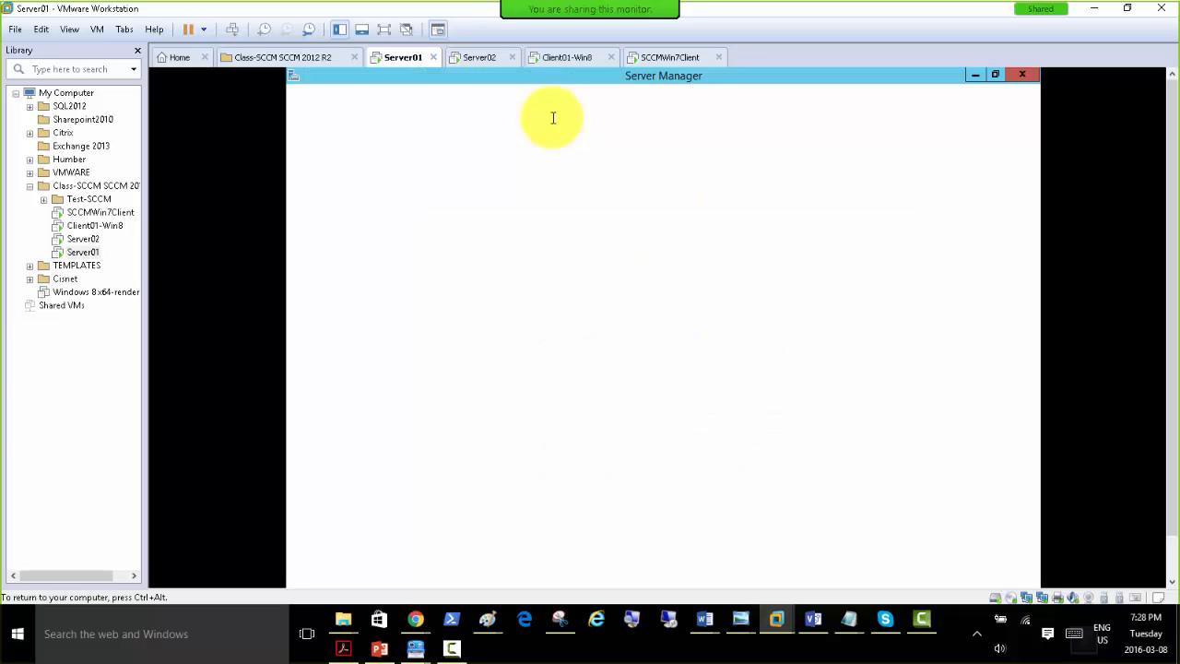
# Sign in to the Server02 virtual machine as SCCMAdmin by entering the account password.
pyautogui.click(474, 57)
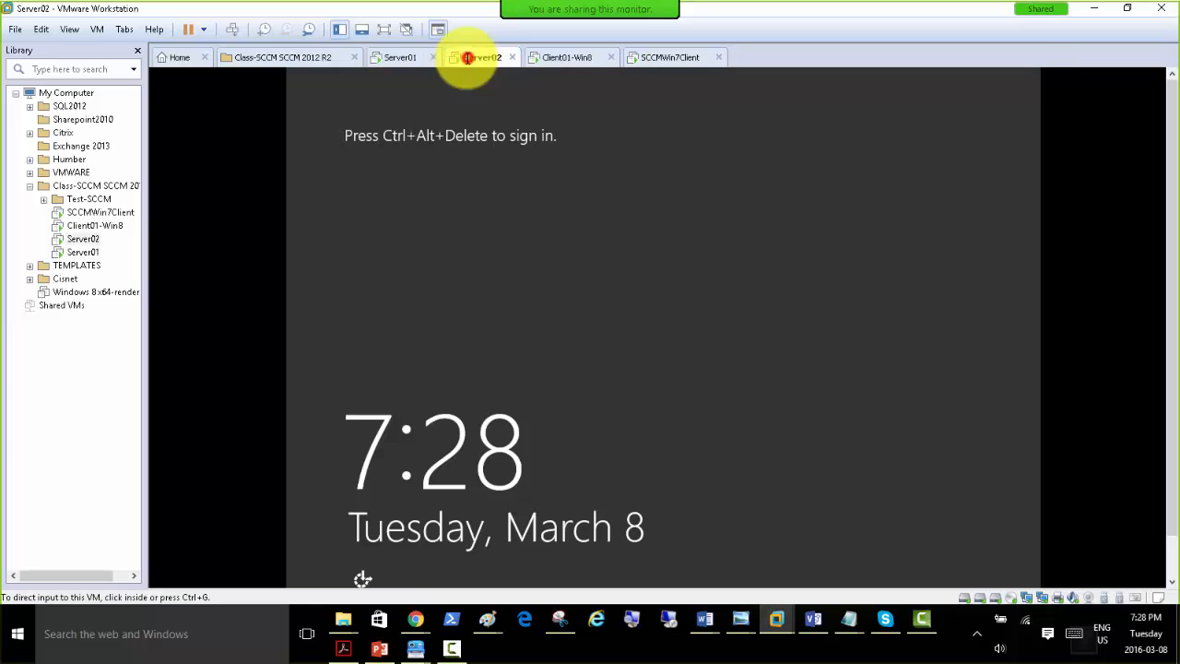
pyautogui.click(231, 28)
pyautogui.click(676, 262)
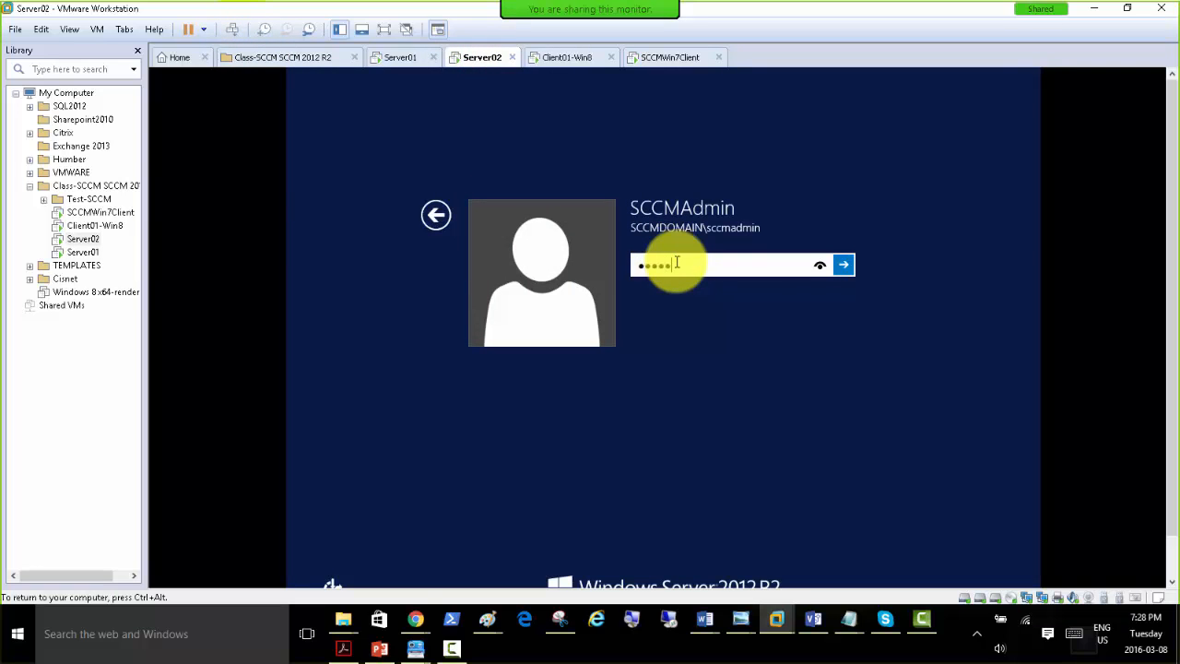
pyautogui.press('Return')
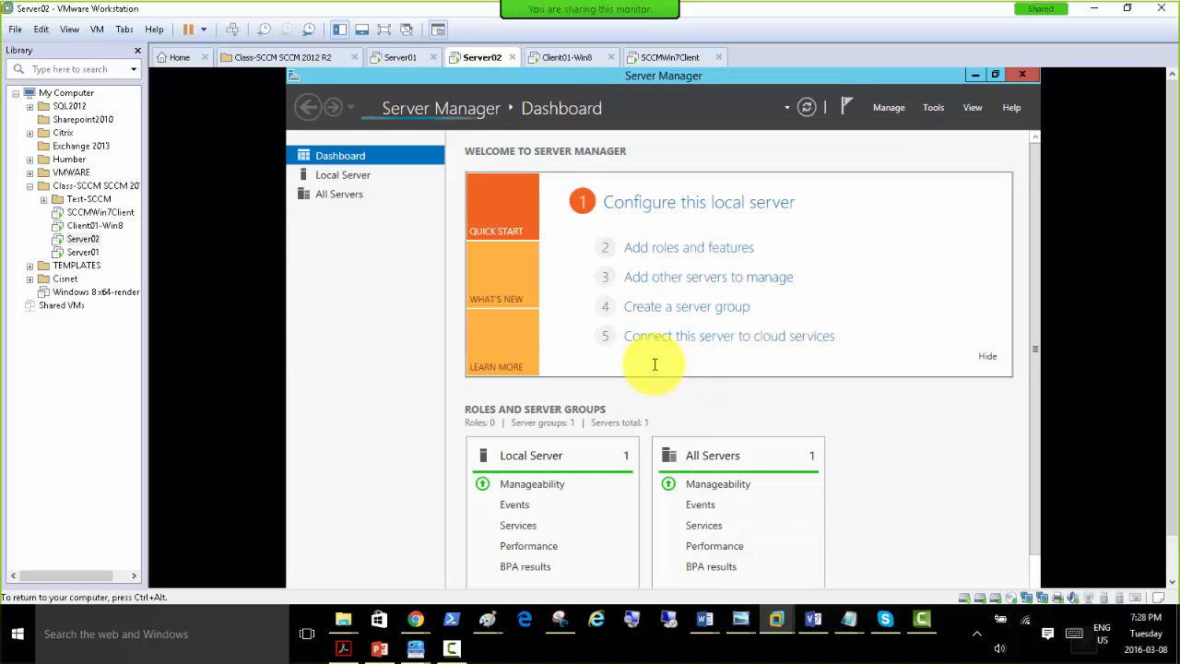
# Sign in to the Client01-Win8 virtual machine as SCCMAdmin with the account password, and release input back to the host.
pyautogui.click(559, 59)
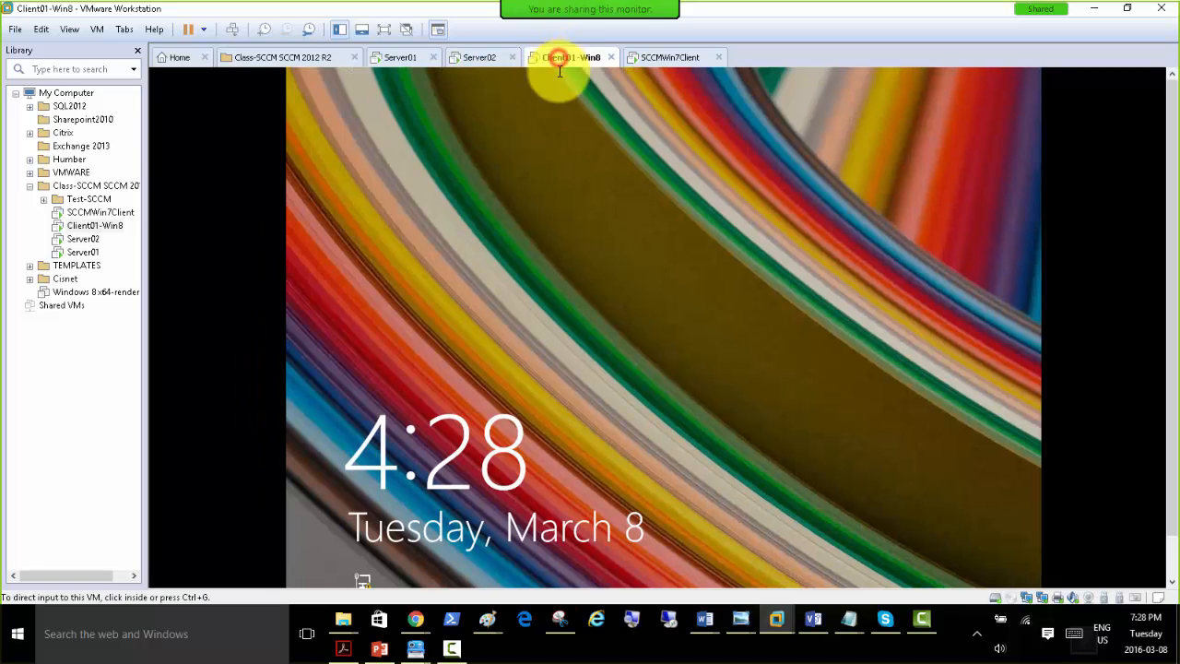
pyautogui.click(516, 211)
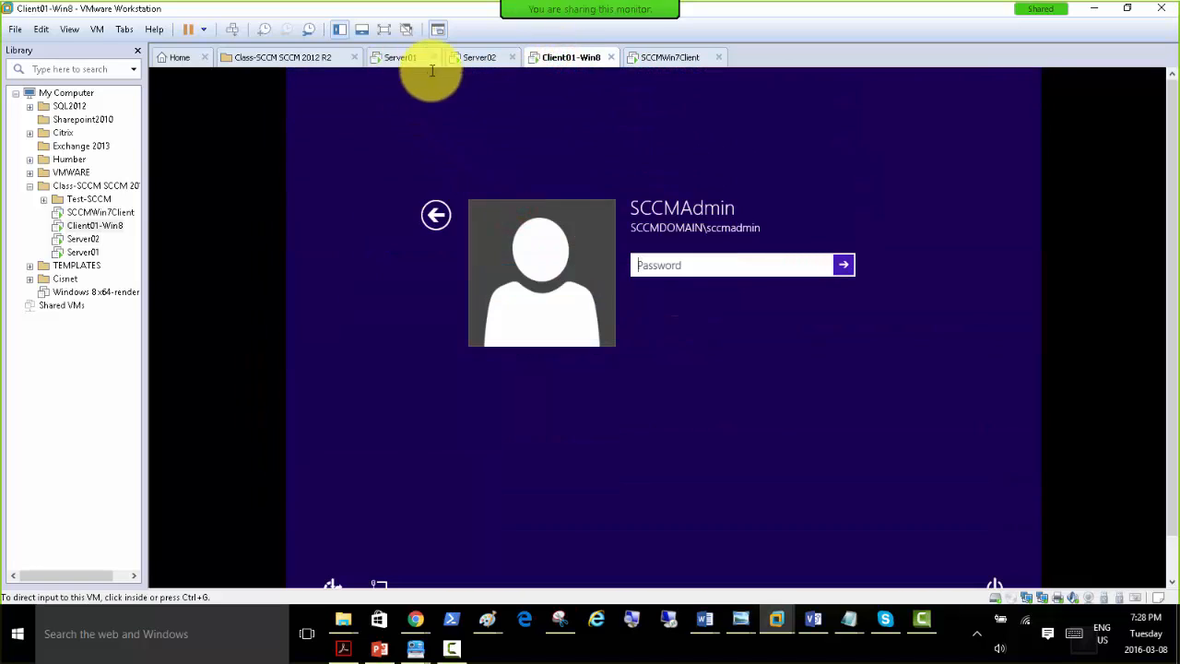
pyautogui.click(698, 270)
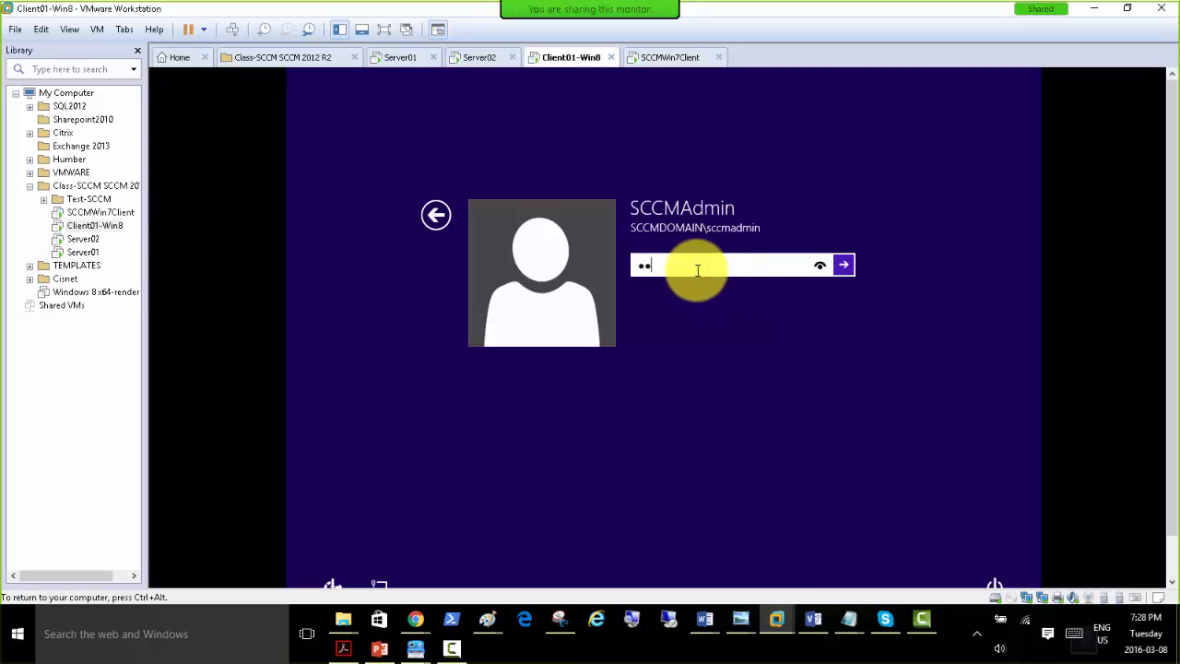
pyautogui.press('Return')
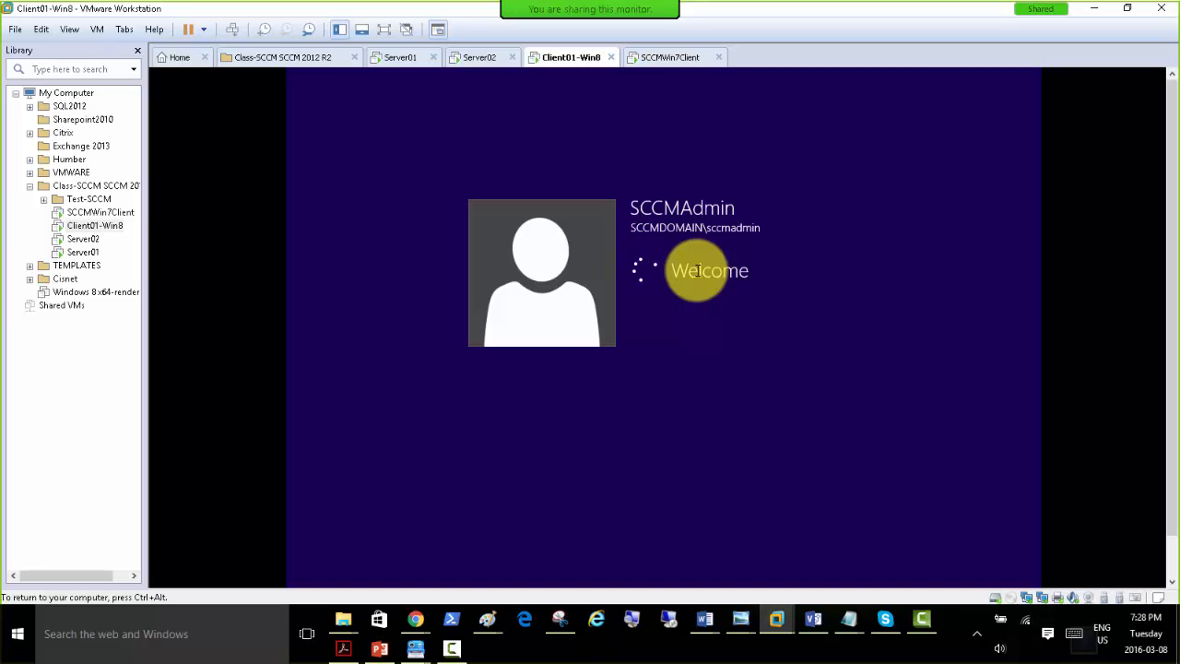
pyautogui.hotkey('ctrl', 'alt')
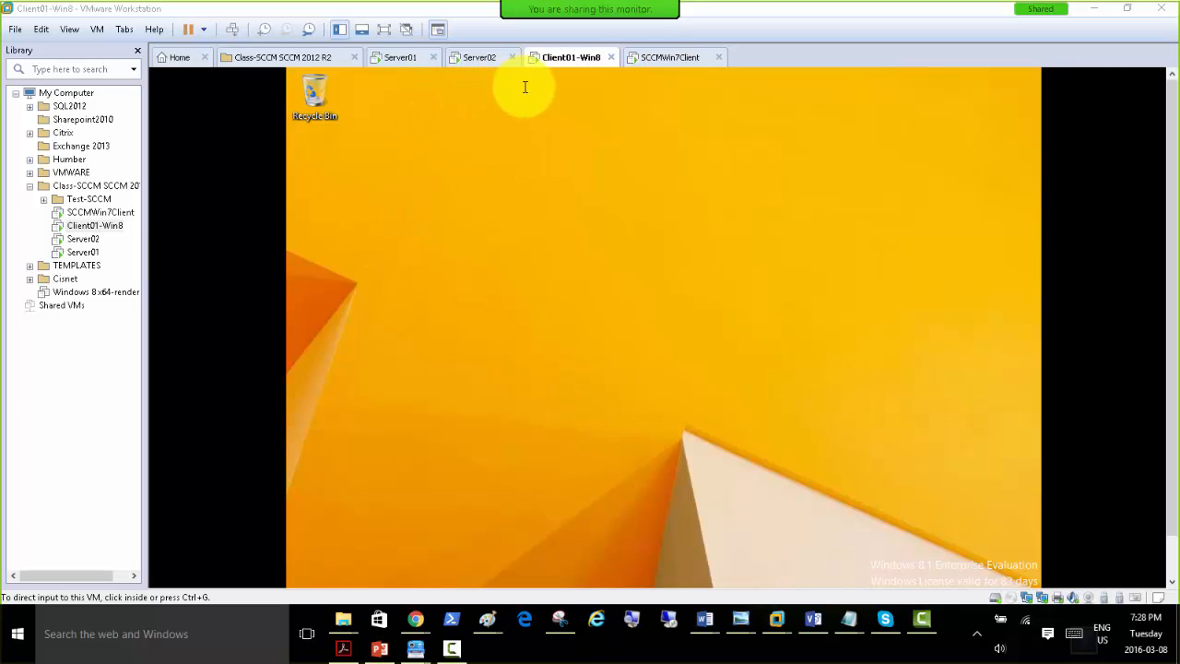
# Sign in to the SCCMWin7Client virtual machine with the sccmadmin account's password.
pyautogui.click(658, 58)
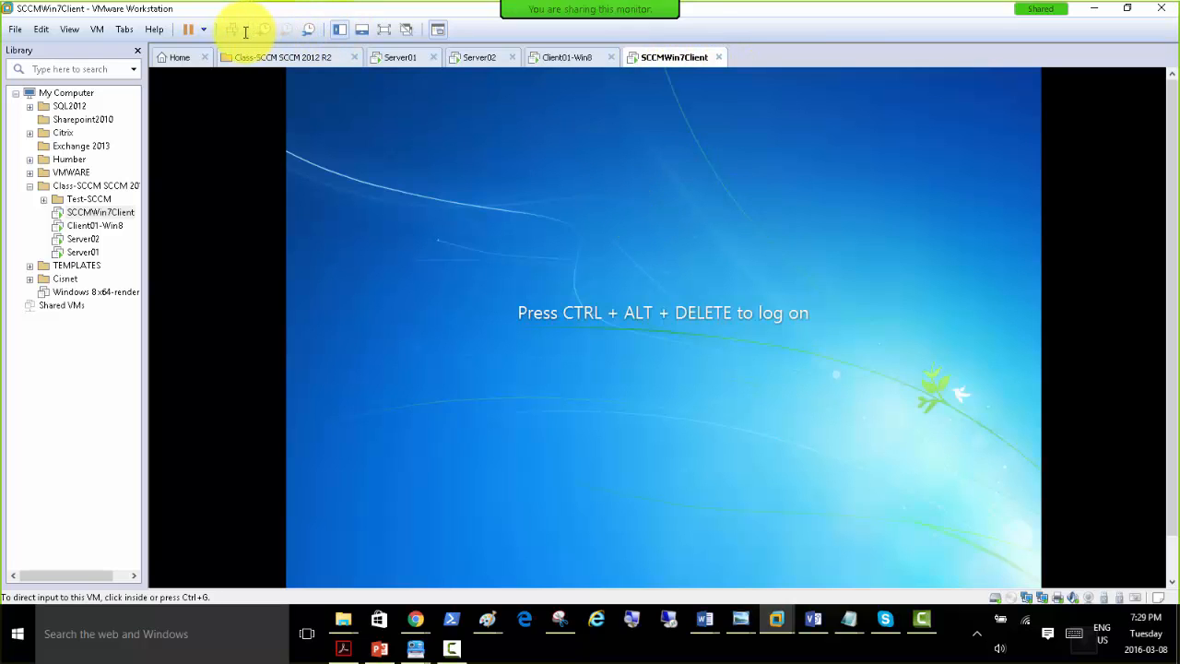
pyautogui.click(231, 30)
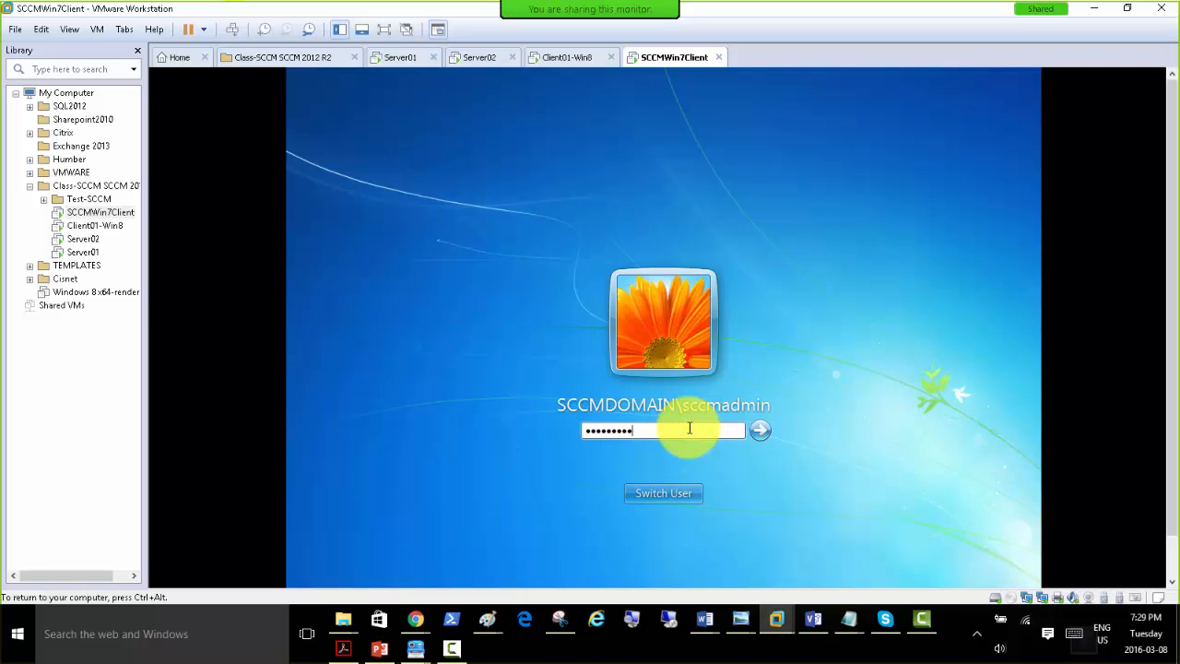
pyautogui.press('Return')
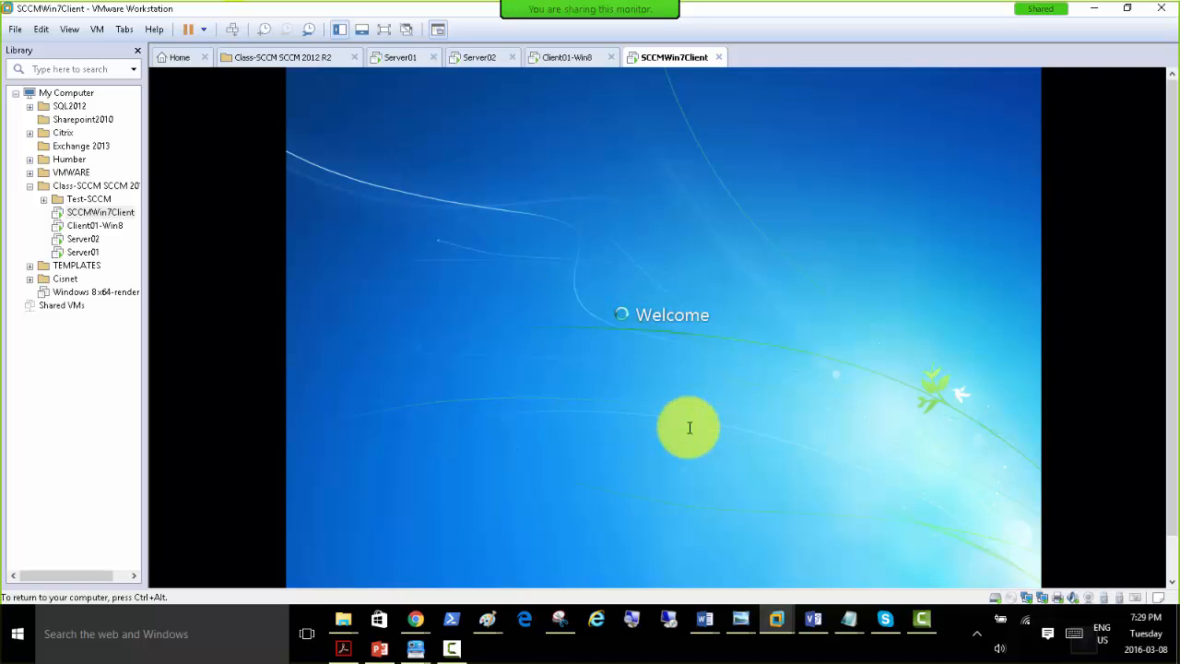
# Check the Server01 desktop and the Client Push Installation slide in PowerPoint, and return to VMware Workstation.
pyautogui.click(391, 57)
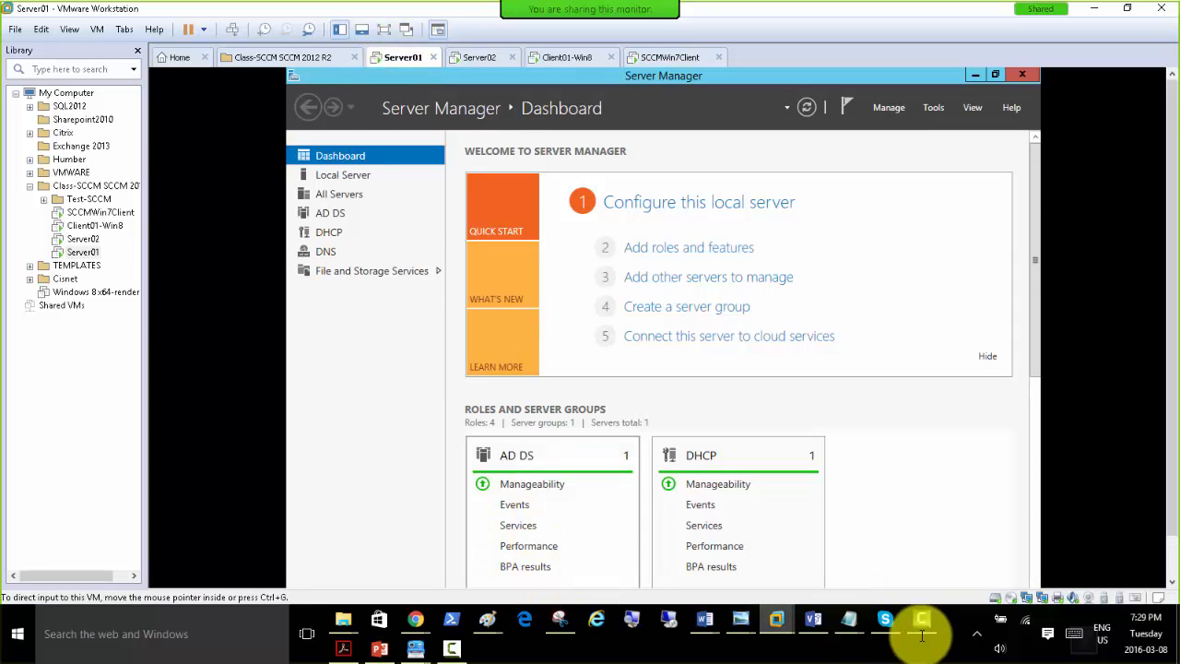
pyautogui.click(381, 649)
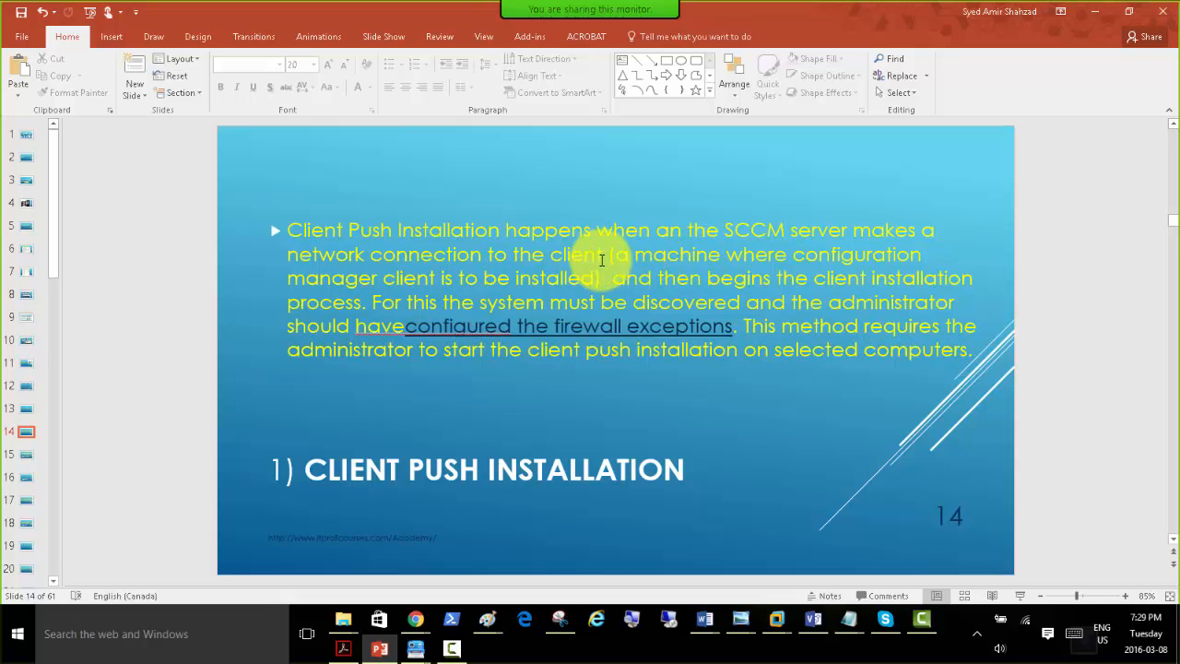
pyautogui.click(1094, 12)
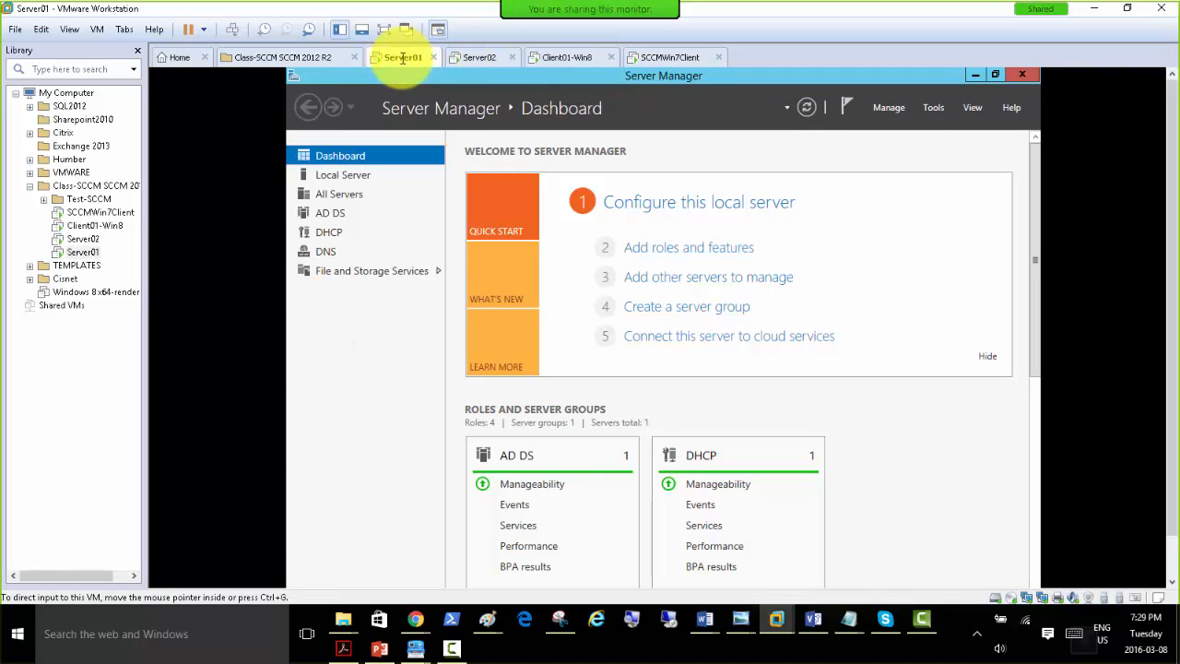
# Open the Configuration Manager console on Server02 and show the Devices list, enlarged to fit every device.
pyautogui.click(477, 57)
pyautogui.moveTo(1169, 166); pyautogui.dragTo(1170, 244)
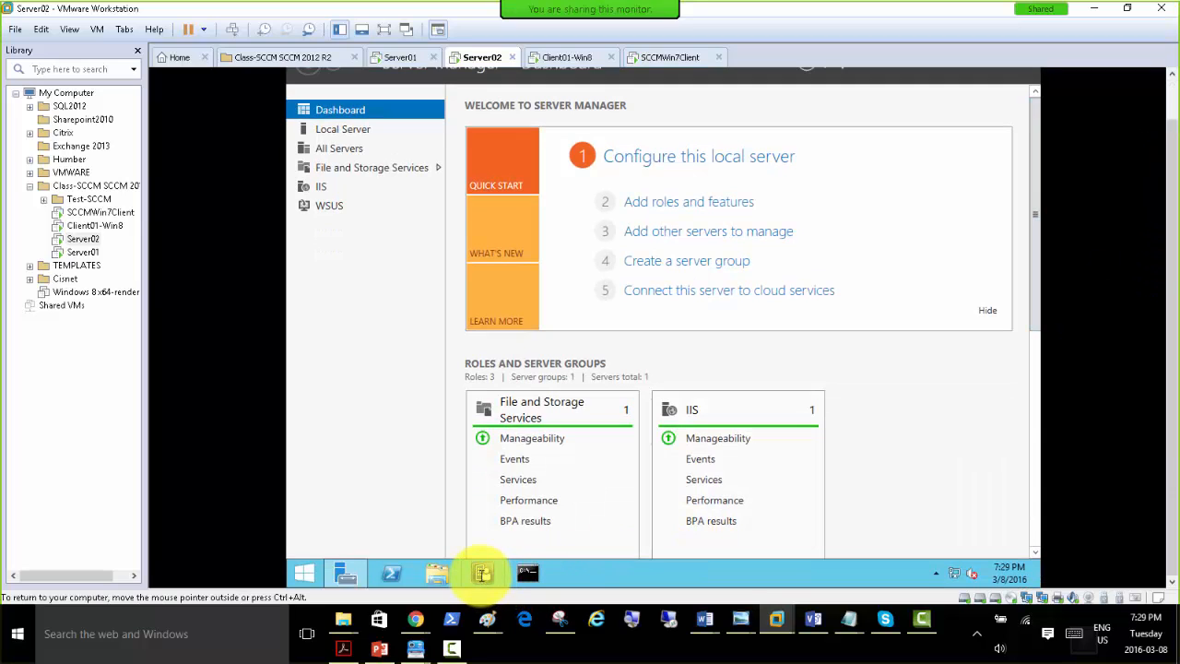
pyautogui.click(481, 573)
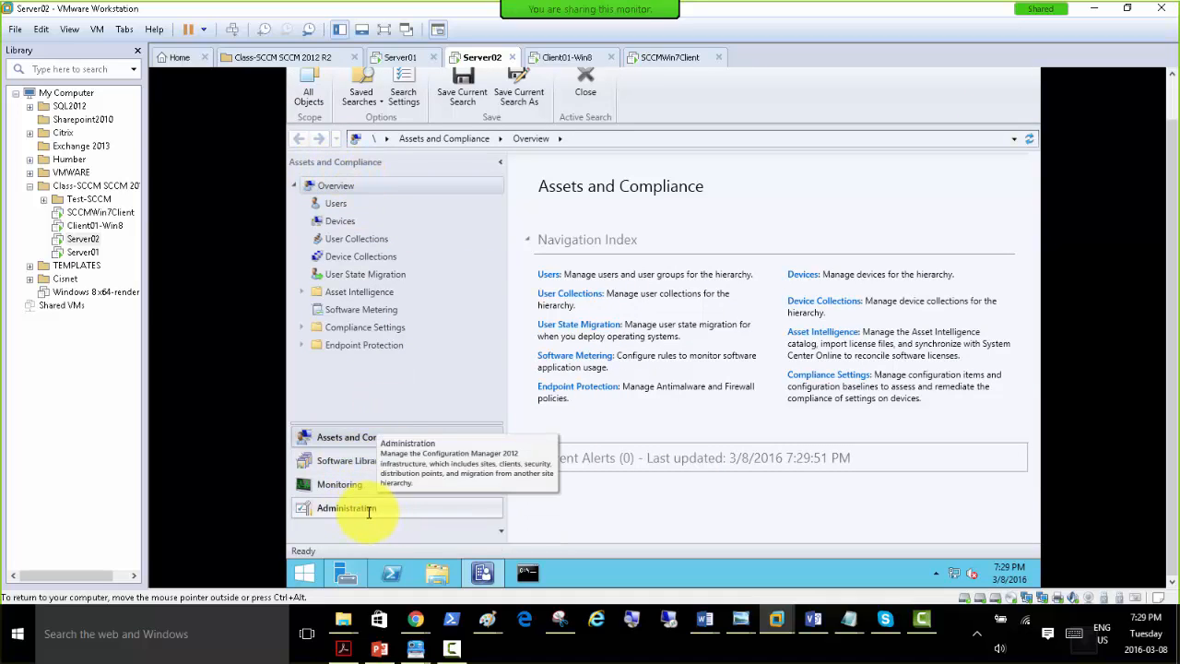
pyautogui.click(354, 222)
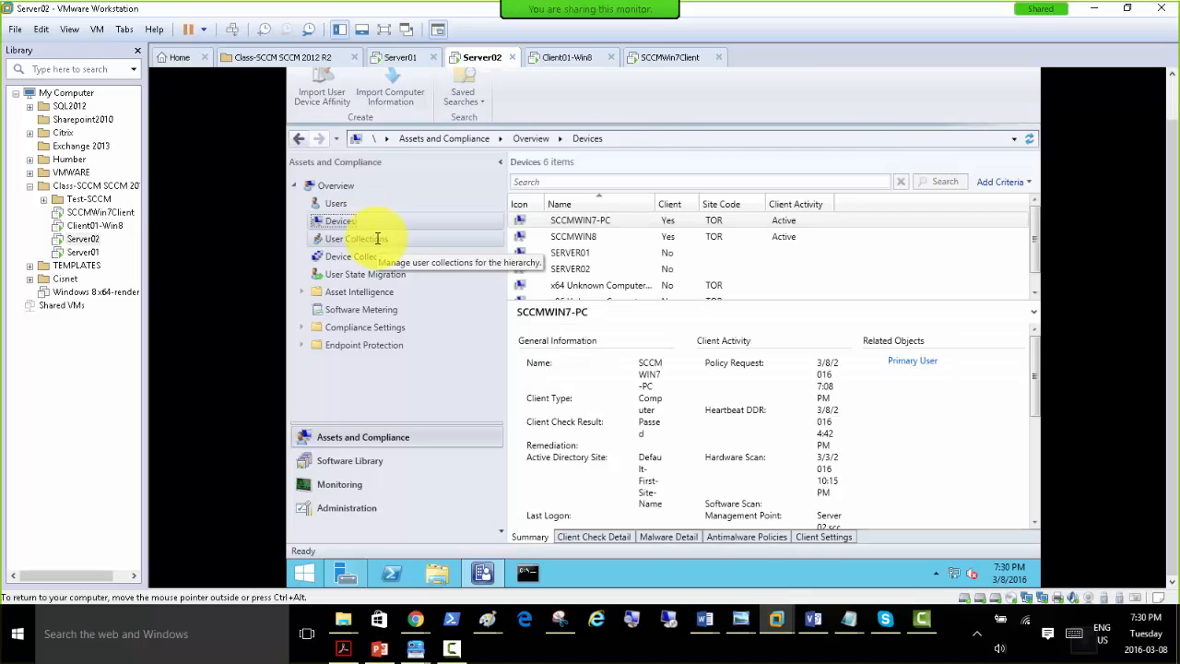
pyautogui.moveTo(790, 311); pyautogui.dragTo(799, 391)
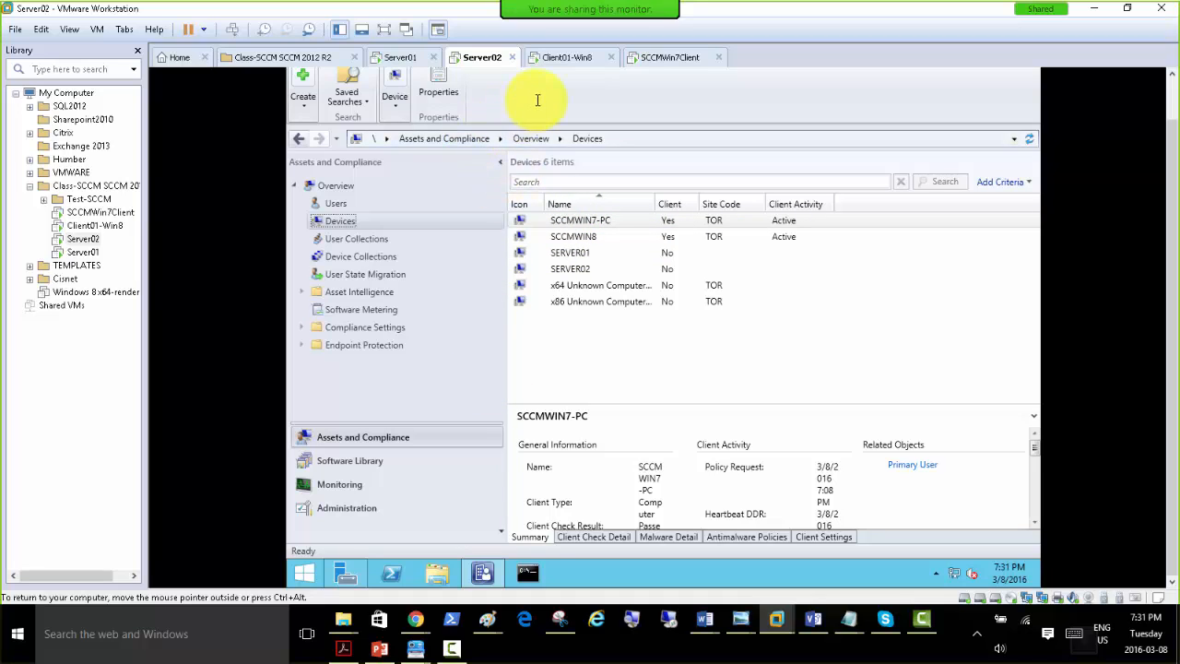
# Look through the actions offered for SCCMWIN7-PC and the contents of the Software Library and Administration workspaces.
pyautogui.rightClick(588, 222)
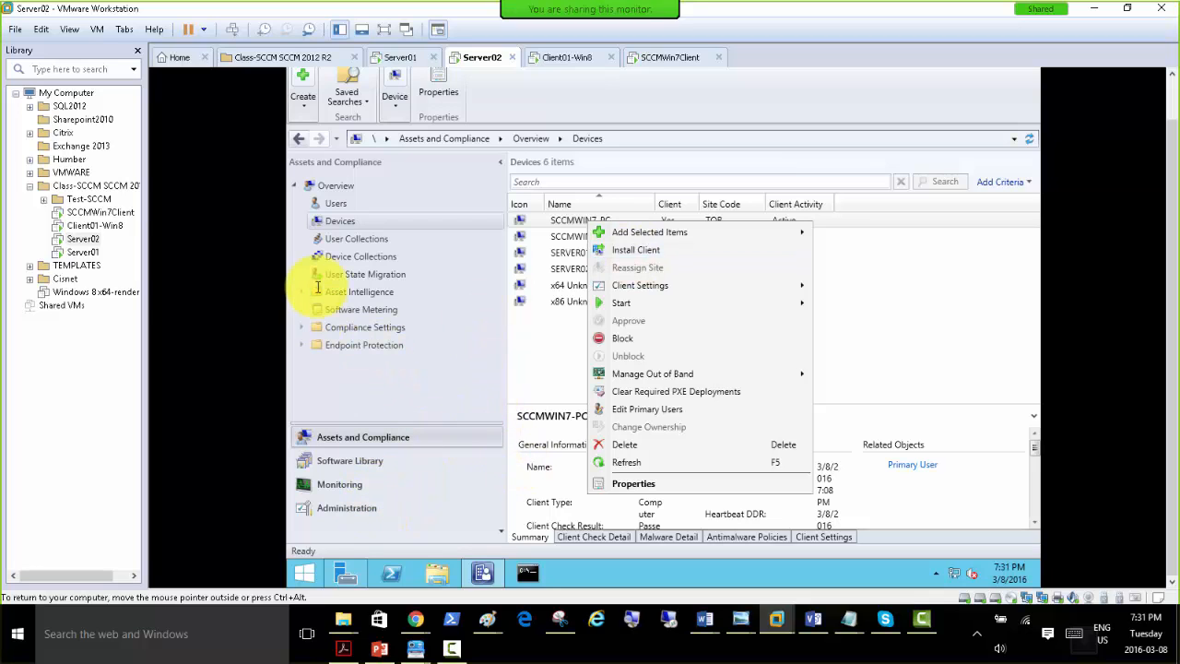
pyautogui.click(368, 467)
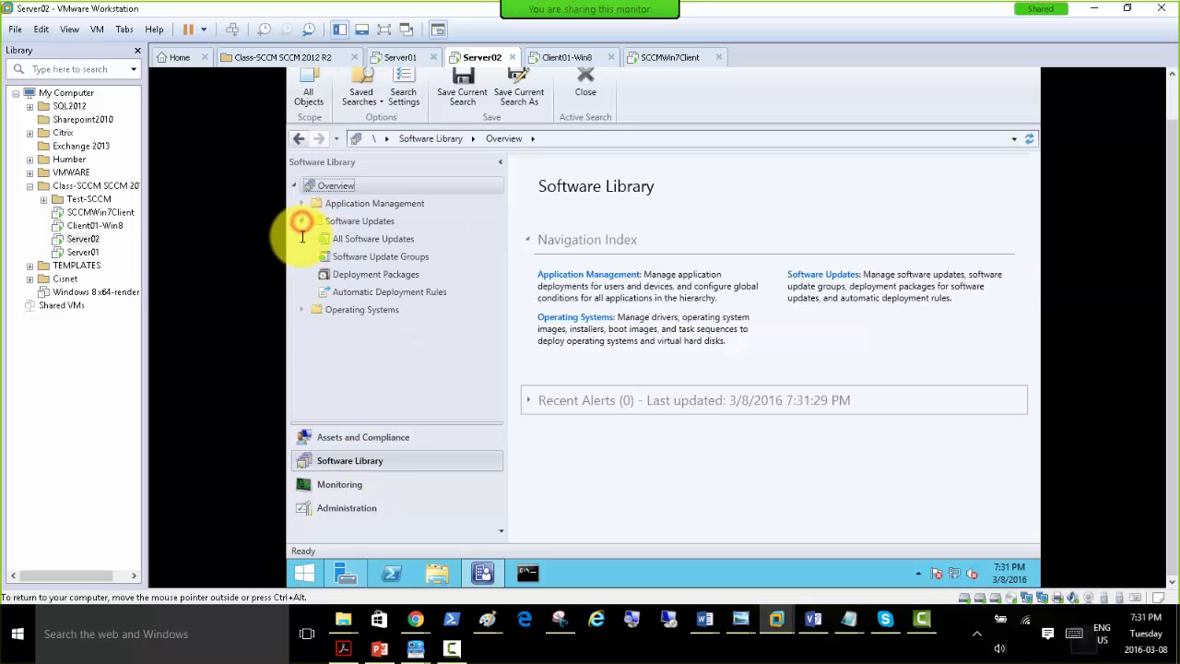
pyautogui.click(301, 309)
pyautogui.click(302, 204)
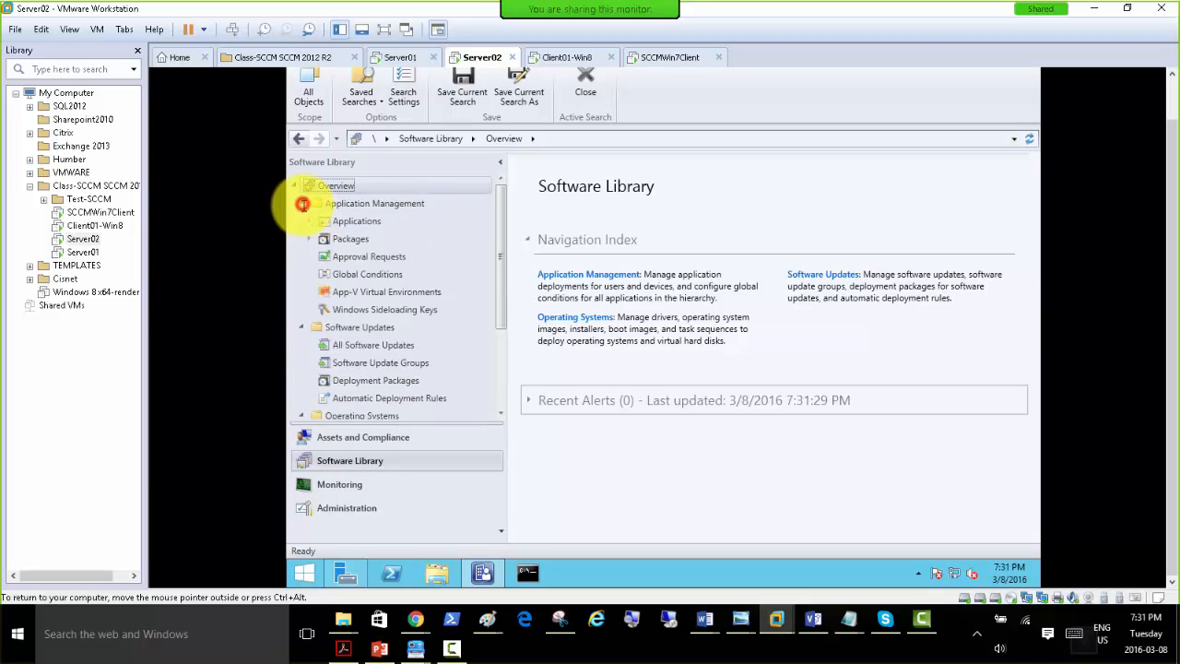
pyautogui.click(355, 507)
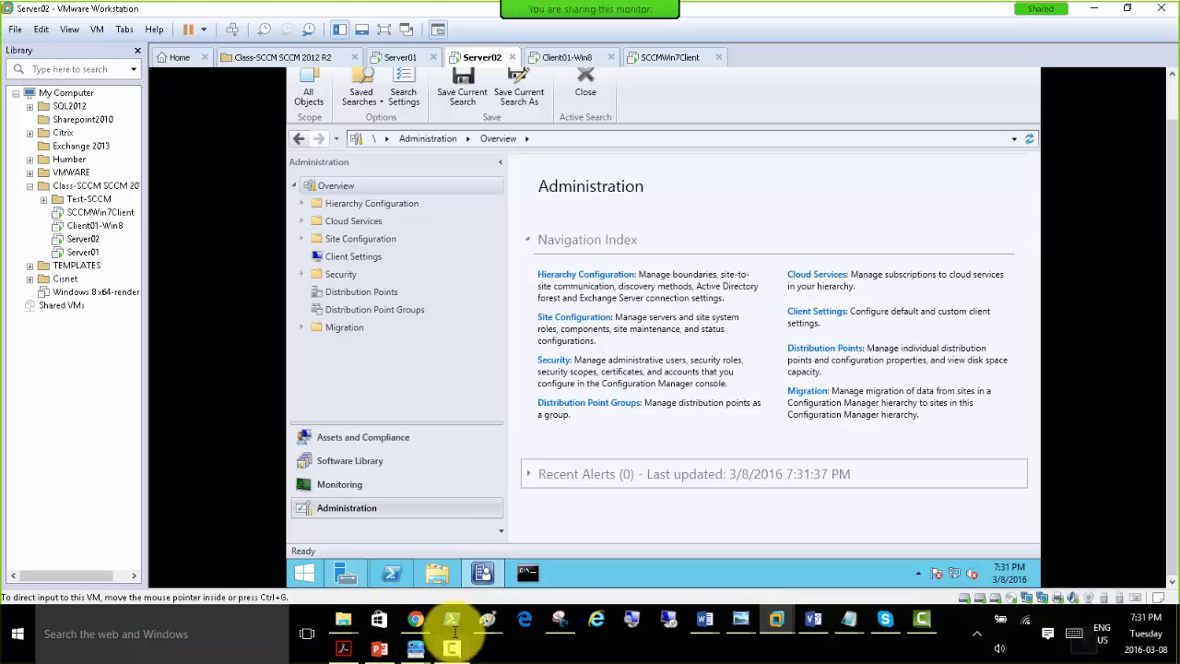
# Switch to a blank Paint drawing and draw a large rectangle on the left and two smaller upright ones side by side on the right.
pyautogui.click(487, 619)
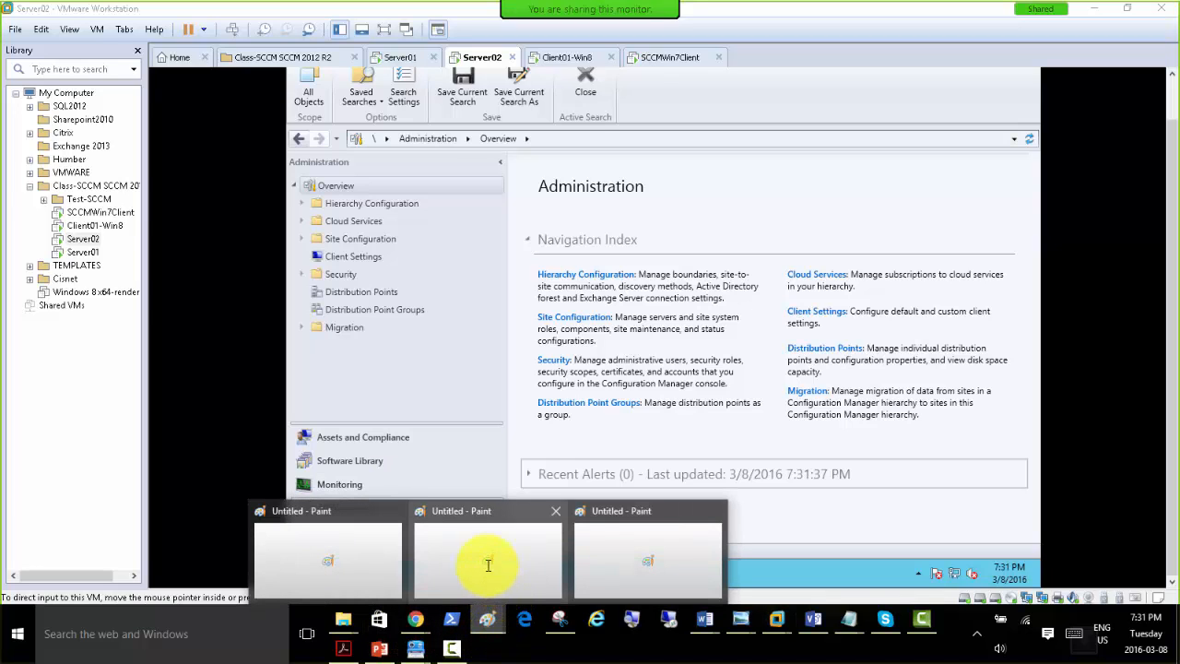
pyautogui.click(487, 621)
pyautogui.click(468, 538)
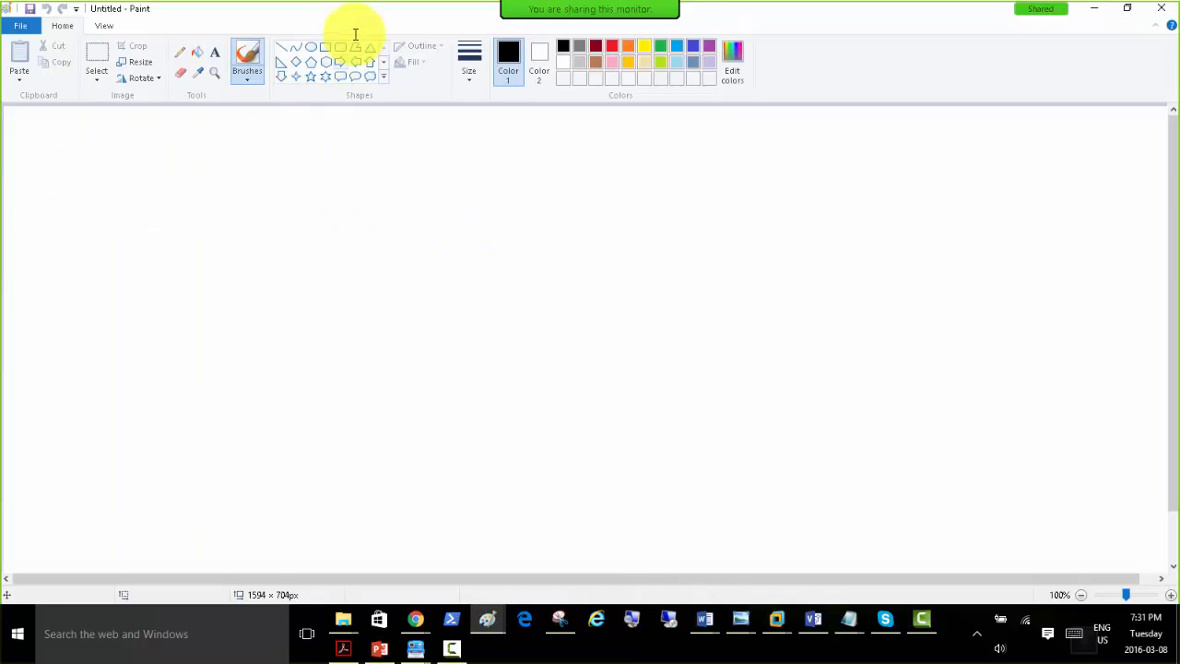
pyautogui.click(326, 47)
pyautogui.moveTo(185, 142)
pyautogui.mouseDown()
pyautogui.moveTo(242, 334)
pyautogui.moveTo(308, 366)
pyautogui.mouseUp()
pyautogui.click(700, 245)
pyautogui.moveTo(710, 213); pyautogui.dragTo(768, 225)
pyautogui.moveTo(758, 267); pyautogui.dragTo(760, 310)
pyautogui.click(821, 228)
pyautogui.moveTo(795, 205); pyautogui.dragTo(852, 314)
pyautogui.click(565, 236)
# Add the text label "Server02" above the large rectangle.
pyautogui.click(215, 53)
pyautogui.click(239, 131)
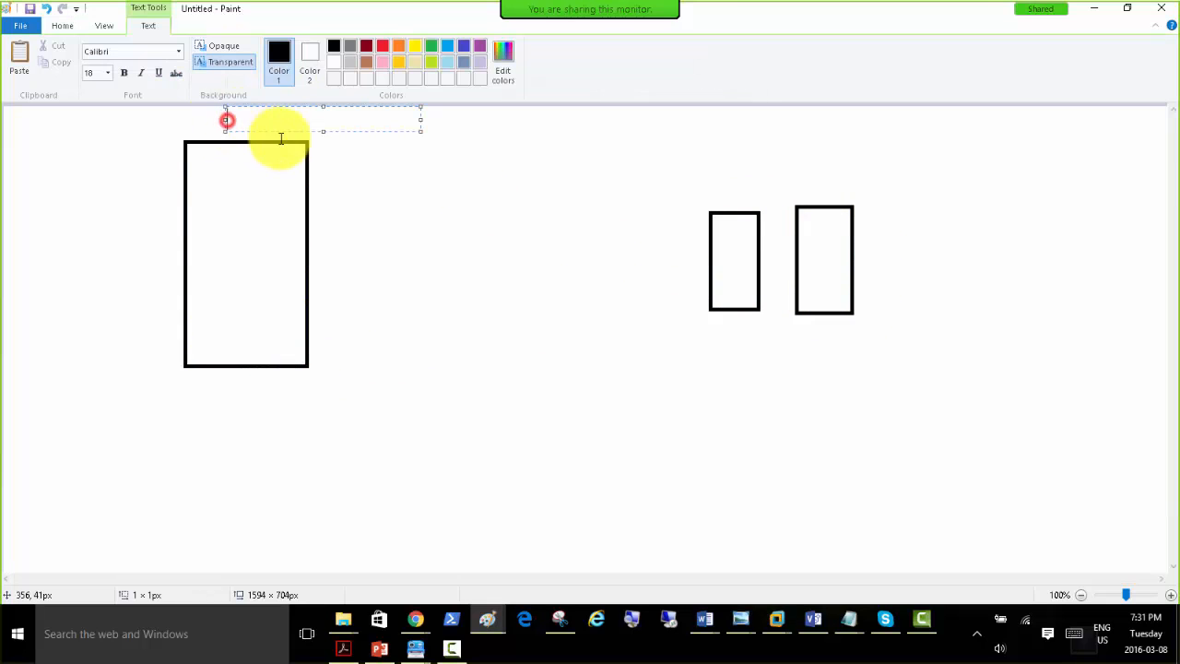
pyautogui.write('Server')
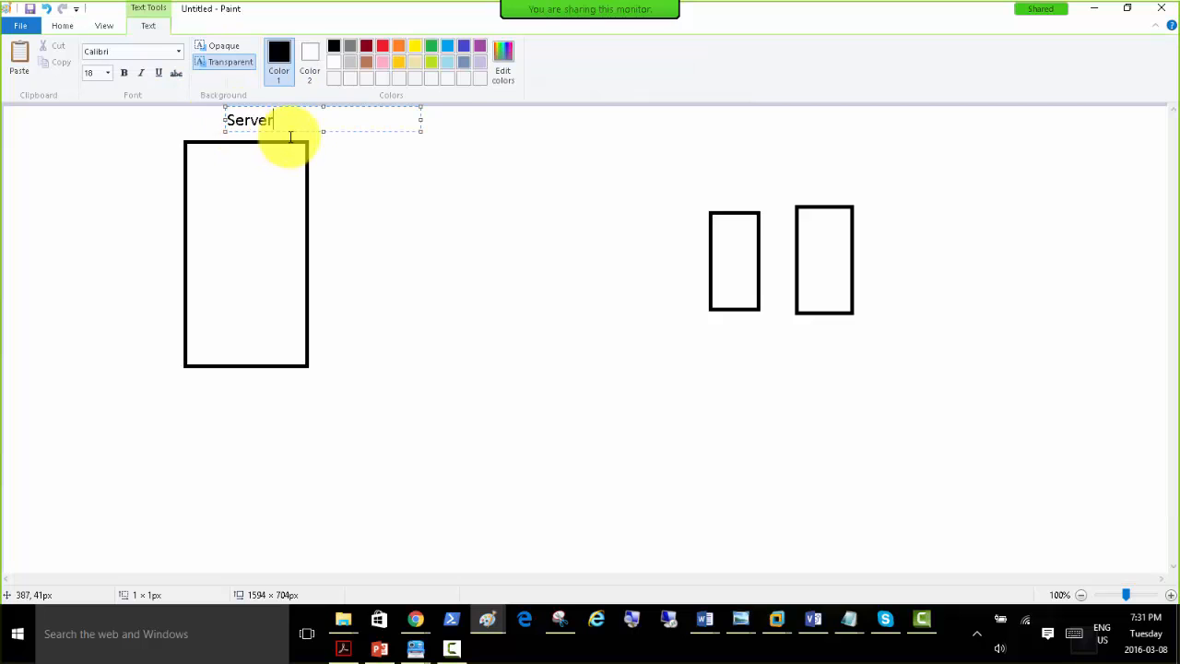
pyautogui.write('02')
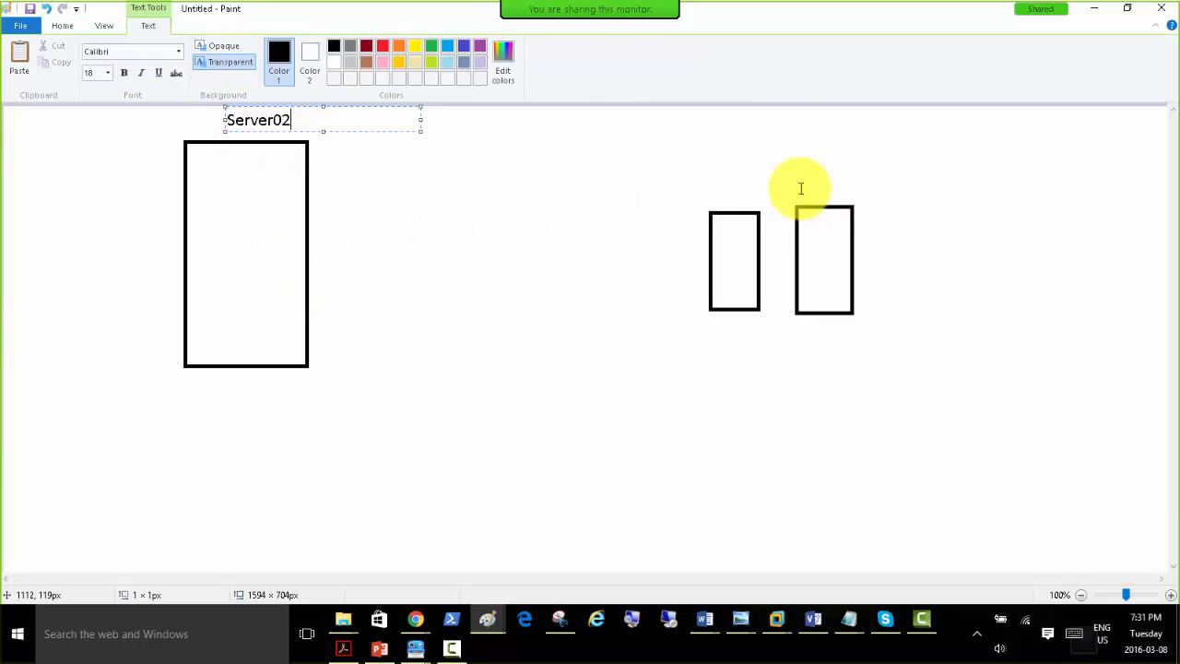
# Label the two small rectangles "Win7" and "Win8" with text above each one.
pyautogui.click(706, 189)
pyautogui.click(707, 189)
pyautogui.write('Wi')
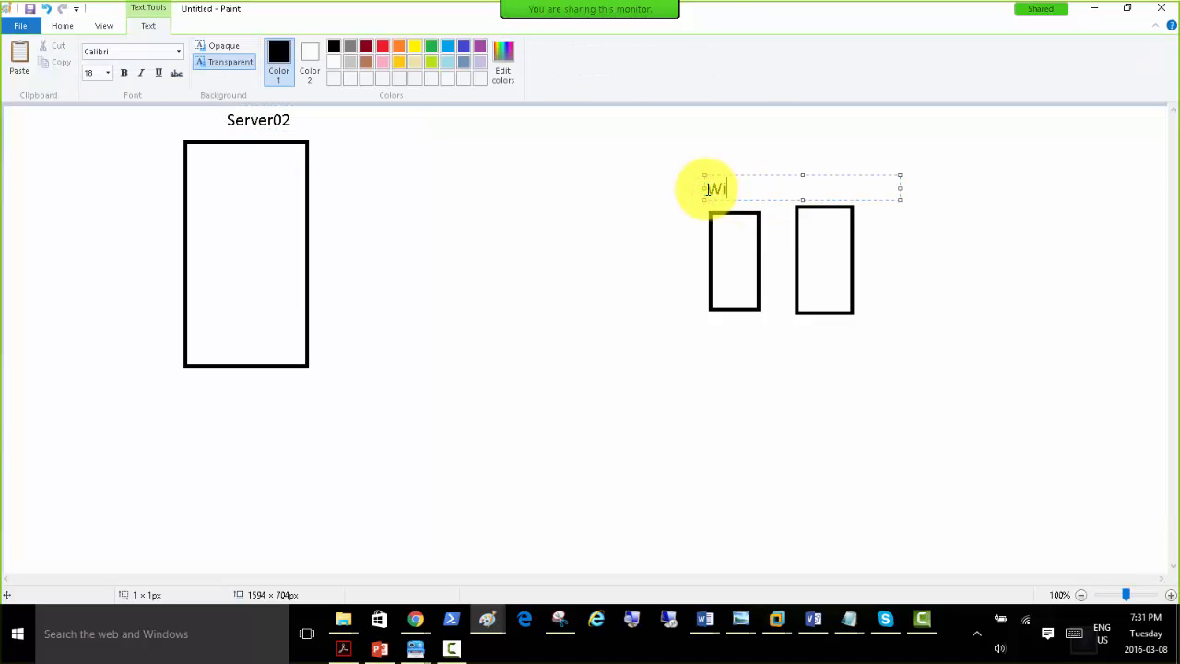
pyautogui.write('n7')
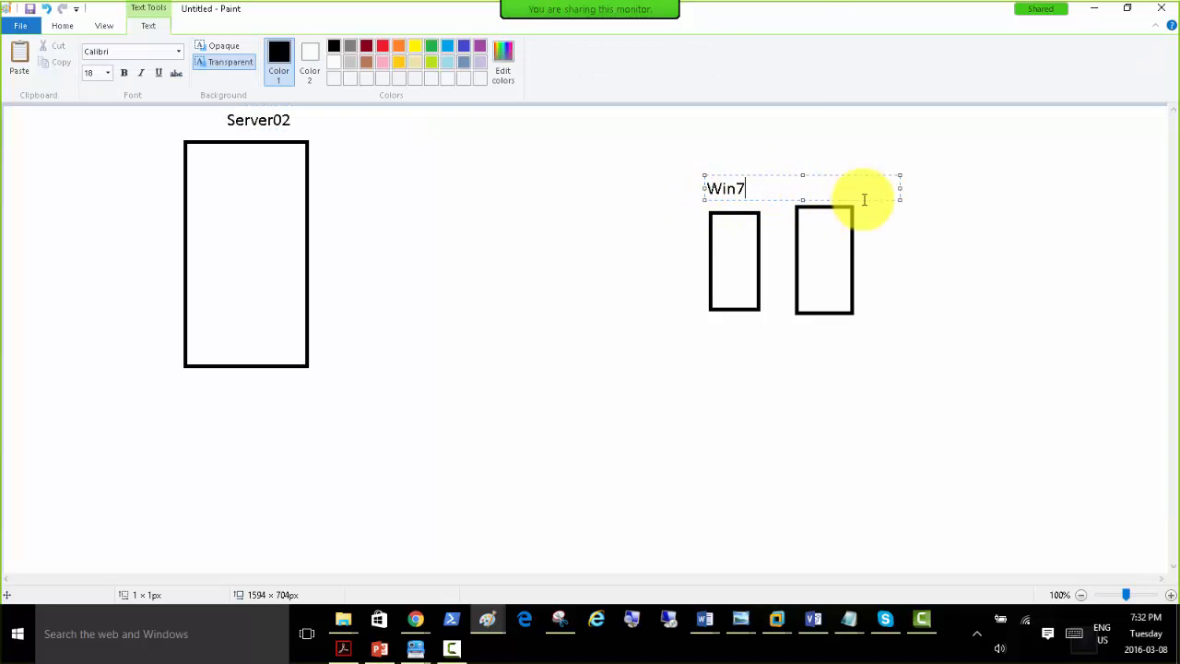
pyautogui.click(913, 237)
pyautogui.click(807, 191)
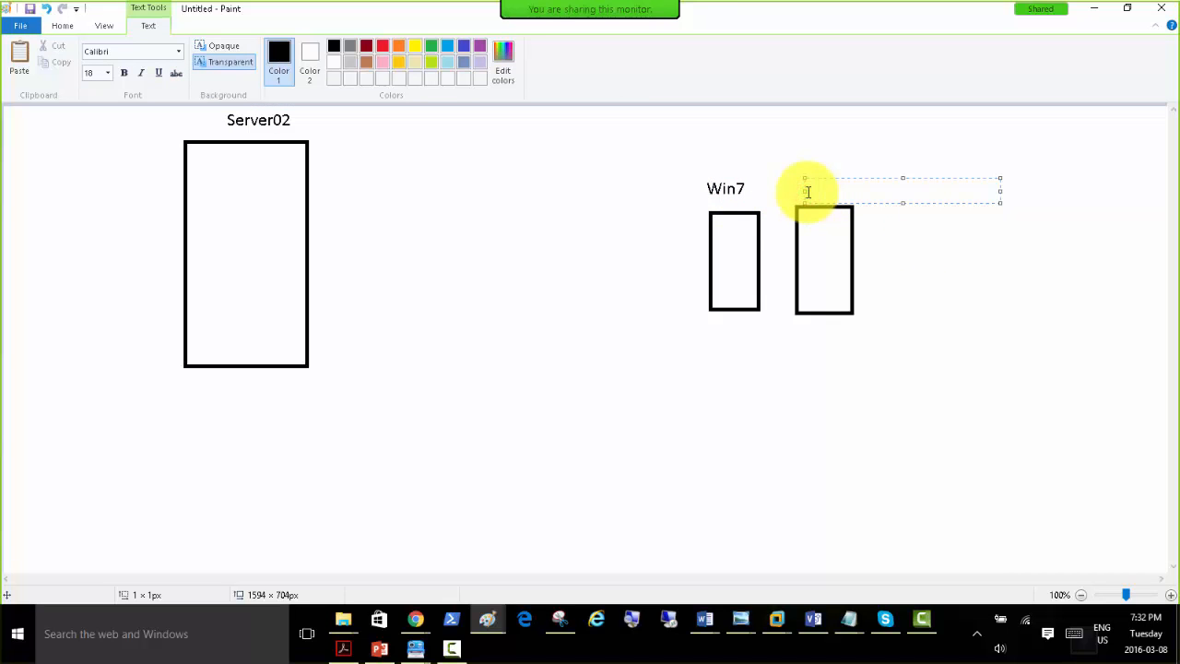
pyautogui.click(436, 199)
# Add the text "client Push -" beside the upper left of the Server02 rectangle.
pyautogui.click(182, 54)
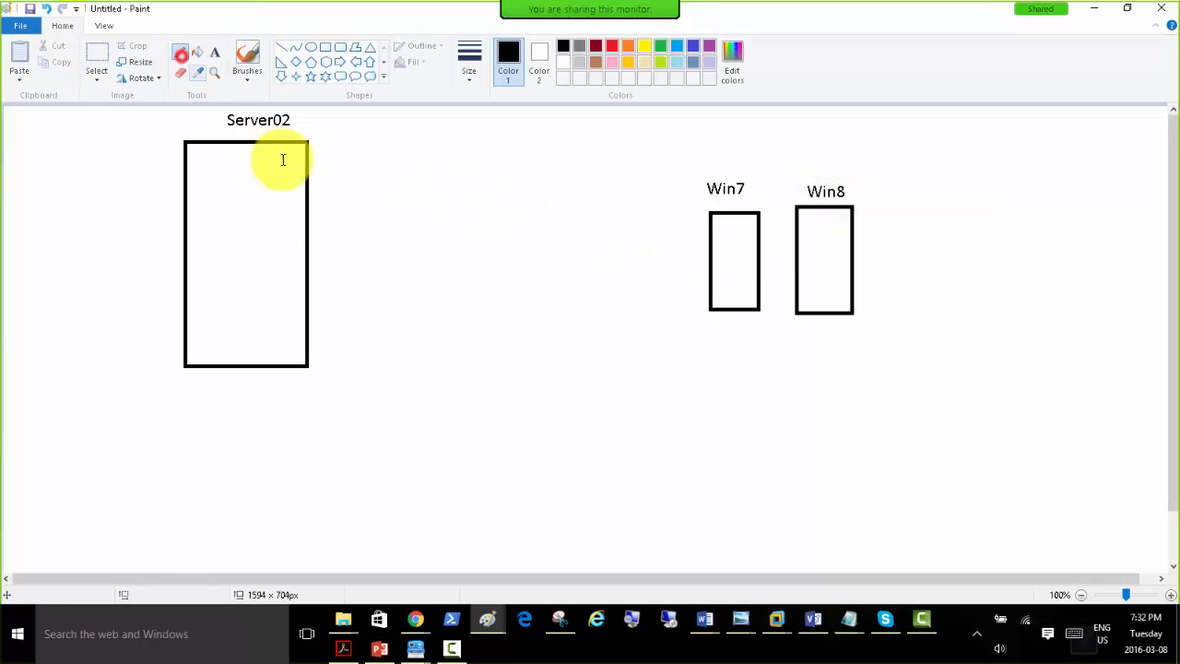
pyautogui.click(214, 53)
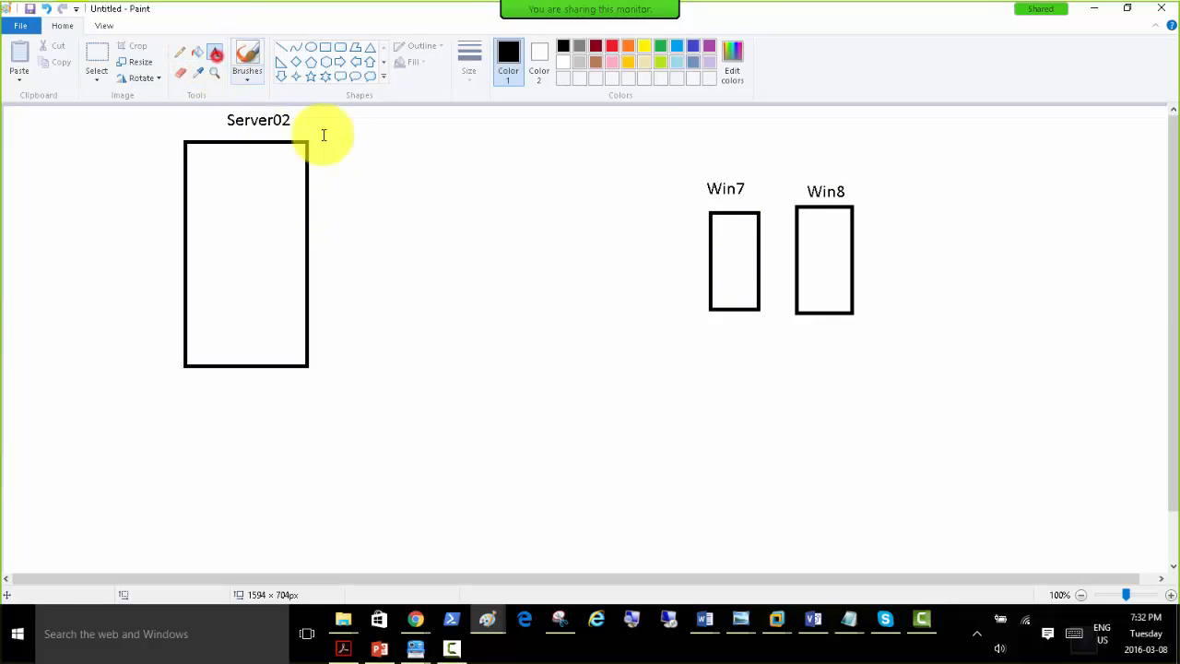
pyautogui.click(13, 171)
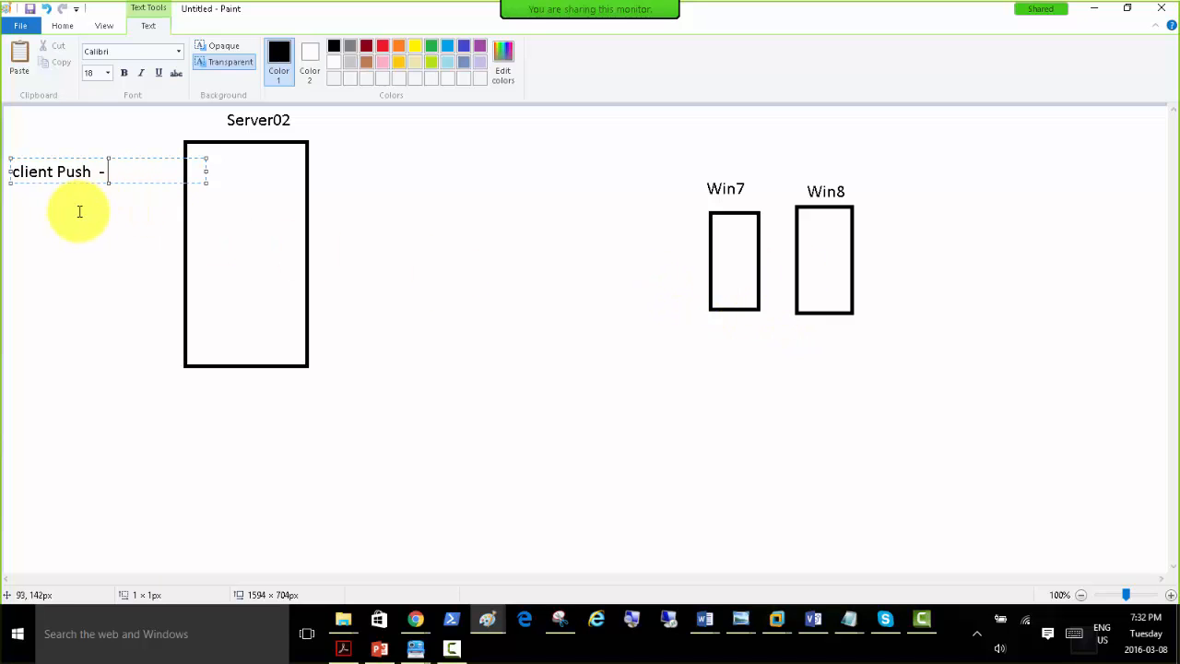
pyautogui.click(13, 201)
# Add the text "Site Wide SCCM Client Deployment" below the "client Push -" line.
pyautogui.click(13, 201)
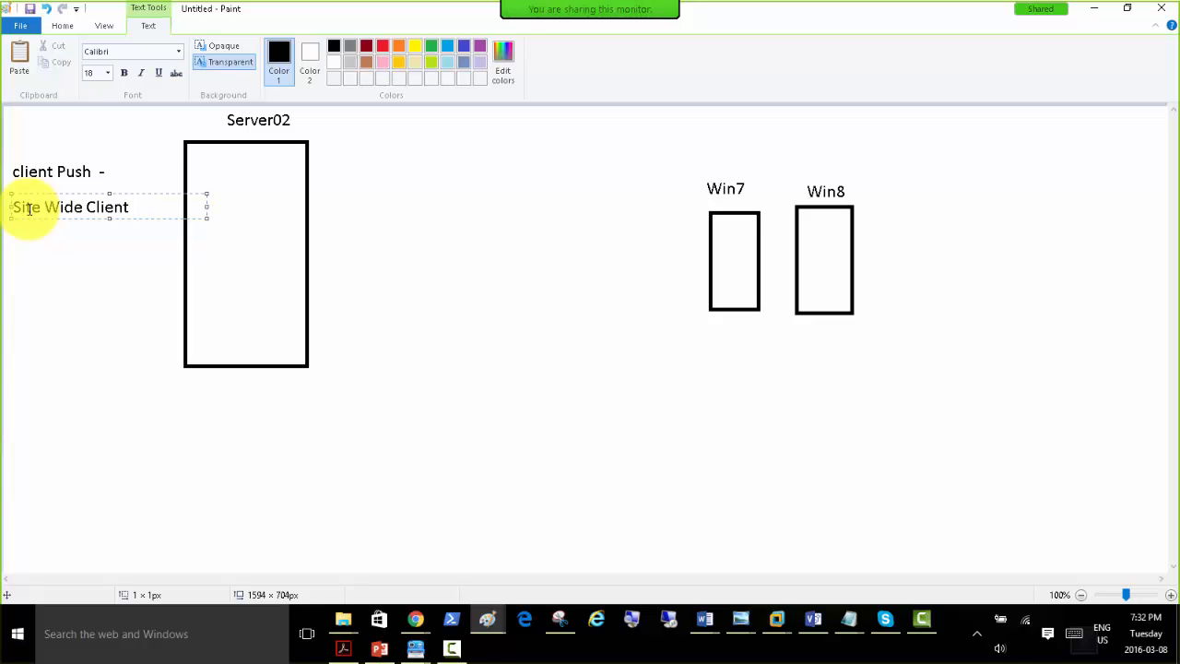
pyautogui.press('BackSpace')
pyautogui.hotkey('ctrl', 'Left')
pyautogui.write('SCCM Client')
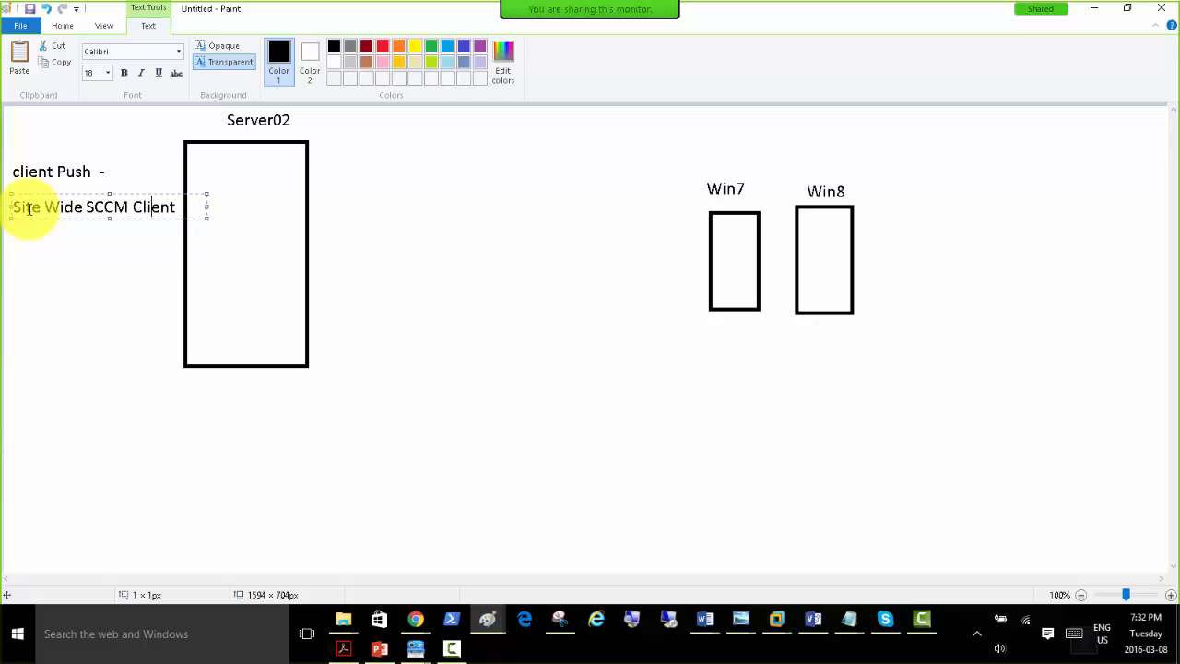
pyautogui.write(' Deployment')
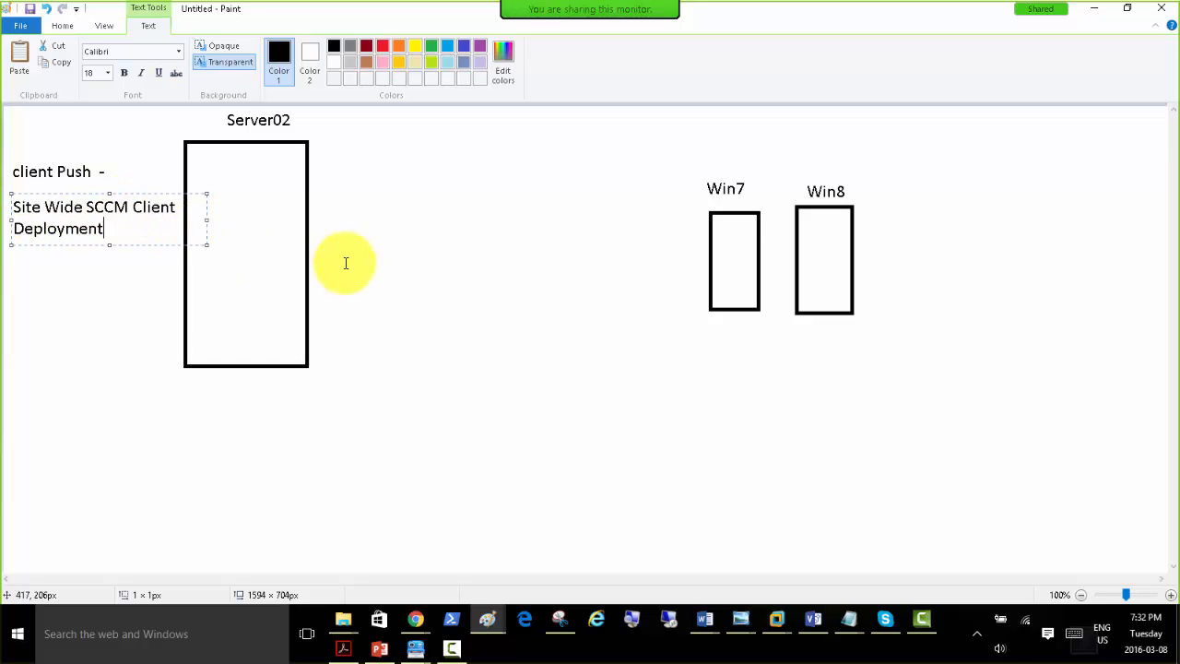
pyautogui.click(390, 275)
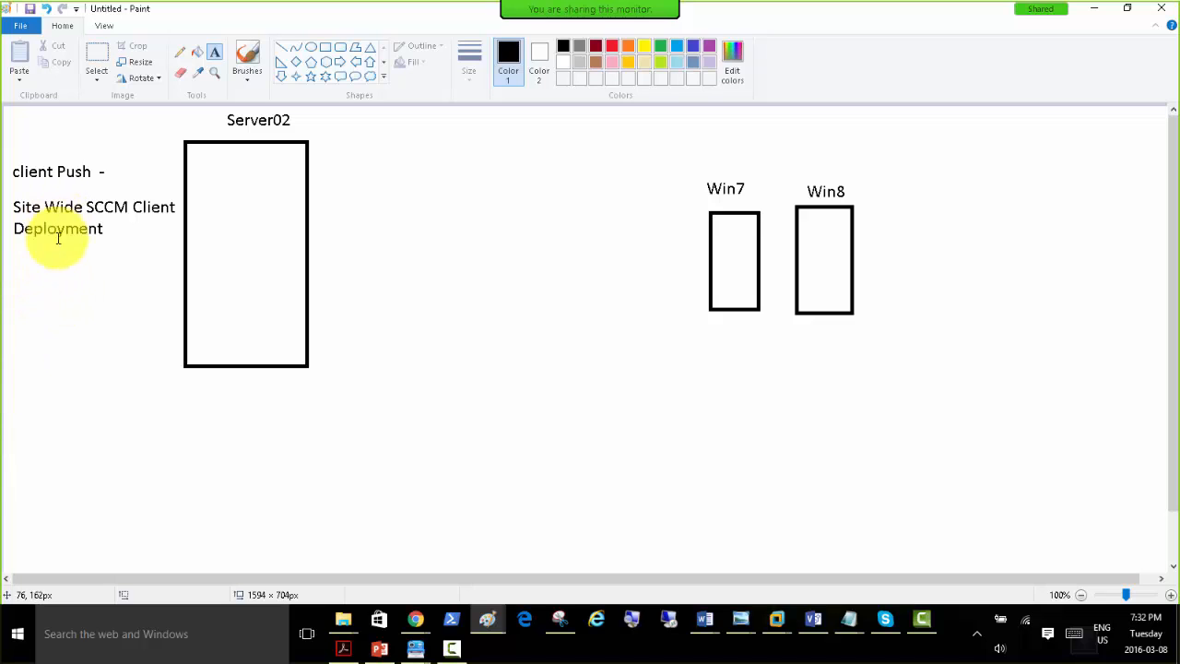
# Add the red note "Whenever the Windows client machines or servers, Cell Phones, Tablets are discovered the sccm client is at once pushed" beside "Deployment".
pyautogui.click(115, 227)
pyautogui.click(382, 45)
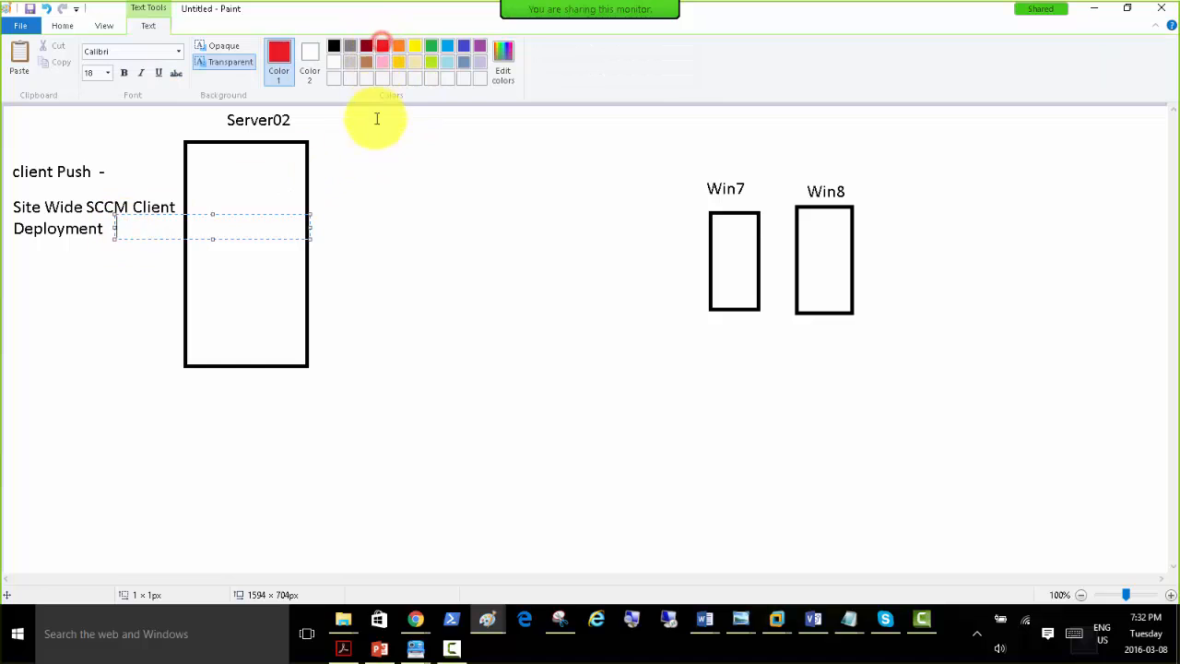
pyautogui.write('Whenev')
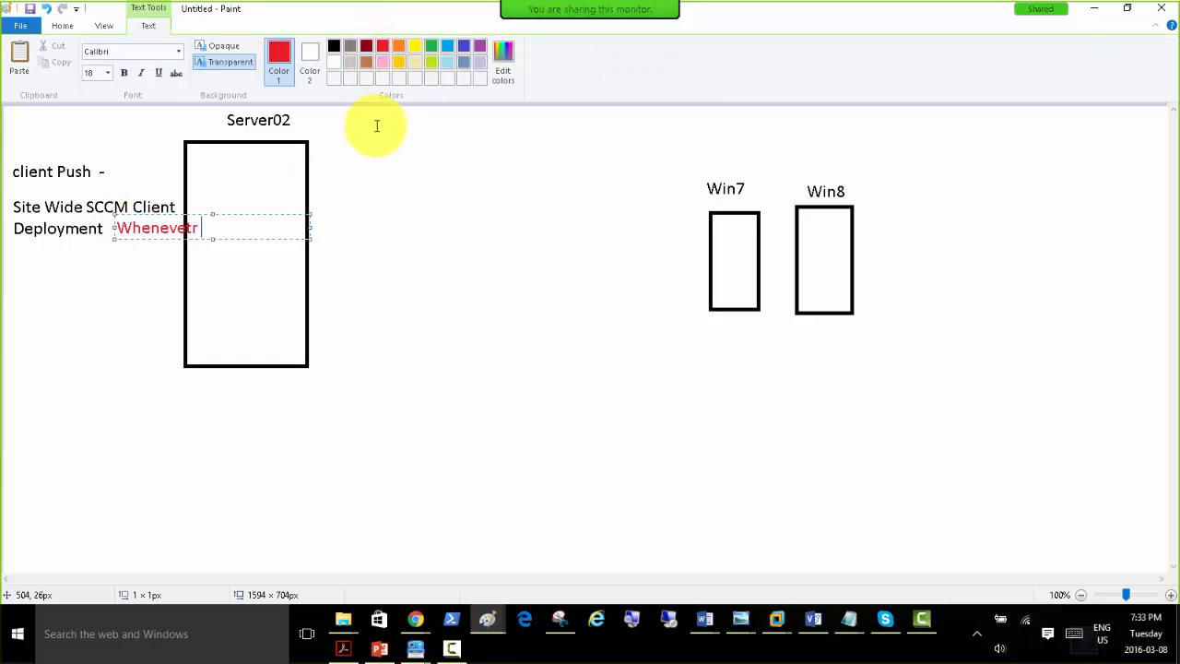
pyautogui.write('er the Windows')
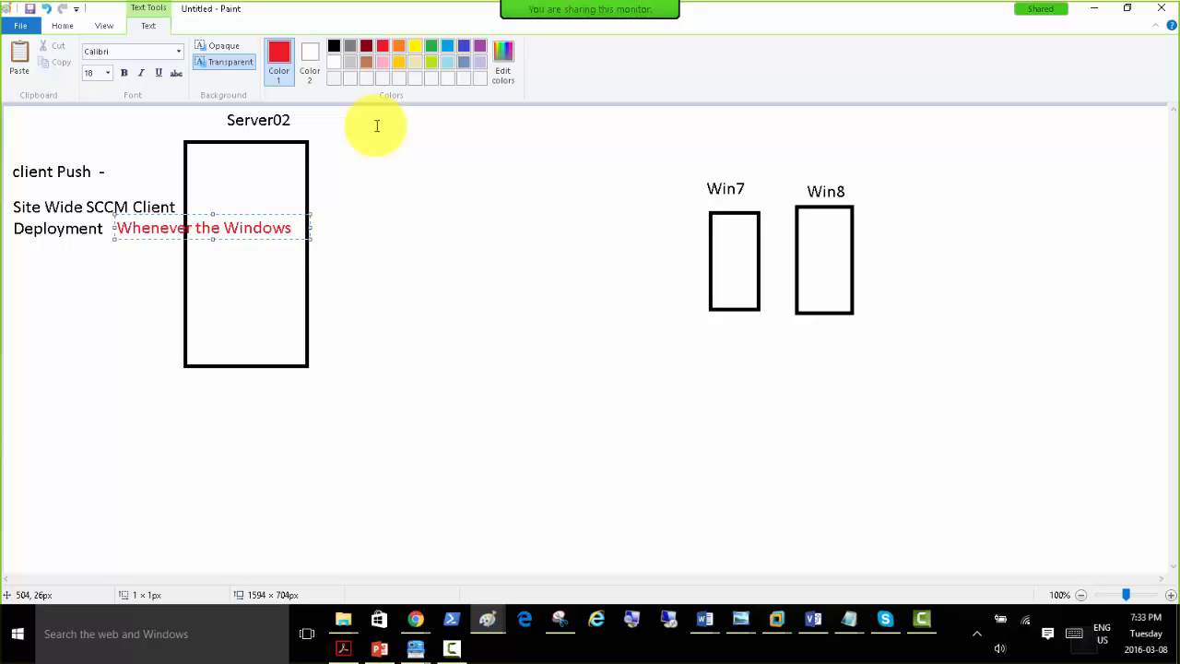
pyautogui.write('ient machines o')
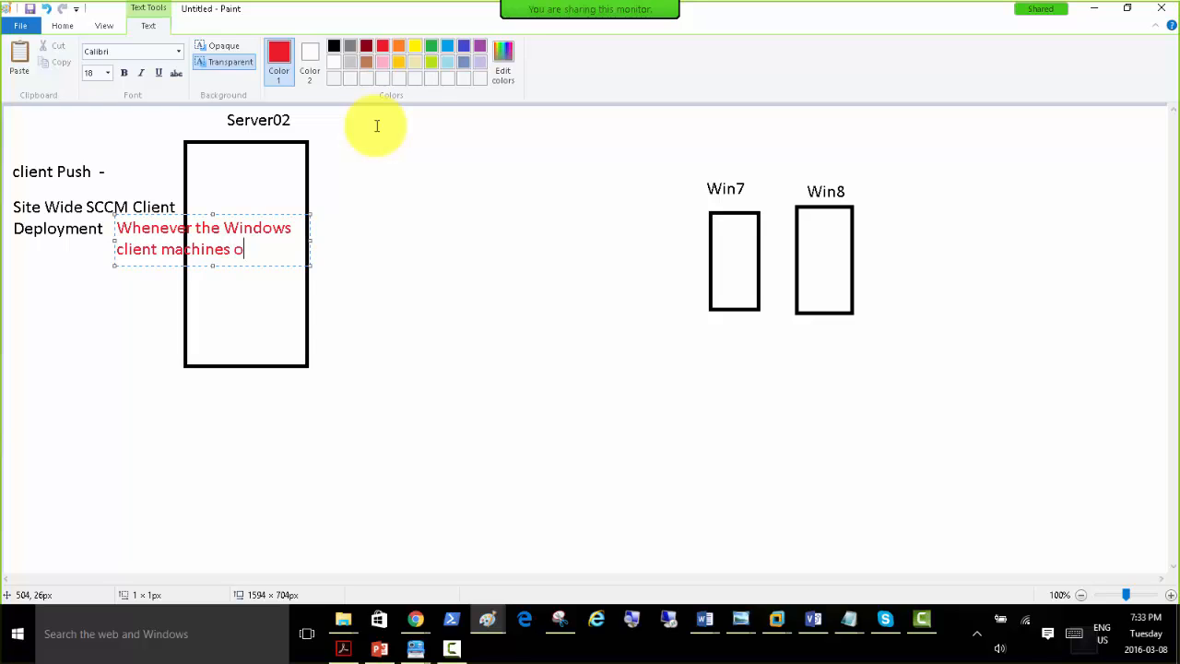
pyautogui.write('rvers,')
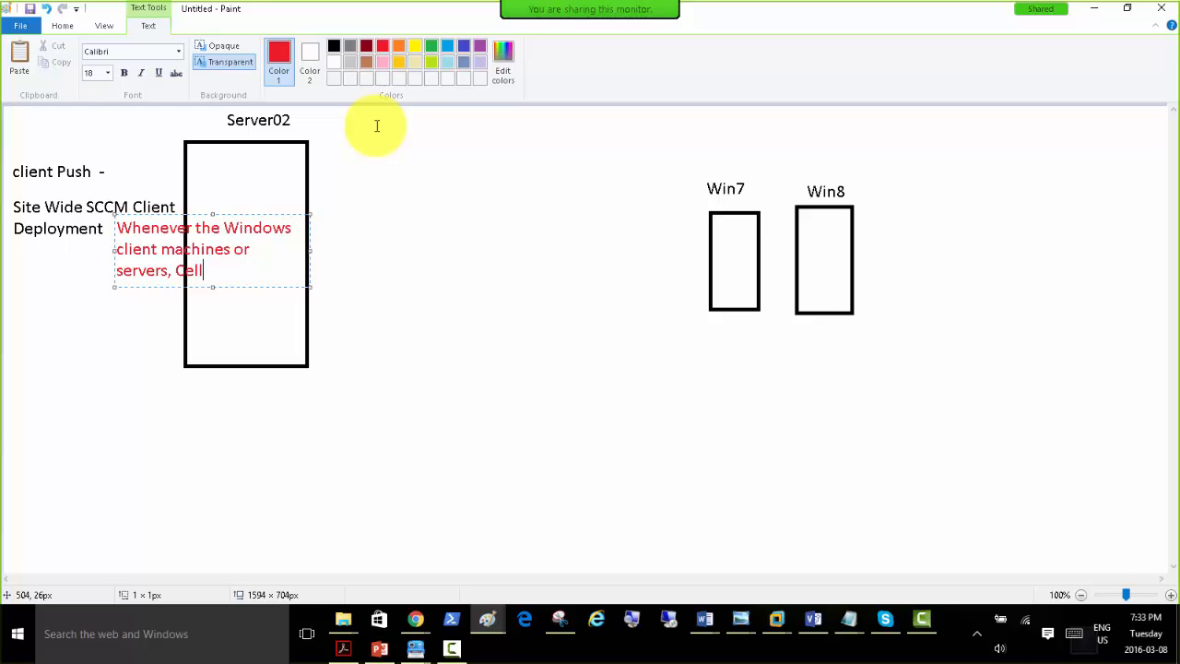
pyautogui.write('Cell Phones,')
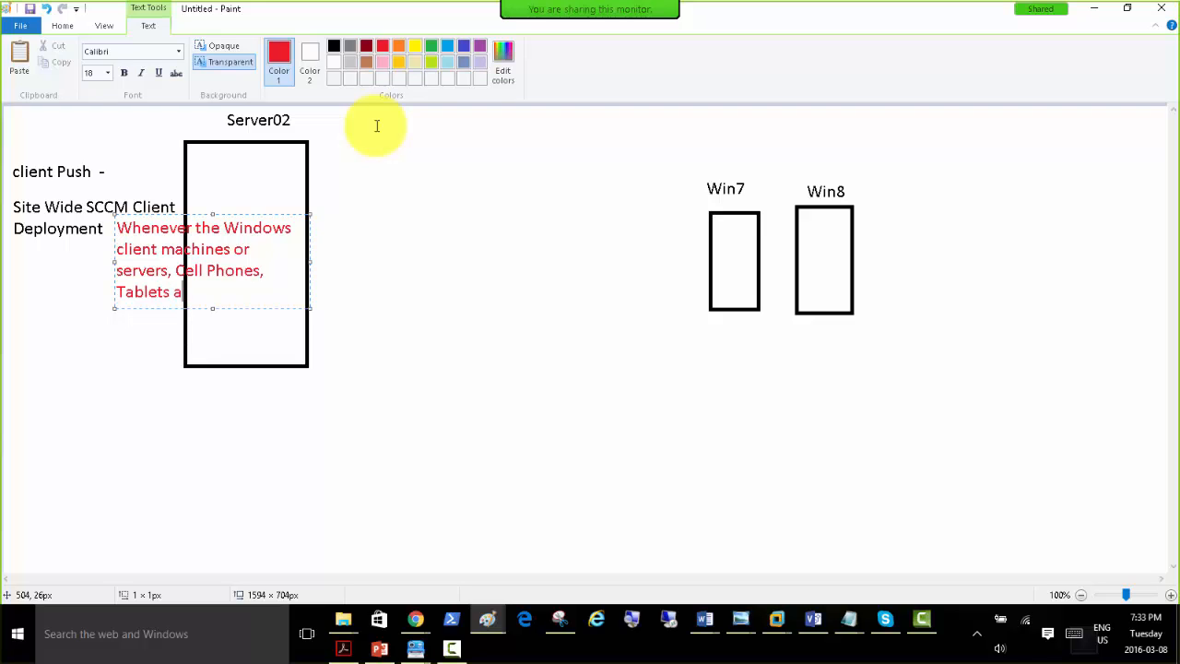
pyautogui.write('dic')
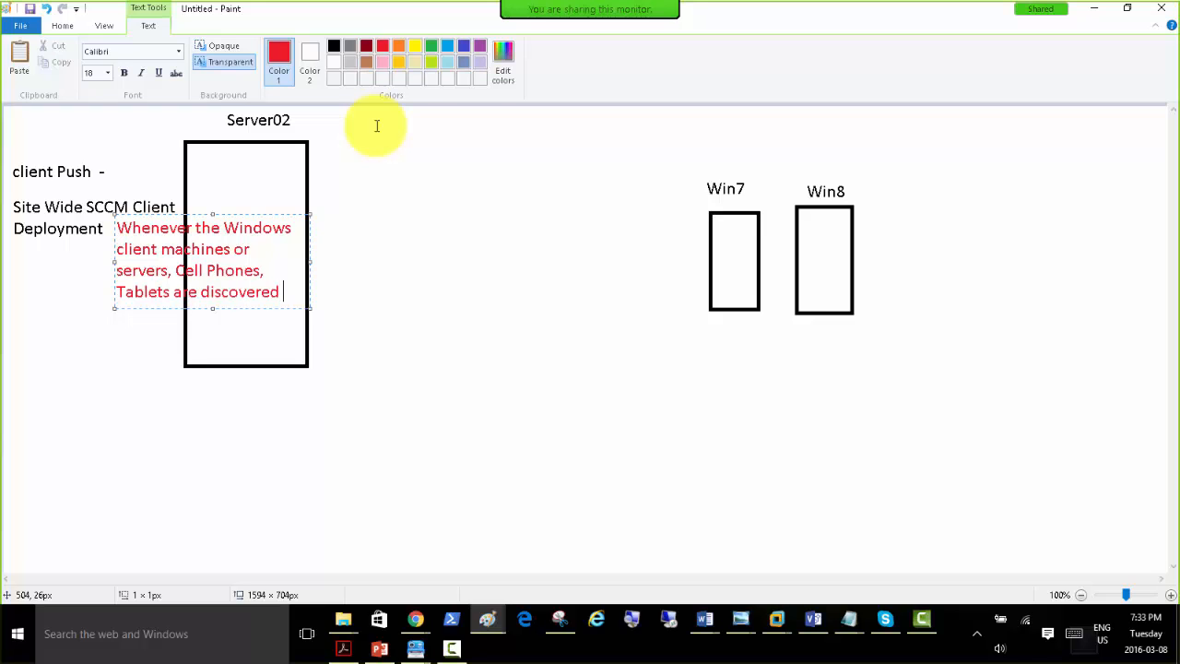
pyautogui.write('sccm')
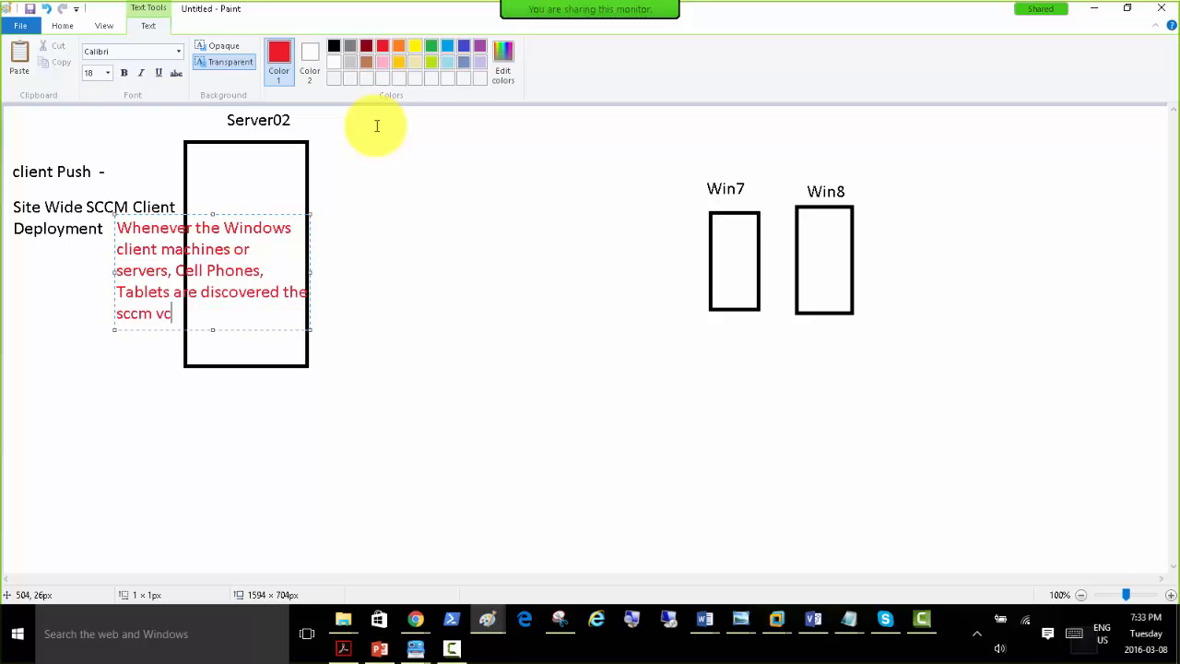
pyautogui.write(' client is at once push')
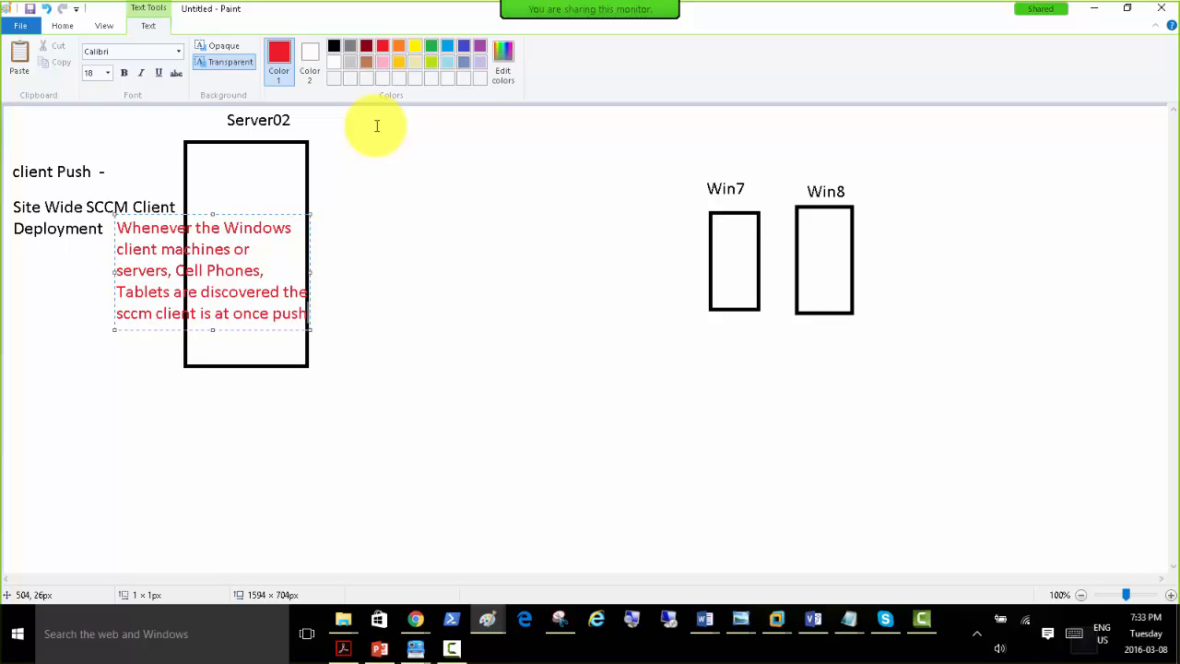
pyautogui.write('ed')
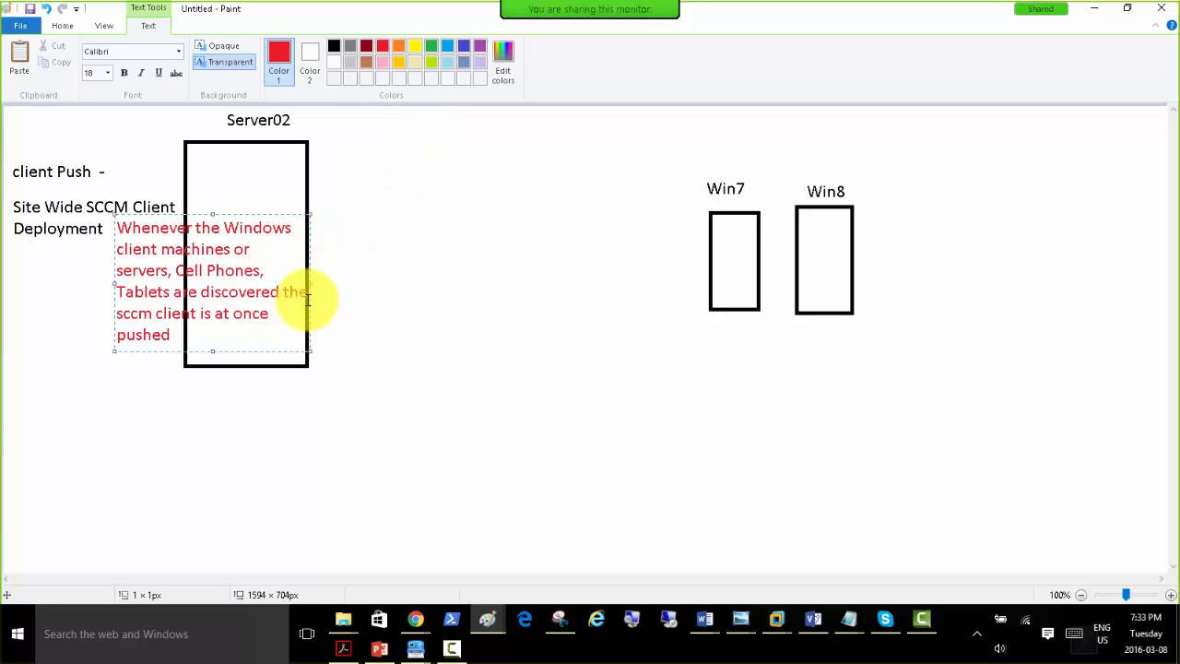
# Widen the red note's text box and move it directly below the Server02 rectangle.
pyautogui.moveTo(308, 282); pyautogui.dragTo(494, 295)
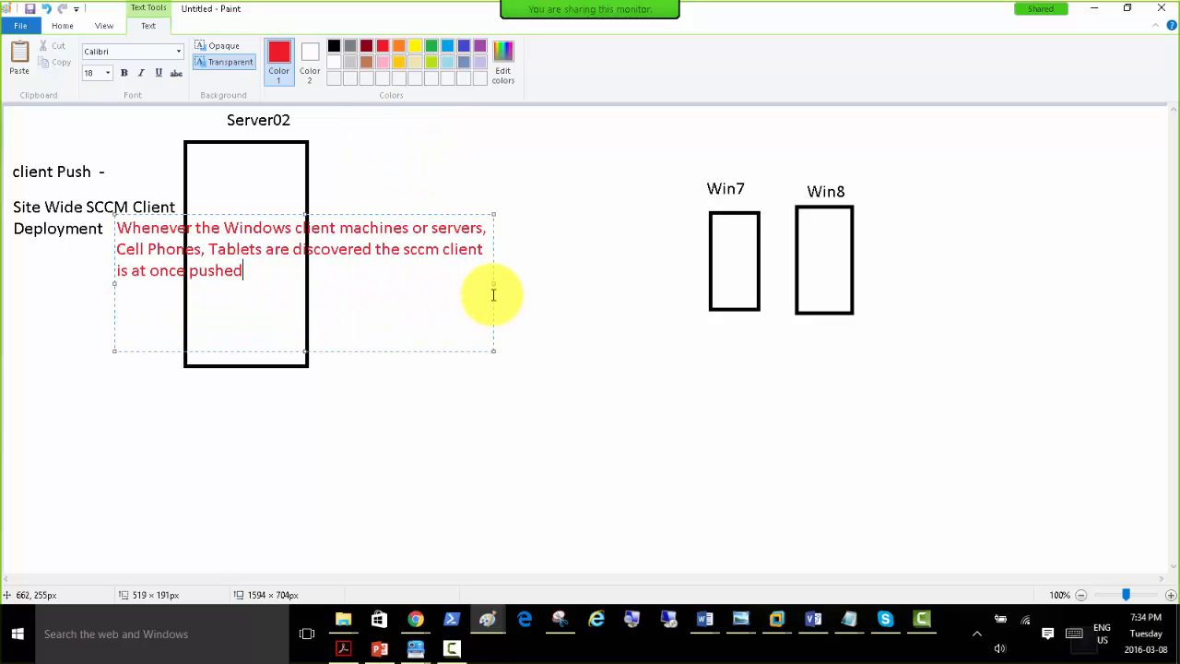
pyautogui.moveTo(344, 215); pyautogui.dragTo(239, 366)
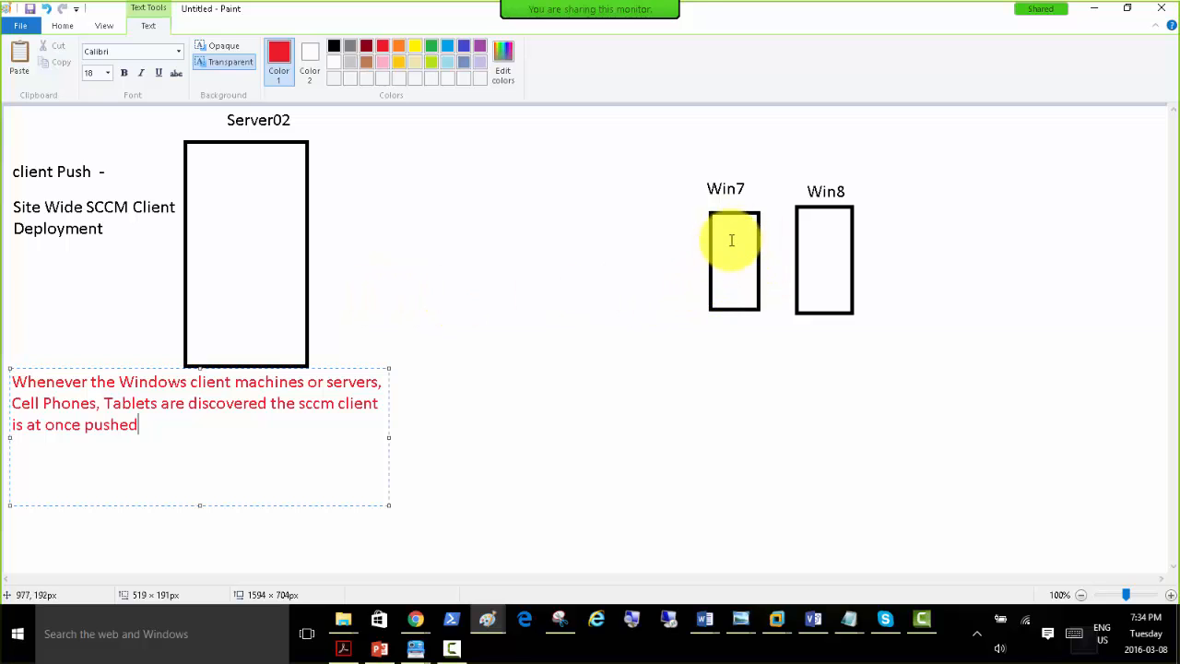
# Draw a red check mark above the Win7 label with the Pencil tool.
pyautogui.click(63, 26)
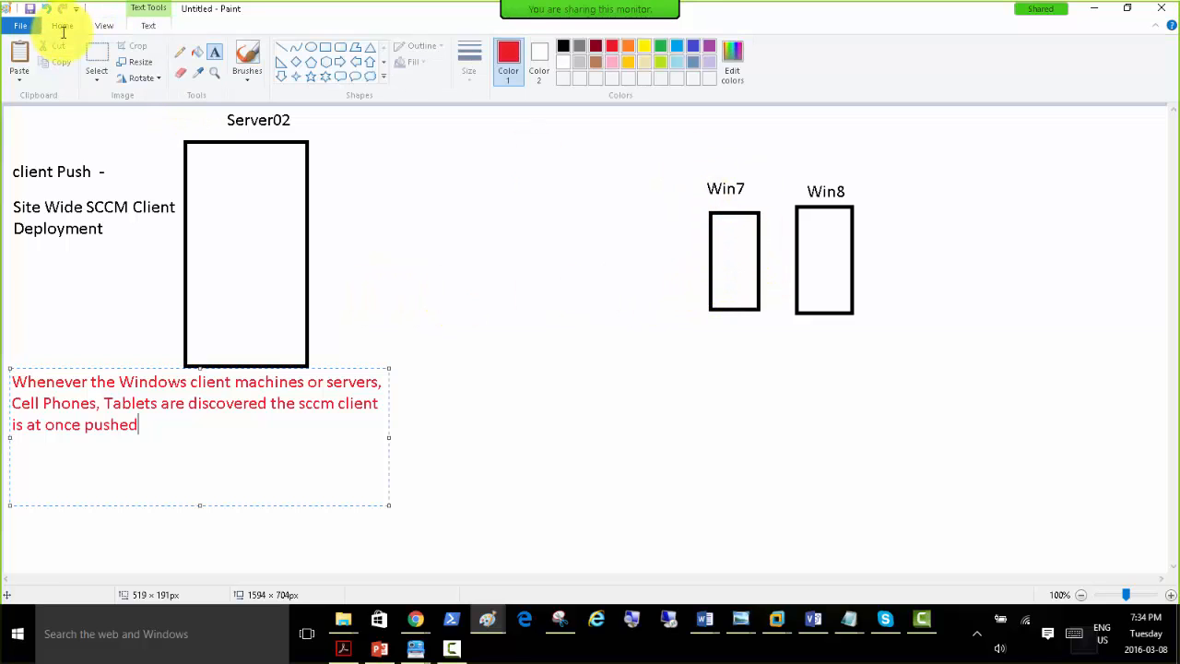
pyautogui.click(179, 53)
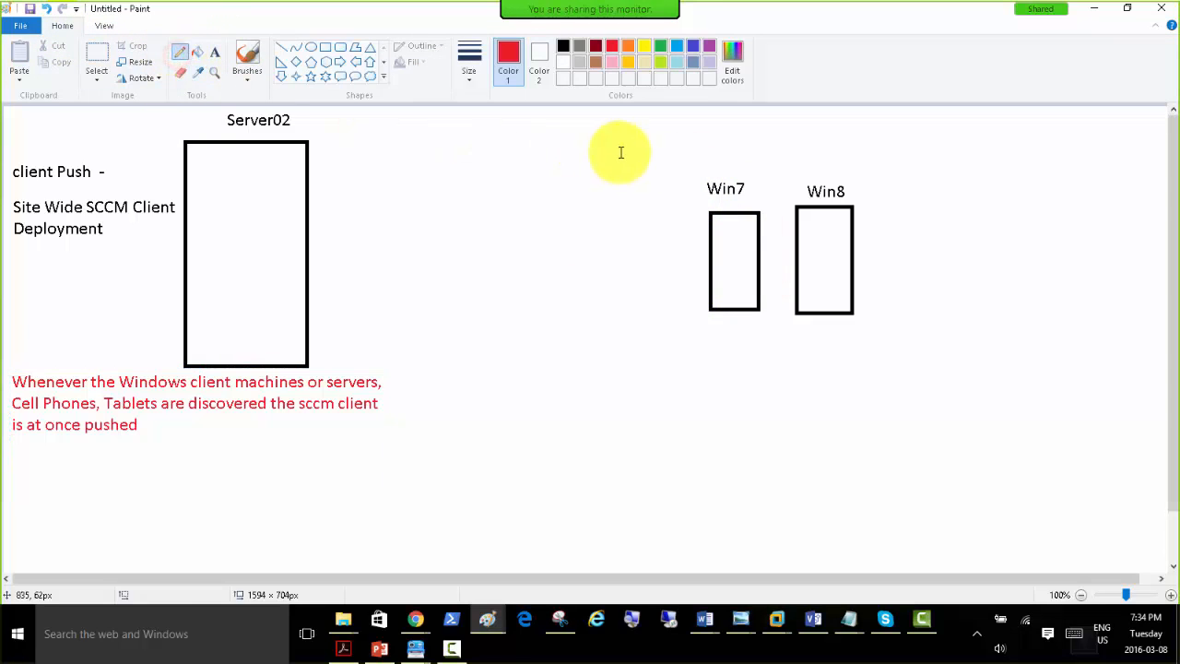
pyautogui.moveTo(716, 175); pyautogui.dragTo(743, 163)
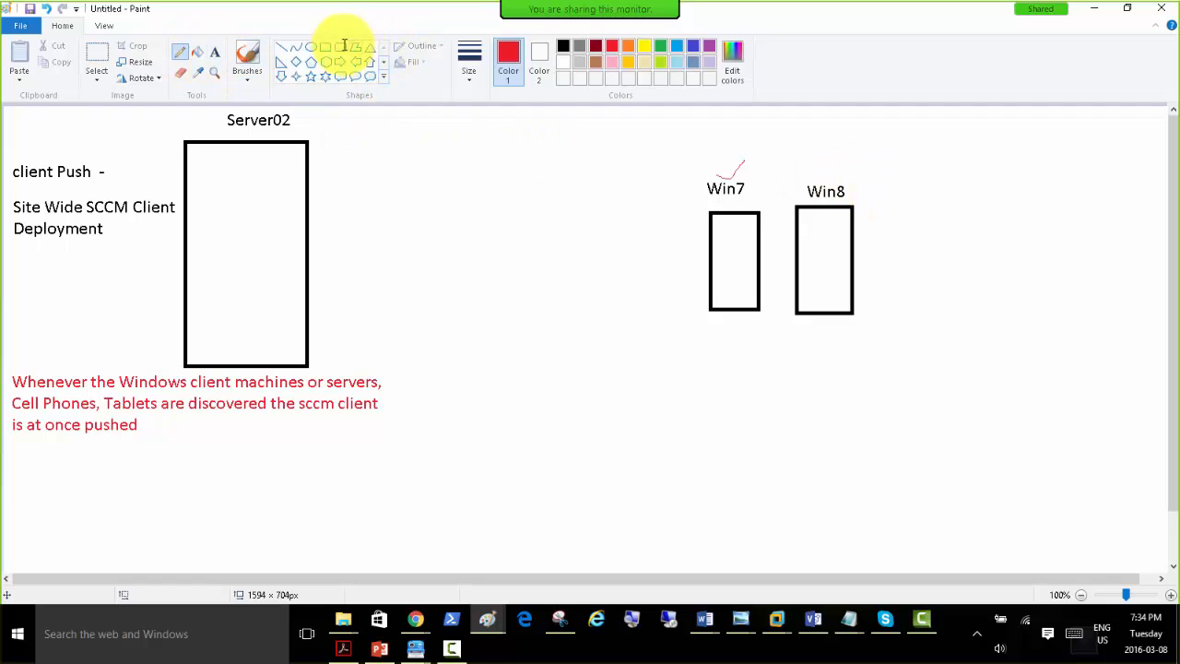
# Draw a third upright black rectangle to the right of the Win8 one and label it "Win10" above.
pyautogui.click(325, 47)
pyautogui.click(563, 47)
pyautogui.moveTo(894, 202); pyautogui.dragTo(960, 313)
pyautogui.click(214, 53)
pyautogui.click(889, 175)
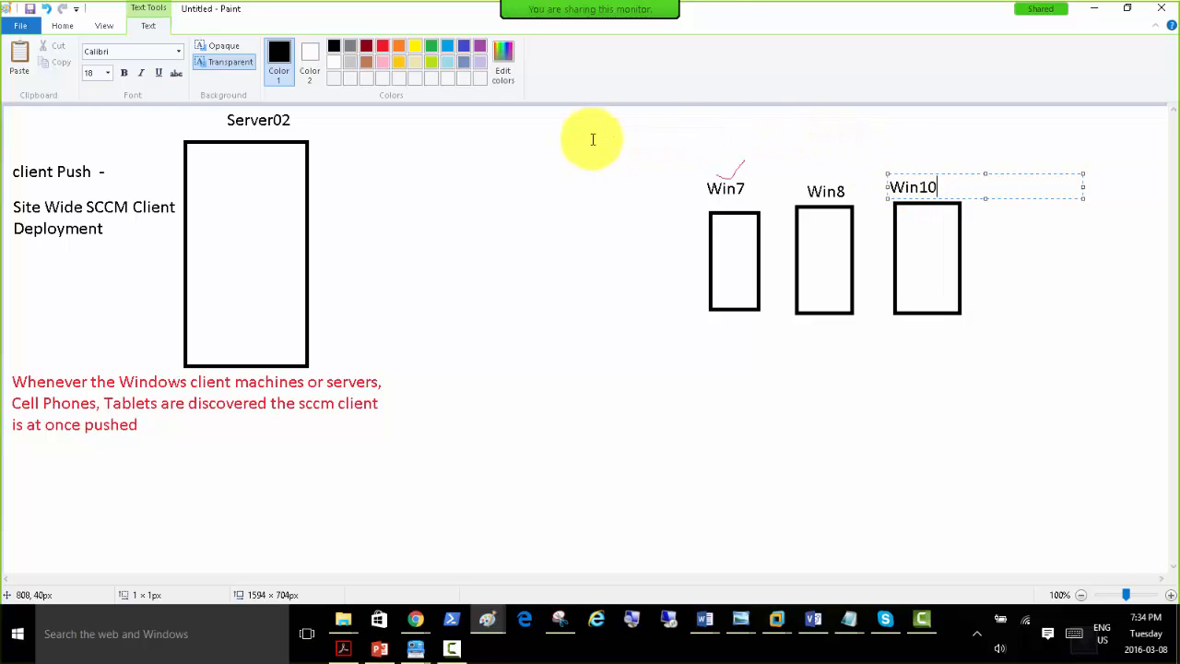
pyautogui.click(521, 178)
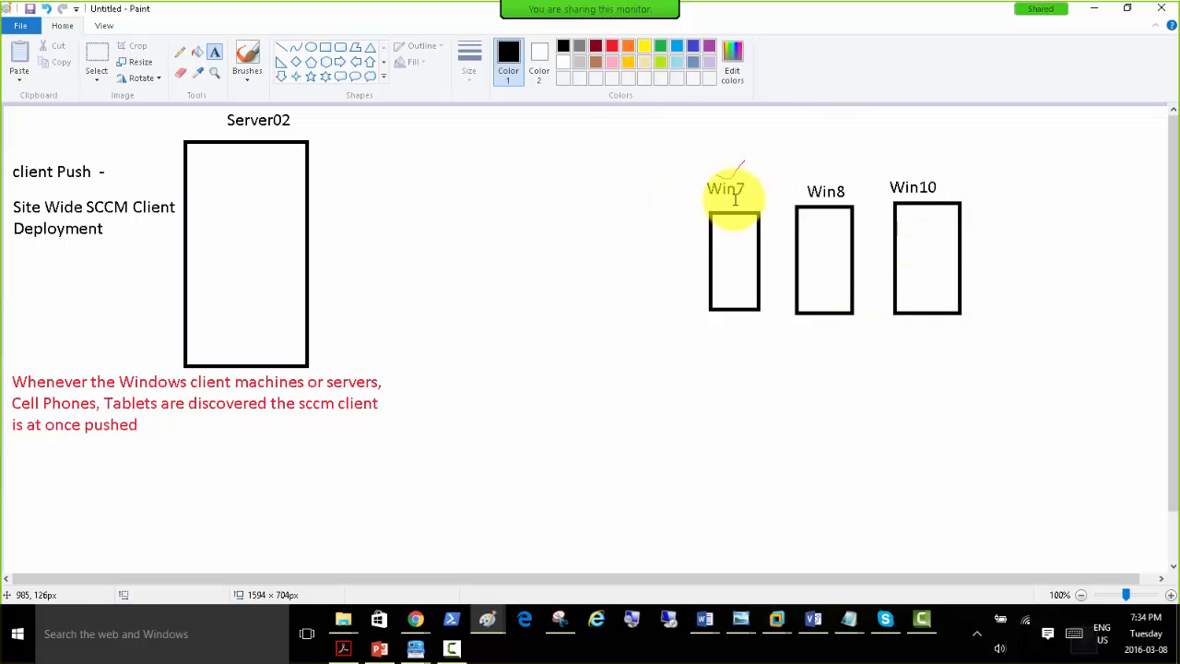
# Pencil black check marks above Win8, under "client Push", beside Server02, above "Client" in the site-wide text, and at Win10.
pyautogui.click(180, 53)
pyautogui.moveTo(813, 173); pyautogui.dragTo(827, 159)
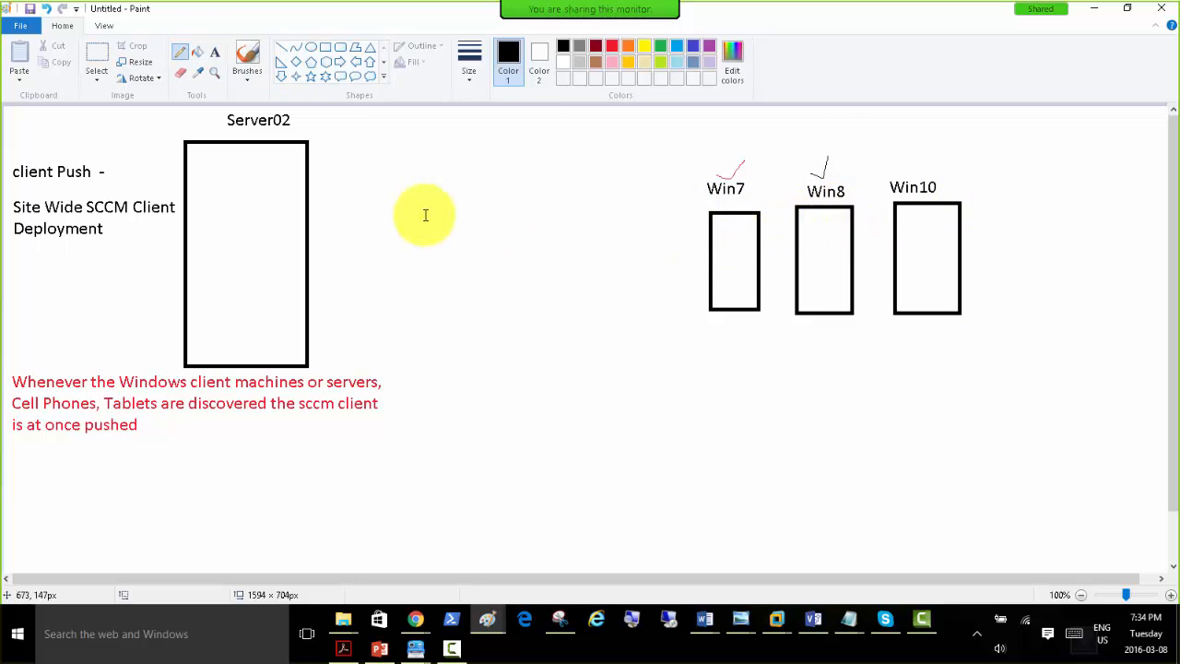
pyautogui.moveTo(58, 195); pyautogui.dragTo(103, 172)
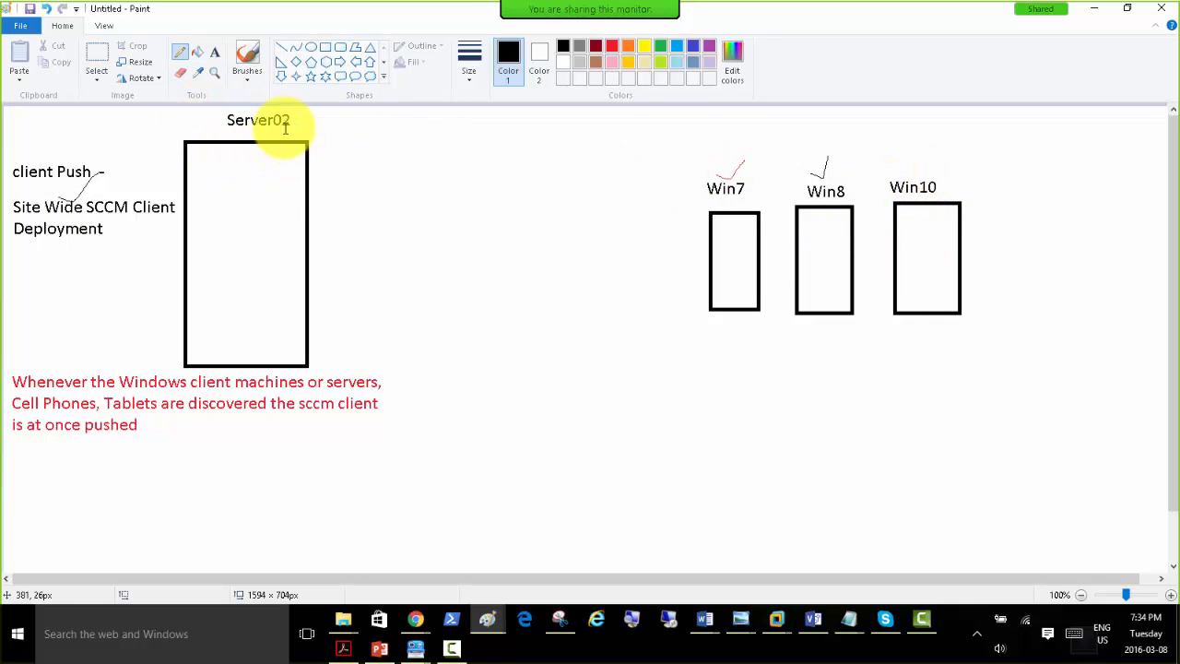
pyautogui.moveTo(295, 132); pyautogui.dragTo(323, 112)
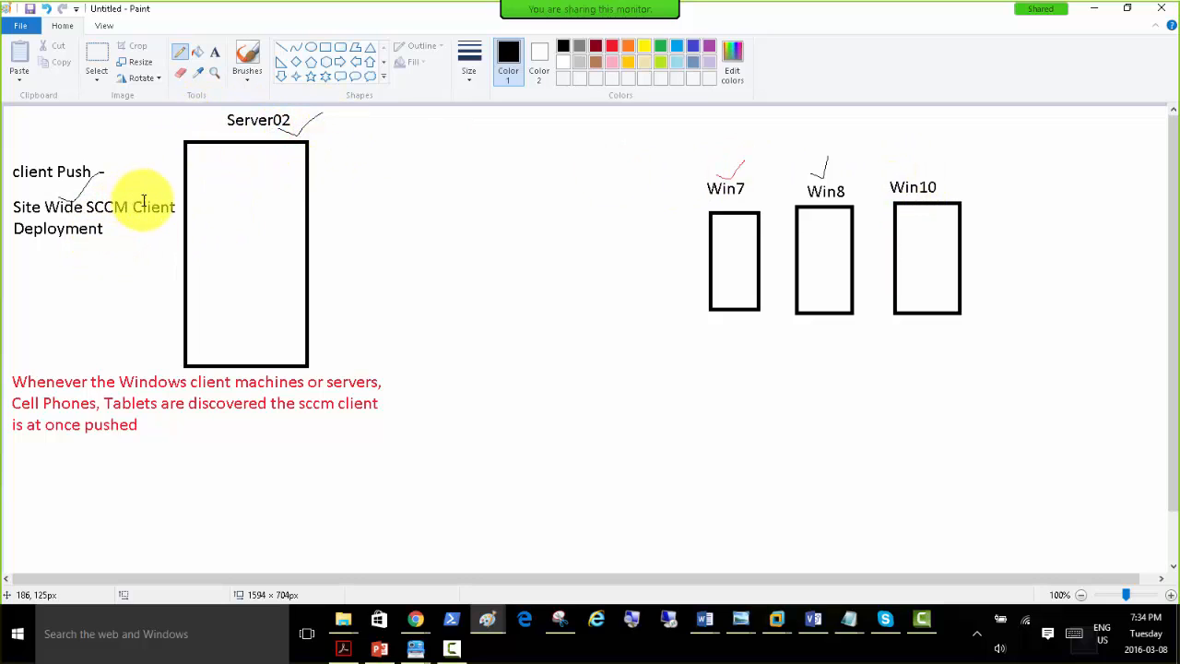
pyautogui.moveTo(147, 200); pyautogui.dragTo(160, 184)
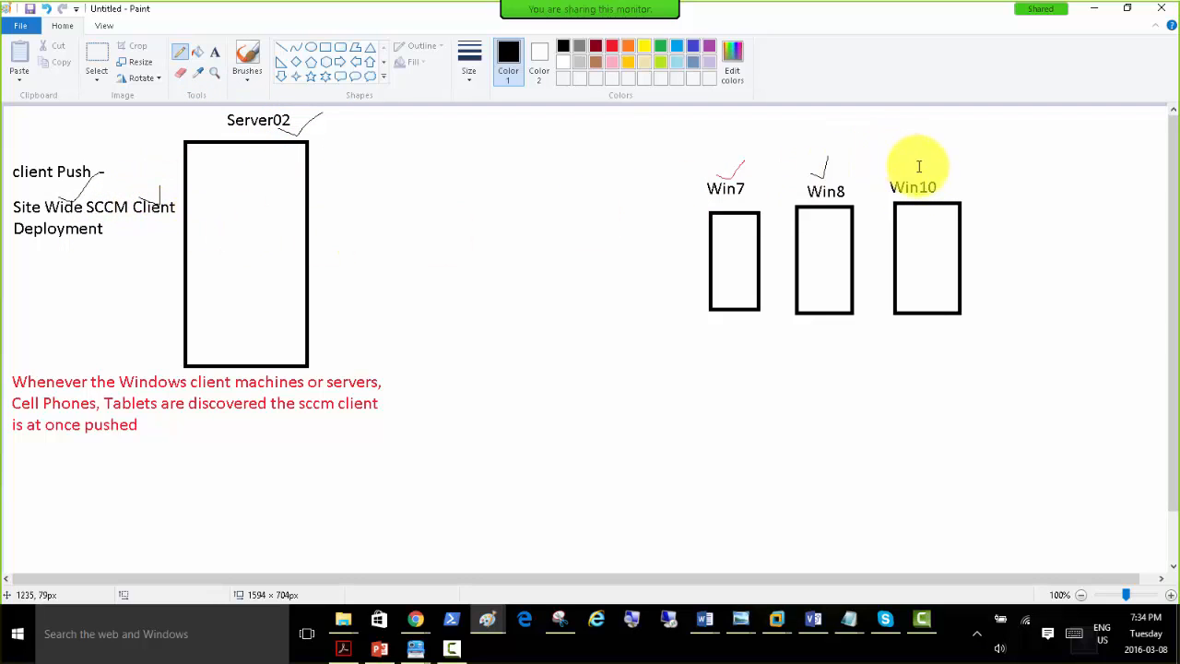
pyautogui.moveTo(911, 178); pyautogui.dragTo(930, 157)
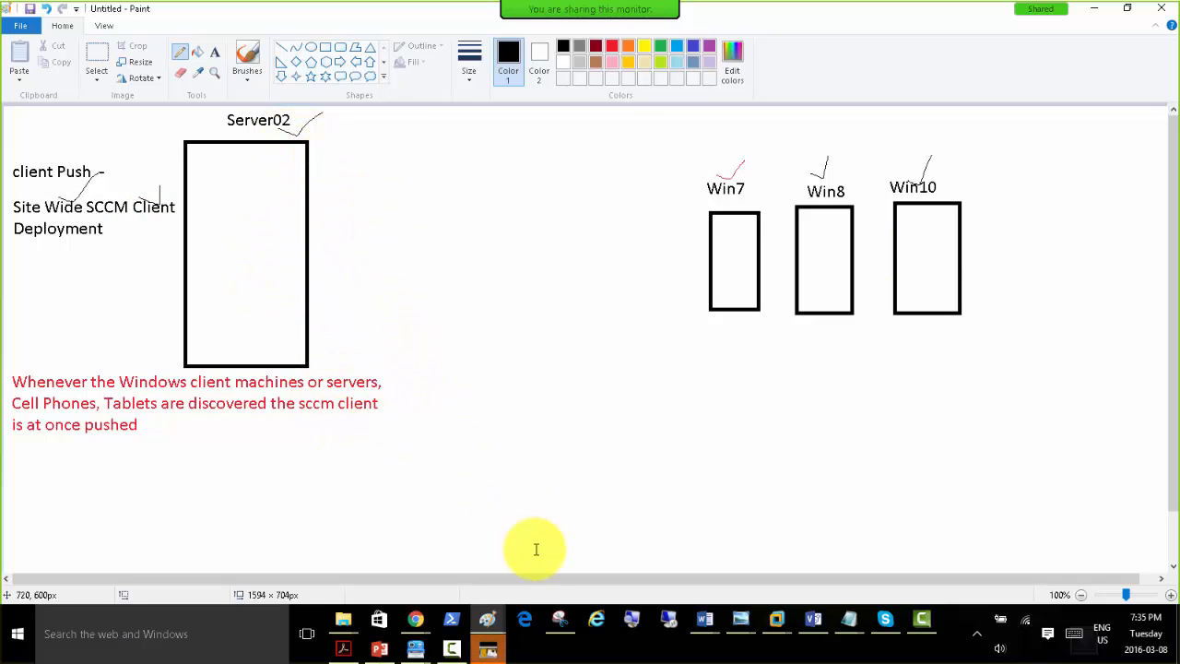
# Close the Athan program's window.
pyautogui.rightClick(489, 650)
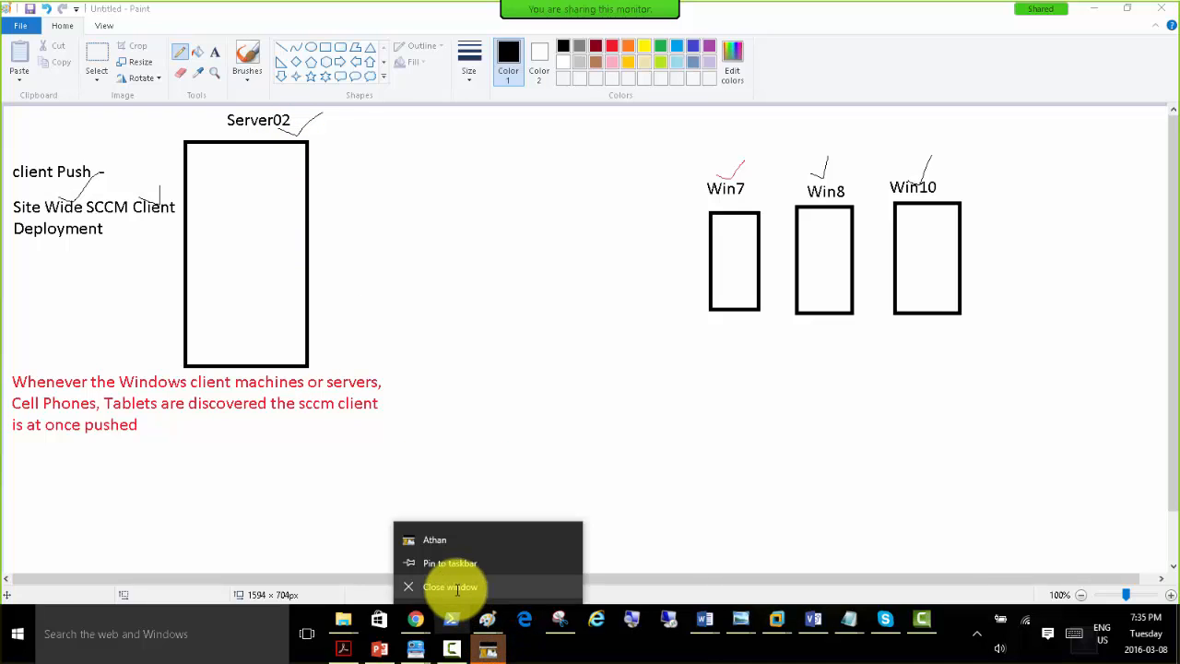
pyautogui.click(487, 585)
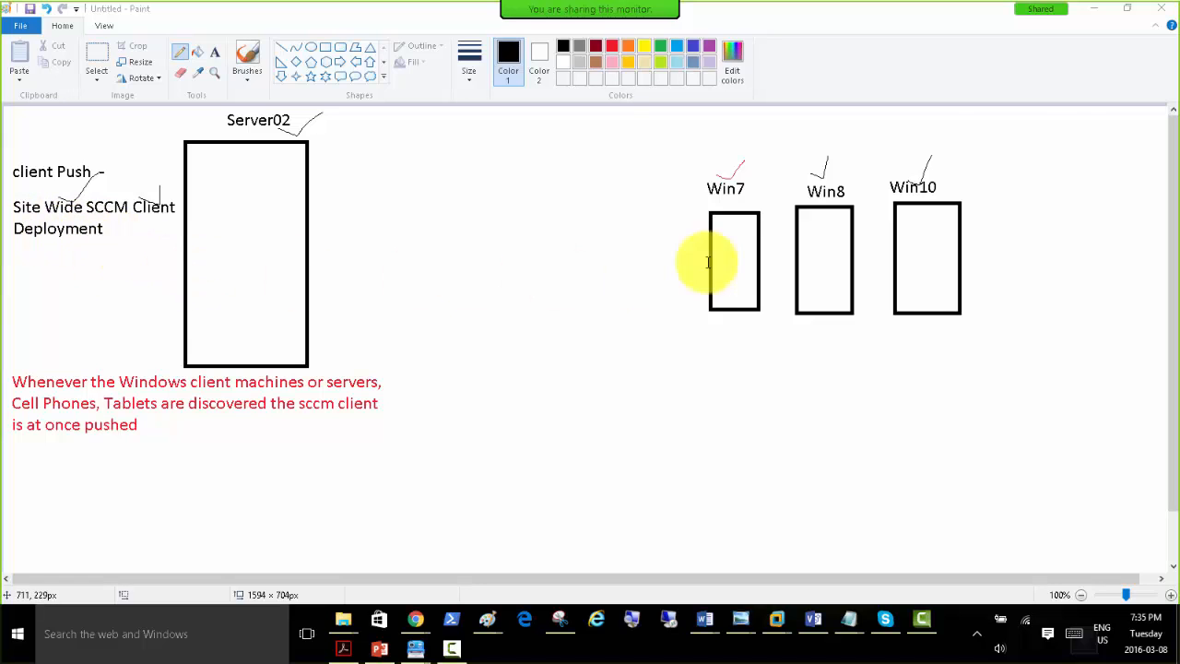
# Minimize the drawing to return to the Configuration Manager console on Server02 and show the Sites list under Site Configuration.
pyautogui.click(1098, 9)
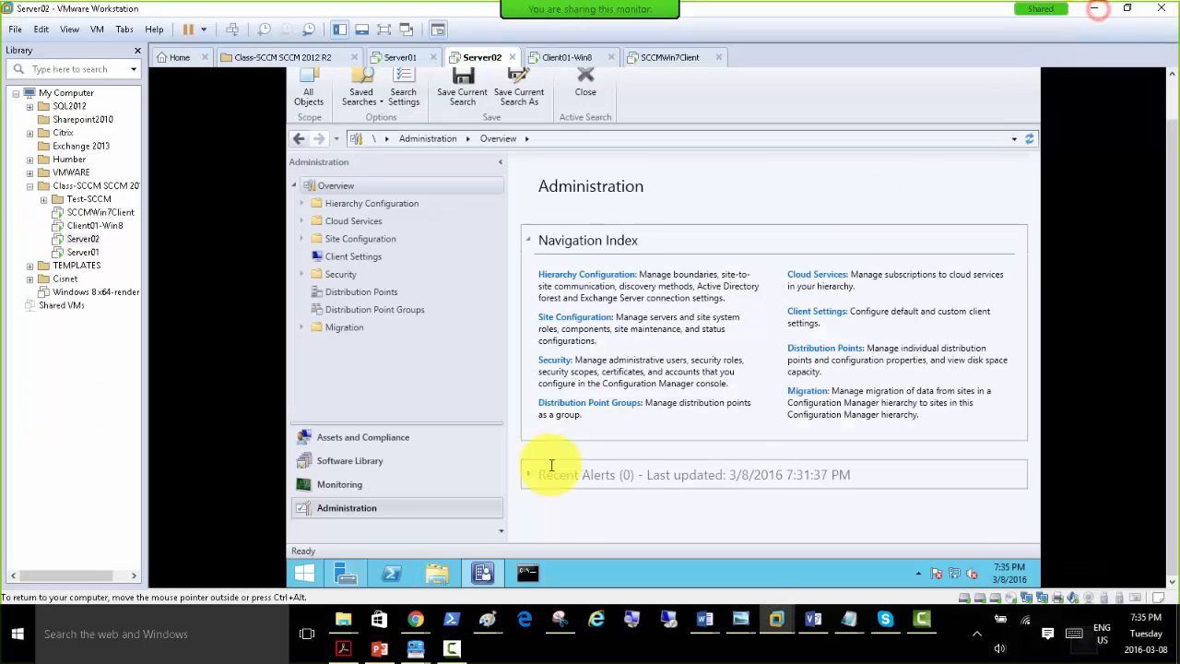
pyautogui.click(353, 258)
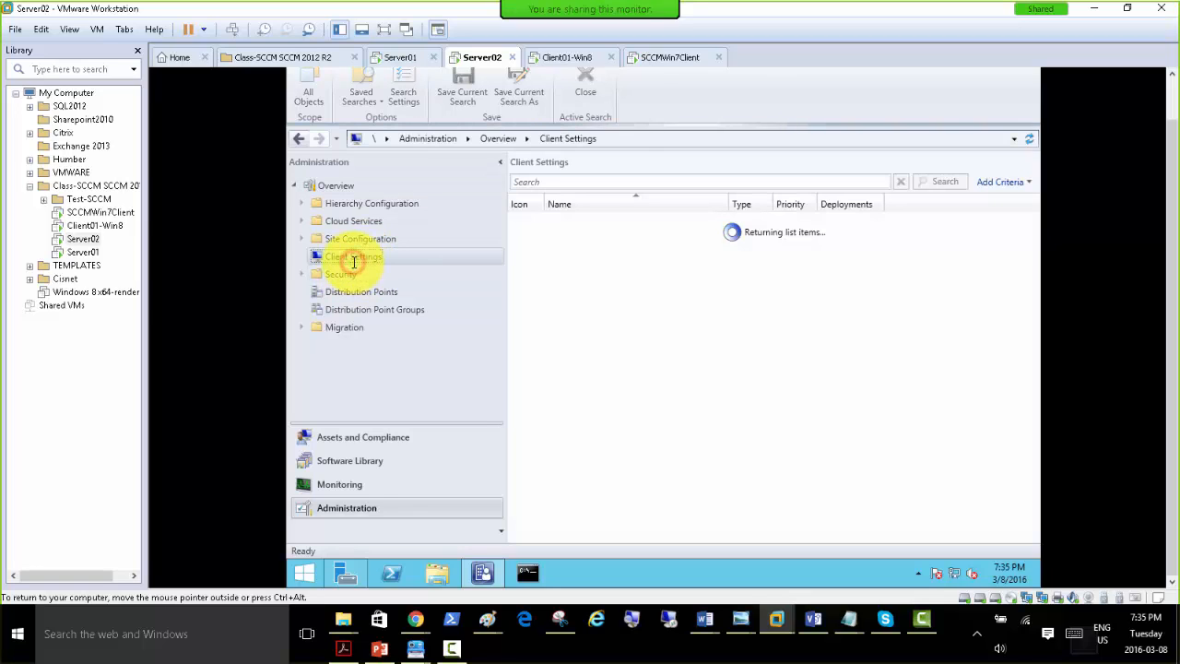
pyautogui.click(304, 238)
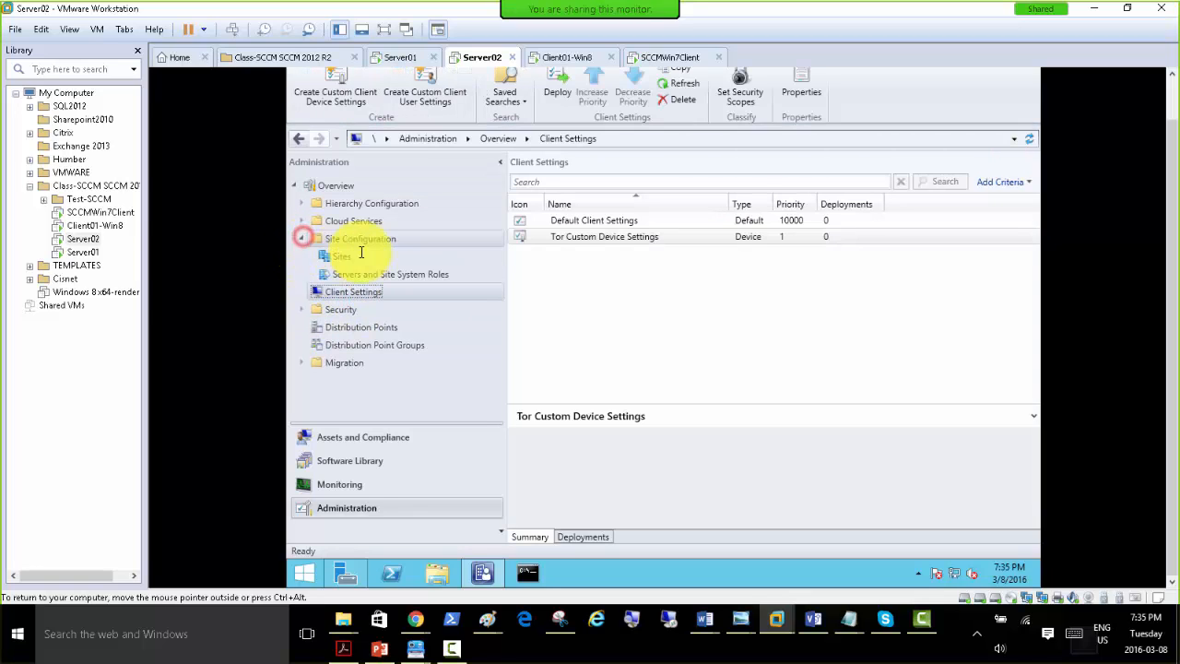
pyautogui.click(340, 257)
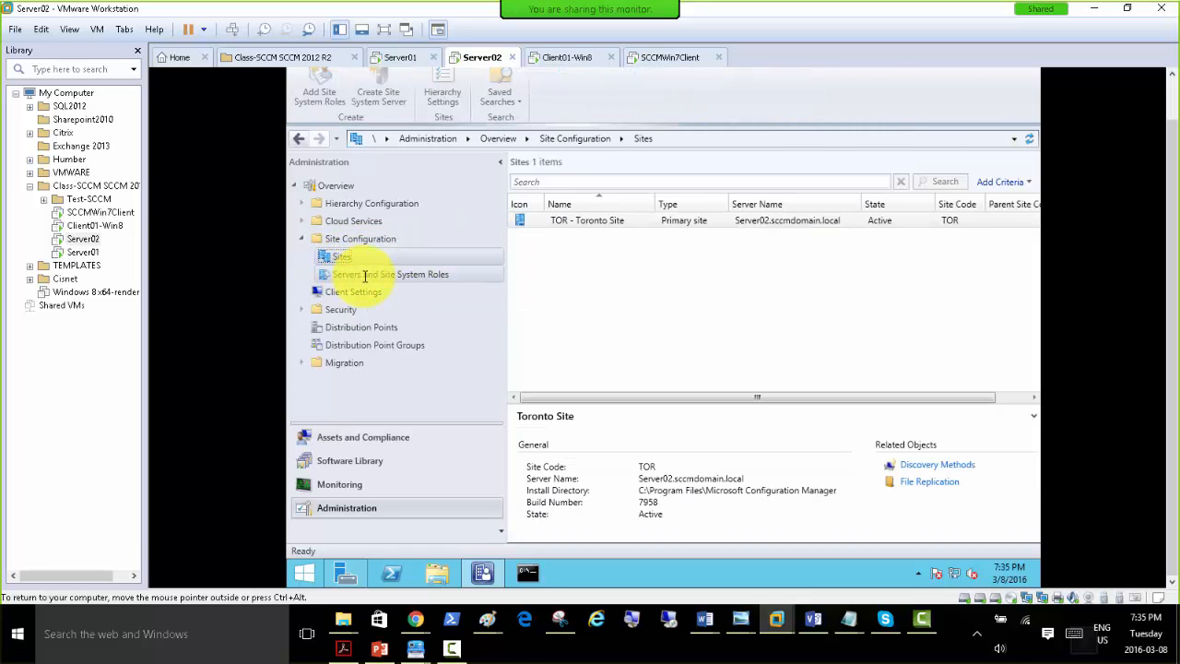
# Show the client installation settings choices for the Toronto site, including Client Push Installation.
pyautogui.click(1172, 88)
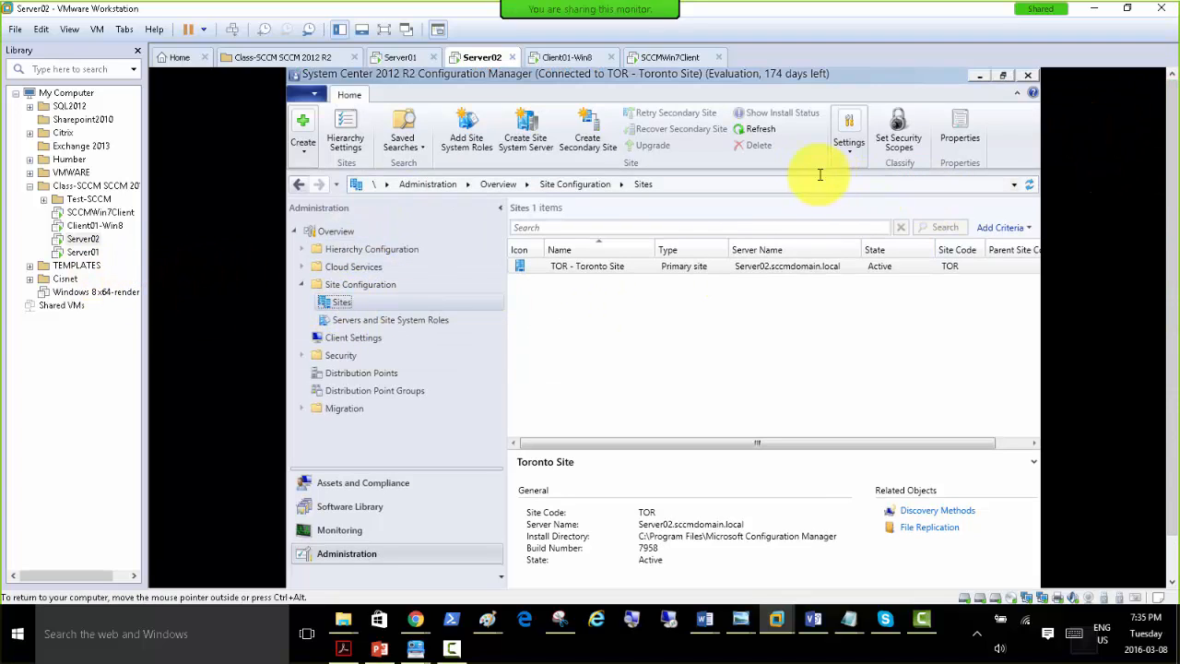
pyautogui.click(849, 146)
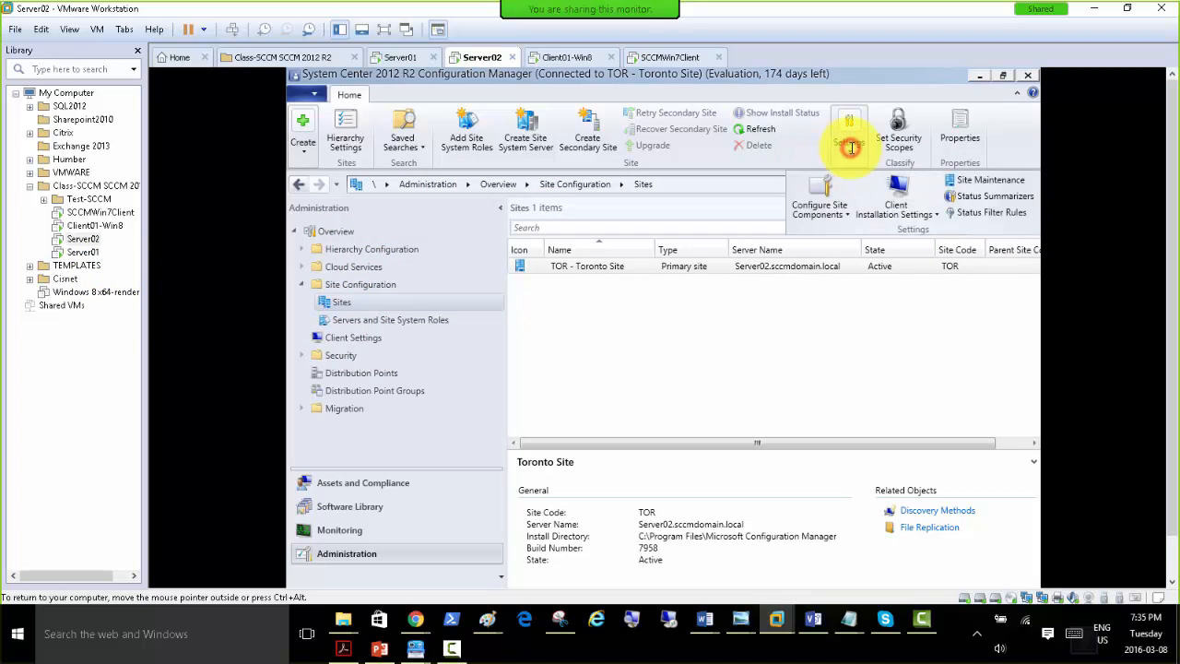
pyautogui.click(931, 213)
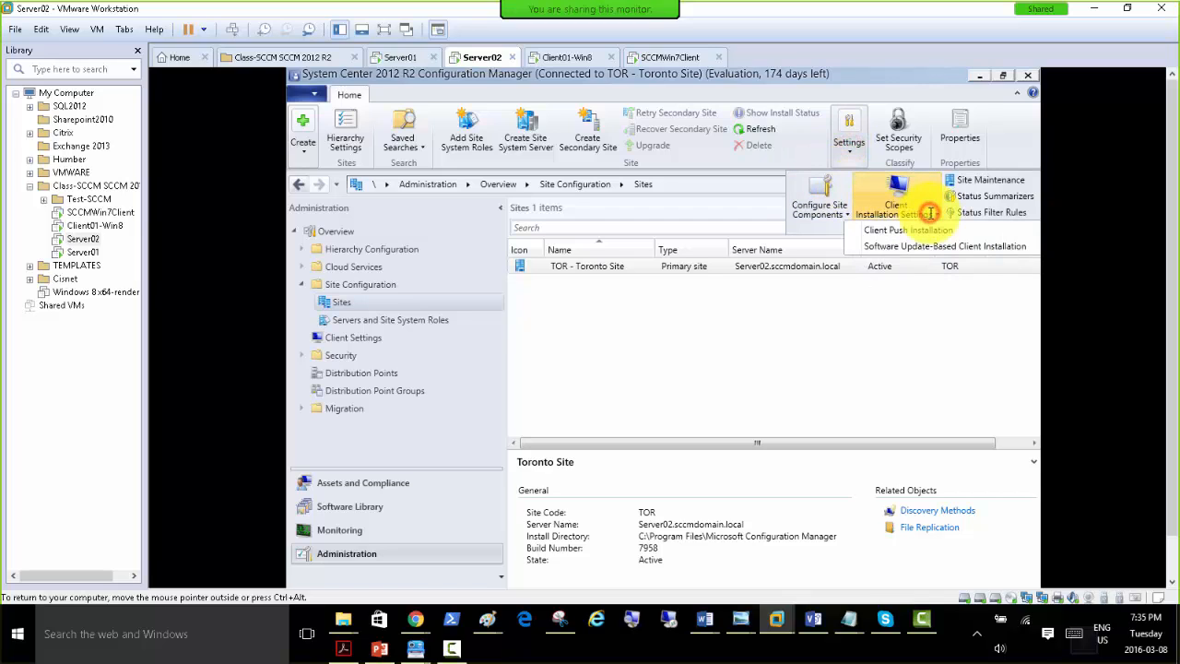
# Switch to the Client01-Win8 virtual machine and open its Control Panel from PC settings.
pyautogui.click(562, 58)
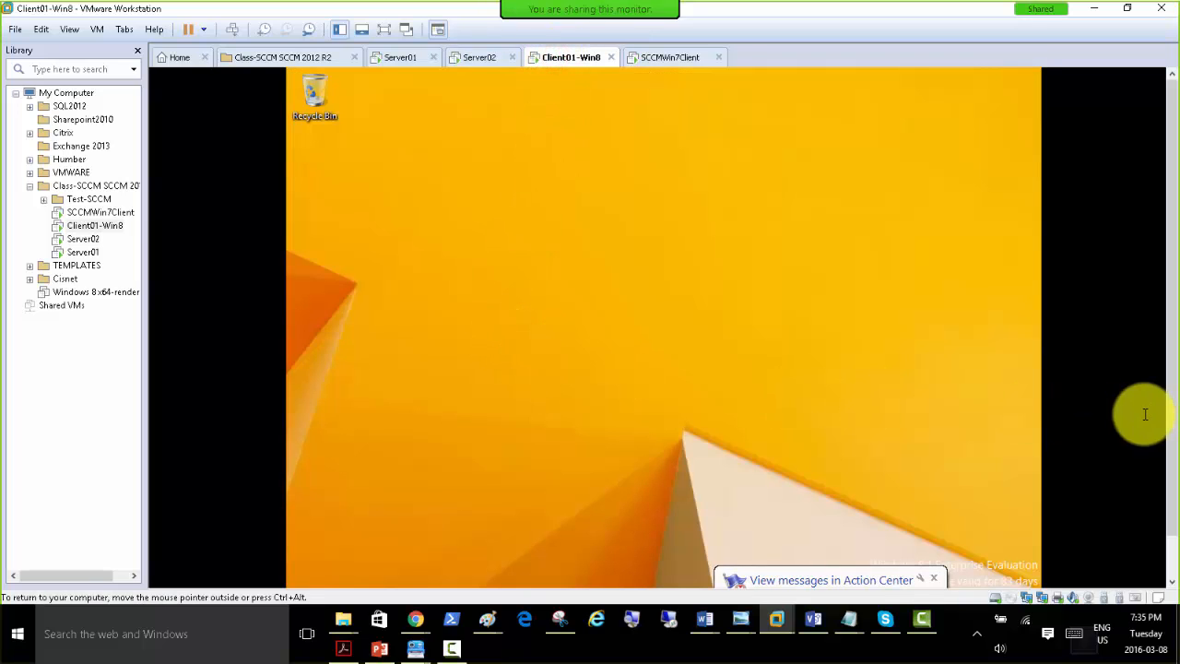
pyautogui.moveTo(1172, 207); pyautogui.dragTo(1176, 308)
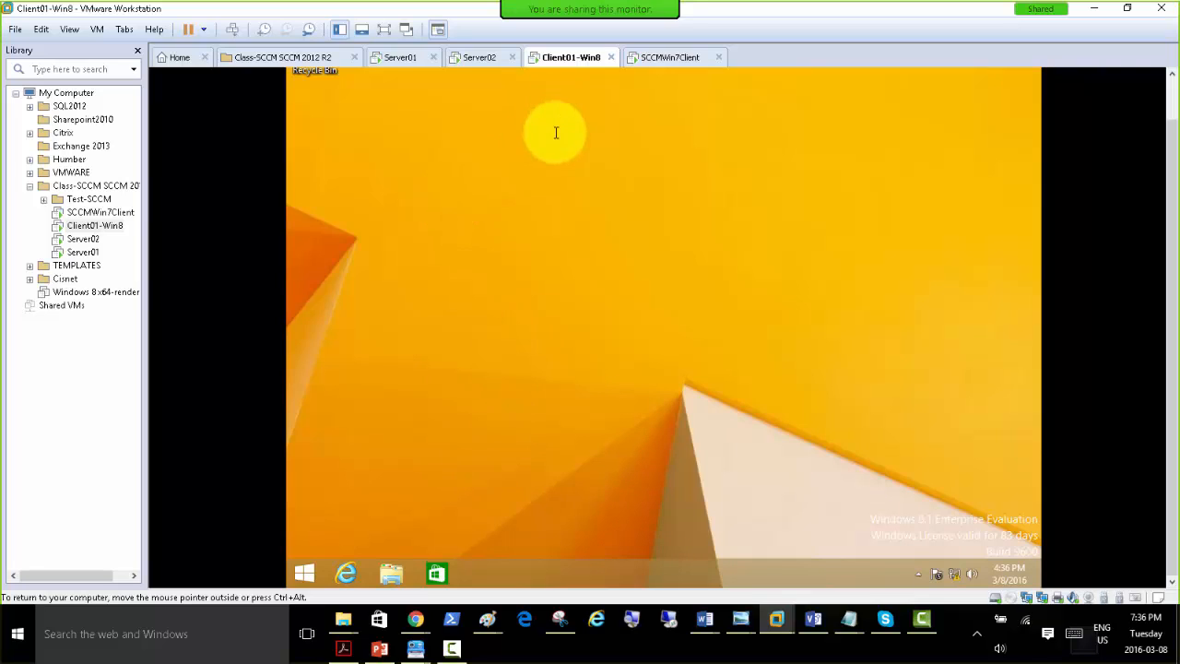
pyautogui.click(310, 574)
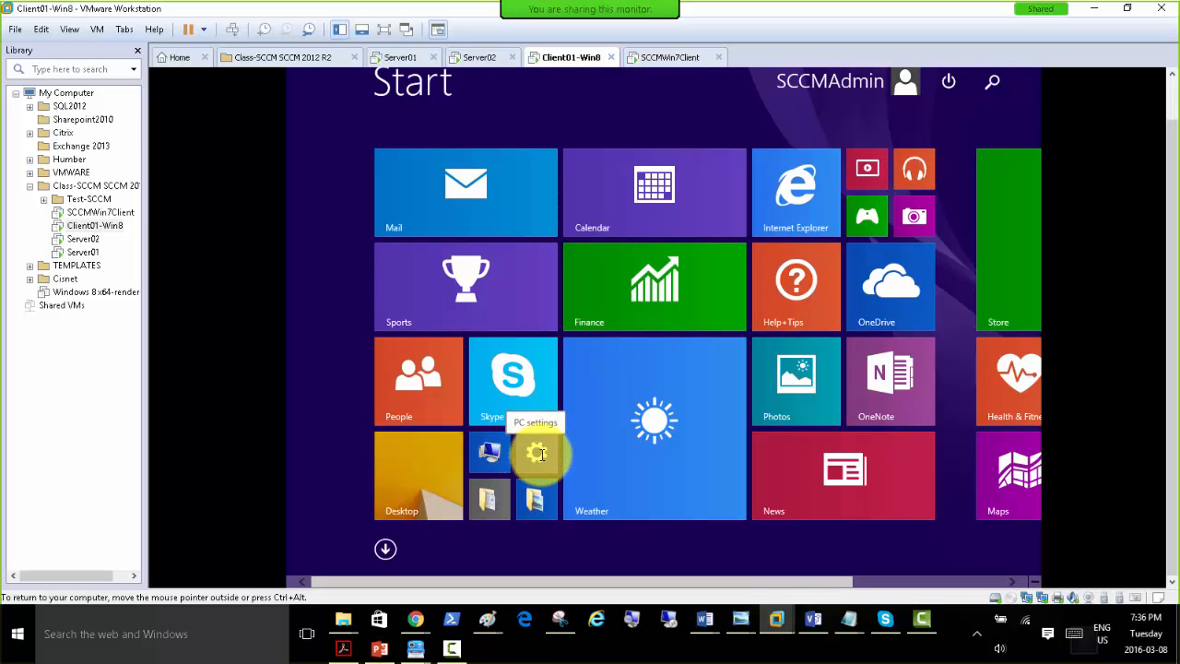
pyautogui.click(537, 452)
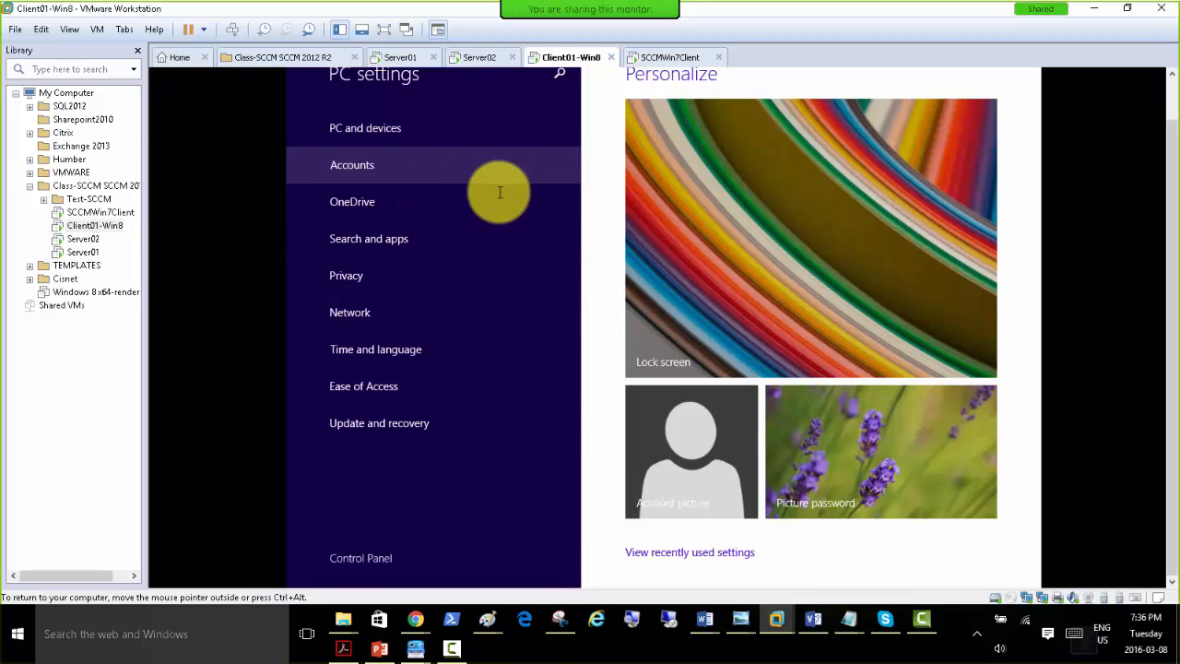
pyautogui.click(1172, 96)
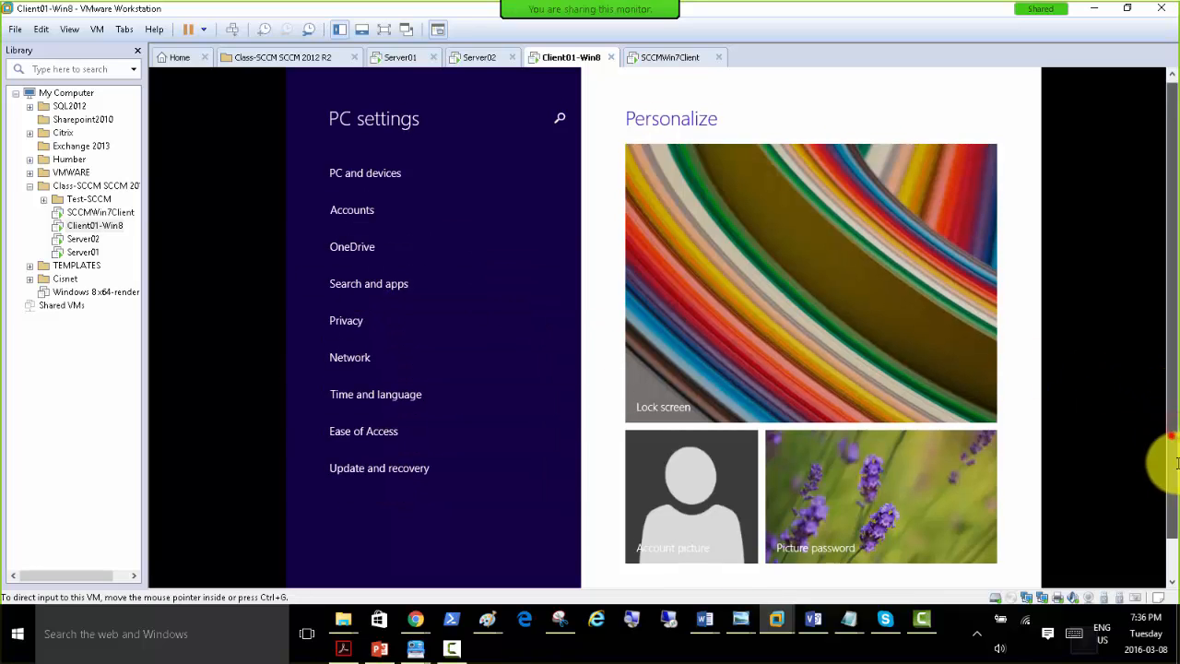
pyautogui.scroll(-2, 1145, 488)
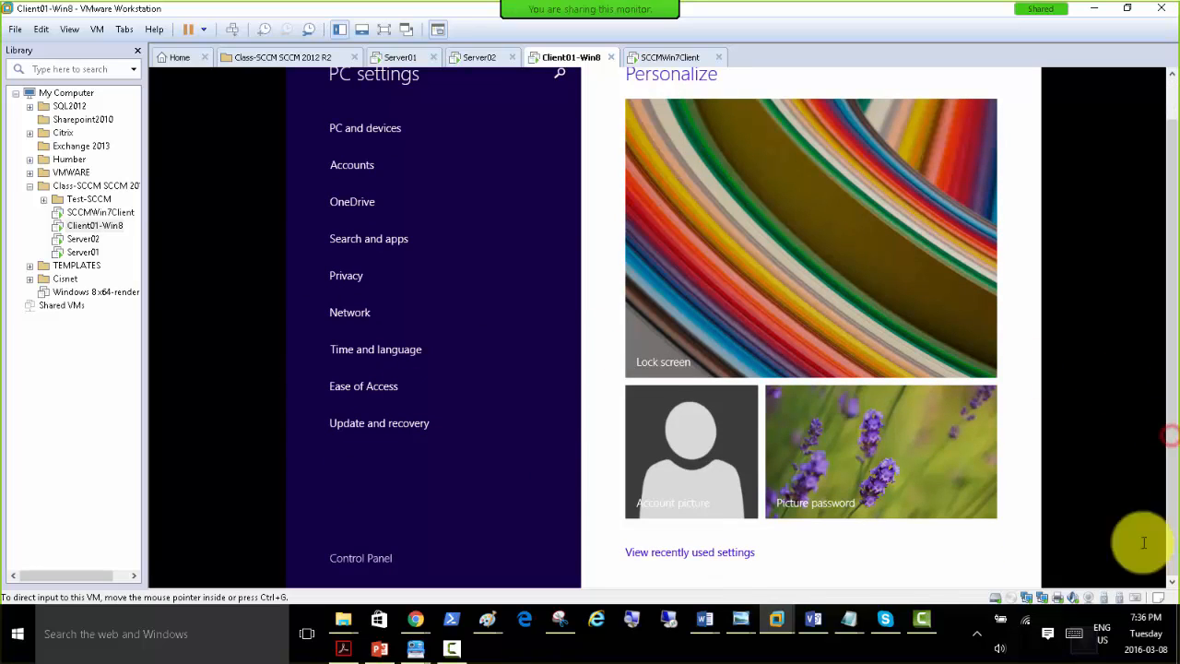
pyautogui.click(359, 558)
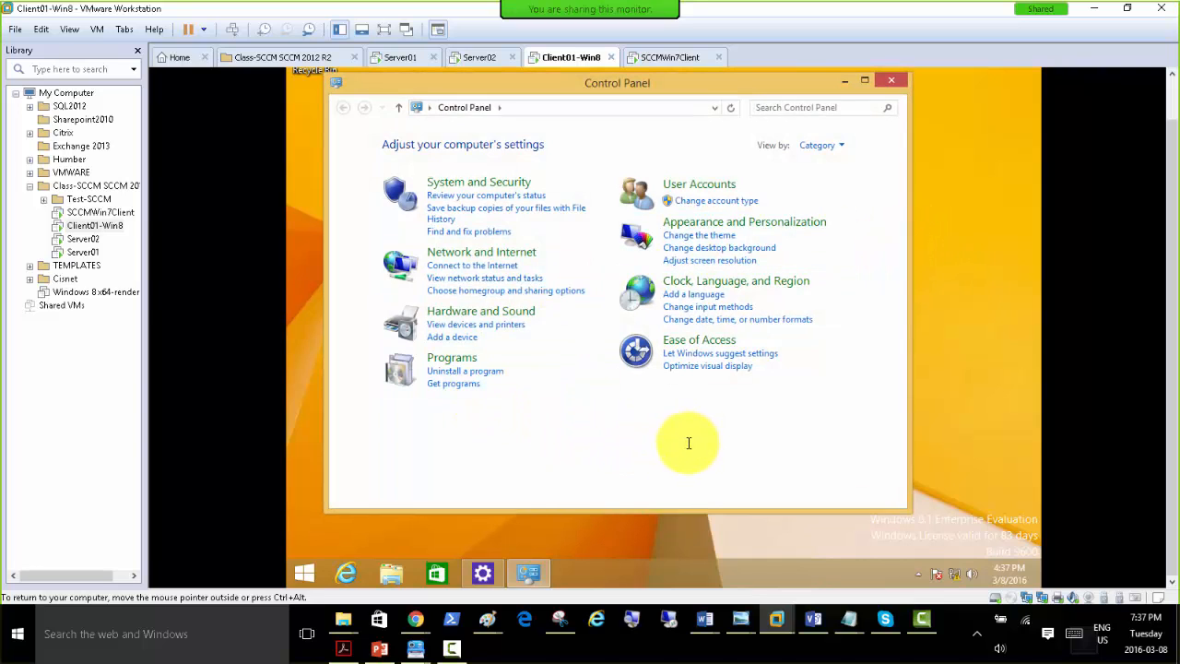
# Open the Configuration Manager client properties under System and Security and bring up the client's component list.
pyautogui.click(471, 184)
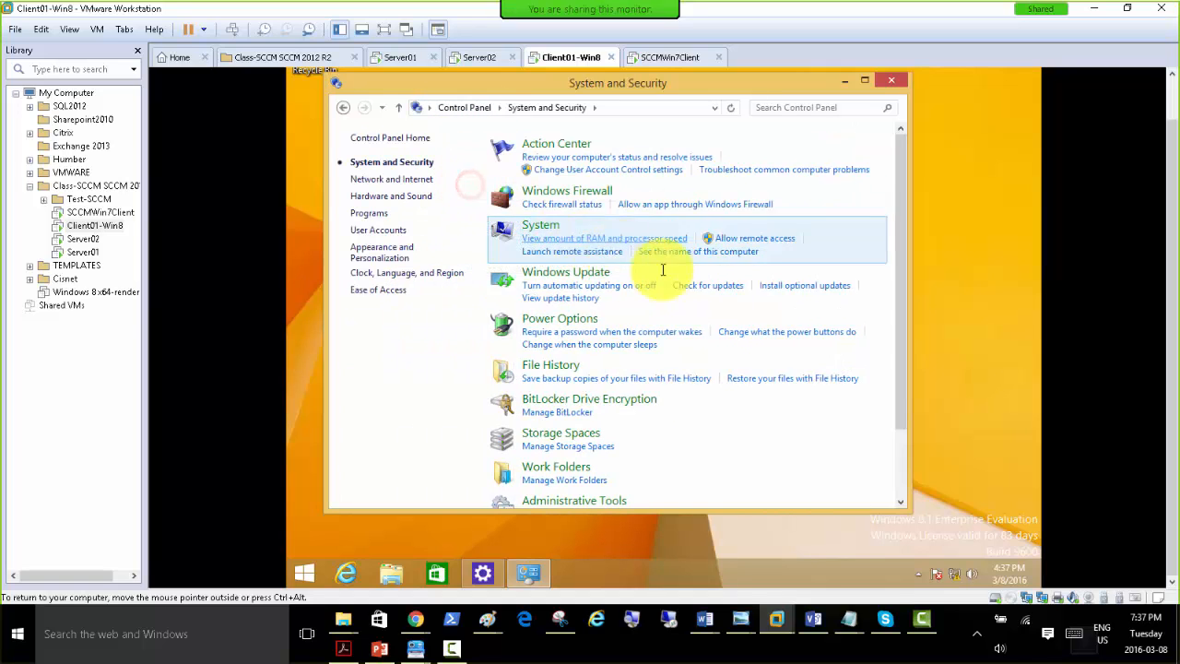
pyautogui.moveTo(904, 335); pyautogui.dragTo(916, 408)
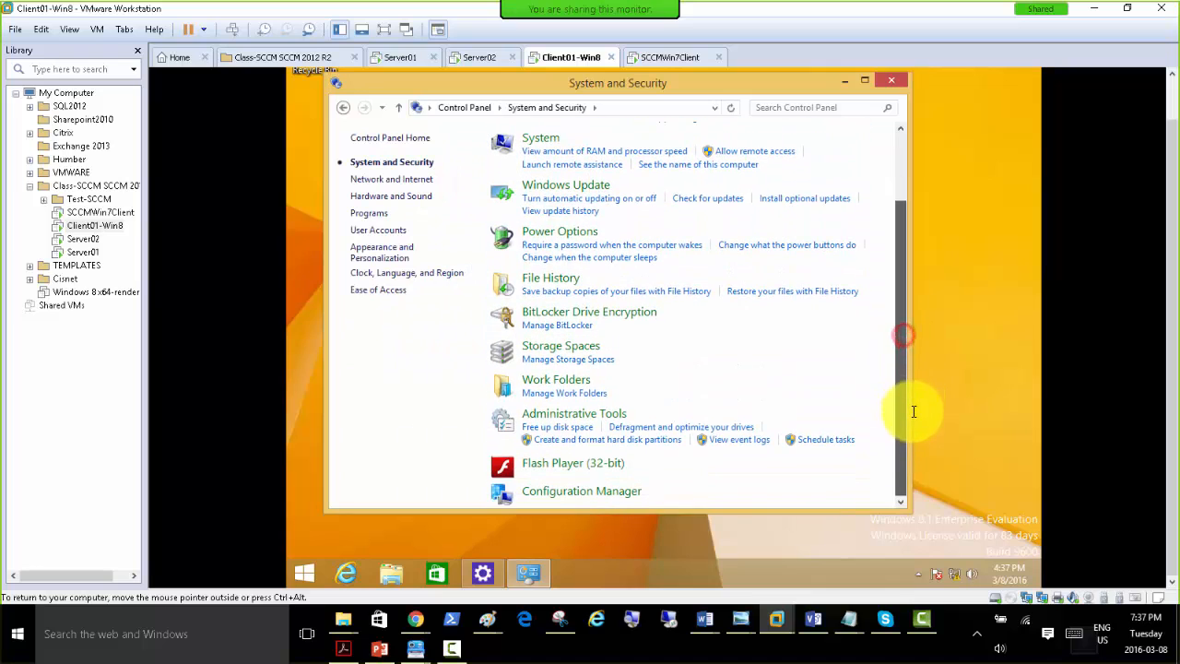
pyautogui.click(562, 492)
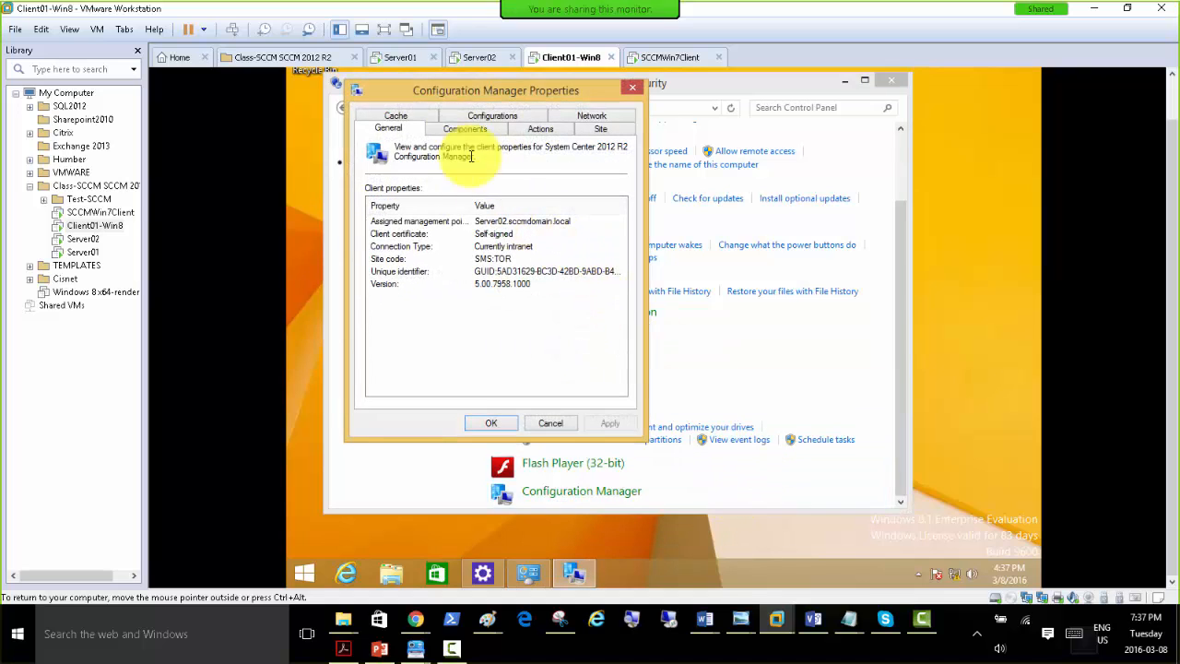
pyautogui.moveTo(461, 88); pyautogui.dragTo(594, 140)
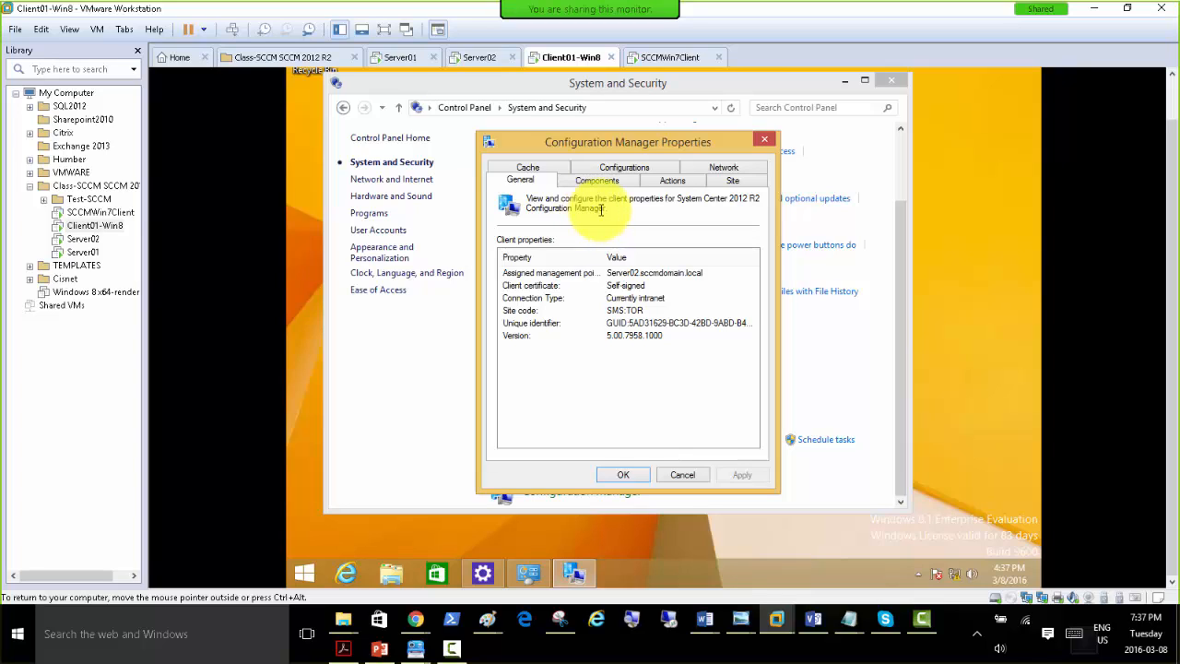
pyautogui.click(598, 181)
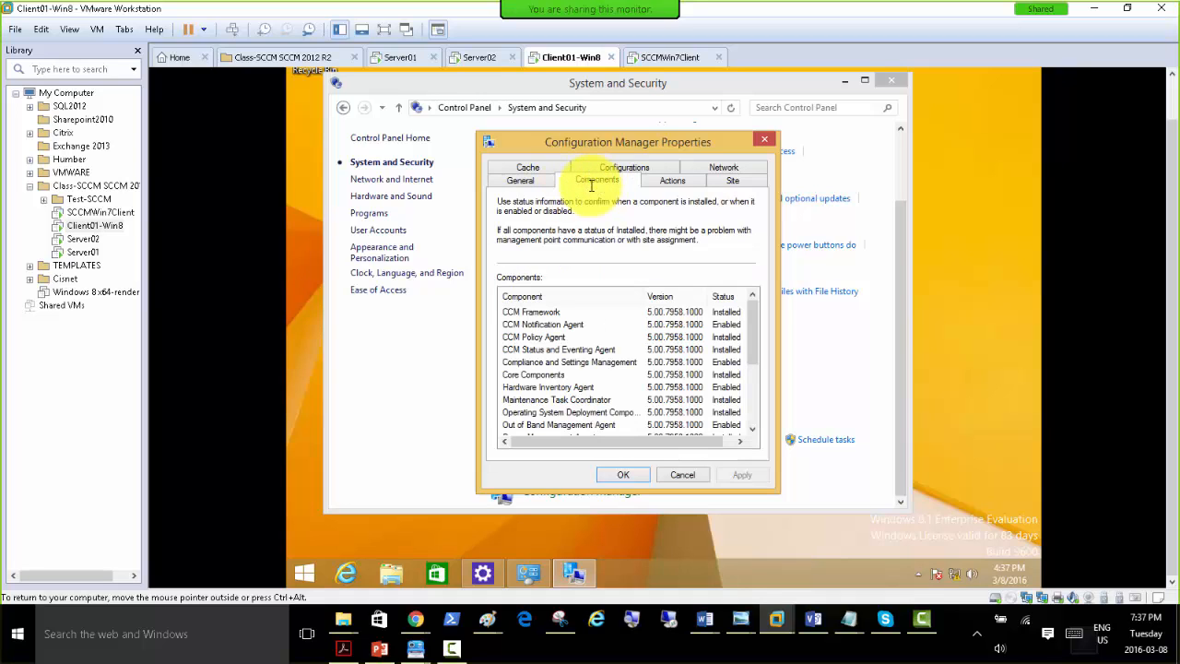
pyautogui.moveTo(754, 321)
pyautogui.mouseDown()
pyautogui.moveTo(754, 387)
pyautogui.moveTo(747, 319)
pyautogui.mouseUp()
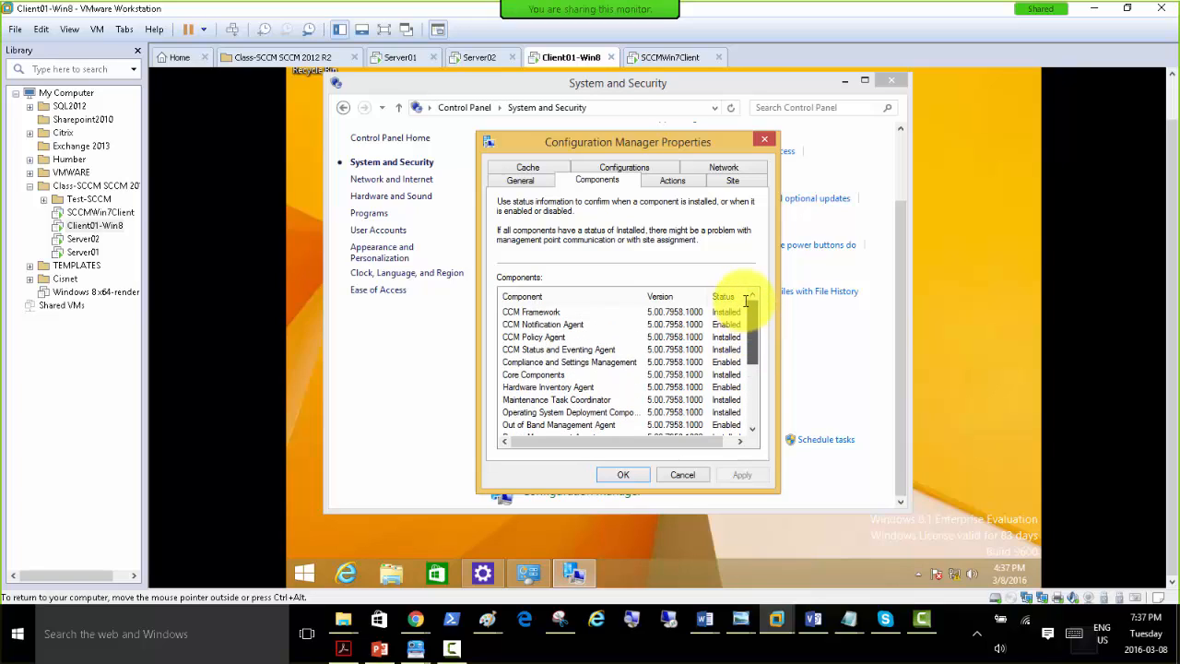
# Examine the client's general properties: assigned management point, client certificate, connection type, site code, unique identifier and version.
pyautogui.click(519, 180)
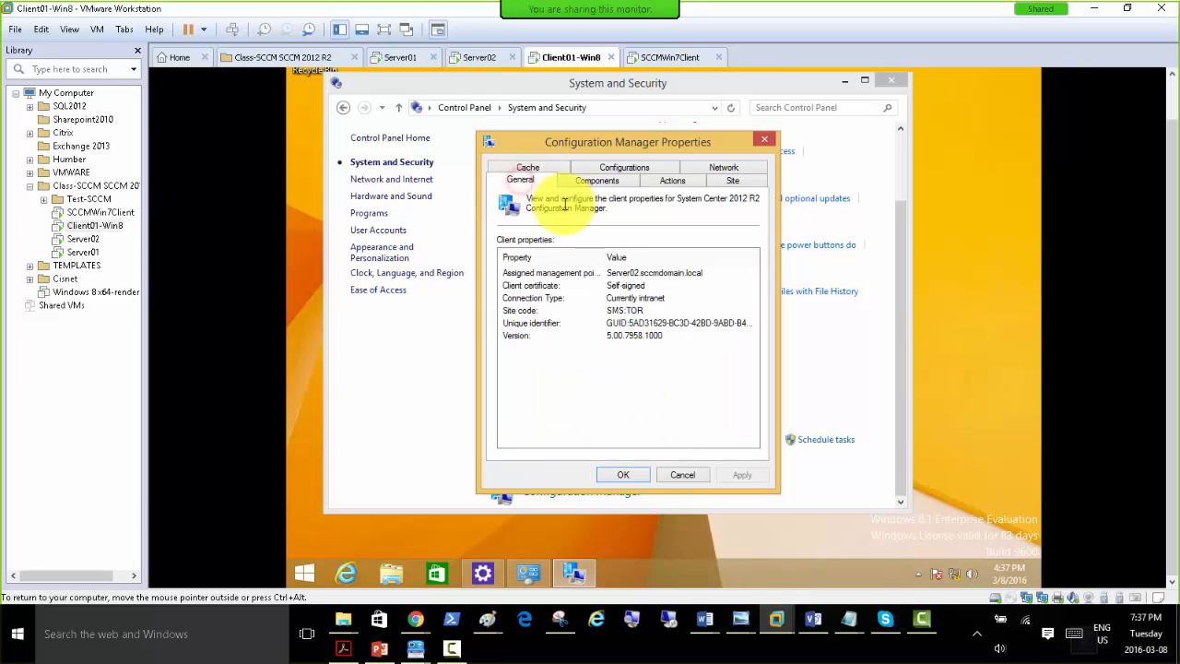
pyautogui.click(625, 273)
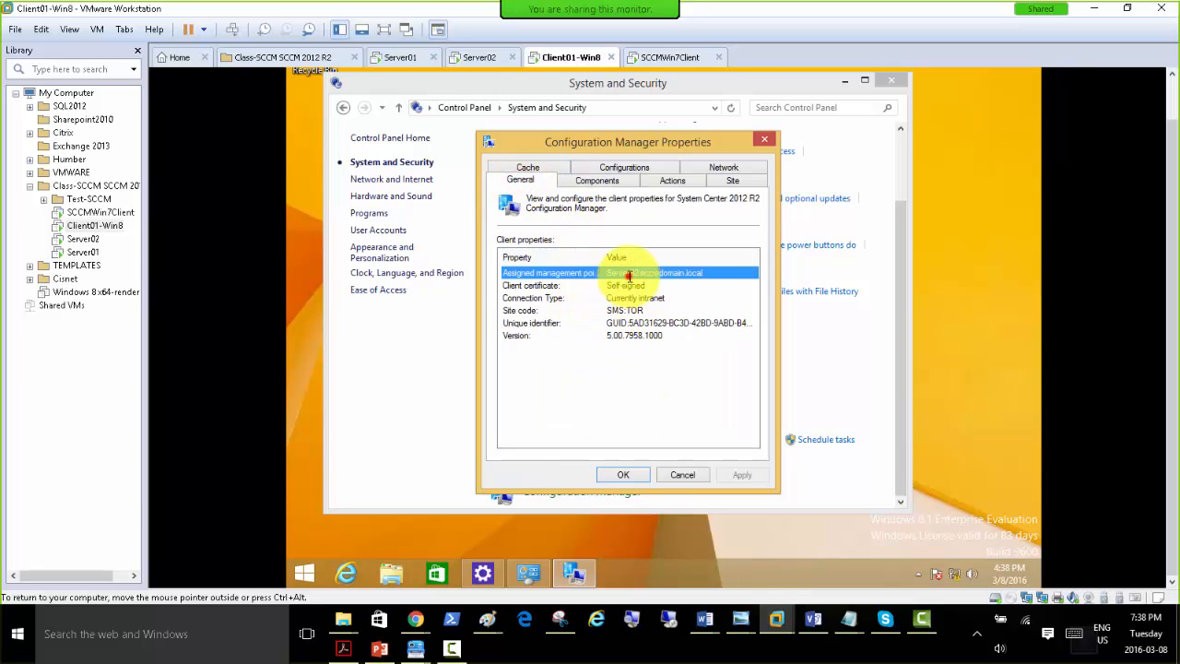
pyautogui.click(529, 287)
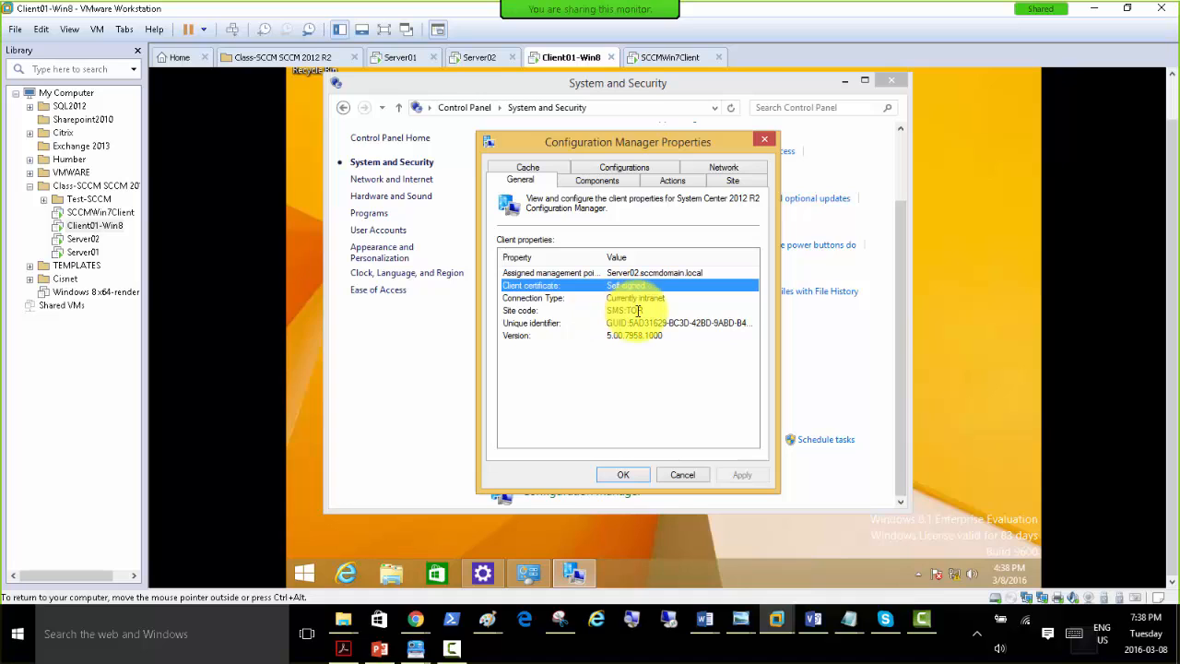
pyautogui.click(528, 298)
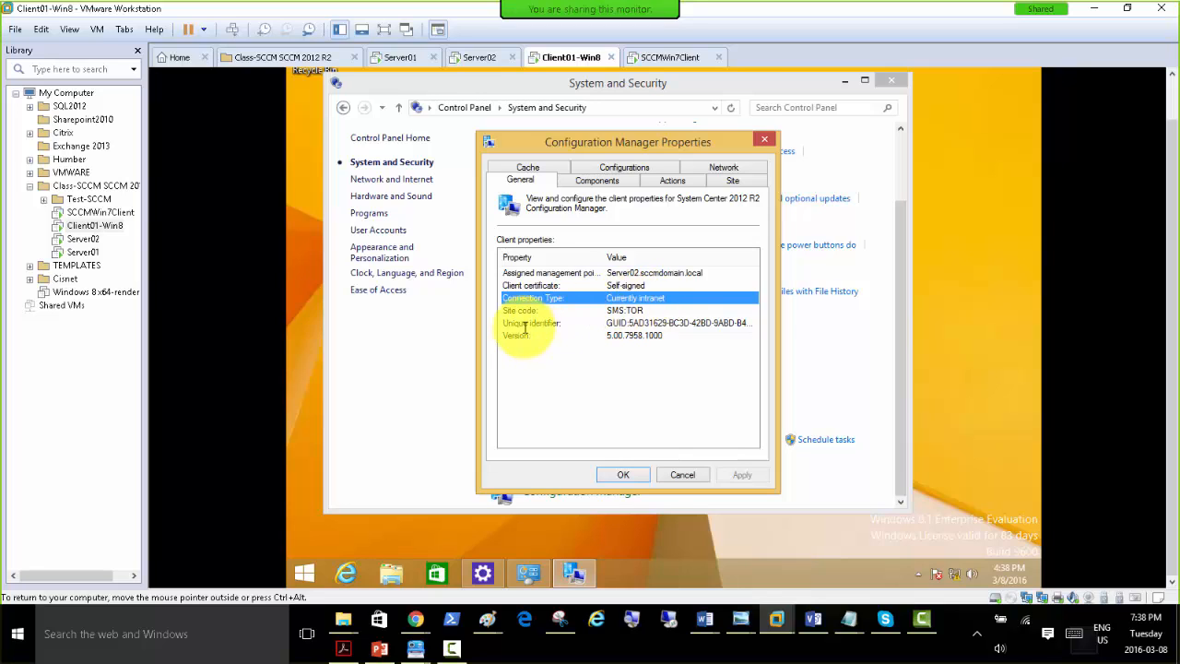
pyautogui.click(521, 311)
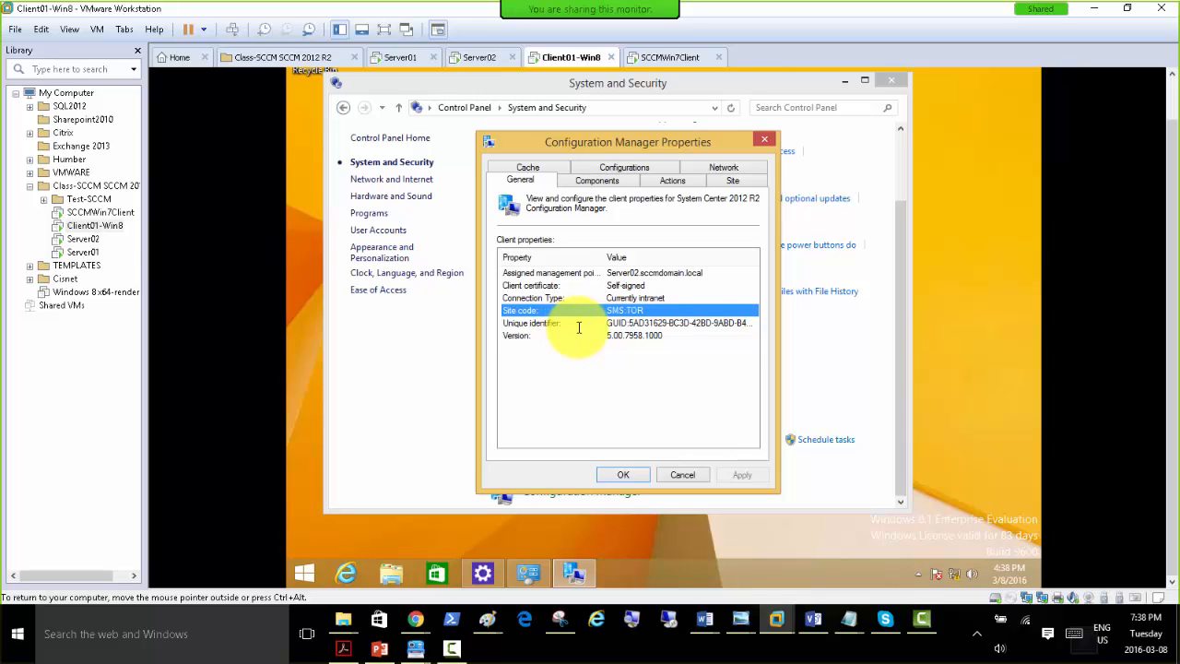
pyautogui.click(532, 325)
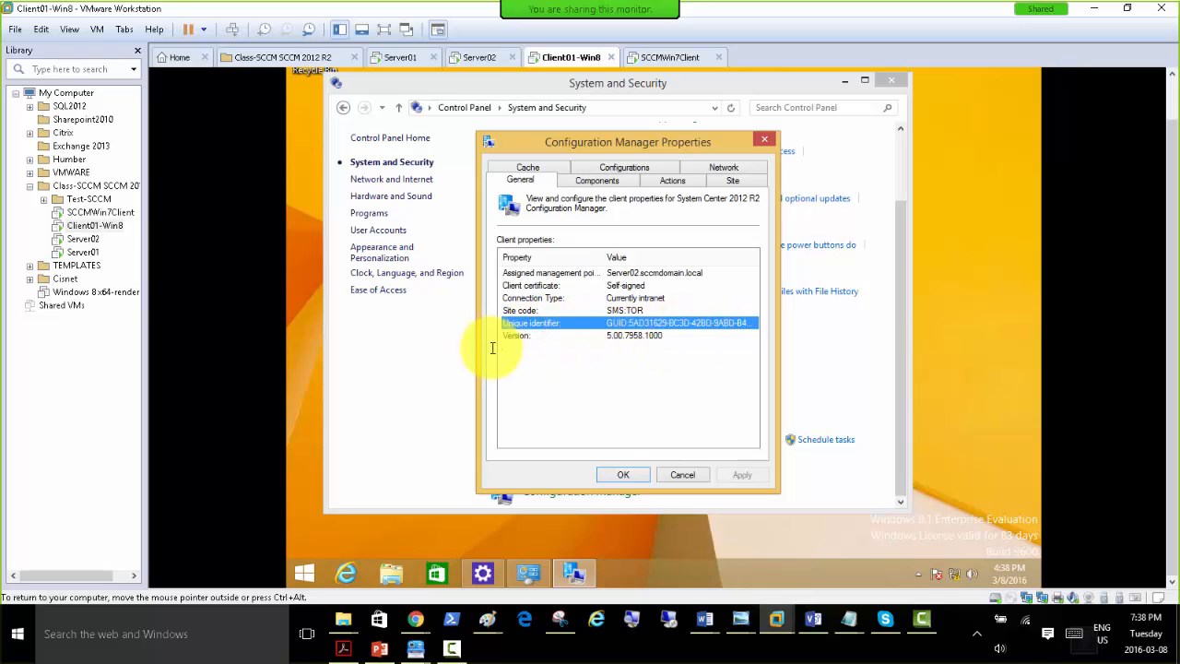
pyautogui.click(520, 338)
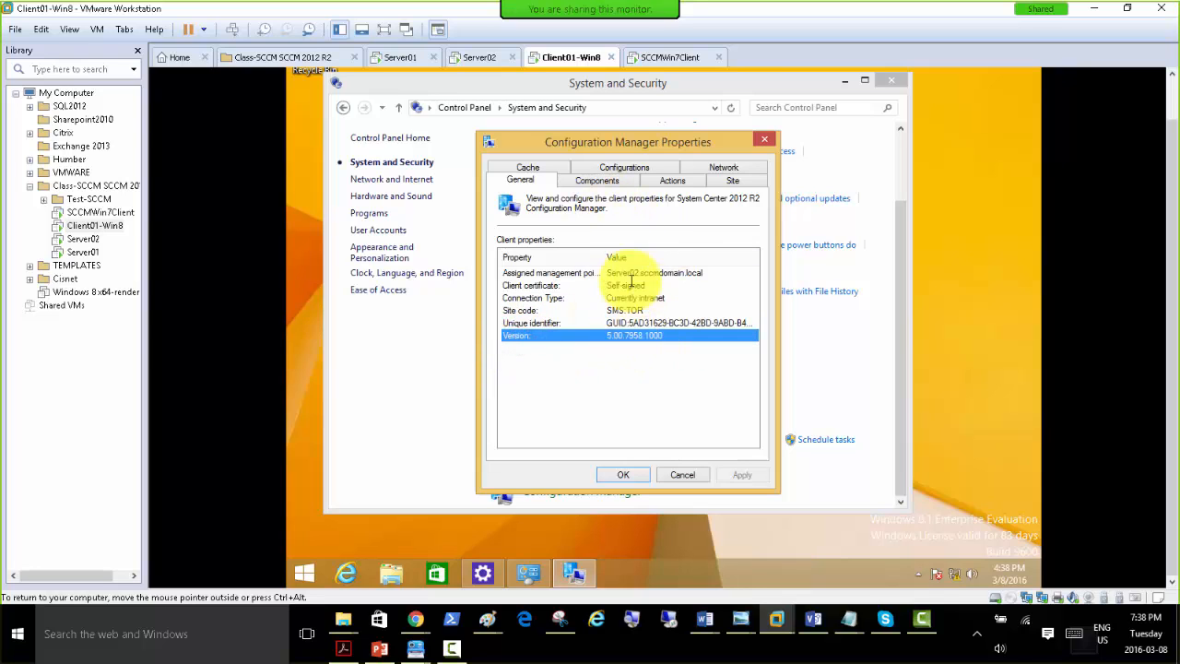
pyautogui.click(590, 323)
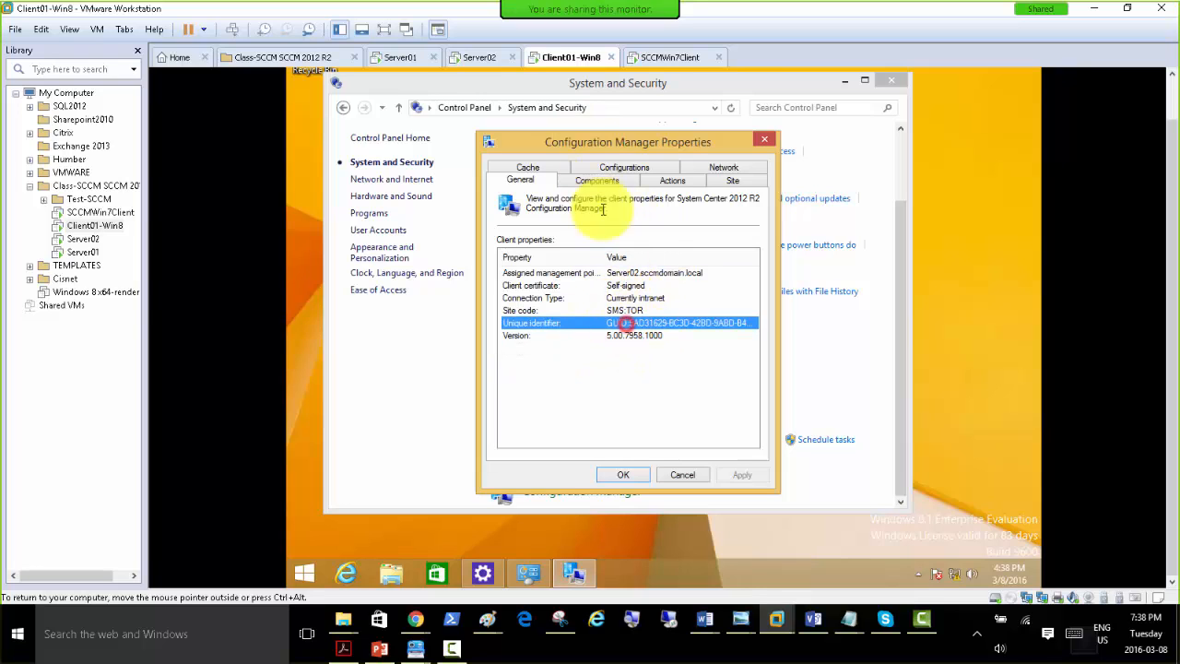
# Examine the installed and enabled status of the Configuration Manager client's components, going through the whole list.
pyautogui.click(597, 180)
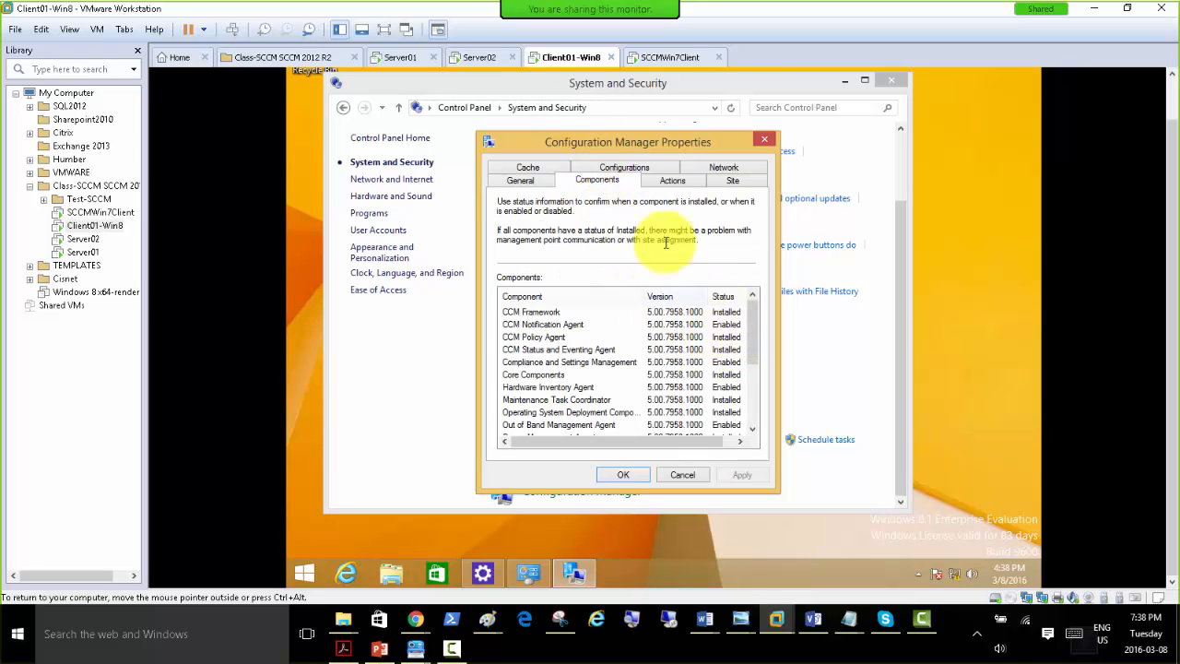
pyautogui.click(542, 324)
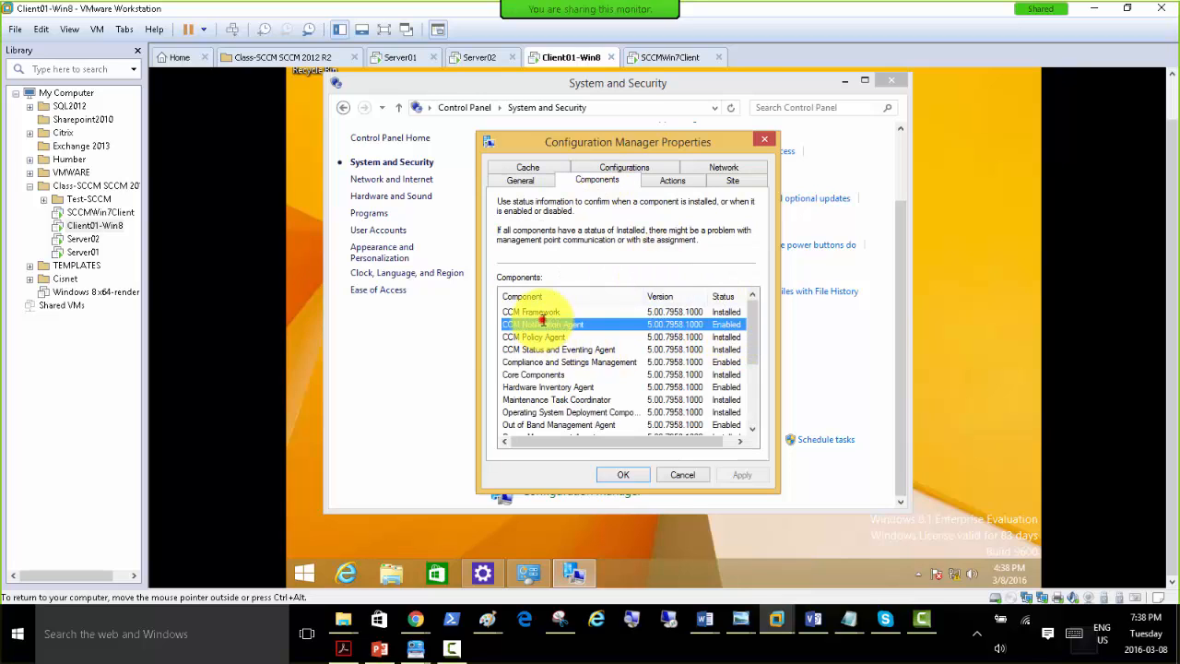
pyautogui.click(739, 314)
pyautogui.click(734, 326)
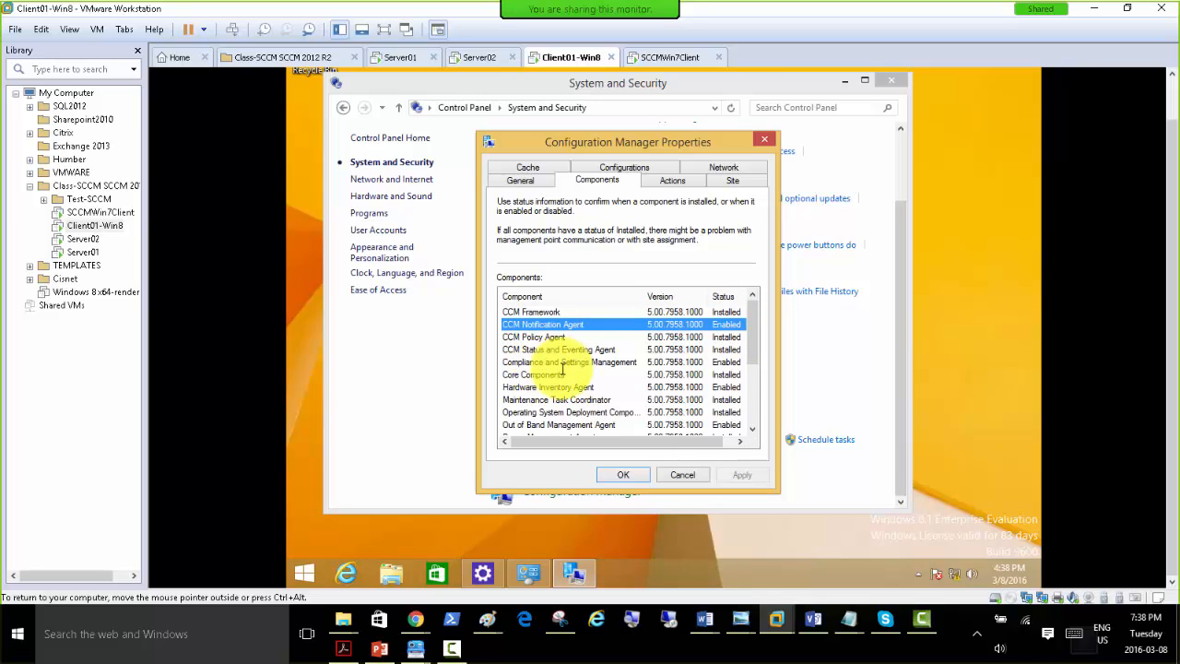
pyautogui.scroll(-1, 562, 369)
pyautogui.scroll(-2, 562, 383)
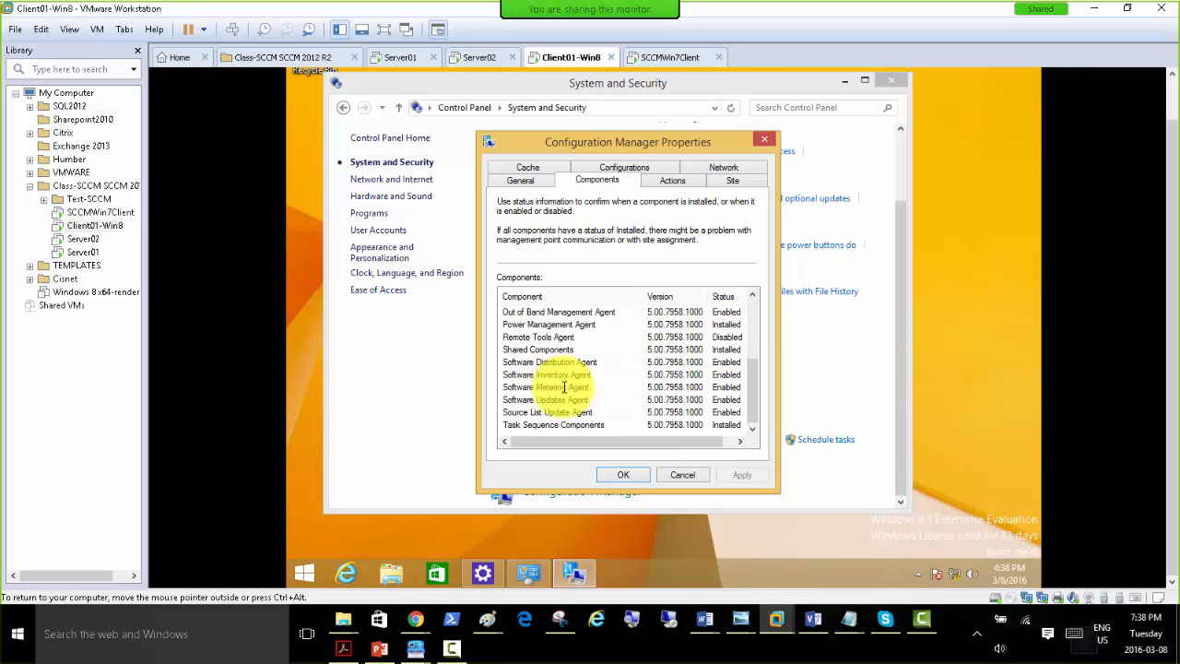
pyautogui.moveTo(751, 399); pyautogui.dragTo(754, 331)
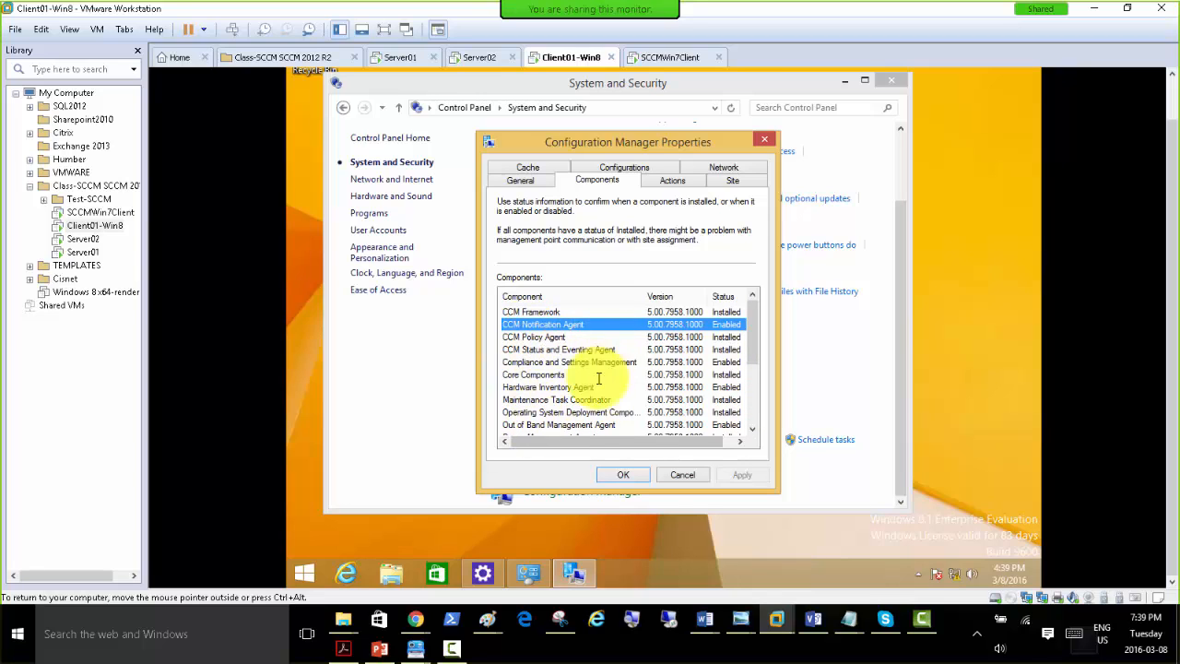
pyautogui.moveTo(751, 335); pyautogui.dragTo(750, 310)
# Run the User Policy Retrieval & Evaluation Cycle from the Configuration Manager client's actions.
pyautogui.click(668, 180)
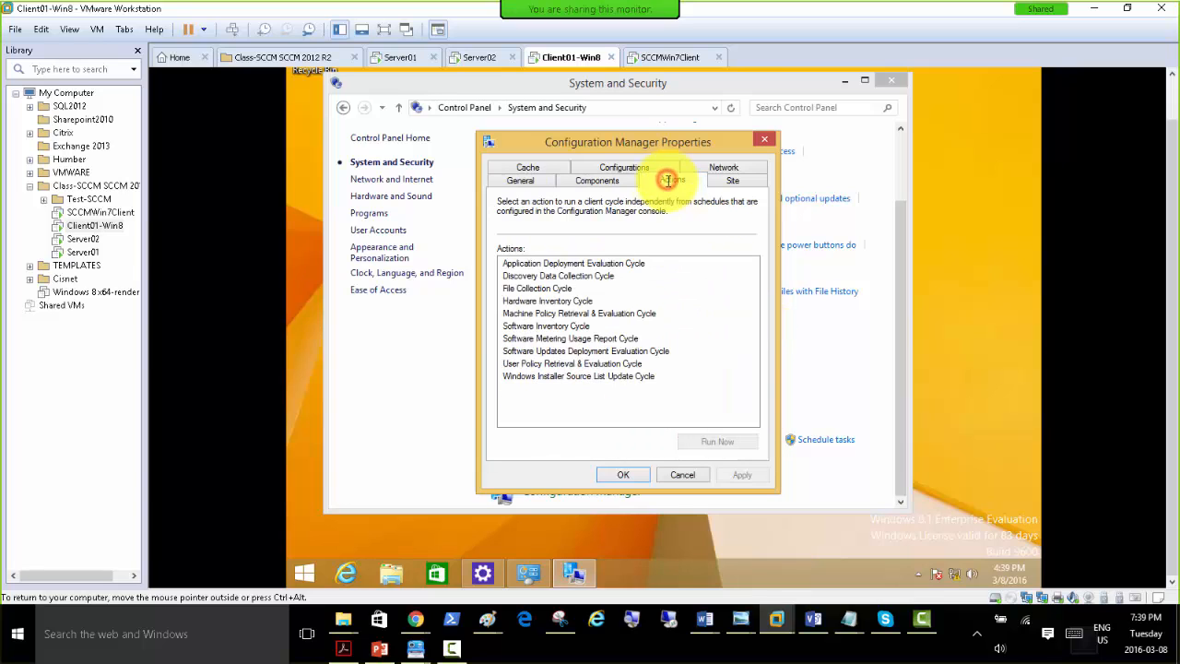
pyautogui.click(544, 365)
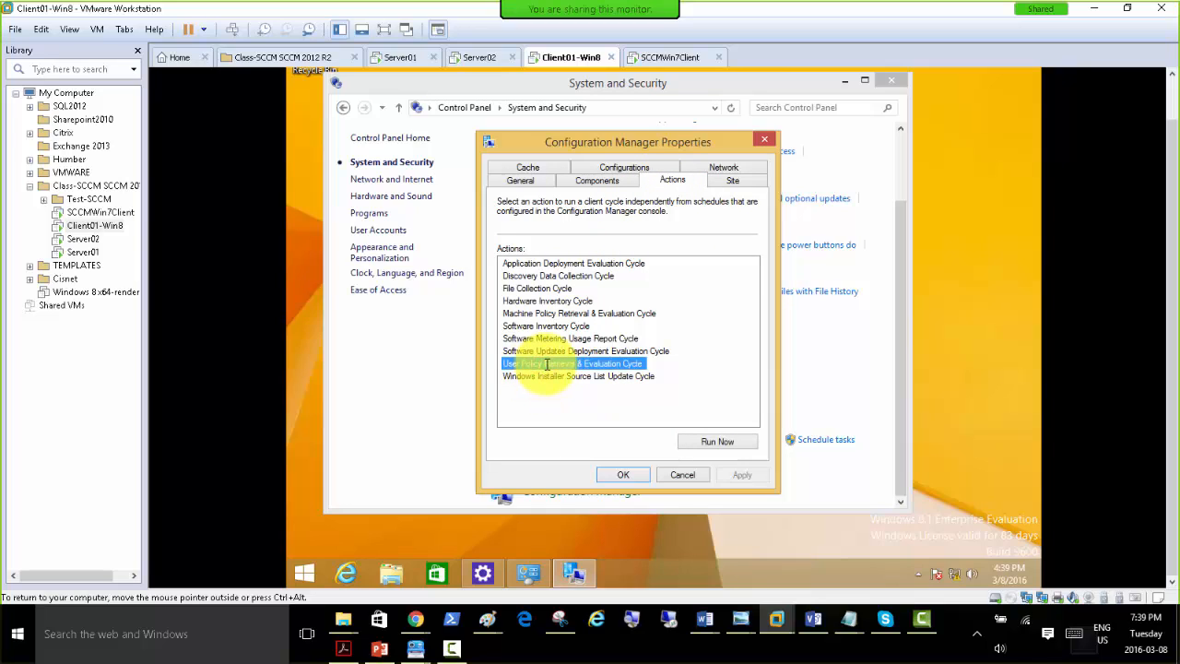
pyautogui.click(536, 351)
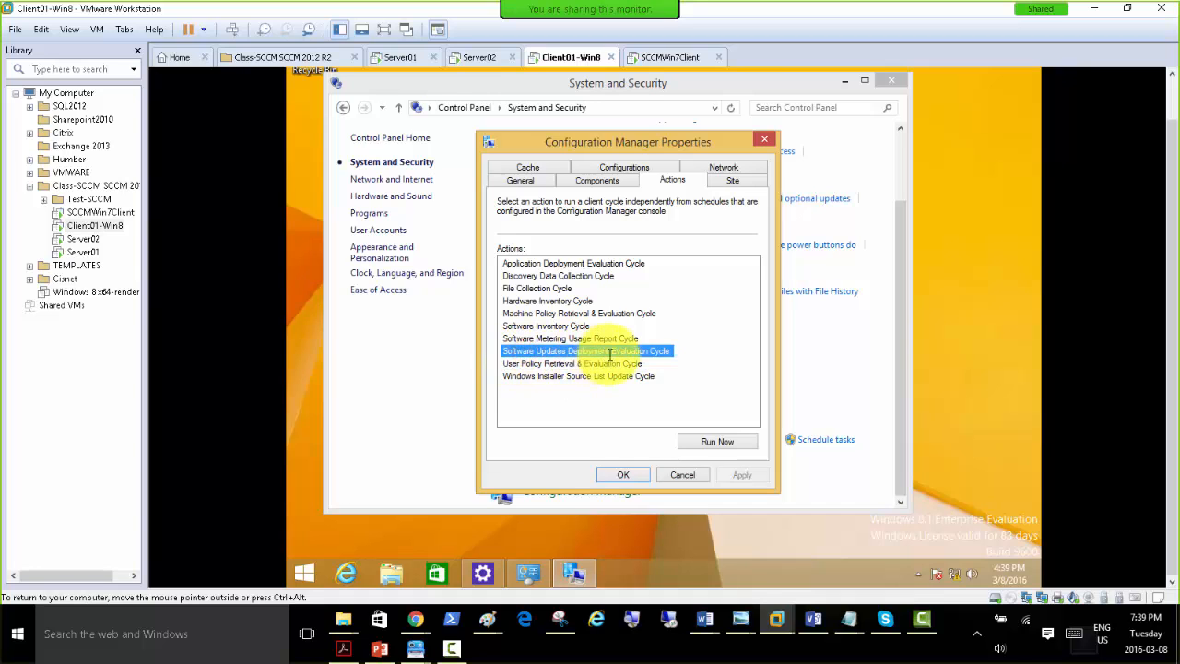
pyautogui.click(521, 366)
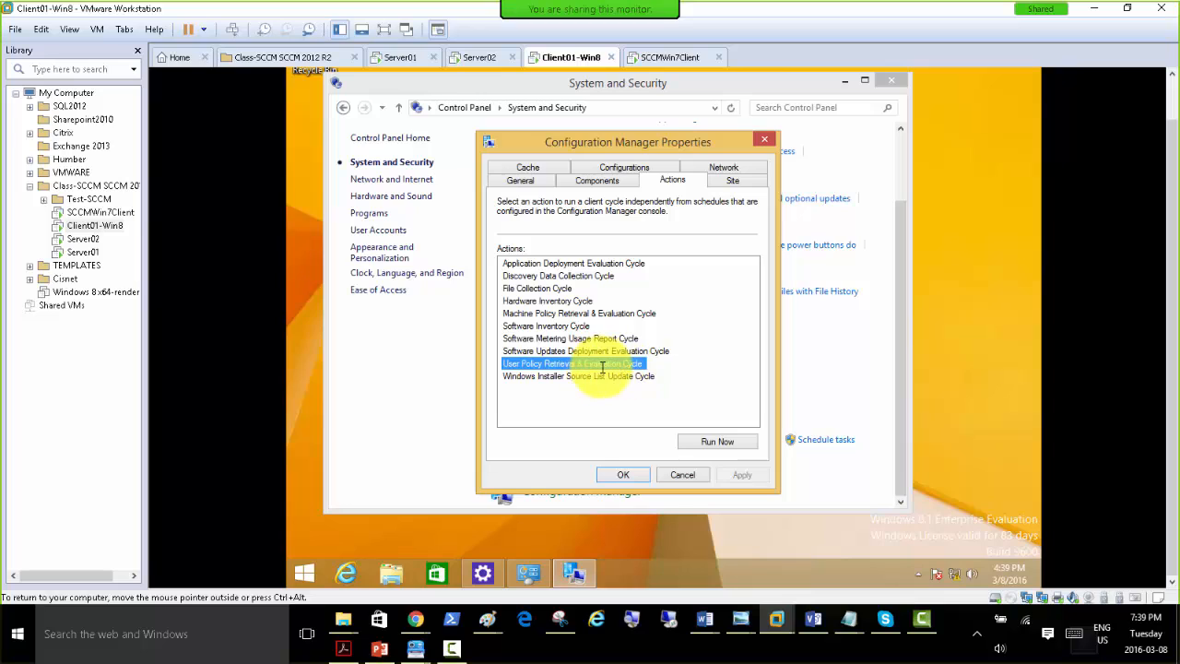
pyautogui.click(722, 437)
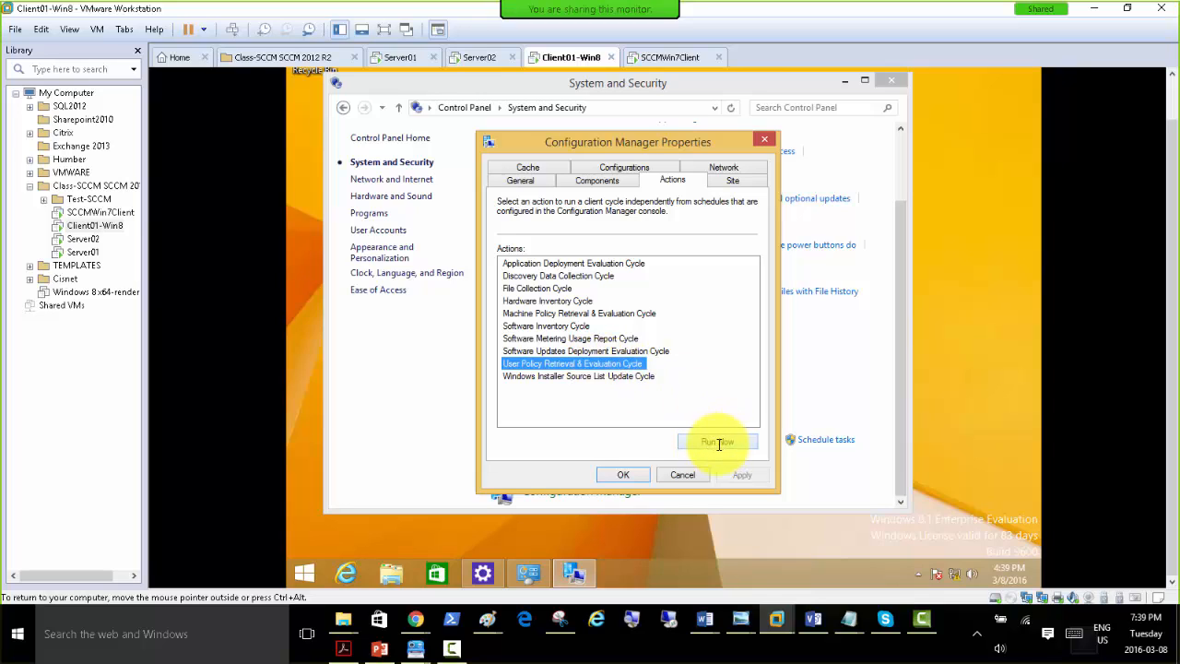
# Run the Machine Policy Retrieval & Evaluation Cycle from the Configuration Manager client's actions.
pyautogui.click(528, 313)
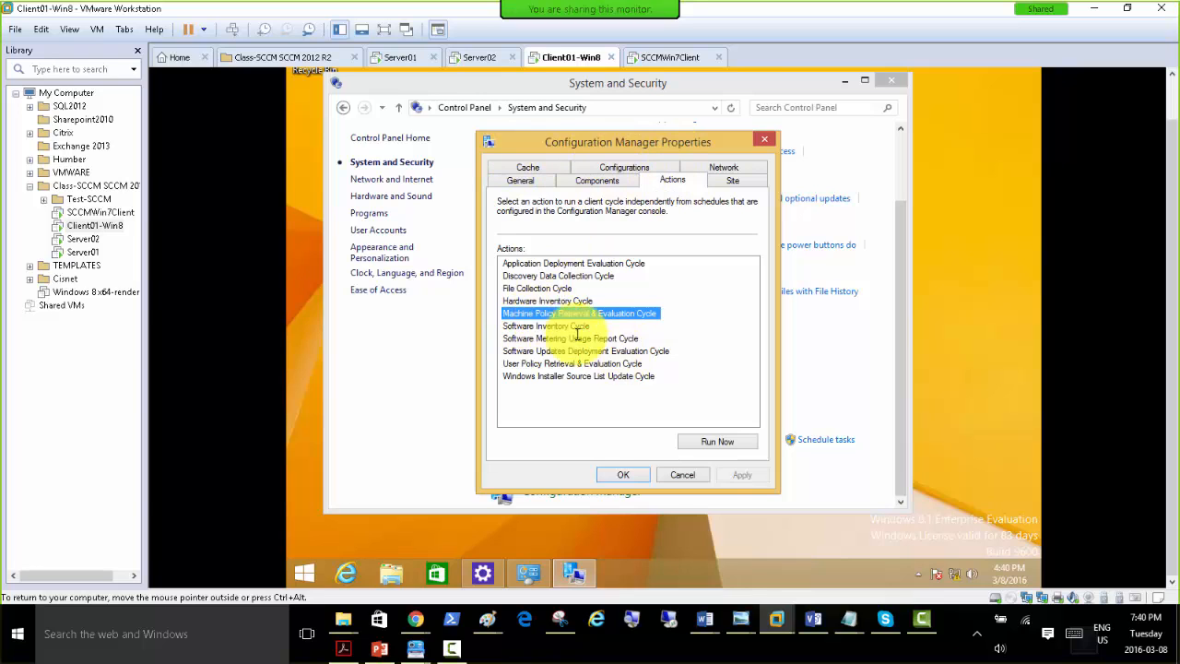
pyautogui.click(712, 441)
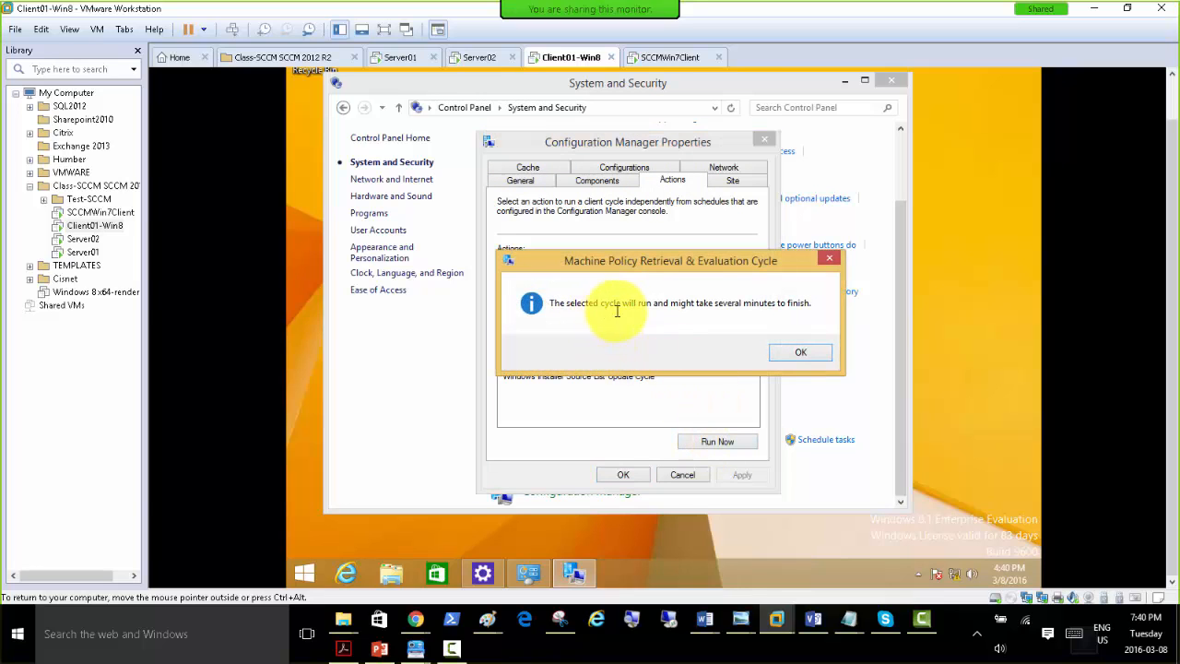
pyautogui.click(798, 354)
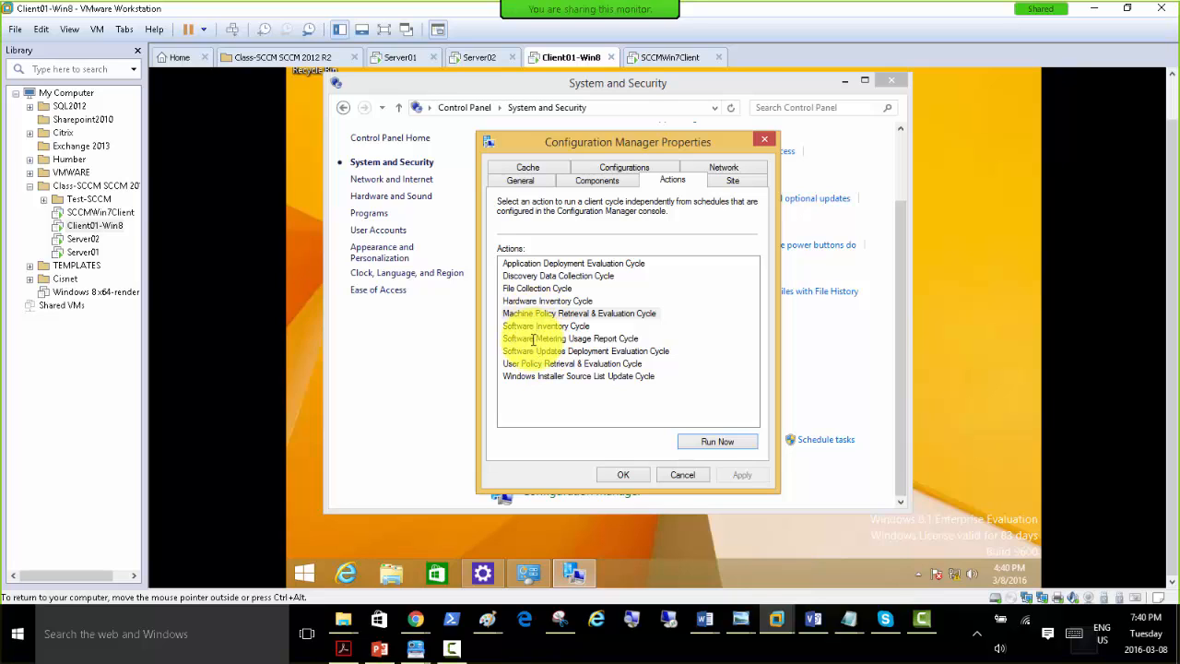
# Run the Software Updates Deployment Evaluation Cycle on the Configuration Manager client.
pyautogui.click(533, 340)
pyautogui.click(531, 326)
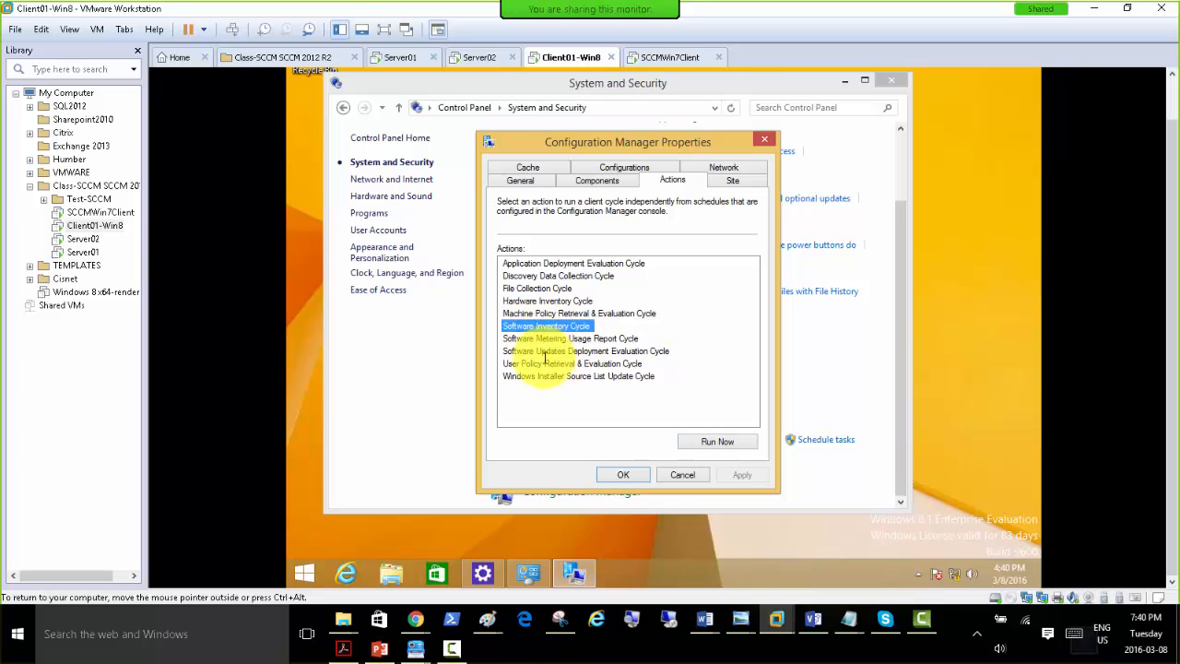
pyautogui.click(536, 353)
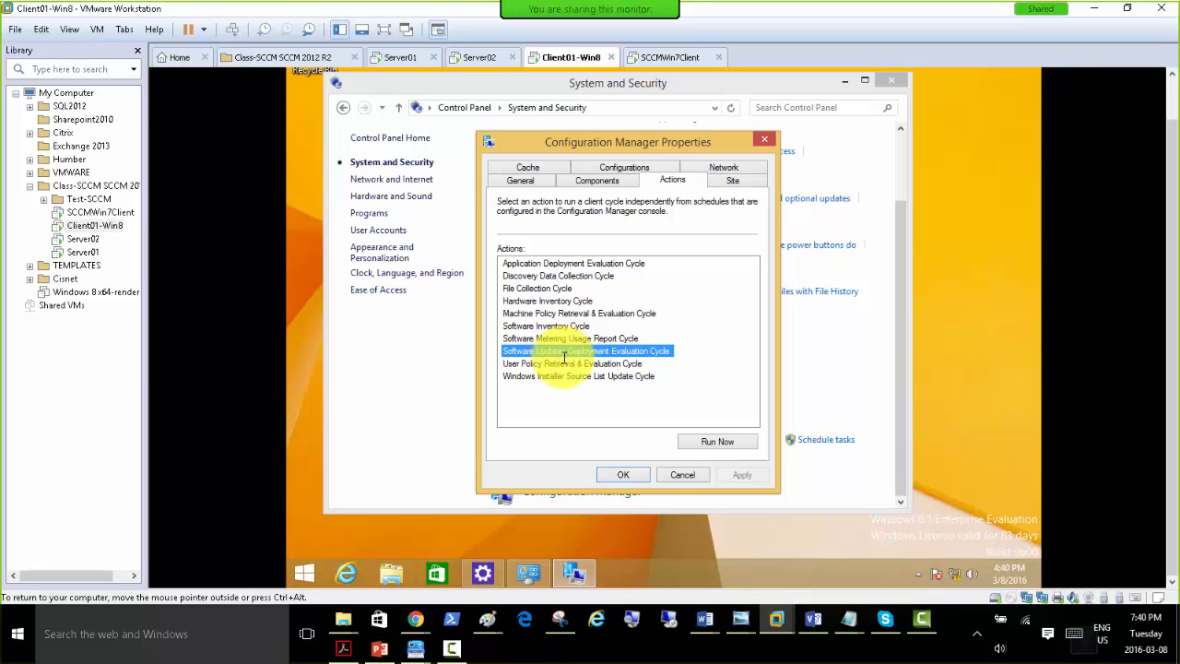
pyautogui.click(705, 442)
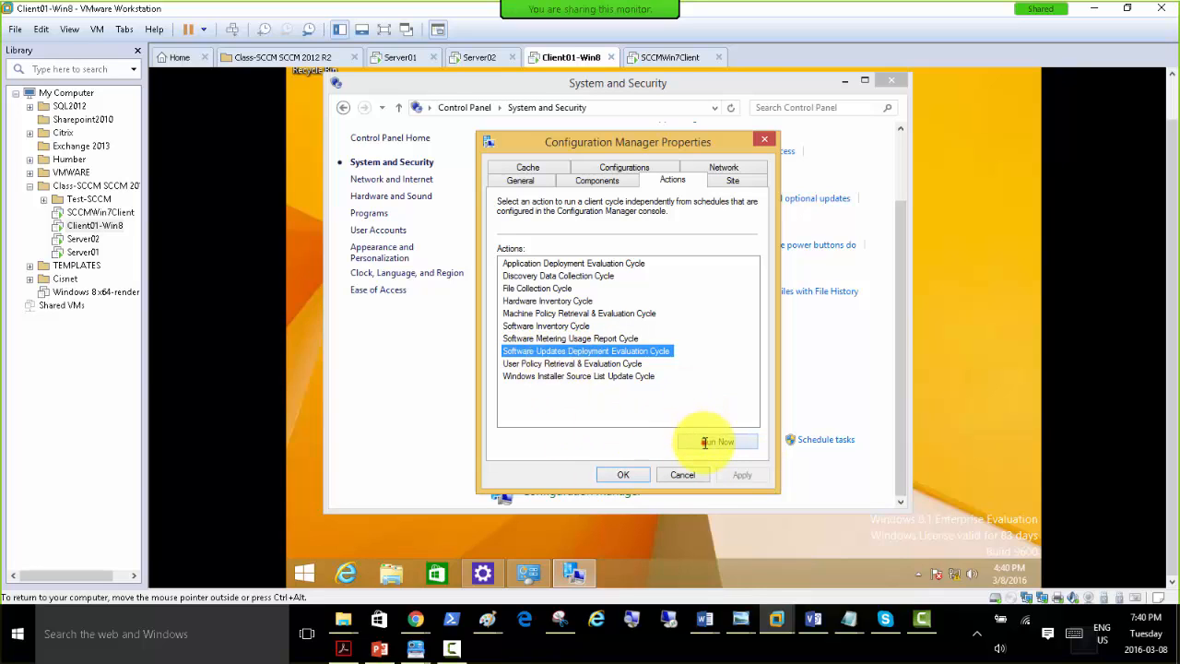
pyautogui.click(782, 354)
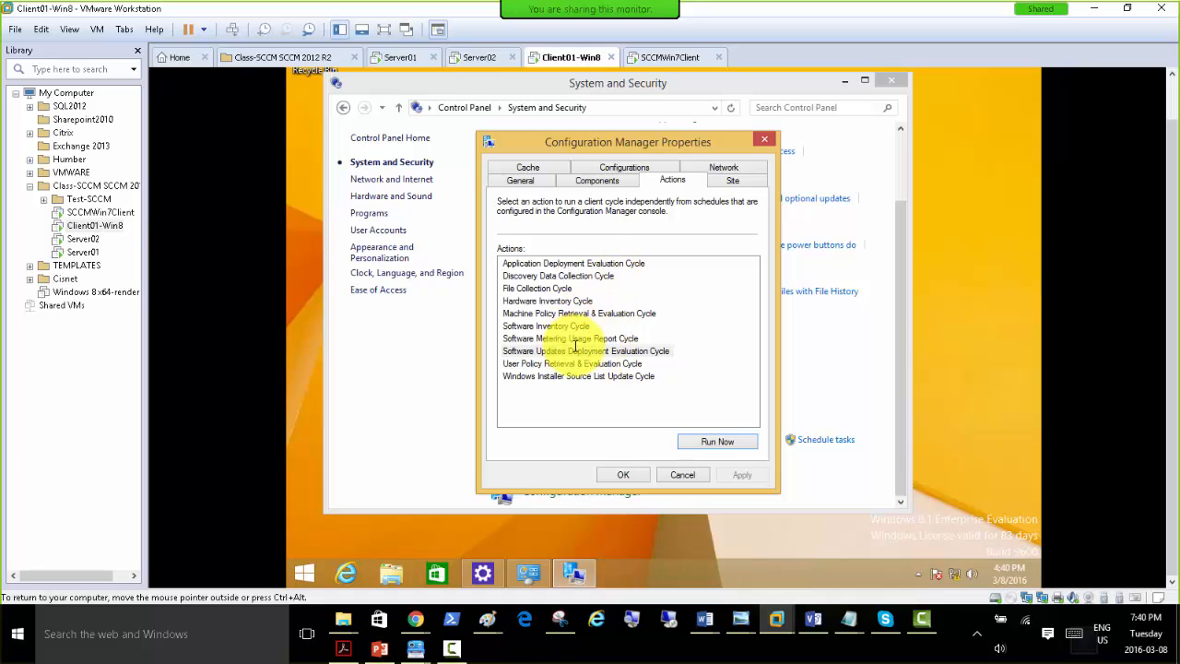
# Go through the client's available action cycles, including hardware inventory, software inventory, software metering, software updates and user policy.
pyautogui.click(553, 301)
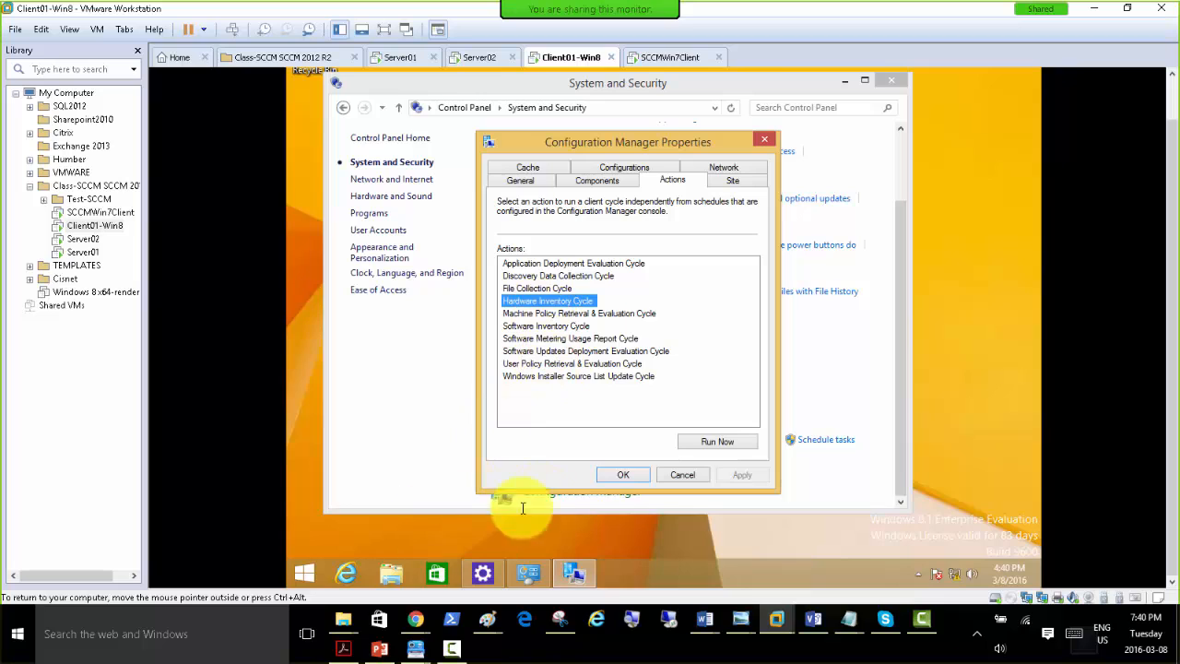
pyautogui.click(542, 351)
pyautogui.click(553, 302)
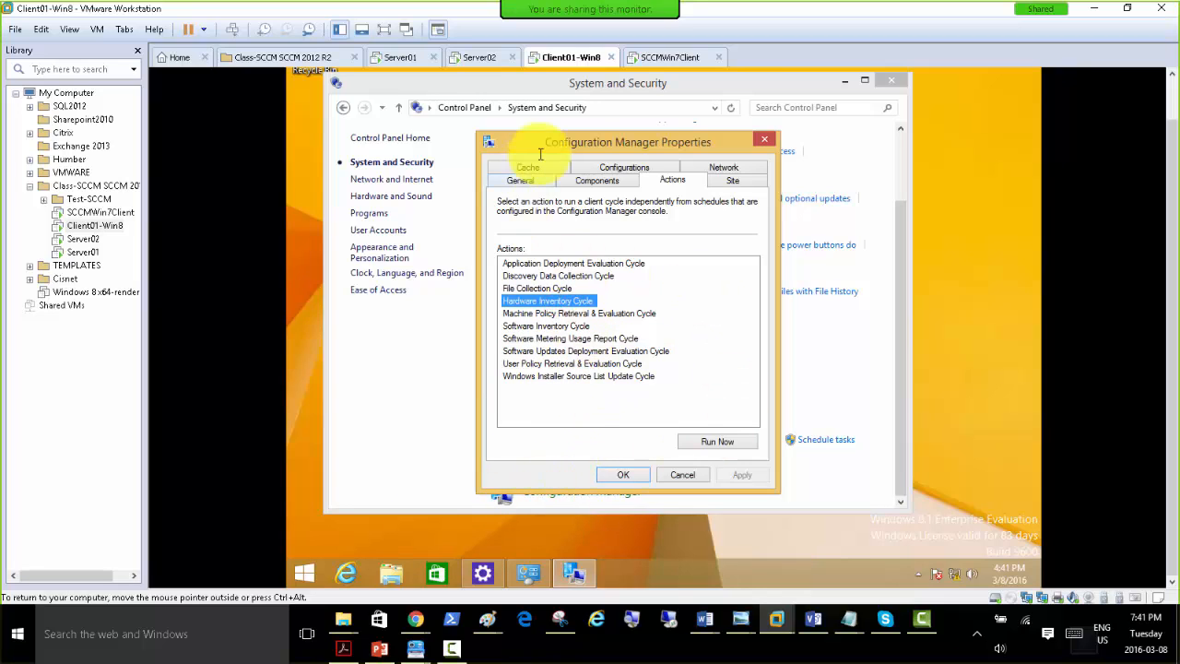
pyautogui.moveTo(631, 147)
pyautogui.mouseDown()
pyautogui.moveTo(666, 310)
pyautogui.moveTo(634, 145)
pyautogui.mouseUp()
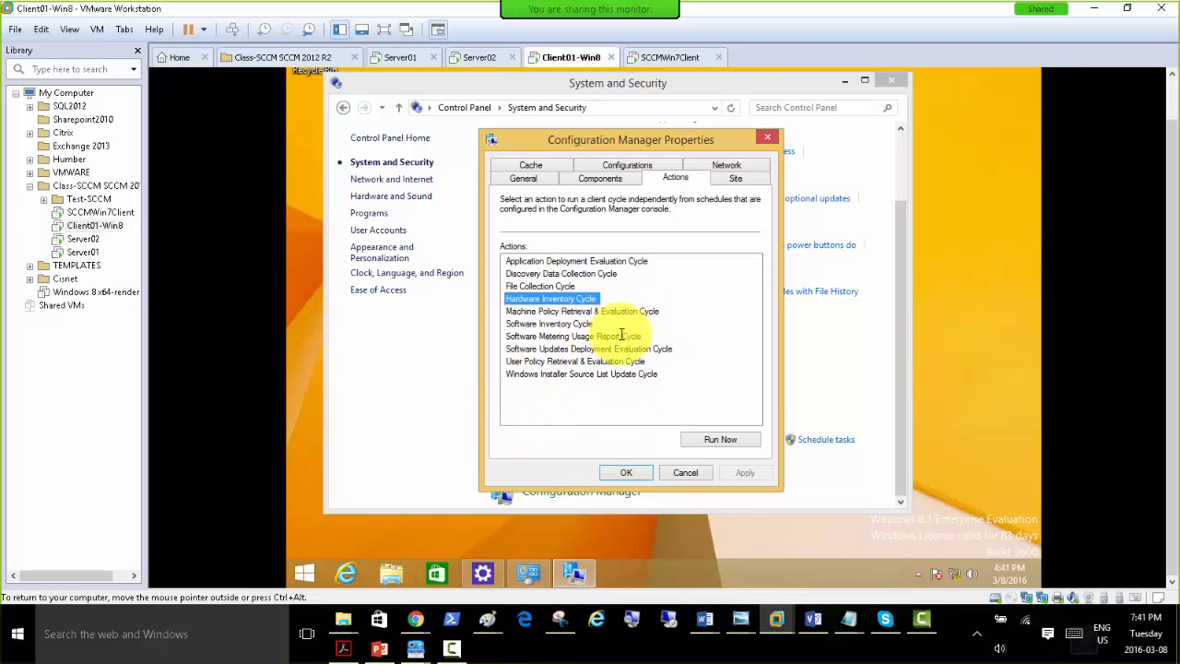
pyautogui.click(544, 361)
pyautogui.click(548, 351)
pyautogui.click(548, 338)
pyautogui.click(549, 322)
pyautogui.click(547, 301)
pyautogui.click(546, 287)
pyautogui.click(564, 361)
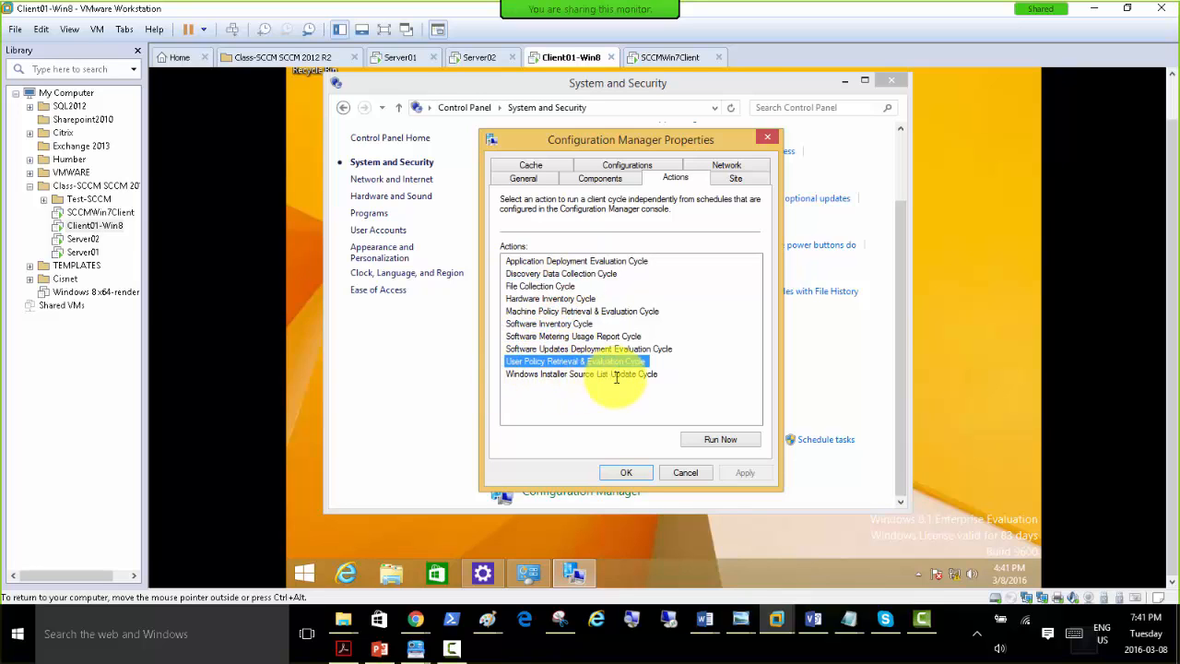
# Review the client's assigned site code, cache, configuration baselines and network settings, and close the Configuration Manager properties.
pyautogui.click(735, 178)
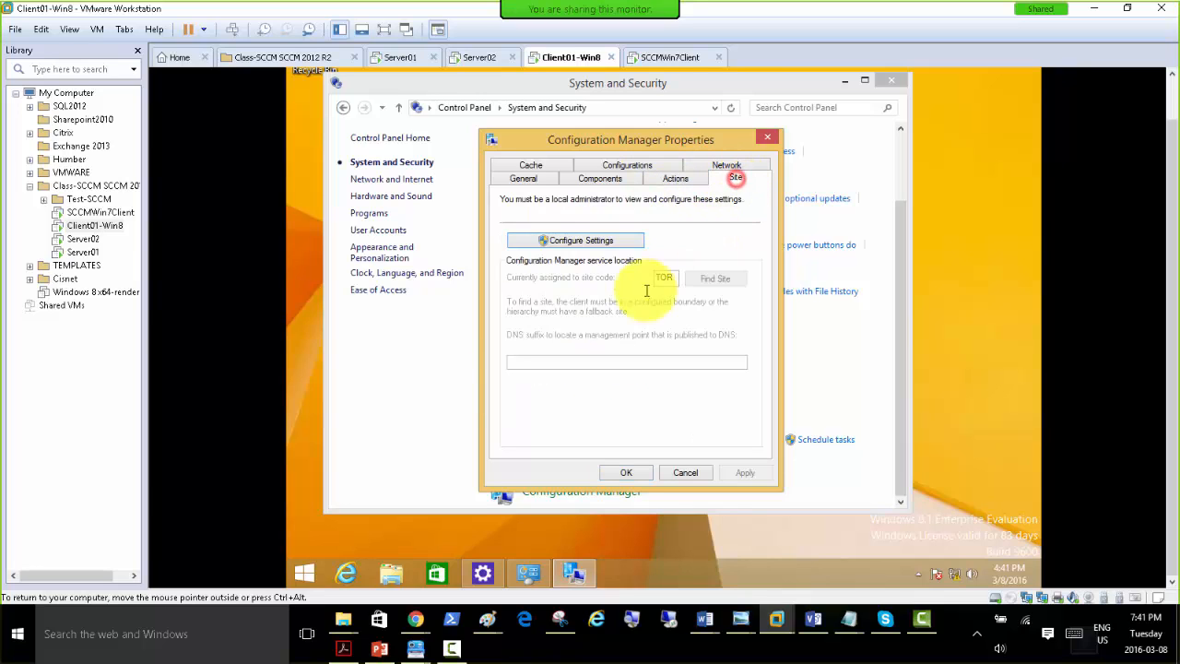
pyautogui.doubleClick(672, 276)
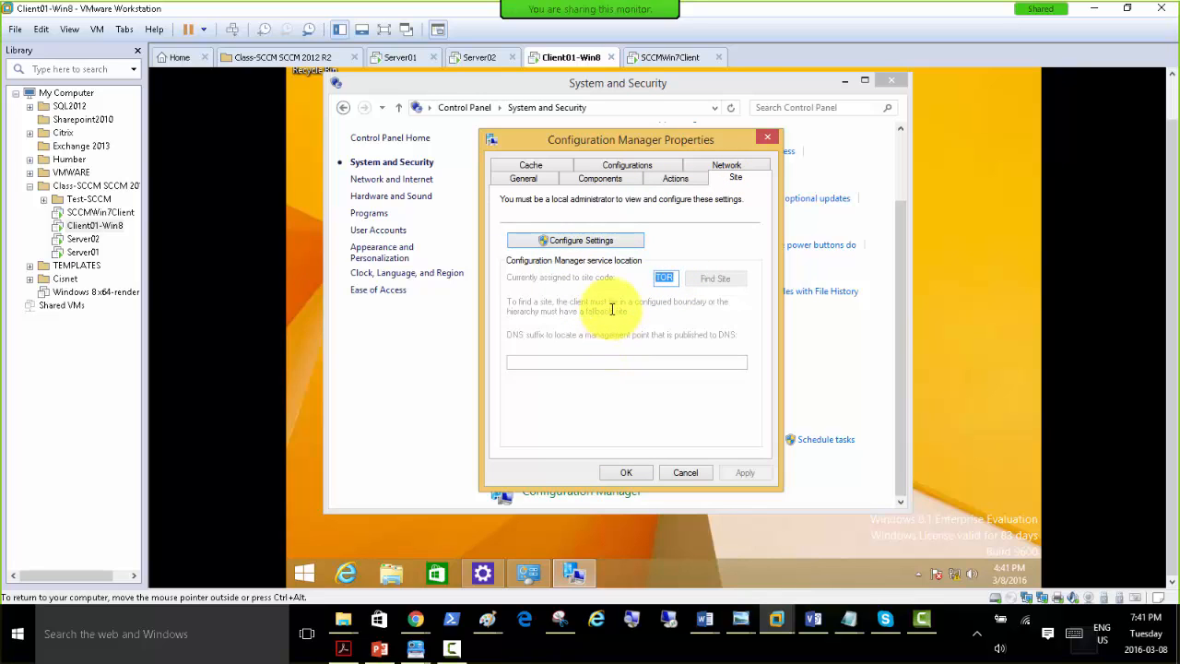
pyautogui.click(527, 166)
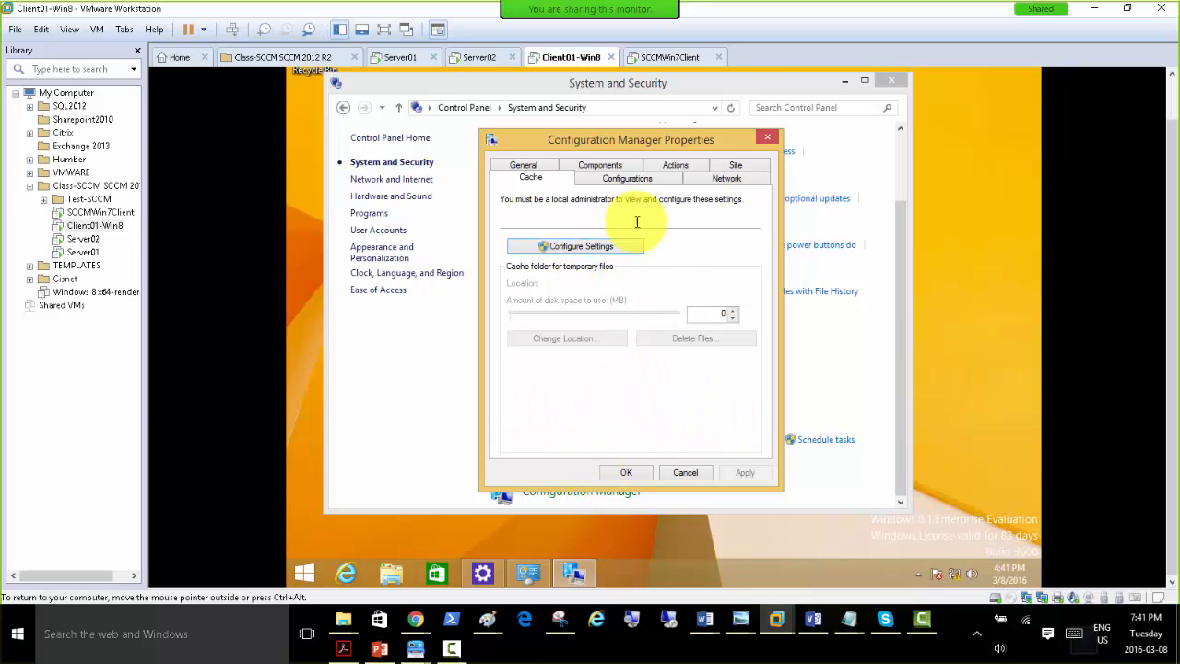
pyautogui.click(619, 174)
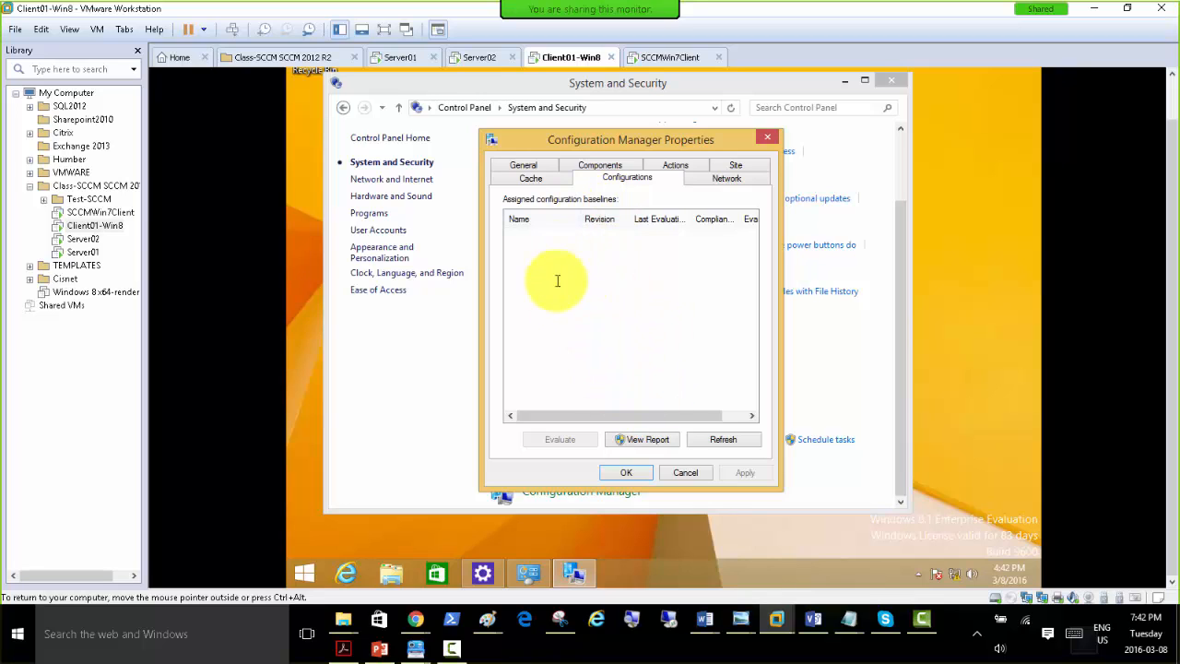
pyautogui.click(717, 179)
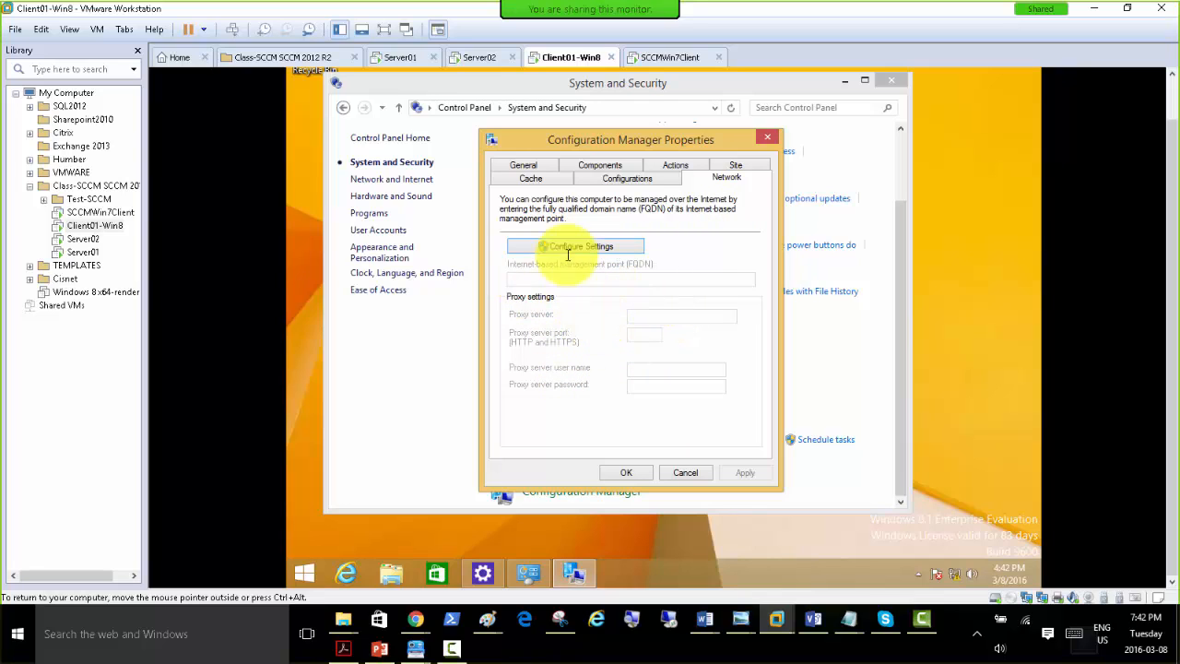
pyautogui.click(618, 471)
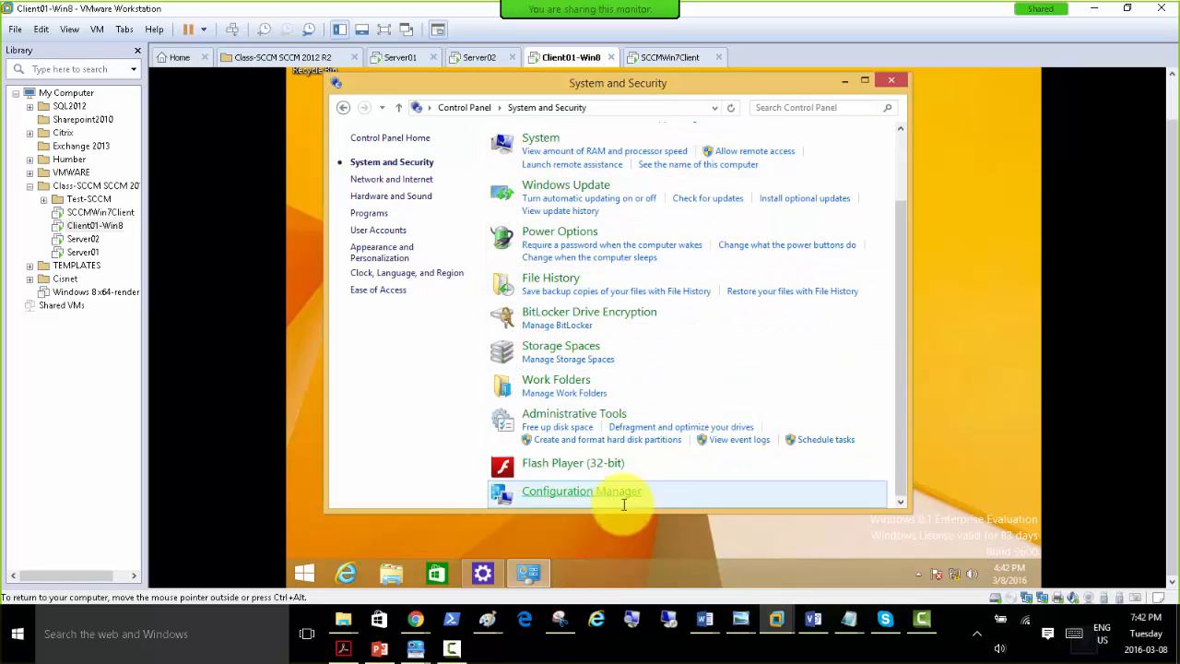
pyautogui.click(899, 500)
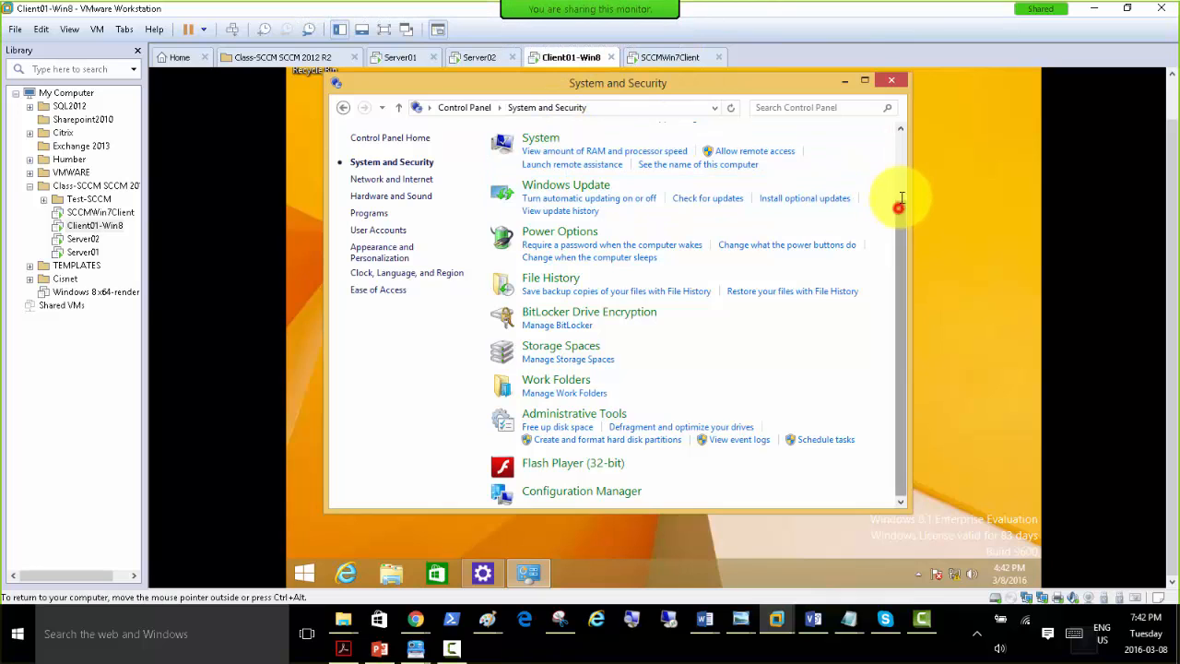
pyautogui.moveTo(898, 205); pyautogui.dragTo(897, 145)
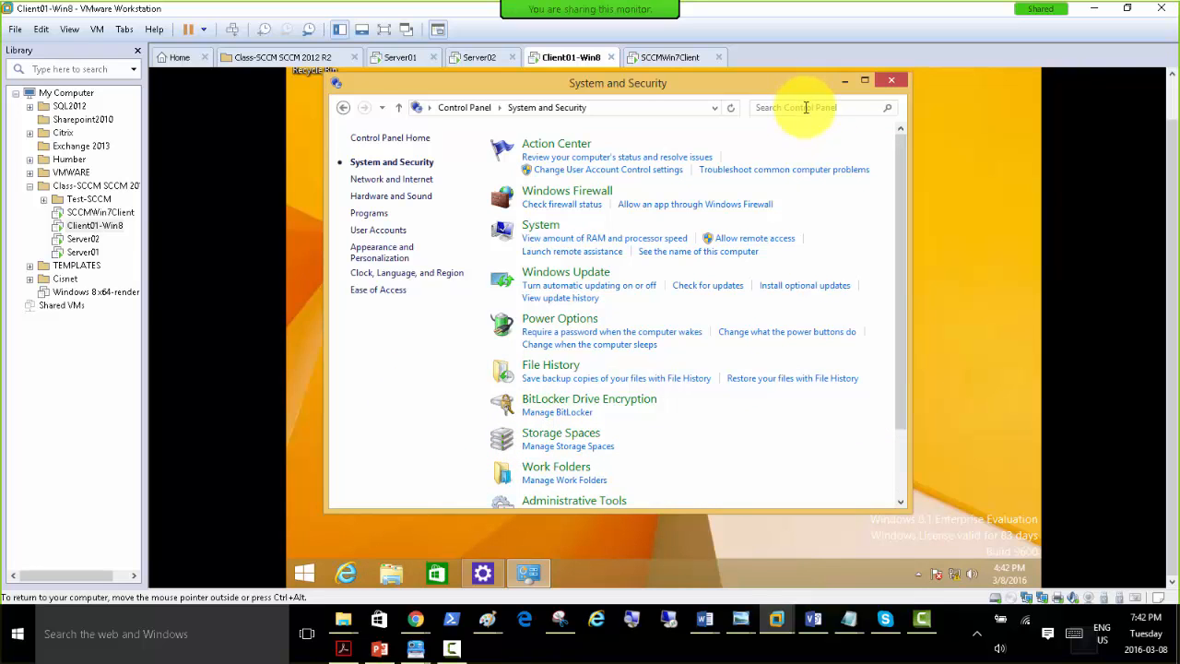
# Search the Windows 8 Start screen for "software" to find Software Center.
pyautogui.click(304, 575)
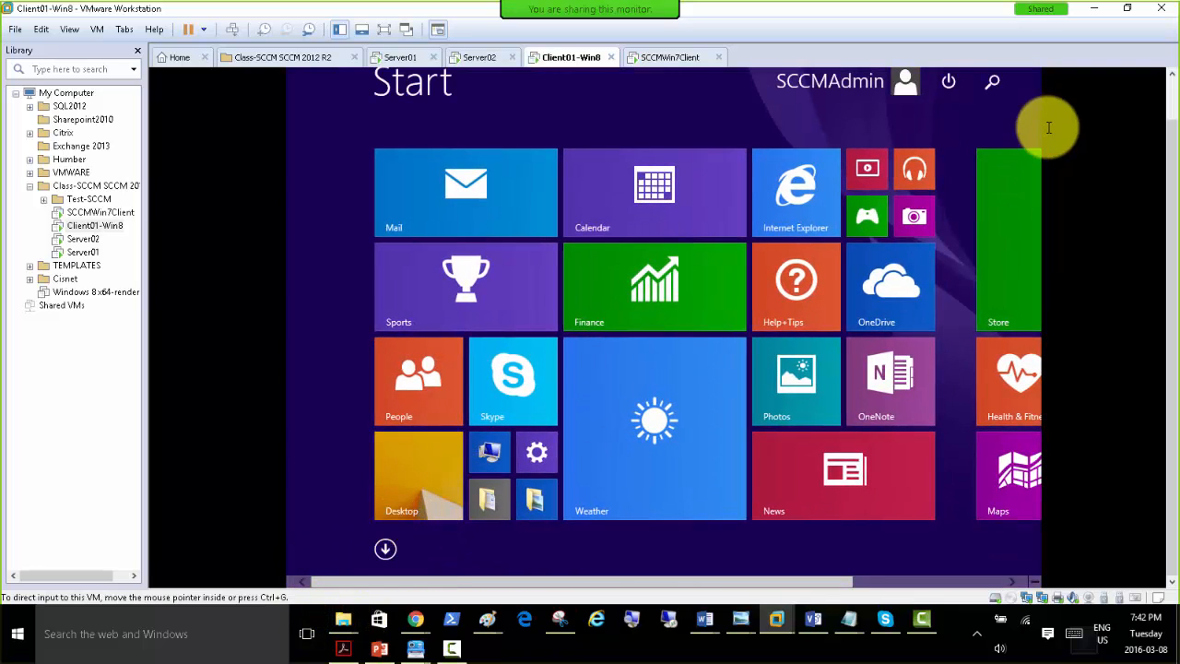
pyautogui.click(991, 85)
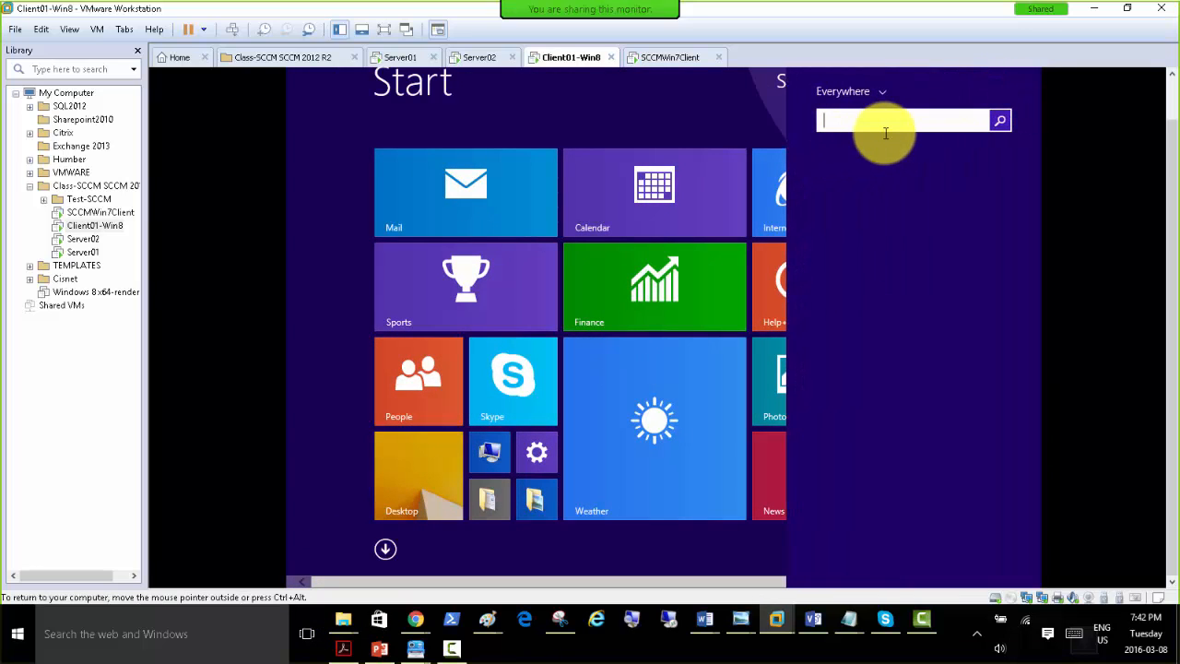
pyautogui.write('software Center')
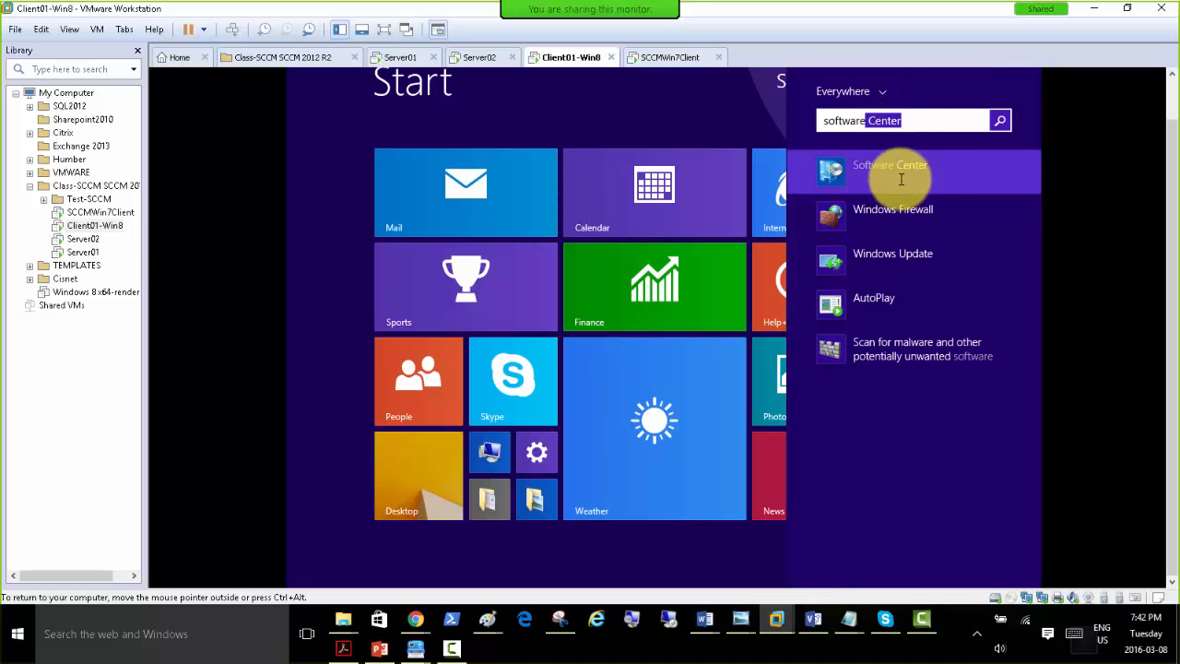
pyautogui.click(910, 121)
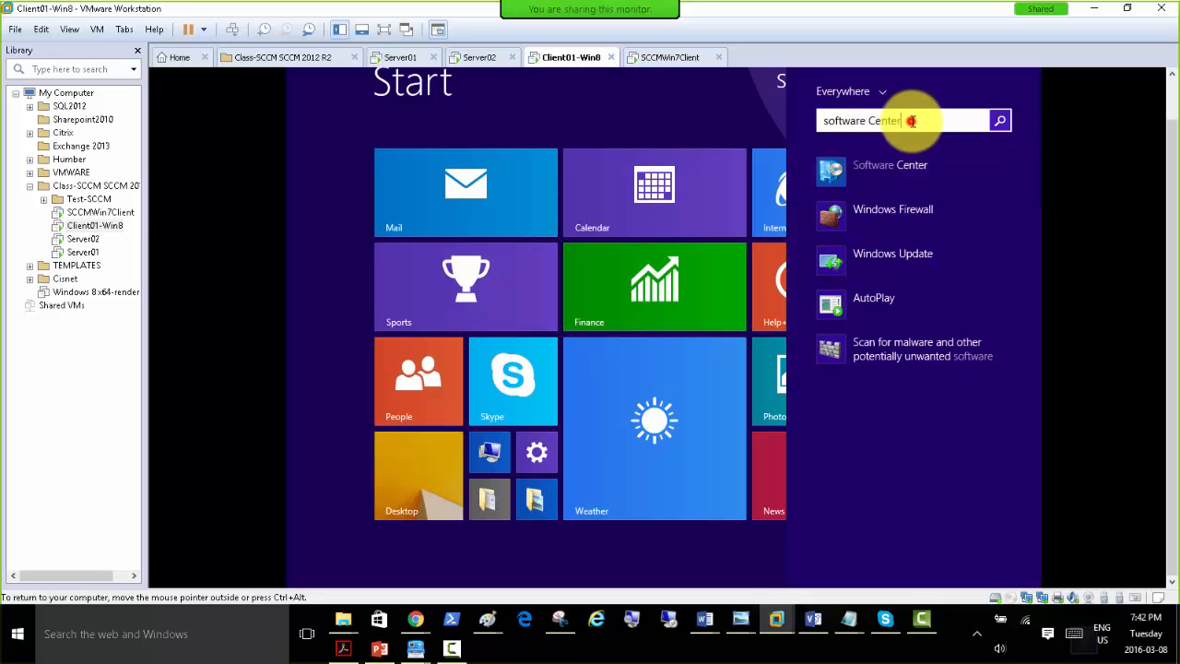
pyautogui.moveTo(911, 121); pyautogui.dragTo(817, 120)
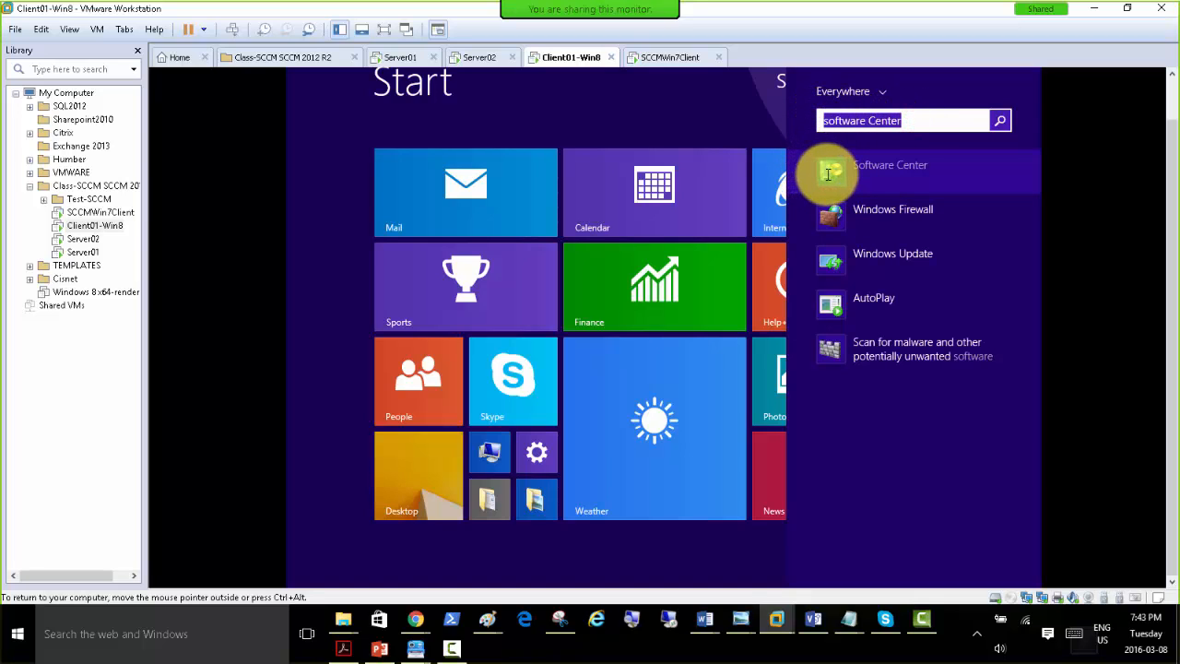
# Switch to Server02 and check the client status of SCCMWIN7-PC and SCCMWIN8 among the Assets and Compliance devices.
pyautogui.click(461, 59)
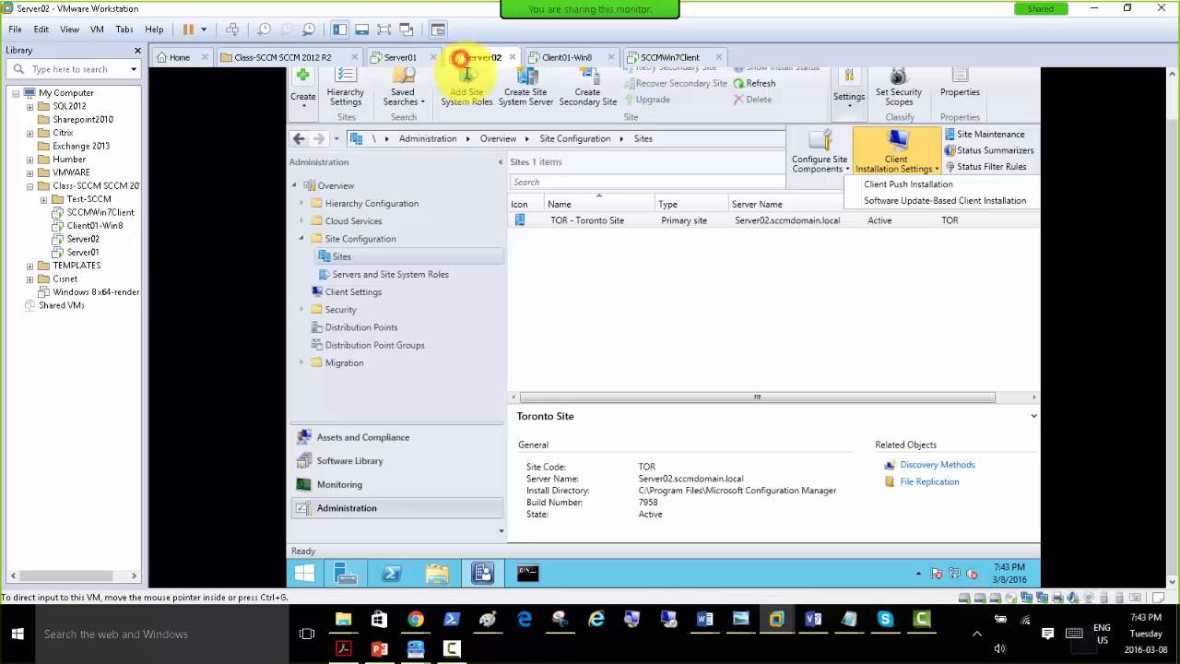
pyautogui.click(377, 436)
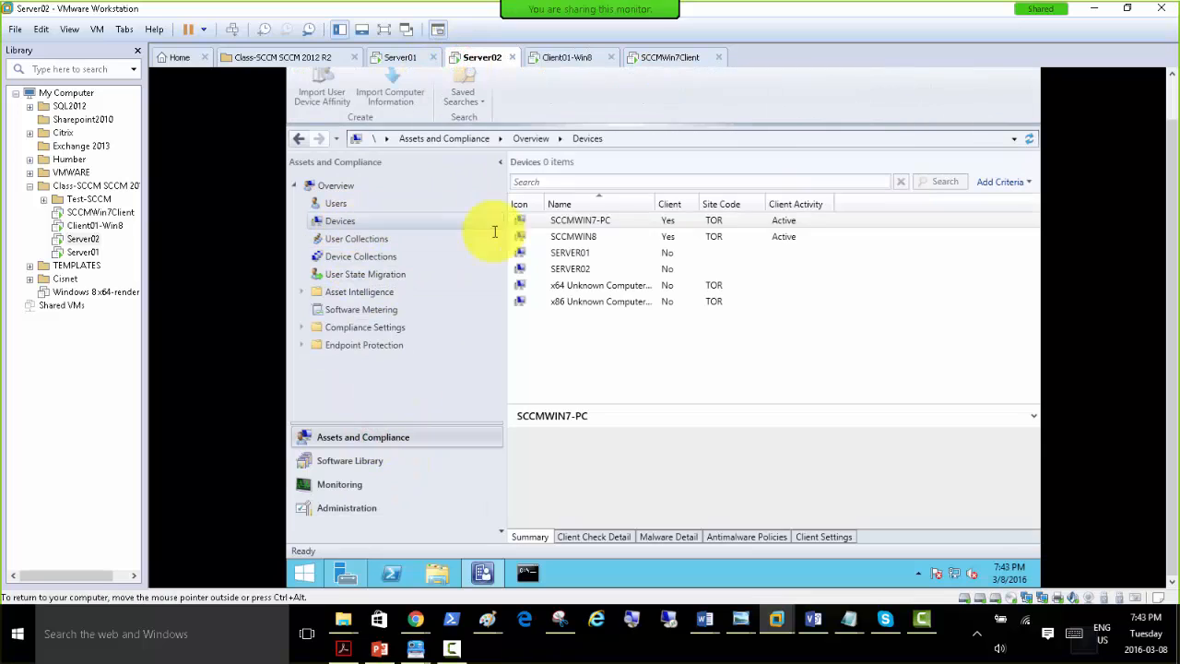
pyautogui.click(670, 222)
pyautogui.click(661, 237)
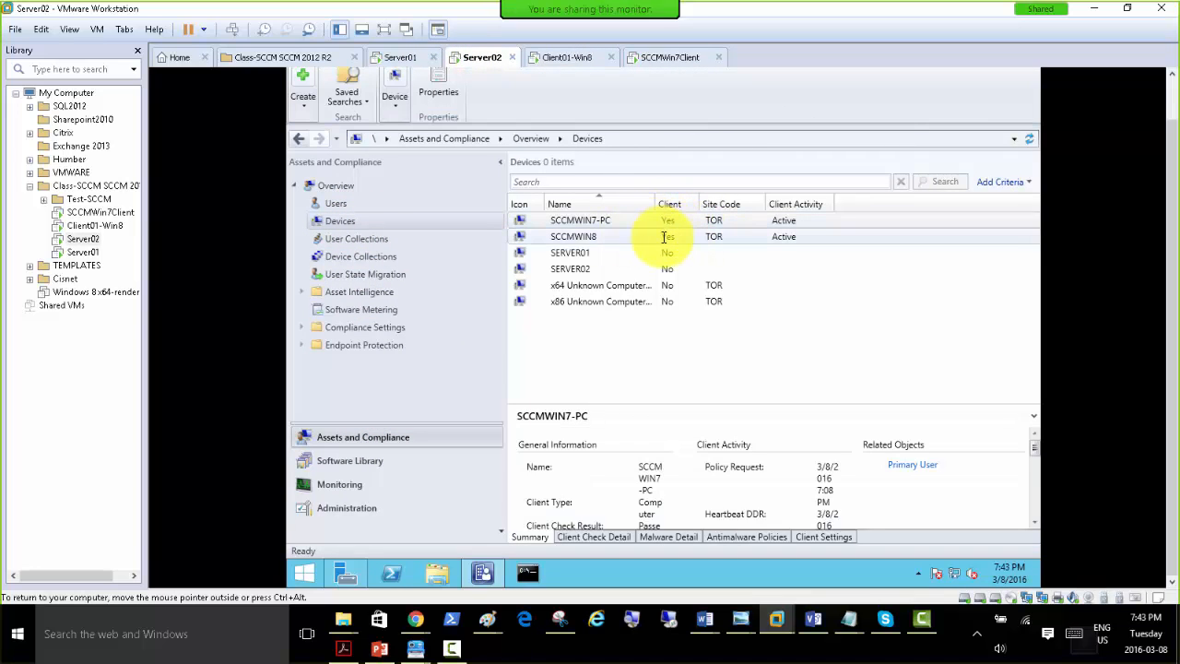
# Return to Client01-Win8, open Software Center and view its installation status and installed software.
pyautogui.click(562, 57)
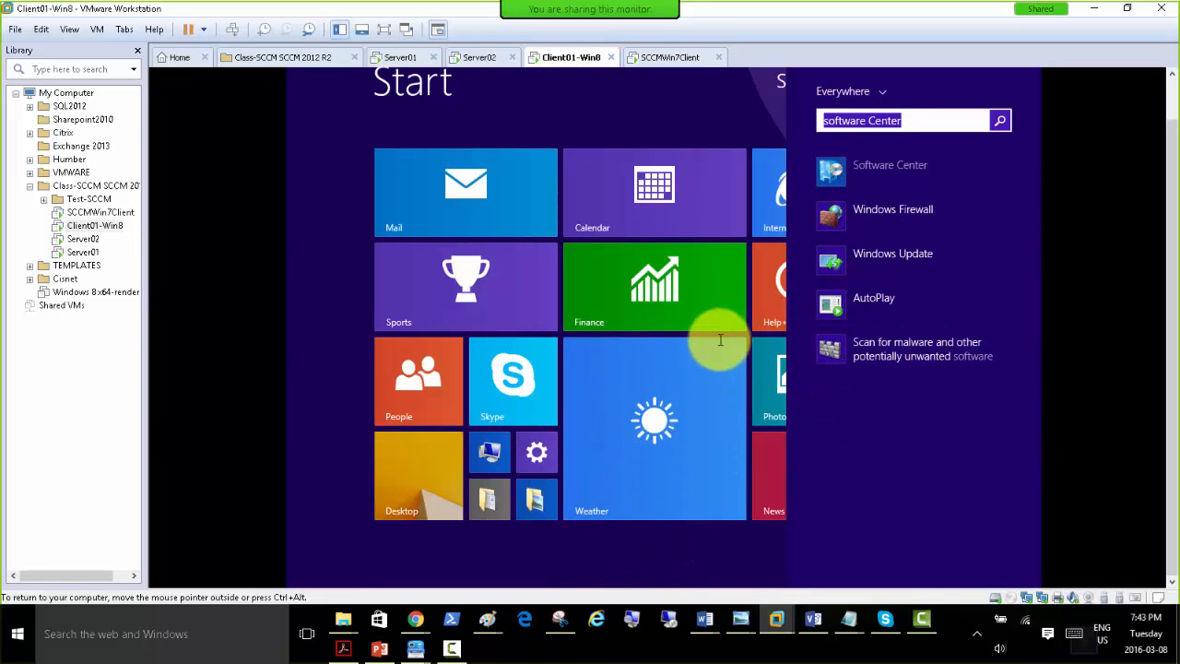
pyautogui.click(865, 169)
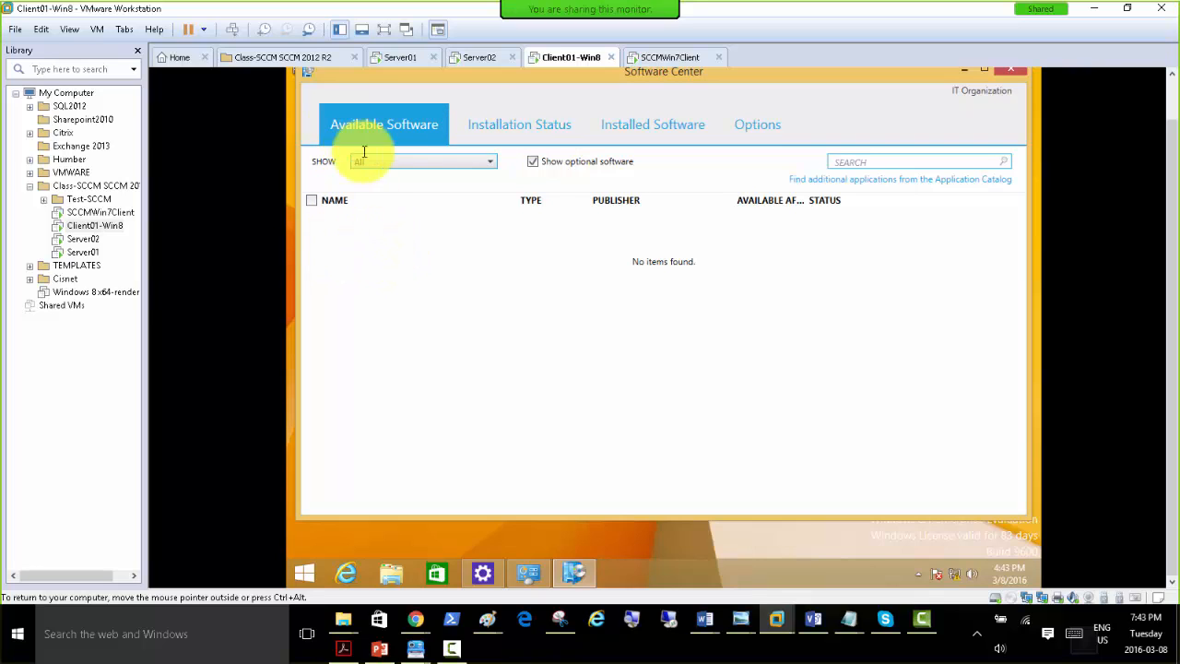
pyautogui.click(502, 129)
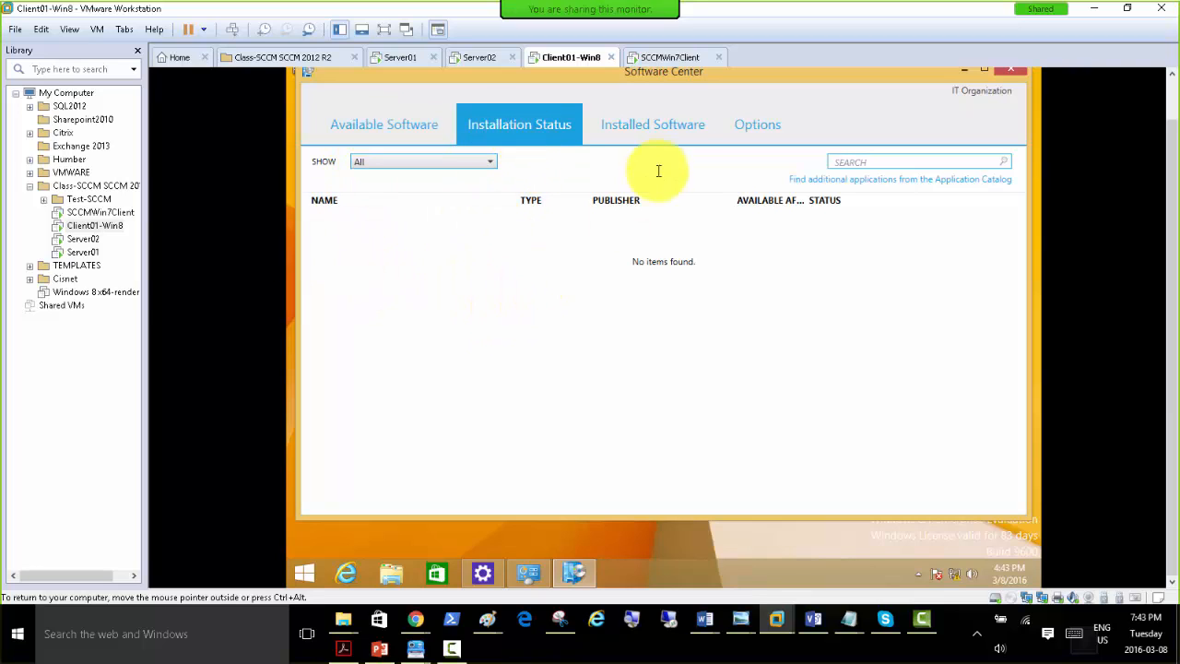
pyautogui.click(633, 133)
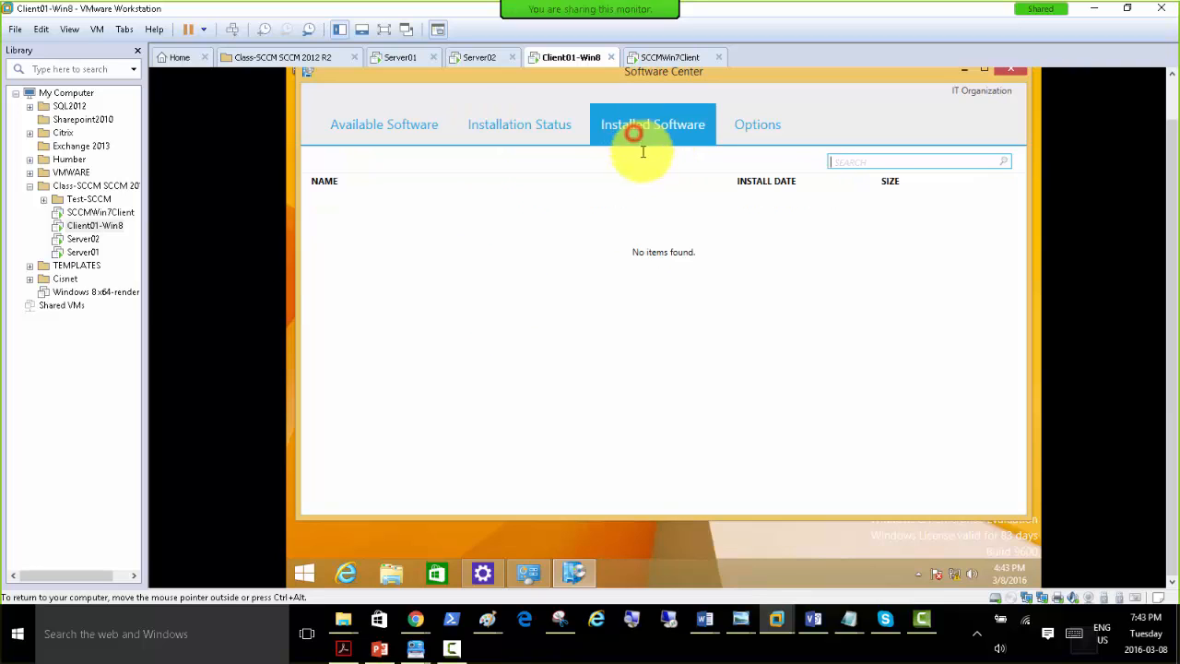
# Examine Software Center's options for work information, power management, computer maintenance and remote control, expanding each collapsed section.
pyautogui.click(755, 130)
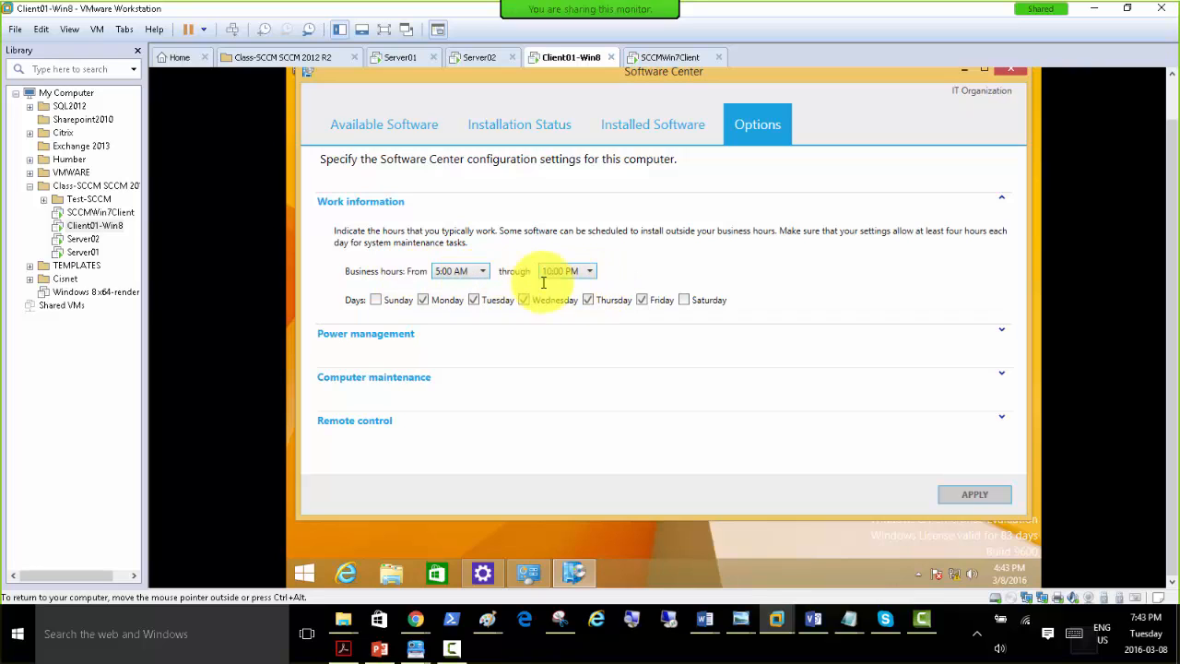
pyautogui.click(374, 336)
pyautogui.click(376, 418)
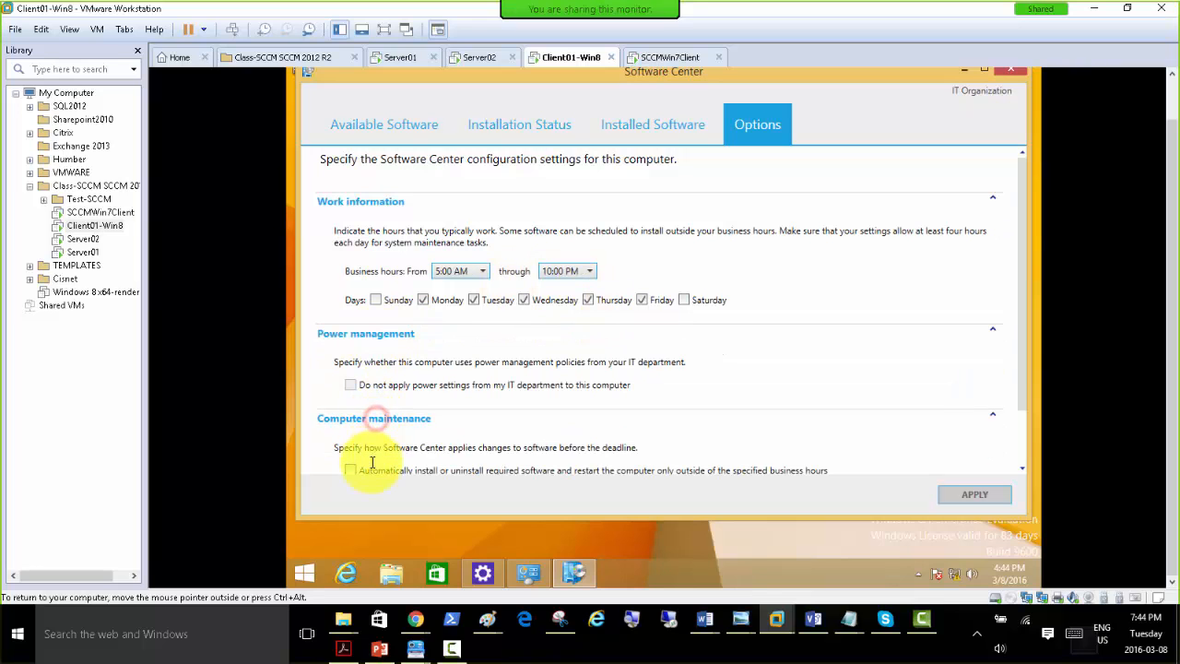
pyautogui.moveTo(1023, 366); pyautogui.dragTo(1024, 434)
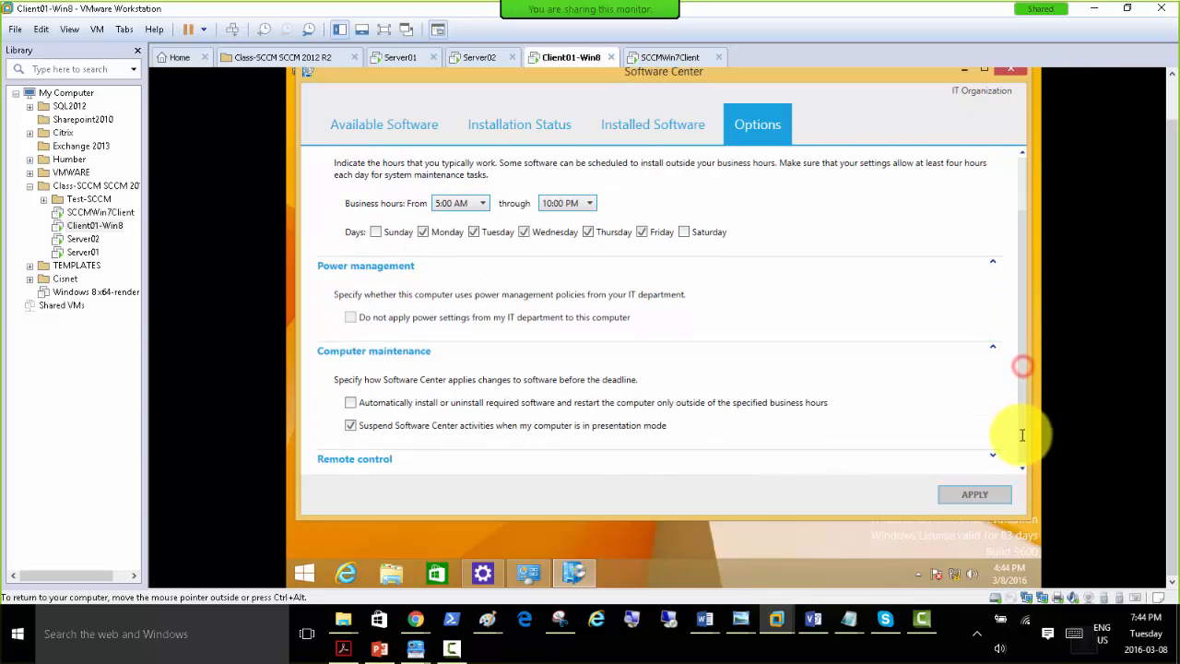
pyautogui.click(356, 459)
pyautogui.scroll(-5, 1021, 452)
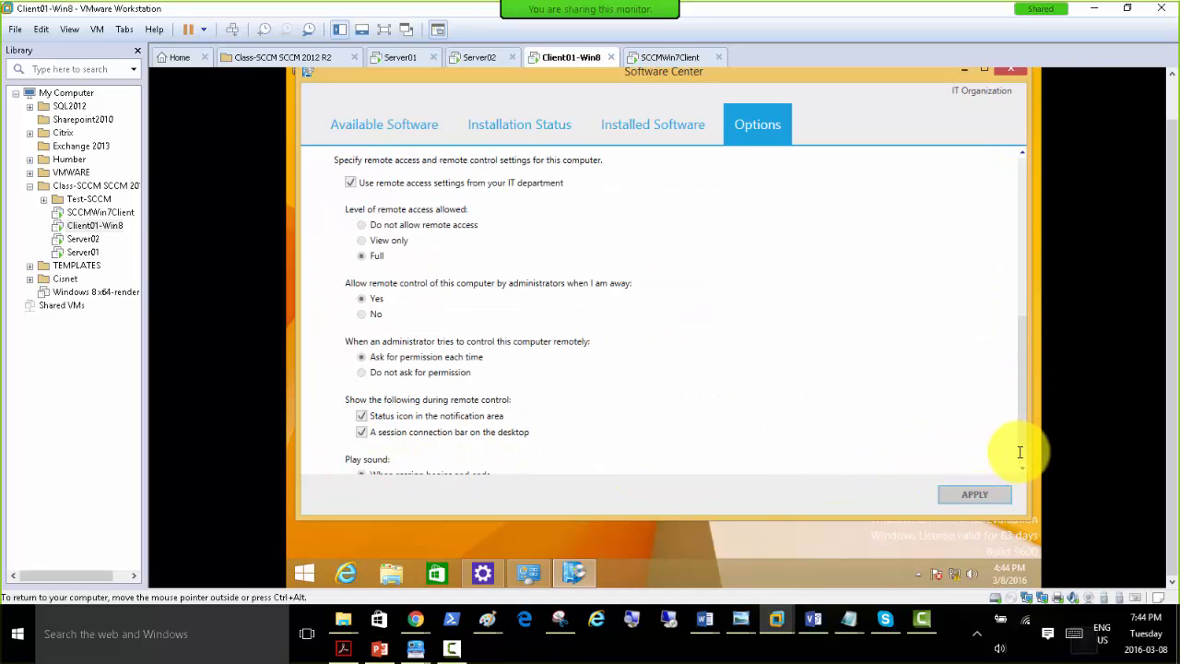
# Review the computer maintenance and remote control options in Software Center, and pin Software Center to the Windows 8 taskbar.
pyautogui.moveTo(1021, 400); pyautogui.dragTo(1040, 342)
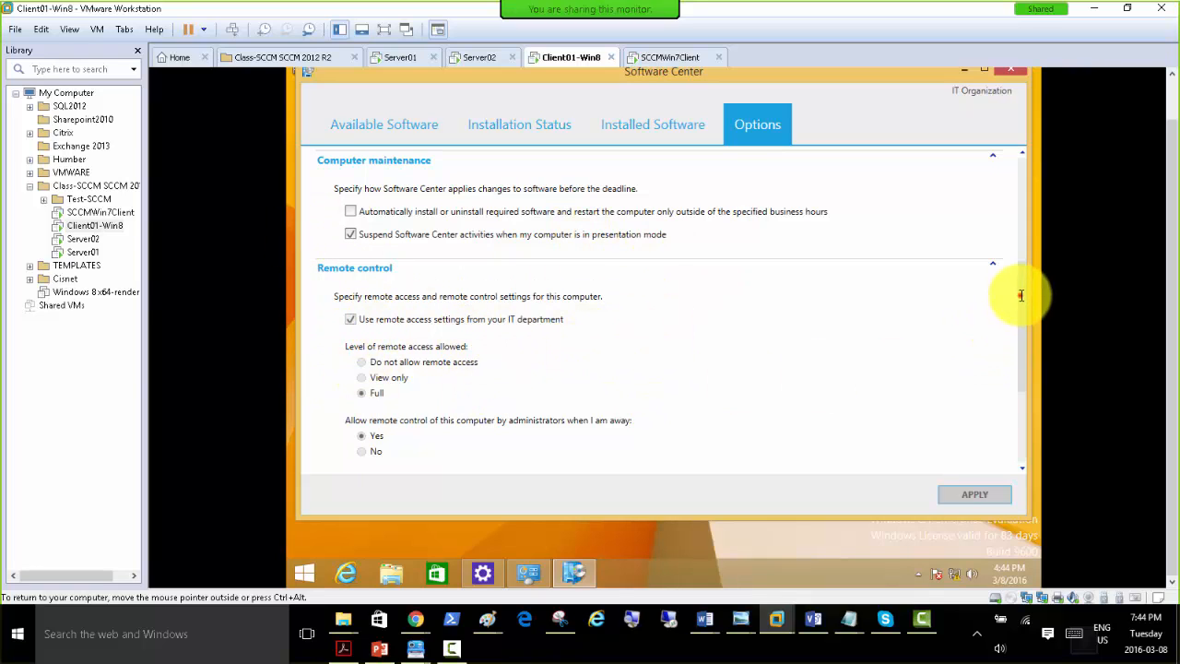
pyautogui.scroll(-1, 1021, 299)
pyautogui.scroll(-1, 1023, 318)
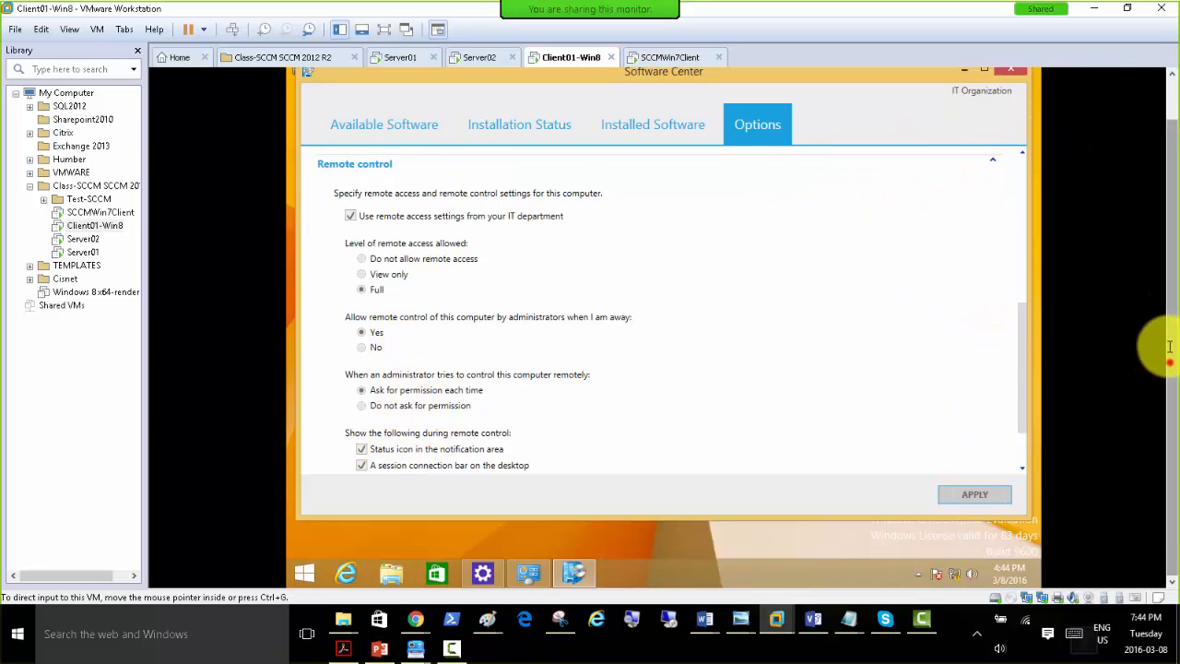
pyautogui.moveTo(1171, 364); pyautogui.dragTo(1158, 303)
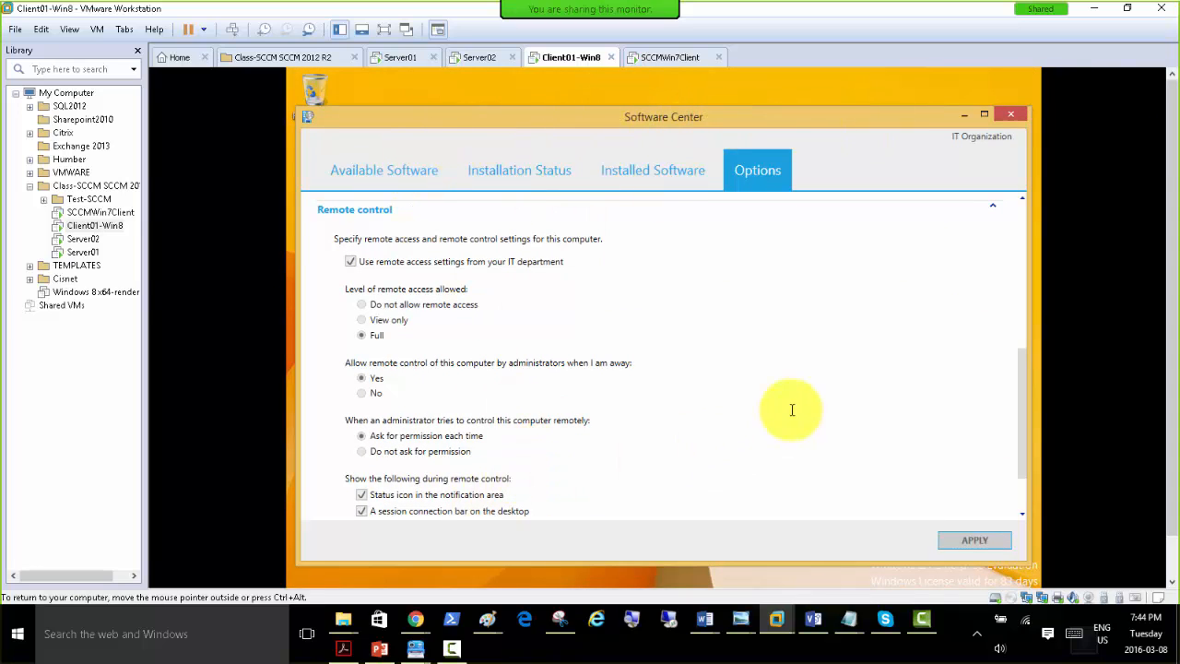
pyautogui.scroll(-2, 1169, 271)
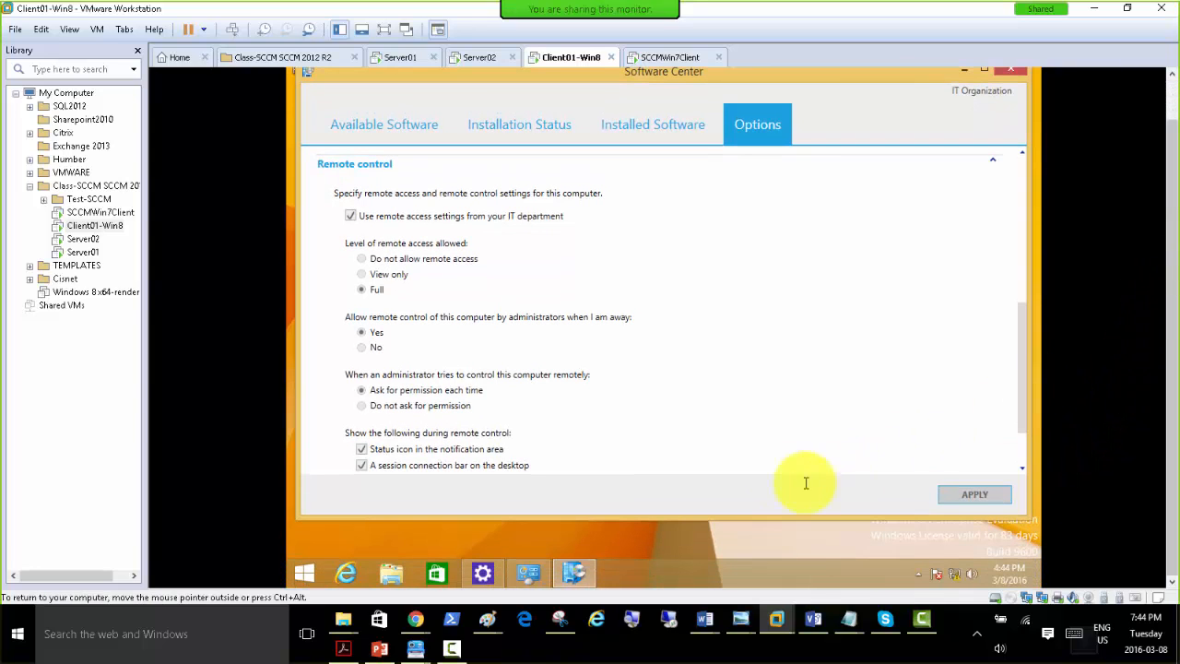
pyautogui.rightClick(572, 570)
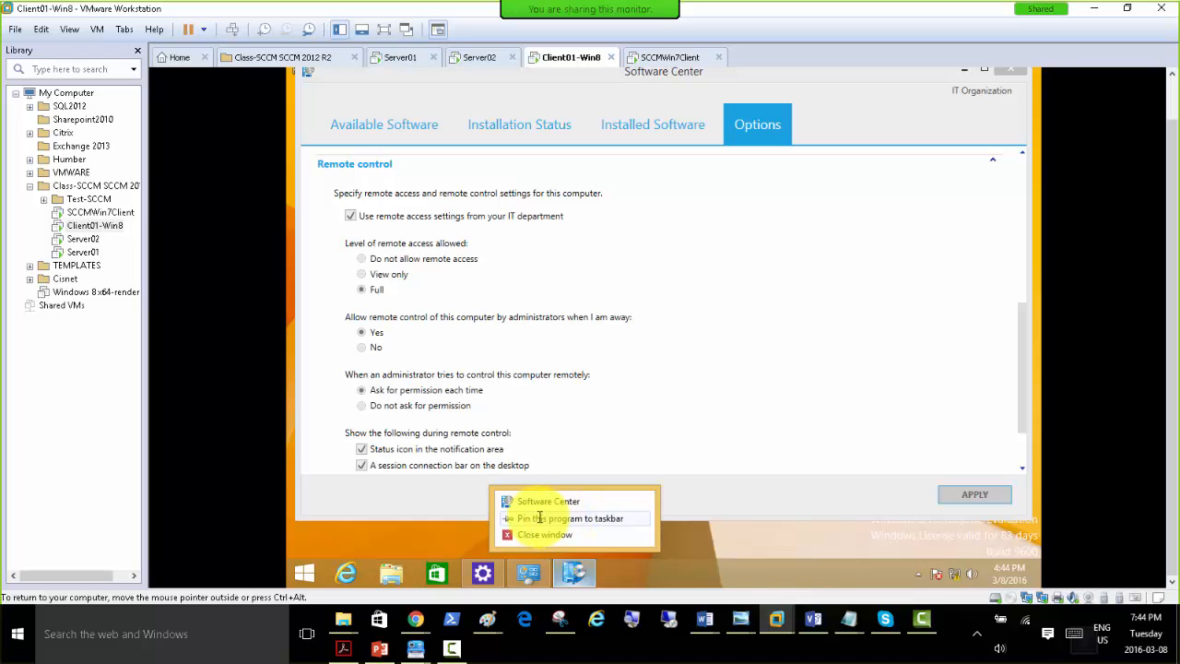
pyautogui.click(539, 518)
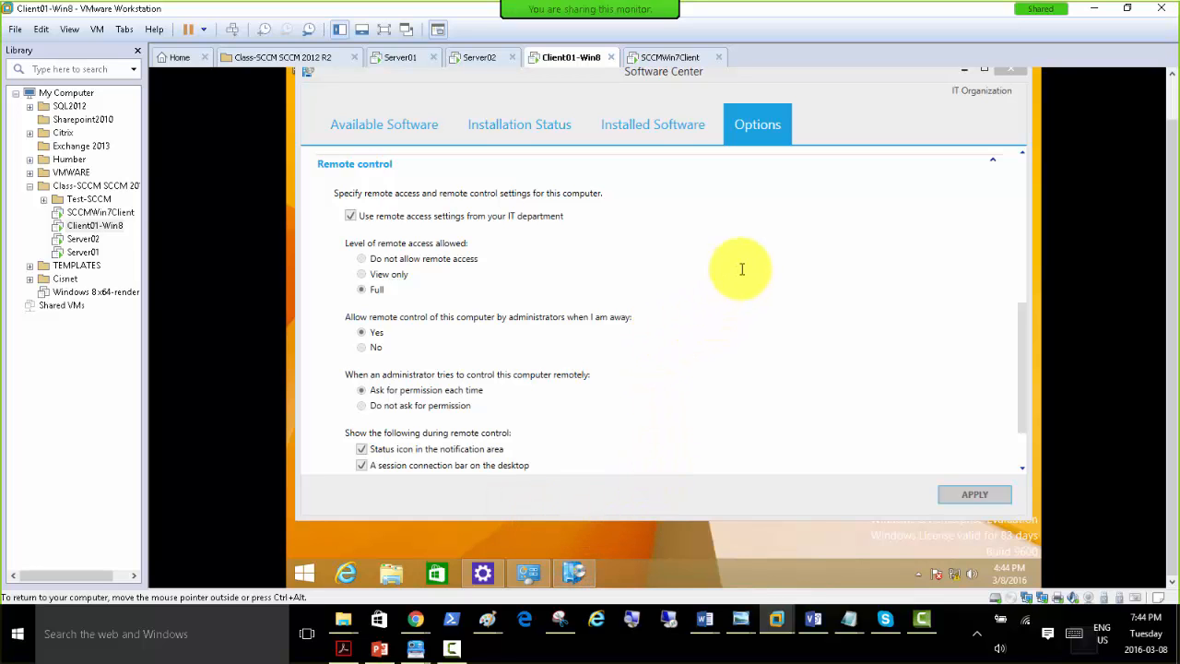
# Try to pin Configuration Manager to the taskbar after opening it from System and Security in Control Panel.
pyautogui.click(527, 573)
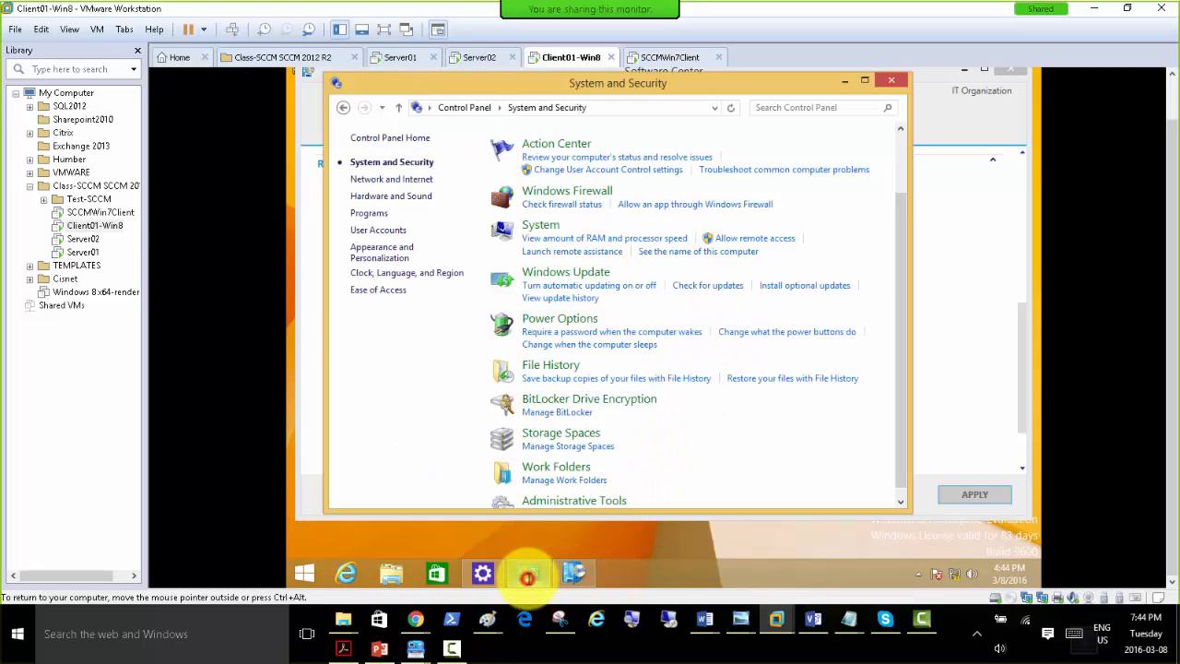
pyautogui.scroll(-2, 527, 573)
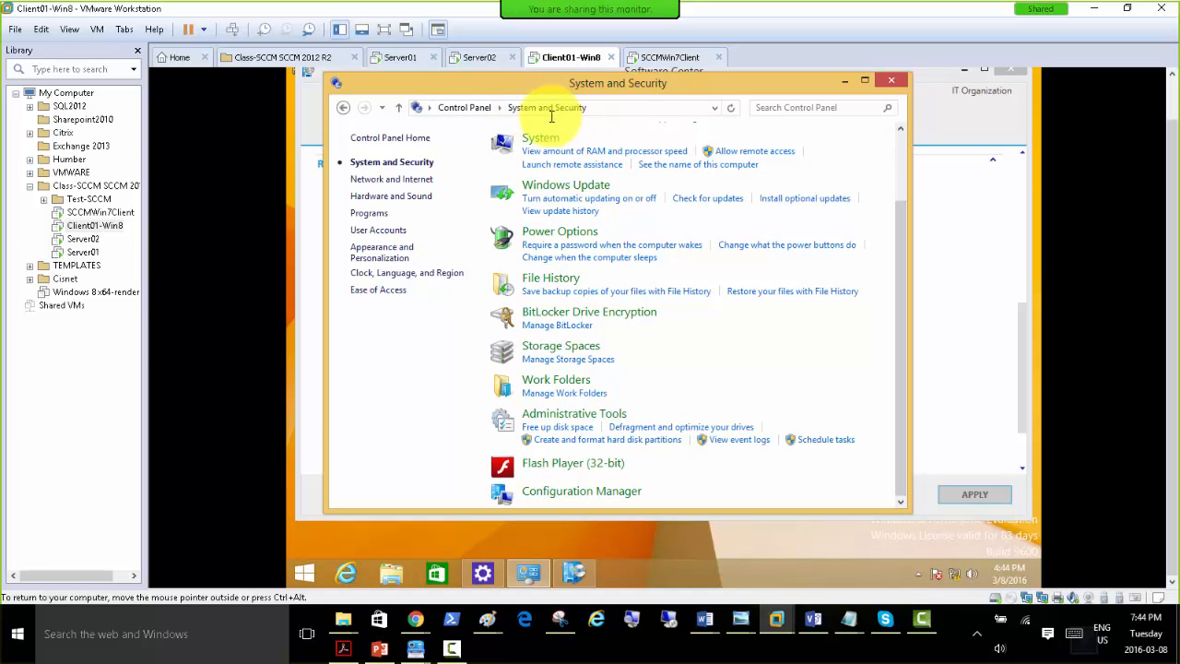
pyautogui.click(564, 491)
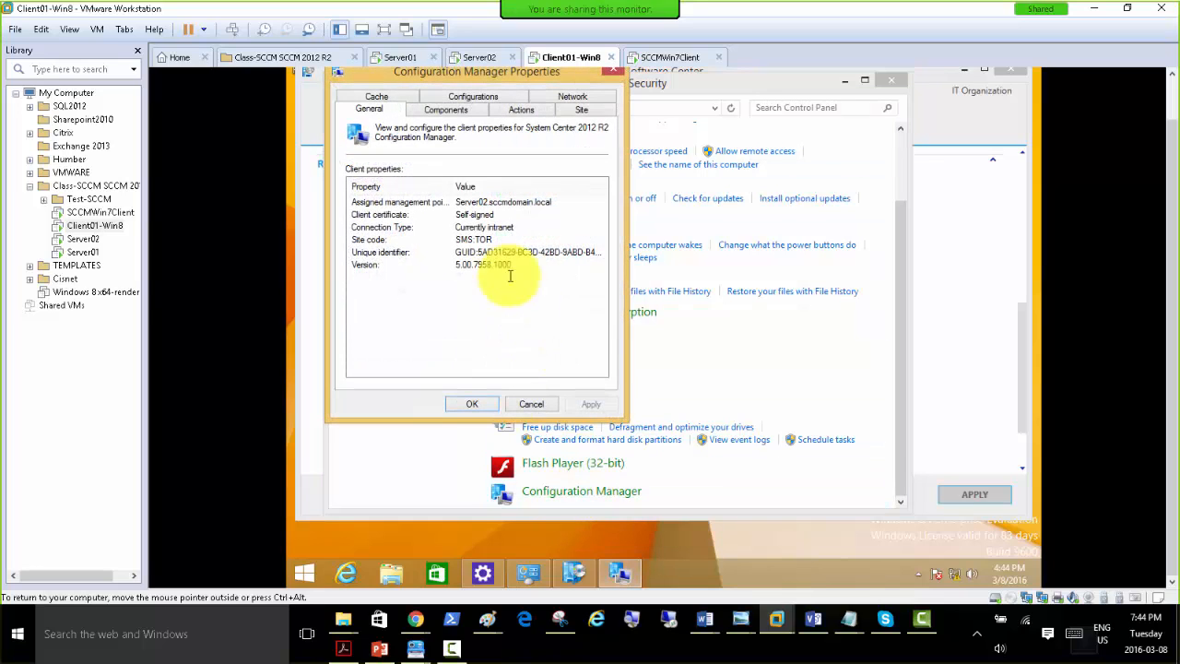
pyautogui.rightClick(621, 572)
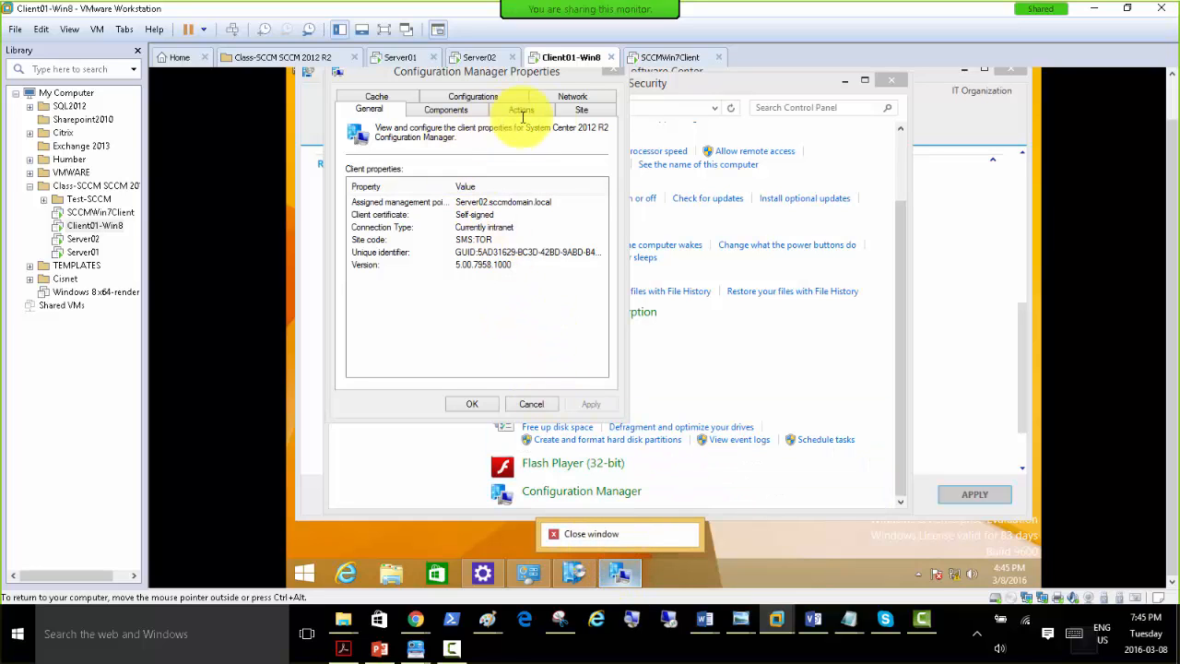
pyautogui.click(747, 492)
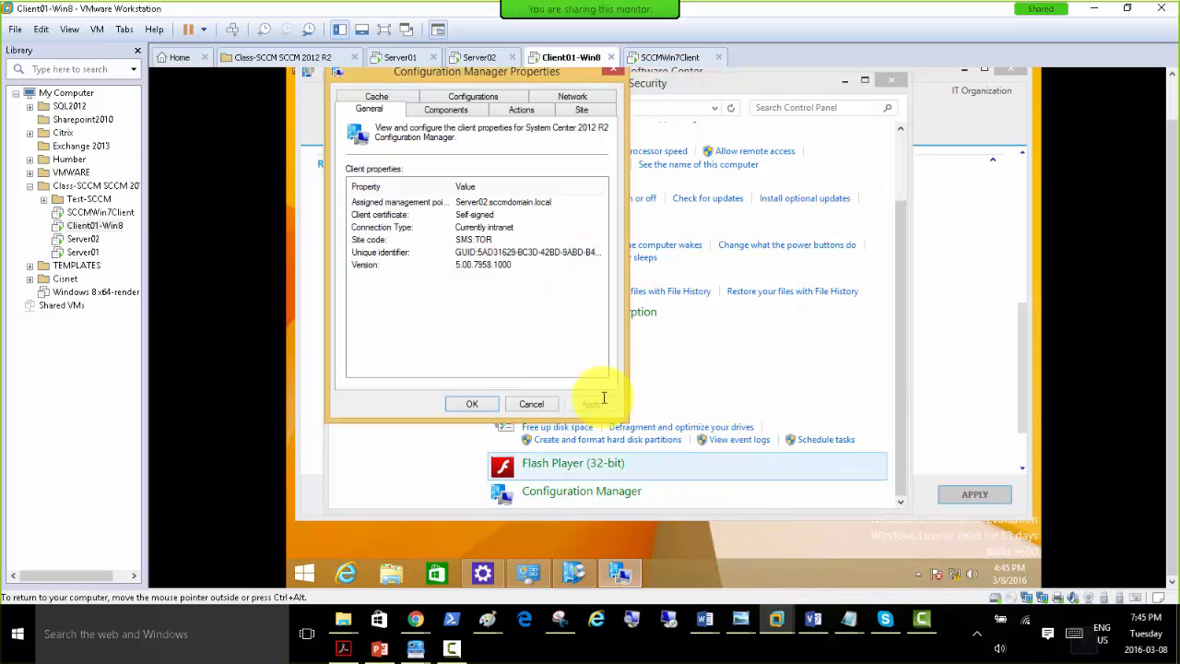
pyautogui.click(612, 71)
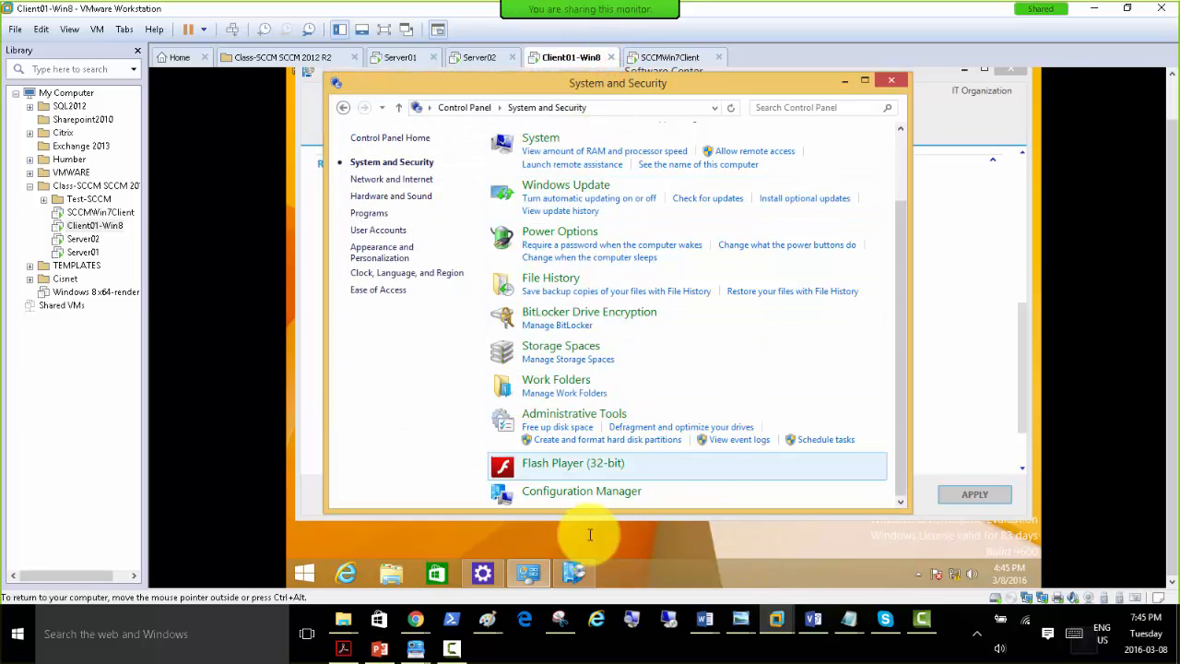
# Create a desktop shortcut for Configuration Manager from System and Security.
pyautogui.rightClick(574, 494)
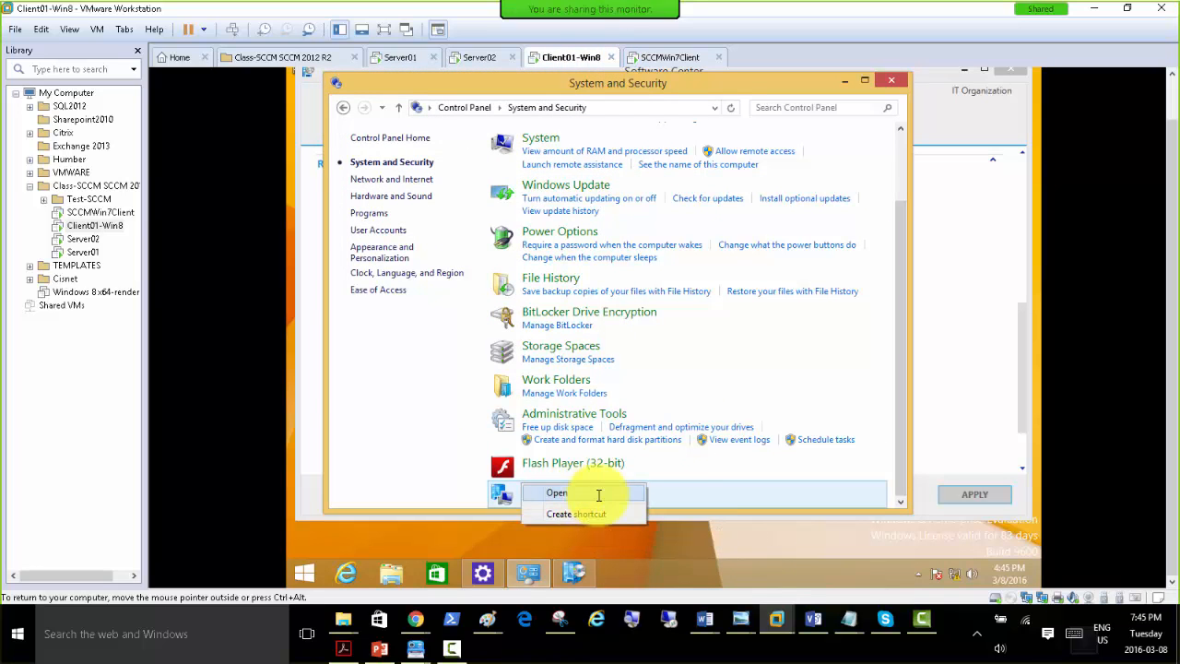
pyautogui.click(395, 461)
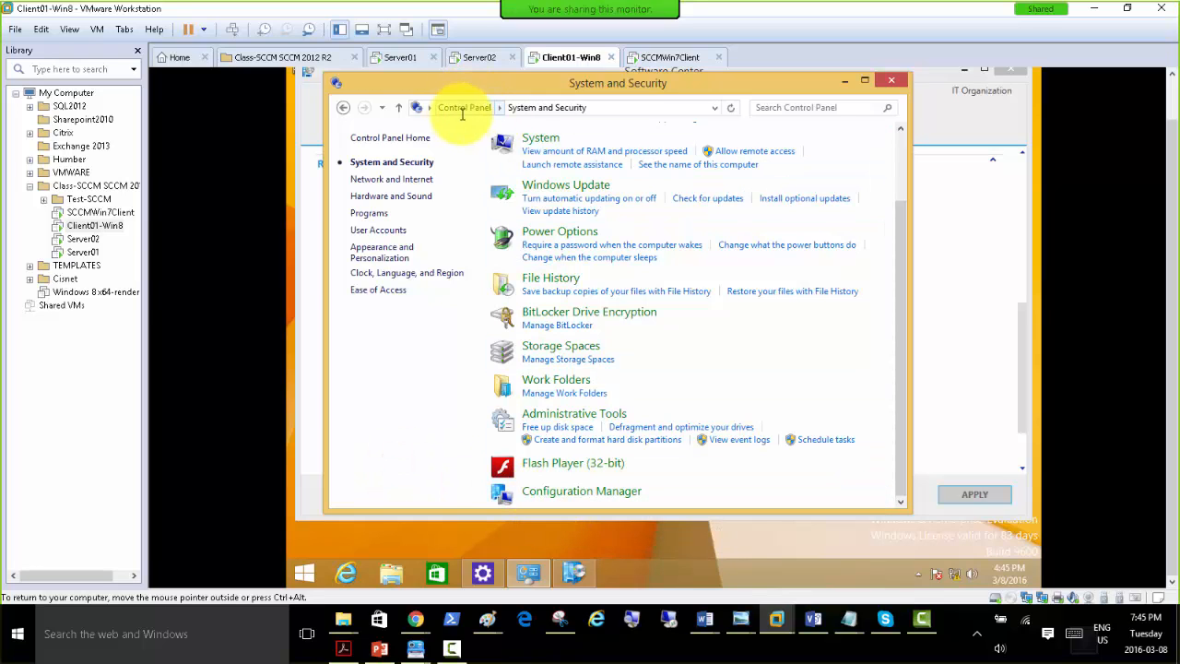
pyautogui.rightClick(559, 488)
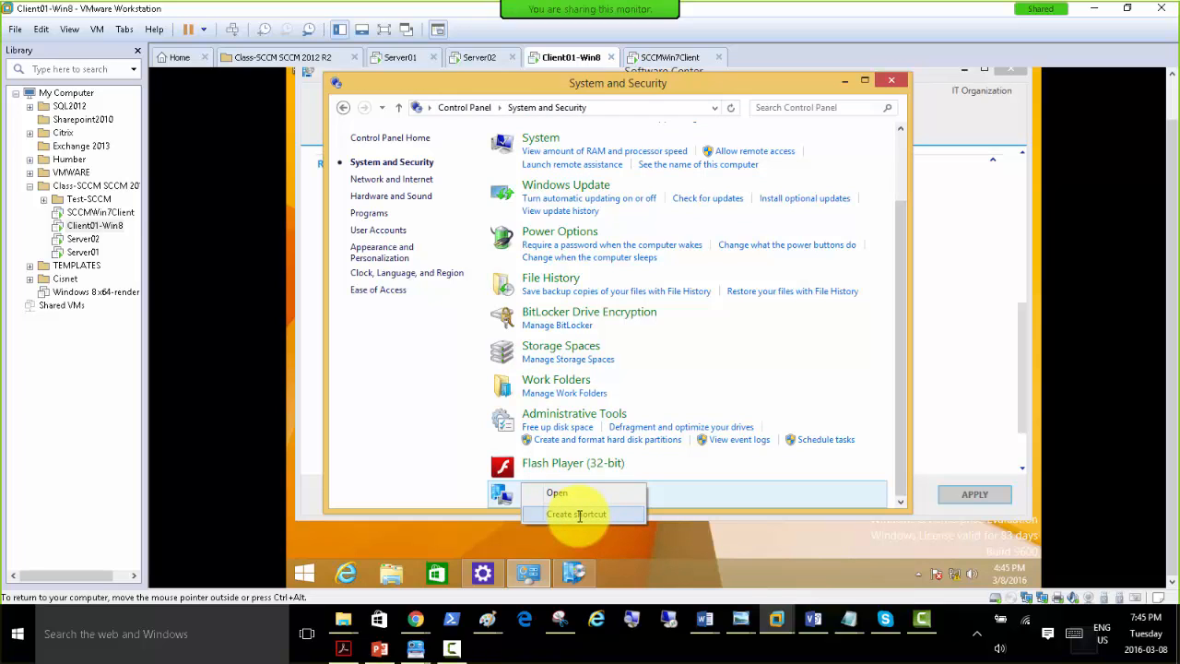
pyautogui.click(578, 514)
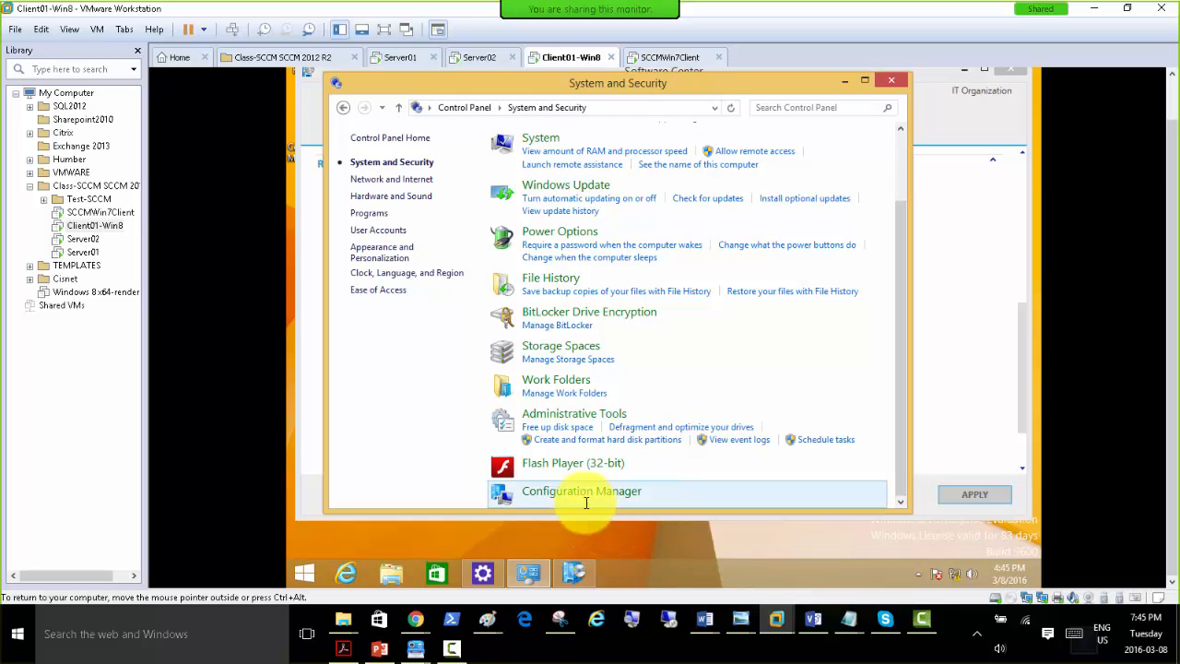
# Close the System and Security and Software Center windows to return to the Windows 8 desktop.
pyautogui.moveTo(574, 491); pyautogui.dragTo(573, 575)
pyautogui.rightClick(573, 574)
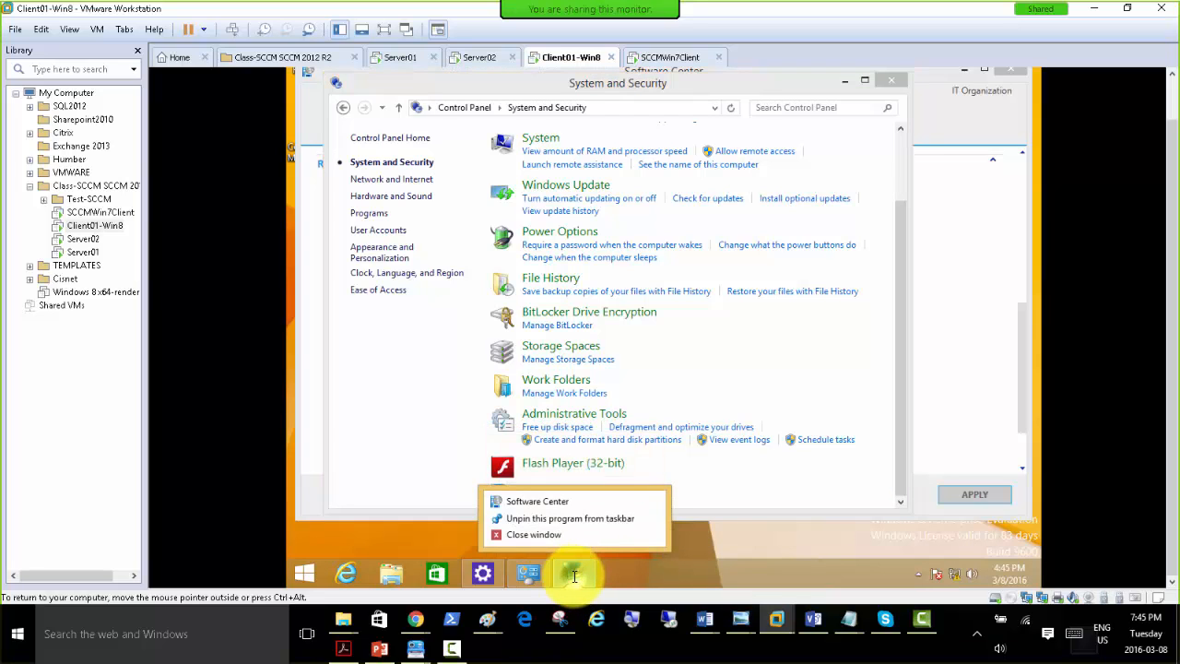
pyautogui.click(632, 567)
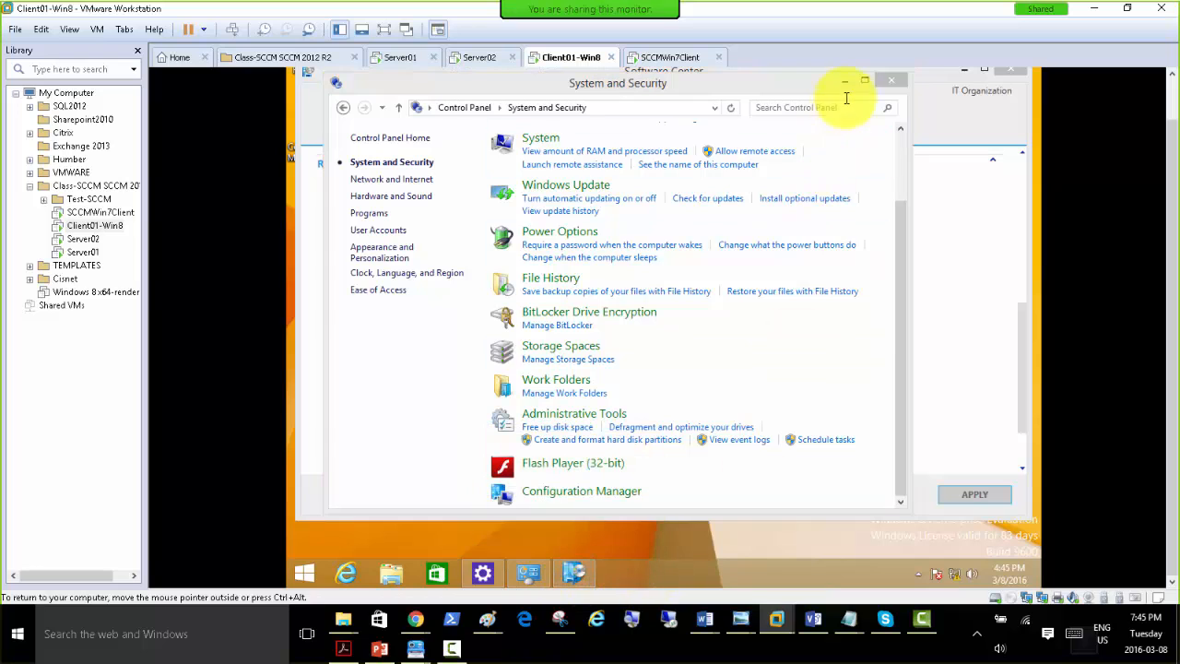
pyautogui.click(885, 80)
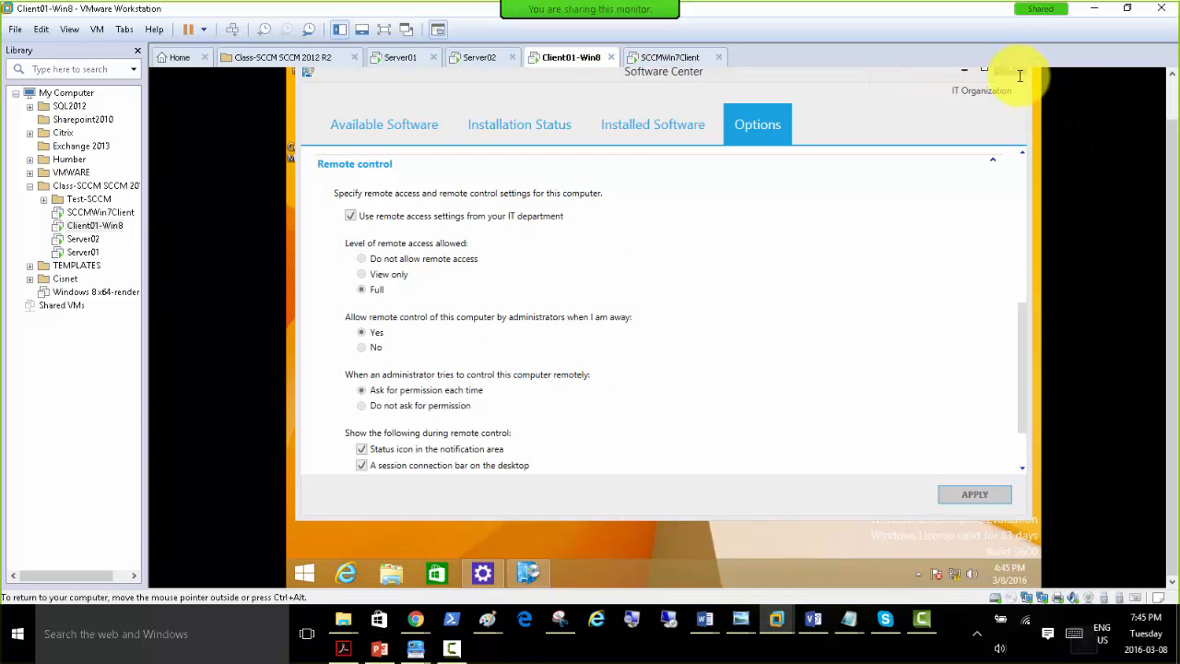
pyautogui.click(1013, 71)
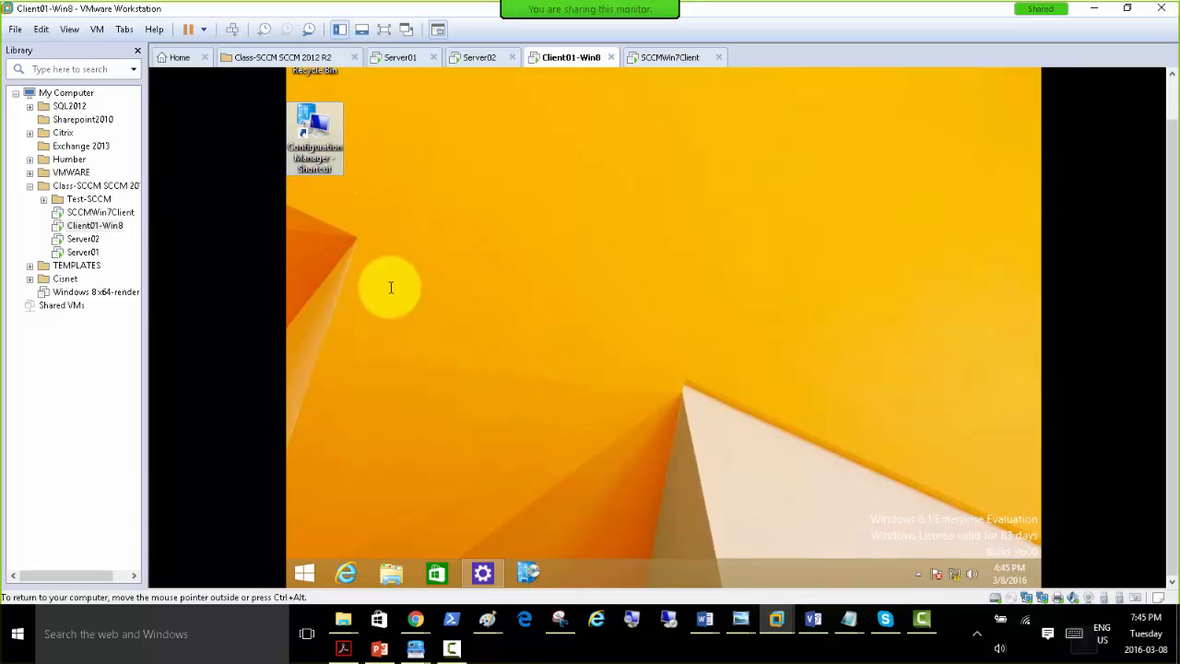
# Switch to SCCMWin7Client, open Configuration Manager from Control Panel's System and Security, and check the assigned management point.
pyautogui.click(664, 57)
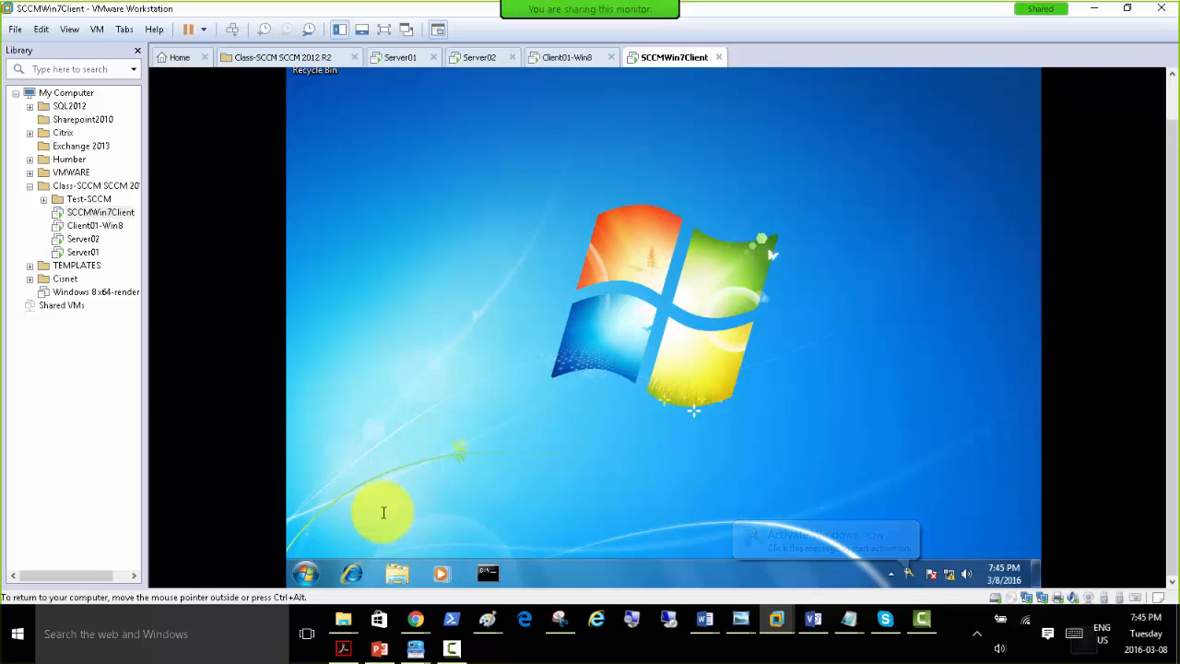
pyautogui.click(306, 572)
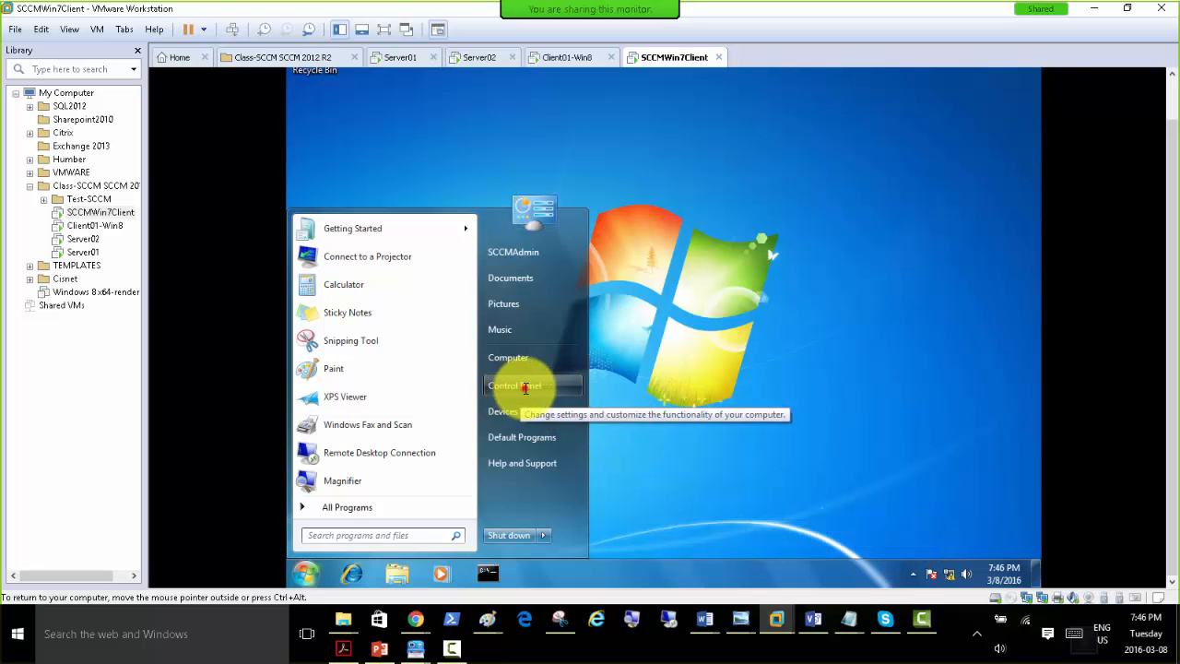
pyautogui.click(526, 388)
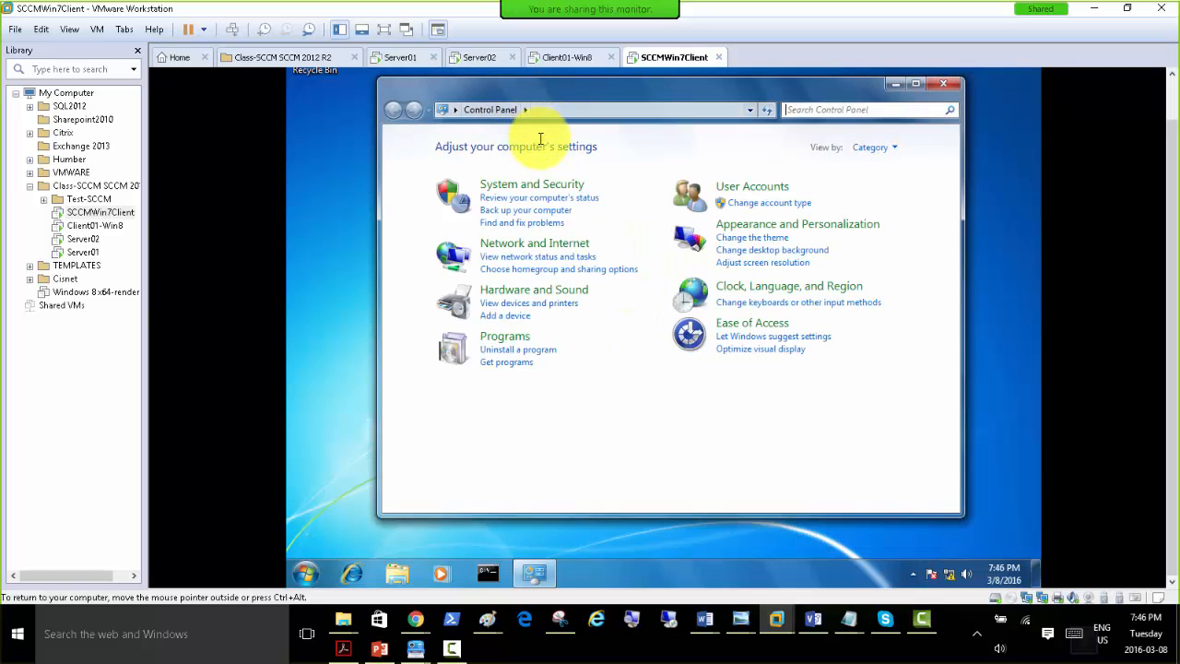
pyautogui.click(530, 183)
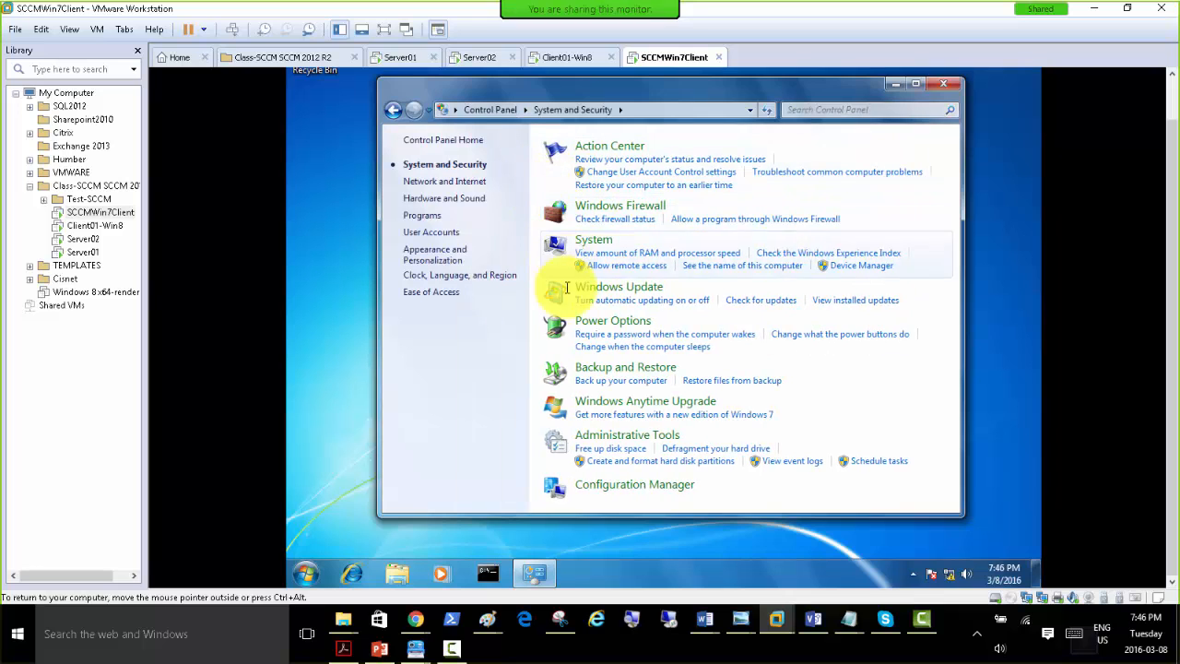
pyautogui.click(612, 485)
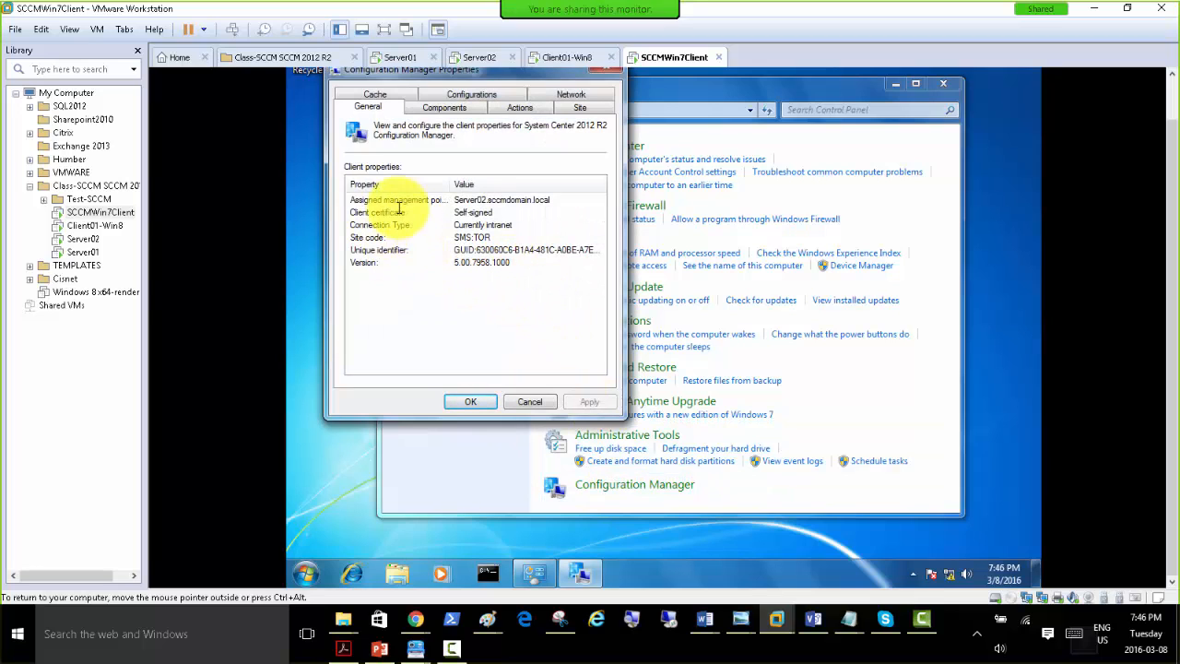
pyautogui.click(392, 199)
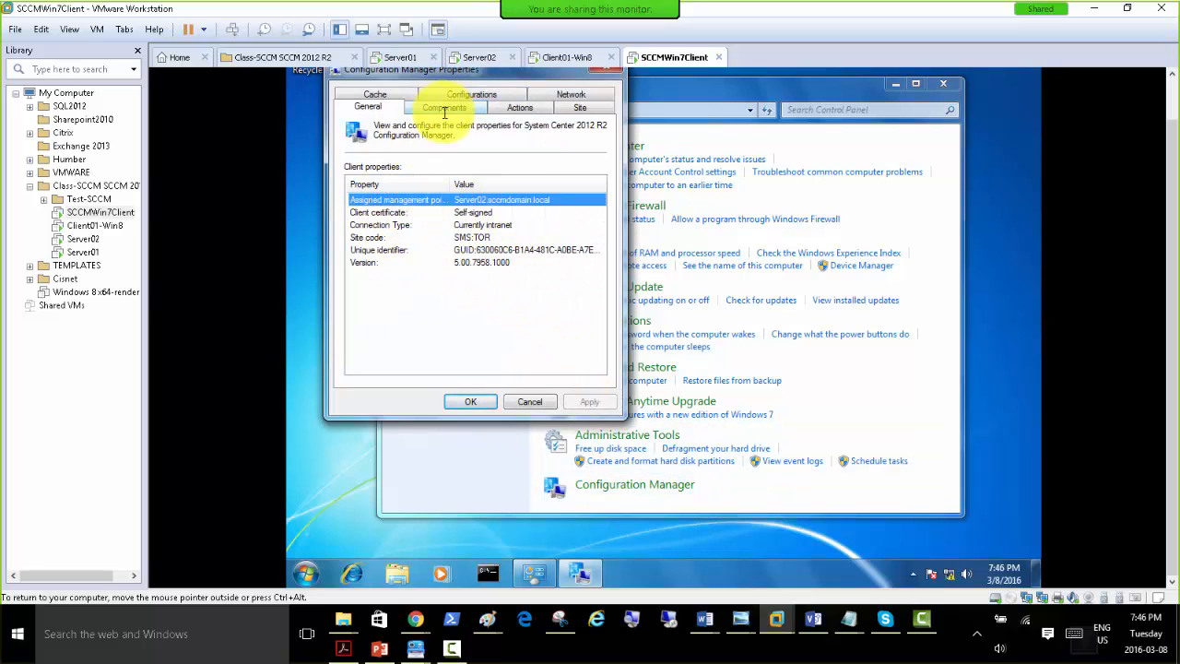
# Examine the installed client components and their statuses in the Configuration Manager properties.
pyautogui.click(444, 107)
pyautogui.moveTo(599, 270); pyautogui.dragTo(608, 353)
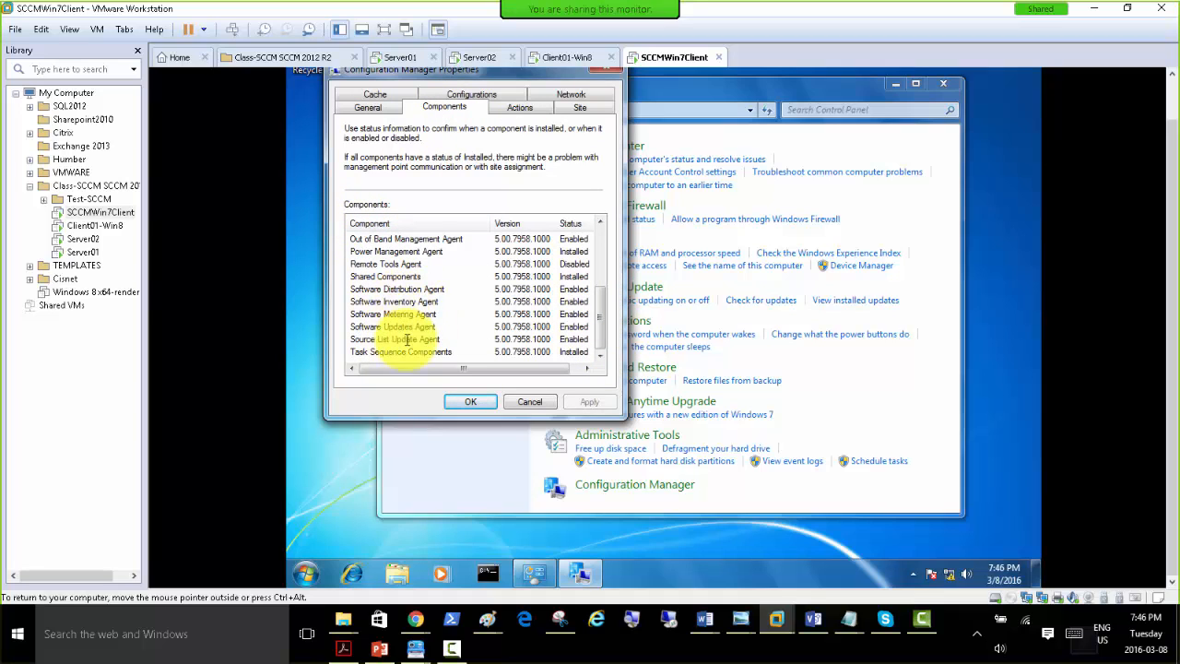
pyautogui.moveTo(600, 329); pyautogui.dragTo(600, 241)
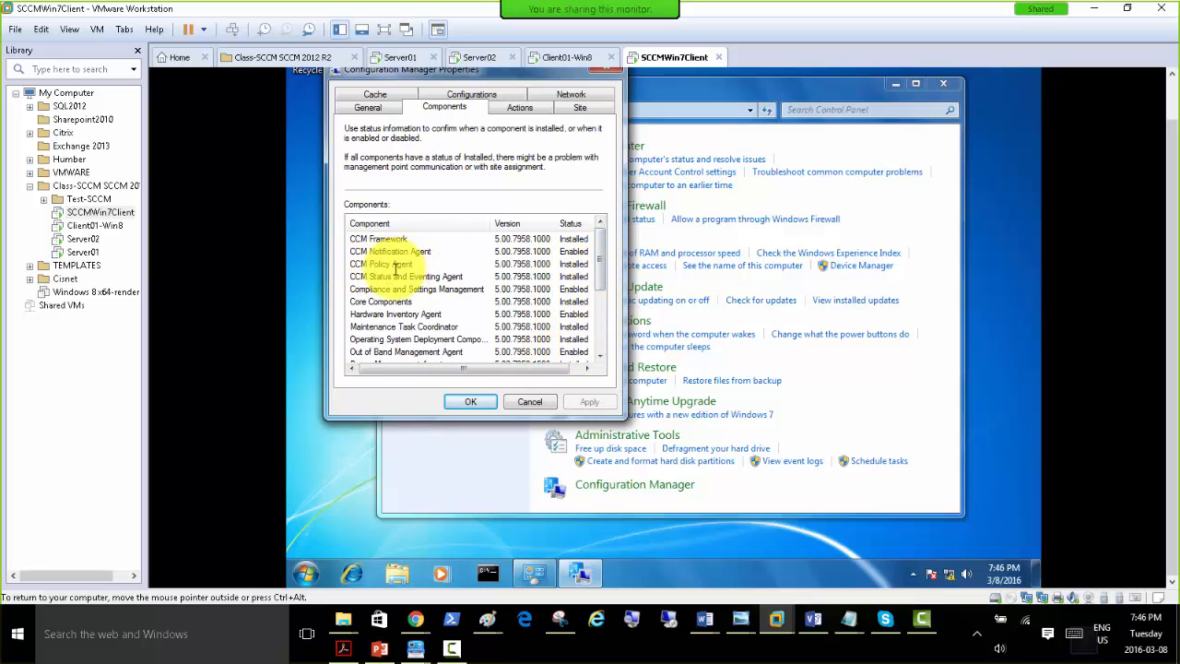
pyautogui.scroll(-2, 606, 256)
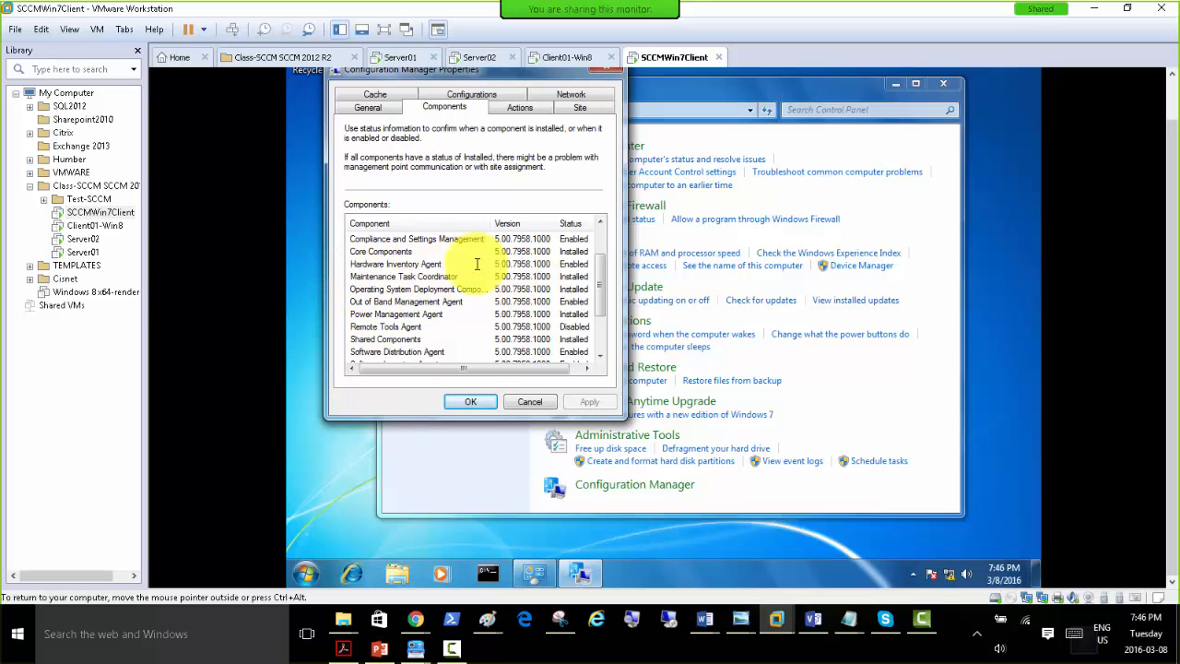
pyautogui.moveTo(598, 288); pyautogui.dragTo(603, 251)
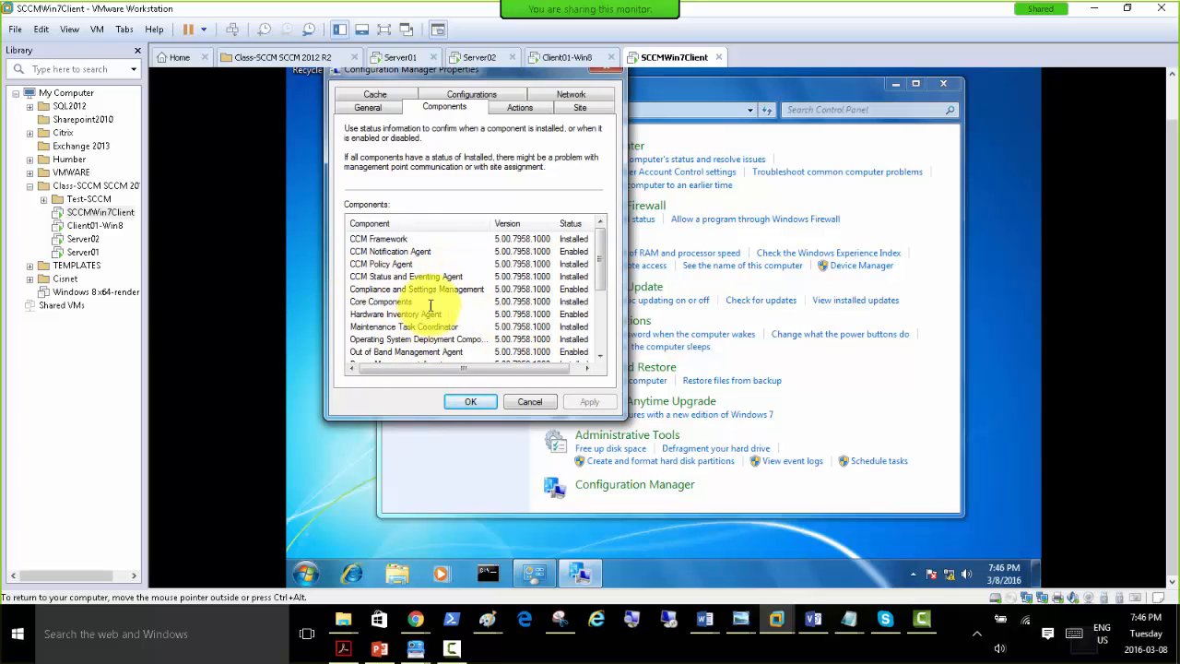
# View the available client actions and select Software Updates Deployment Evaluation Cycle without running it.
pyautogui.click(512, 108)
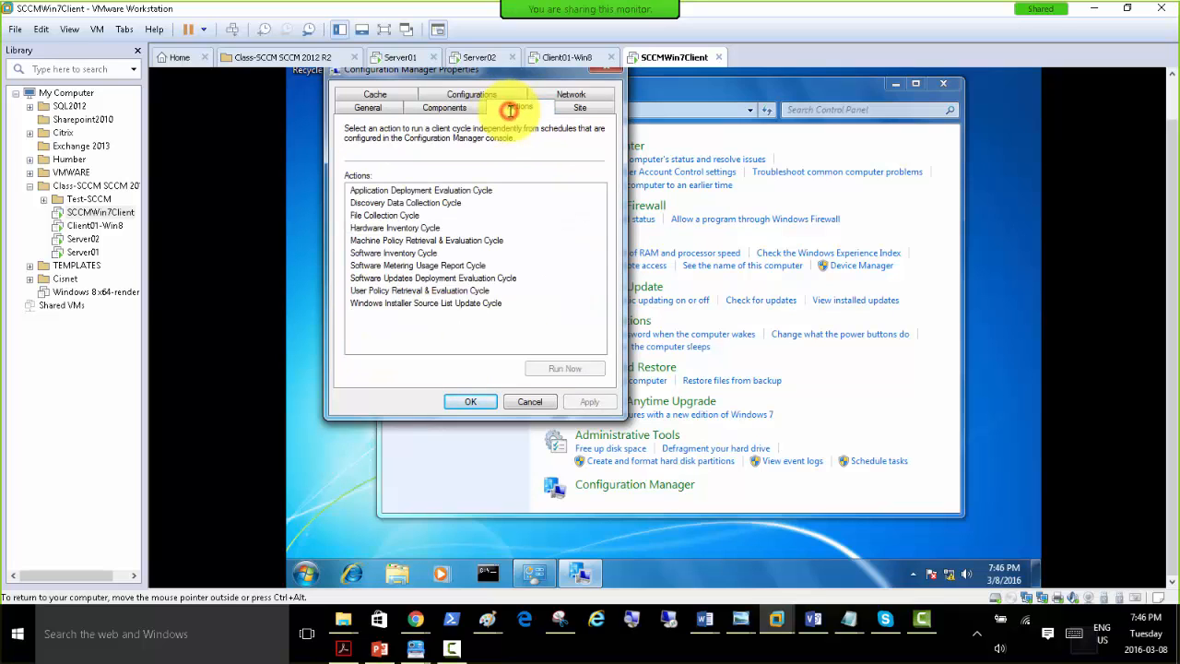
pyautogui.click(391, 291)
pyautogui.click(391, 277)
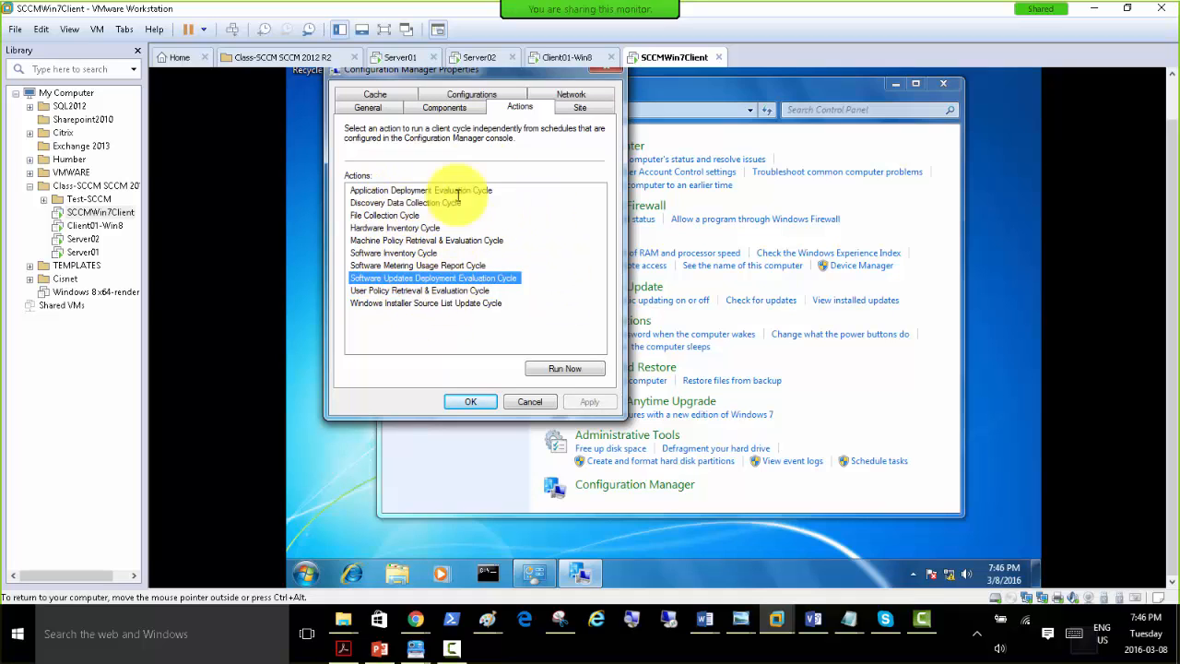
# View the client's site assignment, cache, configurations and network settings in the Configuration Manager properties.
pyautogui.click(570, 111)
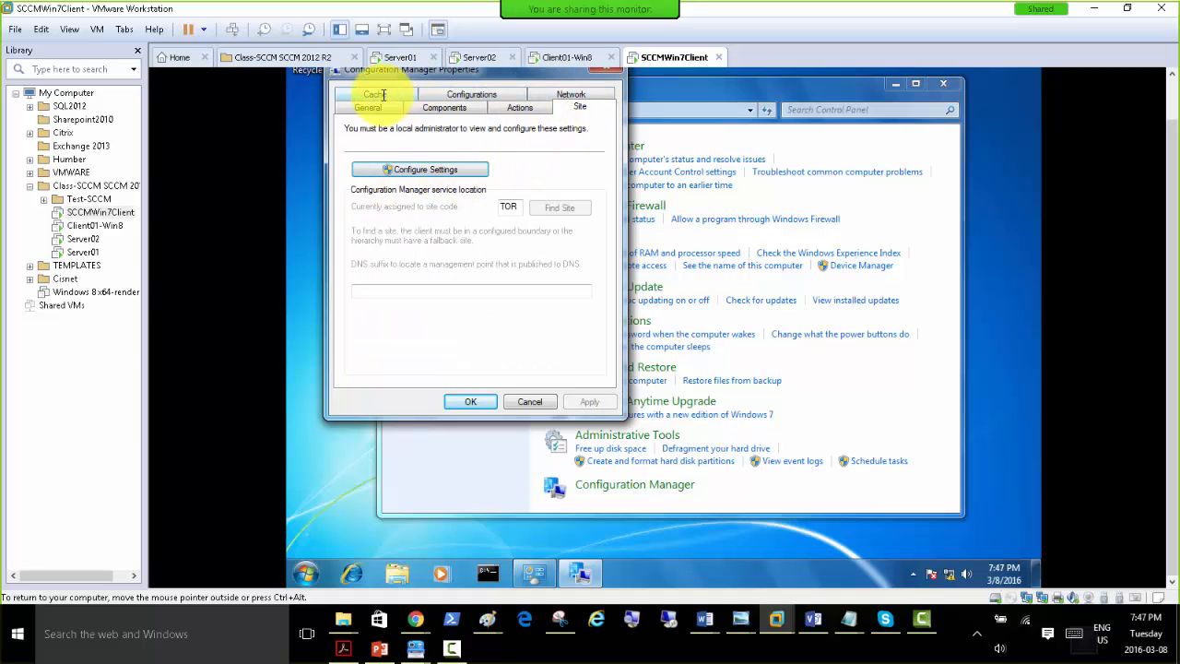
pyautogui.click(381, 94)
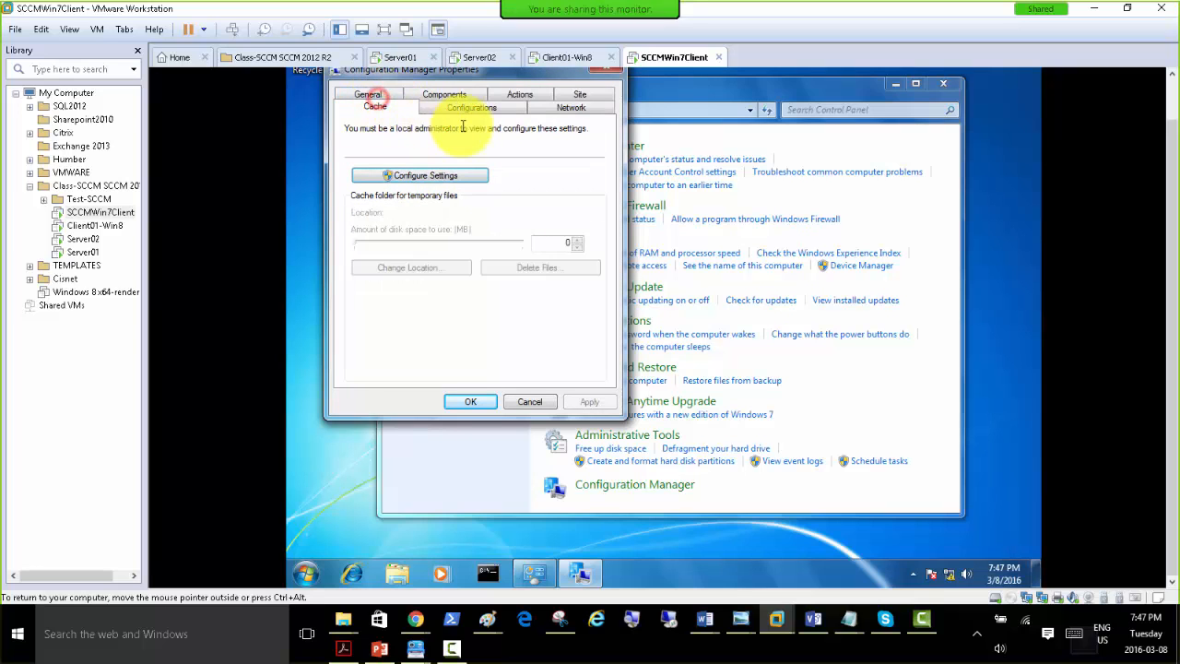
pyautogui.click(456, 108)
pyautogui.click(572, 107)
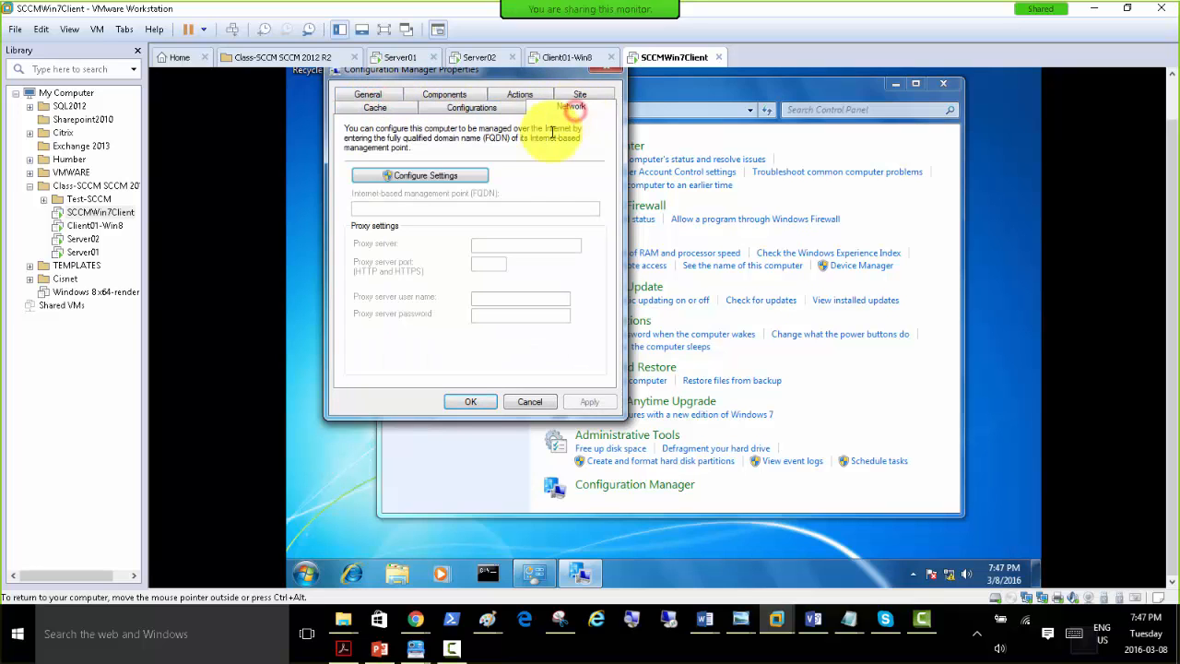
# Close the Configuration Manager properties and create a desktop shortcut to Configuration Manager from System and Security.
pyautogui.click(475, 400)
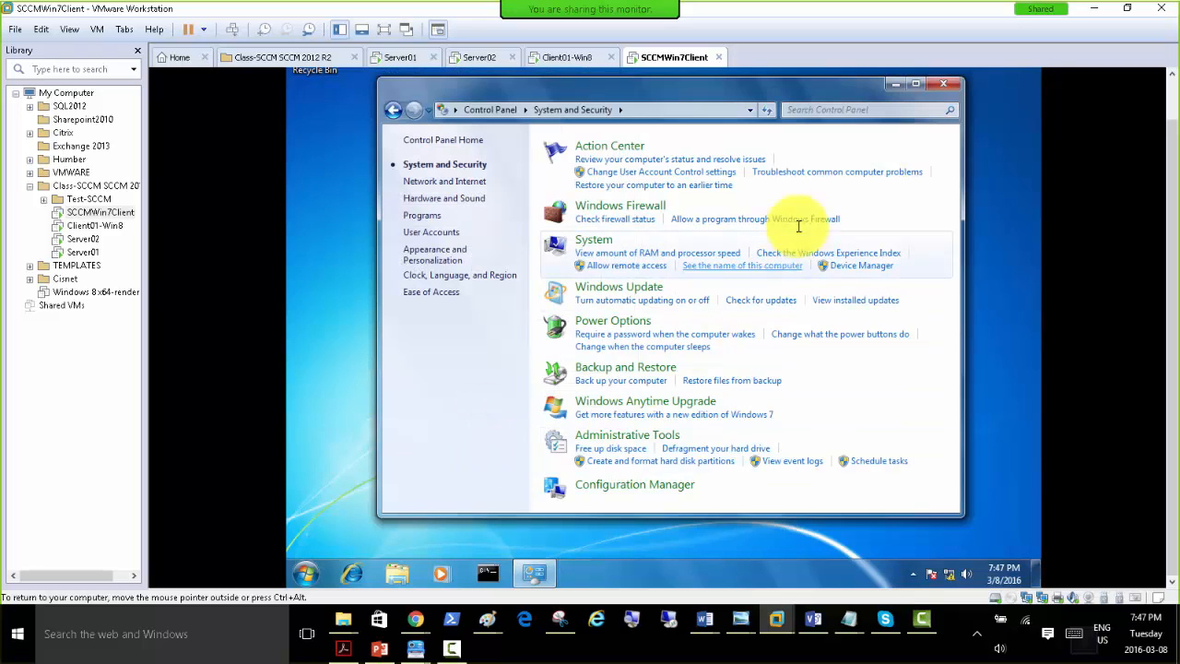
pyautogui.click(304, 574)
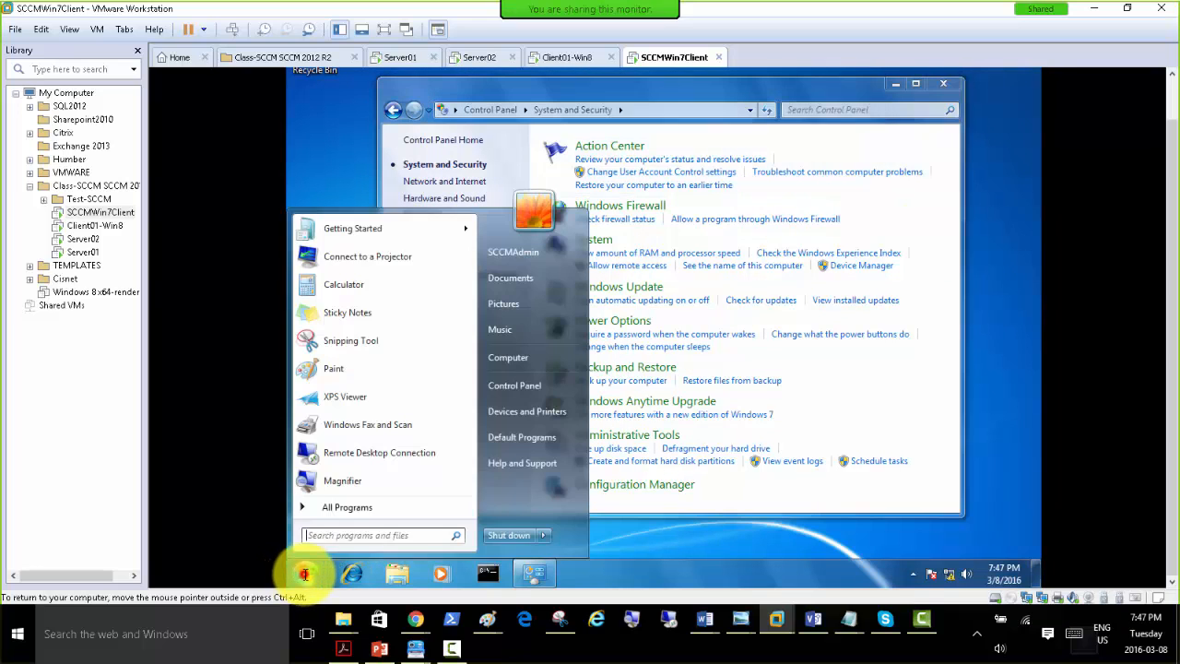
pyautogui.click(641, 535)
pyautogui.rightClick(597, 486)
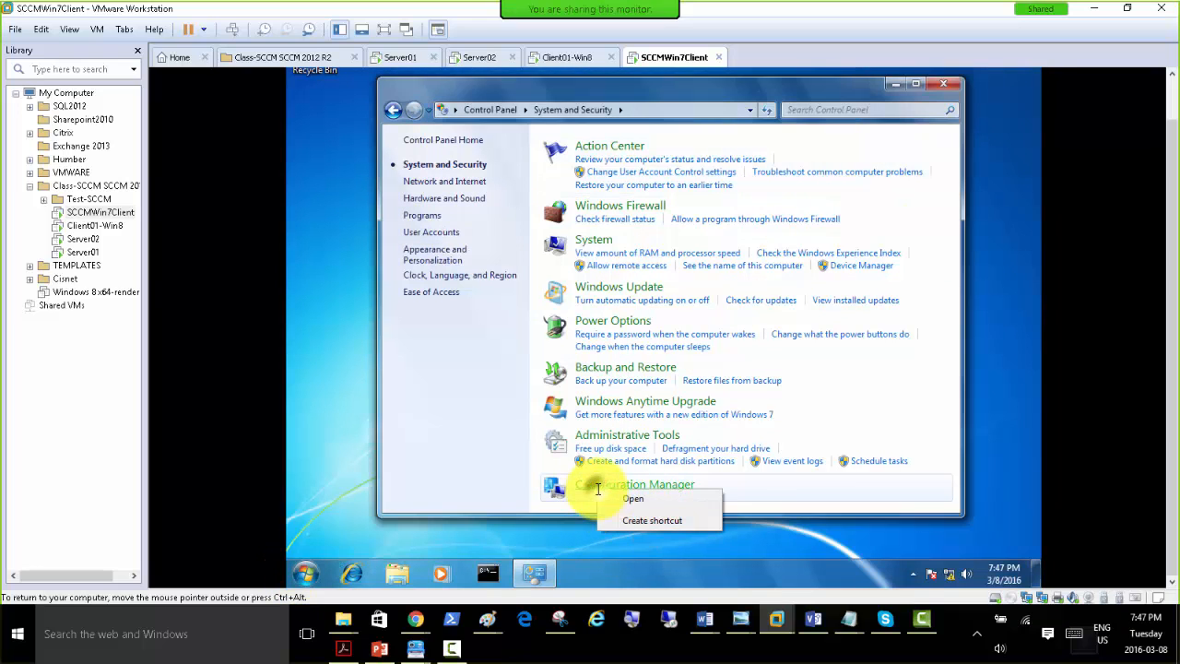
pyautogui.click(650, 522)
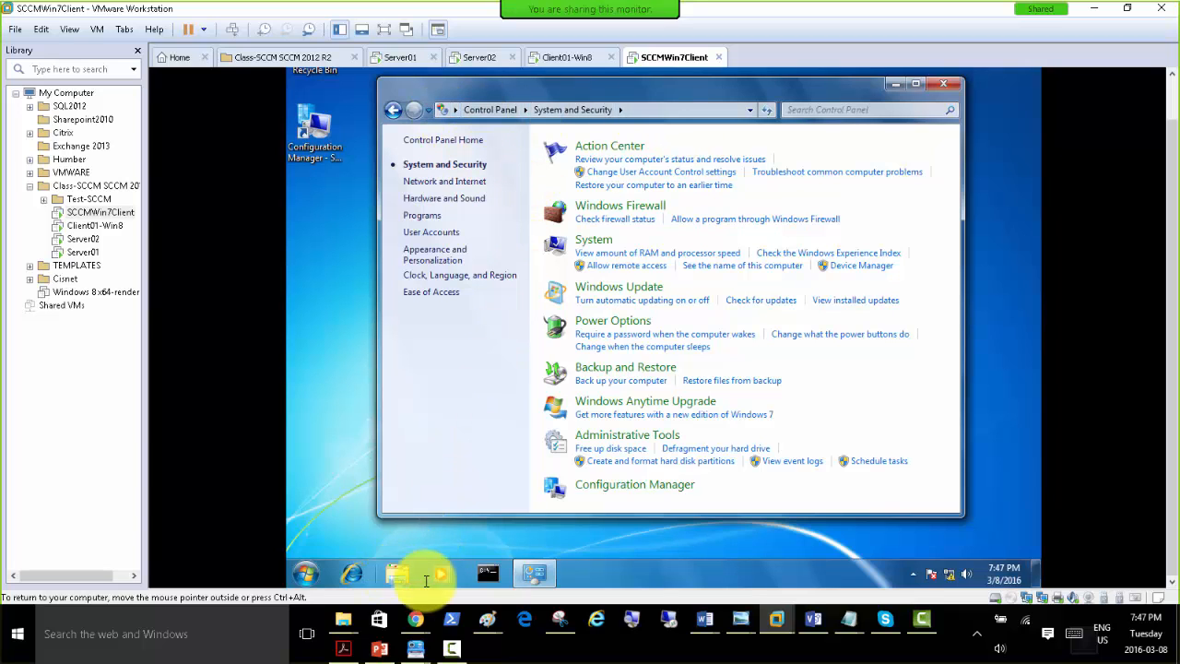
# Search for "software" to open Software Center, and view its Installation Status, Installed Software, Options and Available Software pages.
pyautogui.click(307, 572)
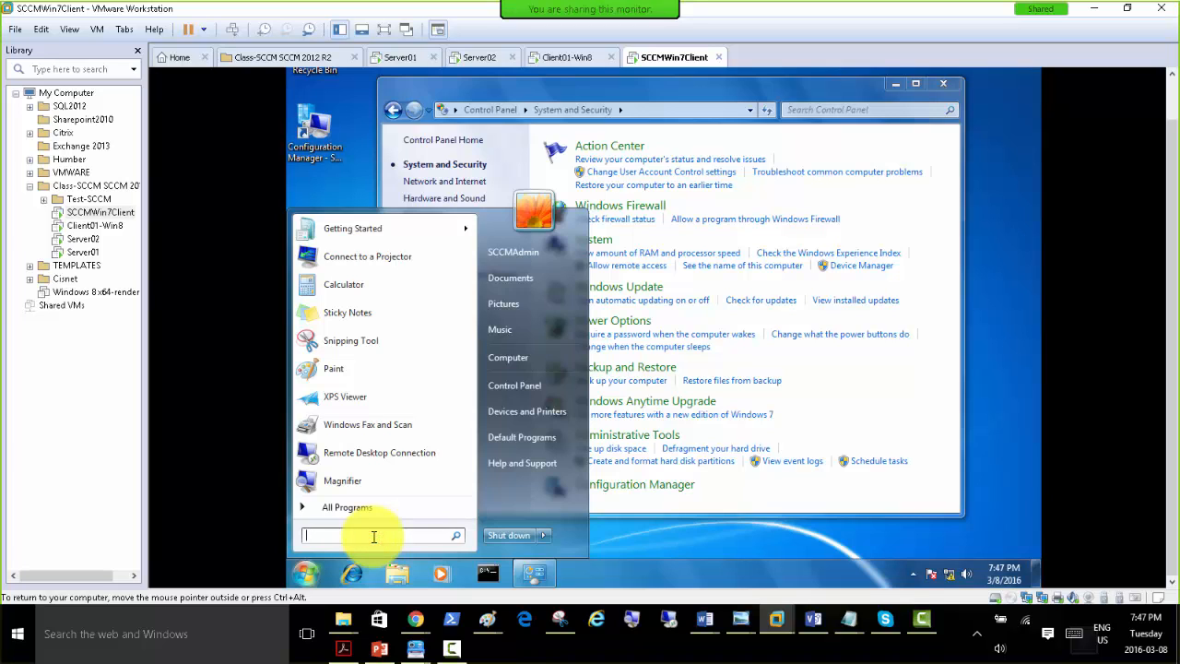
pyautogui.write('software')
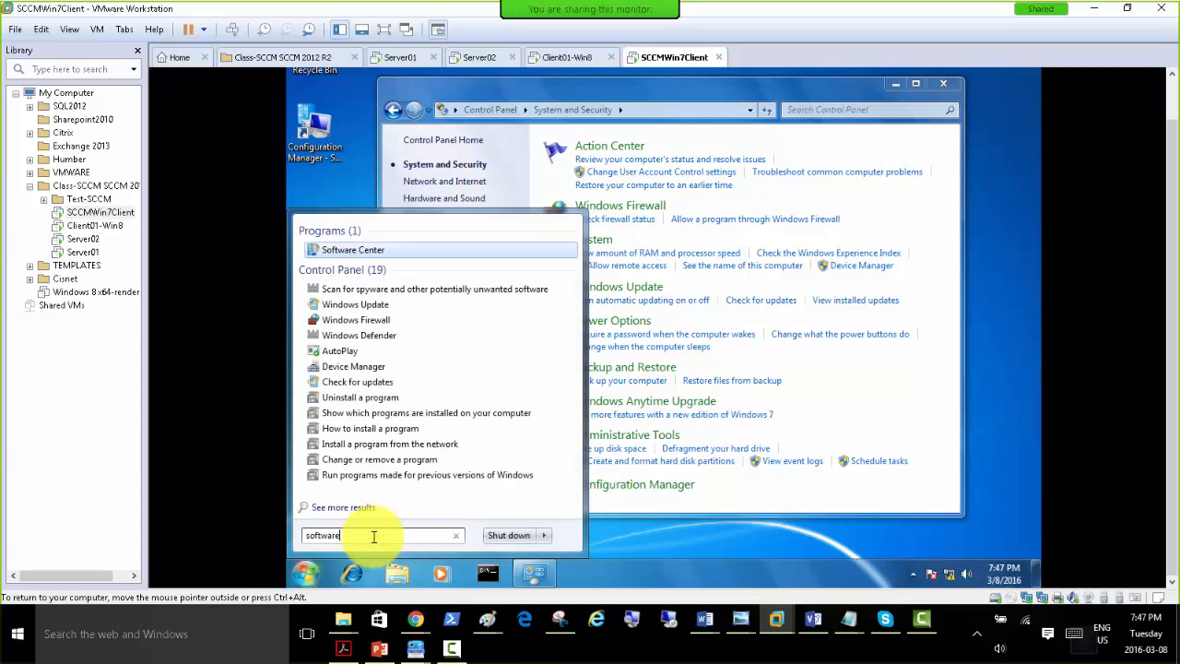
pyautogui.click(343, 249)
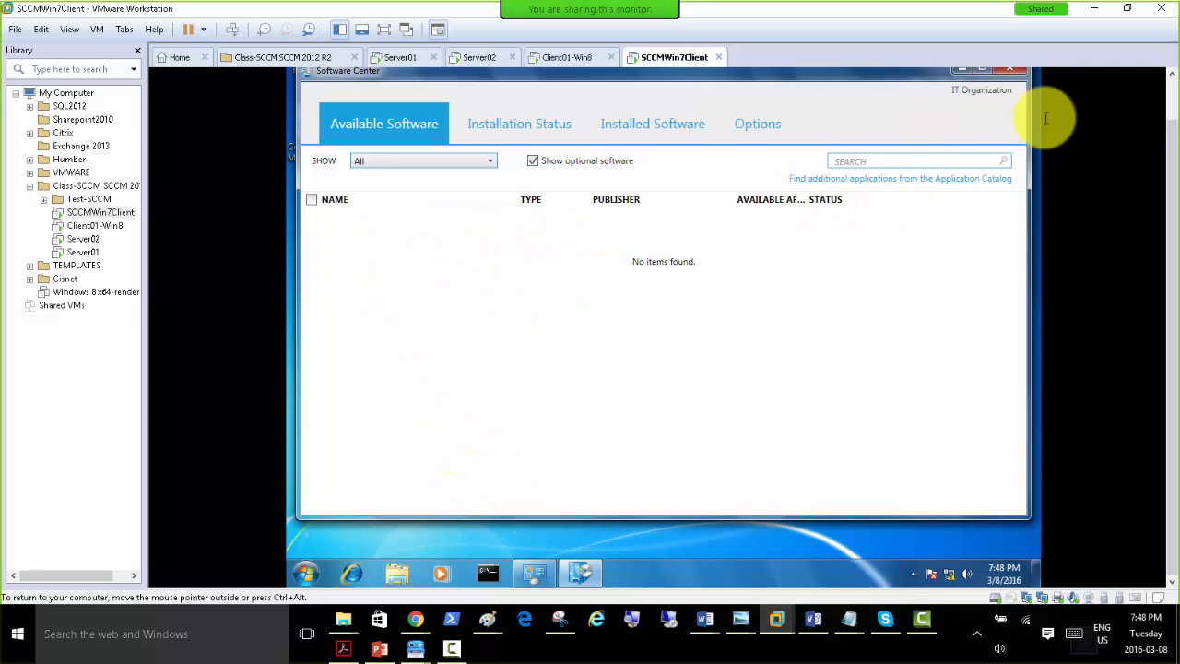
pyautogui.moveTo(1171, 164); pyautogui.dragTo(1175, 130)
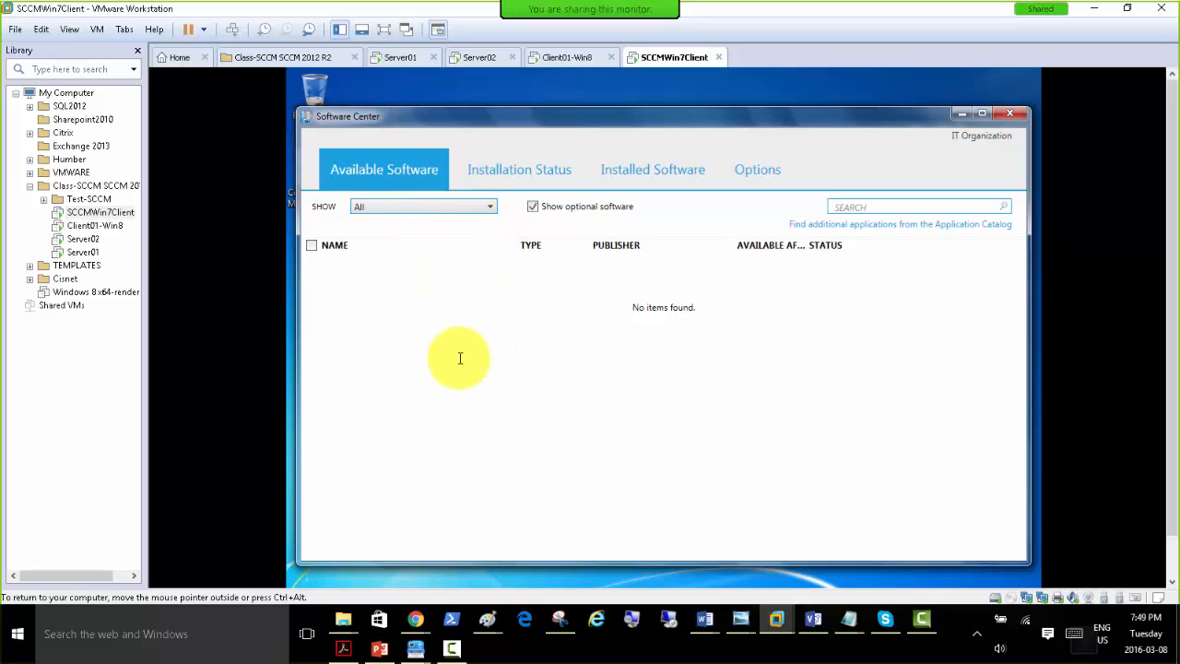
pyautogui.click(514, 168)
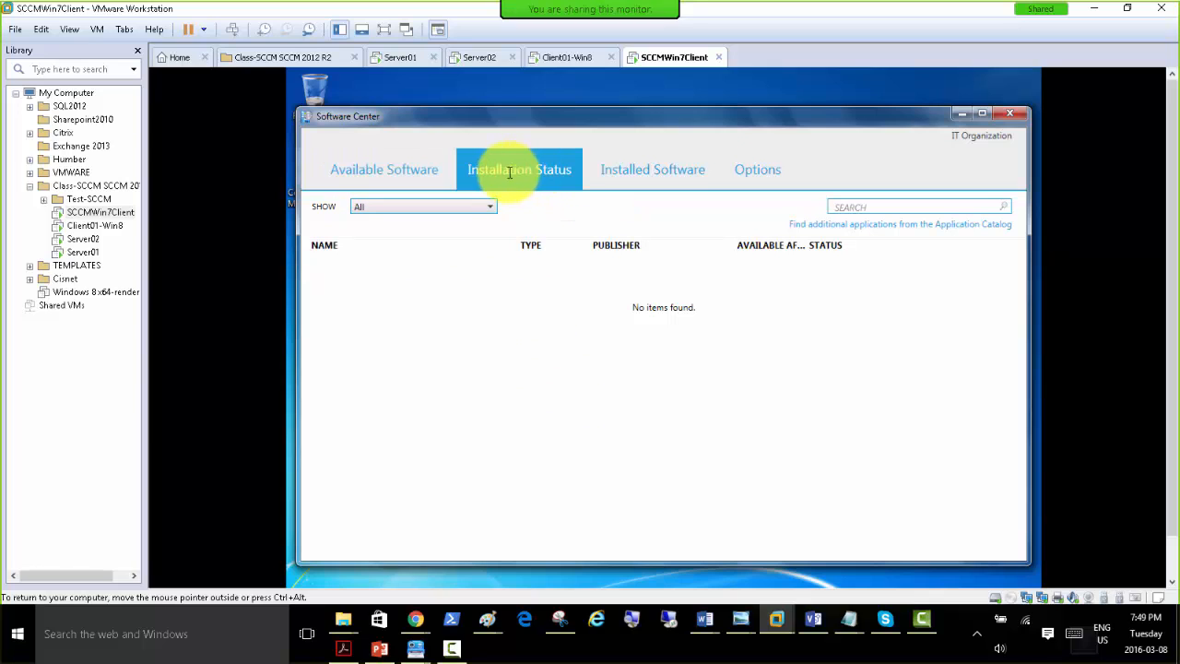
pyautogui.click(648, 174)
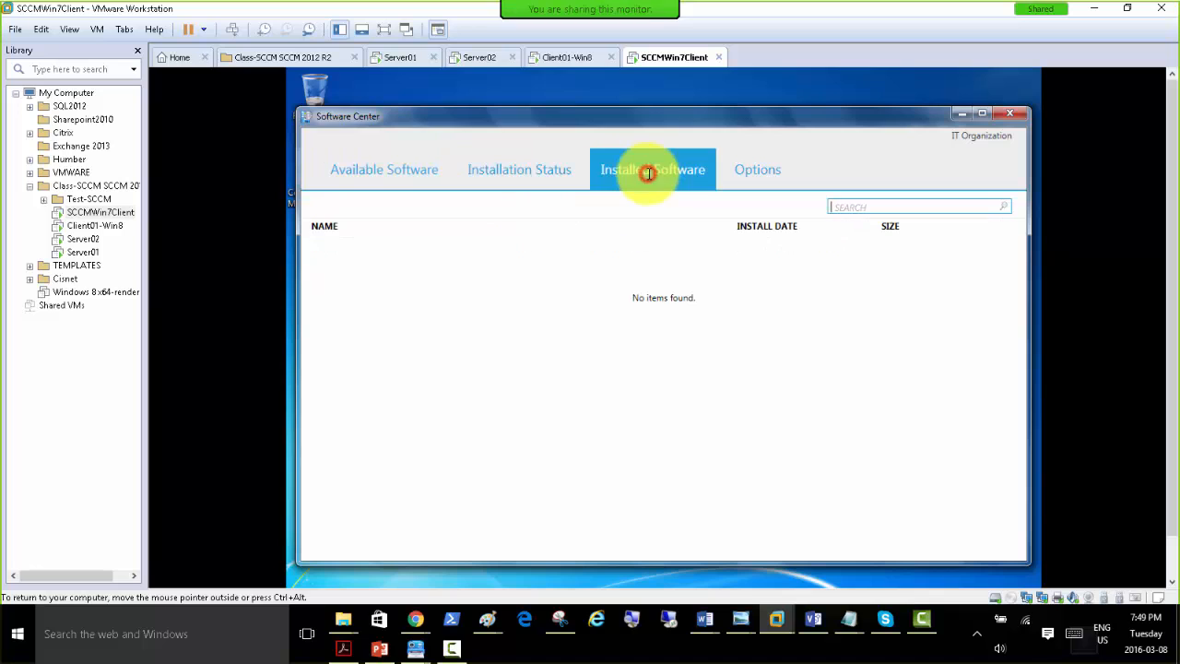
pyautogui.click(754, 169)
pyautogui.click(357, 173)
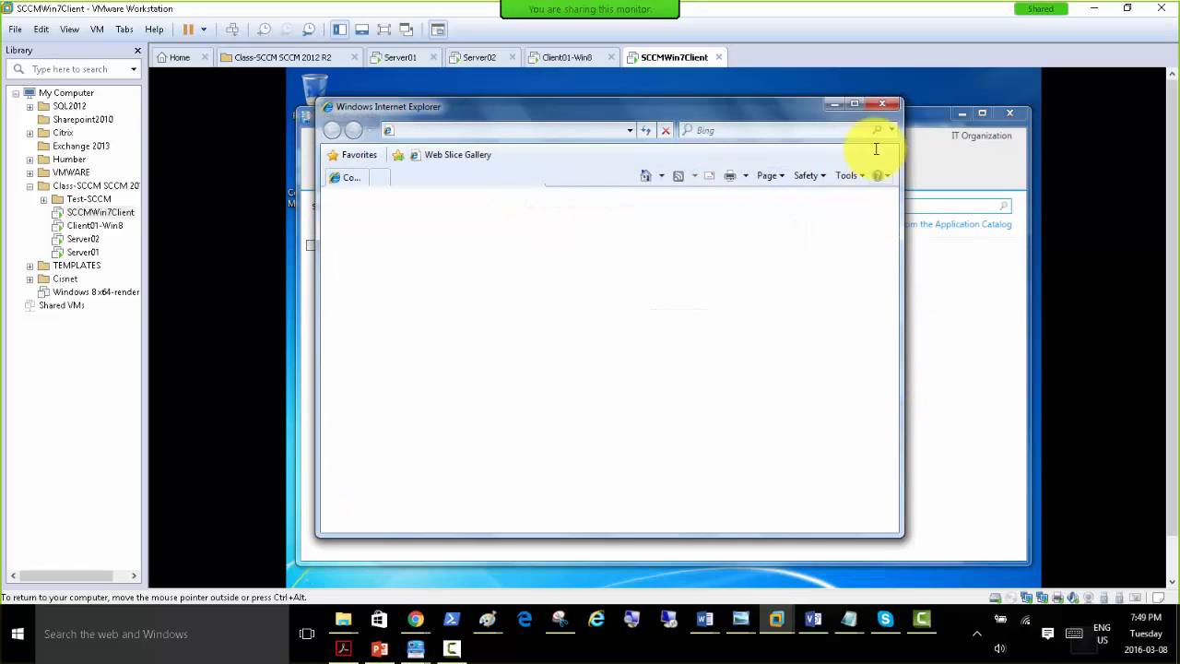
# Open the Application Catalog website from Software Center in a maximized browser window and dismiss the Internet Explorer 8 setup.
pyautogui.click(857, 105)
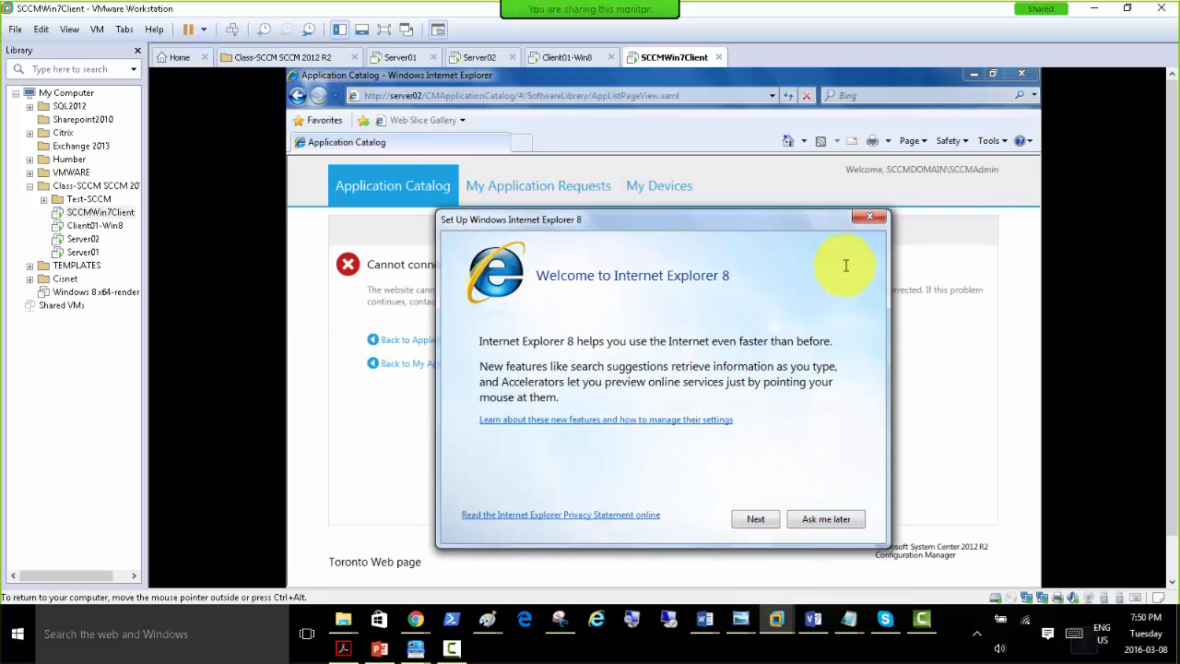
pyautogui.click(859, 219)
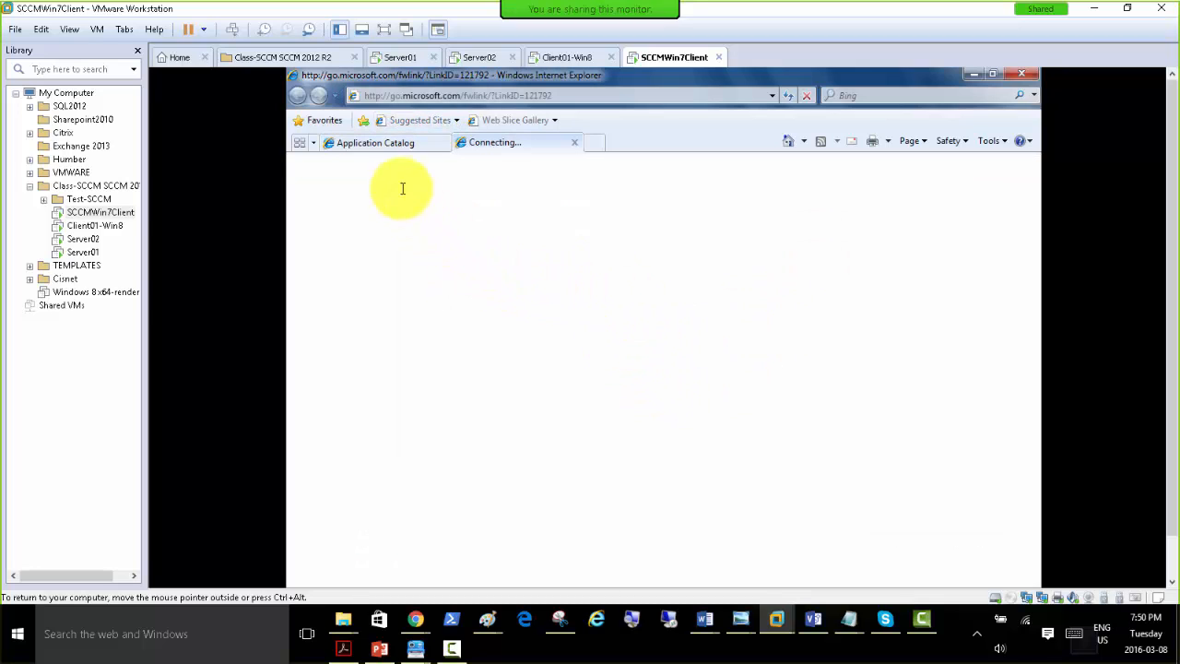
pyautogui.click(371, 143)
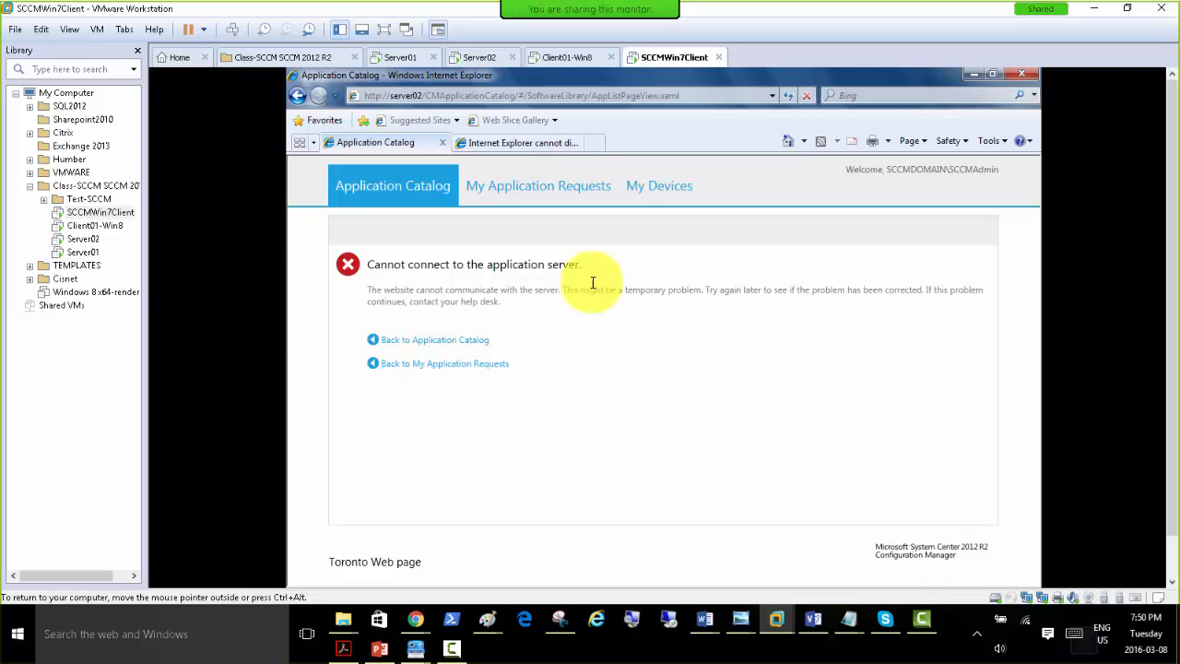
# View the My Application Requests, My Devices and Application Catalog pages, then minimize the browser and close Software Center.
pyautogui.click(515, 189)
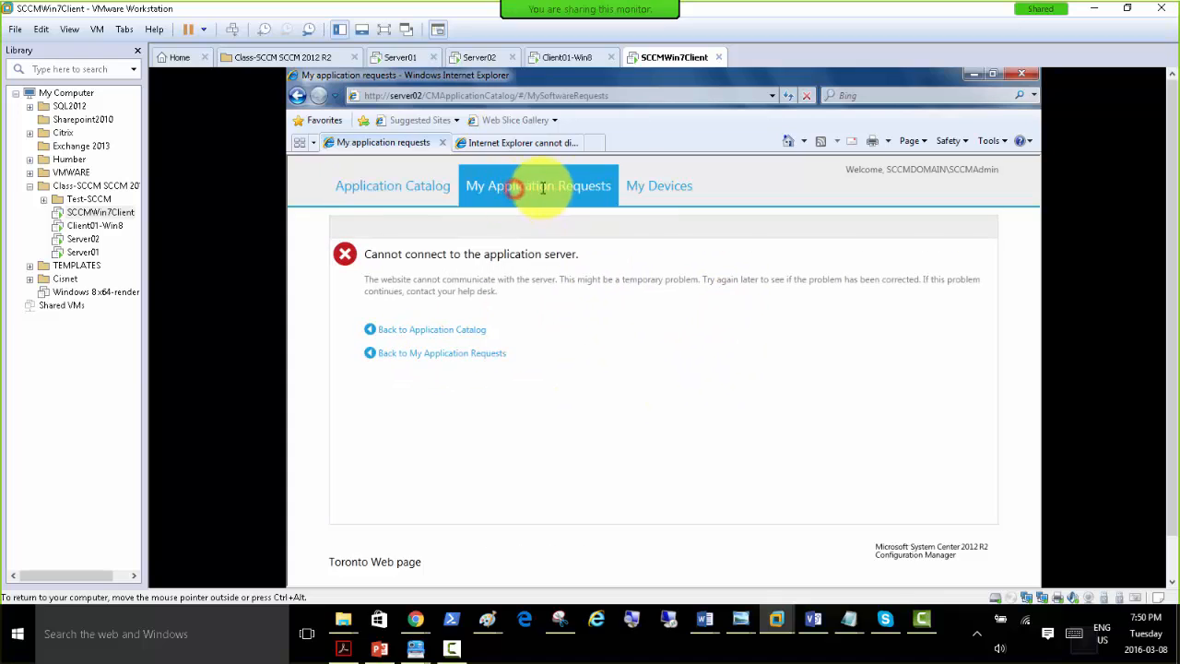
pyautogui.click(366, 197)
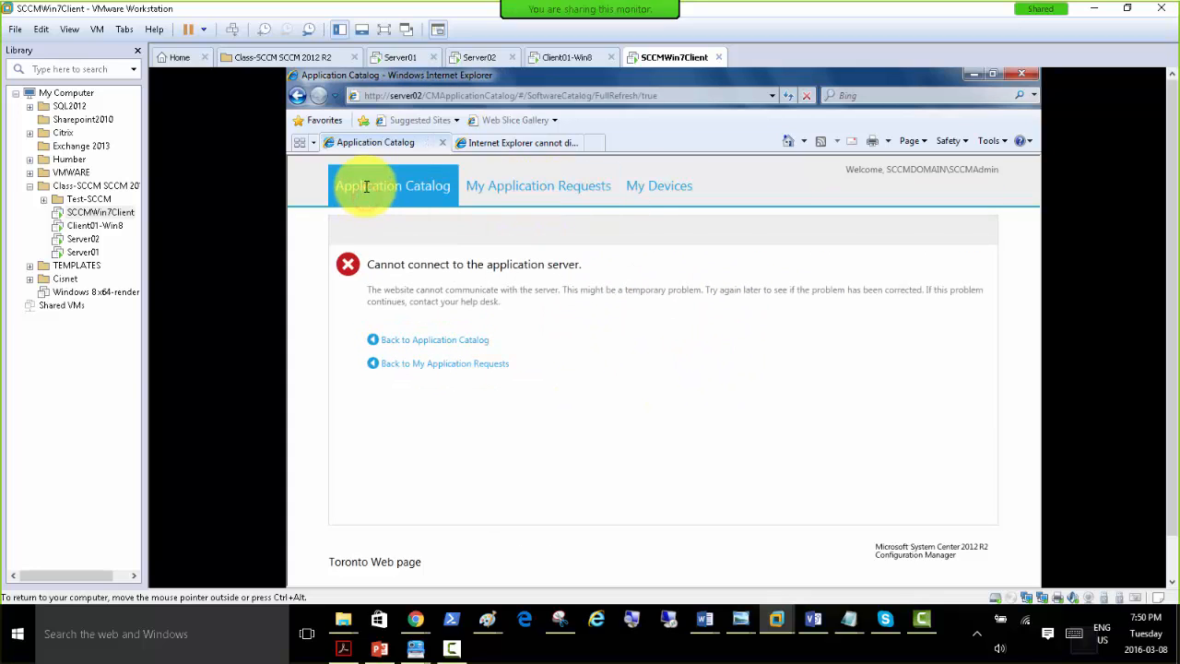
pyautogui.click(650, 183)
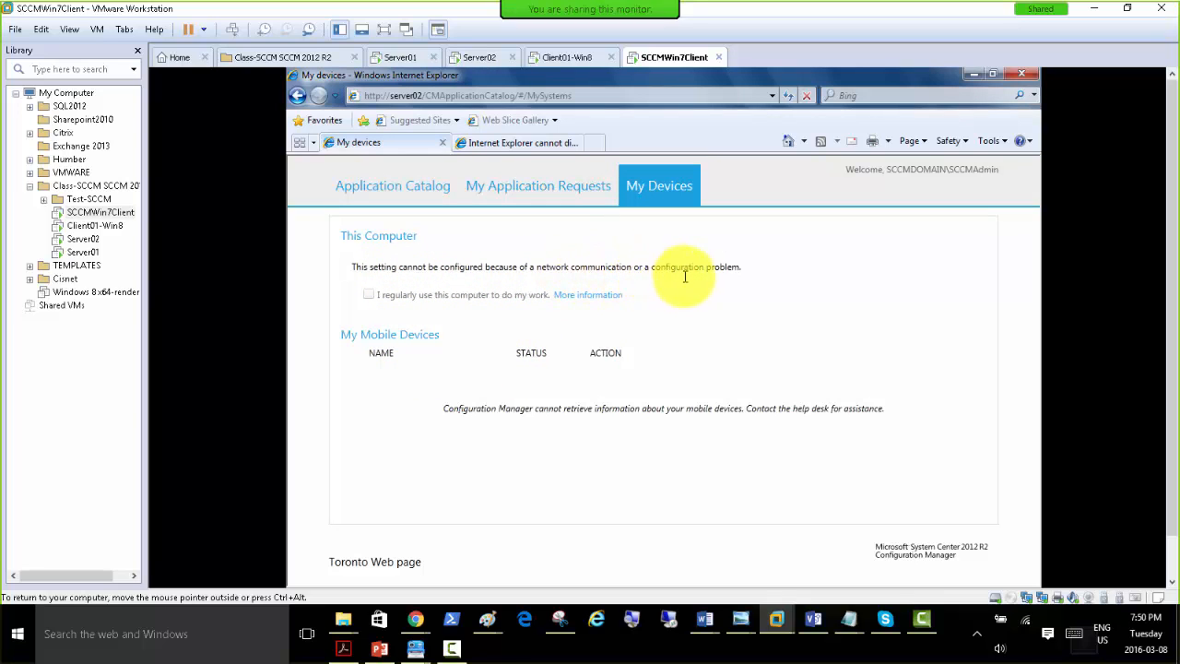
pyautogui.click(381, 185)
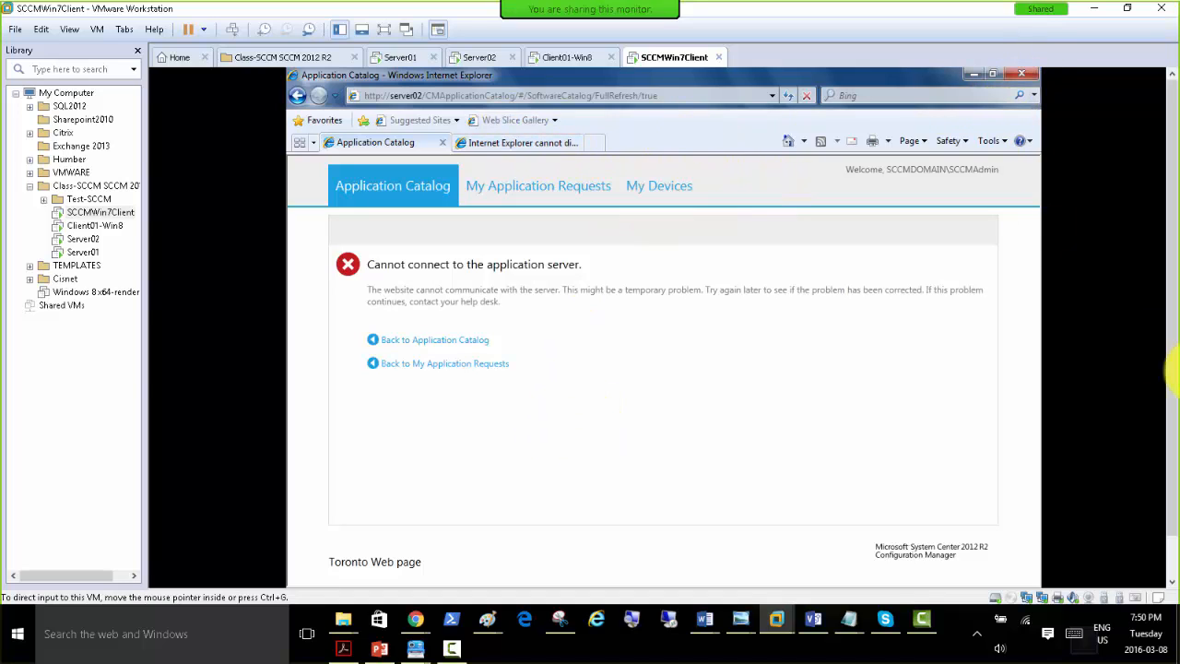
pyautogui.click(974, 77)
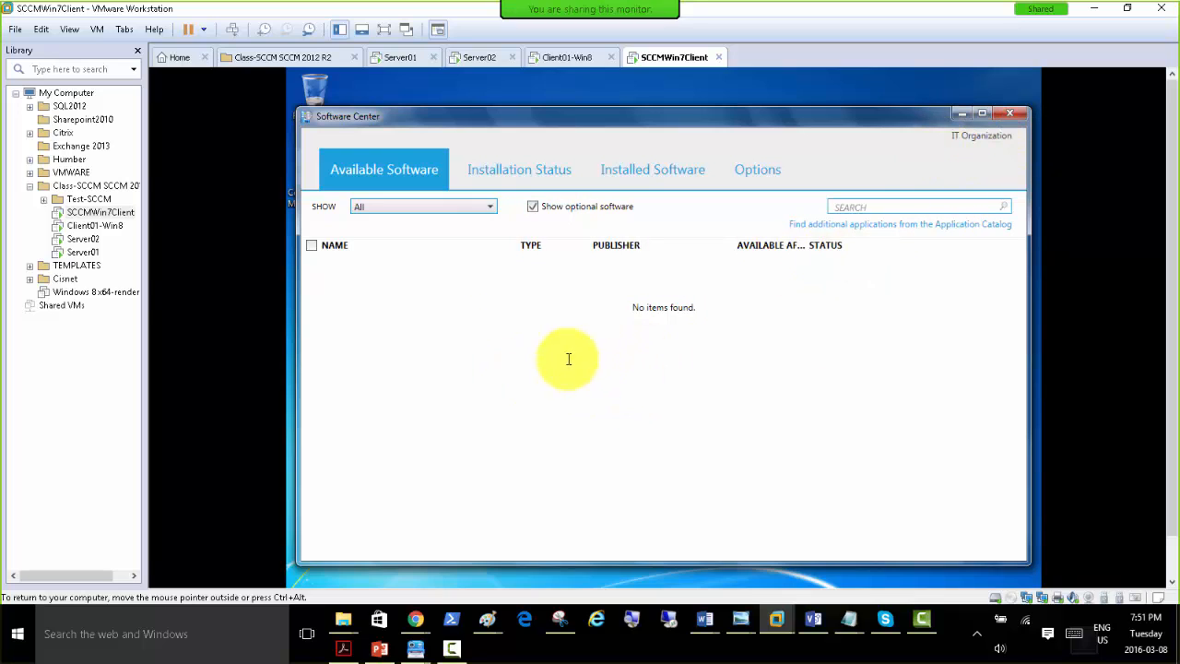
pyautogui.click(1013, 115)
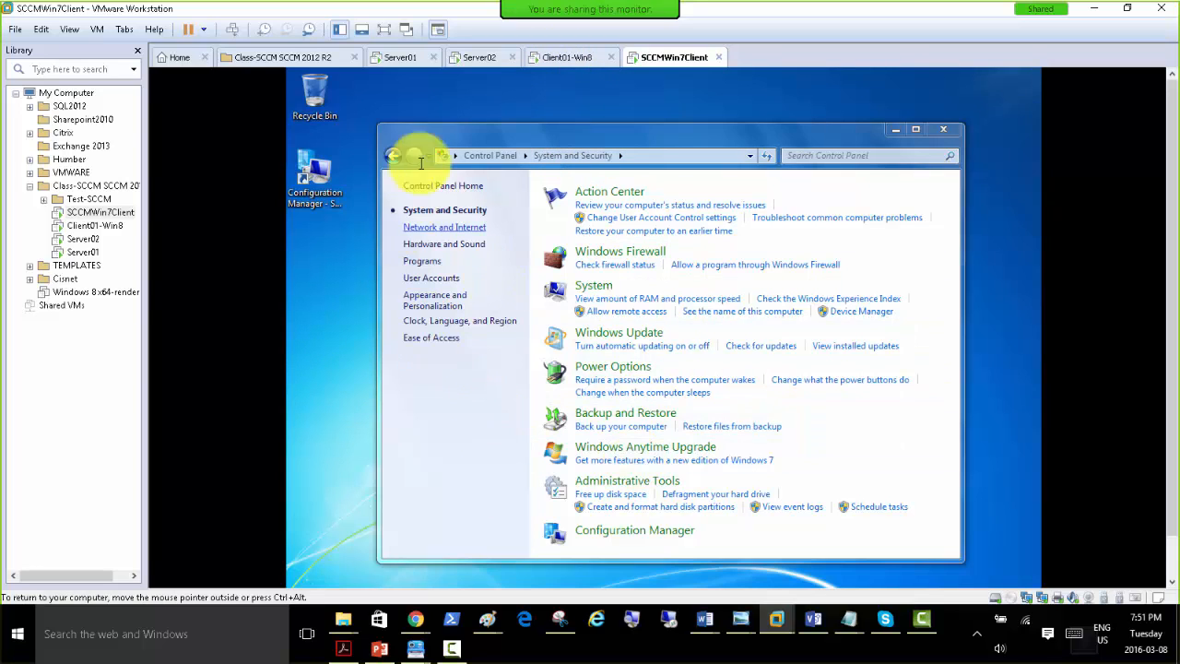
# Return to Server02, switch to the PowerPoint presentation and present slides 14 to 16 on the client installation methods.
pyautogui.click(472, 56)
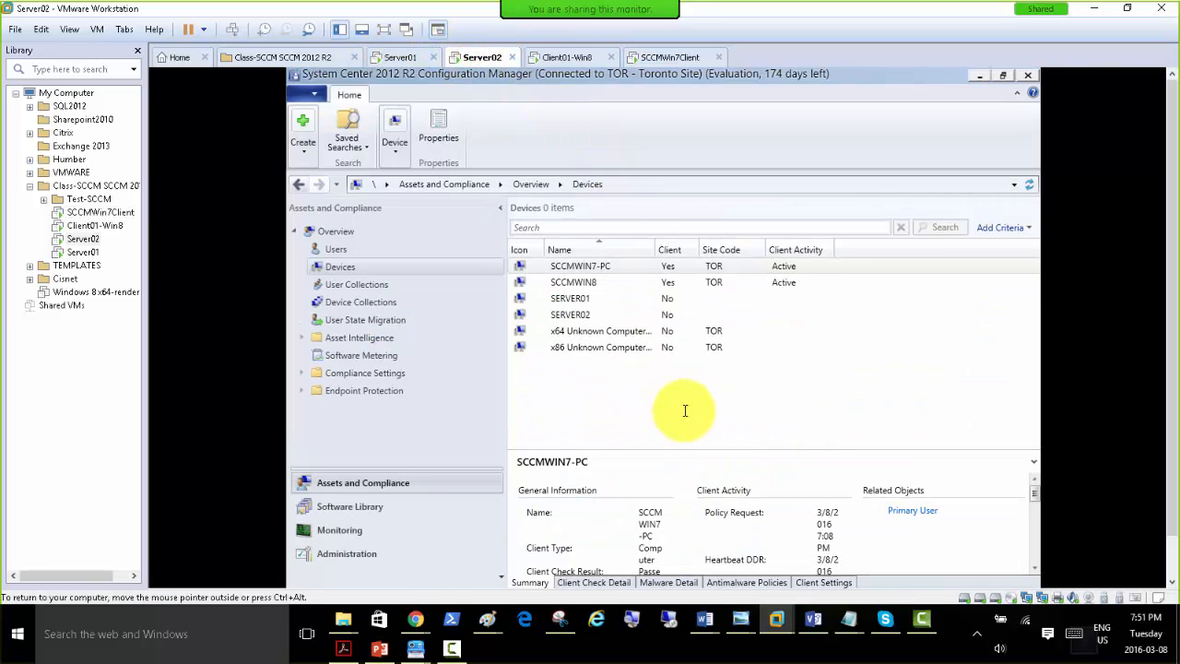
pyautogui.click(376, 649)
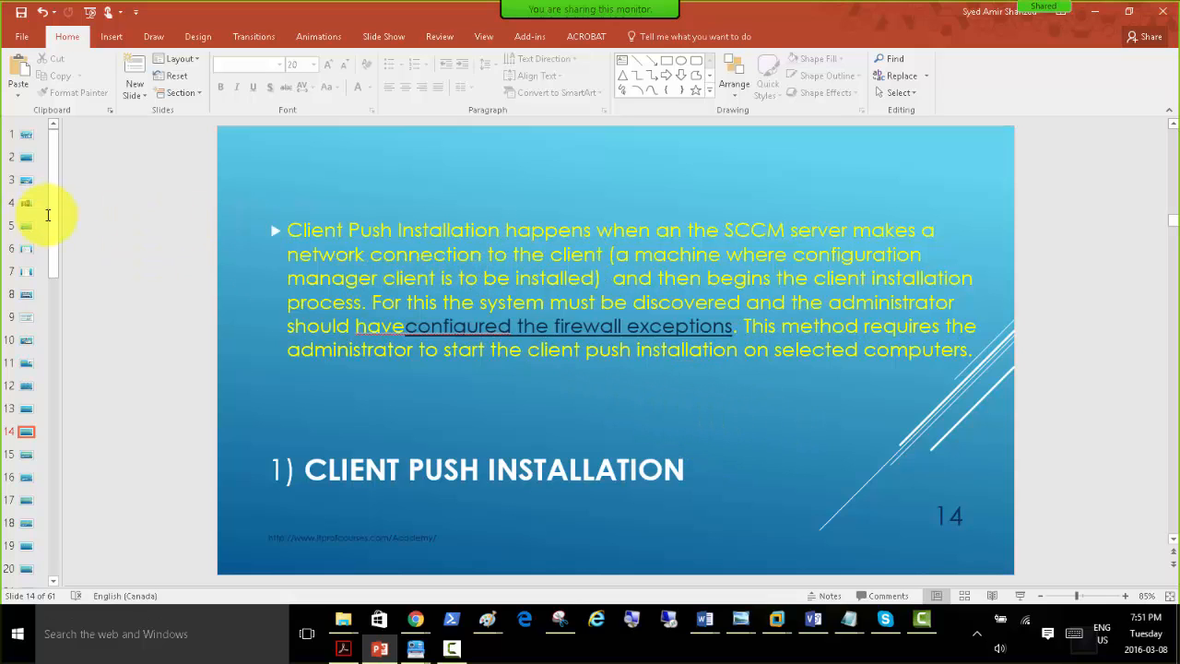
pyautogui.moveTo(55, 209); pyautogui.dragTo(52, 269)
pyautogui.click(1018, 591)
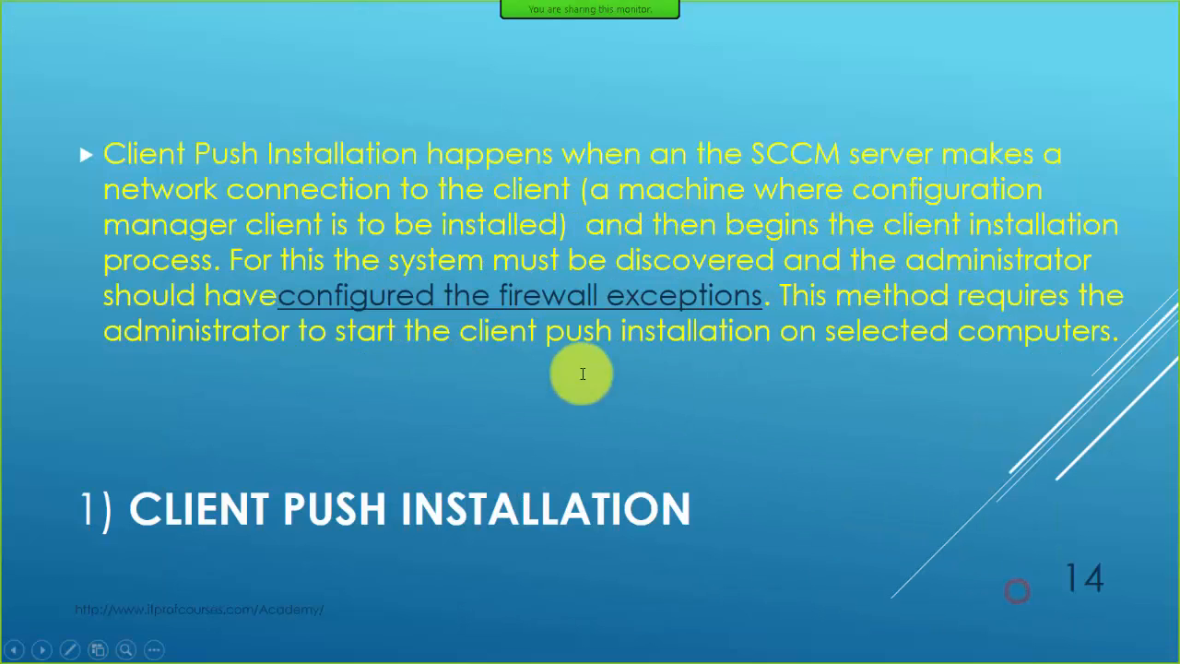
pyautogui.click(392, 396)
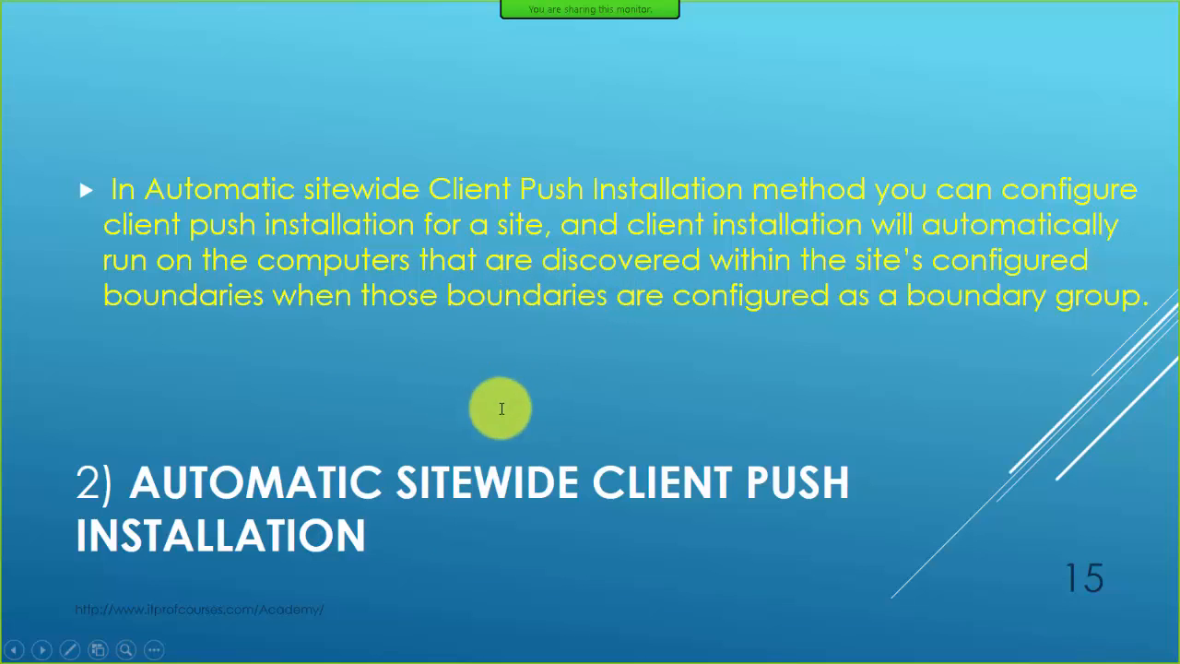
pyautogui.click(429, 239)
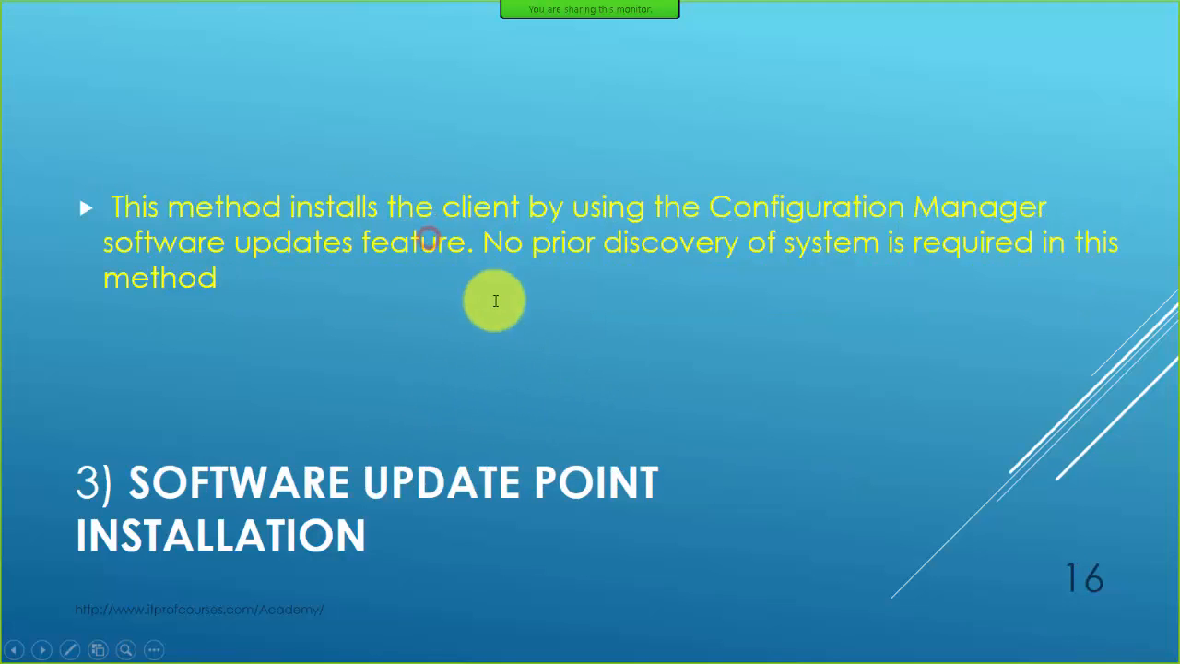
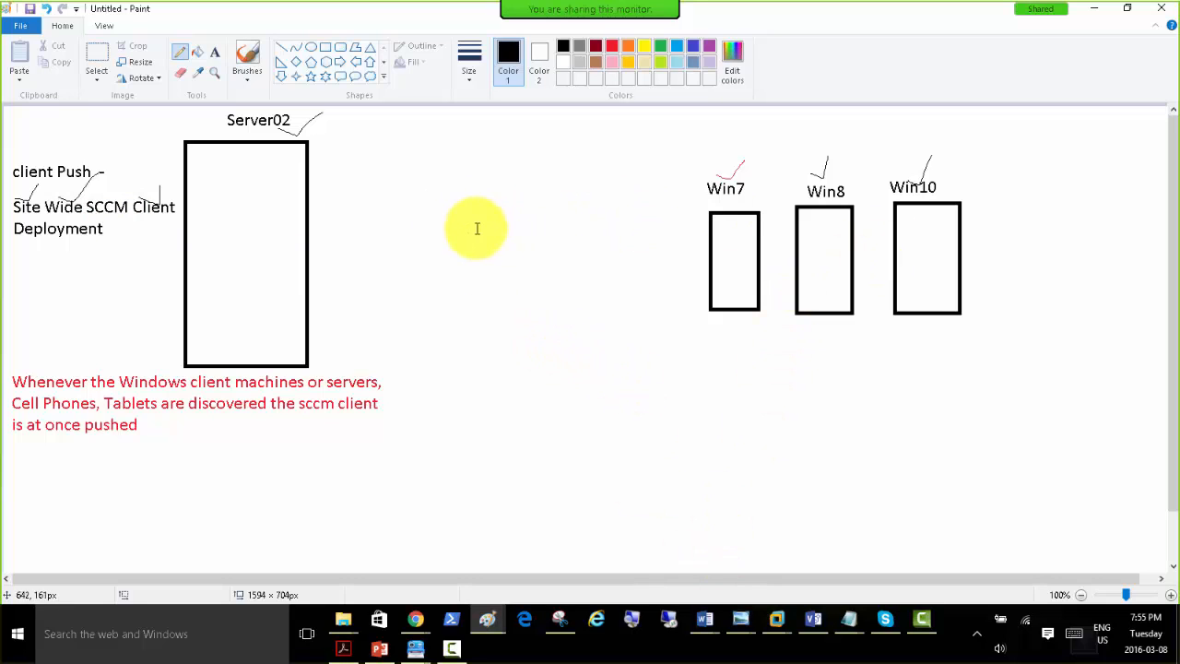
# Add a text note between the Server02 and Win7 boxes reading "- Turn off automatic site-wide-client push".
pyautogui.click(214, 52)
pyautogui.click(430, 183)
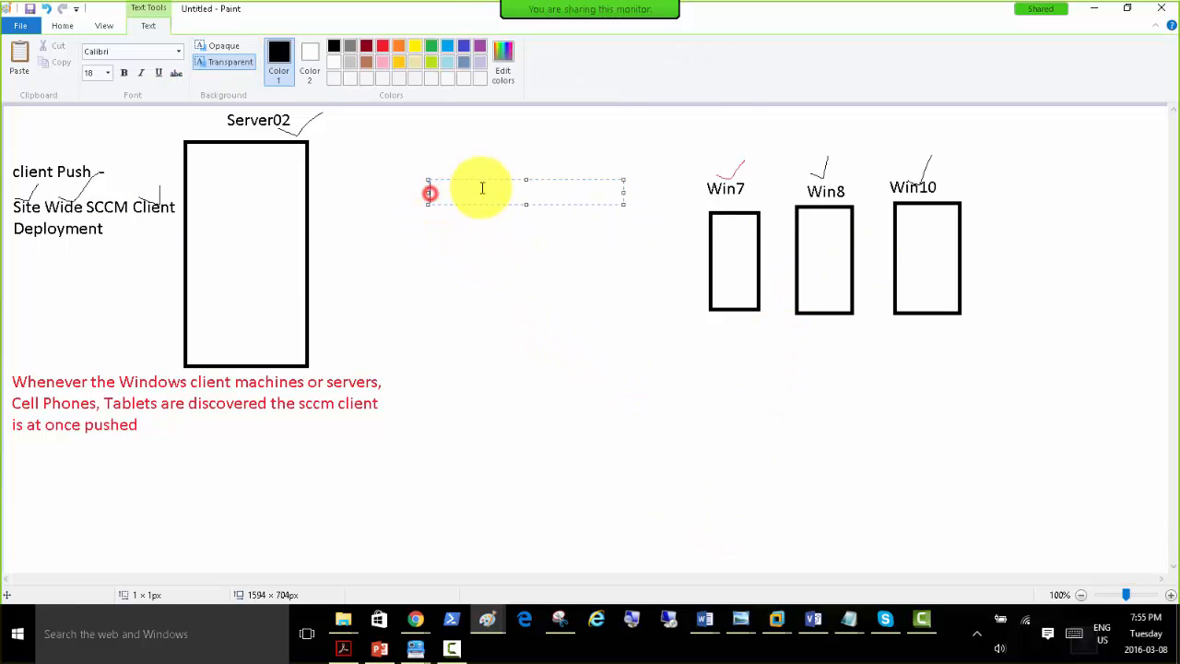
pyautogui.write('-')
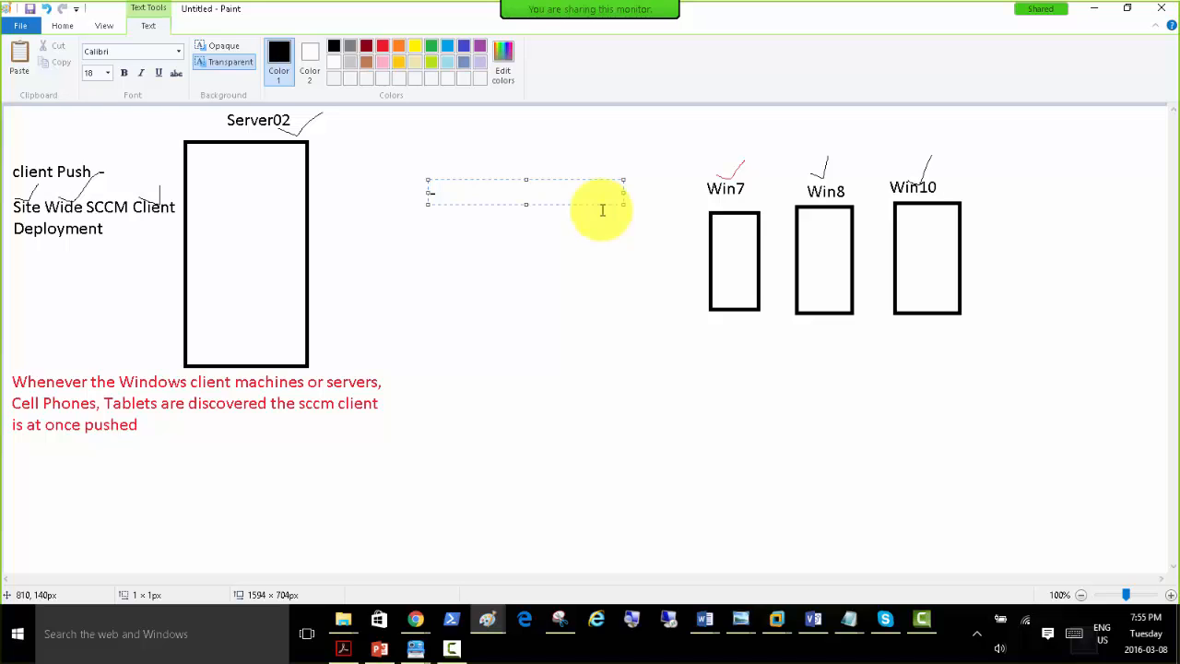
pyautogui.write(' unins')
pyautogui.press('BackSpace')
pyautogui.press('BackSpace')
pyautogui.press('BackSpace')
pyautogui.press('BackSpace')
pyautogui.press('BackSpace')
pyautogui.press('BackSpace')
pyautogui.write('Turn off automatic ')
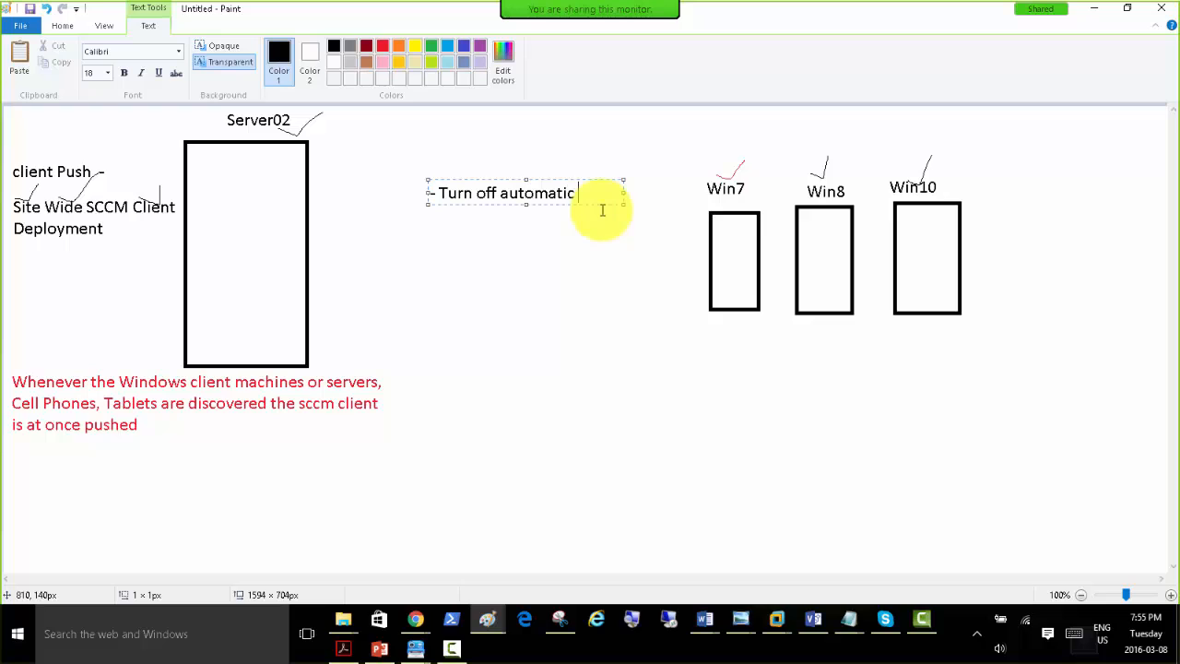
pyautogui.write('cl')
pyautogui.press('BackSpace')
pyautogui.press('BackSpace')
pyautogui.write('site-wide-client push')
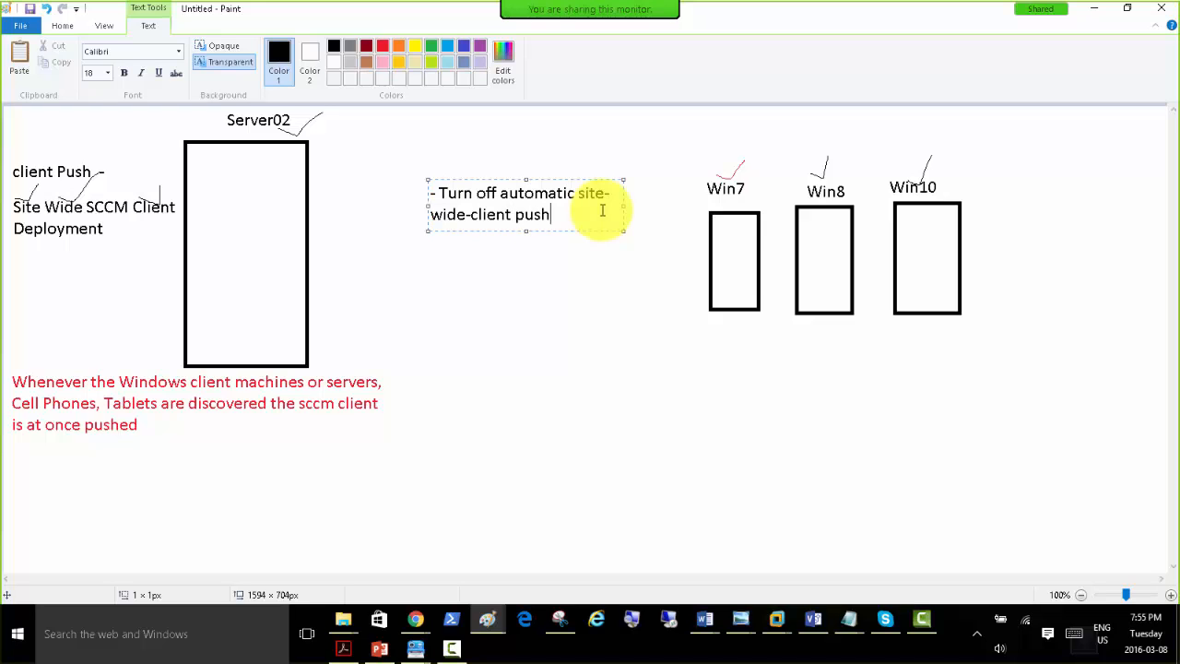
# Add a second line to the note reading "- Uninstall the sccm client".
pyautogui.press('Return')
pyautogui.write('-')
pyautogui.write(' Create')
pyautogui.press('BackSpace')
pyautogui.press('BackSpace')
pyautogui.press('BackSpace')
pyautogui.press('BackSpace')
pyautogui.press('BackSpace')
pyautogui.press('BackSpace')
pyautogui.write('Uninst')
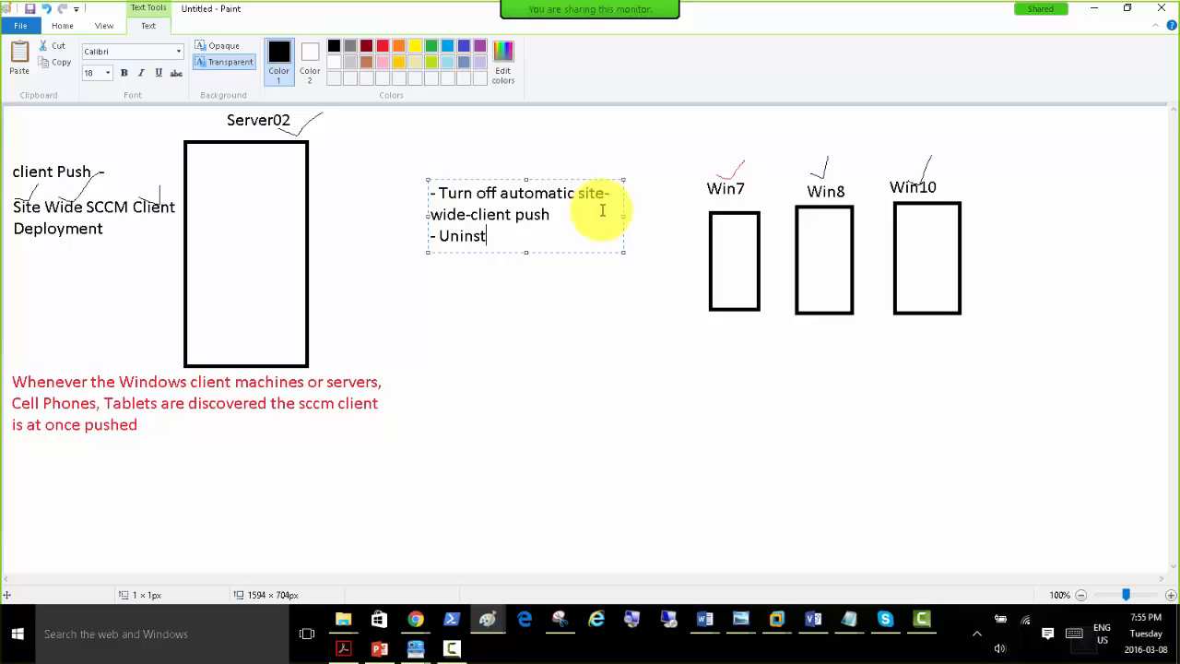
pyautogui.write('all the sccm client')
pyautogui.press('Return')
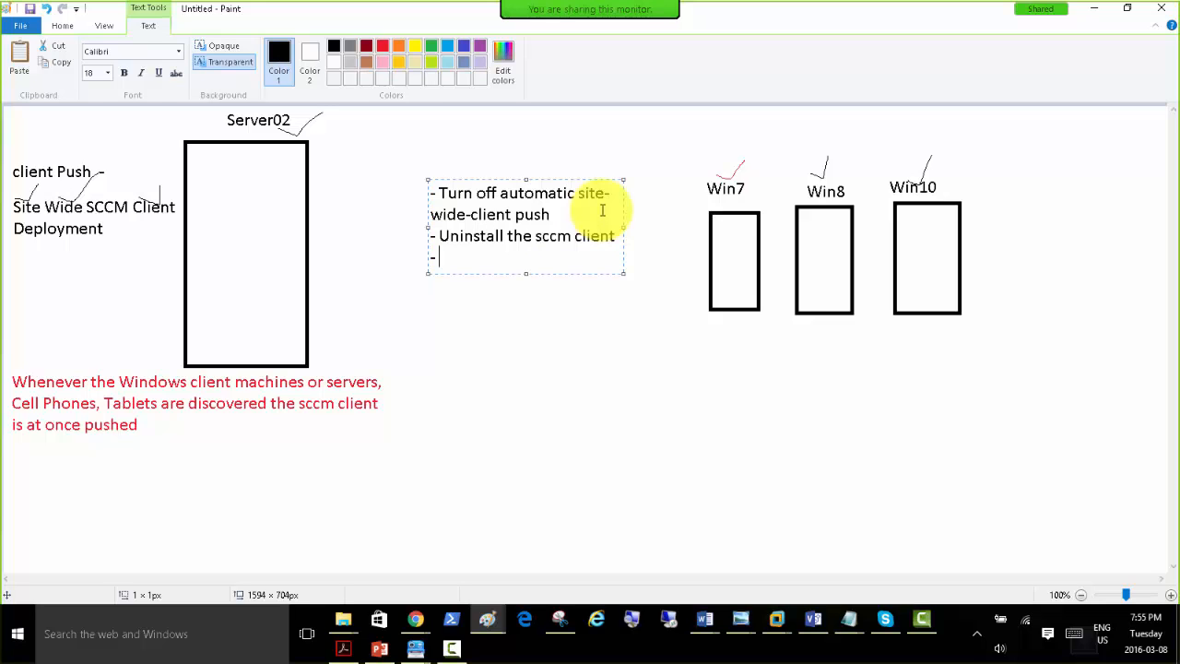
# Add the note lines "- install manually" and "- installing client via Group policy".
pyautogui.write('- install manuall')
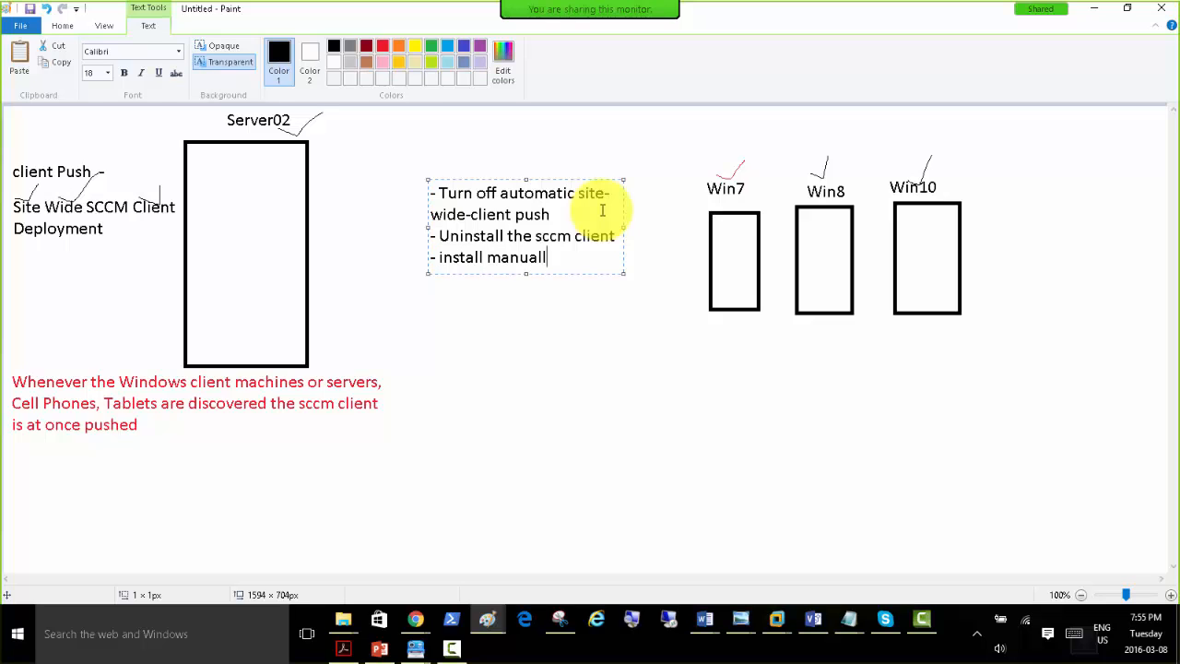
pyautogui.write('y')
pyautogui.press('Return')
pyautogui.write('- installing ')
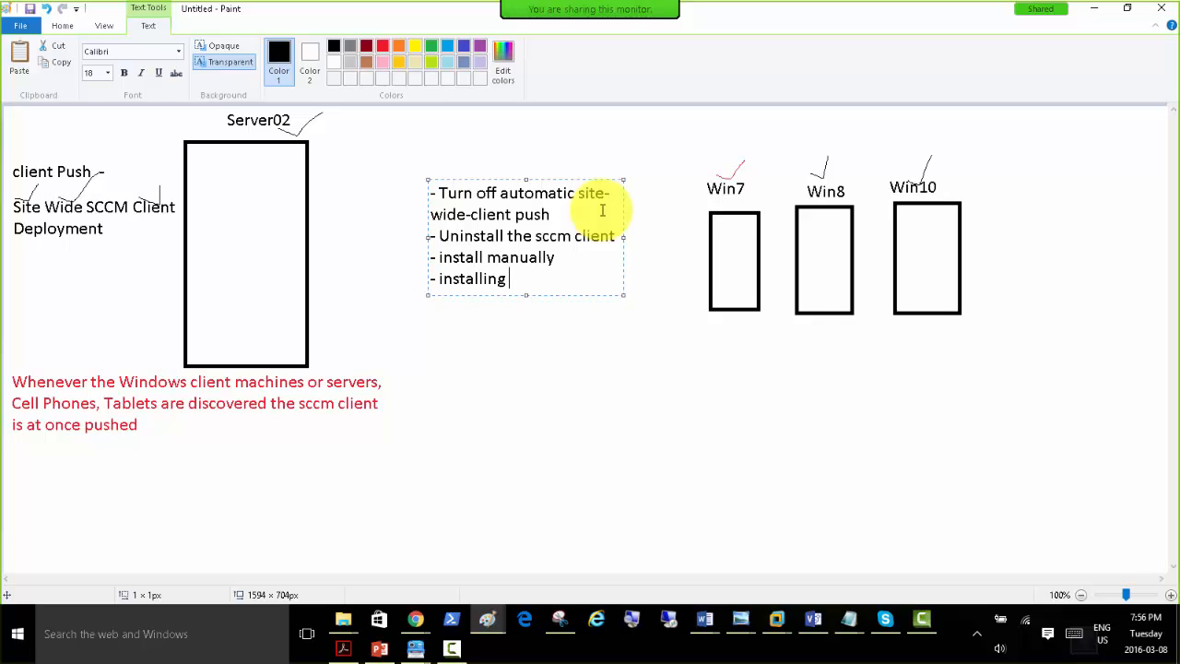
pyautogui.write('client via Group p')
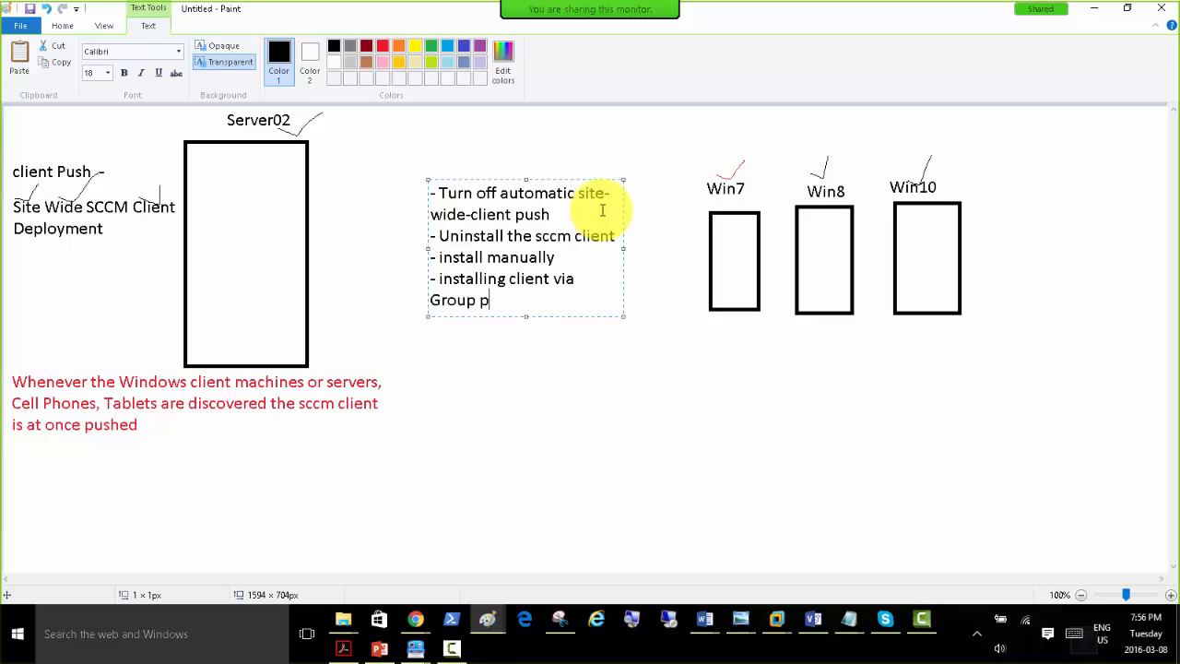
pyautogui.write('olicy')
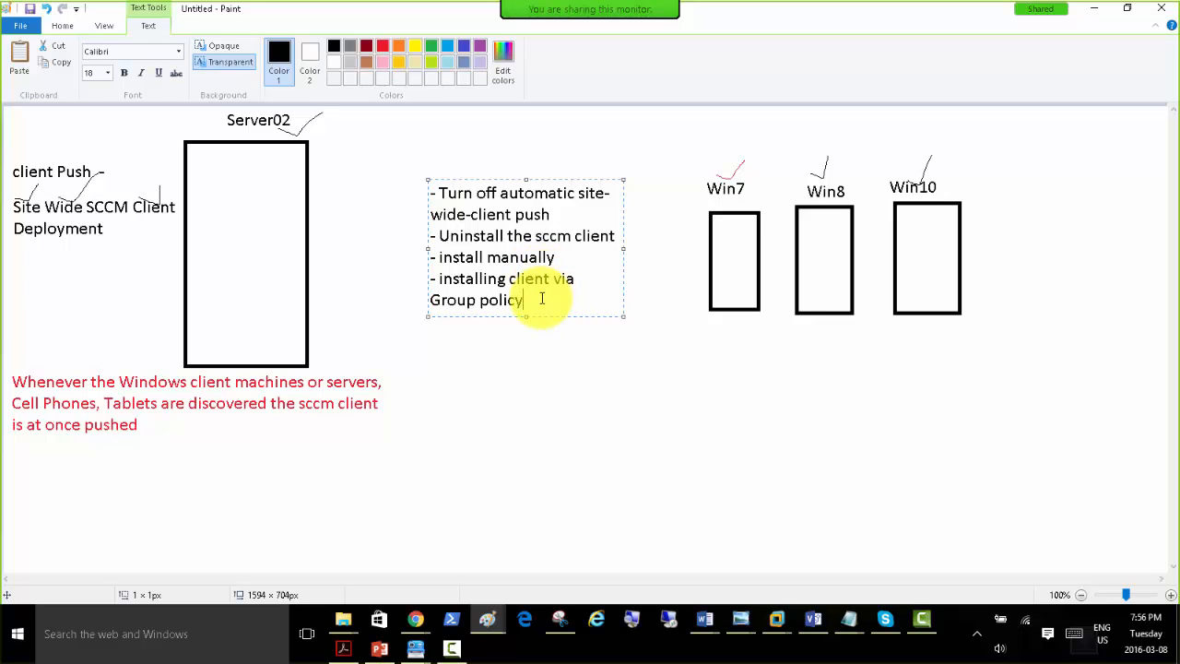
# Add a last line "-other ways ?" to the note and enlarge its text box upward and toward the Win7 box.
pyautogui.press('Return')
pyautogui.write('-')
pyautogui.write('other ways')
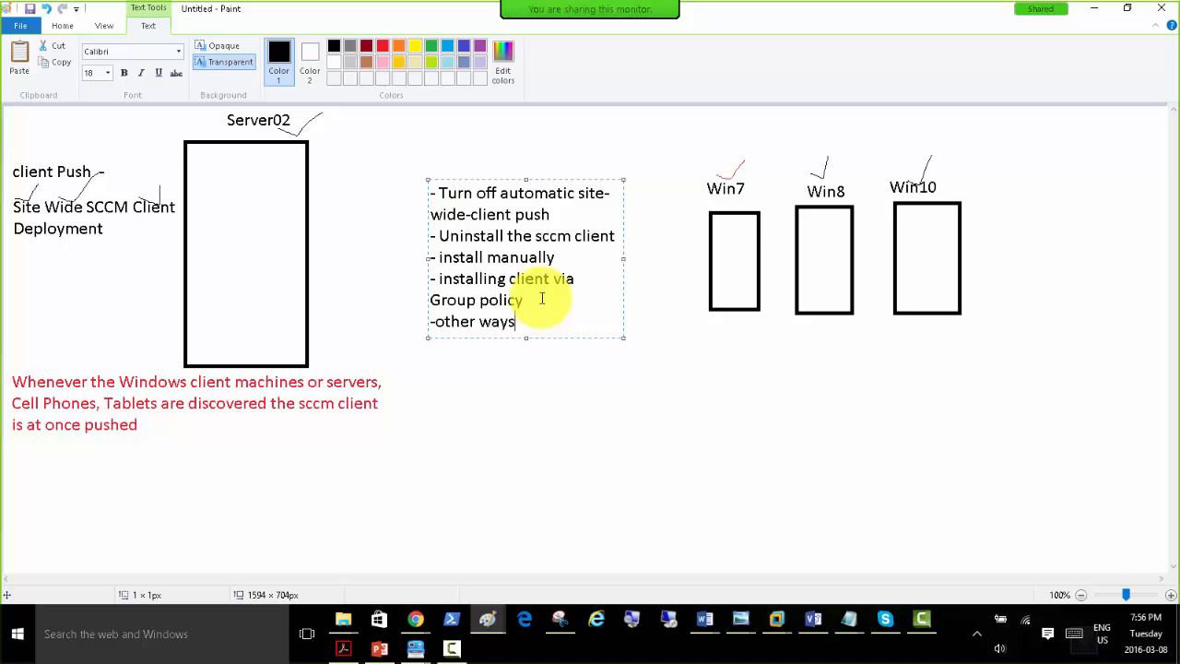
pyautogui.write(' ?')
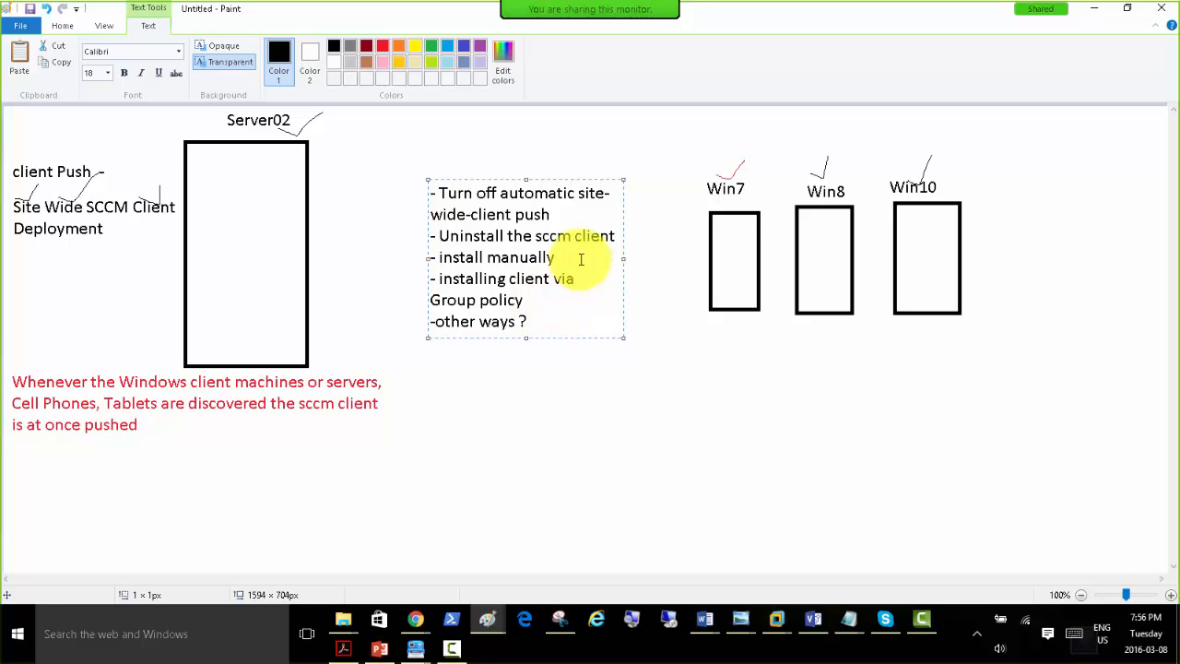
pyautogui.moveTo(527, 179)
pyautogui.mouseDown()
pyautogui.moveTo(542, 161)
pyautogui.moveTo(535, 141)
pyautogui.mouseUp()
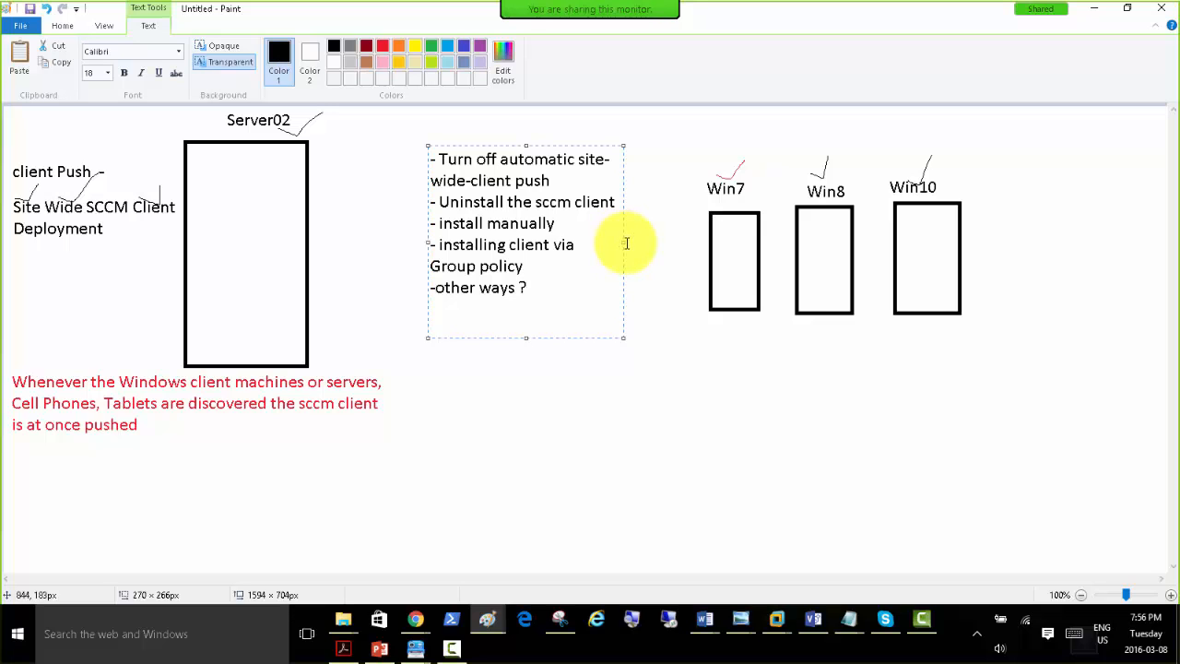
pyautogui.moveTo(625, 241); pyautogui.dragTo(675, 243)
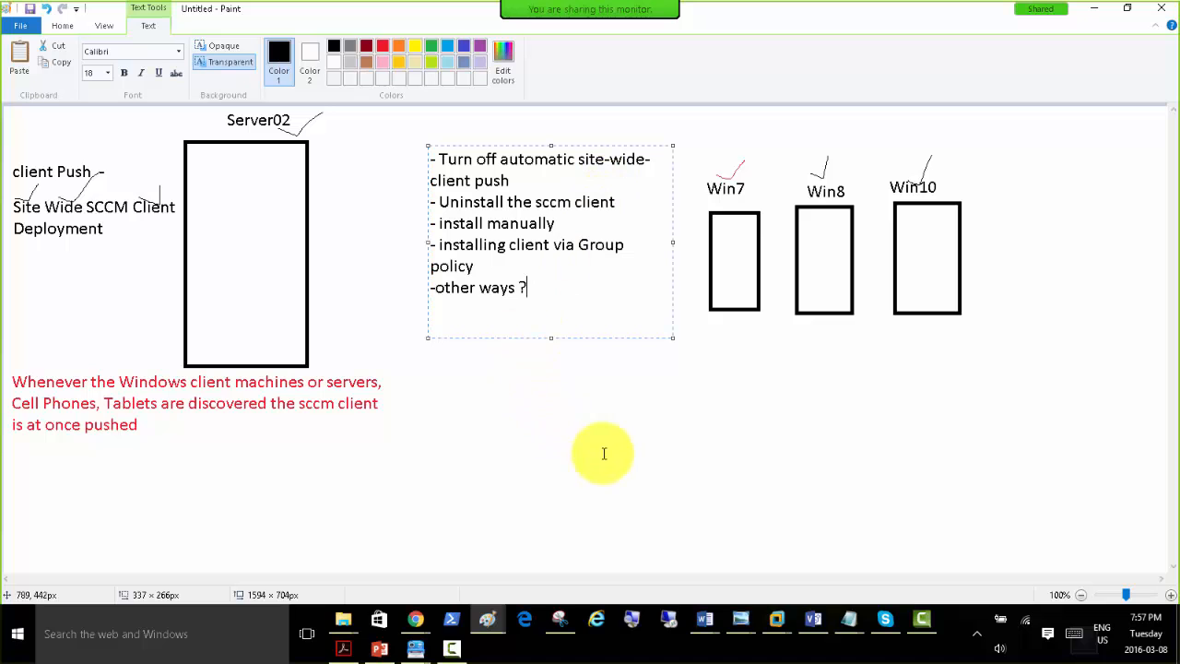
# Switch to Server02 in VMware Workstation, close the Class-SCCM SCCM 2012 R2 tab and show the Sites node under Administration's Site Configuration.
pyautogui.click(779, 622)
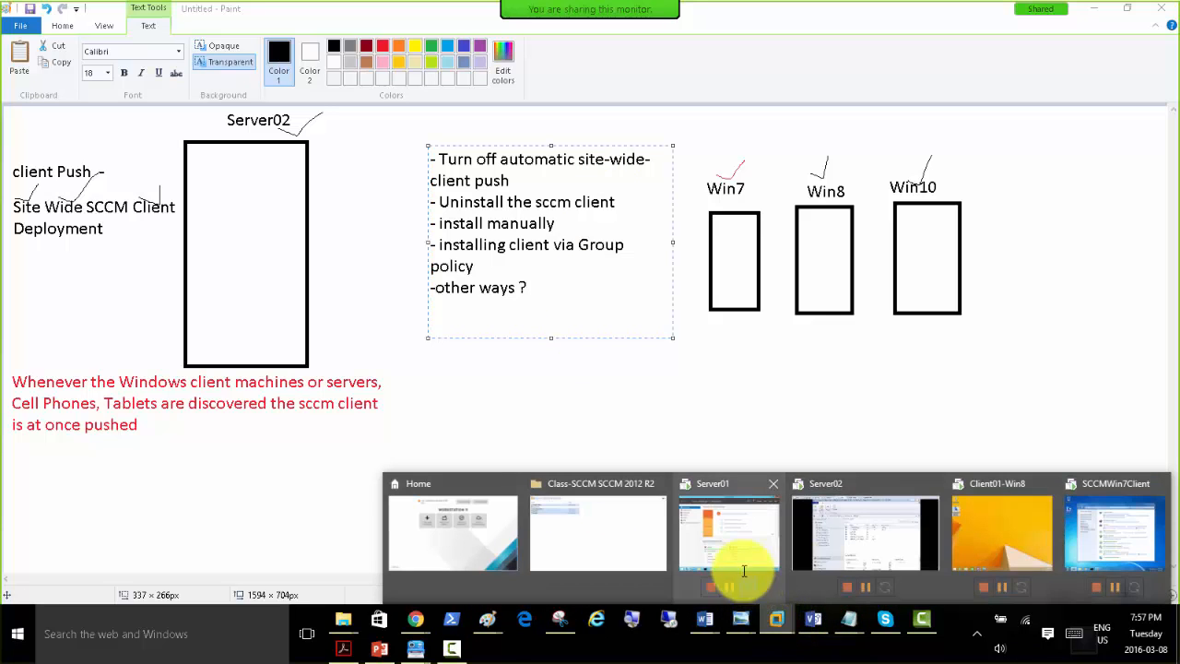
pyautogui.click(844, 542)
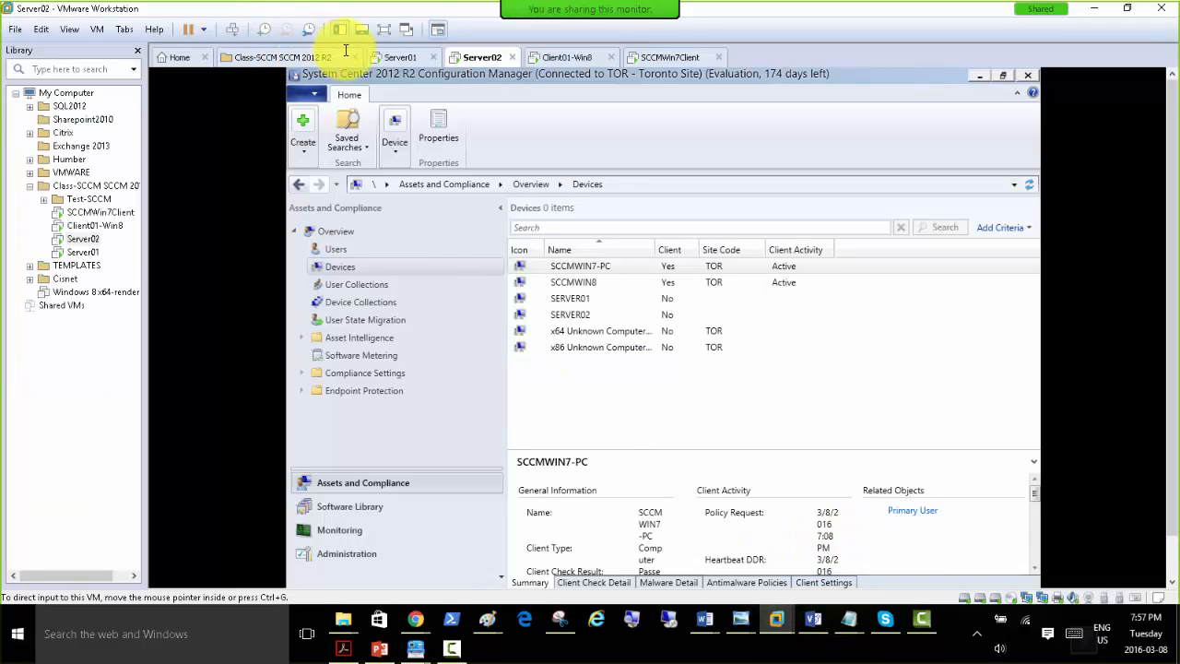
pyautogui.click(340, 57)
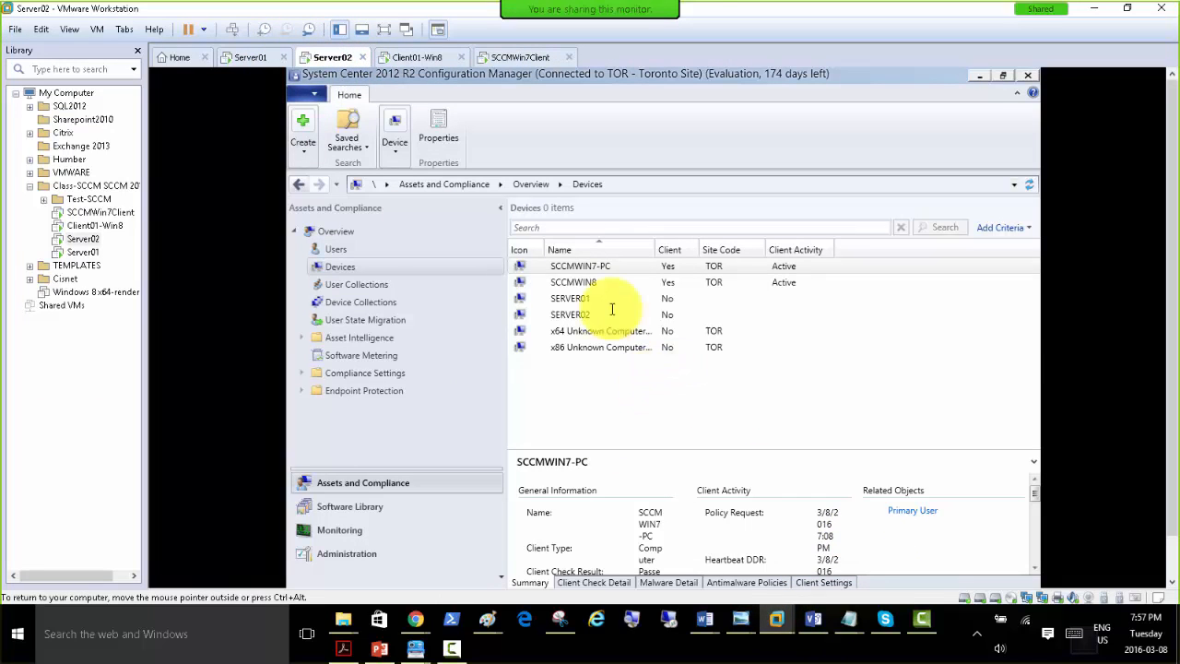
pyautogui.click(365, 555)
pyautogui.click(364, 302)
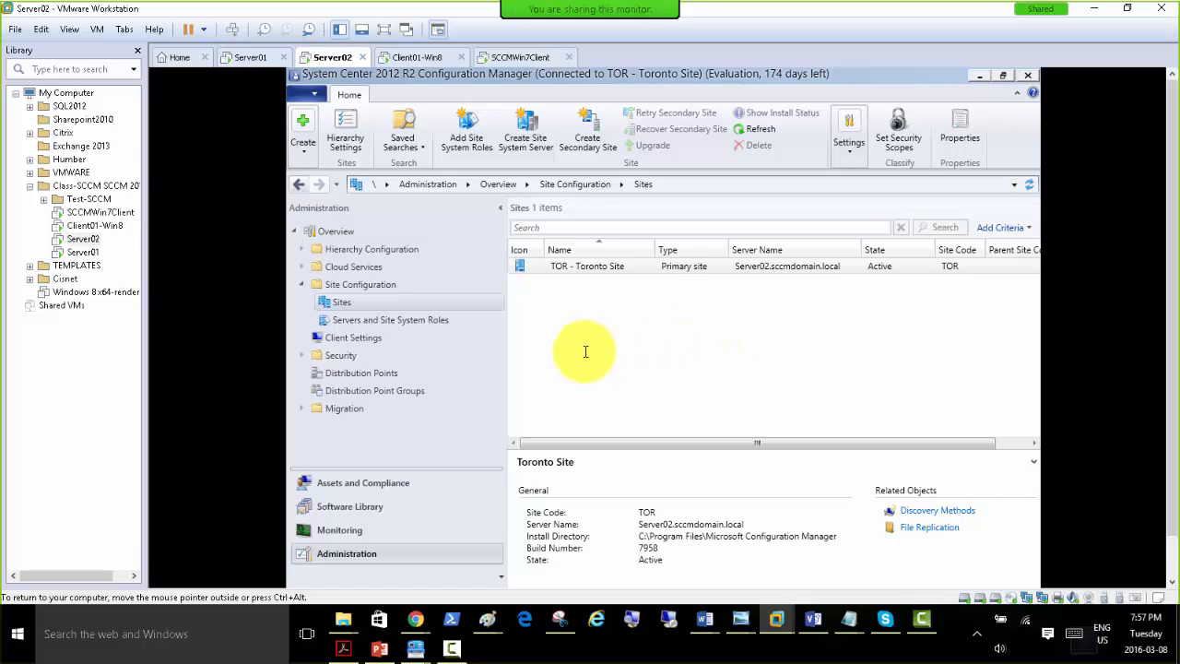
pyautogui.click(330, 338)
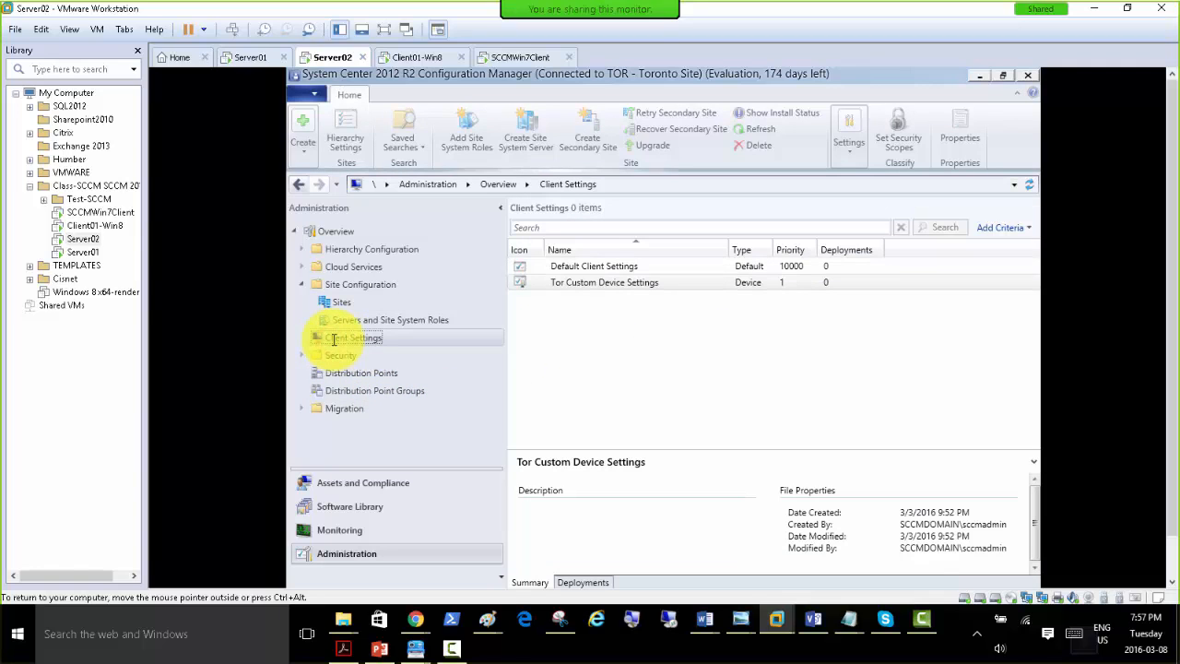
pyautogui.click(333, 304)
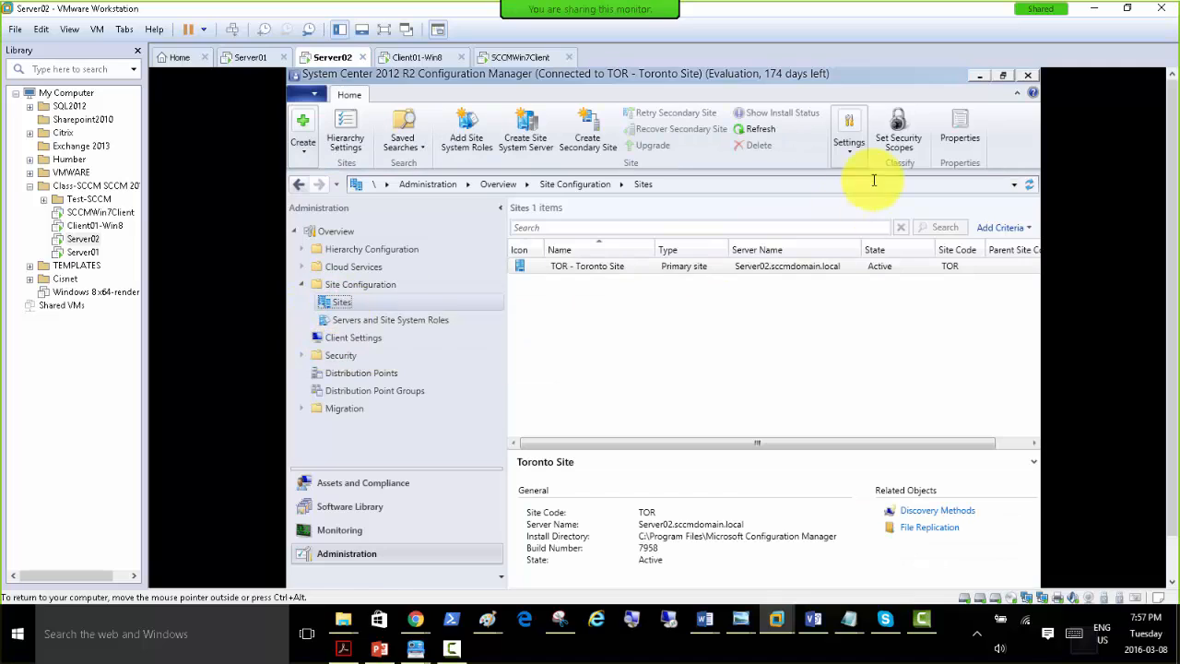
# Disable automatic site-wide client push installation in the Toronto site's Client Push Installation properties and save the change.
pyautogui.click(850, 147)
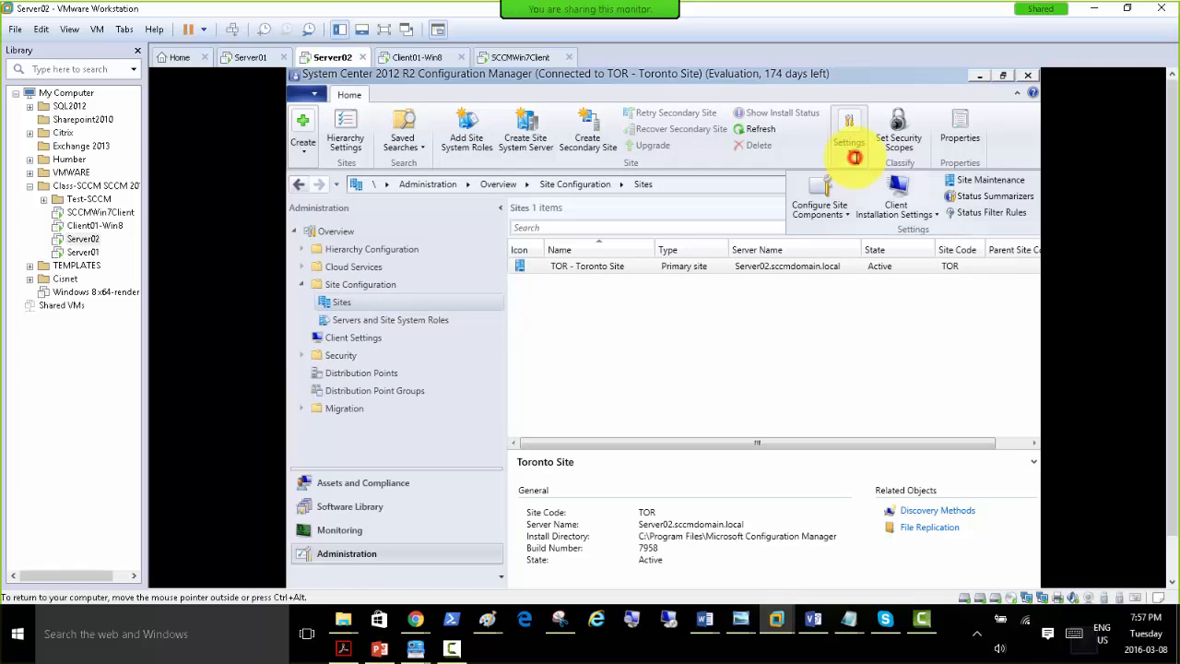
pyautogui.click(896, 208)
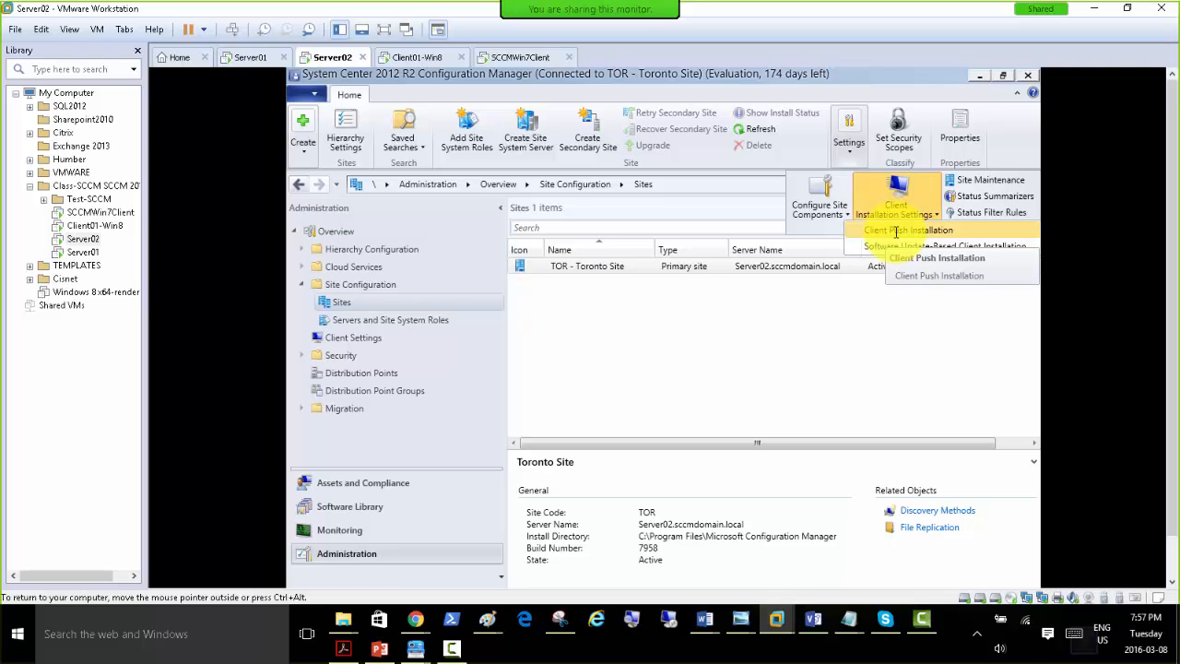
pyautogui.click(896, 232)
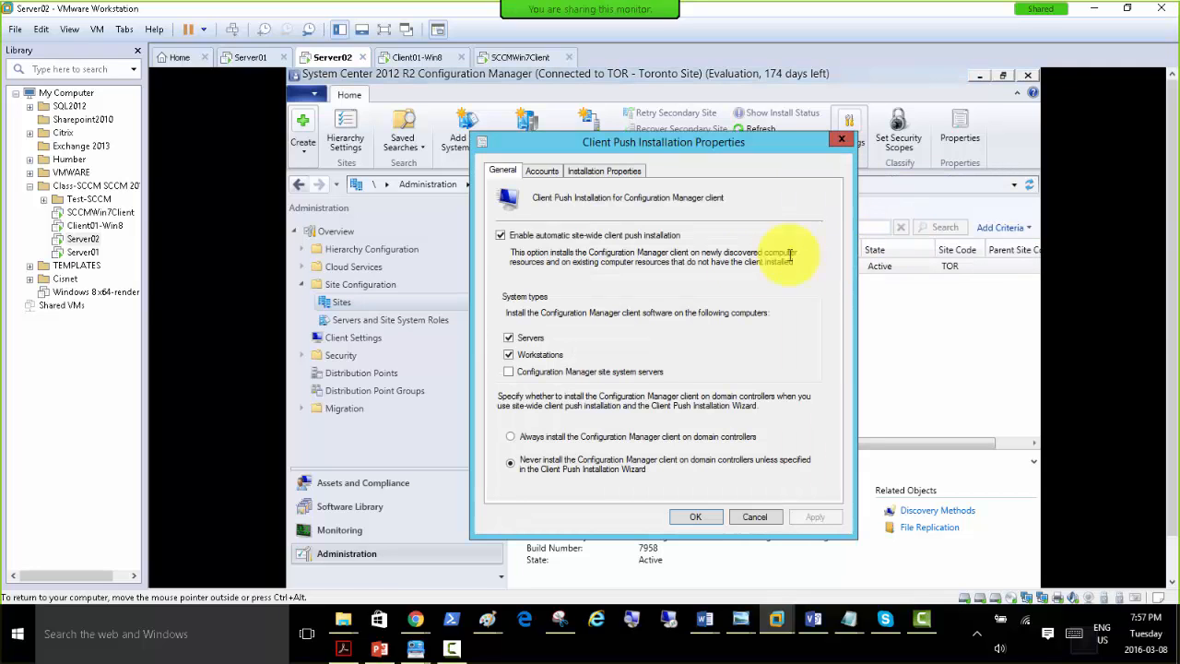
pyautogui.click(500, 236)
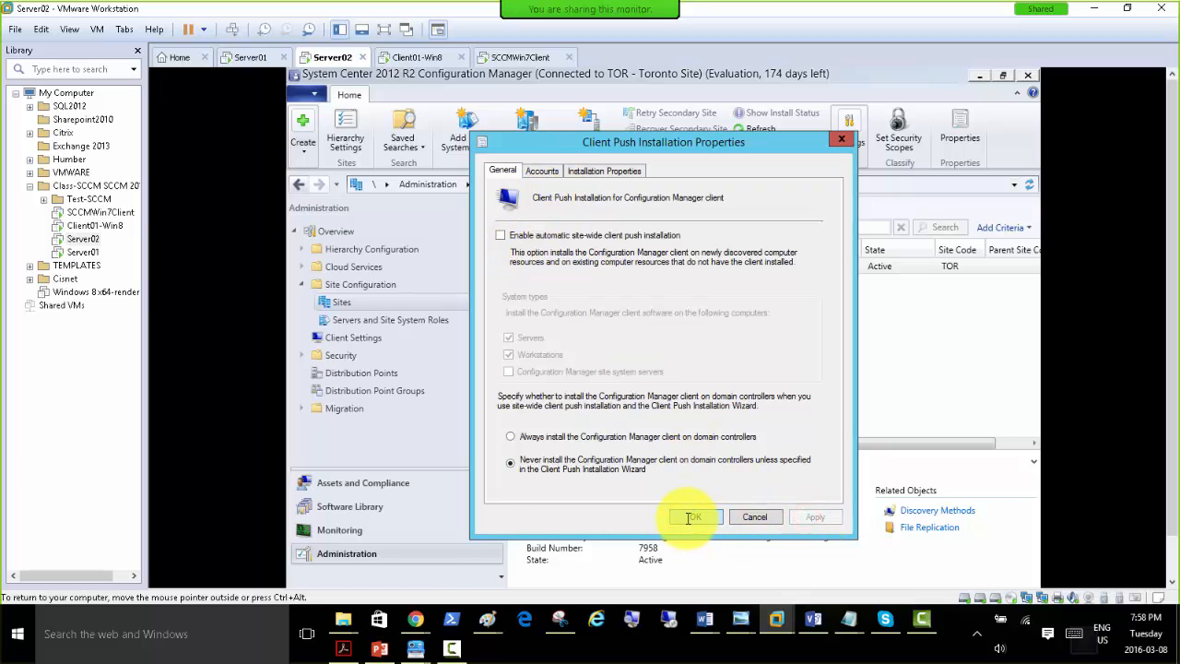
pyautogui.click(689, 517)
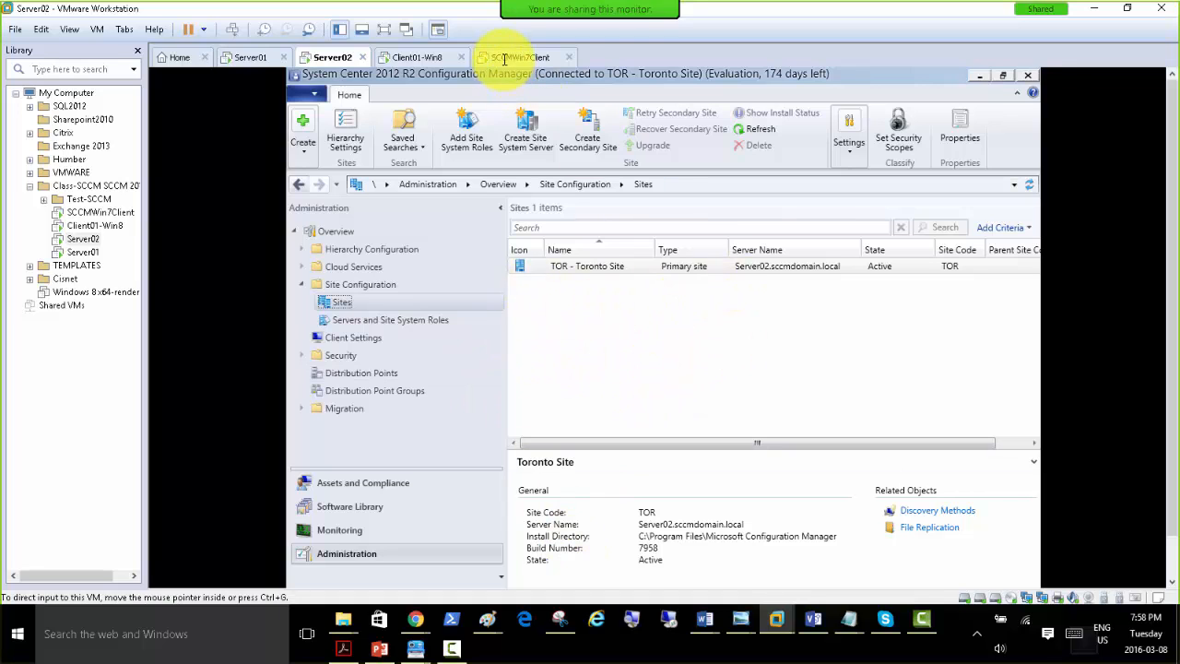
# Switch to the Client01-Win8 virtual machine, review the task list in Paint, and return to the client's desktop.
pyautogui.click(416, 59)
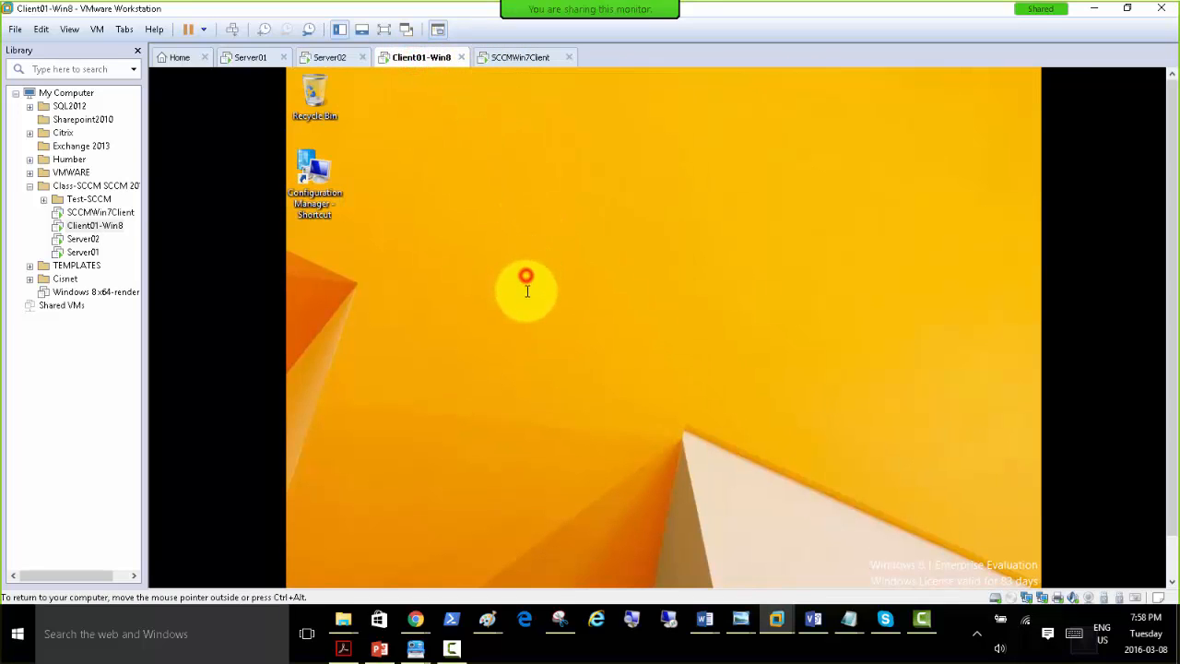
pyautogui.click(1171, 555)
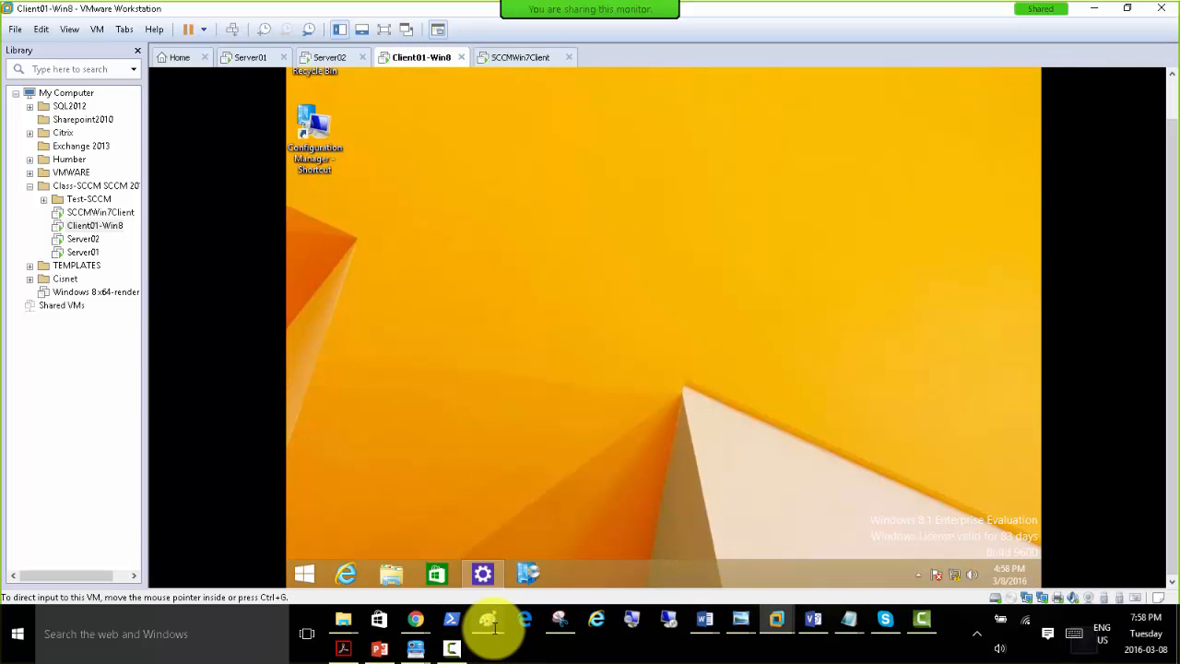
pyautogui.moveTo(489, 623)
pyautogui.click(695, 557)
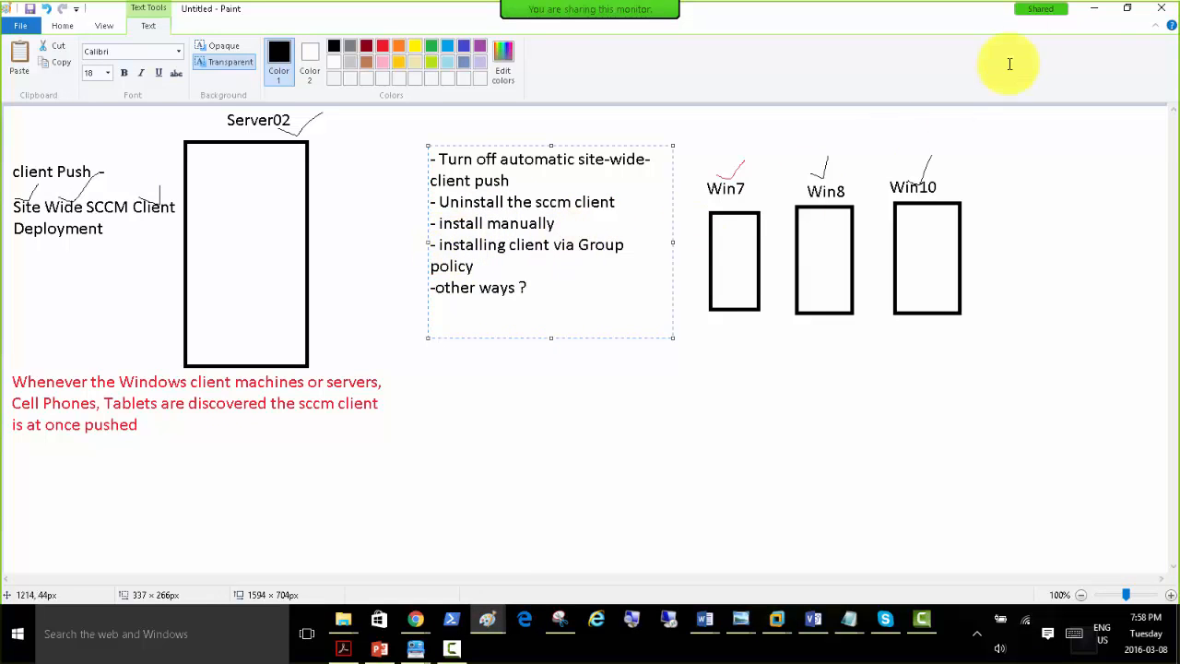
pyautogui.click(1097, 12)
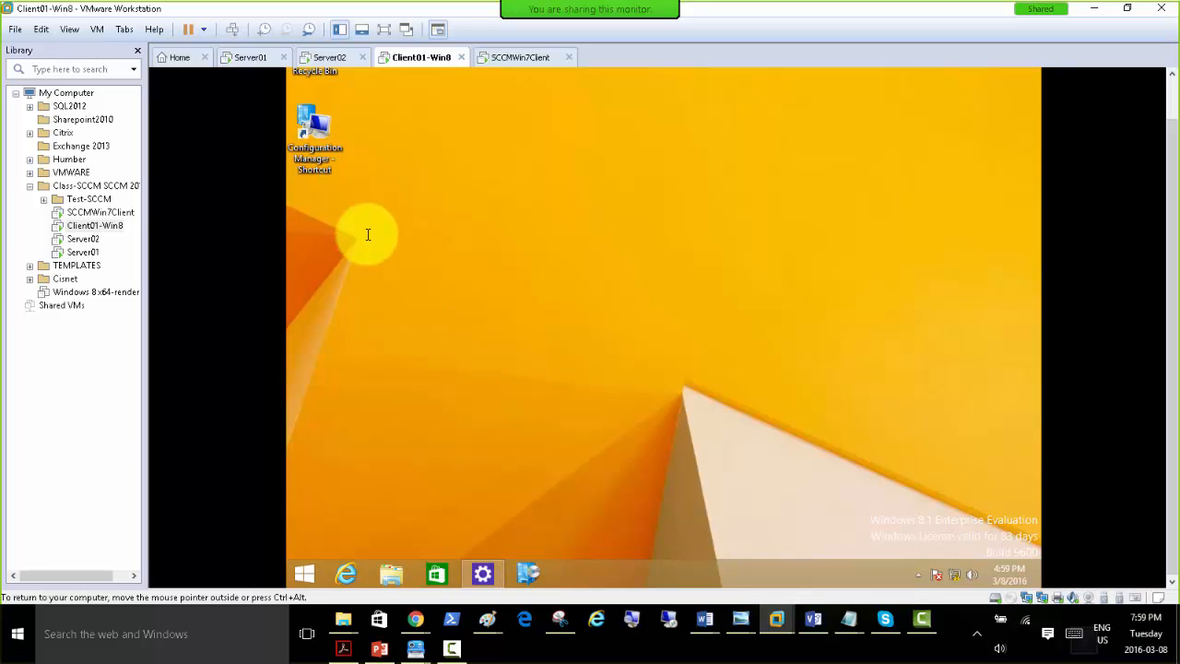
pyautogui.click(313, 133)
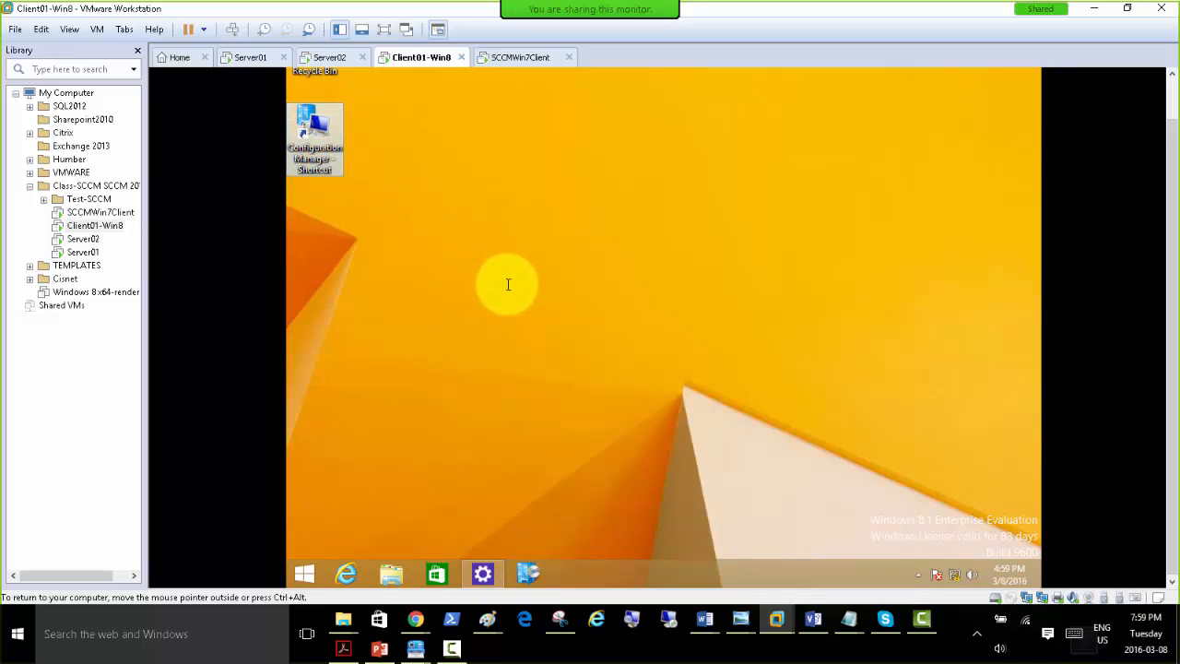
pyautogui.click(524, 325)
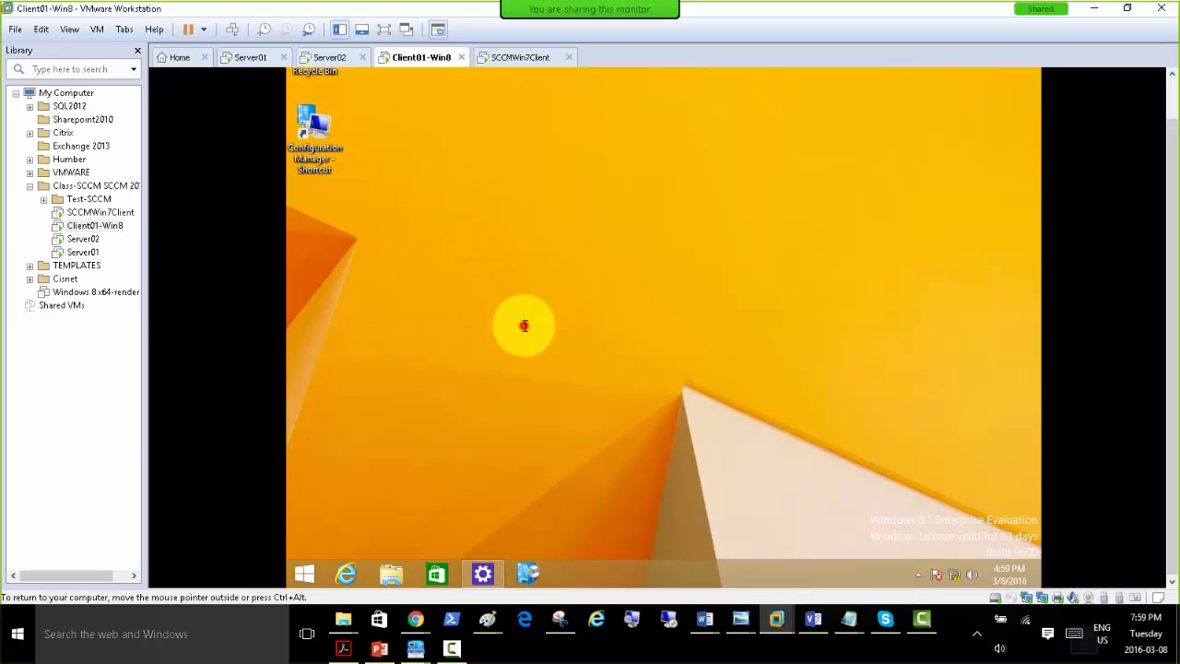
# Show the installed programs list in Control Panel's Programs and Features, widen its Name column and check it for the SCCM client.
pyautogui.click(302, 572)
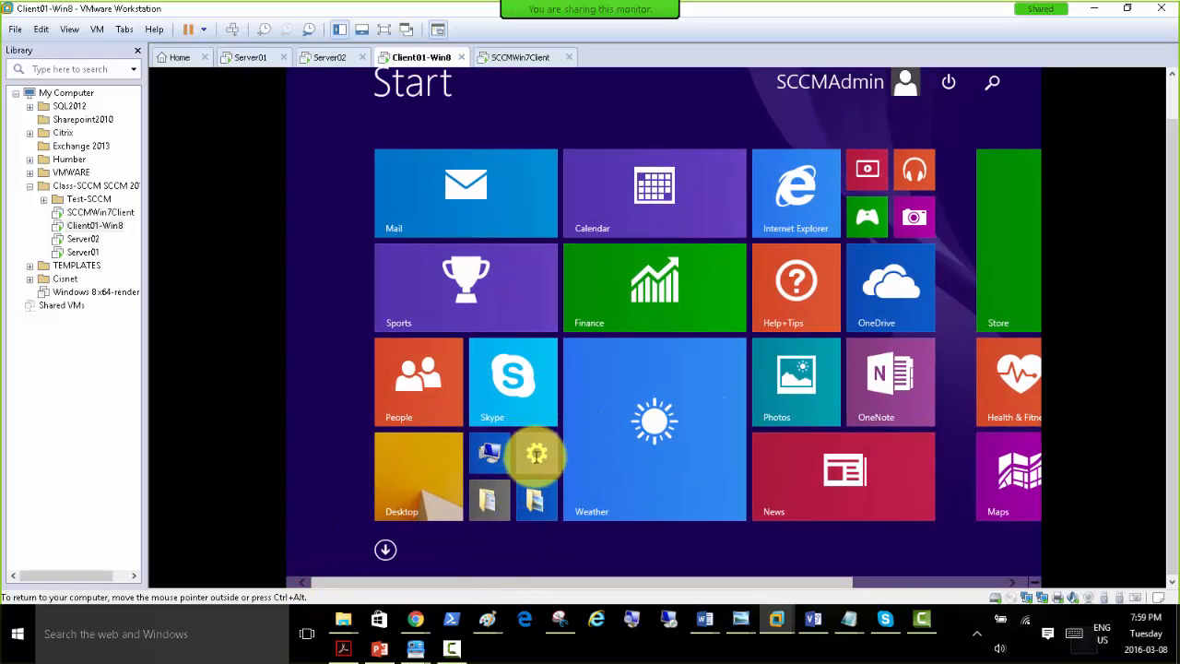
pyautogui.click(535, 453)
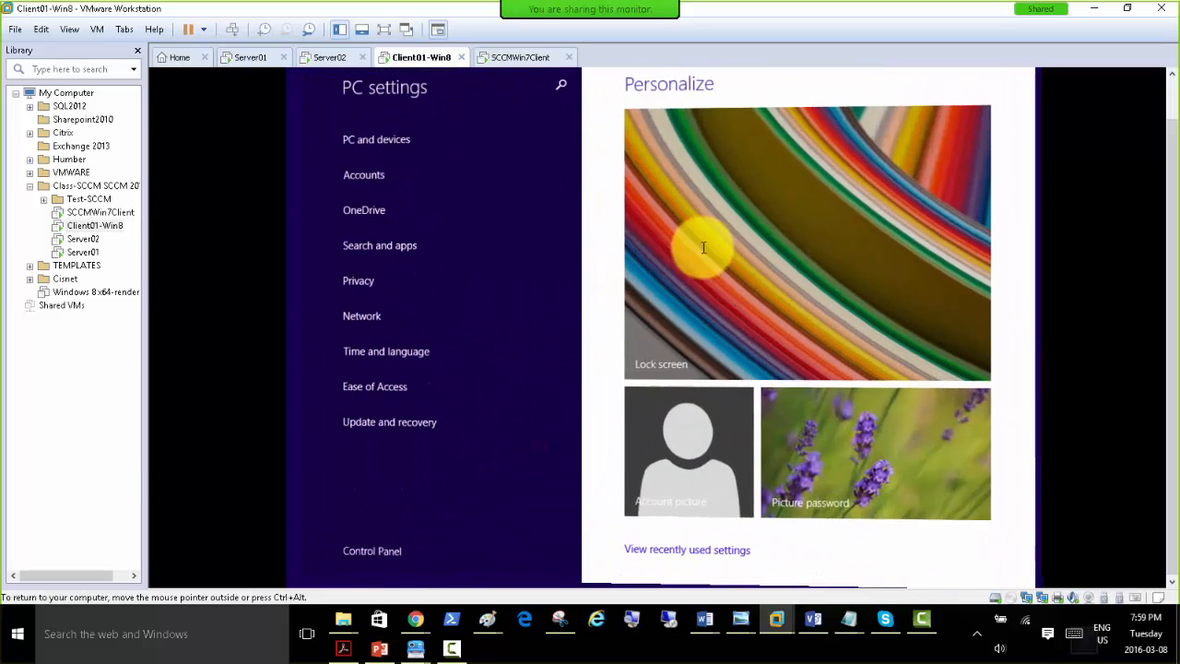
pyautogui.click(370, 557)
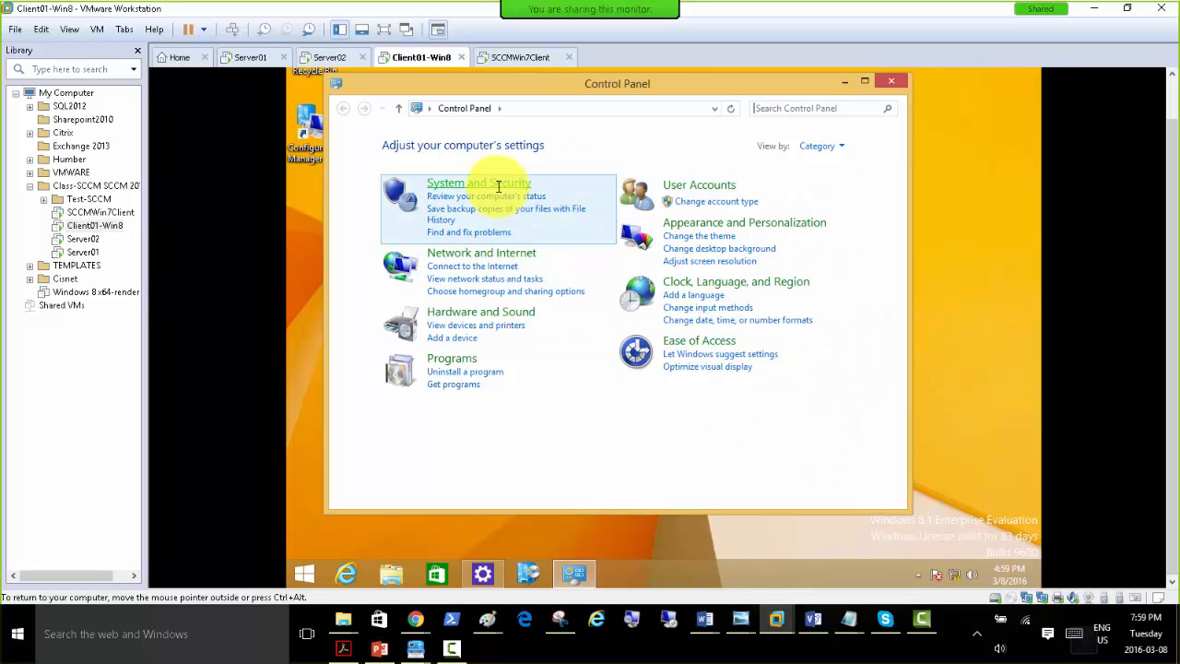
pyautogui.click(454, 357)
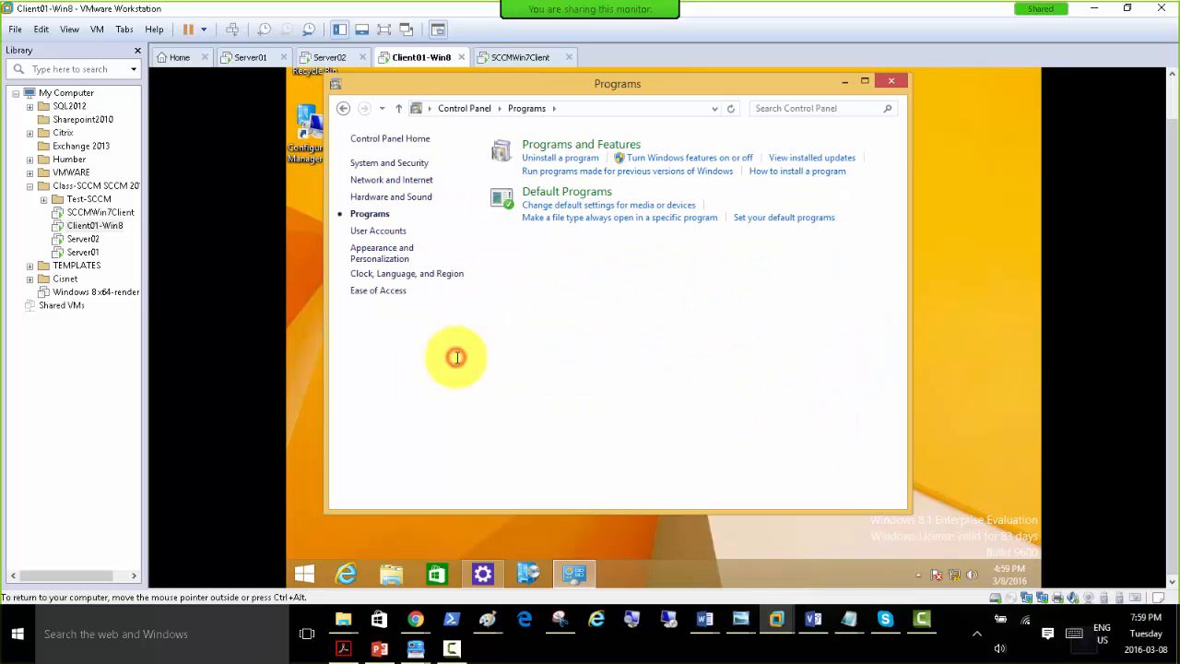
pyautogui.click(559, 146)
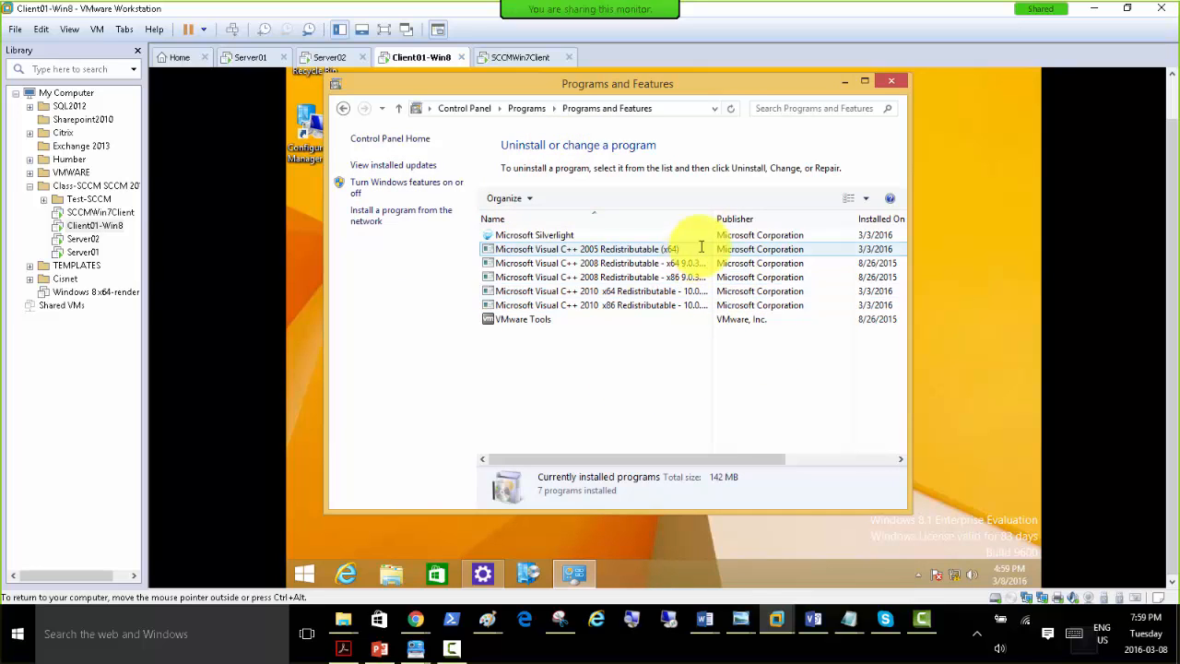
pyautogui.moveTo(712, 222); pyautogui.dragTo(790, 223)
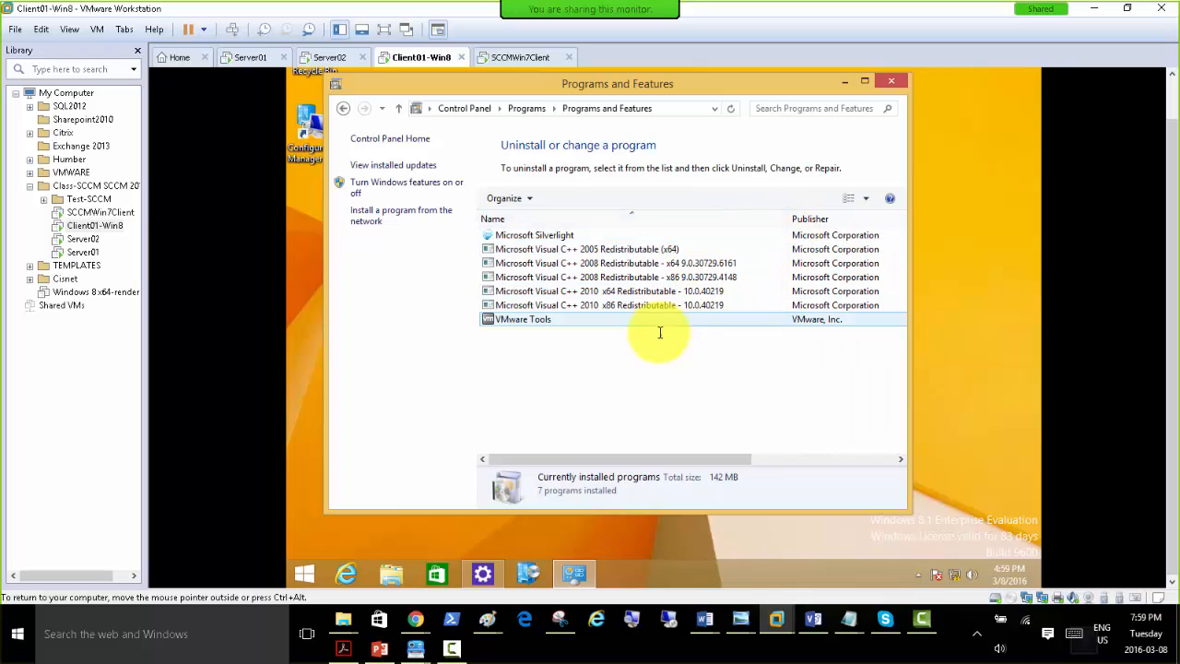
pyautogui.click(618, 252)
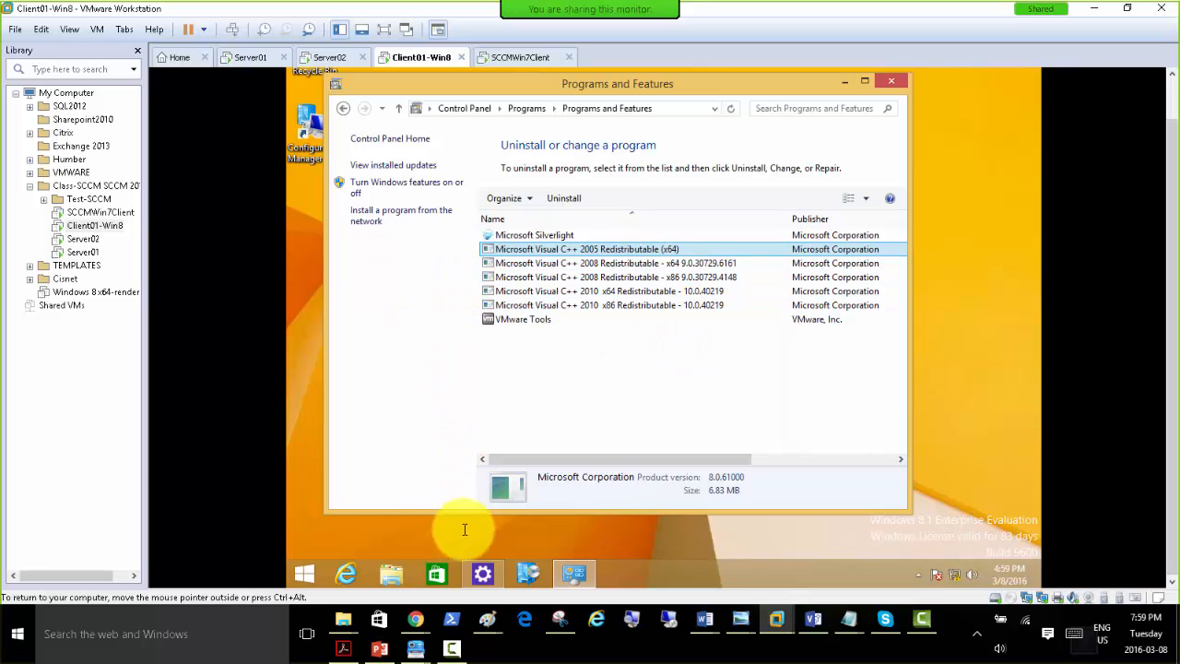
# Browse the Program Files (x86) and Program Files folders on the C: drive for an SCCM client folder.
pyautogui.click(391, 574)
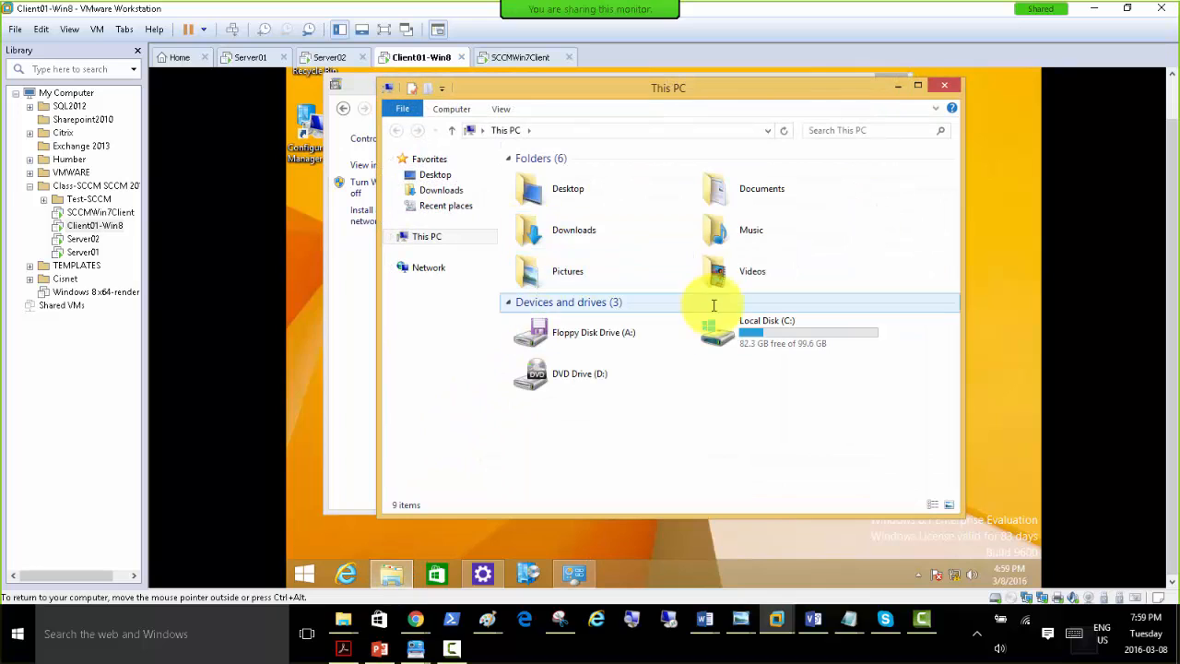
pyautogui.doubleClick(749, 343)
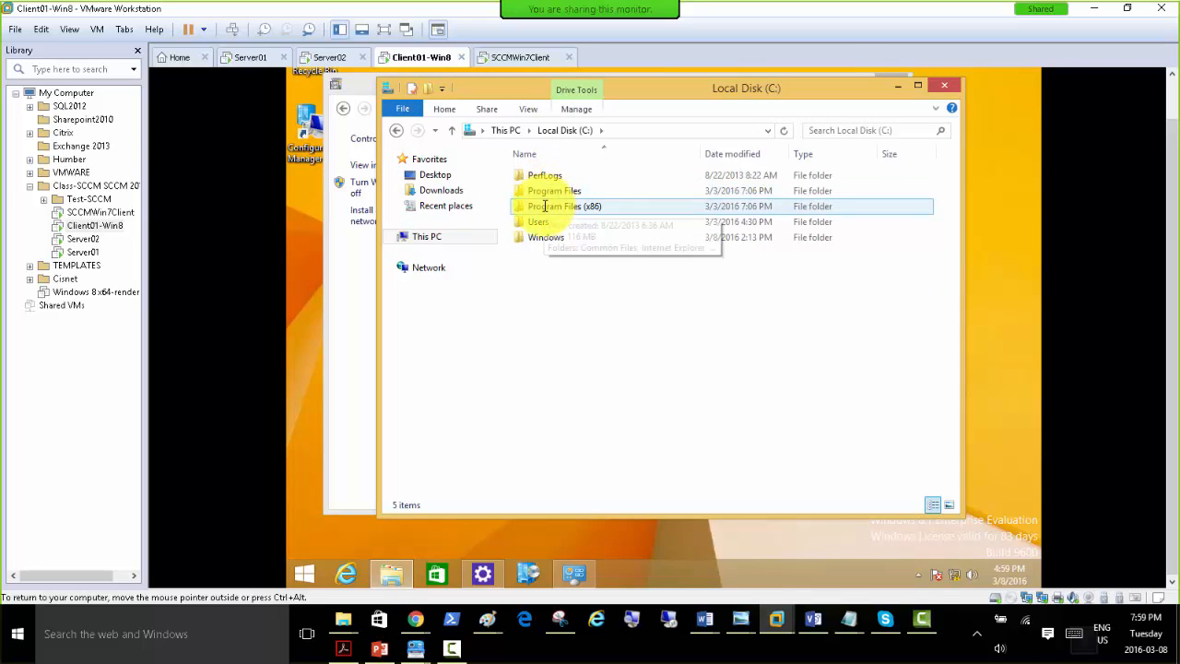
pyautogui.doubleClick(549, 207)
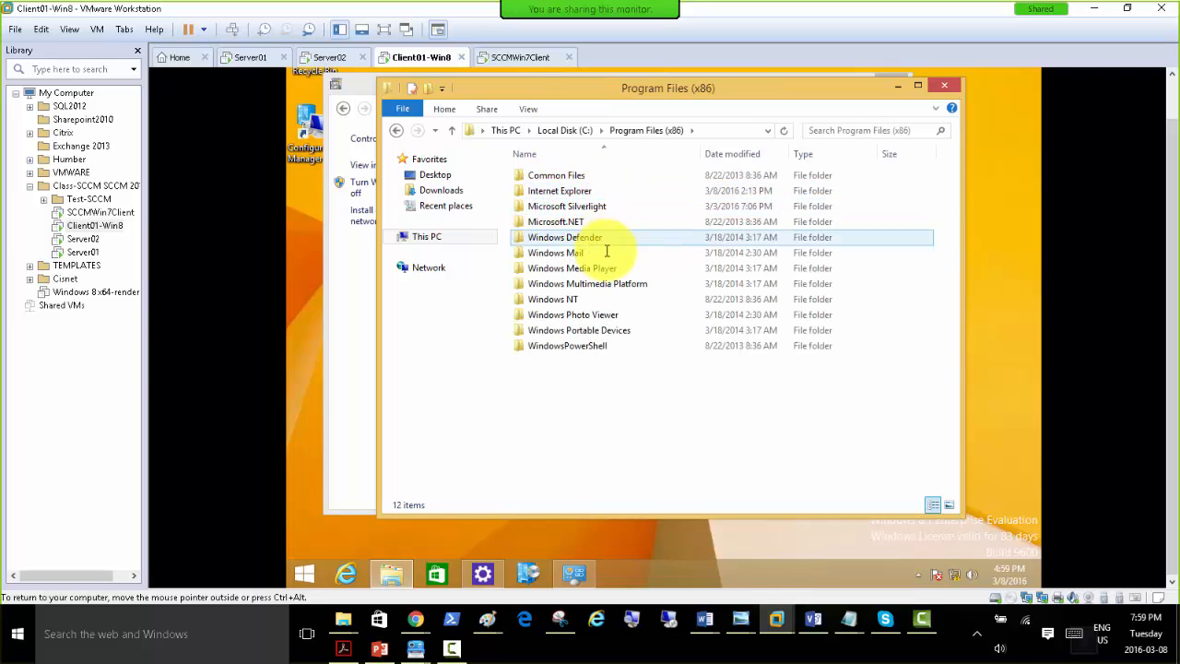
pyautogui.click(572, 130)
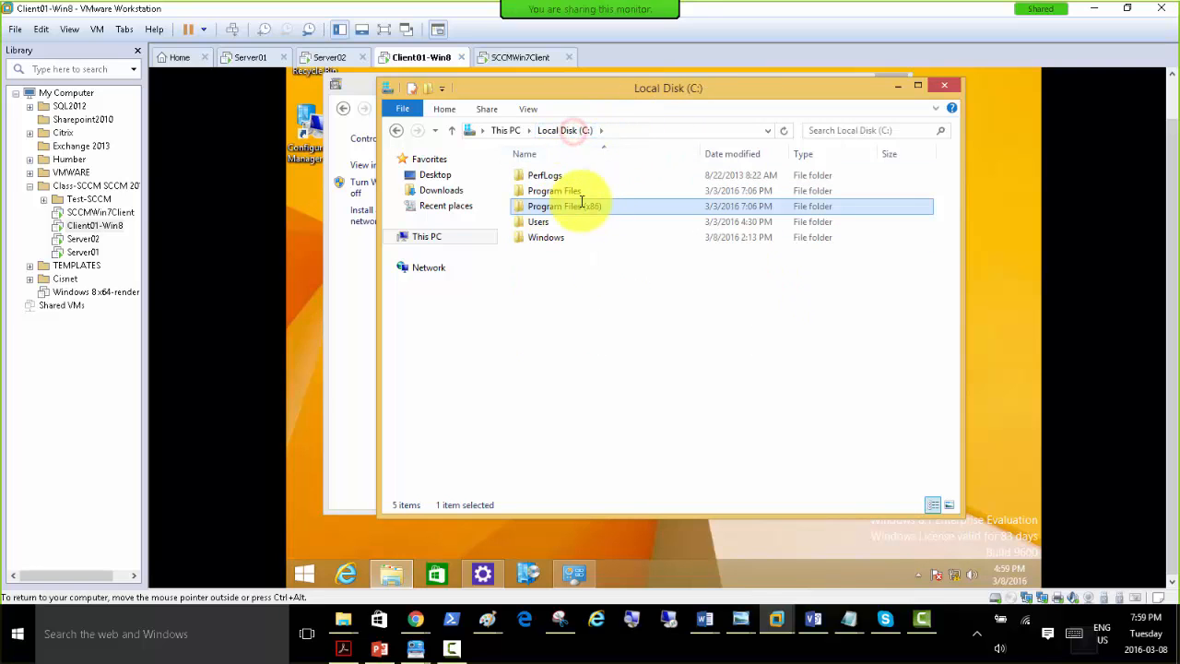
pyautogui.doubleClick(550, 192)
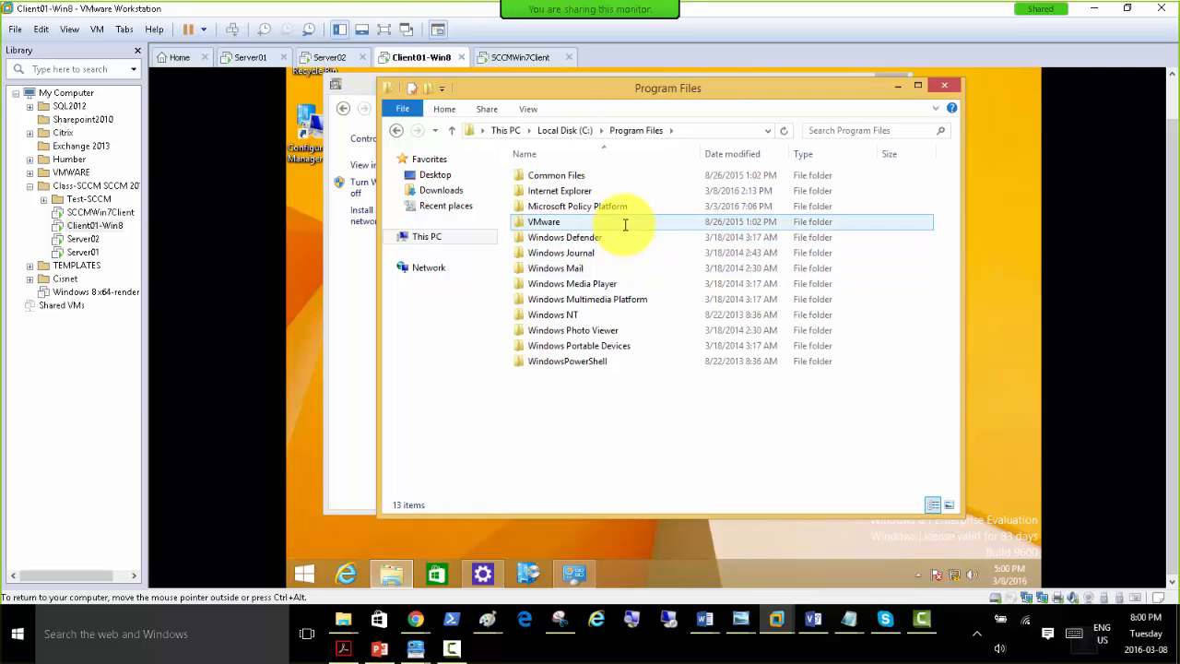
pyautogui.moveTo(624, 224)
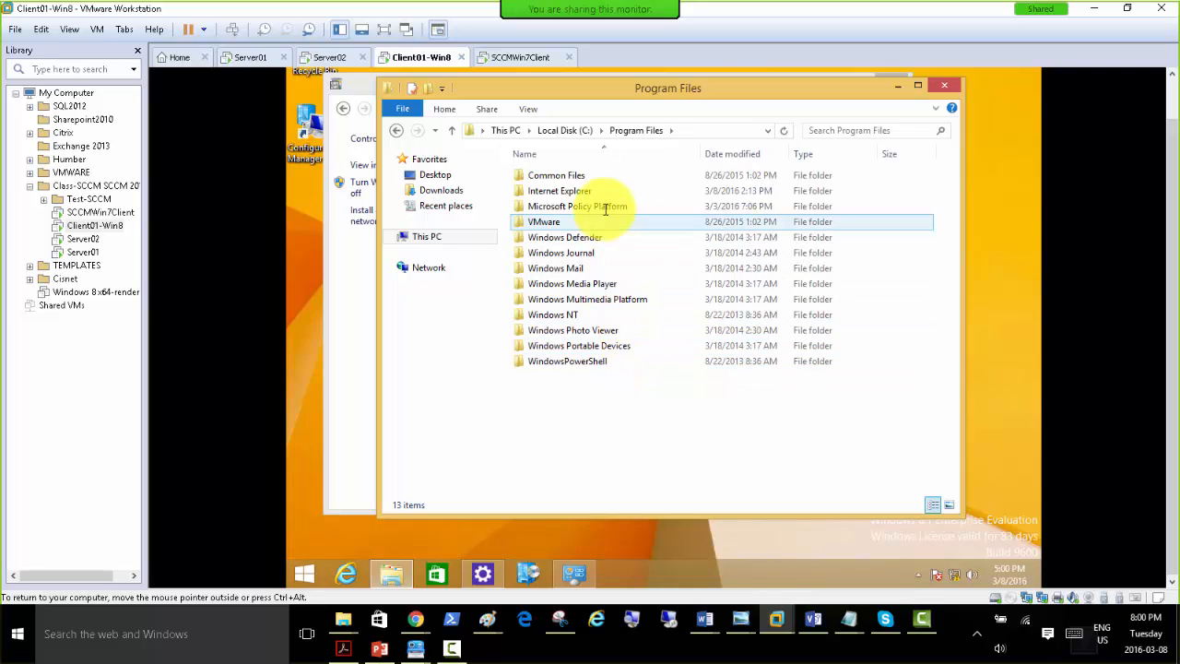
# Locate the ccmcache and ccmsetup folders in C:\Windows, return to the C: drive root and minimize the open windows.
pyautogui.click(544, 130)
pyautogui.doubleClick(542, 237)
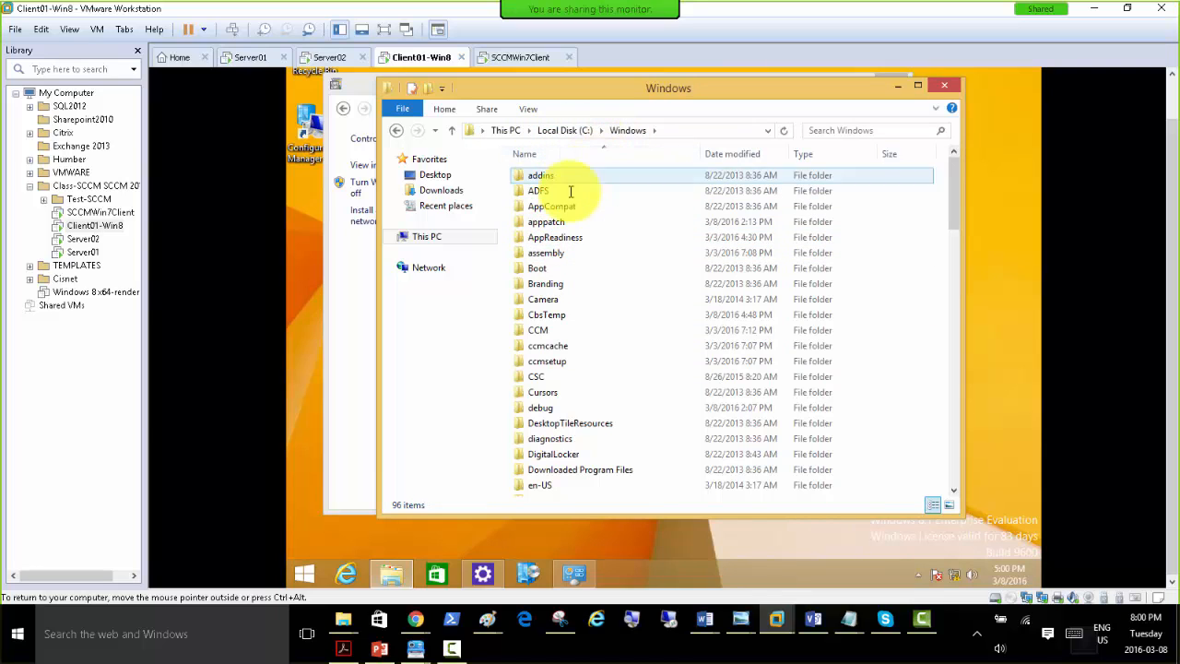
pyautogui.click(549, 221)
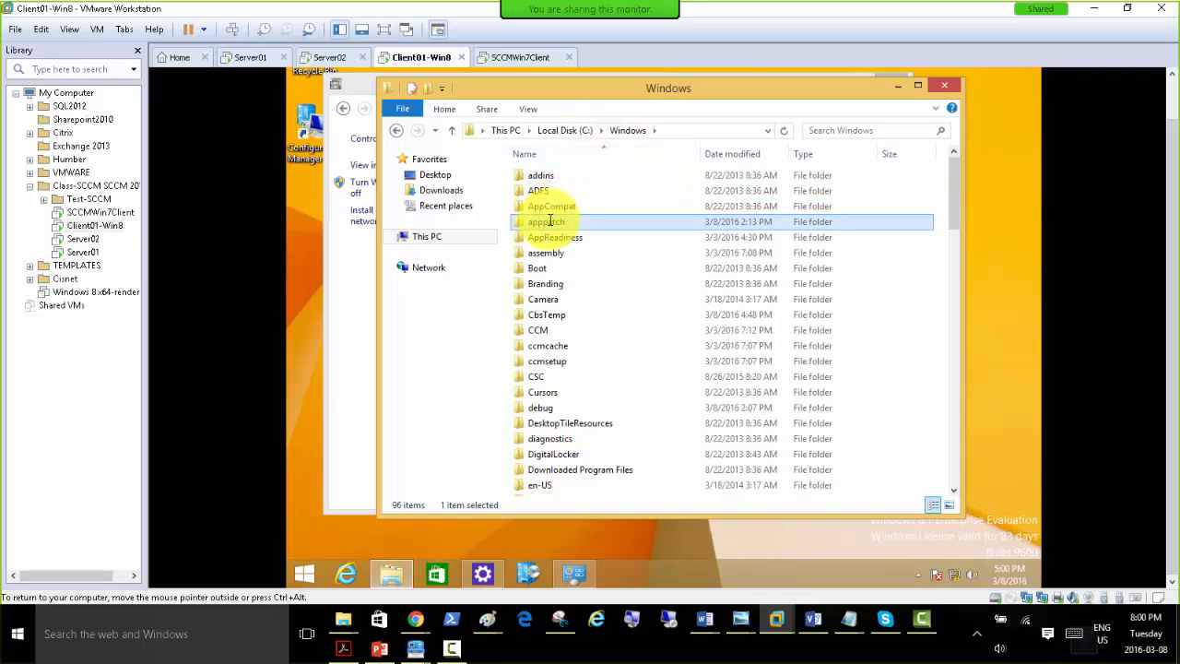
pyautogui.press('s')
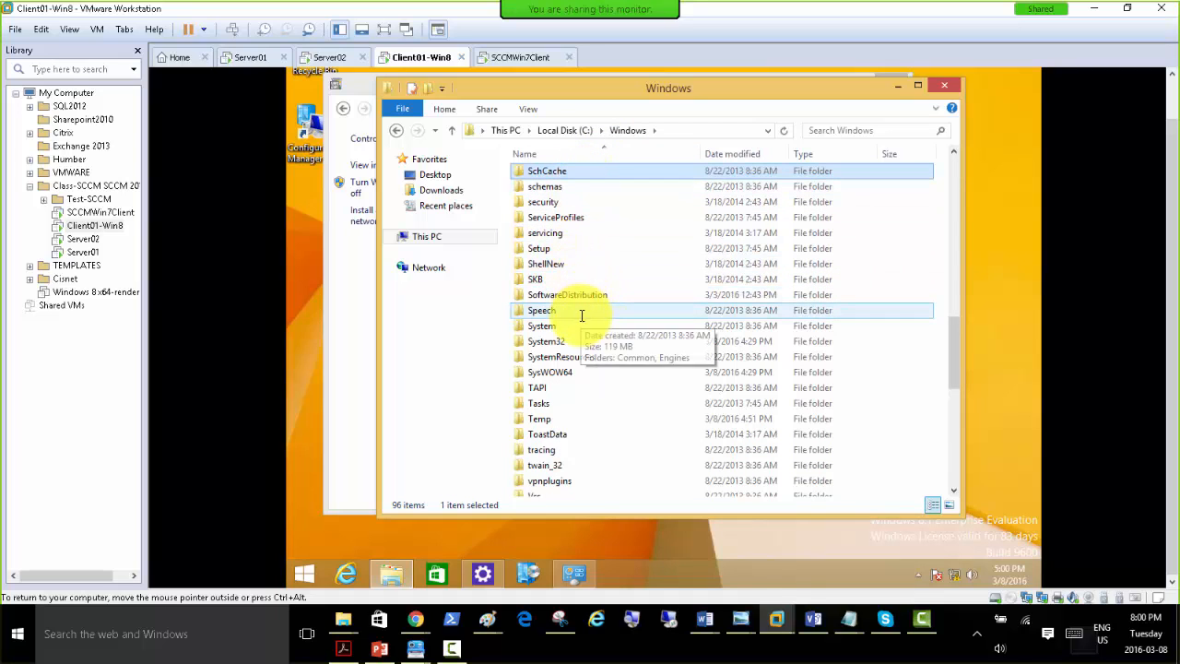
pyautogui.press('c')
pyautogui.press('c')
pyautogui.press('c')
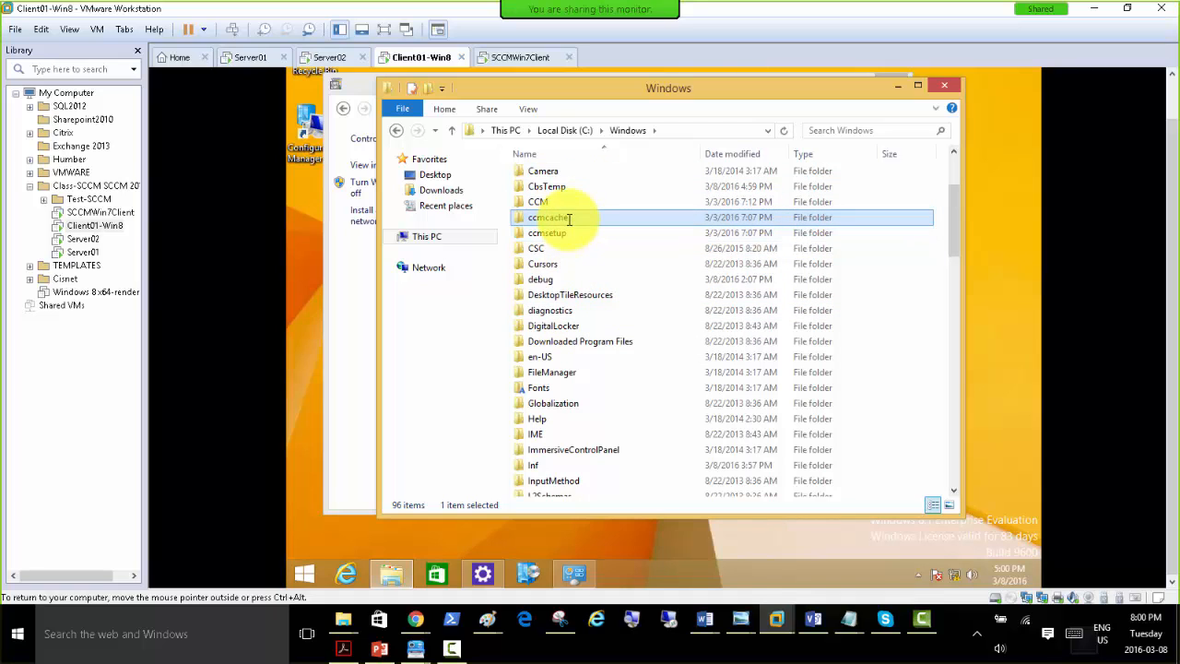
pyautogui.press('c')
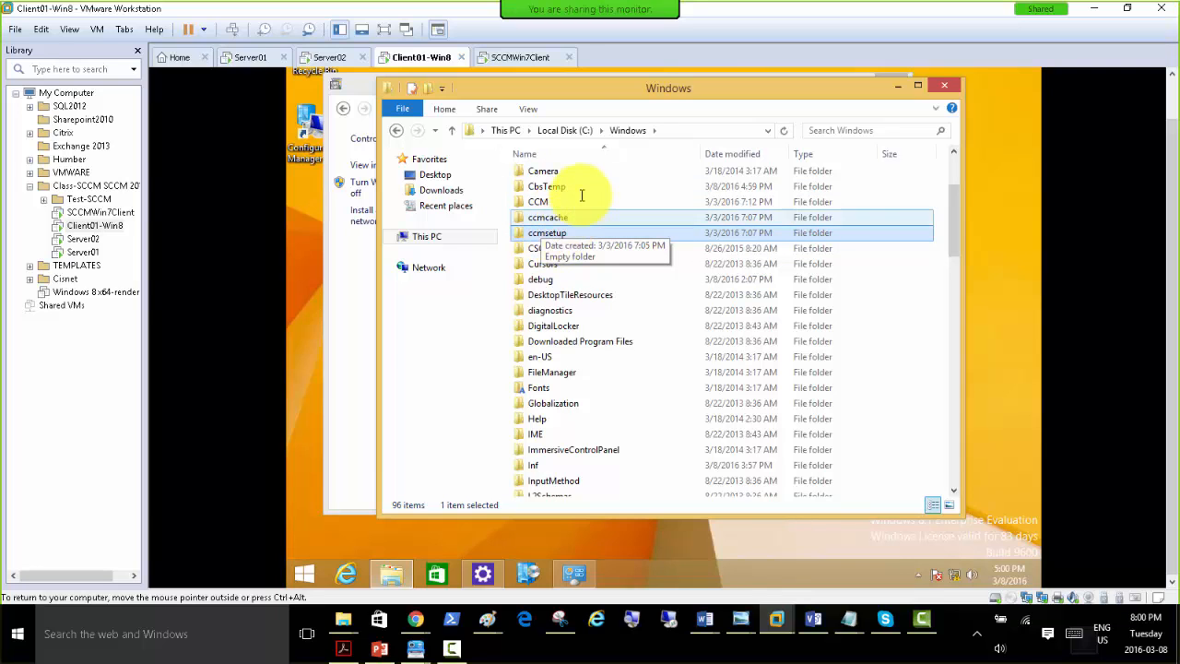
pyautogui.click(564, 130)
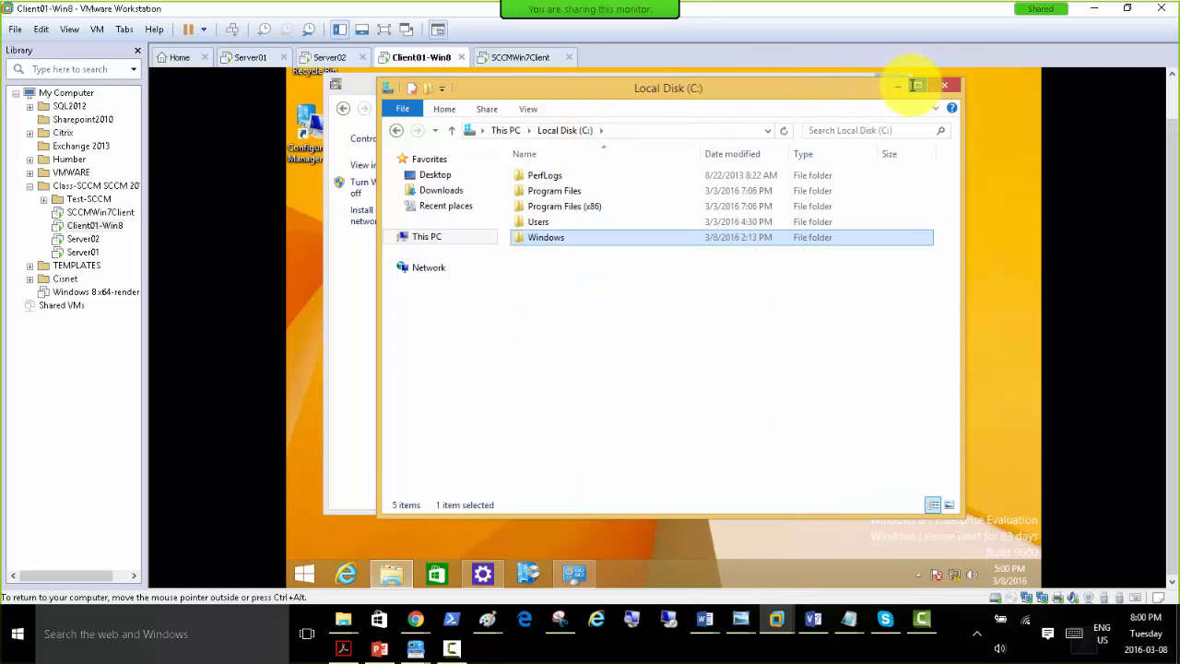
pyautogui.click(944, 85)
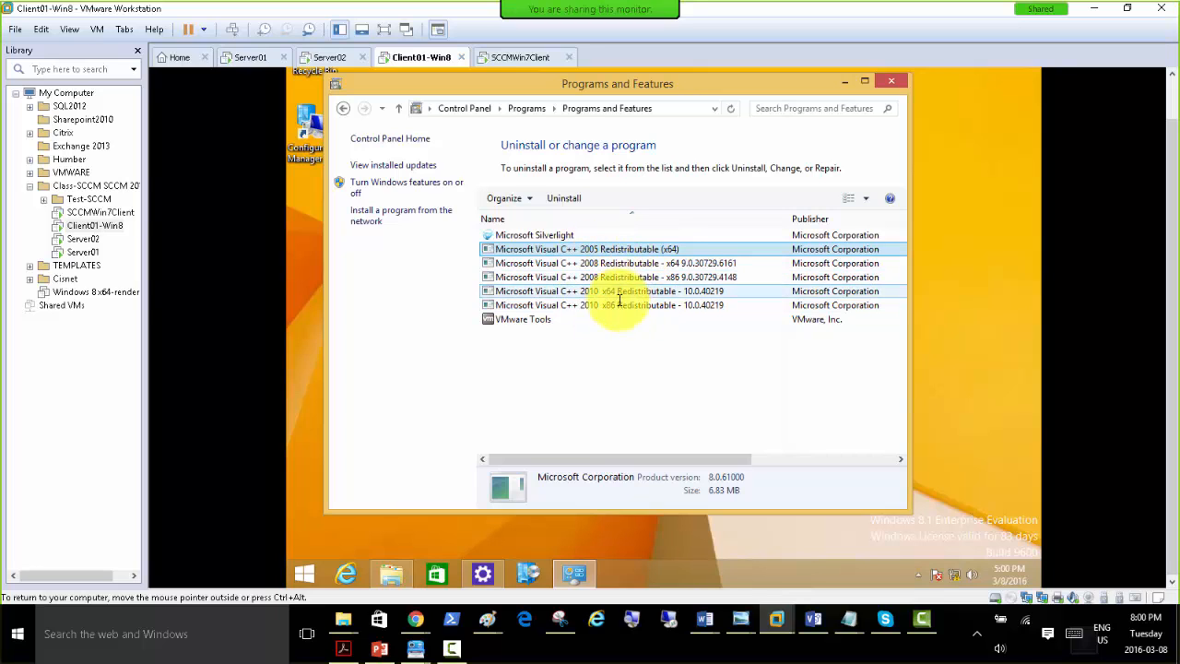
pyautogui.click(839, 84)
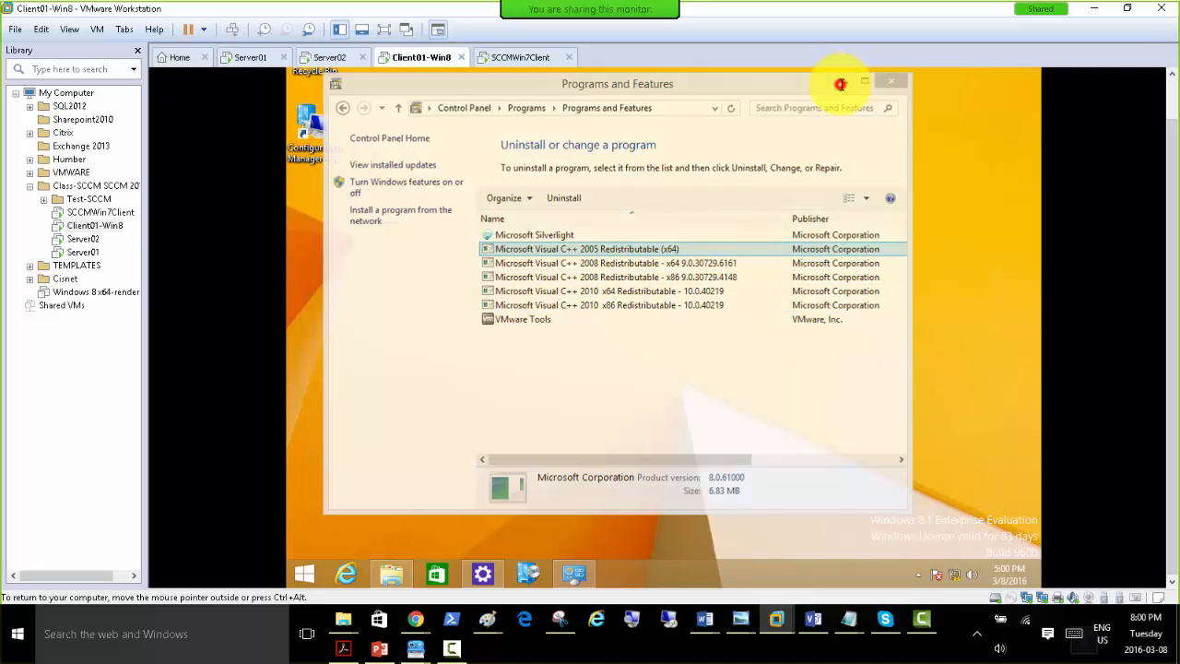
# Restore the C: drive window, recheck Program Files, and open the CCM folder inside C:\Windows.
pyautogui.click(390, 575)
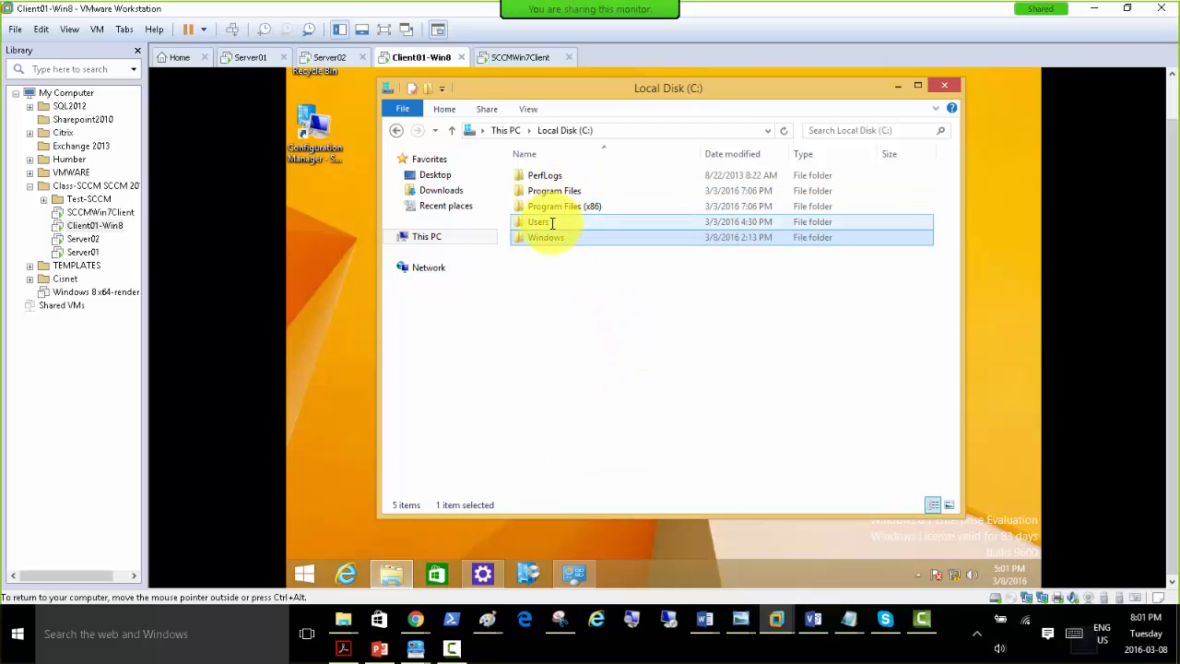
pyautogui.doubleClick(545, 191)
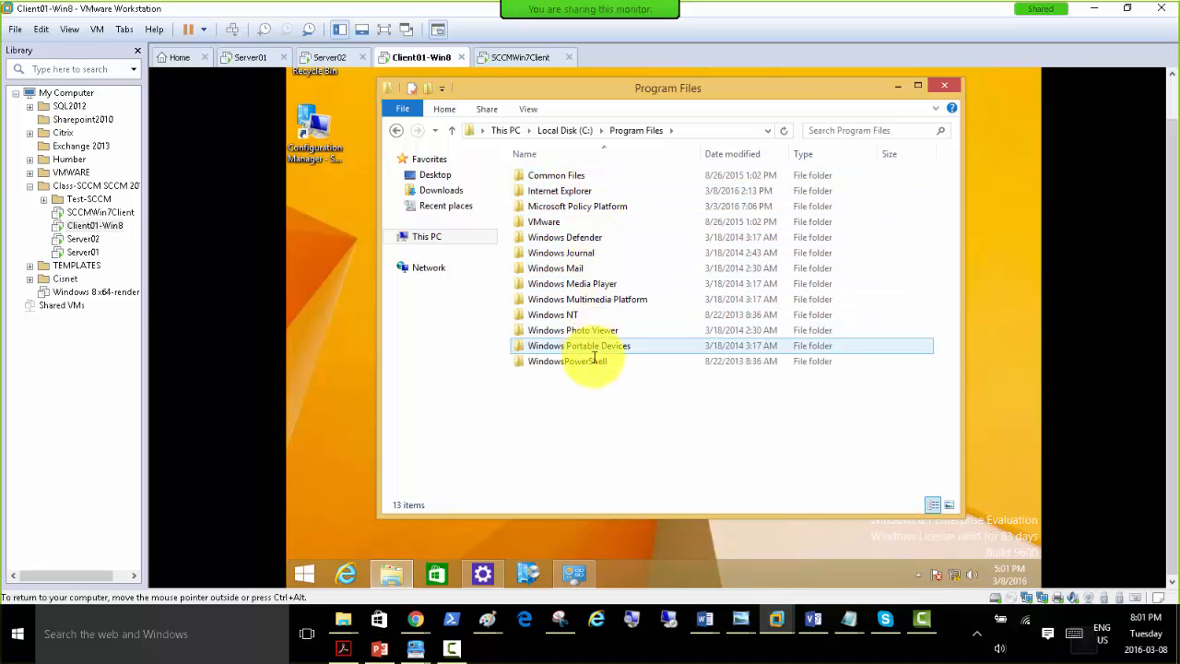
pyautogui.click(564, 130)
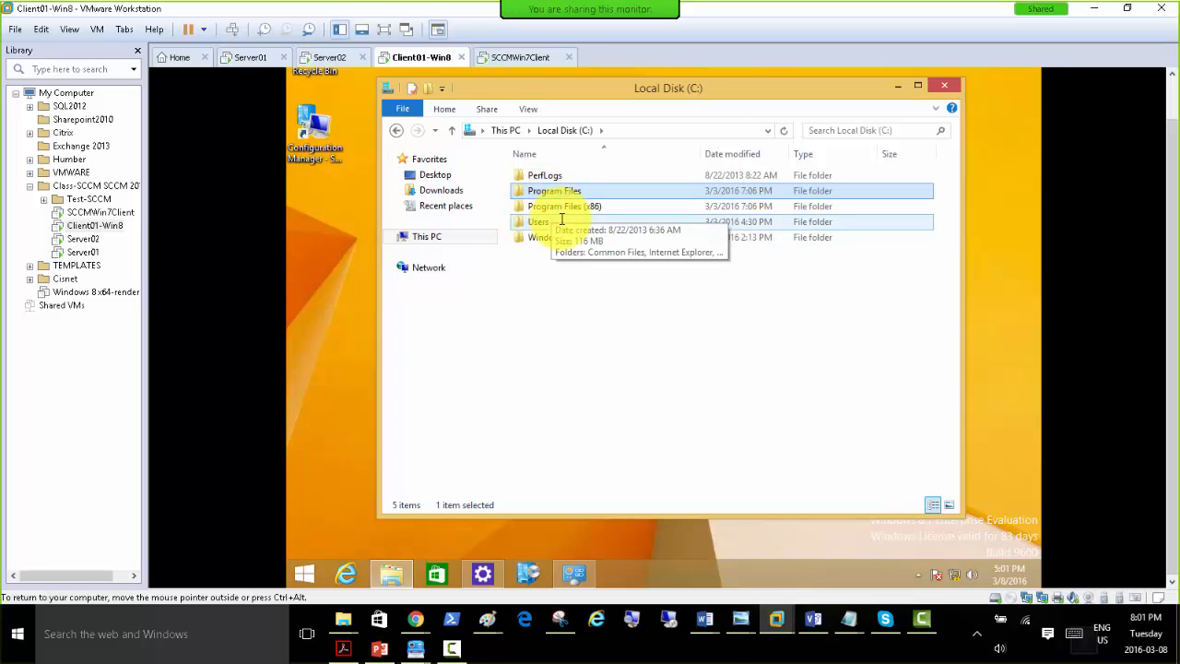
pyautogui.doubleClick(556, 238)
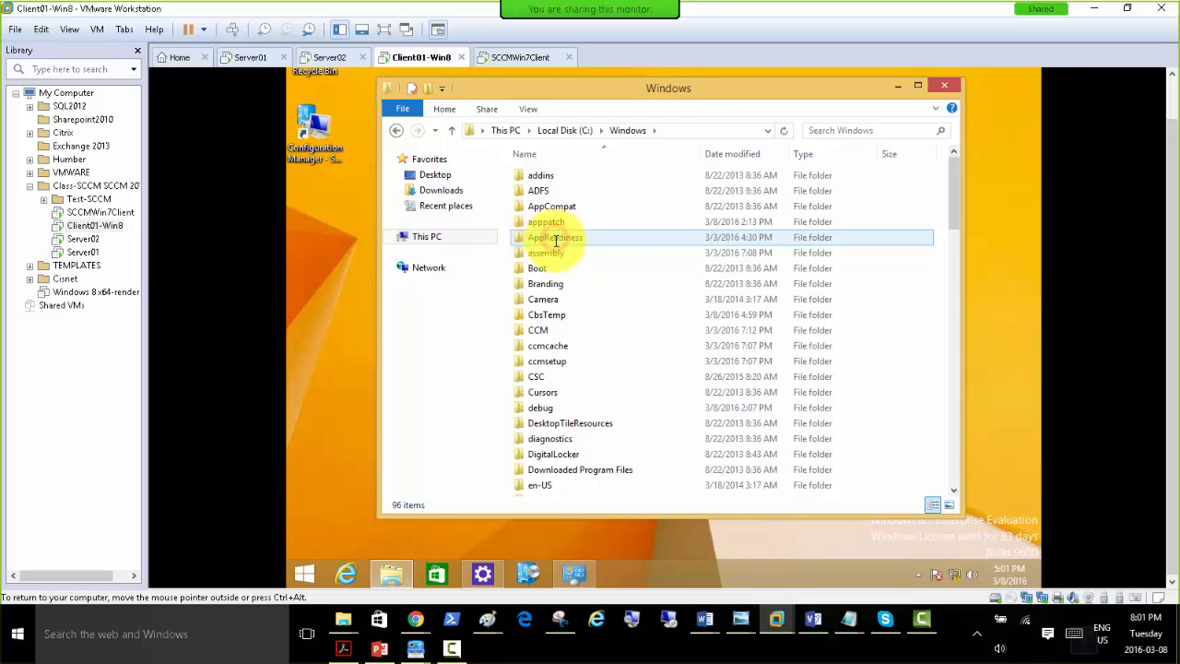
pyautogui.click(551, 330)
pyautogui.doubleClick(551, 330)
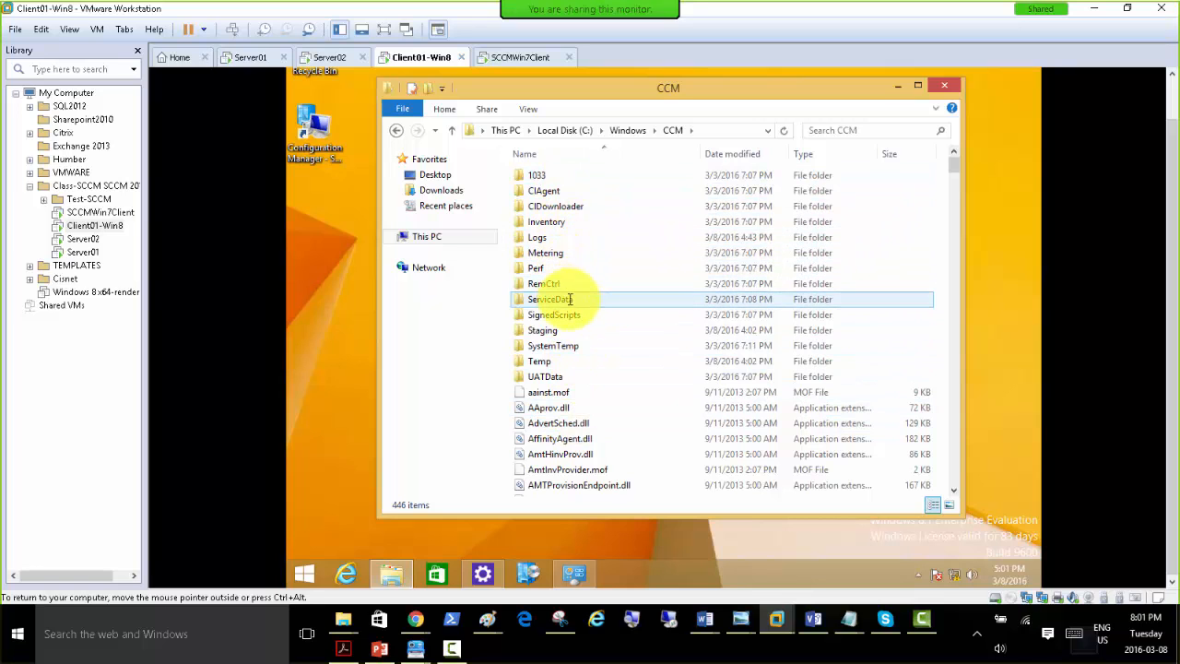
# Examine the client files in the CCM folder down to the CcmExec application.
pyautogui.scroll(-4, 570, 354)
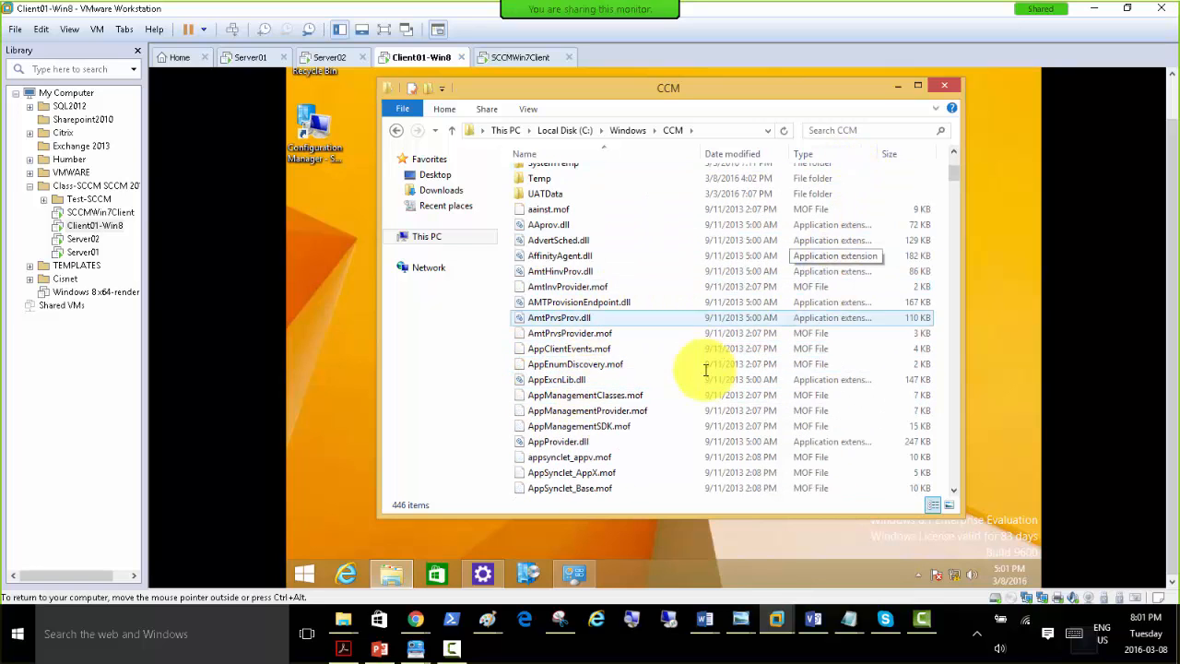
pyautogui.scroll(-1, 627, 265)
pyautogui.scroll(-3, 618, 267)
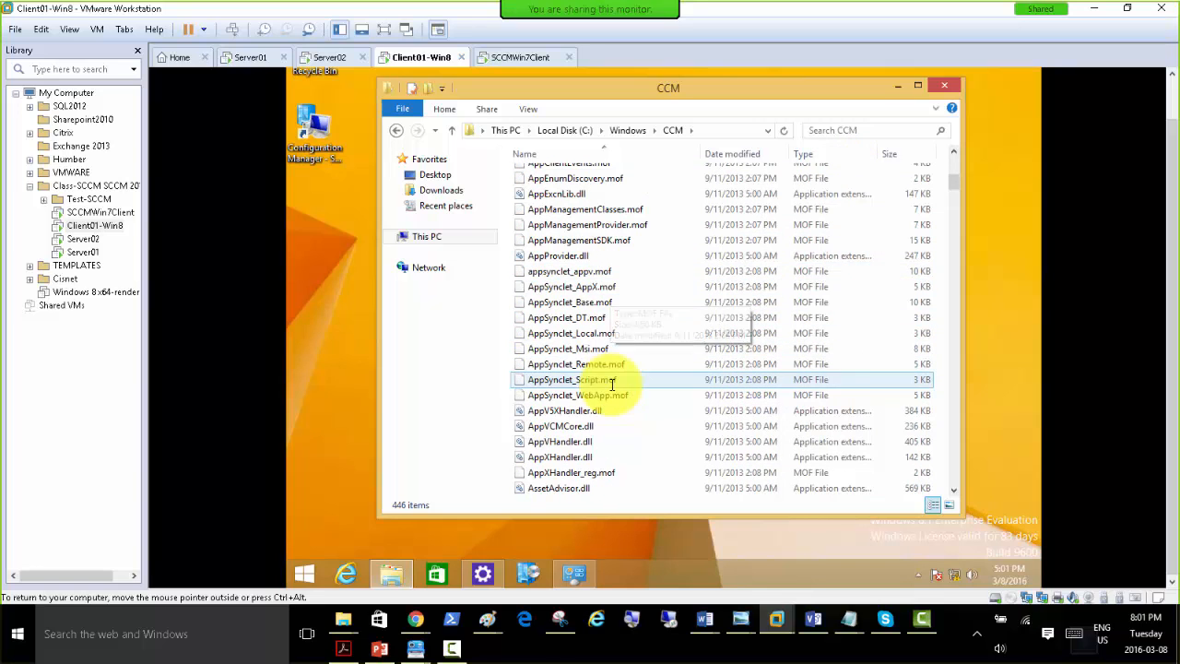
pyautogui.scroll(-6, 599, 351)
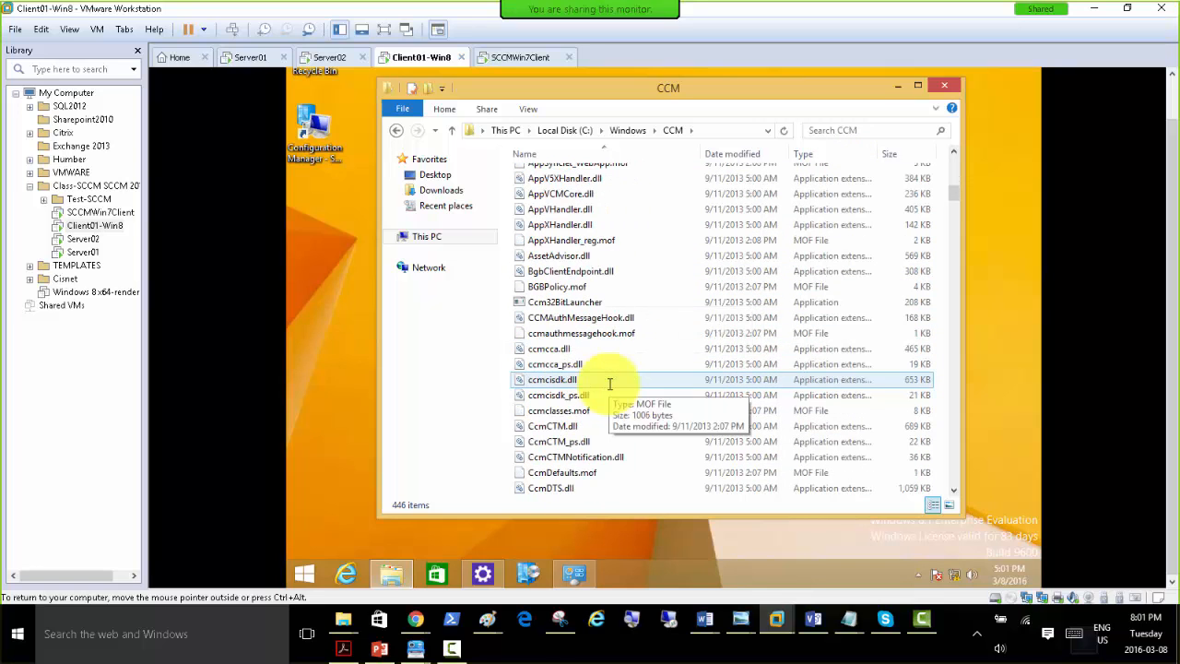
pyautogui.click(578, 286)
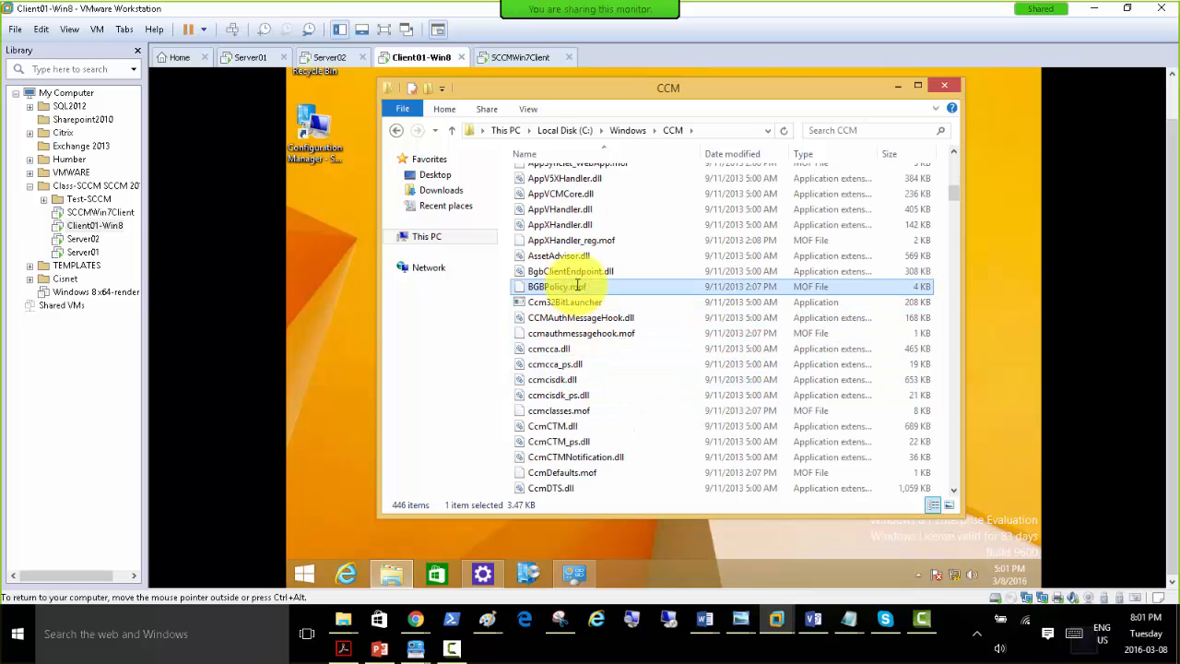
pyautogui.click(581, 256)
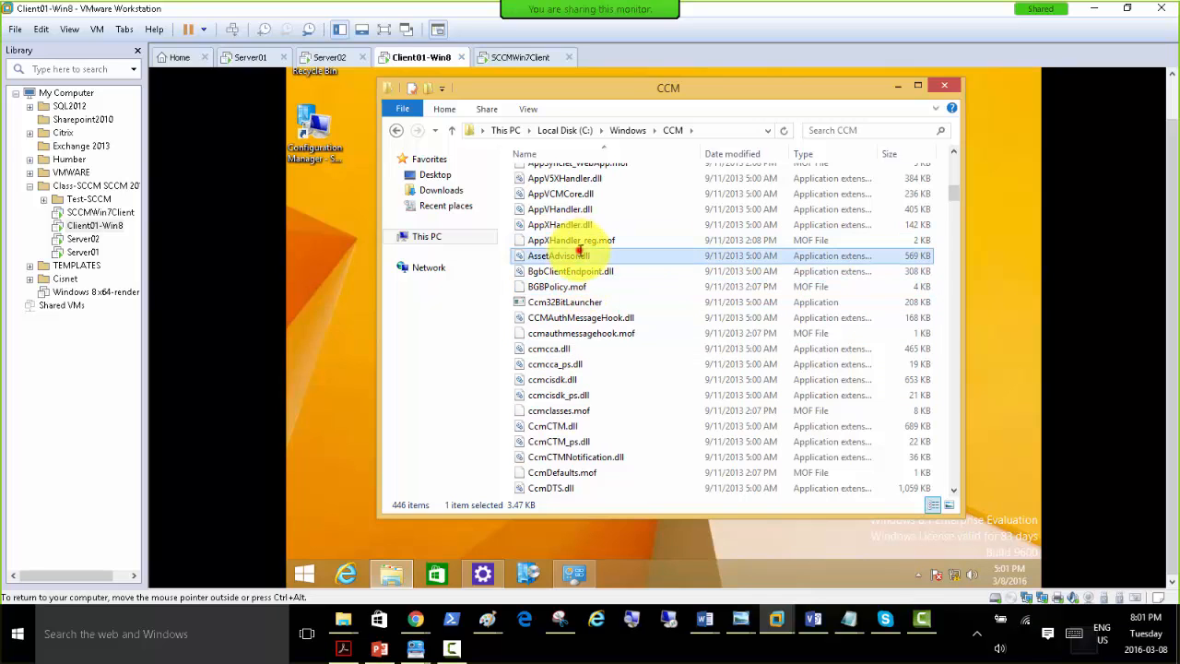
pyautogui.press('c')
pyautogui.press('c')
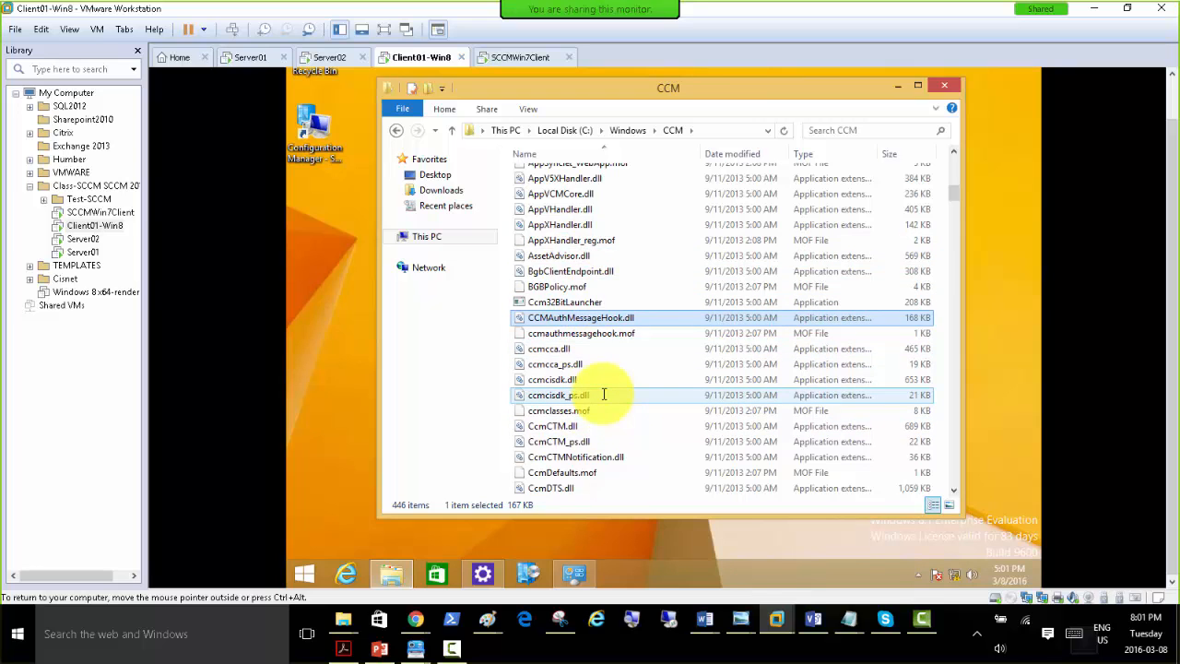
pyautogui.scroll(-3, 601, 395)
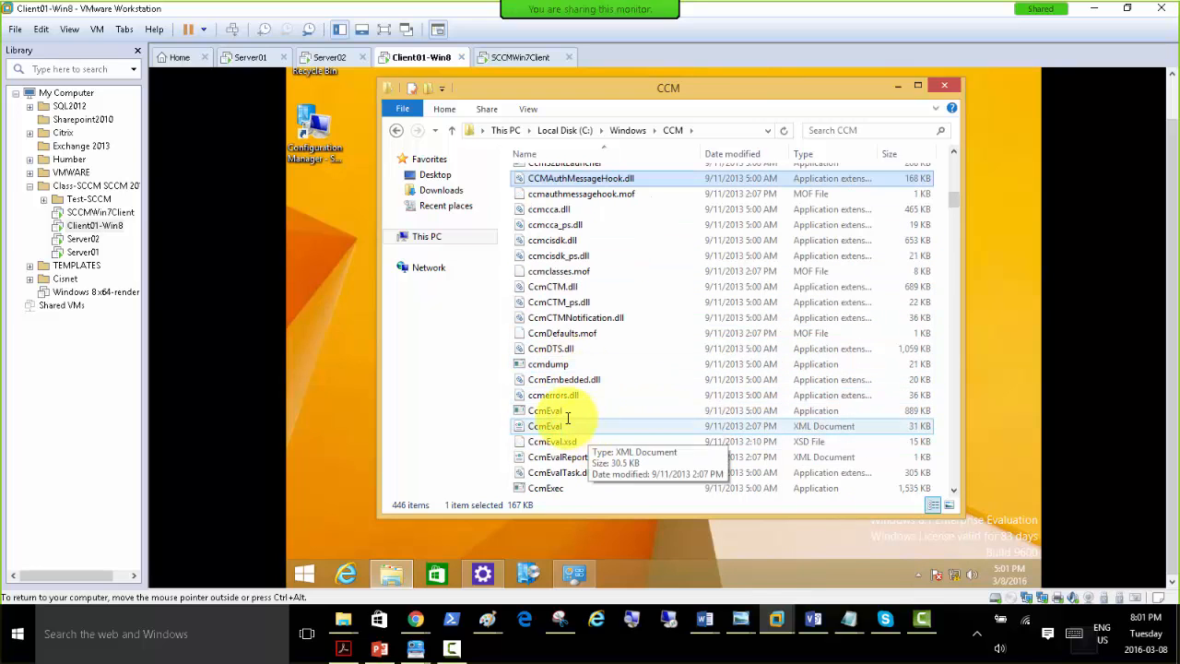
pyautogui.scroll(-2, 569, 414)
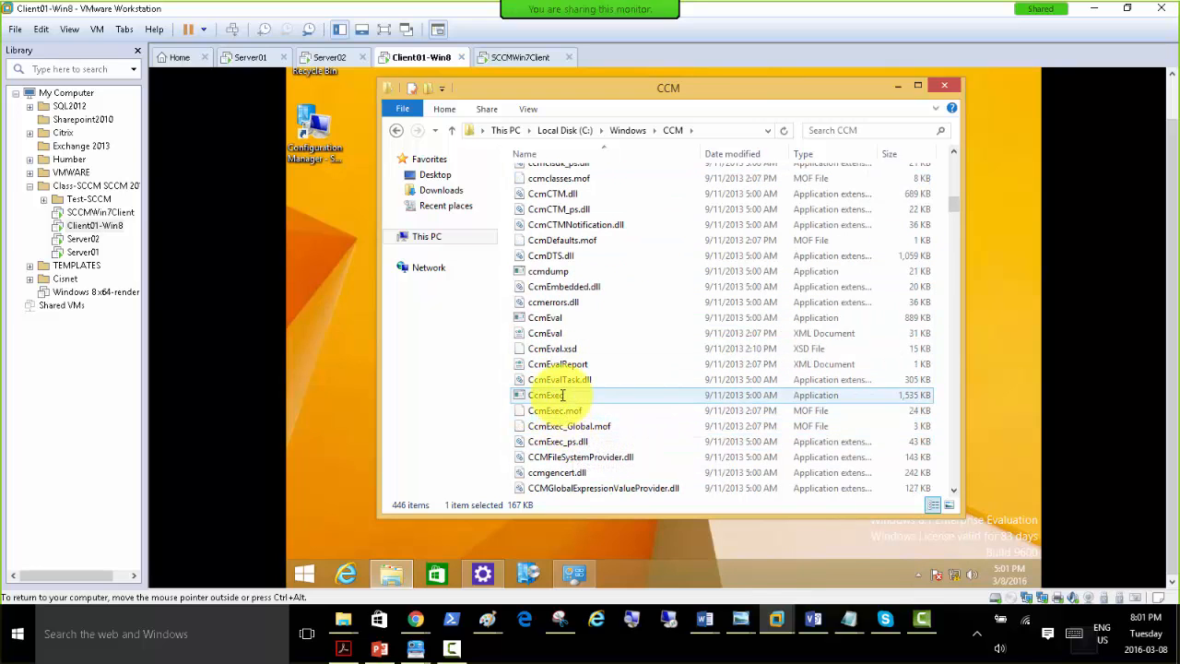
pyautogui.moveTo(564, 396)
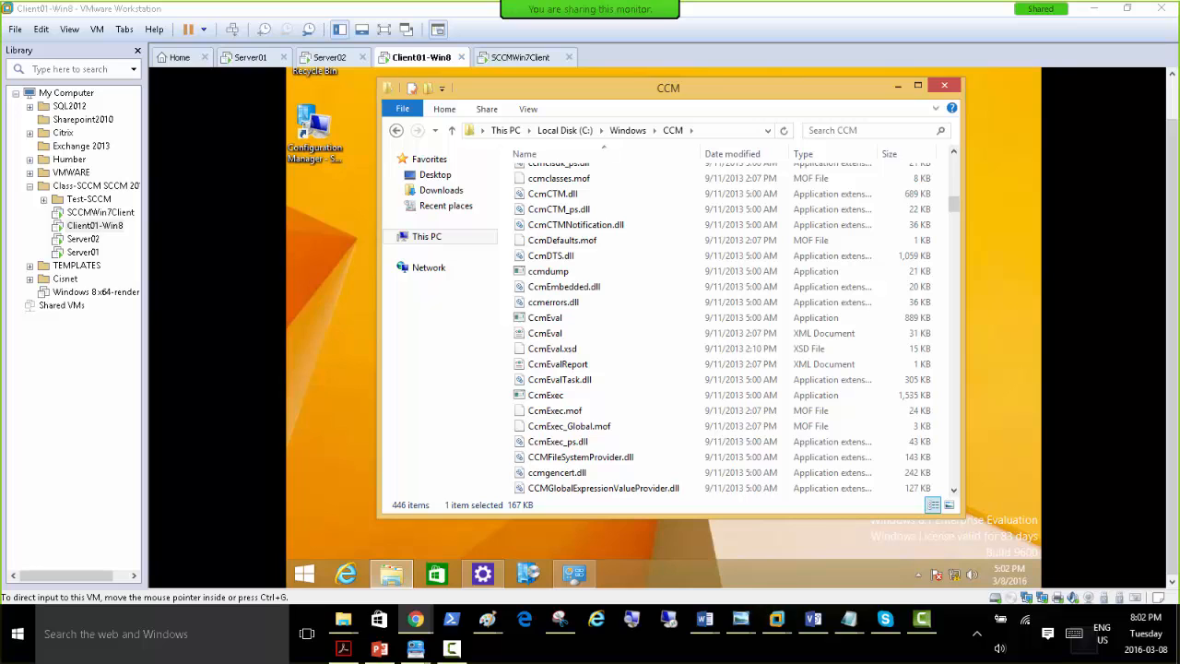
# Bring up the TechNet article on uninstalling the Configuration Manager client and highlight the Ccmsetup.exe /uninstall command.
pyautogui.moveTo(1051, 61); pyautogui.dragTo(462, 100)
pyautogui.doubleClick(463, 99)
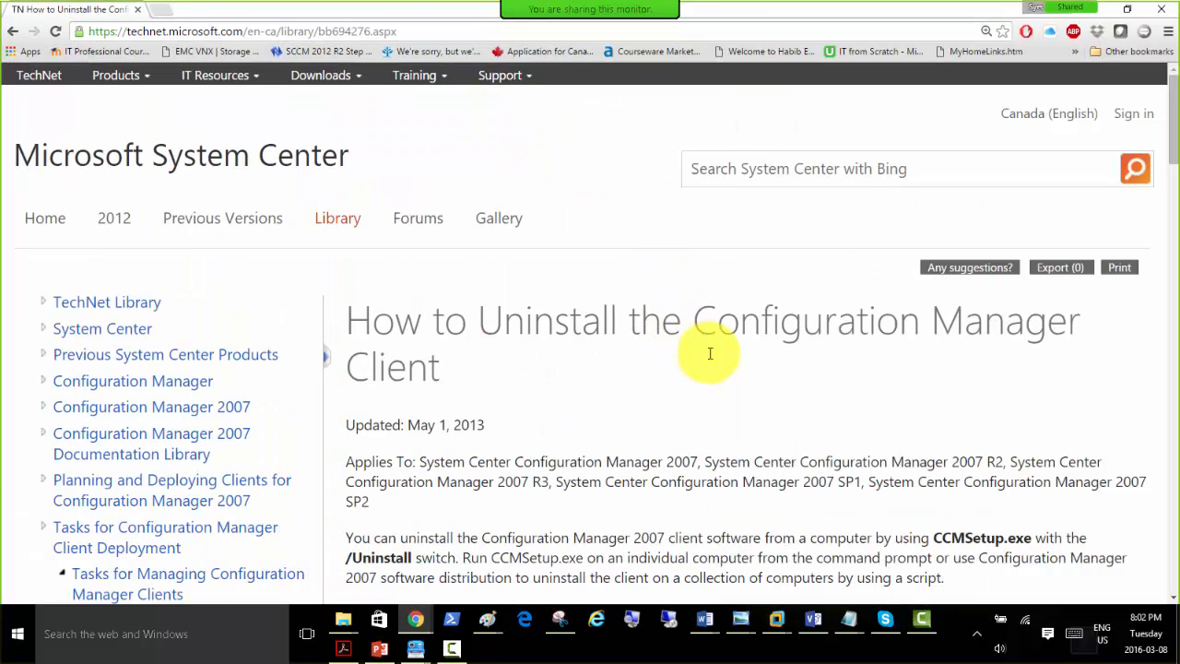
pyautogui.scroll(-3, 677, 366)
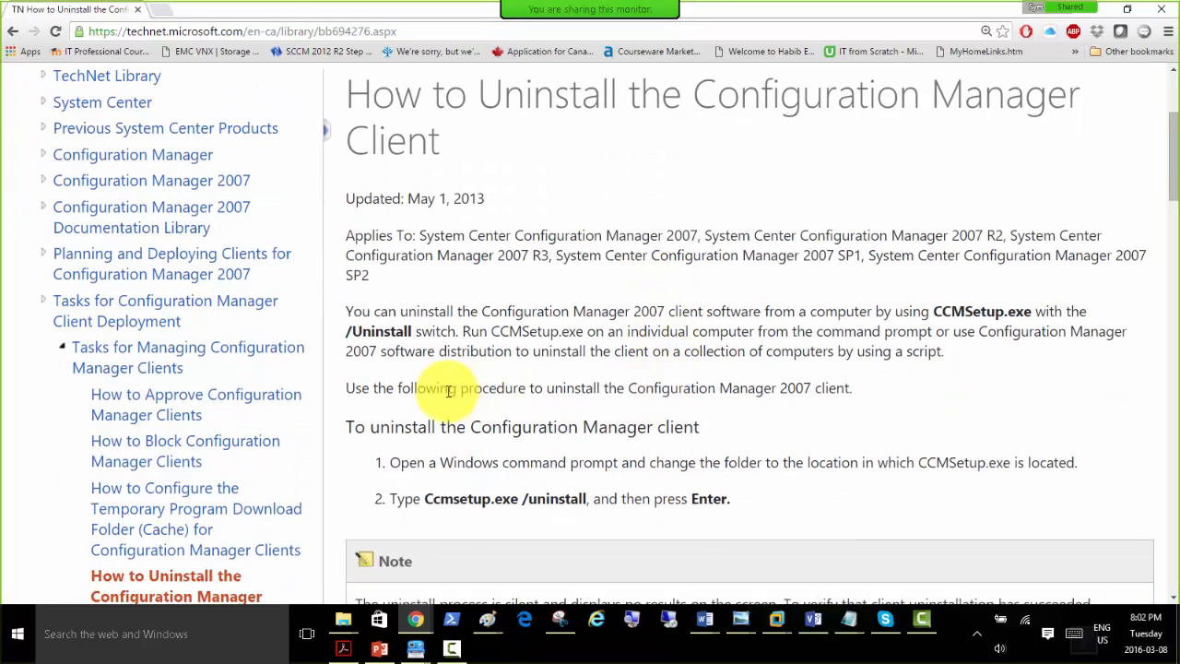
pyautogui.moveTo(425, 498); pyautogui.dragTo(592, 500)
pyautogui.scroll(-5, 571, 396)
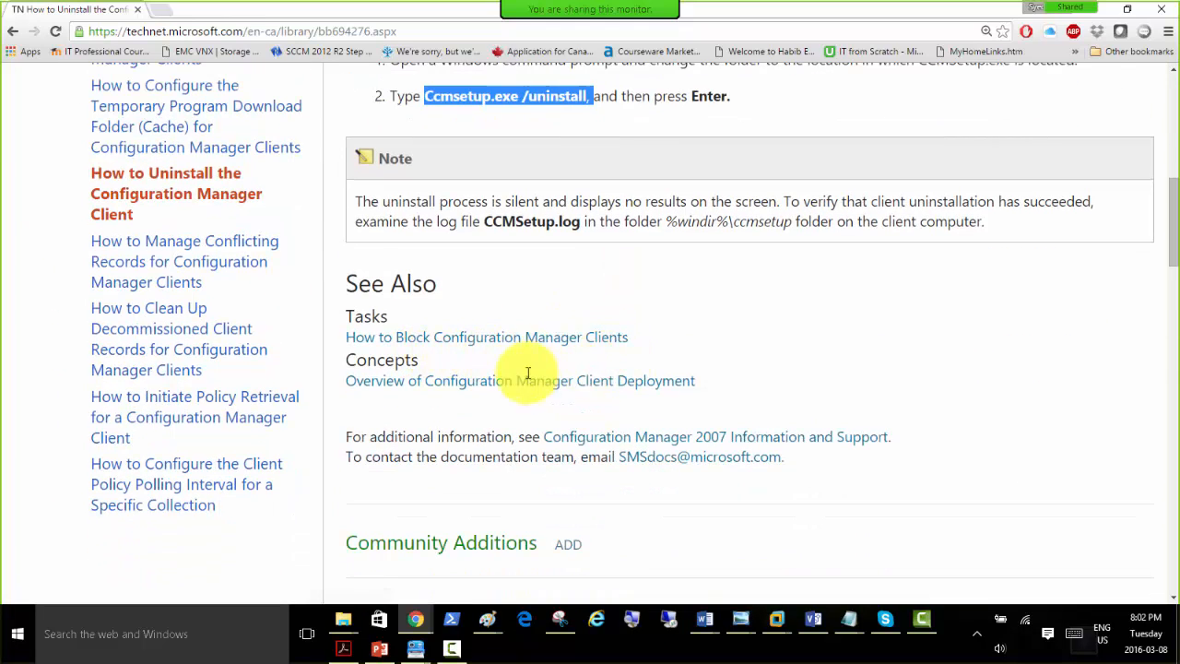
# Read the article's Community Additions for the PowerShell uninstall script and ccmsetup file locations, and move the browser window off this screen.
pyautogui.scroll(-3, 666, 400)
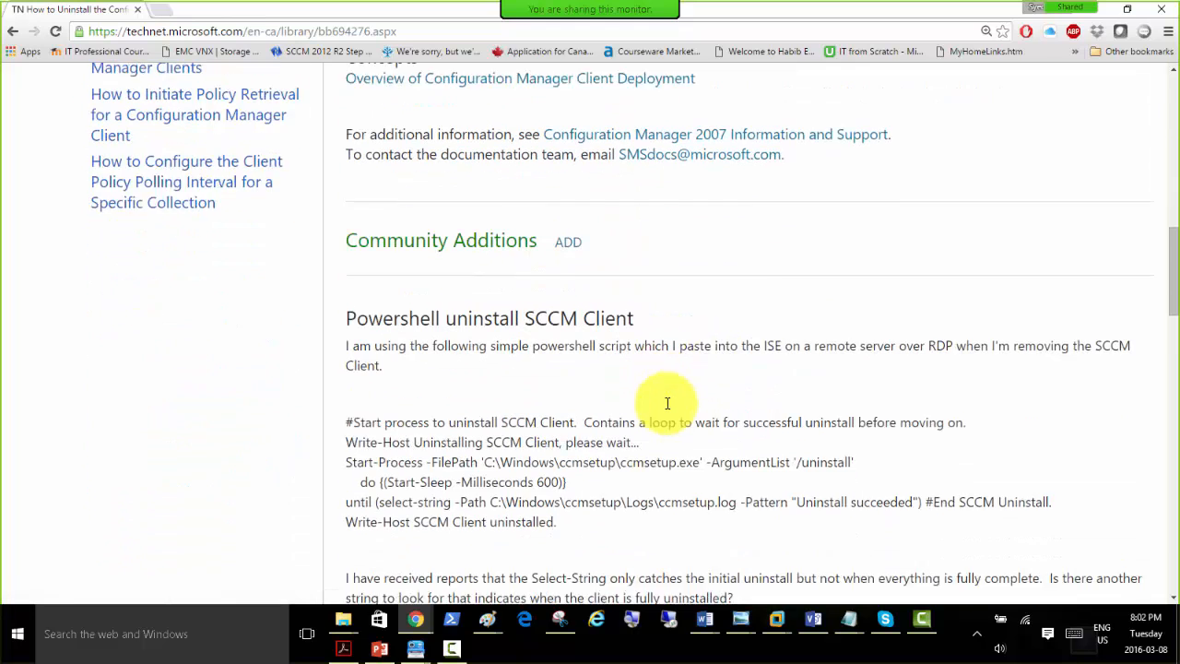
pyautogui.scroll(2, 632, 327)
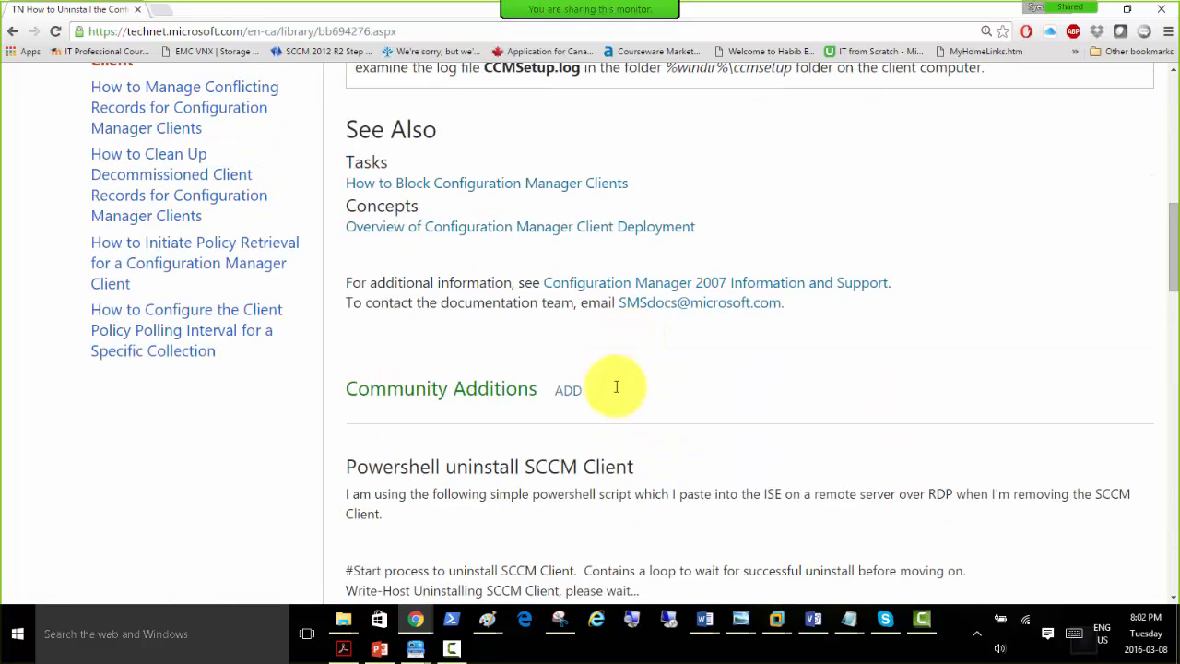
pyautogui.scroll(-3, 616, 387)
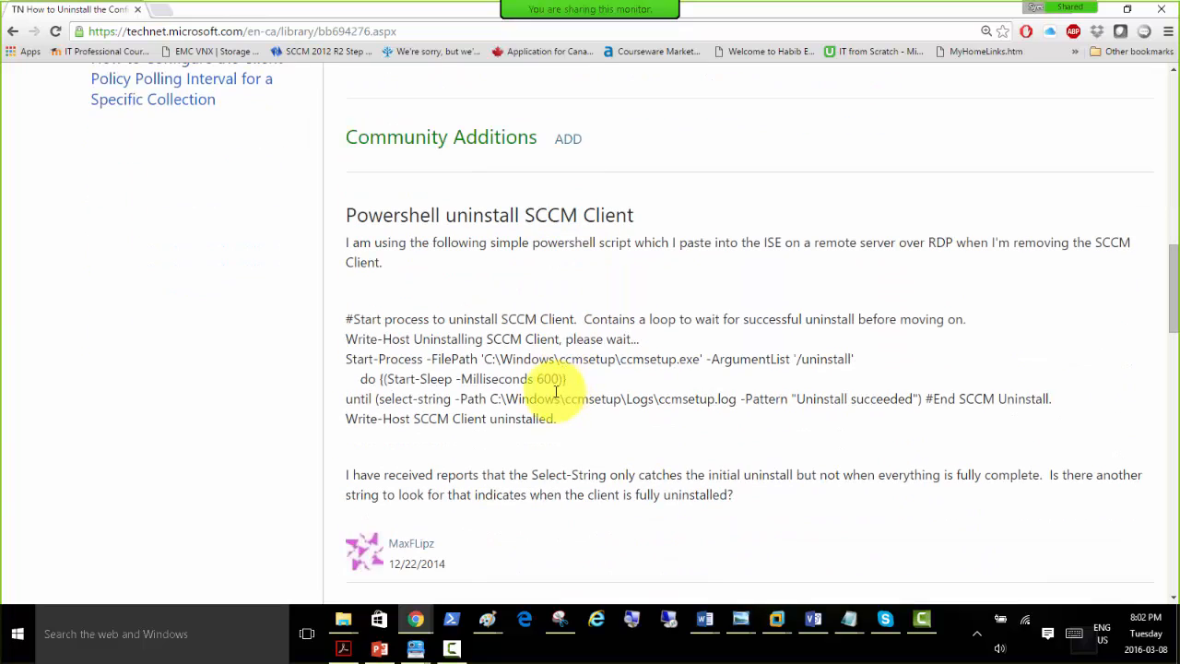
pyautogui.scroll(-1, 542, 407)
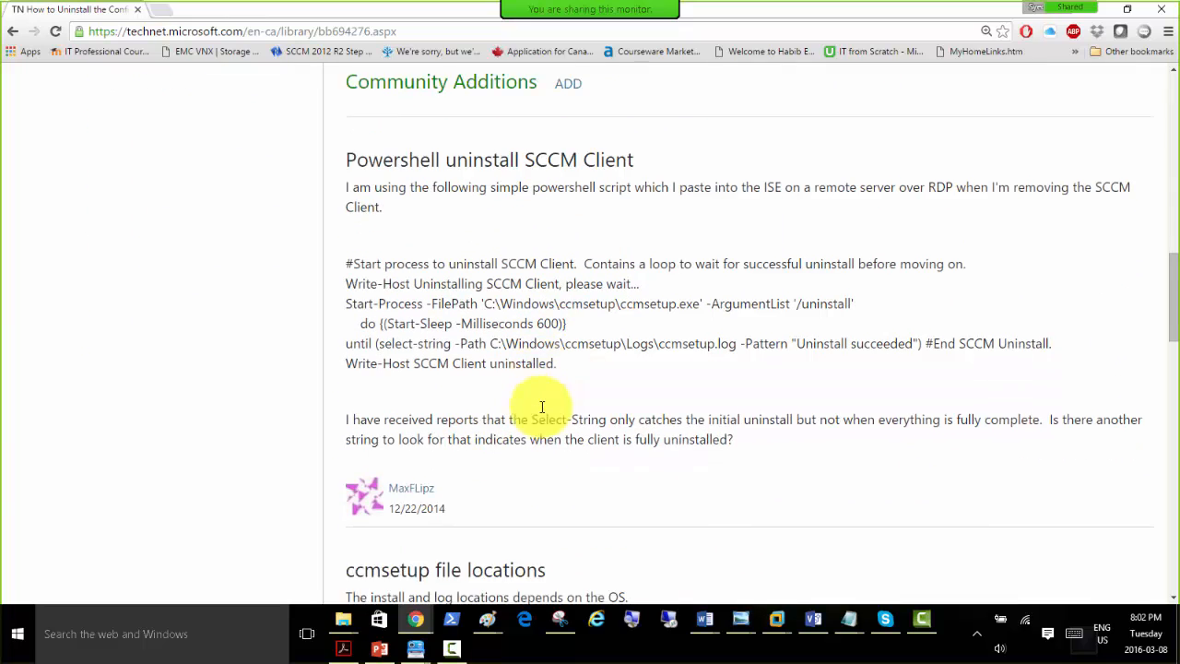
pyautogui.scroll(-3, 542, 407)
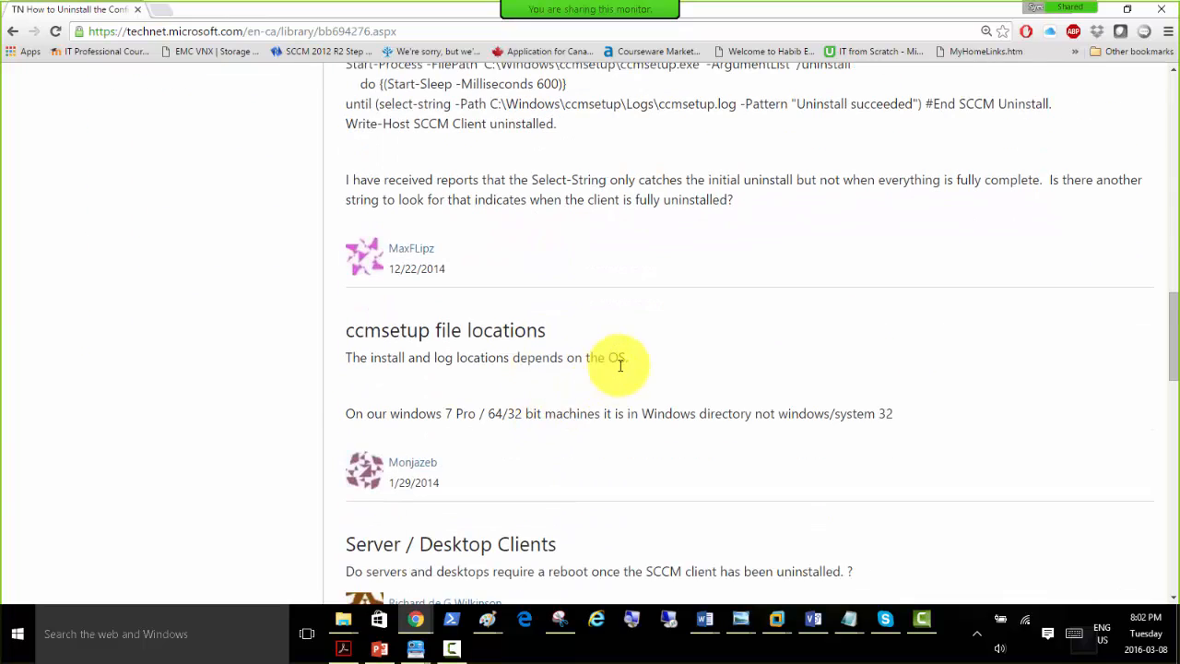
pyautogui.scroll(-4, 620, 365)
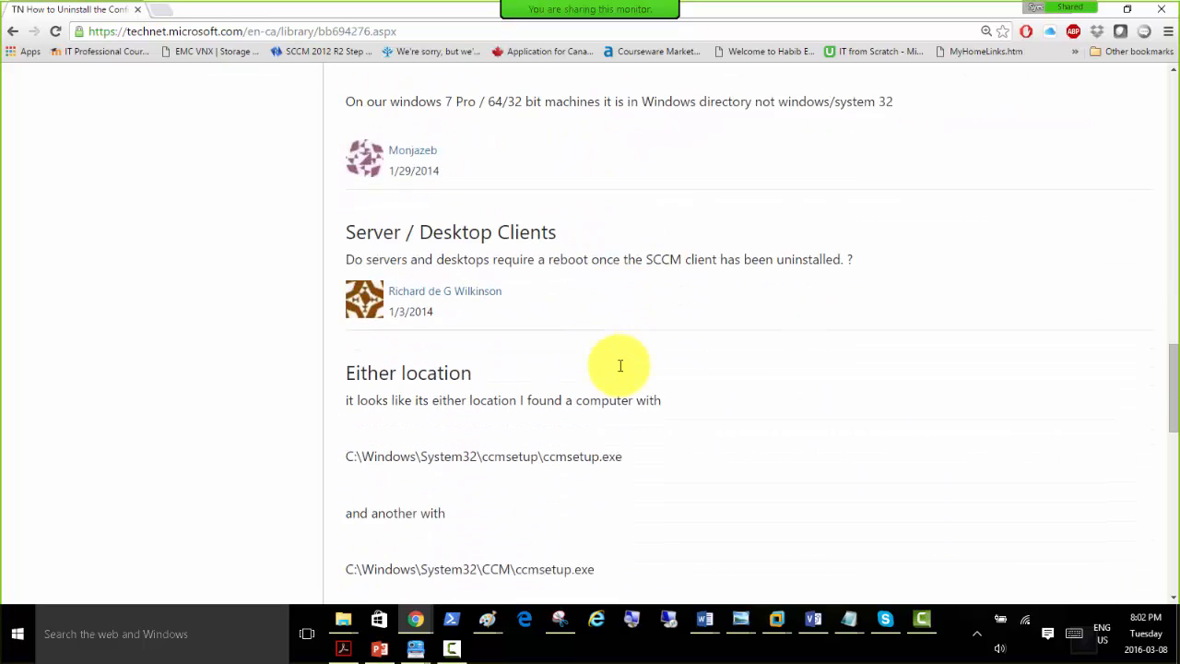
pyautogui.scroll(-2, 619, 365)
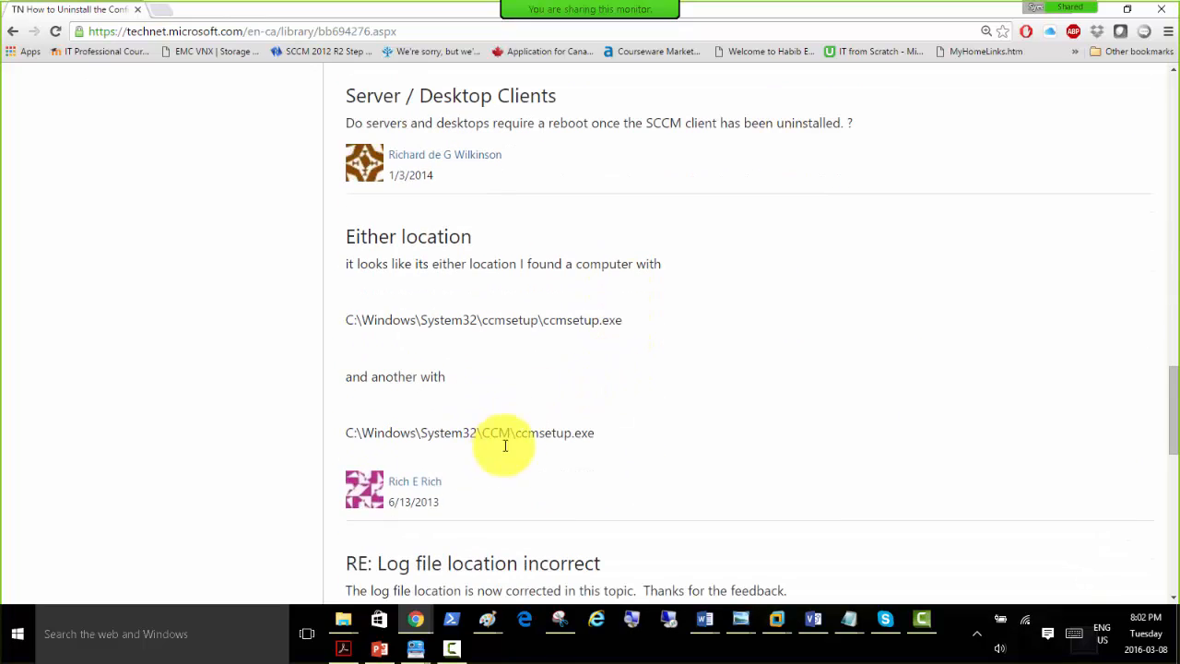
pyautogui.scroll(10, 738, 276)
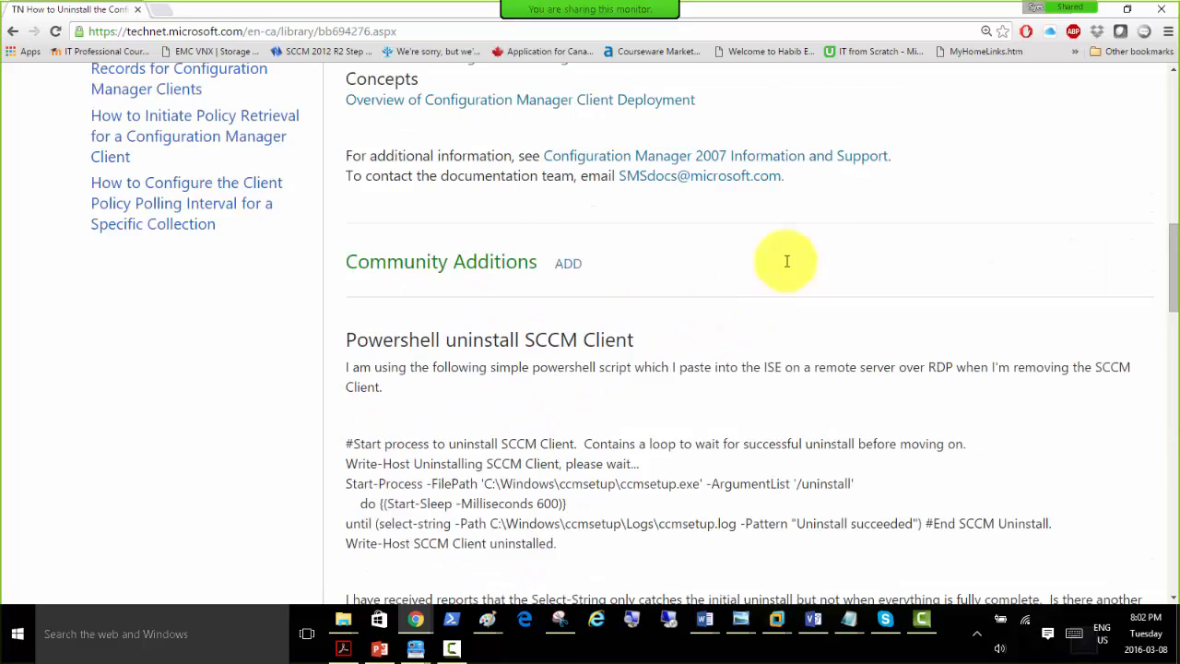
pyautogui.click(783, 14)
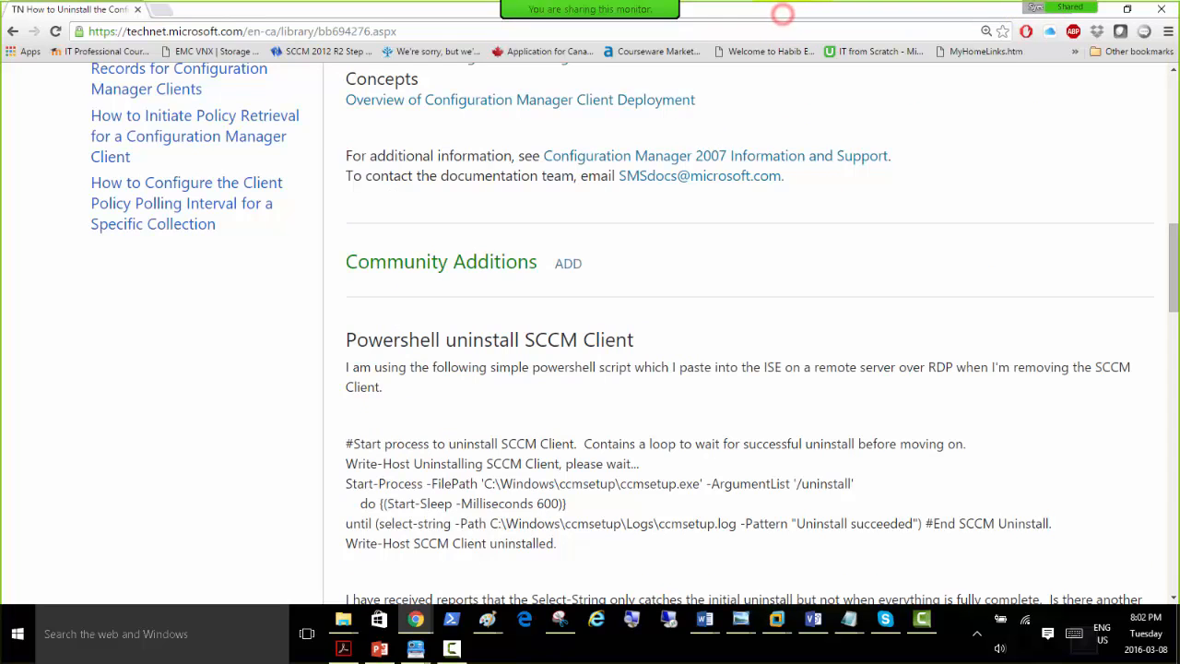
pyautogui.moveTo(783, 13); pyautogui.dragTo(783, 0)
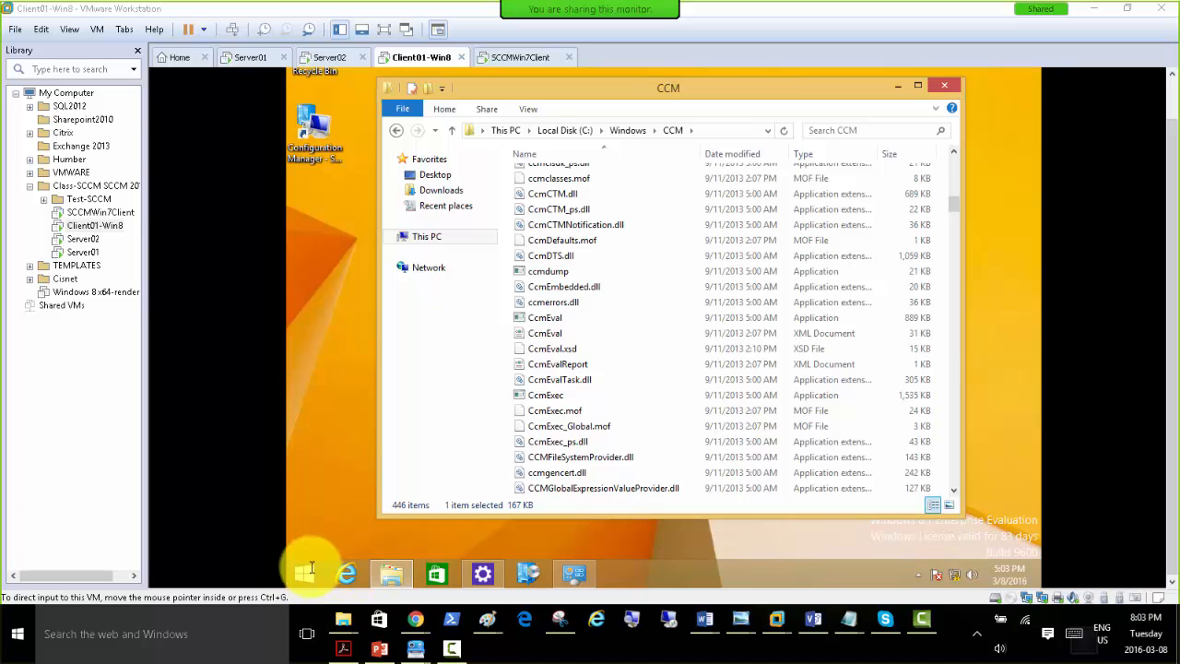
# Open an administrator command prompt on the Client01-Win8 machine and place its window over the CCM folder.
pyautogui.click(334, 492)
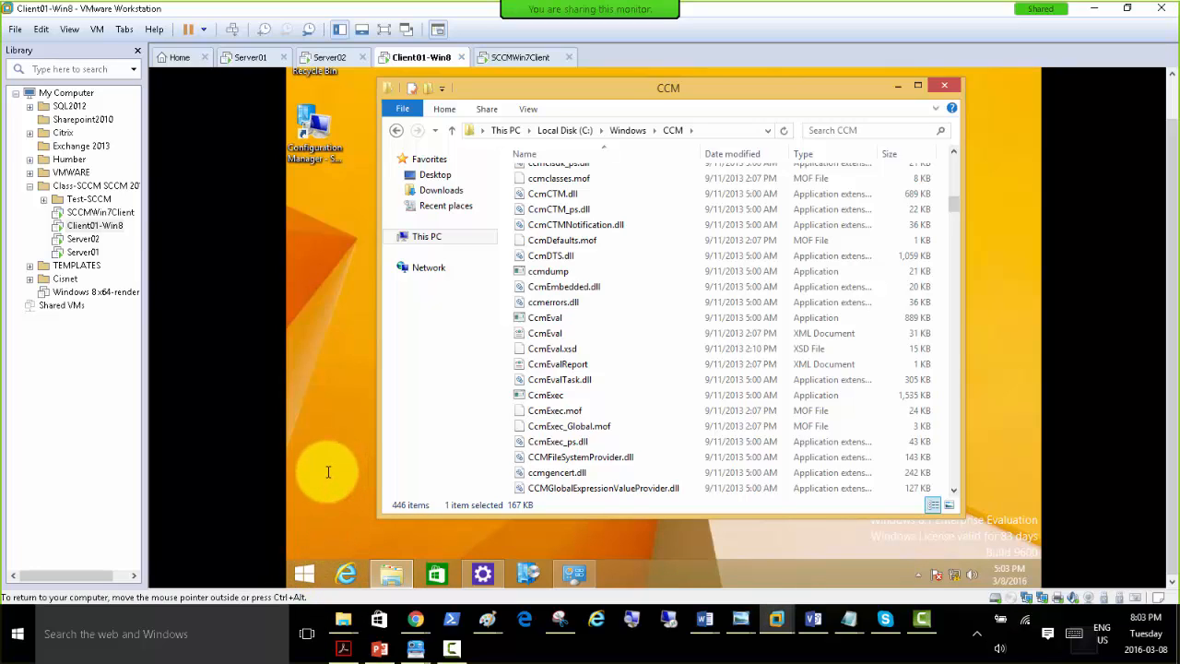
pyautogui.press('super+x')
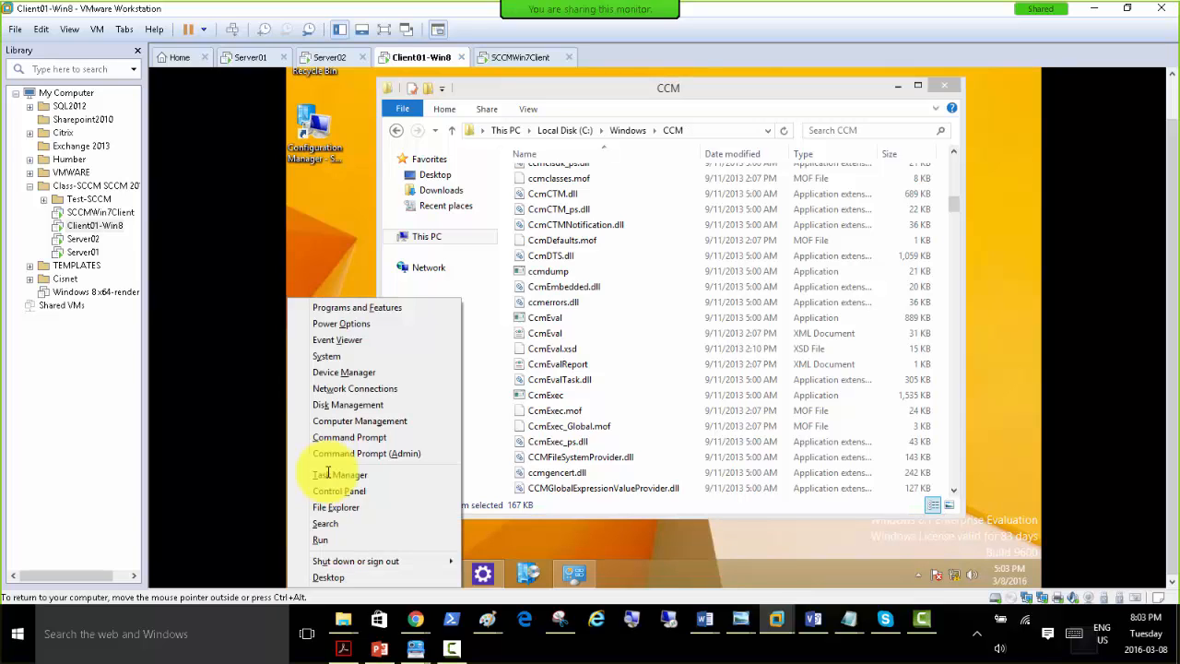
pyautogui.click(397, 452)
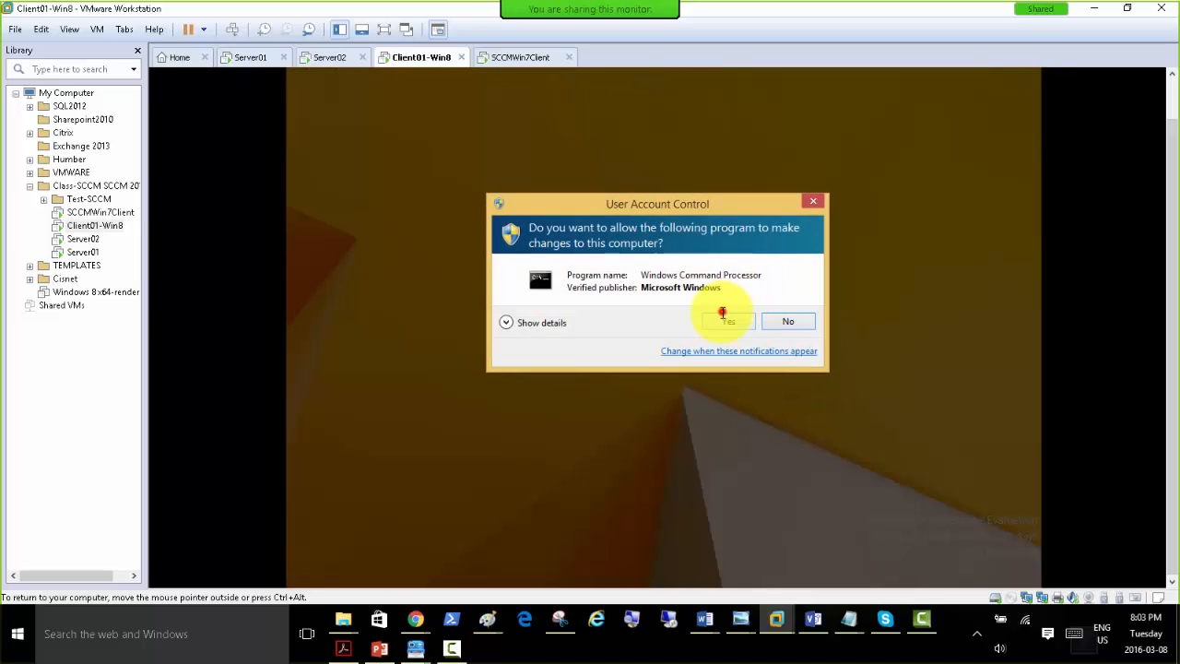
pyautogui.click(731, 317)
pyautogui.moveTo(559, 55); pyautogui.dragTo(625, 287)
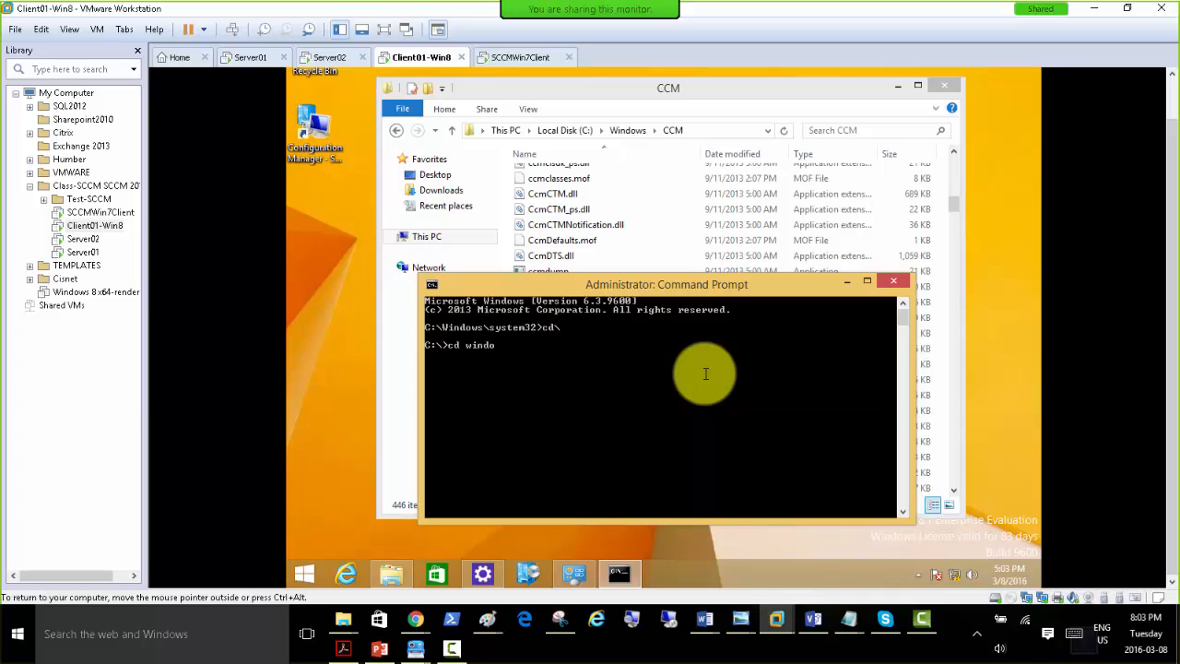
# Change the command prompt directory to C:\Windows\CCM and list the folder's contents.
pyautogui.write('ws')
pyautogui.press('Return')
pyautogui.press('Return')
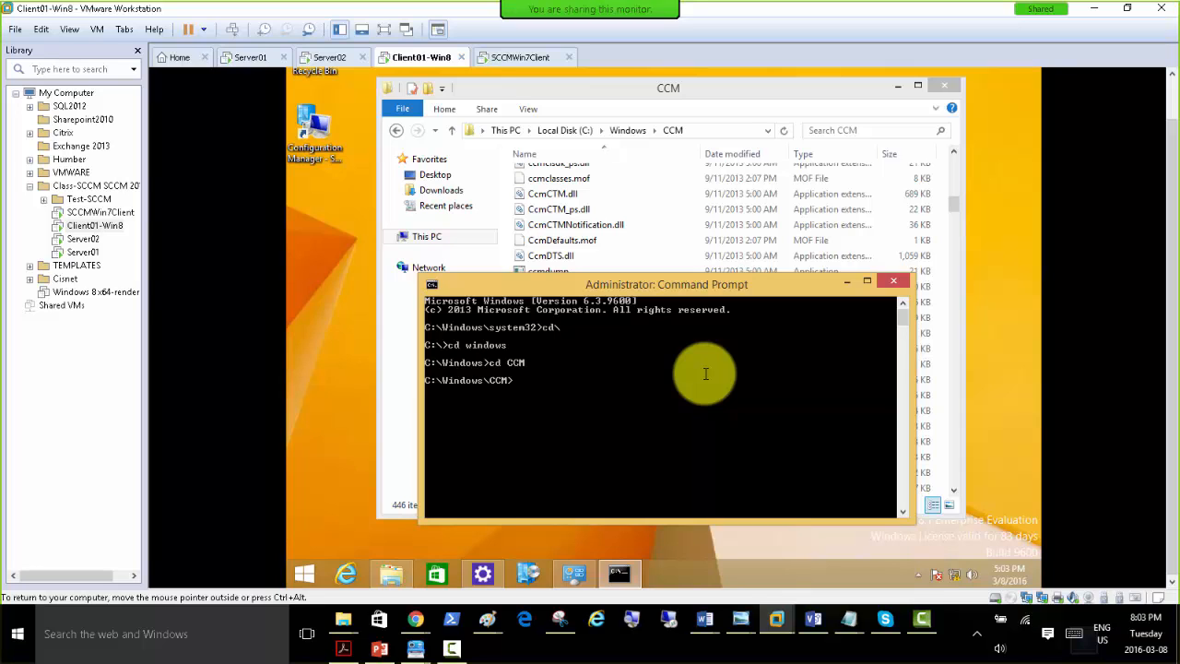
pyautogui.write('dir')
pyautogui.press('Return')
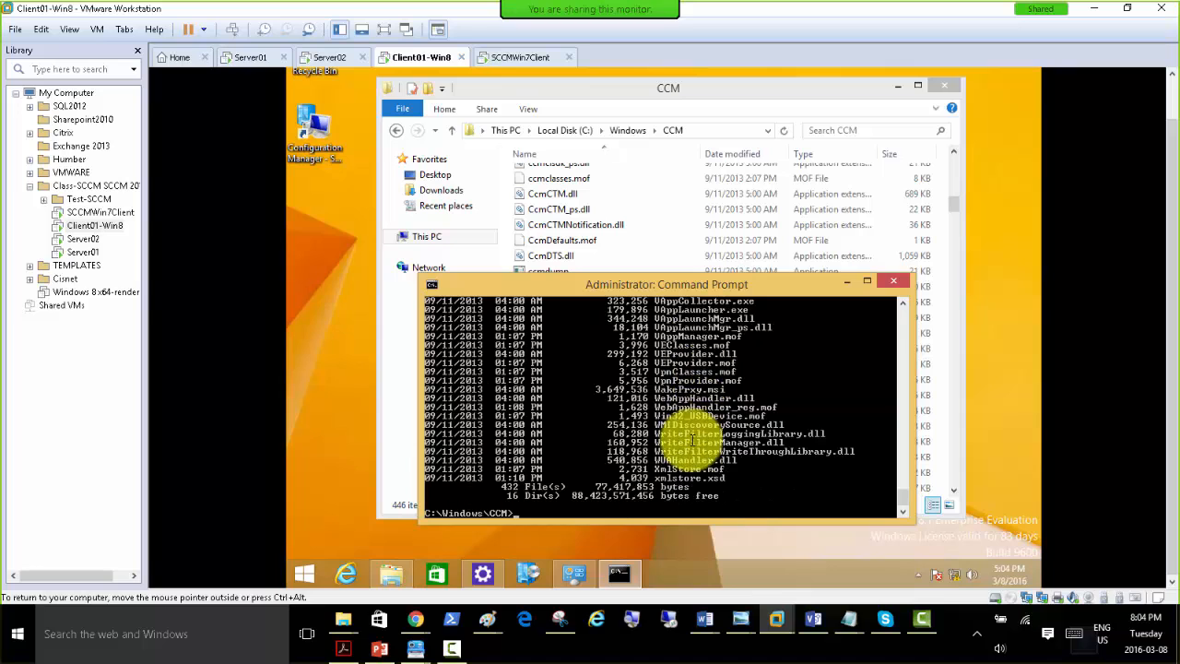
pyautogui.scroll(3, 679, 421)
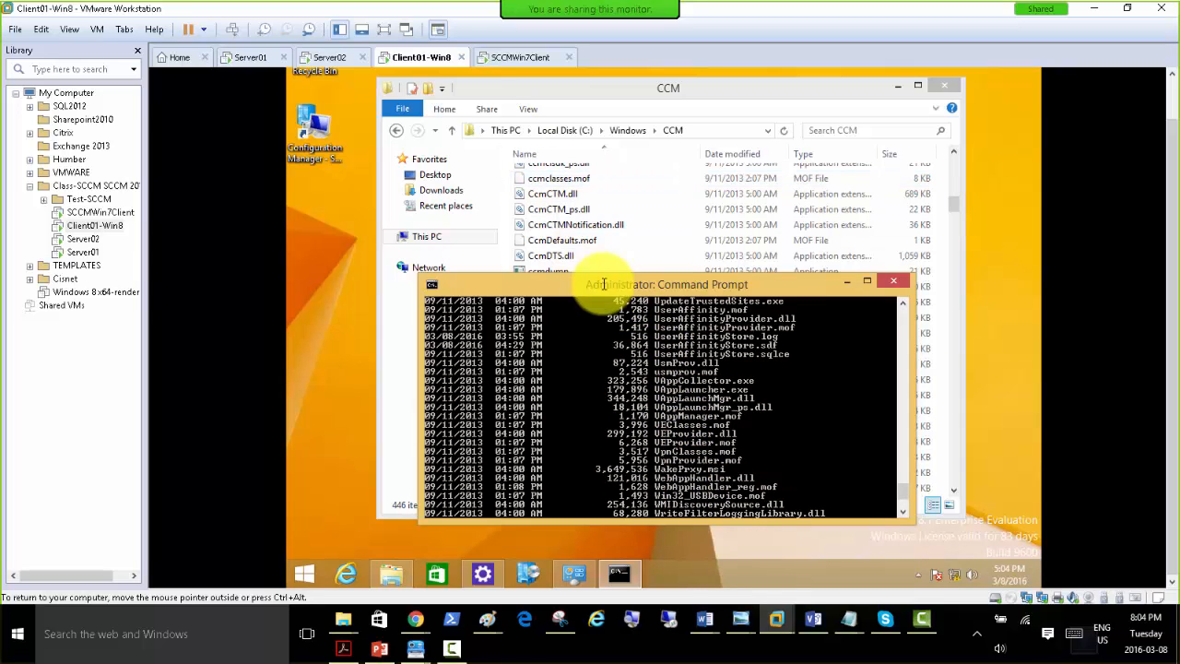
pyautogui.scroll(-4, 741, 416)
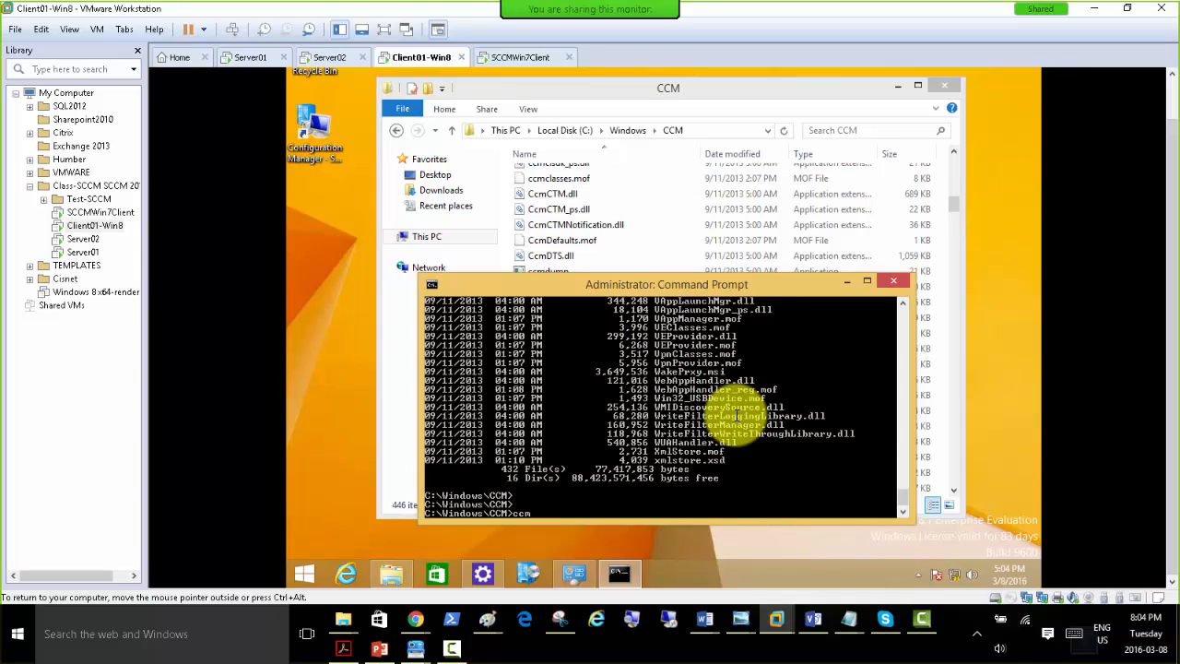
# Try to find the ccmsetup executable in C:\Windows\CCM by autocompleting names starting with ccm, and clear the command line.
pyautogui.press('Tab')
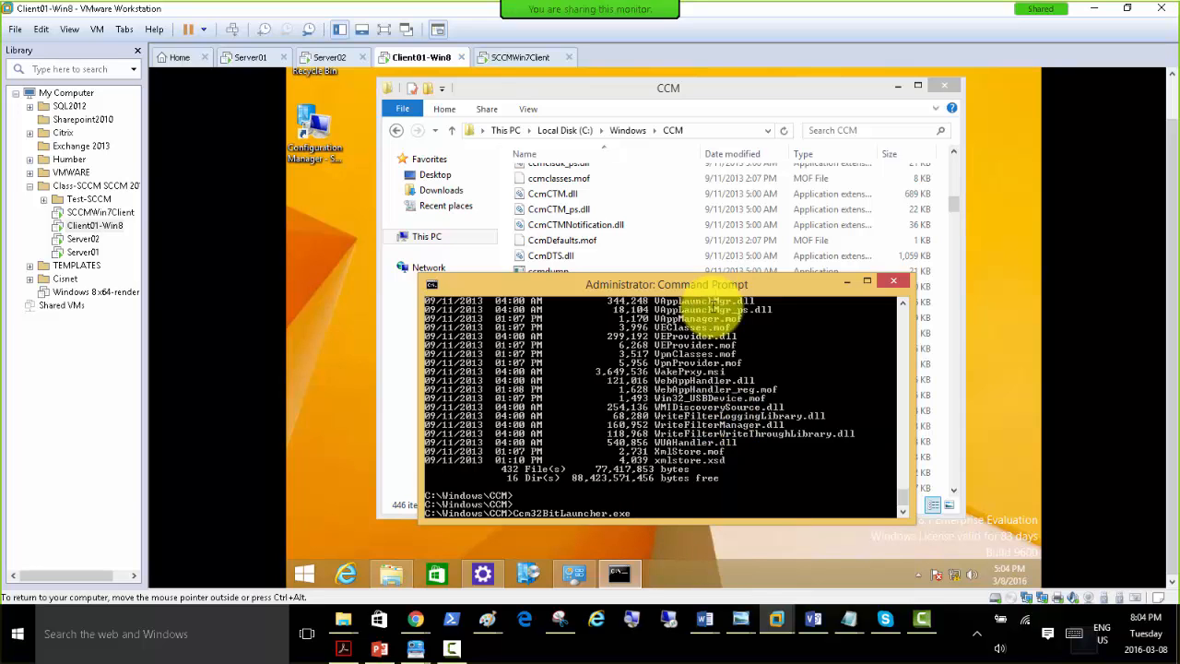
pyautogui.moveTo(598, 282); pyautogui.dragTo(570, 159)
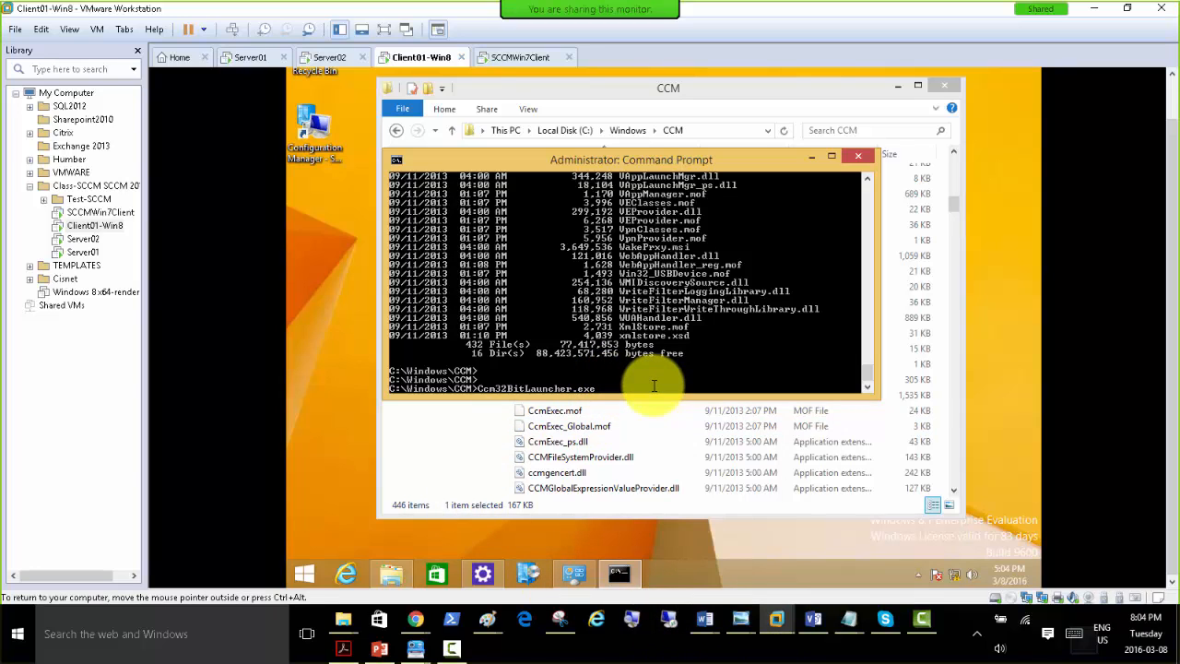
pyautogui.press('BackSpace')
pyautogui.write('xe')
pyautogui.press('BackSpace')
pyautogui.press('BackSpace')
pyautogui.press('BackSpace')
pyautogui.press('BackSpace')
pyautogui.press('BackSpace')
pyautogui.press('BackSpace')
pyautogui.press('BackSpace')
pyautogui.press('BackSpace')
pyautogui.press('BackSpace')
pyautogui.press('BackSpace')
pyautogui.press('BackSpace')
pyautogui.press('BackSpace')
pyautogui.press('BackSpace')
pyautogui.press('BackSpace')
pyautogui.press('BackSpace')
pyautogui.press('BackSpace')
pyautogui.press('BackSpace')
pyautogui.press('BackSpace')
pyautogui.press('BackSpace')
pyautogui.press('BackSpace')
pyautogui.write('c')
pyautogui.press('Tab')
pyautogui.press('Tab')
pyautogui.press('Tab')
pyautogui.press('Tab')
pyautogui.press('Tab')
pyautogui.press('Tab')
pyautogui.press('Tab')
pyautogui.press('Tab')
pyautogui.press('Tab')
pyautogui.press('Tab')
pyautogui.press('Tab')
pyautogui.press('BackSpace')
pyautogui.press('BackSpace')
pyautogui.press('BackSpace')
pyautogui.press('BackSpace')
pyautogui.press('BackSpace')
pyautogui.press('BackSpace')
pyautogui.press('BackSpace')
pyautogui.press('BackSpace')
pyautogui.press('BackSpace')
pyautogui.press('BackSpace')
pyautogui.press('BackSpace')
pyautogui.press('BackSpace')
pyautogui.press('BackSpace')
pyautogui.press('BackSpace')
pyautogui.press('BackSpace')
pyautogui.press('BackSpace')
pyautogui.press('BackSpace')
pyautogui.press('BackSpace')
pyautogui.press('BackSpace')
pyautogui.press('BackSpace')
pyautogui.write('ccms')
pyautogui.press('BackSpace')
pyautogui.press('BackSpace')
pyautogui.press('BackSpace')
pyautogui.press('BackSpace')
pyautogui.press('BackSpace')
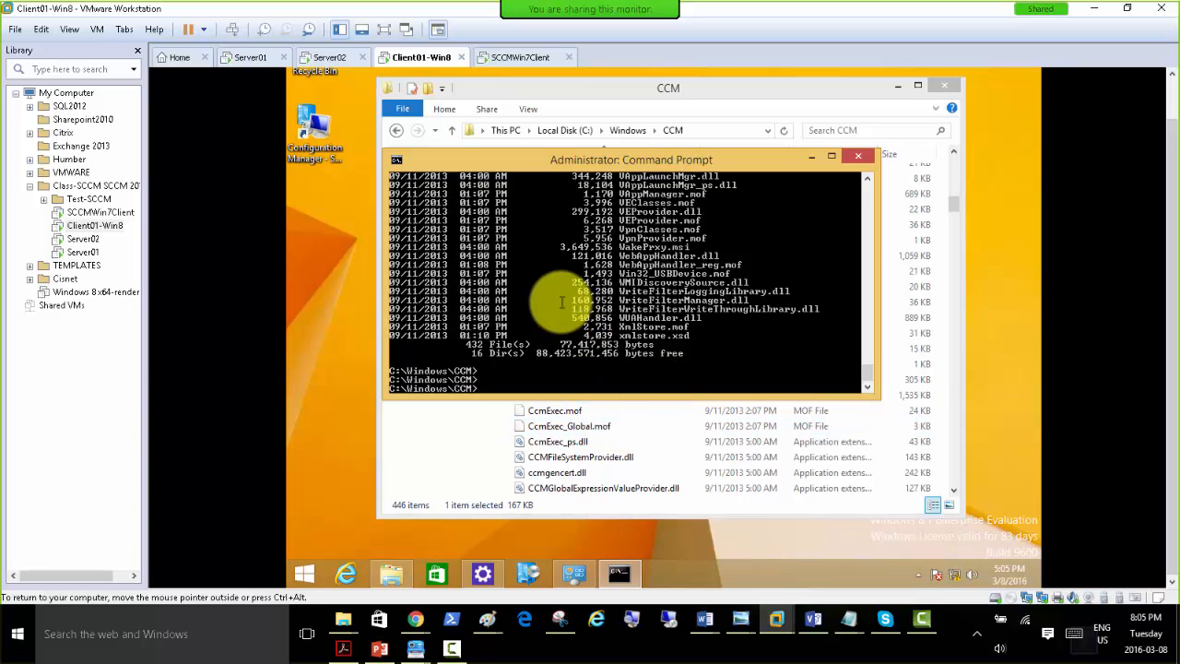
pyautogui.moveTo(548, 157); pyautogui.dragTo(544, 223)
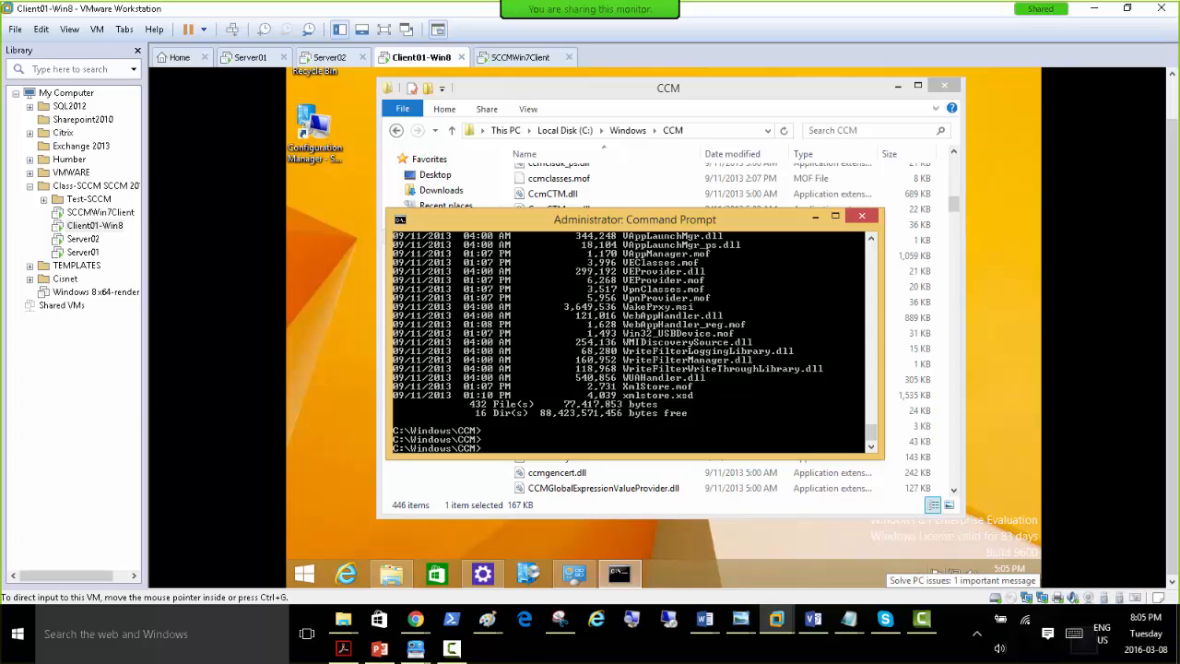
# Minimize VMware Workstation, bring the TechNet uninstall page back full screen in the browser, and reread the Ccmsetup.exe /uninstall procedure.
pyautogui.hotkey('alt', 'Tab')
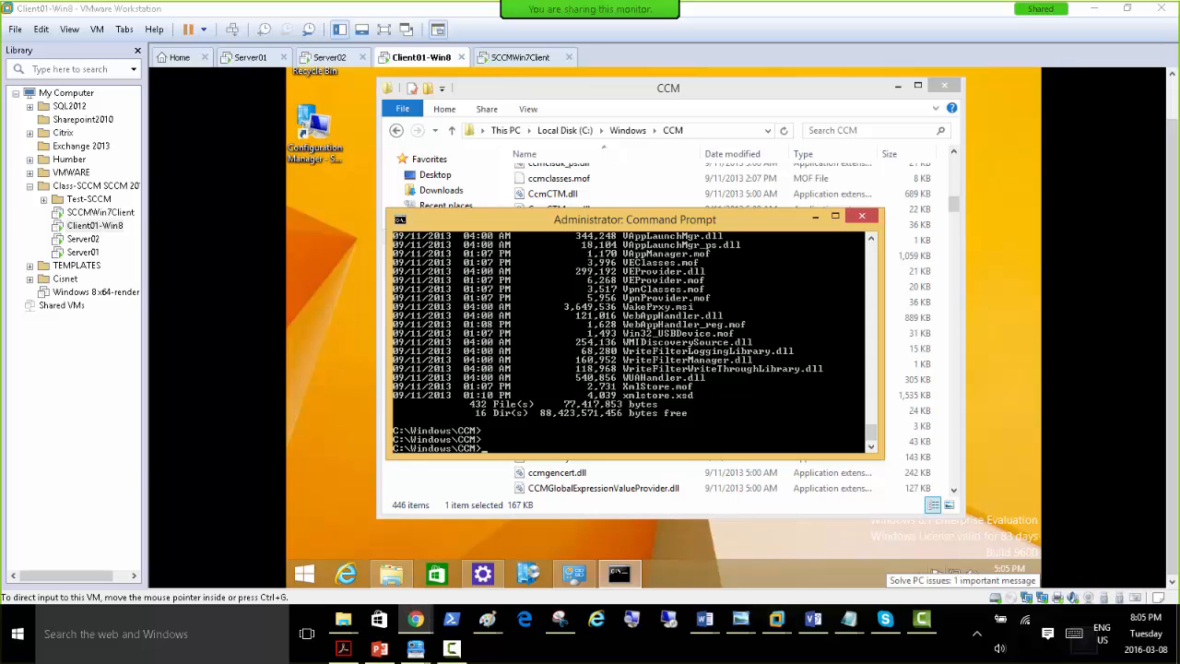
pyautogui.moveTo(426, 623)
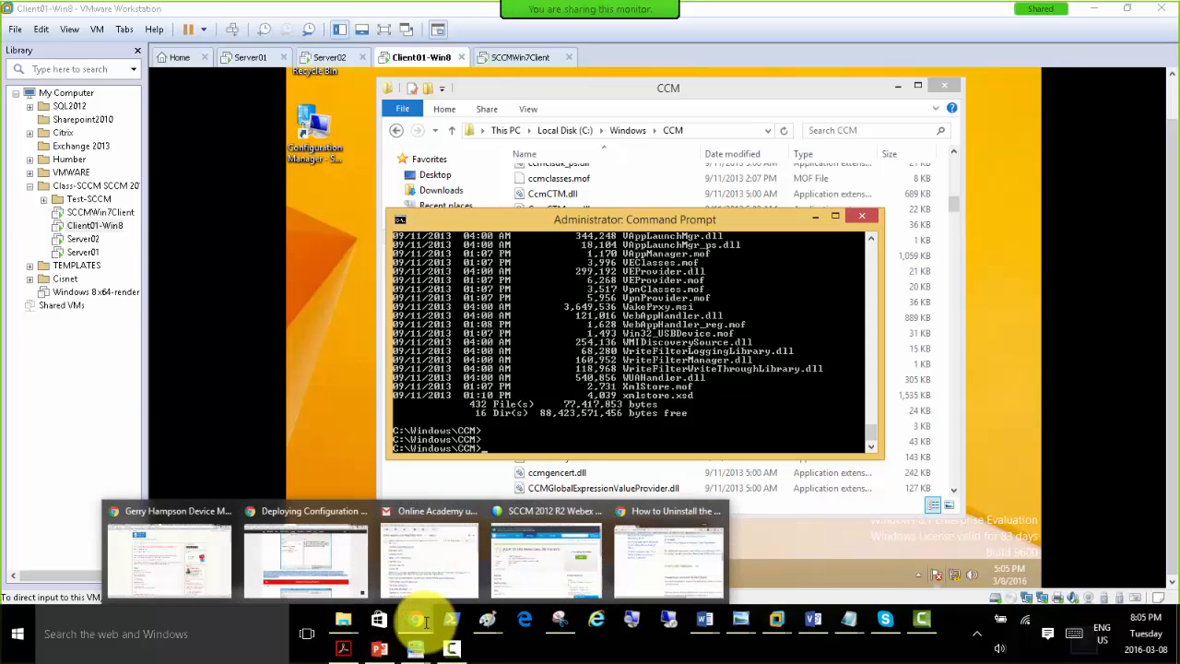
pyautogui.click(661, 559)
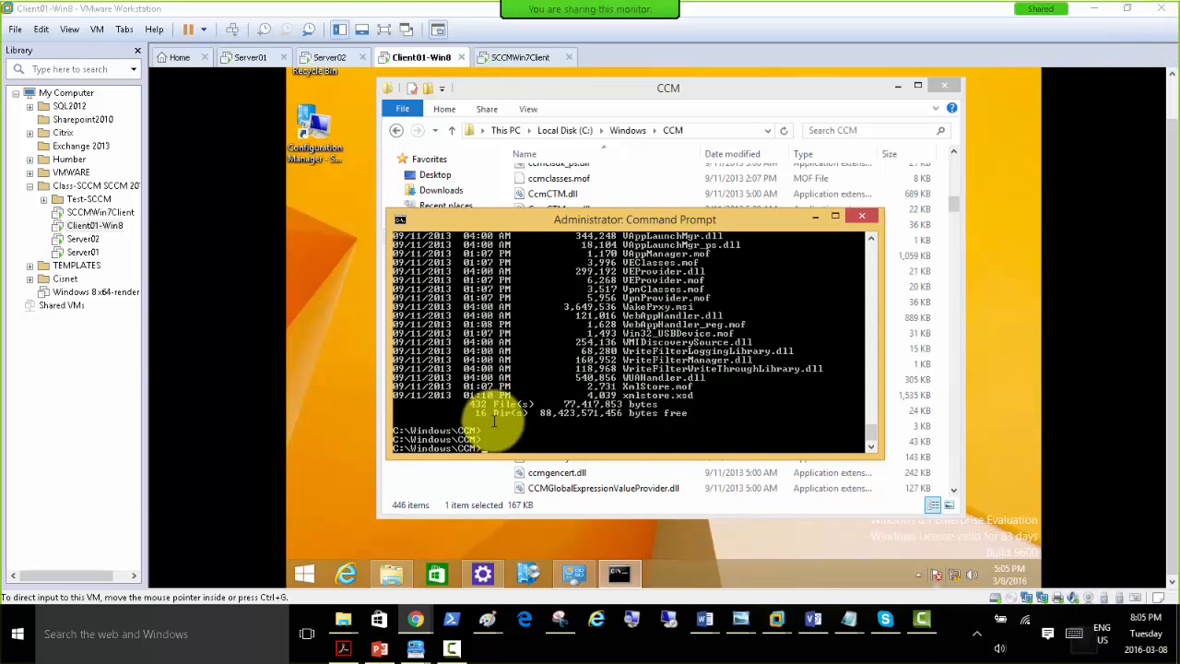
pyautogui.click(1094, 8)
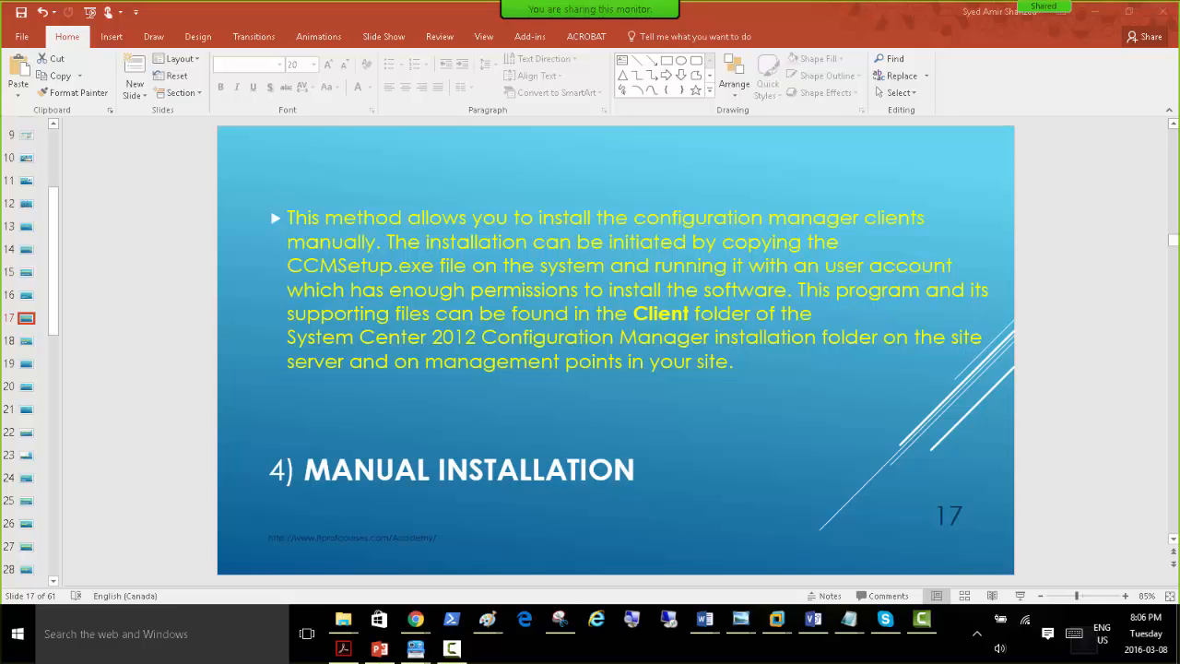
pyautogui.moveTo(1178, 22); pyautogui.dragTo(1178, 63)
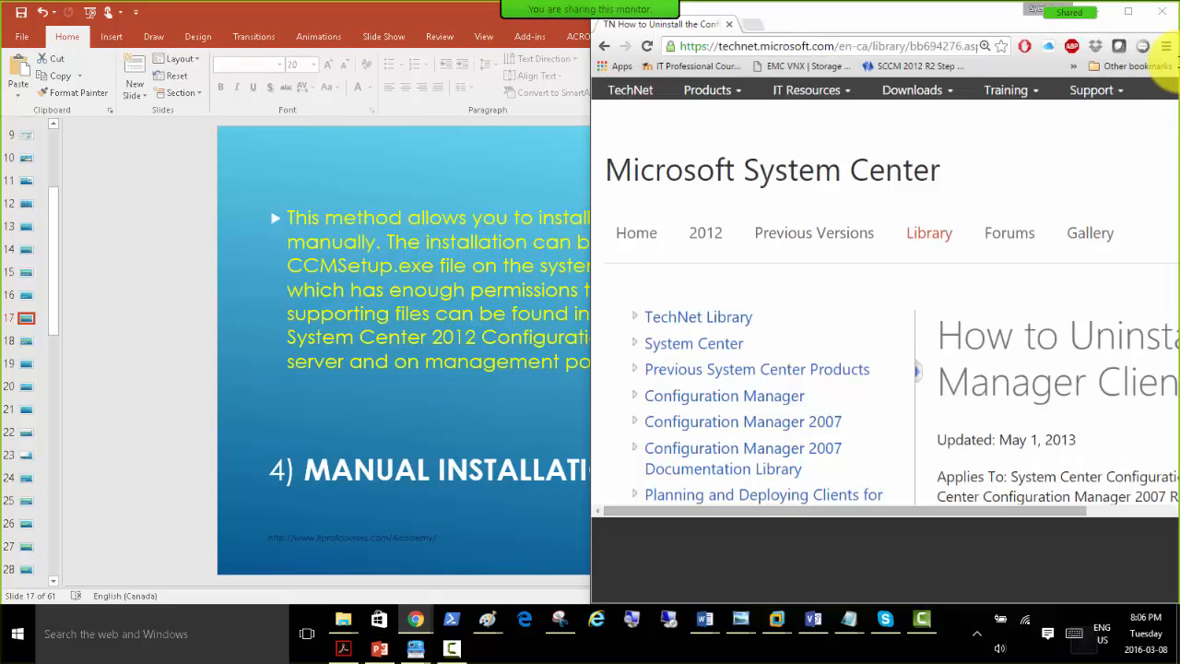
pyautogui.doubleClick(857, 20)
pyautogui.doubleClick(794, 50)
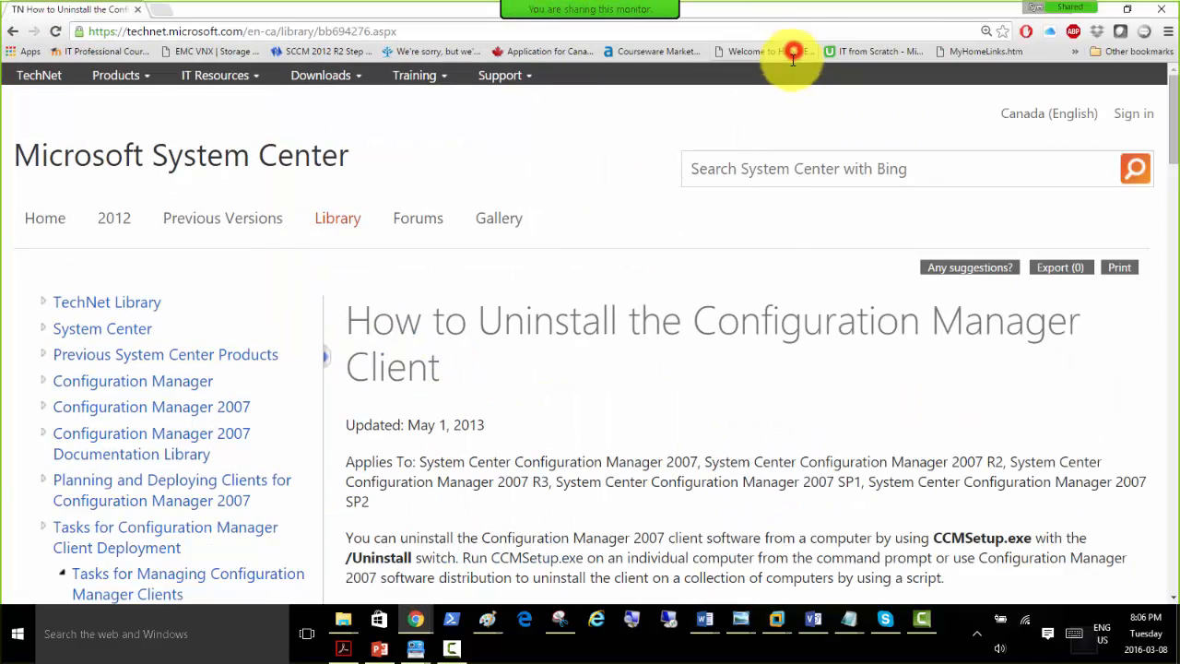
pyautogui.scroll(-5, 678, 360)
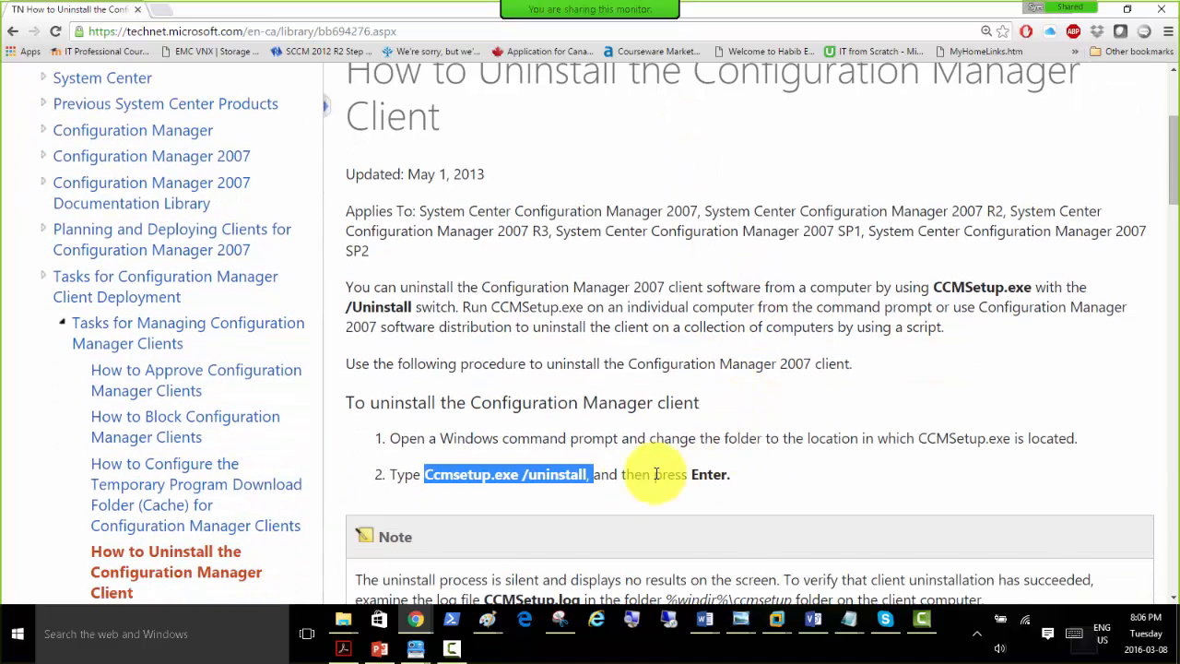
pyautogui.click(605, 486)
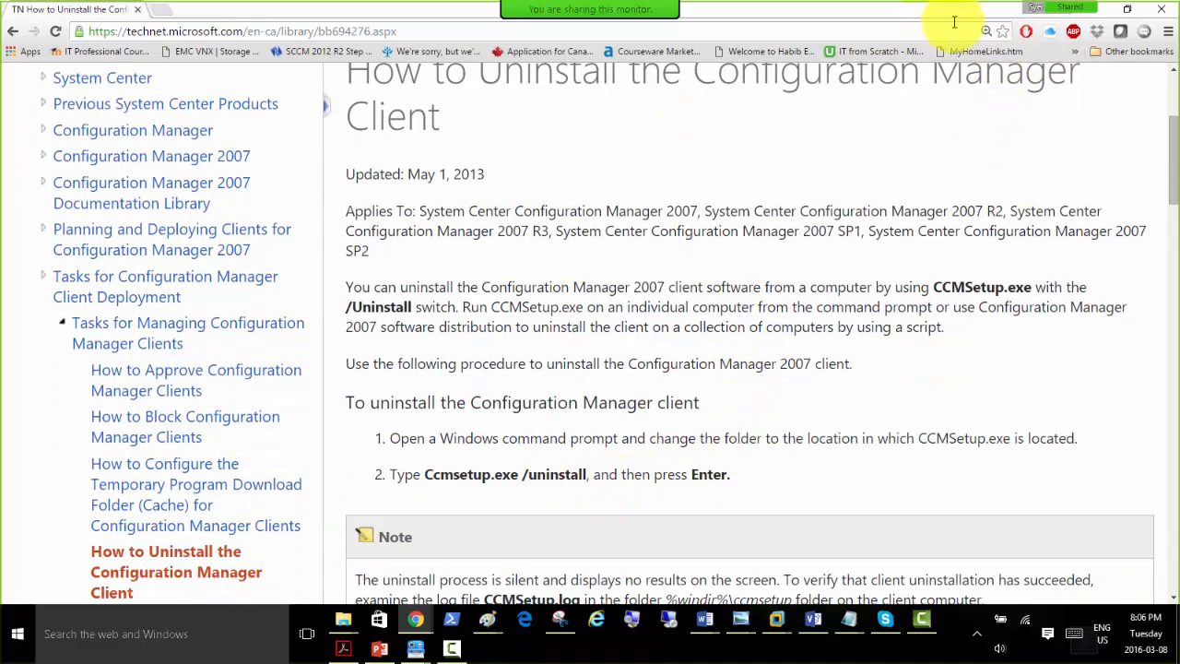
# Switch back to the Client01-Win8 machine in VMware Workstation and list the contents of C:\Windows\CCM again in the command prompt.
pyautogui.moveTo(887, 11); pyautogui.dragTo(885, 0)
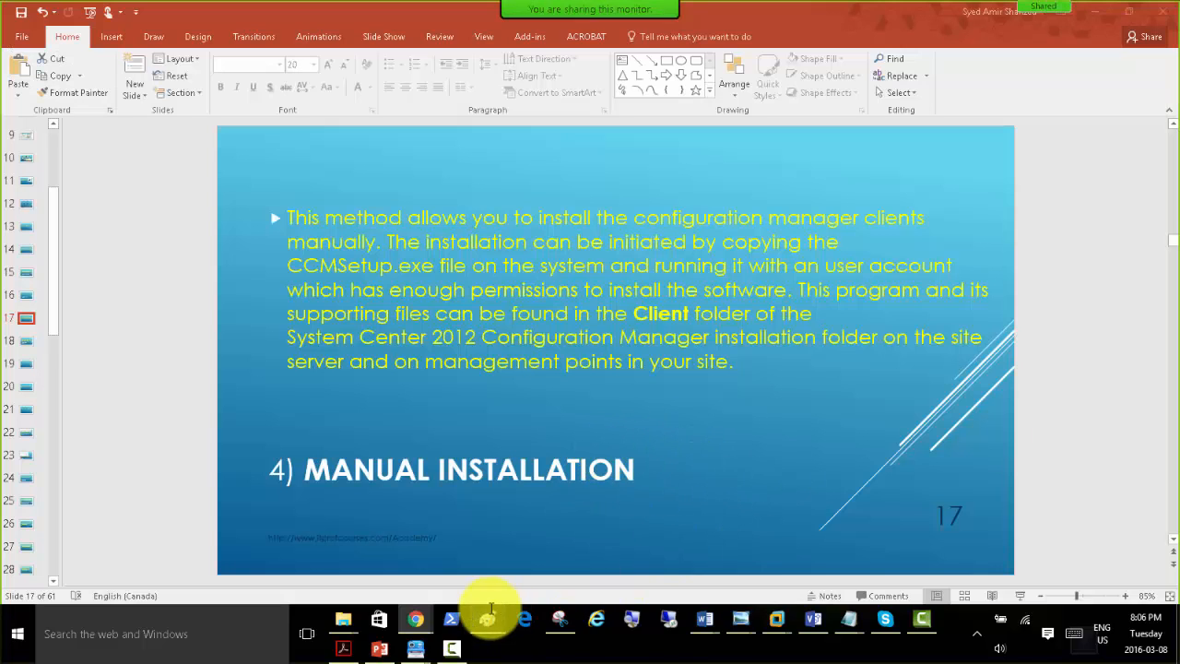
pyautogui.moveTo(774, 618)
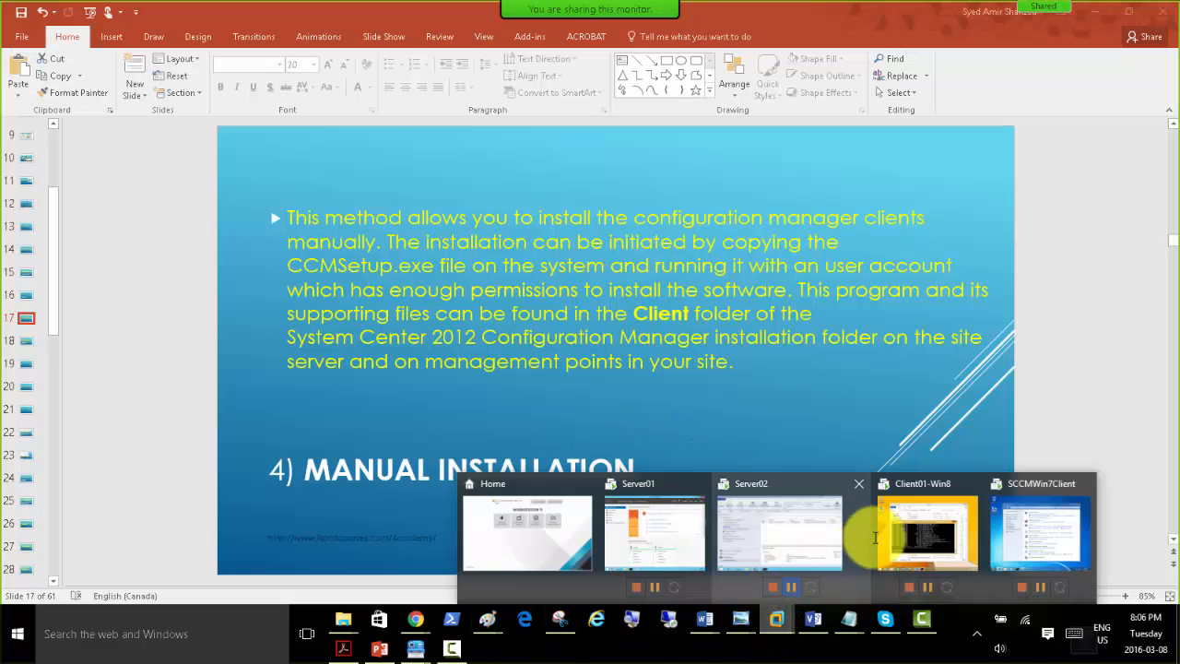
pyautogui.click(899, 525)
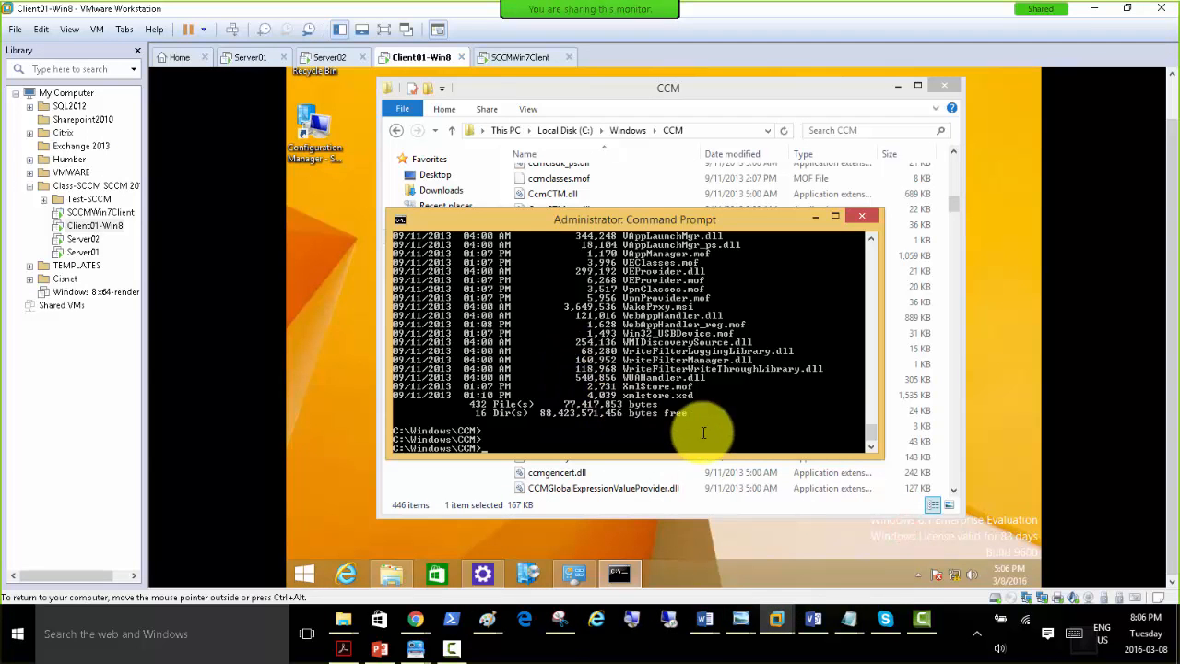
pyautogui.write('cd ccm')
pyautogui.press('BackSpace')
pyautogui.press('BackSpace')
pyautogui.press('Return')
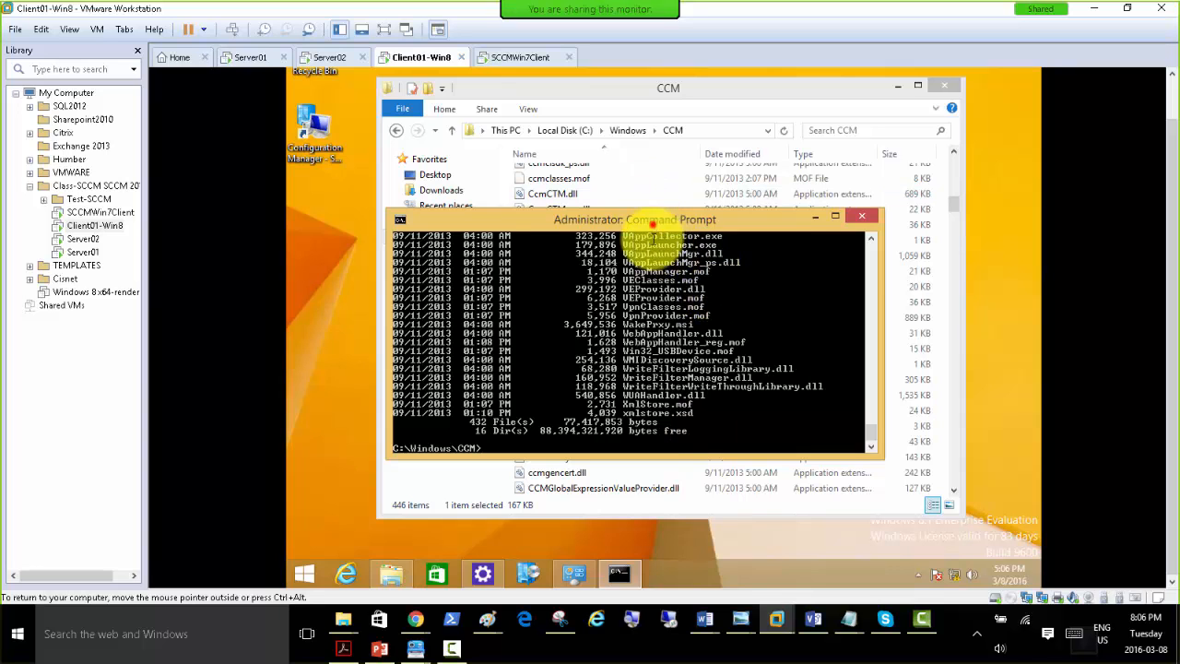
# Move the command prompt aside and look through the CCM folder for files with names starting with ccms.
pyautogui.moveTo(658, 222); pyautogui.dragTo(660, 489)
pyautogui.click(631, 89)
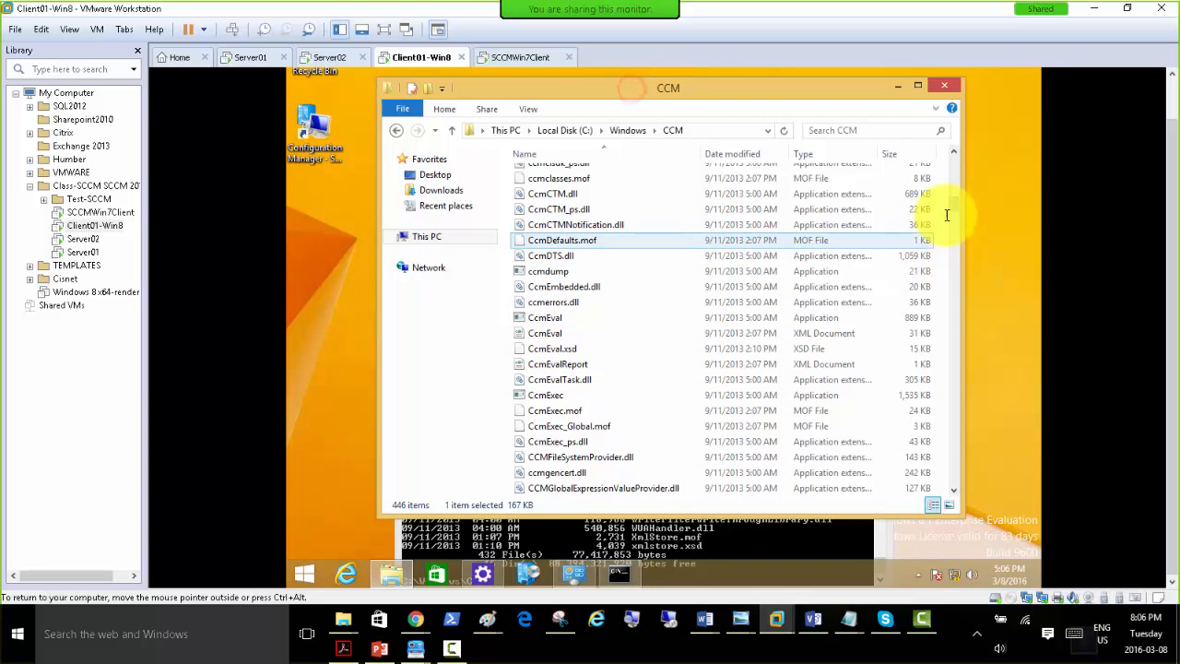
pyautogui.moveTo(955, 203); pyautogui.dragTo(950, 163)
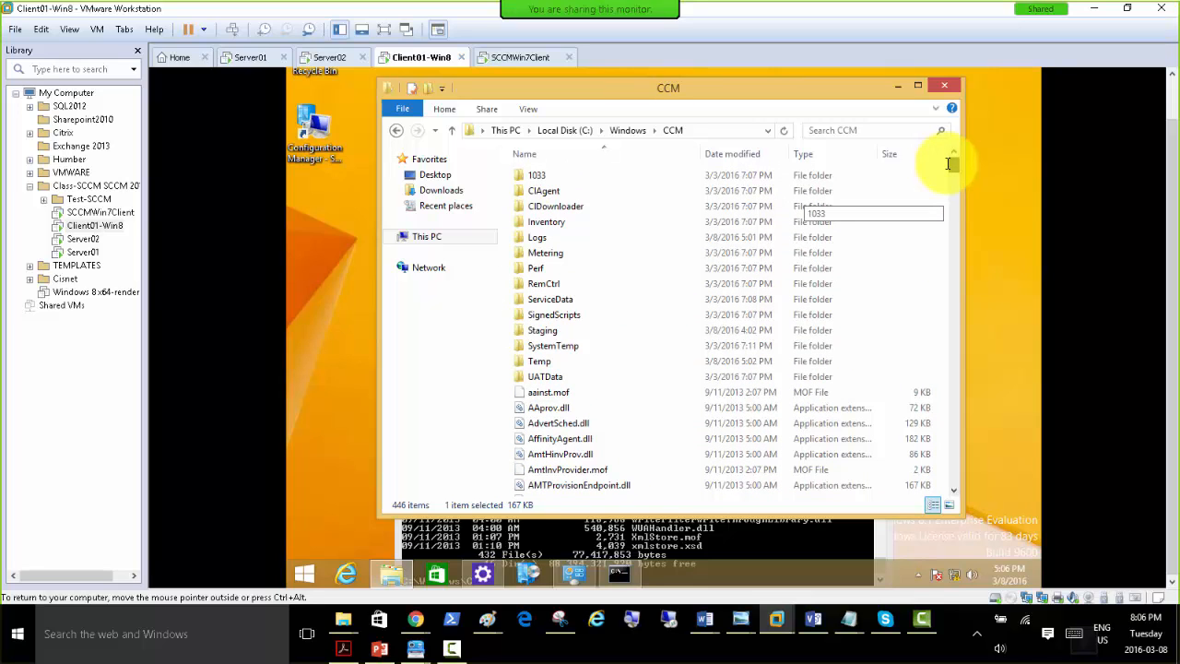
pyautogui.moveTo(949, 163); pyautogui.dragTo(955, 185)
pyautogui.click(615, 338)
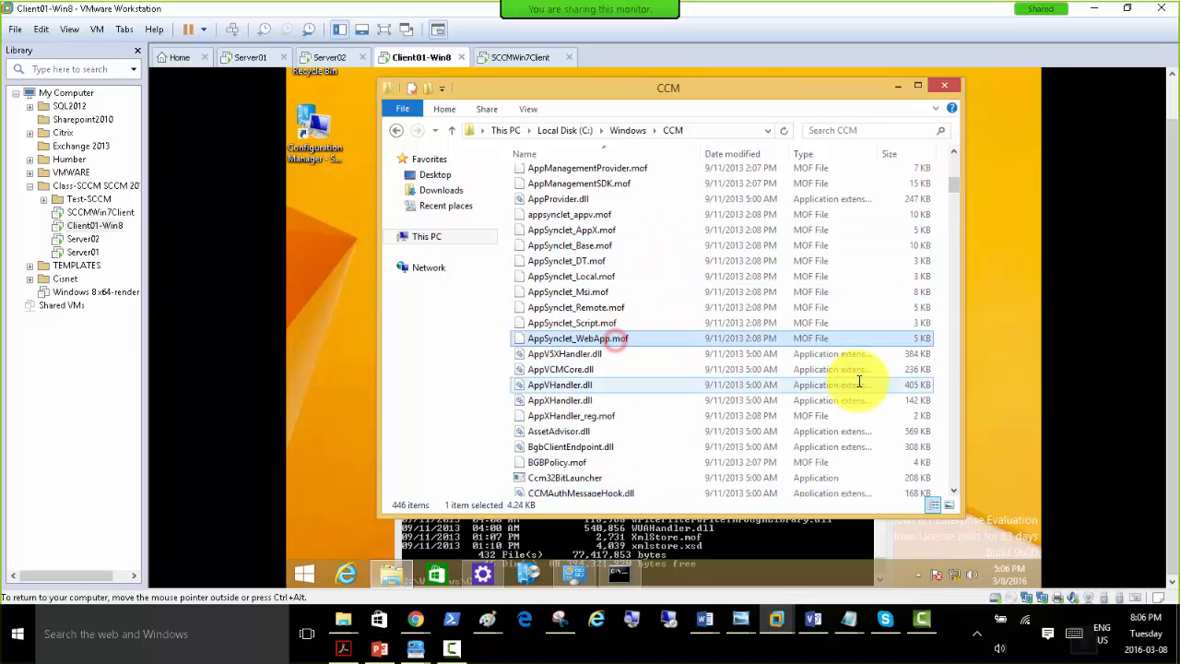
pyautogui.write('ccms')
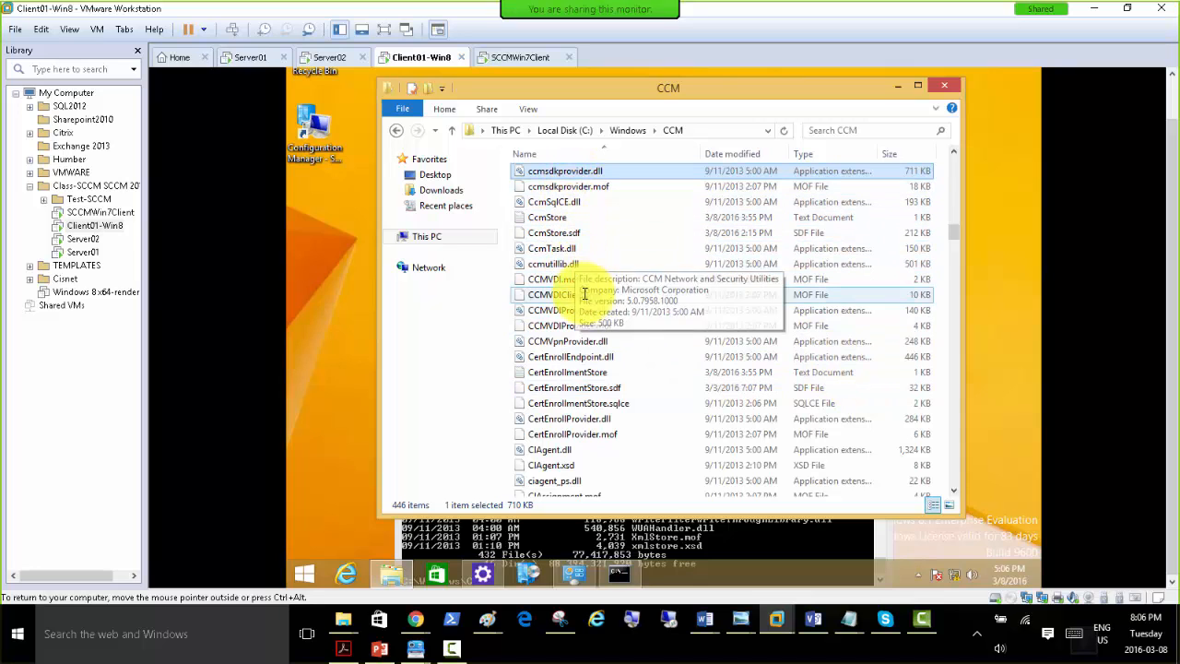
pyautogui.scroll(-10, 606, 421)
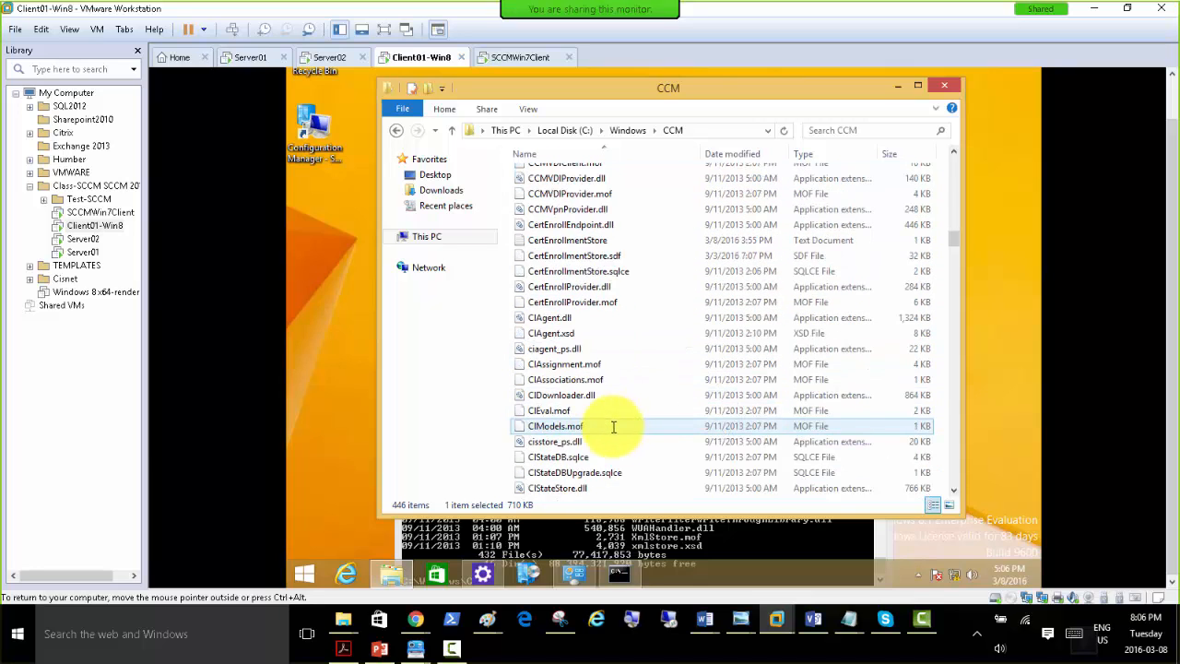
pyautogui.scroll(-6, 608, 427)
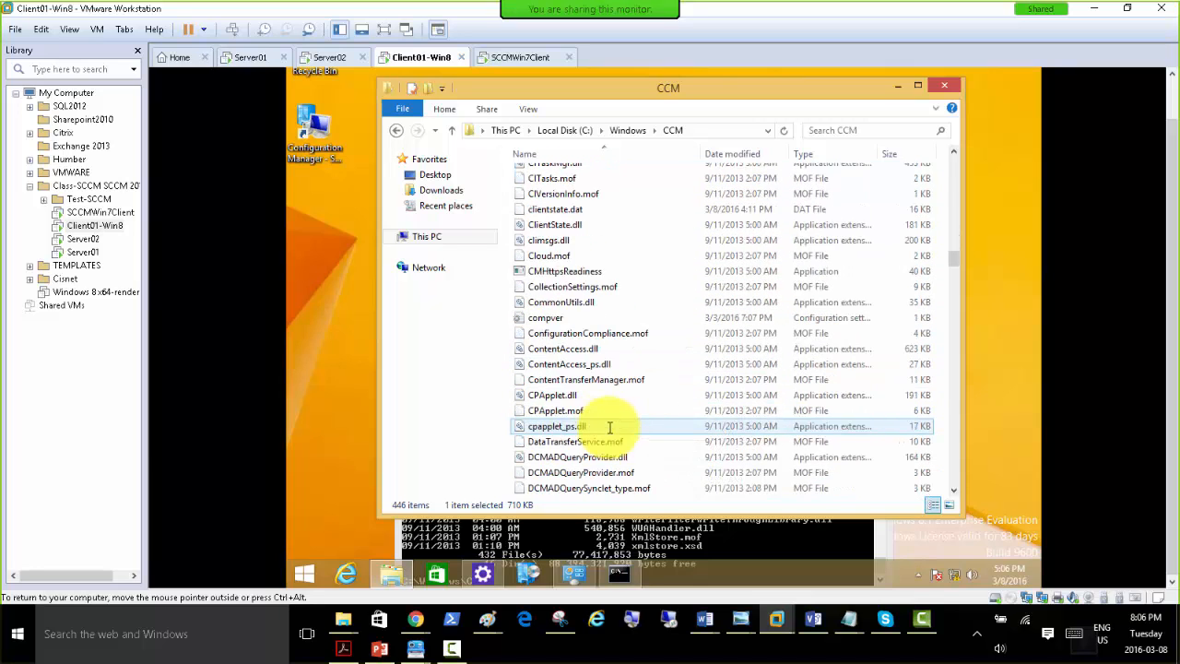
# Search the CCM folder for ccmsetup and leave the search results.
pyautogui.click(831, 130)
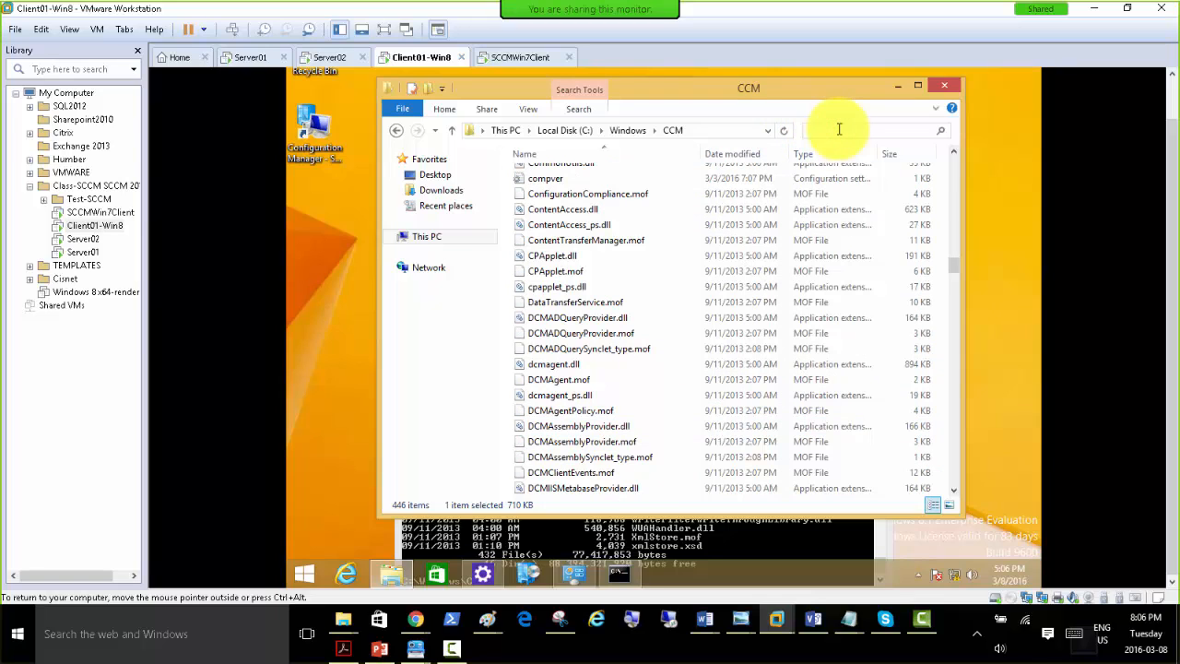
pyautogui.write('ccmsetup')
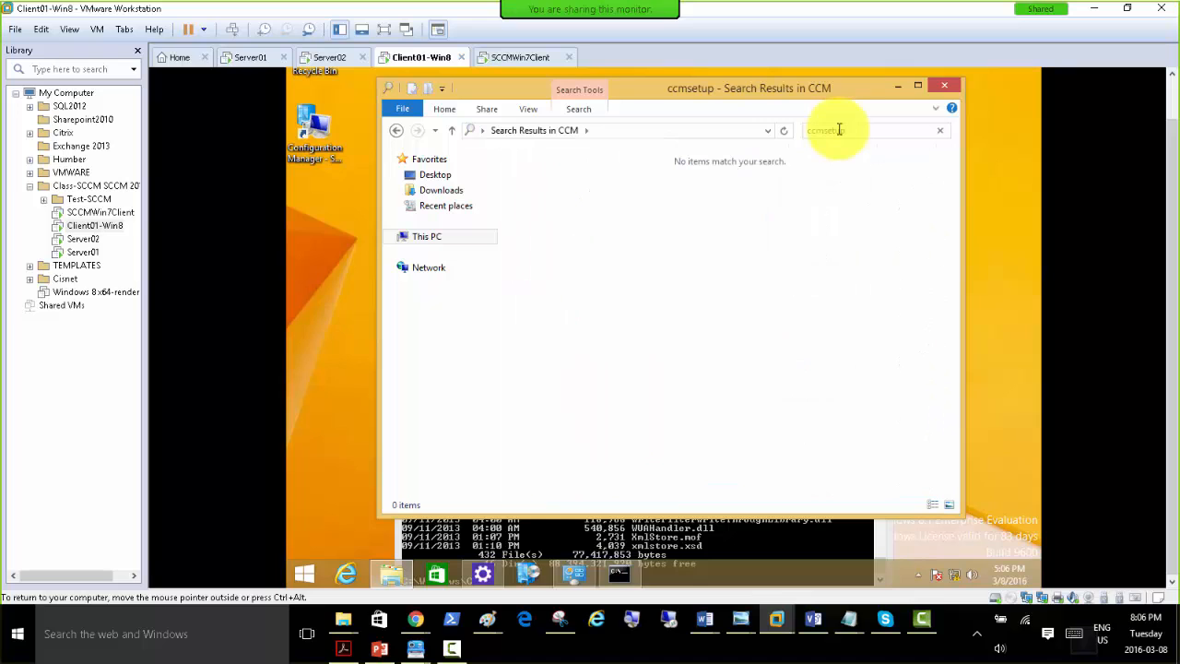
pyautogui.click(610, 128)
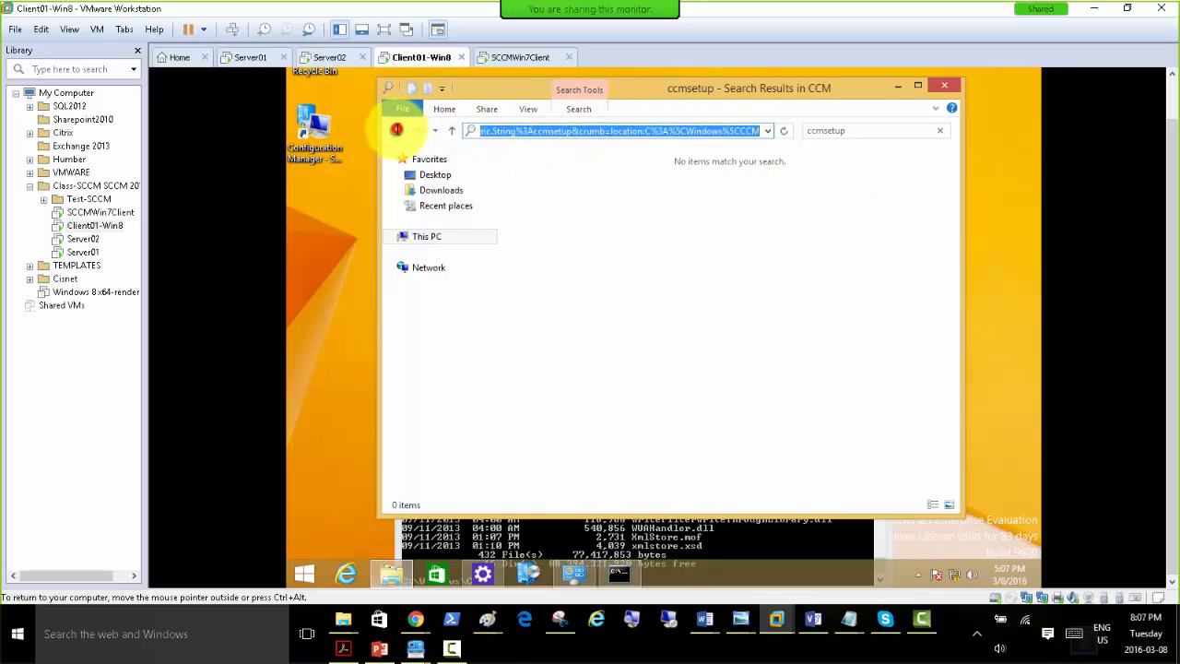
pyautogui.click(396, 130)
# Go up to the C:\Windows folder and open its ccmsetup subfolder.
pyautogui.click(619, 130)
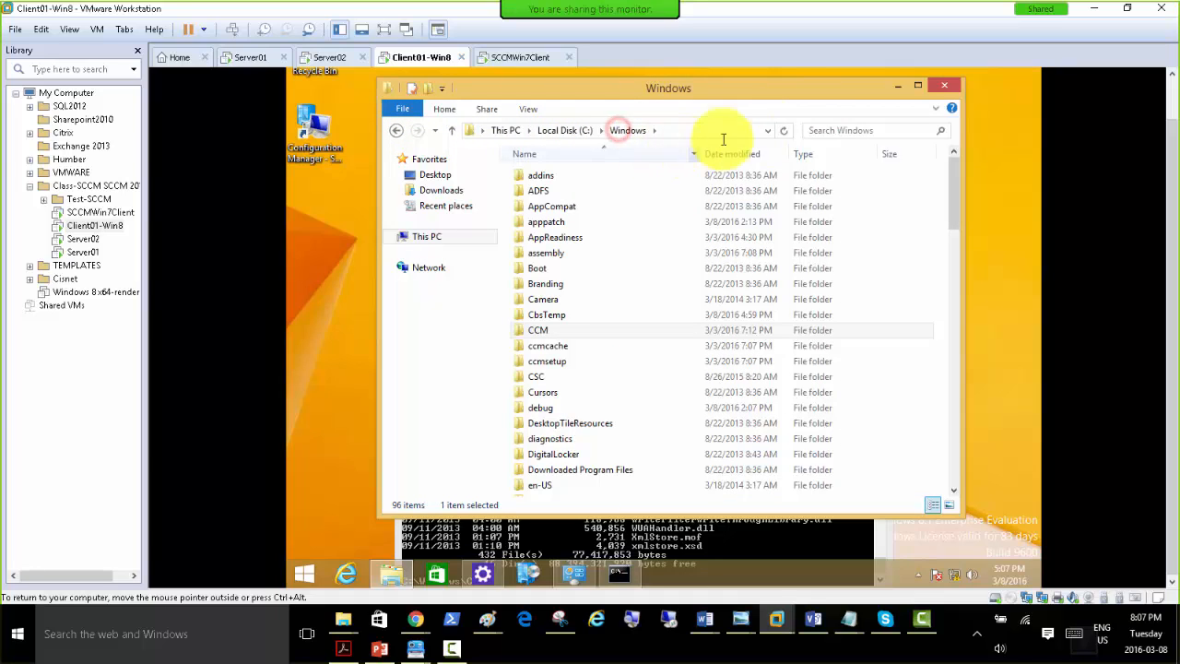
pyautogui.click(844, 129)
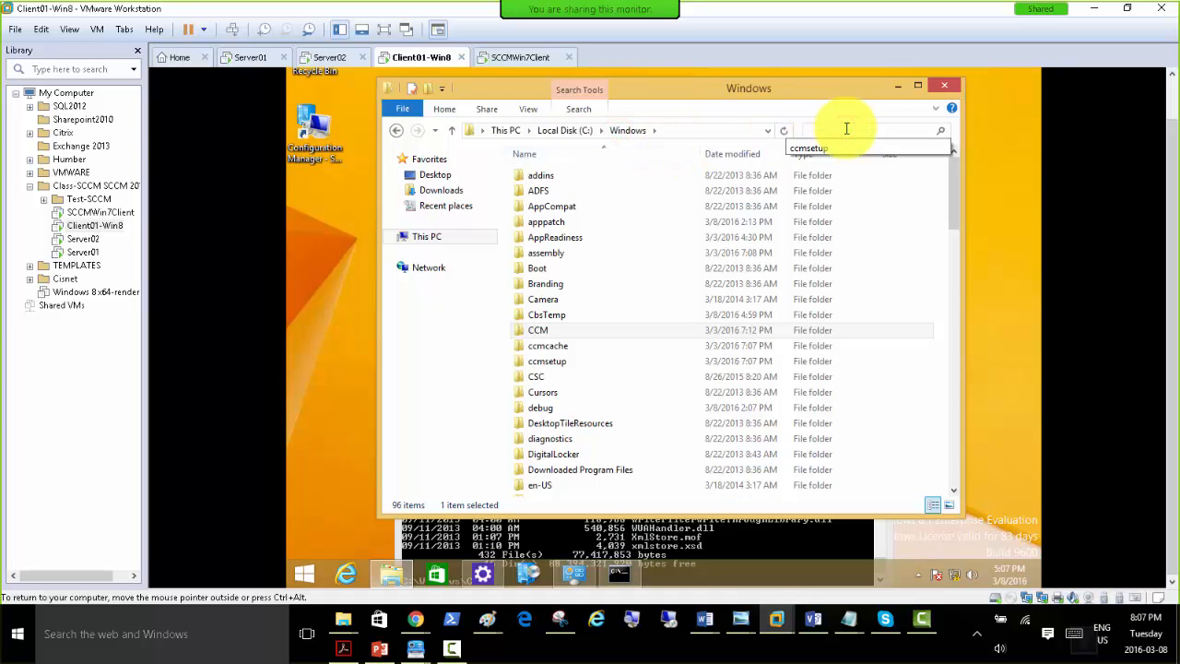
pyautogui.click(553, 360)
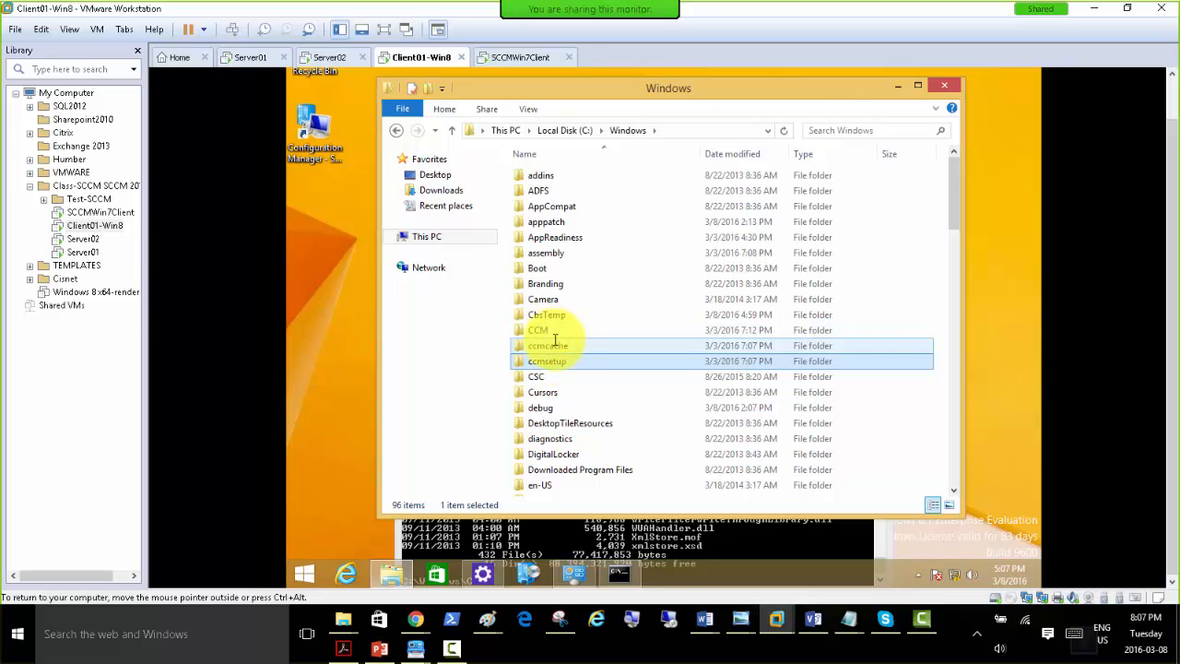
pyautogui.click(556, 332)
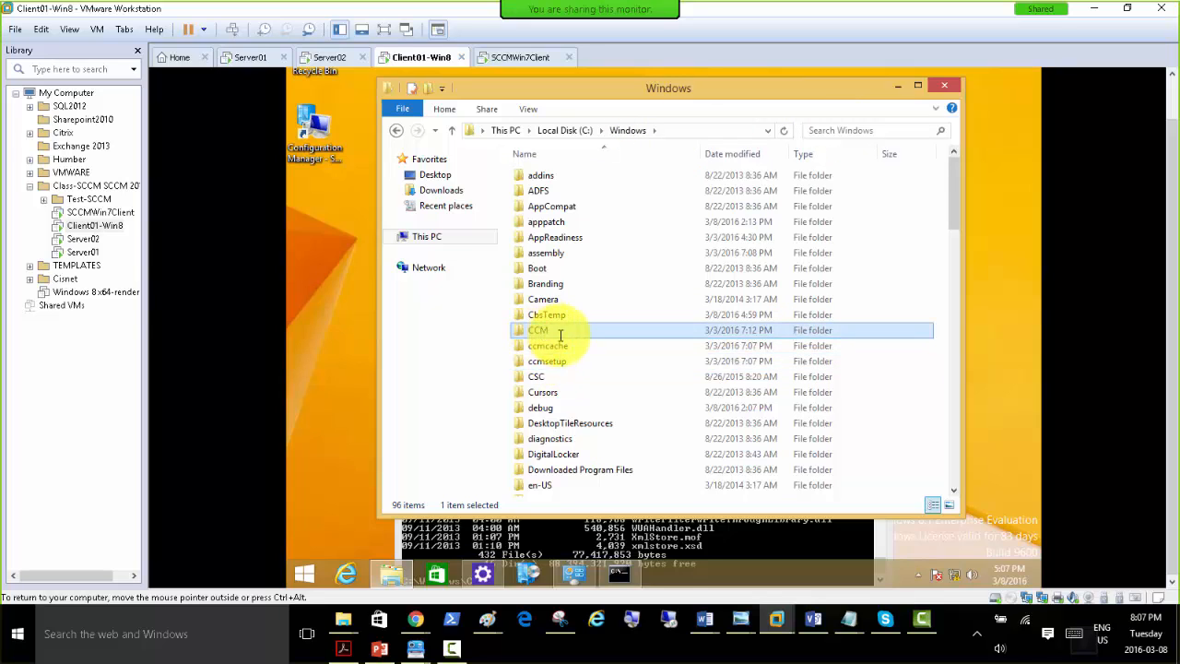
pyautogui.click(546, 346)
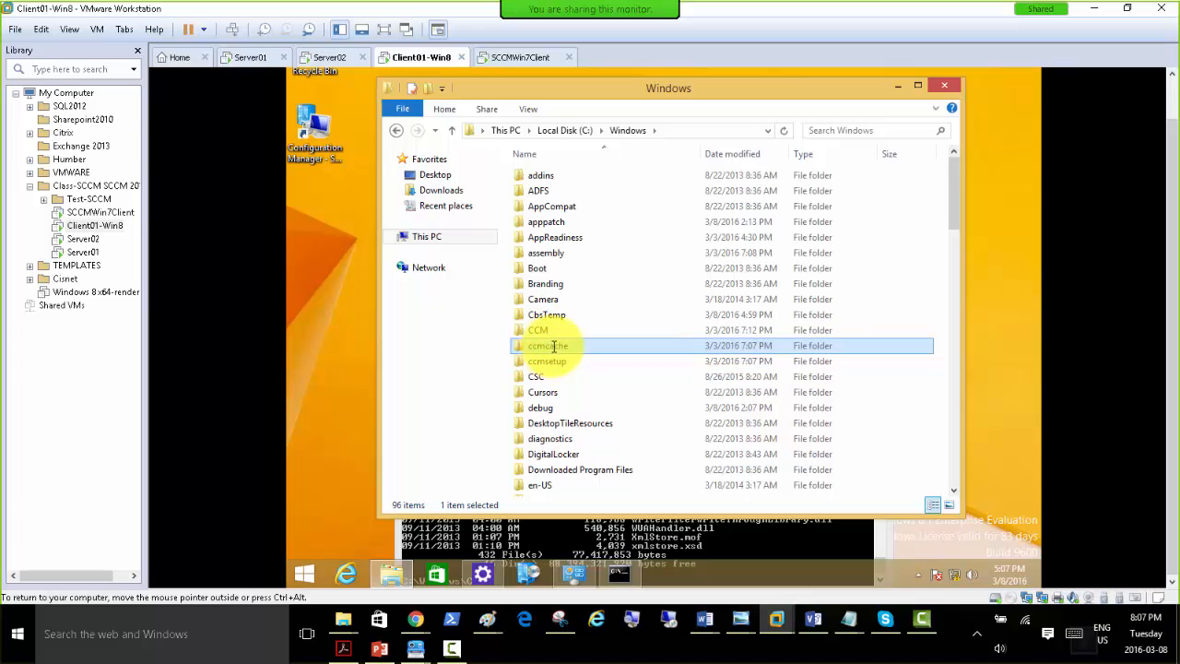
pyautogui.click(550, 361)
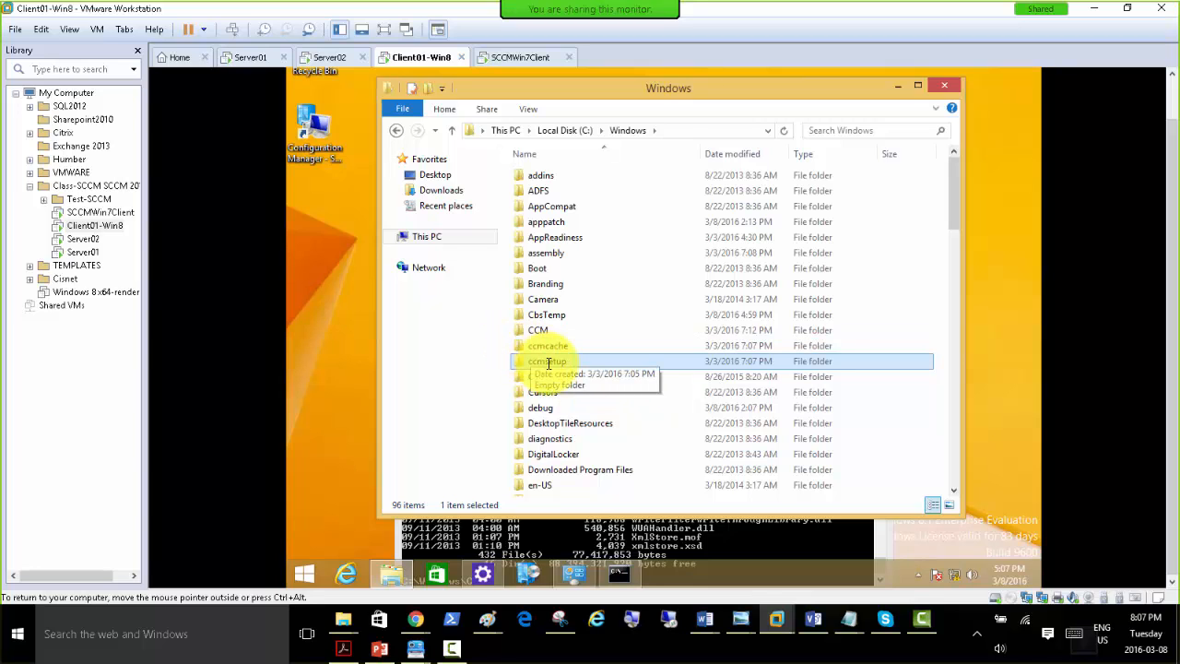
pyautogui.doubleClick(546, 363)
pyautogui.click(667, 315)
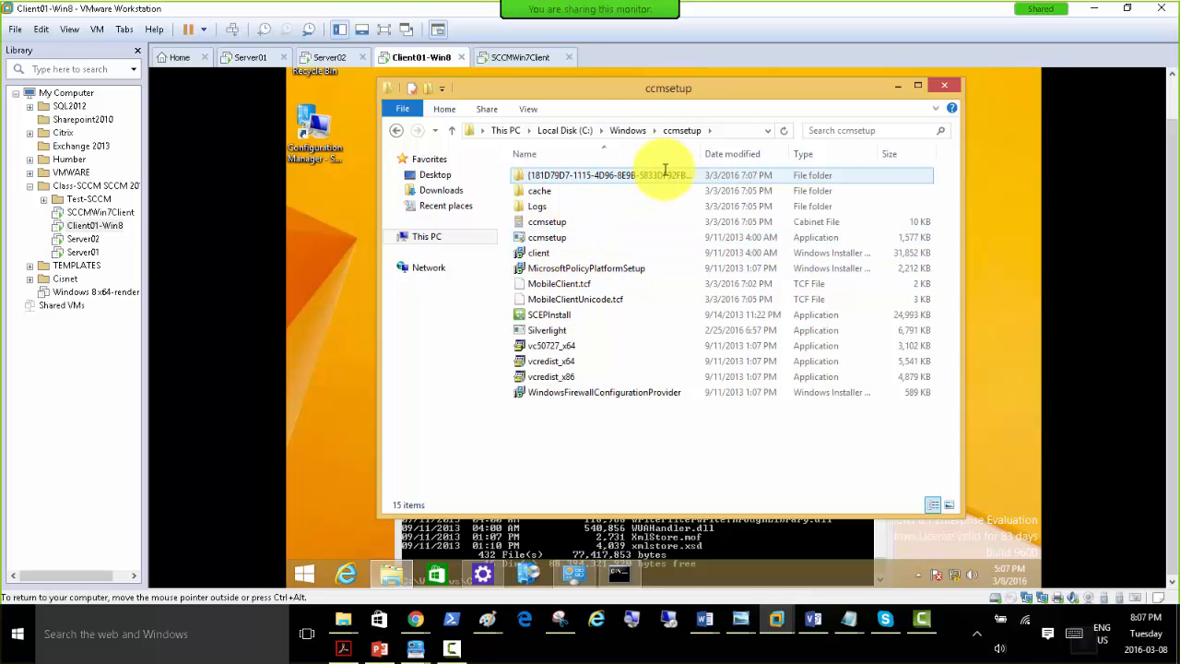
# Bring the command prompt over the ccmsetup folder window and go up one directory to C:\Windows.
pyautogui.click(611, 542)
pyautogui.moveTo(608, 364); pyautogui.dragTo(622, 229)
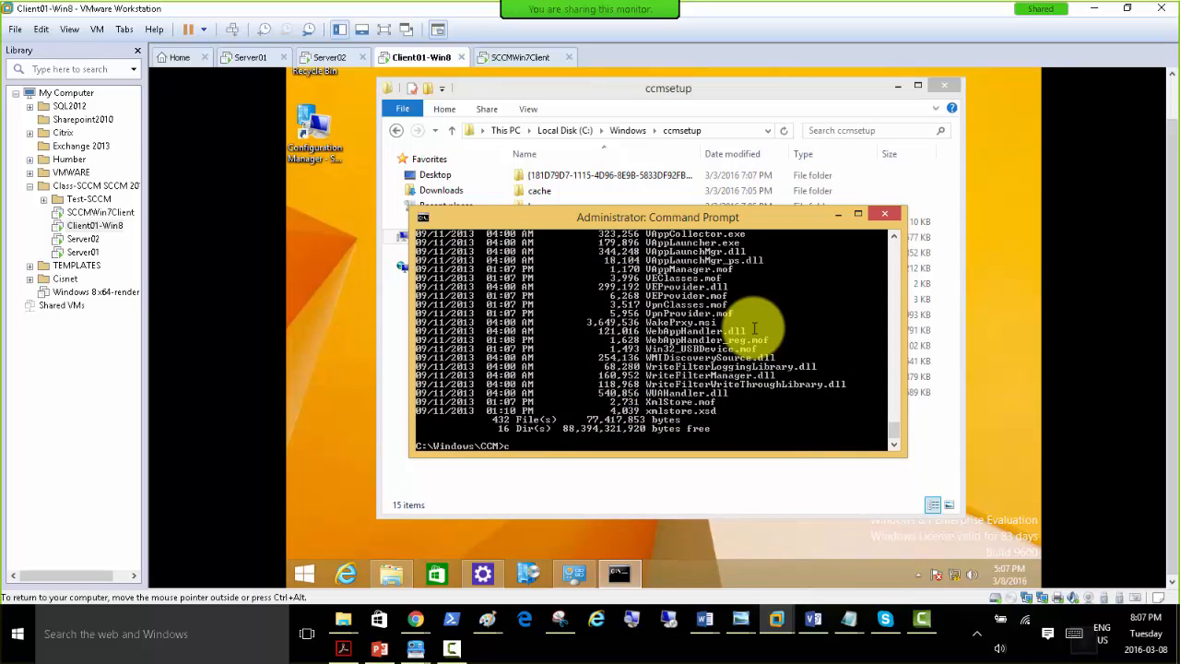
pyautogui.write('cd..')
pyautogui.press('Return')
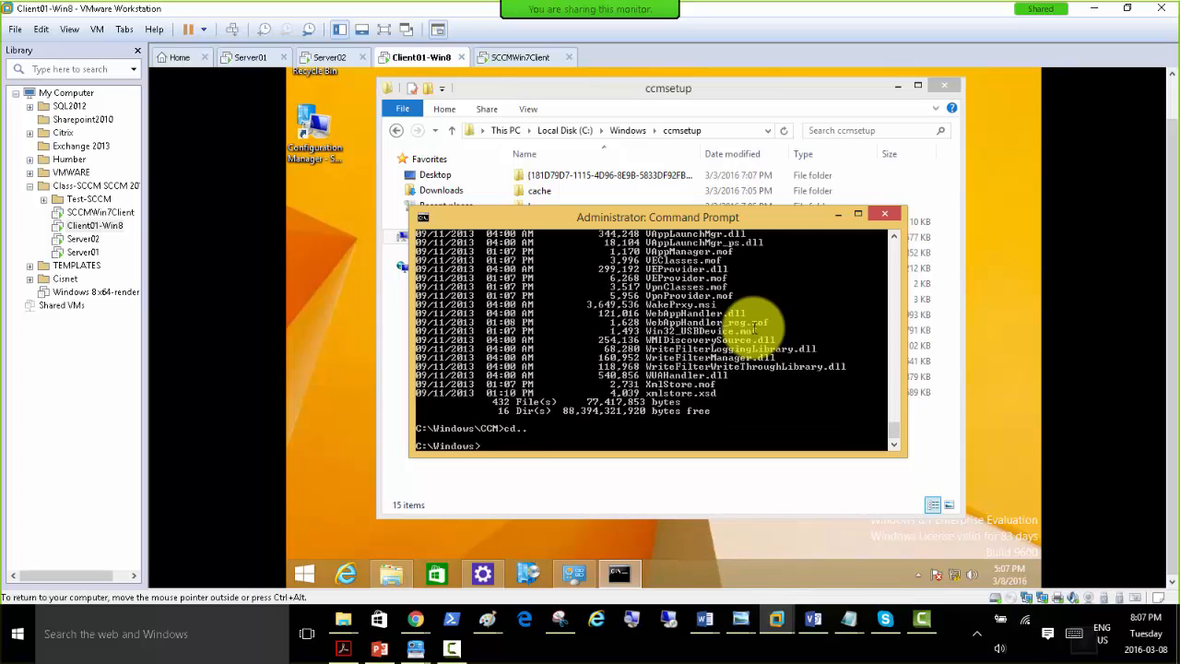
# Change the command prompt directory to C:\Windows\ccmsetup and list its contents.
pyautogui.write('cd ccmcache')
pyautogui.press('Tab')
pyautogui.press('Return')
pyautogui.write('d')
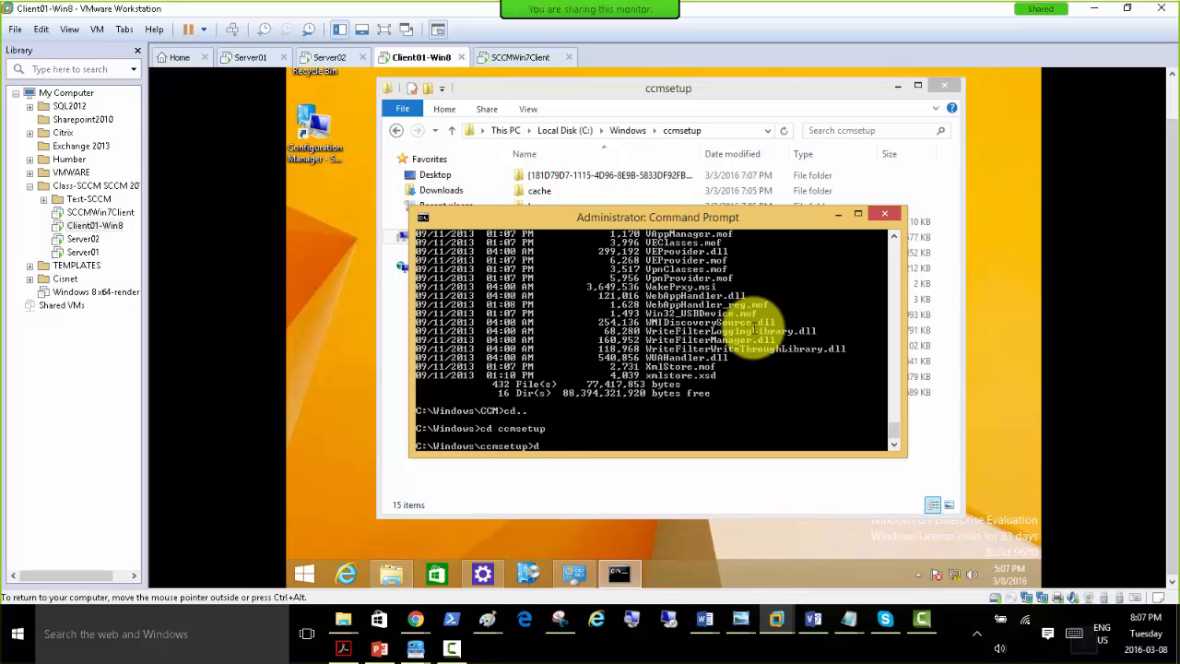
pyautogui.write('ir')
pyautogui.press('Return')
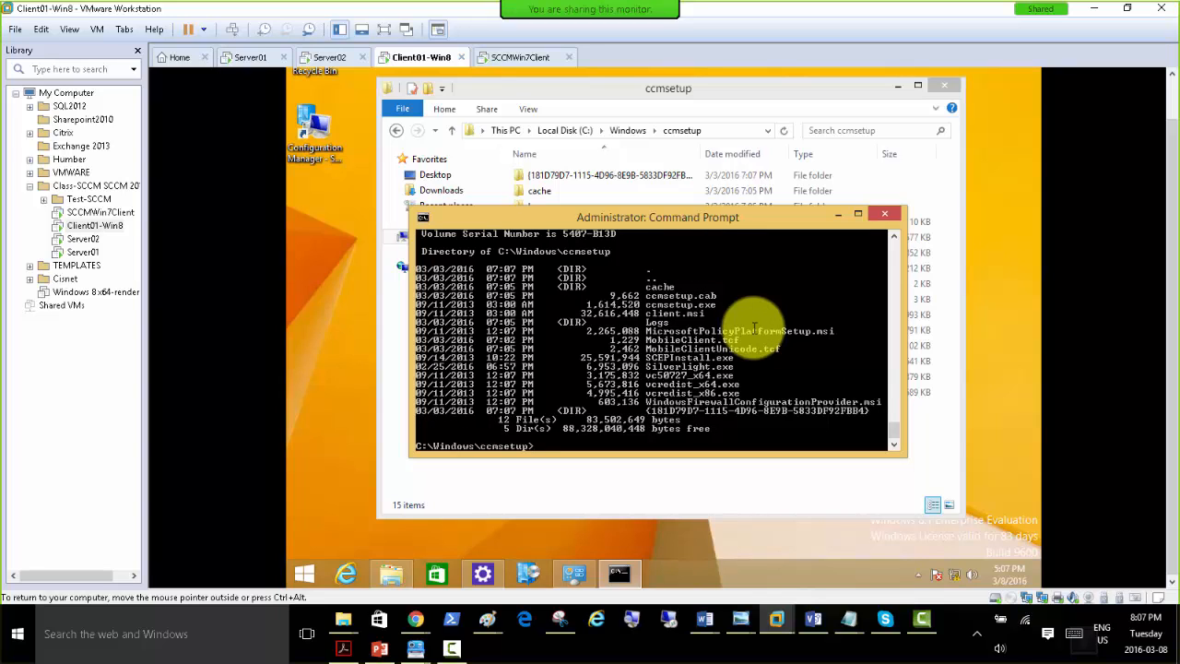
# Uninstall the Configuration Manager client on Client01-Win8 by running ccmsetup.exe /uninstall.
pyautogui.write('ccm')
pyautogui.press('Tab')
pyautogui.press('Tab')
pyautogui.write('/uninstall')
pyautogui.press('Return')
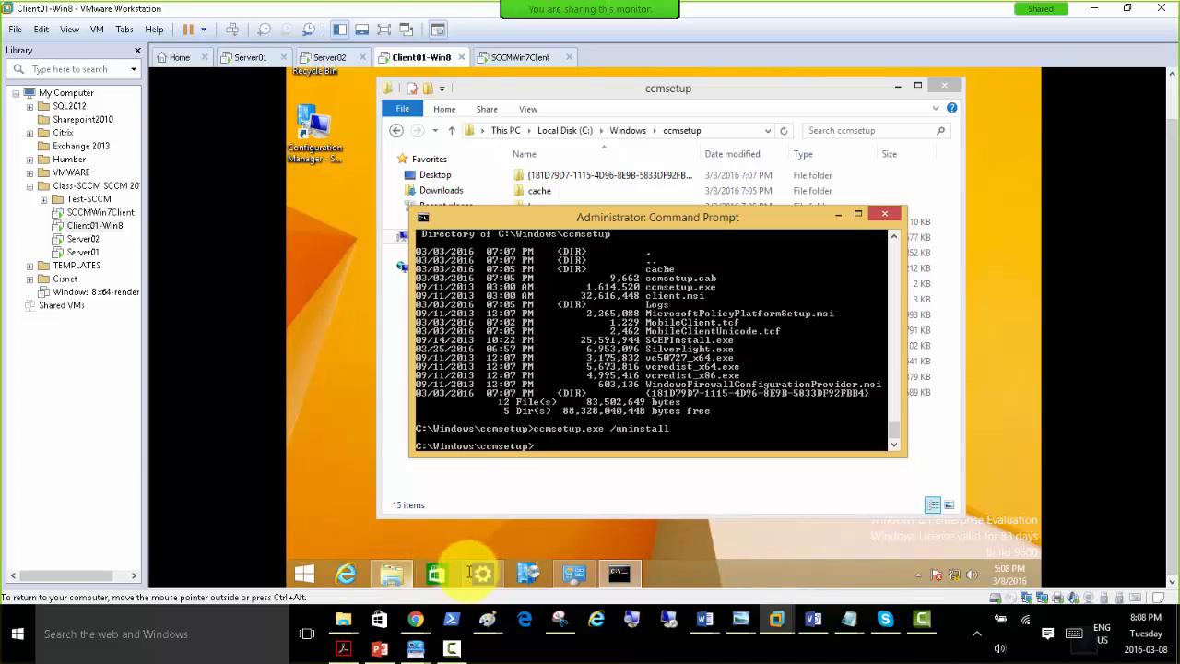
# Open Task Manager on Client01-Win8 and check the ccmsetup.exe background process.
pyautogui.rightClick(703, 568)
pyautogui.click(740, 514)
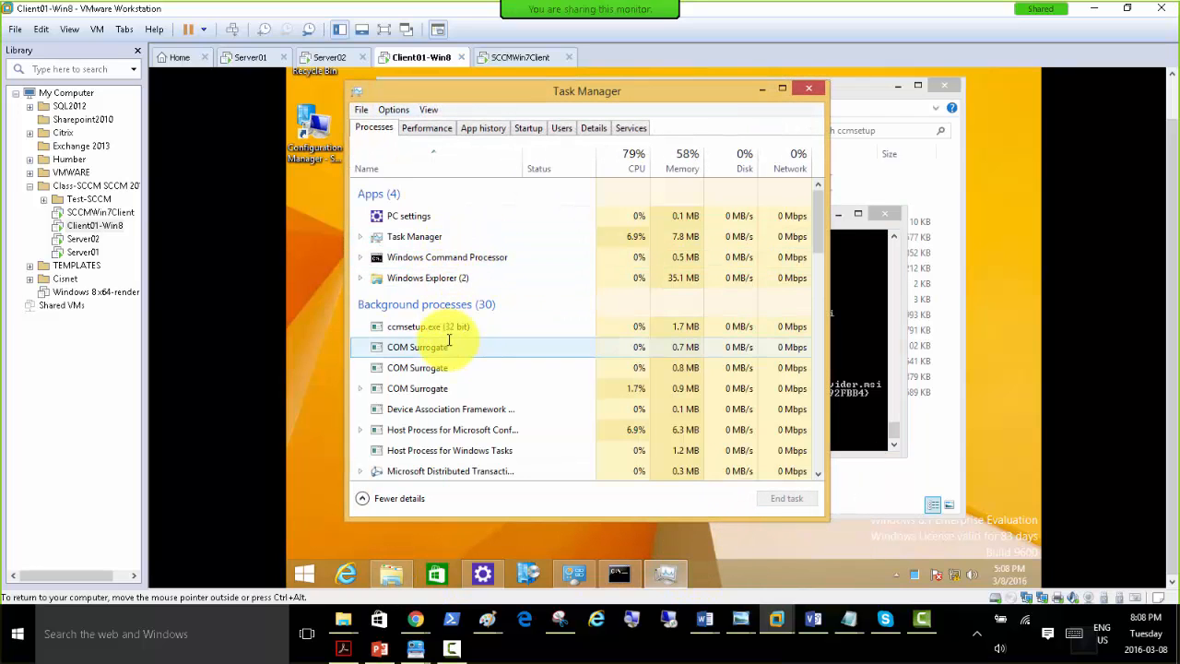
pyautogui.click(446, 329)
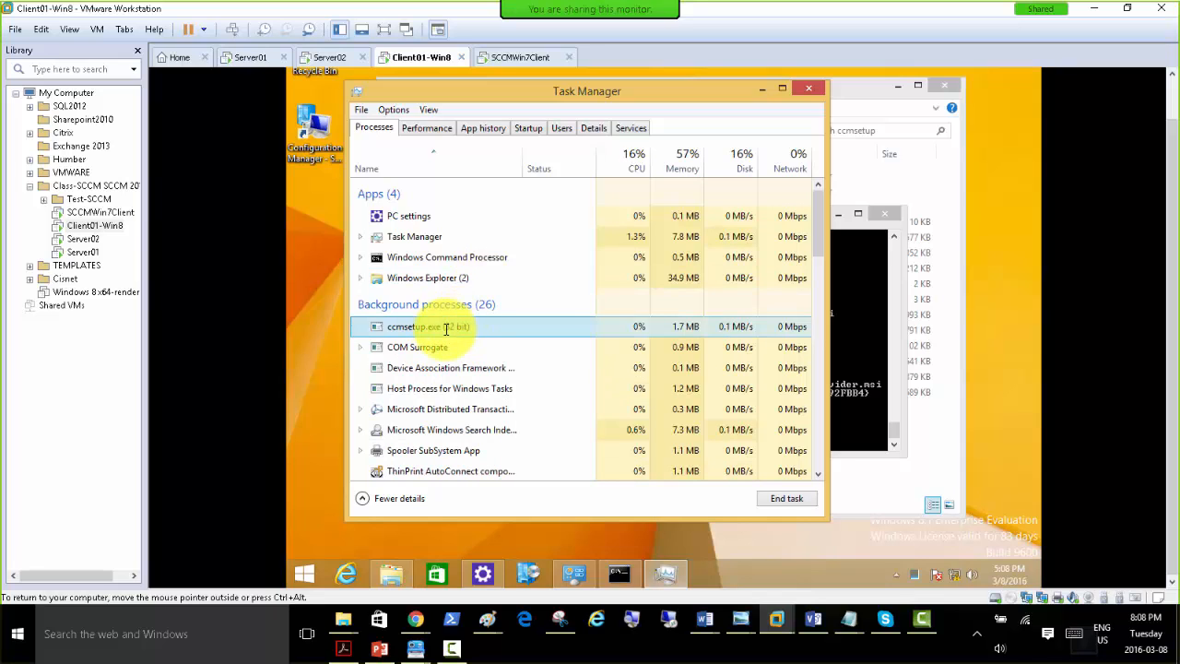
# Switch to the SCCMWin7Client machine and open Task Manager there to view its processes.
pyautogui.click(506, 58)
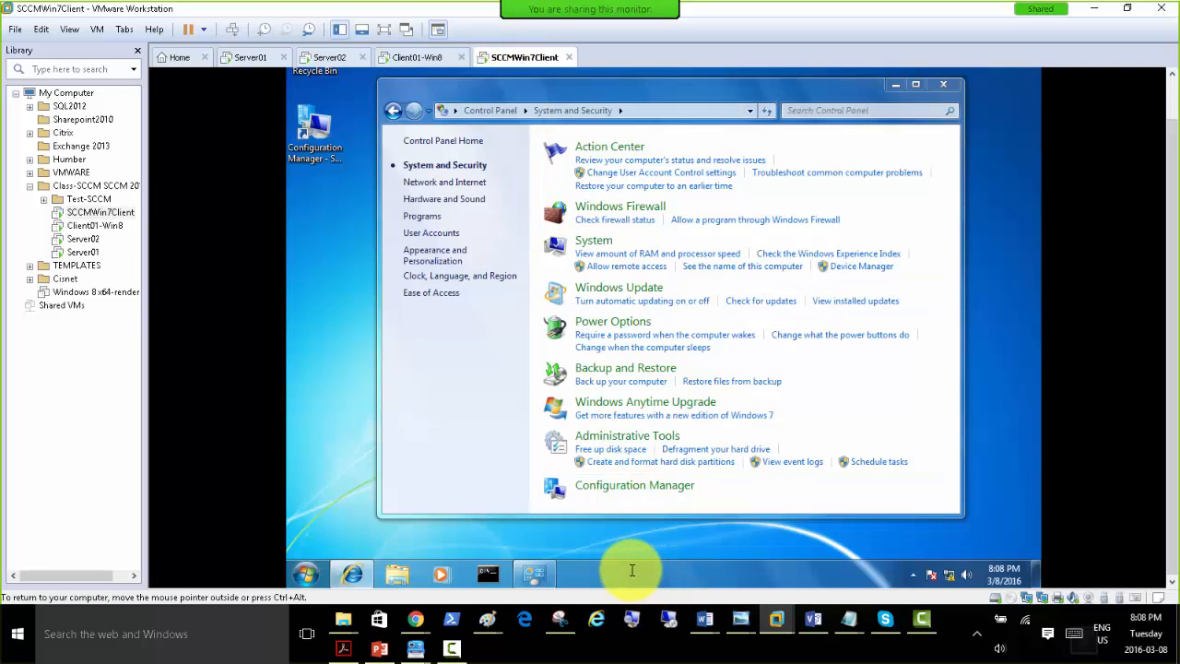
pyautogui.rightClick(627, 564)
pyautogui.click(664, 523)
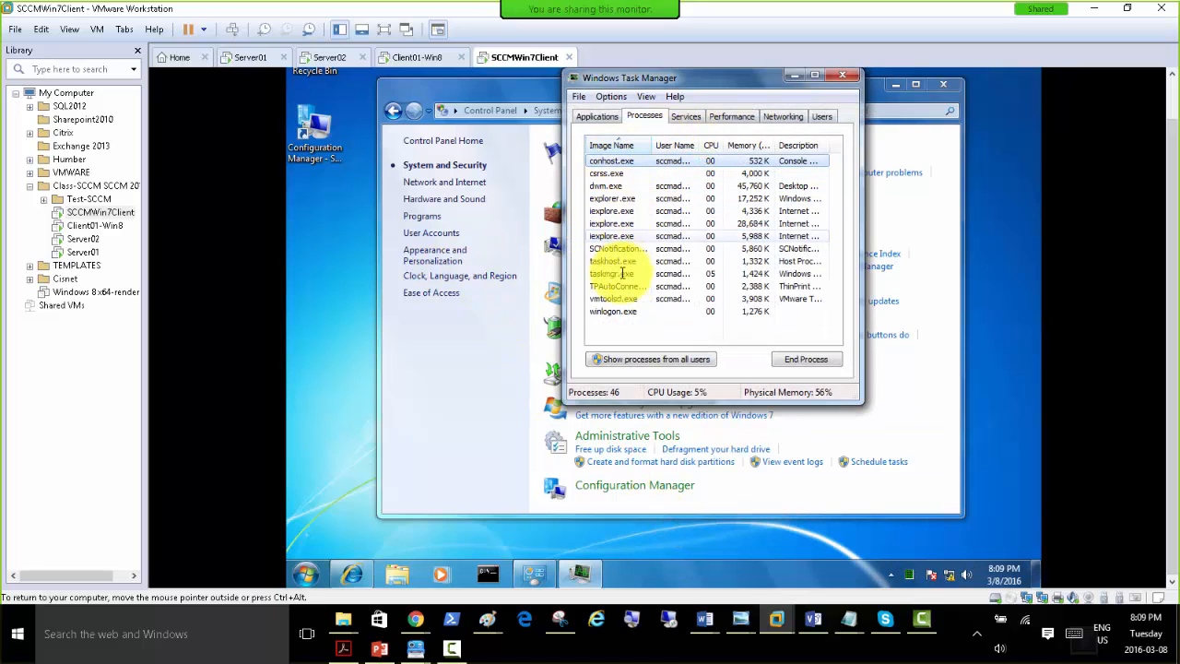
# Open an administrator command prompt on SCCMWin7Client and allow it through User Account Control.
pyautogui.rightClick(483, 576)
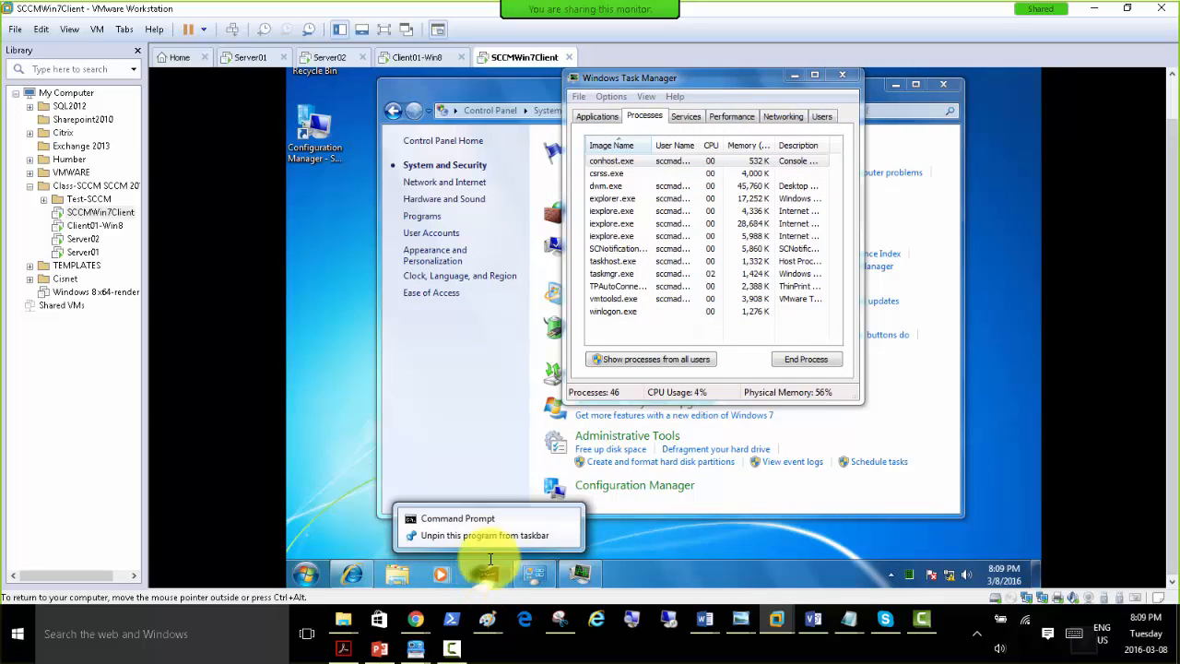
pyautogui.rightClick(459, 517)
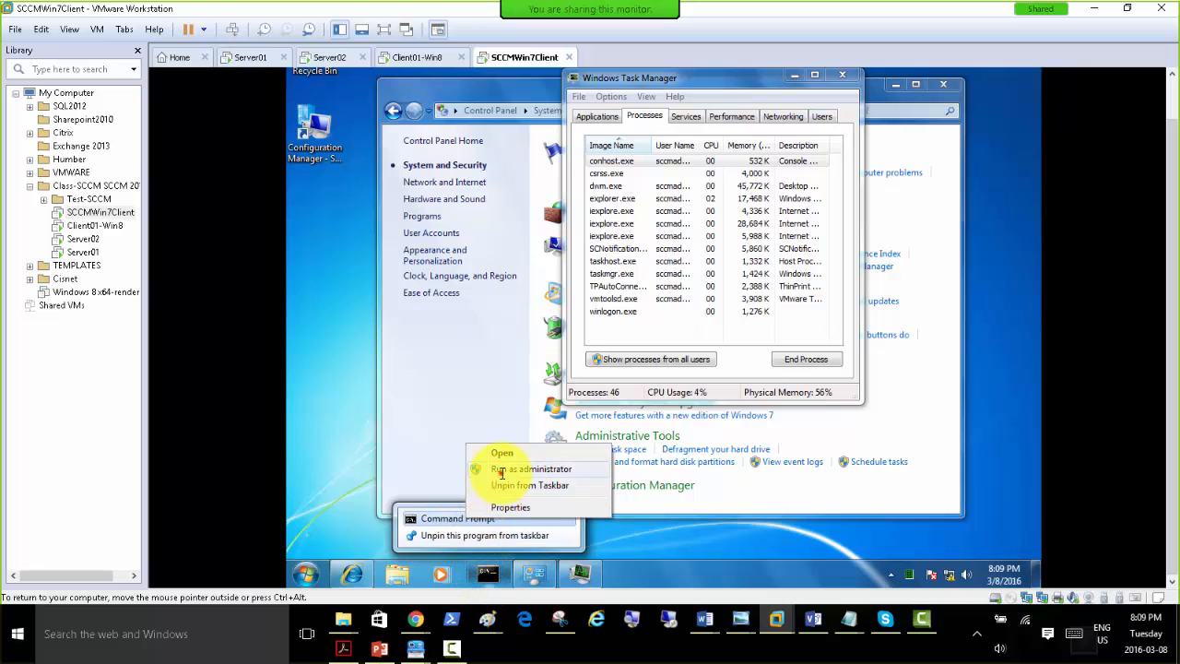
pyautogui.click(504, 470)
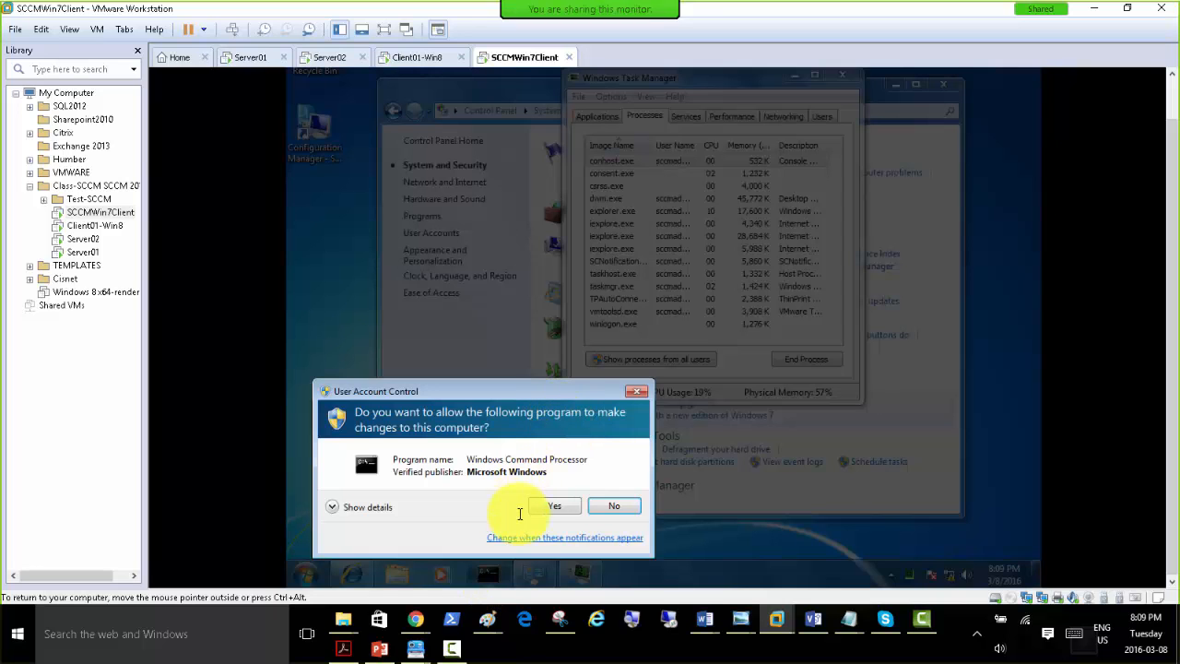
pyautogui.click(551, 506)
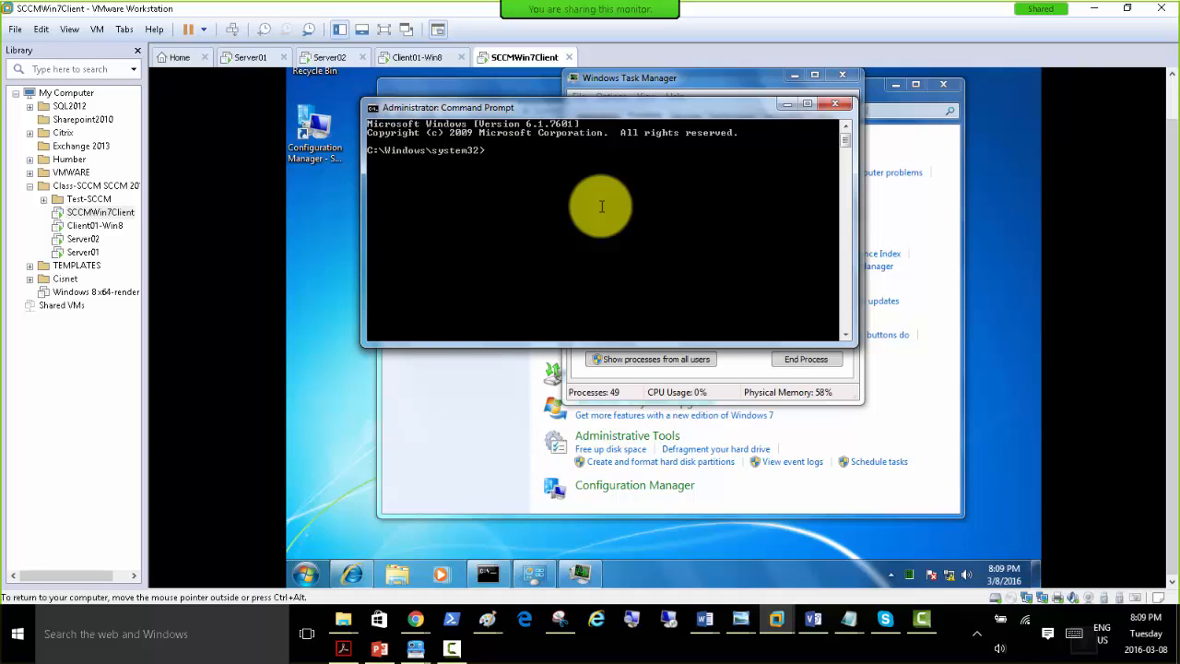
# Change the SCCMWin7Client command prompt directory to C:\Windows\ccmsetup and list the folder's contents.
pyautogui.write('cd..')
pyautogui.press('Return')
pyautogui.write('cd ccmsetup')
pyautogui.press('Return')
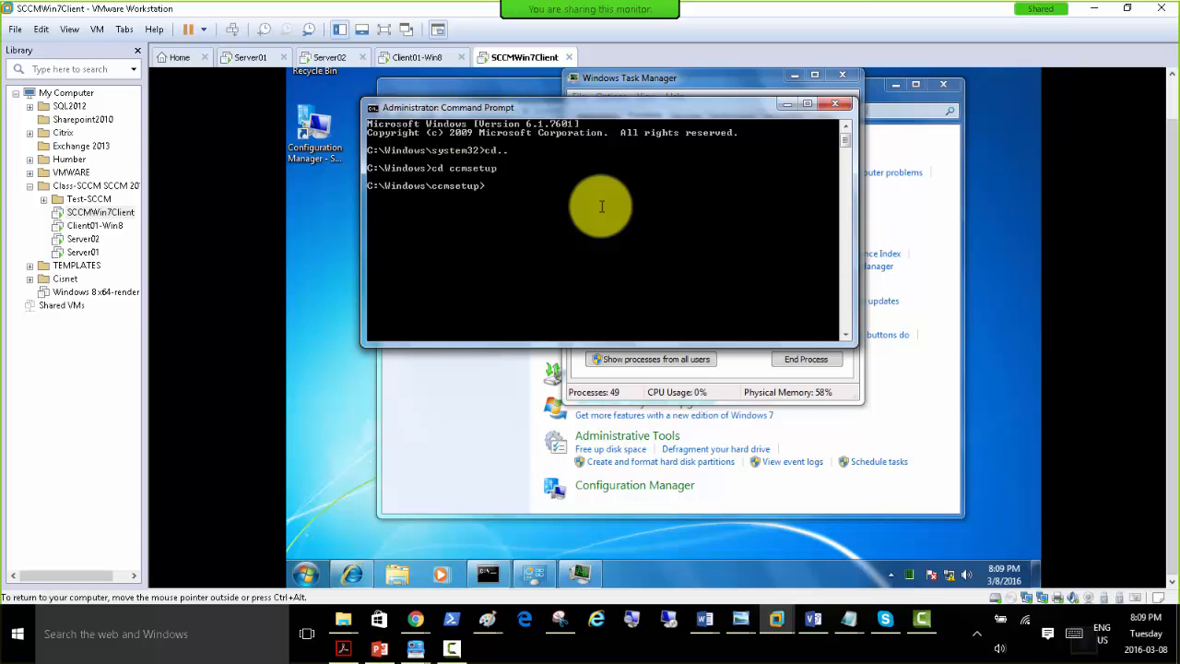
pyautogui.write('dir')
pyautogui.press('Return')
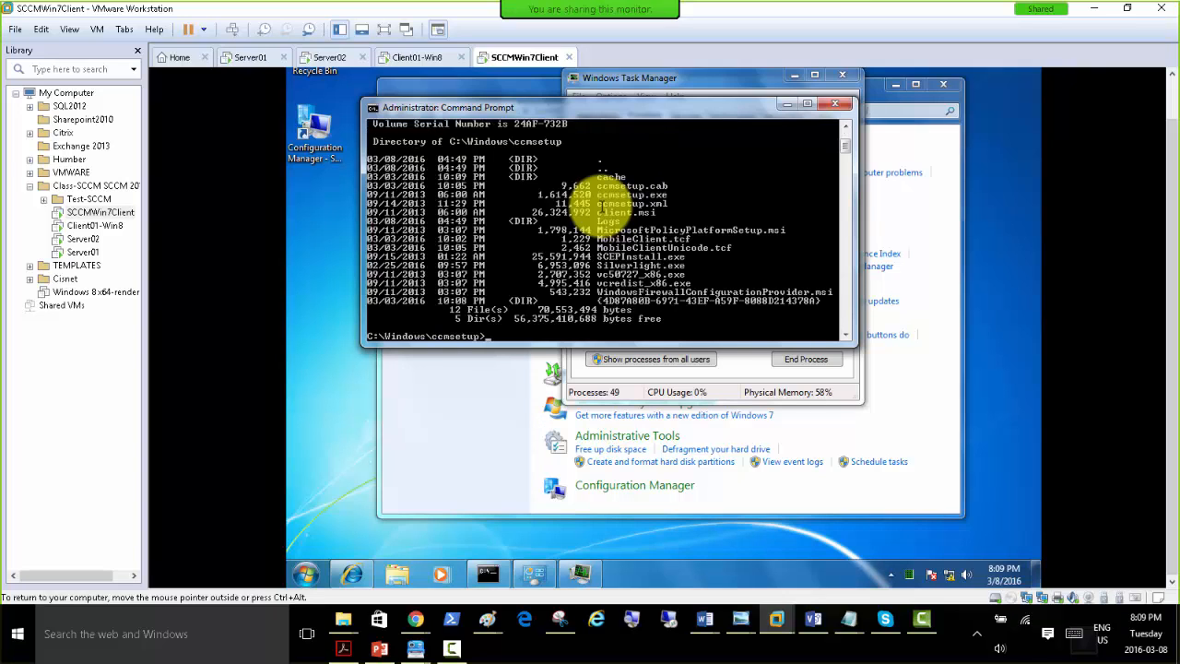
# Uninstall the Configuration Manager client on SCCMWin7Client by running ccmsetup.exe /uninstall from the C:\Windows\ccmsetup prompt.
pyautogui.write('ccm')
pyautogui.press('Tab')
pyautogui.press('Tab')
pyautogui.write('/uninstall')
pyautogui.press('Return')
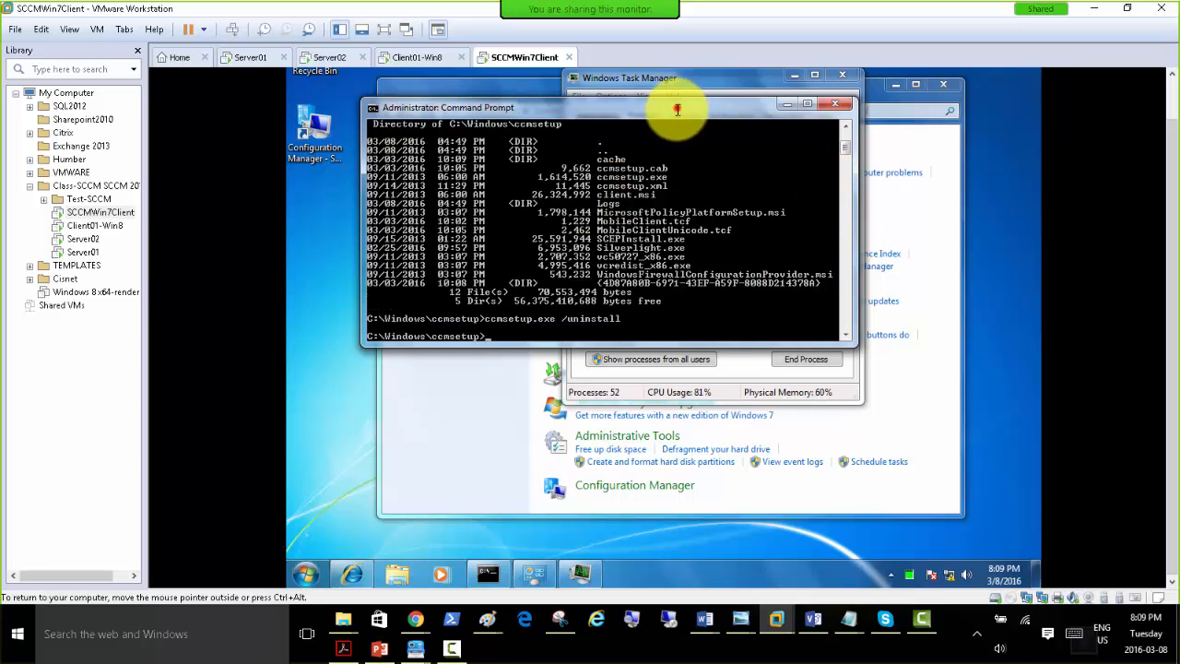
# Move the command prompt off Task Manager, check the ccmsetup.exe process, and widen the Image Name column.
pyautogui.moveTo(679, 107); pyautogui.dragTo(672, 357)
pyautogui.click(613, 161)
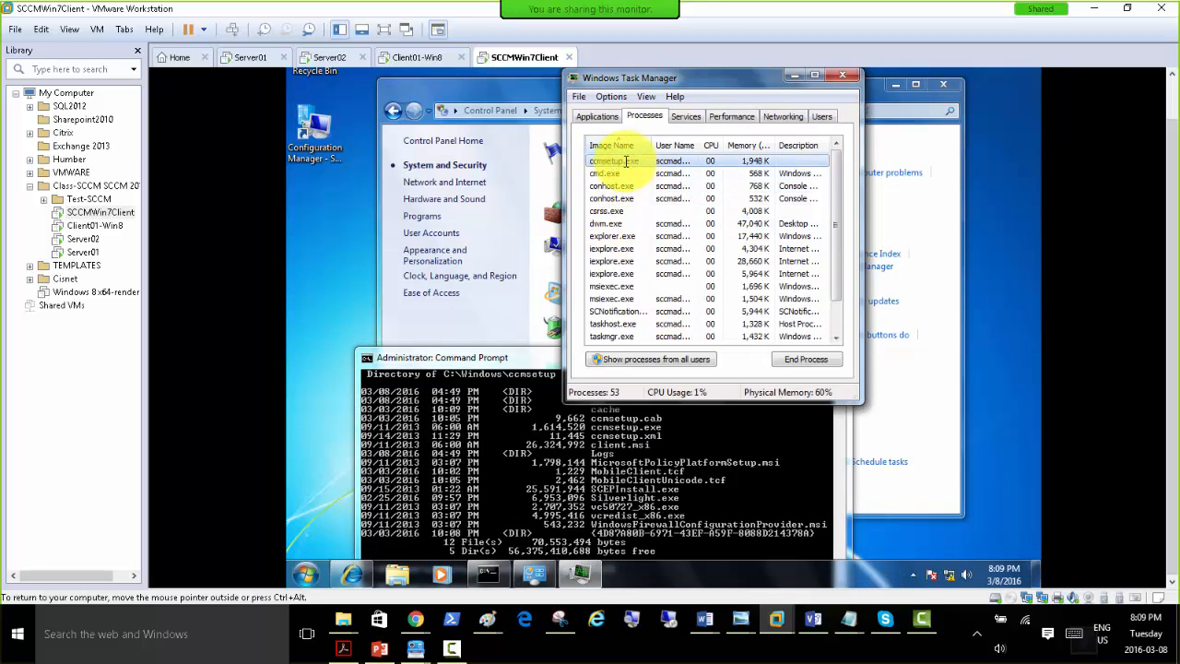
pyautogui.moveTo(651, 145); pyautogui.dragTo(683, 145)
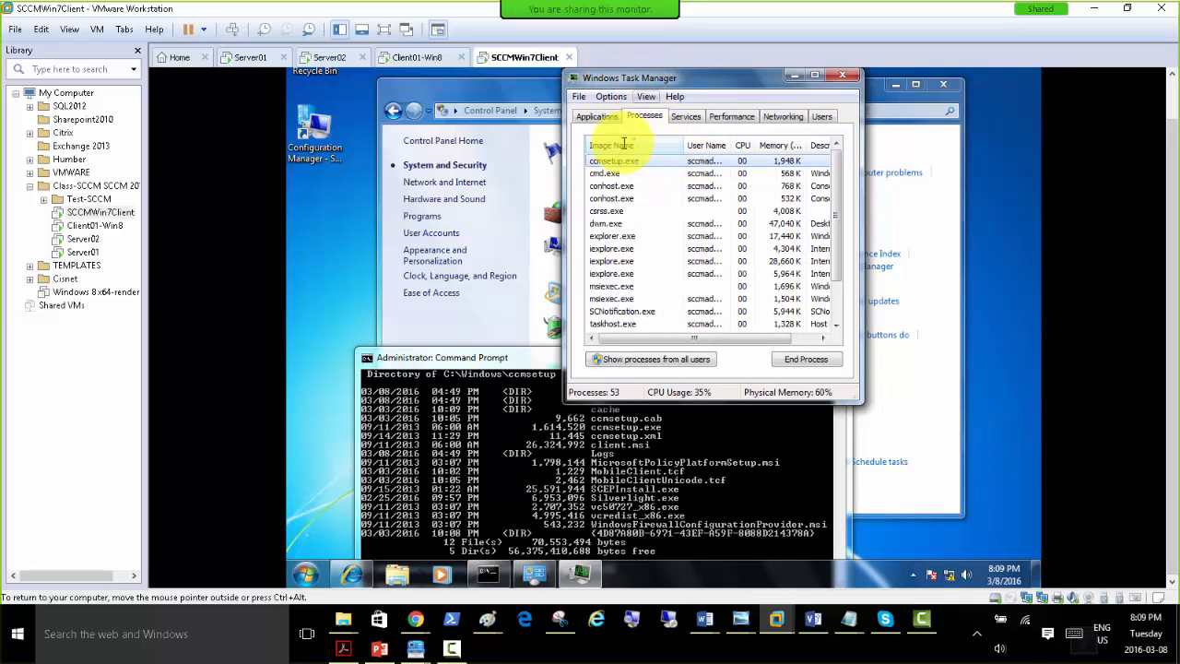
# Try to open the Configuration Manager desktop shortcut on Client01-Win8 and recheck ccmsetup.exe in SCCMWin7Client's Task Manager.
pyautogui.click(411, 56)
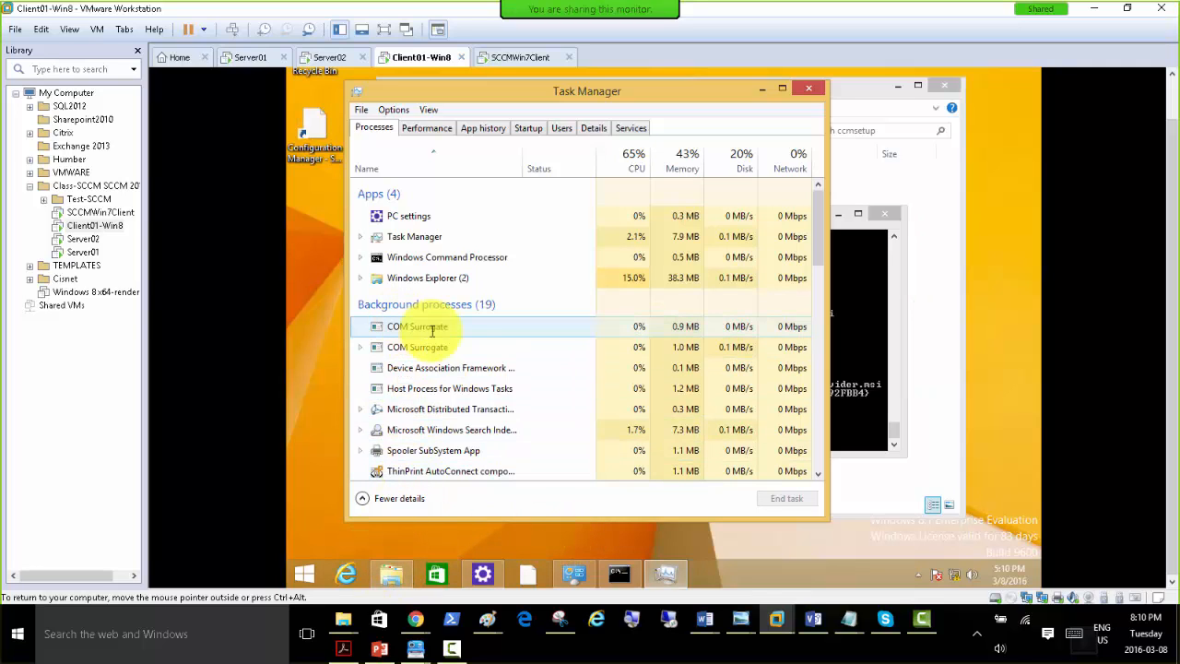
pyautogui.doubleClick(304, 134)
pyautogui.moveTo(464, 89); pyautogui.dragTo(592, 96)
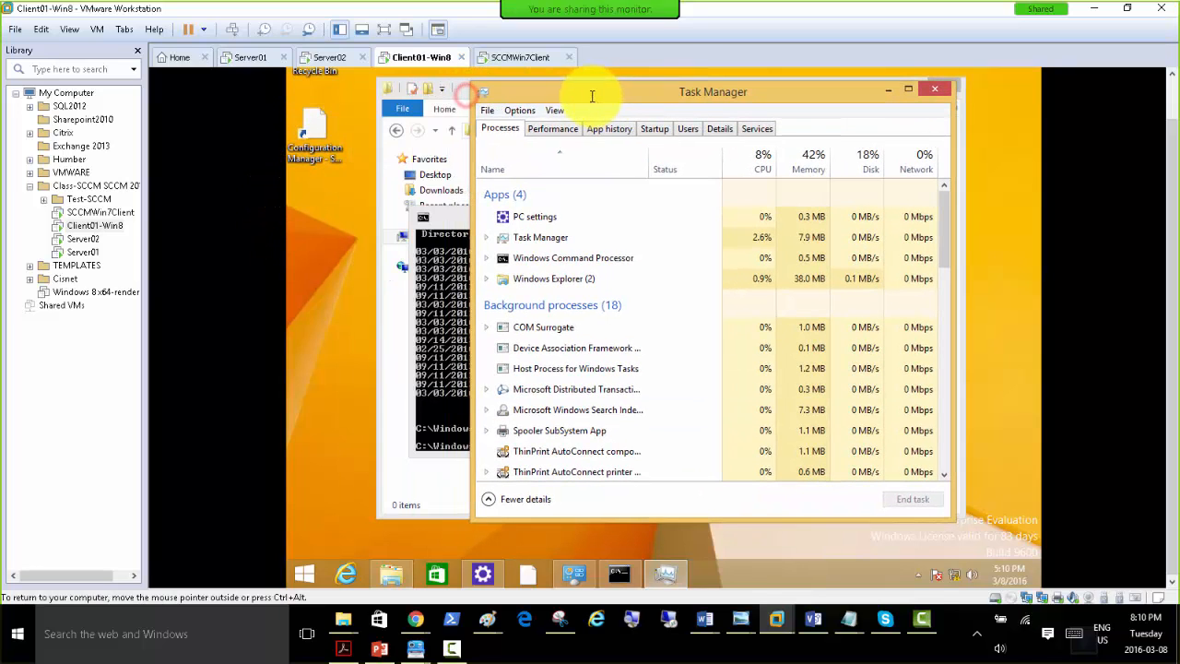
pyautogui.click(316, 134)
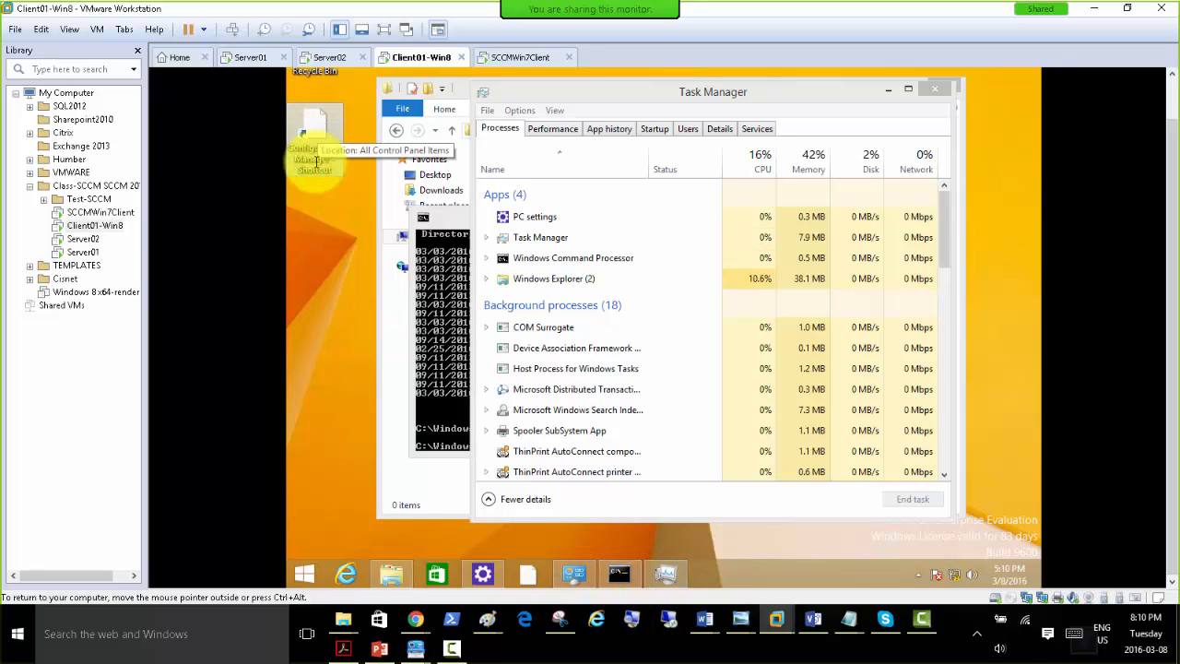
pyautogui.doubleClick(319, 166)
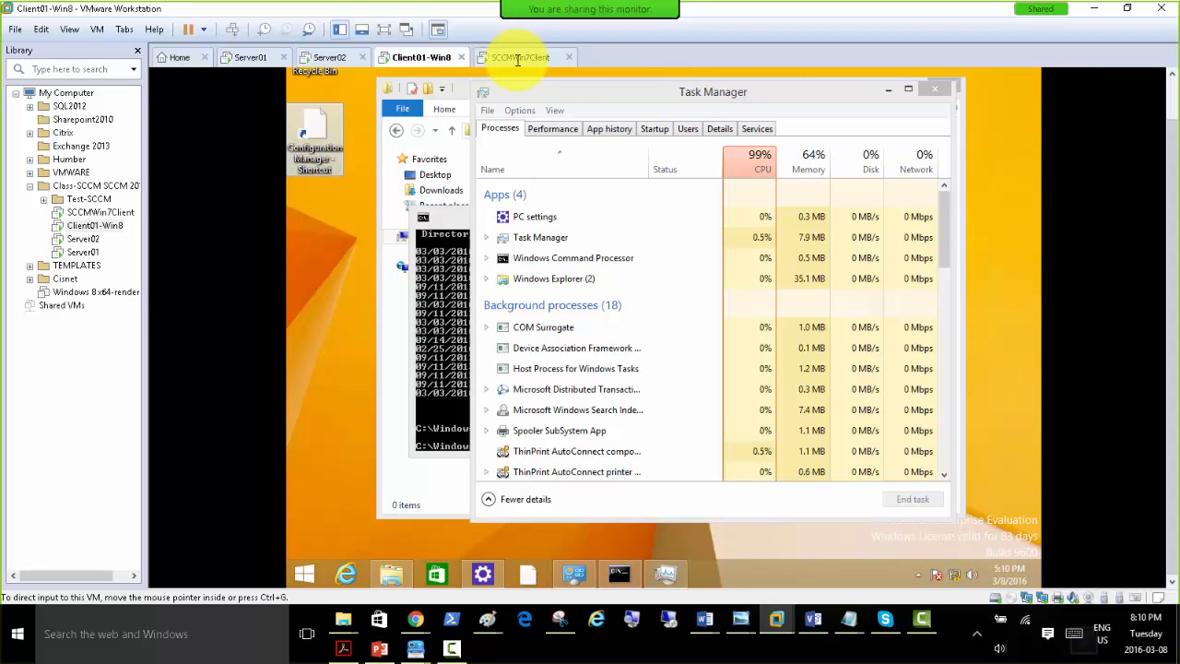
pyautogui.click(518, 59)
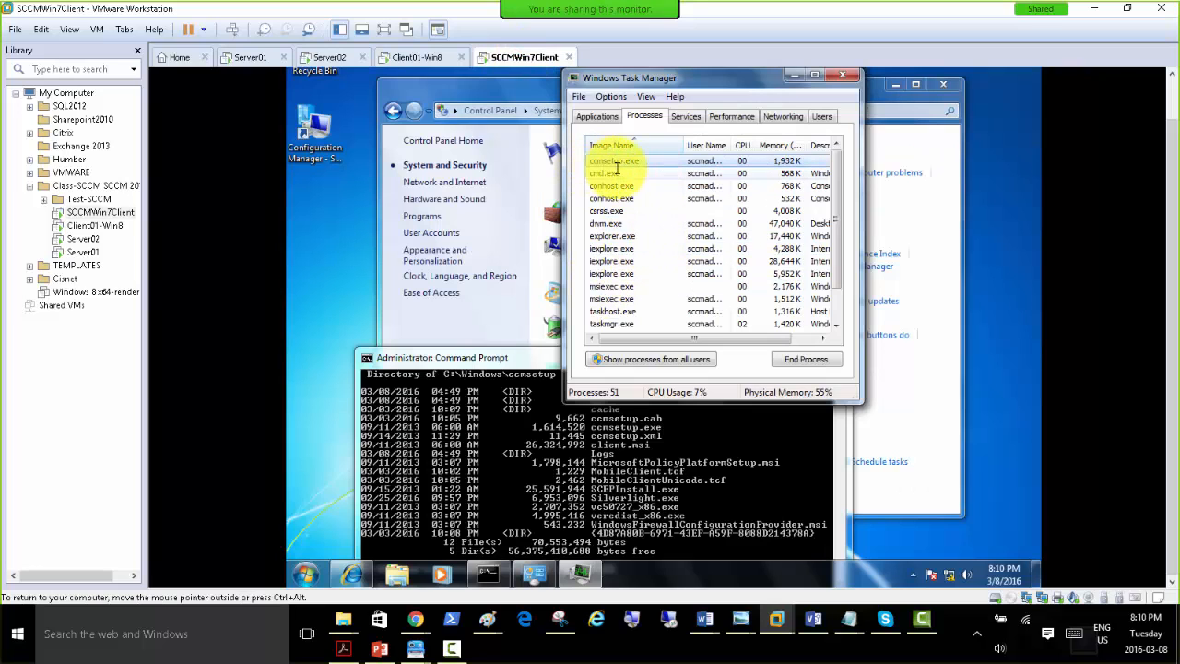
# Browse Program Files and Program Files (x86) on Client01-Win8's C: drive for leftover client folders.
pyautogui.click(410, 58)
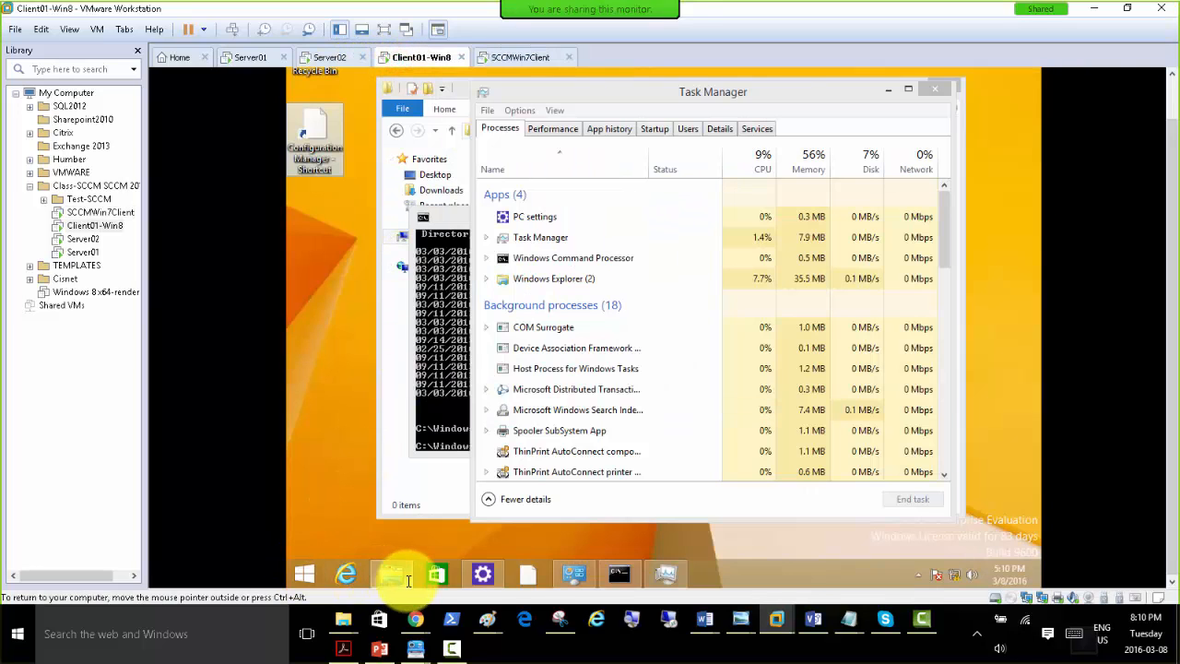
pyautogui.click(391, 575)
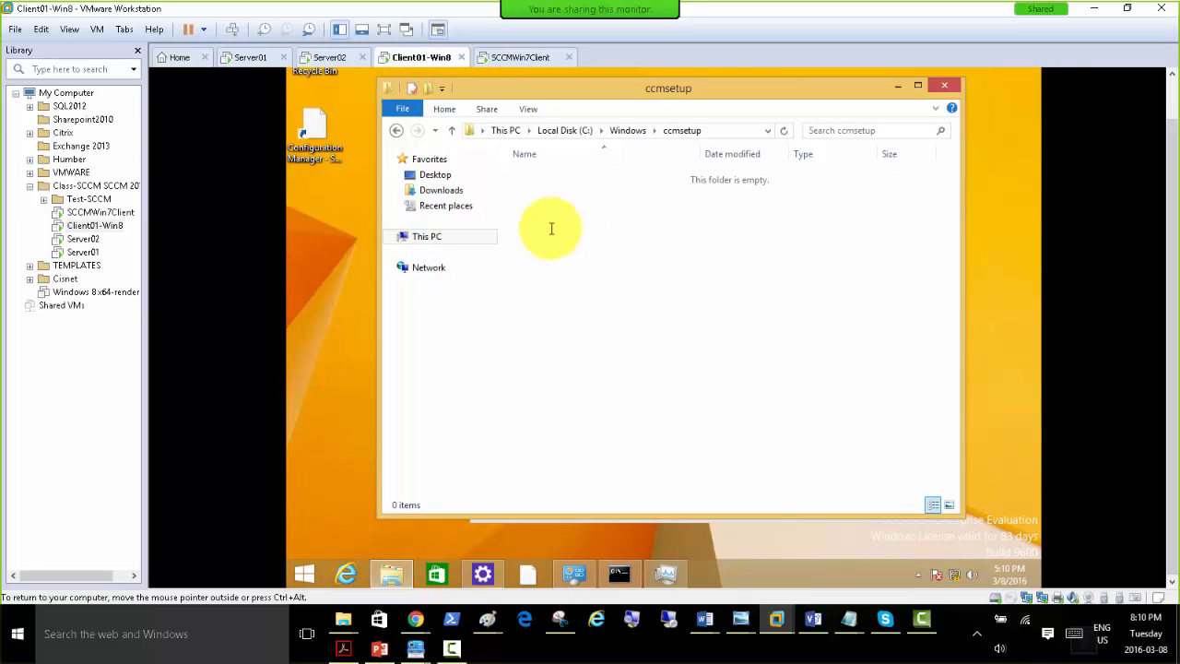
pyautogui.click(440, 242)
pyautogui.doubleClick(755, 333)
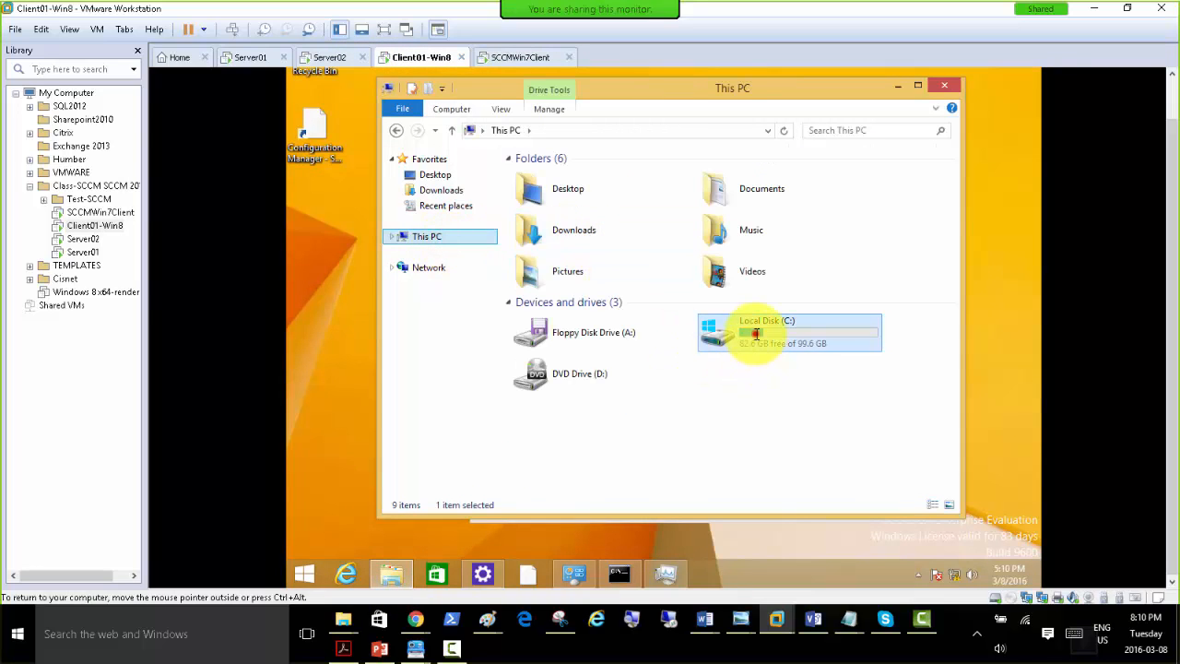
pyautogui.doubleClick(543, 190)
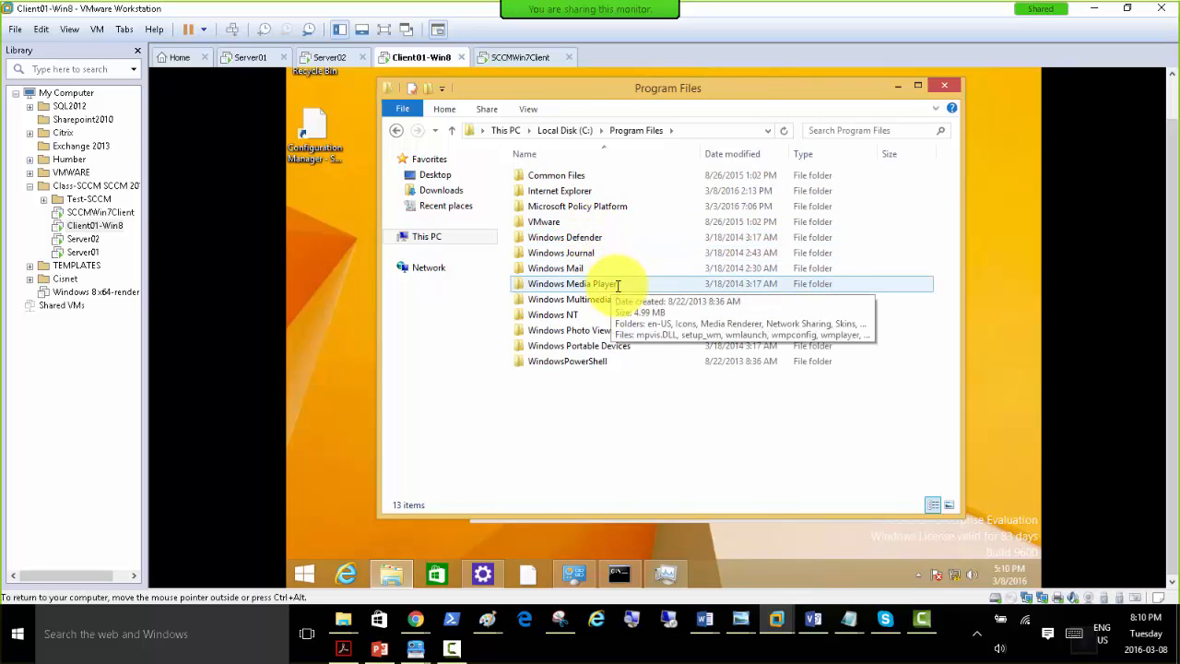
pyautogui.click(560, 130)
pyautogui.doubleClick(559, 205)
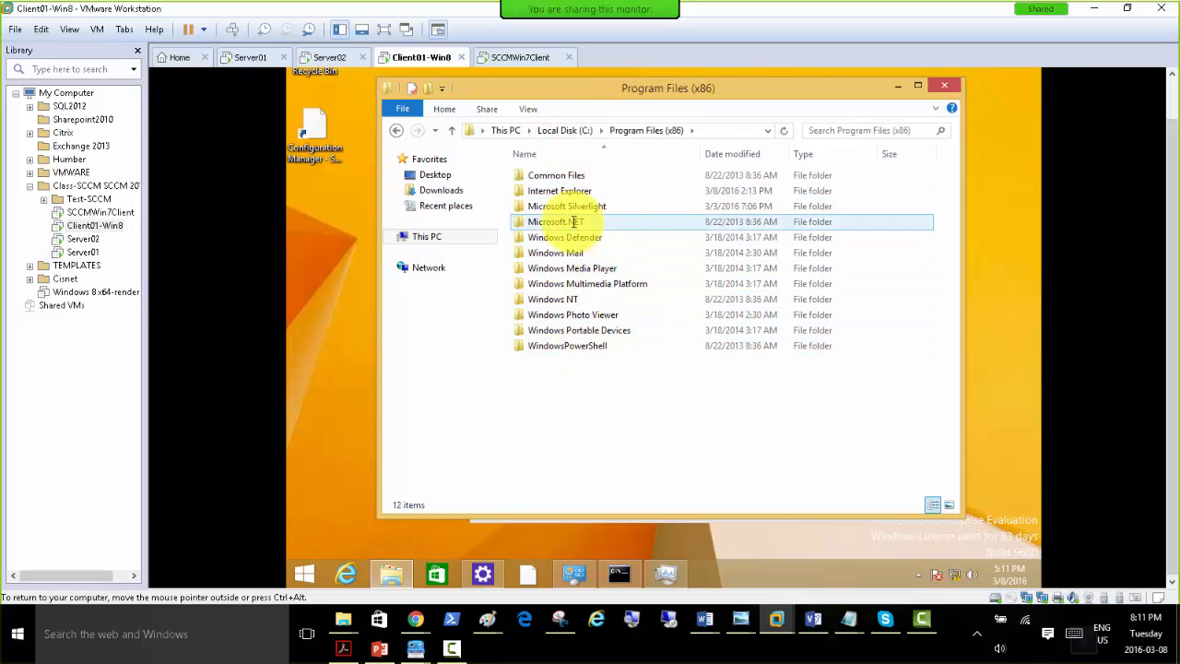
# Check the ccmsetup.exe uninstall process on SCCMWin7Client, glancing back at Client01-Win8's Program Files (x86) folder in between.
pyautogui.click(500, 57)
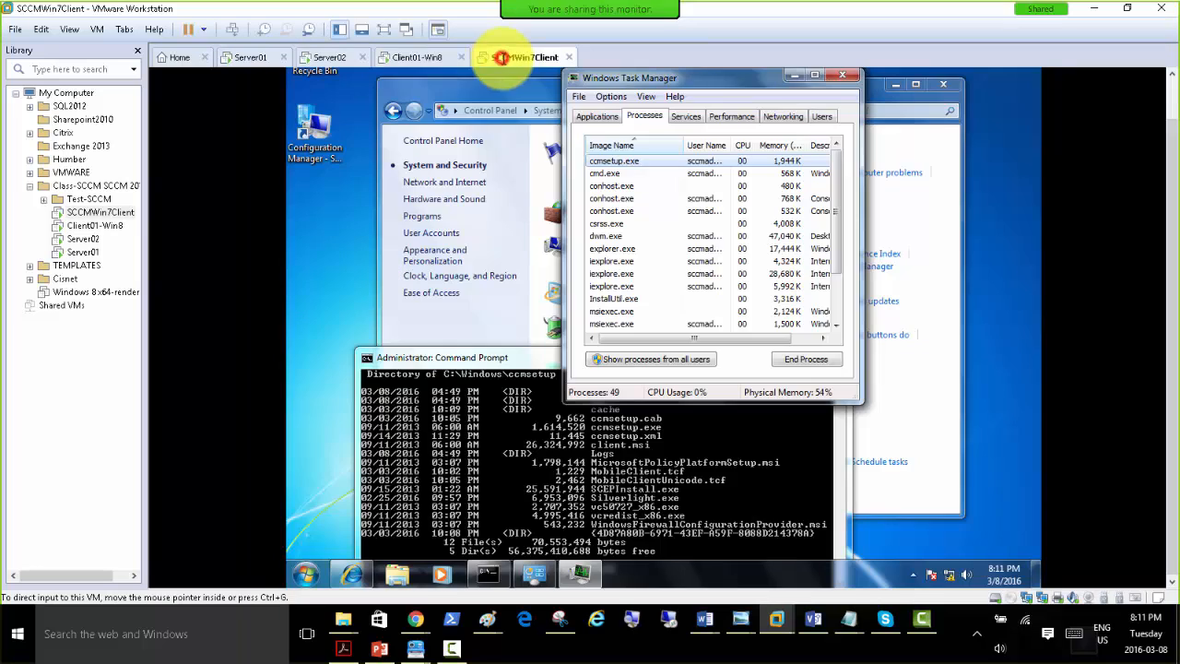
pyautogui.click(417, 57)
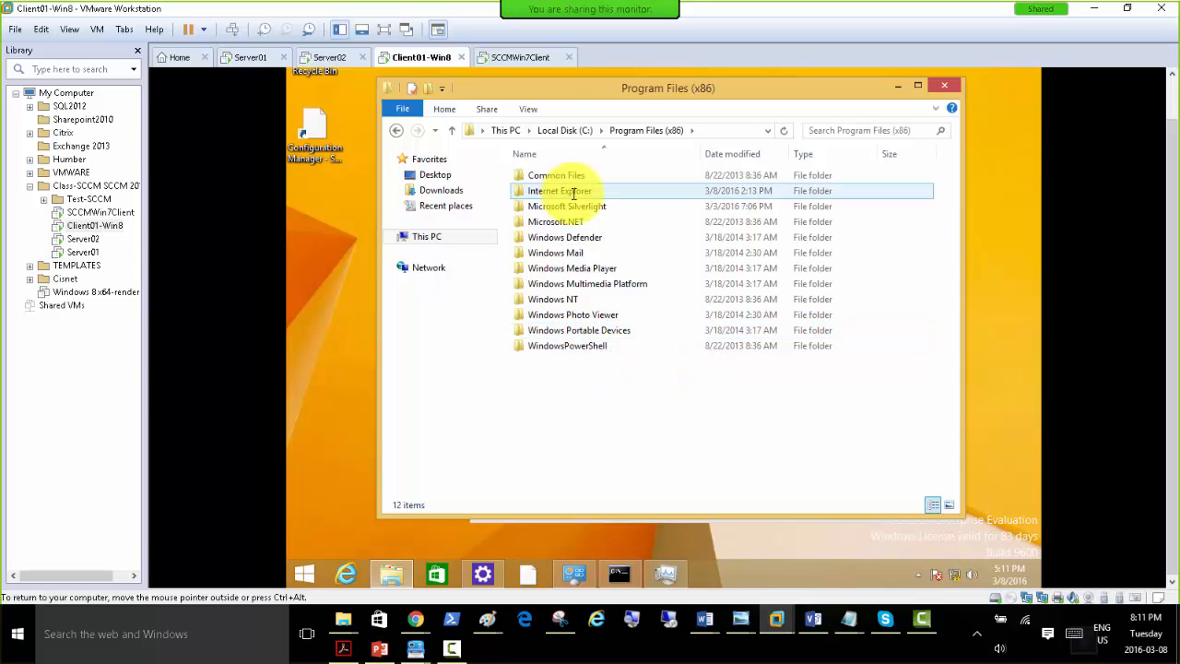
pyautogui.click(509, 60)
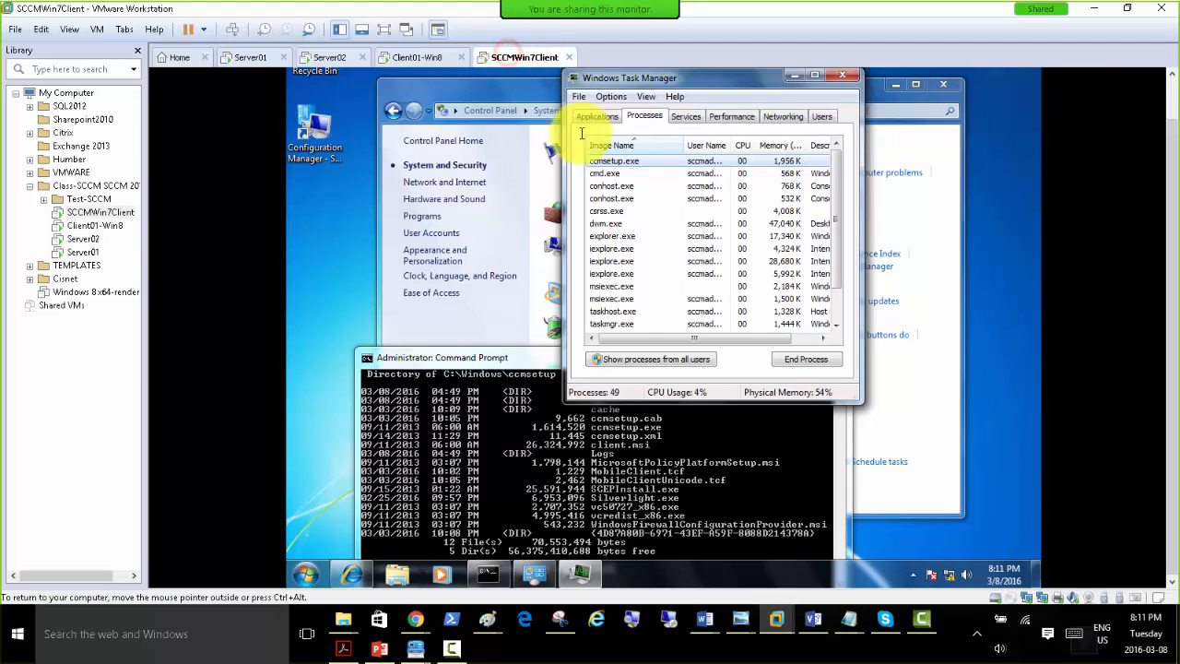
# Return to Client01-Win8 and look through Control Panel's System and Security items for a Configuration Manager entry.
pyautogui.click(404, 59)
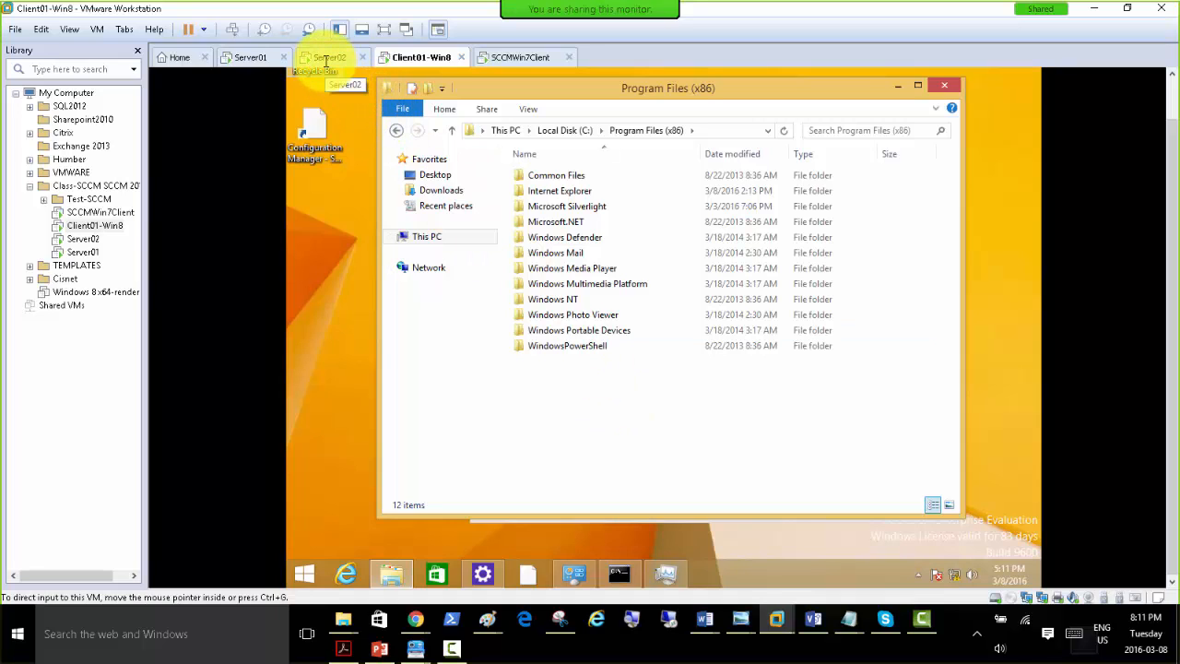
pyautogui.click(483, 574)
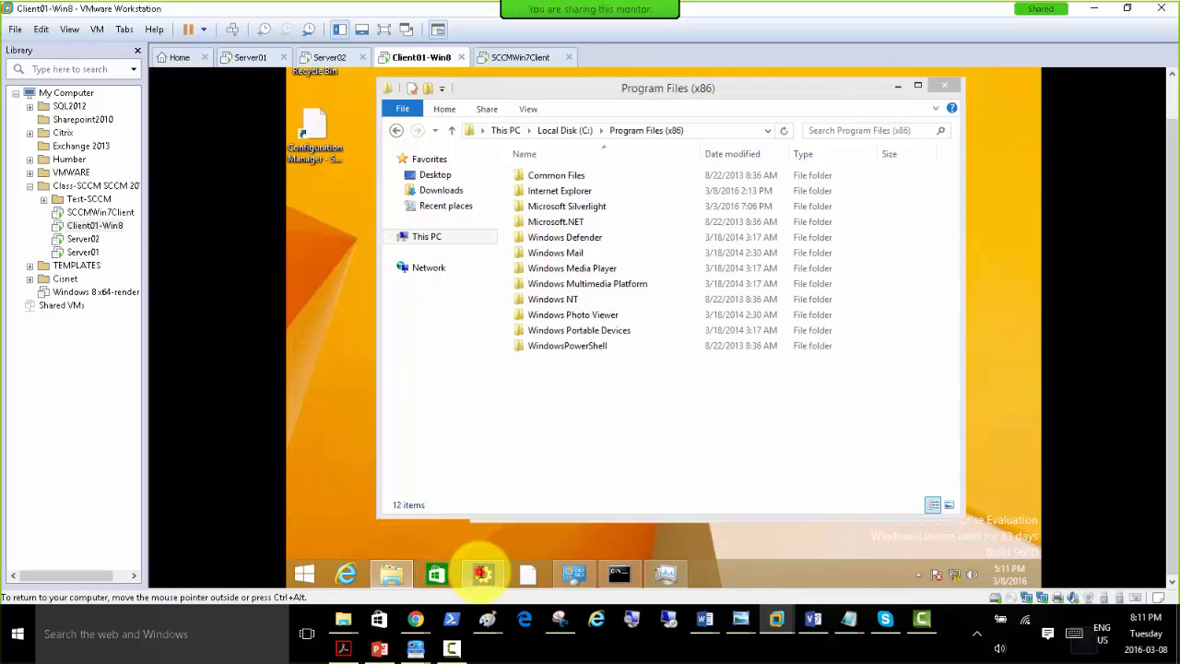
pyautogui.click(362, 559)
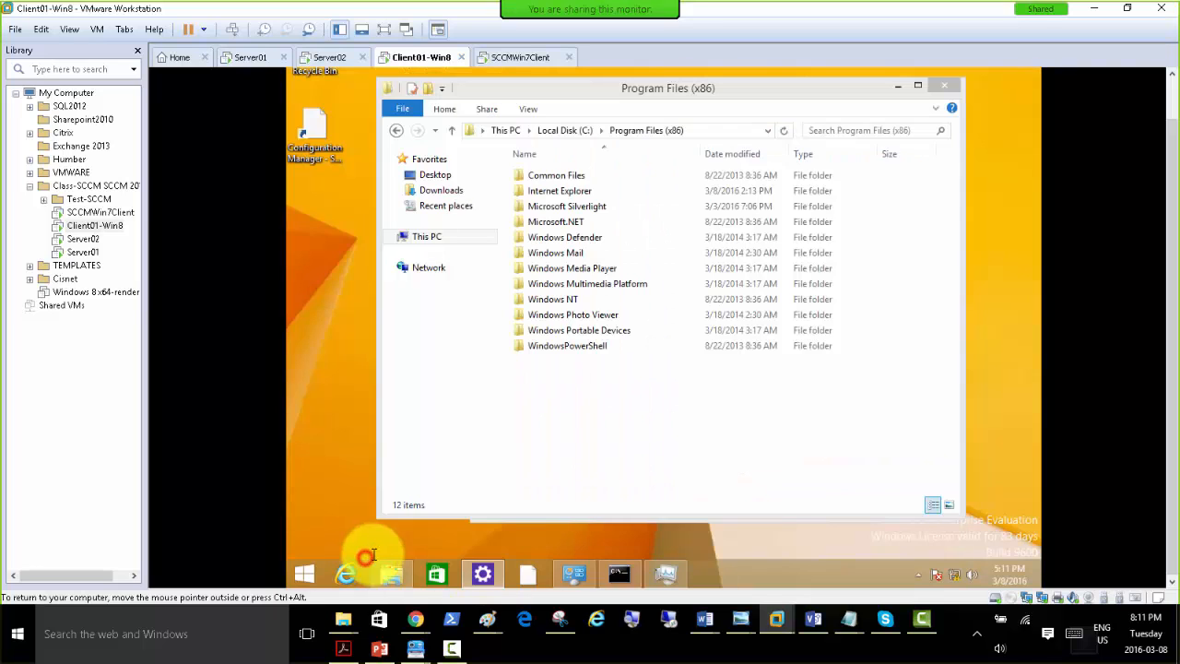
pyautogui.click(480, 200)
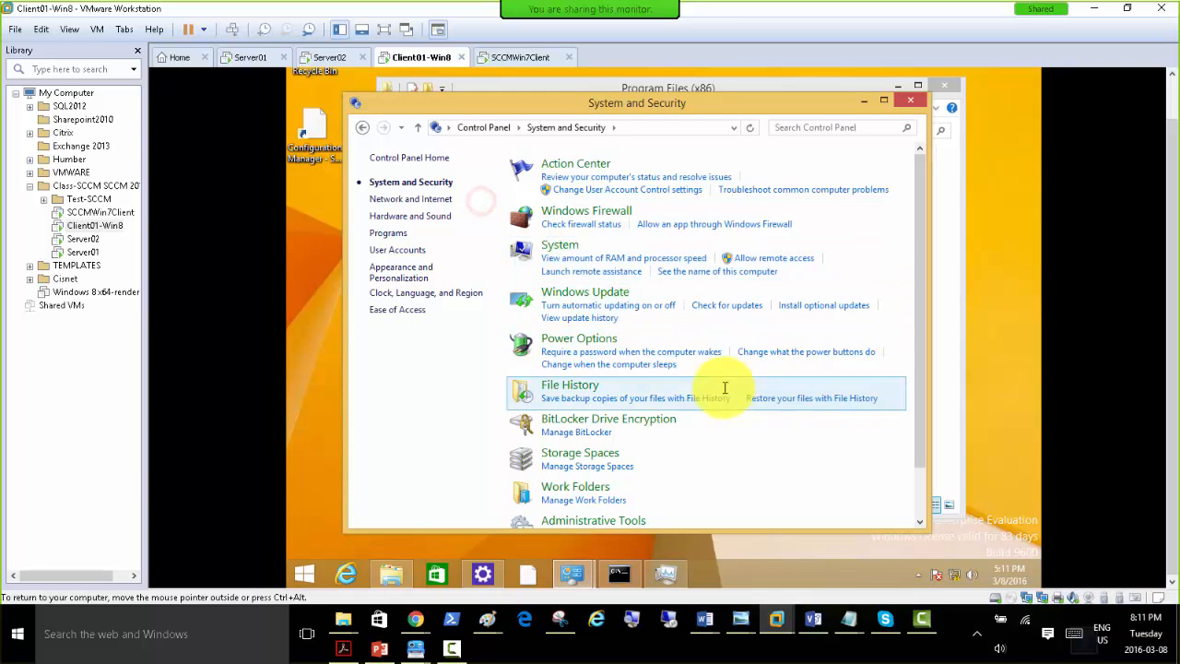
pyautogui.scroll(-2, 792, 442)
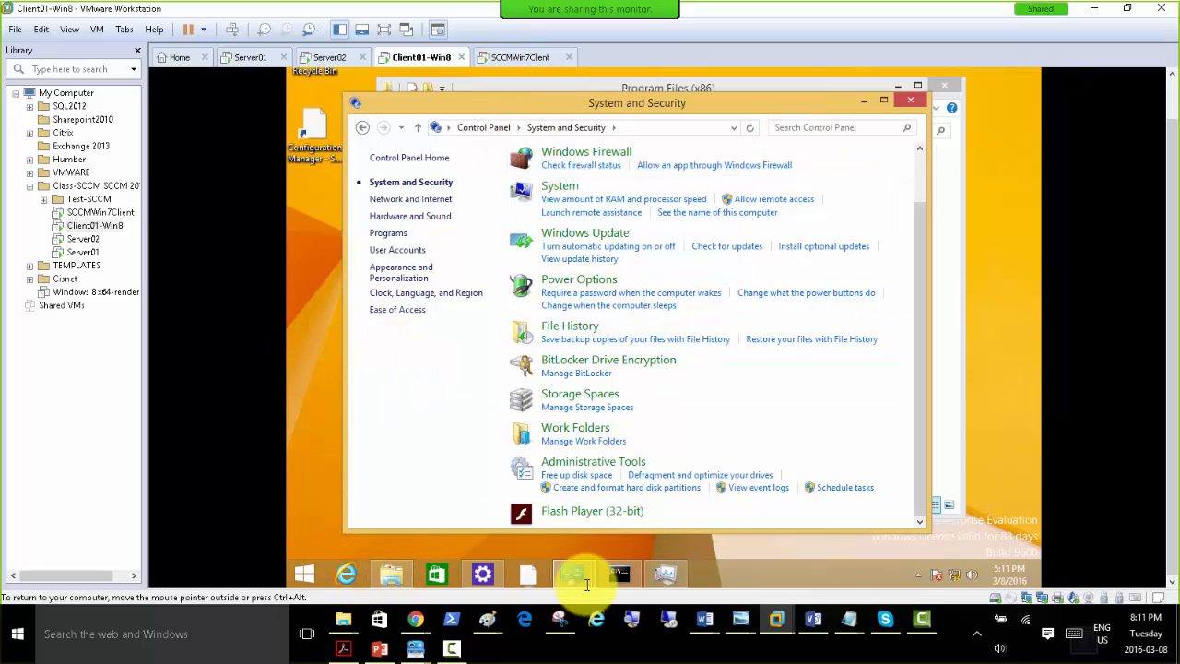
# Search Client01-Win8 for "software" from the Start screen, and go back to the desktop.
pyautogui.click(305, 574)
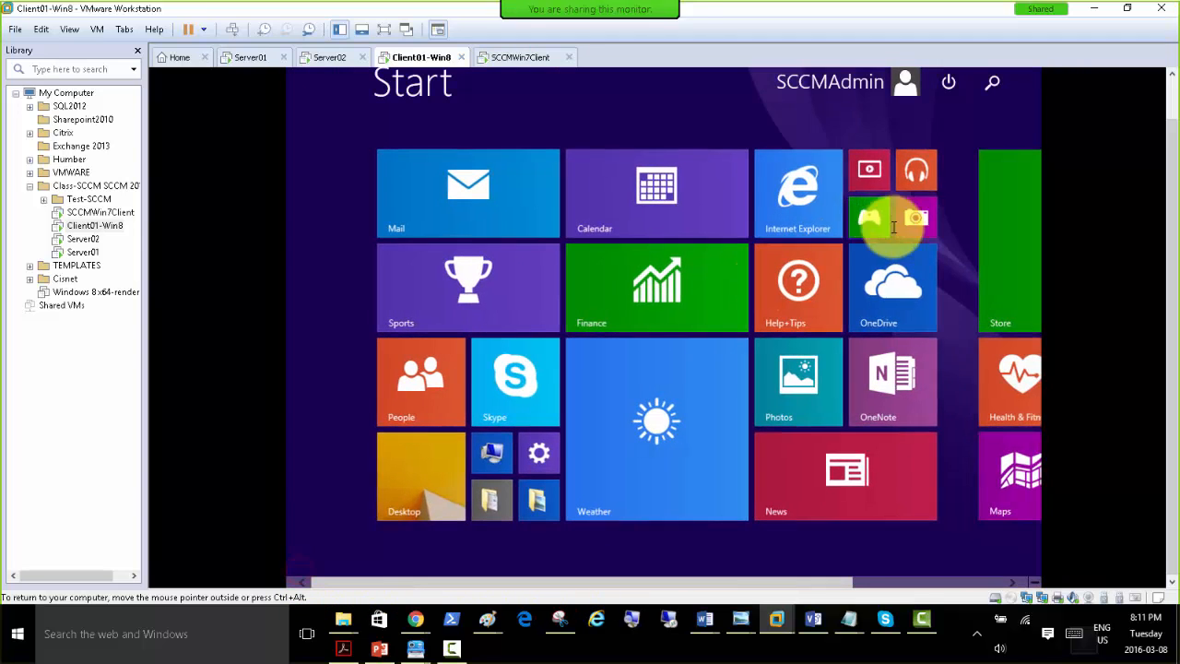
pyautogui.click(991, 83)
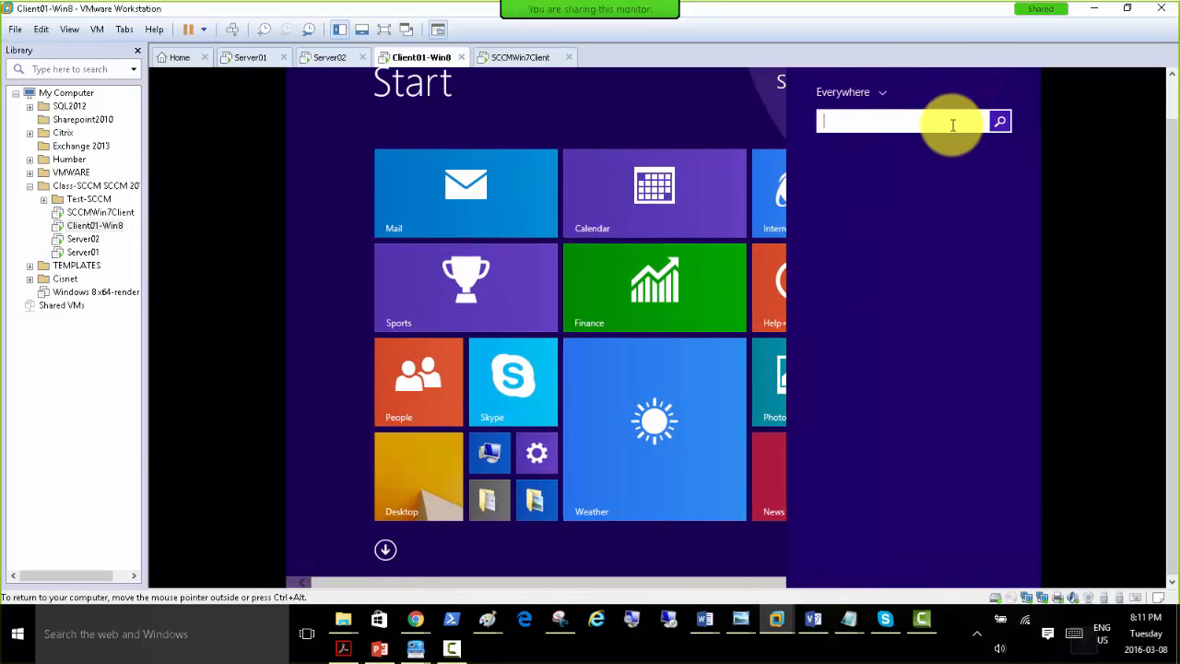
pyautogui.write('software')
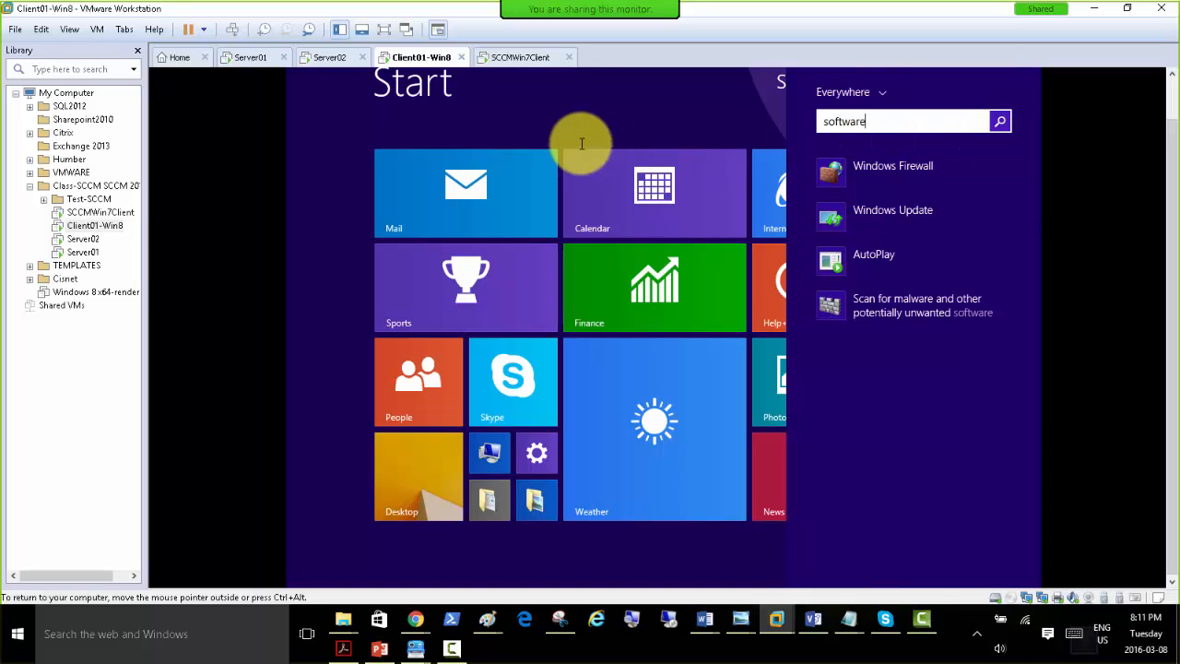
pyautogui.click(392, 475)
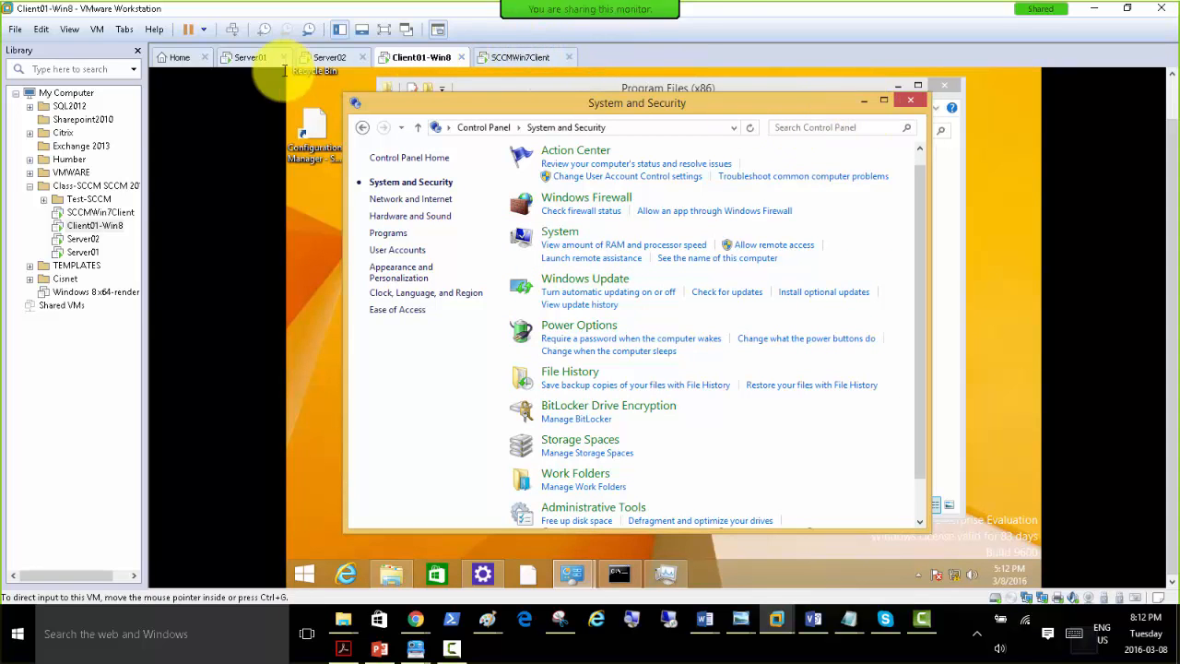
# Switch to SCCMWin7Client and reload Control Panel's System and Security category to check for the Configuration Manager item.
pyautogui.click(509, 57)
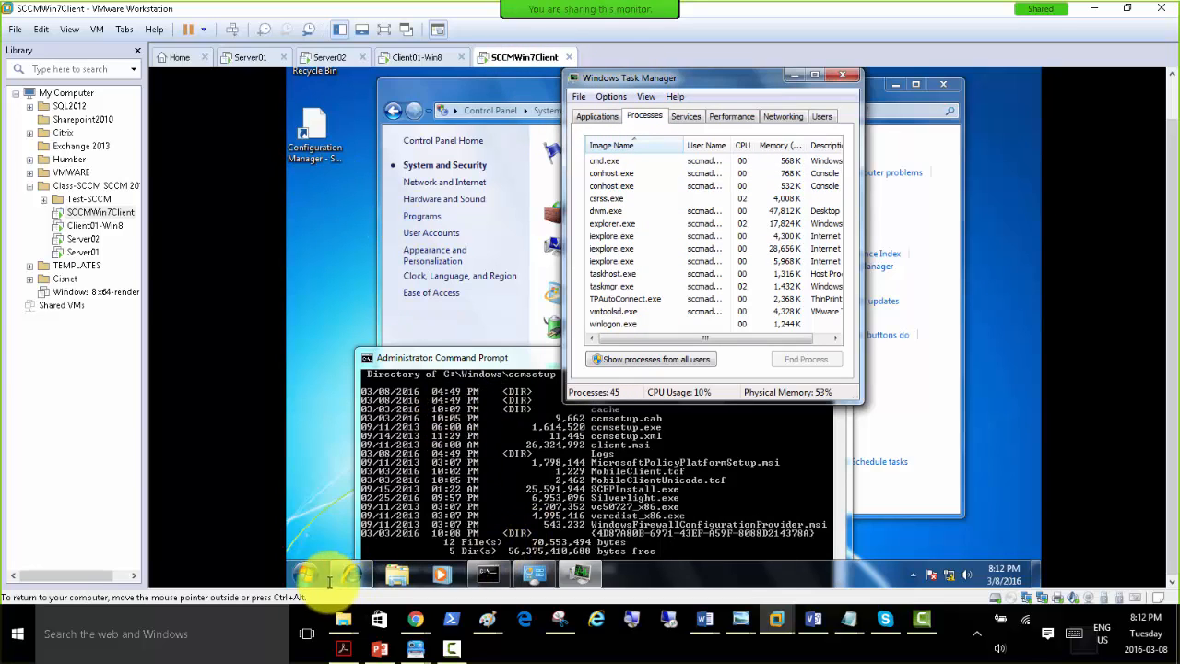
pyautogui.click(530, 572)
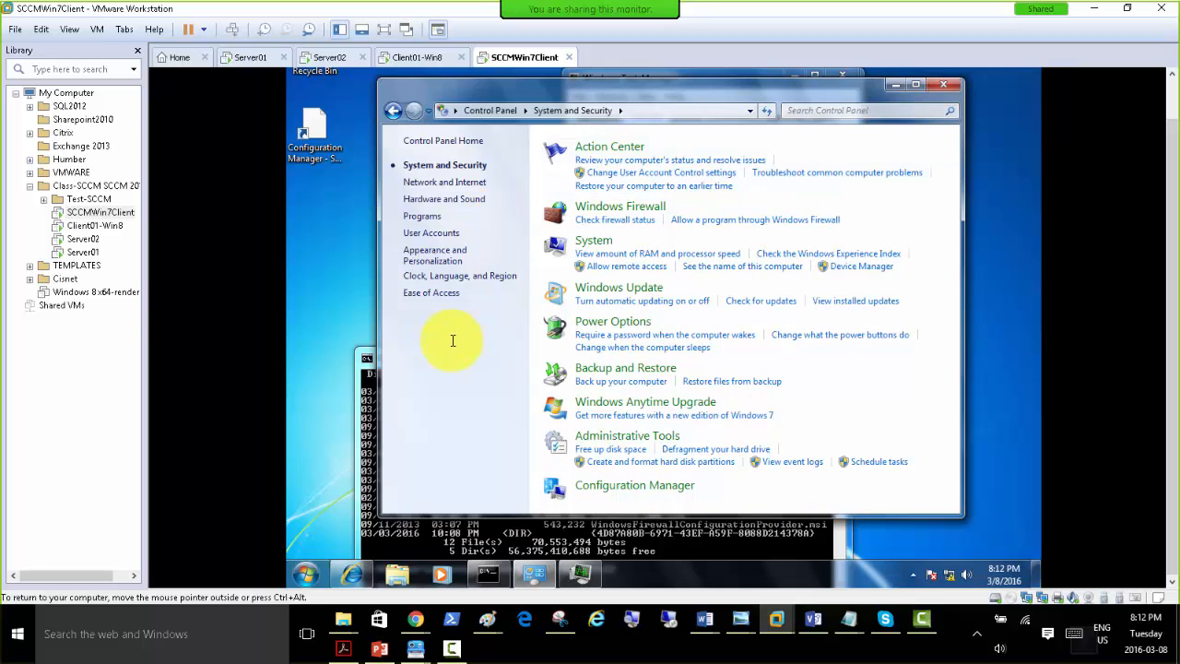
pyautogui.click(493, 109)
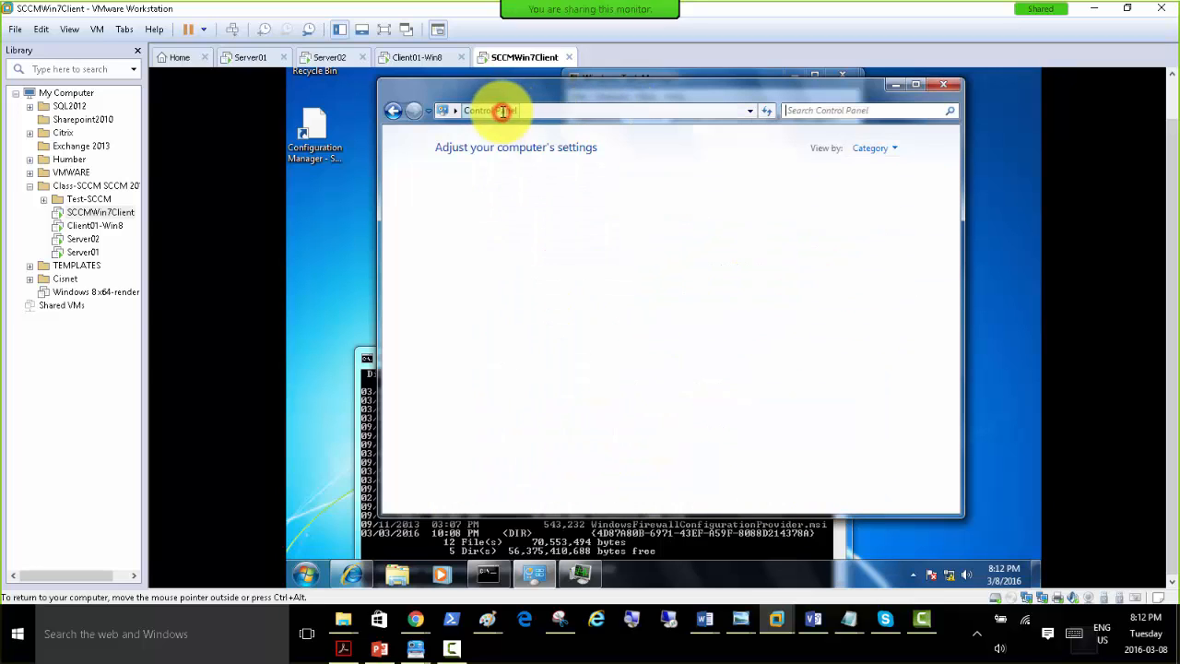
pyautogui.click(523, 183)
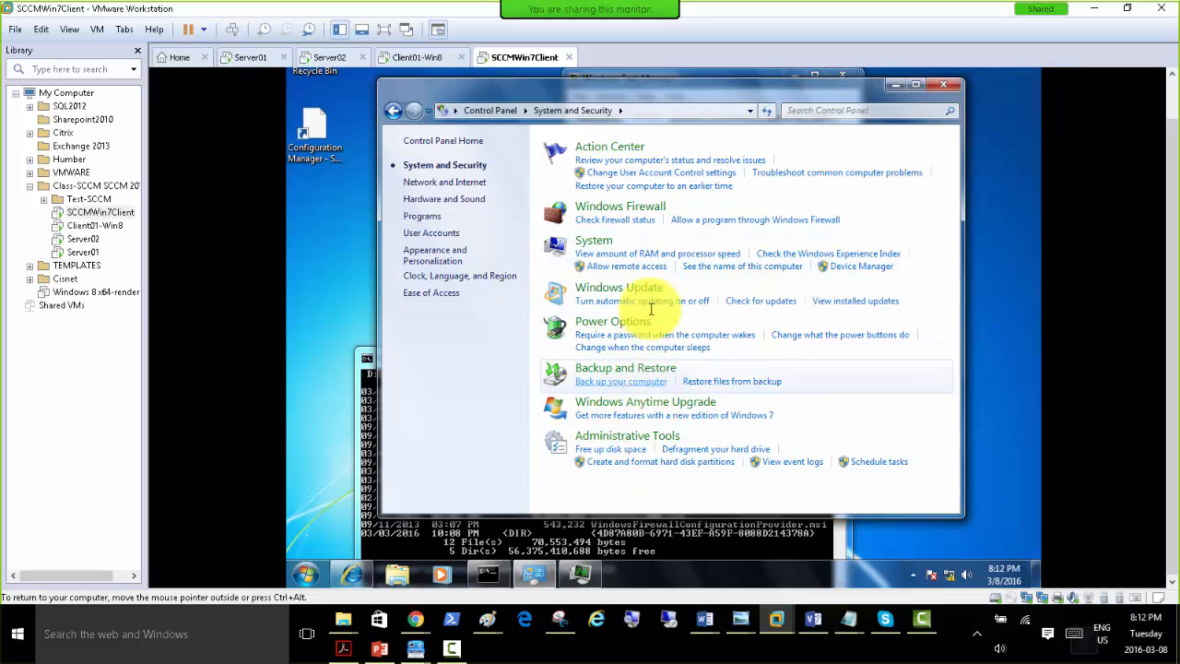
pyautogui.click(475, 365)
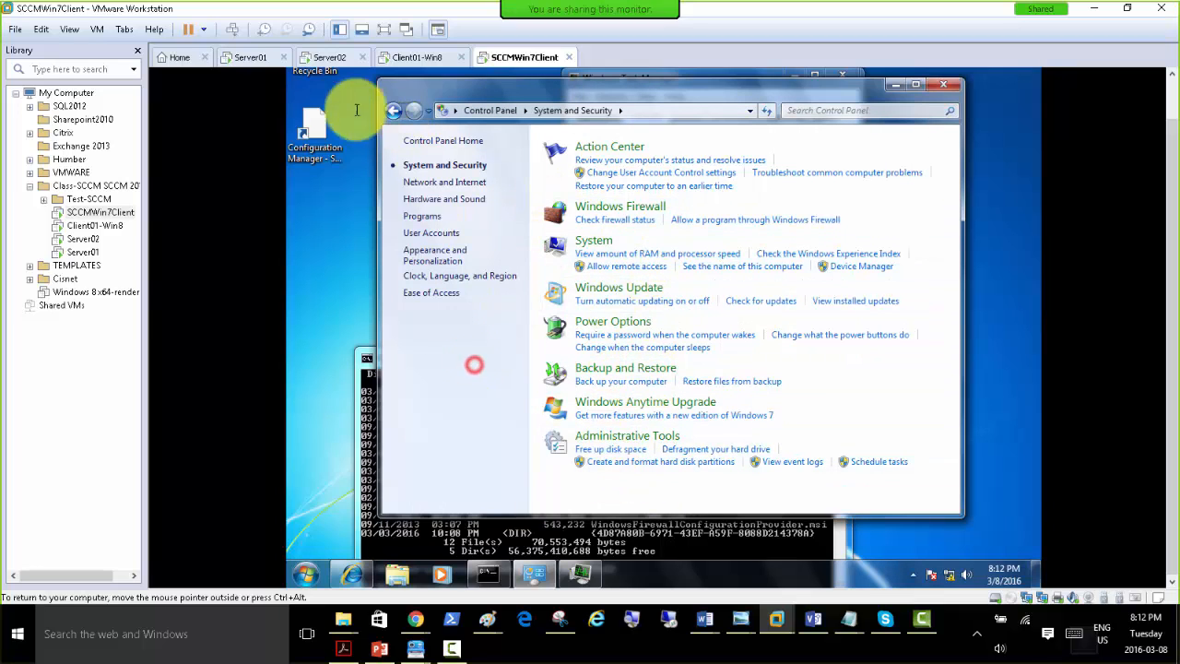
# Switch to Server02 and check the client status of the devices listed under Assets and Compliance.
pyautogui.click(319, 58)
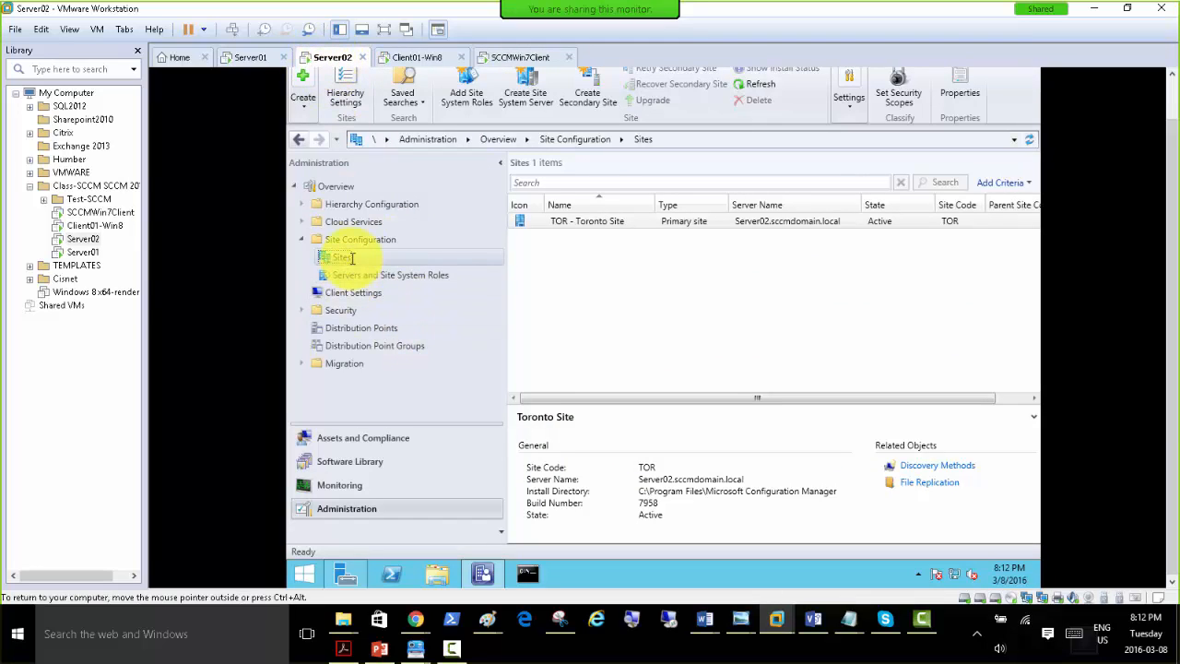
pyautogui.click(386, 437)
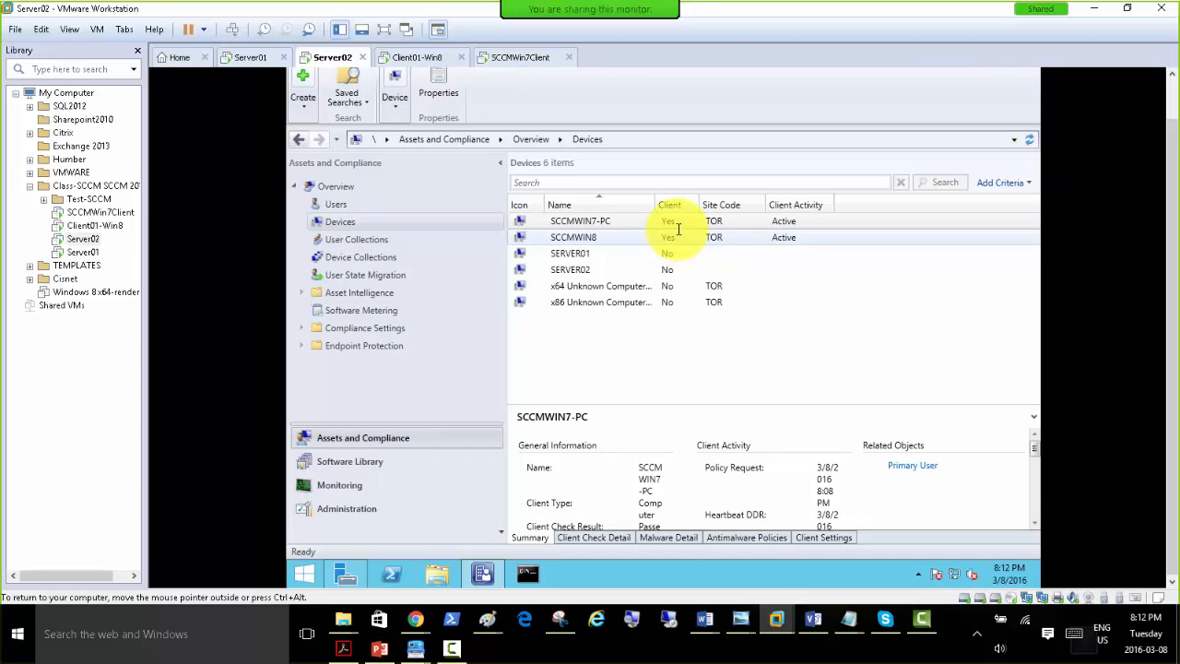
pyautogui.rightClick(347, 221)
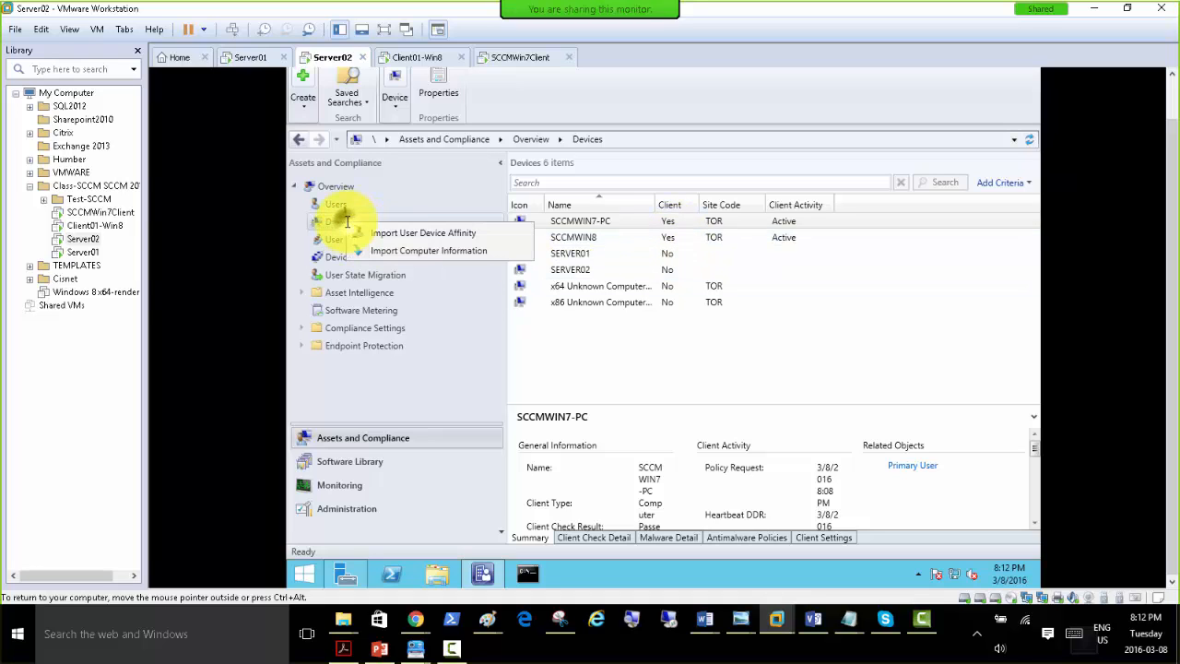
pyautogui.rightClick(681, 357)
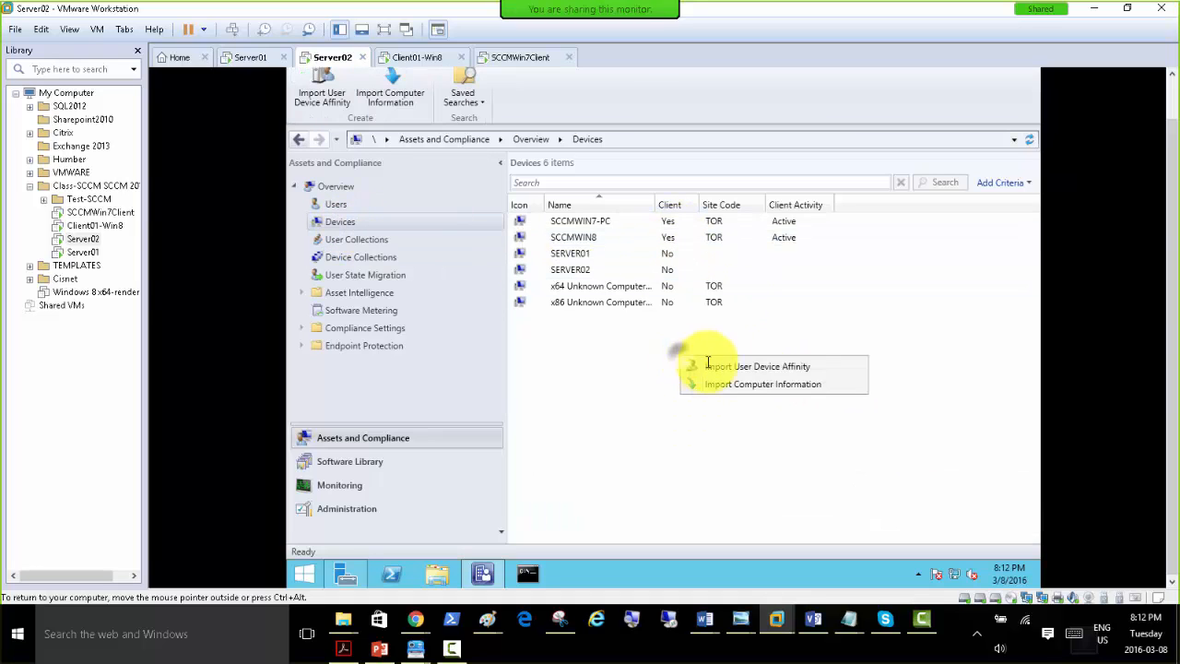
pyautogui.click(600, 339)
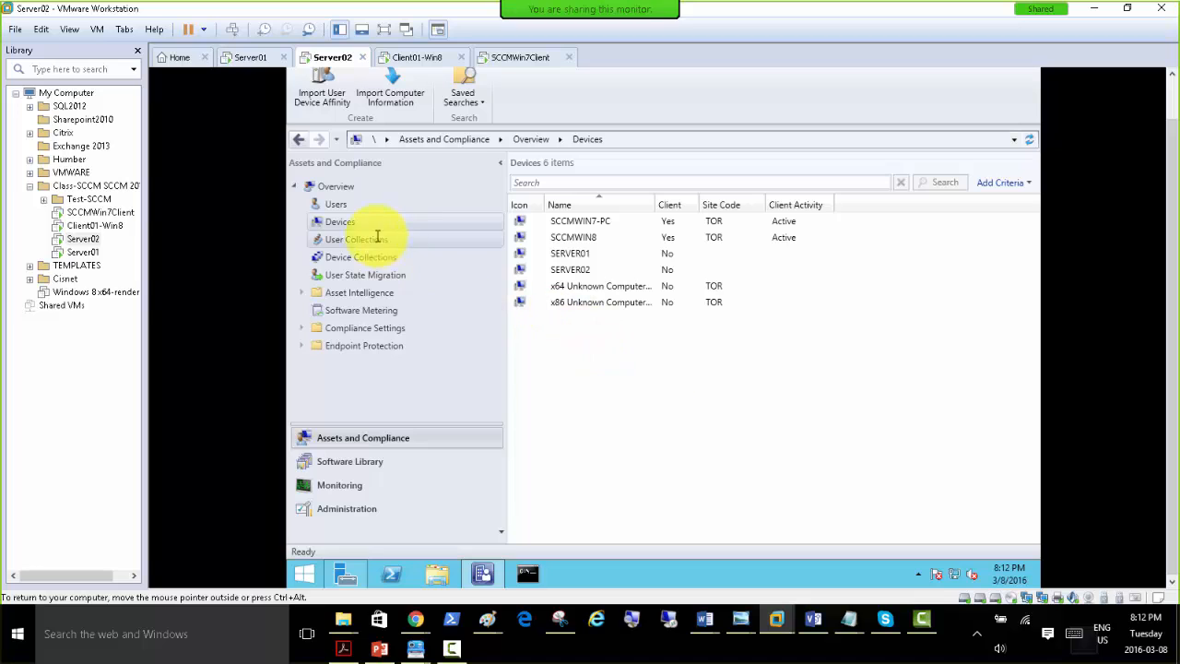
# Restart the Configuration Manager console on Server02 and recheck the client status of SCCMWIN7-PC and SCCMWIN8 under Devices.
pyautogui.click(1172, 84)
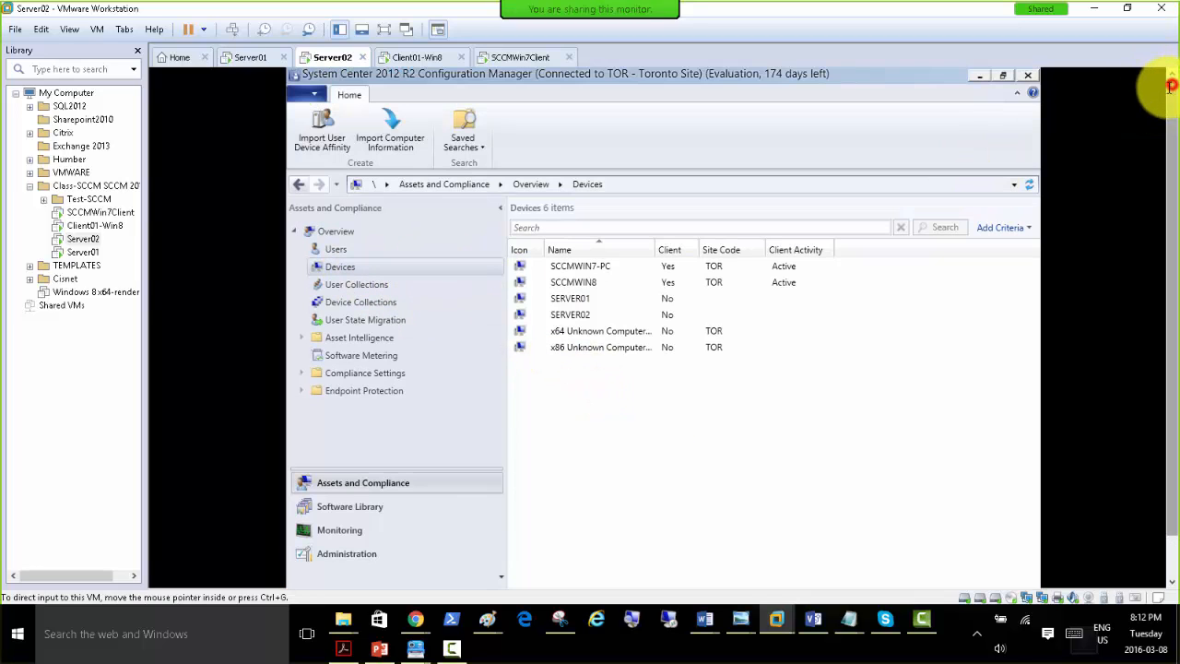
pyautogui.click(1028, 74)
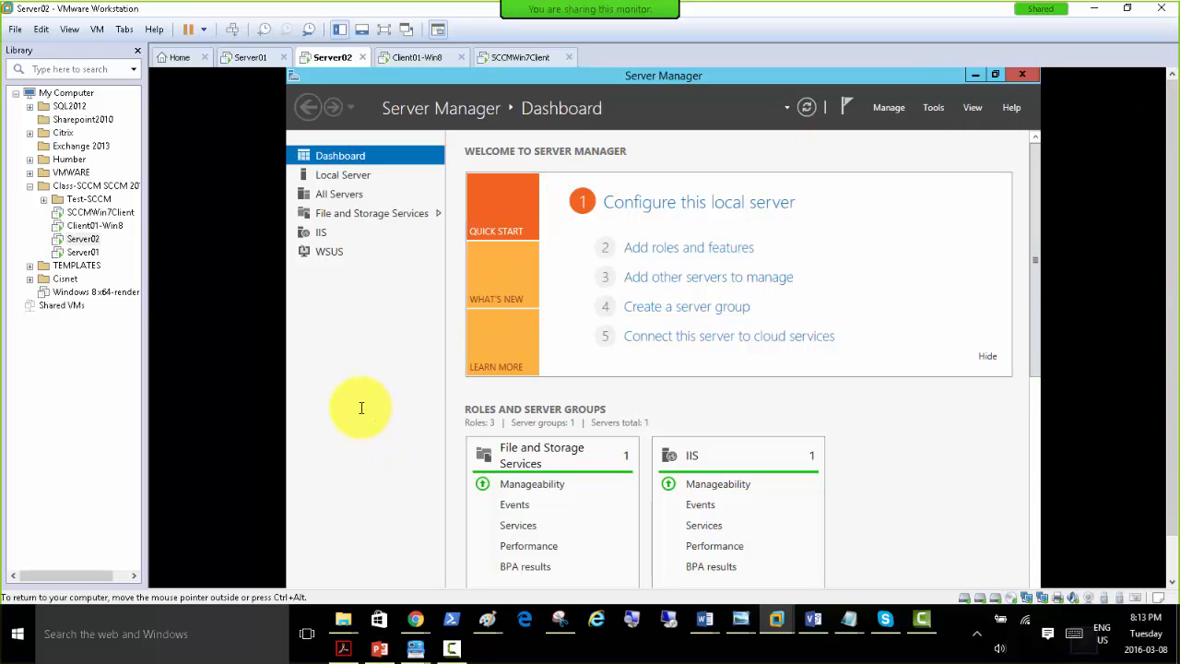
pyautogui.moveTo(1171, 209); pyautogui.dragTo(1175, 267)
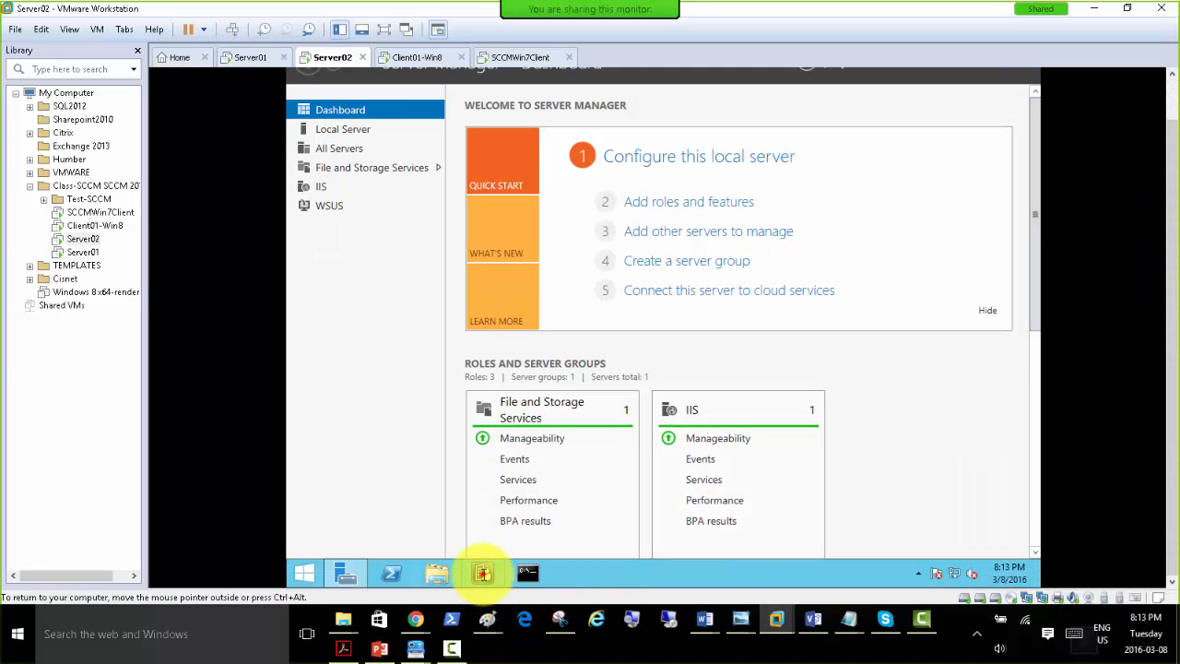
pyautogui.click(482, 573)
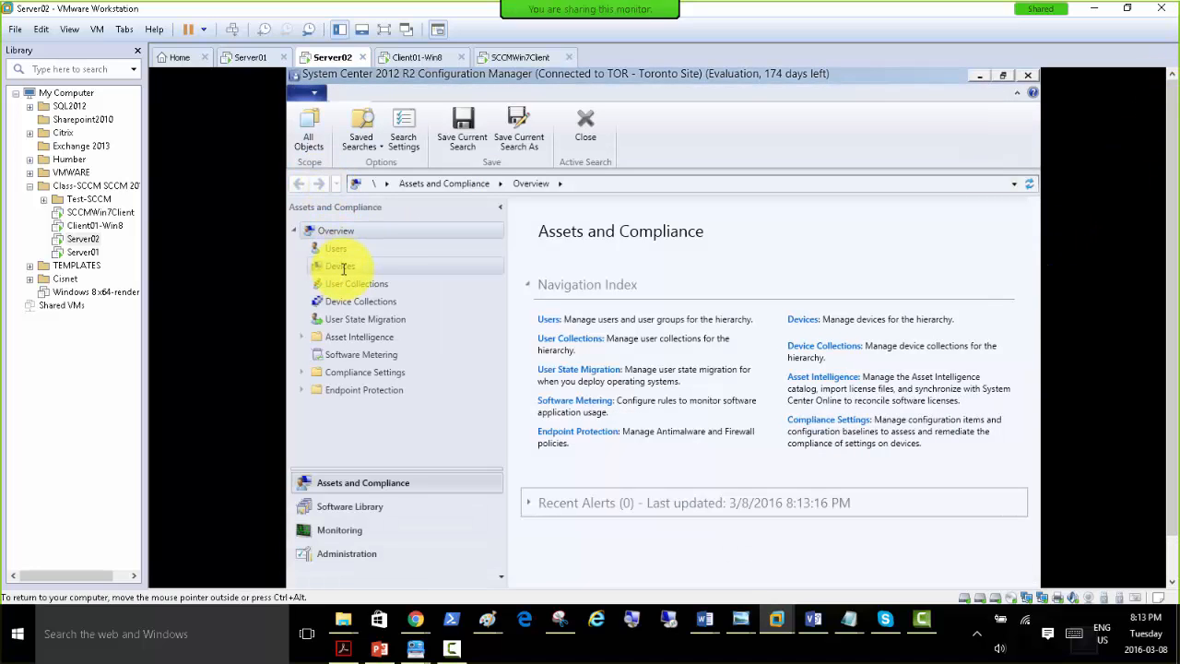
pyautogui.click(341, 266)
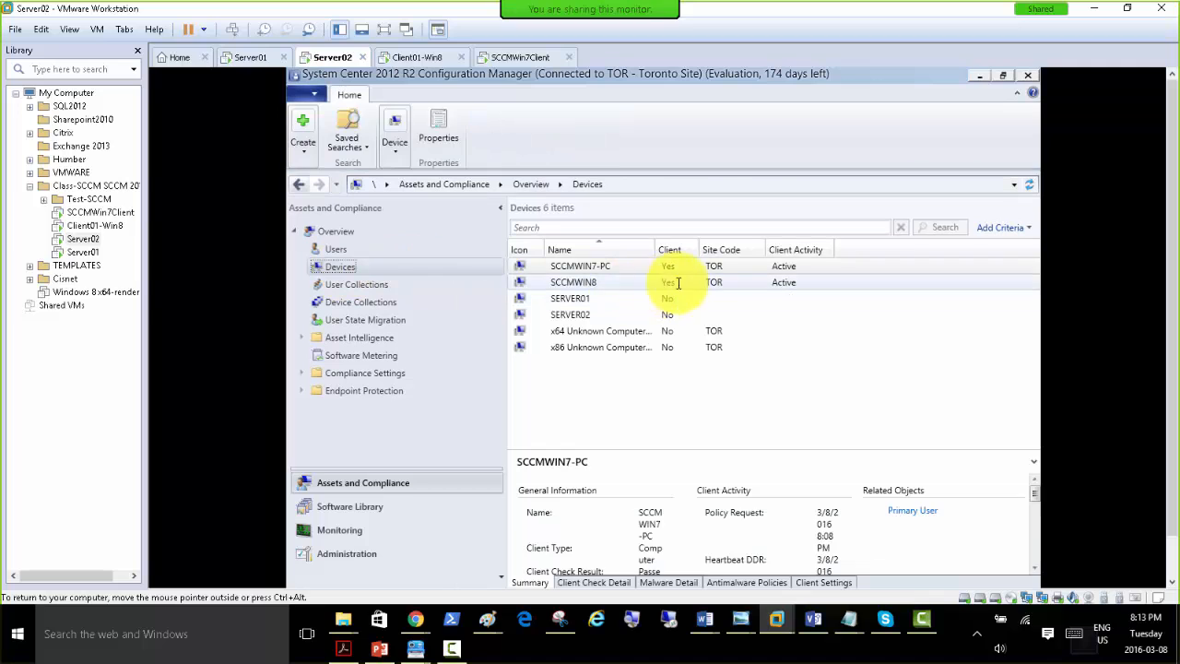
pyautogui.click(641, 267)
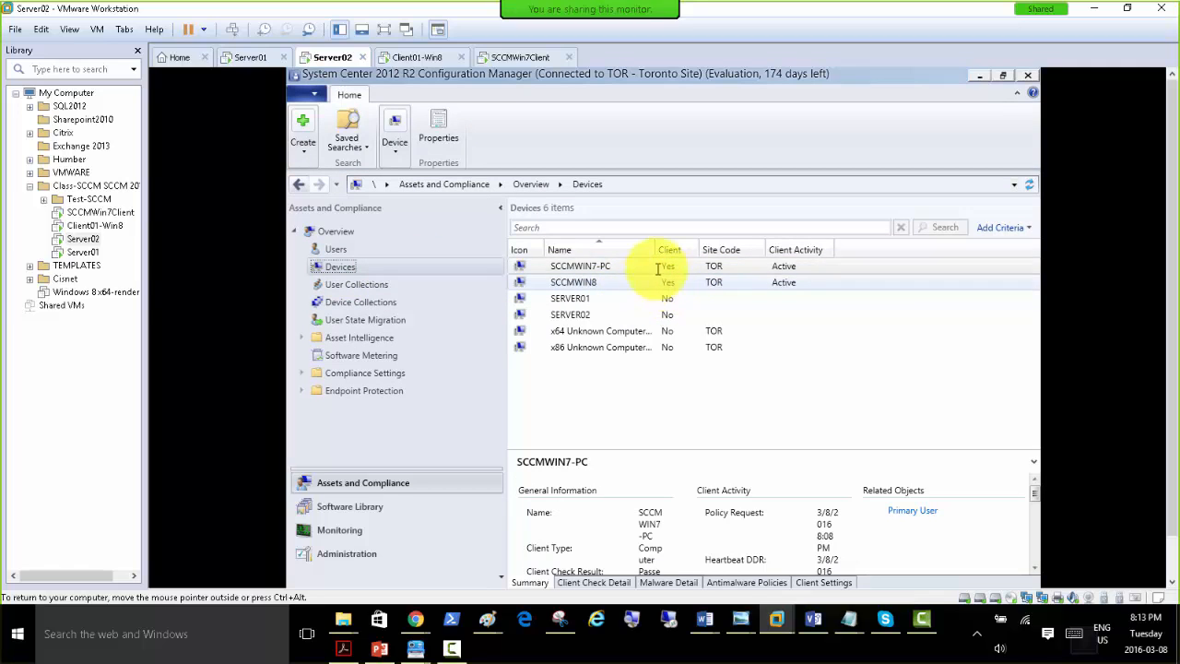
pyautogui.click(587, 268)
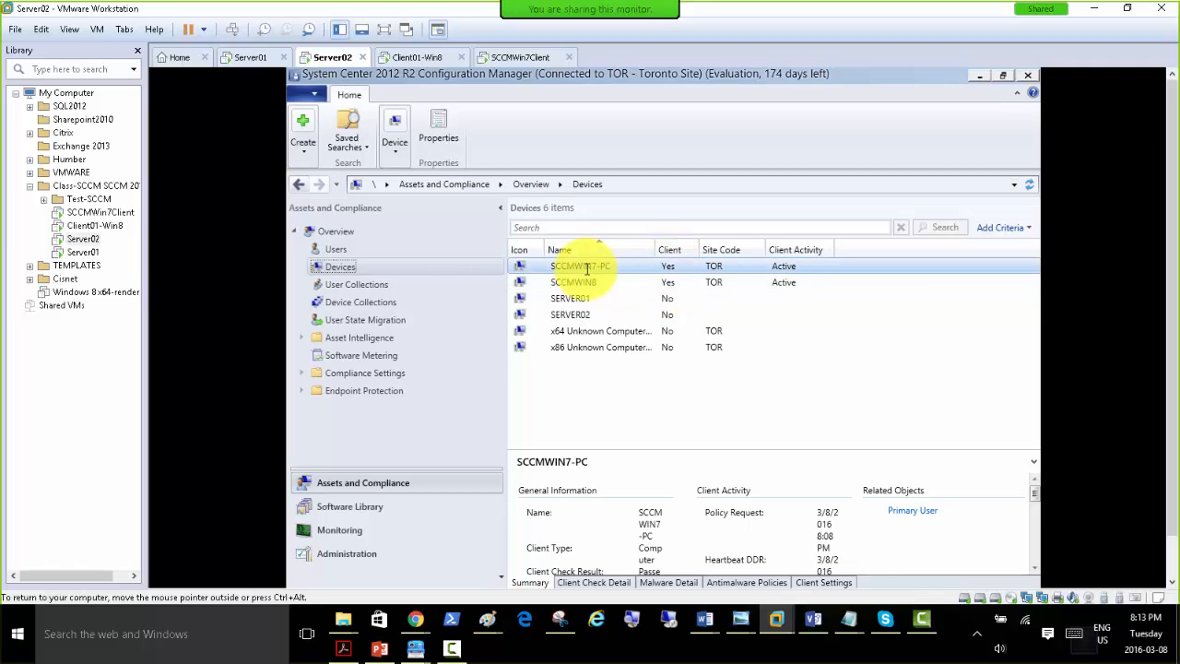
# Switch to Client01-Win8 and minimize all its open windows, including Control Panel, Task Manager and Command Prompt, to clear the desktop.
pyautogui.click(414, 57)
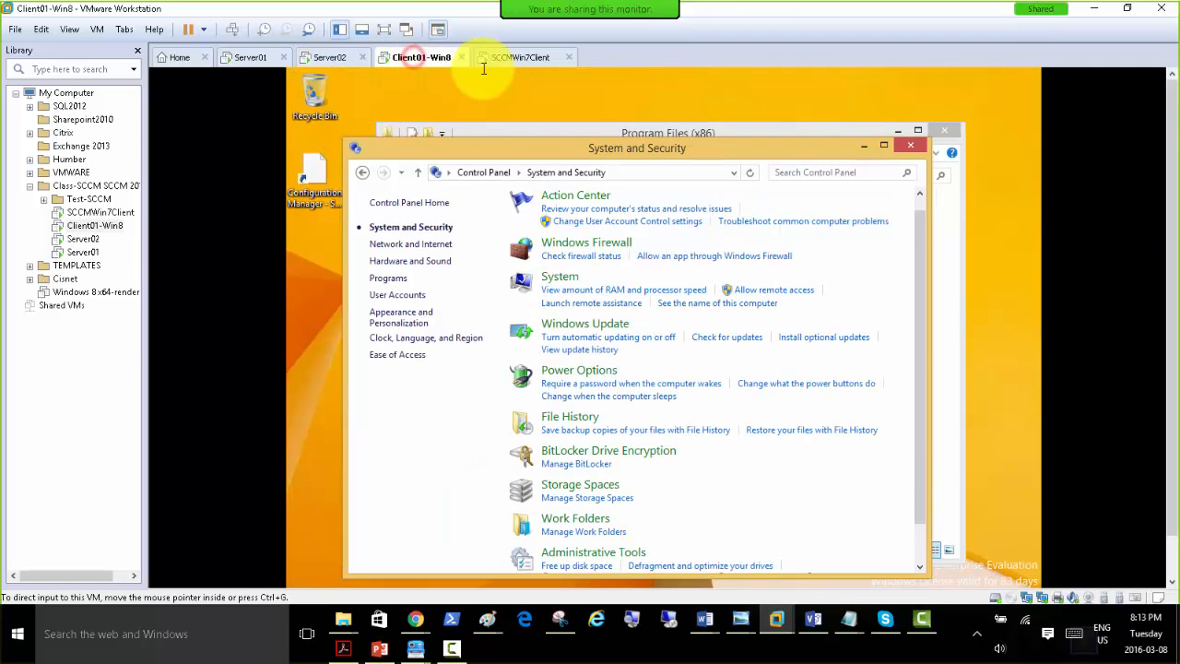
pyautogui.click(862, 148)
pyautogui.click(896, 131)
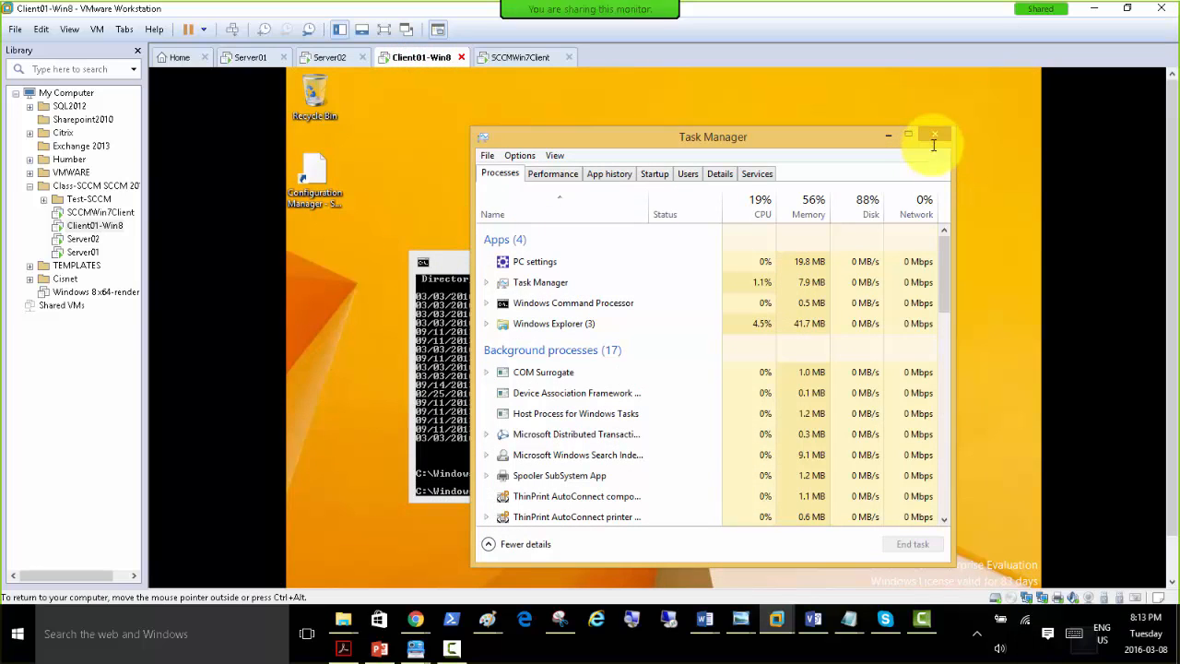
pyautogui.click(885, 137)
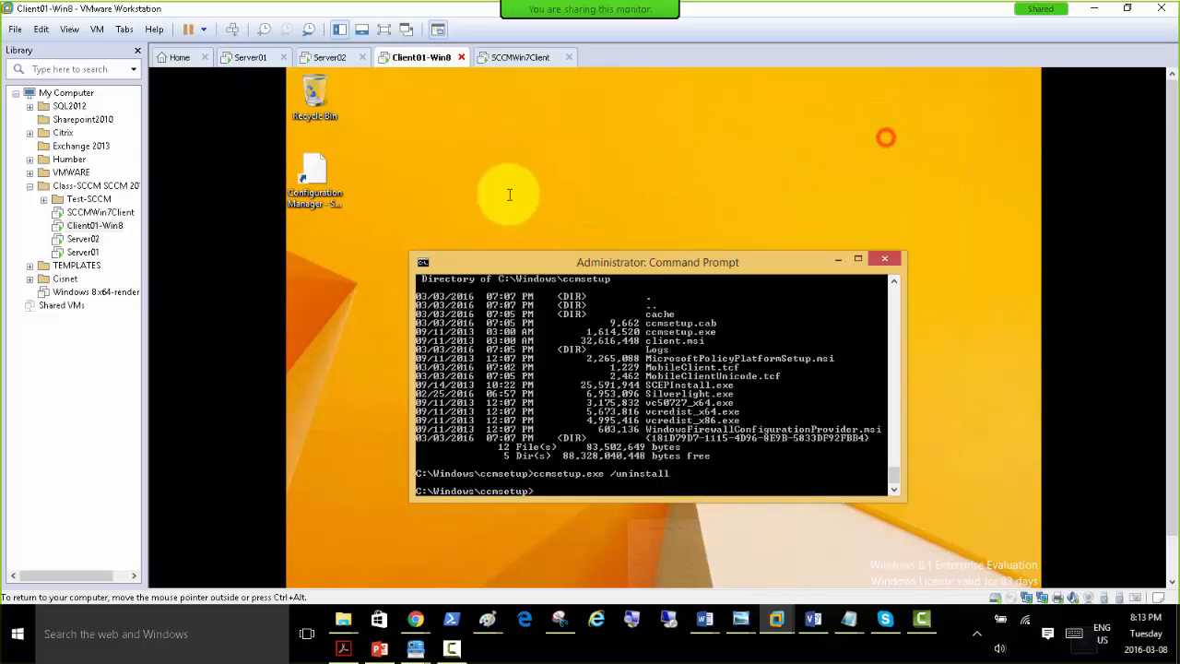
pyautogui.click(838, 261)
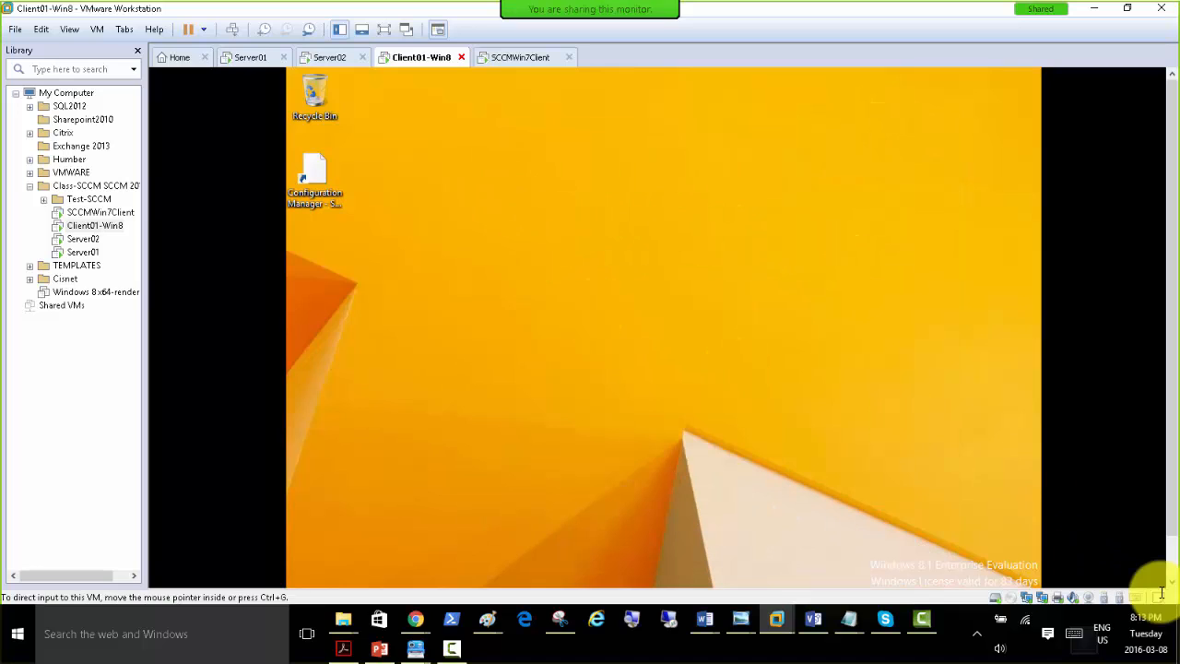
pyautogui.click(1174, 551)
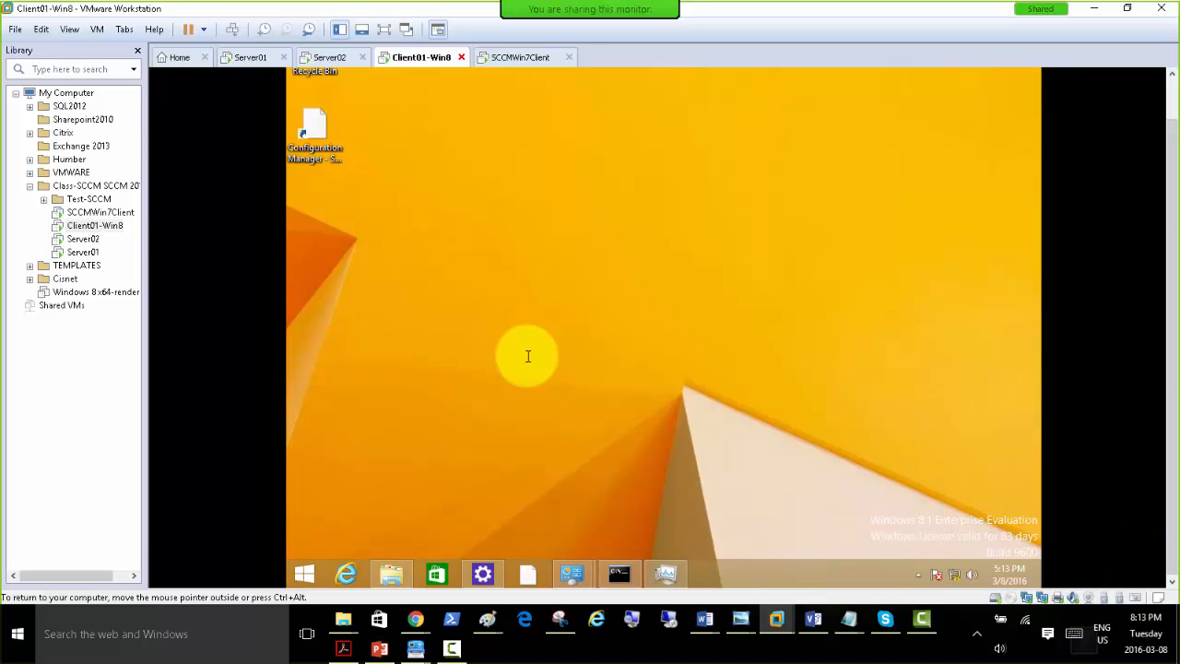
pyautogui.click(533, 276)
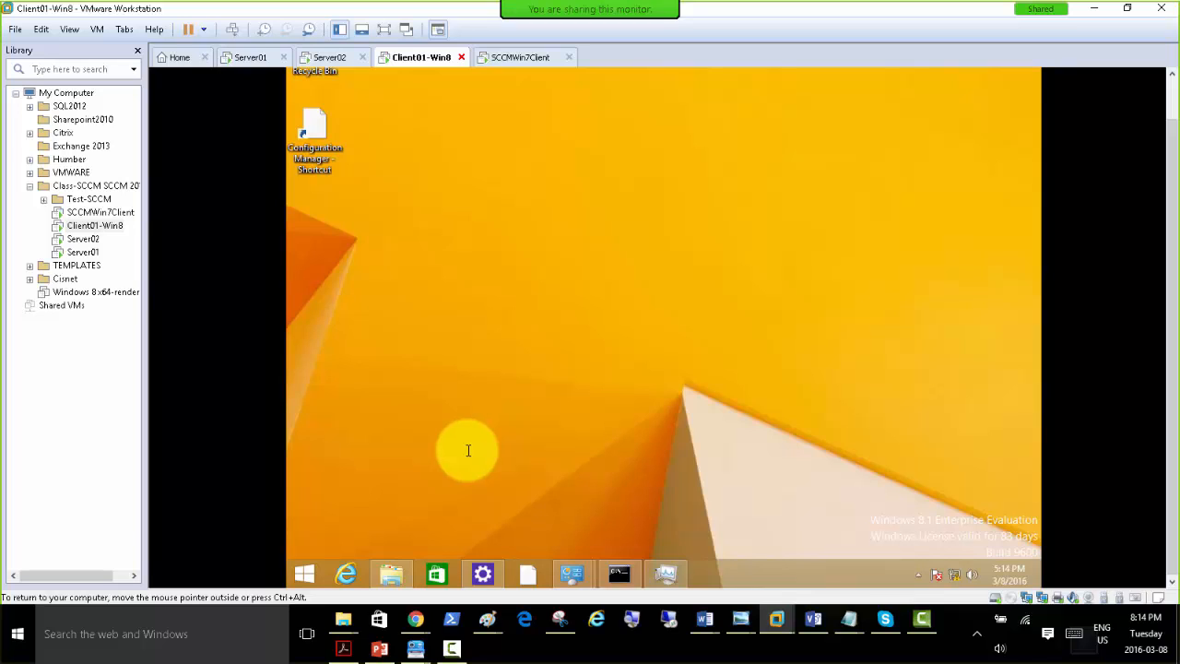
pyautogui.click(486, 343)
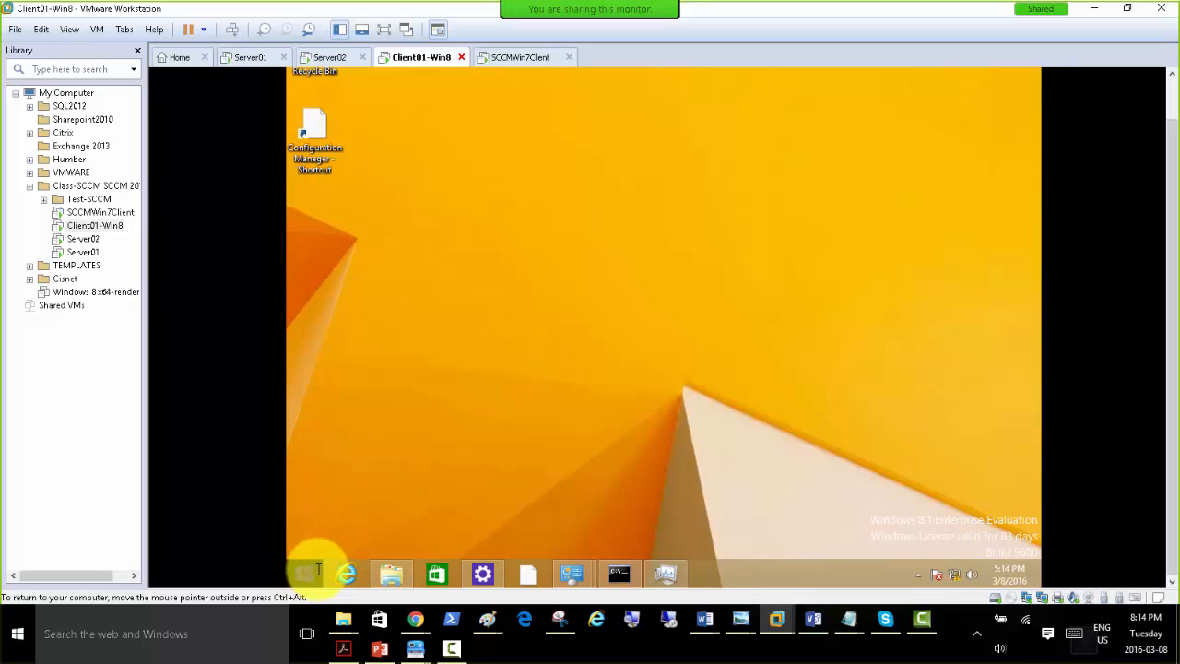
pyautogui.click(619, 375)
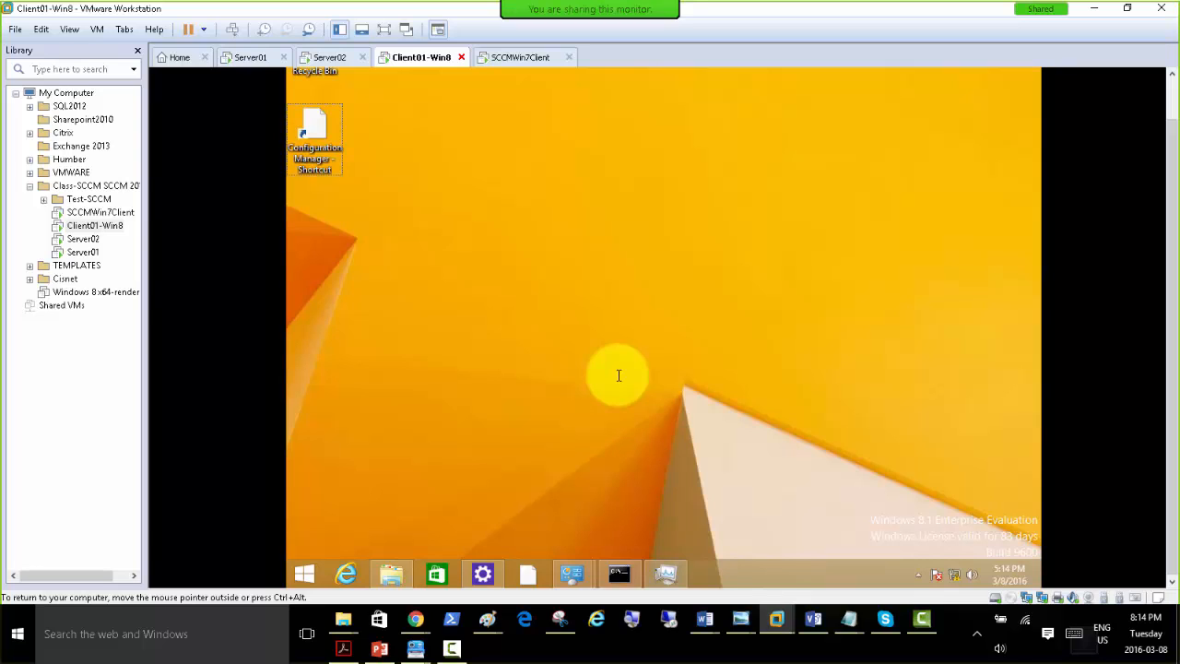
# Open the network location \\SERVER01 through the Run dialog on Client01-Win8.
pyautogui.press('super+r')
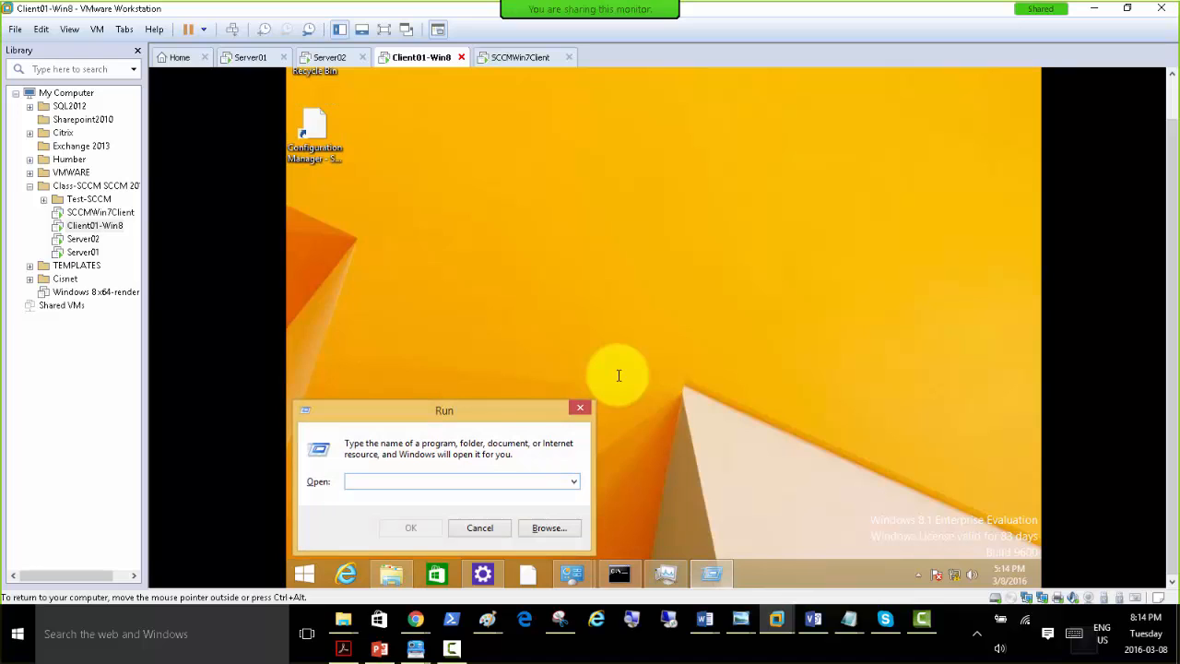
pyautogui.write('\\\\')
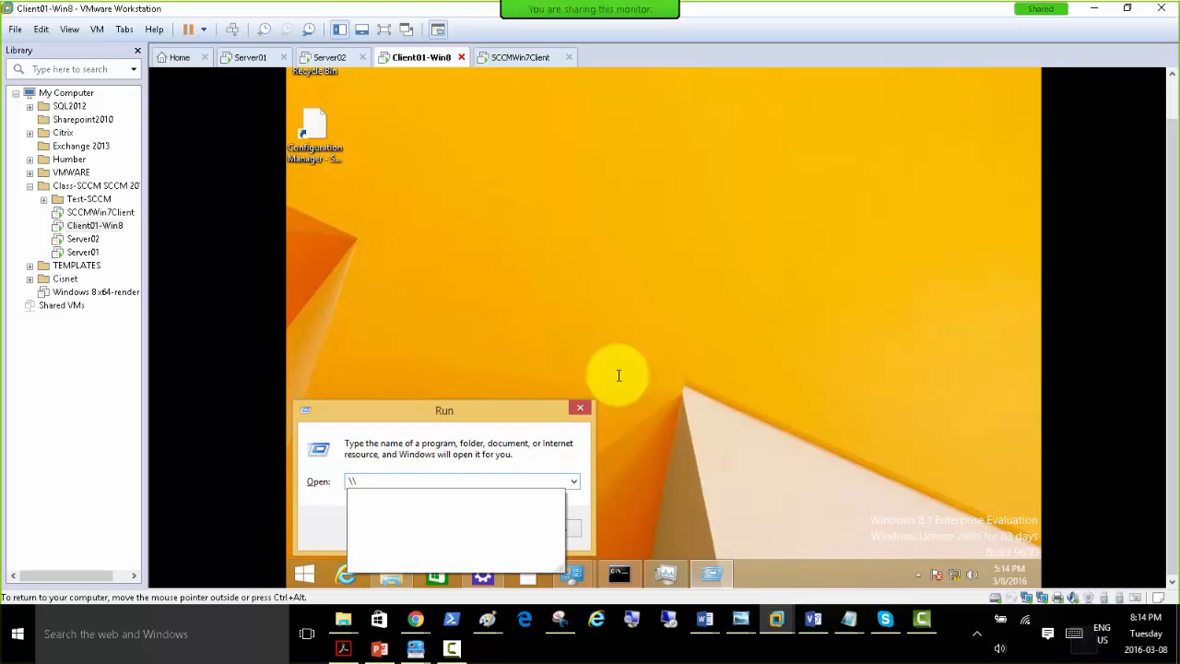
pyautogui.click(325, 57)
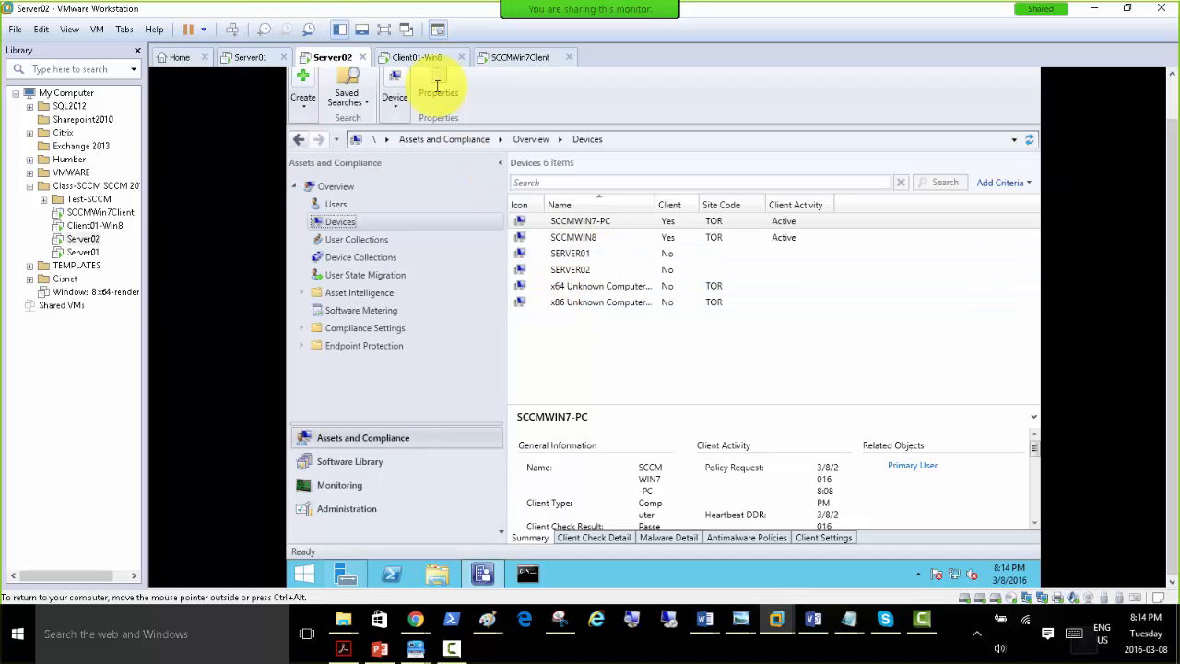
pyautogui.click(417, 57)
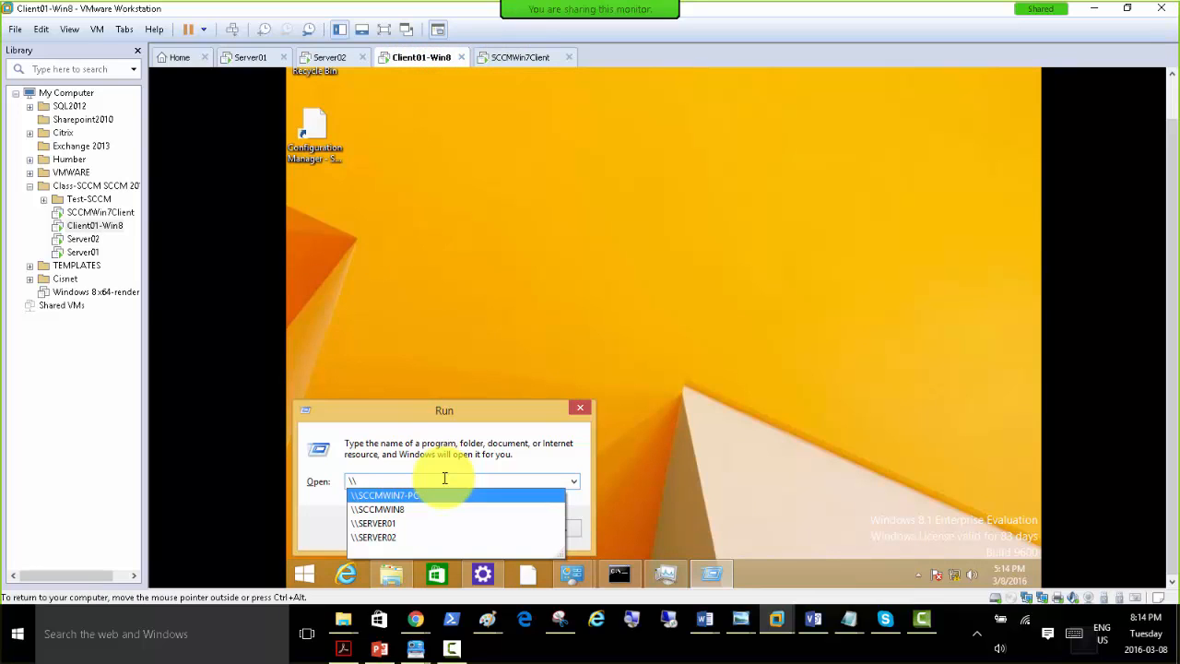
pyautogui.click(404, 523)
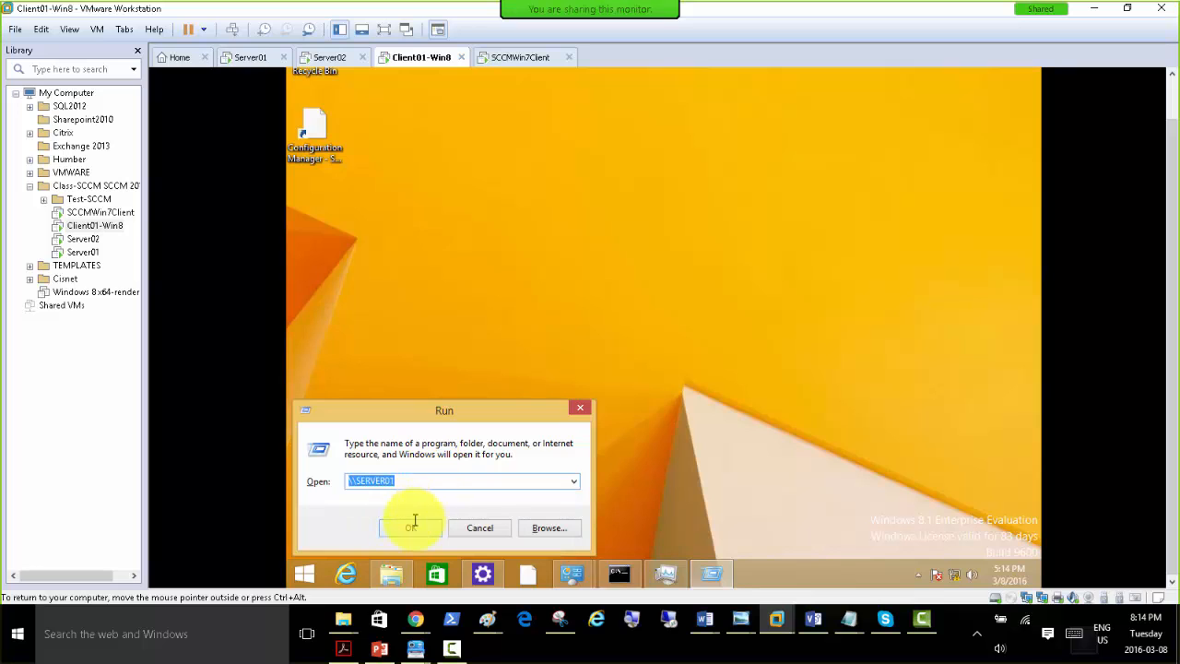
pyautogui.click(409, 525)
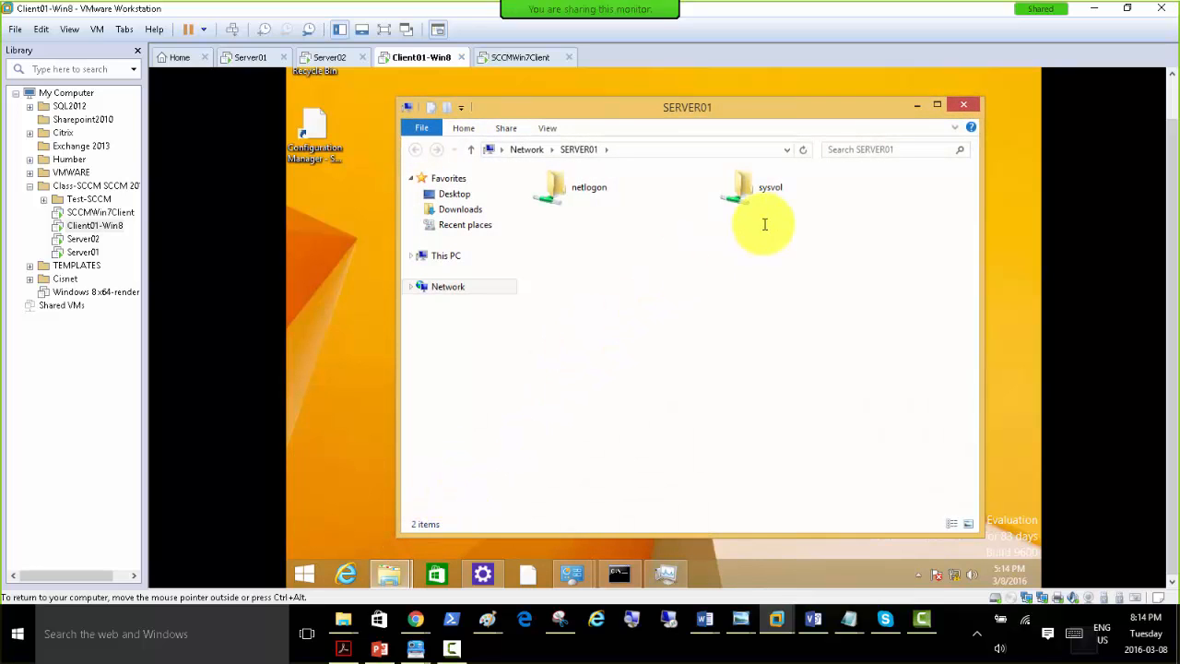
# Change the network location to \\SERVER02 and open the Client folder inside the sms_tor share.
pyautogui.click(625, 149)
pyautogui.click(626, 150)
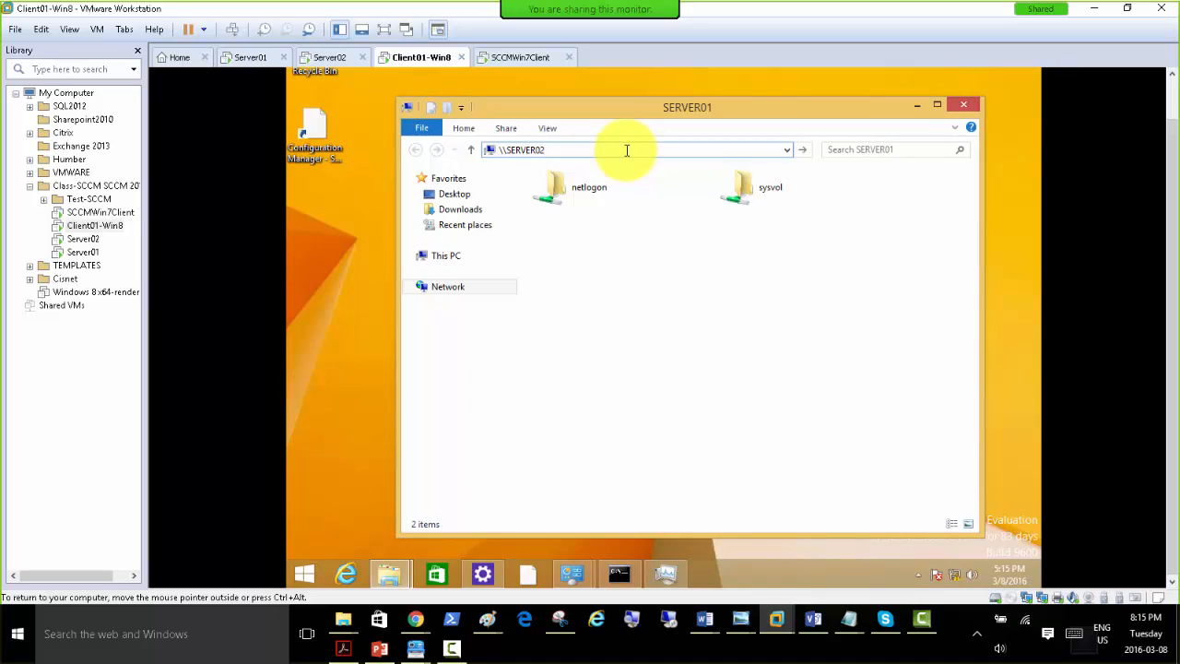
pyautogui.write('2')
pyautogui.press('Return')
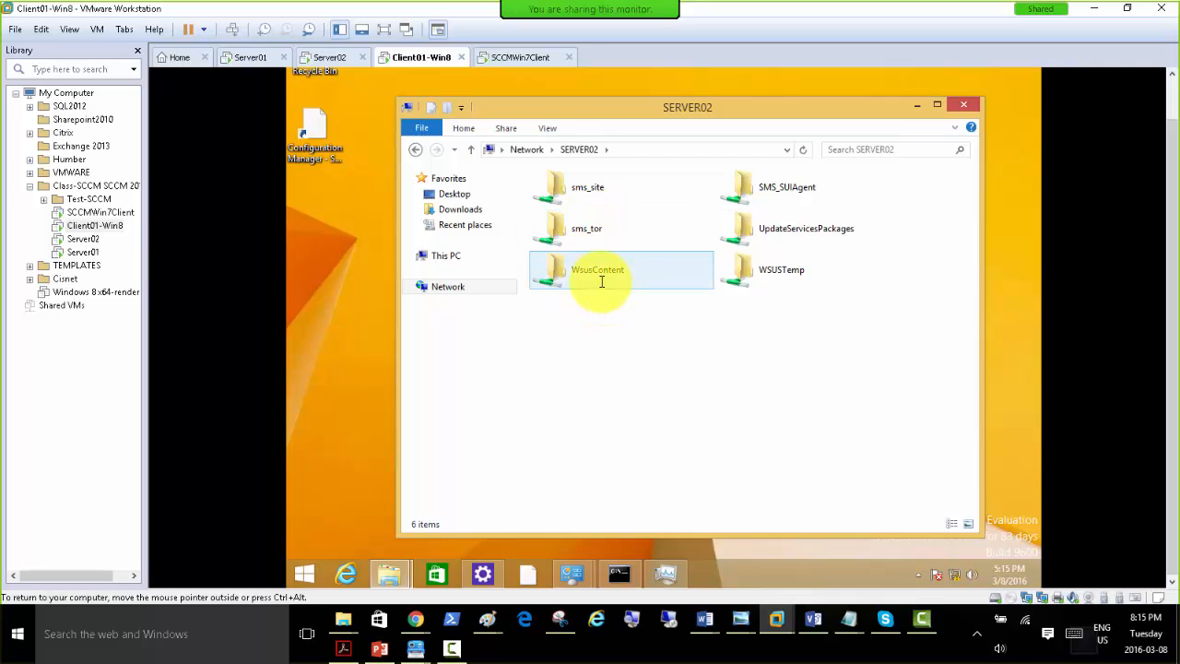
pyautogui.doubleClick(590, 231)
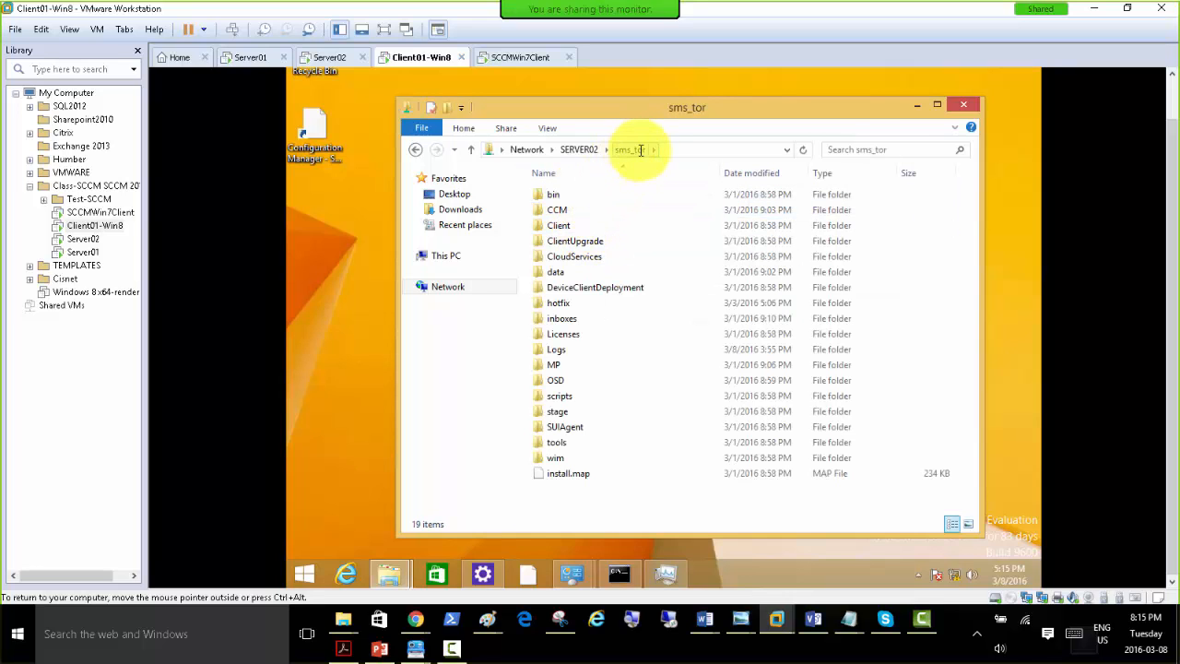
pyautogui.doubleClick(569, 227)
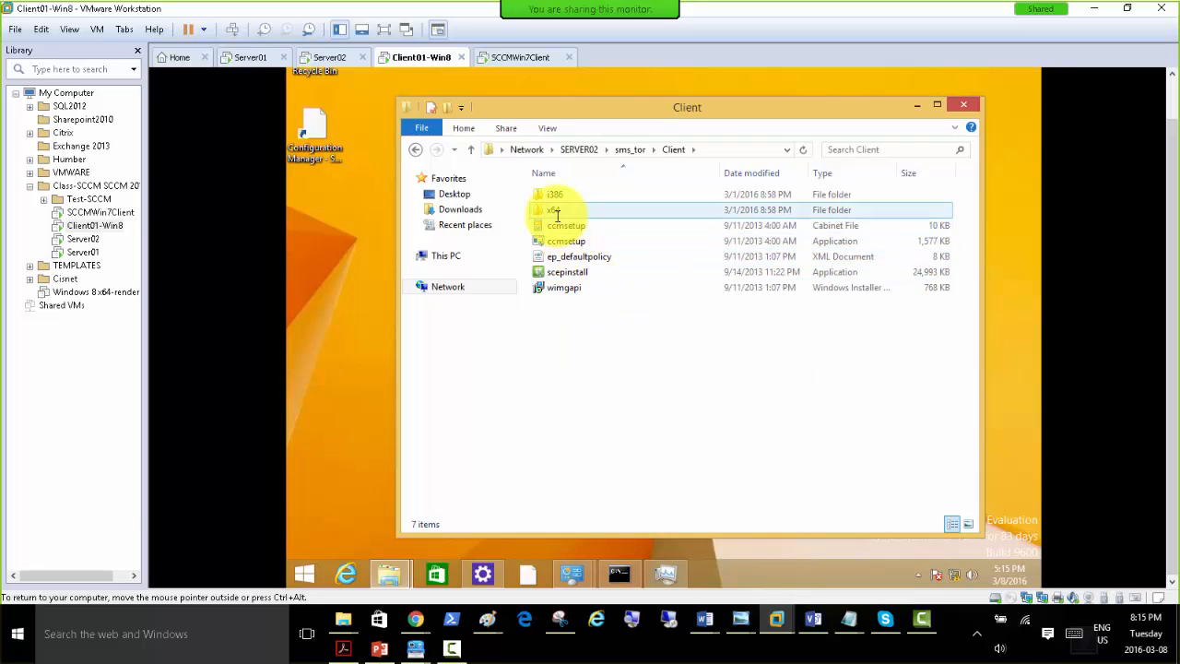
# Run the ccmsetup application from the sms_tor Client folder and allow it to make changes to the computer.
pyautogui.click(597, 283)
pyautogui.click(571, 227)
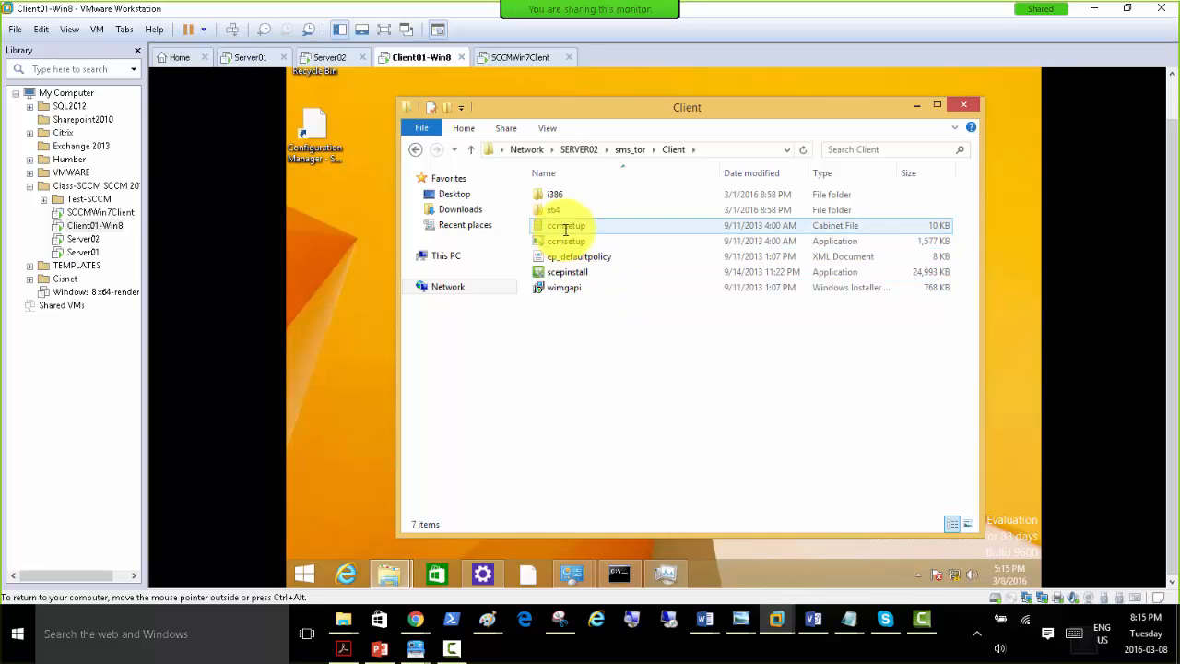
pyautogui.click(562, 240)
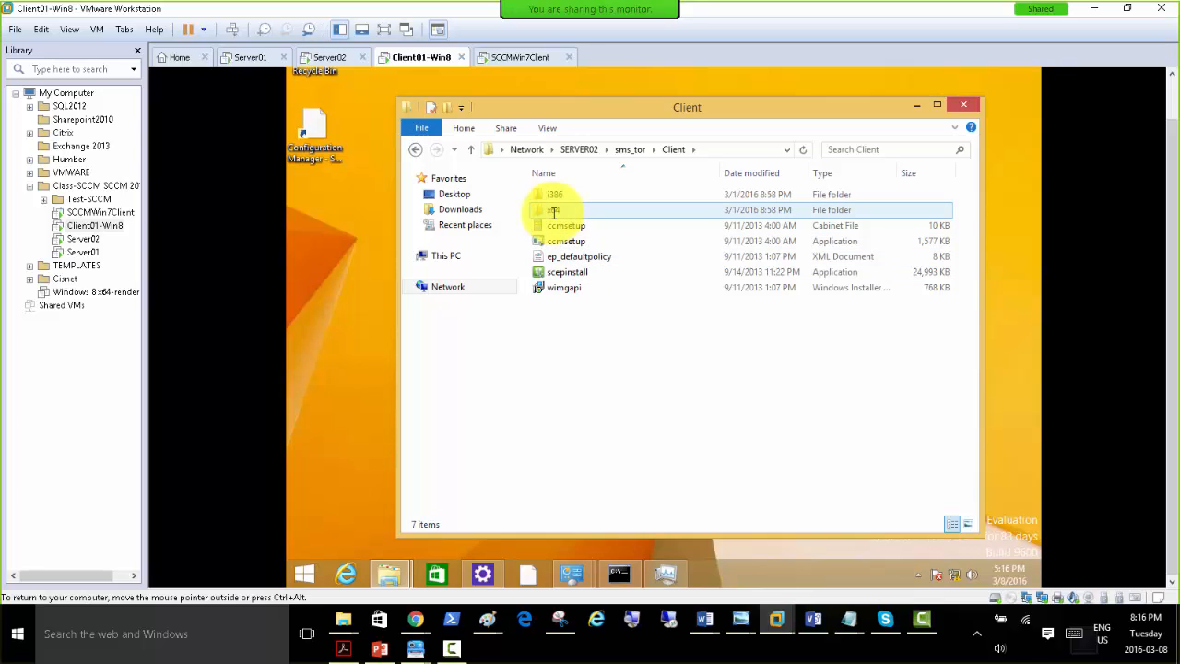
pyautogui.click(562, 194)
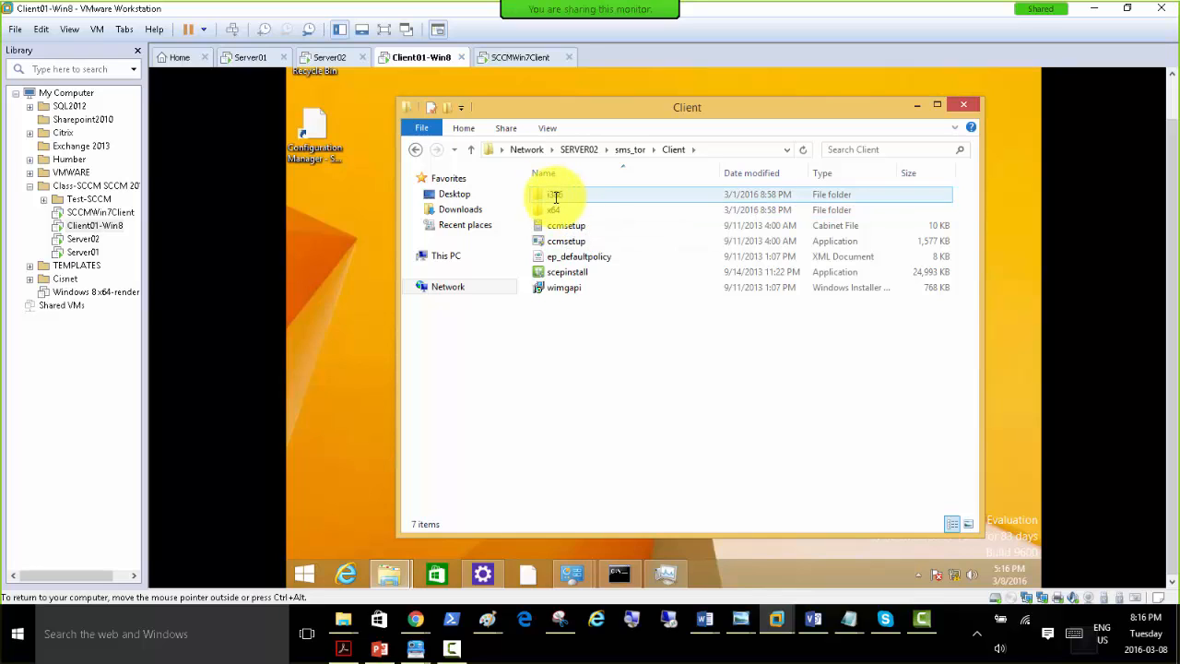
pyautogui.click(562, 228)
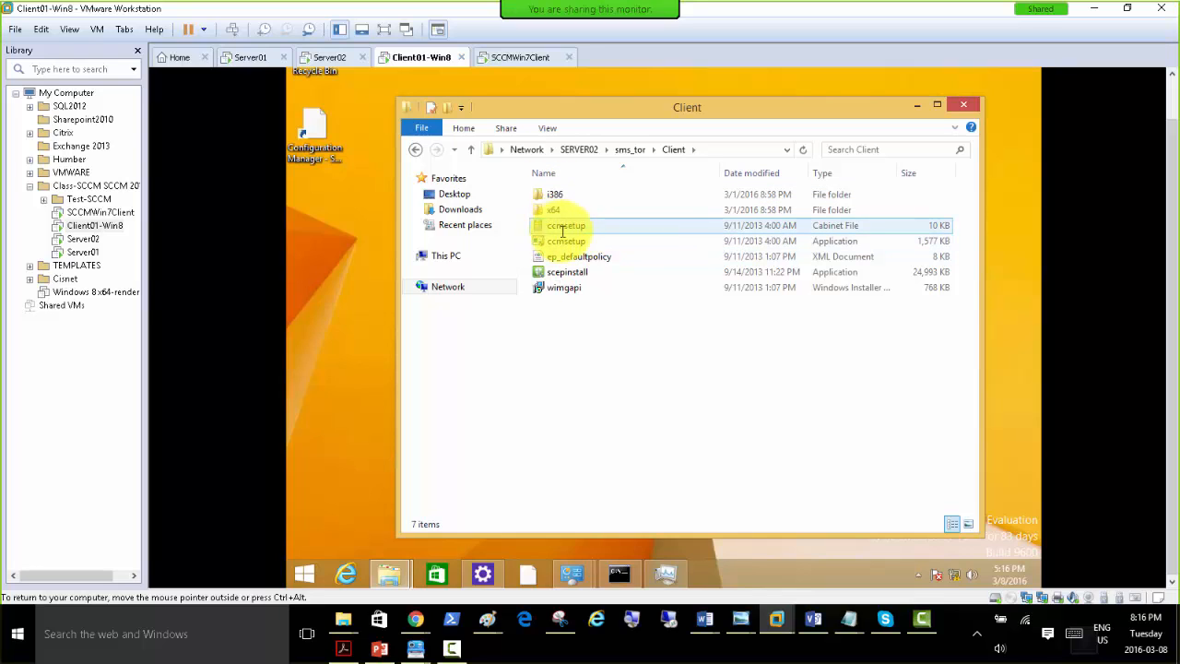
pyautogui.click(564, 241)
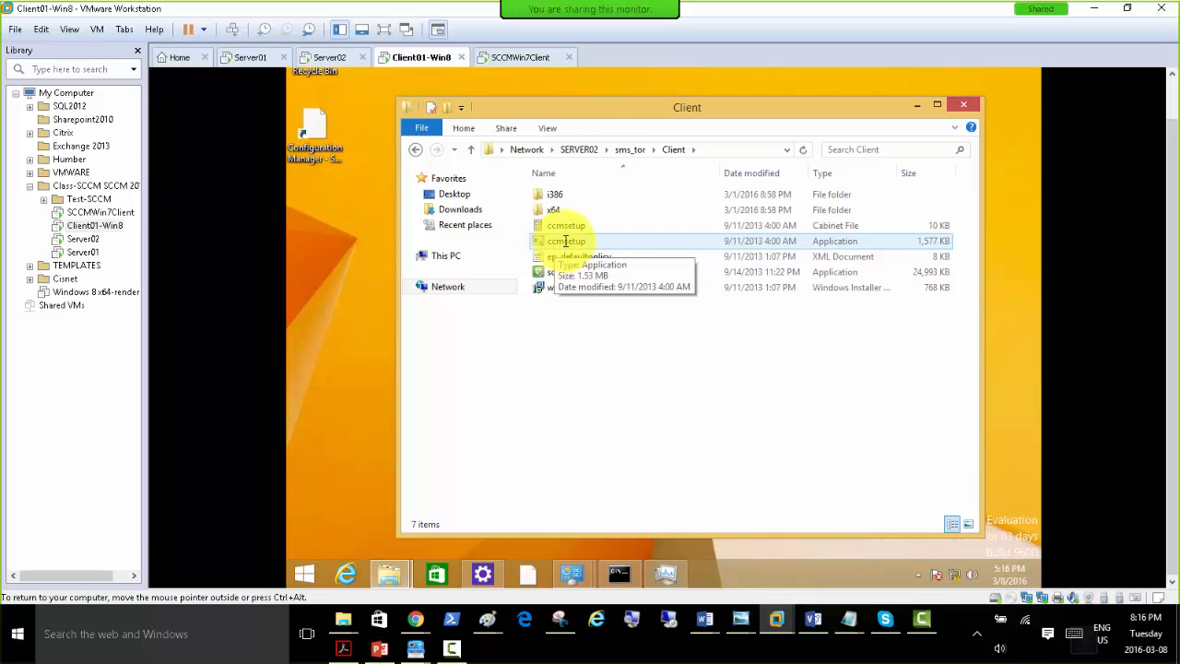
pyautogui.doubleClick(565, 241)
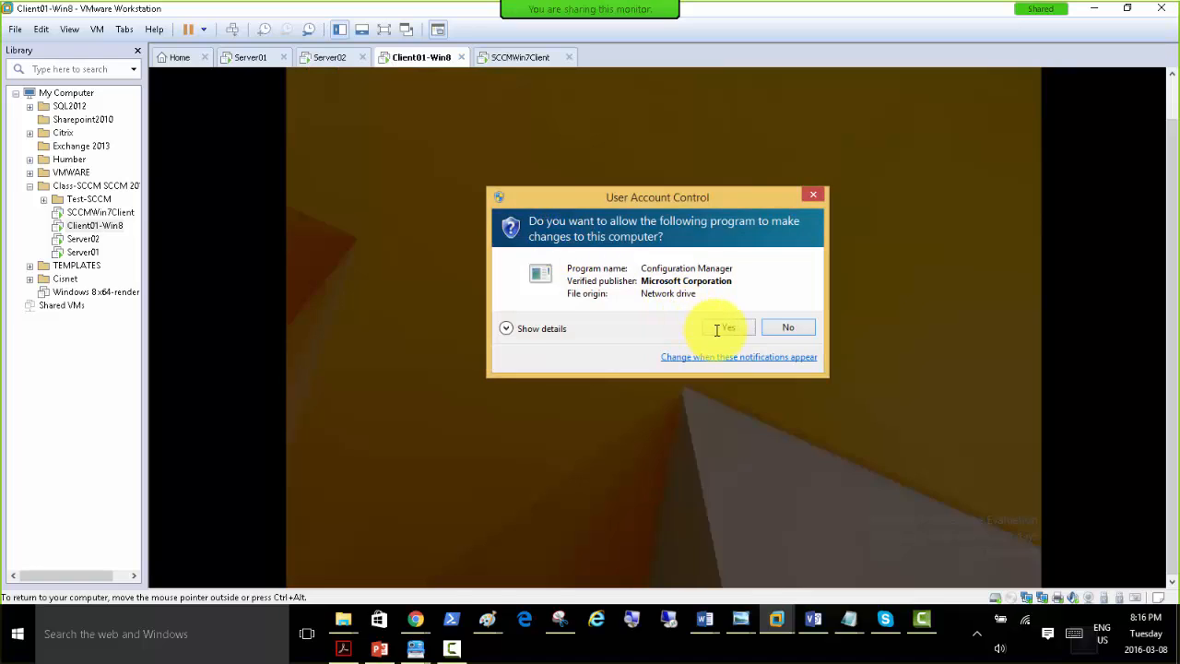
pyautogui.click(718, 329)
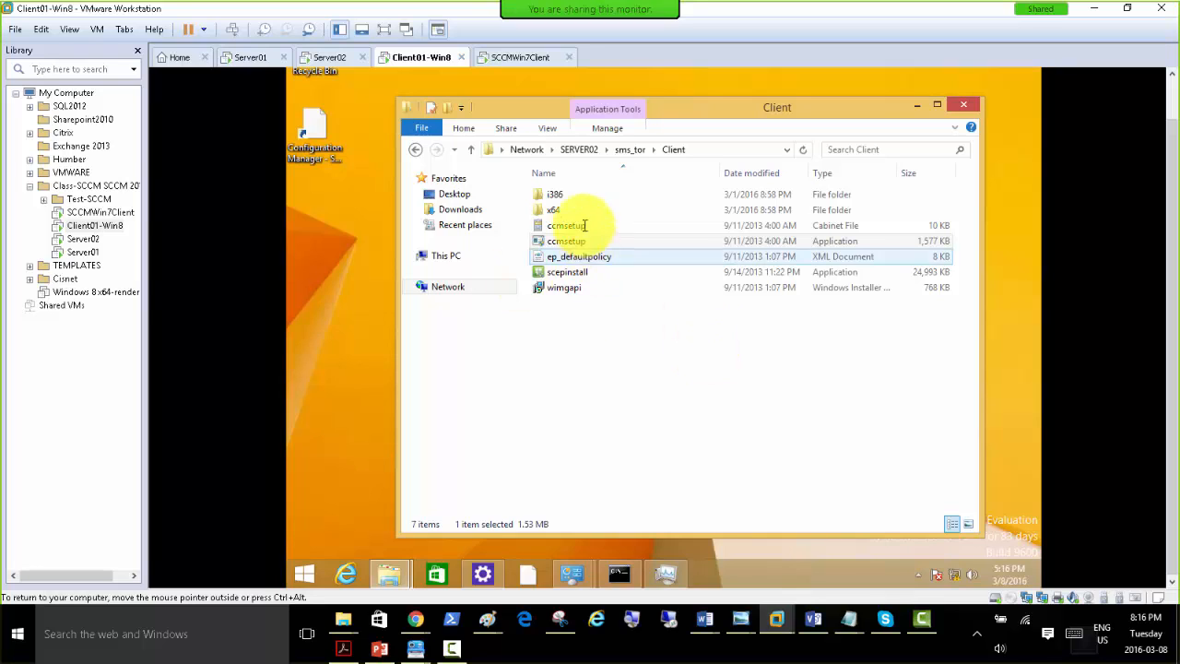
# Check Task Manager for the Ccmsetup process, and reveal the full network path of the Client folder.
pyautogui.click(667, 578)
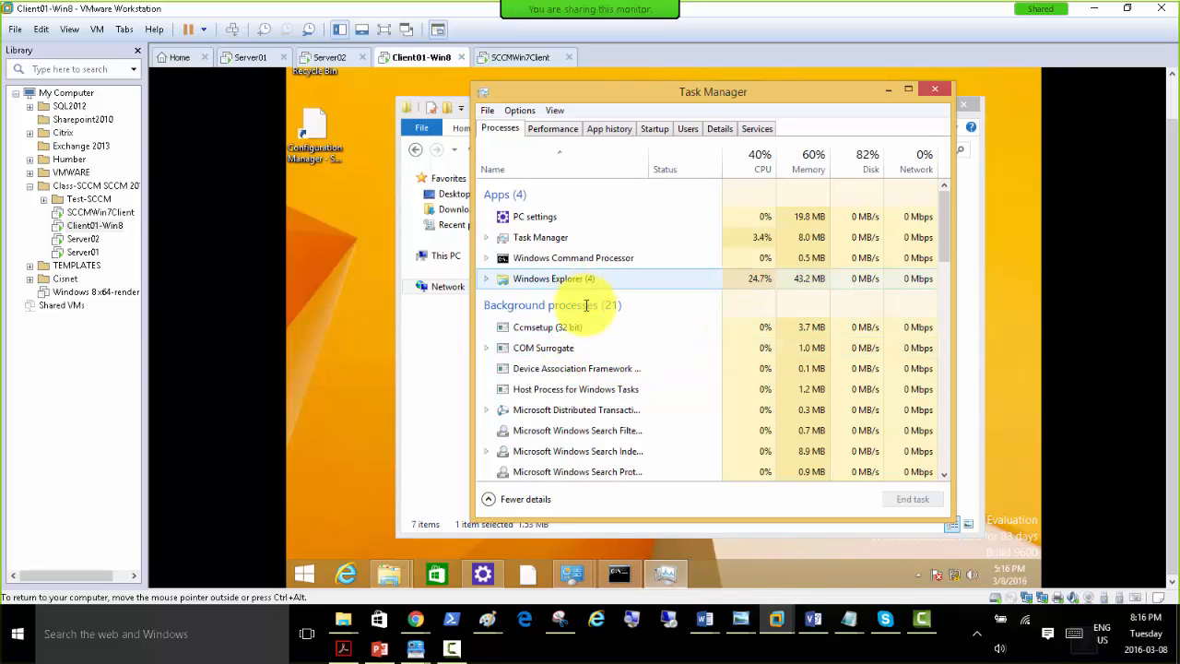
pyautogui.click(558, 327)
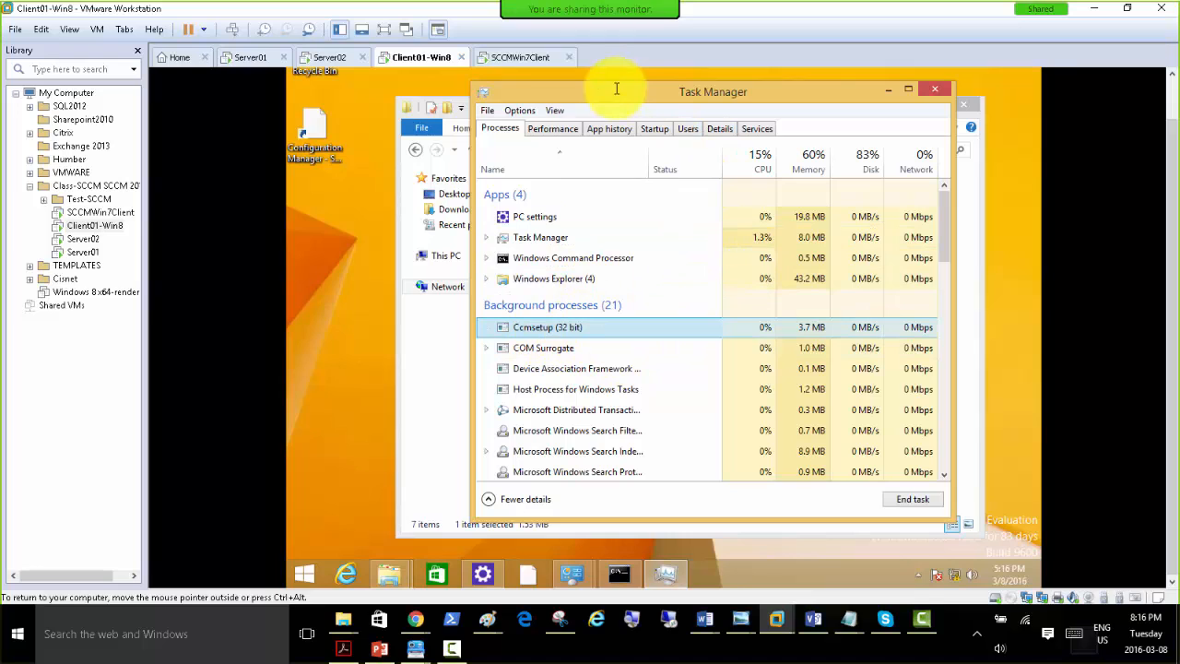
pyautogui.click(519, 57)
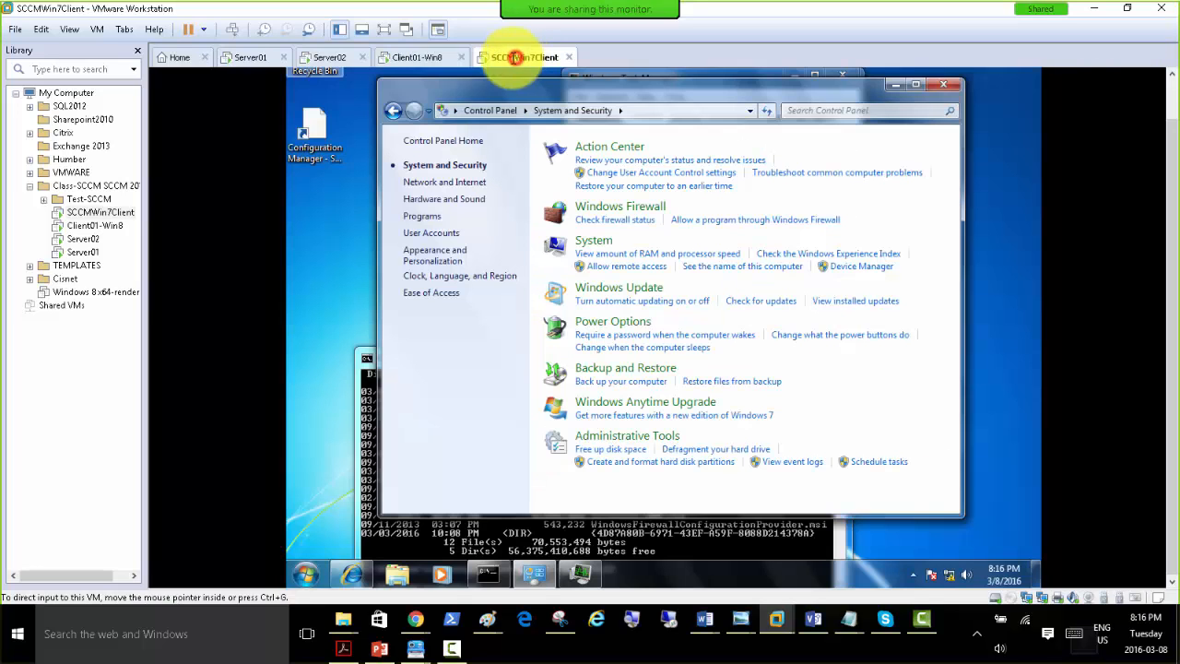
pyautogui.click(415, 59)
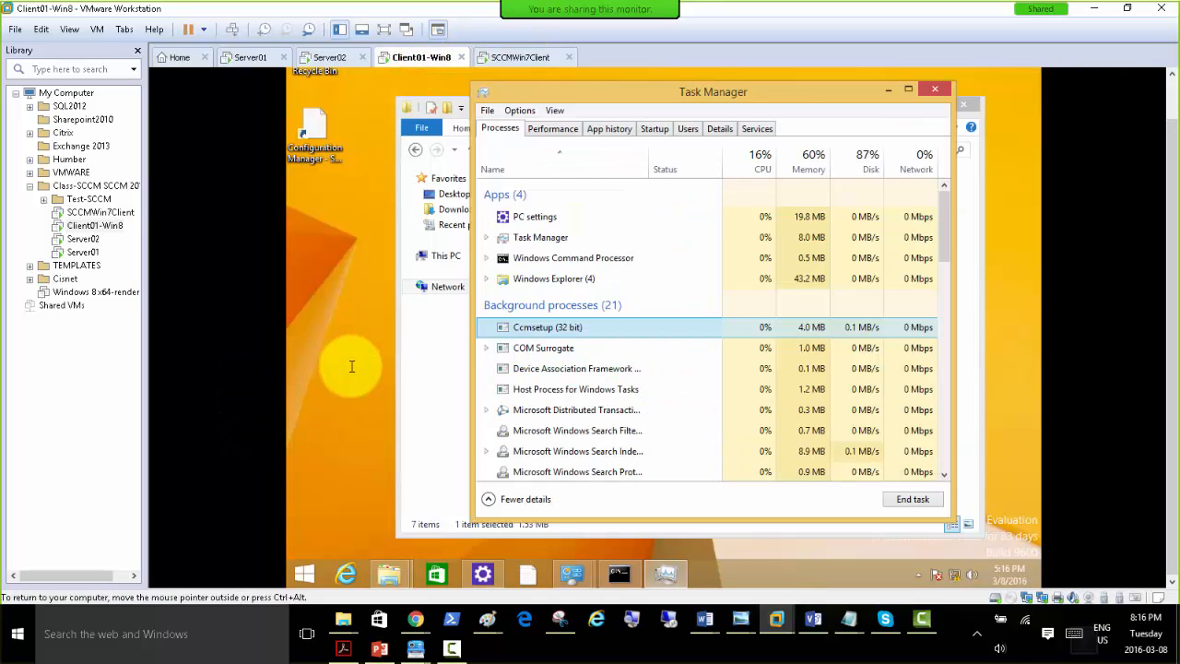
pyautogui.click(908, 89)
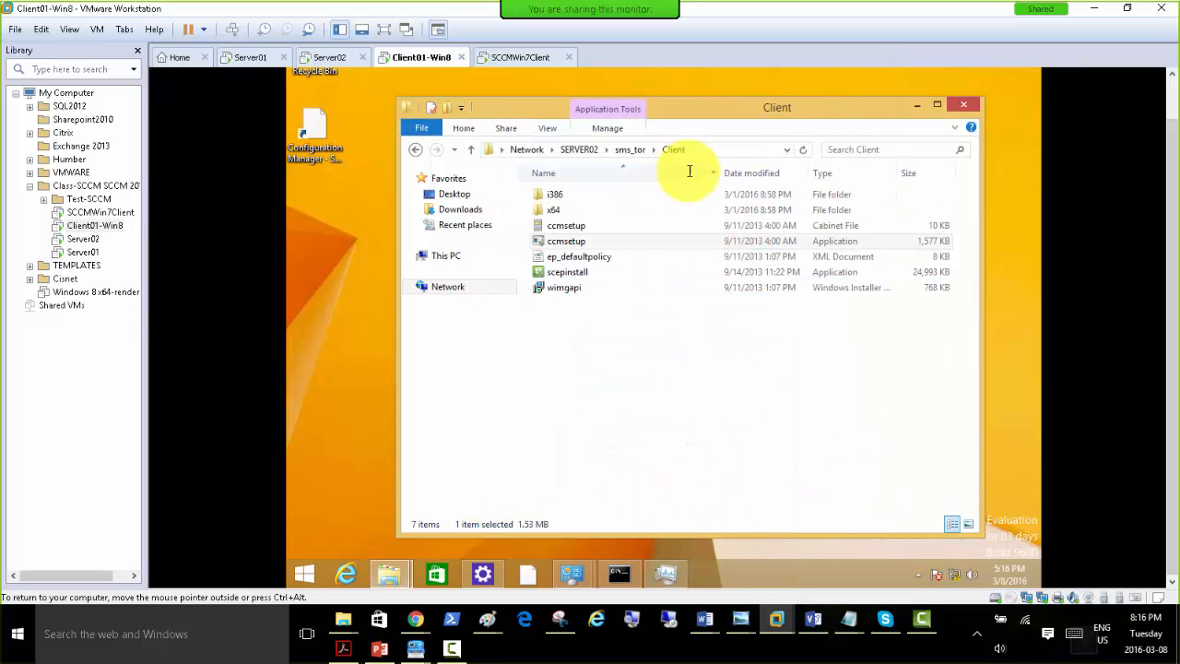
pyautogui.click(715, 149)
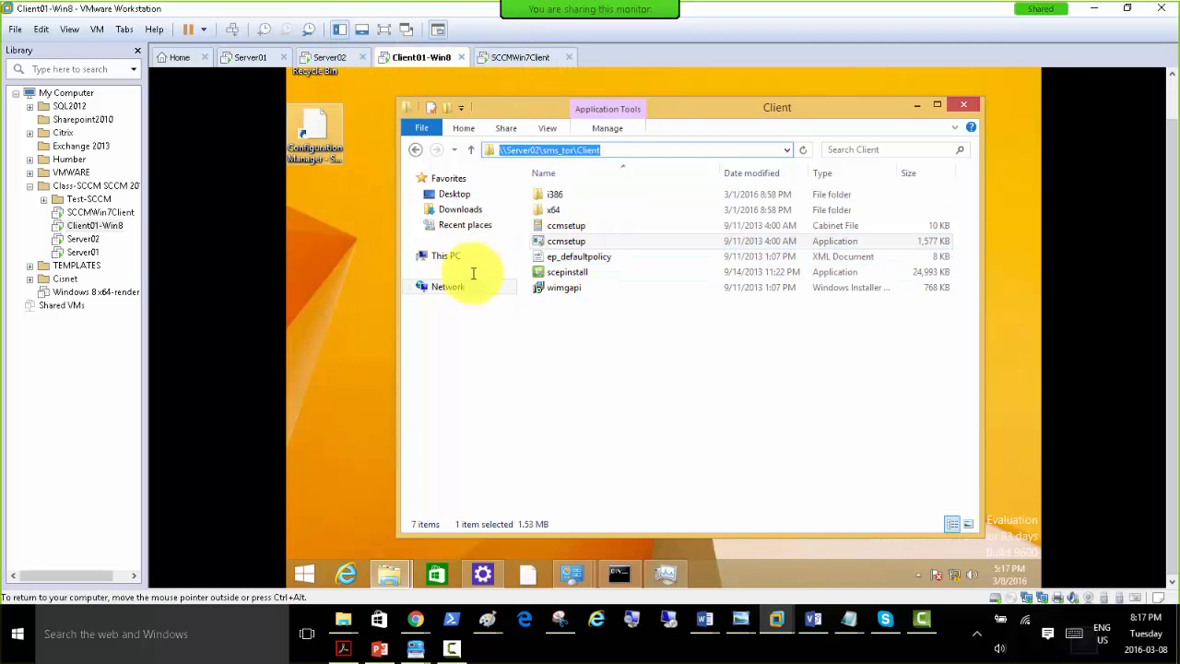
# Switch to PowerPoint and present the slide show from slide 17 through to the Group Policy Based Installation slide.
pyautogui.click(379, 647)
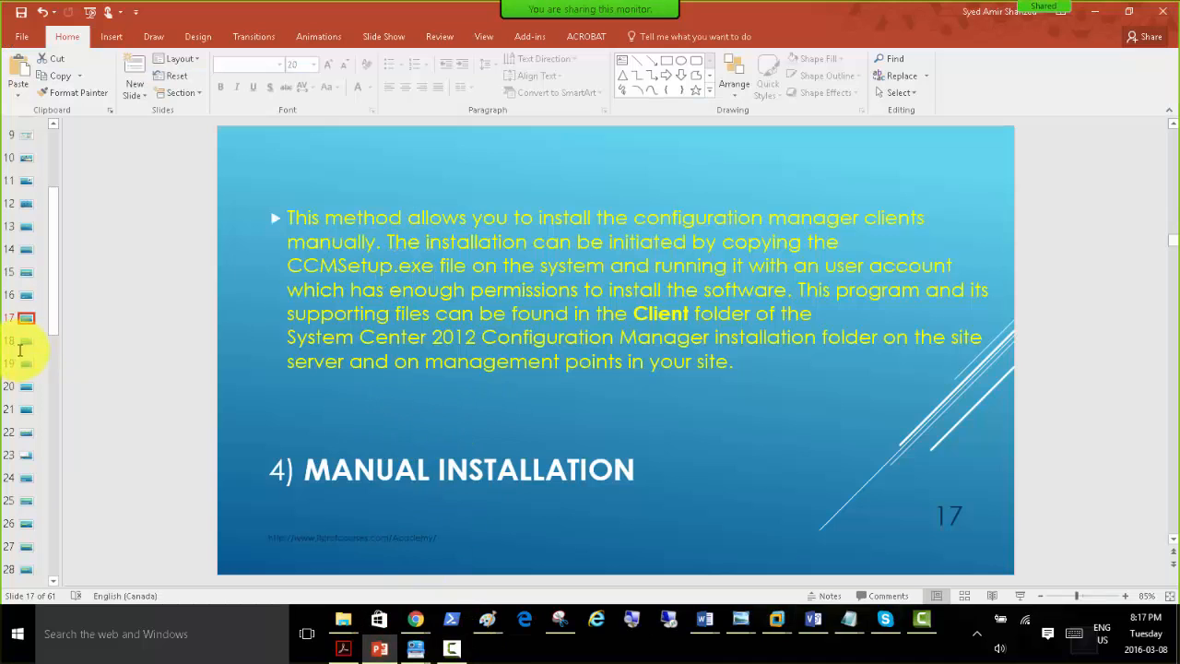
pyautogui.click(1016, 596)
pyautogui.click(414, 320)
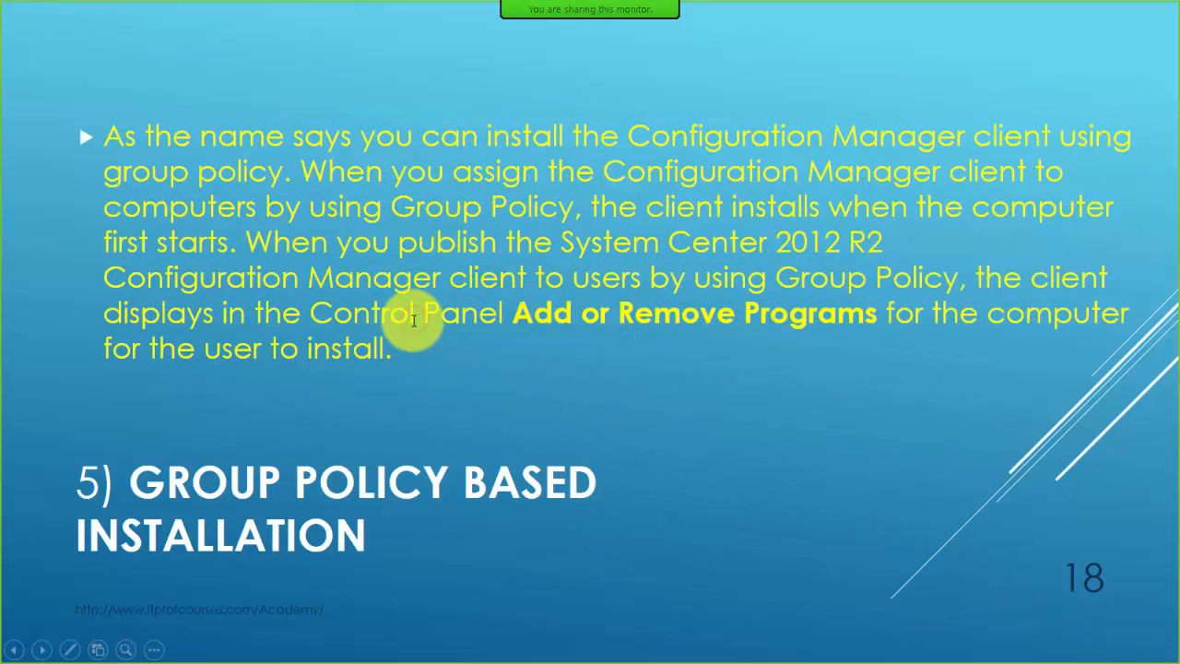
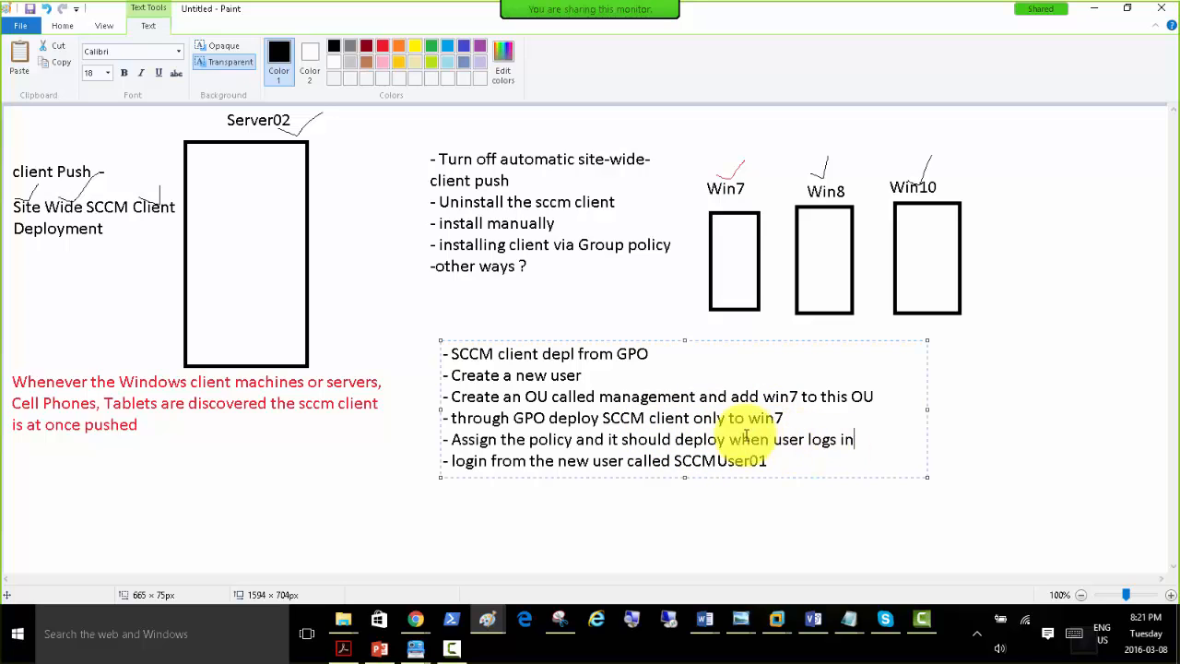
# Add SCCMUser01 to the "Create a new user" line in the notes and copy the GPO task list into a new blank Word document.
pyautogui.click(587, 376)
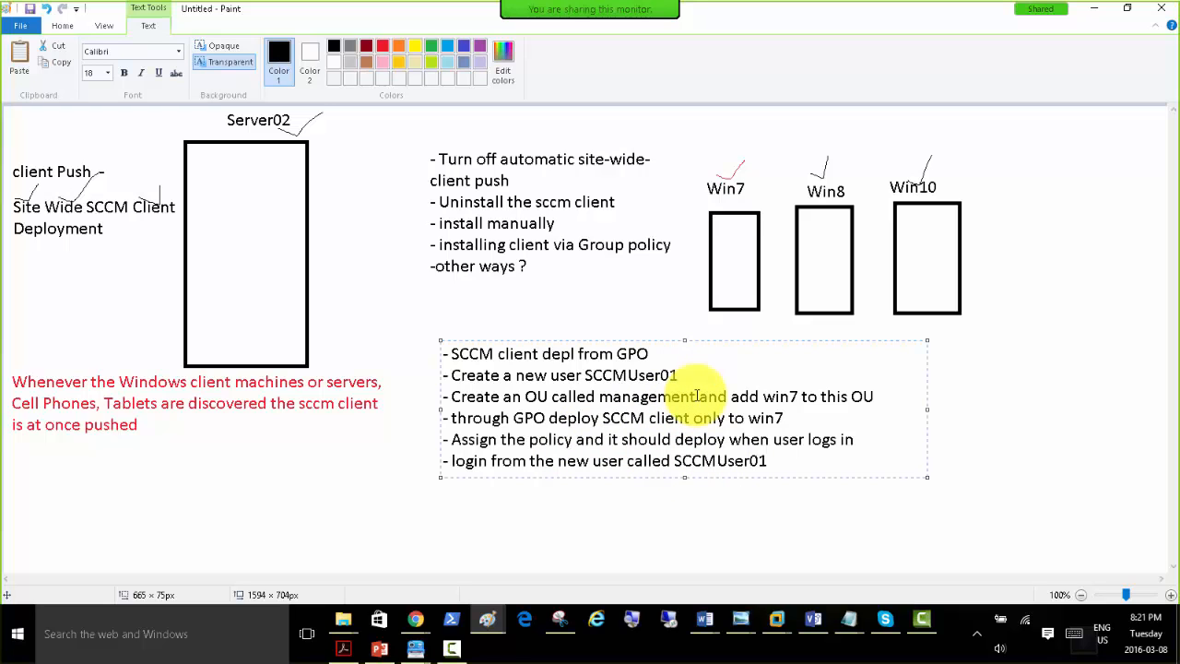
pyautogui.moveTo(765, 463); pyautogui.dragTo(385, 359)
pyautogui.hotkey('ctrl', 'c')
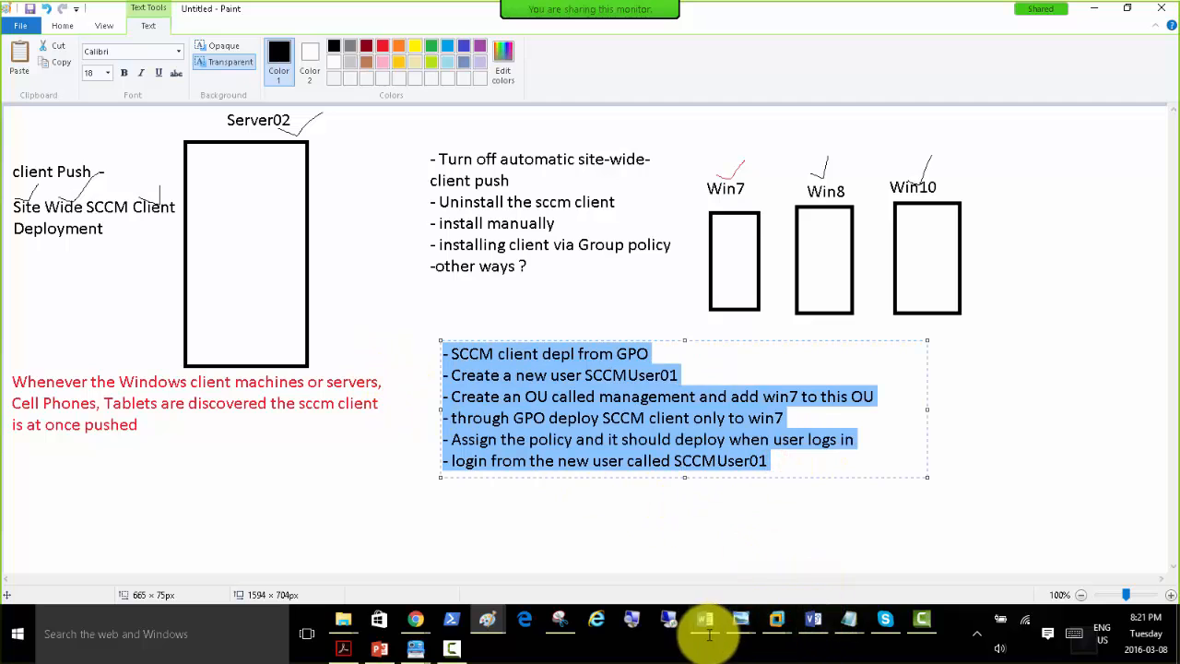
pyautogui.moveTo(702, 621)
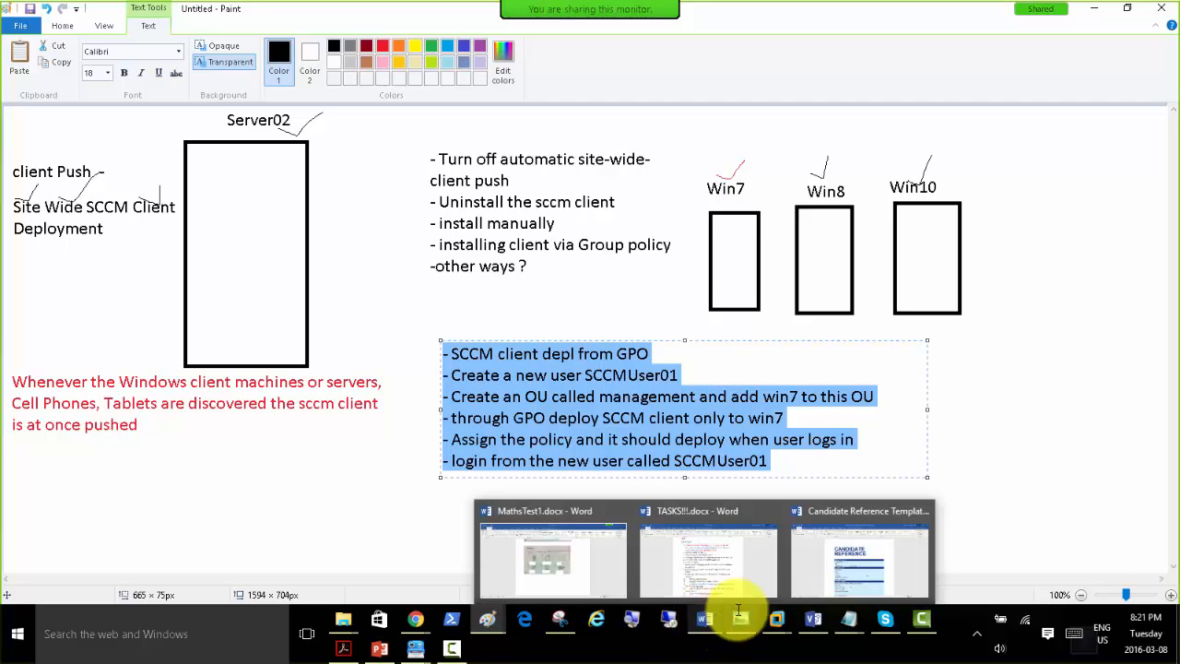
pyautogui.rightClick(702, 619)
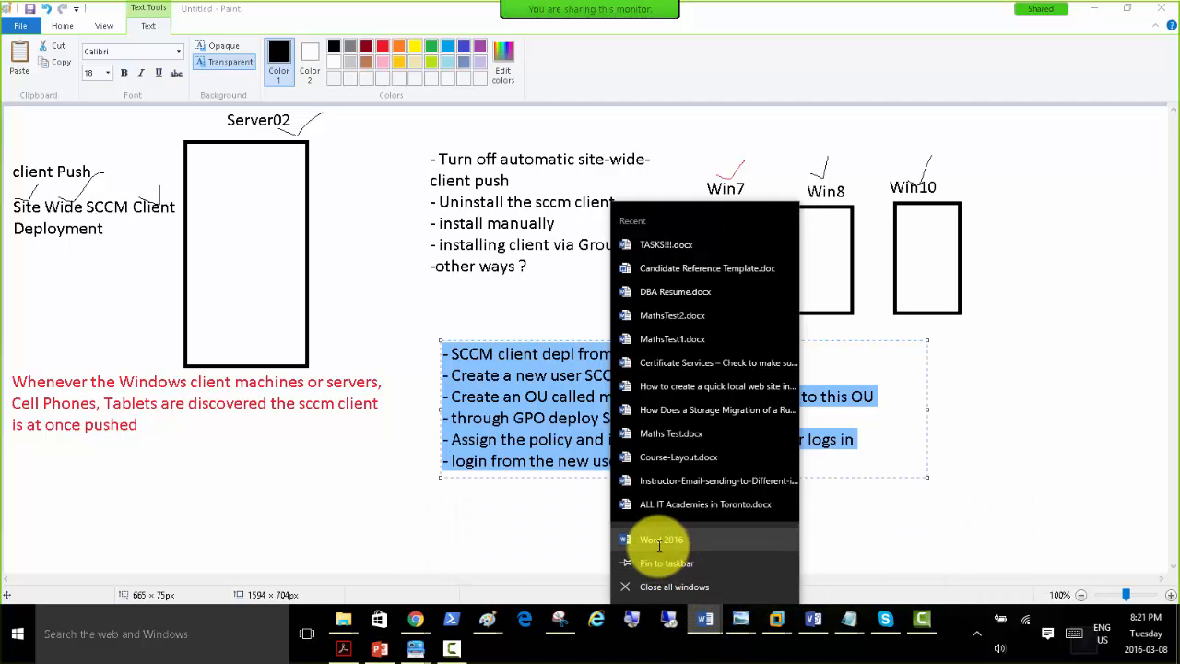
pyautogui.click(660, 540)
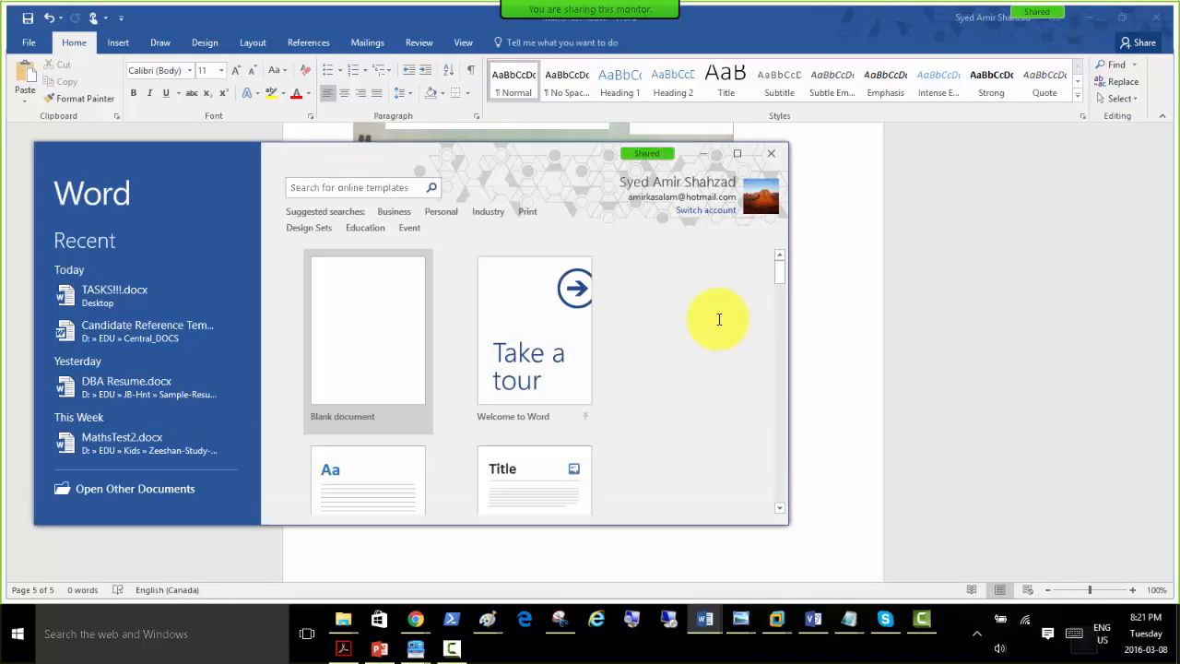
pyautogui.click(356, 295)
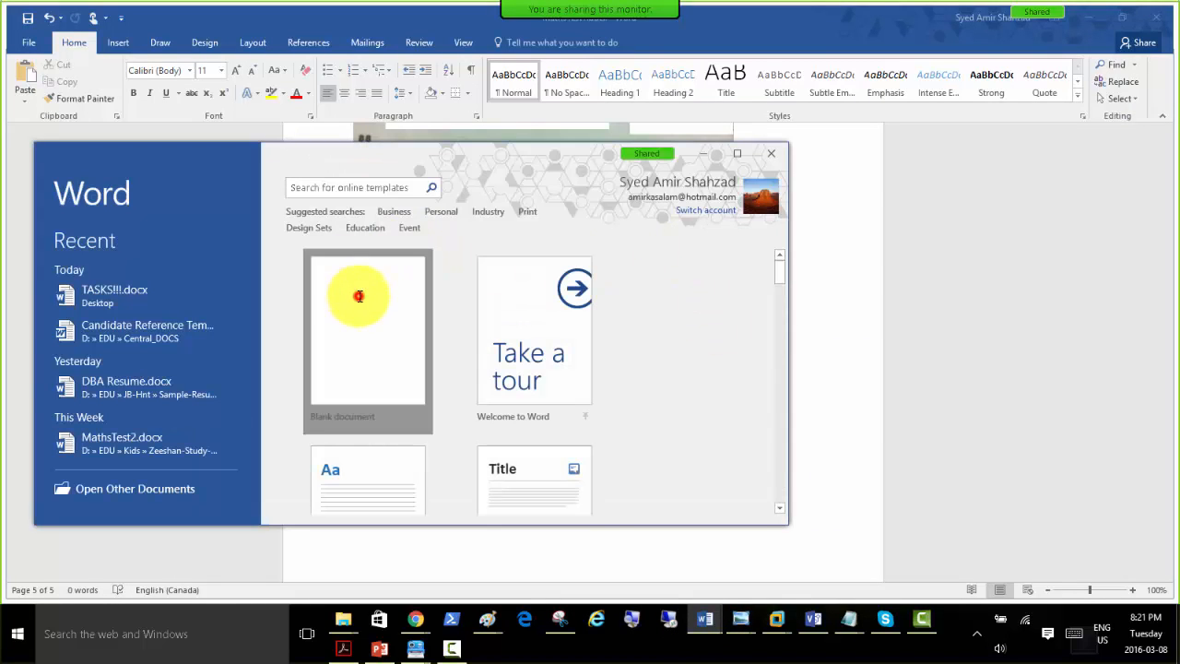
pyautogui.doubleClick(461, 155)
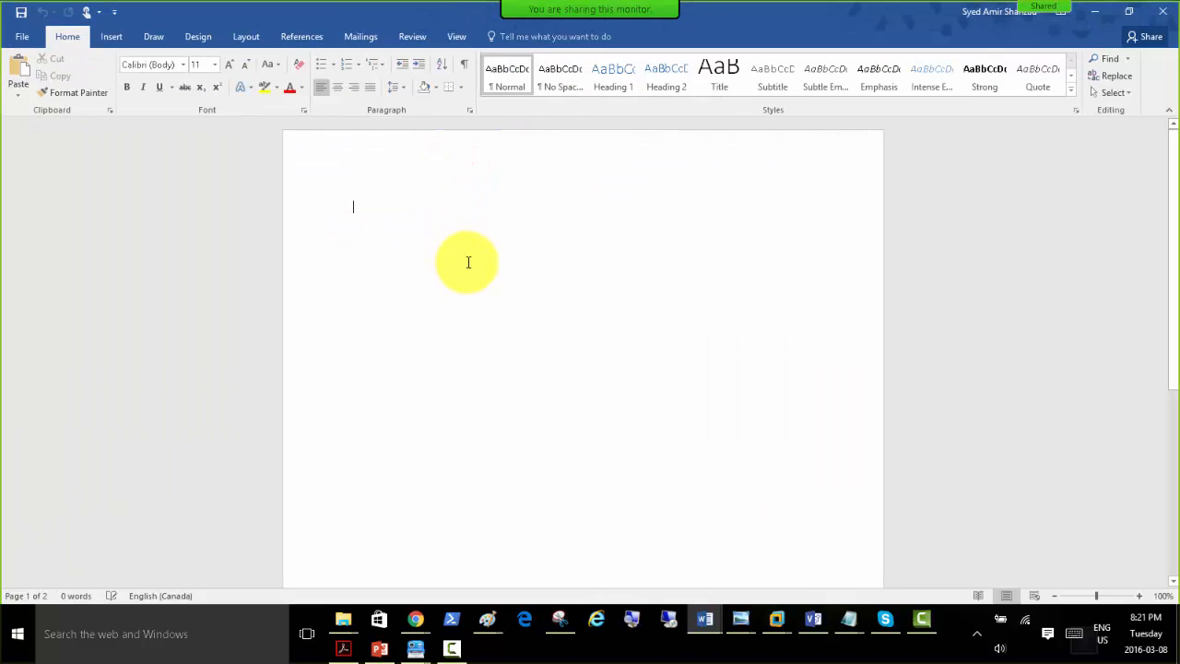
pyautogui.hotkey('ctrl', 'v')
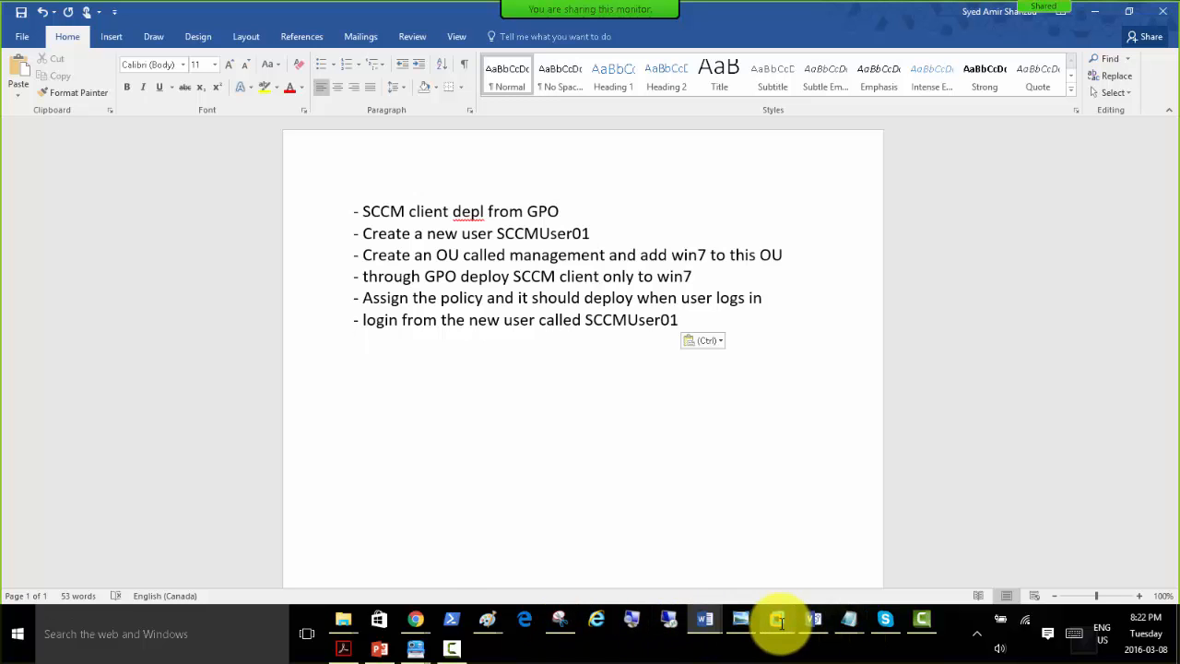
# Switch to the Server01 virtual machine in VMware Workstation and open Active Directory Users and Computers from Server Manager.
pyautogui.moveTo(777, 622)
pyautogui.click(772, 540)
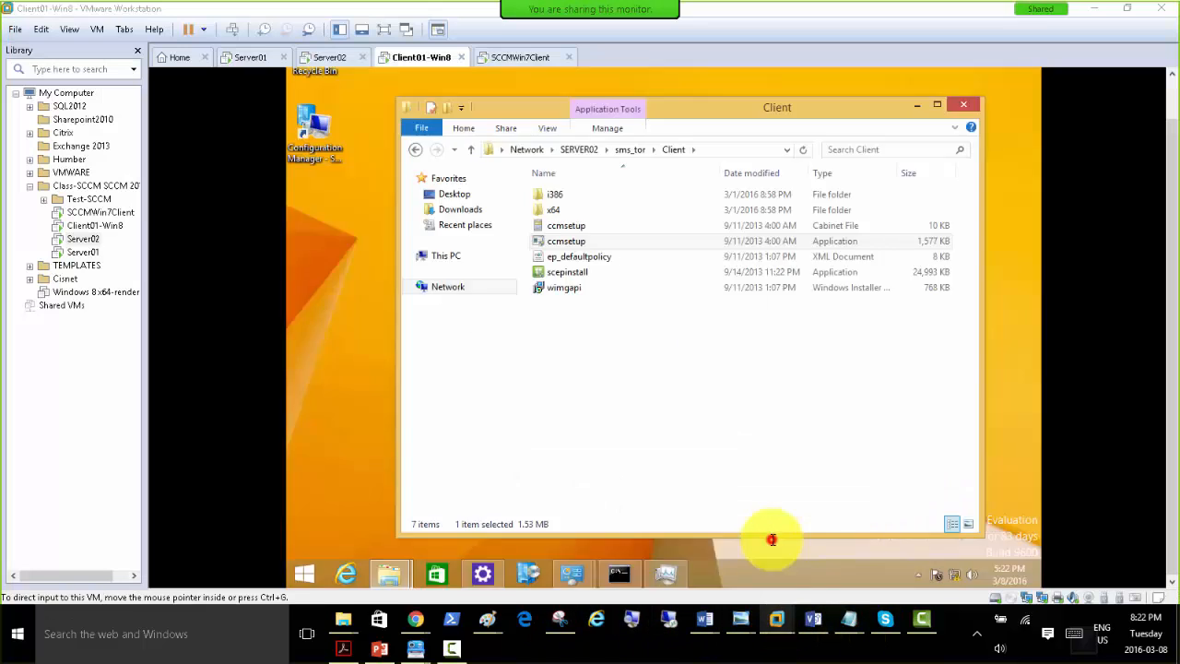
pyautogui.click(247, 57)
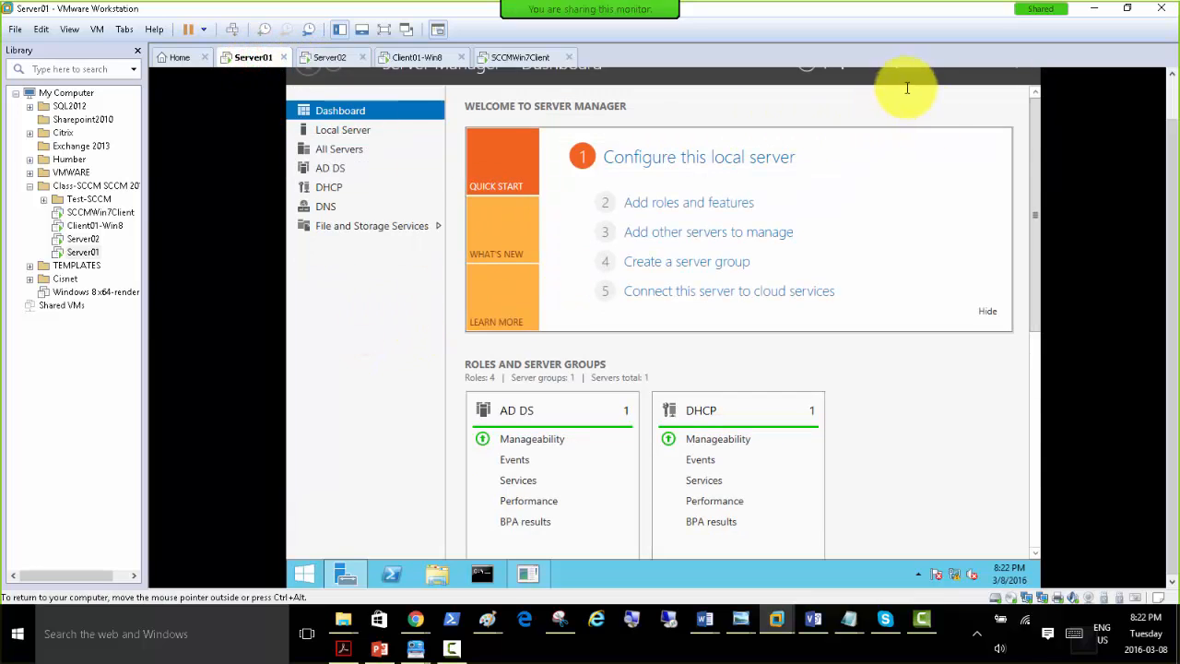
pyautogui.click(1174, 95)
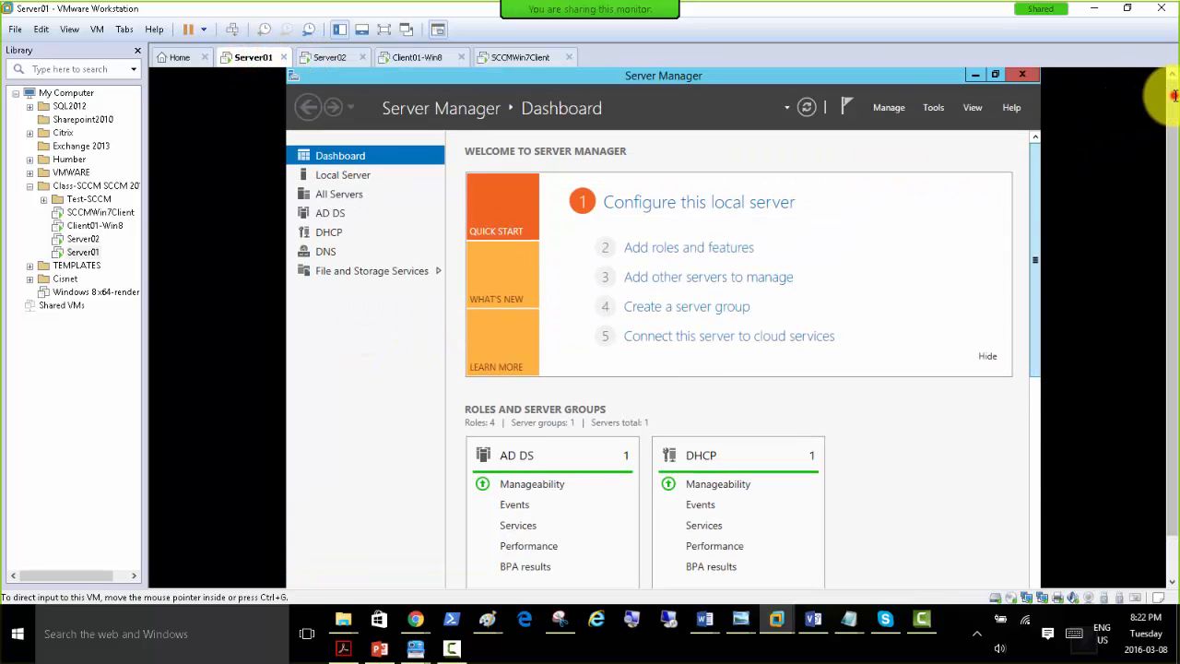
pyautogui.click(938, 107)
pyautogui.click(903, 194)
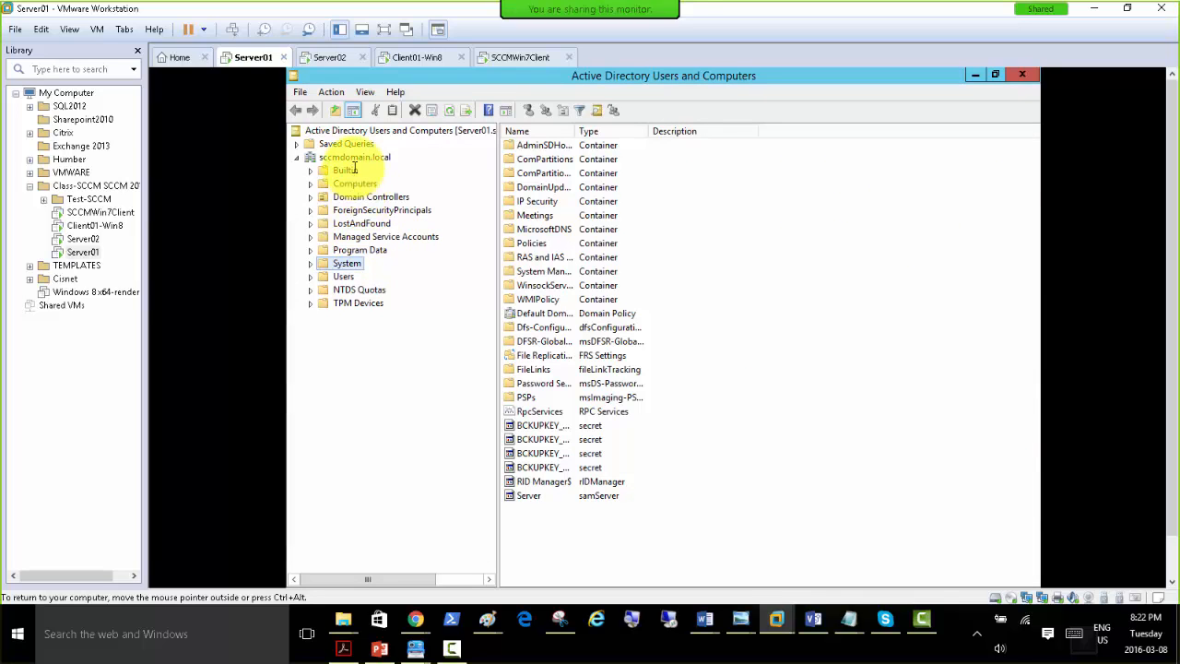
# Turn off the Advanced Features view for the sccmdomain.local domain tree.
pyautogui.click(351, 157)
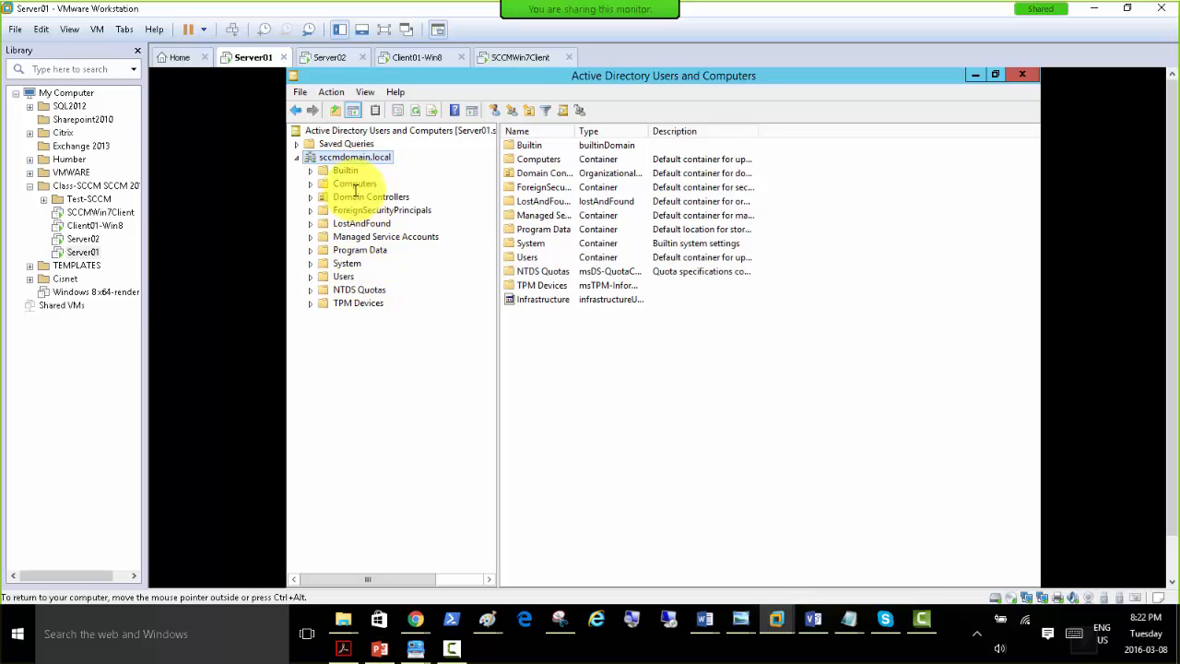
pyautogui.click(366, 92)
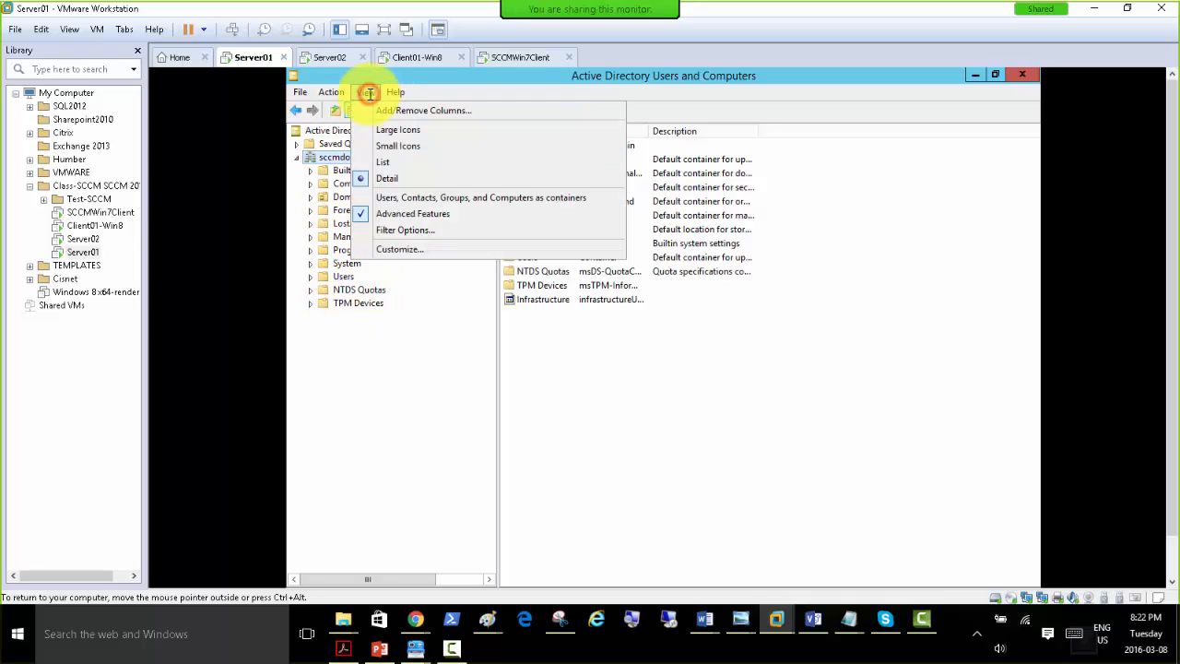
pyautogui.click(372, 214)
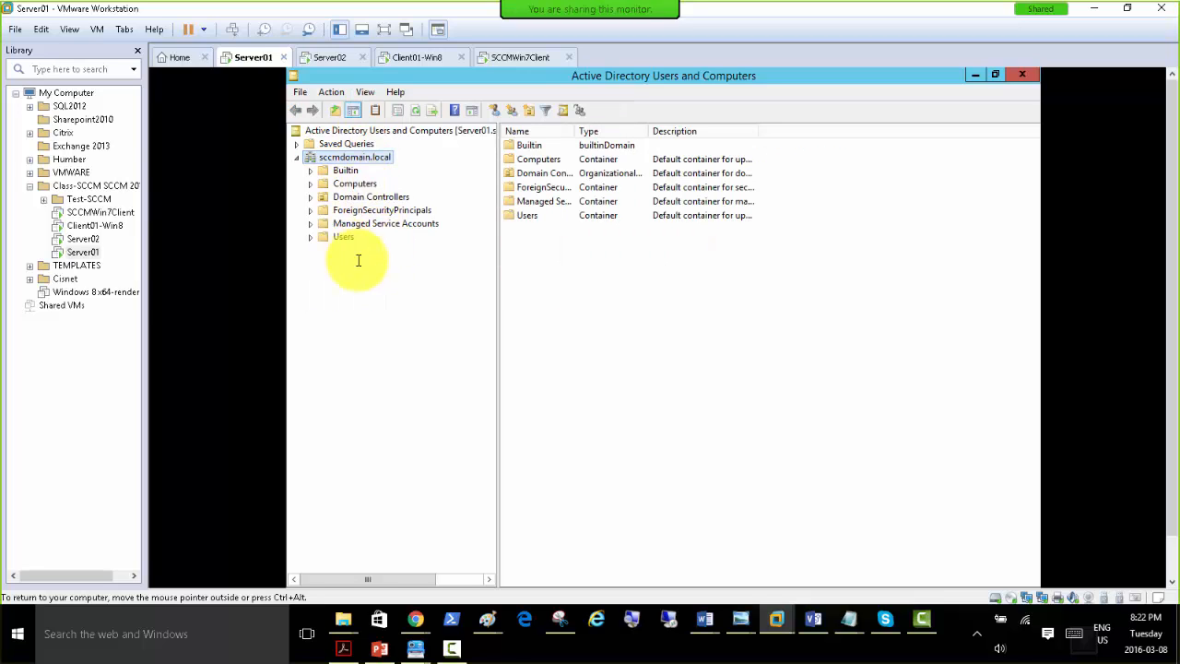
# Create an organizational unit named Management directly under the sccmdomain.local domain.
pyautogui.rightClick(355, 156)
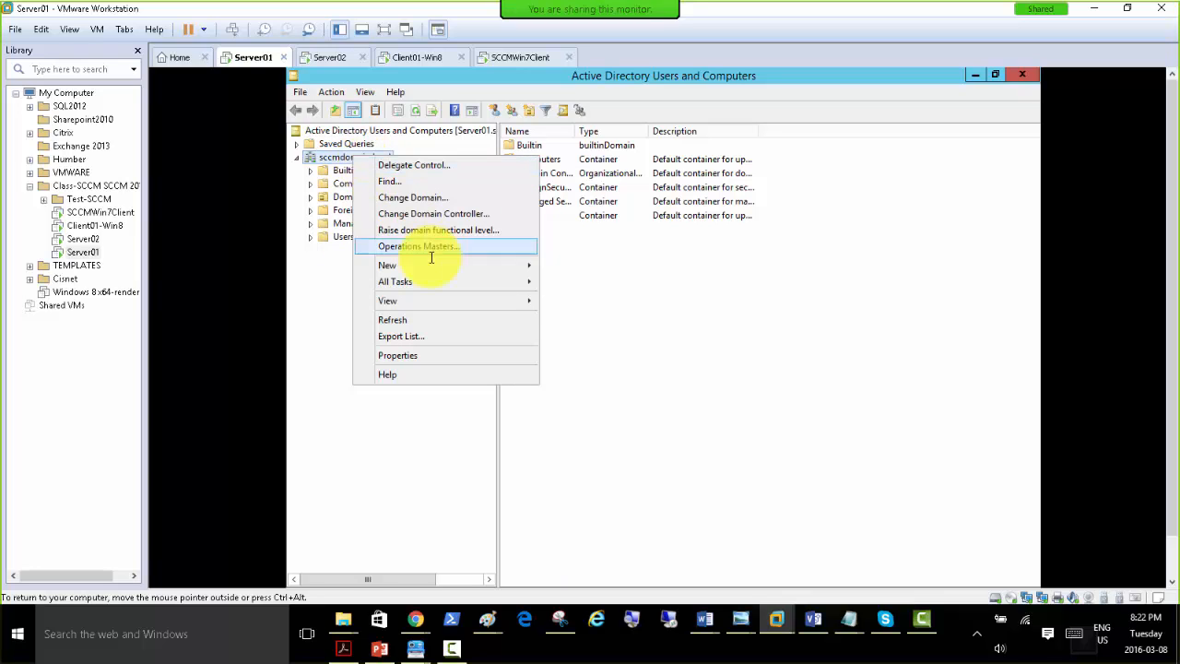
pyautogui.moveTo(438, 266)
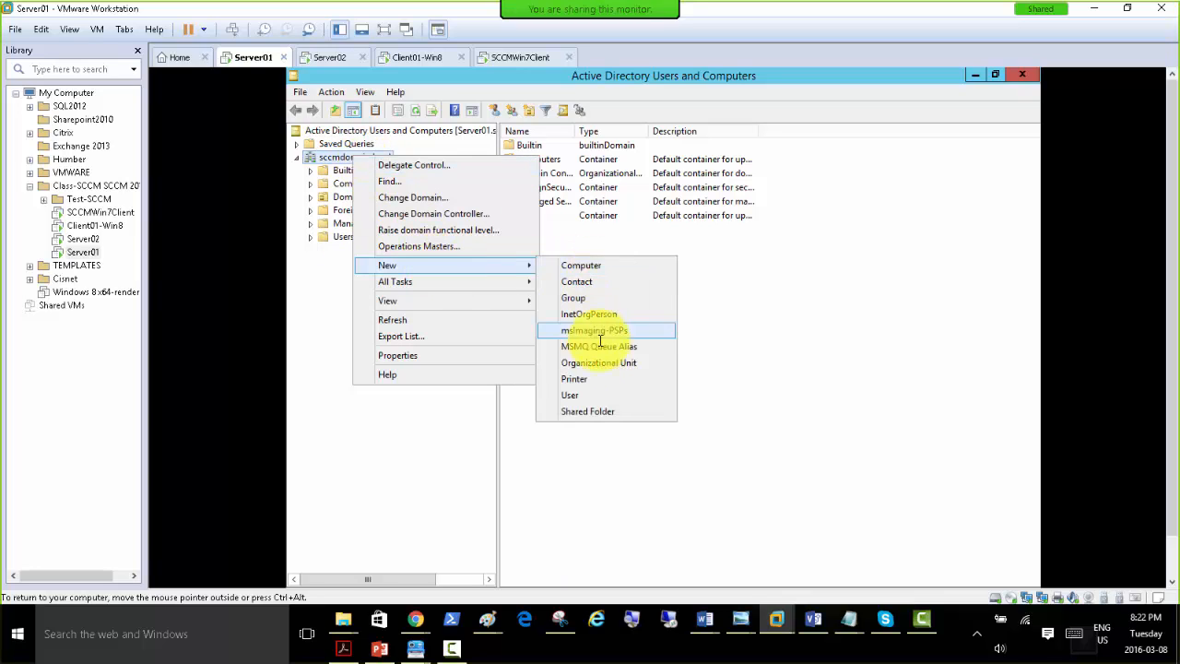
pyautogui.click(325, 149)
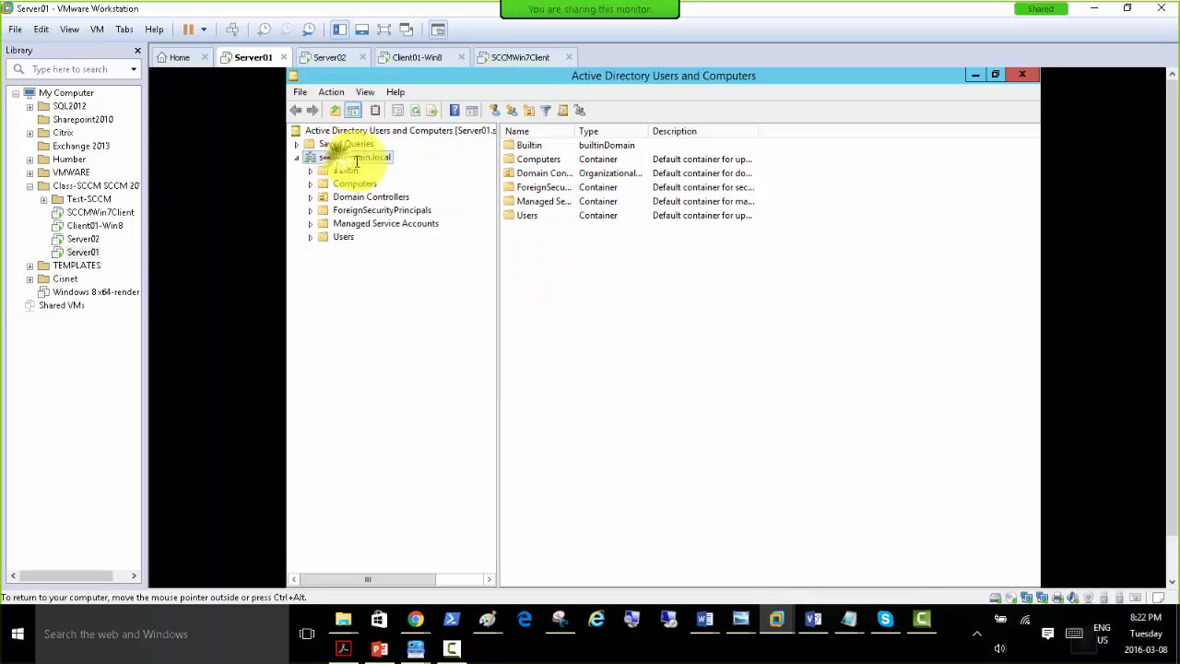
pyautogui.rightClick(339, 160)
pyautogui.moveTo(473, 267)
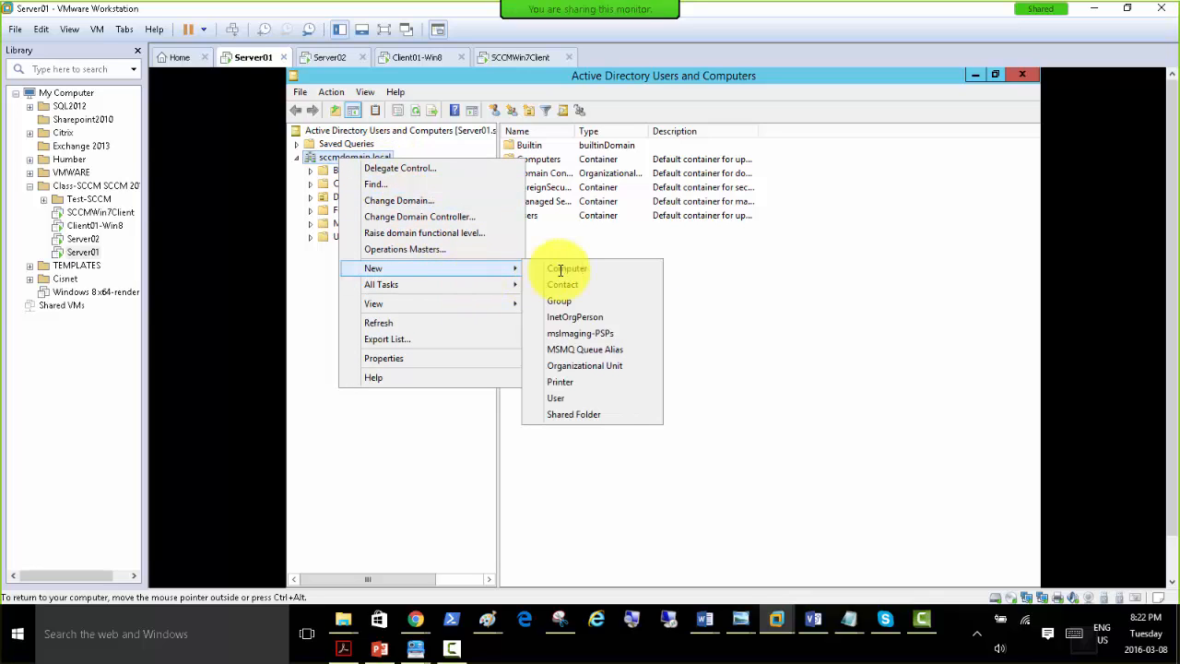
pyautogui.click(600, 368)
pyautogui.write('Management')
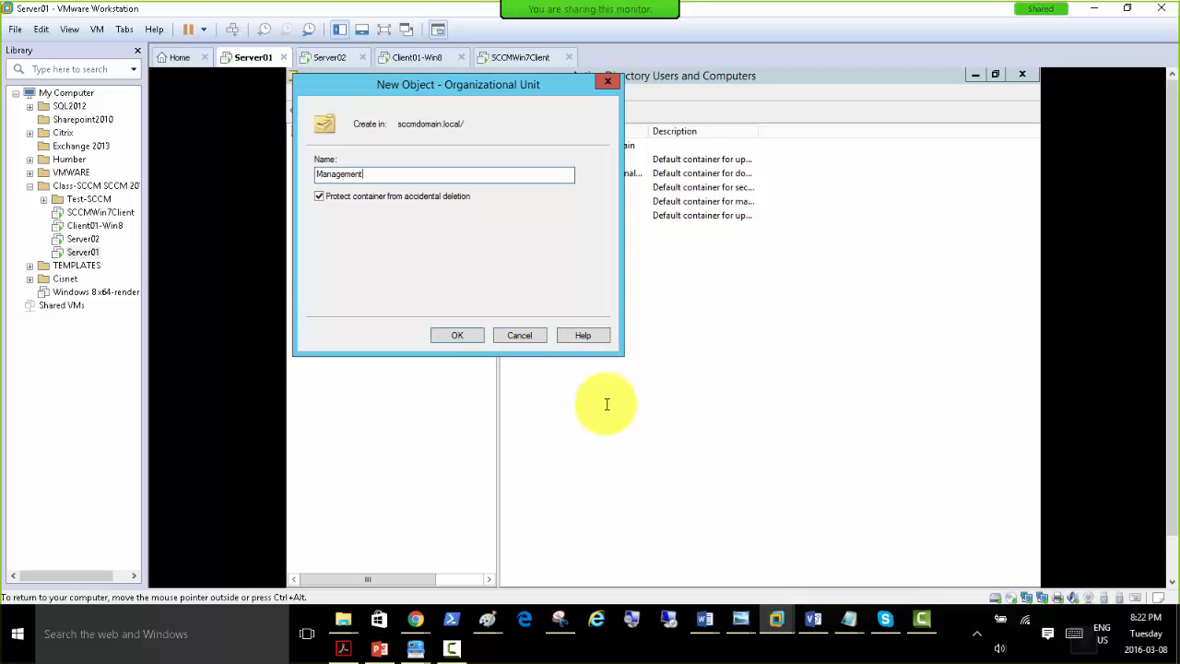
pyautogui.click(454, 335)
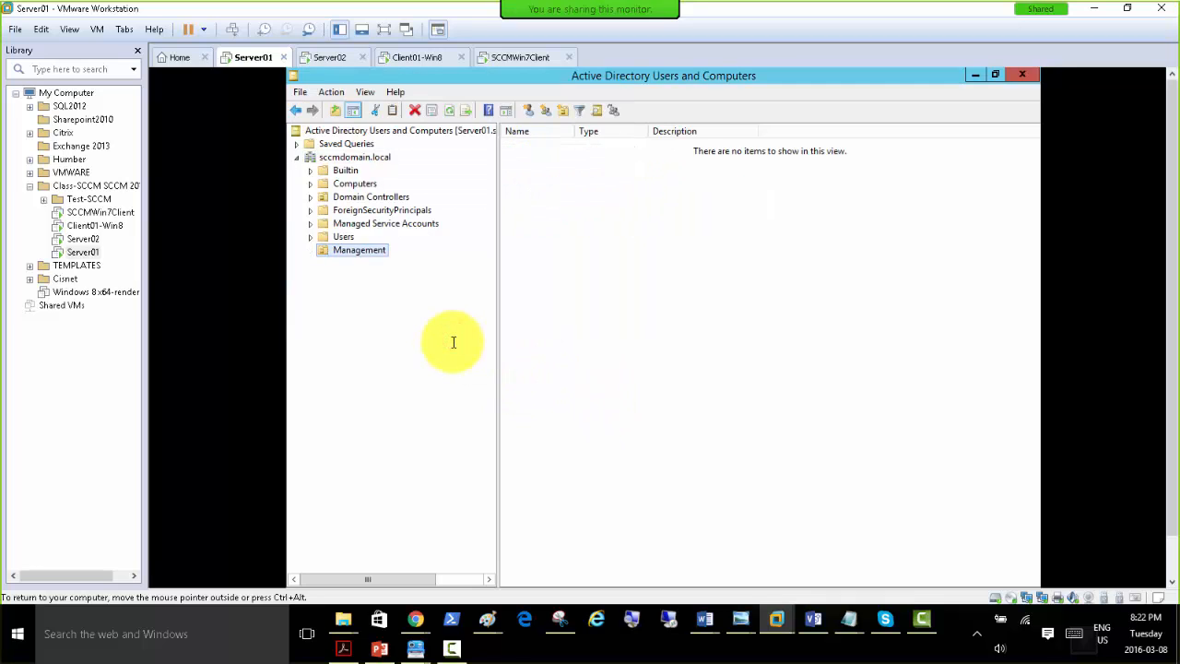
# Start a new user in the Management OU with SCCMUser01 as first name, full name and user logon name.
pyautogui.rightClick(372, 250)
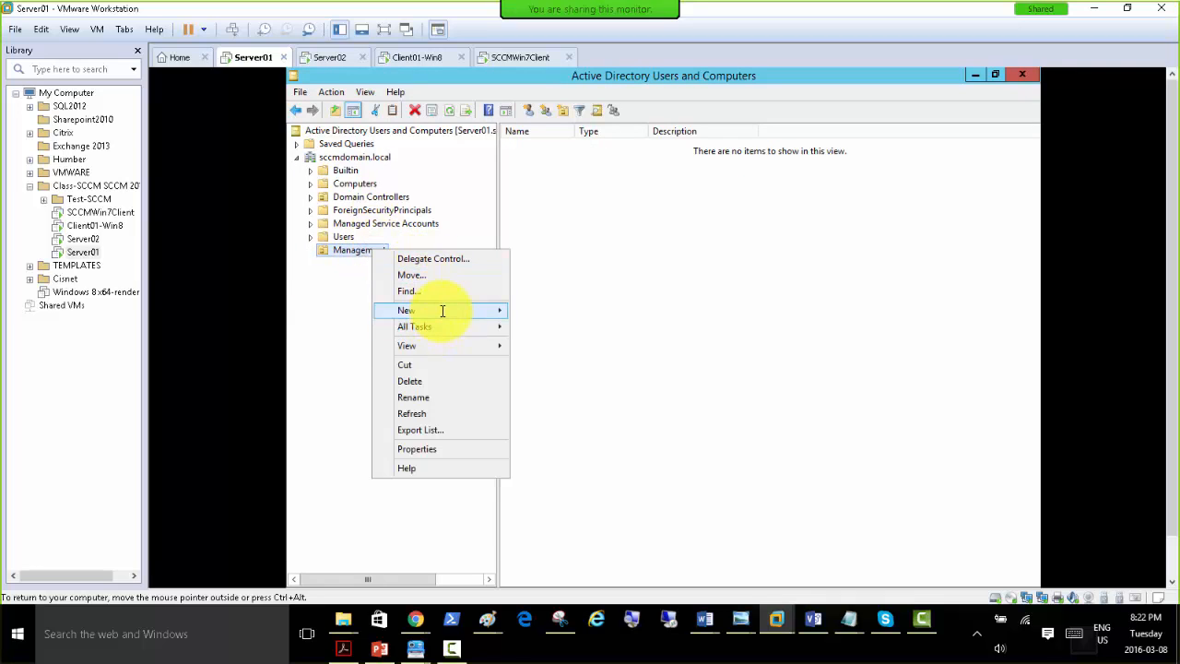
pyautogui.moveTo(443, 311)
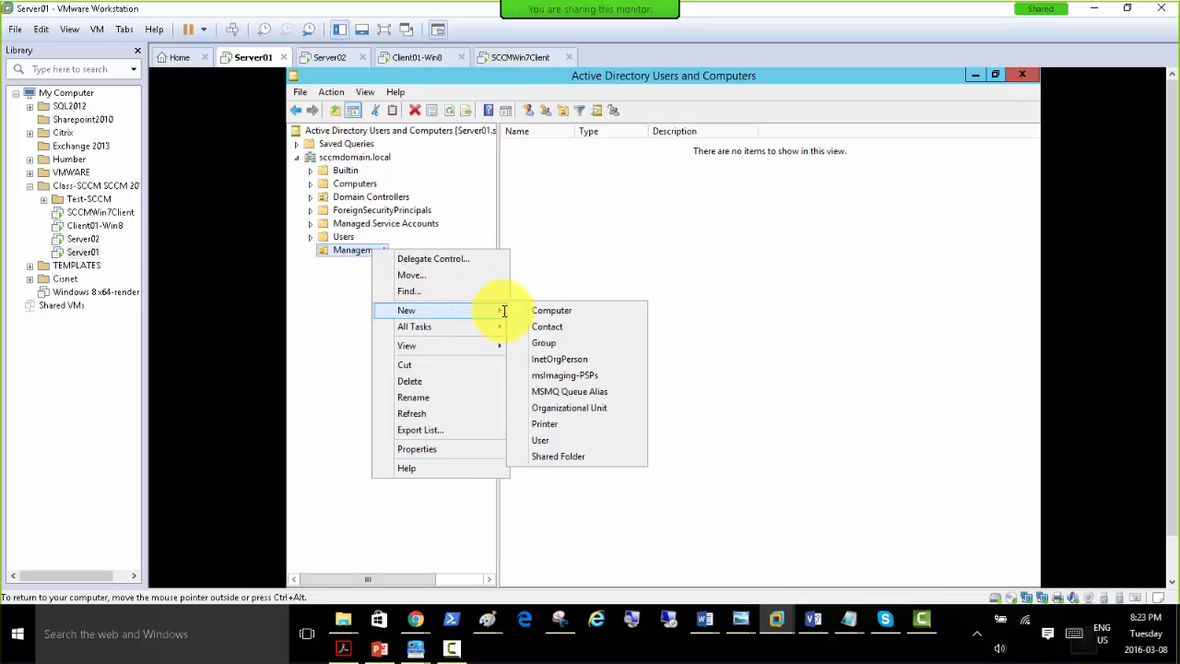
pyautogui.click(571, 442)
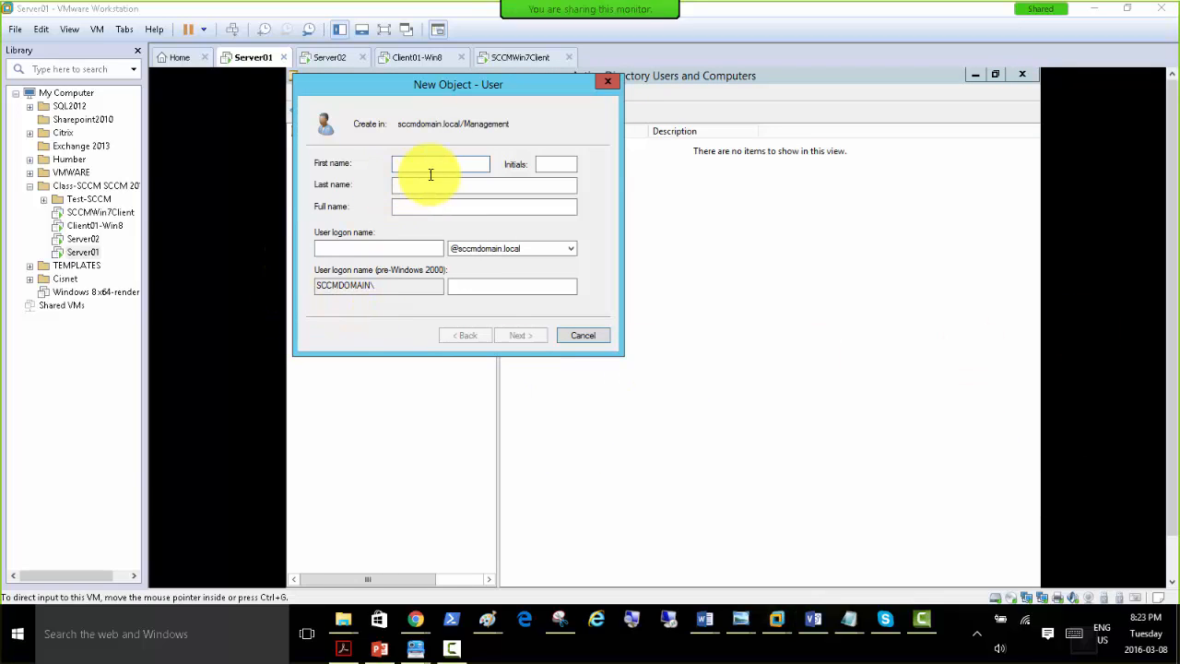
pyautogui.click(436, 164)
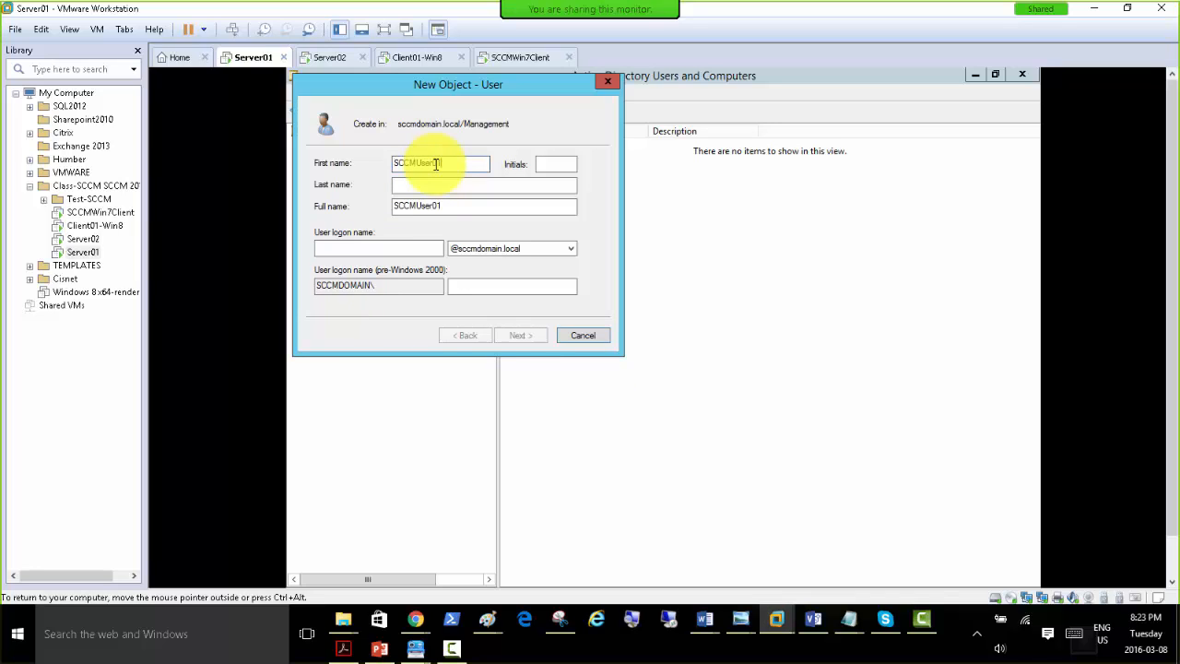
pyautogui.press('Tab')
pyautogui.hotkey('ctrl', 'c')
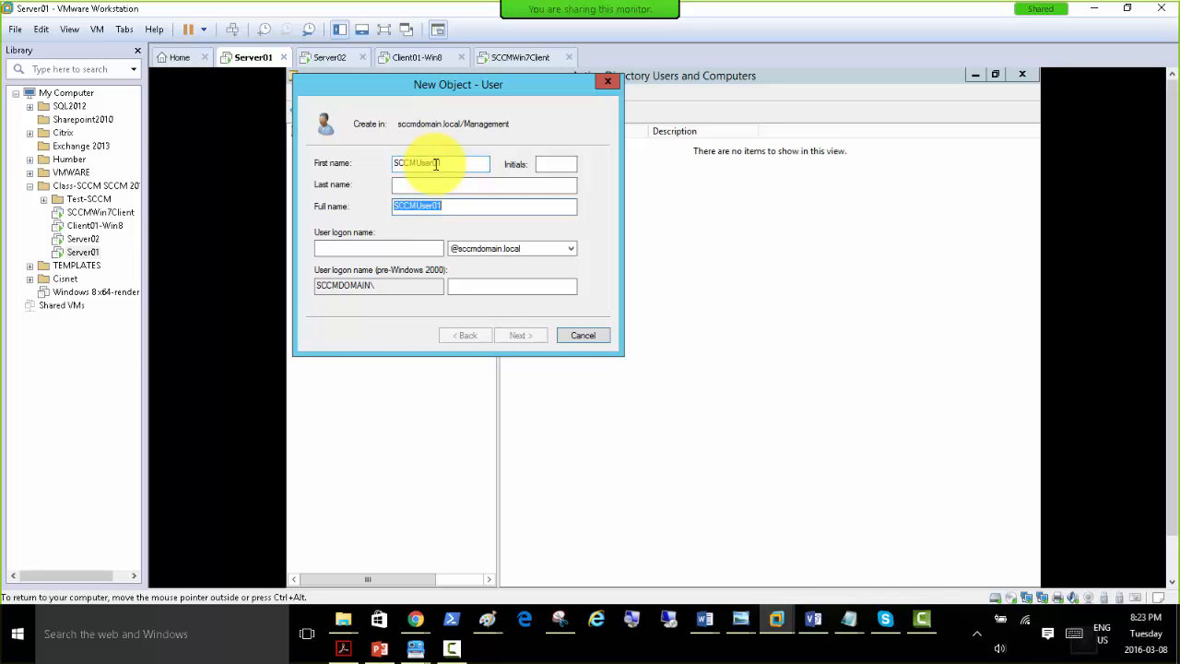
pyautogui.press('Tab')
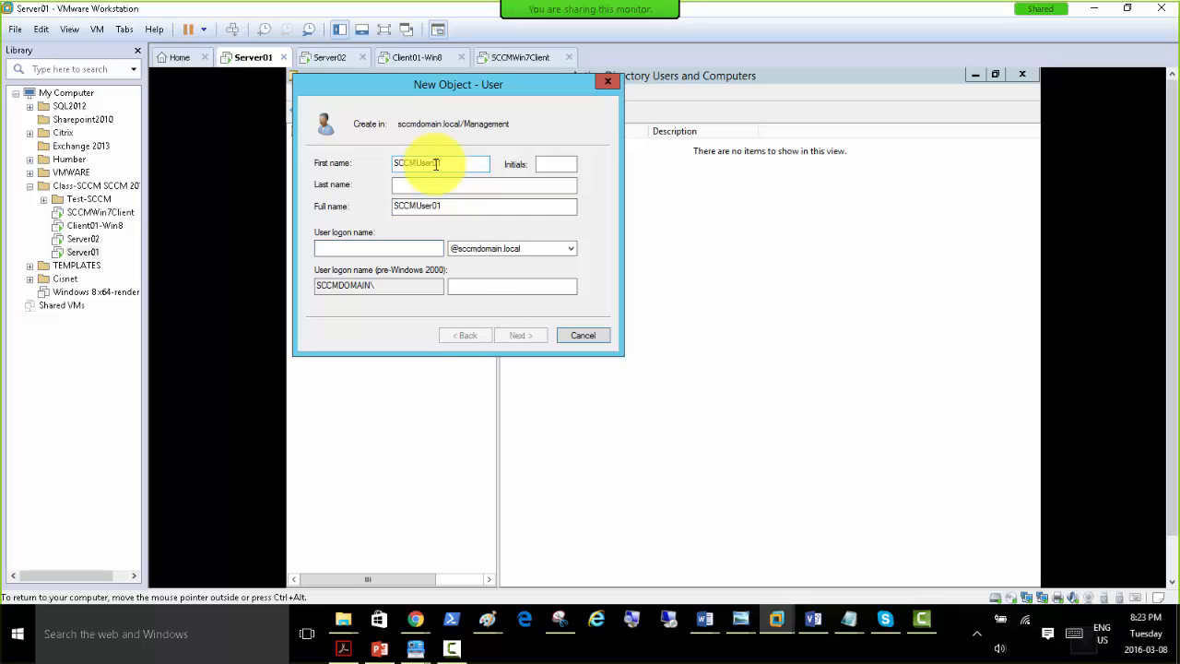
pyautogui.hotkey('ctrl', 'v')
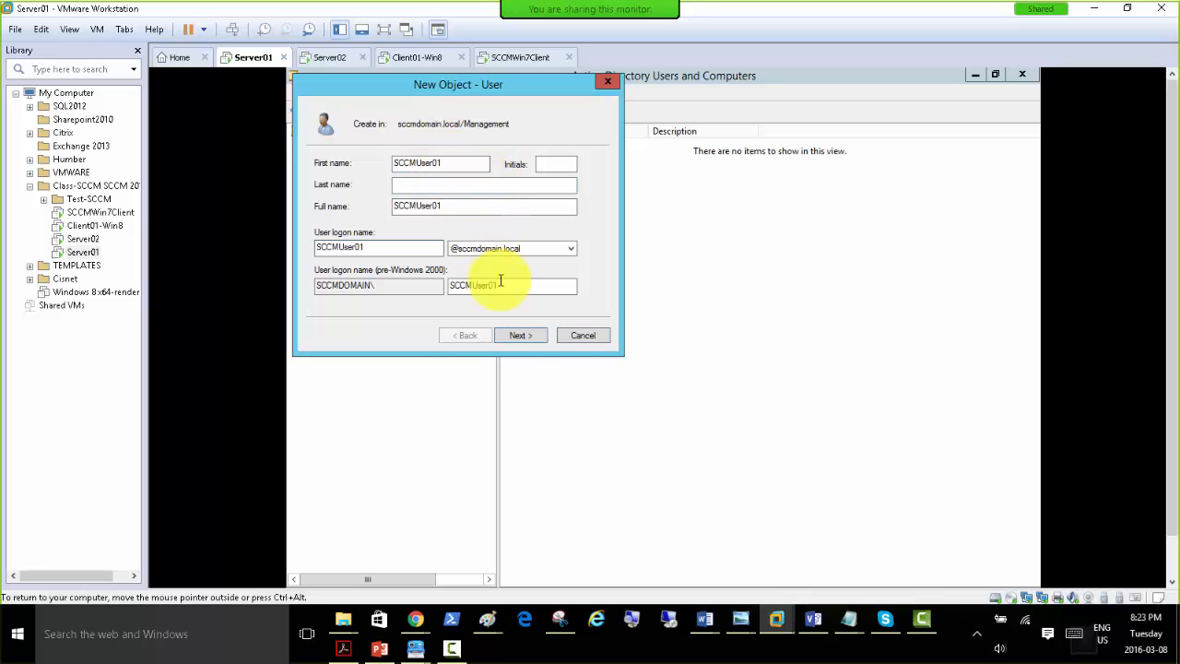
# Enter and confirm the account password, without requiring a change at next logon, and finish creating the user.
pyautogui.click(516, 337)
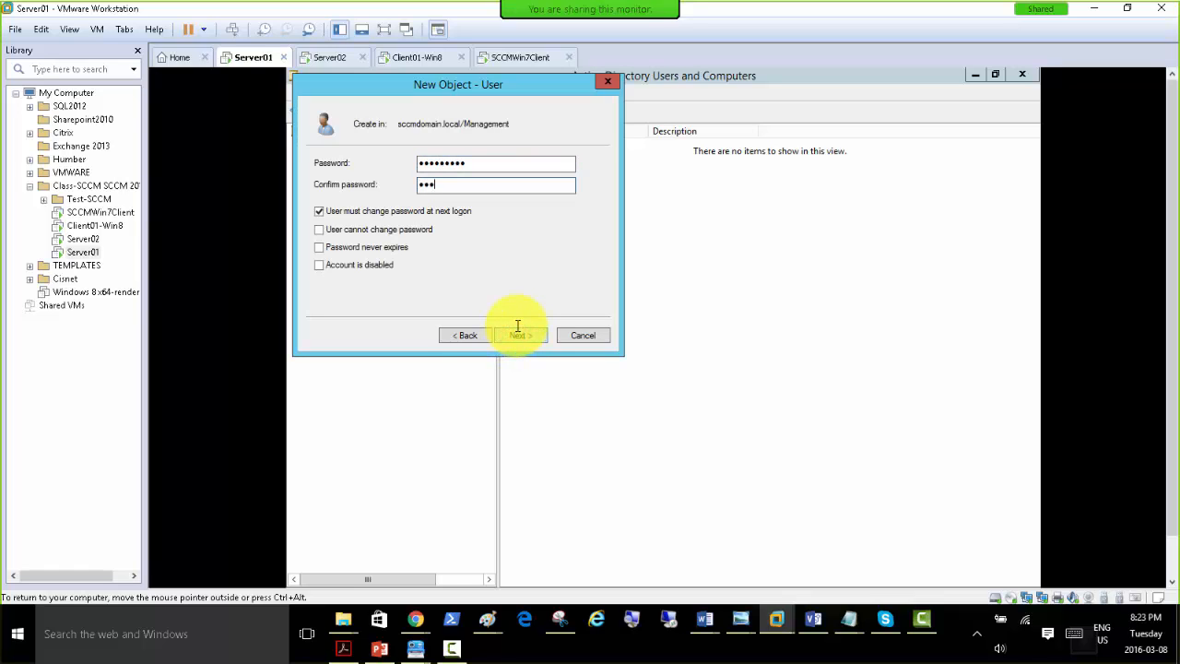
pyautogui.press('Tab')
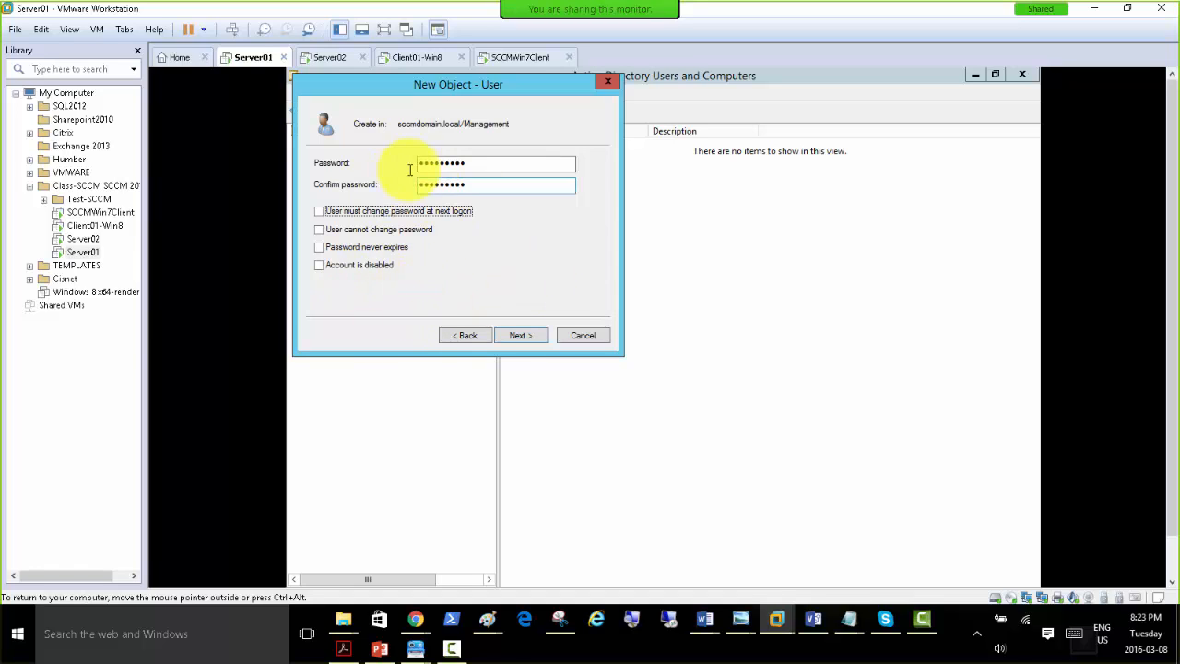
pyautogui.click(512, 335)
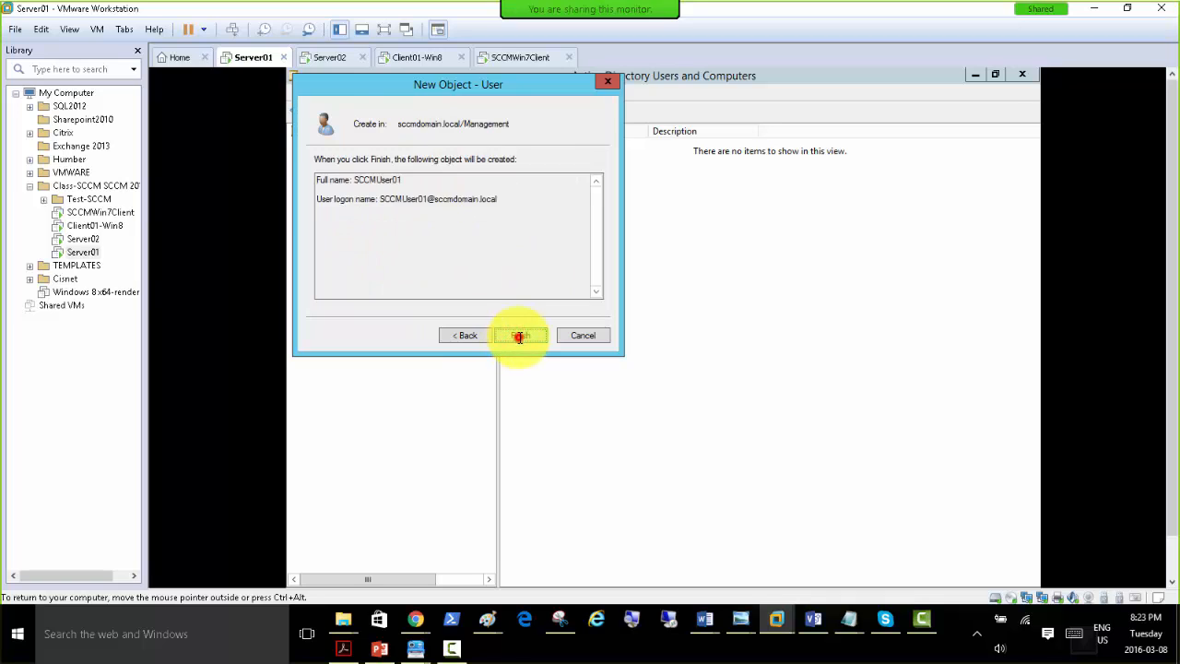
pyautogui.click(519, 334)
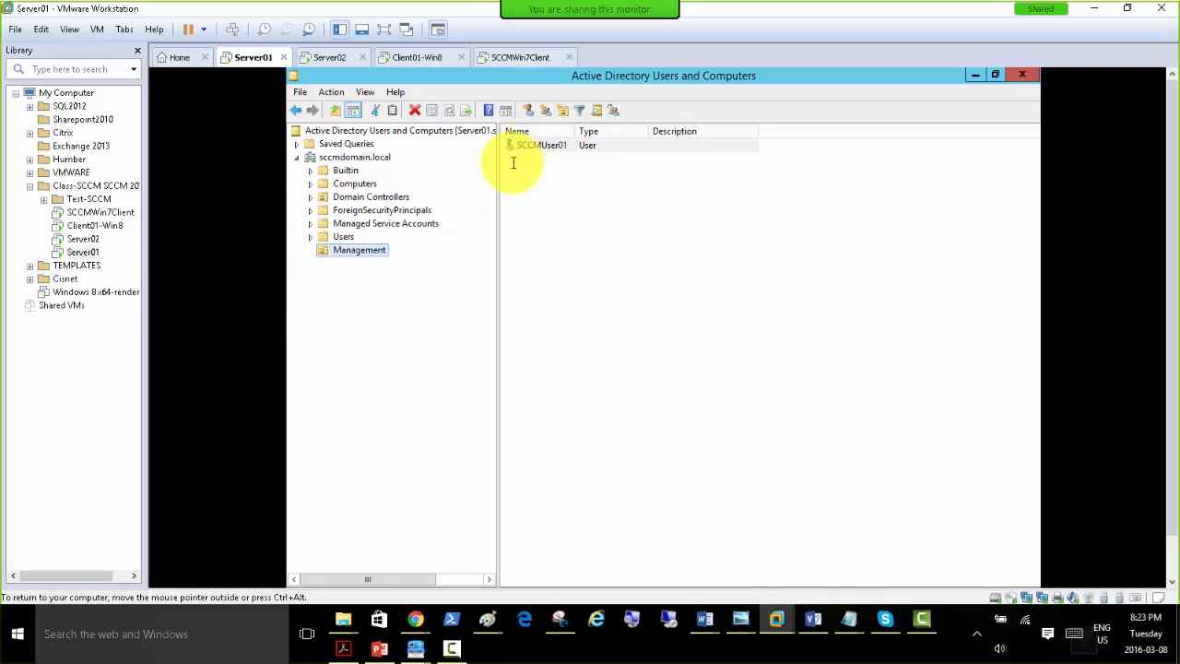
# Move the SCCMWIN7-PC computer from the Computers container into the Management OU, suppressing further move warnings.
pyautogui.click(353, 184)
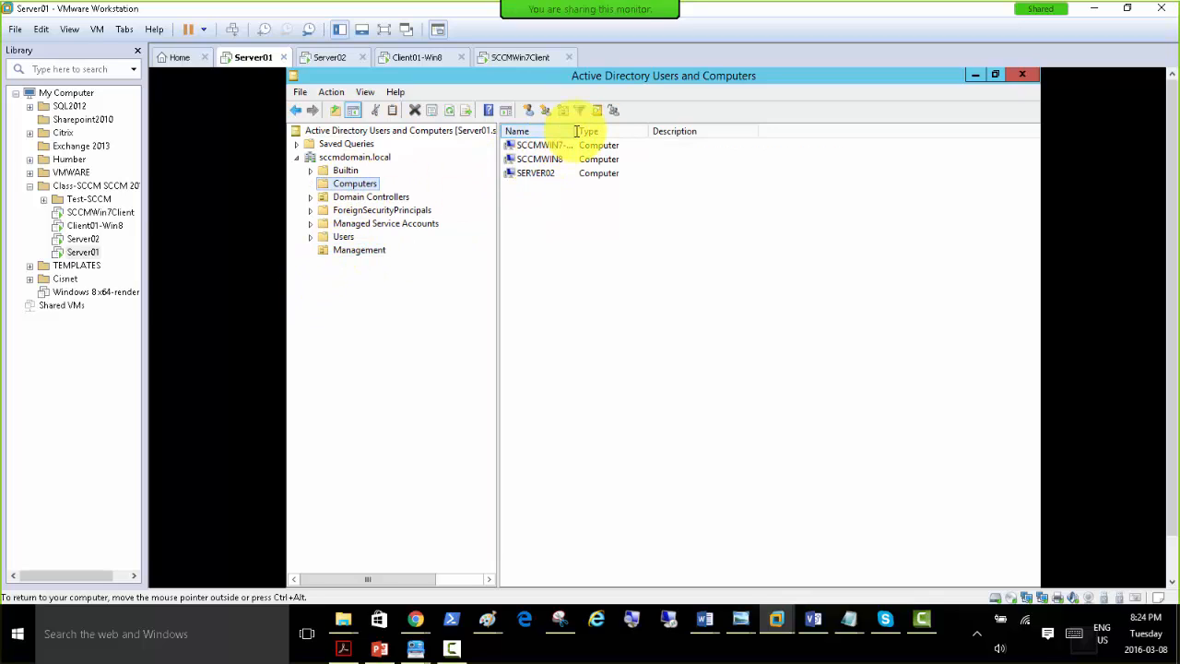
pyautogui.moveTo(576, 131); pyautogui.dragTo(691, 138)
pyautogui.click(551, 145)
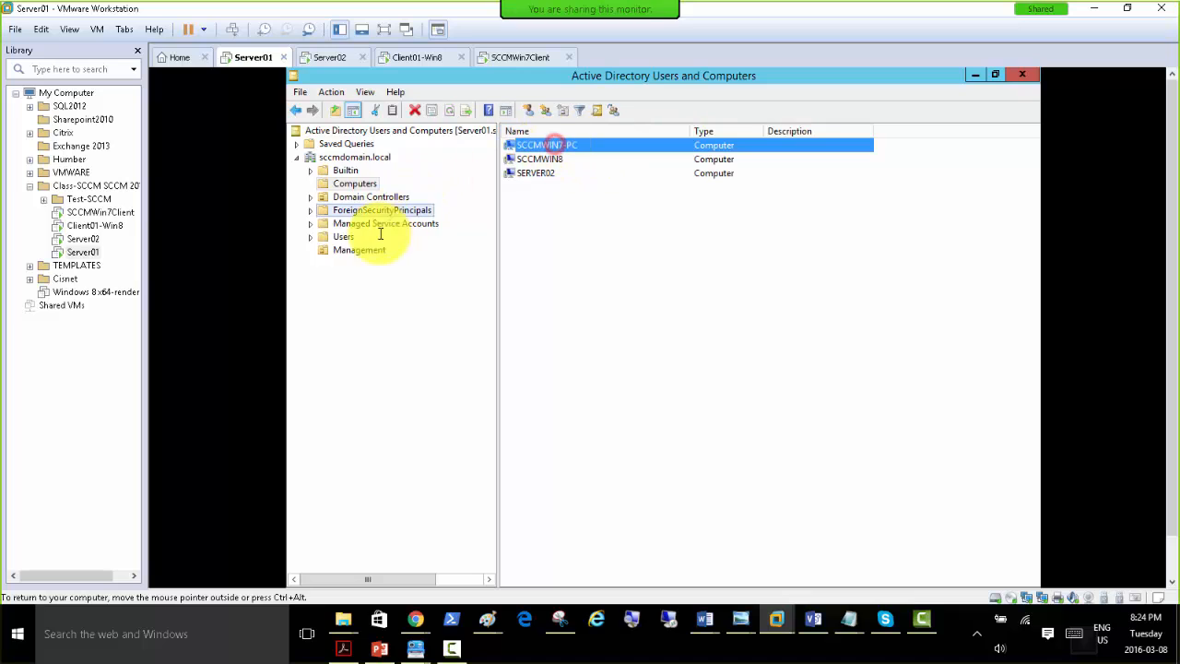
pyautogui.moveTo(376, 249); pyautogui.dragTo(376, 249)
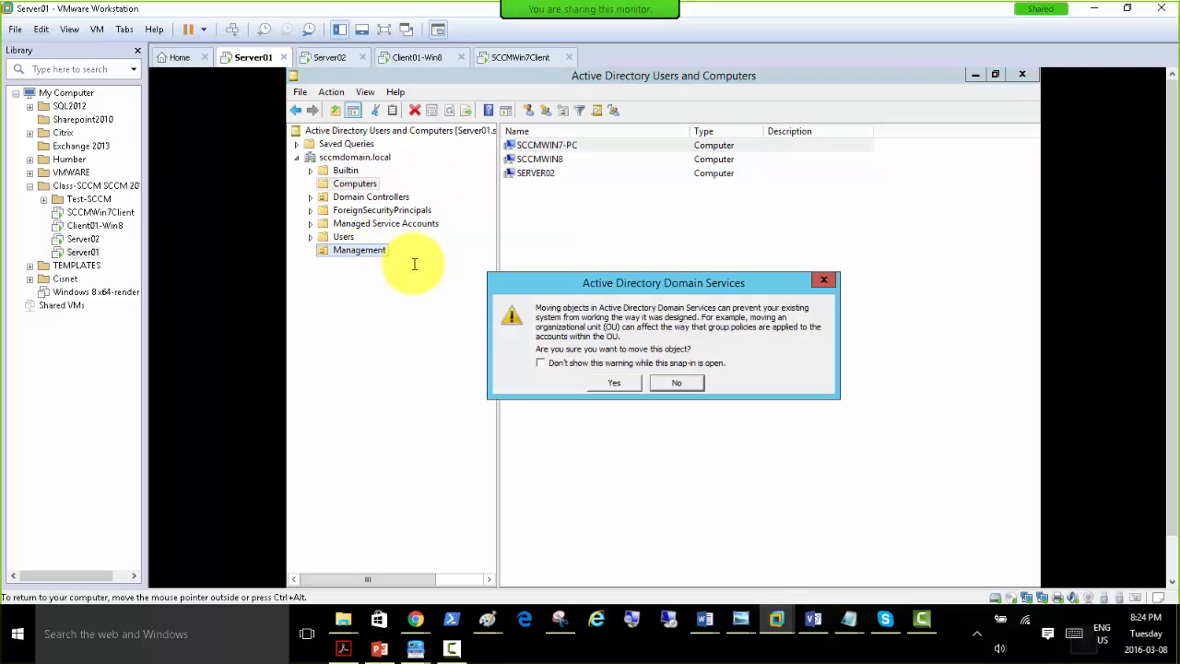
pyautogui.click(570, 362)
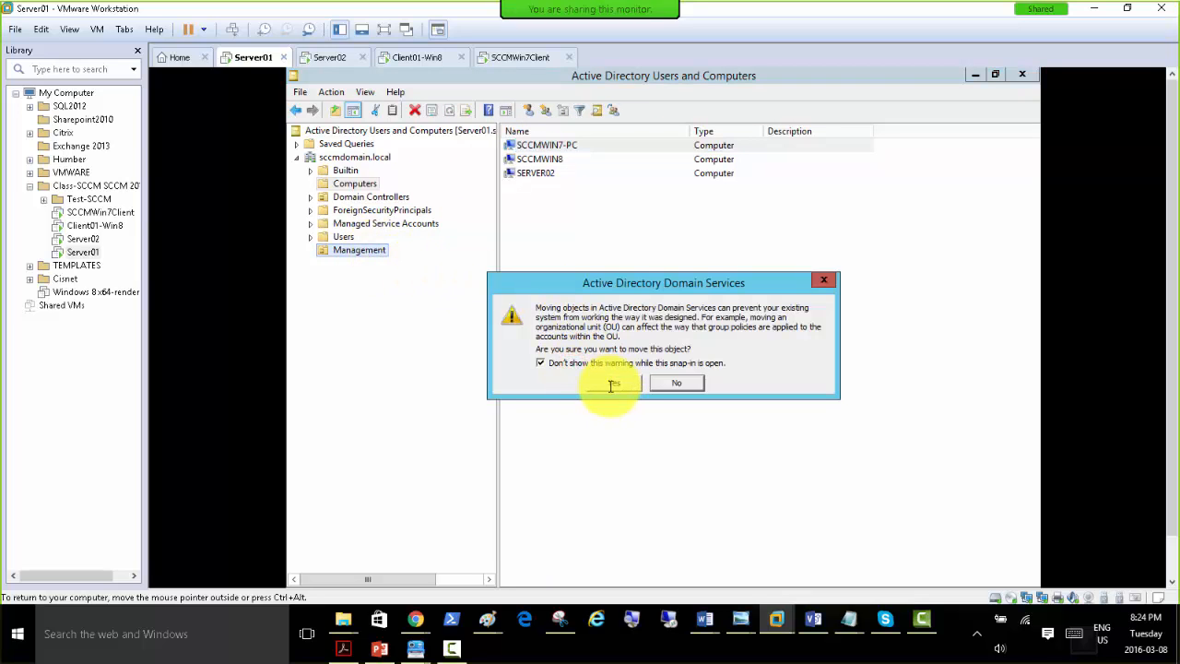
pyautogui.click(609, 383)
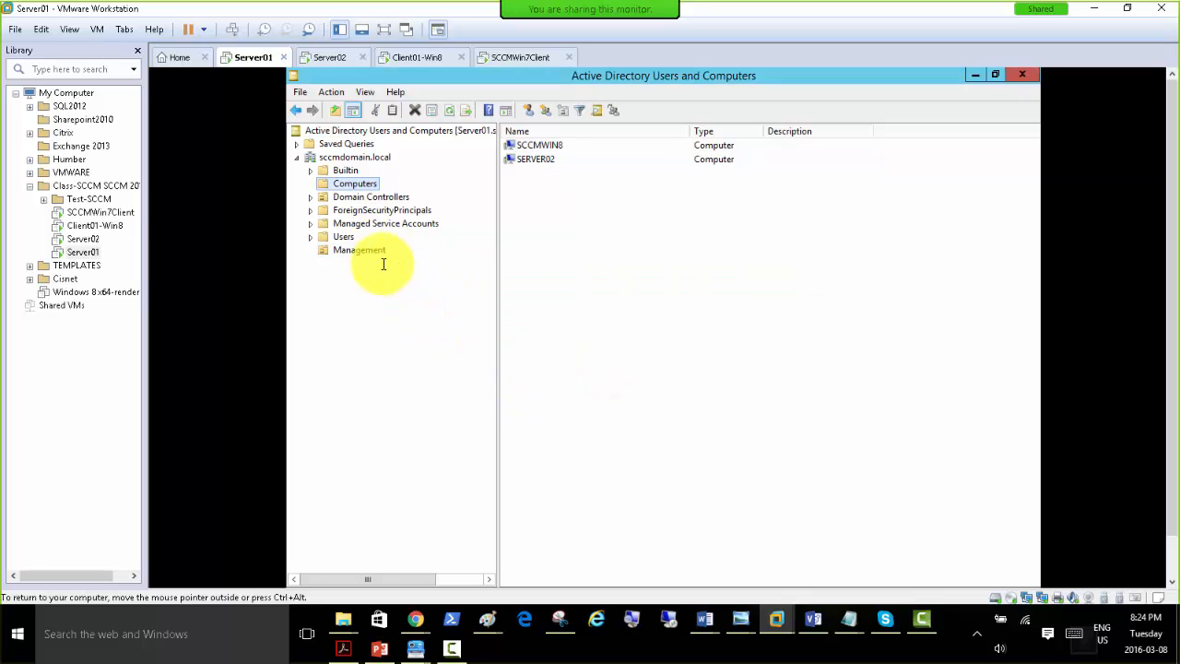
pyautogui.click(360, 250)
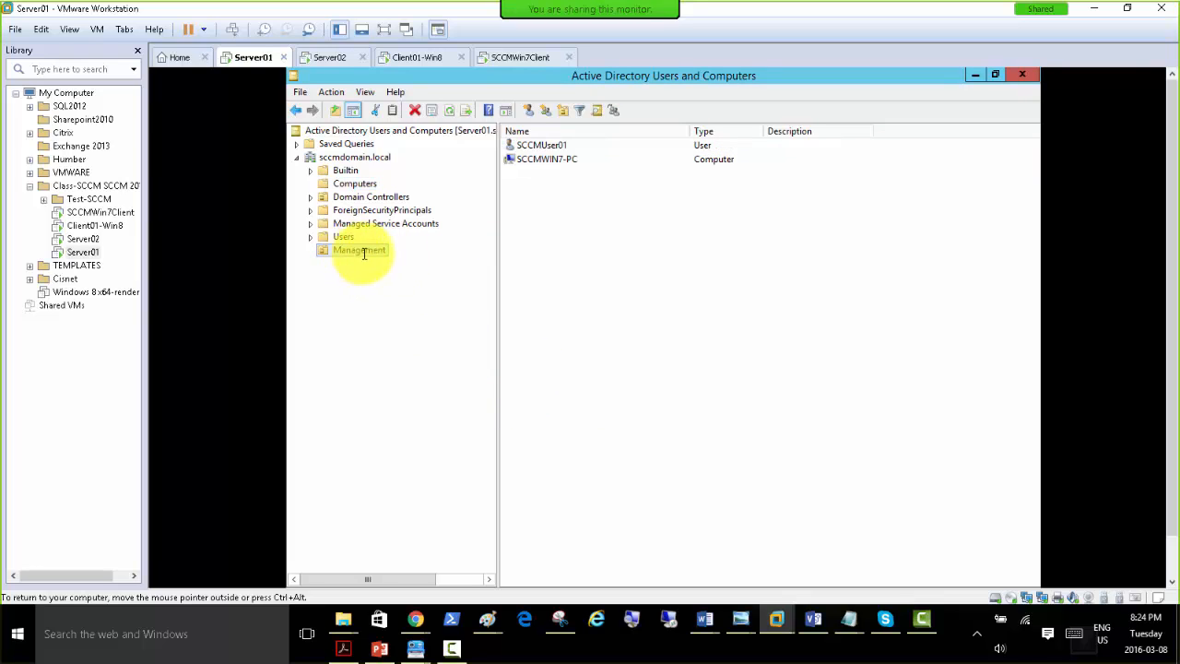
pyautogui.click(540, 159)
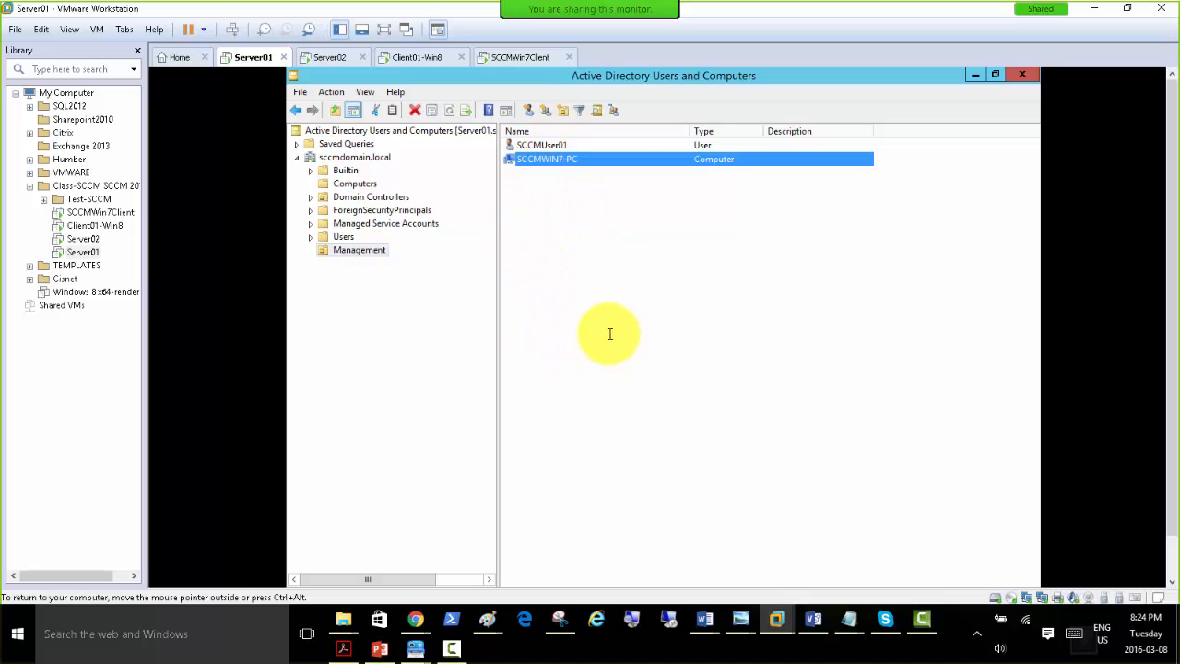
# Open Group Policy Management maximized and expand the forest down to the sccmdomain.local domain.
pyautogui.click(976, 75)
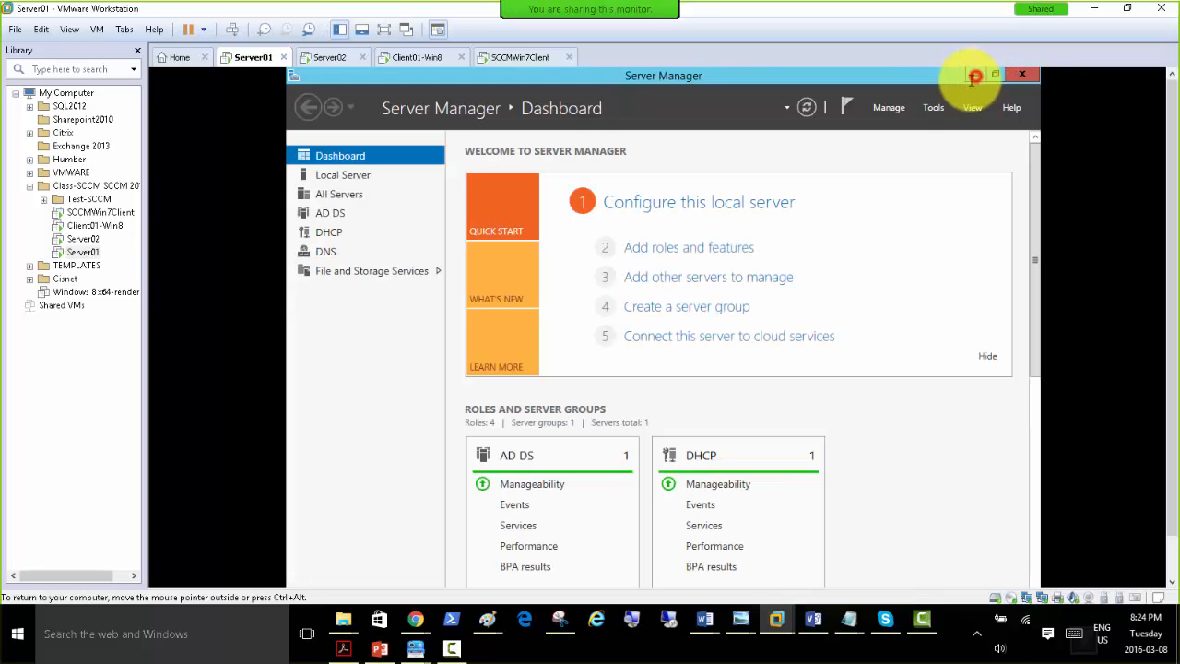
pyautogui.click(934, 108)
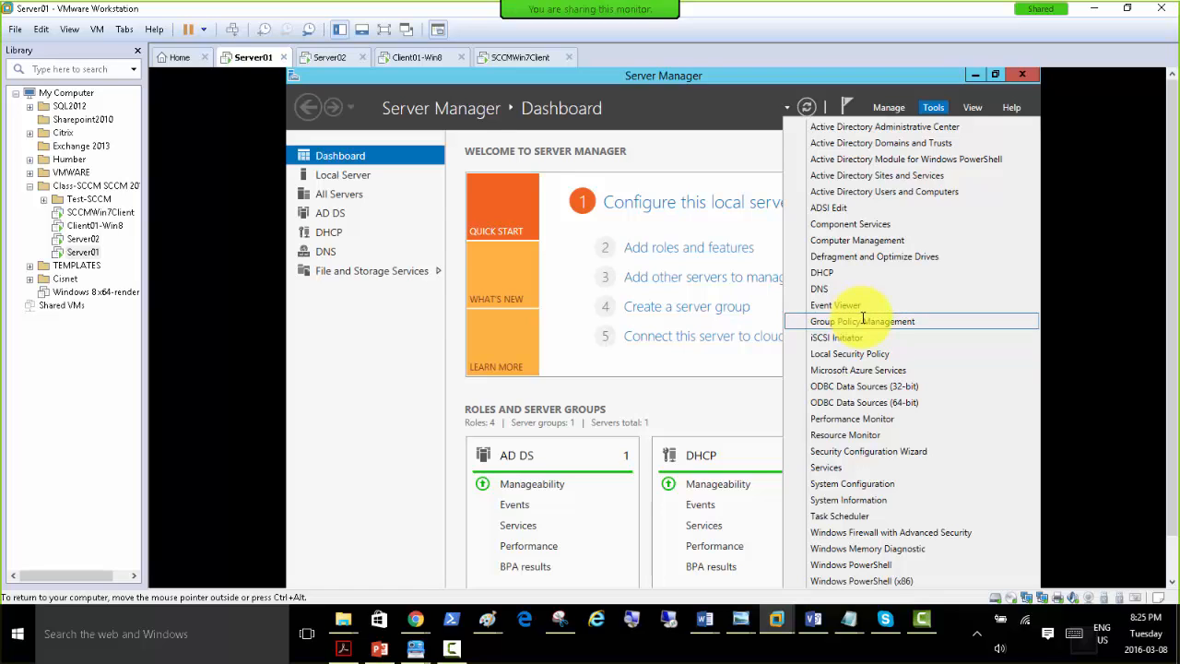
pyautogui.click(863, 319)
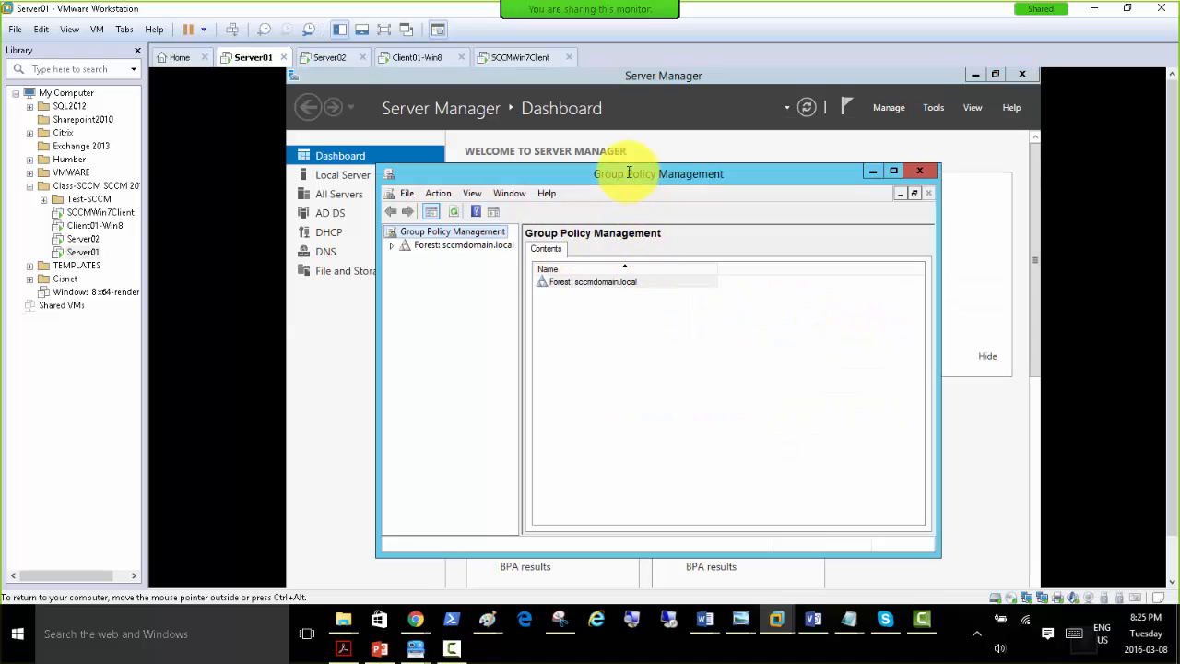
pyautogui.doubleClick(629, 173)
pyautogui.click(299, 144)
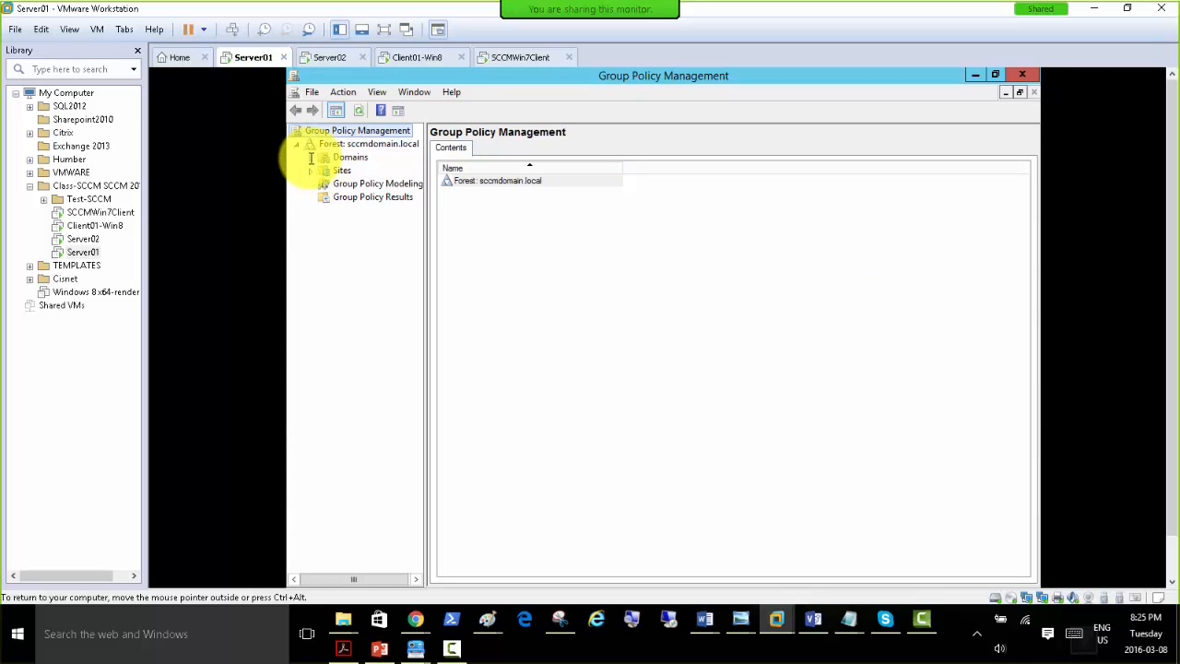
pyautogui.click(310, 158)
pyautogui.moveTo(426, 182); pyautogui.dragTo(559, 182)
pyautogui.click(324, 170)
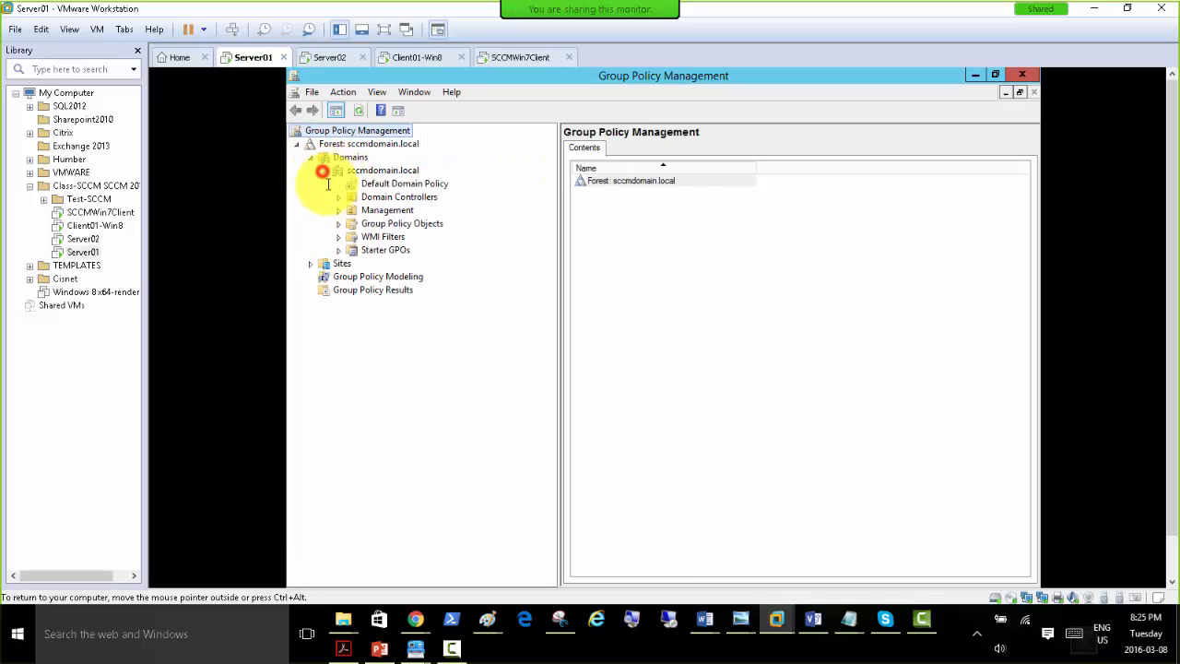
pyautogui.click(389, 174)
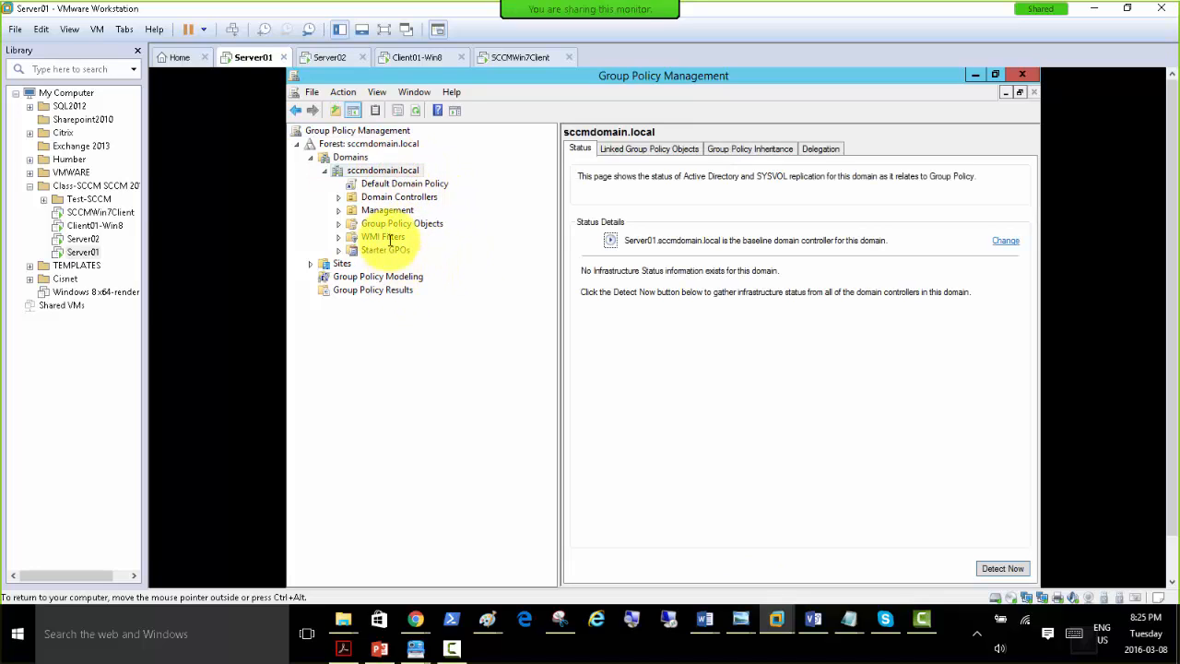
# Create a group policy object named SCCM 2012 R2 Client Push in the sccmdomain.local domain, without a starter GPO.
pyautogui.click(387, 210)
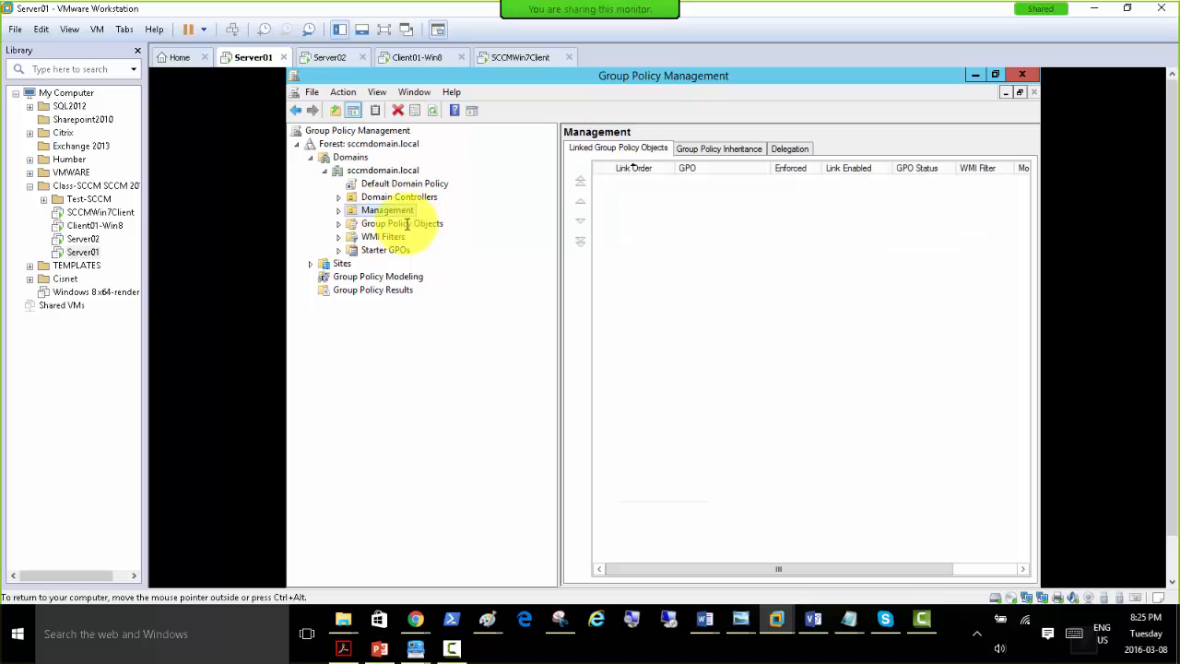
pyautogui.doubleClick(405, 224)
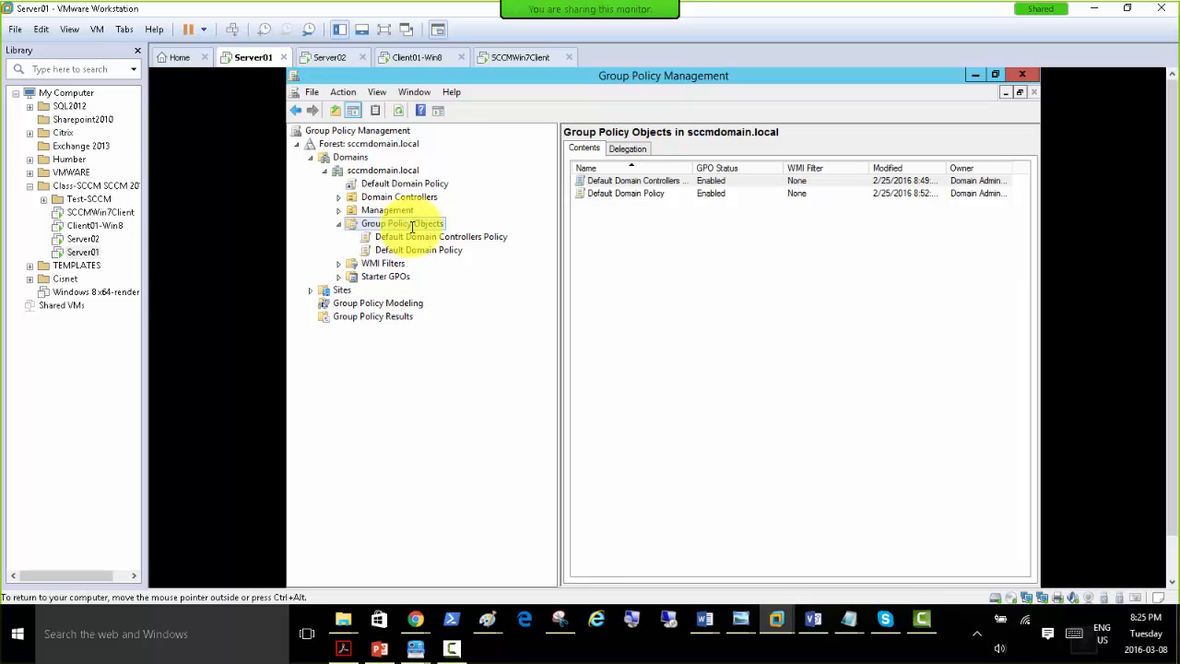
pyautogui.rightClick(422, 225)
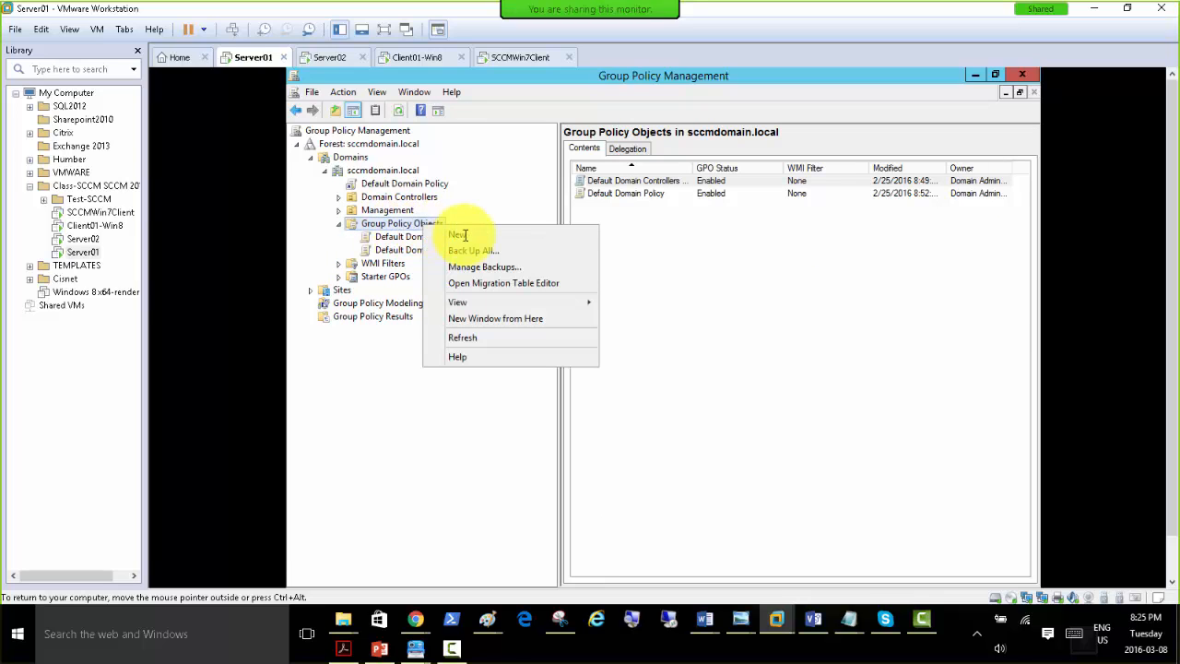
pyautogui.click(468, 236)
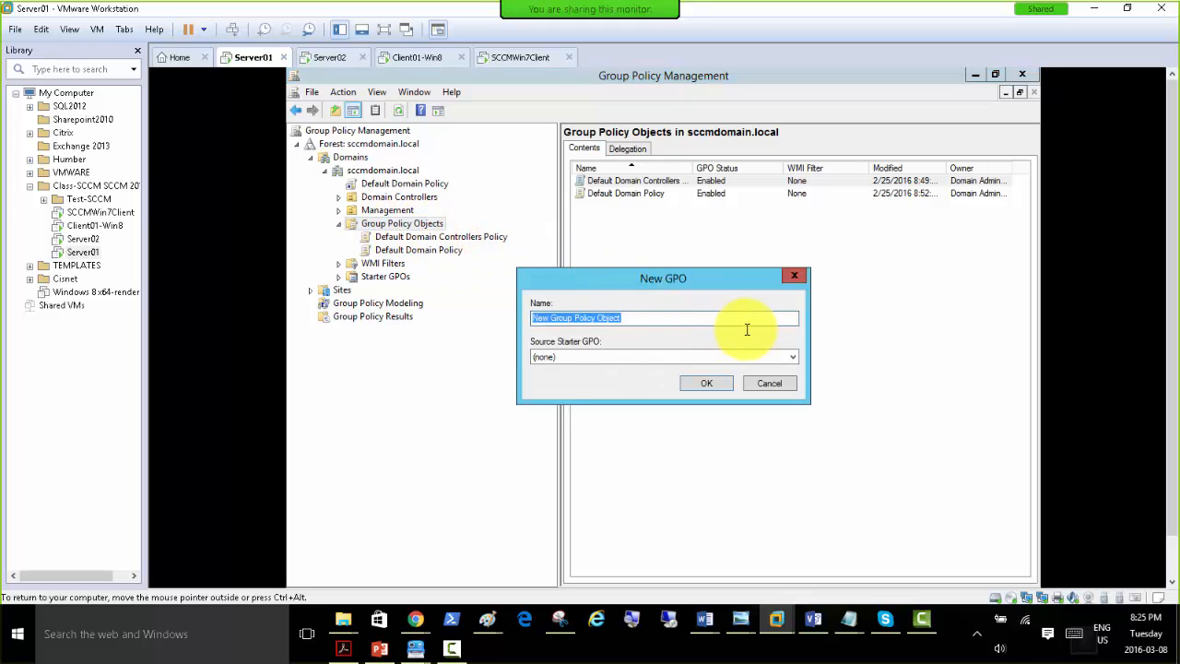
pyautogui.write('SCCM Client Push')
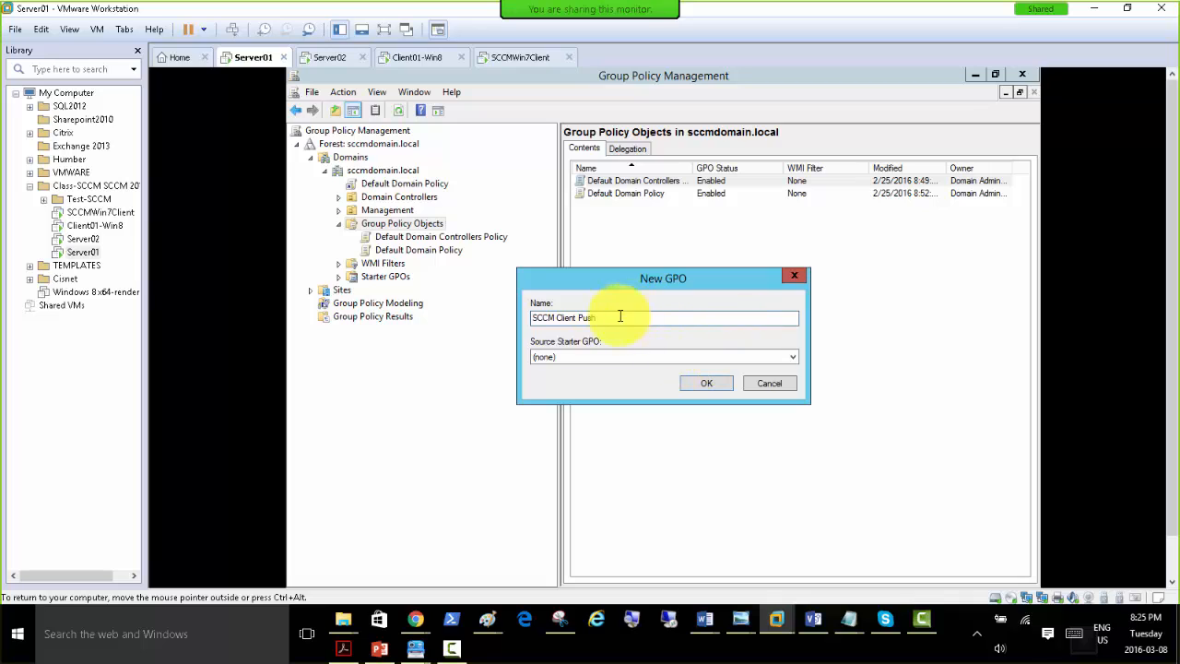
pyautogui.click(556, 317)
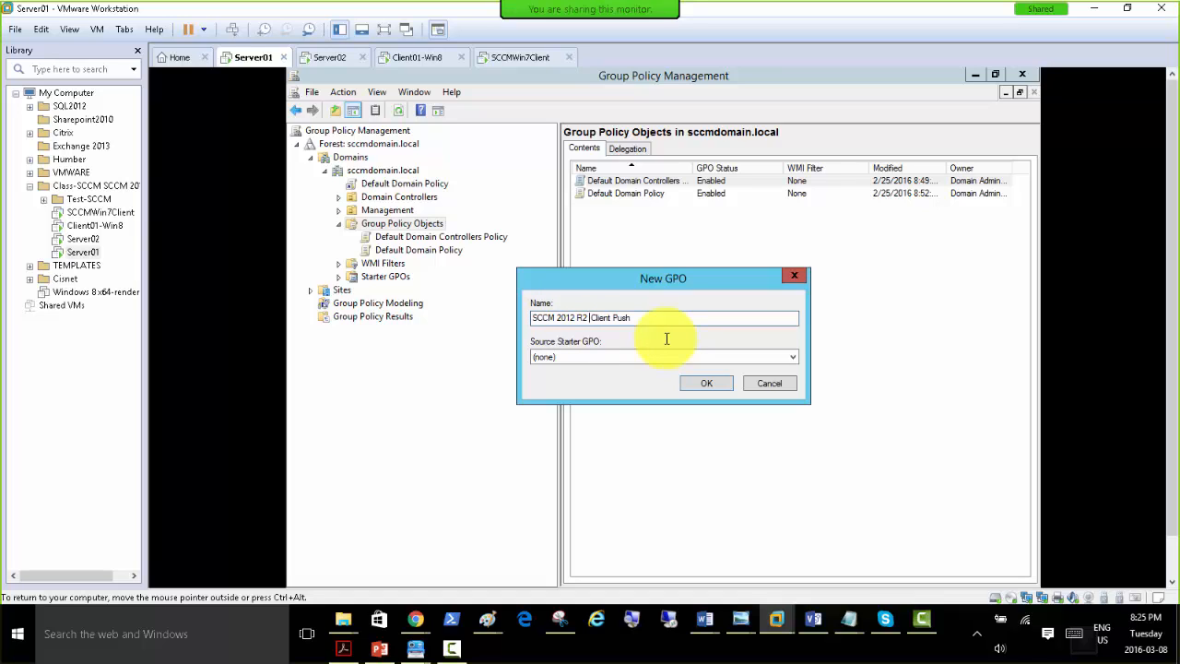
pyautogui.click(701, 385)
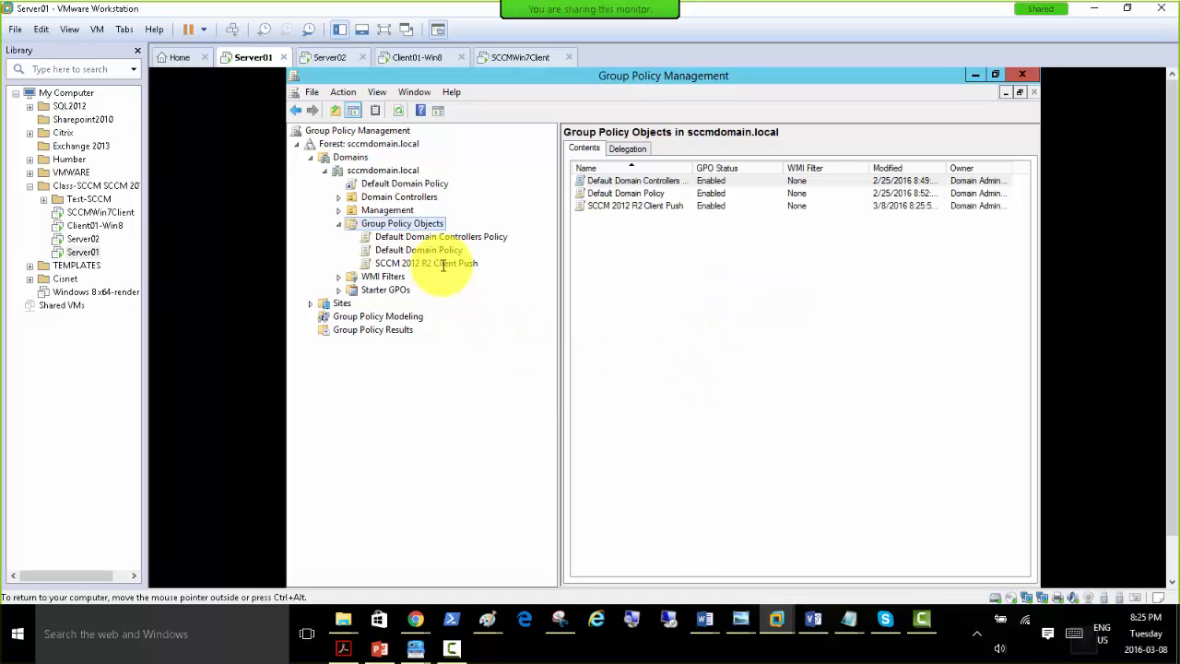
# Link the existing SCCM 2012 R2 Client Push GPO to the Management OU.
pyautogui.rightClick(443, 265)
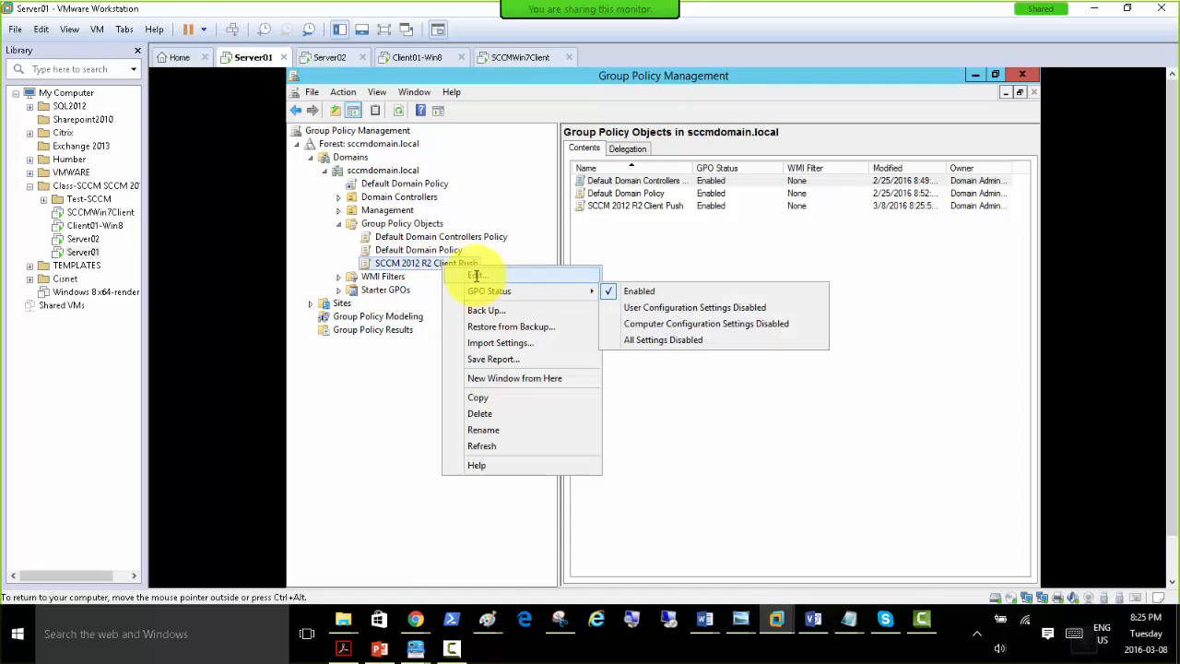
pyautogui.click(385, 211)
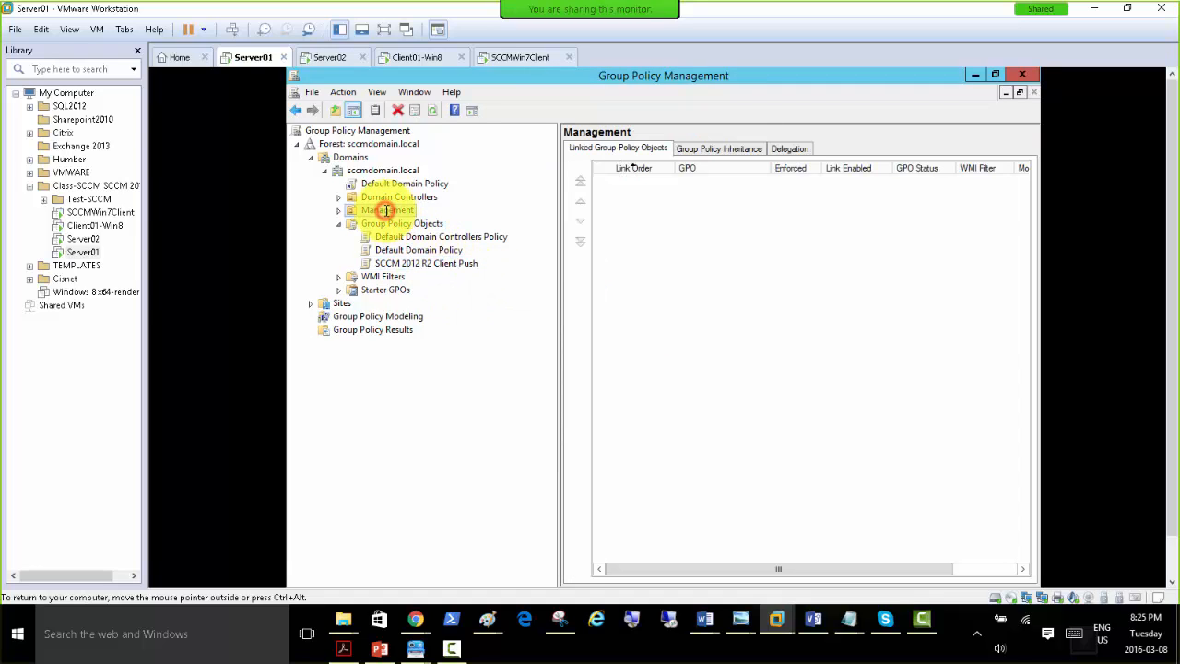
pyautogui.rightClick(385, 211)
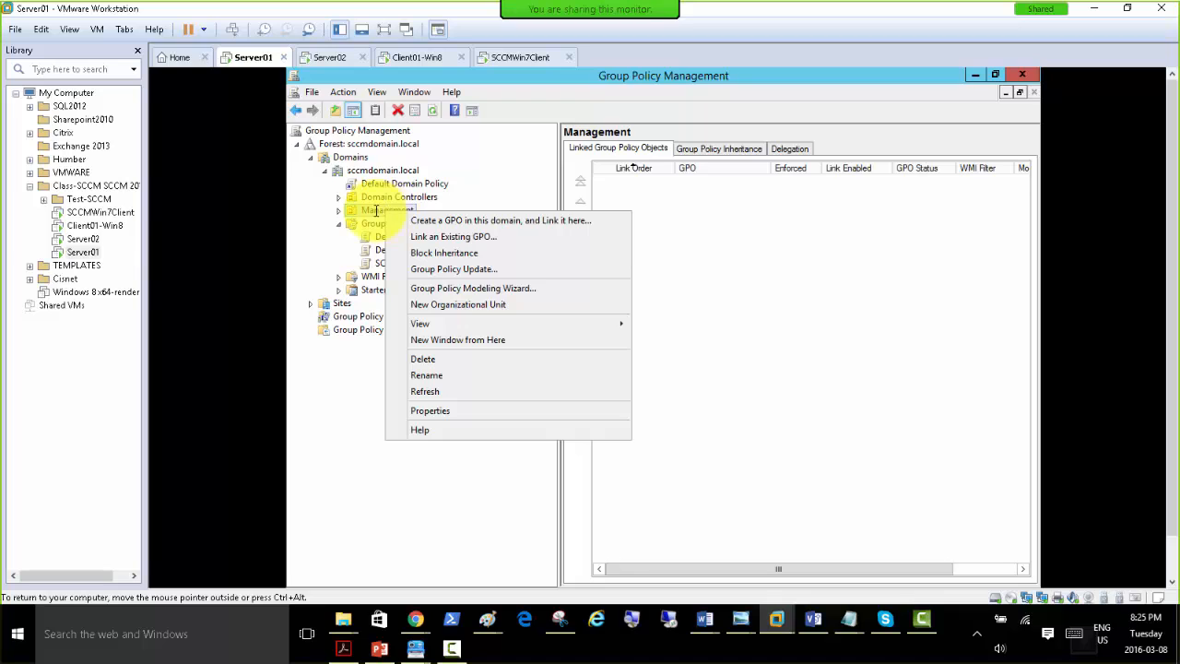
pyautogui.click(463, 238)
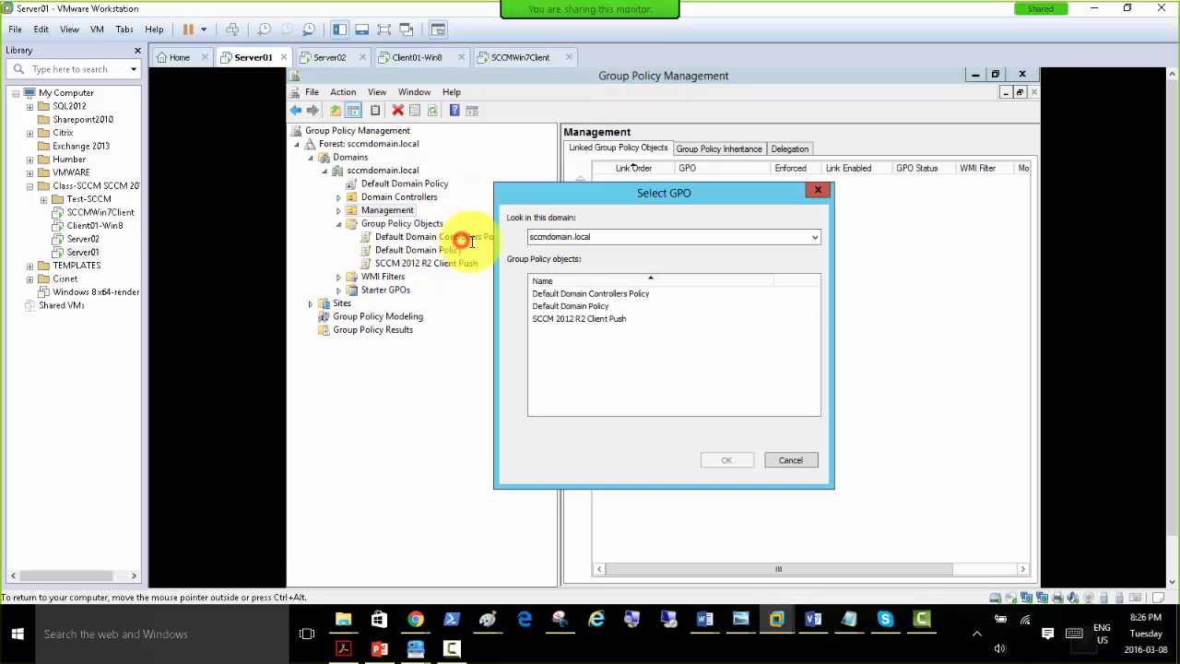
pyautogui.click(556, 318)
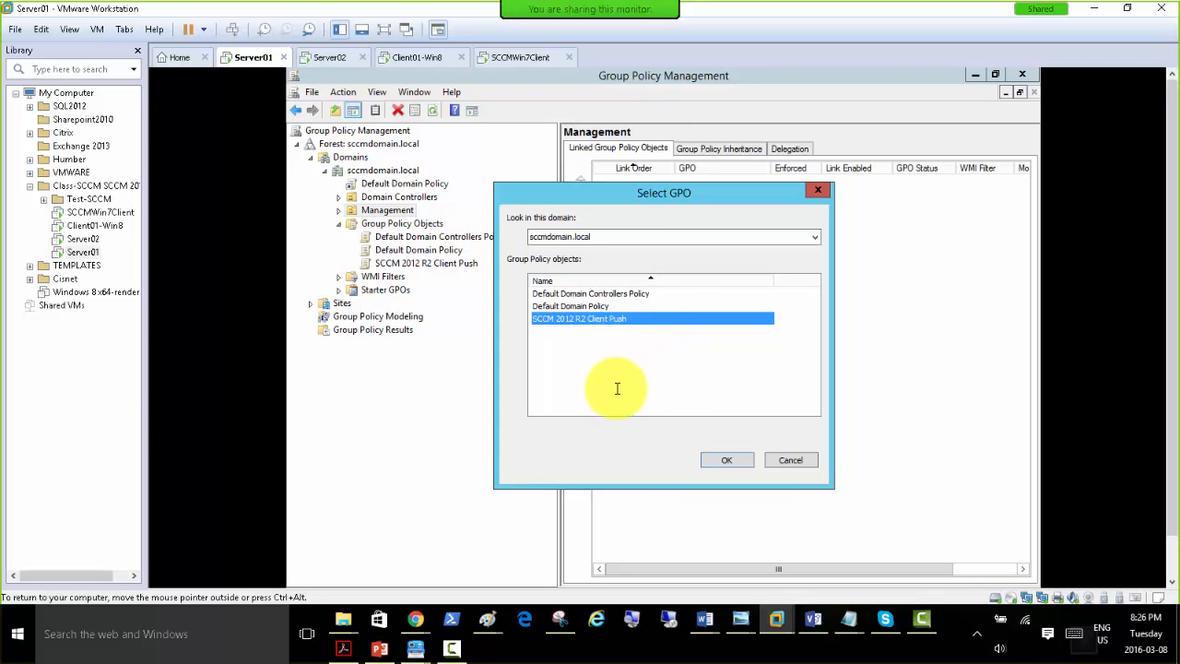
pyautogui.click(725, 460)
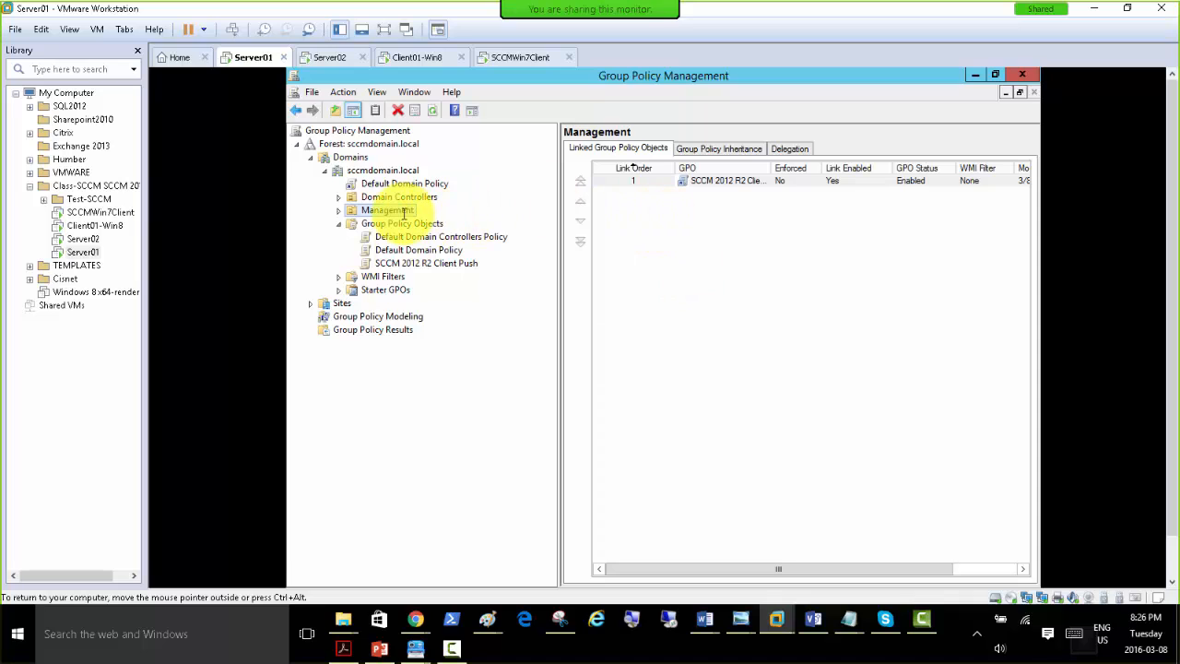
# Open the SCCM 2012 R2 Client Push GPO linked under Management for editing, suppressing the link notice for future selections.
pyautogui.click(338, 211)
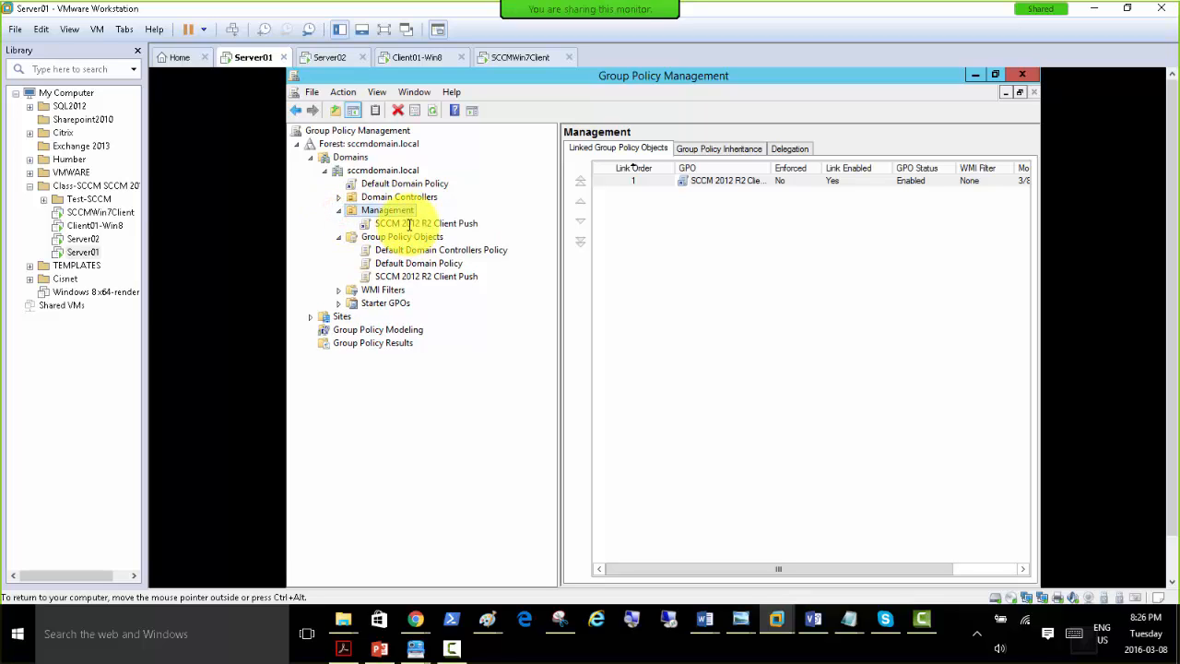
pyautogui.click(407, 224)
pyautogui.click(545, 371)
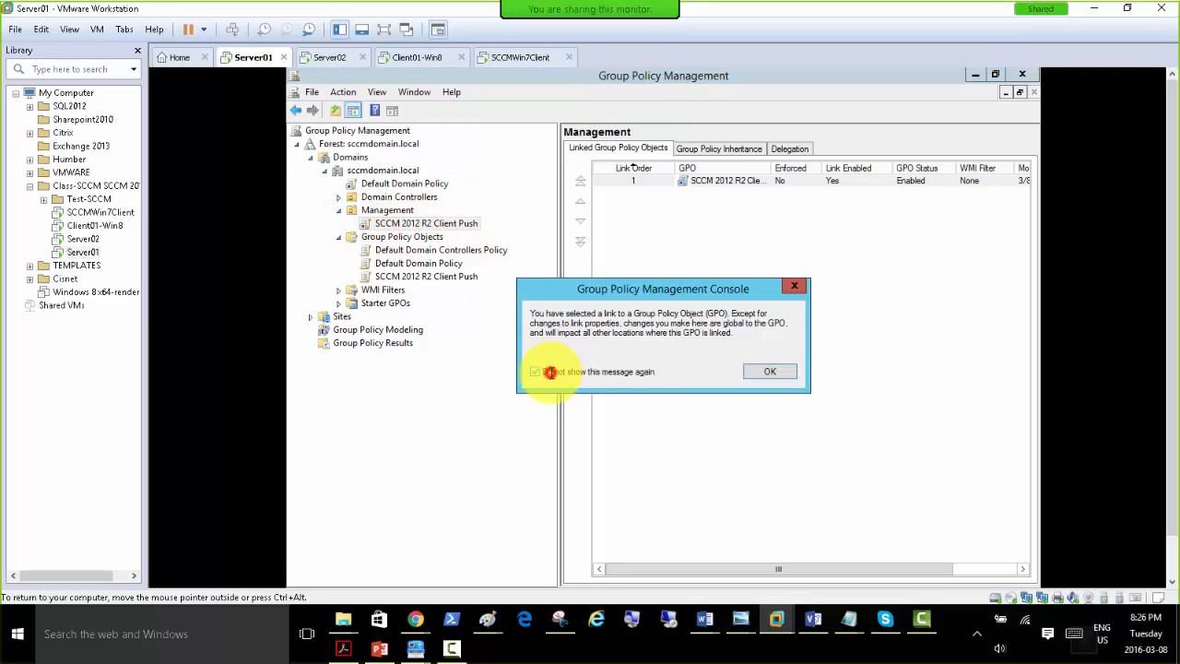
pyautogui.click(765, 372)
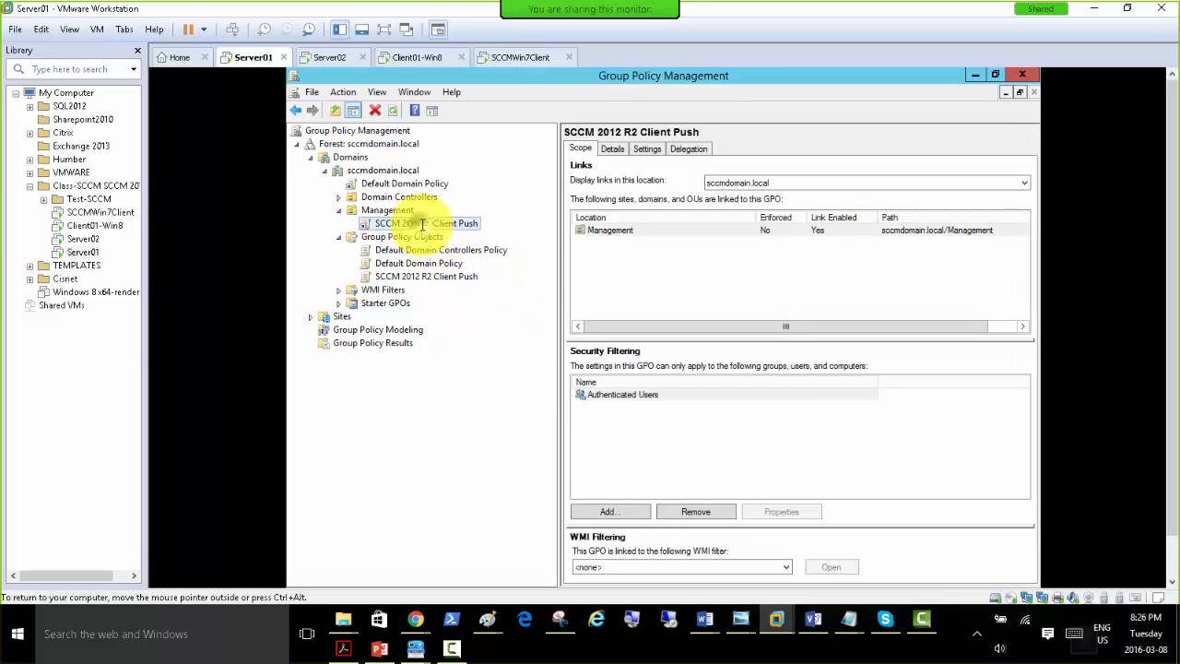
pyautogui.rightClick(422, 224)
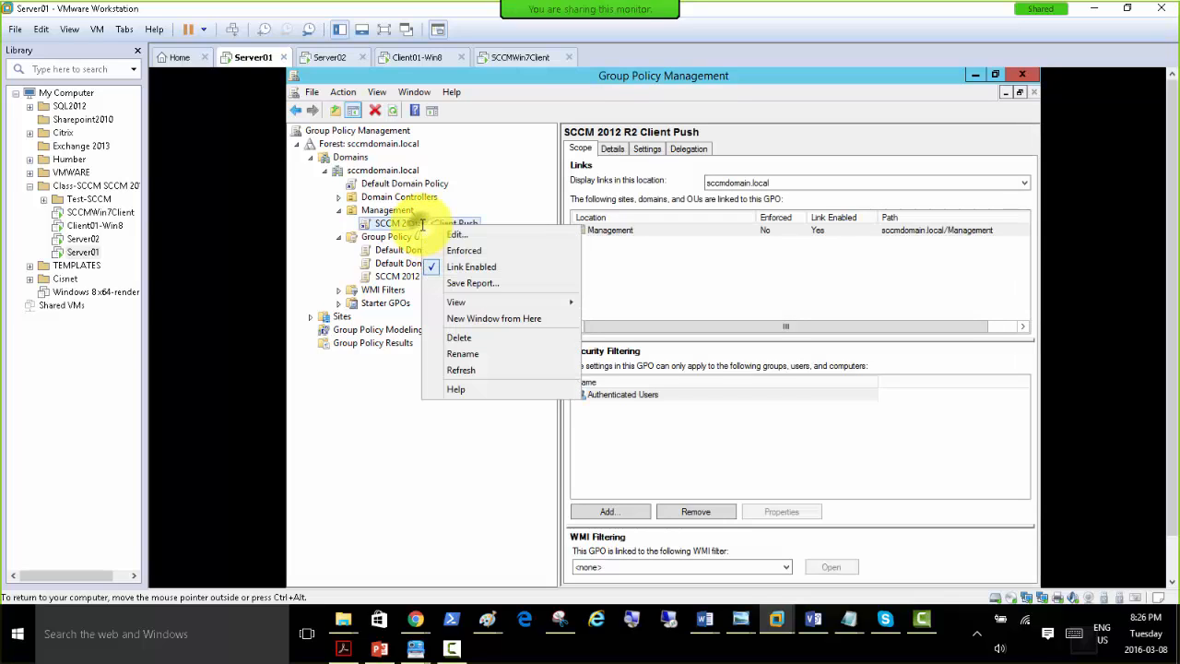
pyautogui.click(478, 235)
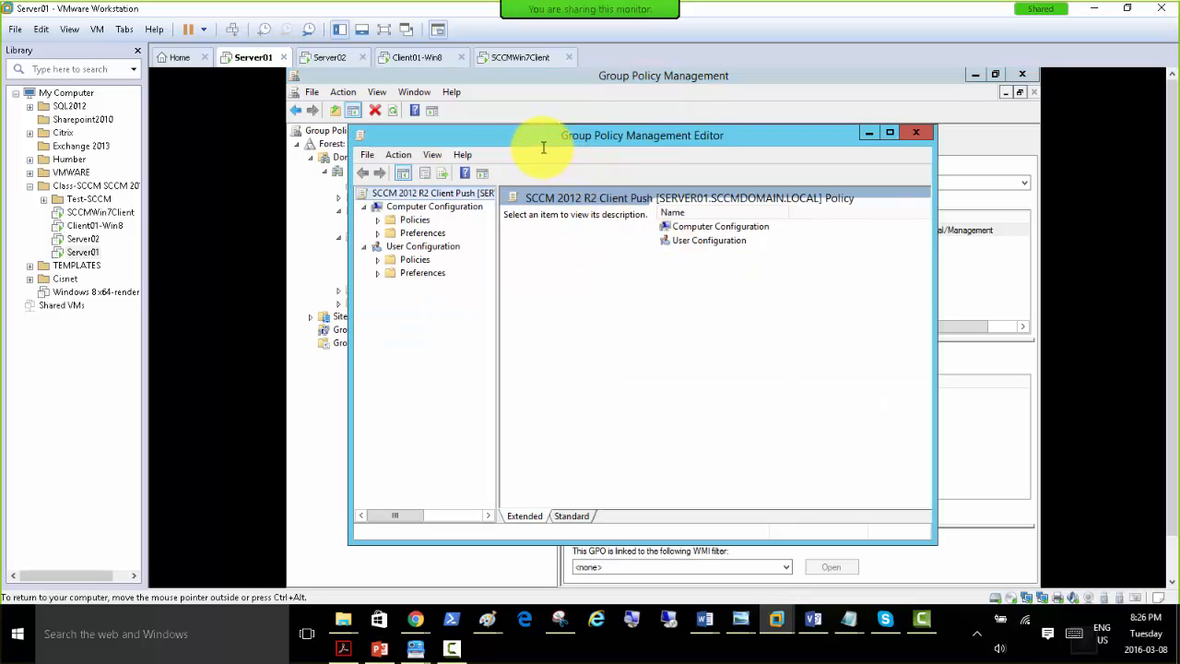
pyautogui.moveTo(544, 147); pyautogui.dragTo(581, 123)
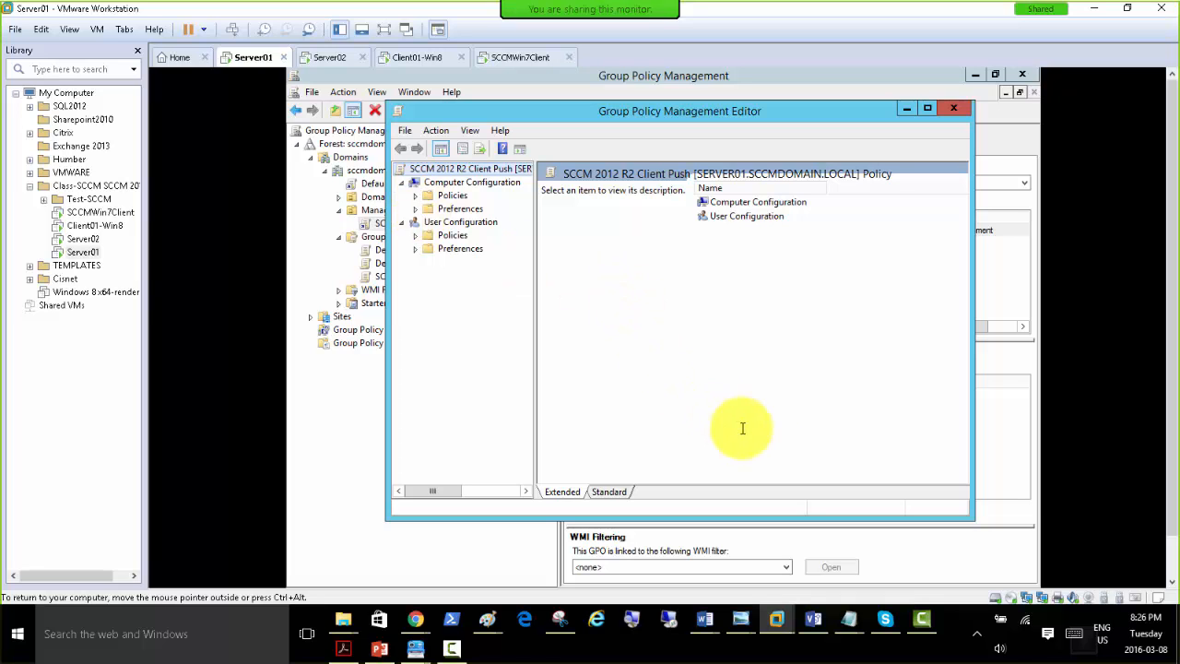
# Switch to the PowerPoint presentation and view slide 25 on deploying Configuration Manager 2012 R2 clients using Group Policy.
pyautogui.click(378, 649)
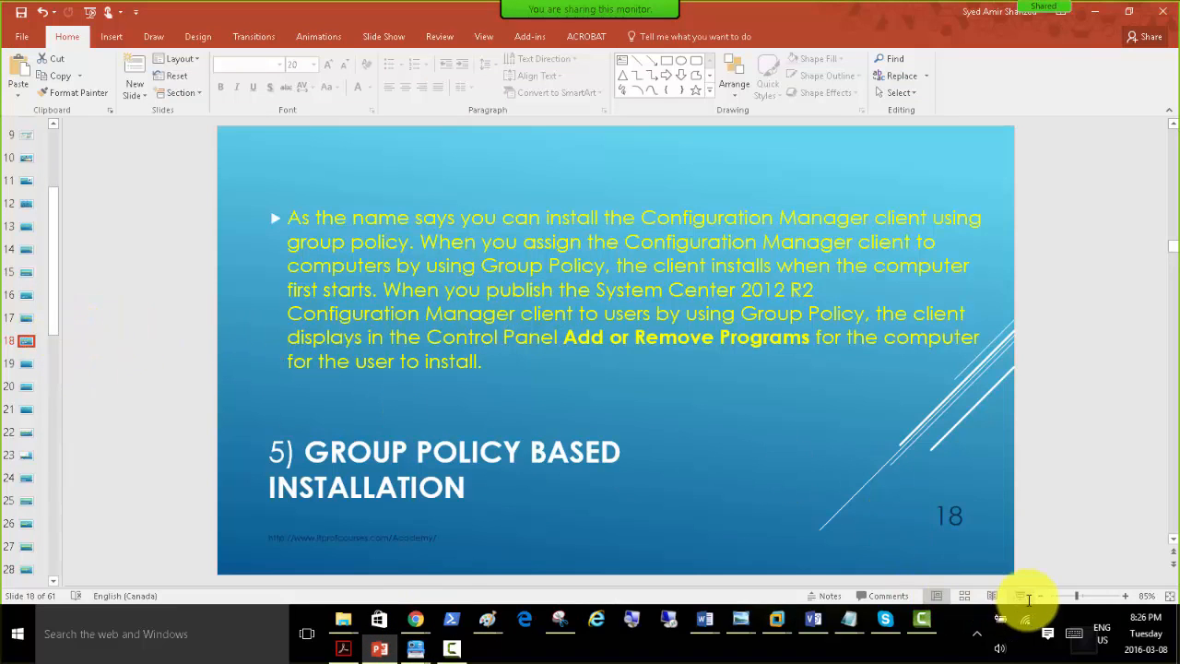
pyautogui.moveTo(60, 386); pyautogui.dragTo(297, 421)
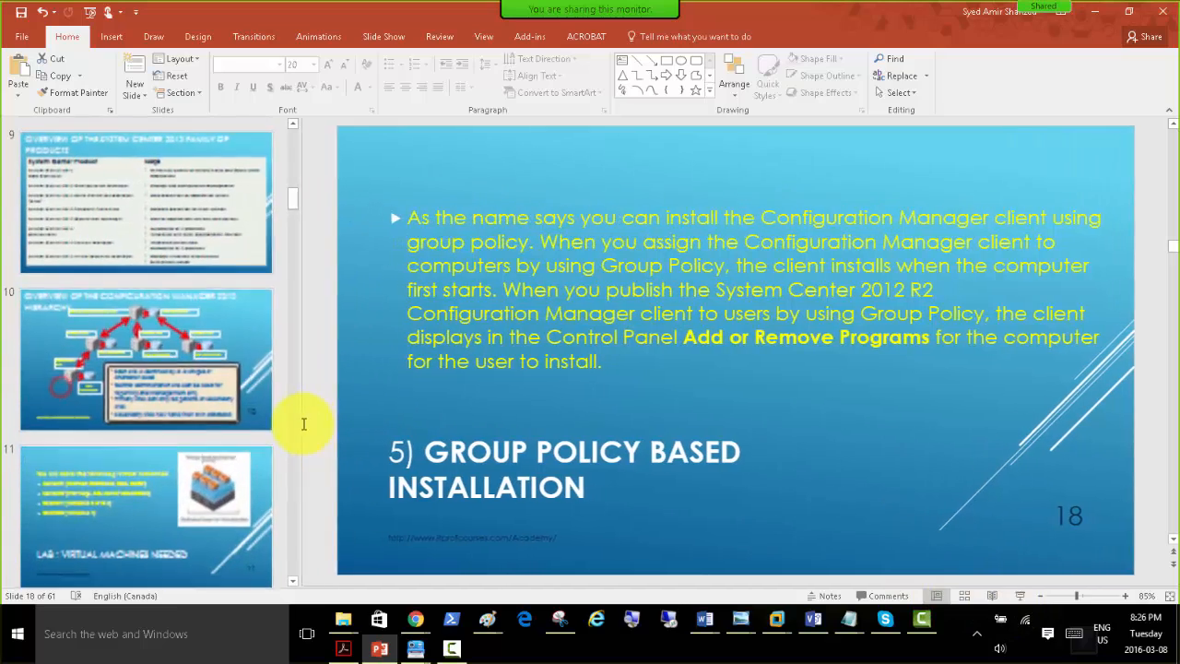
pyautogui.moveTo(294, 199); pyautogui.dragTo(298, 313)
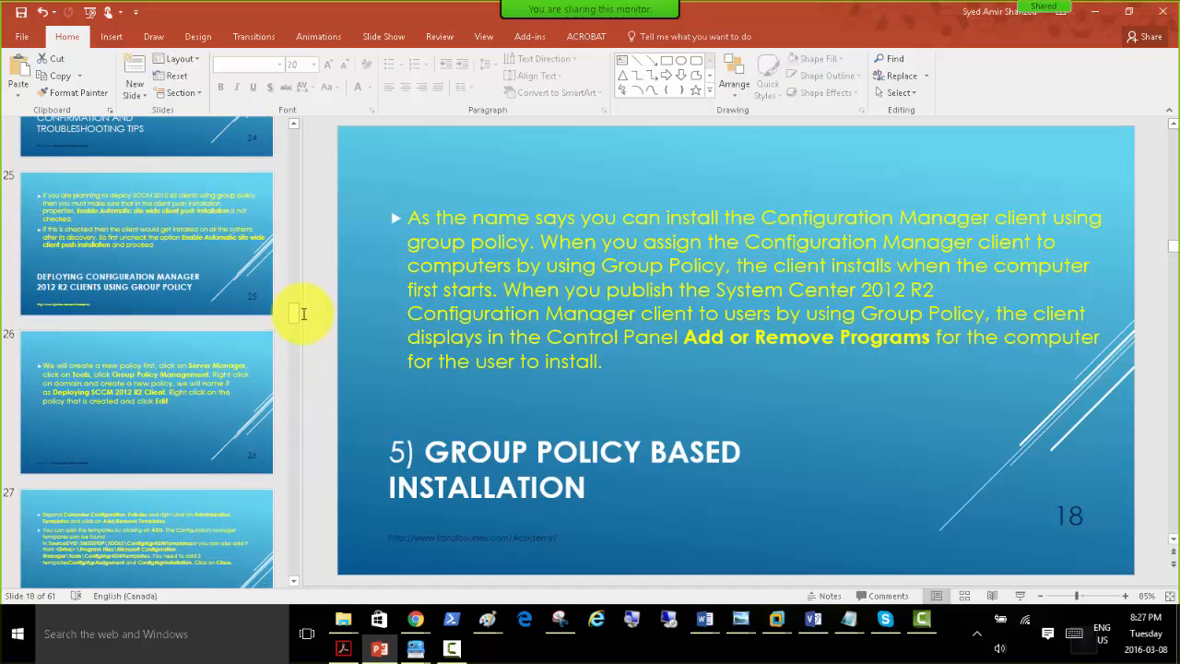
pyautogui.click(158, 281)
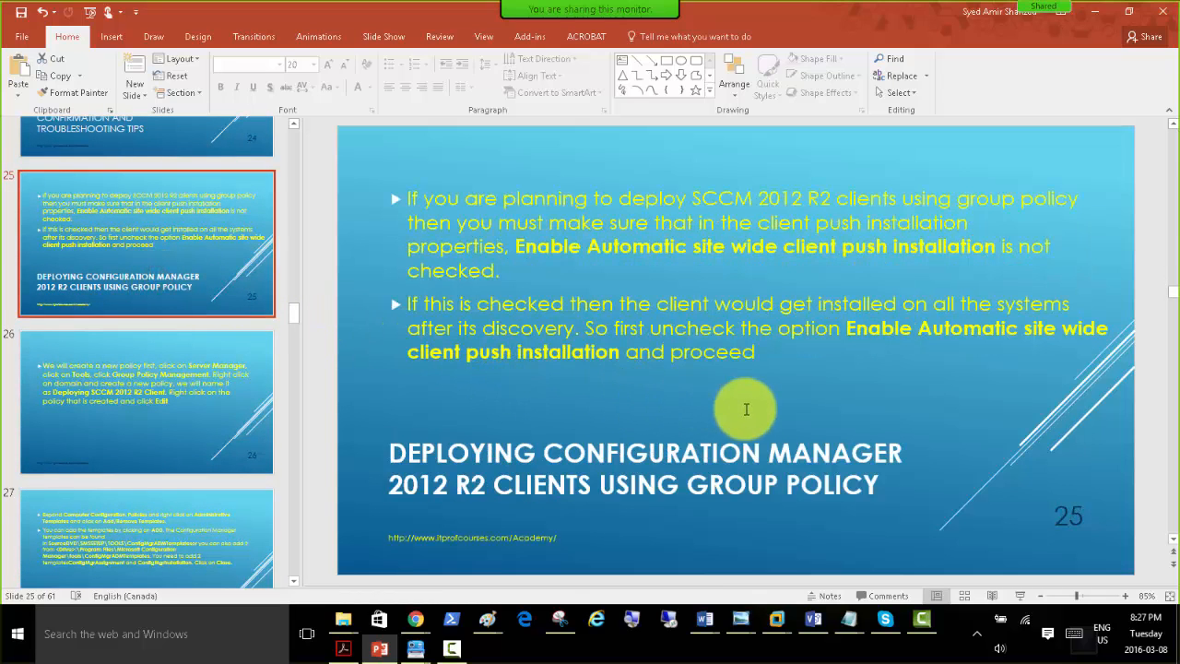
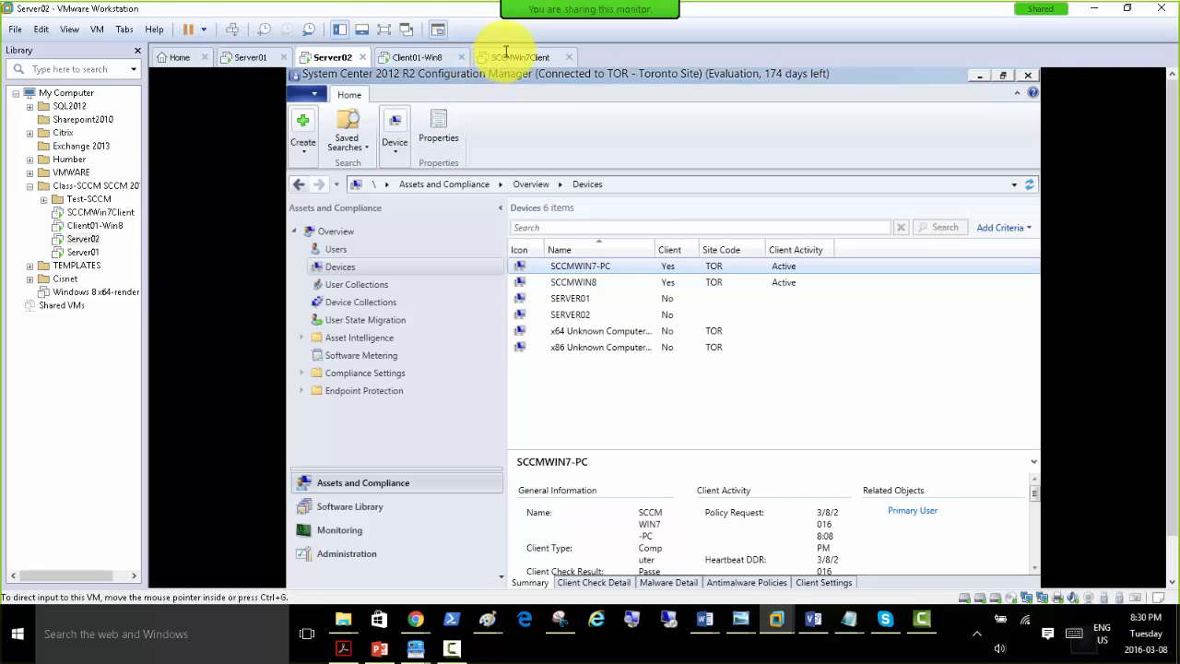
# Switch to the SCCMWin7Client virtual machine and view its System and Security settings in Control Panel.
pyautogui.click(508, 56)
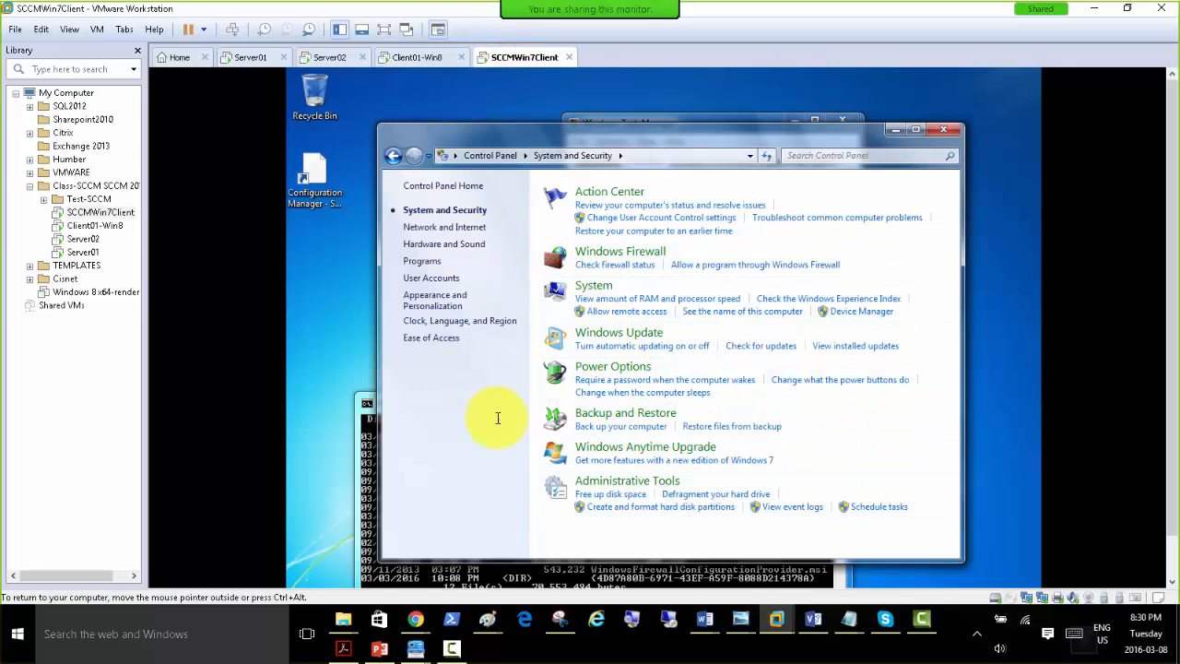
pyautogui.click(502, 156)
pyautogui.click(534, 230)
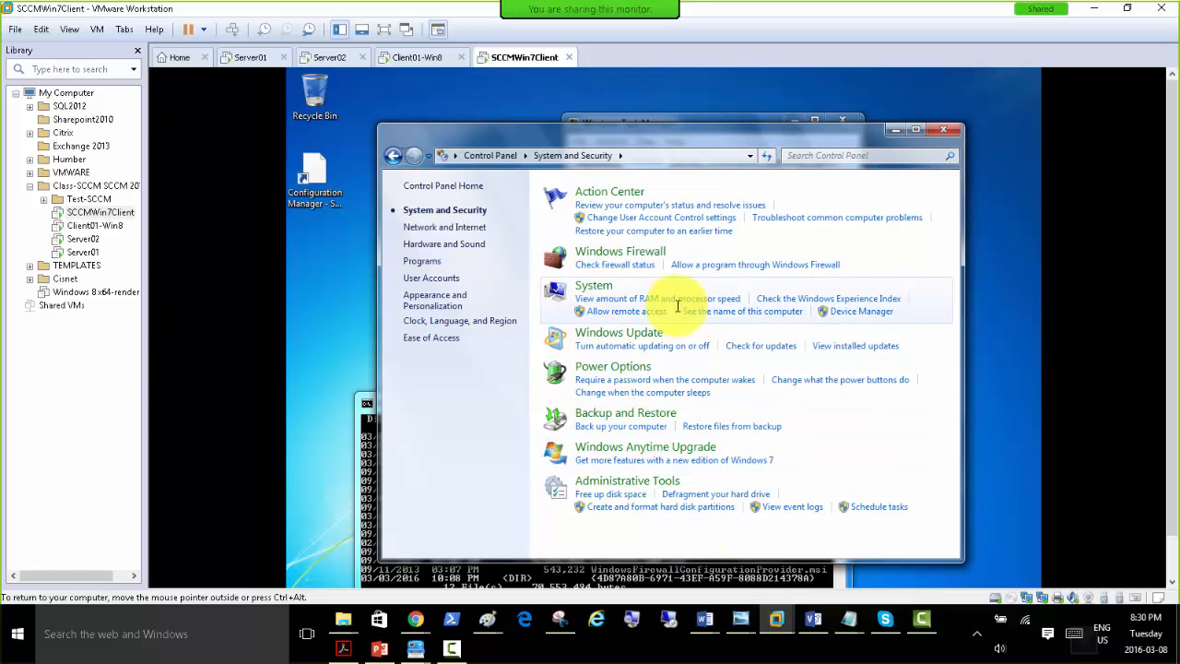
# Examine the Components and Actions pages of the Configuration Manager properties on Client01-Win8, and return to SCCMWin7Client.
pyautogui.click(410, 57)
pyautogui.click(314, 184)
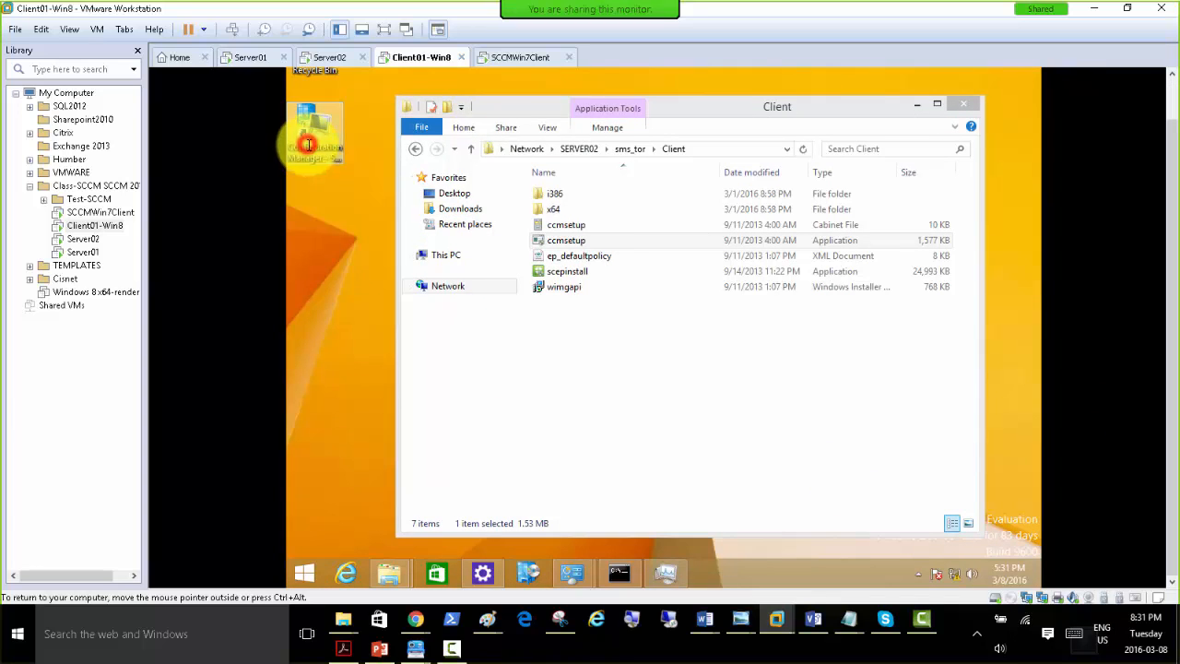
pyautogui.doubleClick(307, 145)
pyautogui.click(446, 109)
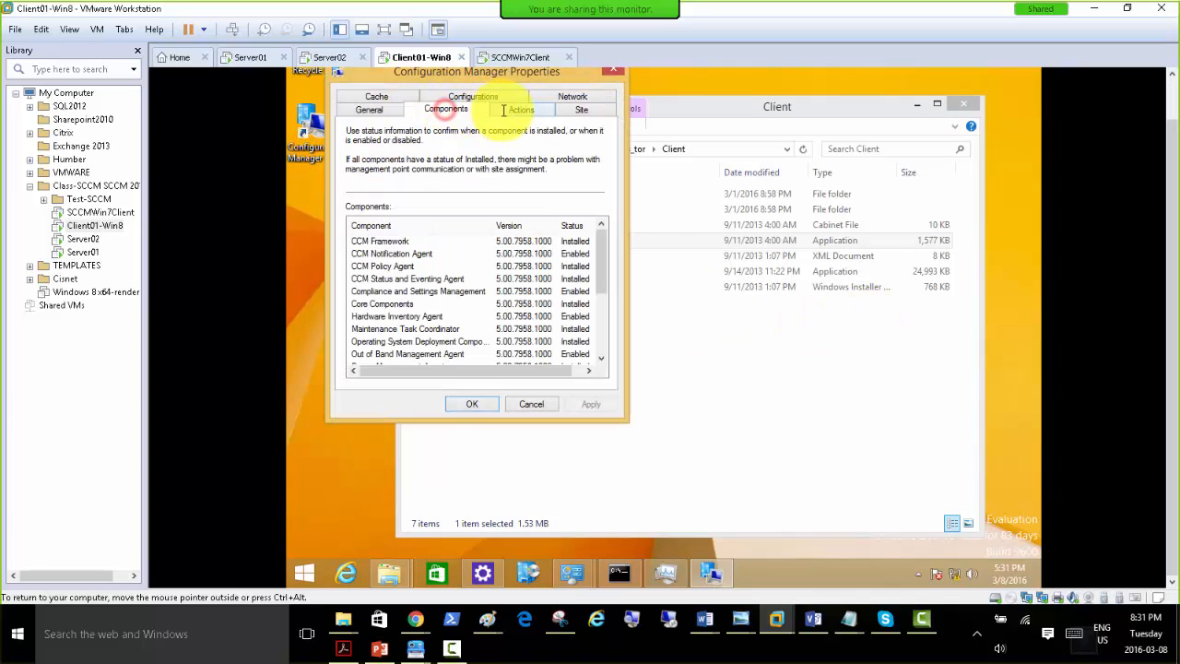
pyautogui.click(503, 109)
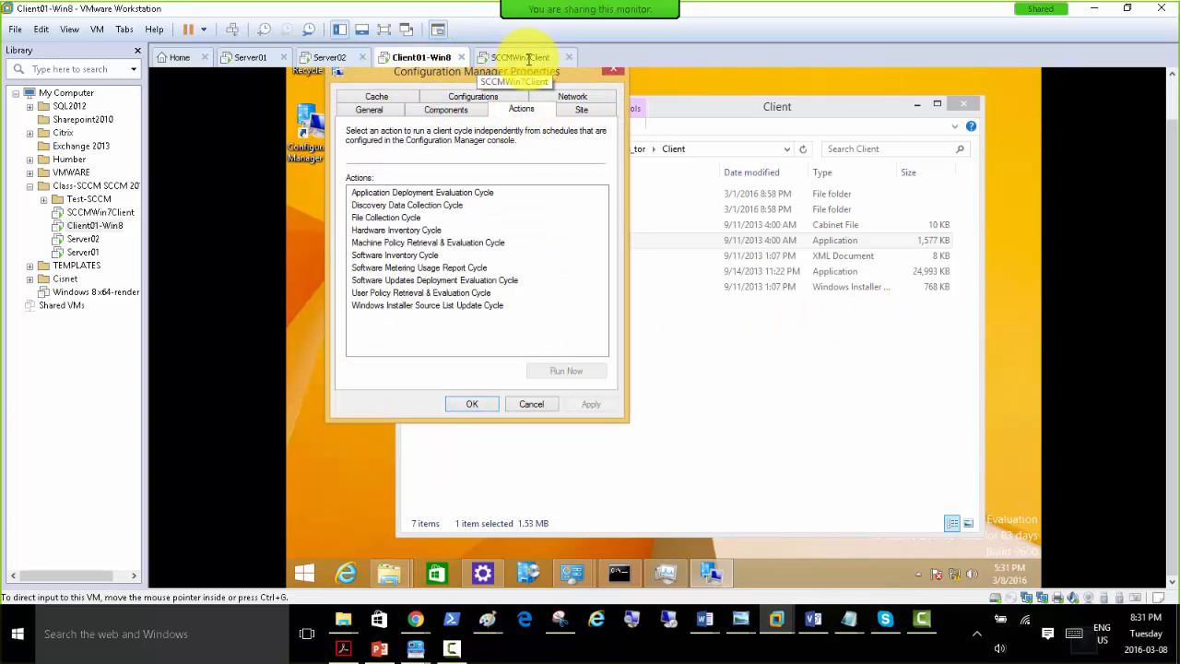
pyautogui.click(514, 57)
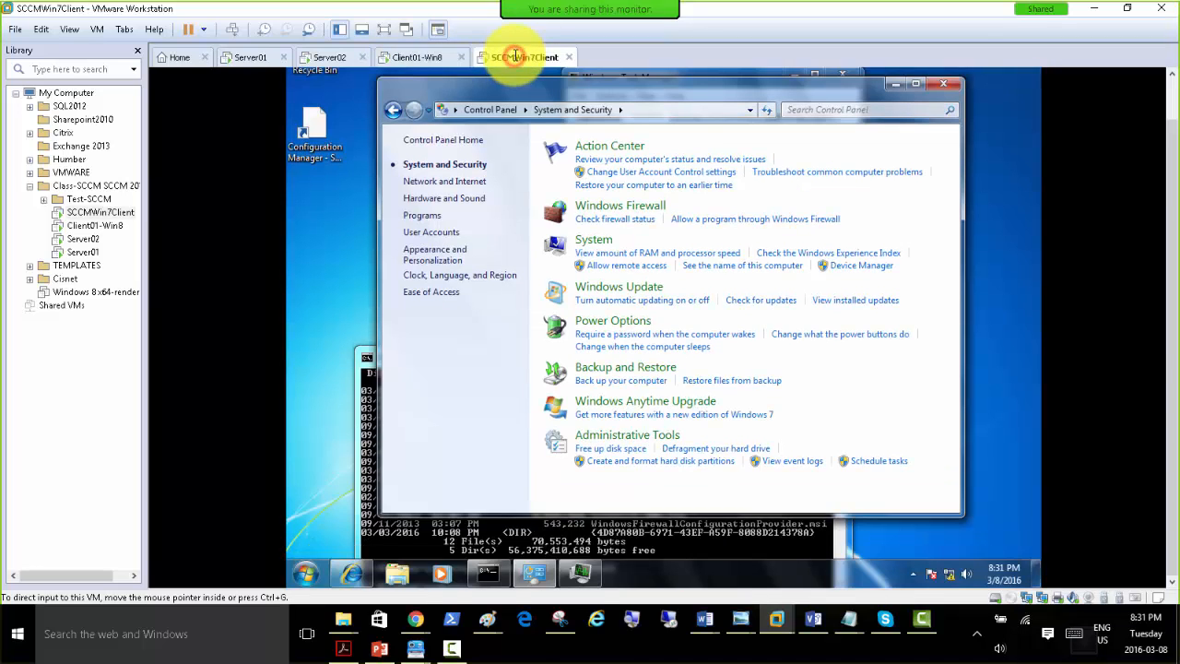
# Switch to the Server02 virtual machine and open its local disk C: in File Explorer.
pyautogui.click(318, 57)
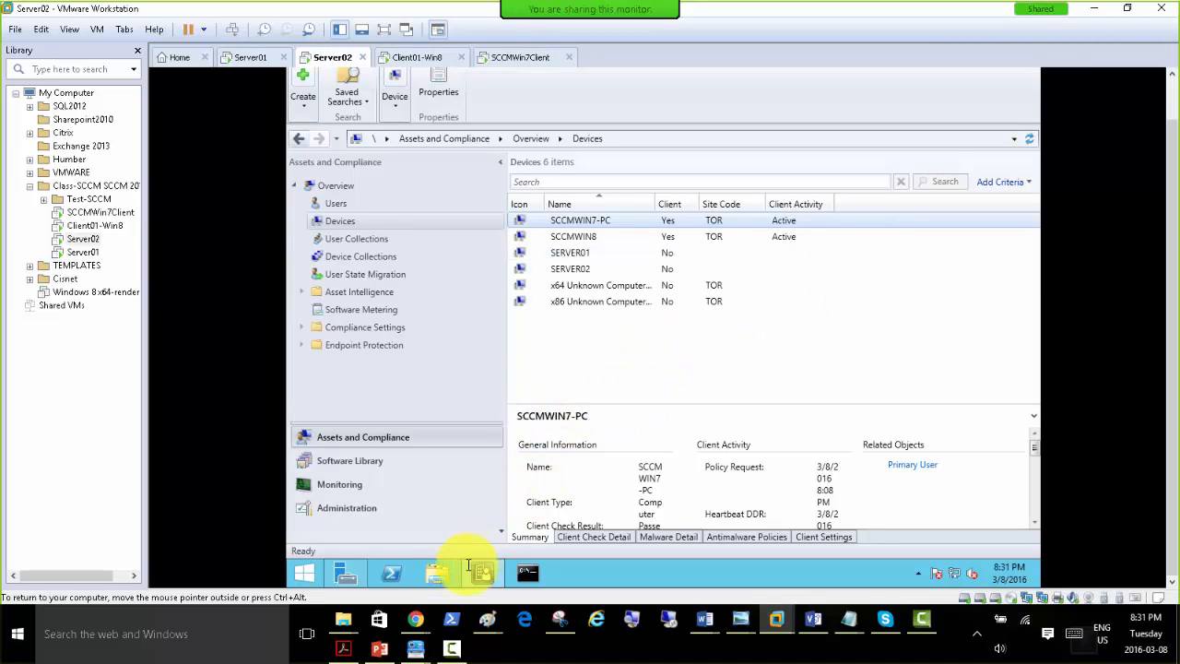
pyautogui.click(439, 576)
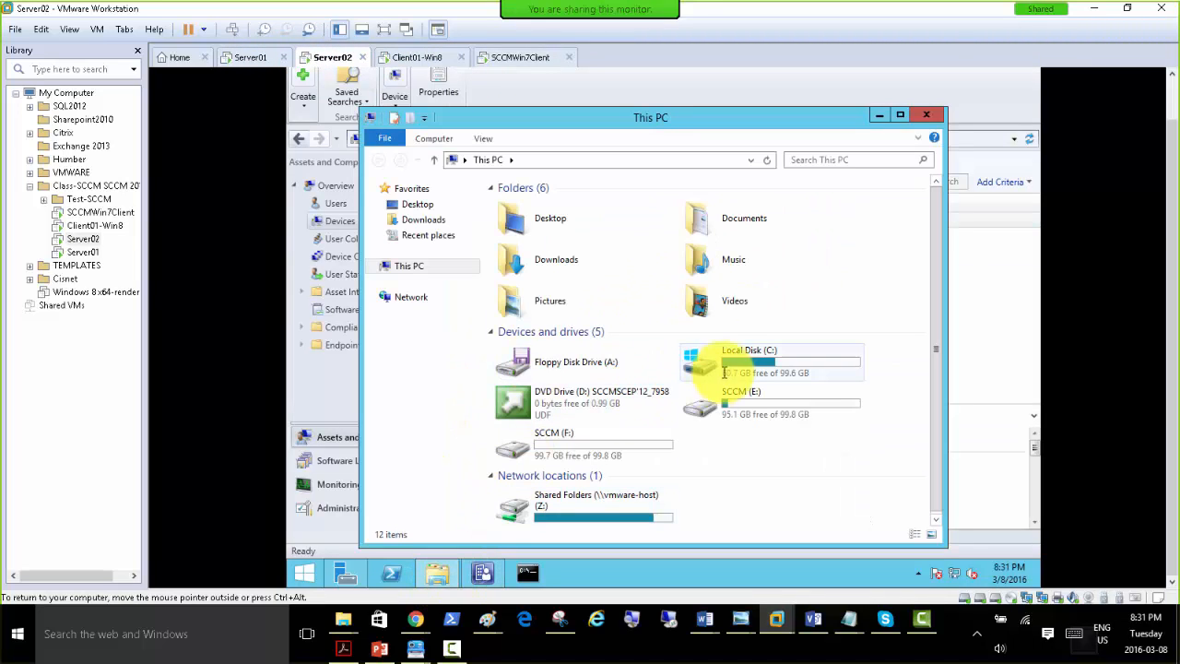
pyautogui.doubleClick(734, 360)
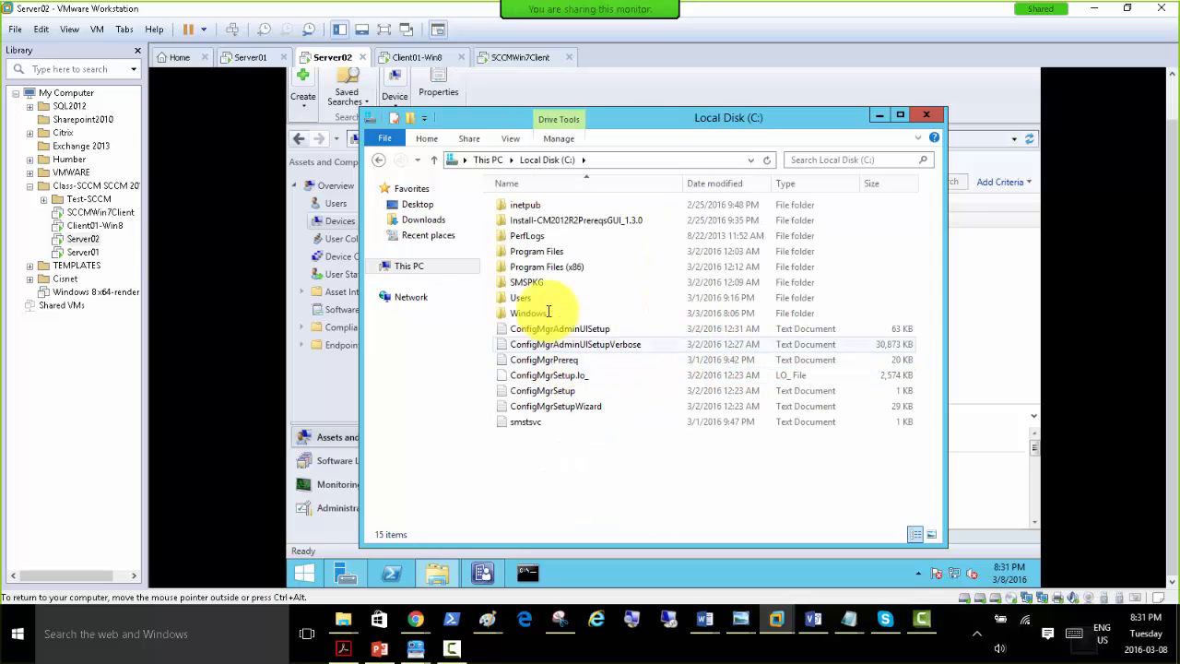
# Look for the ADM templates in Program Files (x86)\Microsoft Configuration Manager\AdminConsole and check their path on slide 27 of the PowerPoint presentation.
pyautogui.doubleClick(542, 267)
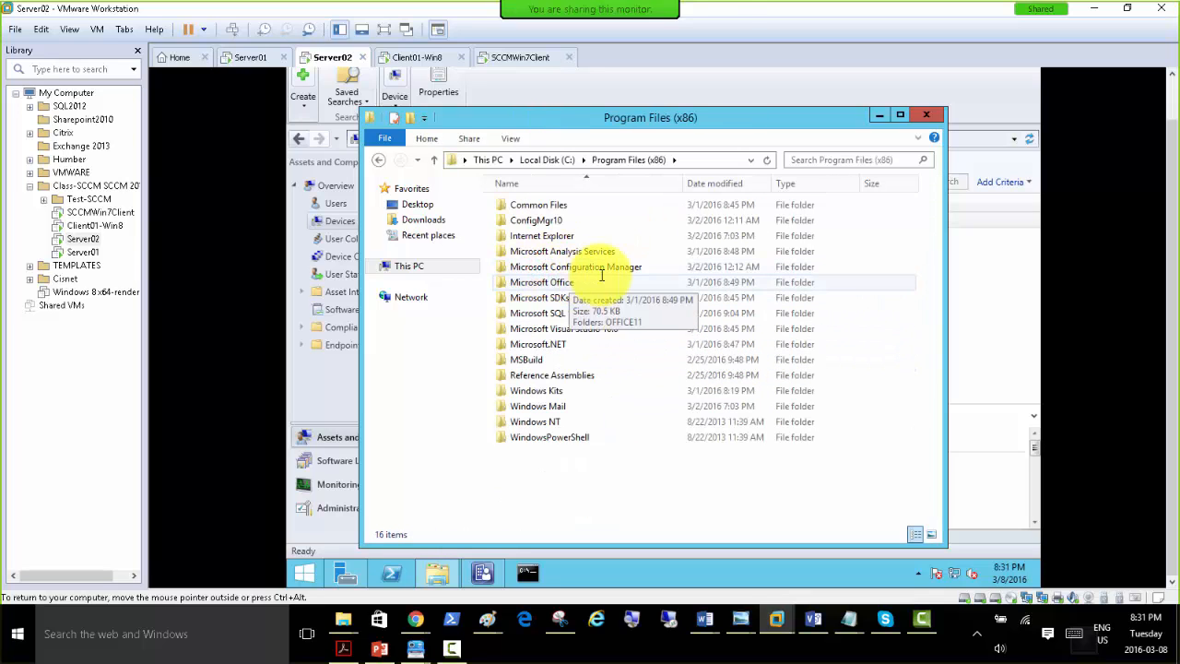
pyautogui.click(556, 267)
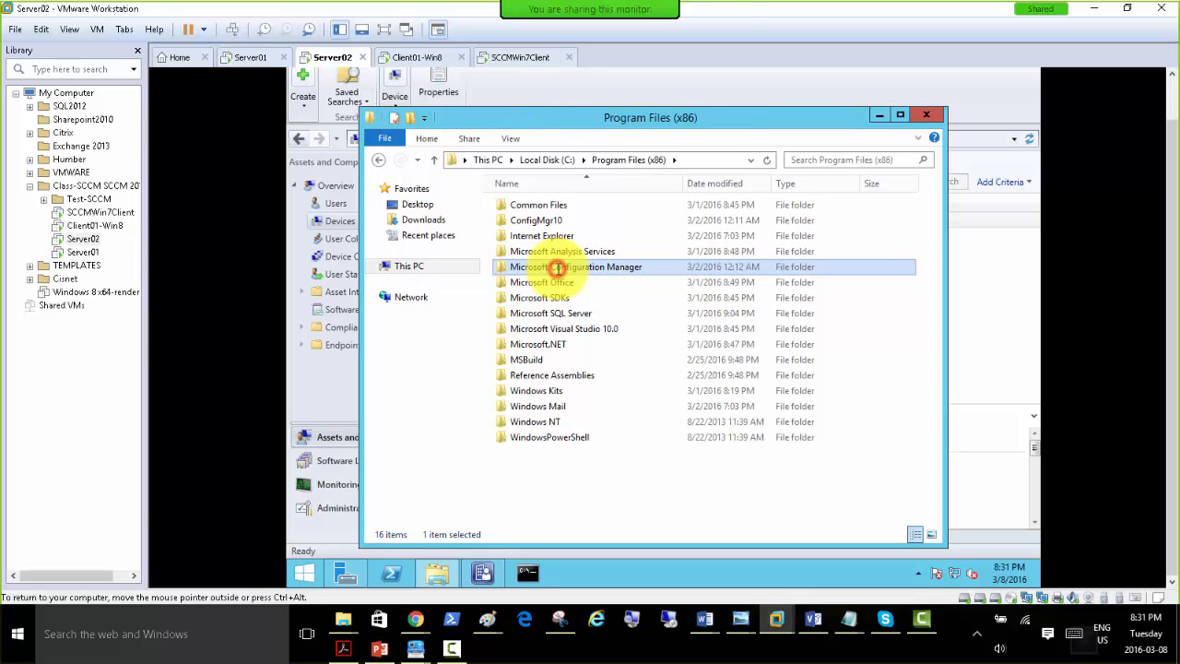
pyautogui.doubleClick(498, 269)
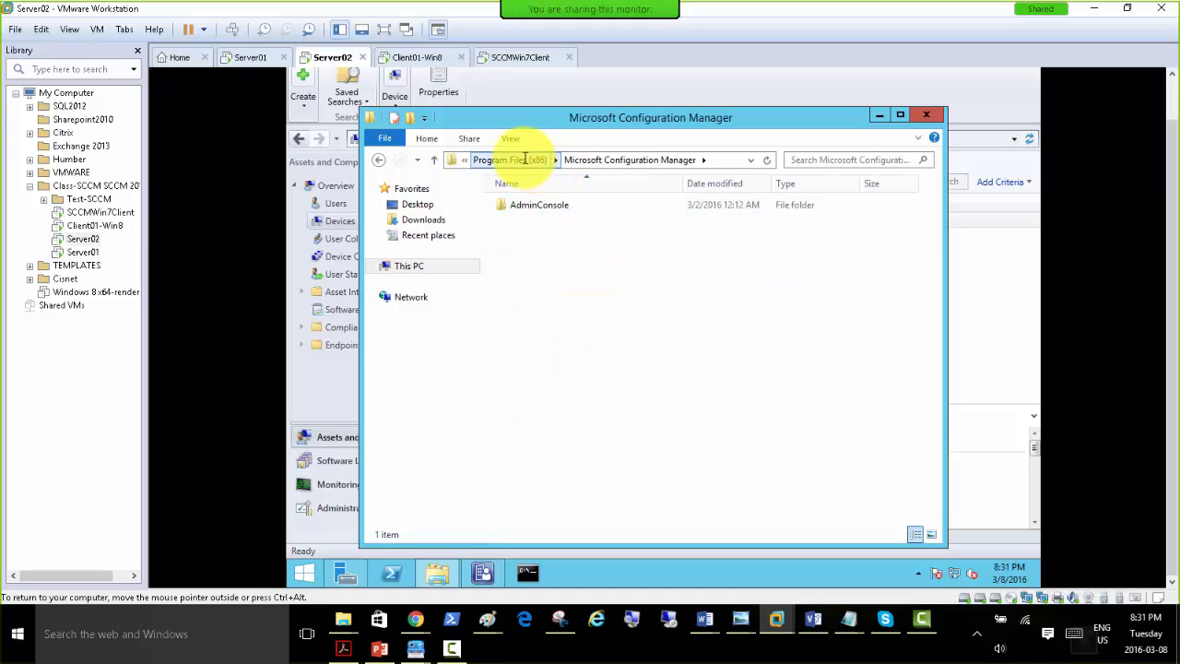
pyautogui.doubleClick(502, 203)
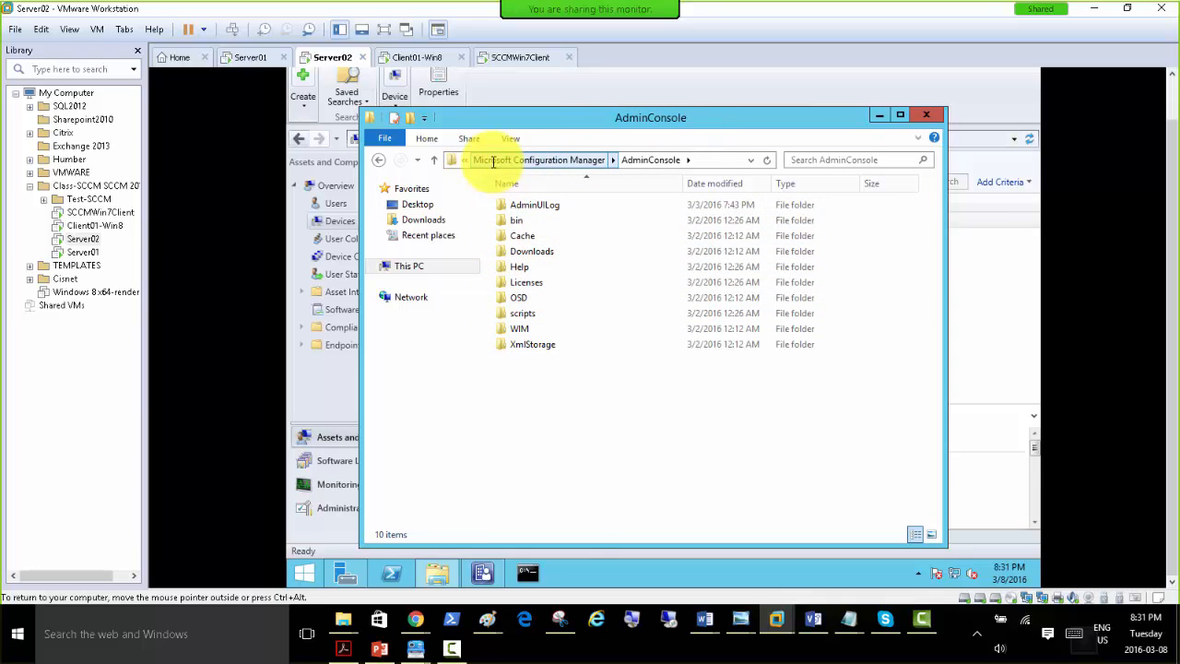
pyautogui.click(377, 648)
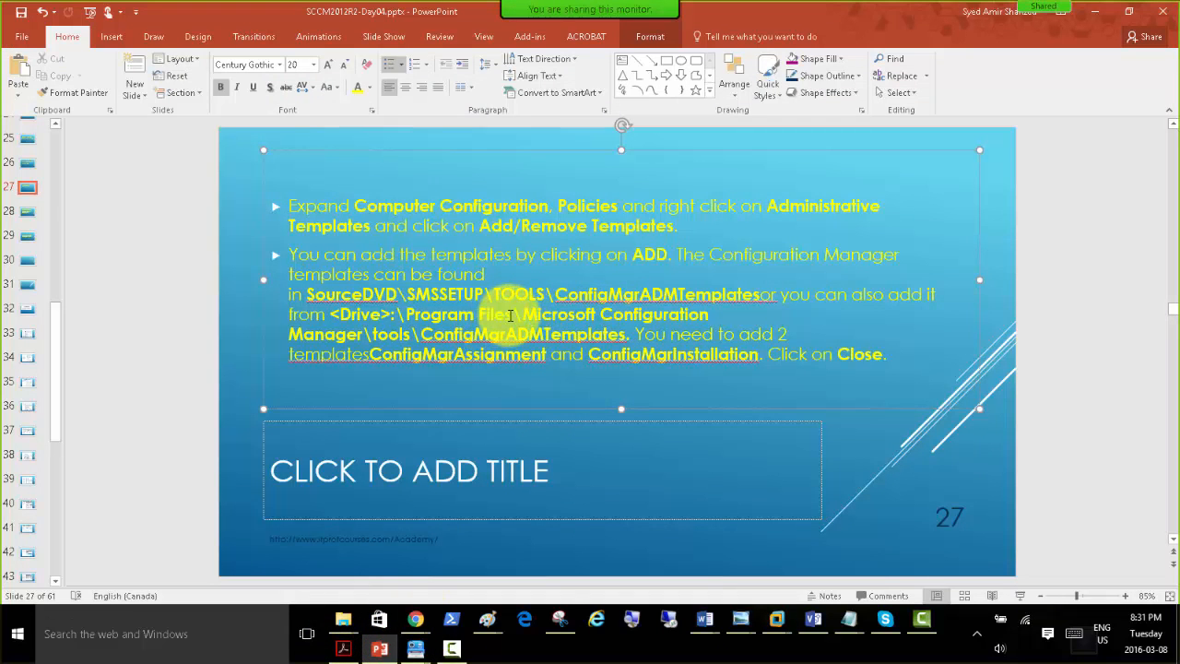
pyautogui.click(1095, 12)
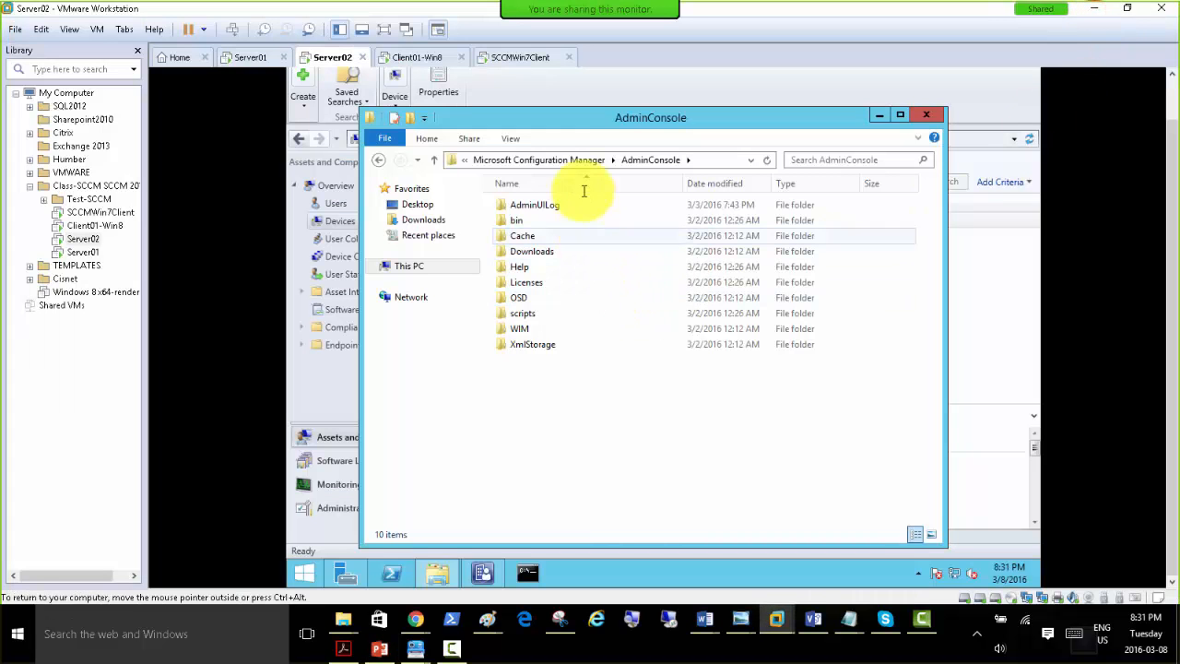
# Open C:\Program Files\Microsoft Configuration Manager\tools\ConfigMgrADMTemplates on Server02, granting permanent access to the tools folder.
pyautogui.click(567, 161)
pyautogui.click(516, 160)
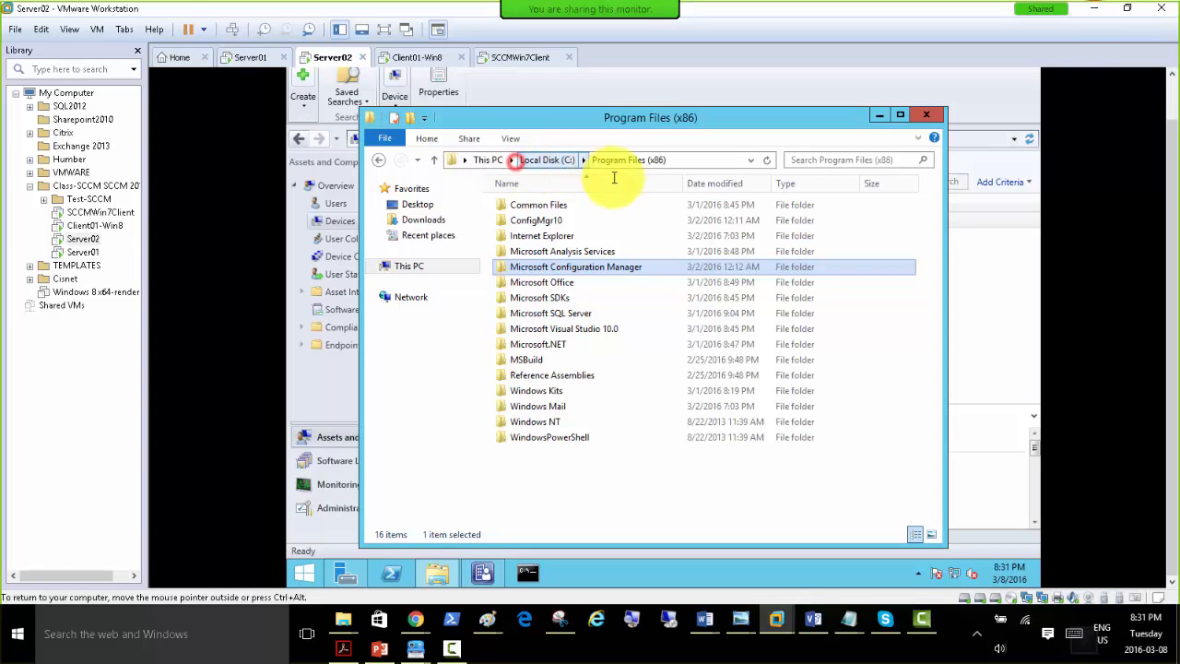
pyautogui.click(553, 161)
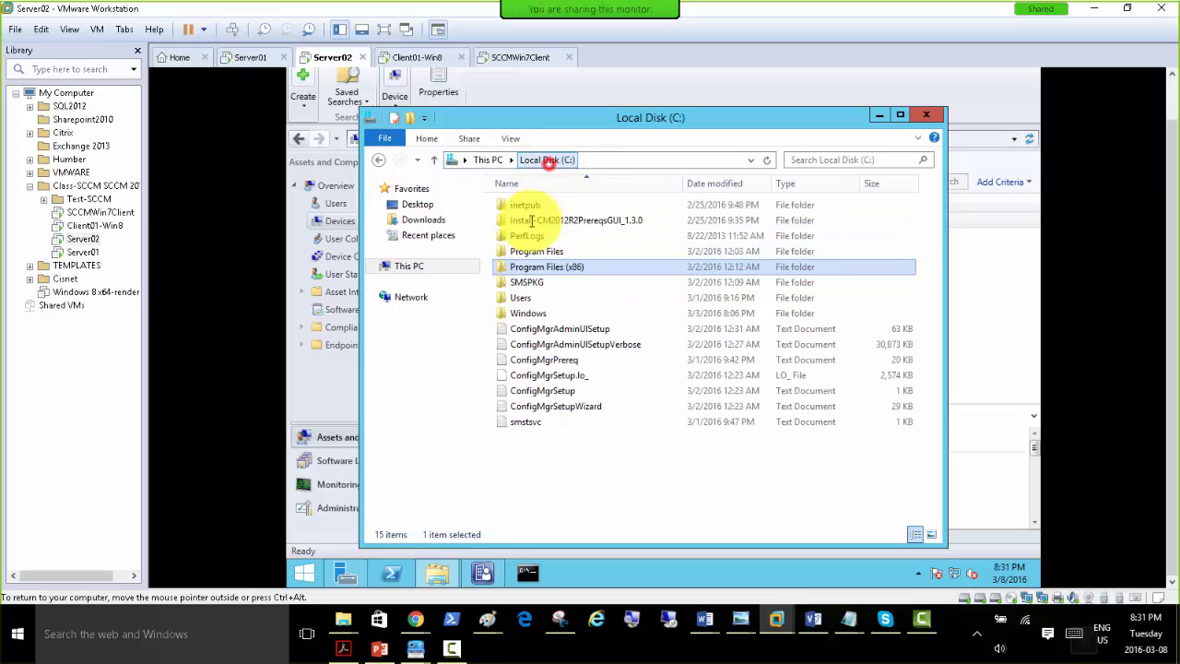
pyautogui.doubleClick(557, 253)
pyautogui.doubleClick(566, 252)
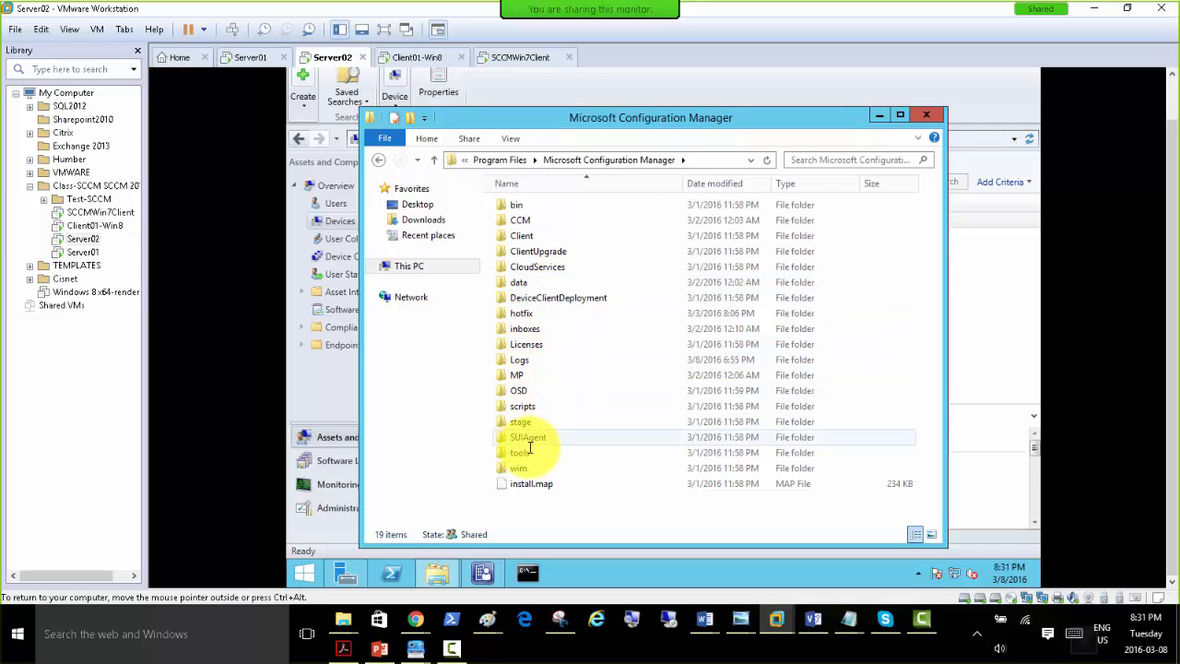
pyautogui.doubleClick(530, 453)
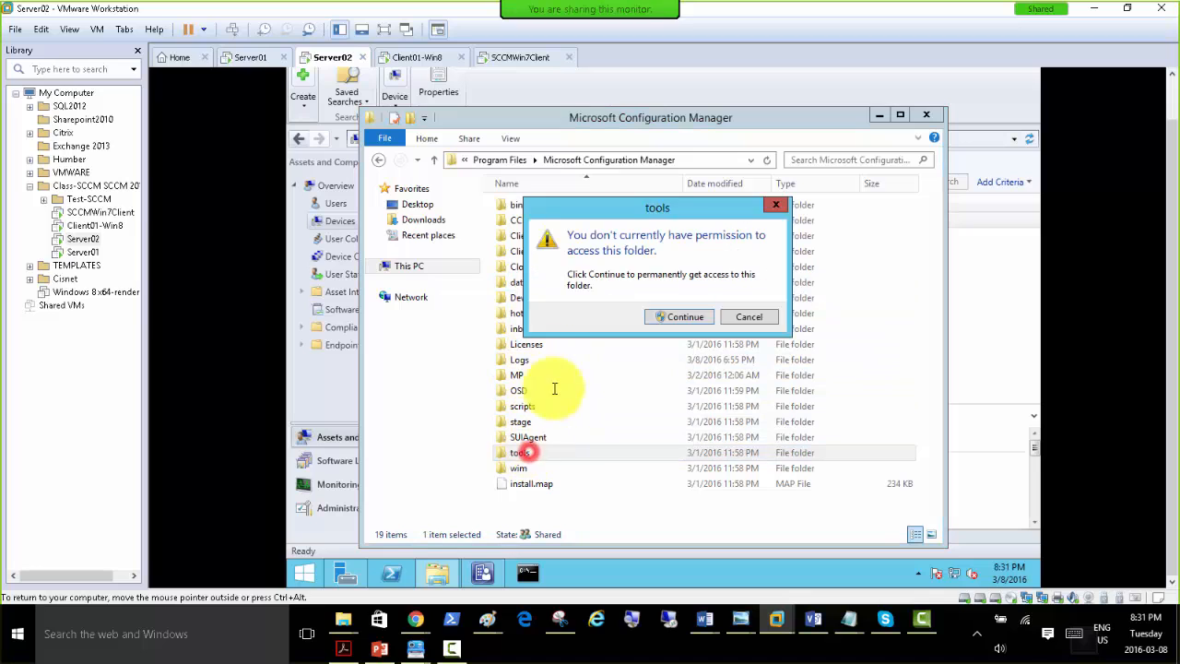
pyautogui.click(676, 317)
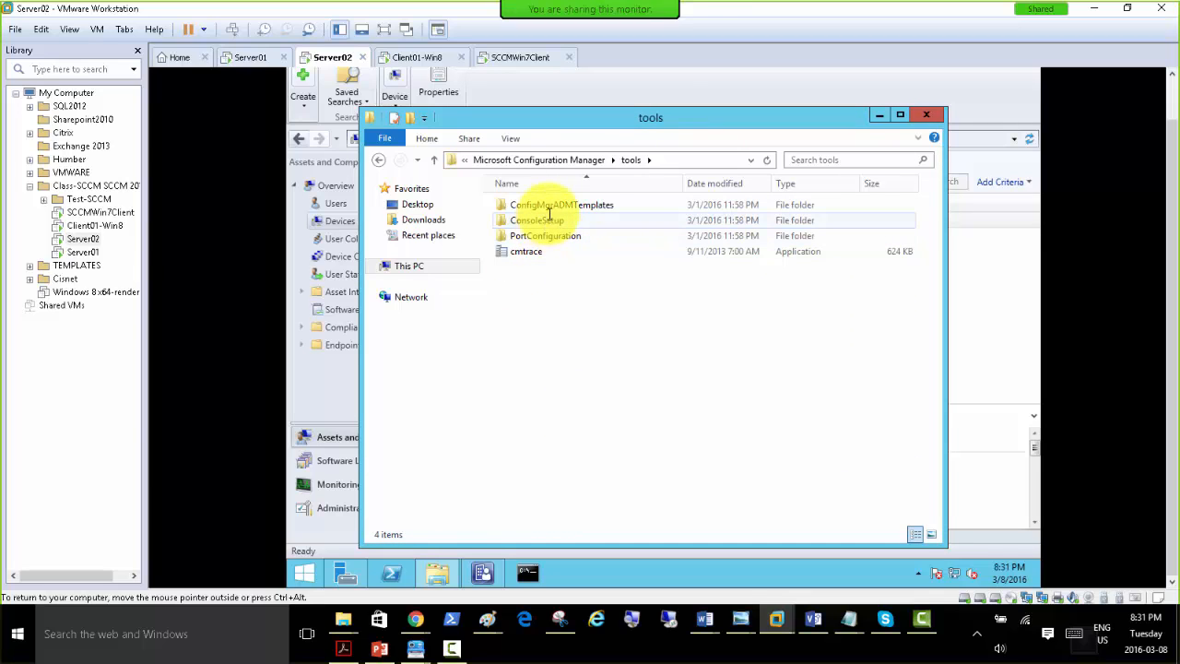
pyautogui.doubleClick(573, 204)
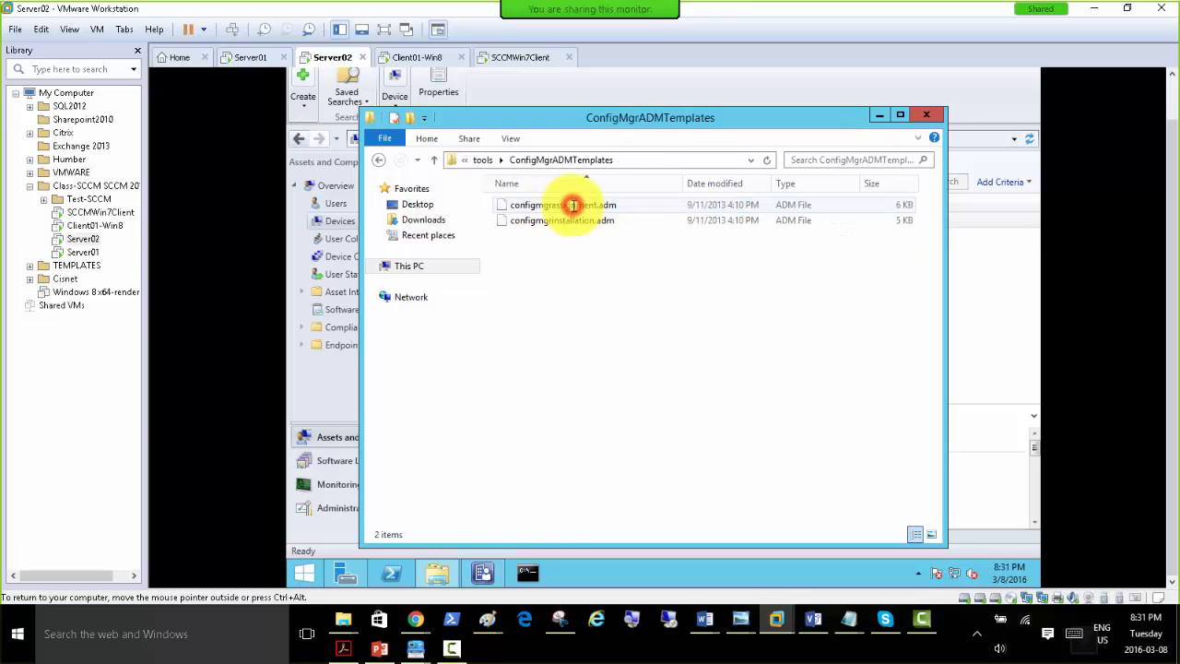
# Copy configmgrassignment.adm and configmgrinstallation.adm from Server02 into the Downloads folder on Server01.
pyautogui.moveTo(607, 247); pyautogui.dragTo(556, 218)
pyautogui.rightClick(555, 218)
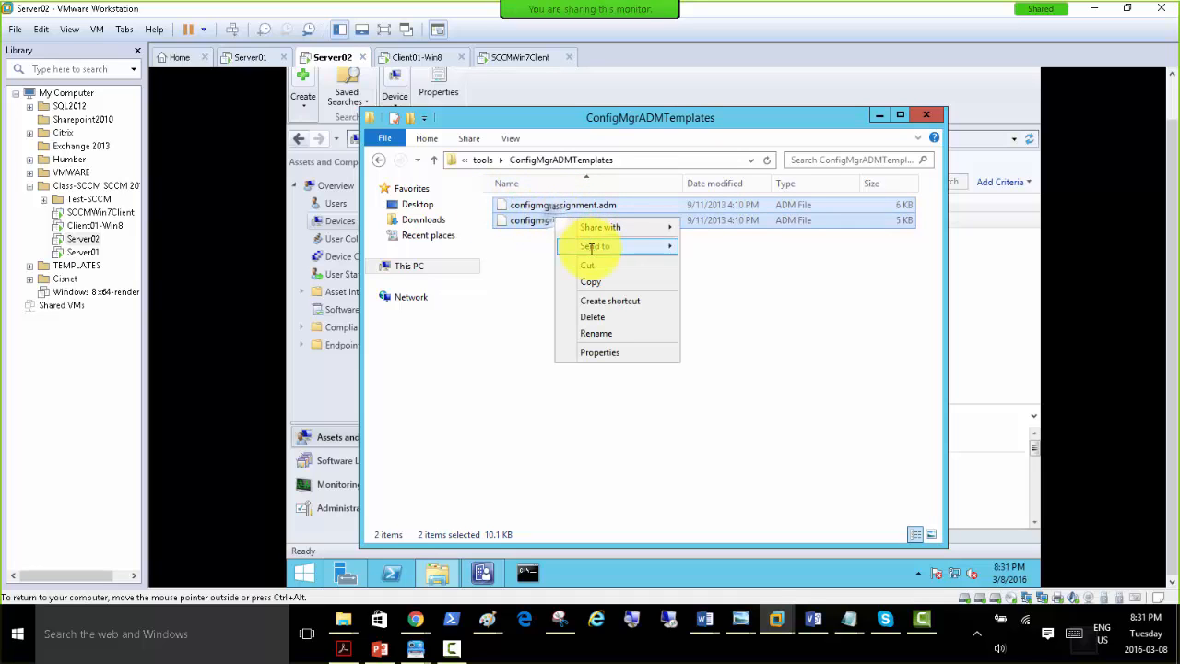
pyautogui.click(602, 282)
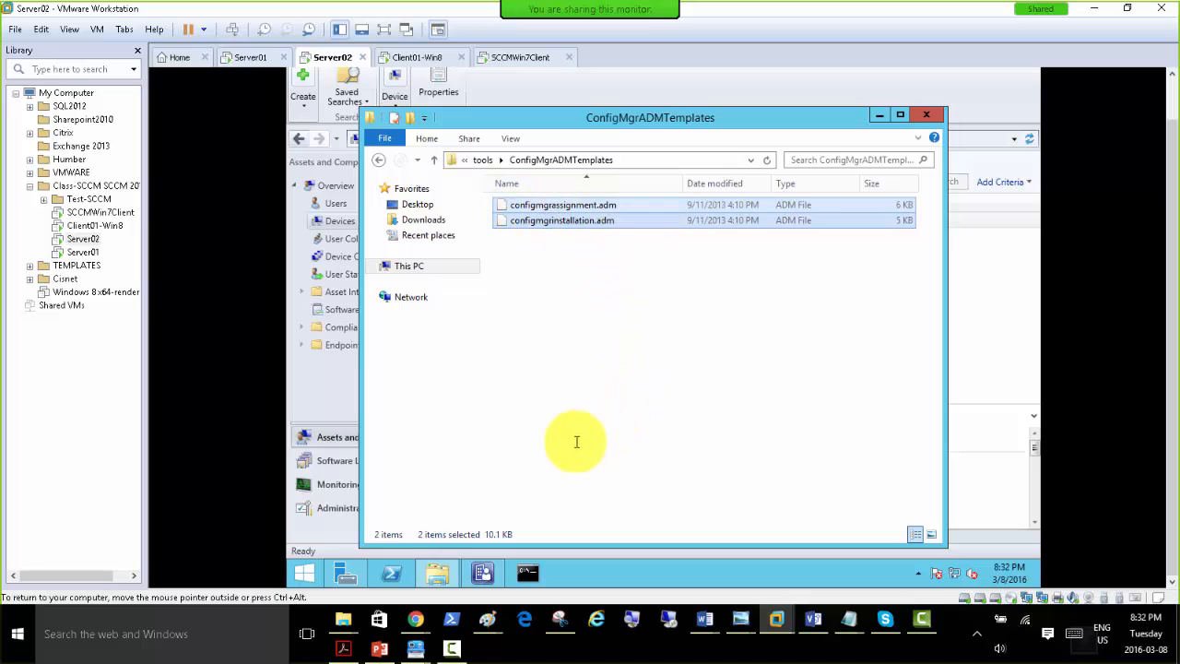
pyautogui.click(245, 57)
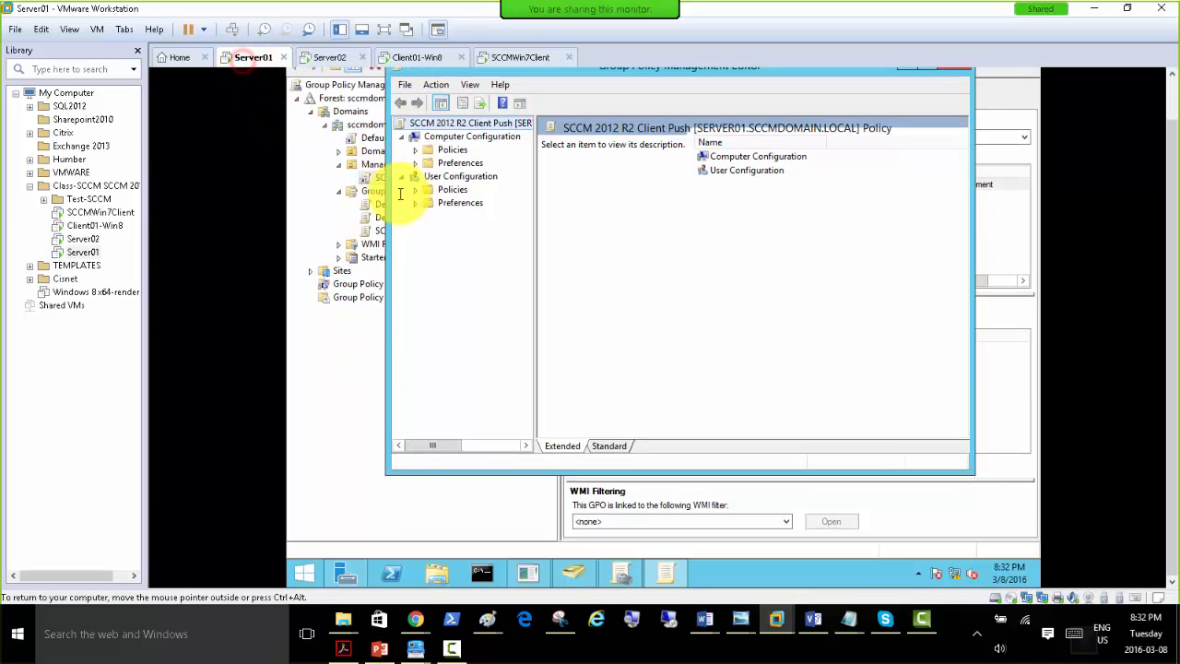
pyautogui.click(437, 572)
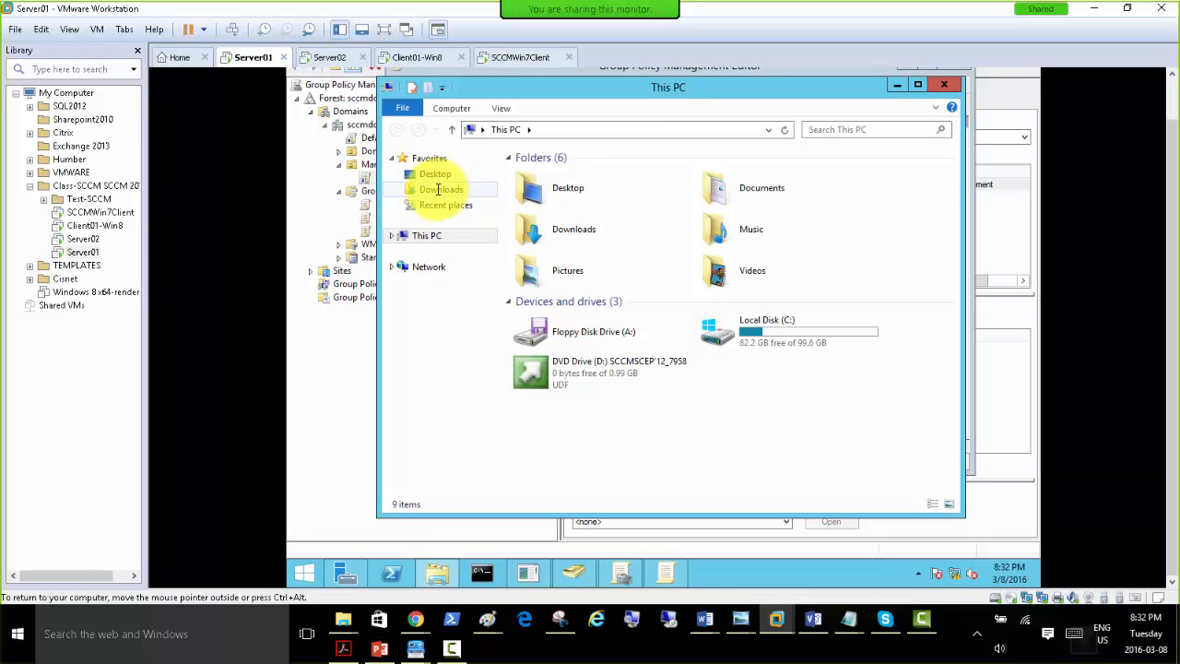
pyautogui.click(437, 190)
pyautogui.rightClick(532, 211)
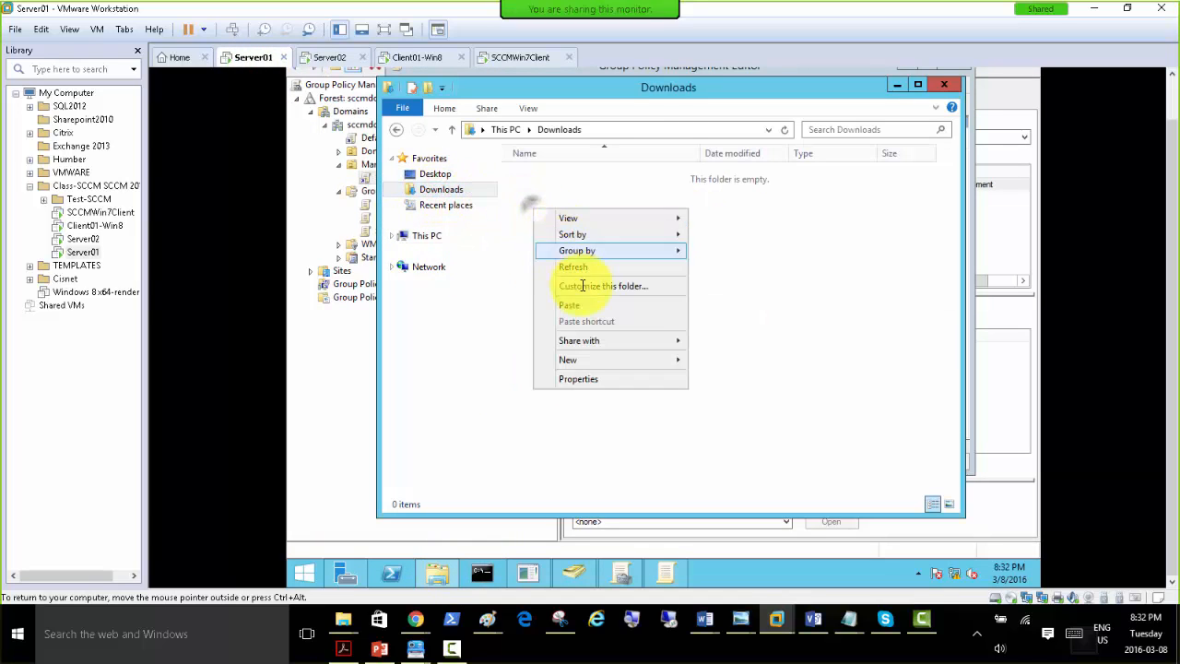
pyautogui.click(580, 306)
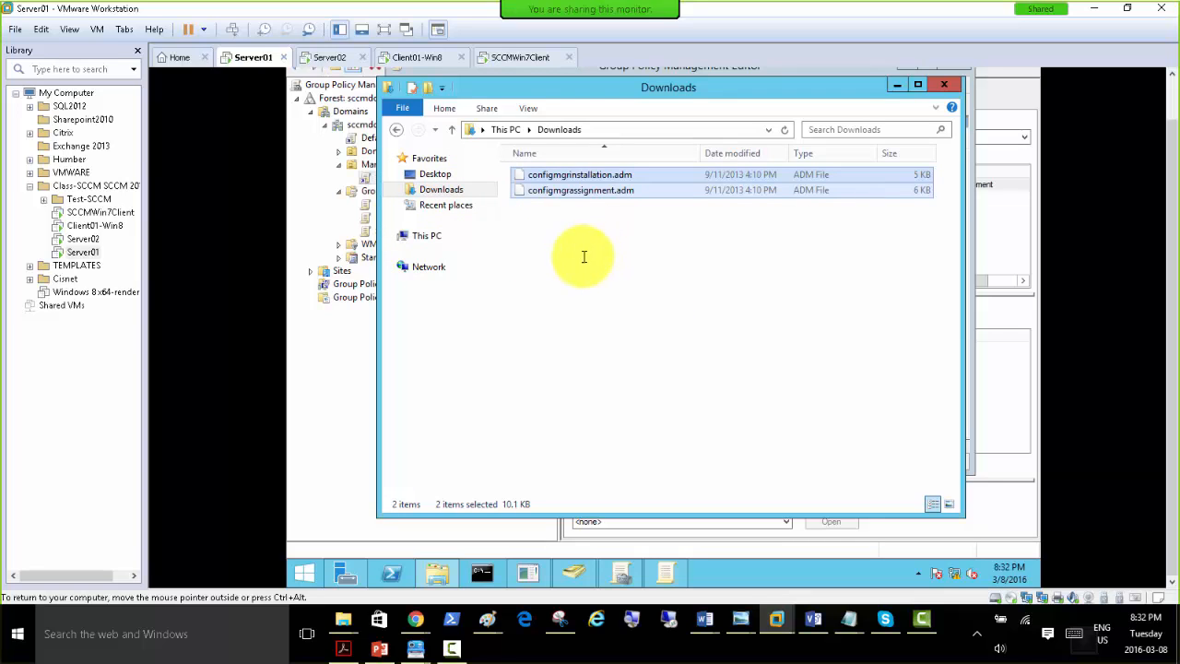
# Show the full path of the ConfigMgrADMTemplates folder on Server02 in a maximised File Explorer window.
pyautogui.click(318, 58)
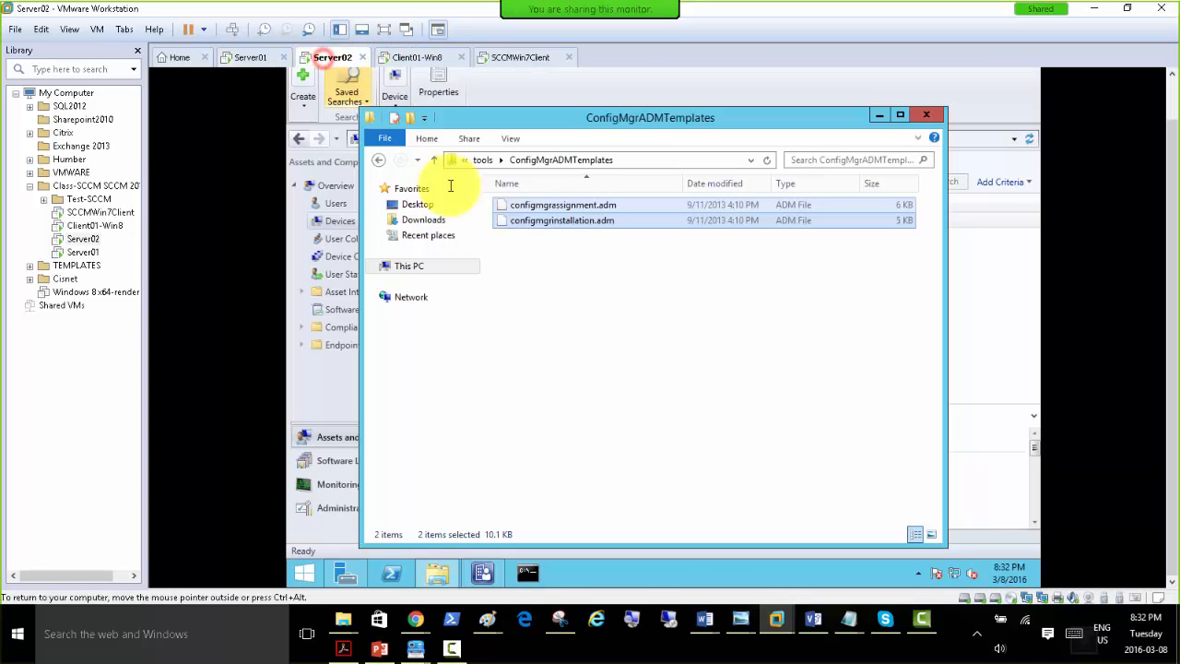
pyautogui.click(705, 160)
pyautogui.doubleClick(788, 120)
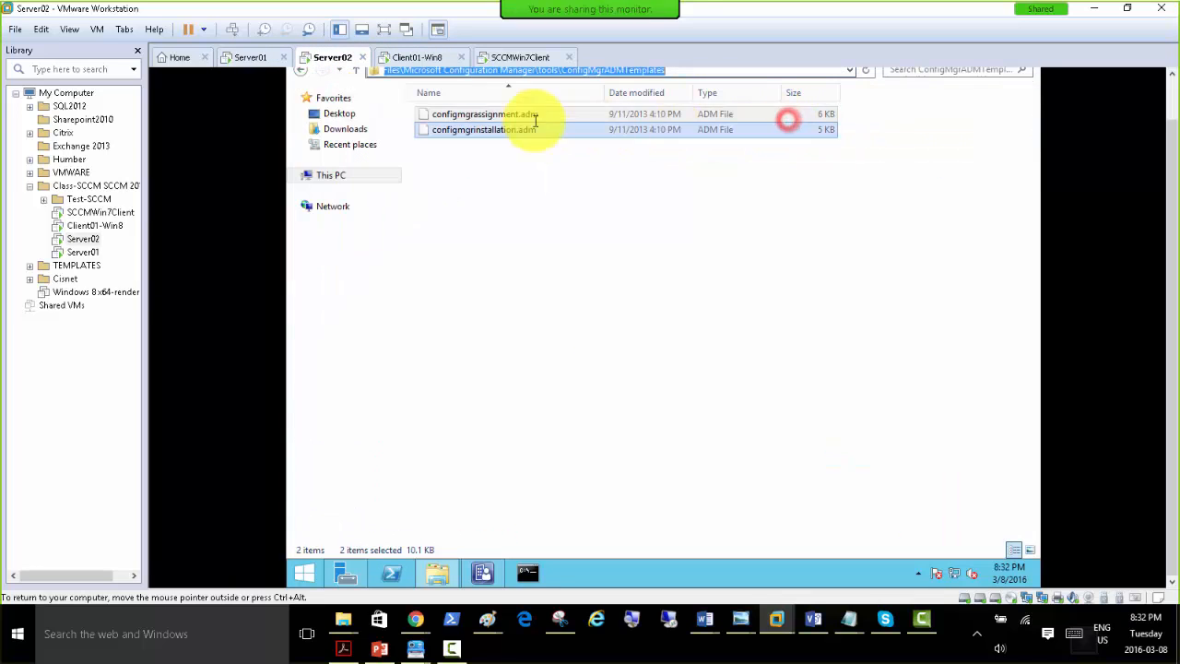
pyautogui.click(1171, 84)
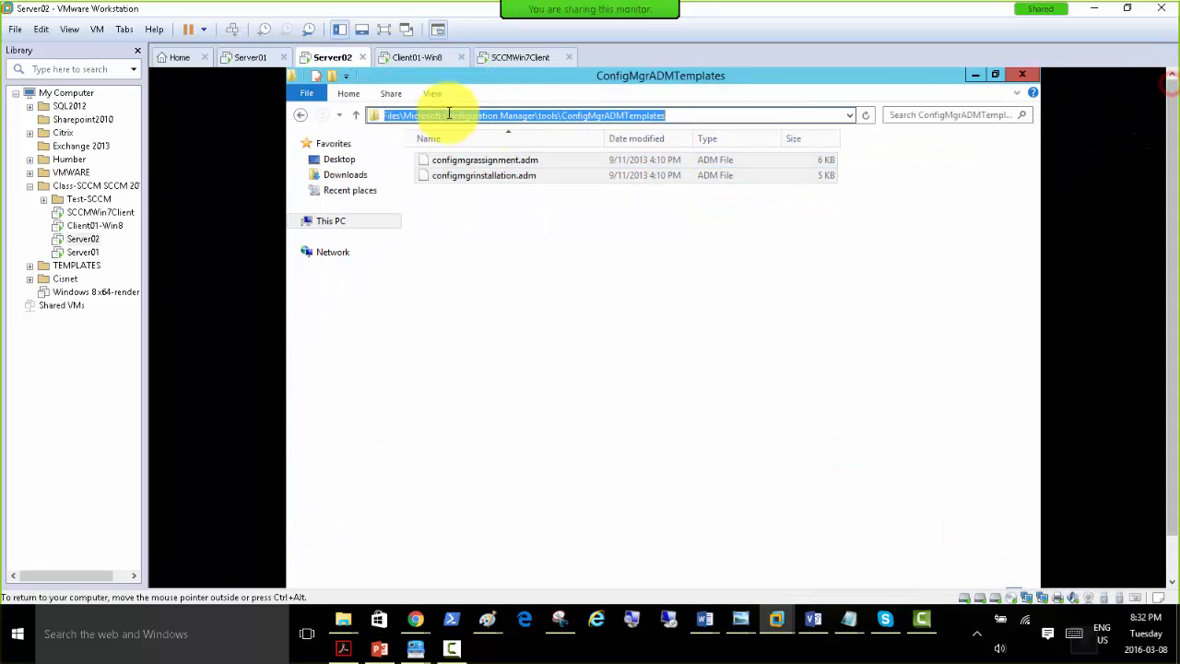
pyautogui.click(719, 116)
pyautogui.moveTo(719, 116); pyautogui.dragTo(307, 115)
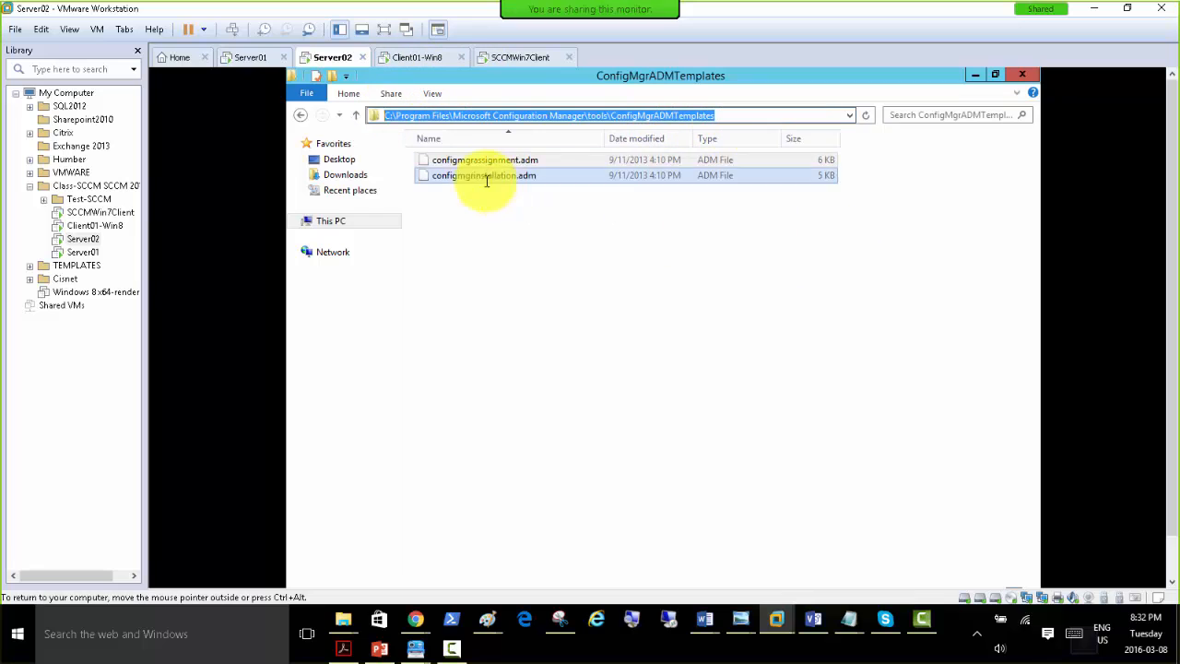
# Check the copied templates in Server01's Downloads folder, minimise that window, and consult slide 27 of the PowerPoint presentation.
pyautogui.click(250, 57)
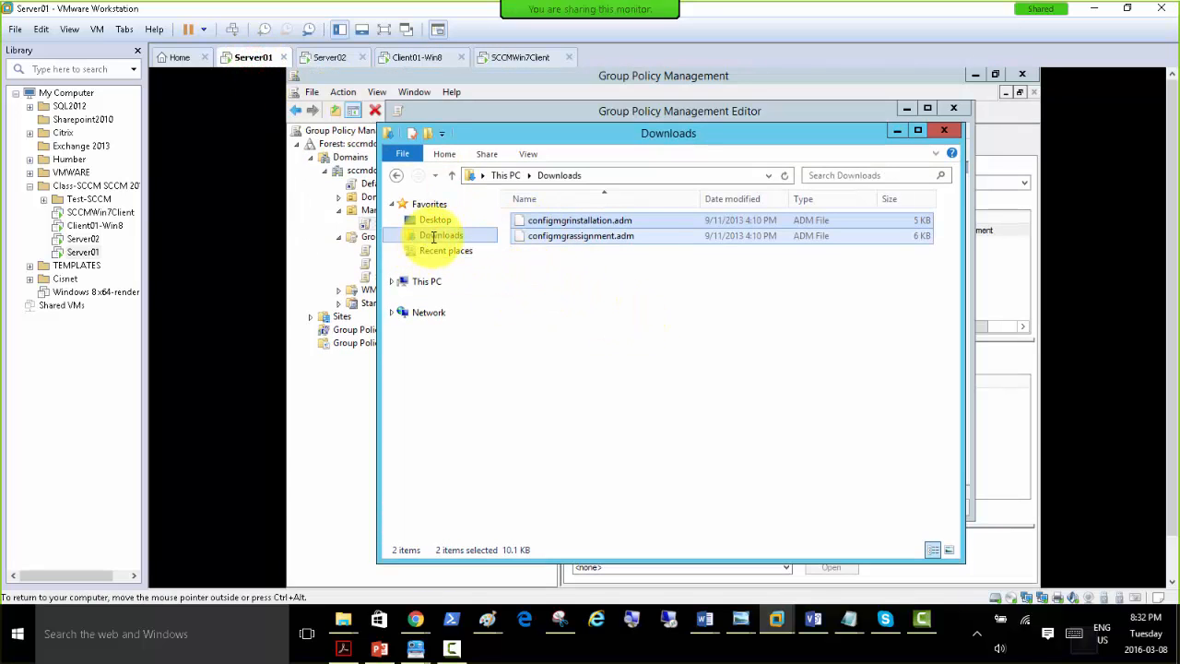
pyautogui.click(434, 237)
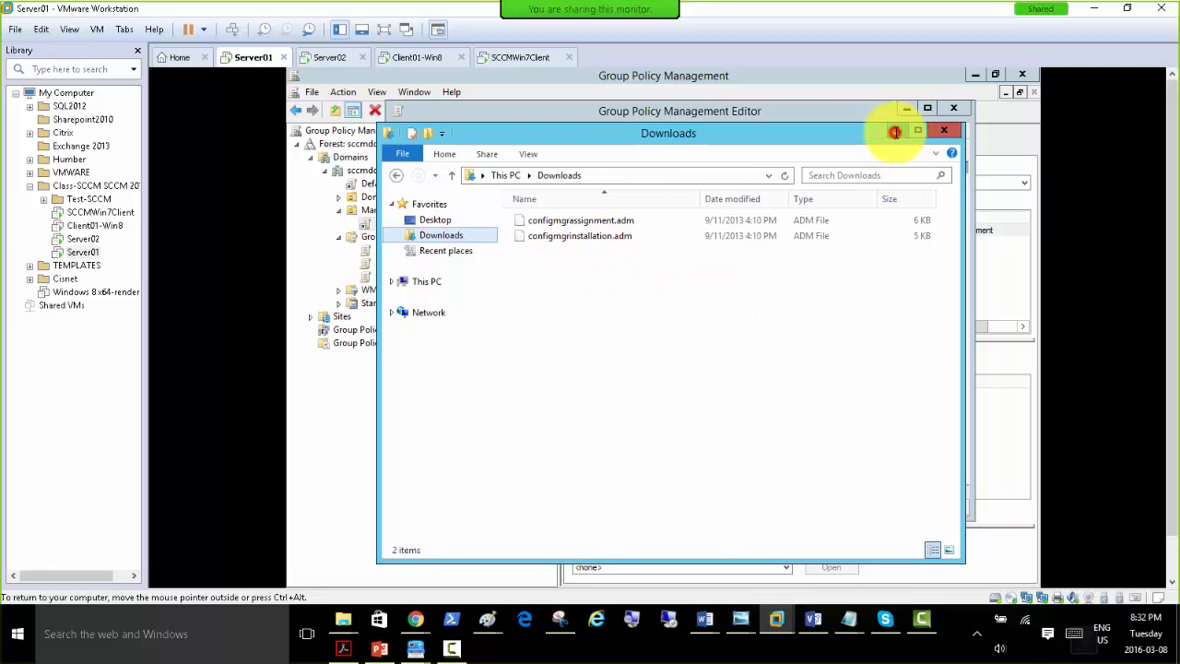
pyautogui.click(894, 131)
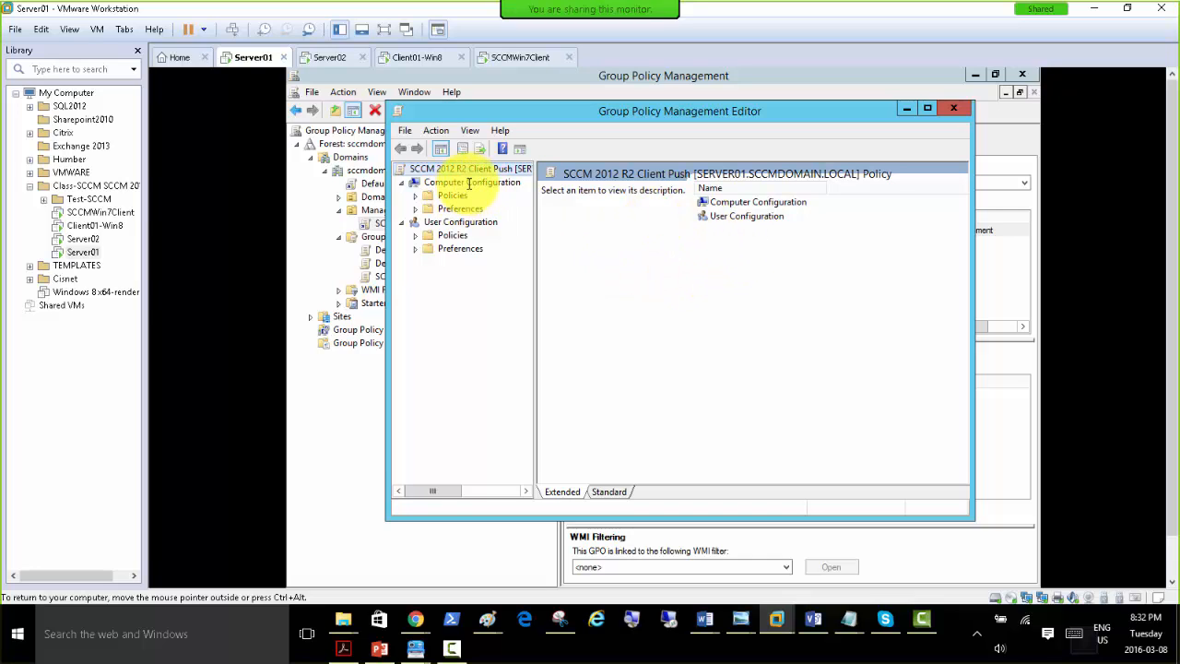
pyautogui.click(378, 649)
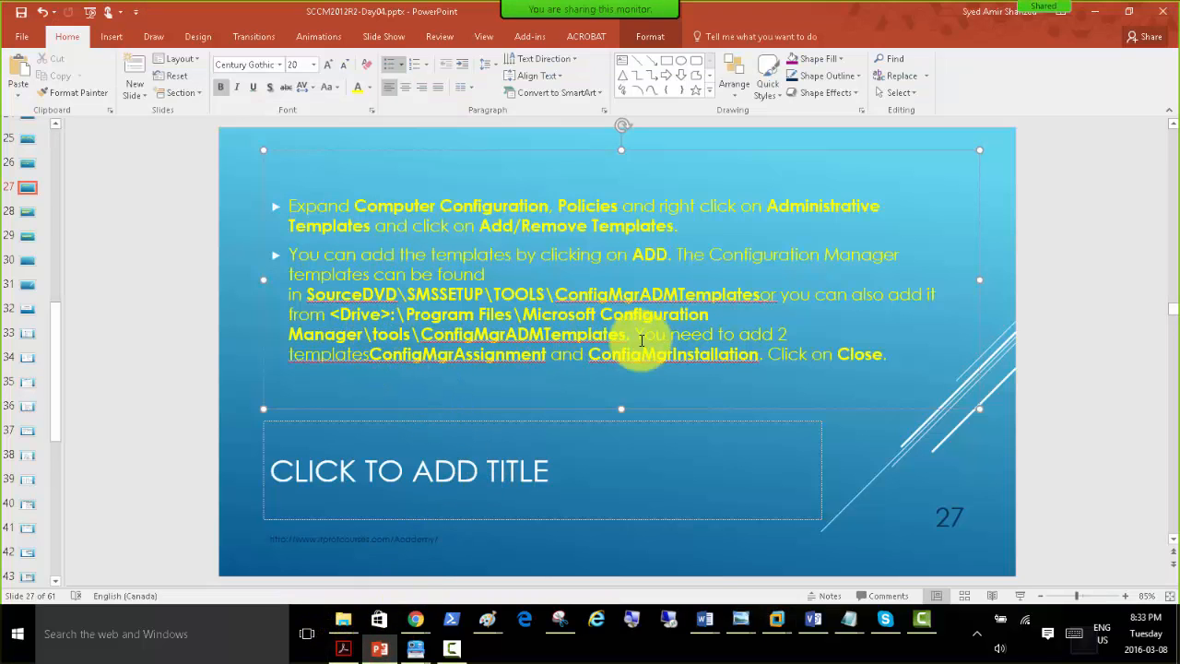
# Present slides 27 and 28 as a full-screen slide show, ending back on slide 27.
pyautogui.click(1014, 595)
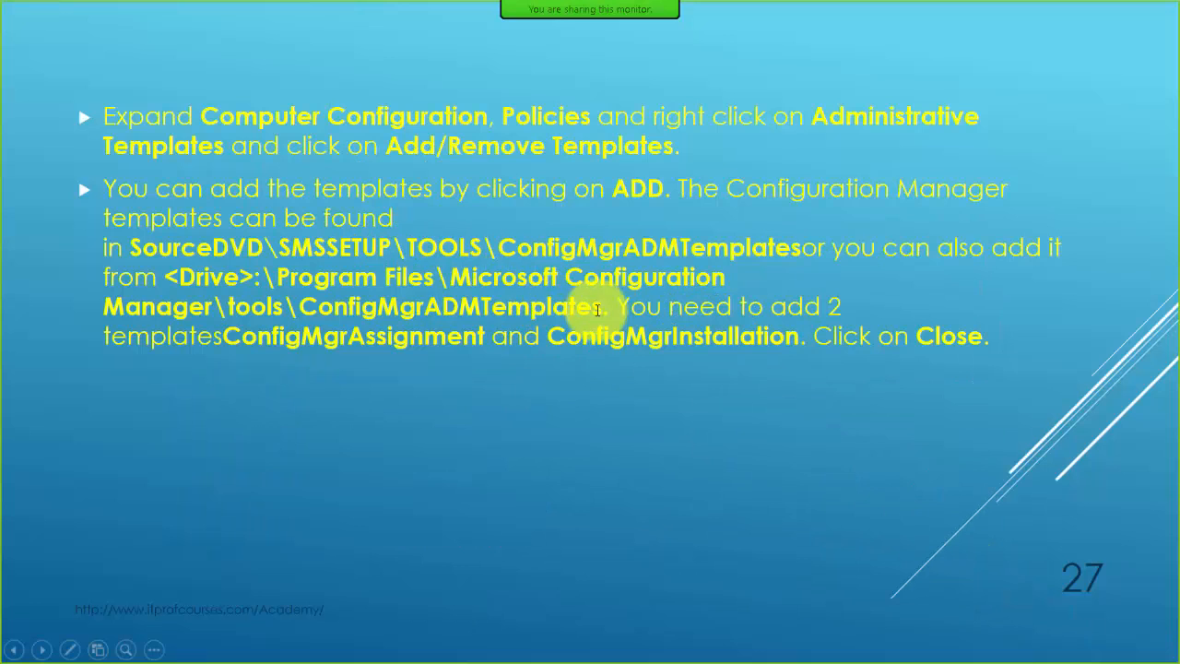
pyautogui.click(395, 251)
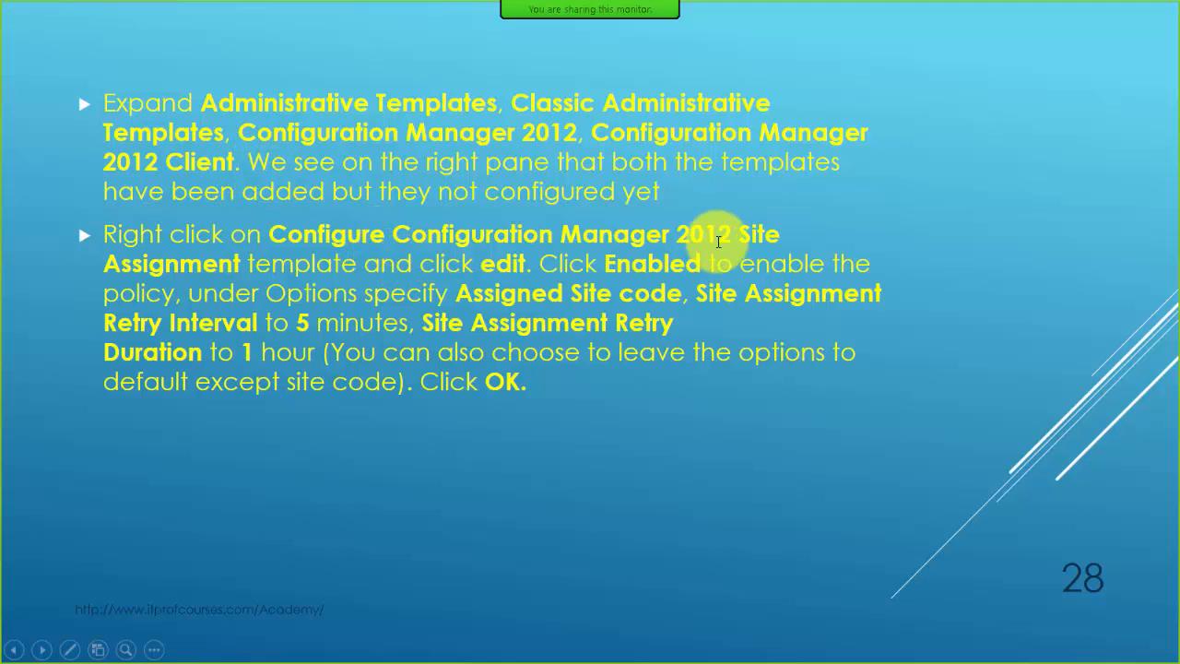
pyautogui.press('Left')
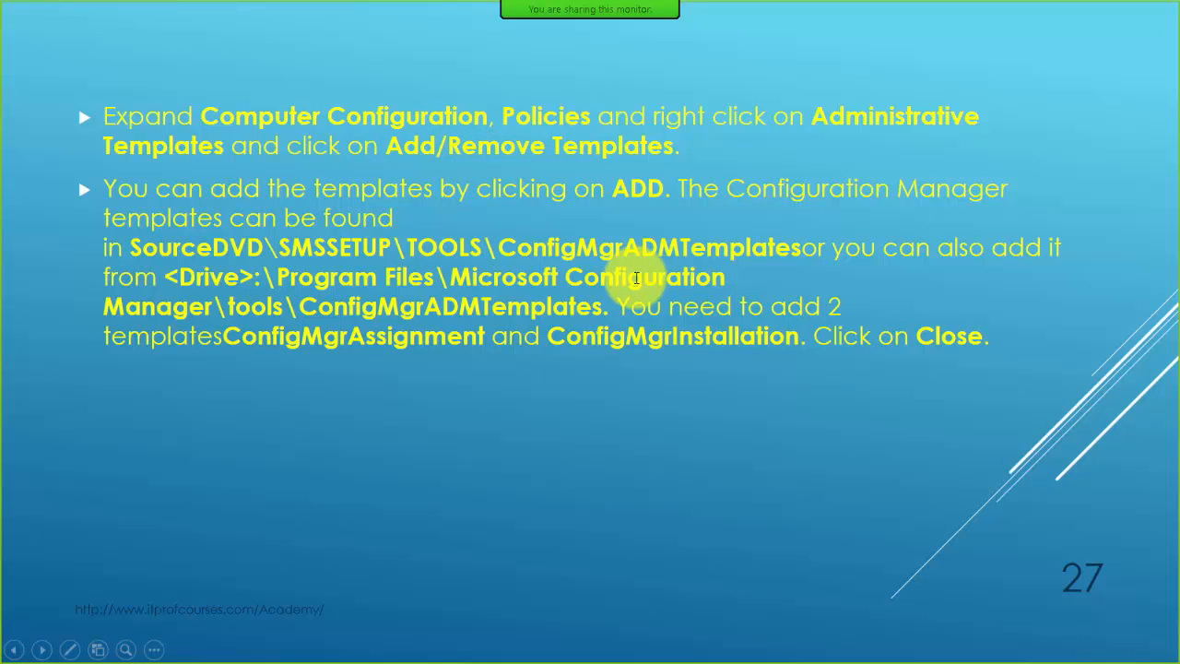
# Switch to the Server01 virtual machine in VMware Workstation, maximise the Group Policy Management Editor and widen its console tree.
pyautogui.press('super')
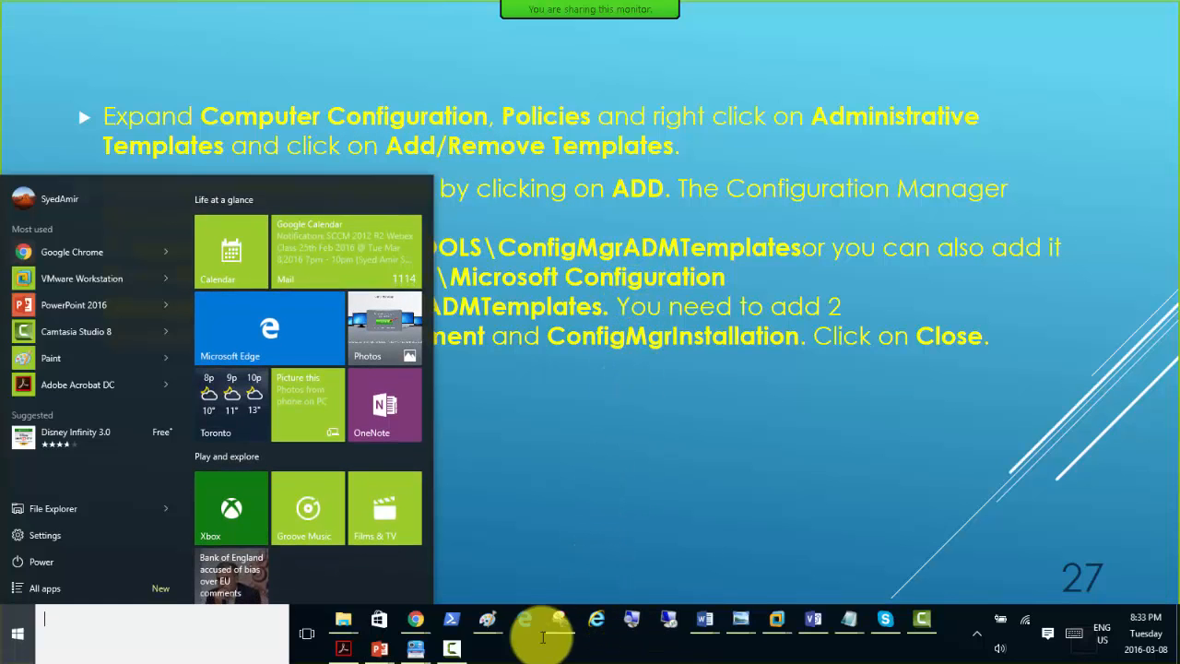
pyautogui.click(775, 616)
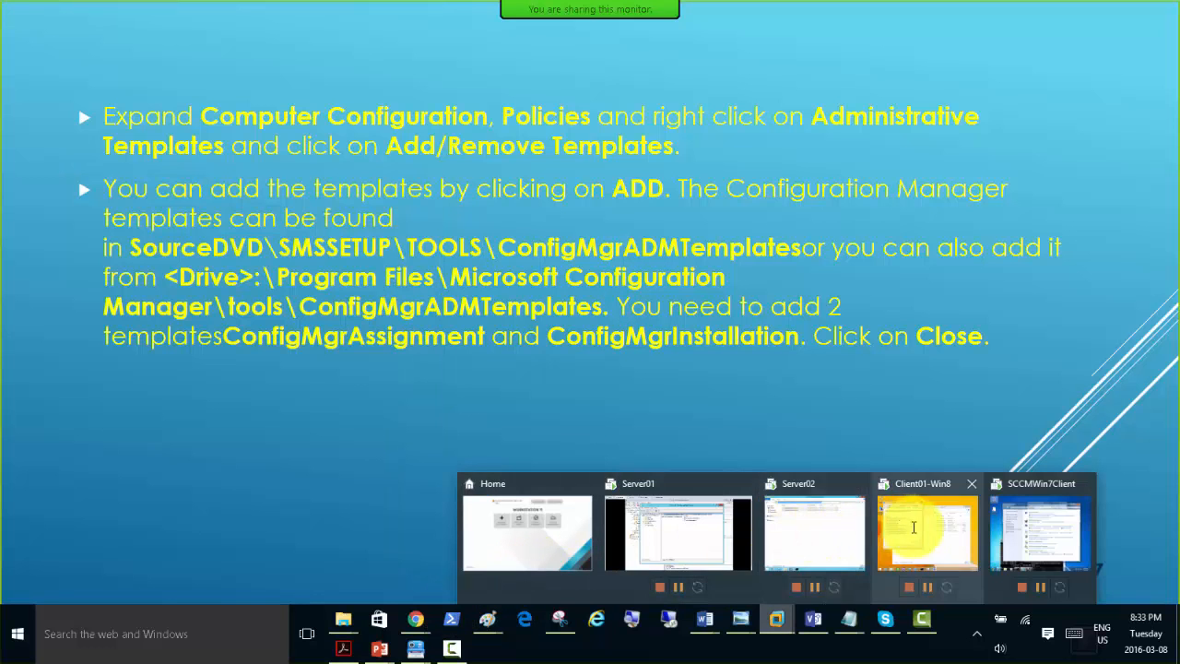
pyautogui.click(823, 526)
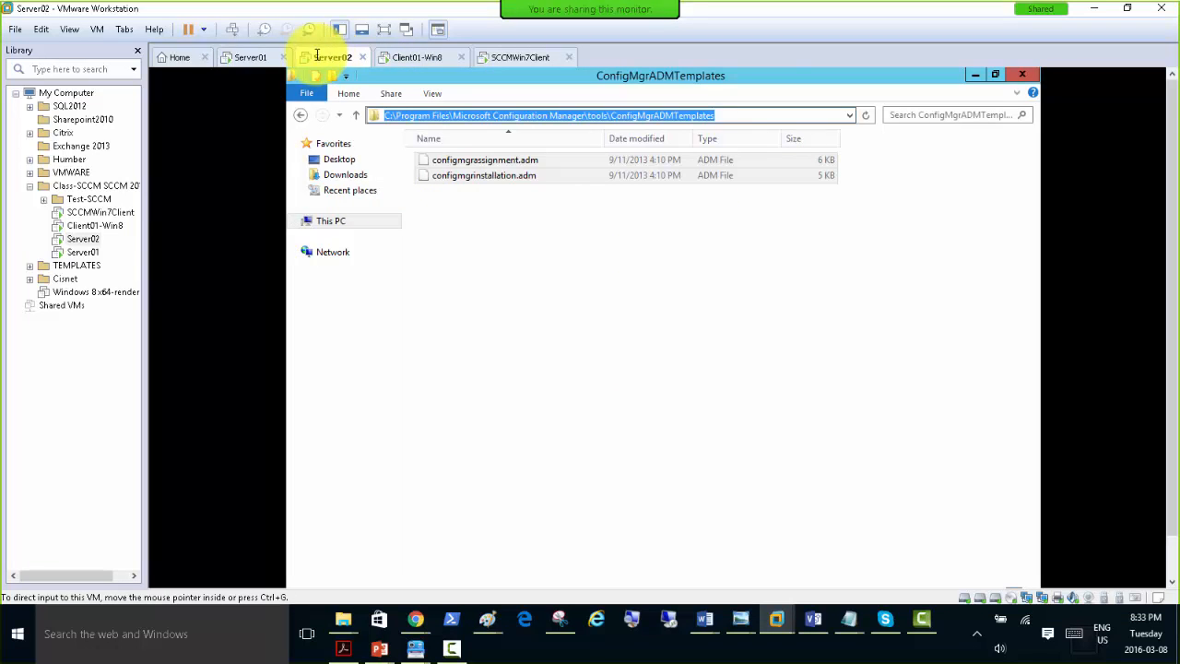
pyautogui.click(250, 57)
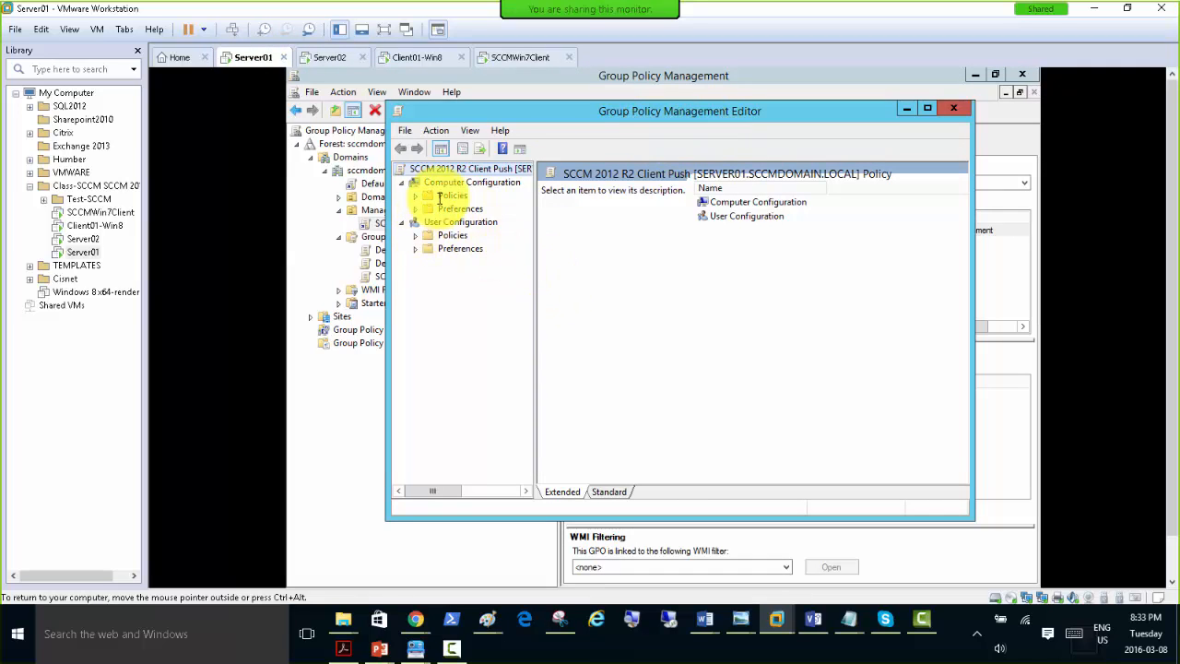
pyautogui.doubleClick(515, 112)
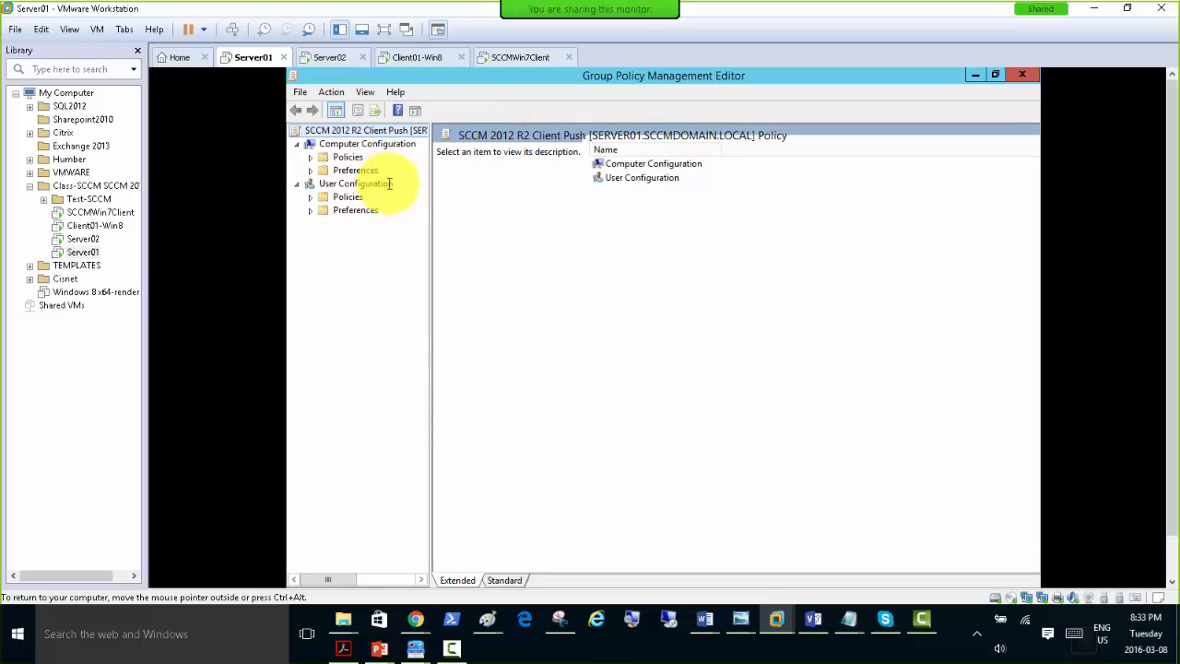
pyautogui.moveTo(430, 180); pyautogui.dragTo(515, 180)
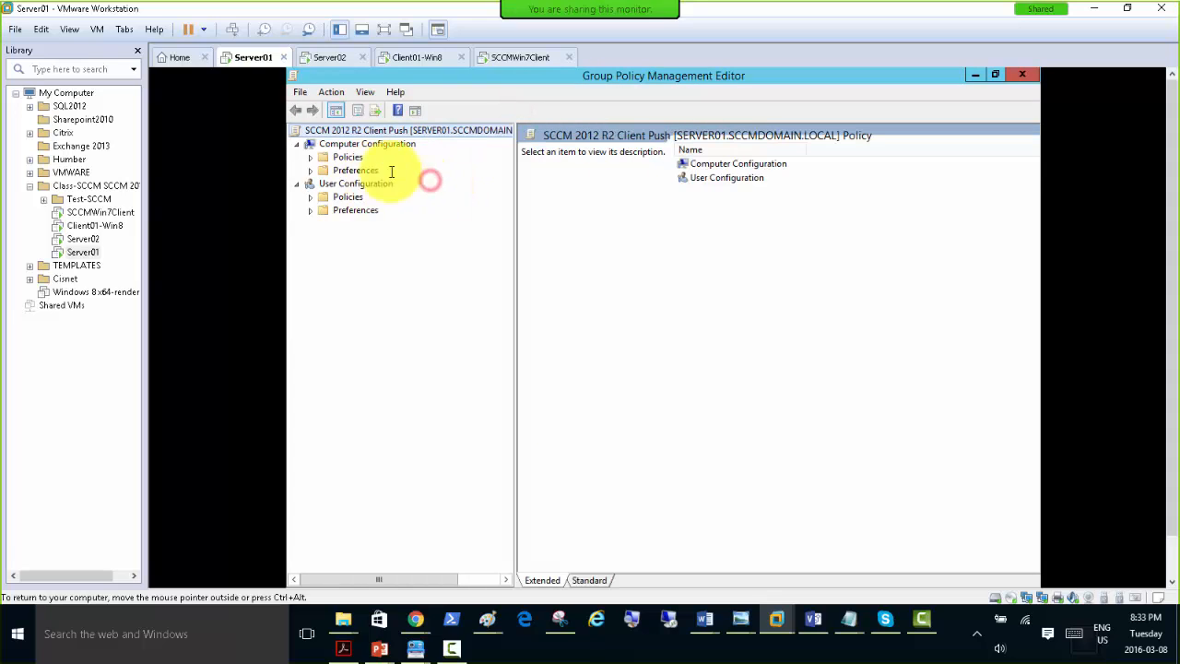
# Add configmgrassignment.adm and configmgrinstallation.adm from Downloads to the Administrative Templates under Computer Configuration, Policies.
pyautogui.click(311, 158)
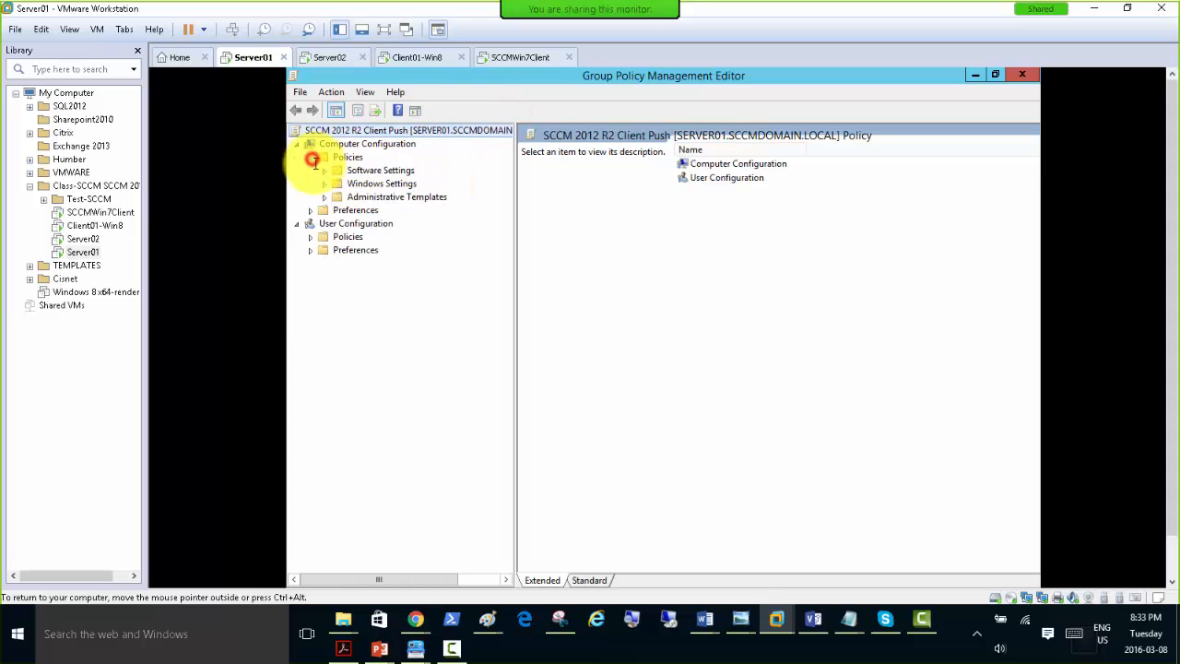
pyautogui.click(388, 198)
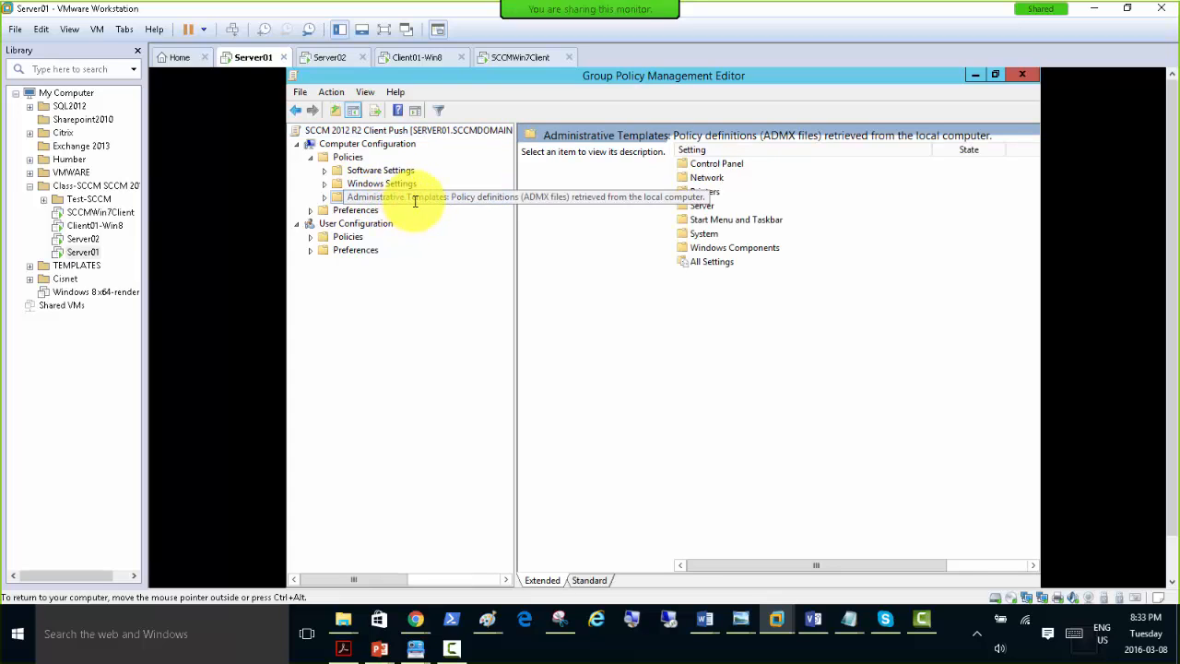
pyautogui.rightClick(421, 199)
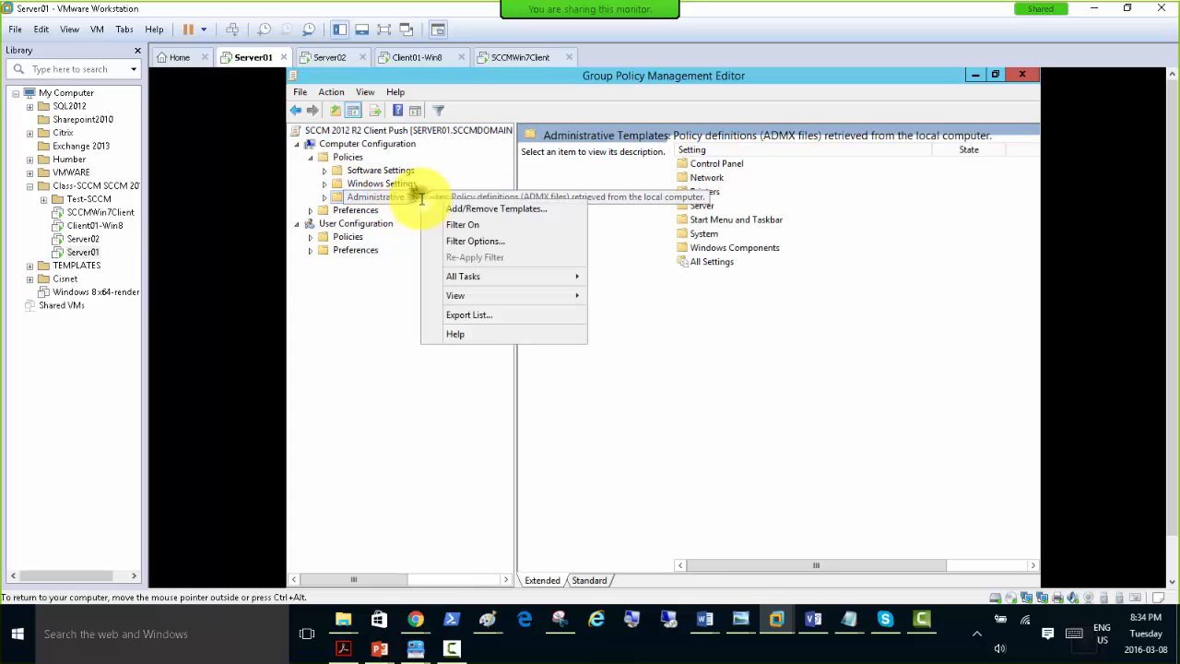
pyautogui.click(494, 209)
pyautogui.click(540, 419)
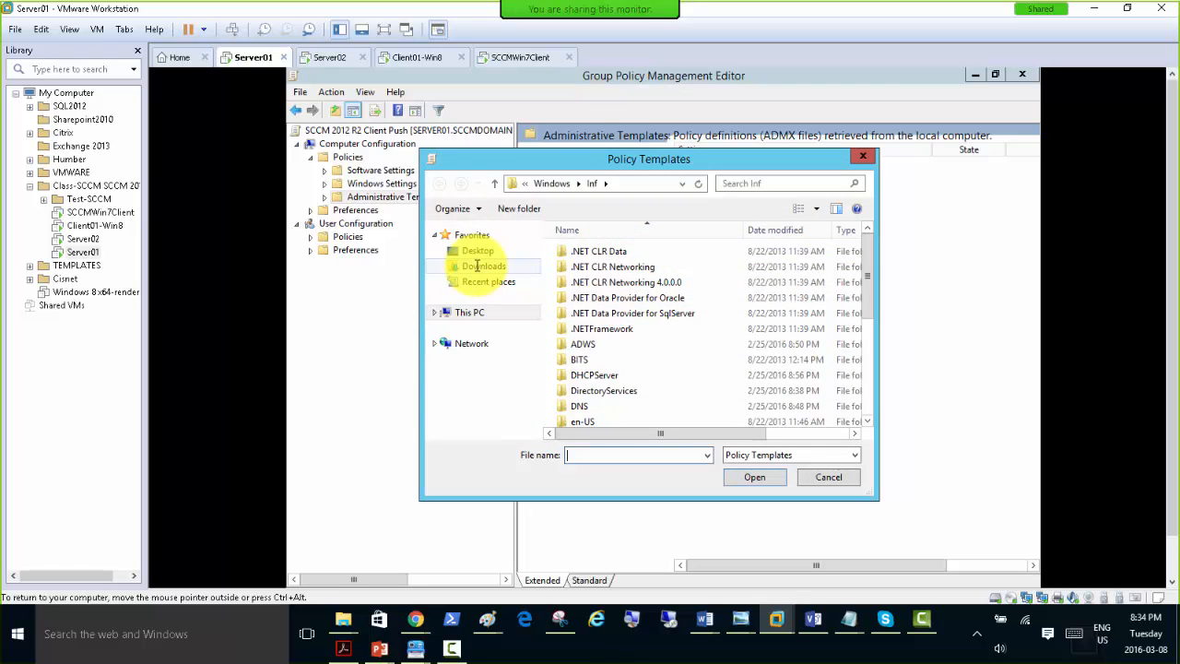
pyautogui.click(477, 266)
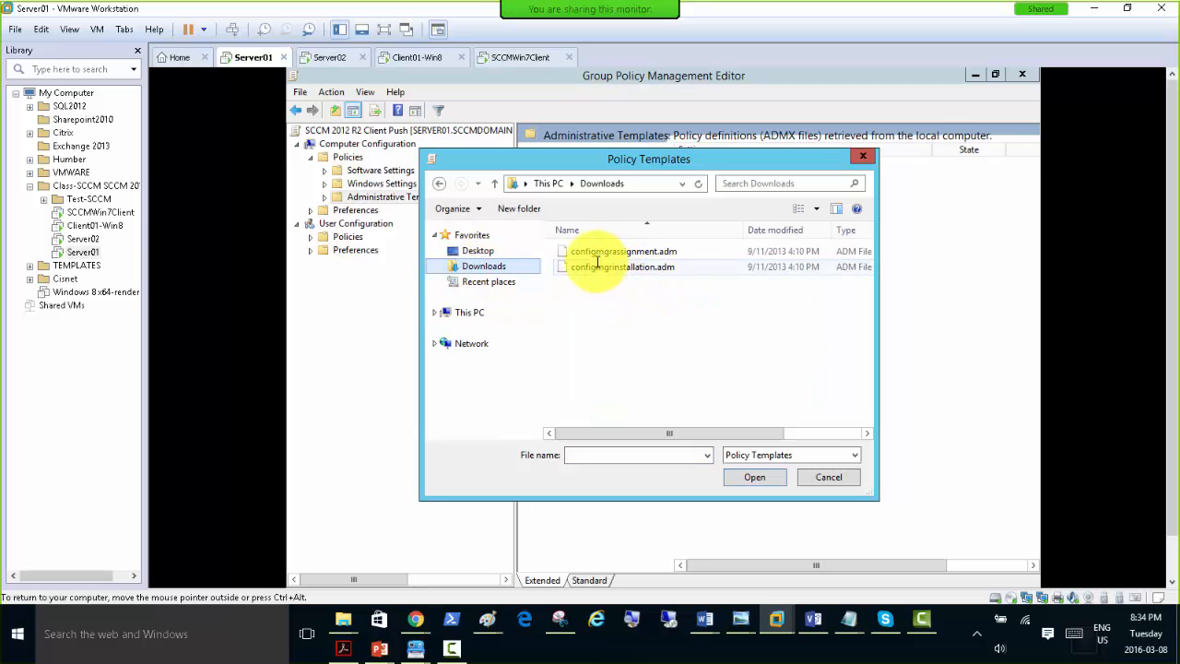
pyautogui.click(627, 250)
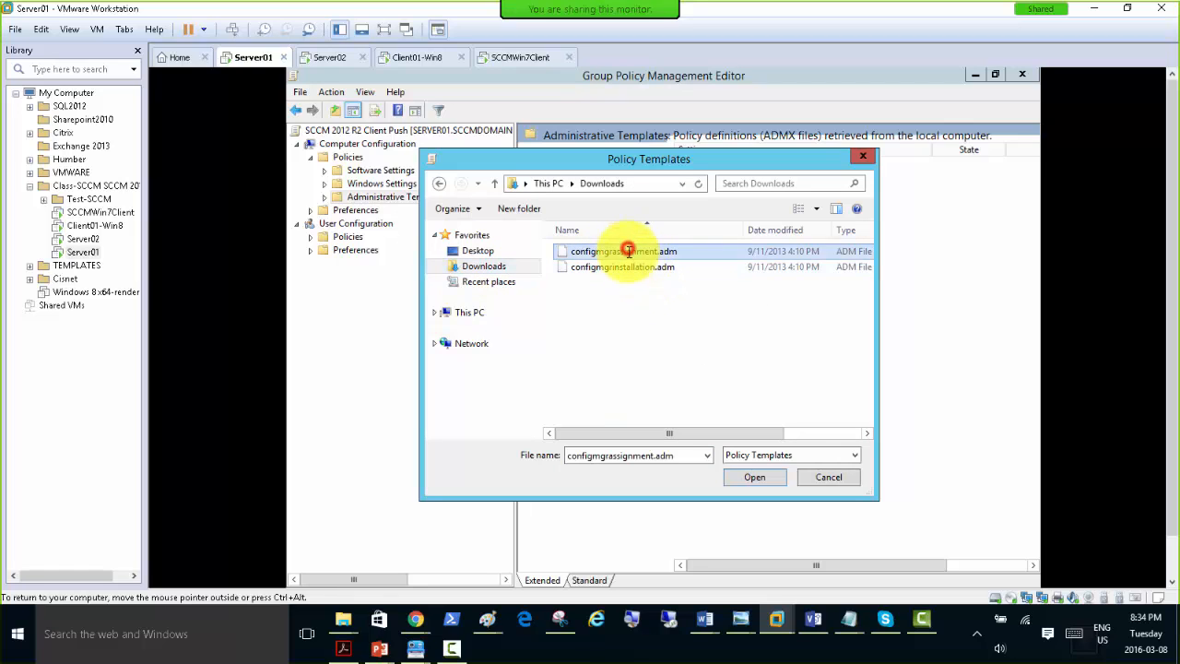
pyautogui.keyDown('ctrl'); pyautogui.click(620, 267); pyautogui.keyUp('ctrl')
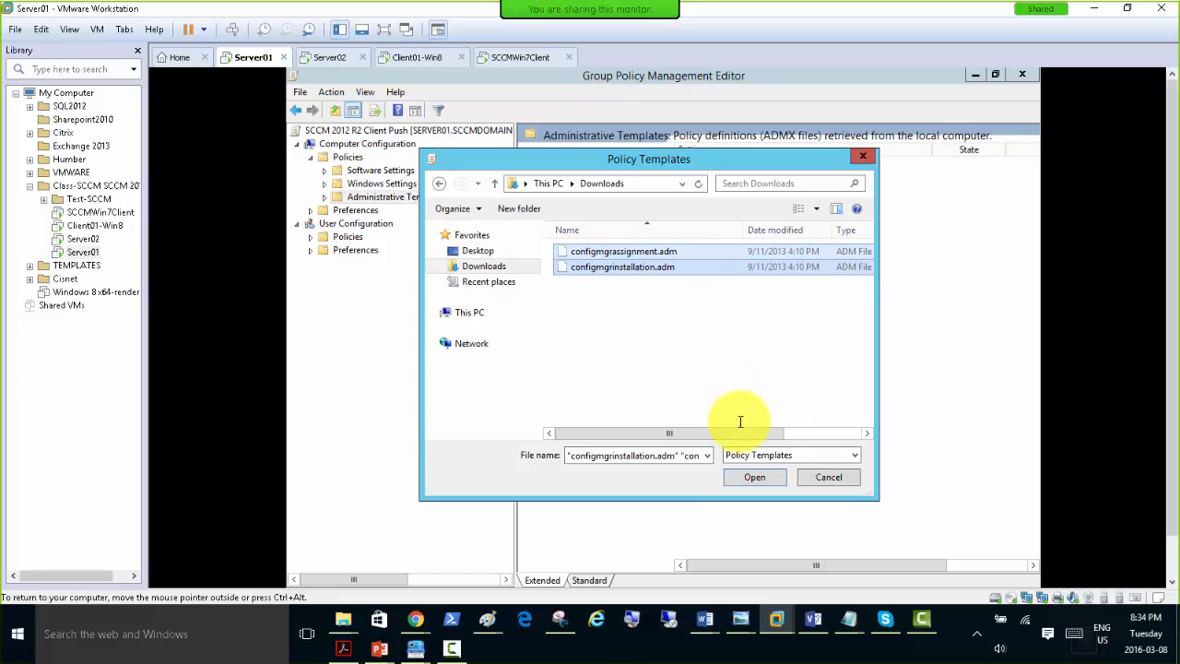
pyautogui.click(754, 476)
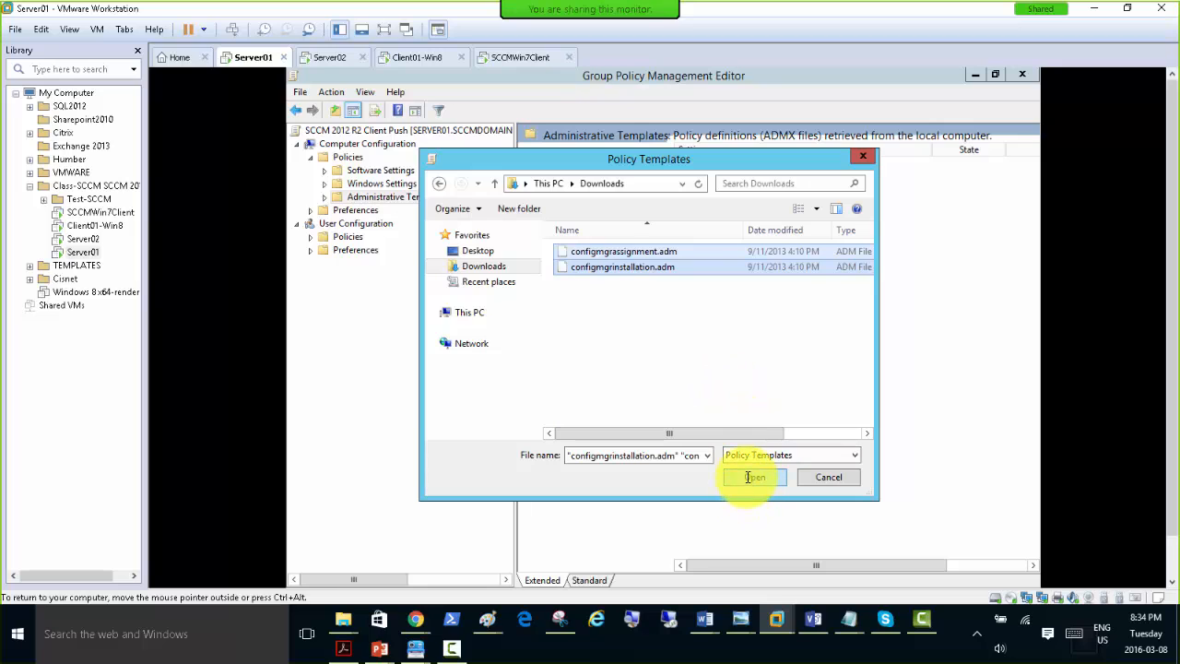
pyautogui.click(751, 476)
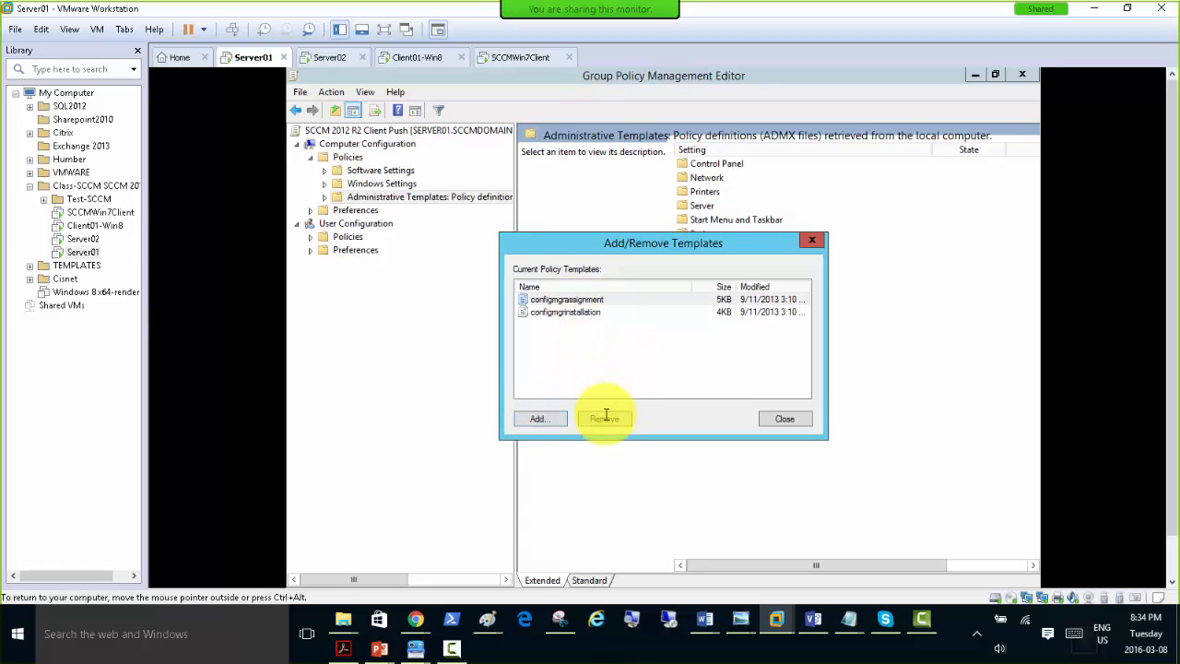
pyautogui.click(539, 421)
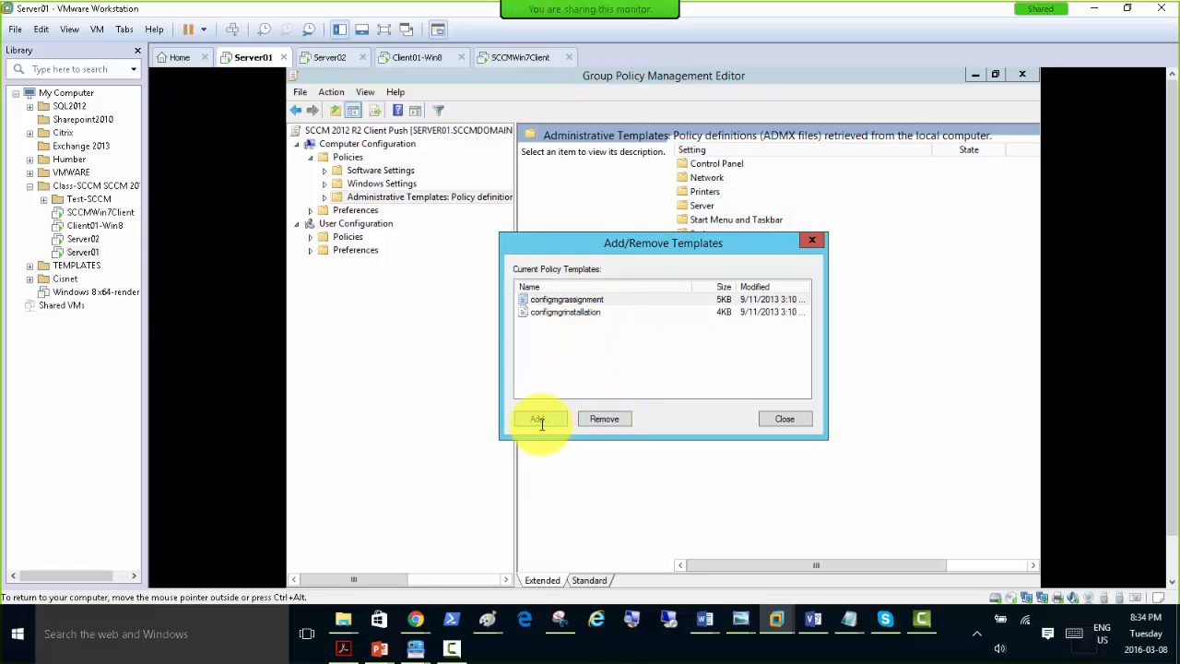
pyautogui.click(785, 420)
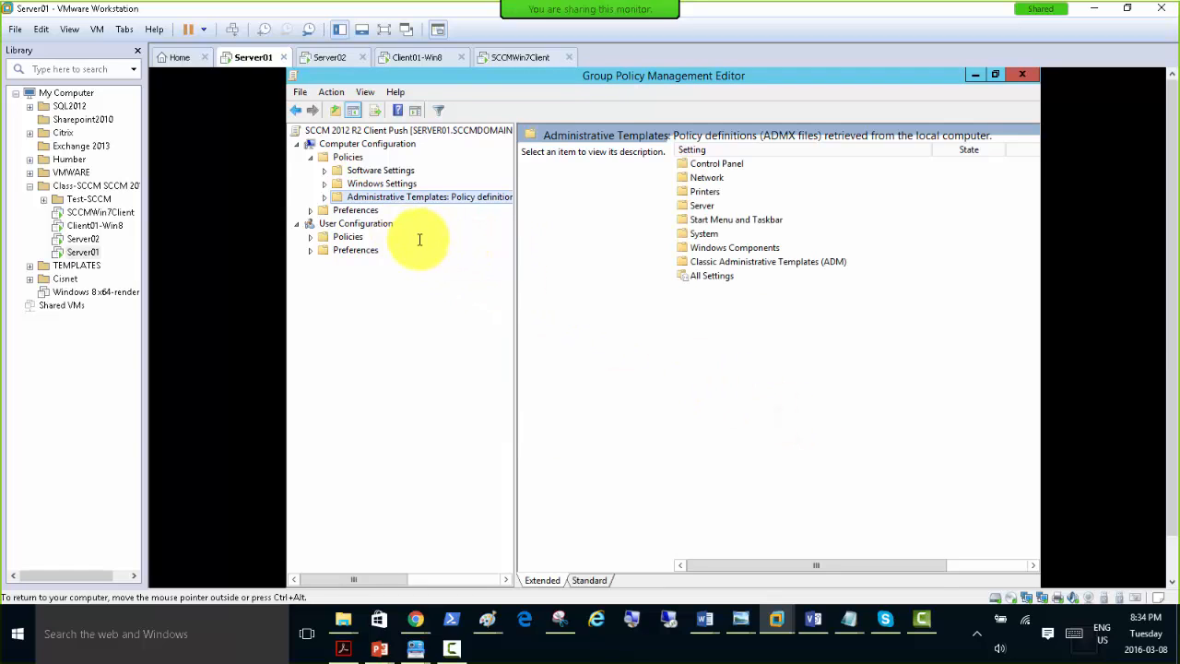
# Show the Configuration Manager 2012 Client settings under Classic Administrative Templates (ADM), Configuration Manager 2012, with the full setting names readable.
pyautogui.click(323, 197)
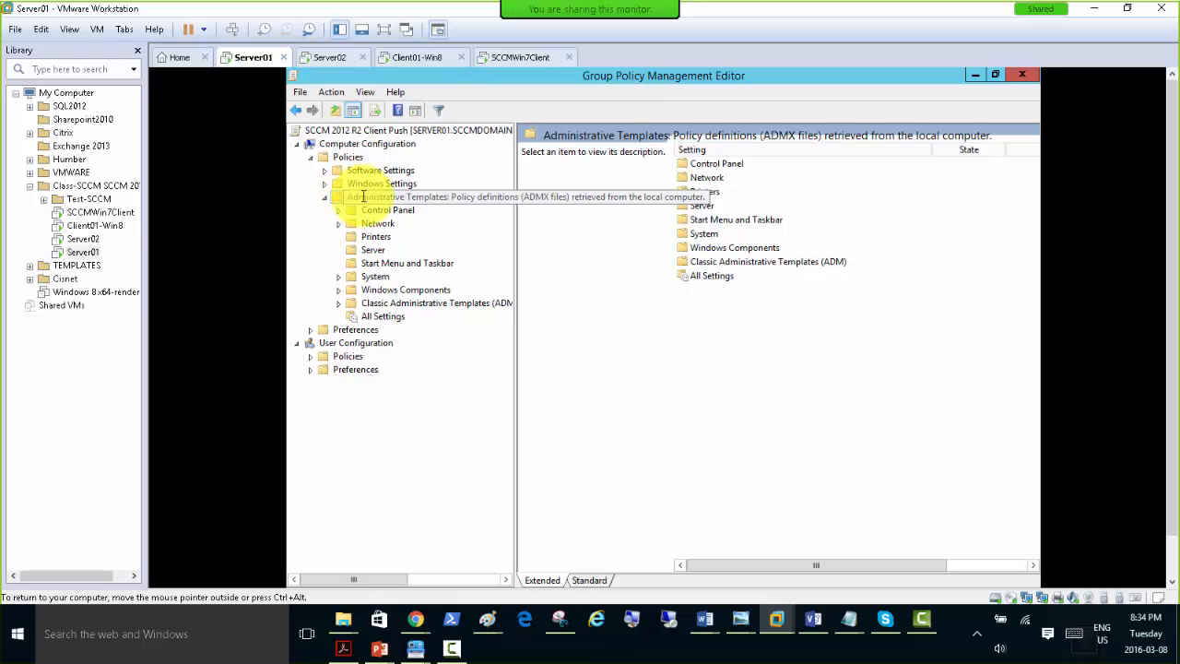
pyautogui.click(397, 305)
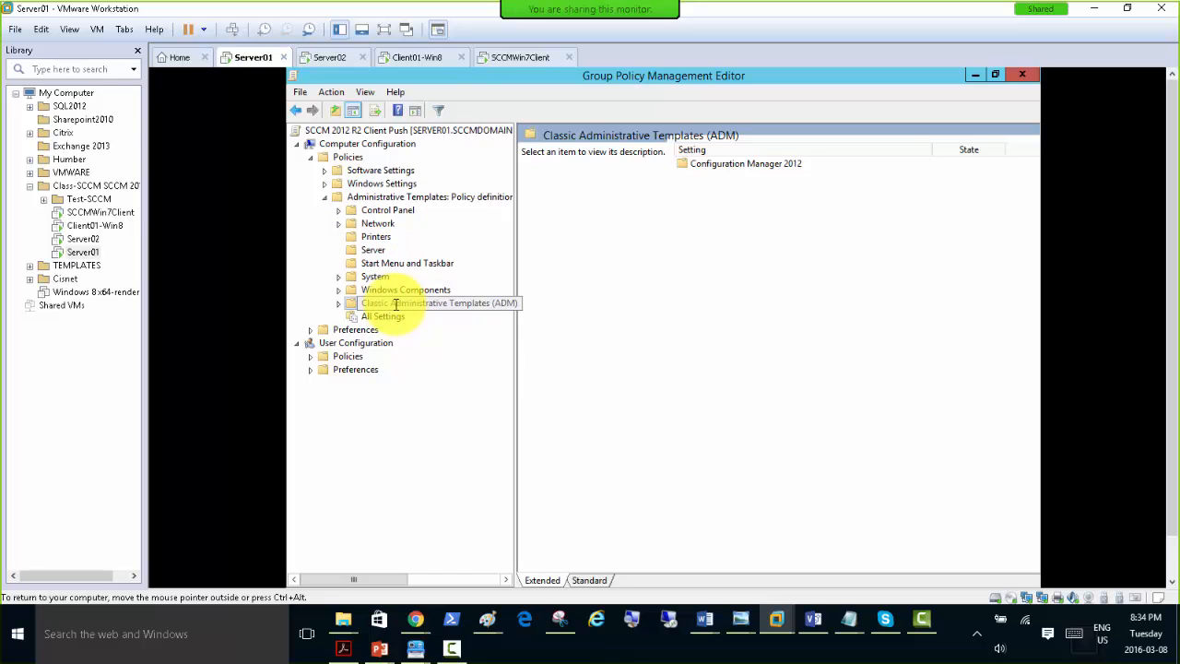
pyautogui.click(339, 303)
pyautogui.click(416, 316)
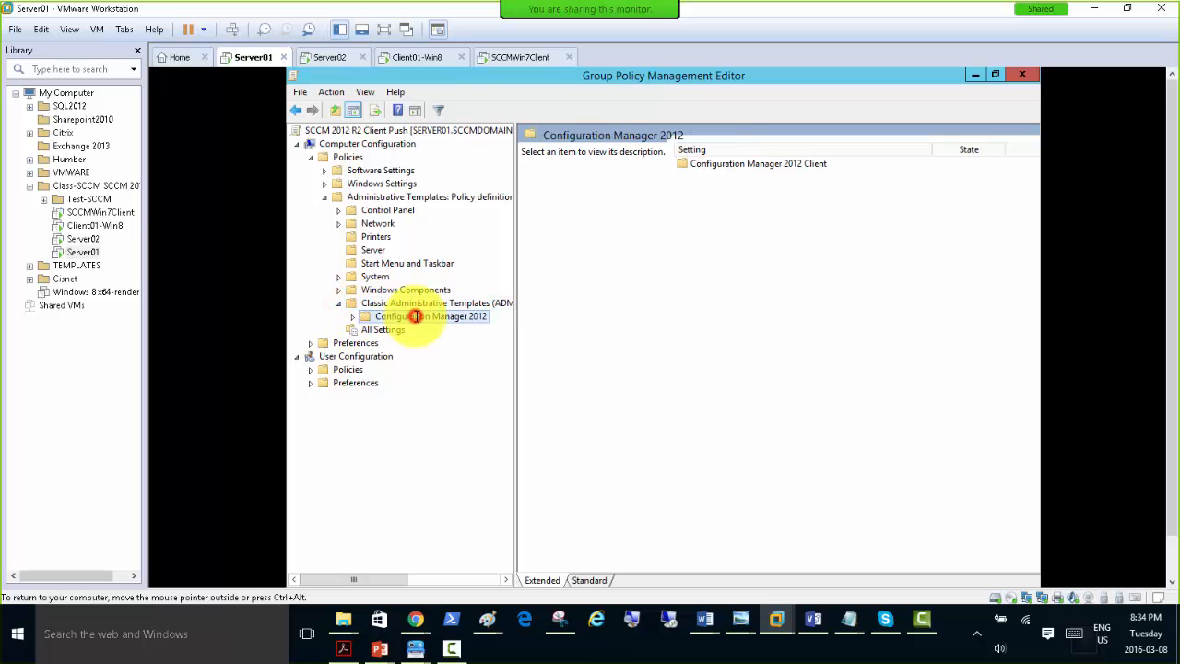
pyautogui.click(352, 316)
pyautogui.click(415, 330)
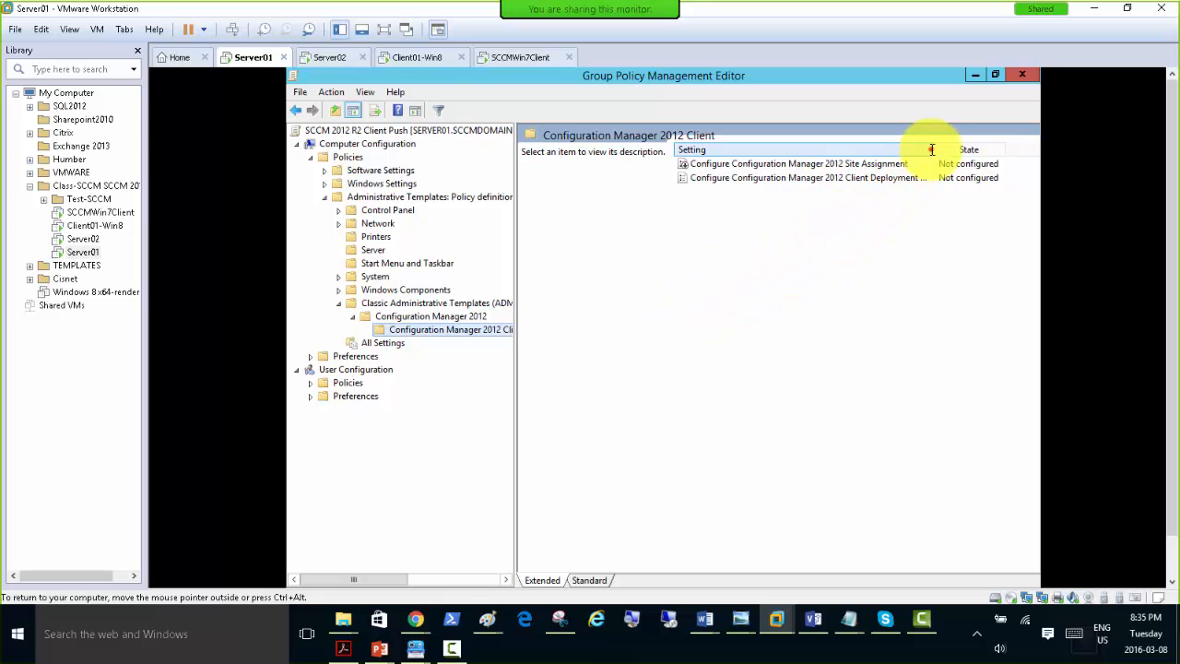
pyautogui.moveTo(931, 149); pyautogui.dragTo(953, 150)
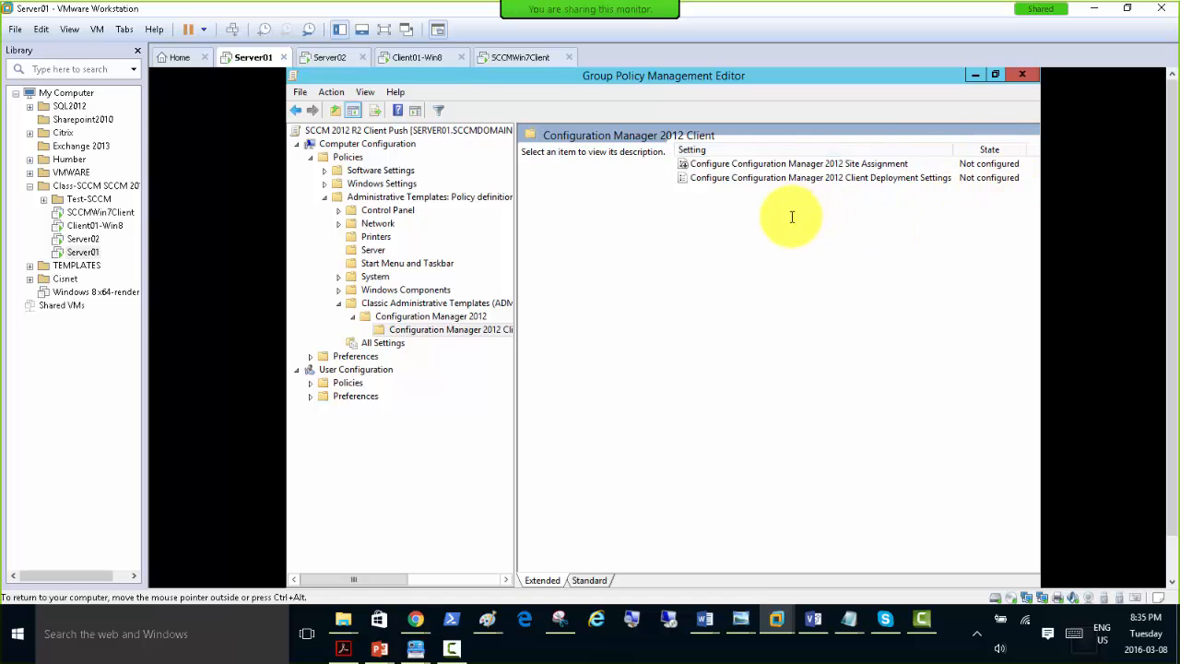
# Open the Configure Configuration Manager 2012 Site Assignment policy for editing and move its dialog fully into view.
pyautogui.click(687, 165)
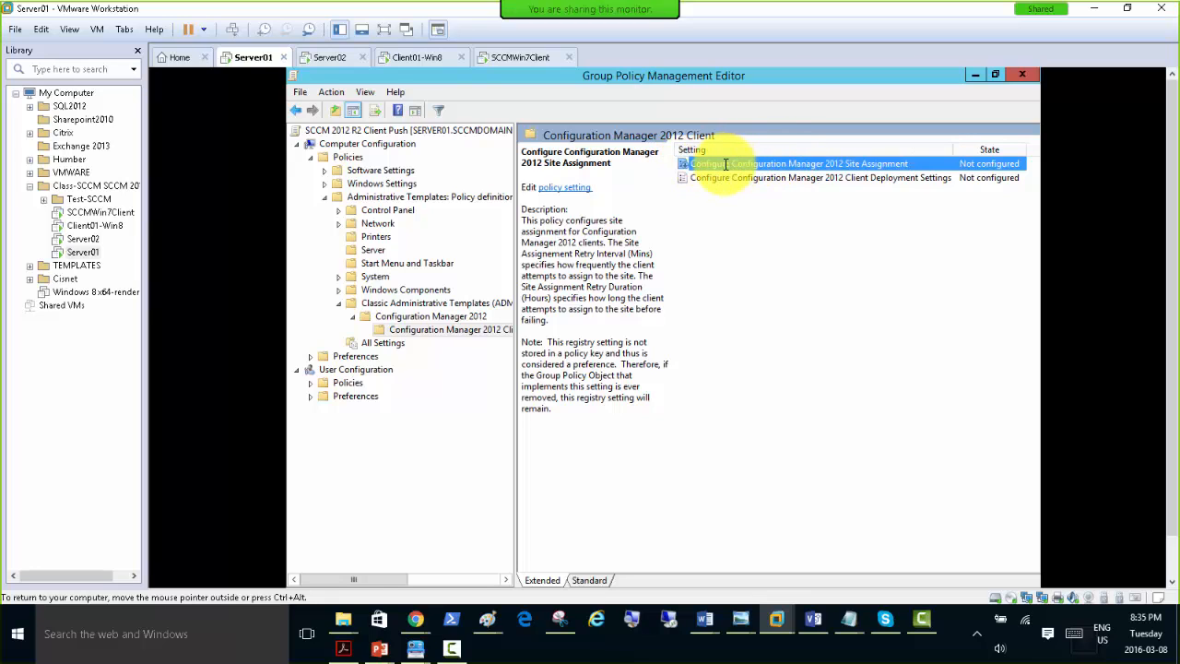
pyautogui.doubleClick(790, 165)
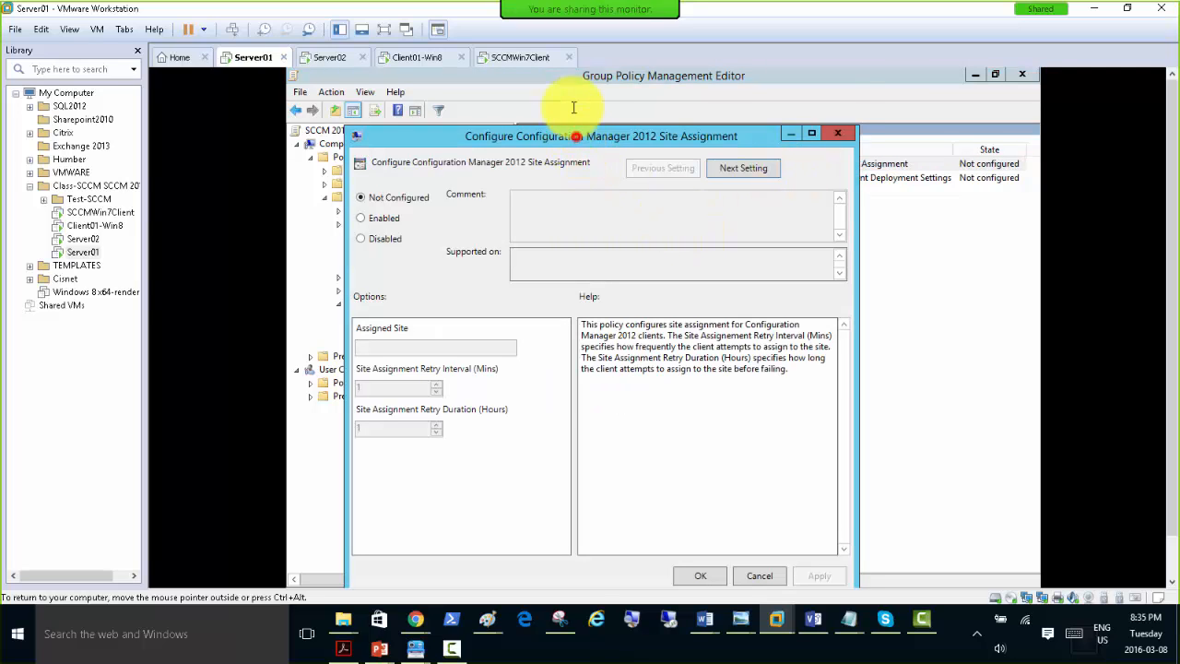
pyautogui.moveTo(575, 135); pyautogui.dragTo(566, 93)
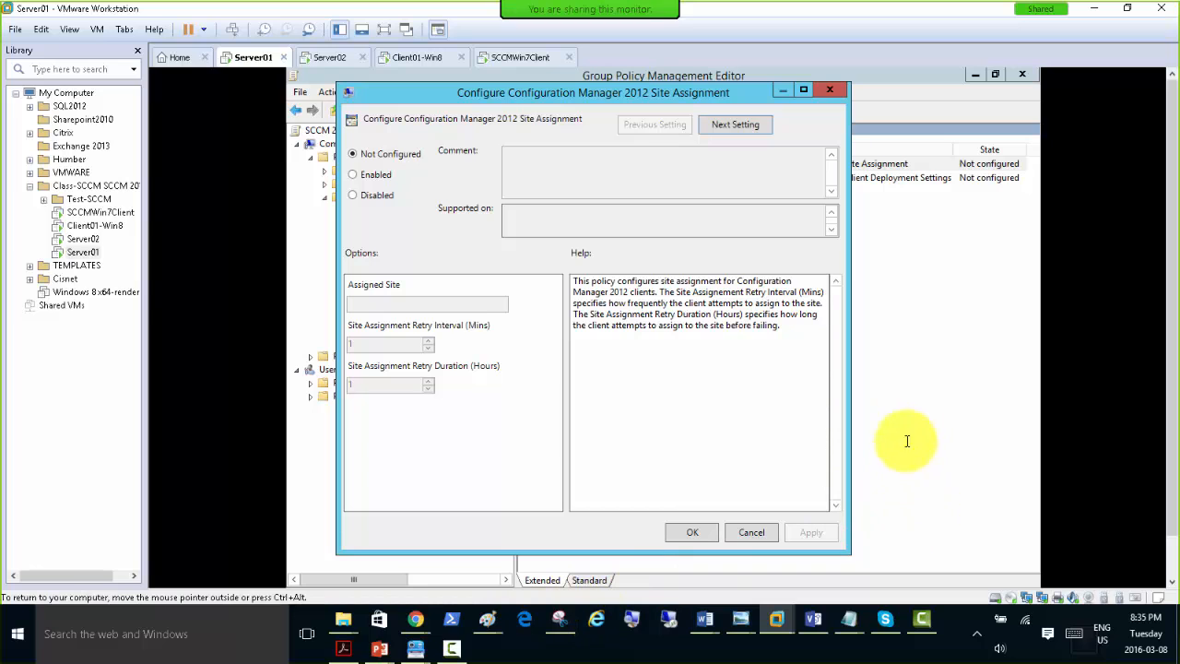
# Copy the ConfigMgrADMTemplates folder path on Server02, share it with everyone in the meeting chat, and move the chat window out of the way.
pyautogui.click(327, 57)
pyautogui.rightClick(657, 116)
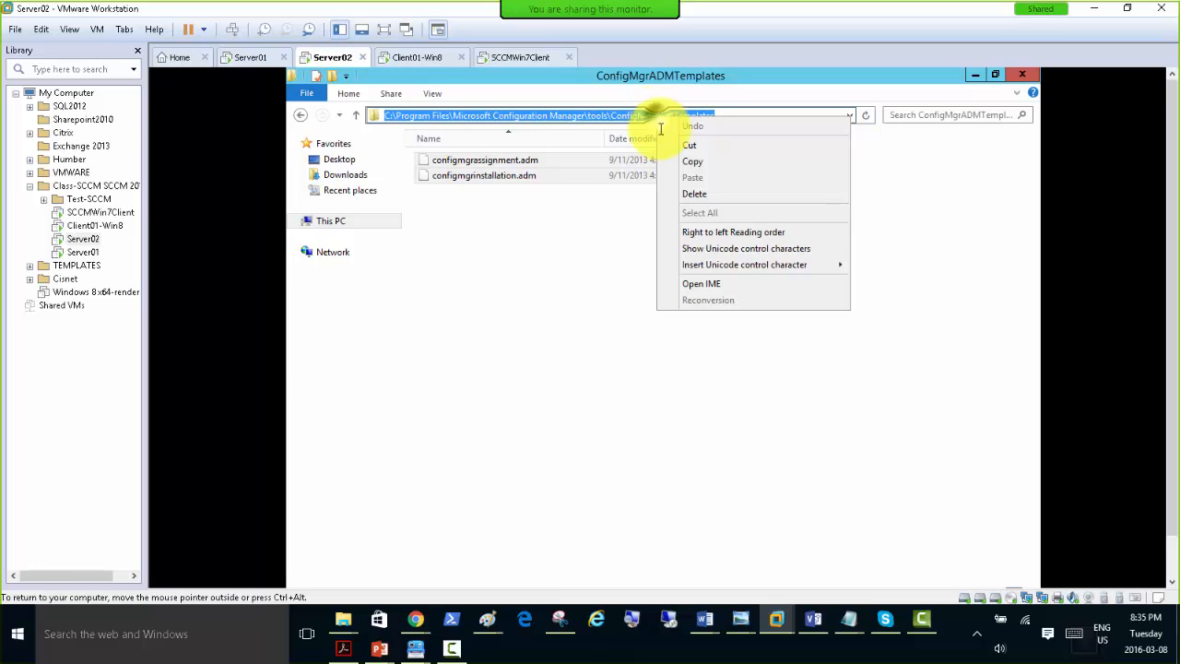
pyautogui.click(677, 155)
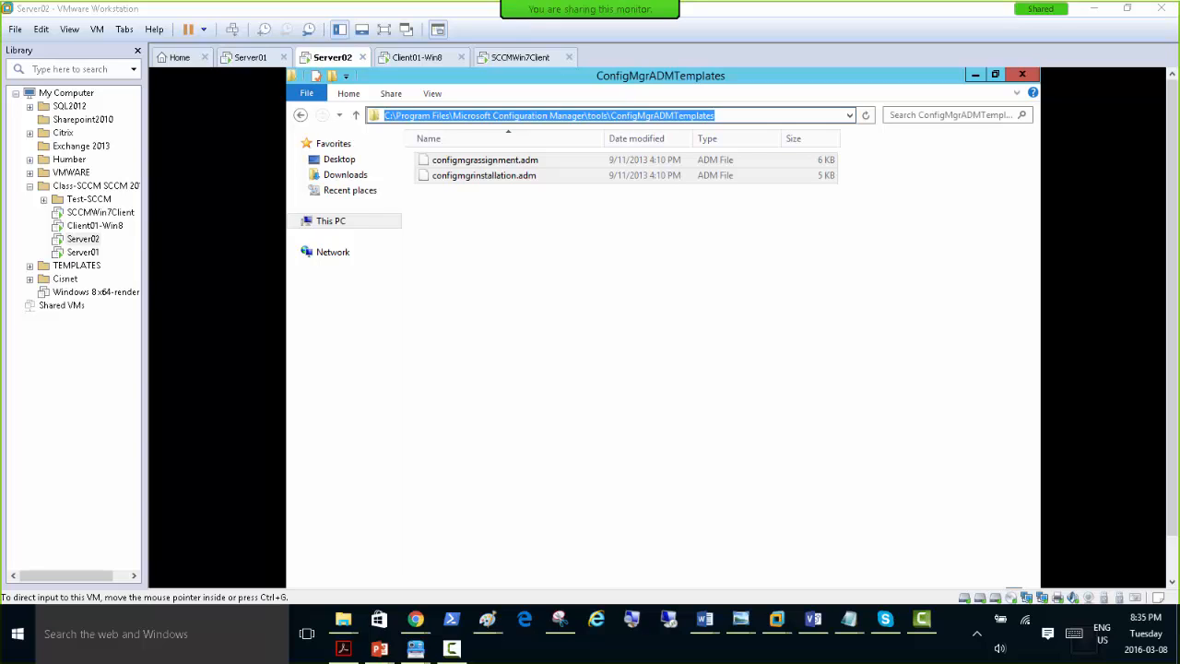
pyautogui.moveTo(692, 102); pyautogui.dragTo(496, 34)
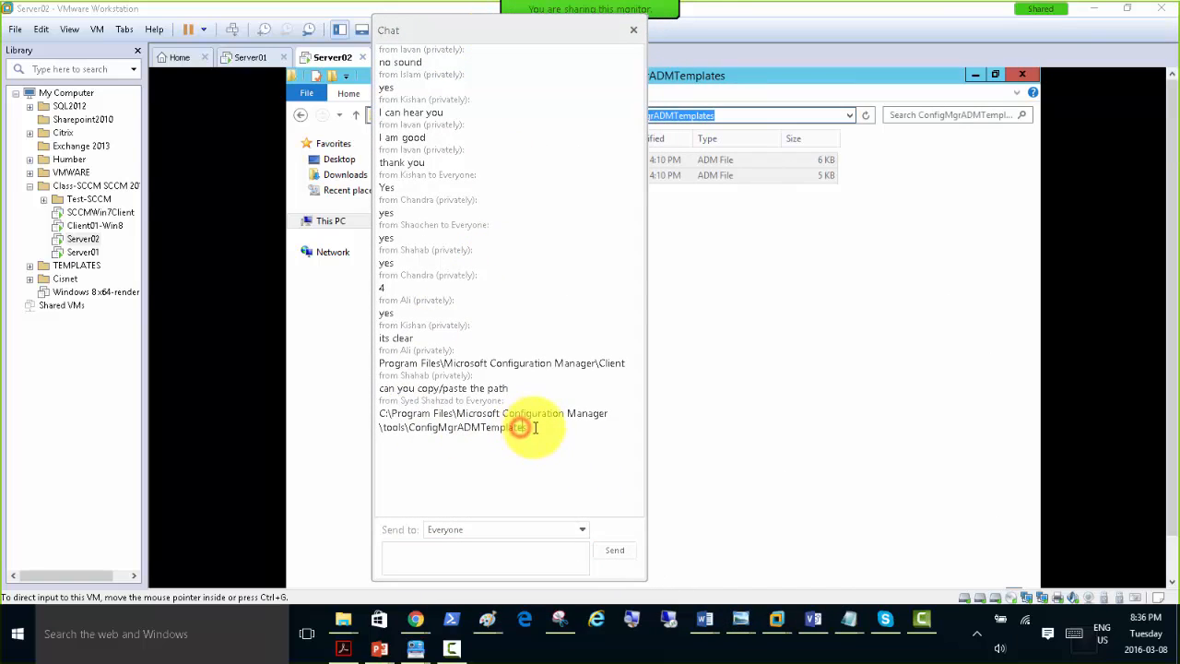
pyautogui.moveTo(526, 428); pyautogui.dragTo(355, 415)
pyautogui.moveTo(443, 28); pyautogui.dragTo(1179, 42)
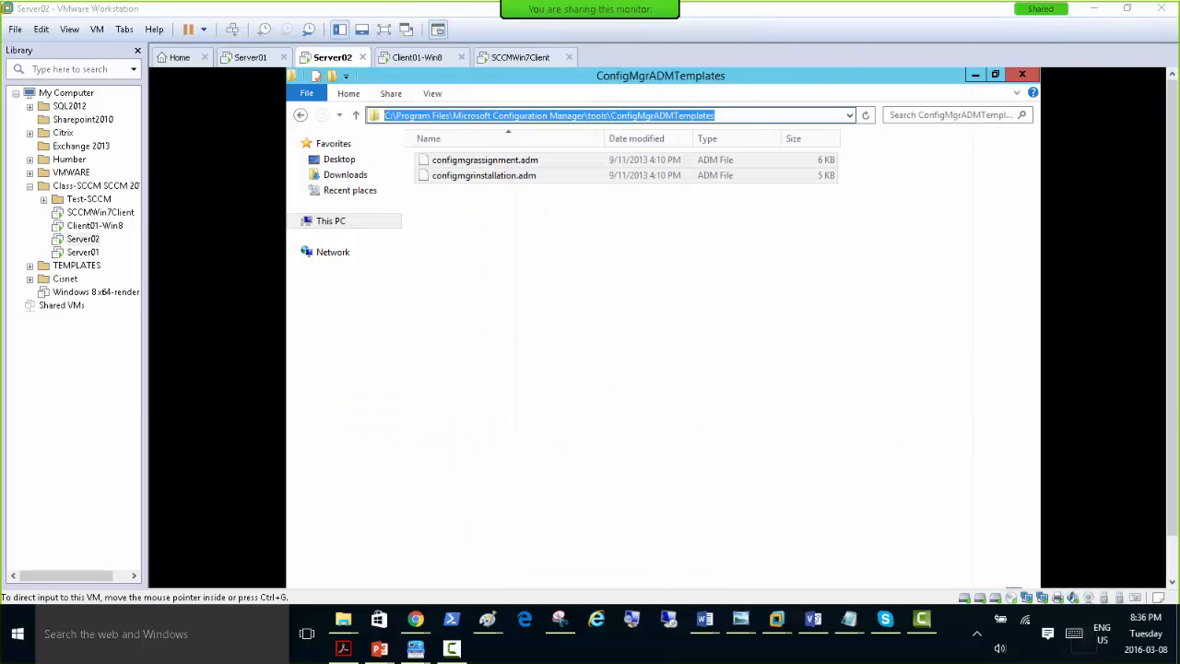
# Minimise the ConfigMgrADMTemplates window on Server02 and return to the Site Assignment policy dialog on Server01.
pyautogui.click(554, 252)
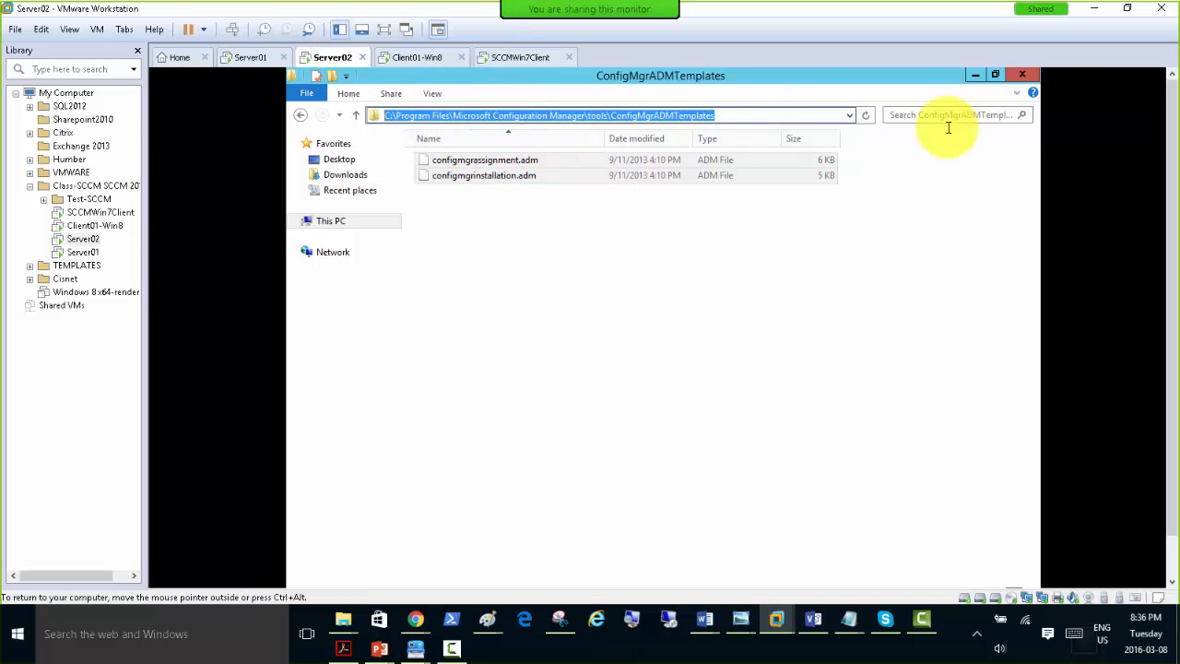
pyautogui.click(973, 74)
pyautogui.click(241, 60)
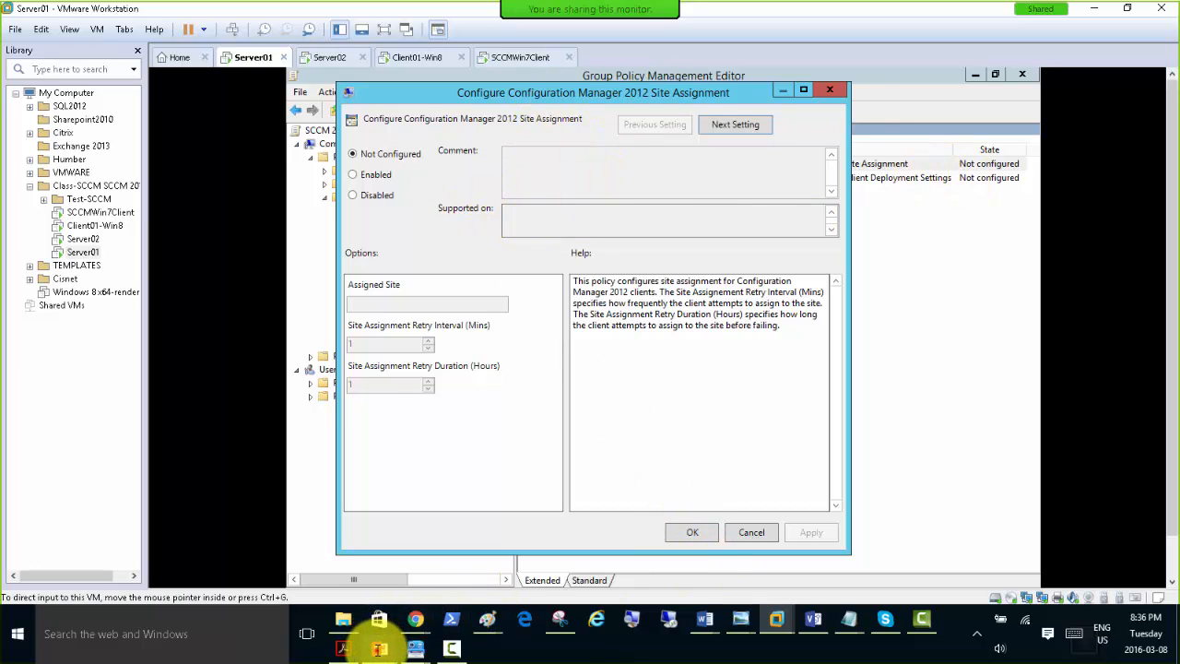
# Switch back to the PowerPoint slide show and review the instructions on slides 27 to 30.
pyautogui.moveTo(397, 626)
pyautogui.click(416, 598)
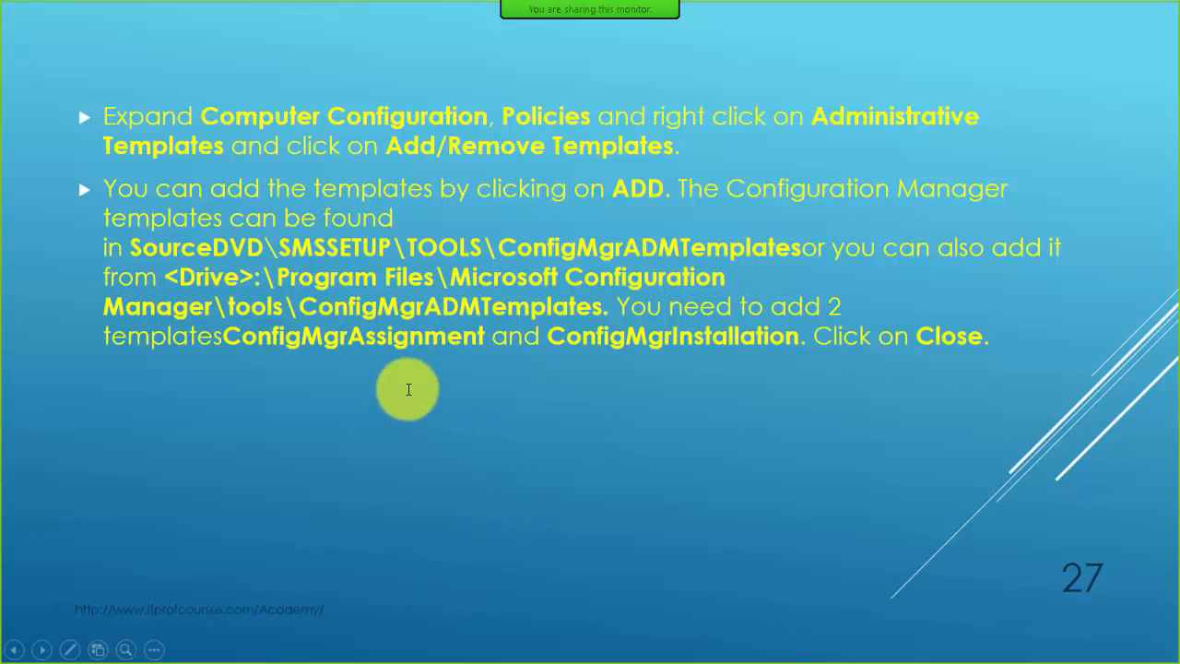
pyautogui.click(400, 378)
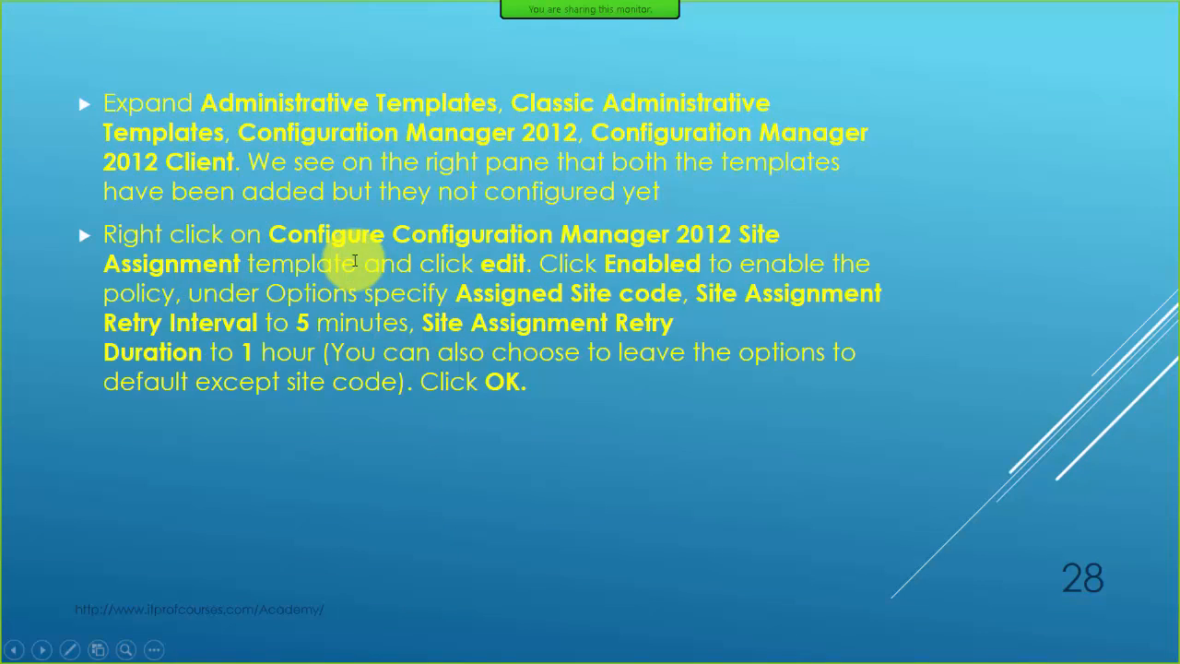
pyautogui.click(354, 261)
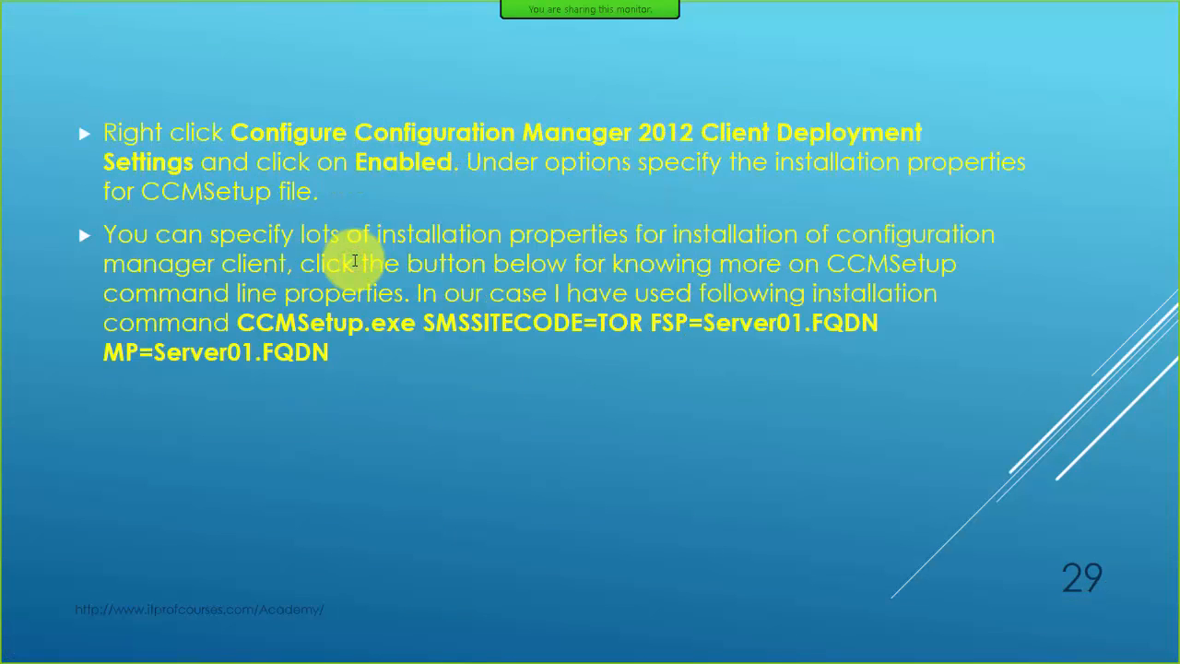
pyautogui.click(354, 261)
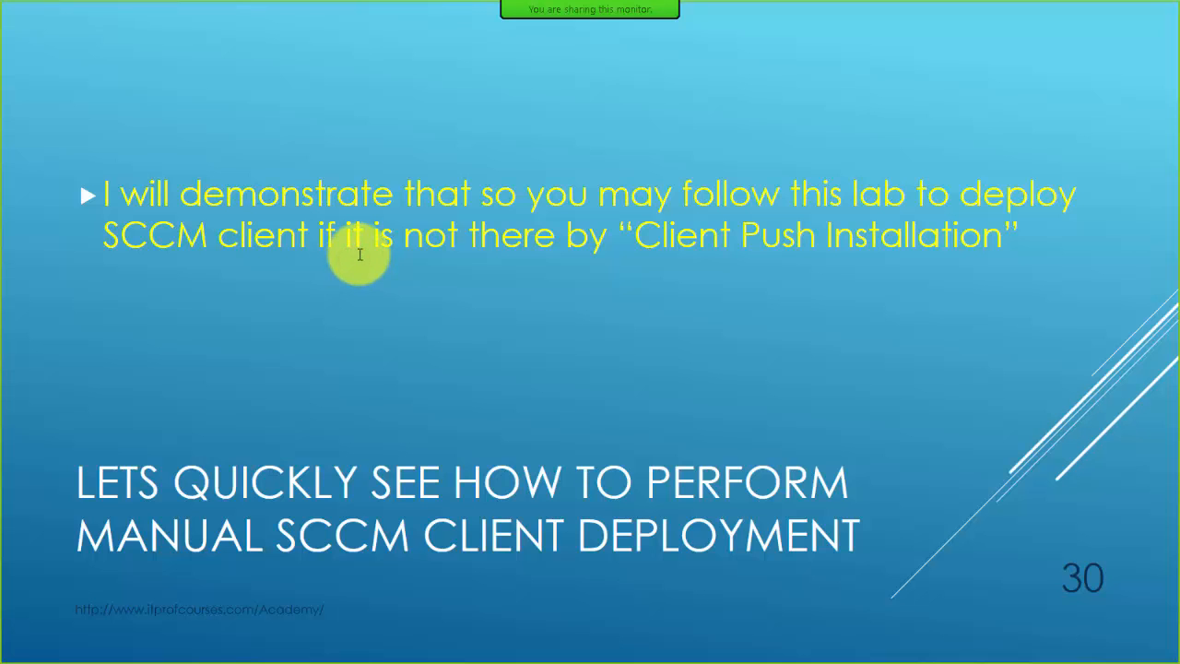
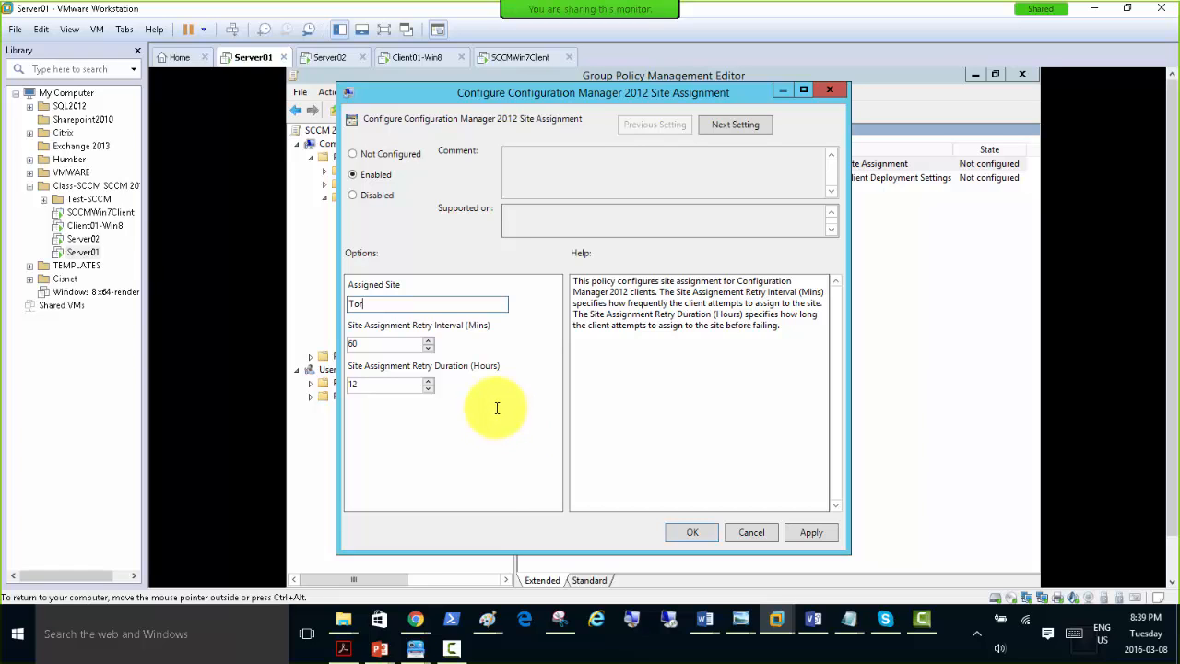
# Cancel the Site Assignment policy dialog and bring up the ConfigMgrADMTemplates folder window on Server02, minimising the Configuration Manager console.
pyautogui.click(749, 532)
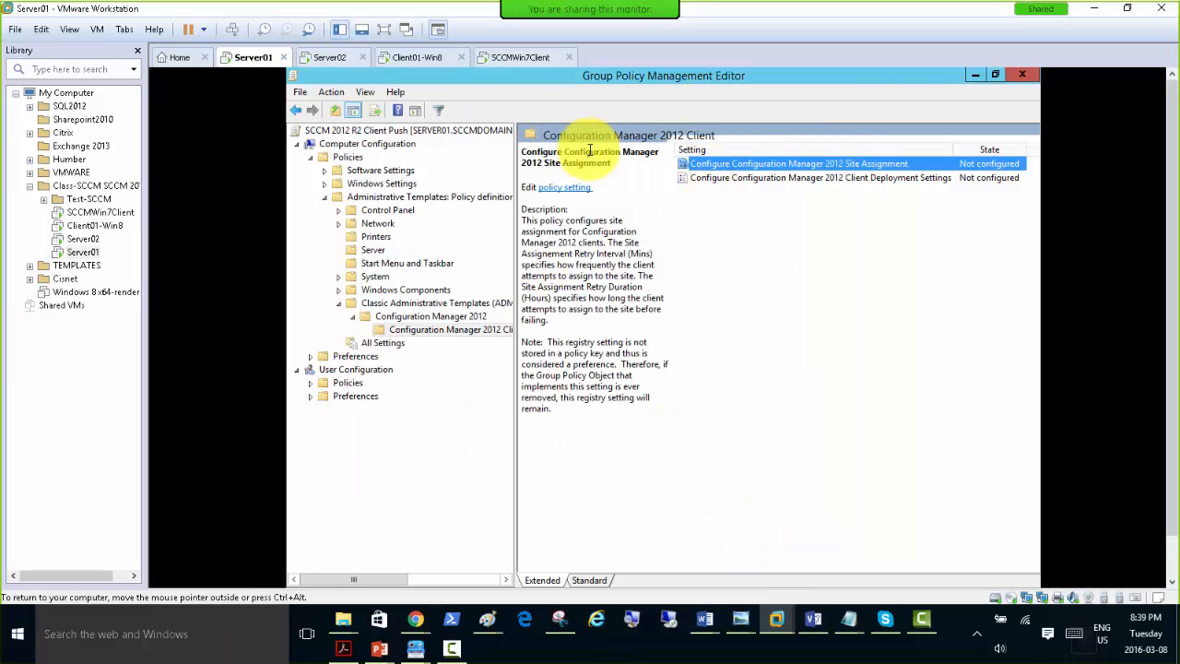
pyautogui.click(330, 59)
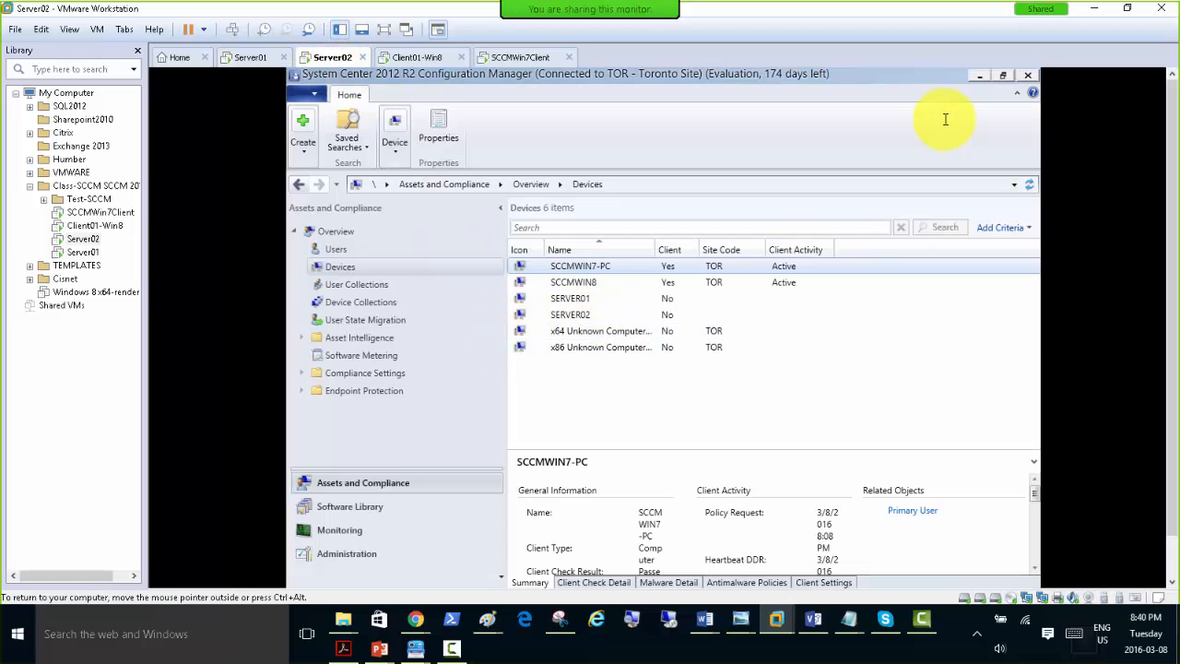
pyautogui.click(977, 76)
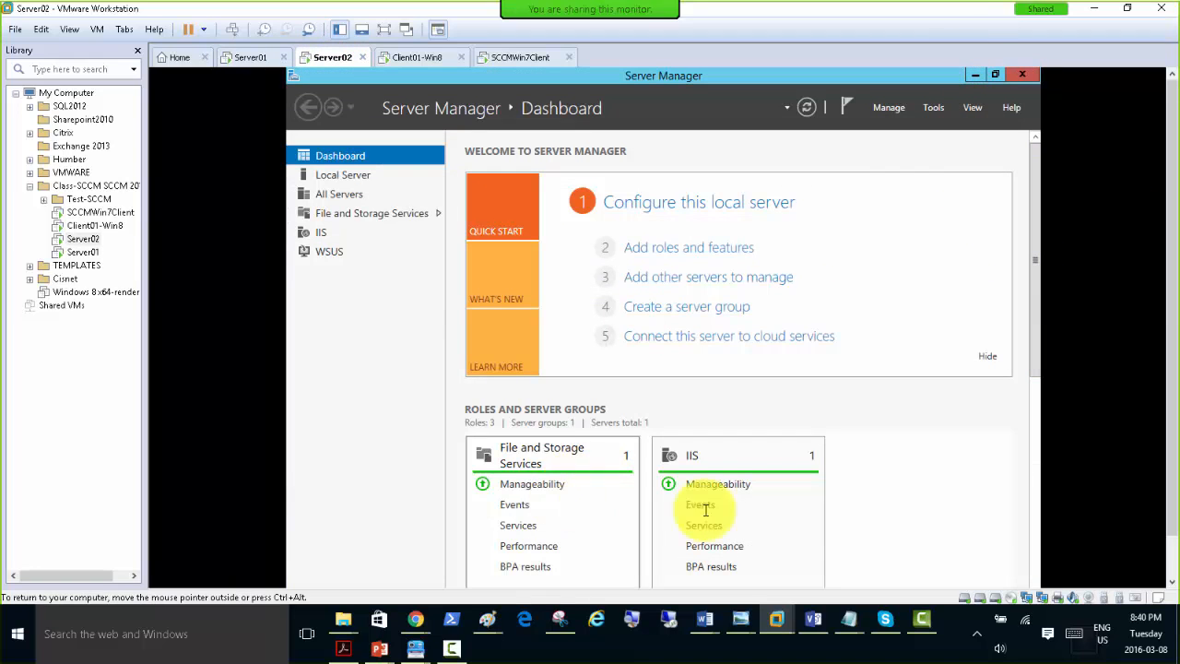
pyautogui.click(1171, 559)
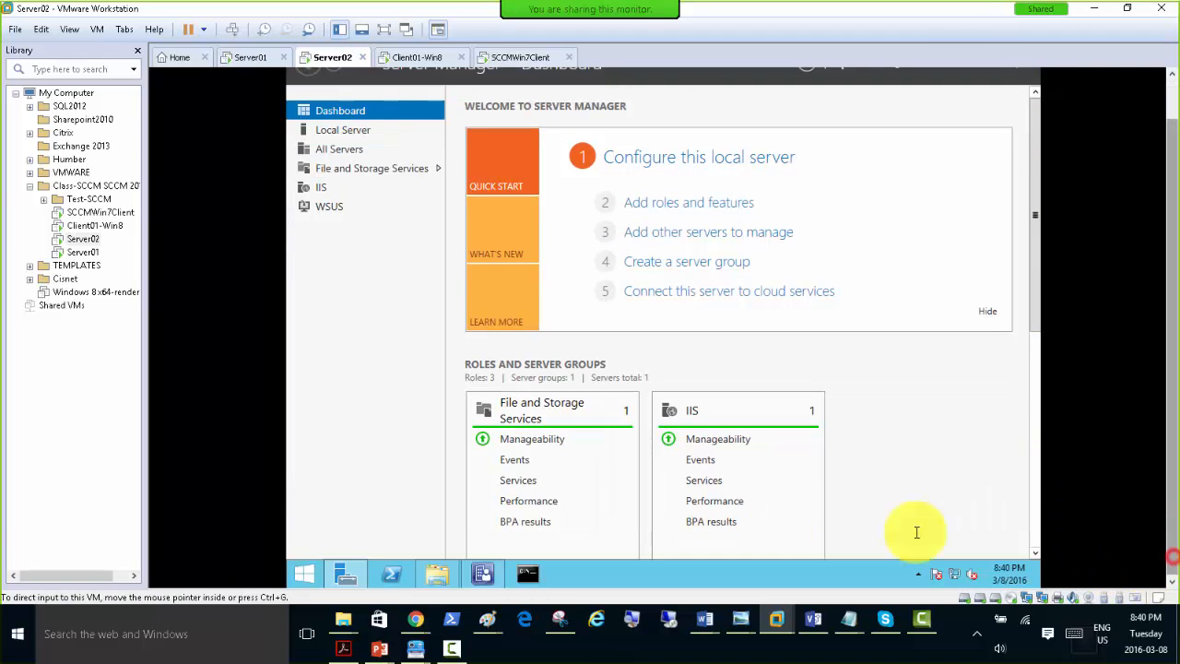
pyautogui.click(446, 577)
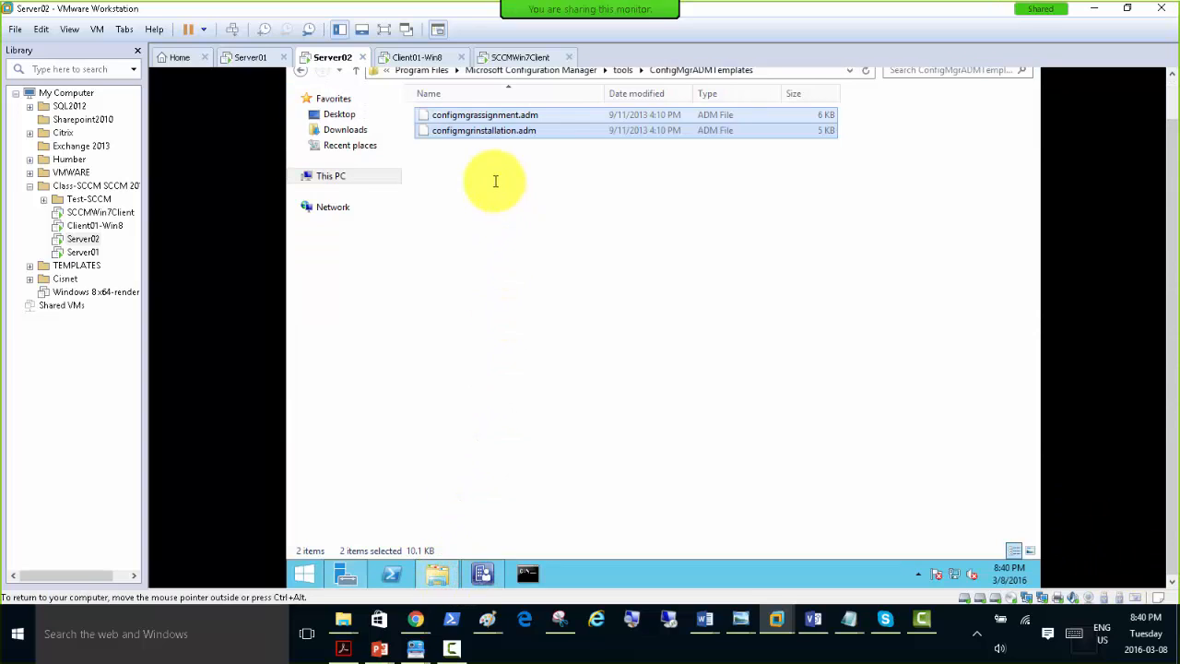
pyautogui.click(1166, 83)
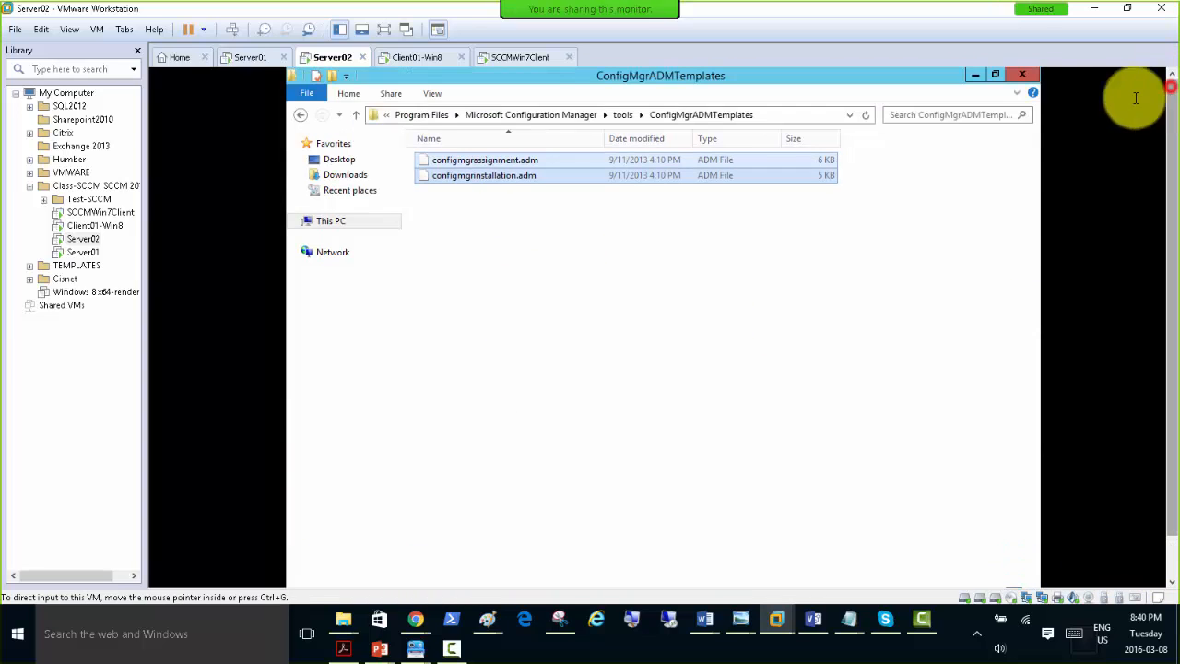
# Browse from Local Disk (C:) through Program Files, Microsoft Configuration Manager and tools to the ConfigMgrADMTemplates folder.
pyautogui.click(412, 116)
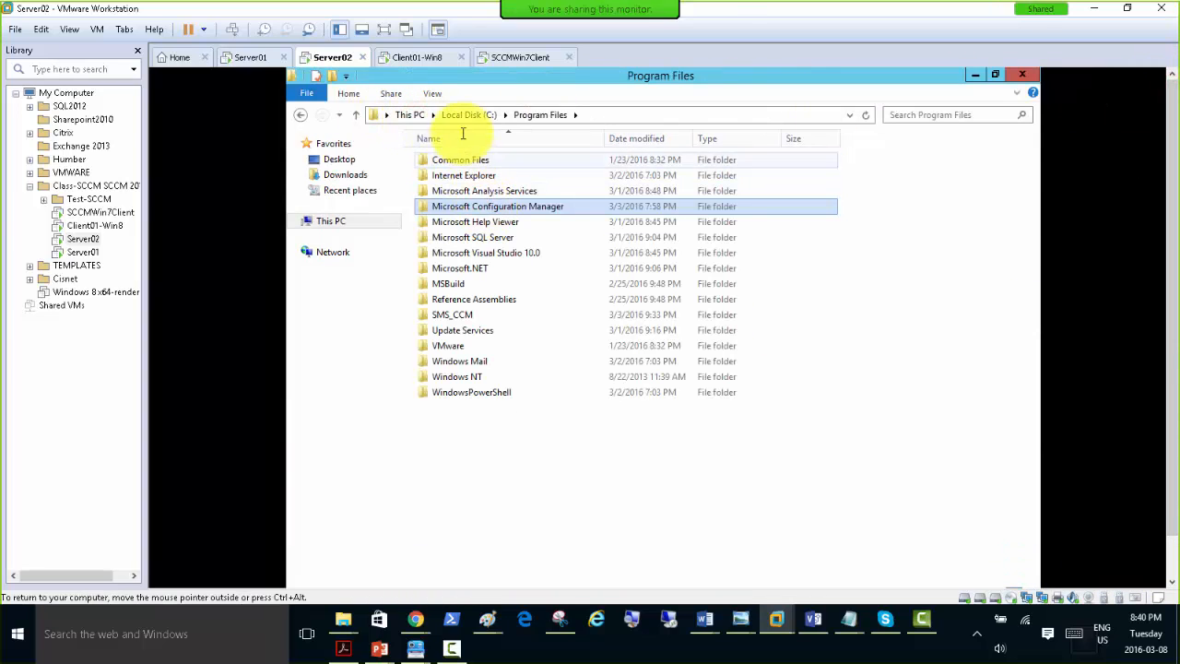
pyautogui.click(466, 114)
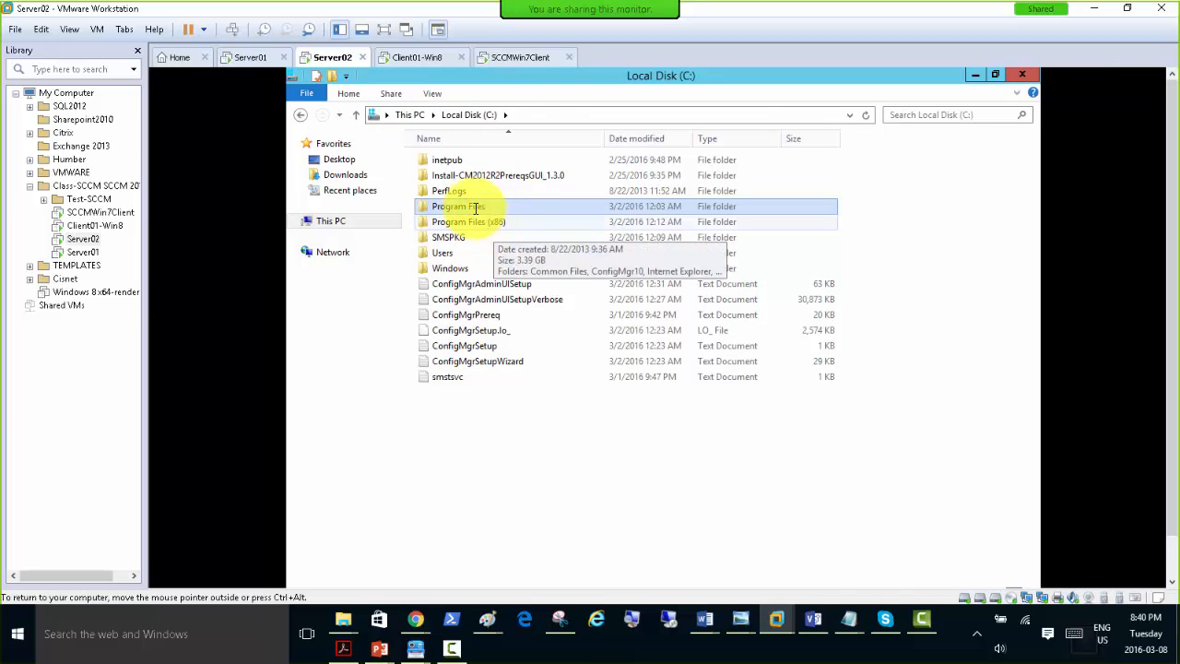
pyautogui.doubleClick(452, 203)
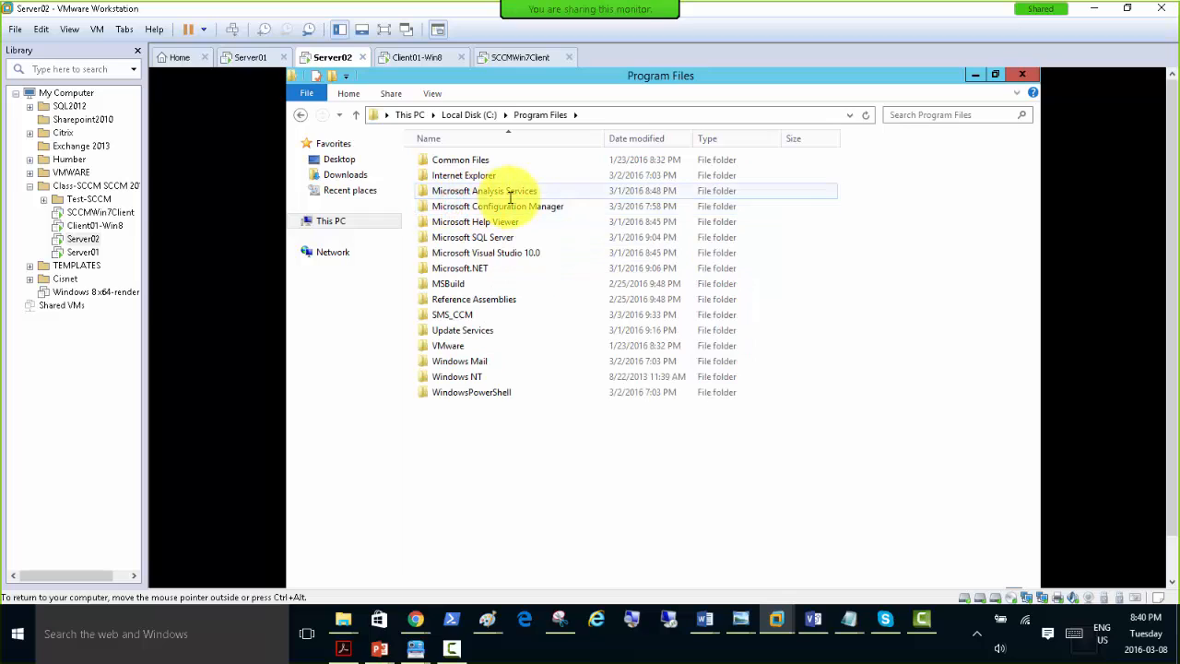
pyautogui.doubleClick(499, 206)
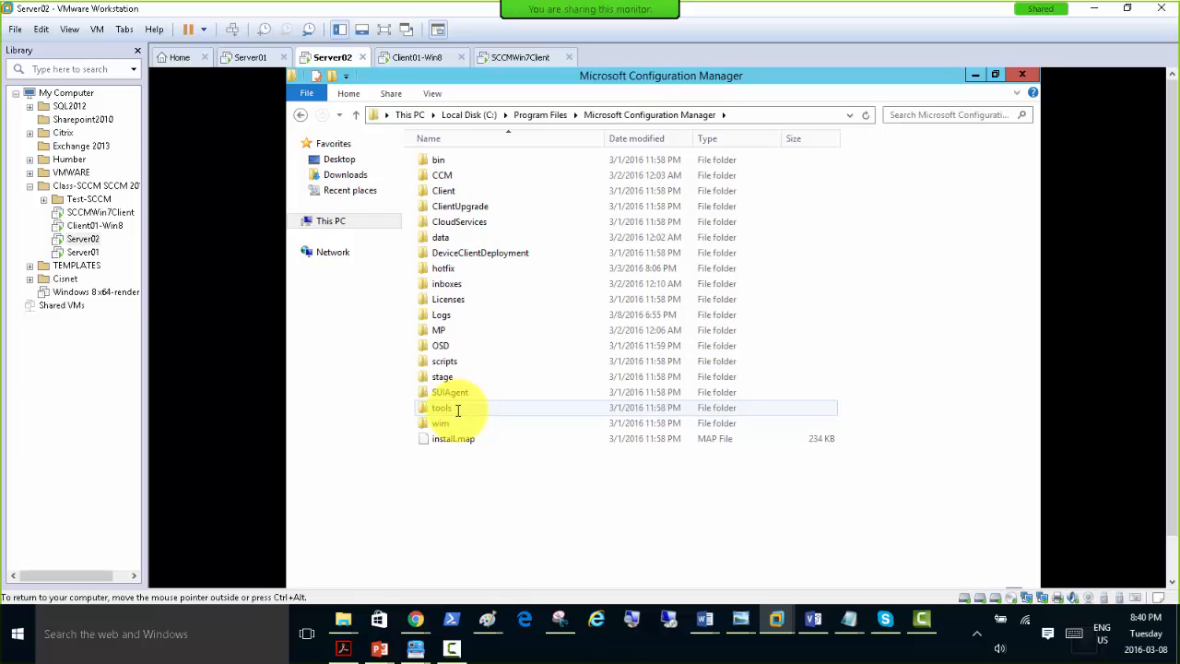
pyautogui.doubleClick(455, 408)
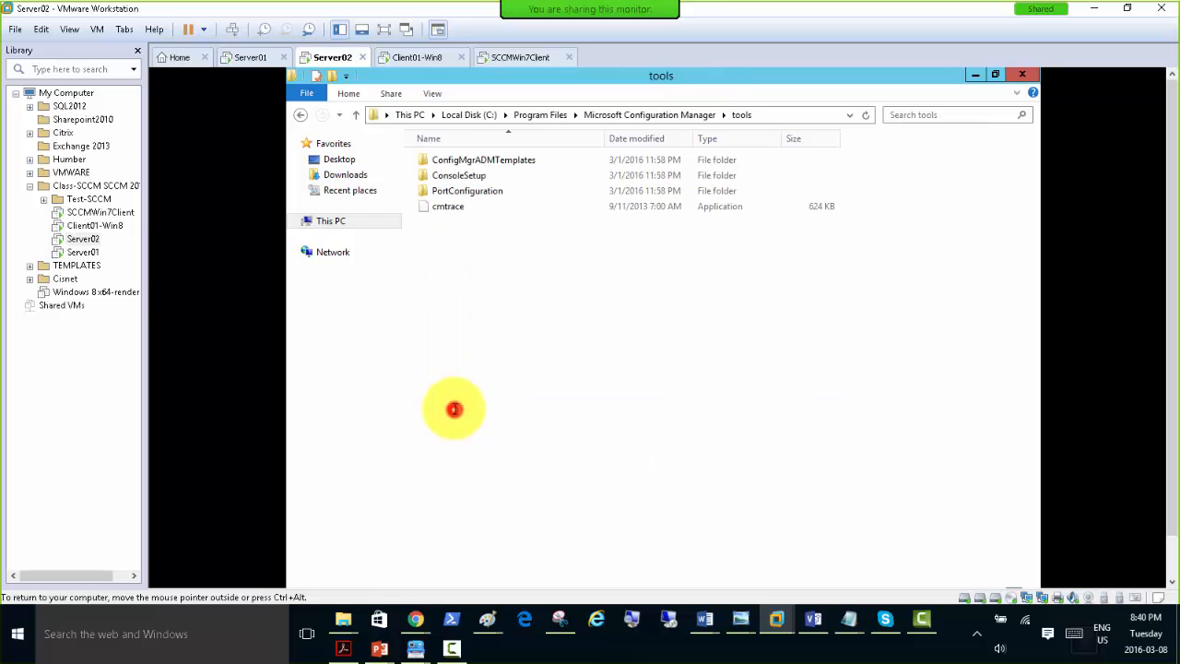
pyautogui.doubleClick(508, 161)
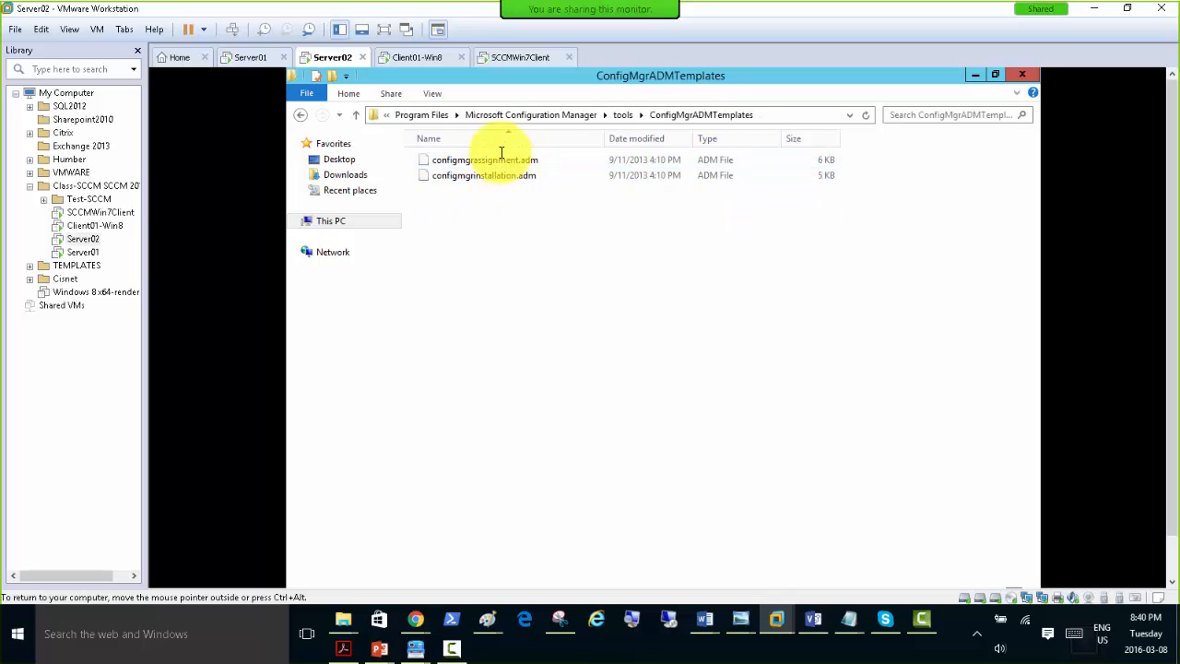
# Copy configmgrassignment.adm and configmgrinstallation.adm from the ConfigMgrADMTemplates folder.
pyautogui.moveTo(490, 197); pyautogui.dragTo(448, 159)
pyautogui.rightClick(449, 164)
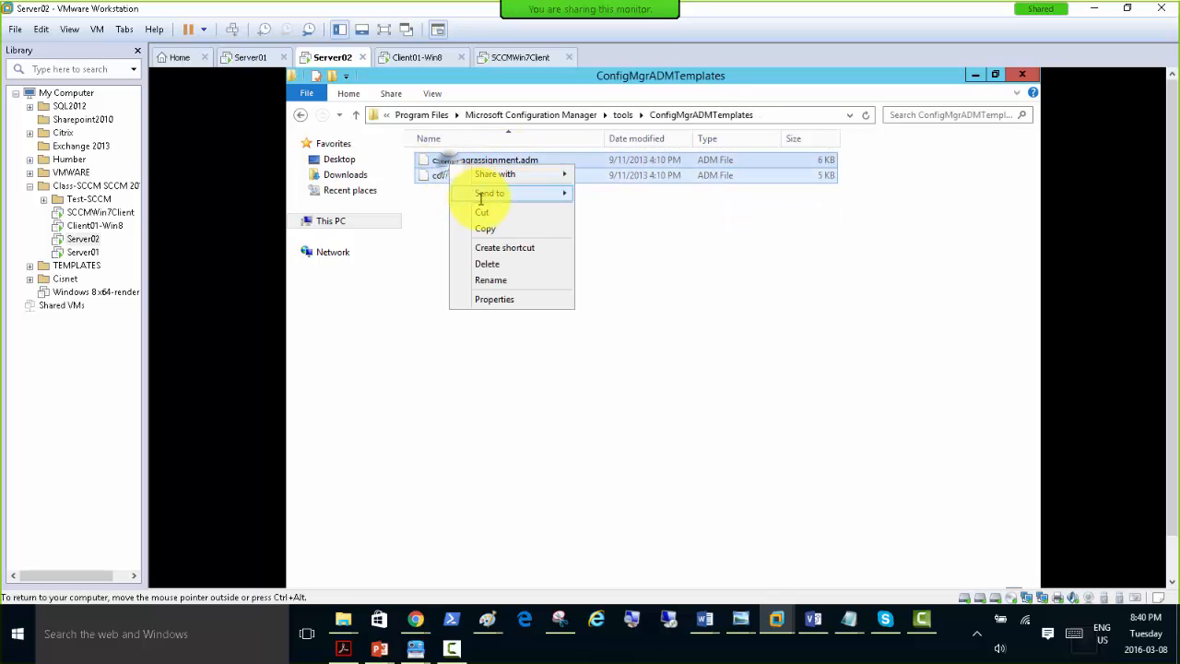
pyautogui.click(489, 230)
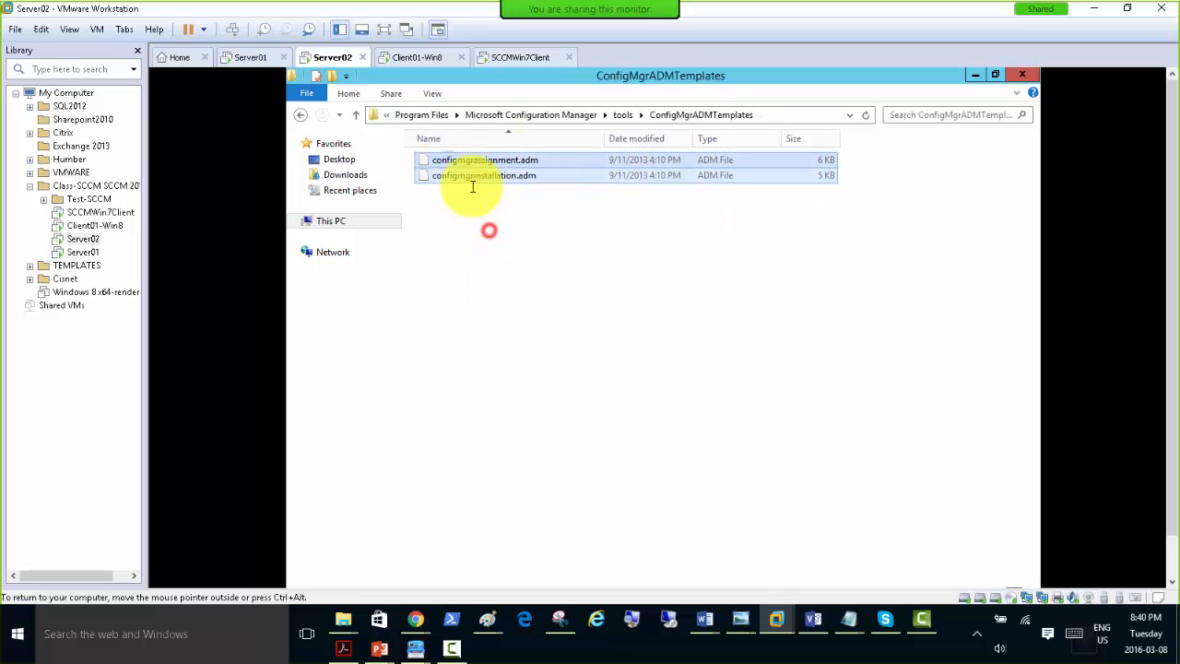
# Switch to Server01, minimise its open windows to reach the desktop, and cancel the Shutdown Event Tracker.
pyautogui.click(239, 57)
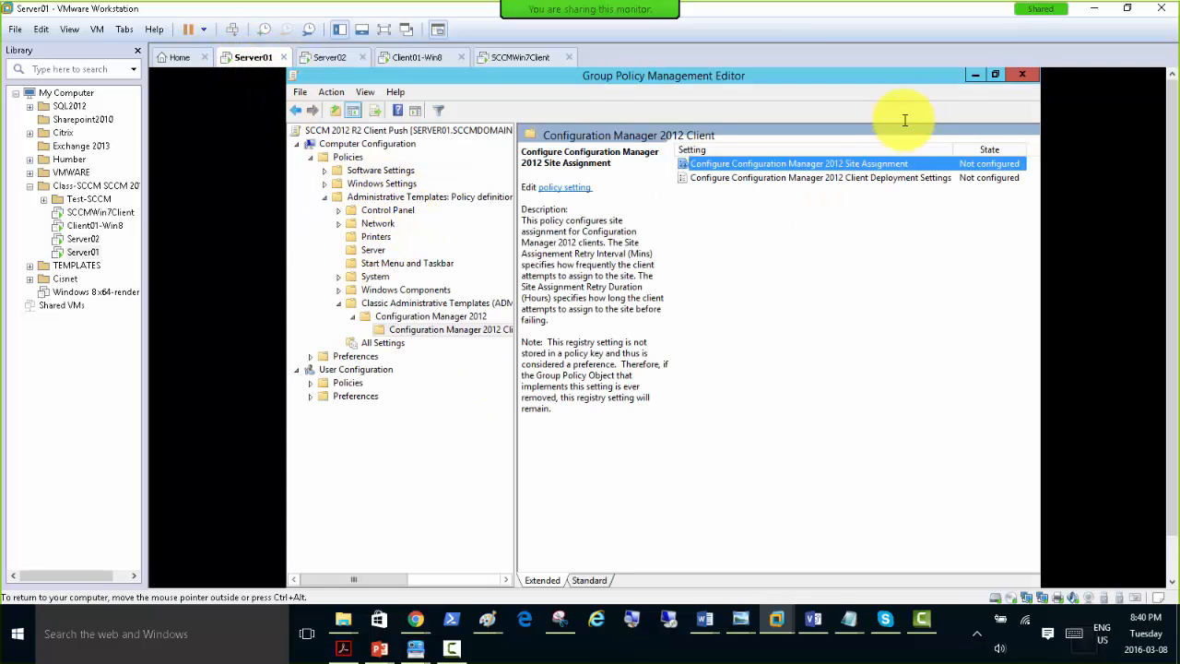
pyautogui.click(974, 74)
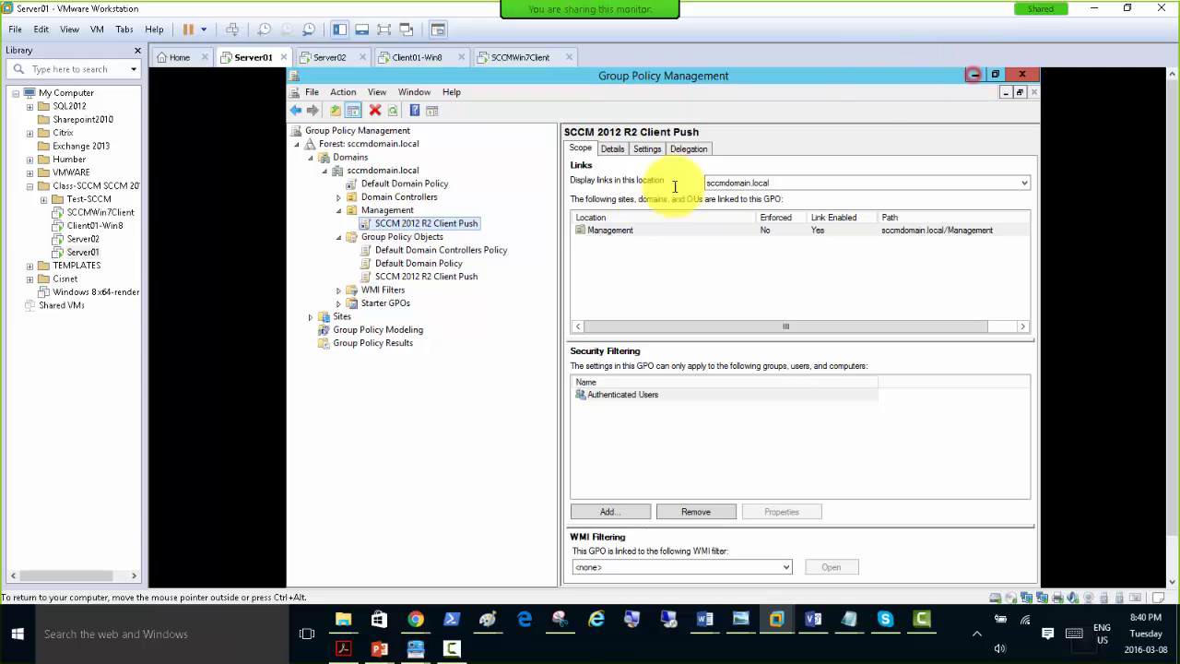
pyautogui.click(974, 74)
pyautogui.click(974, 72)
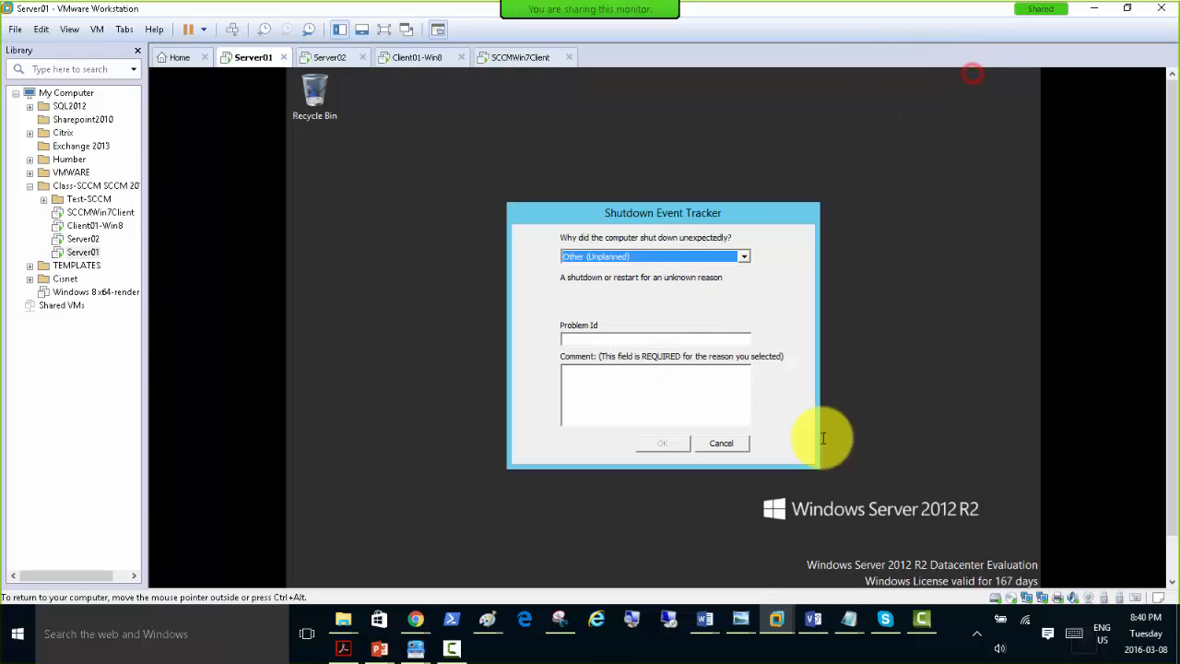
pyautogui.click(721, 442)
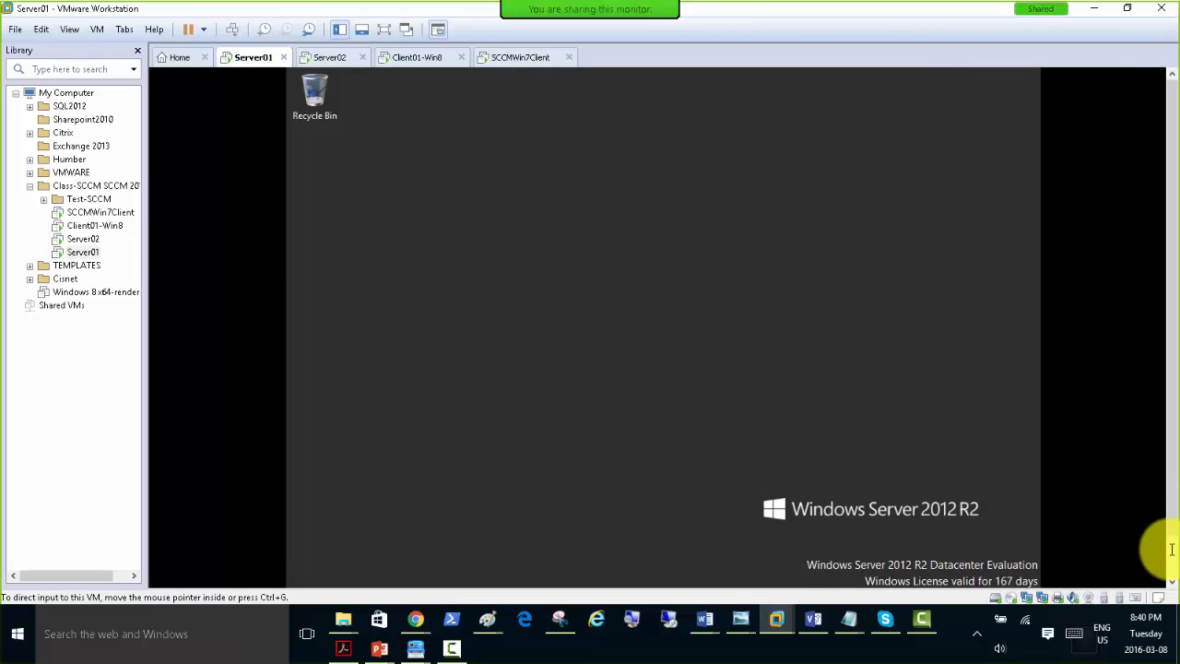
# Open the Downloads folder on Server01 and show the Paste option for the copied templates without pasting them.
pyautogui.click(435, 573)
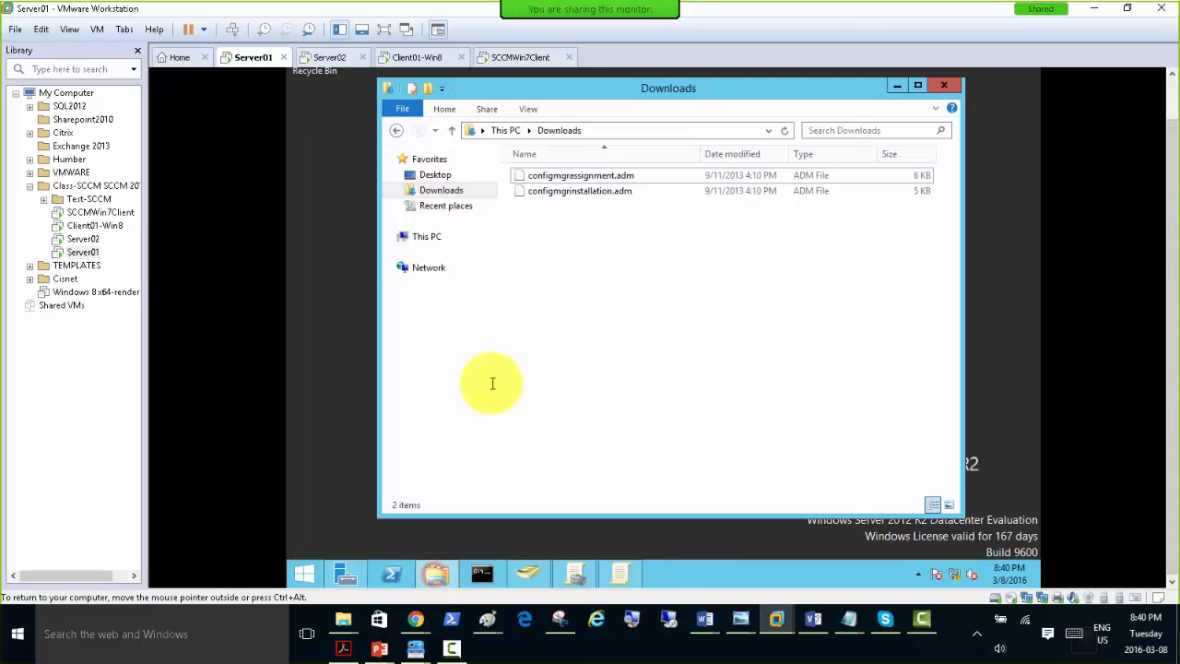
pyautogui.click(435, 190)
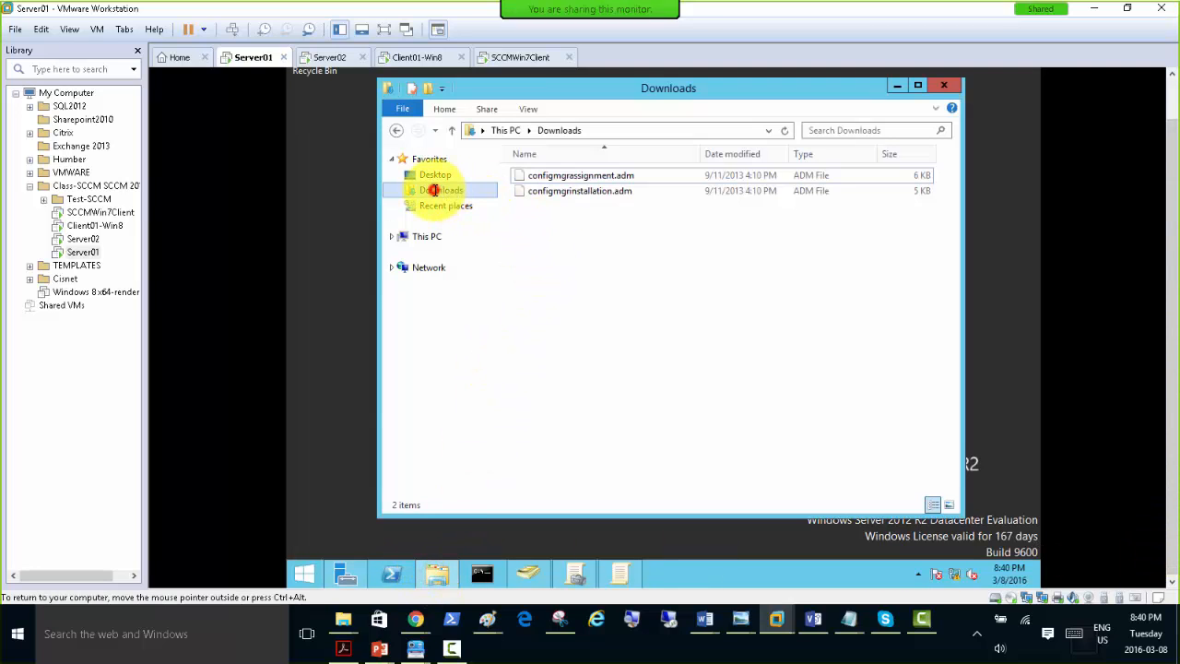
pyautogui.rightClick(551, 219)
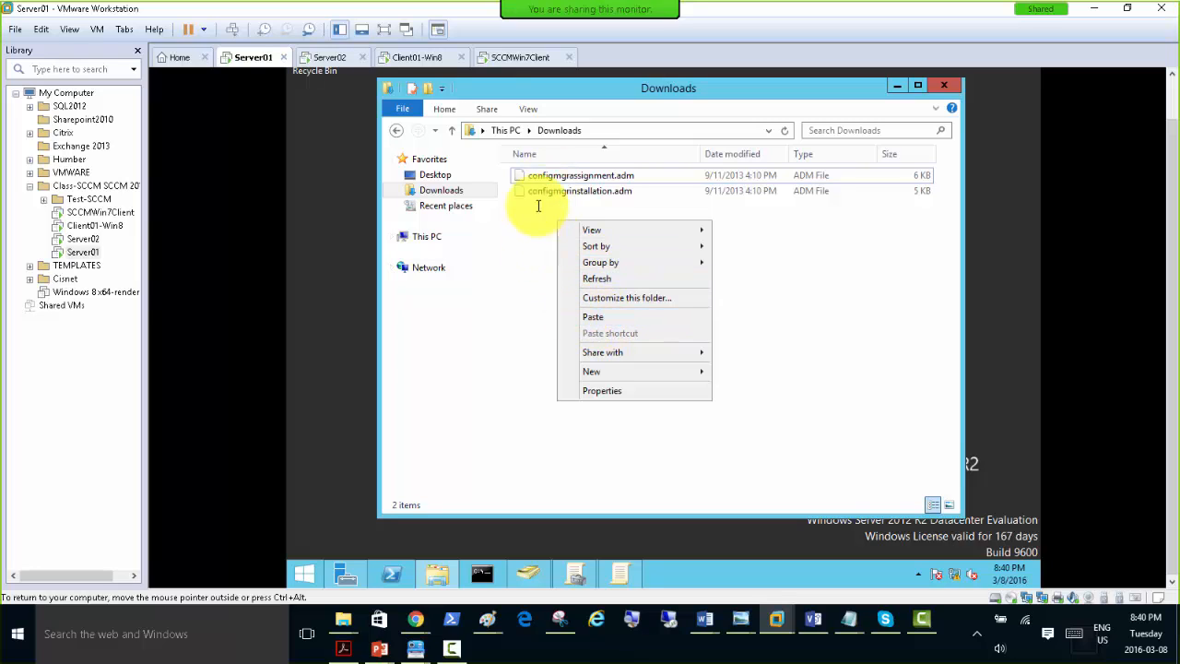
pyautogui.click(540, 264)
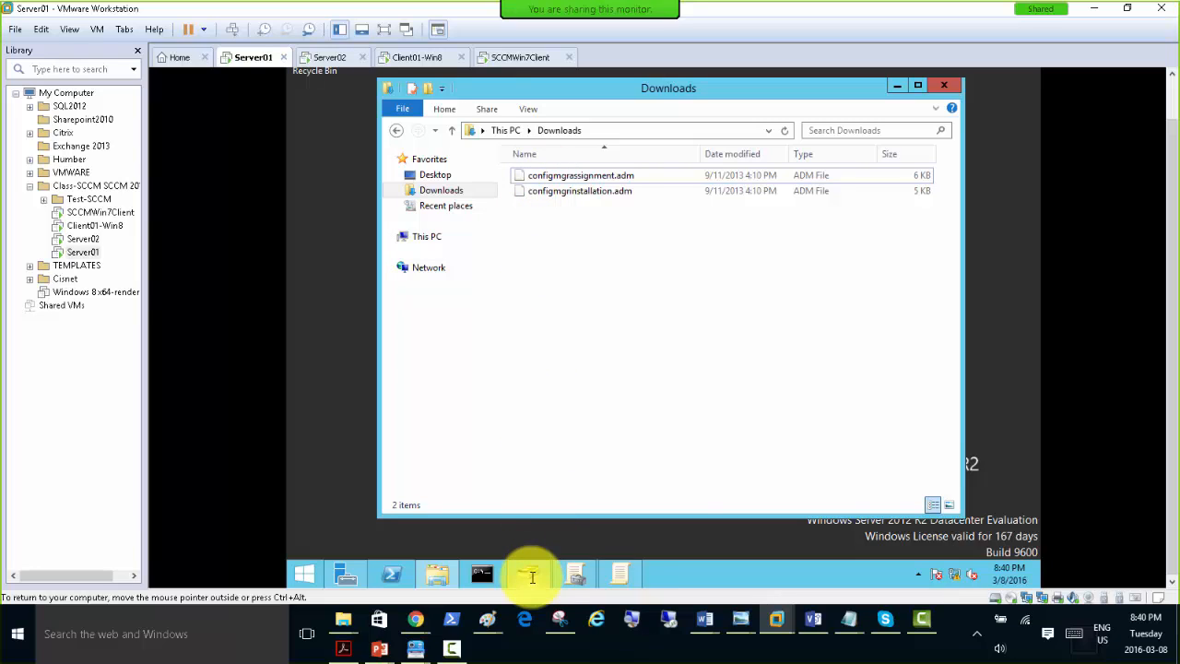
# Return to the Group Policy Management Editor, collapse the policy tree, and re-expand it to Administrative Templates under Computer Configuration Policies.
pyautogui.click(623, 577)
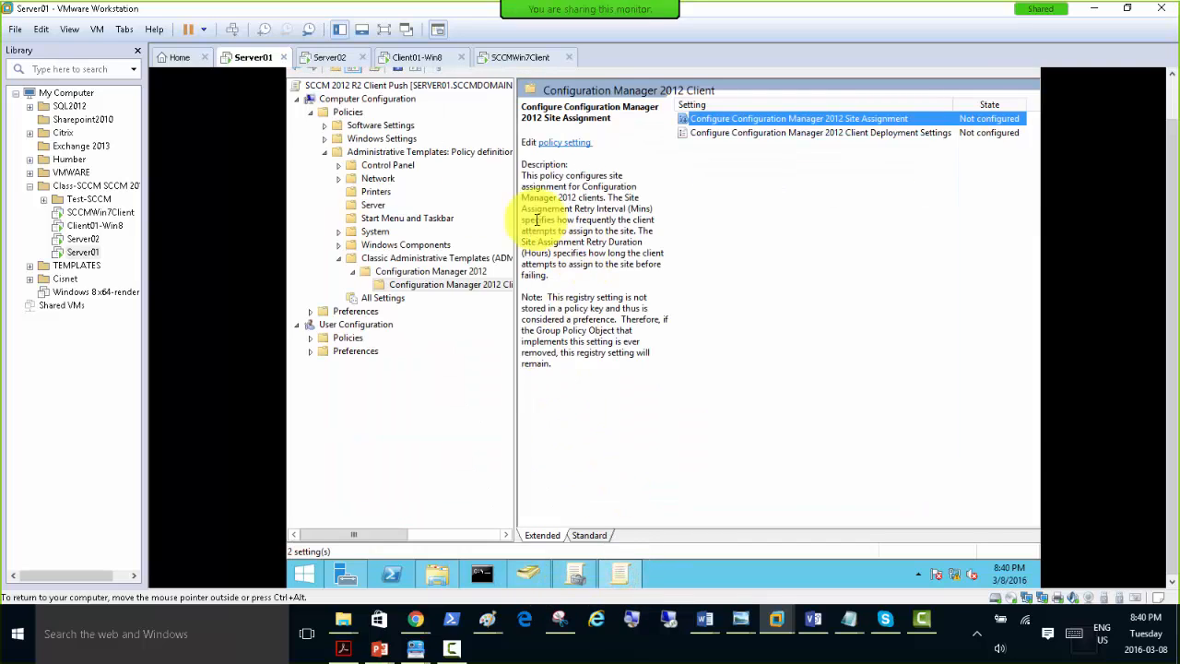
pyautogui.click(324, 151)
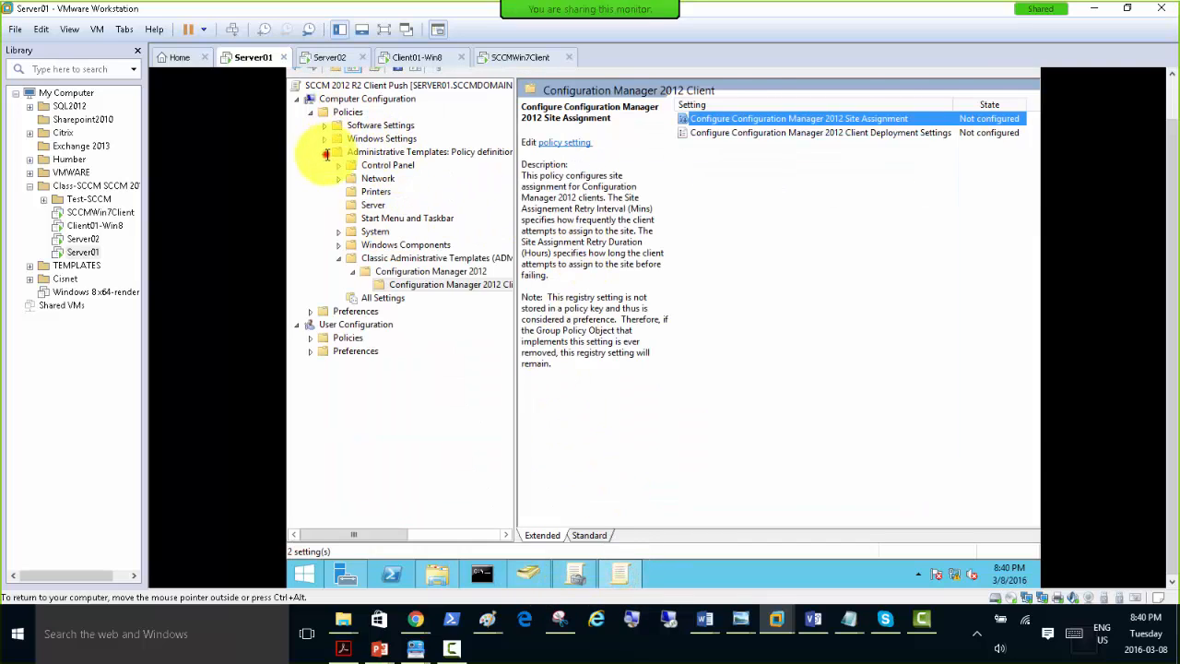
pyautogui.click(311, 112)
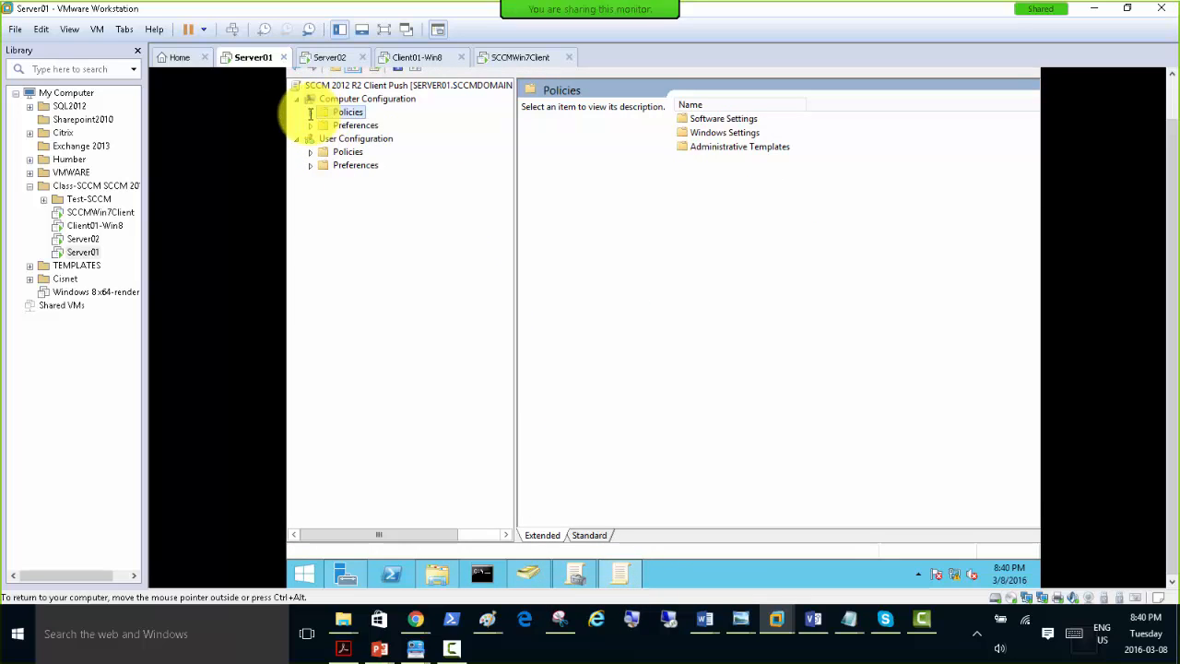
pyautogui.click(310, 111)
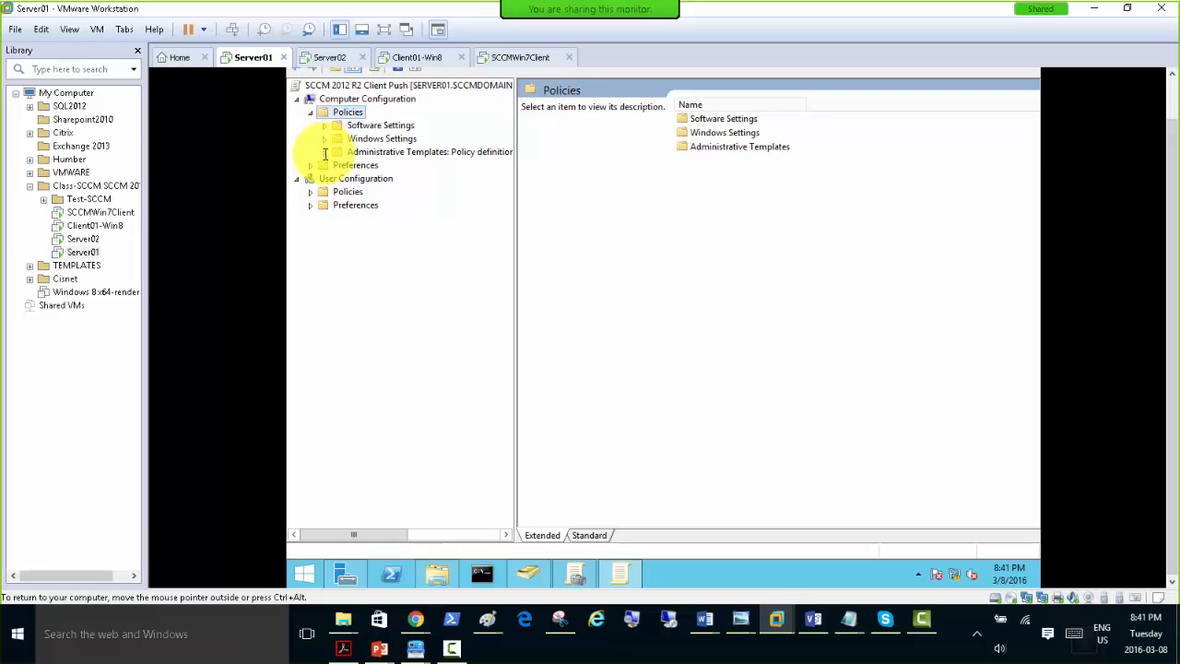
pyautogui.click(325, 151)
pyautogui.click(382, 152)
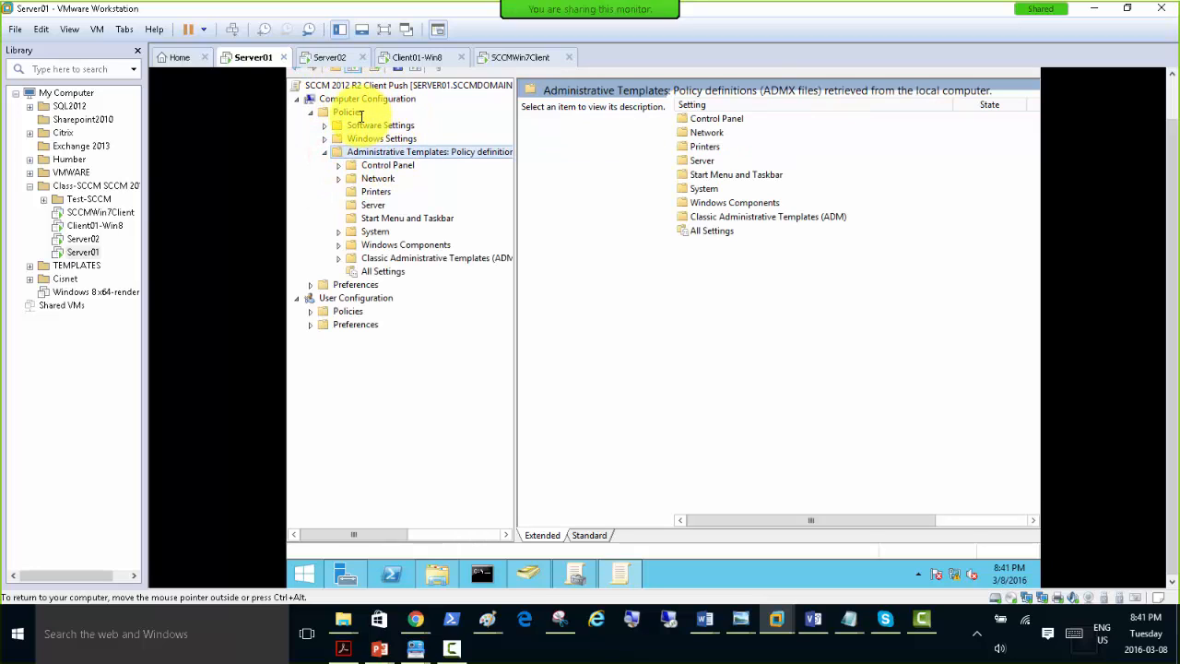
# Add configmgrassignment.adm and configmgrinstallation.adm from Downloads to the Administrative Templates, skipping files already in the destination.
pyautogui.rightClick(440, 152)
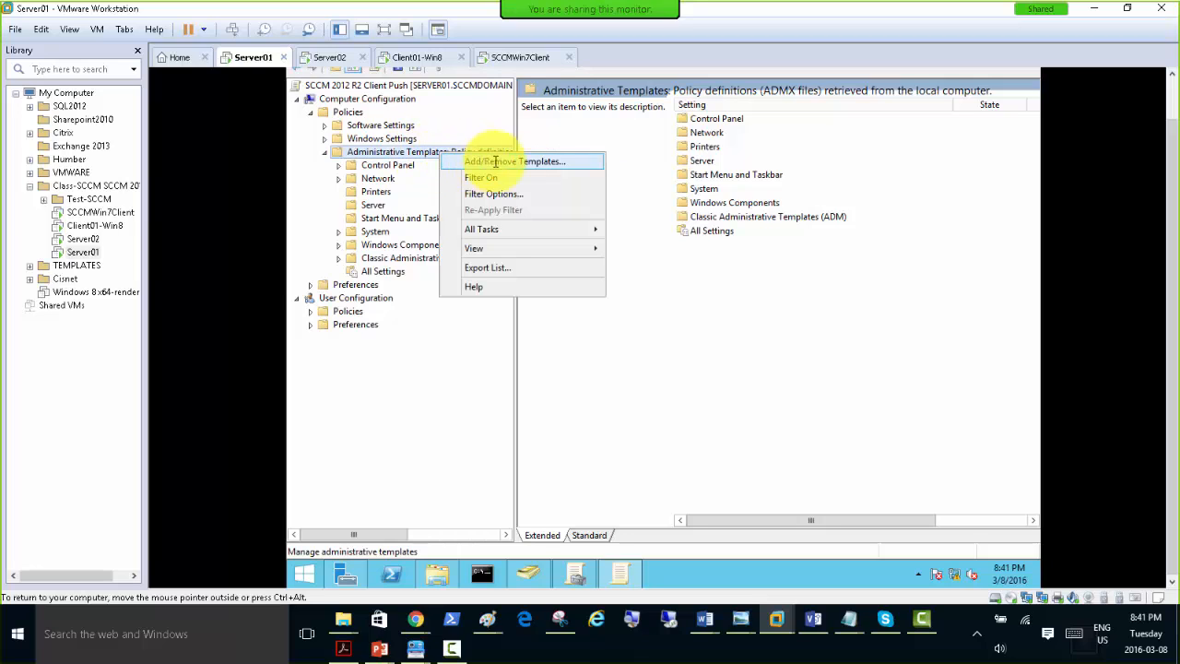
pyautogui.click(512, 162)
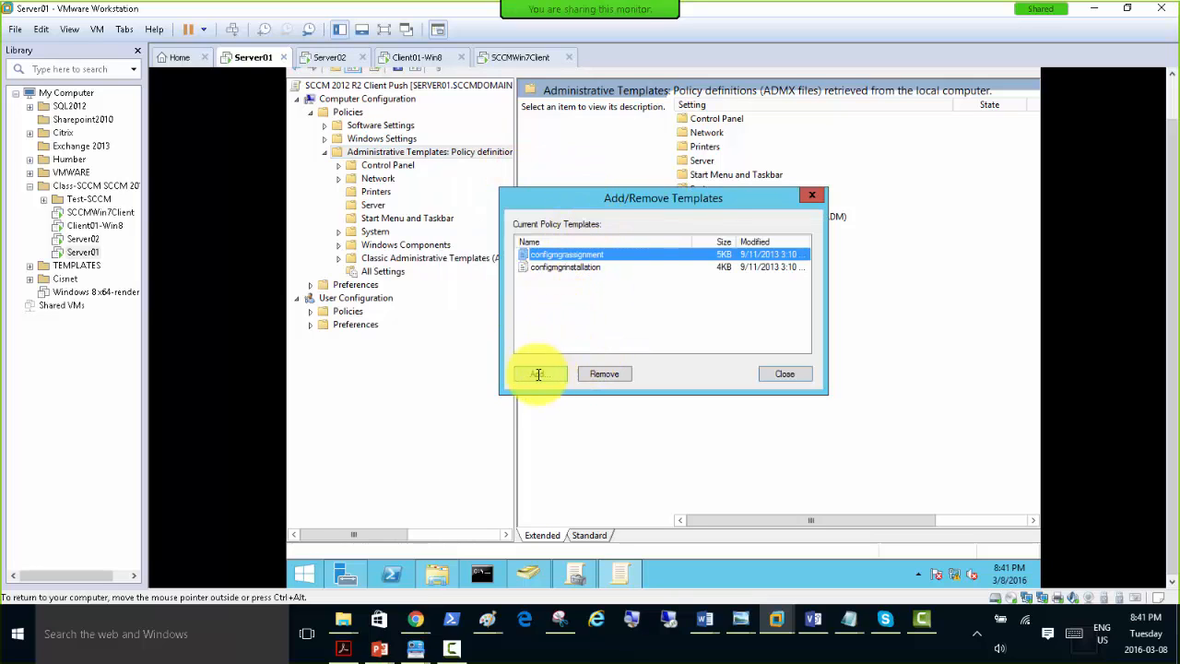
pyautogui.click(535, 373)
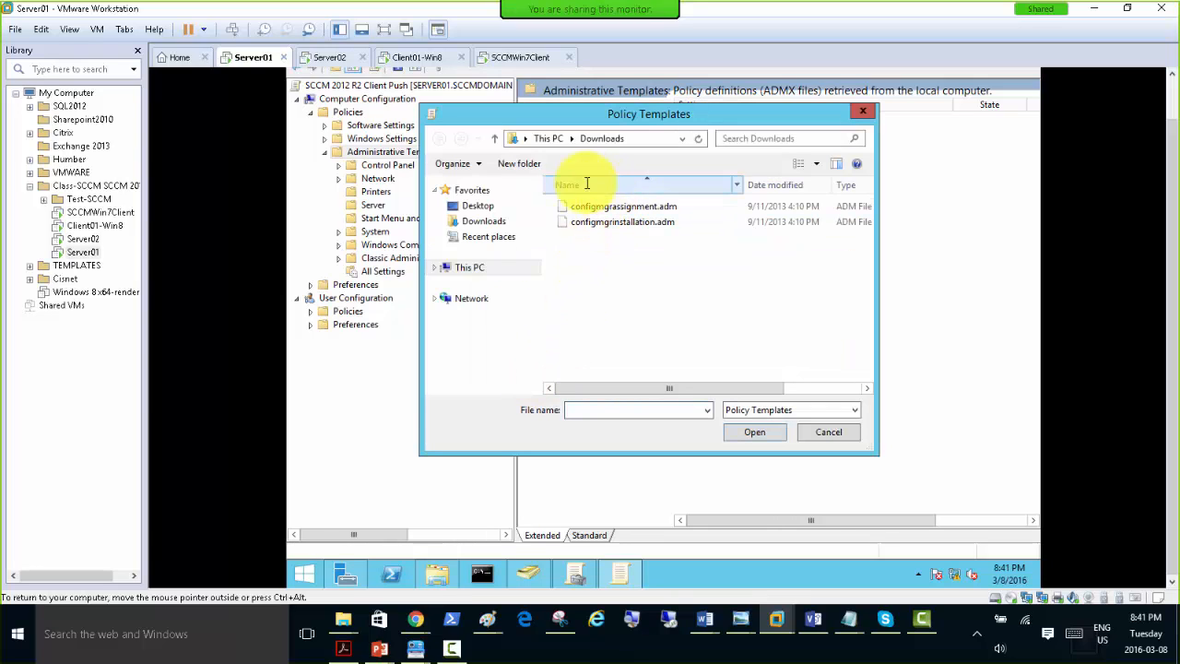
pyautogui.click(479, 222)
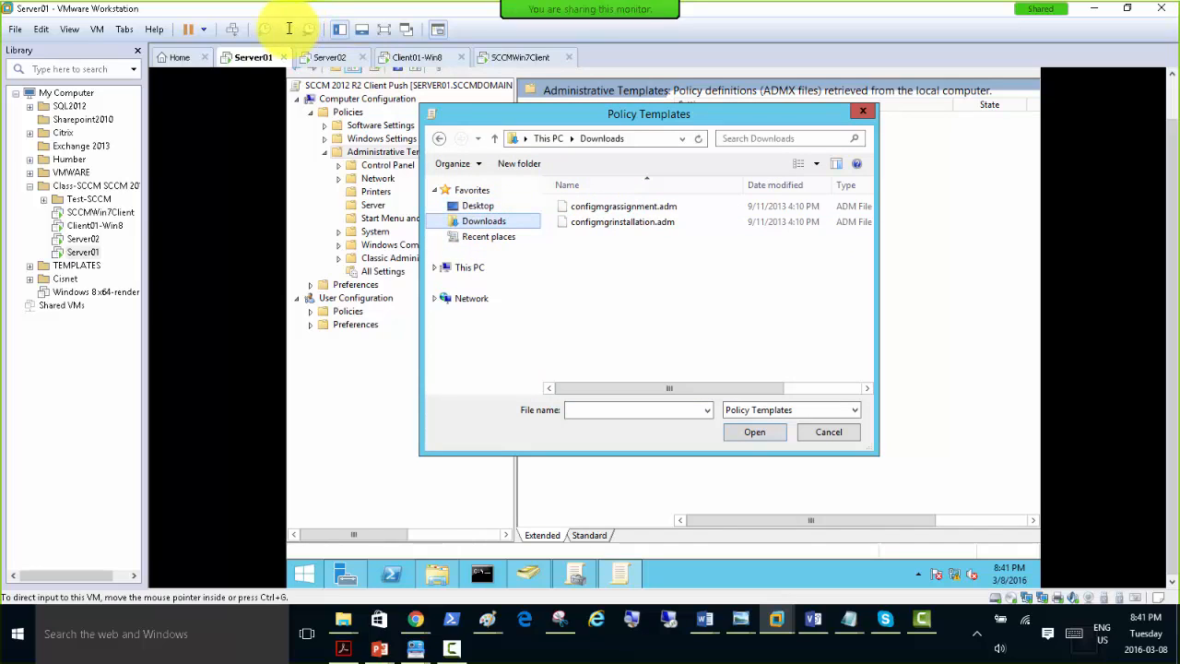
pyautogui.click(611, 207)
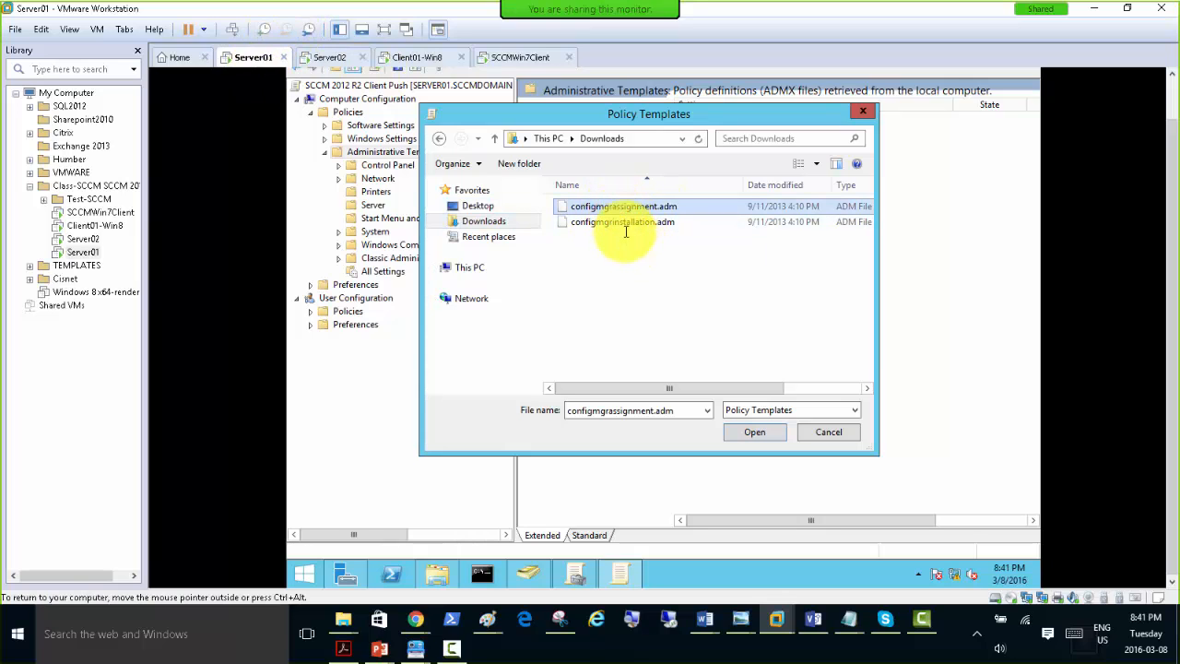
pyautogui.keyDown('shift'); pyautogui.click(619, 221); pyautogui.keyUp('shift')
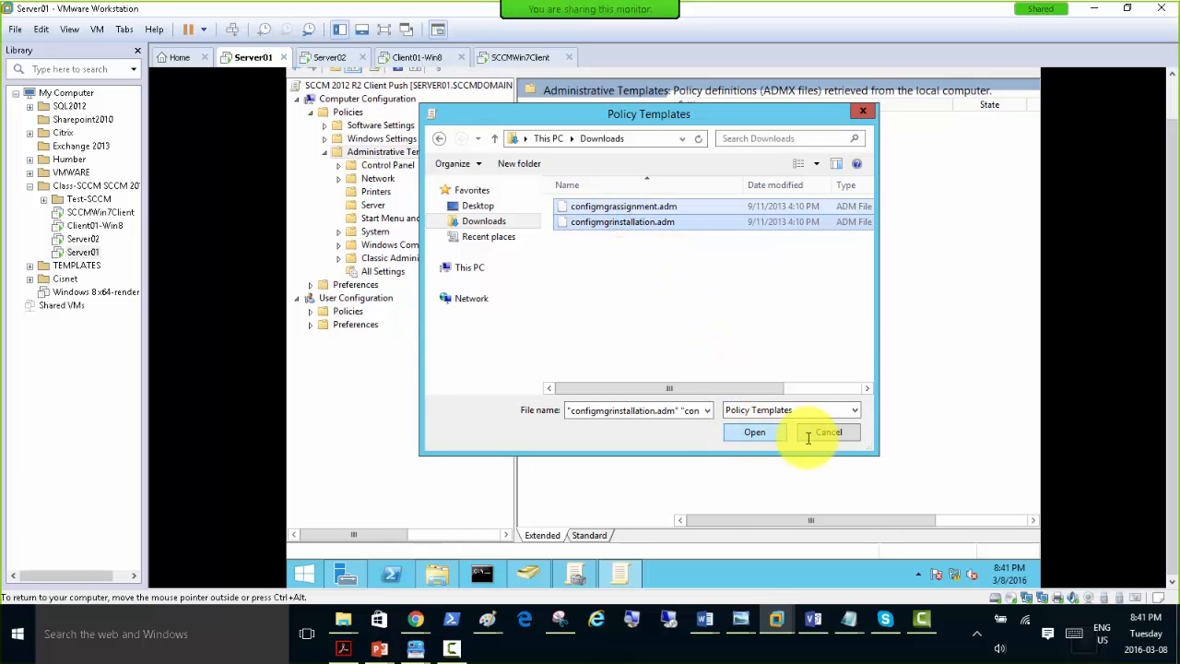
pyautogui.click(755, 432)
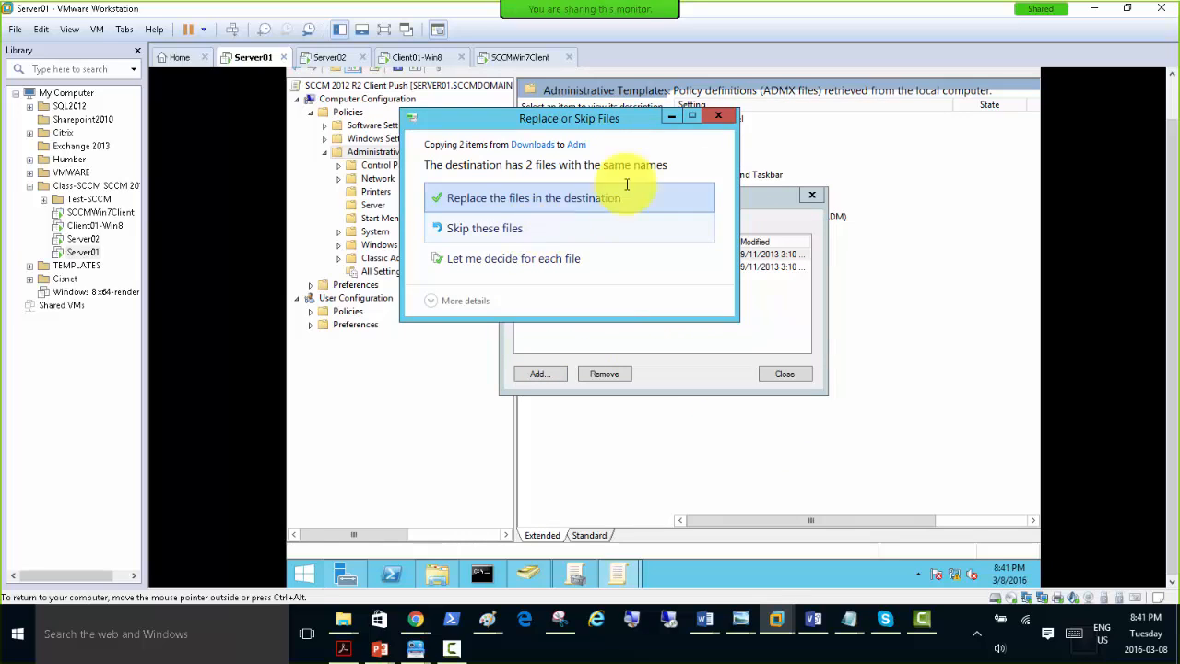
pyautogui.click(680, 228)
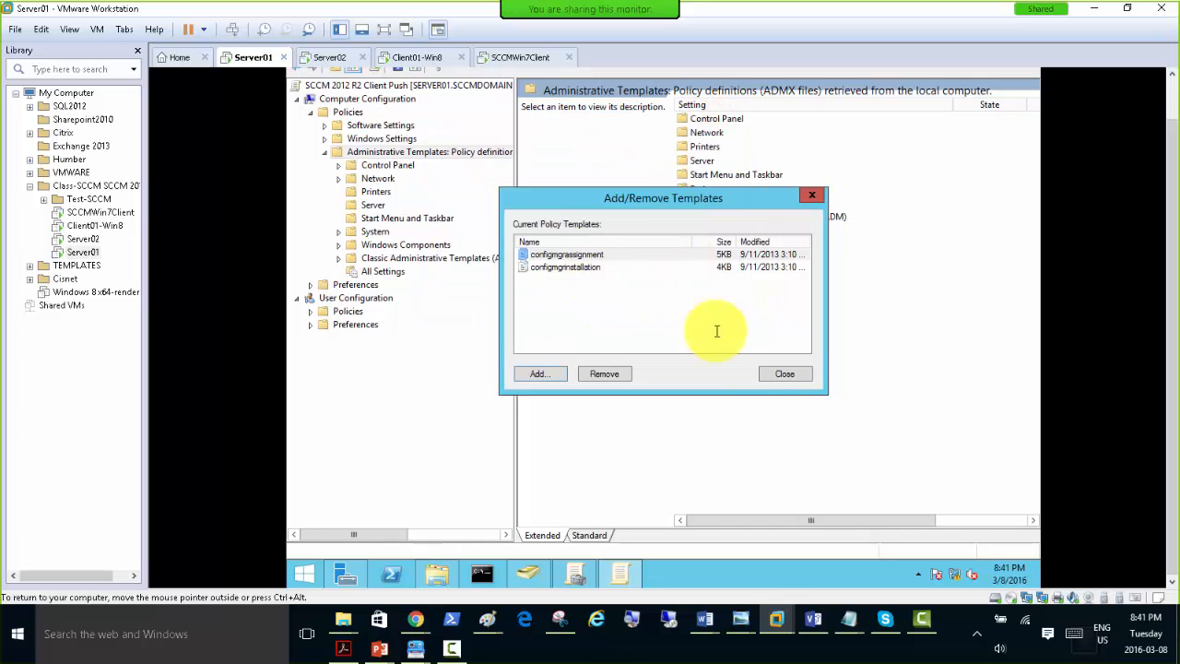
# Close the template list and open the Configuration Manager 2012 Client folder under Classic Administrative Templates (ADM), Configuration Manager 2012.
pyautogui.click(784, 374)
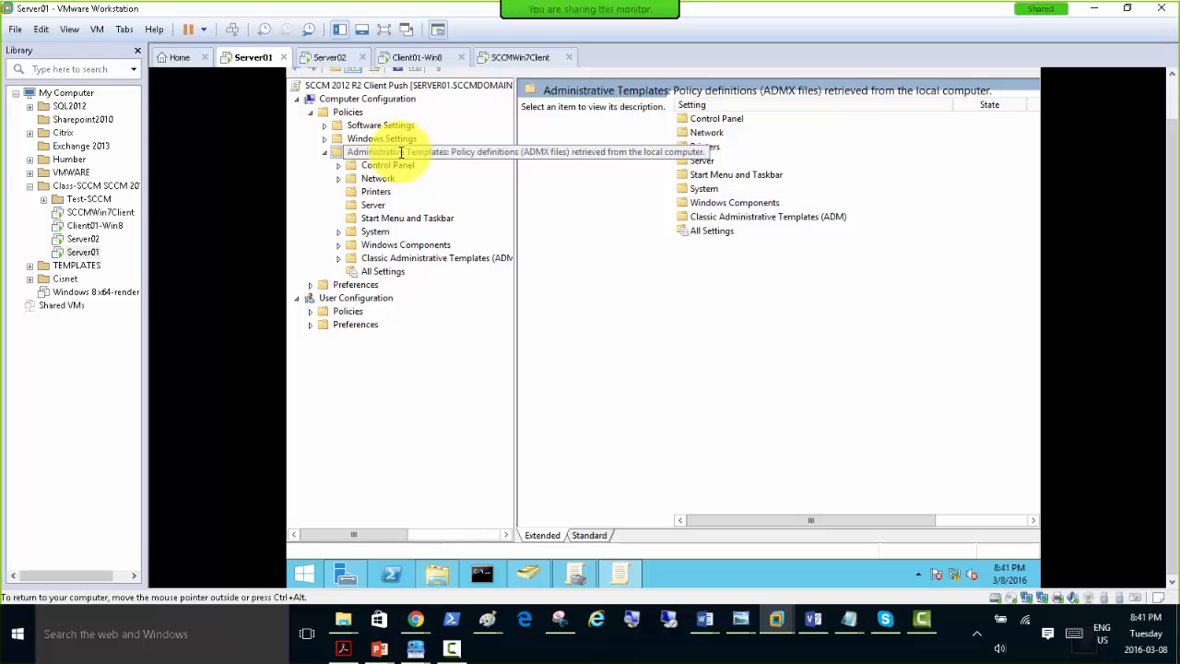
pyautogui.click(410, 152)
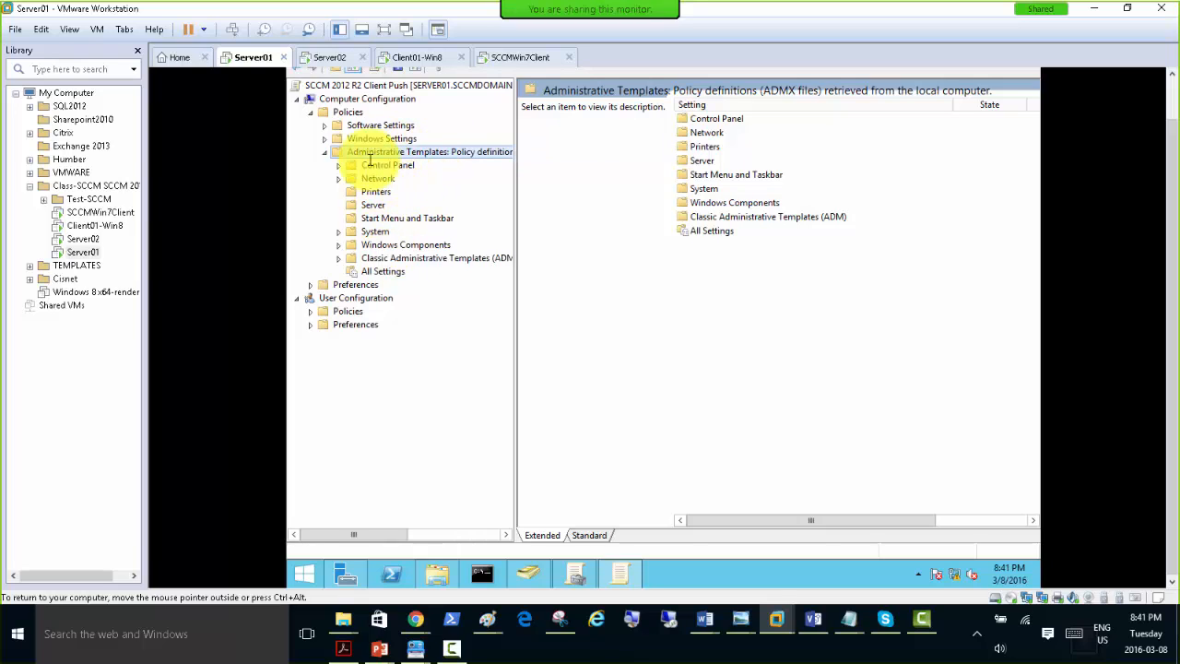
pyautogui.click(325, 152)
pyautogui.click(324, 152)
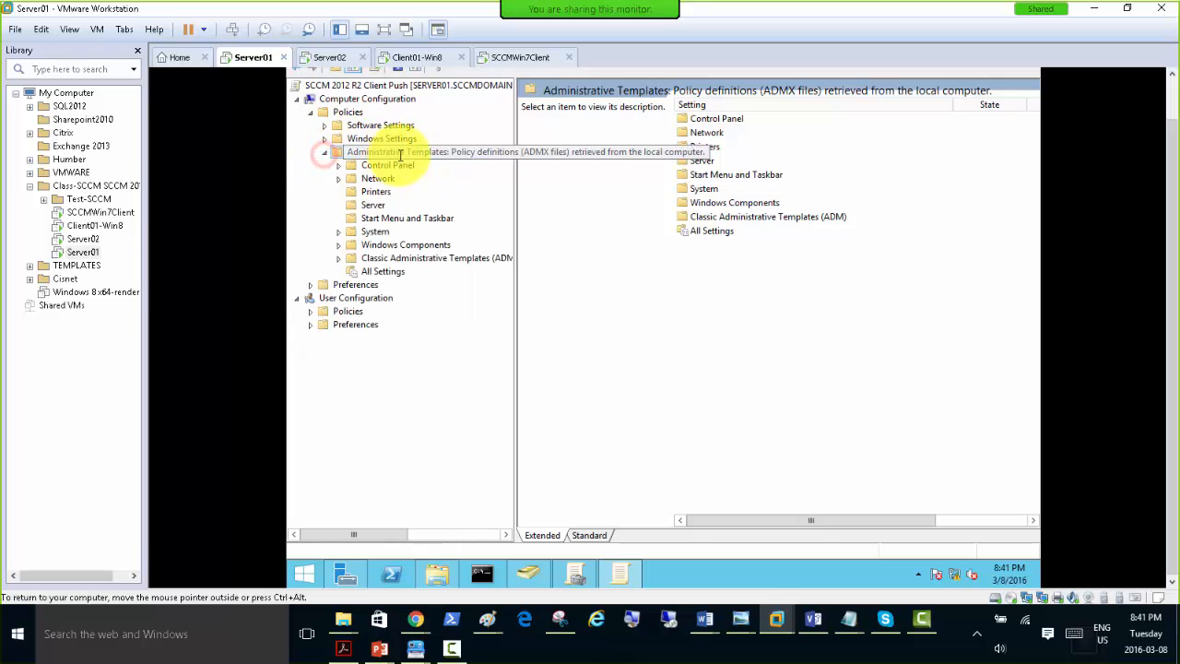
pyautogui.click(338, 259)
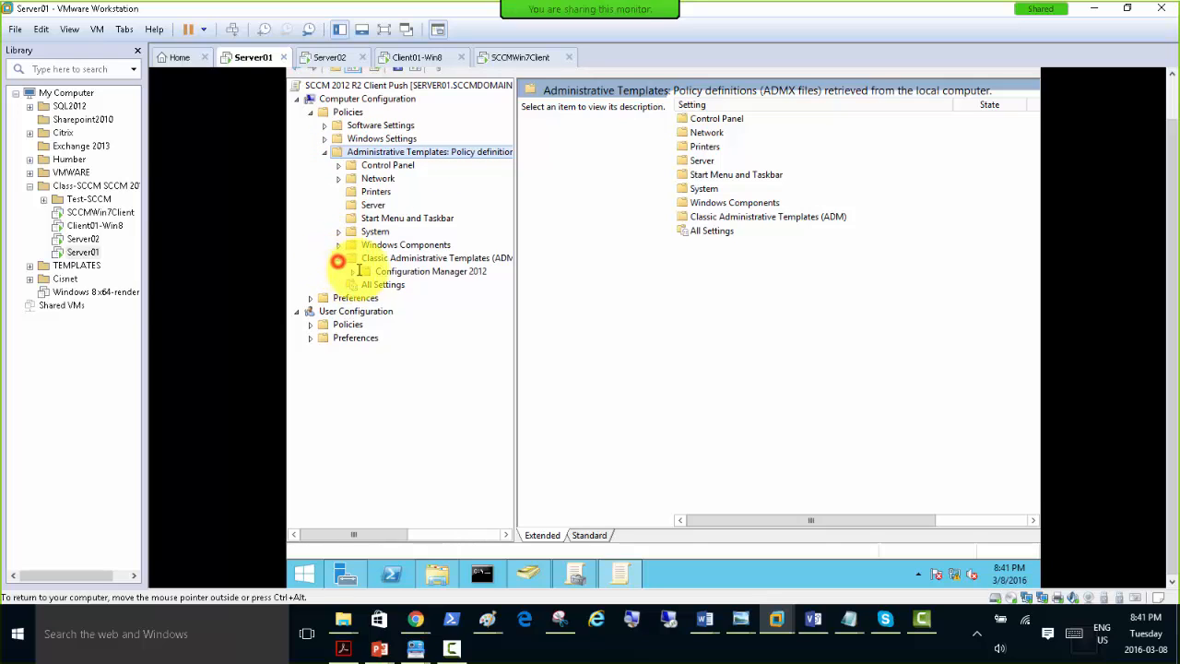
pyautogui.click(396, 259)
pyautogui.click(355, 272)
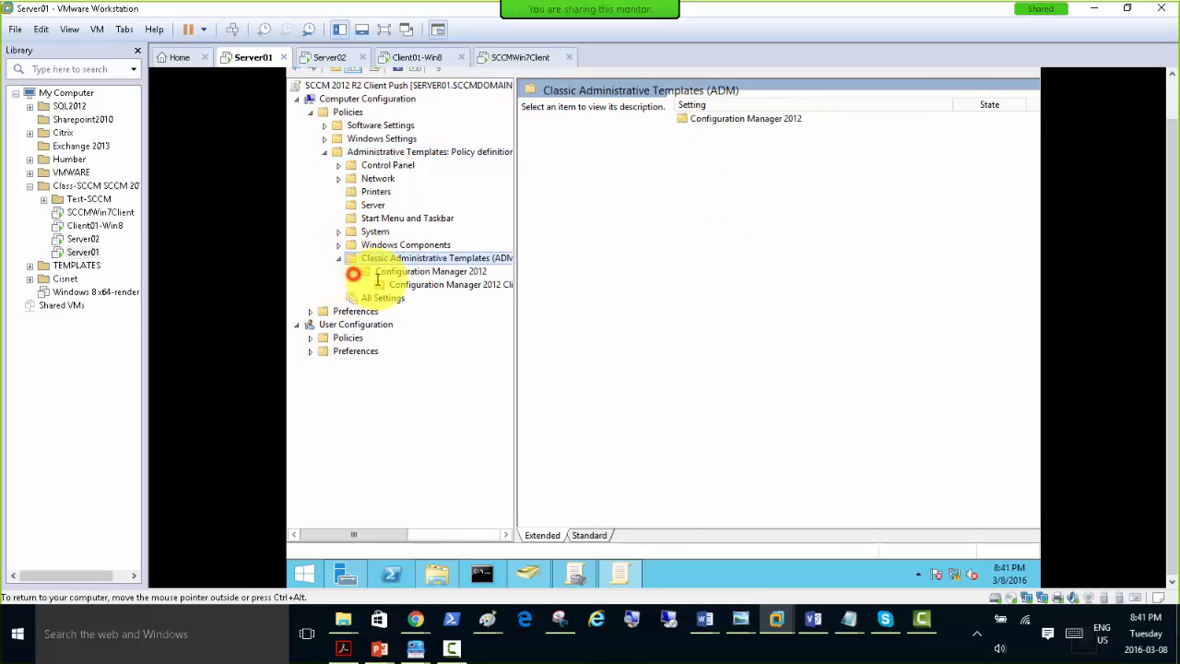
pyautogui.click(433, 287)
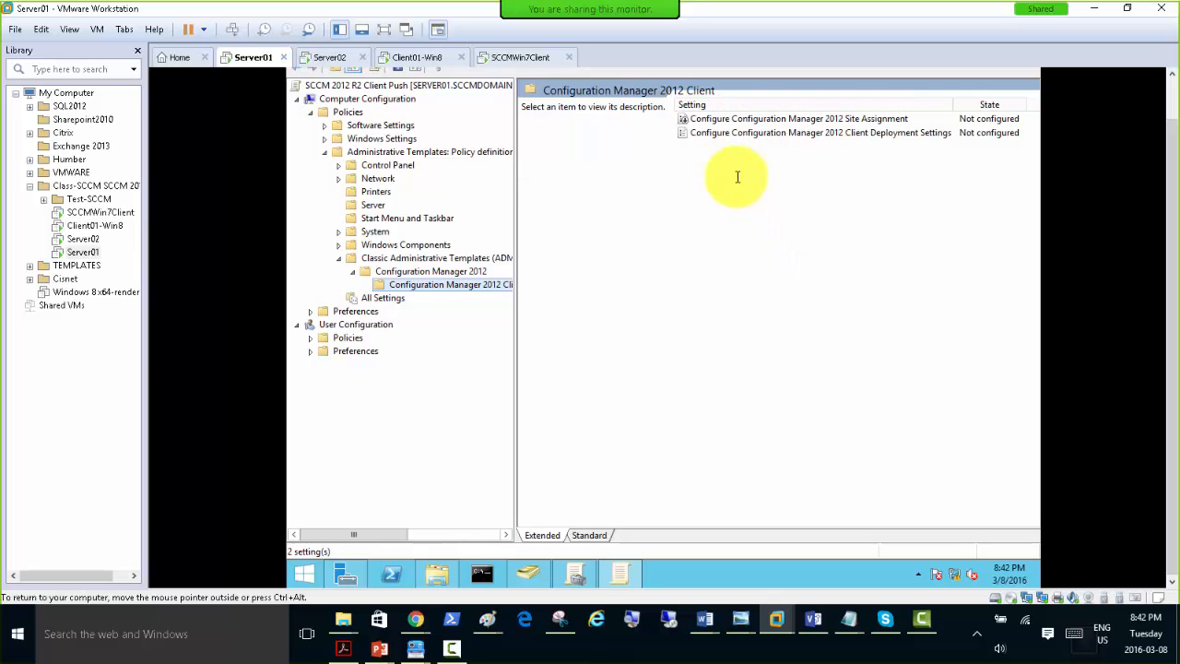
# Enable the Configure Configuration Manager 2012 Site Assignment policy with Tor as the assigned site, then apply and close it.
pyautogui.moveTo(1172, 143); pyautogui.dragTo(1171, 117)
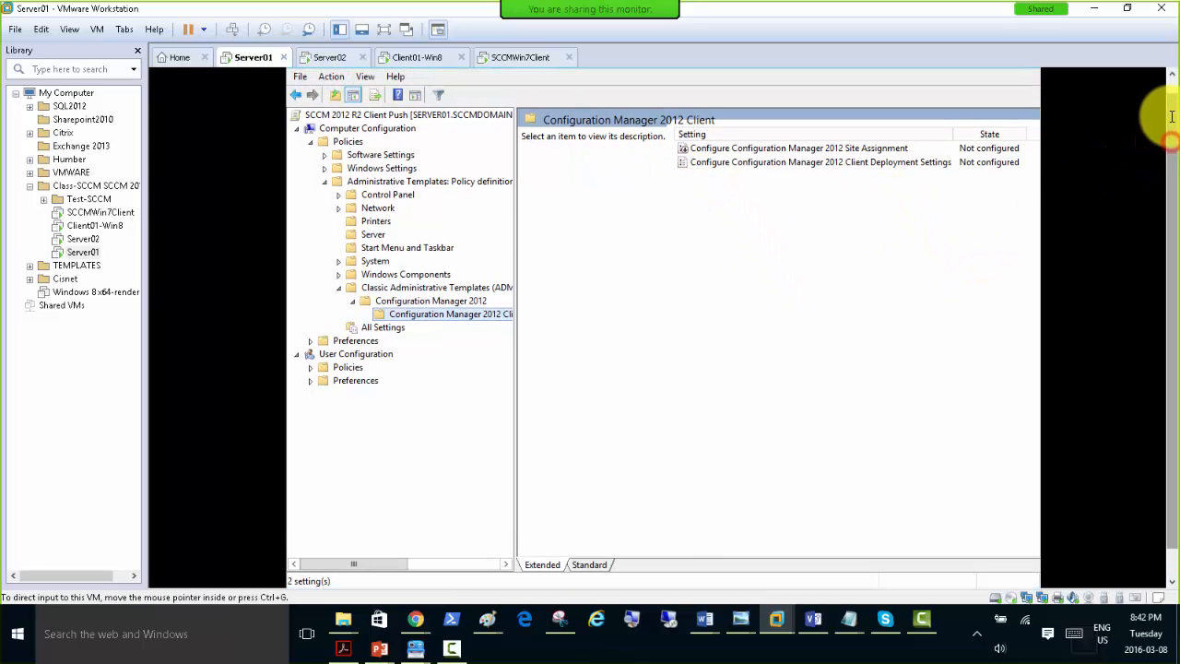
pyautogui.doubleClick(735, 149)
pyautogui.moveTo(593, 154); pyautogui.dragTo(586, 100)
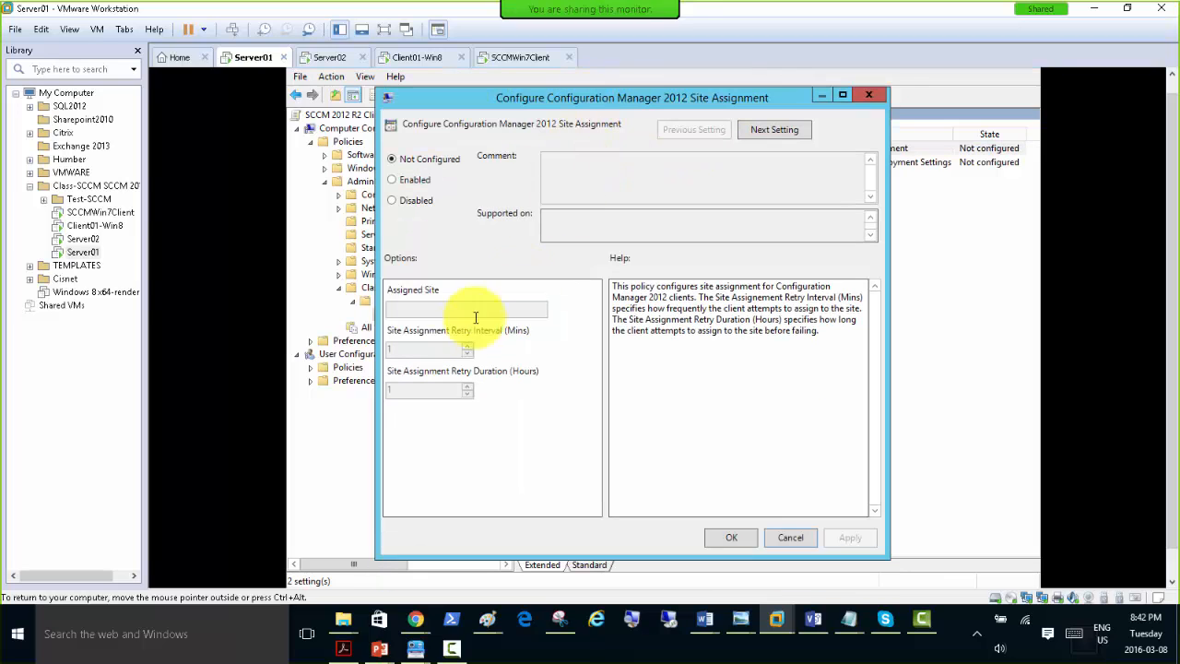
pyautogui.click(408, 180)
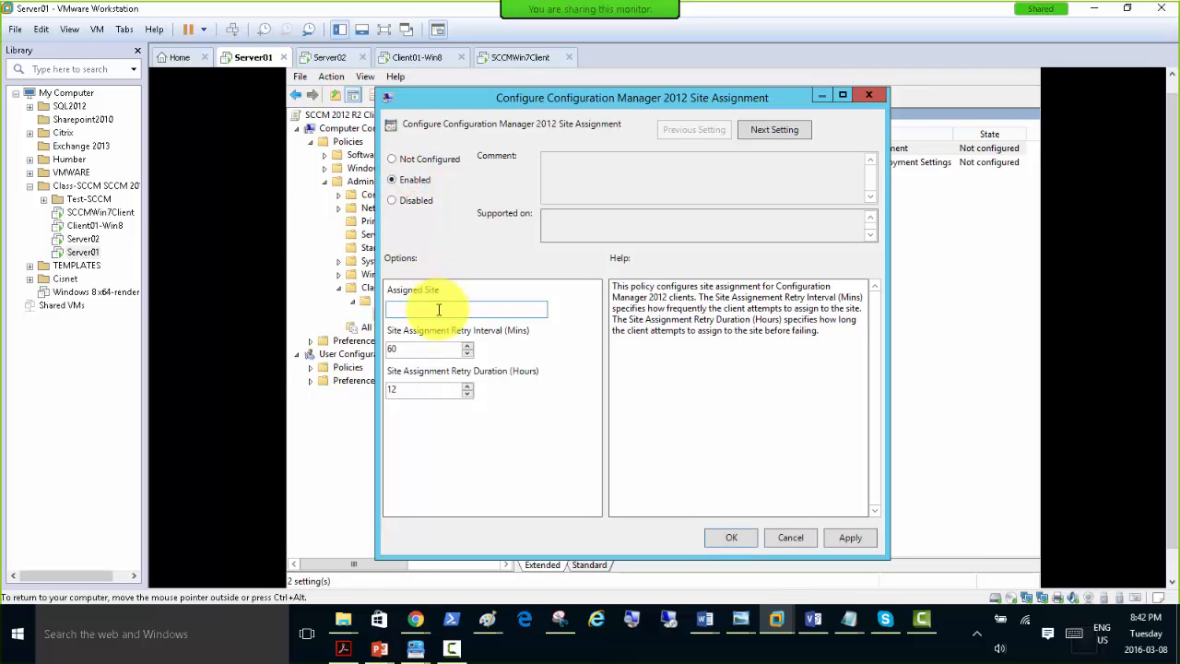
pyautogui.moveTo(774, 98); pyautogui.dragTo(827, 214)
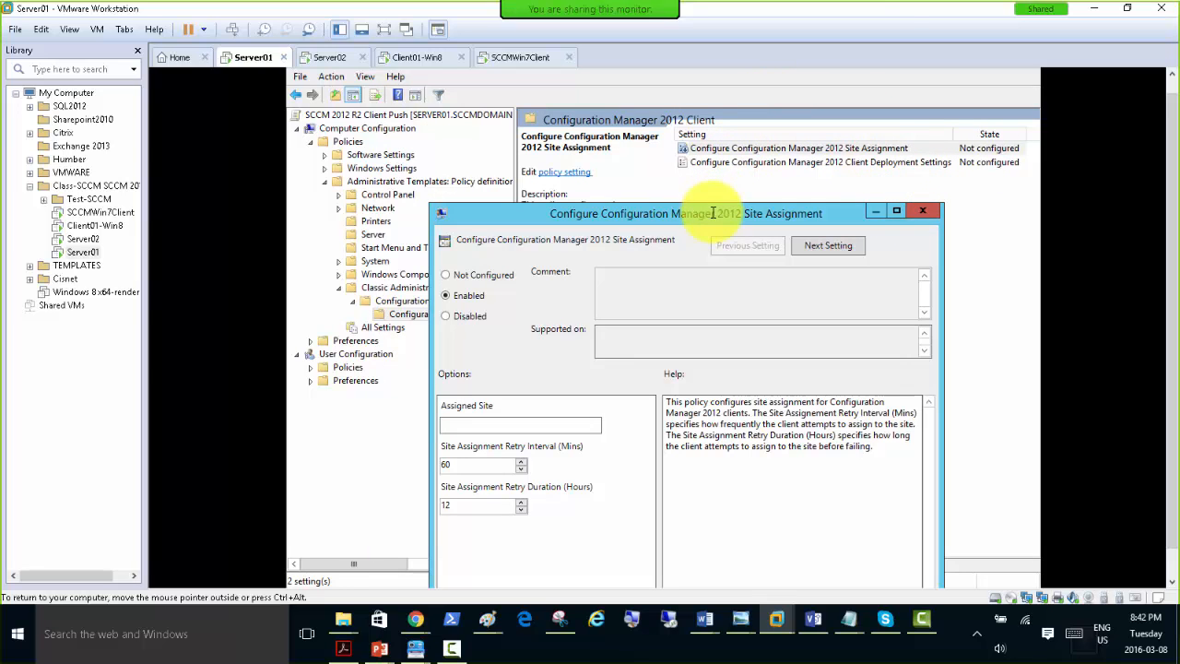
pyautogui.moveTo(713, 213); pyautogui.dragTo(680, 98)
pyautogui.click(485, 306)
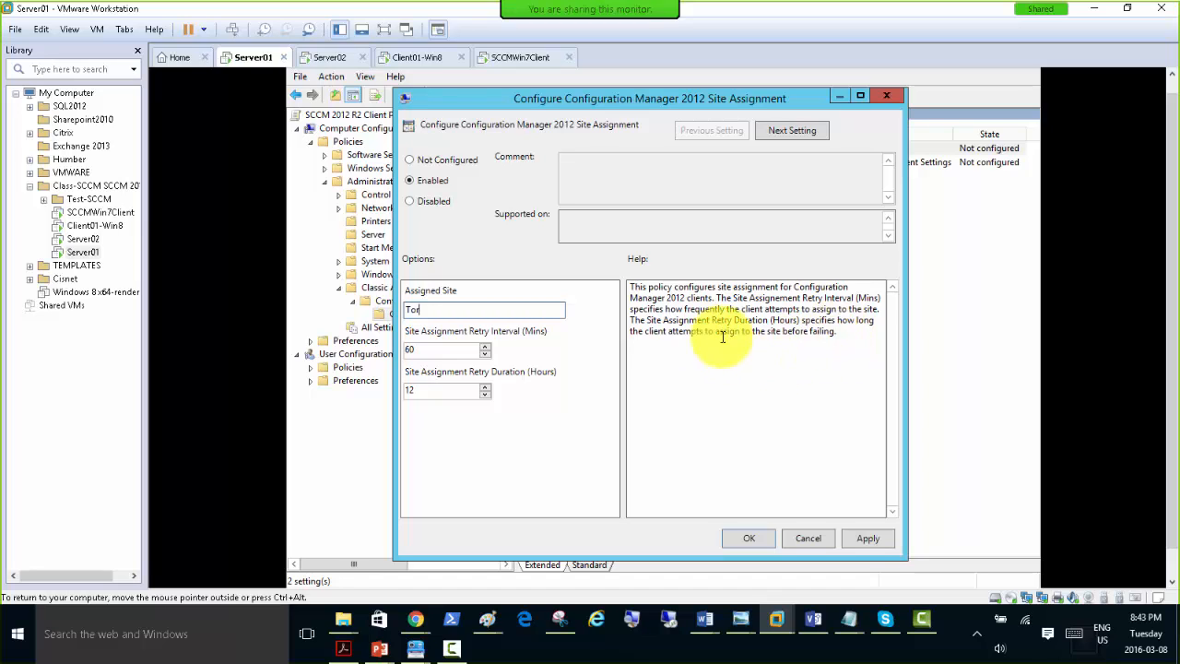
pyautogui.click(857, 537)
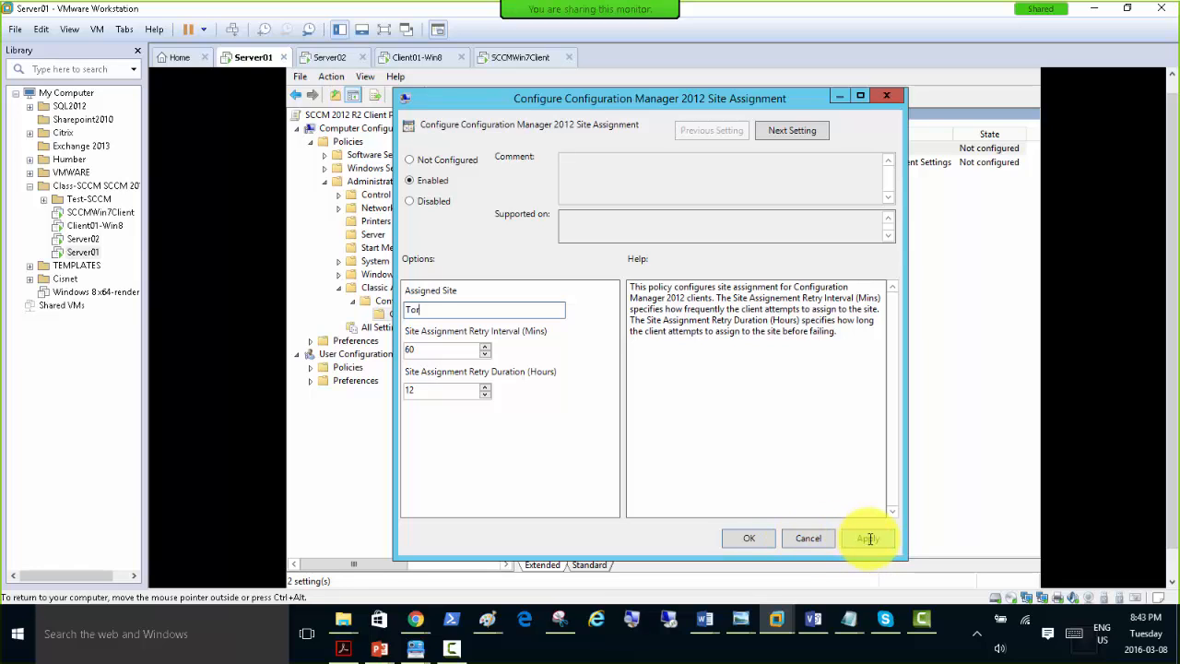
pyautogui.click(745, 538)
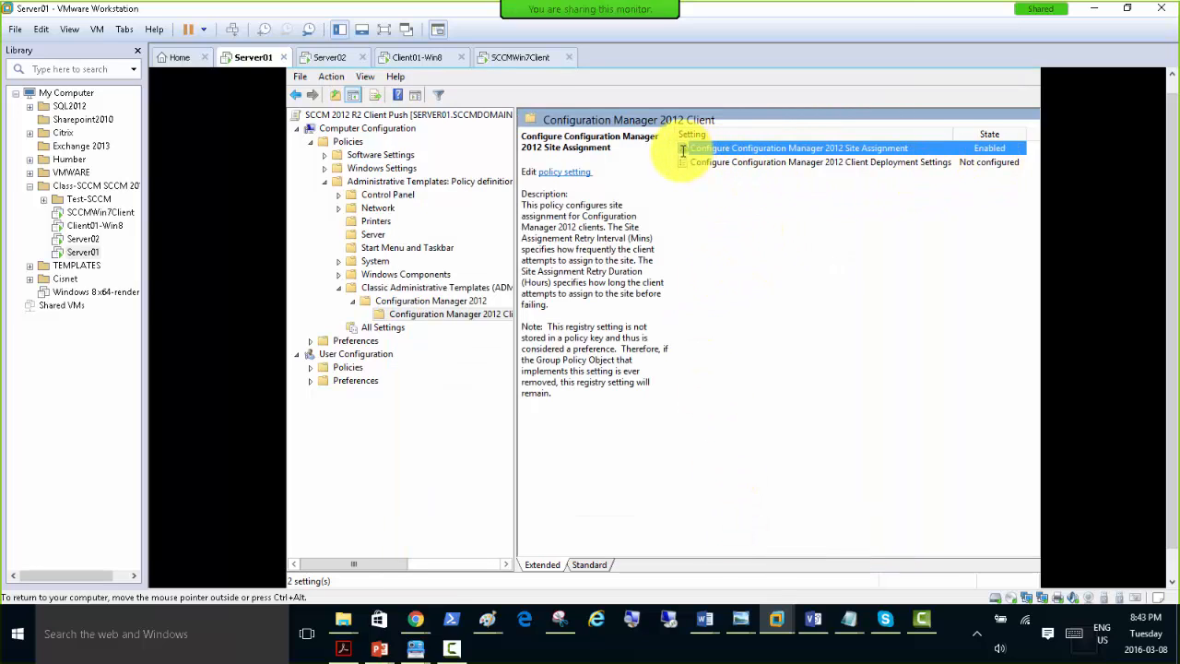
# Open the Configure Configuration Manager 2012 Client Deployment Settings policy, set it to Enabled, and make the CCMSetup field ready for input.
pyautogui.click(713, 163)
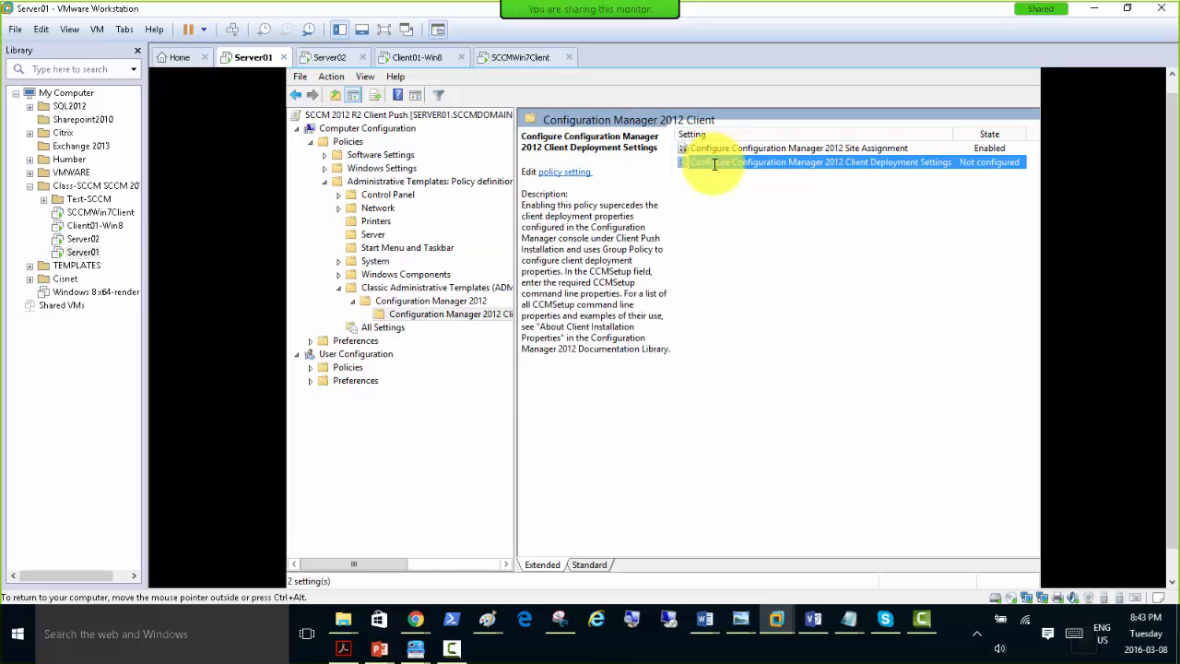
pyautogui.doubleClick(714, 164)
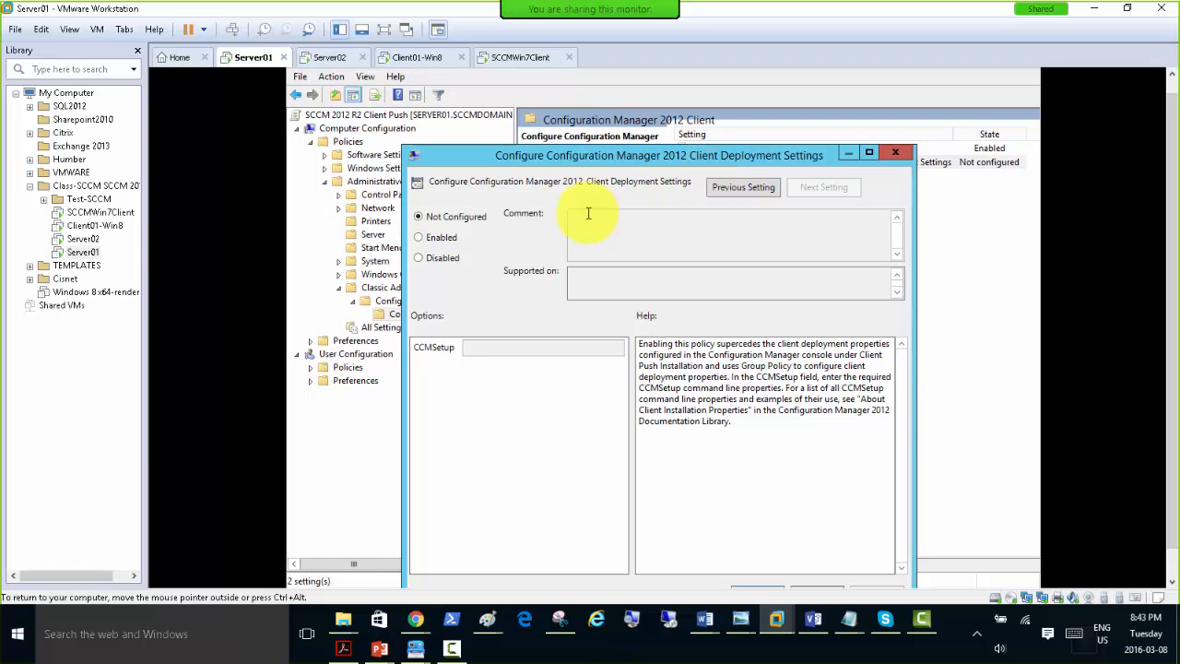
pyautogui.moveTo(556, 155); pyautogui.dragTo(547, 94)
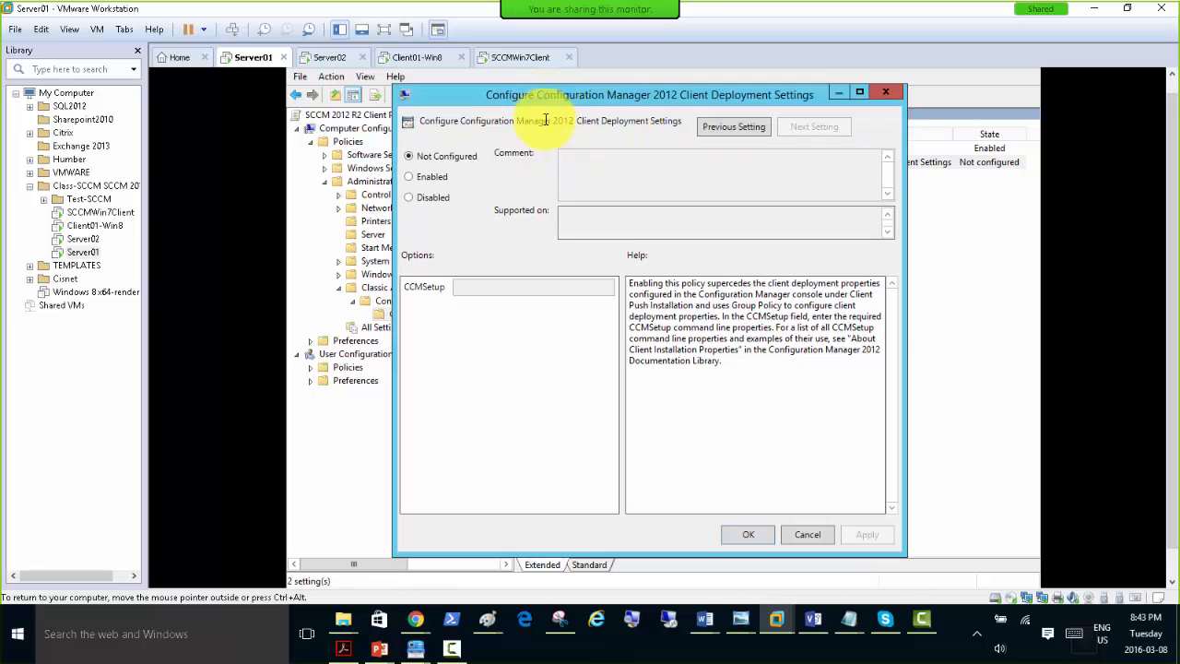
pyautogui.click(437, 177)
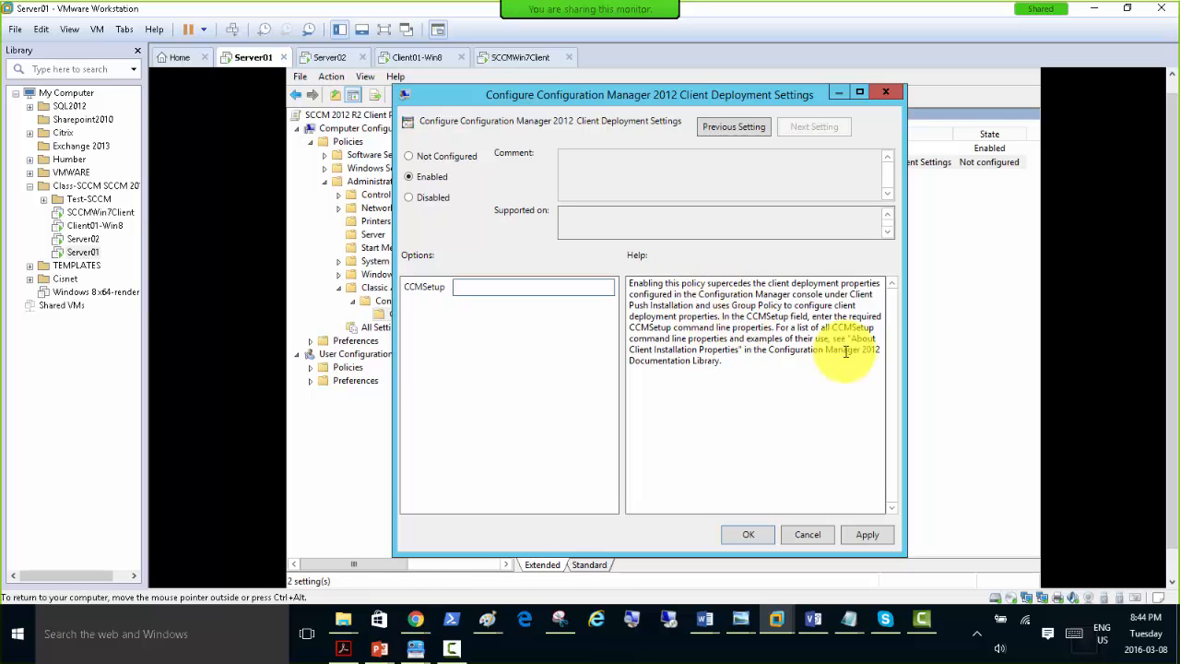
pyautogui.click(551, 290)
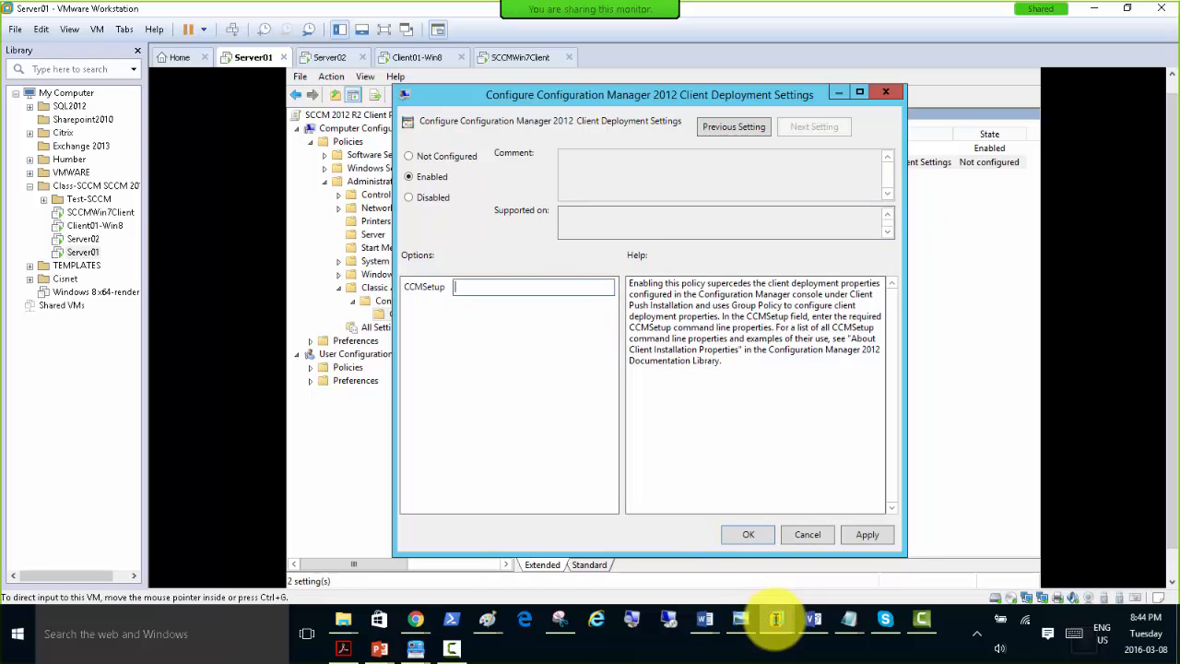
# Switch to the running PowerPoint slide show and advance to slide 29 to read the CCMSetup installation properties.
pyautogui.moveTo(777, 618)
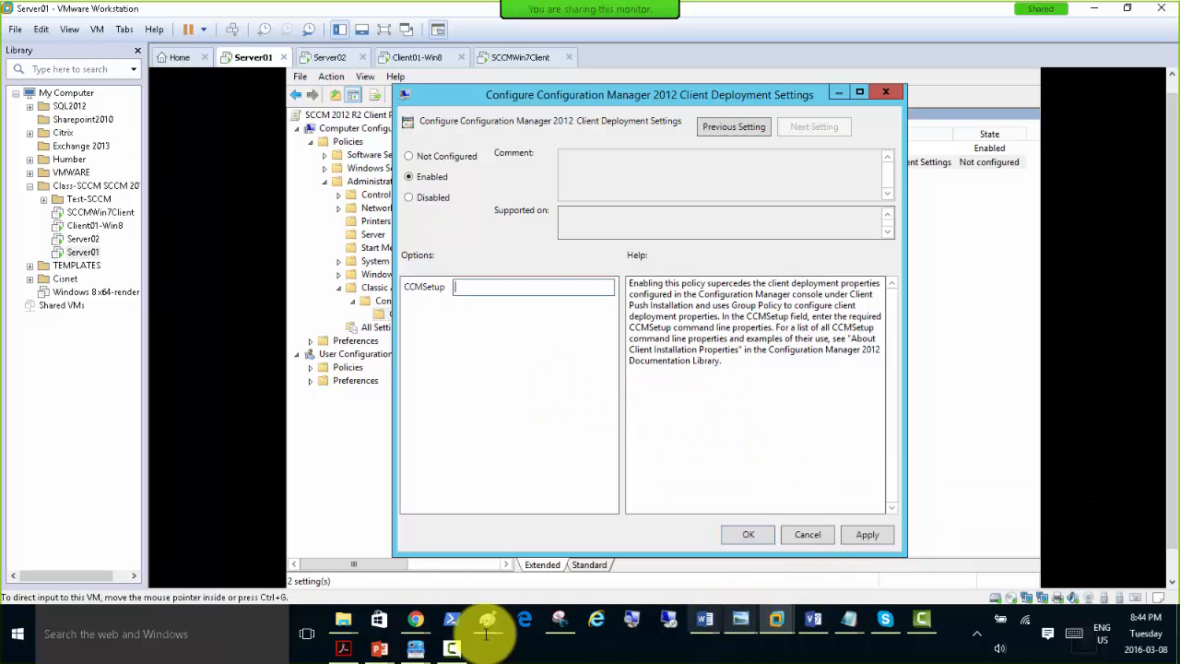
pyautogui.moveTo(380, 645)
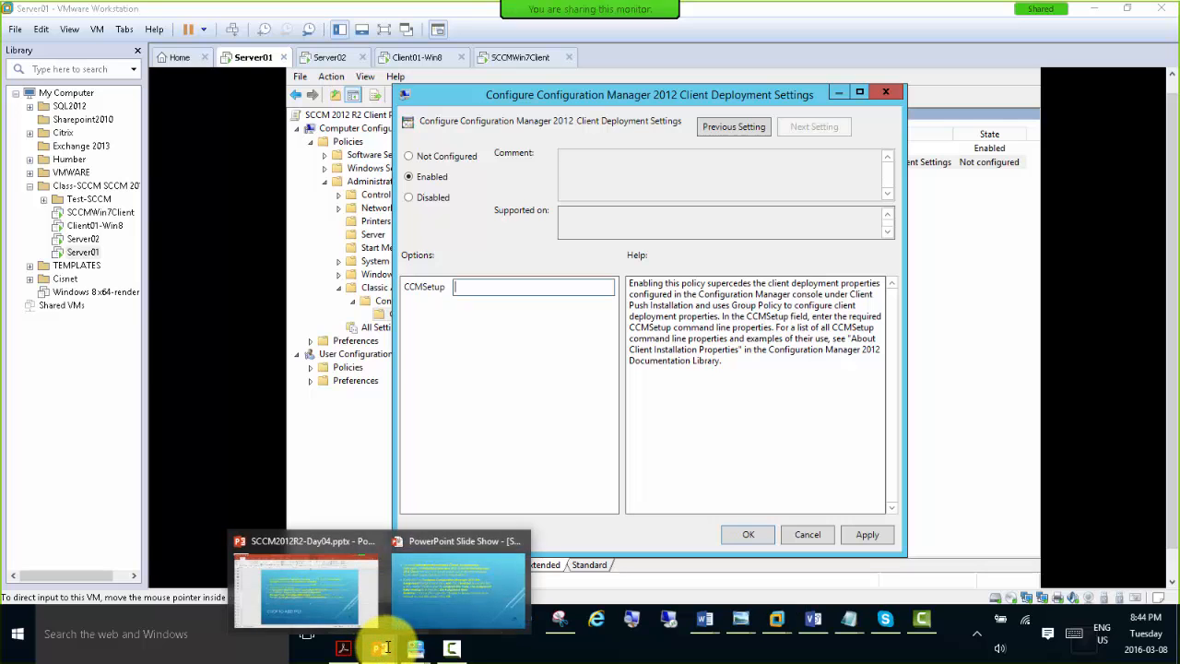
pyautogui.click(449, 584)
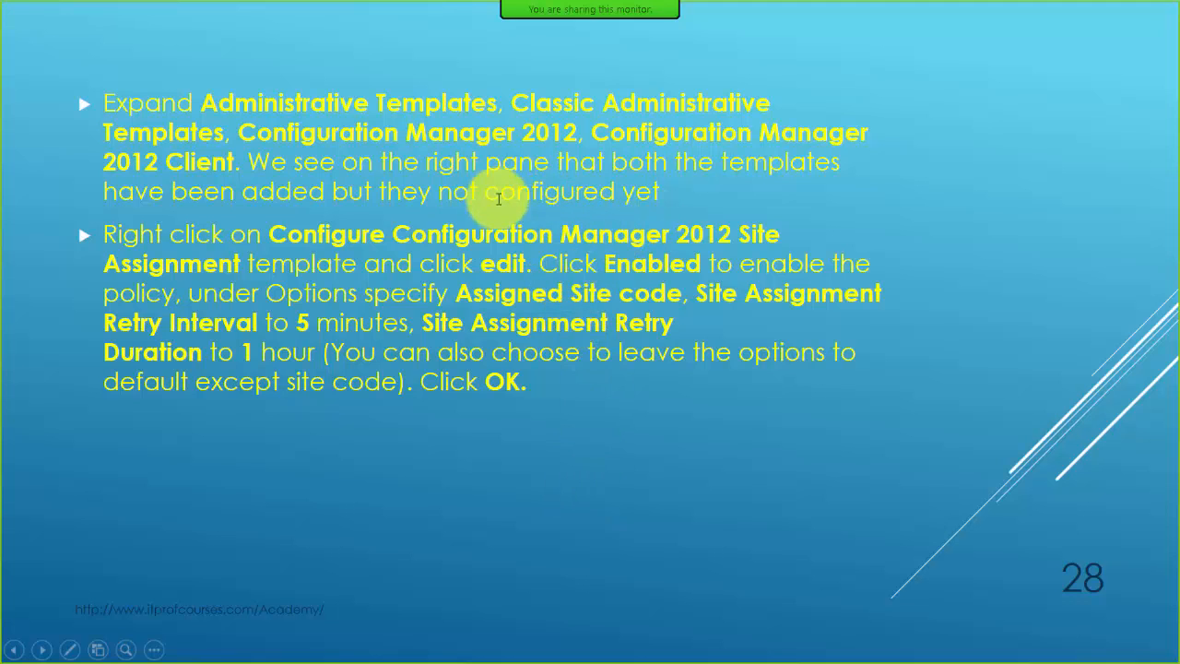
pyautogui.click(421, 269)
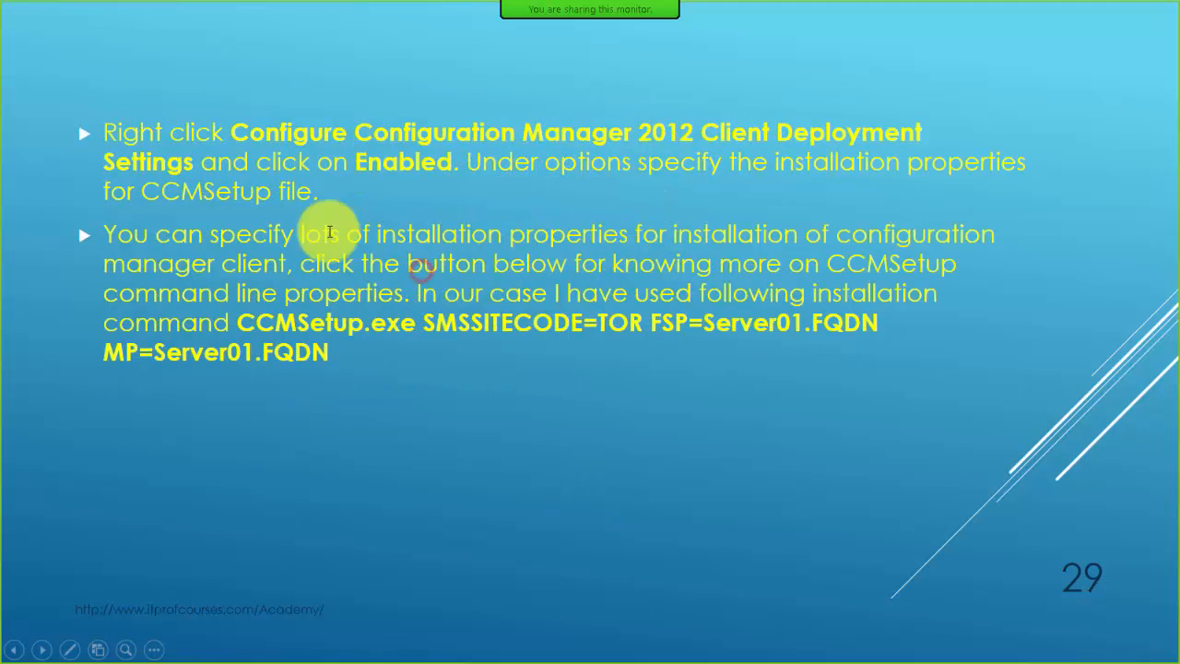
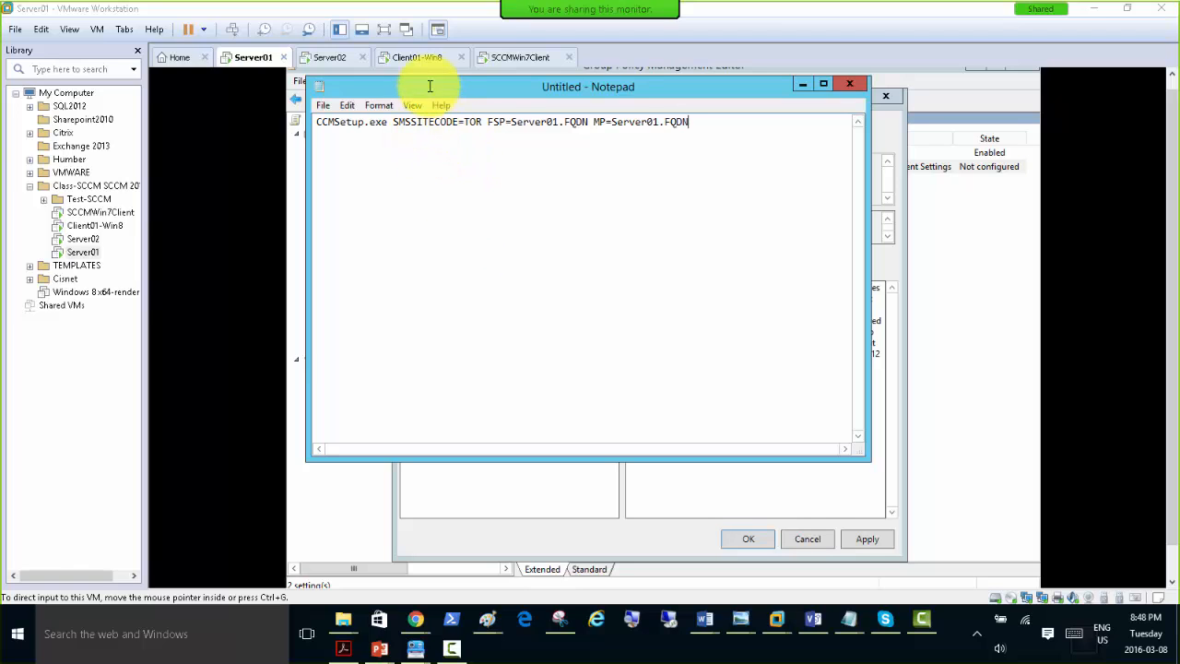
# Replace the FQDN placeholder in the FSP property of the Notepad command line with sccmdomain.local.
pyautogui.moveTo(425, 85); pyautogui.dragTo(466, 240)
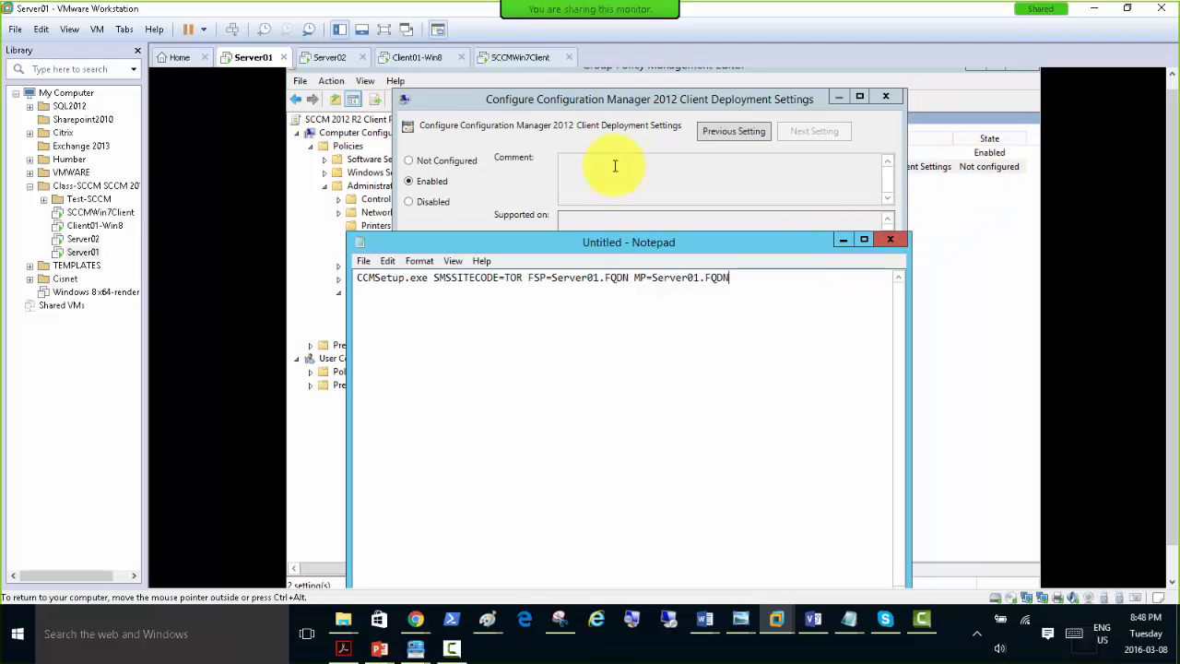
pyautogui.moveTo(588, 243); pyautogui.dragTo(642, 400)
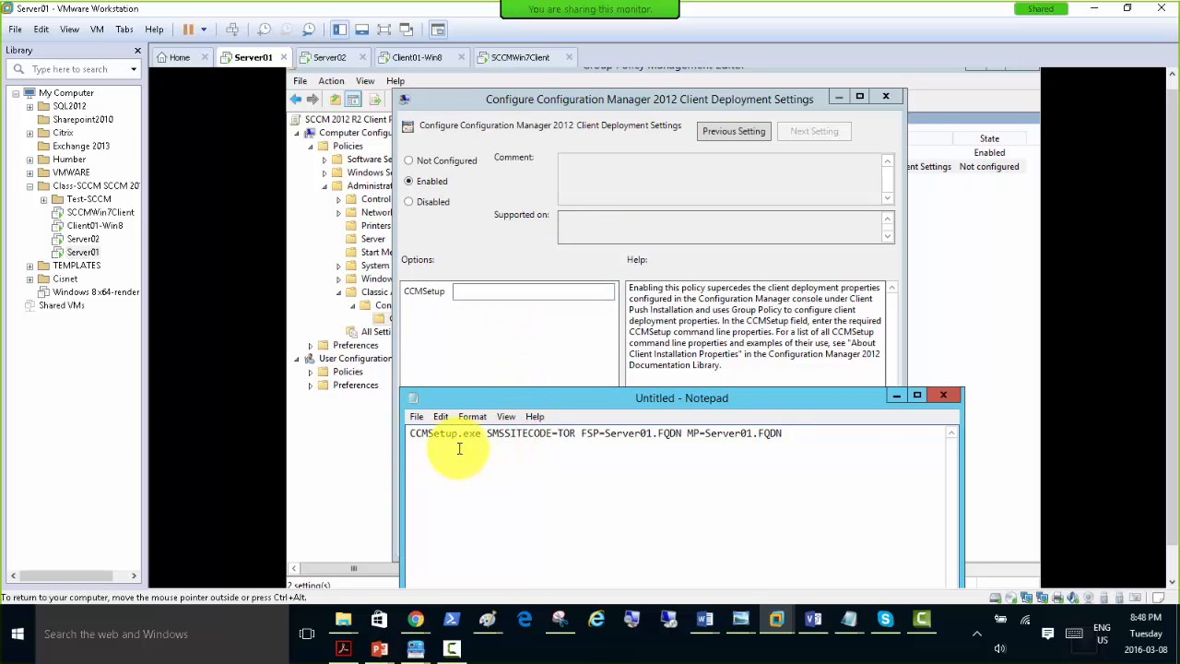
pyautogui.moveTo(752, 398); pyautogui.dragTo(745, 145)
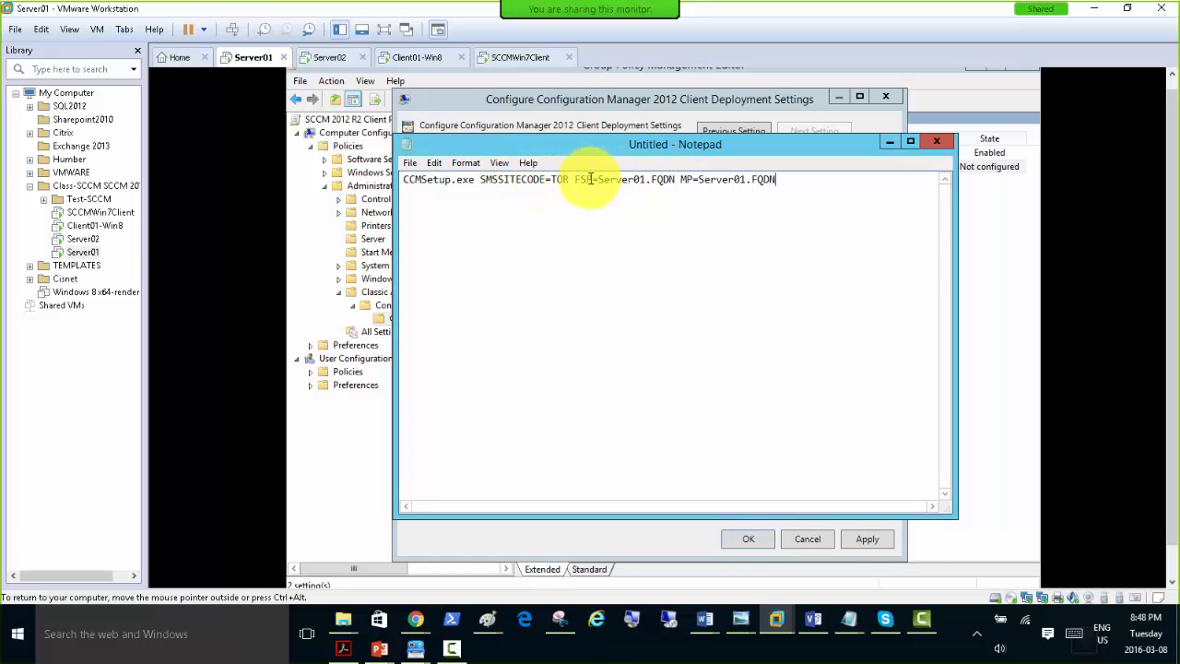
pyautogui.click(650, 178)
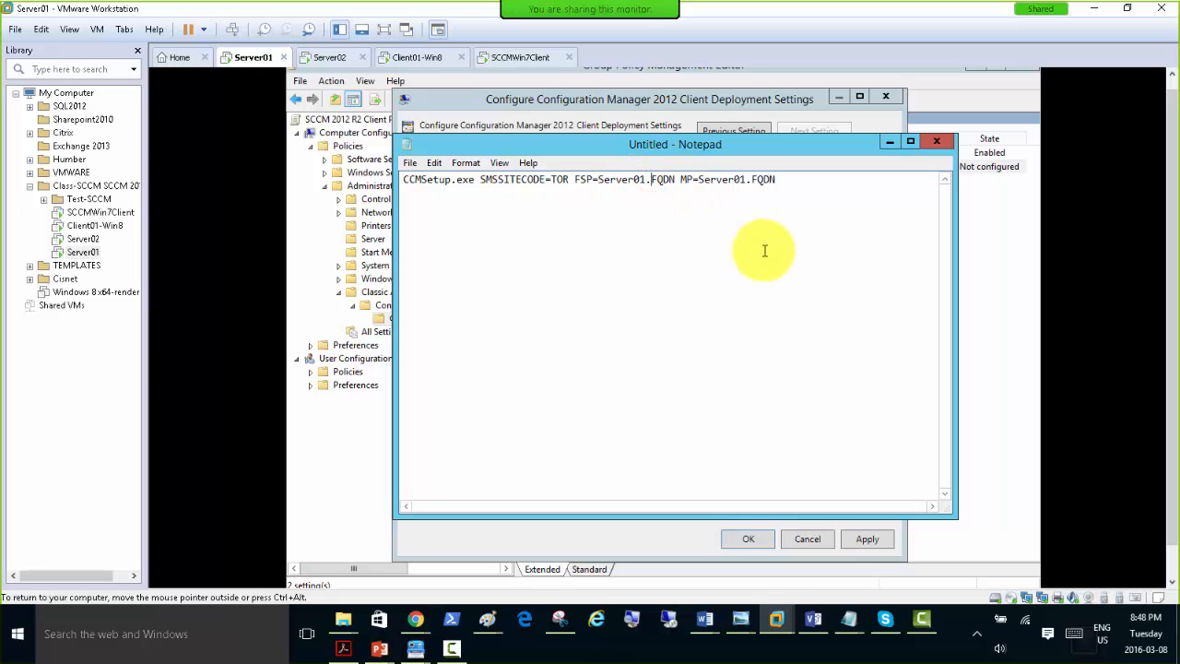
pyautogui.write('sccmdomain')
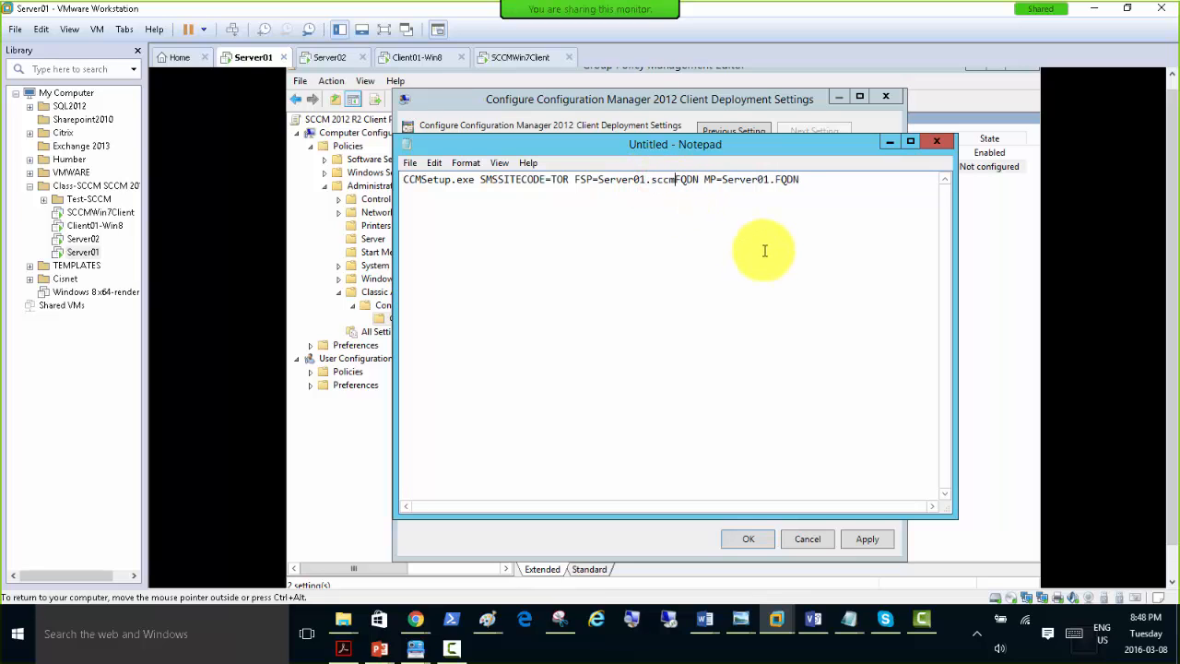
pyautogui.write('.local')
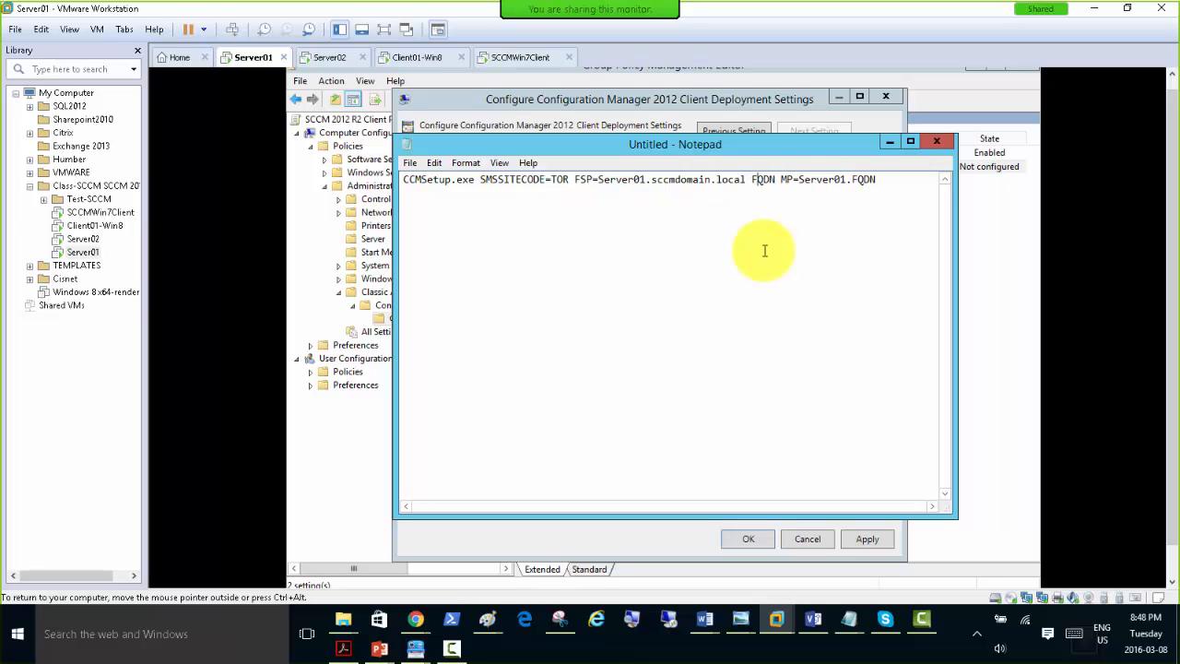
pyautogui.press('Delete')
pyautogui.press('Delete')
pyautogui.press('Delete')
pyautogui.press('Delete')
pyautogui.press('Delete')
pyautogui.press('Delete')
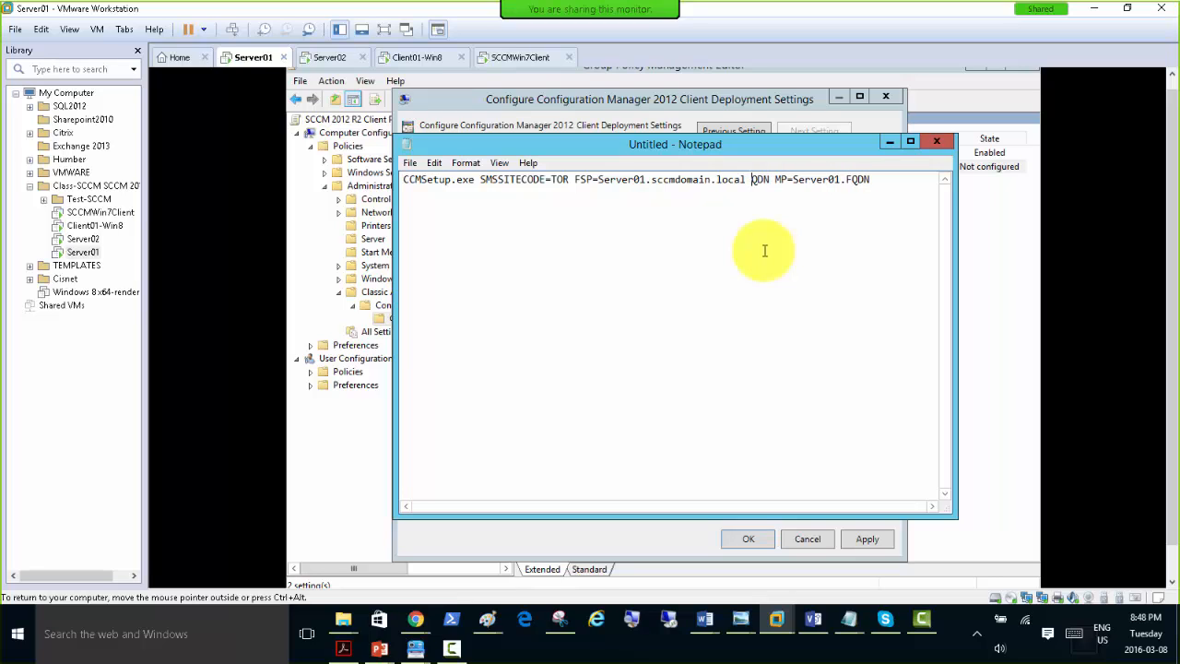
pyautogui.write('M')
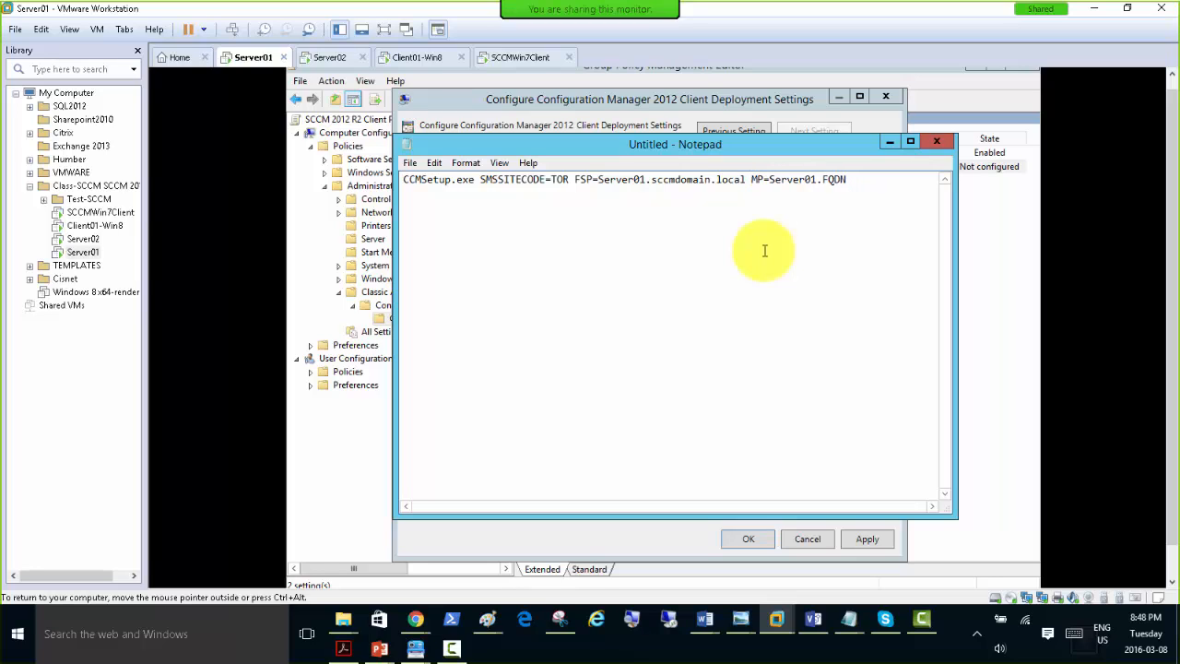
pyautogui.press('BackSpace')
# Copy sccmdomain.local from the FSP property and replace the FQDN placeholder in the MP property with it.
pyautogui.hotkey('ctrl', 'shift', 'Right')
pyautogui.hotkey('ctrl', 'c')
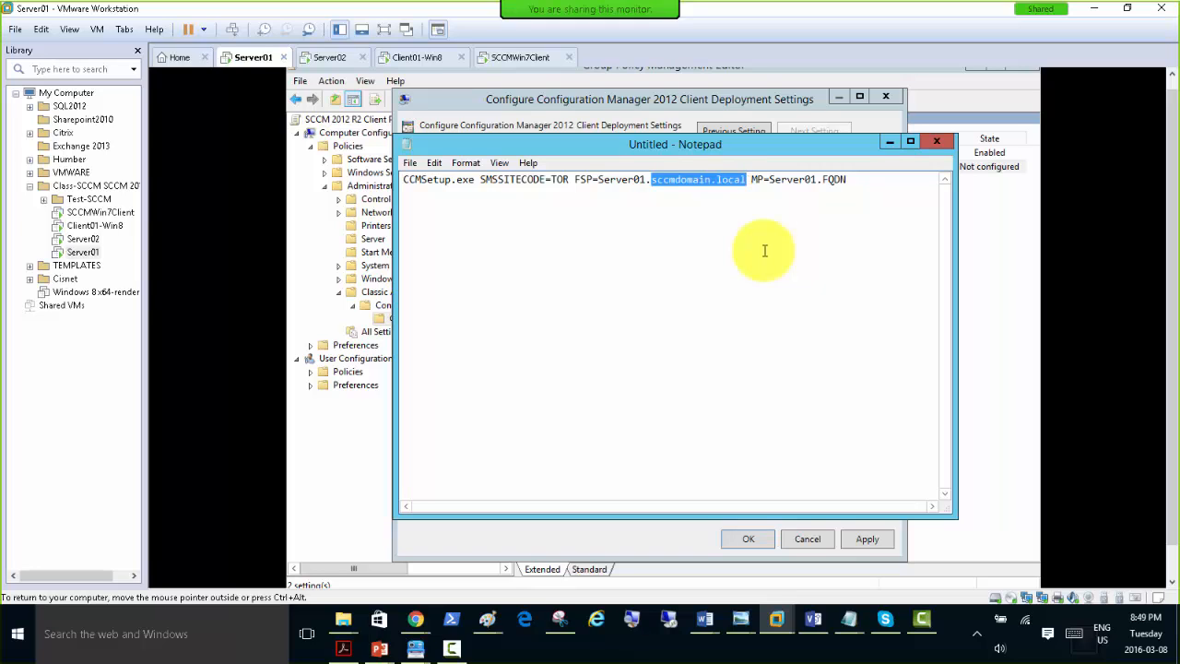
pyautogui.press('Right')
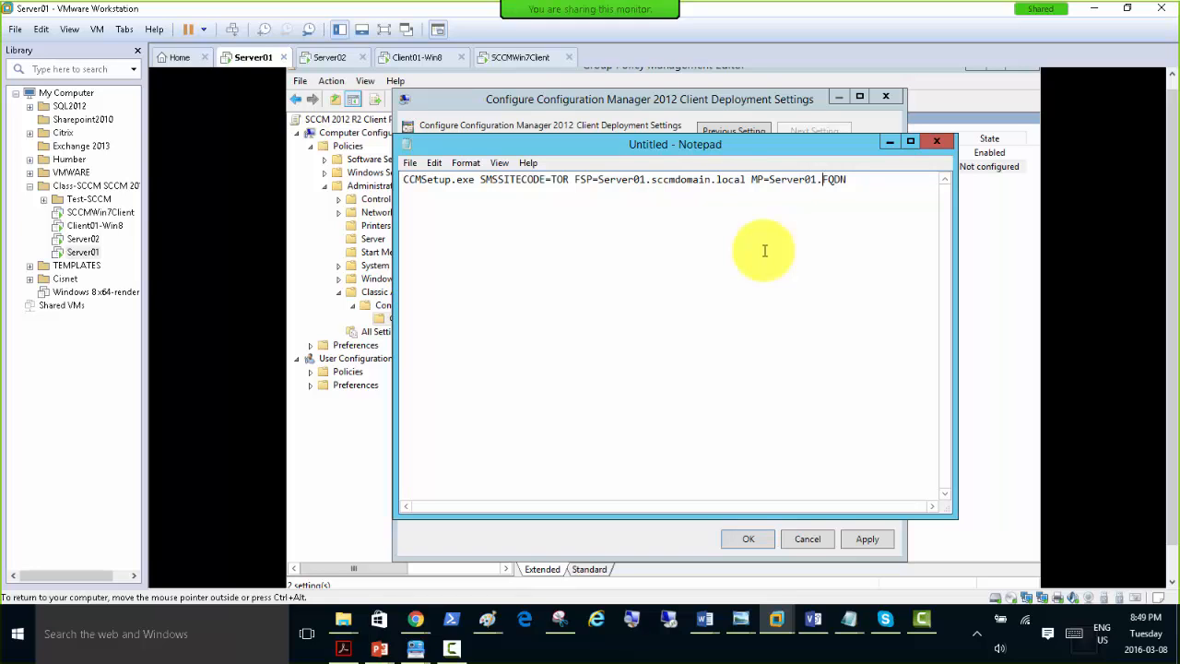
pyautogui.hotkey('ctrl', 'v')
# Copy the full Notepad command line into the Client Deployment Settings policy's CCMSetup value, then apply and close the policy.
pyautogui.hotkey('ctrl', 'a')
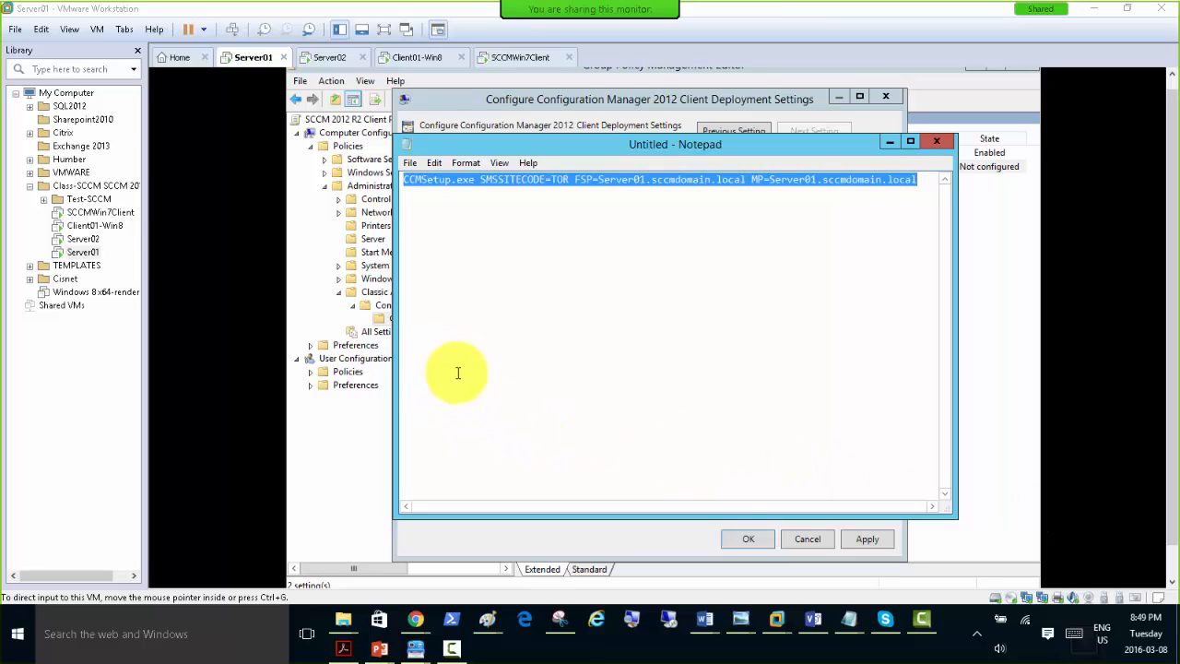
pyautogui.click(889, 138)
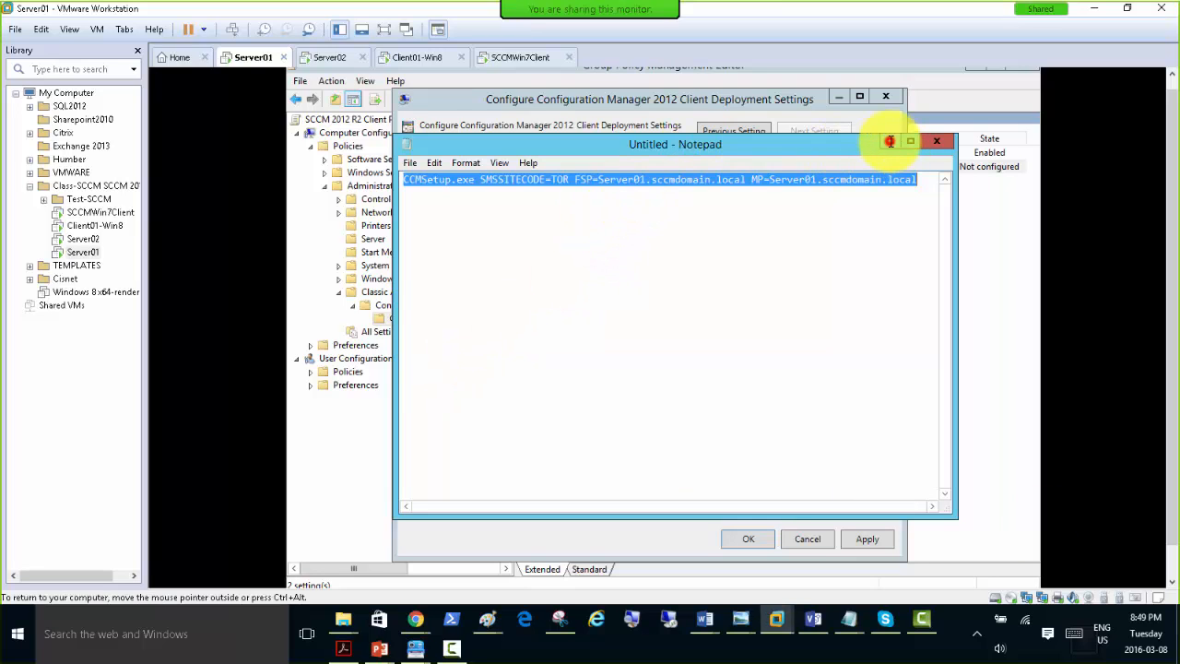
pyautogui.rightClick(464, 289)
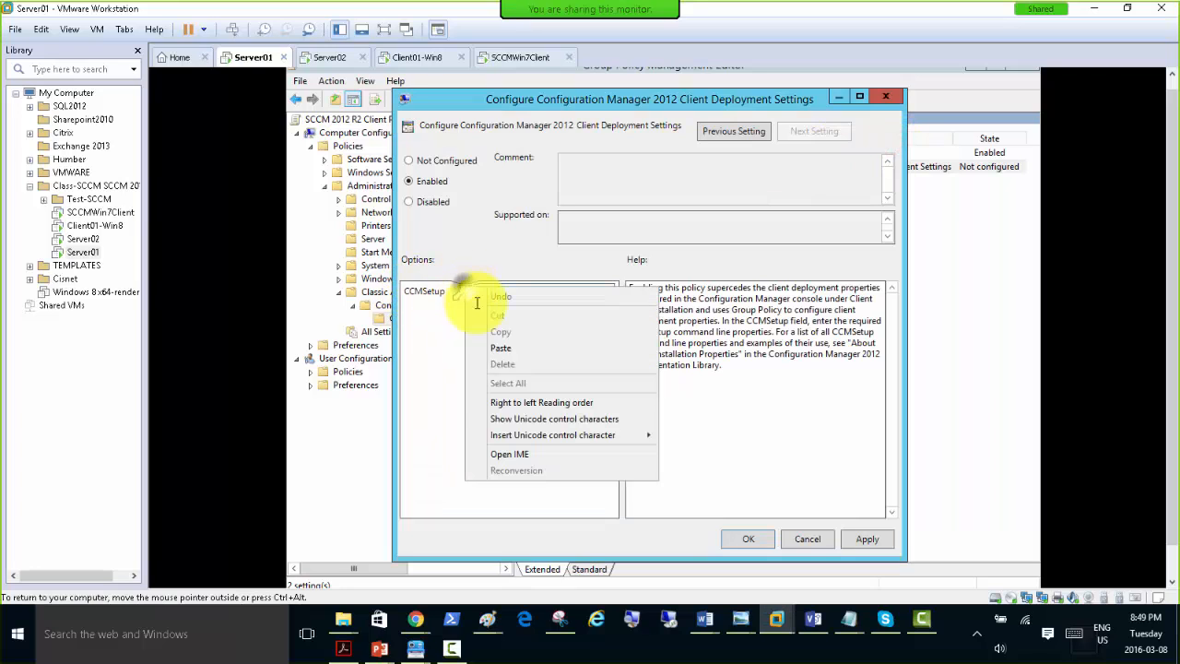
pyautogui.click(503, 348)
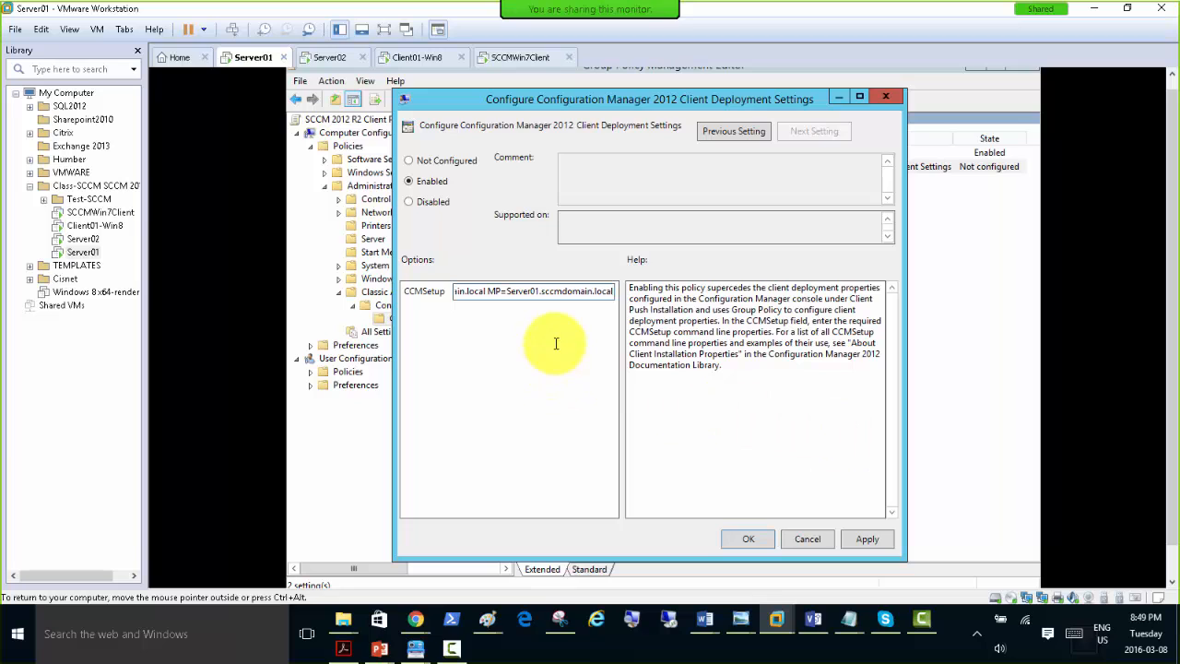
pyautogui.click(871, 539)
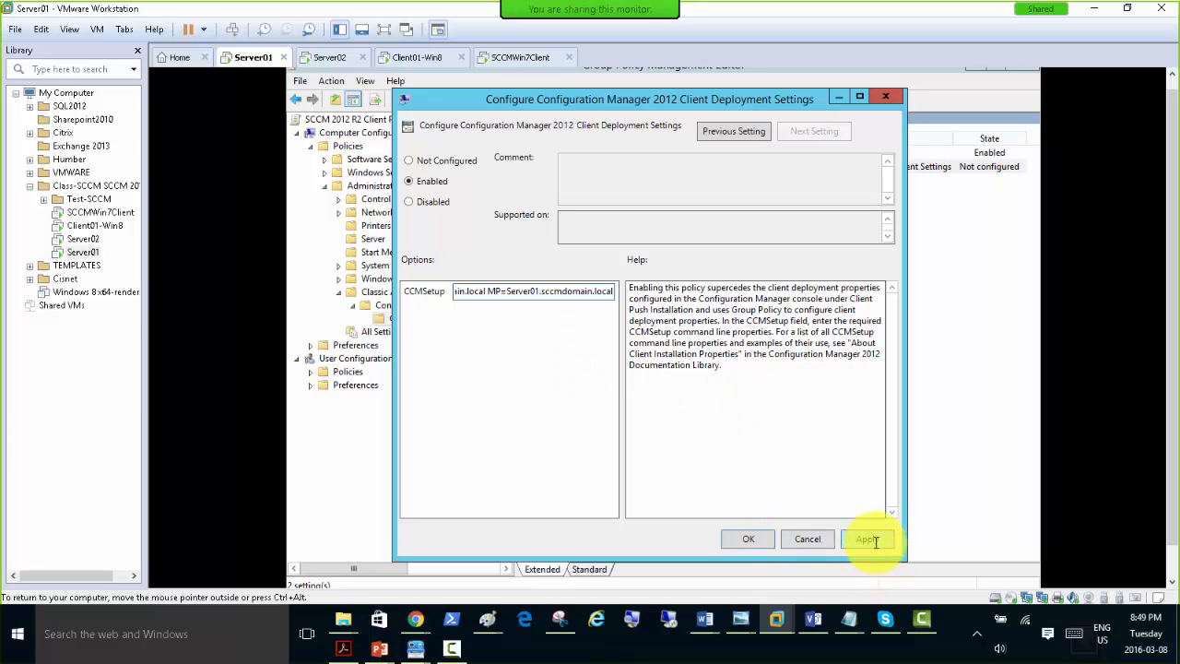
pyautogui.click(751, 539)
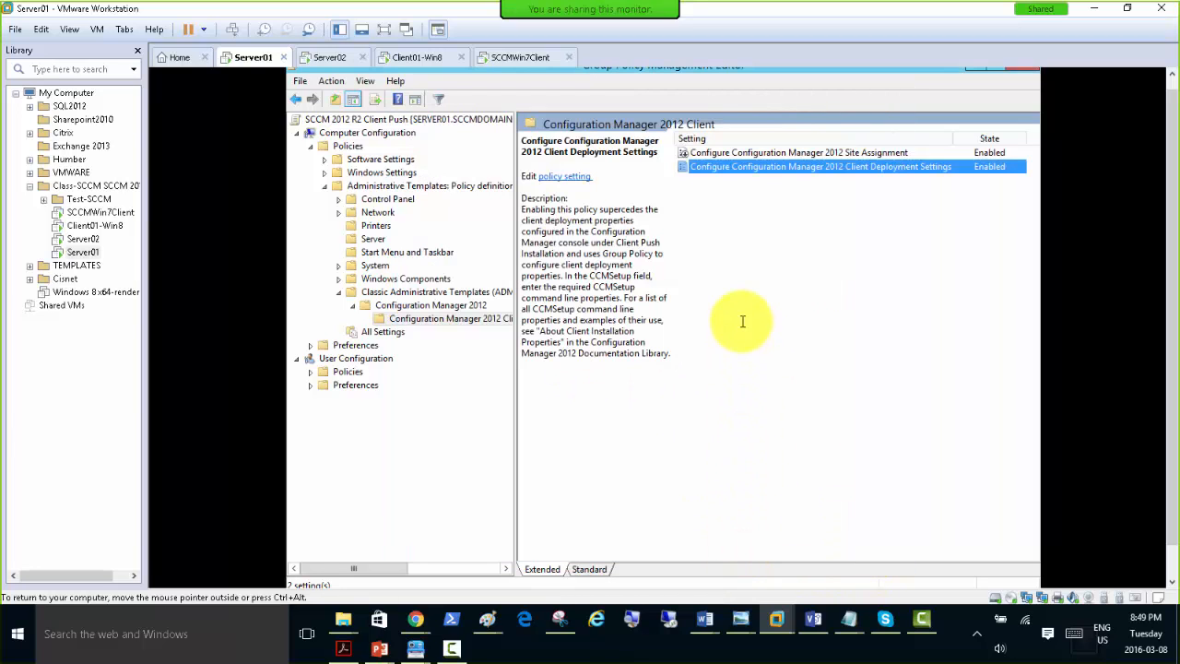
pyautogui.click(340, 292)
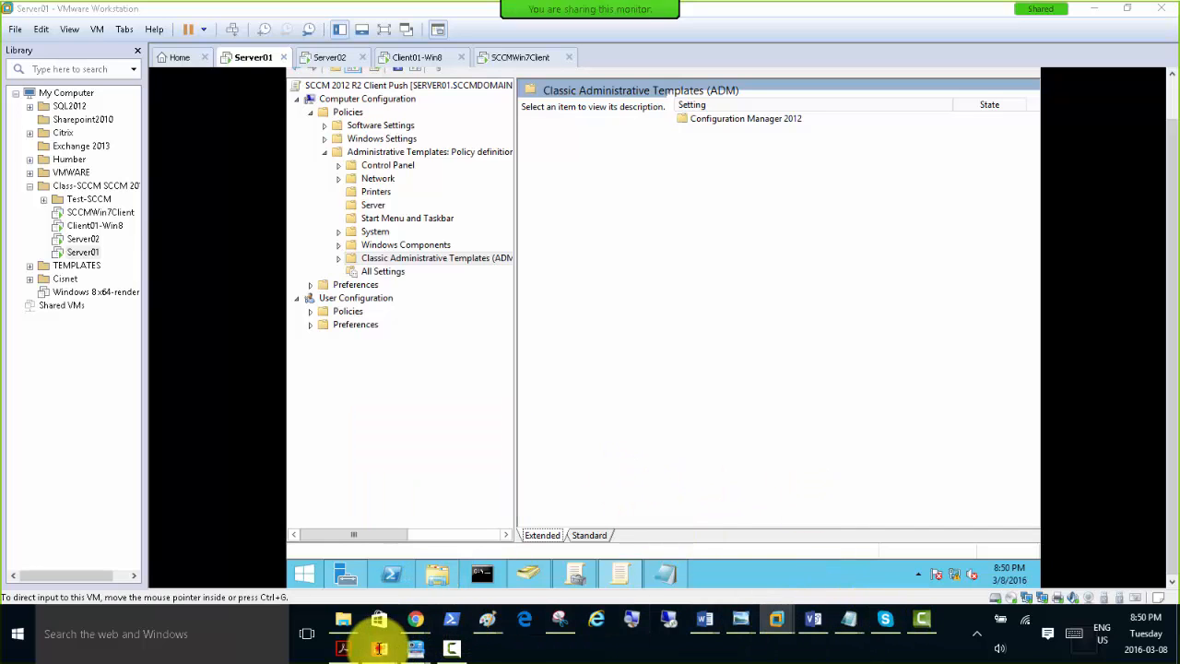
# Switch to the PowerPoint slide show, look through slides 28 to 30 and the Application Catalog Point slide, and end the show.
pyautogui.moveTo(379, 648)
pyautogui.click(448, 585)
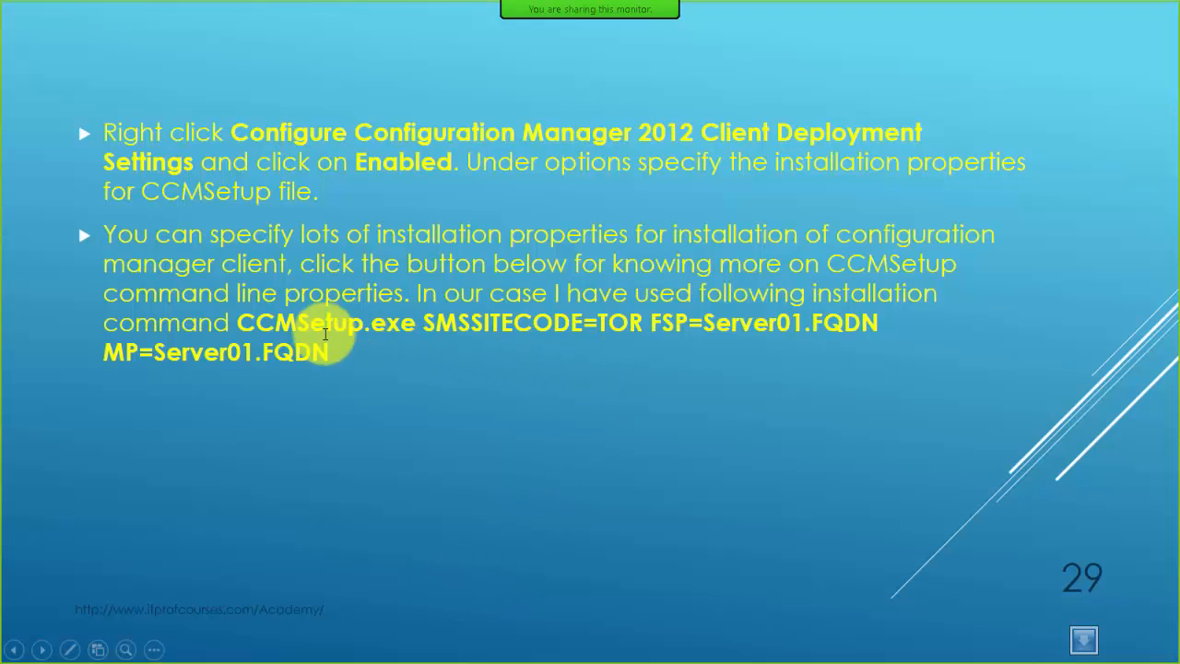
pyautogui.click(412, 209)
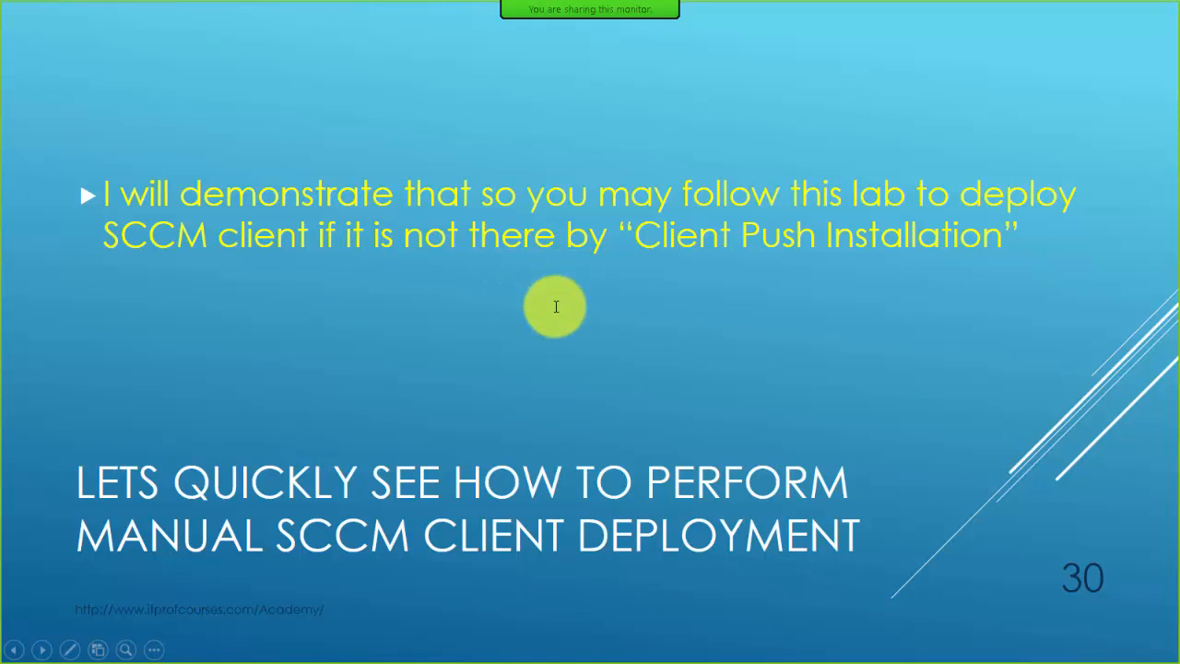
pyautogui.click(611, 324)
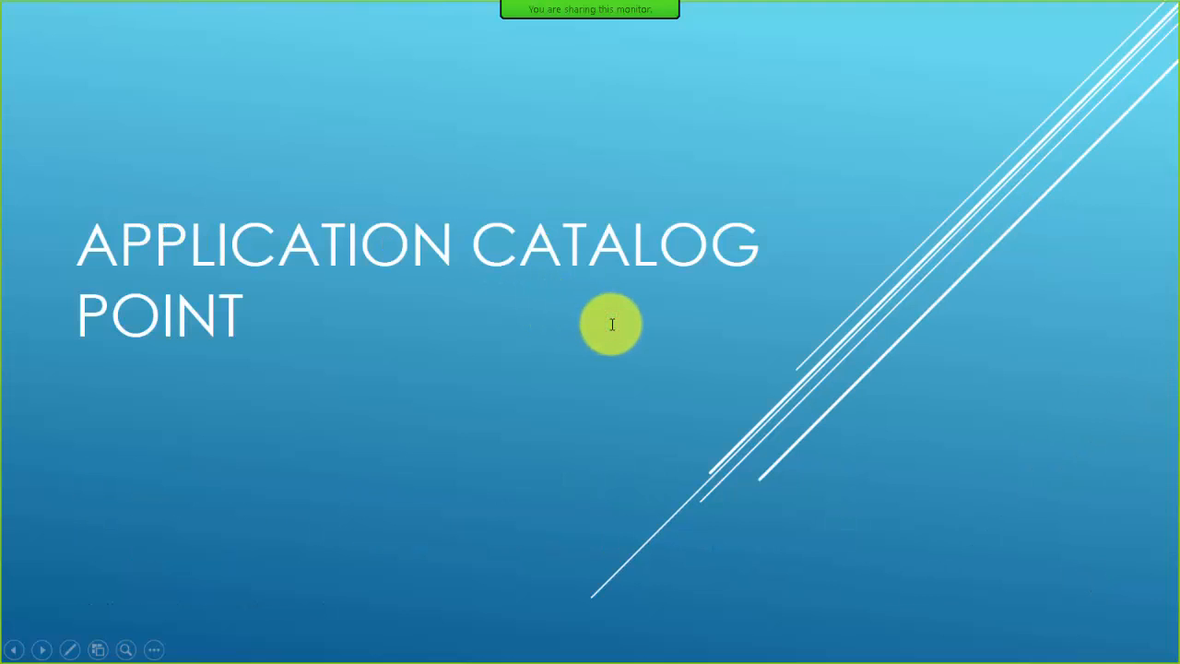
pyautogui.scroll(3, 611, 324)
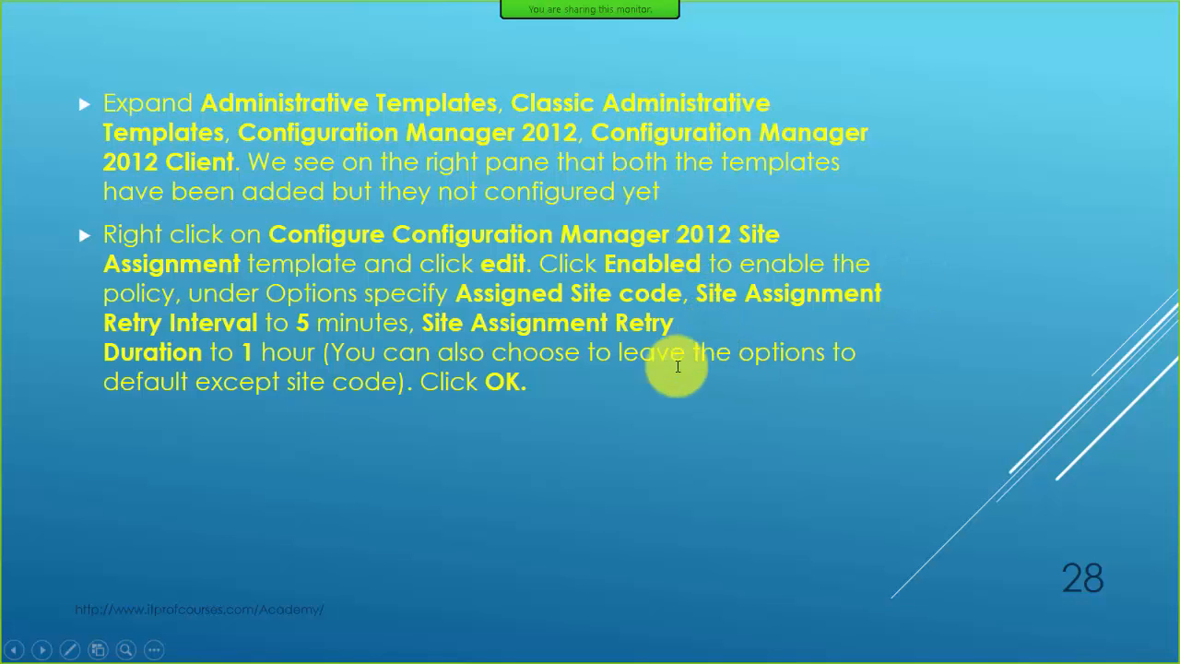
pyautogui.press('Escape')
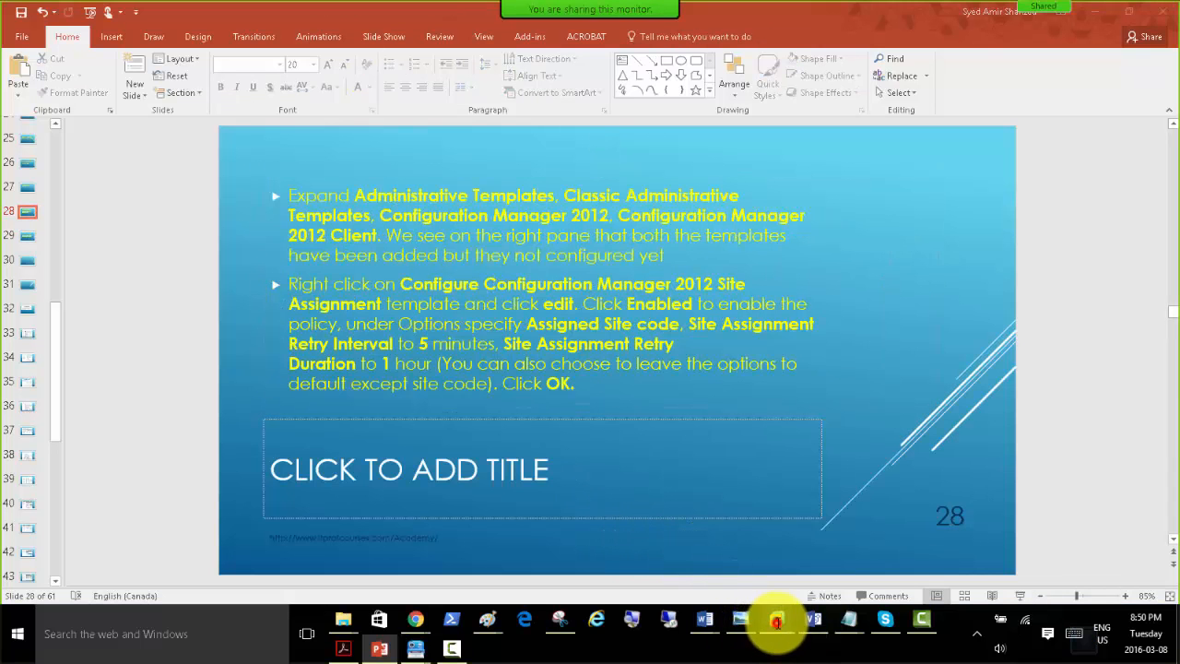
# Switch to the Server02 virtual machine and try to open the Client folder in C:\Program Files\Microsoft Configuration Manager.
pyautogui.moveTo(777, 624)
pyautogui.click(794, 530)
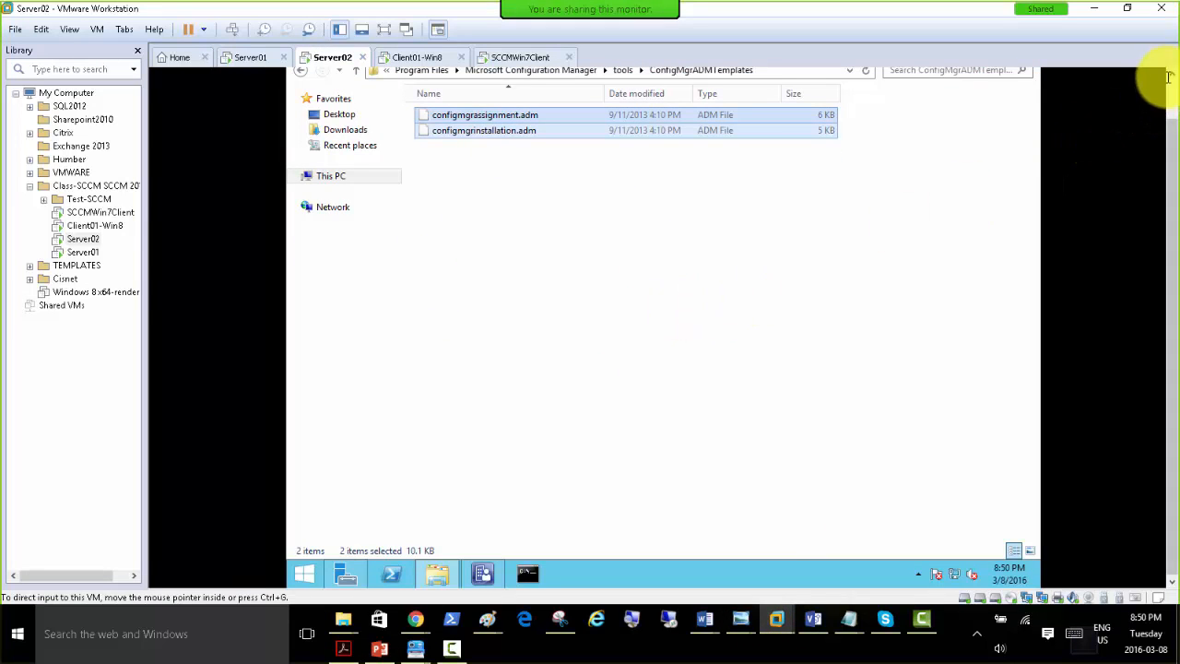
pyautogui.click(1171, 89)
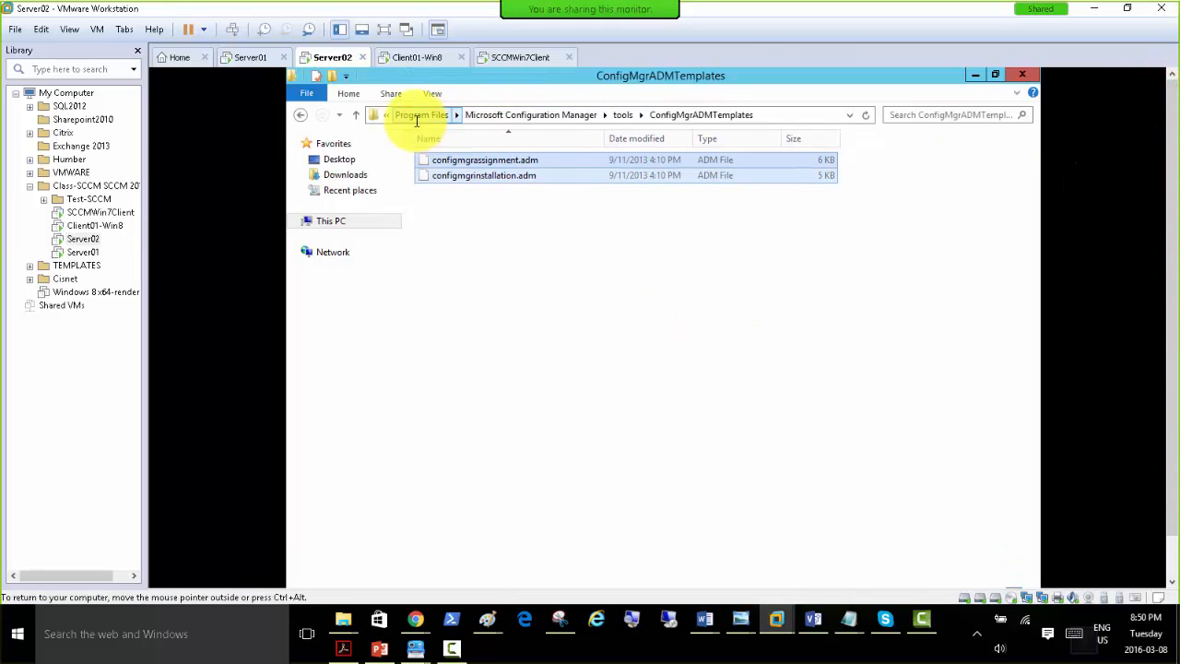
pyautogui.click(624, 117)
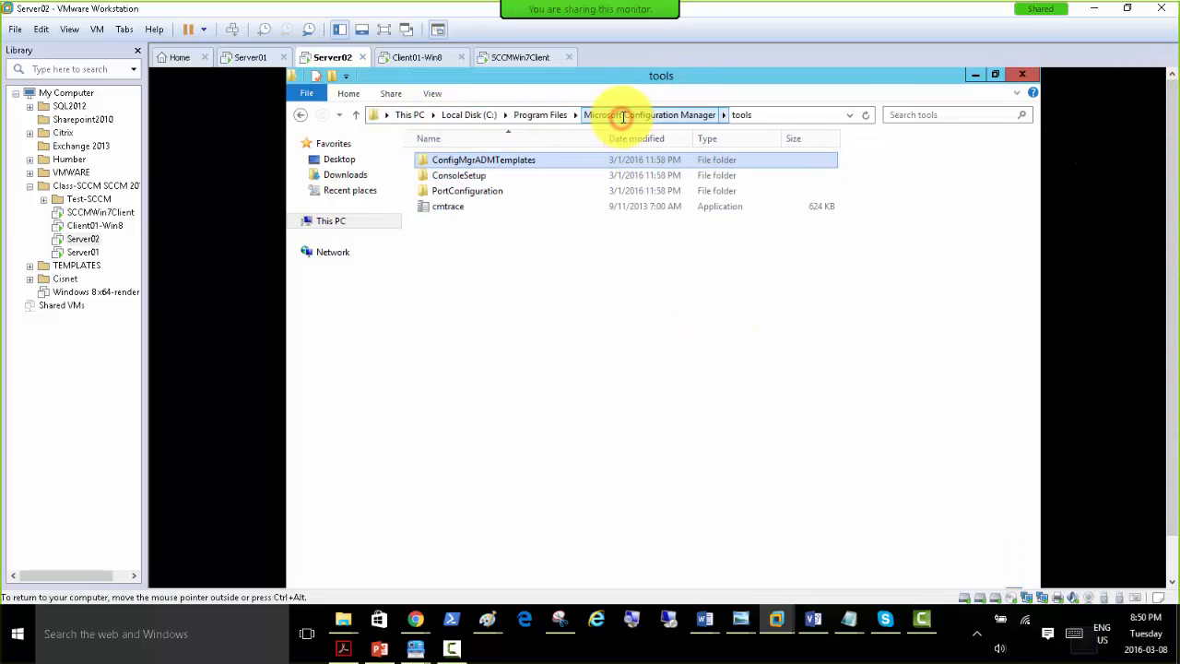
pyautogui.click(555, 115)
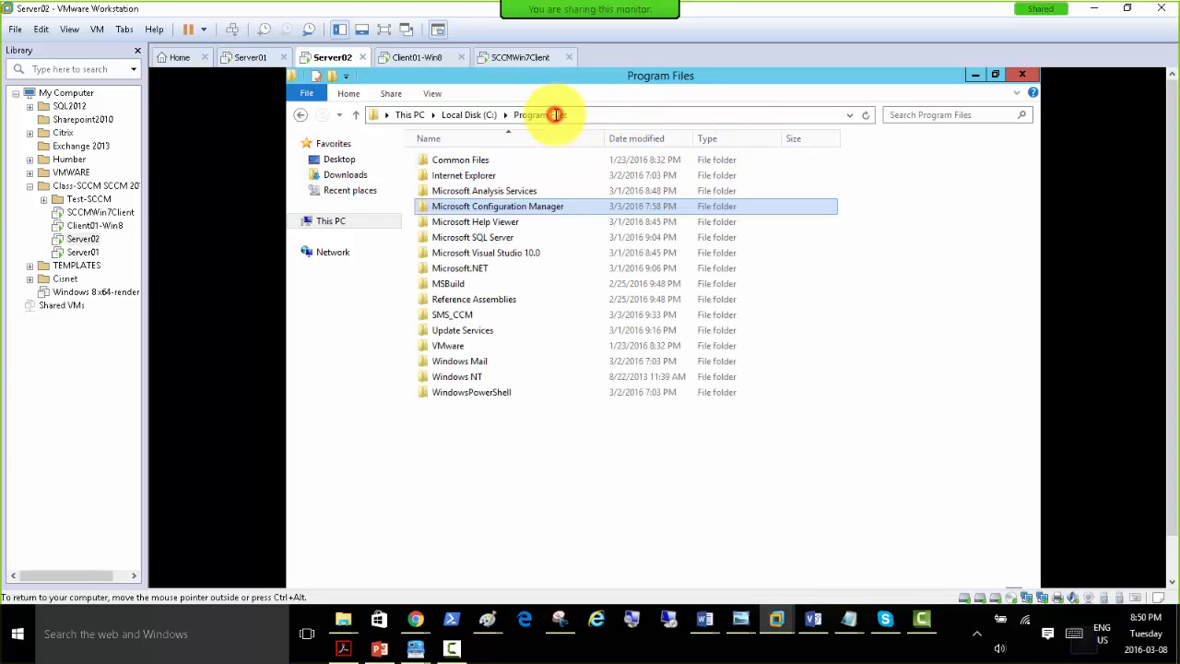
pyautogui.doubleClick(464, 206)
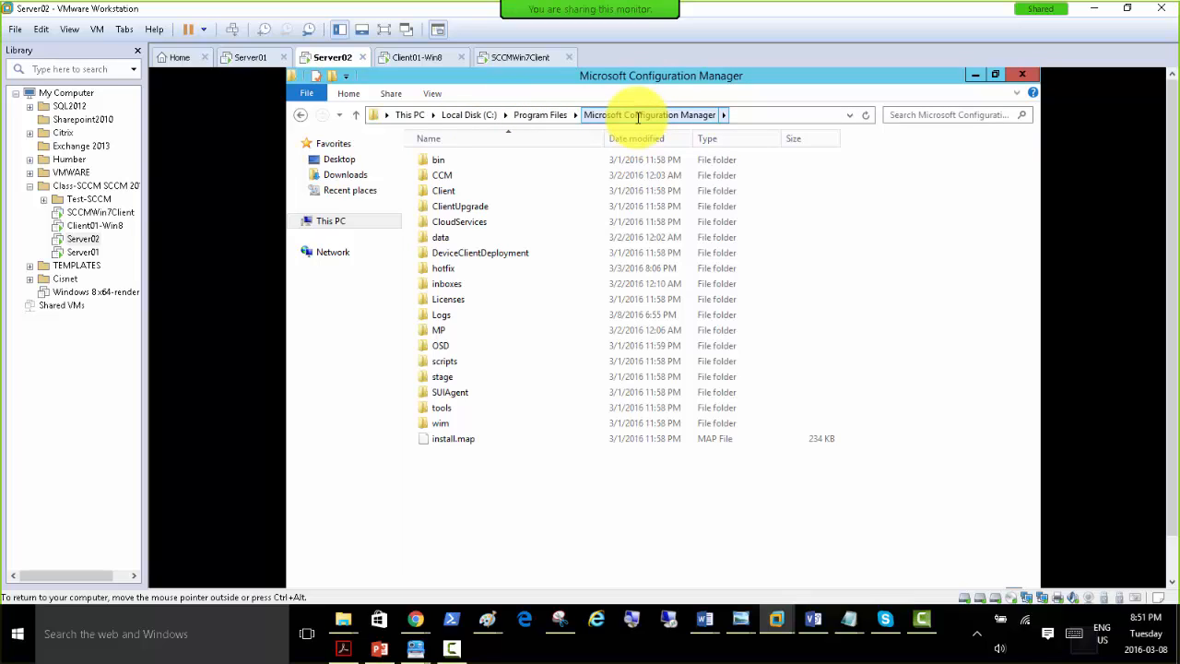
pyautogui.doubleClick(436, 191)
pyautogui.click(674, 364)
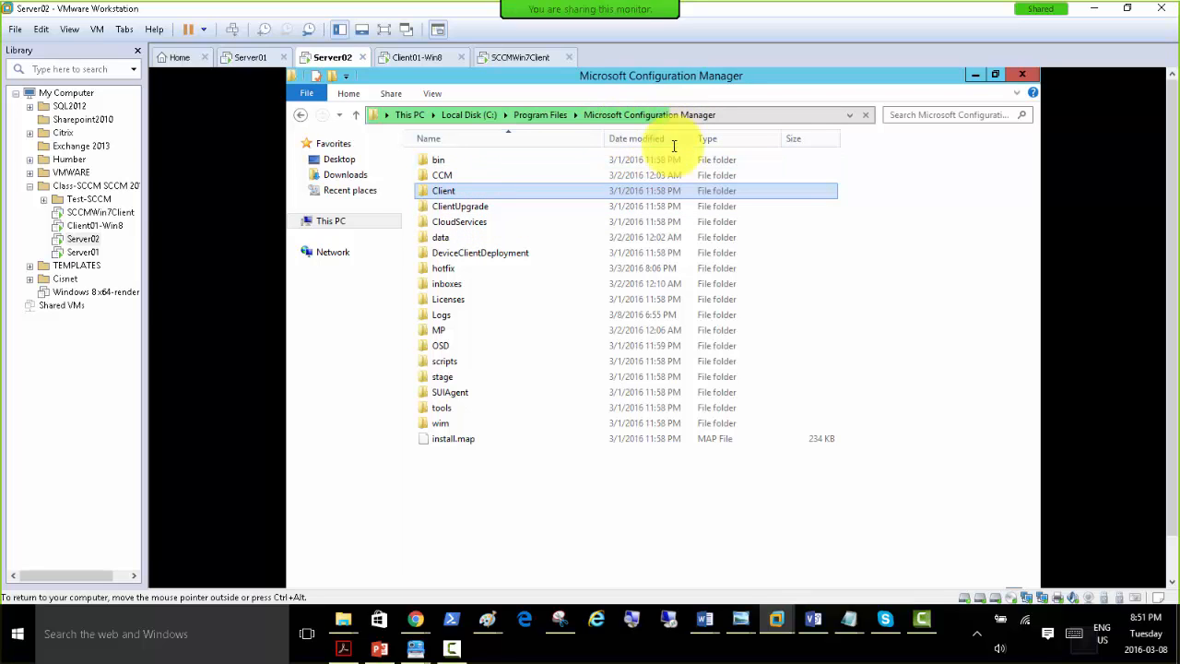
# Switch to the Client01-Win8 virtual machine and locate the ccmsetup application in the sms_tor\Client share on SERVER02.
pyautogui.click(408, 57)
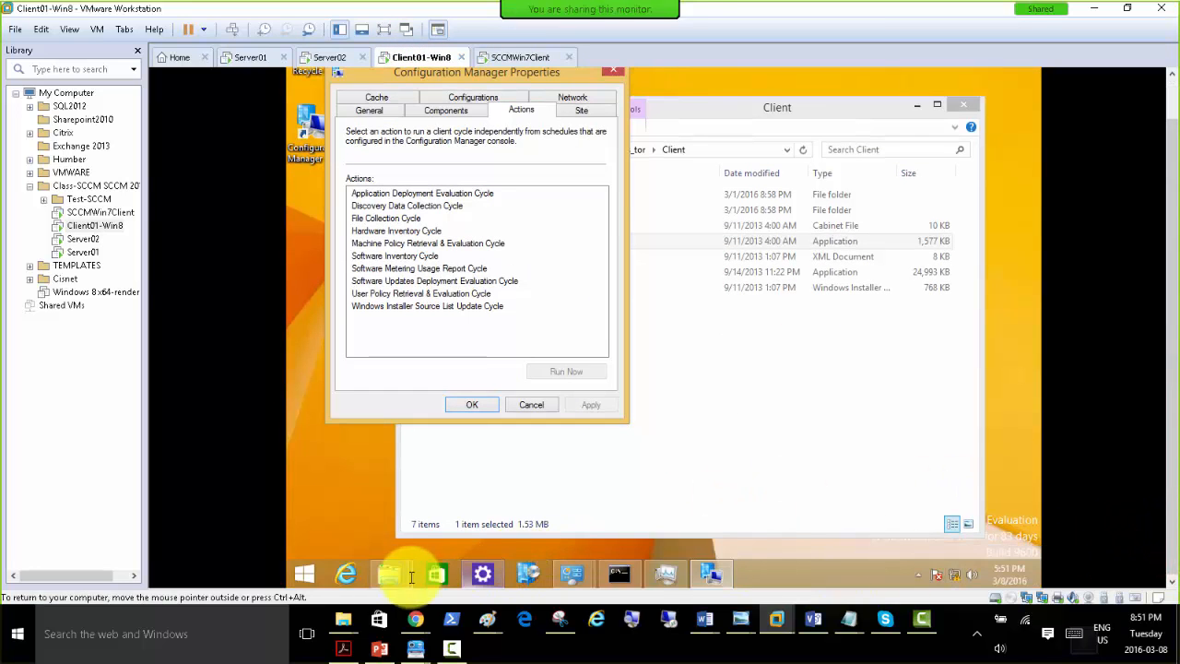
pyautogui.click(388, 573)
pyautogui.click(531, 488)
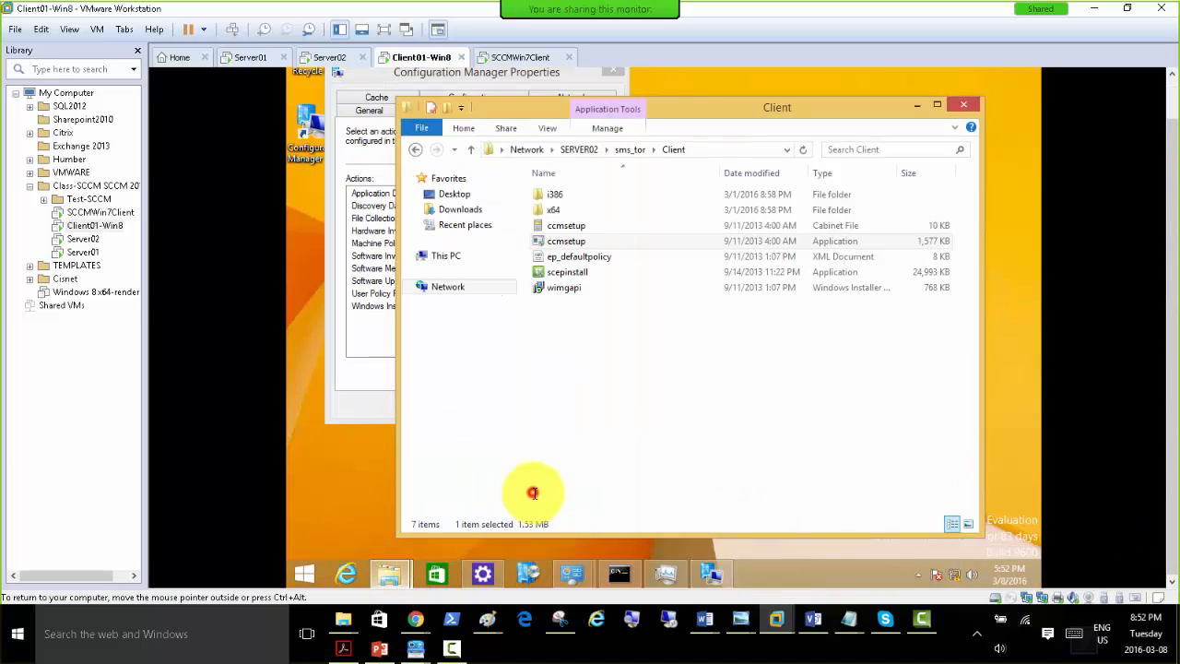
pyautogui.click(578, 241)
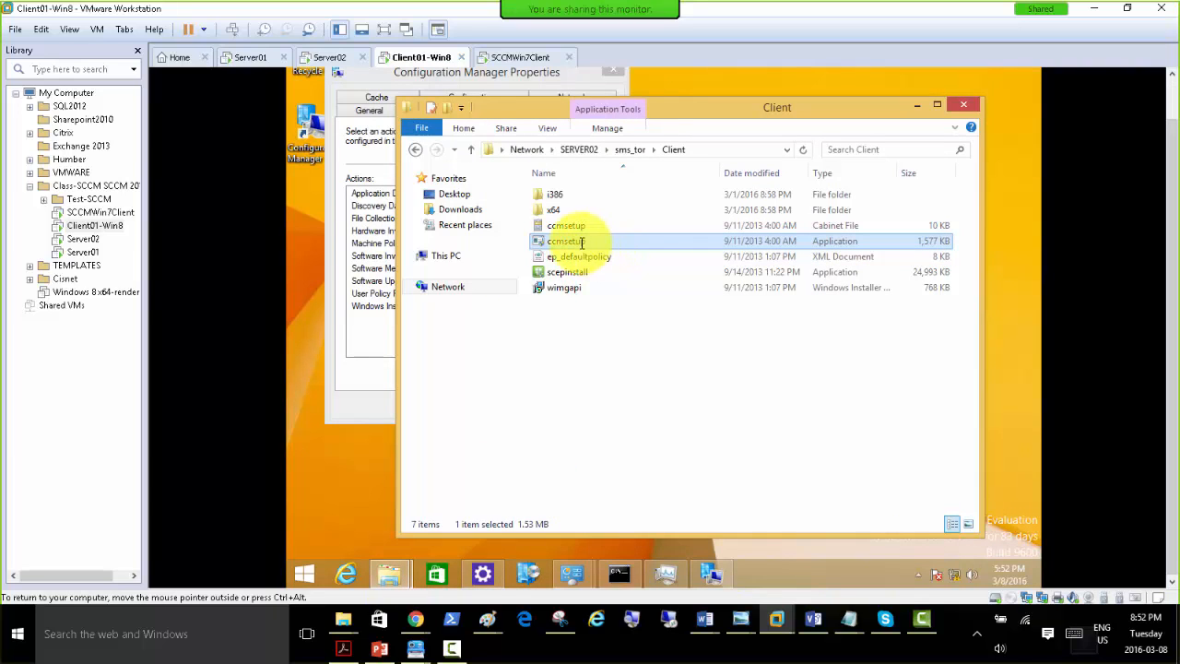
# Search the shared Client folder for .msi files, then return to that folder and open its x64 subfolder.
pyautogui.click(861, 149)
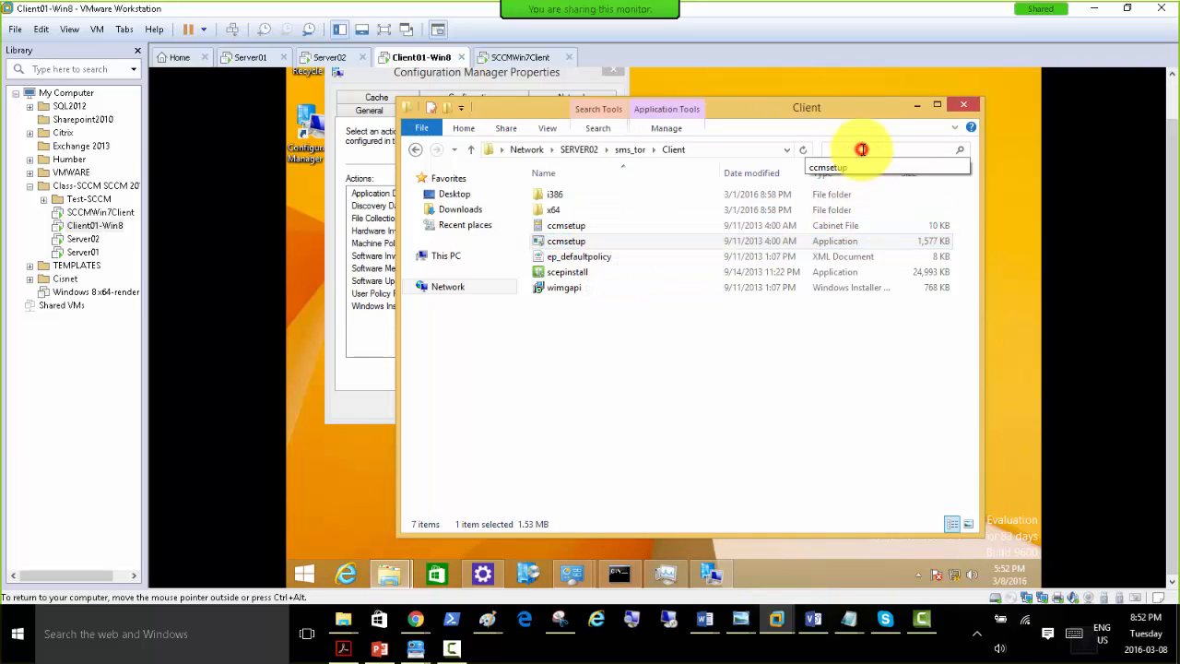
pyautogui.write('.m')
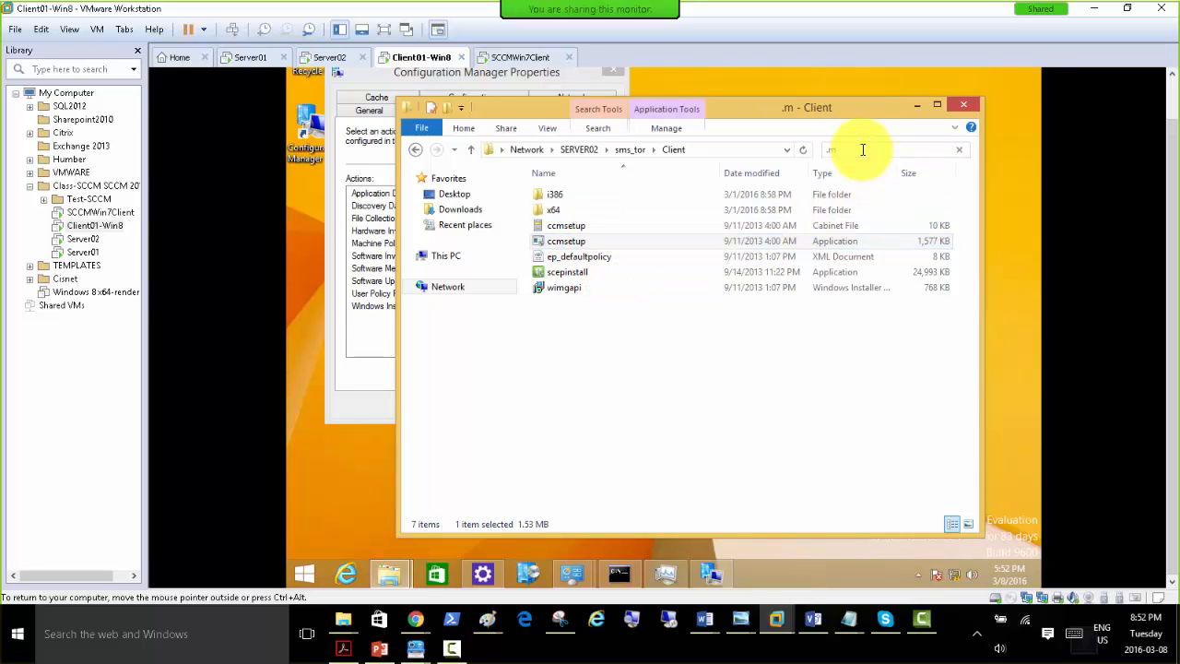
pyautogui.write('si')
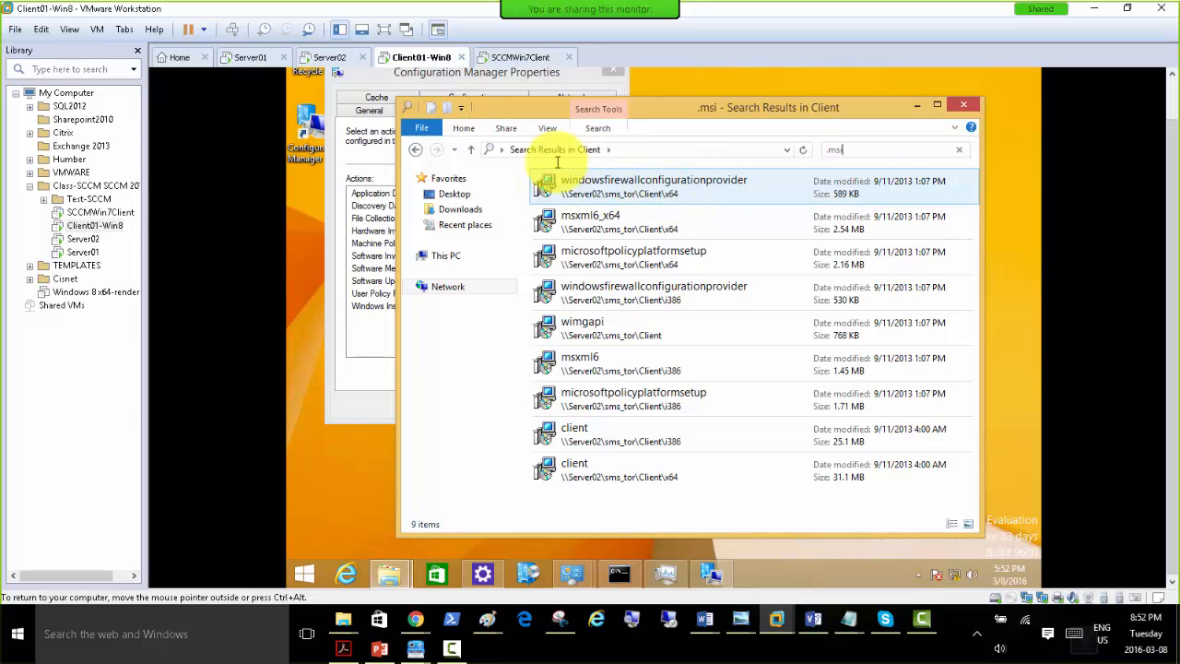
pyautogui.click(414, 150)
pyautogui.doubleClick(558, 210)
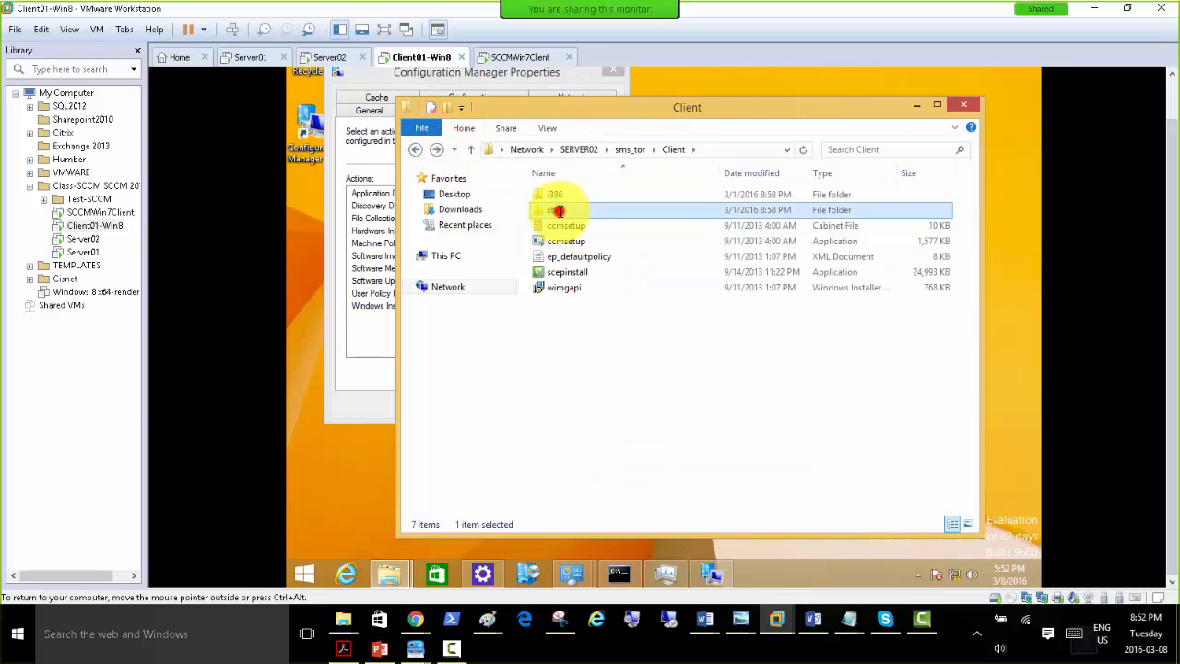
# Search the shared x64 client folder for .msi files.
pyautogui.click(669, 318)
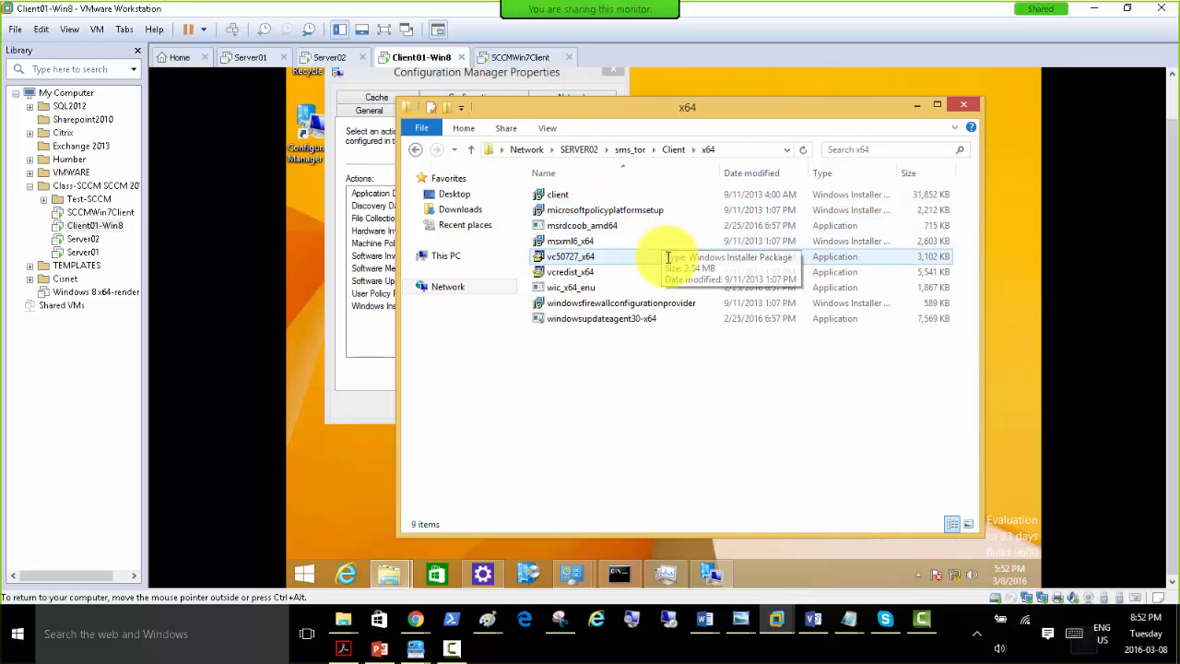
pyautogui.click(859, 149)
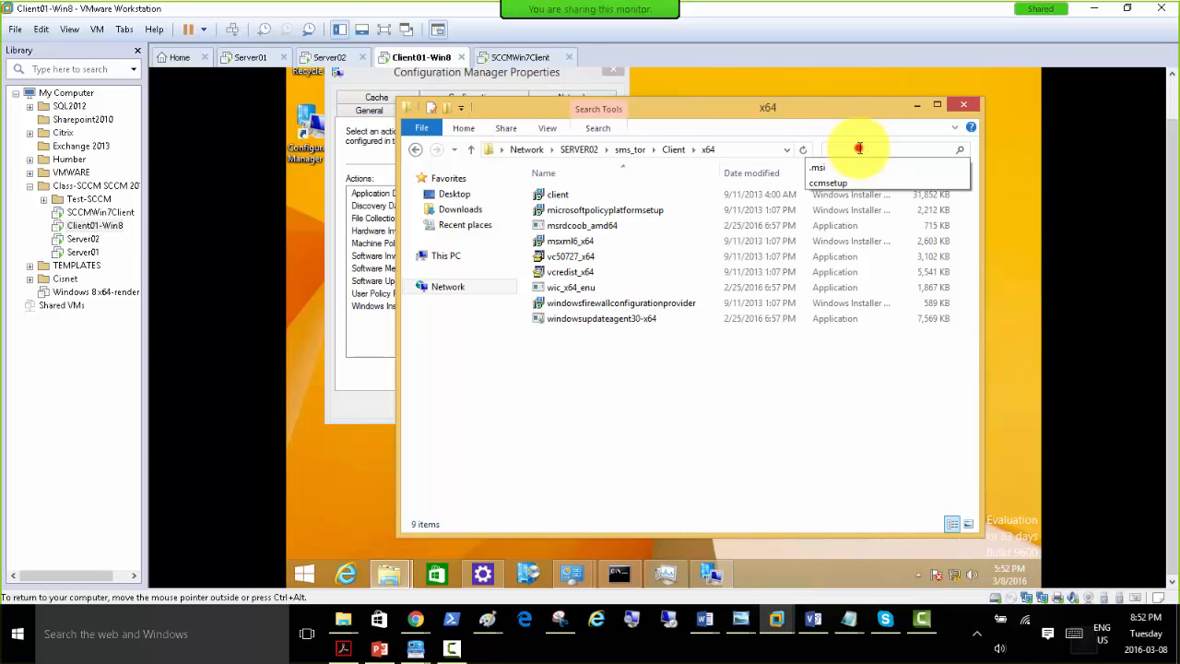
pyautogui.click(820, 167)
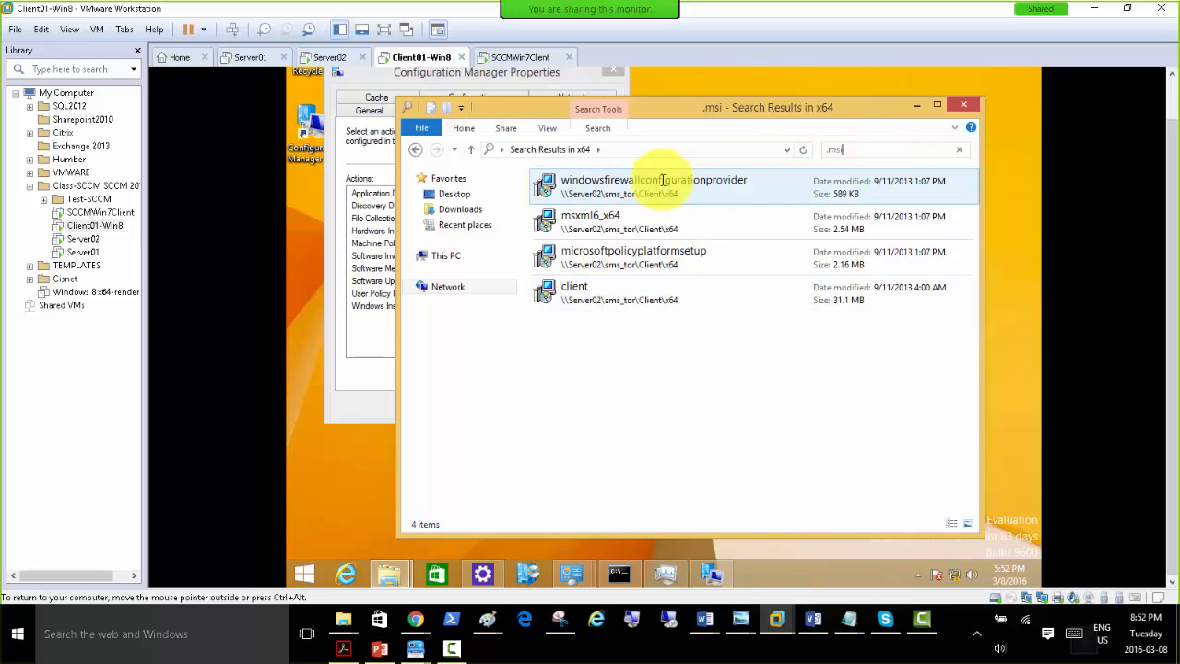
# Switch to the Server02 virtual machine, search its local Client folder for .msi files, and return to that folder.
pyautogui.click(326, 58)
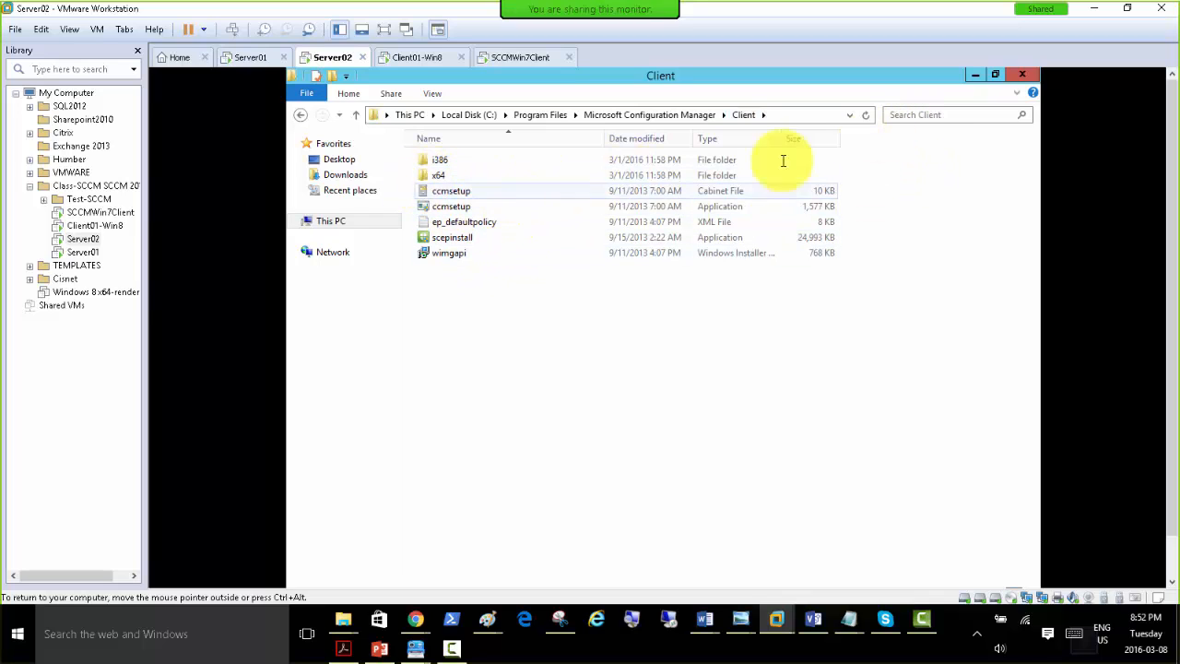
pyautogui.click(926, 117)
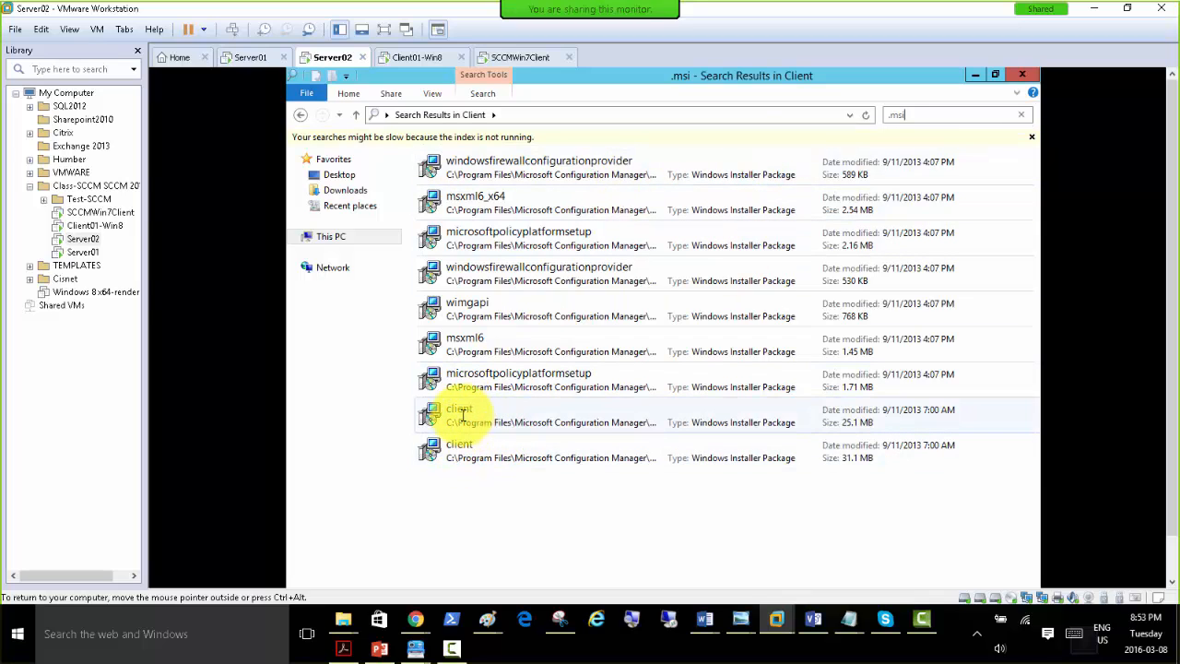
pyautogui.click(300, 114)
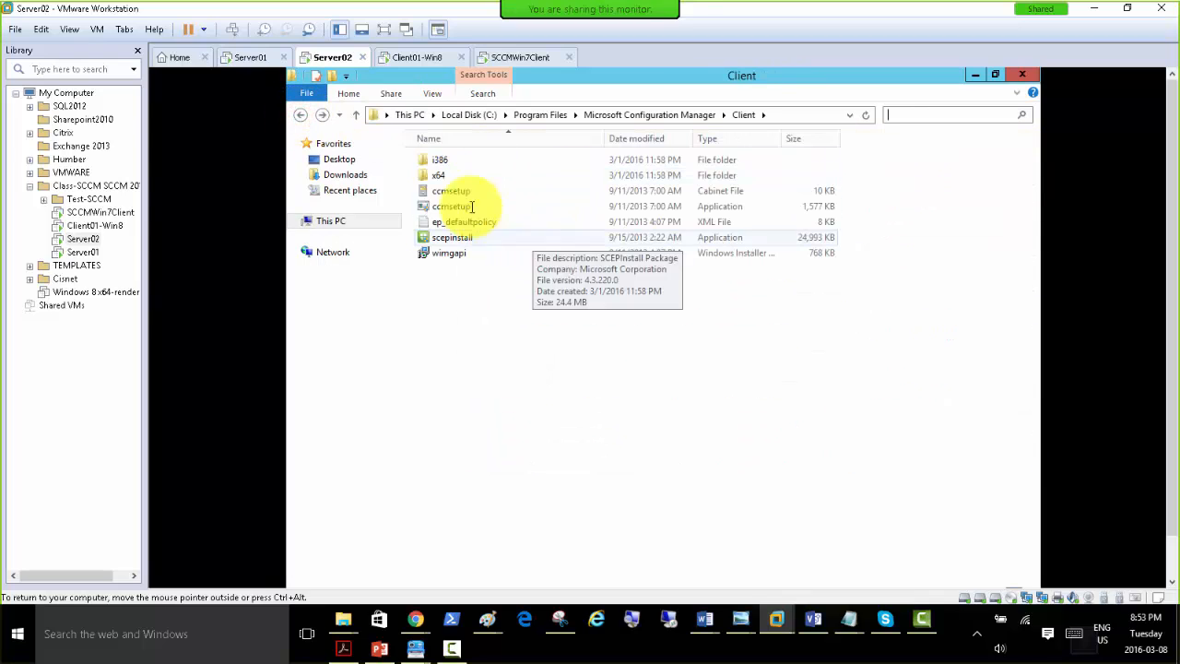
# Open the x64 subfolder on Server02 and copy its folder path, followed by the client installer file.
pyautogui.doubleClick(440, 175)
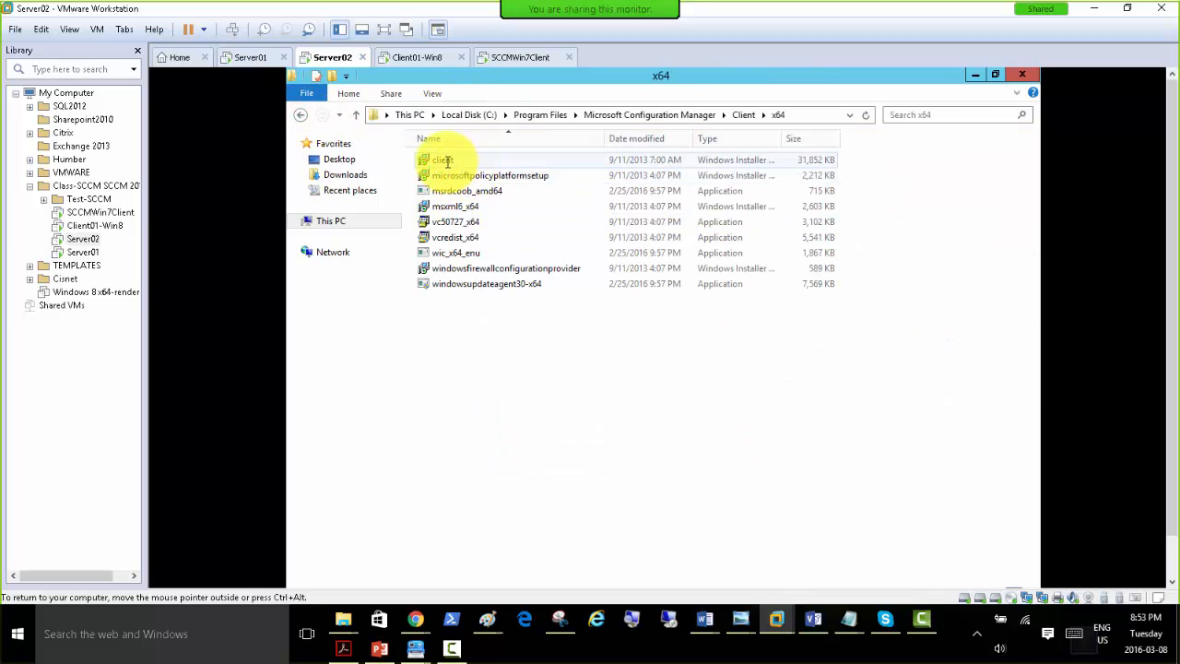
pyautogui.click(804, 112)
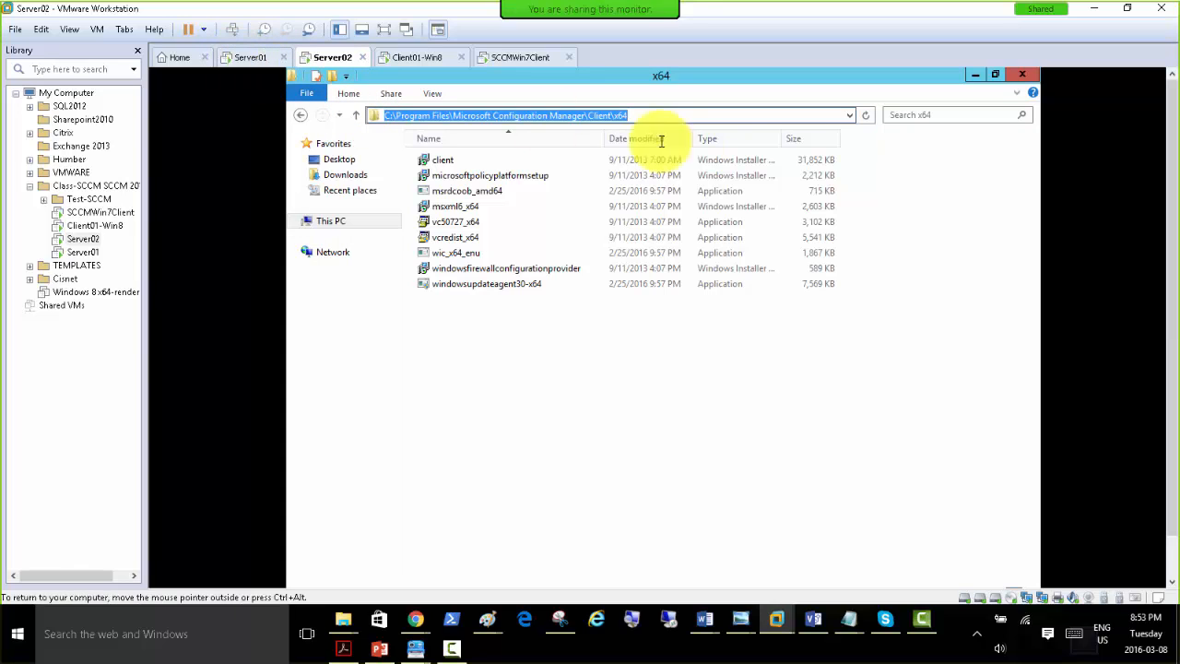
pyautogui.rightClick(546, 114)
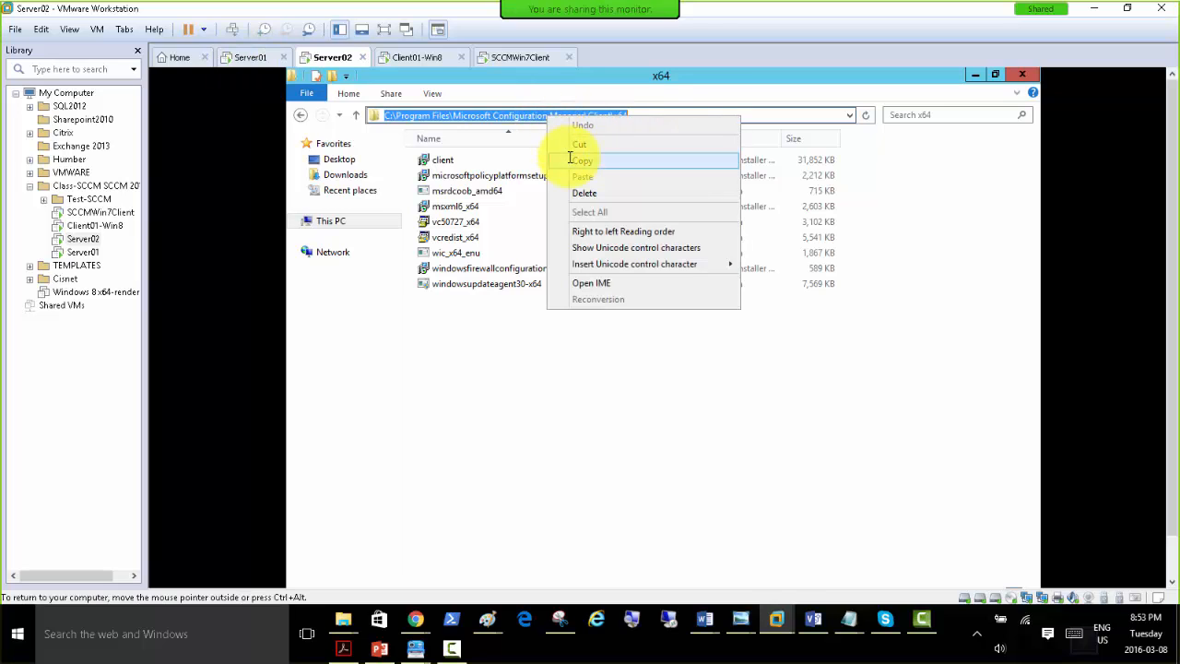
pyautogui.click(576, 160)
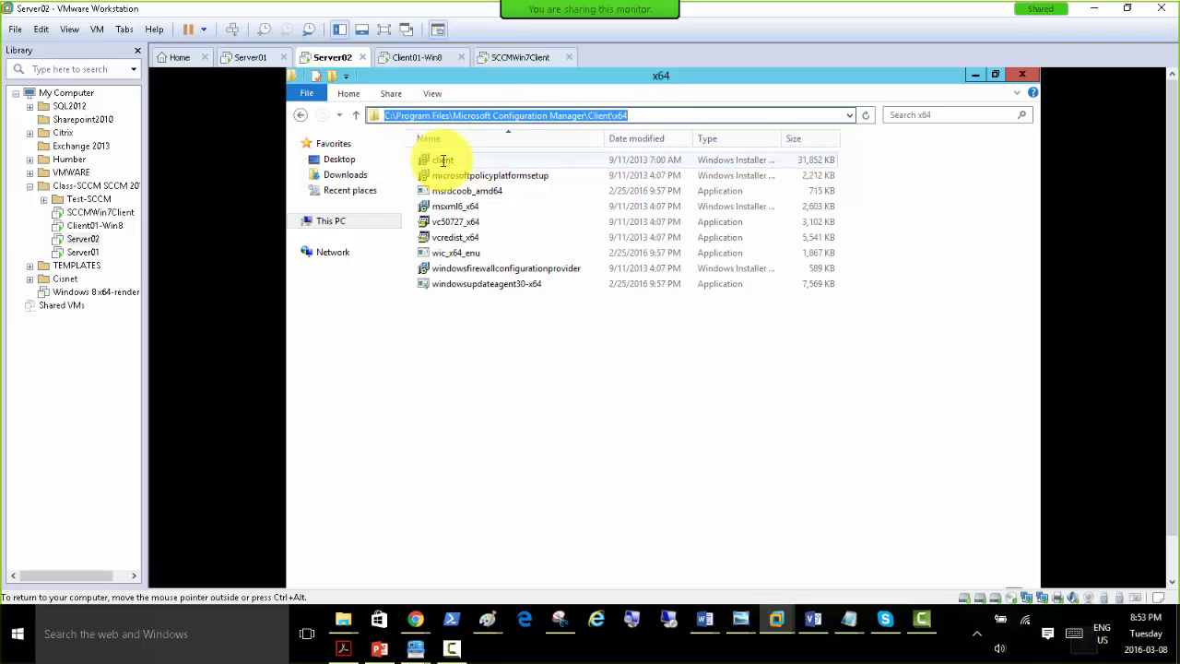
pyautogui.rightClick(443, 159)
pyautogui.click(481, 325)
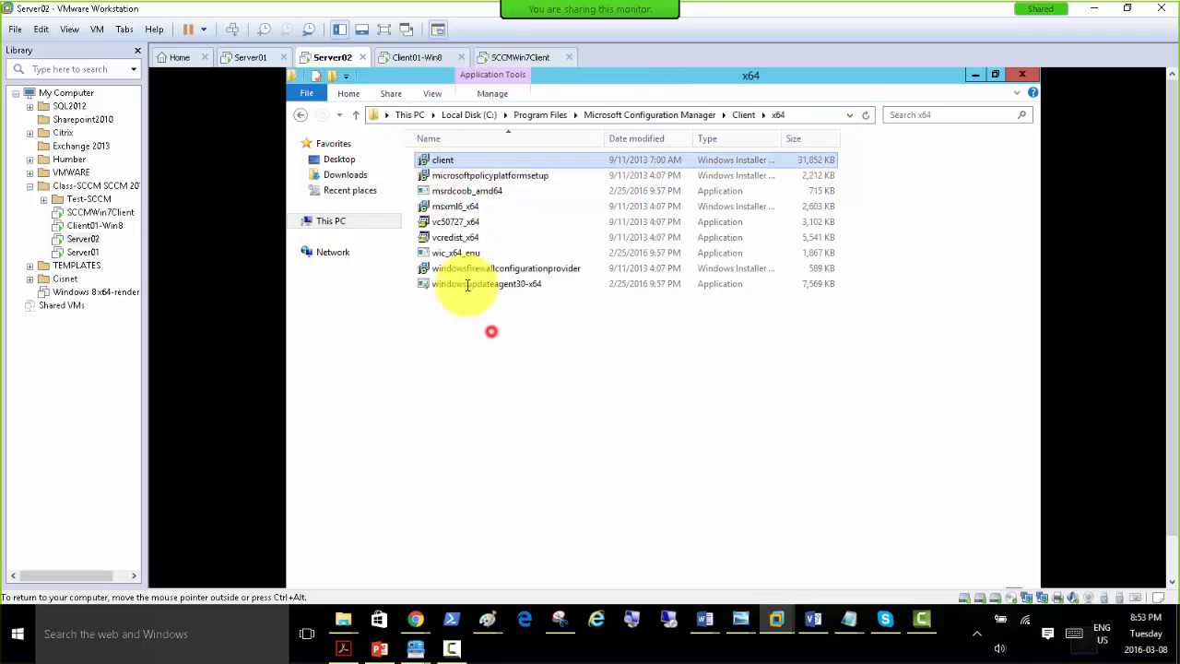
# Switch to the Server01 virtual machine and open the \\server02 network location through the Run dialog.
pyautogui.click(249, 58)
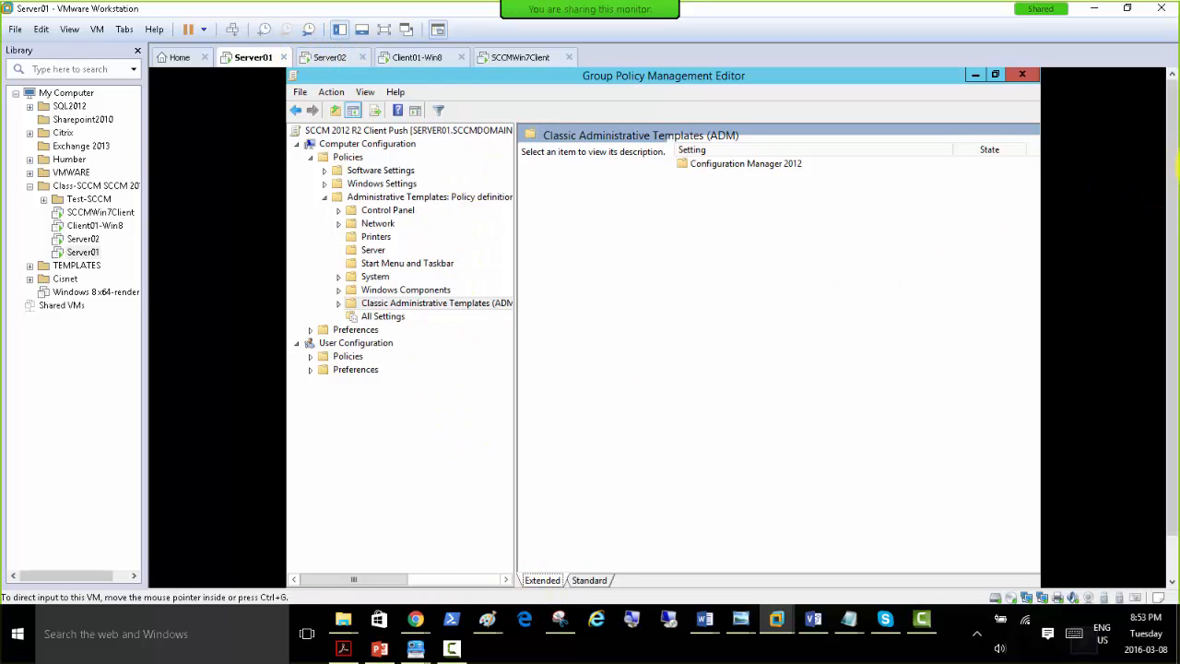
pyautogui.moveTo(1171, 136); pyautogui.dragTo(1168, 279)
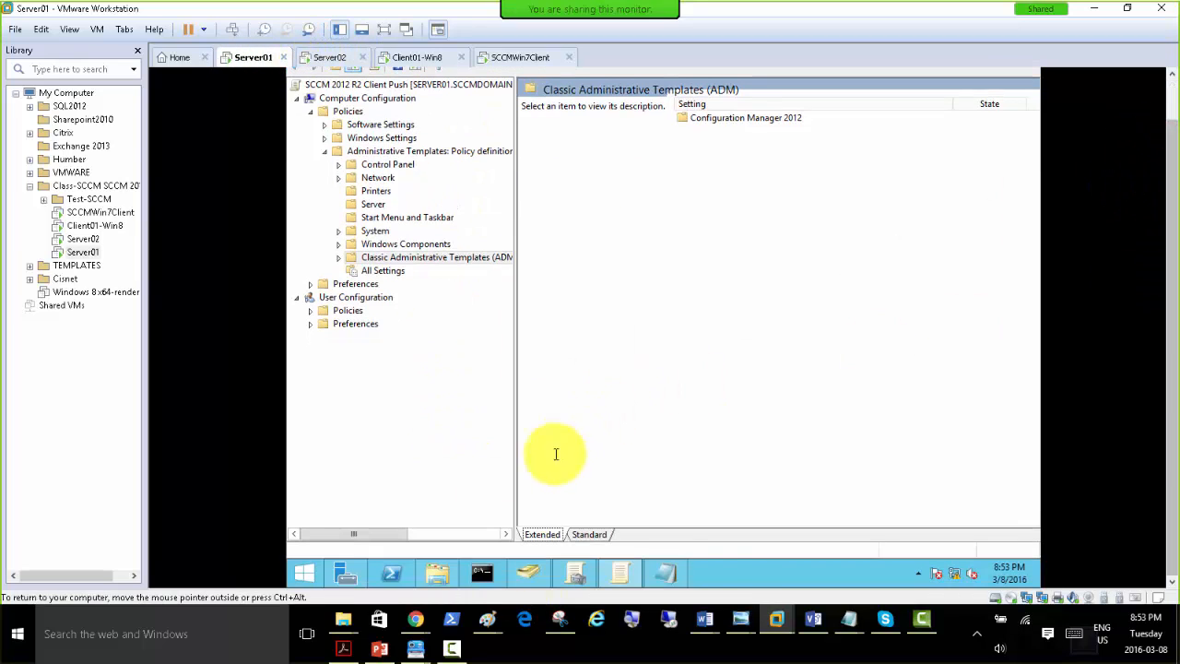
pyautogui.click(735, 573)
pyautogui.press('super+r')
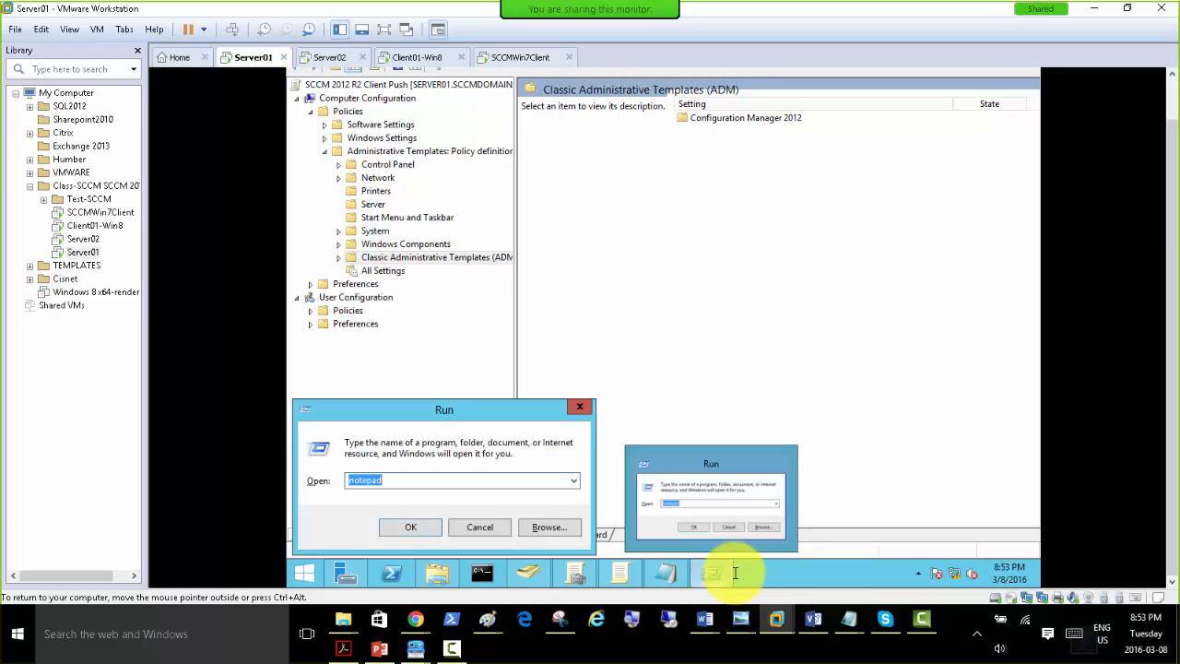
pyautogui.write('\\\\')
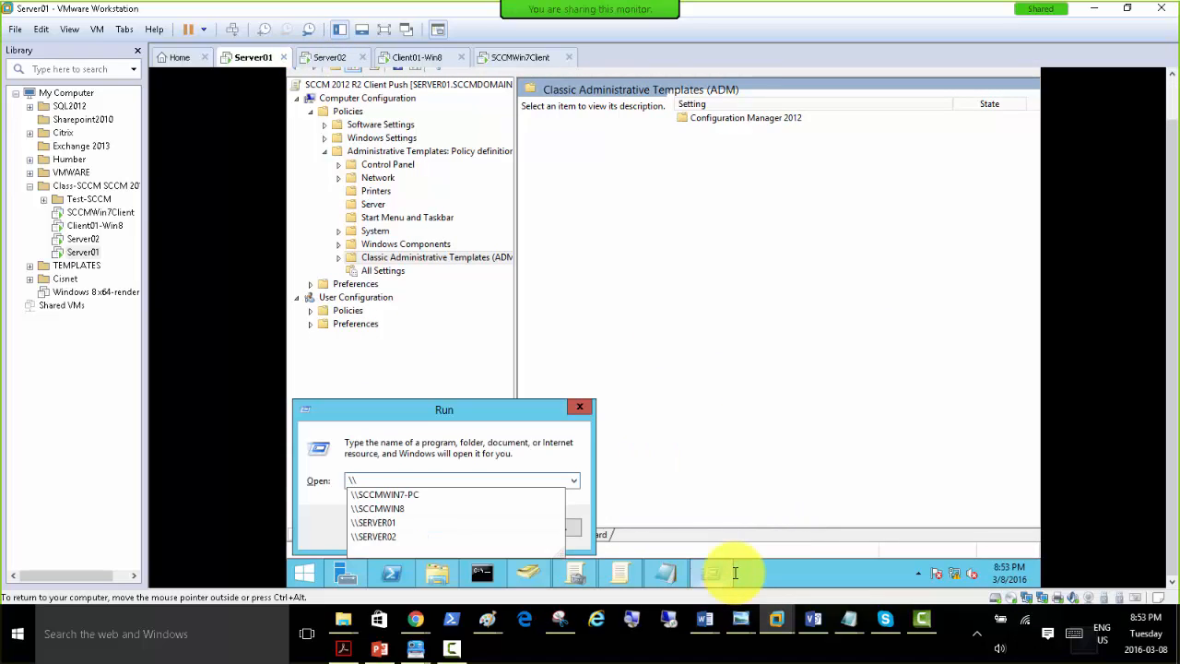
pyautogui.write('server02')
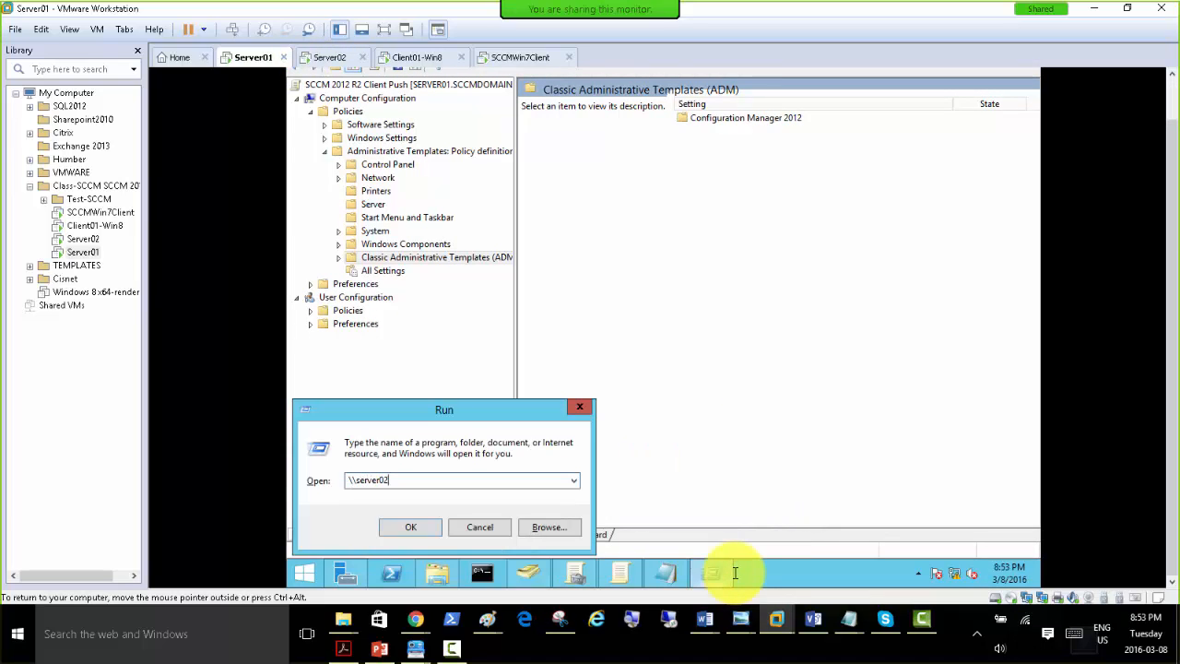
pyautogui.press('Return')
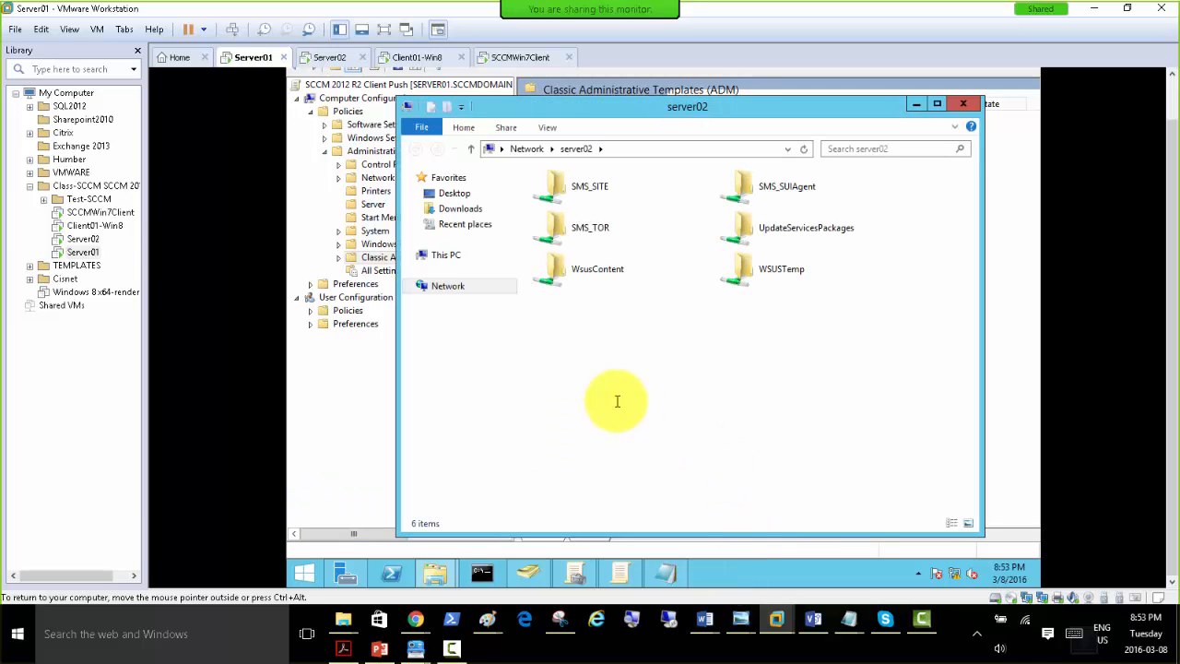
# Open the SMS_TOR\Client\x64 folder on server02 and copy its network path.
pyautogui.doubleClick(581, 230)
pyautogui.doubleClick(559, 227)
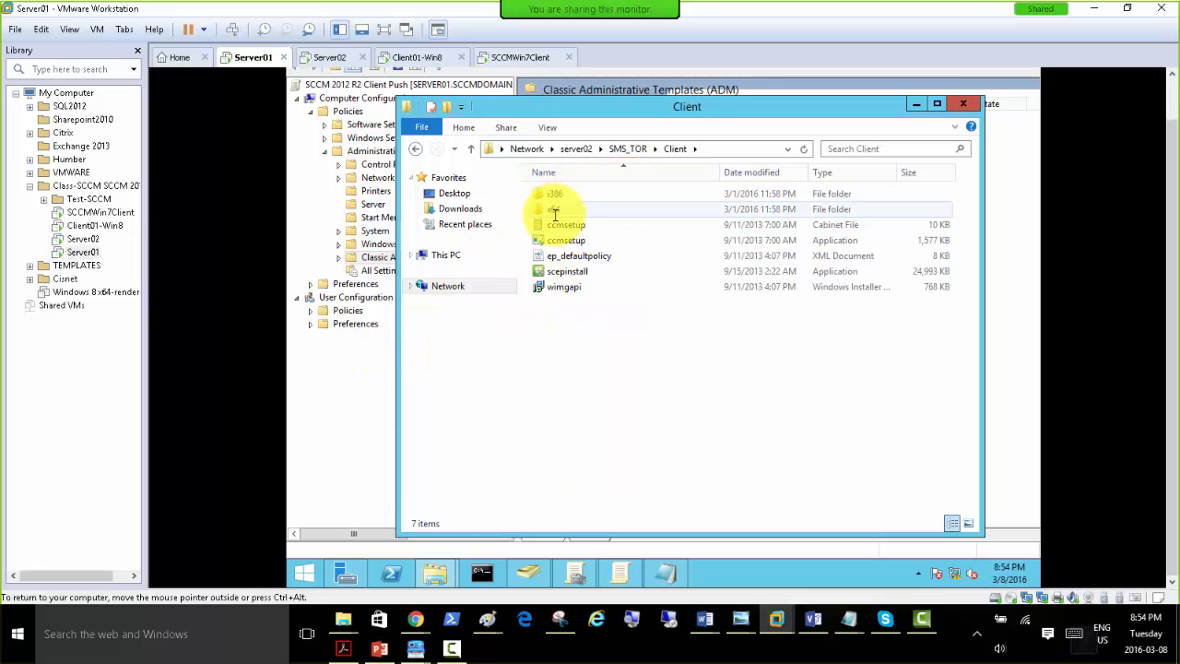
pyautogui.doubleClick(554, 210)
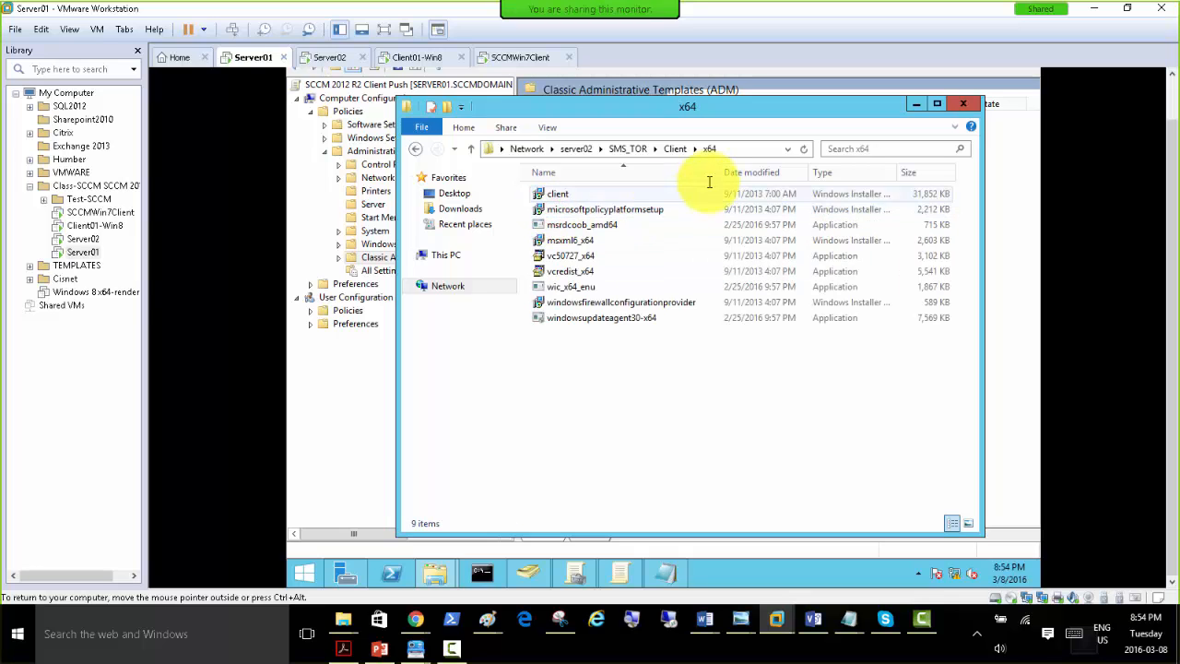
pyautogui.click(728, 149)
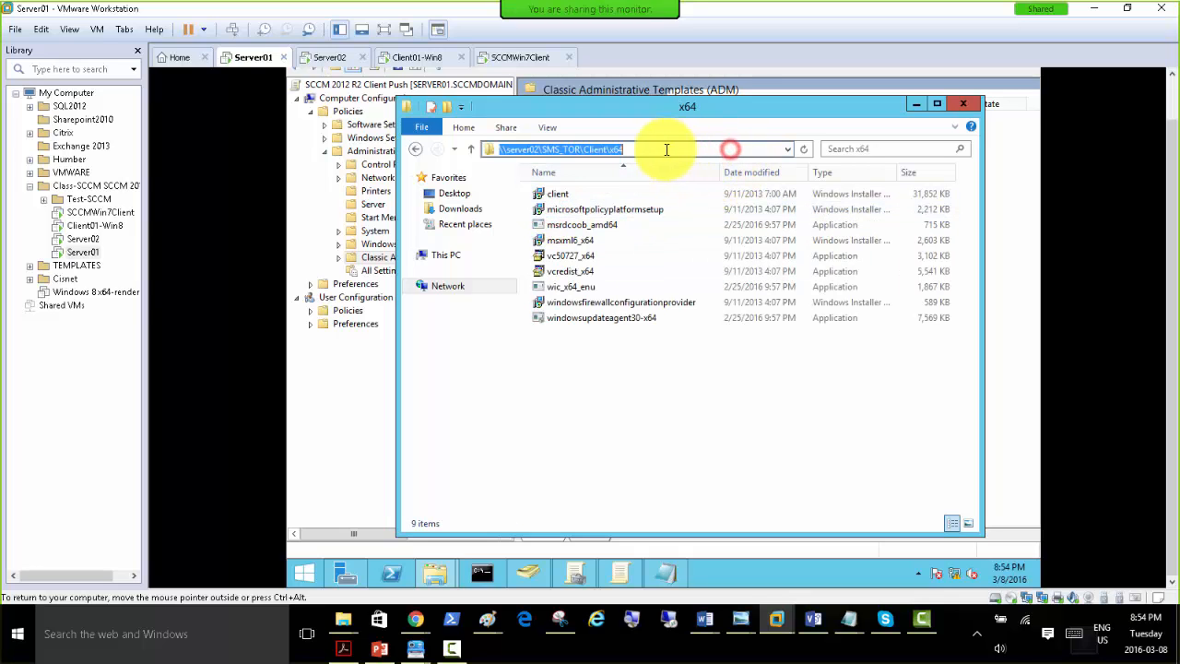
pyautogui.rightClick(595, 150)
pyautogui.click(623, 195)
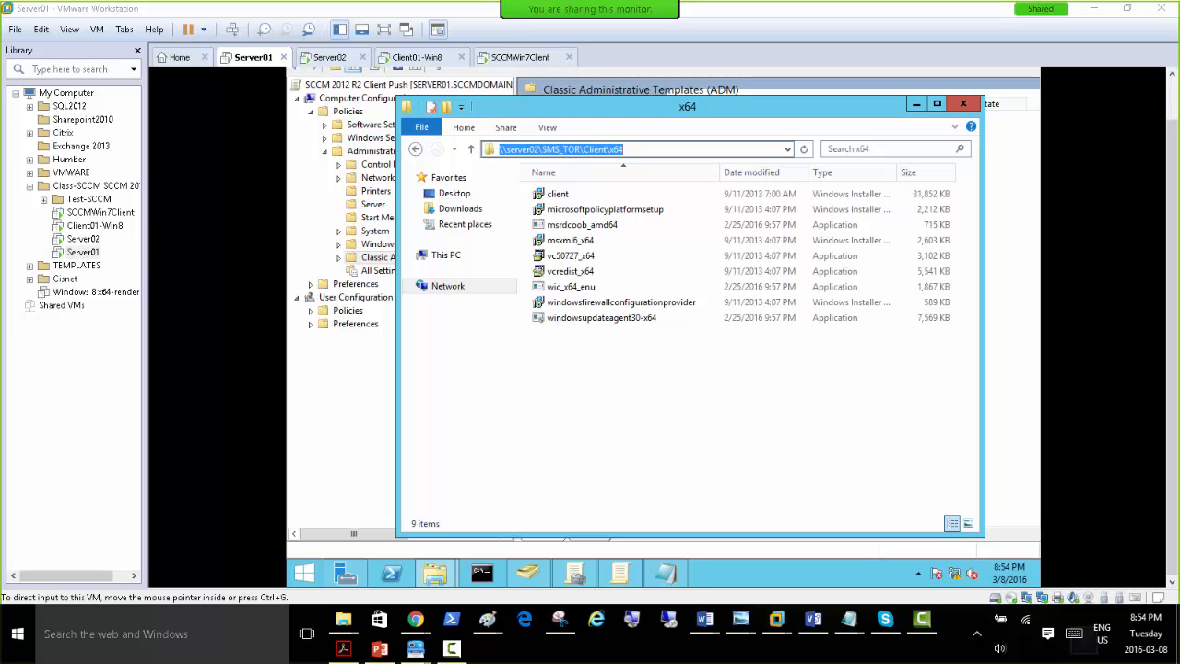
pyautogui.click(651, 369)
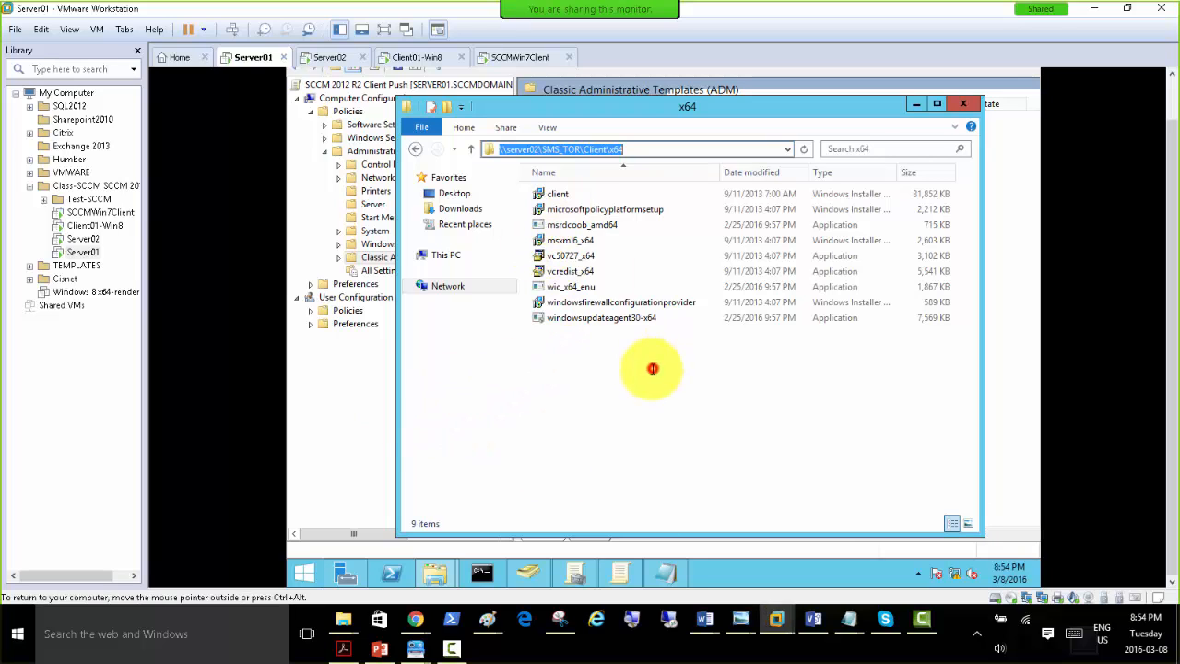
# Copy the client Windows Installer file from the shared x64 folder.
pyautogui.rightClick(556, 195)
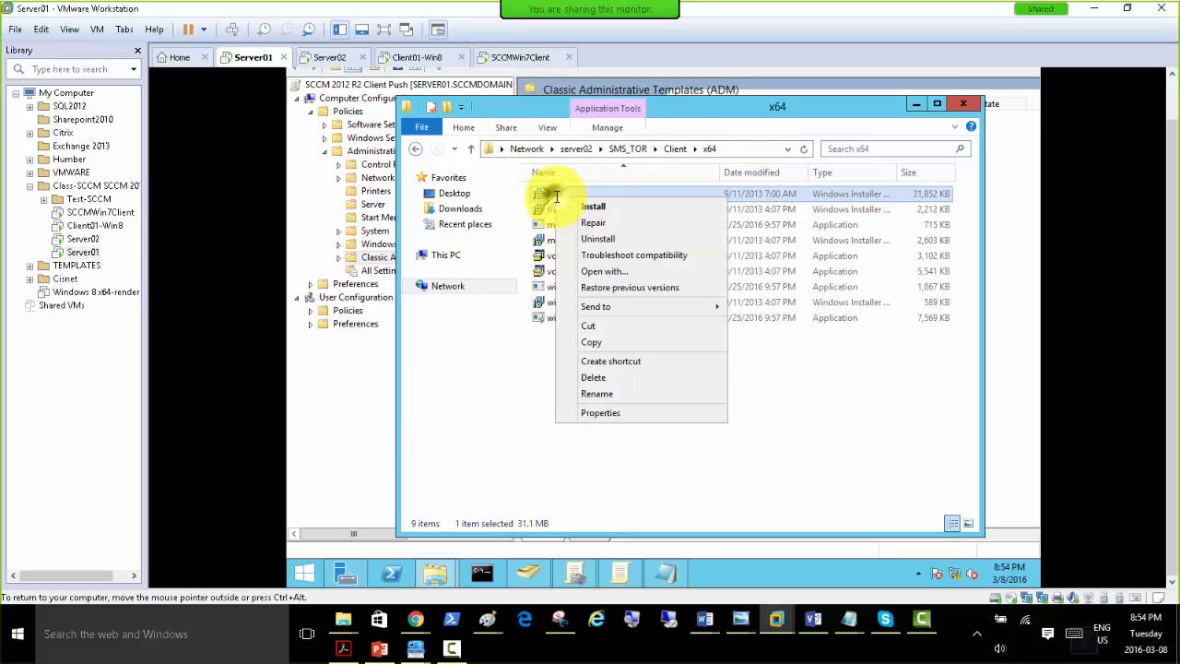
pyautogui.click(604, 343)
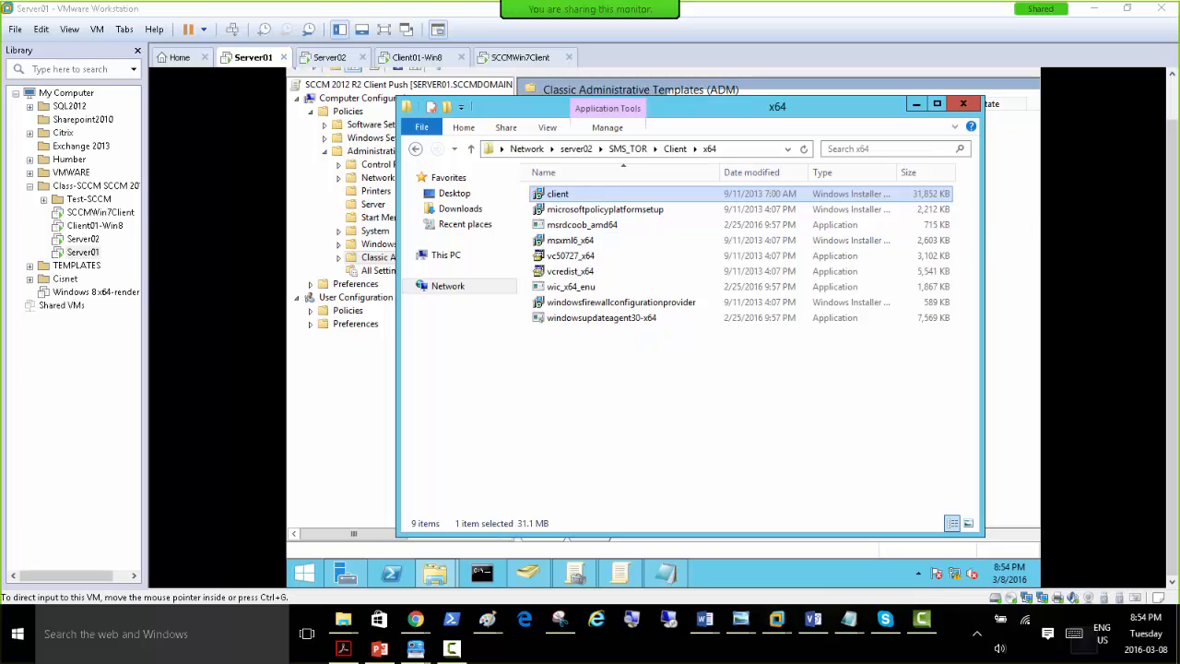
pyautogui.click(621, 414)
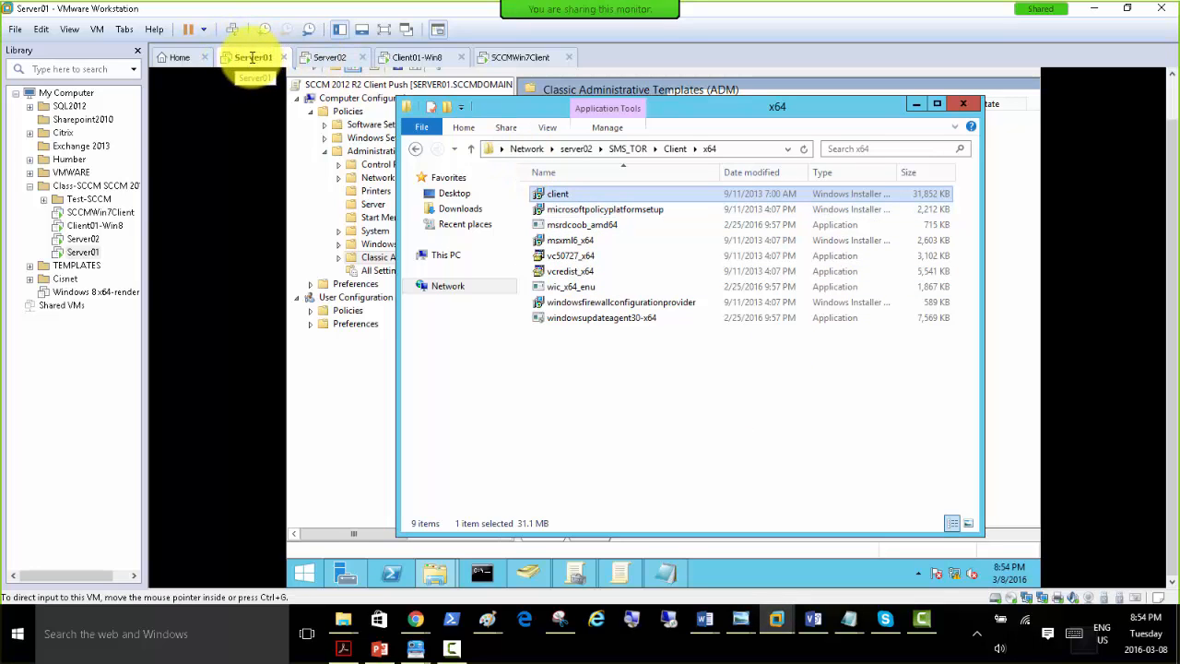
# Switch to the Downloads file window, browse to the C: drive, and create a folder there named Shared-Soft.
pyautogui.click(429, 576)
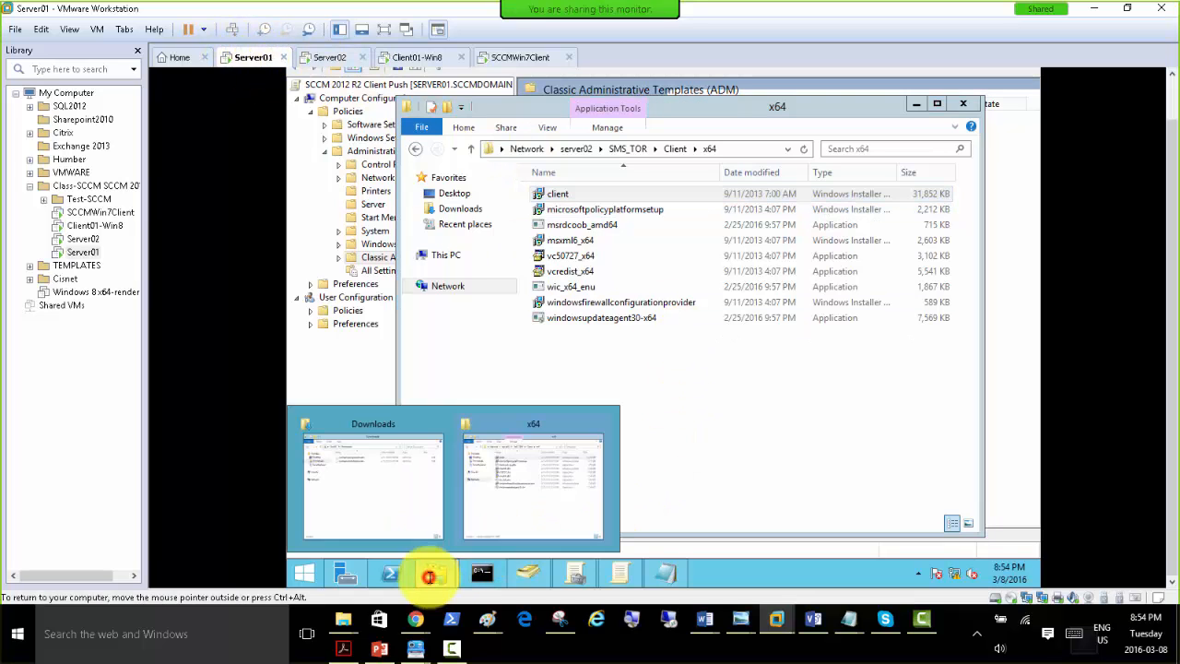
pyautogui.click(389, 507)
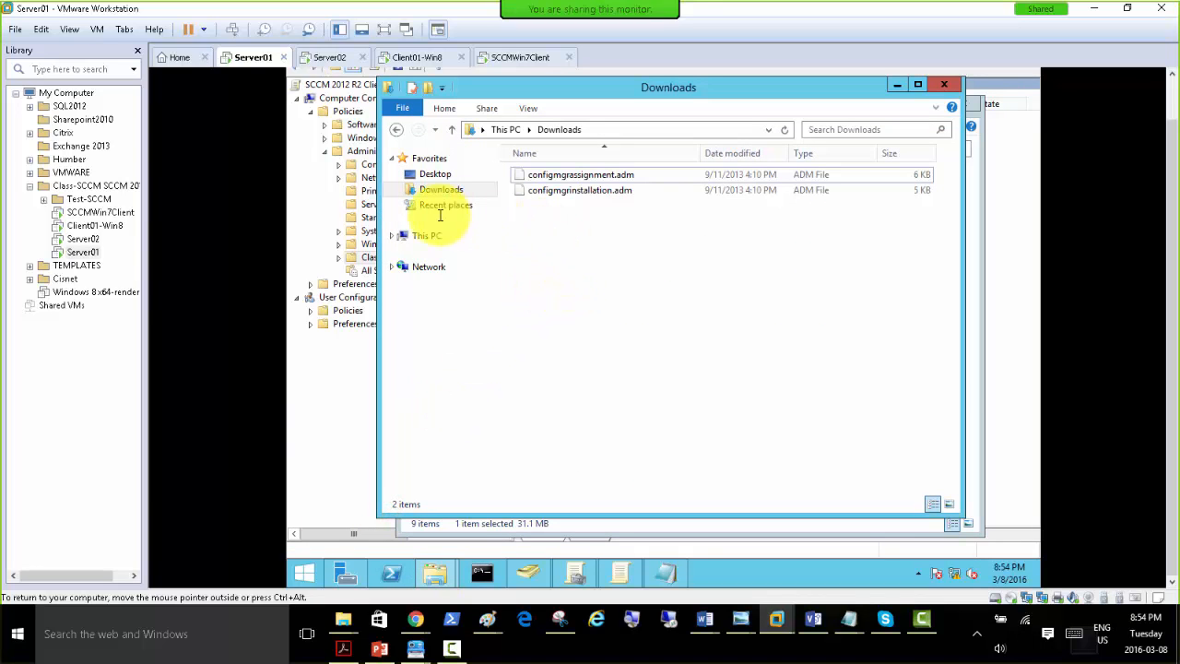
pyautogui.click(424, 236)
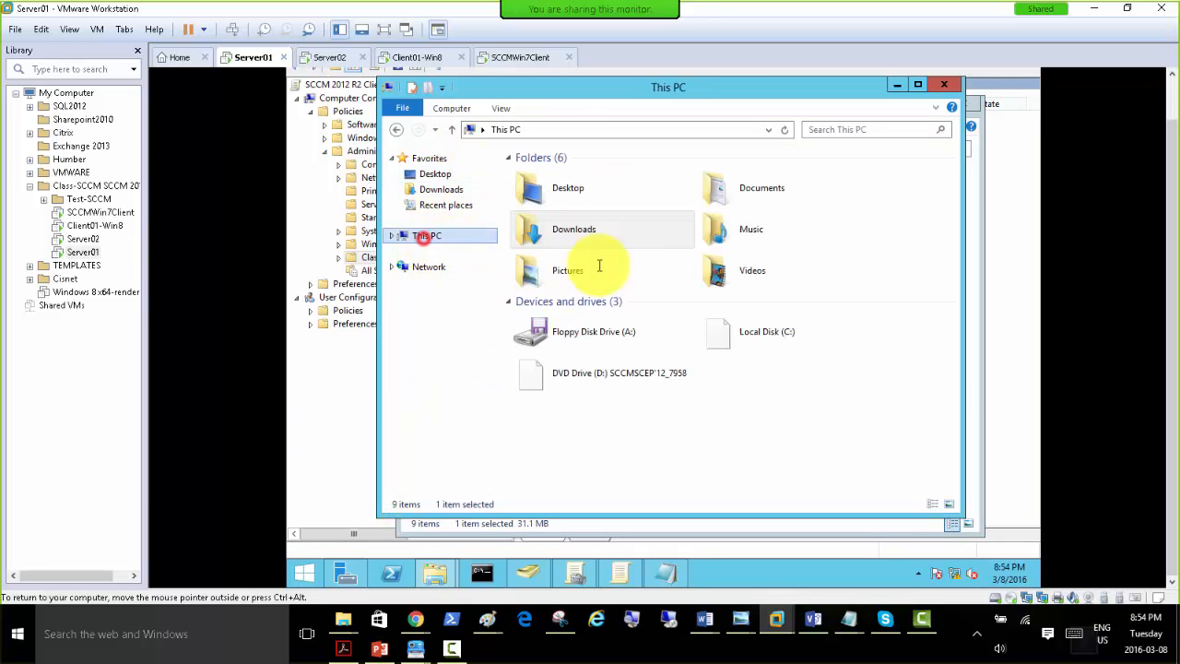
pyautogui.doubleClick(784, 330)
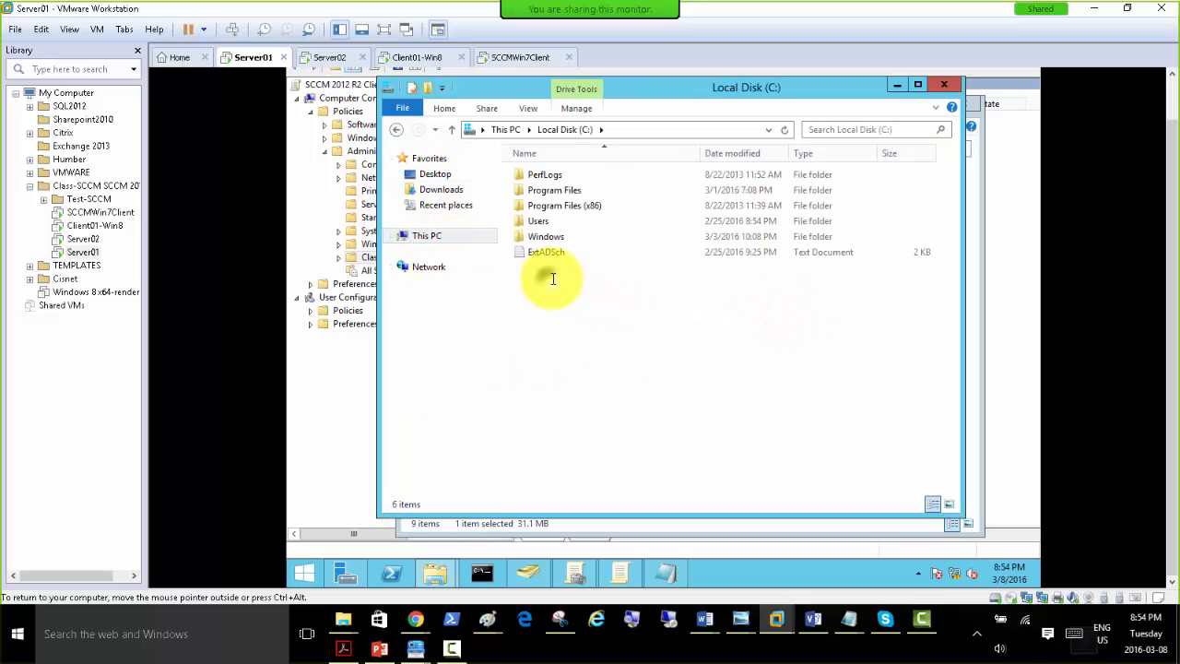
pyautogui.rightClick(545, 275)
pyautogui.moveTo(627, 411)
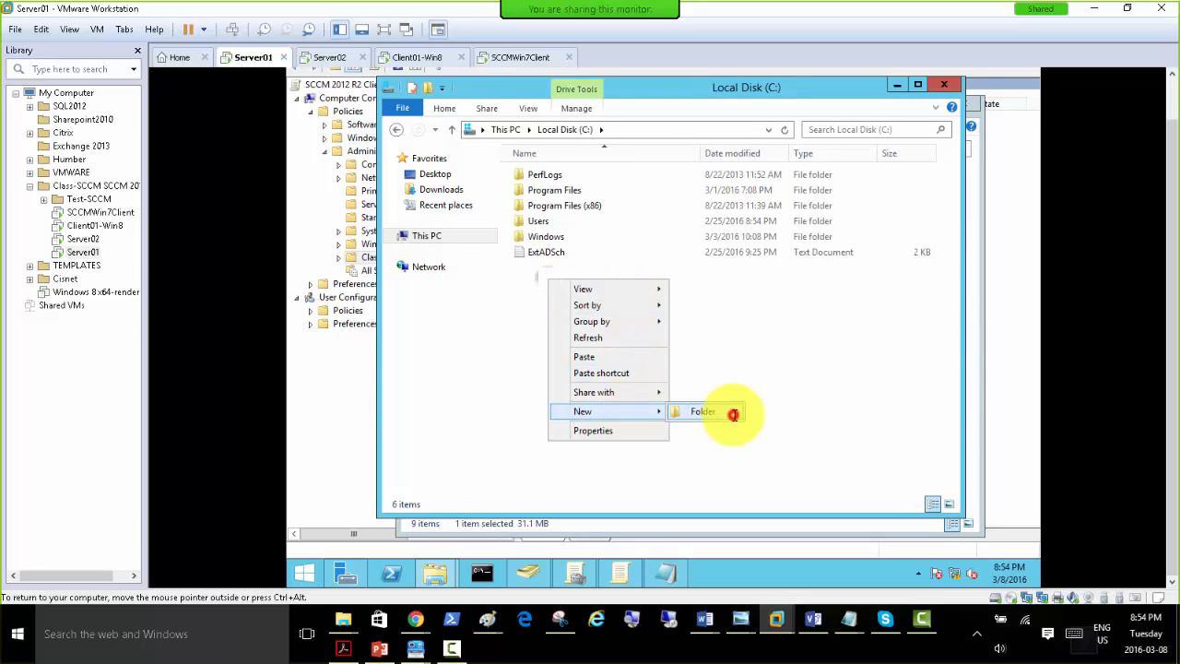
pyautogui.click(735, 414)
pyautogui.write('Shared-Soft')
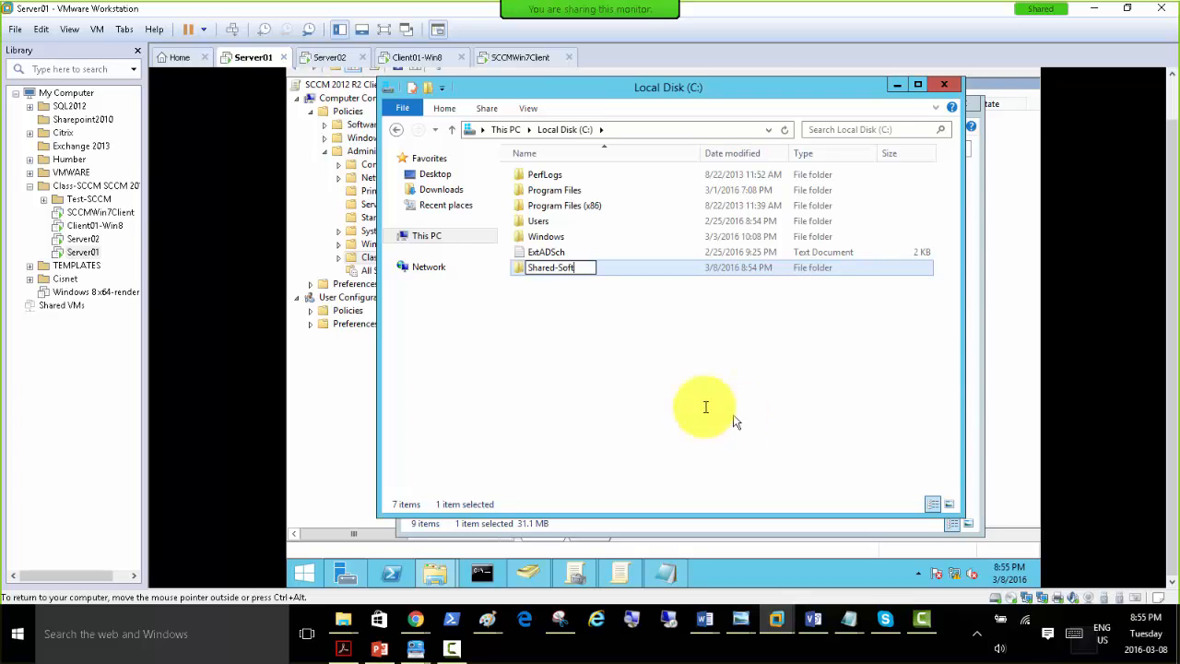
pyautogui.click(590, 324)
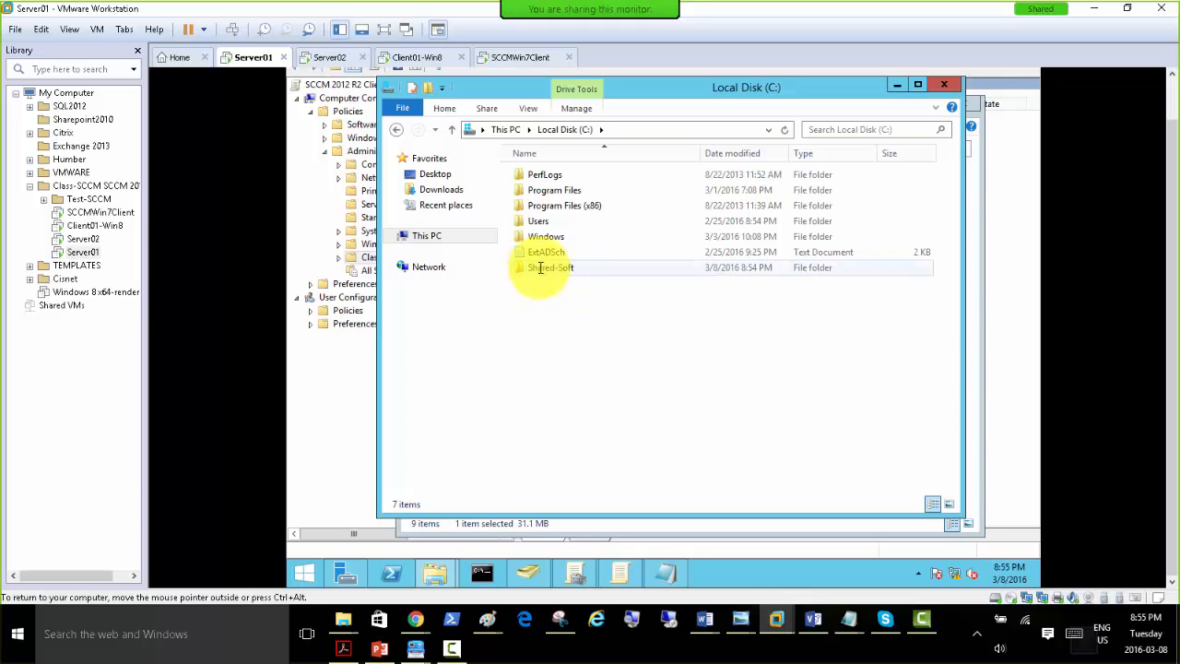
# Paste the copied client installer into the Shared-Soft folder and return to the C: drive root.
pyautogui.doubleClick(540, 268)
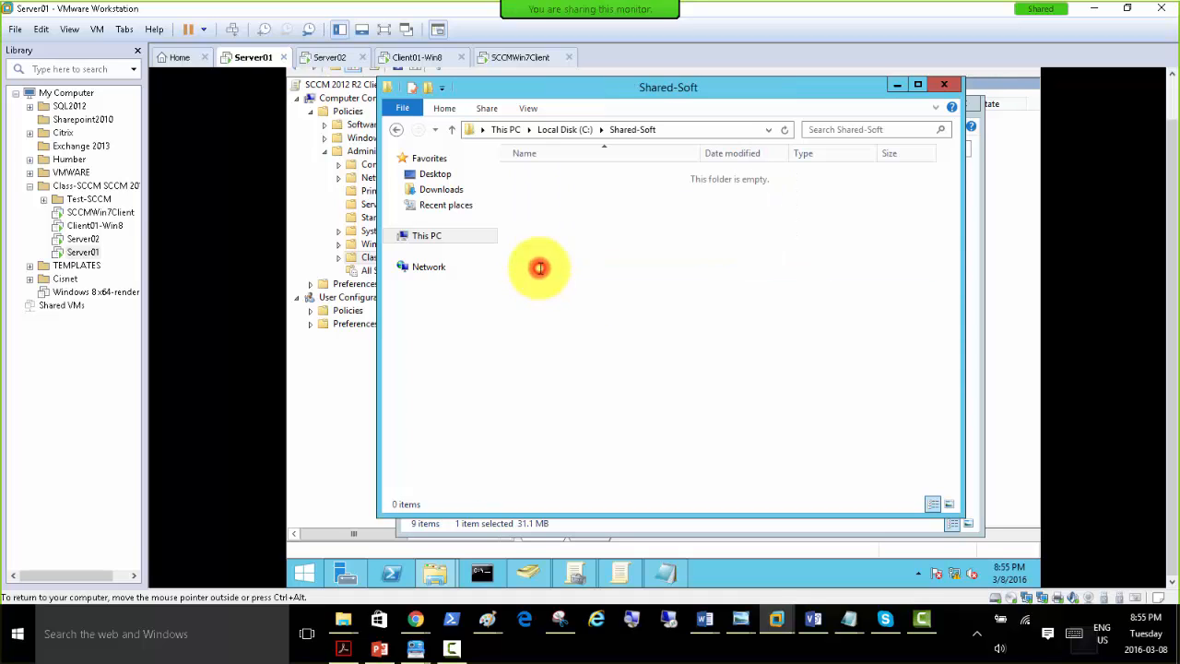
pyautogui.rightClick(548, 218)
pyautogui.click(584, 316)
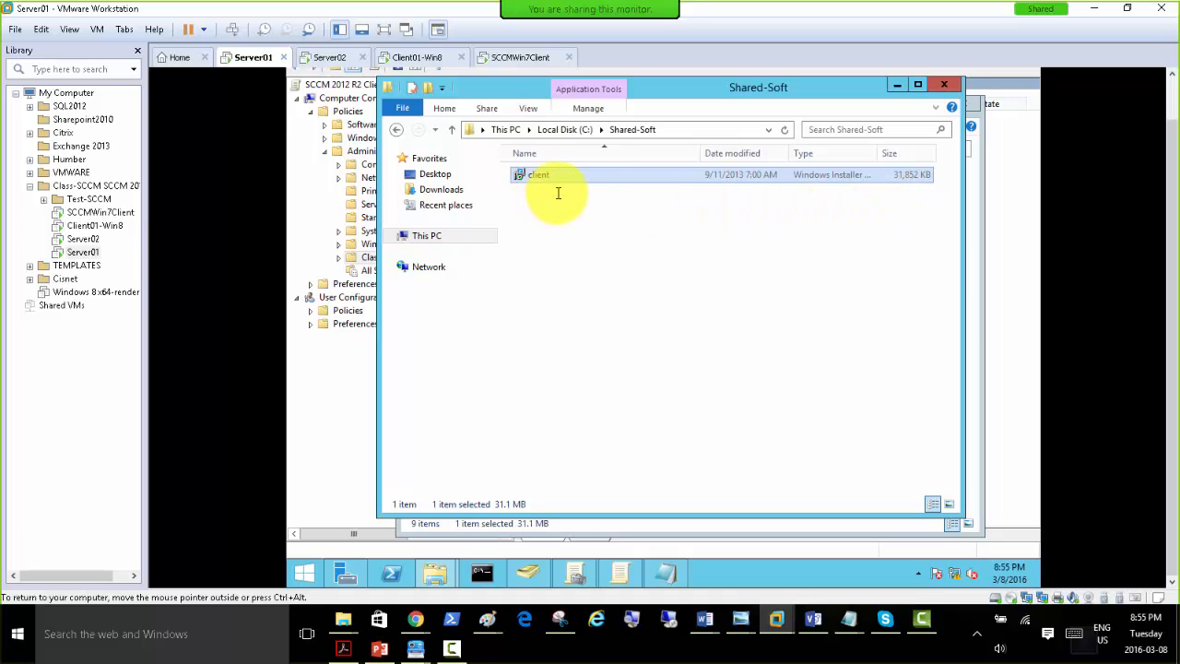
pyautogui.click(562, 129)
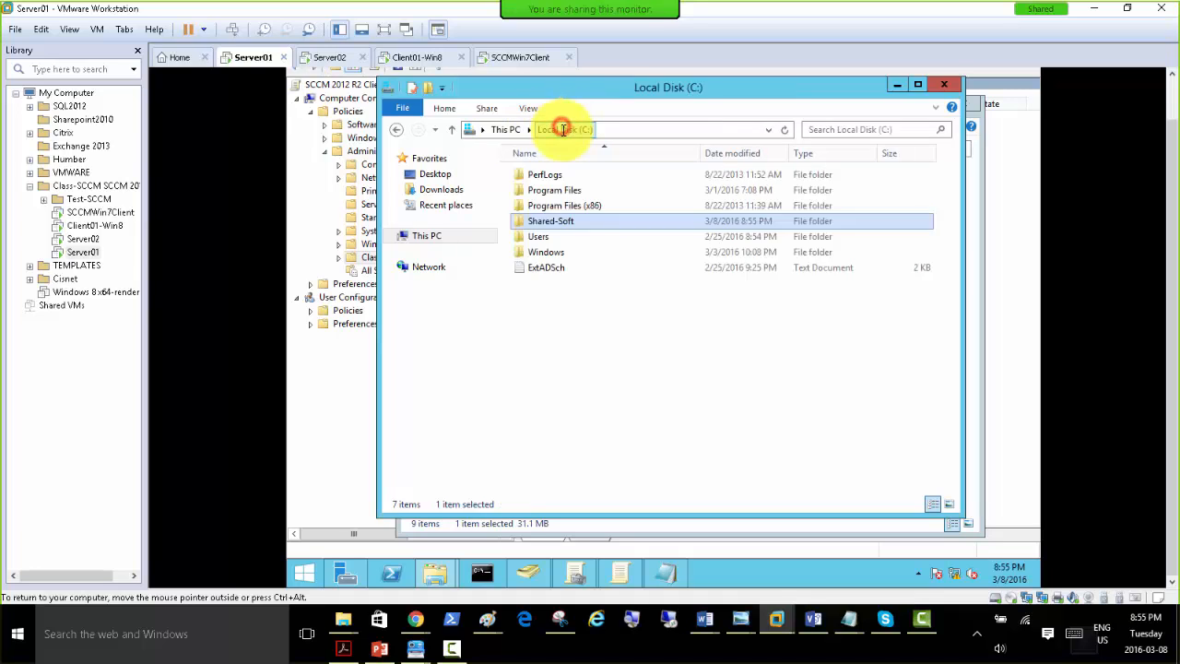
# Share the Shared-Soft folder with Everyone at the Read permission level and finish the file sharing dialog.
pyautogui.rightClick(553, 224)
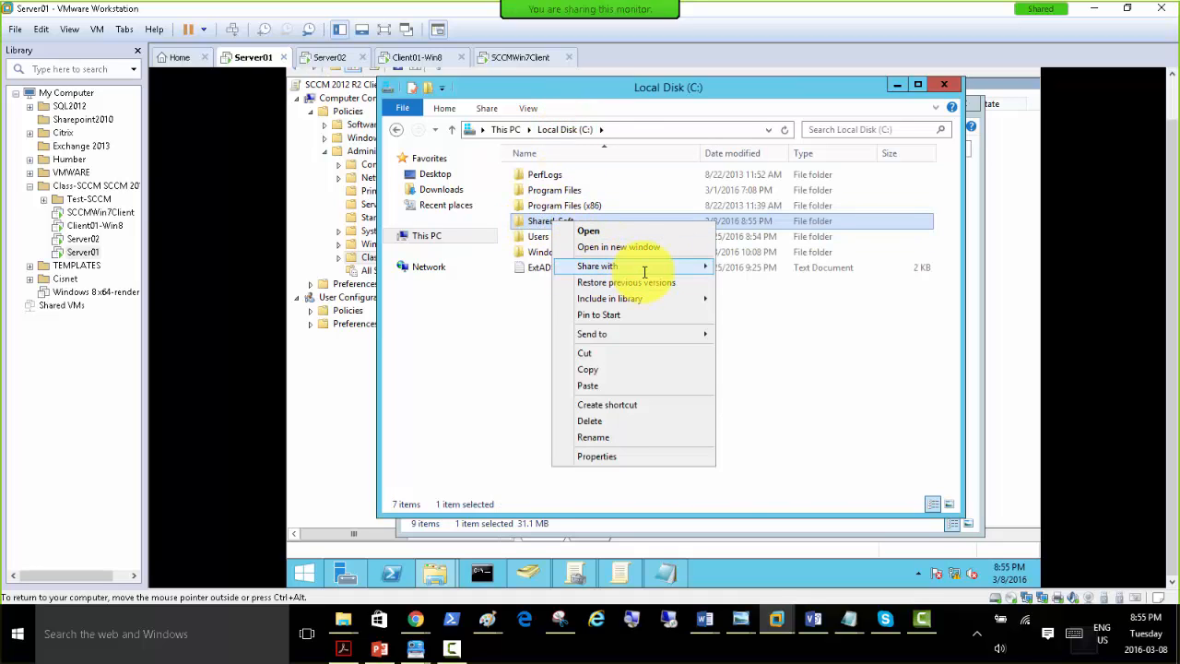
pyautogui.moveTo(664, 266)
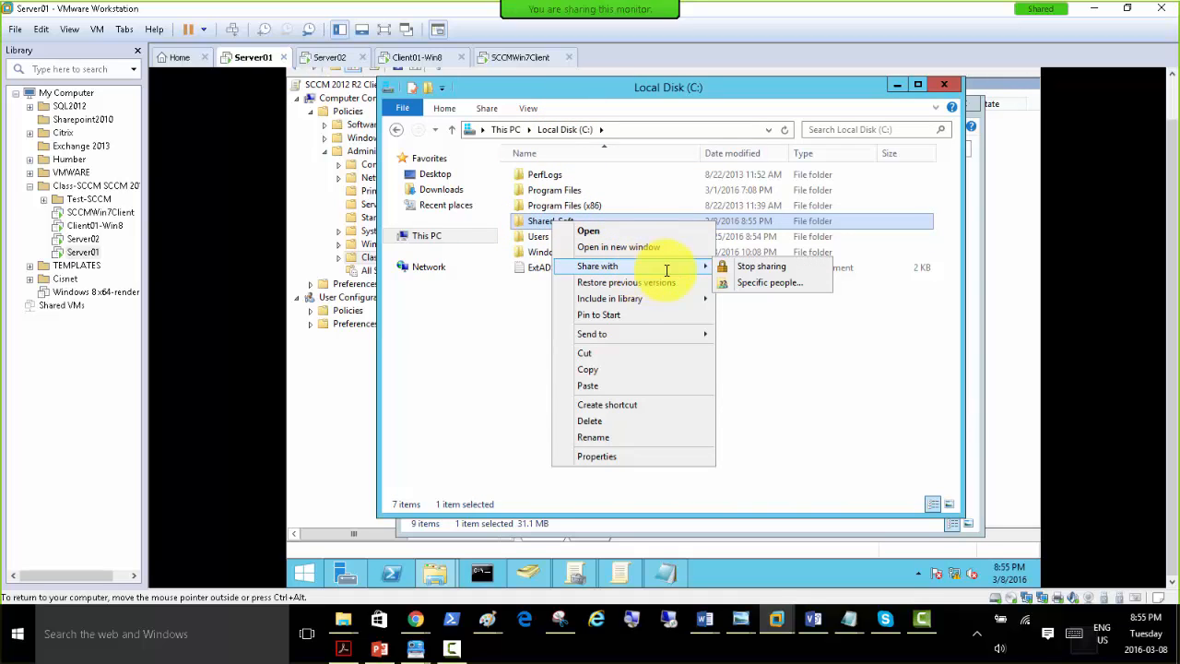
pyautogui.click(771, 283)
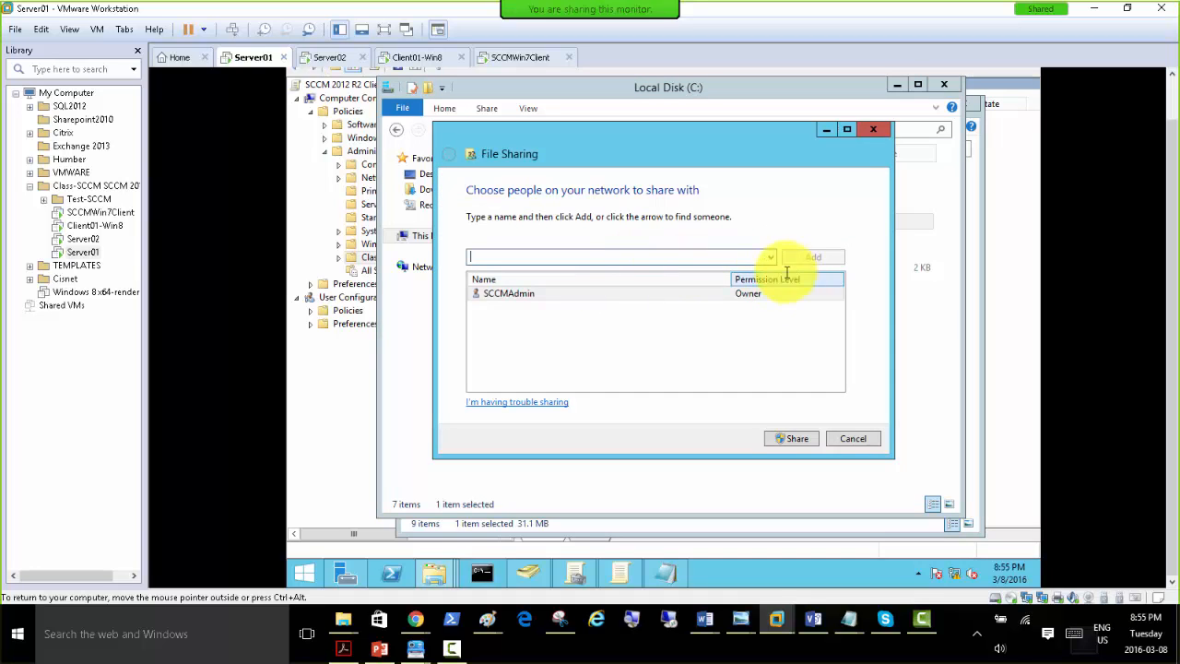
pyautogui.click(770, 257)
pyautogui.click(707, 271)
pyautogui.click(813, 256)
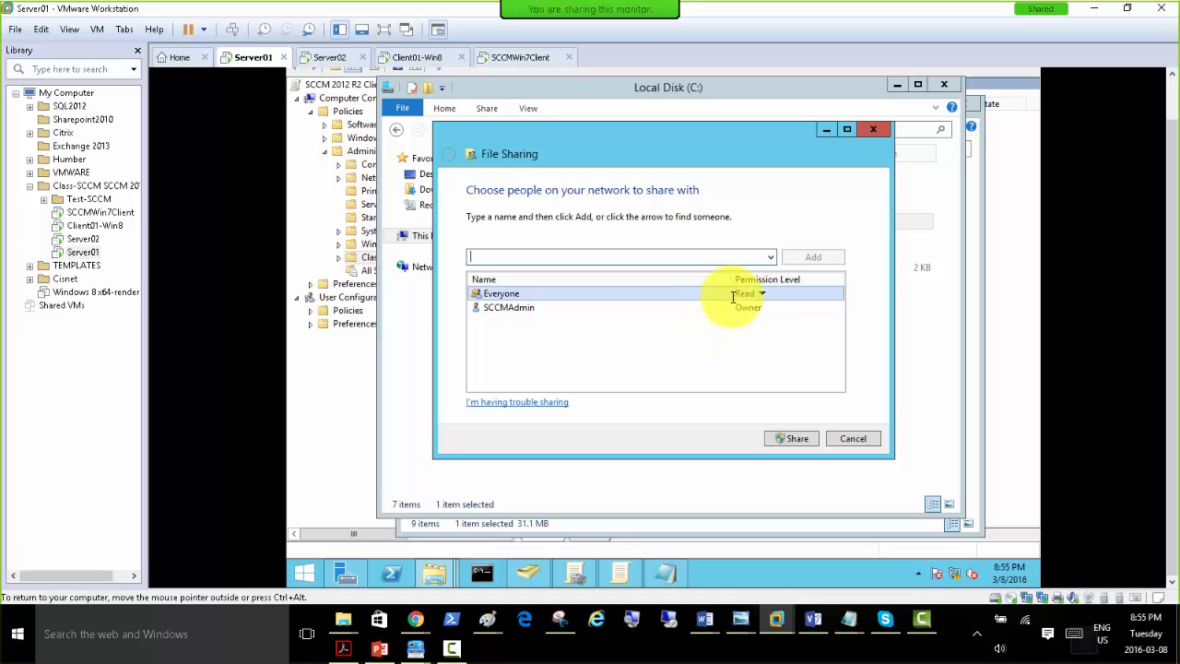
pyautogui.click(788, 438)
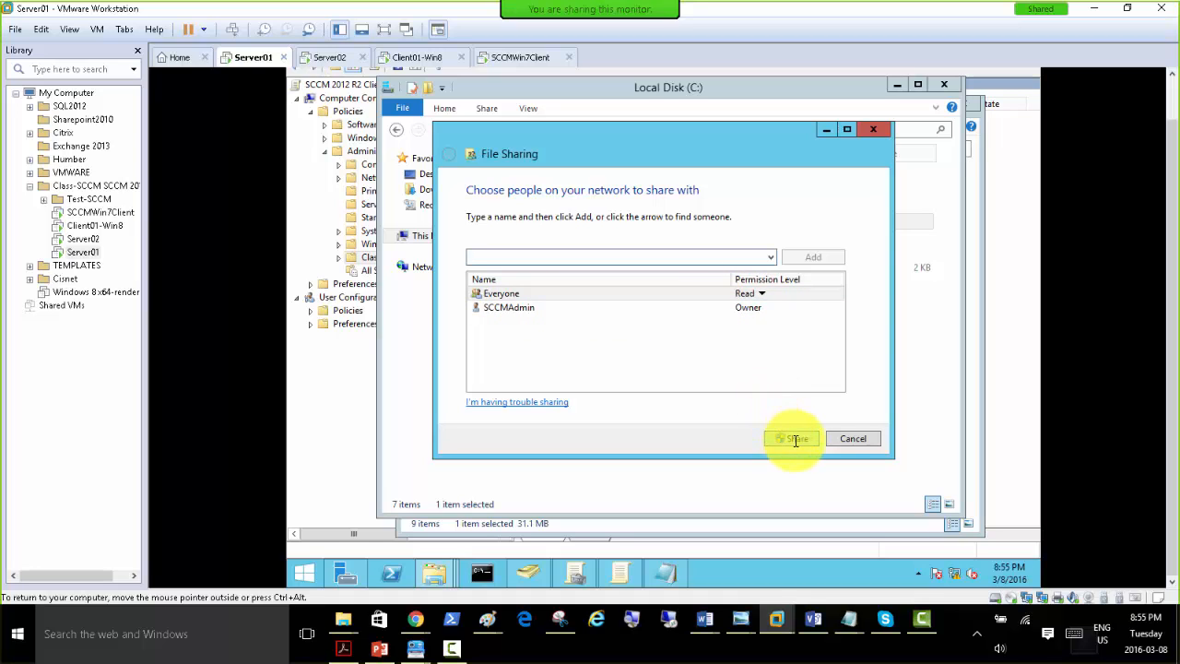
pyautogui.click(847, 440)
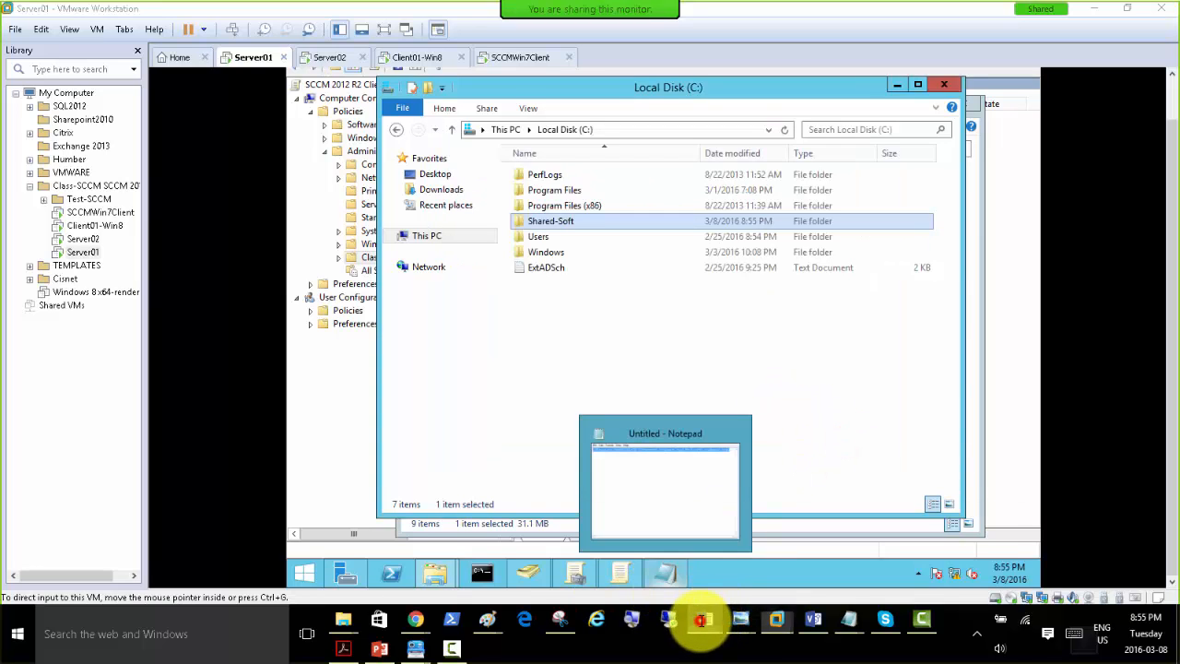
# Switch to Word and insert as third line "- Create a folder in Server01 called shared-soft and share it and put the client.msi file from Server02 to this folder".
pyautogui.moveTo(704, 620)
pyautogui.click(914, 566)
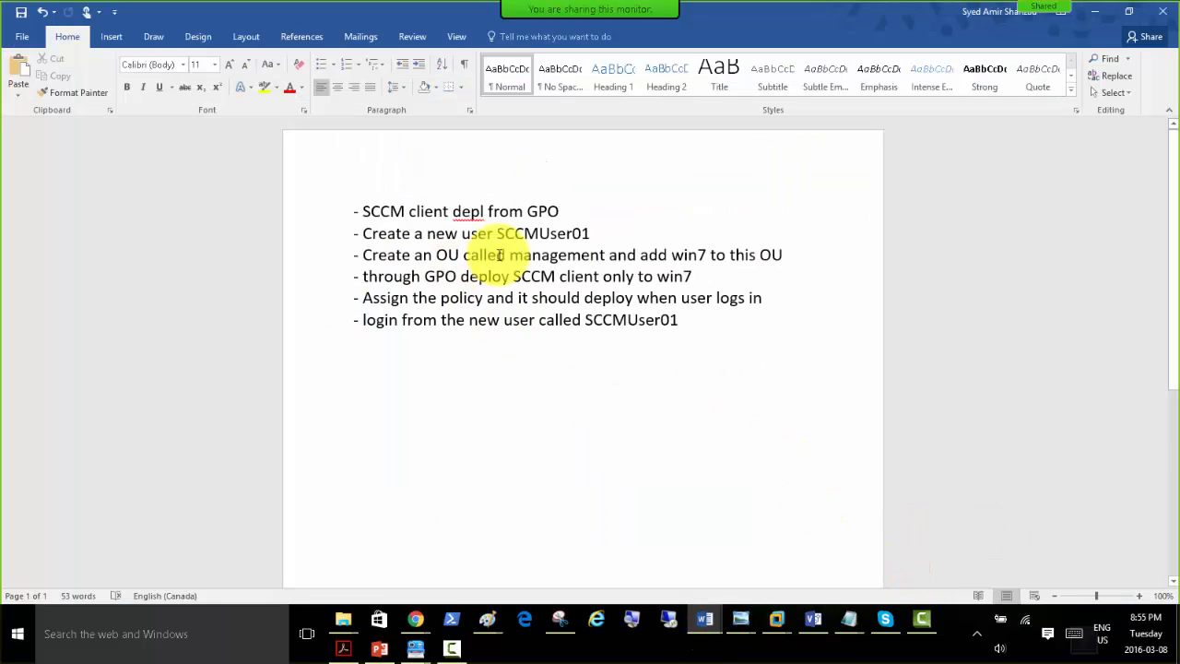
pyautogui.click(579, 210)
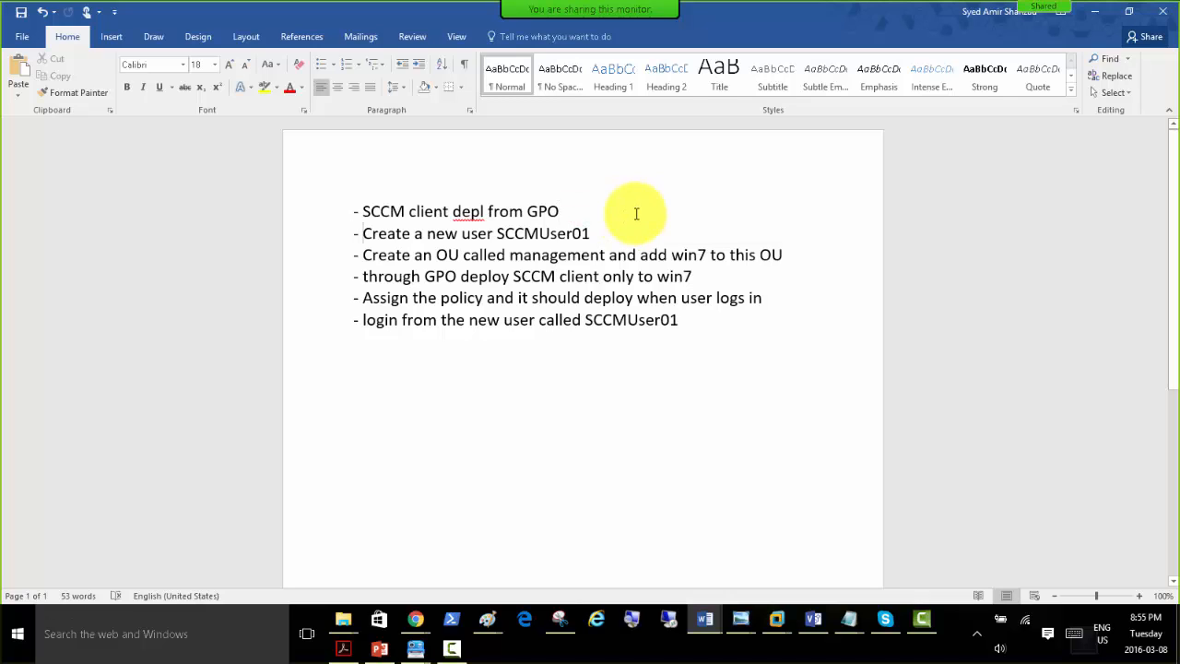
pyautogui.press('Down')
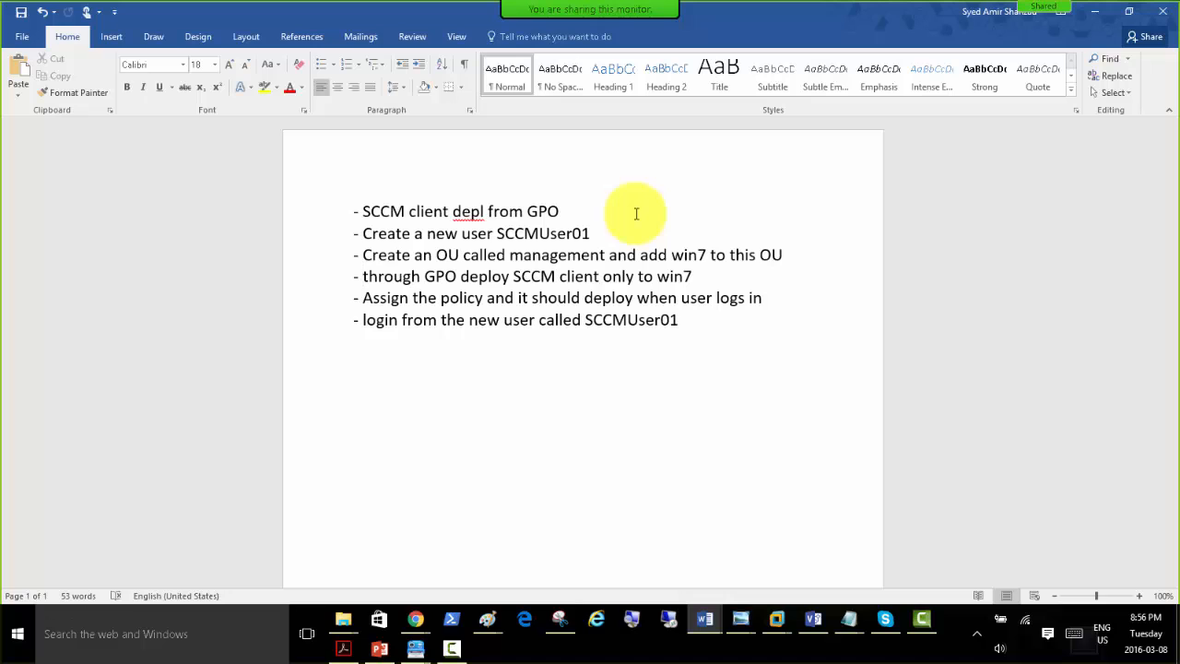
pyautogui.press('Return')
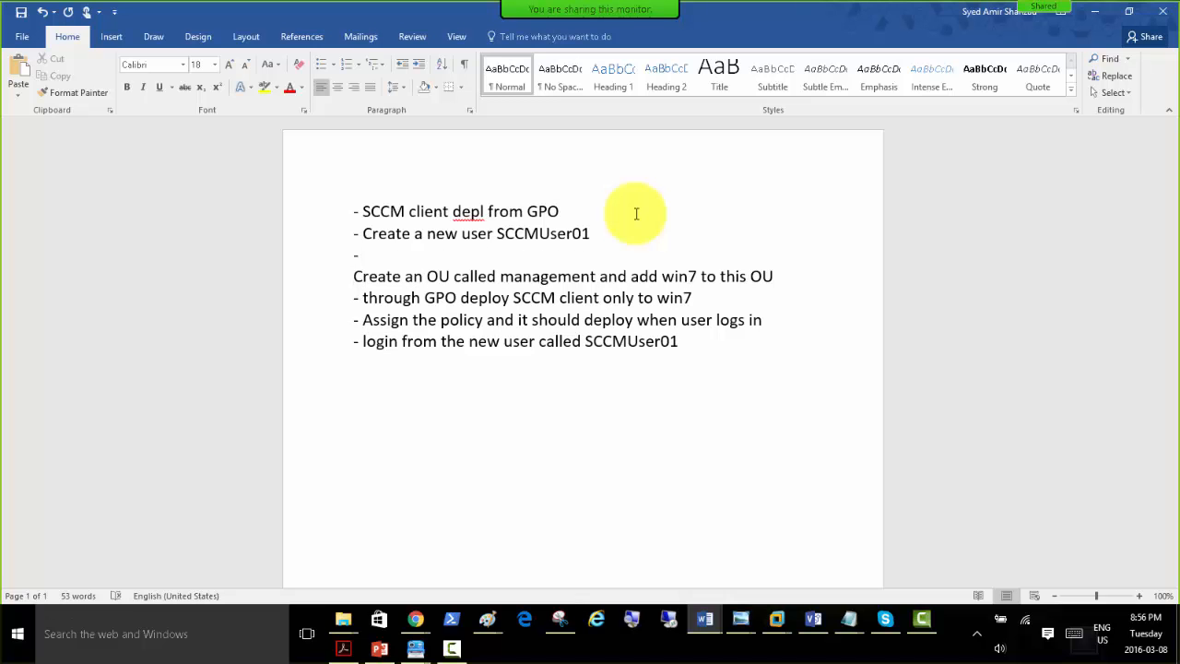
pyautogui.press('Return')
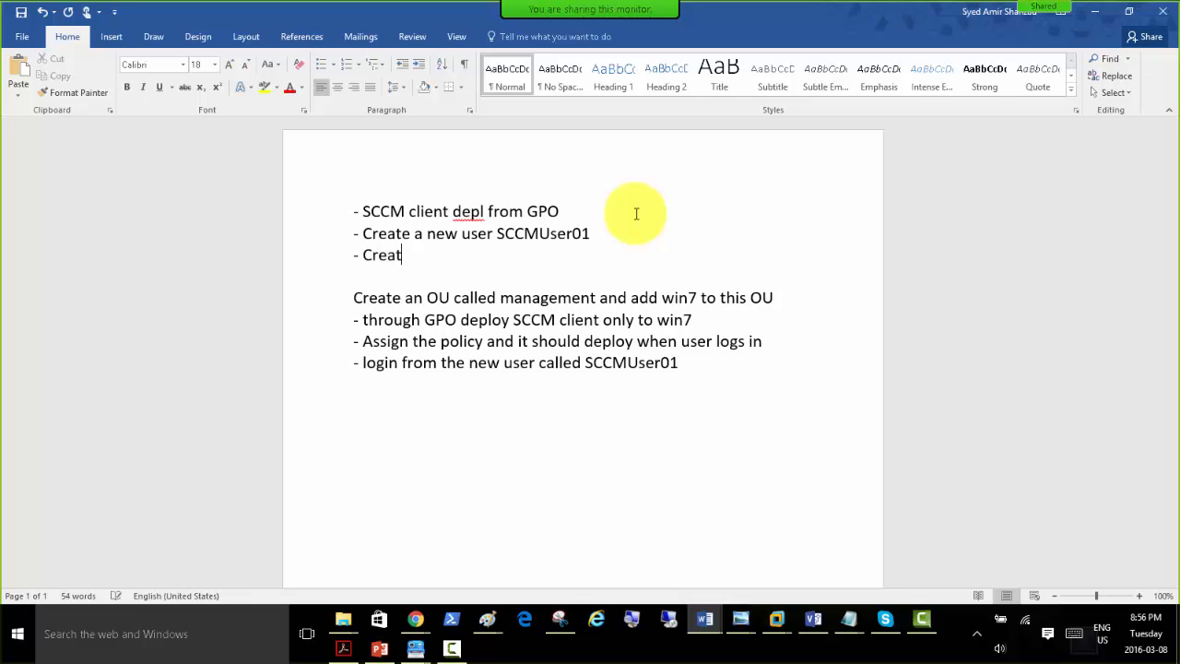
pyautogui.write('- Create a folder in Server01 called shared-sof')
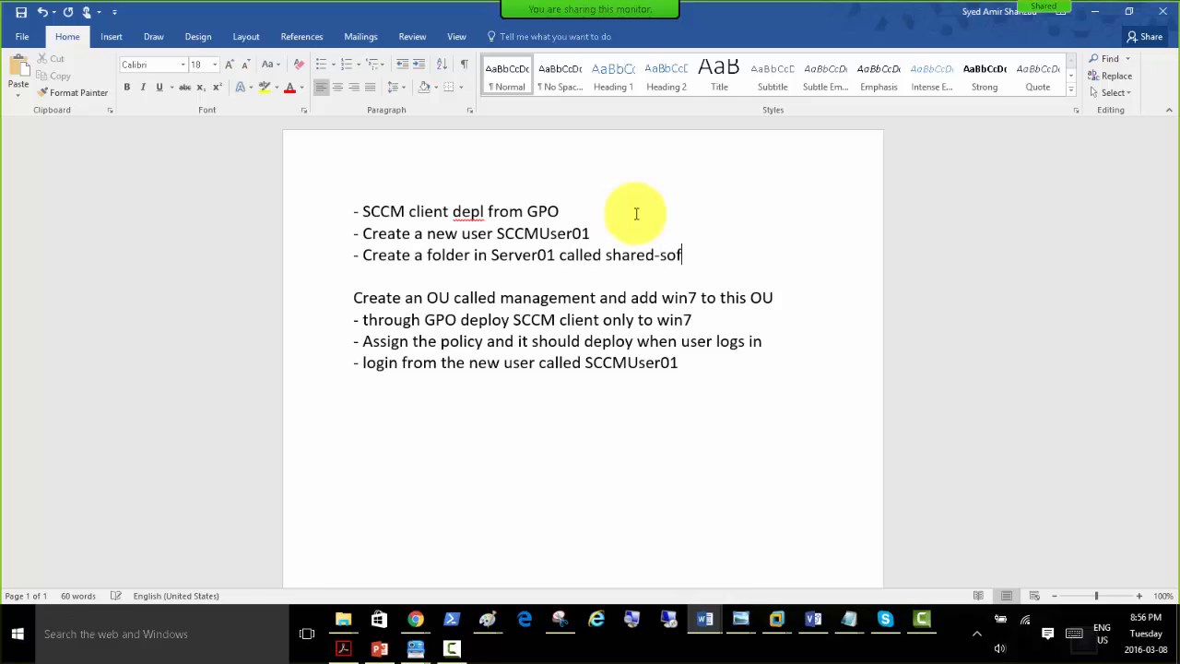
pyautogui.write('t and share it')
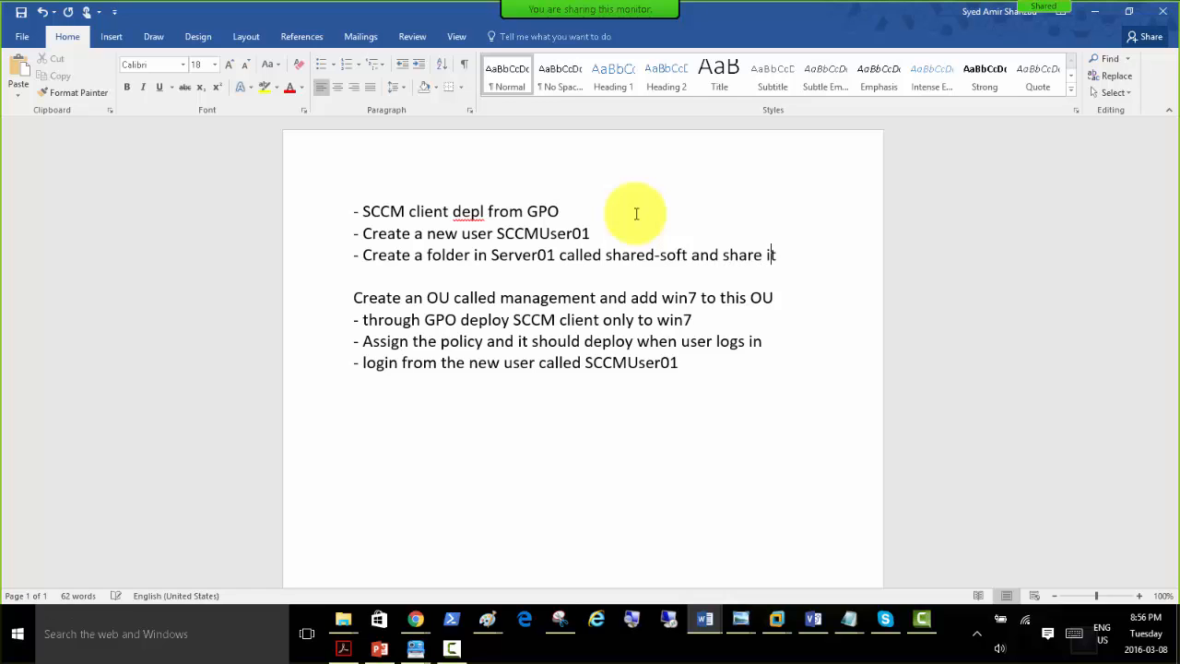
pyautogui.write(' and p')
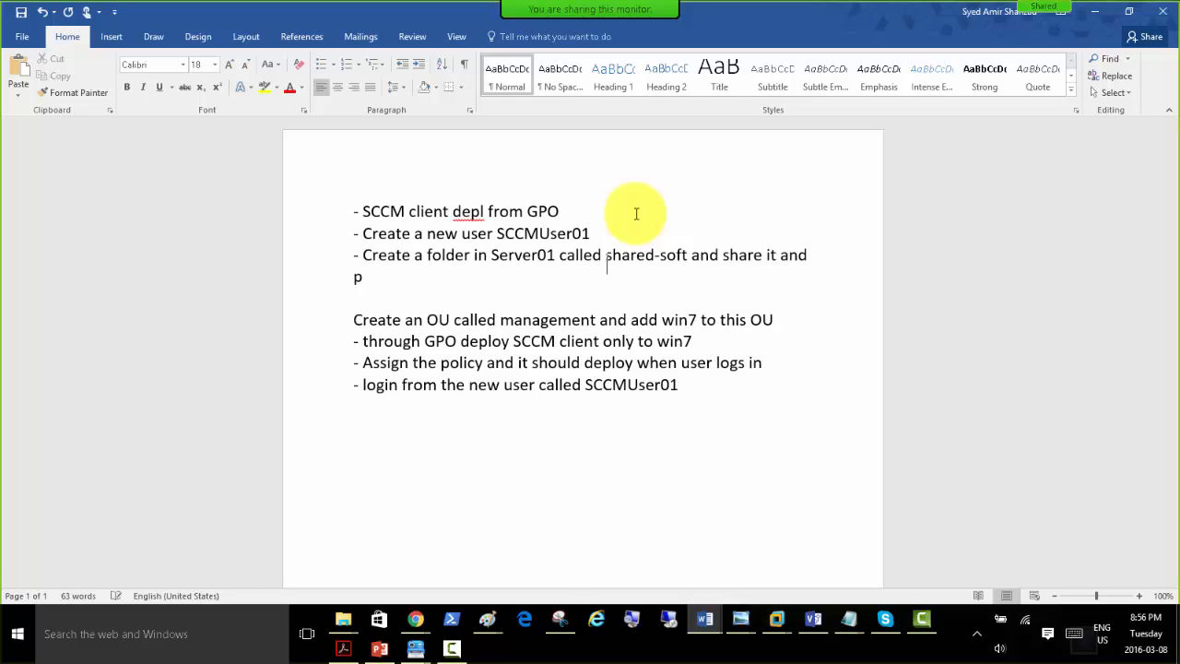
pyautogui.write('ut the client.msi file from Server02 to this folder')
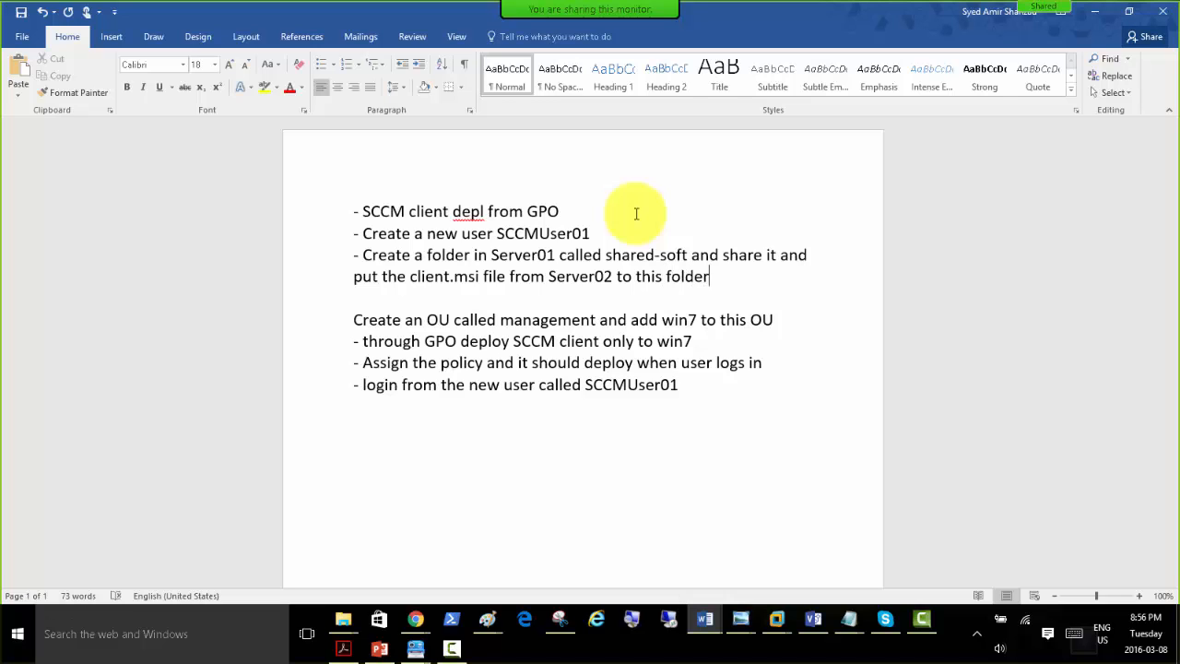
pyautogui.write('-')
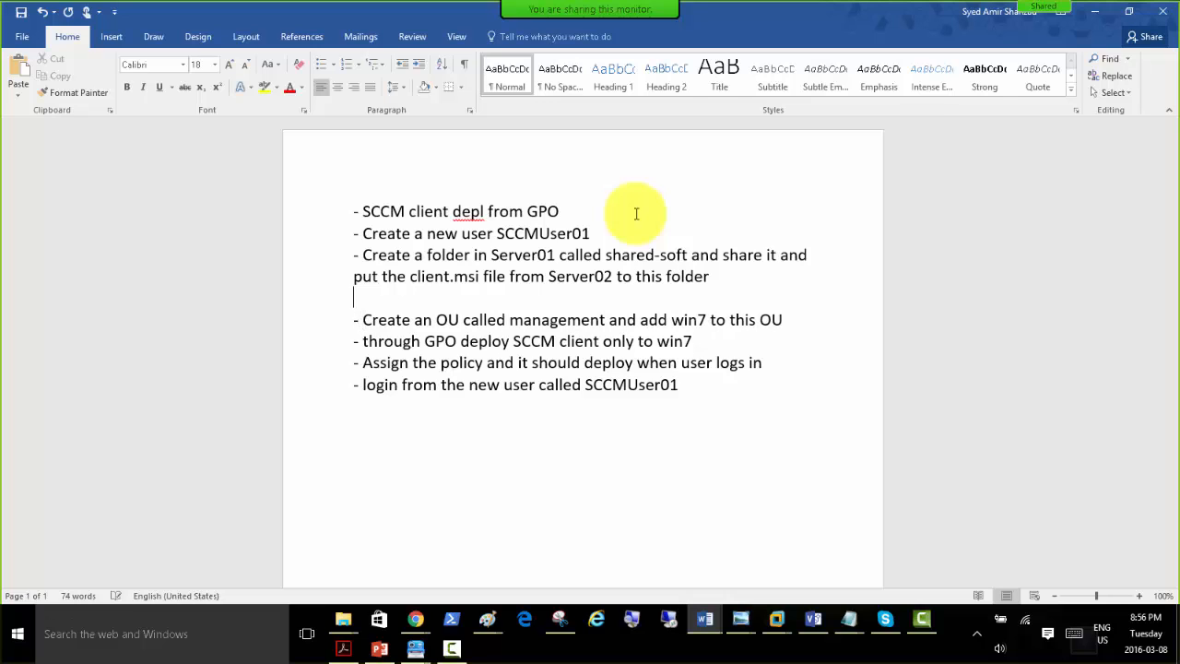
pyautogui.press('Delete')
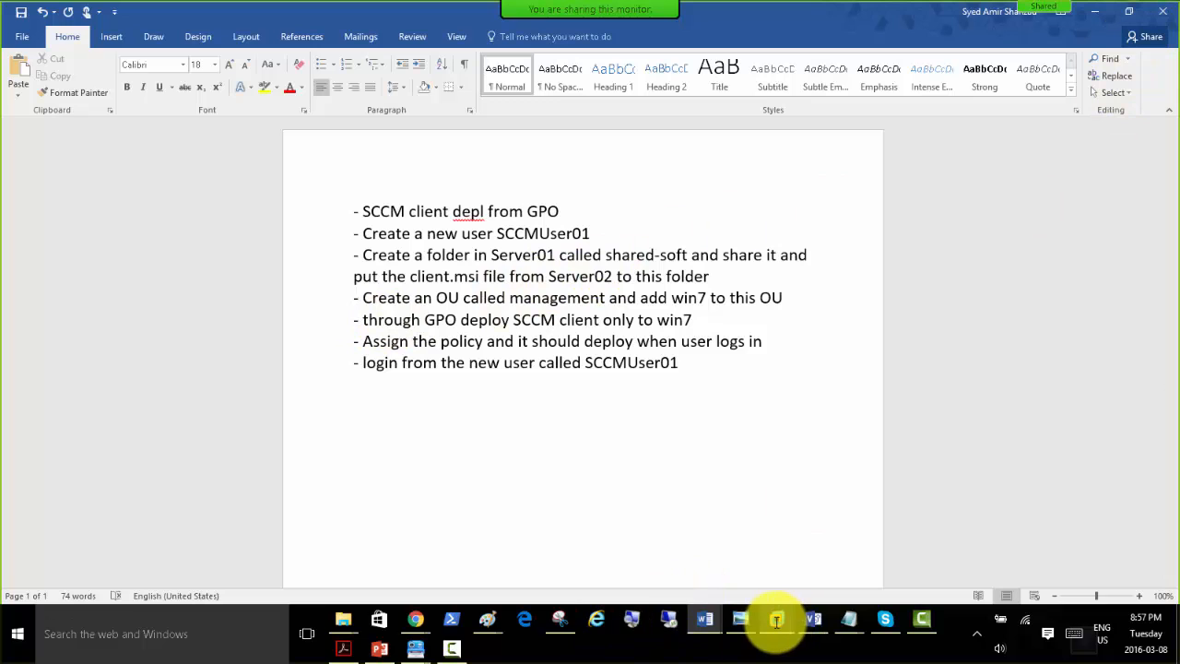
# Switch back to Server01 in VMware Workstation and check the contents of the Shared-Soft folder, returning to the C: drive root.
pyautogui.moveTo(777, 620)
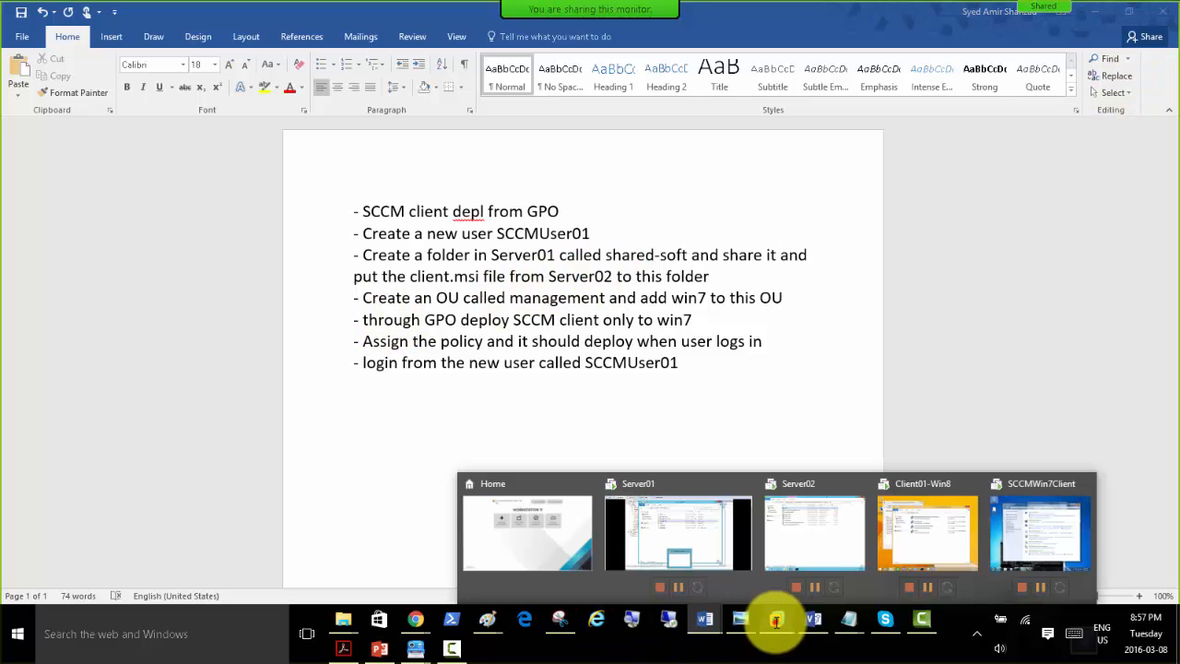
pyautogui.click(848, 553)
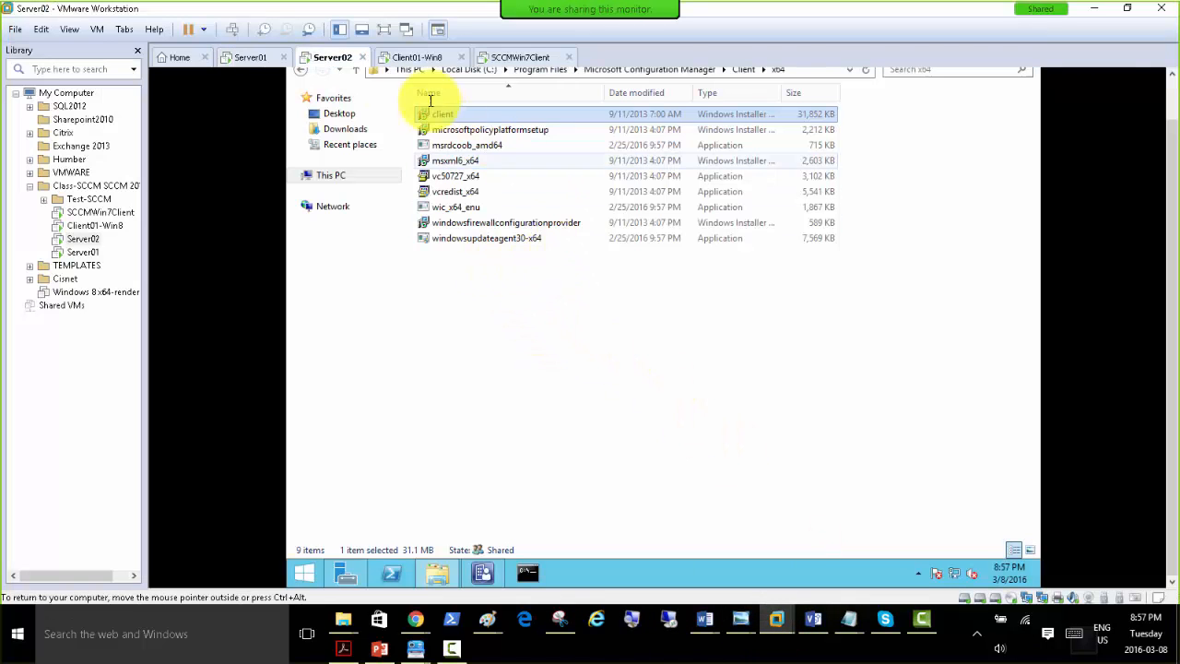
pyautogui.click(247, 57)
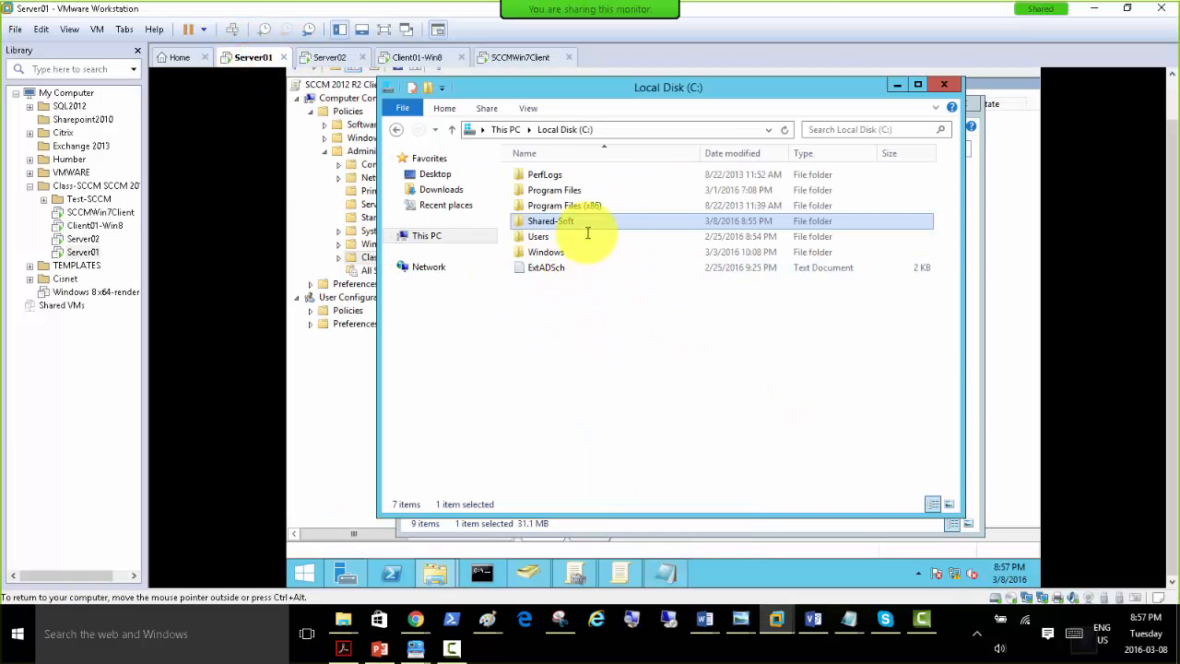
pyautogui.doubleClick(550, 221)
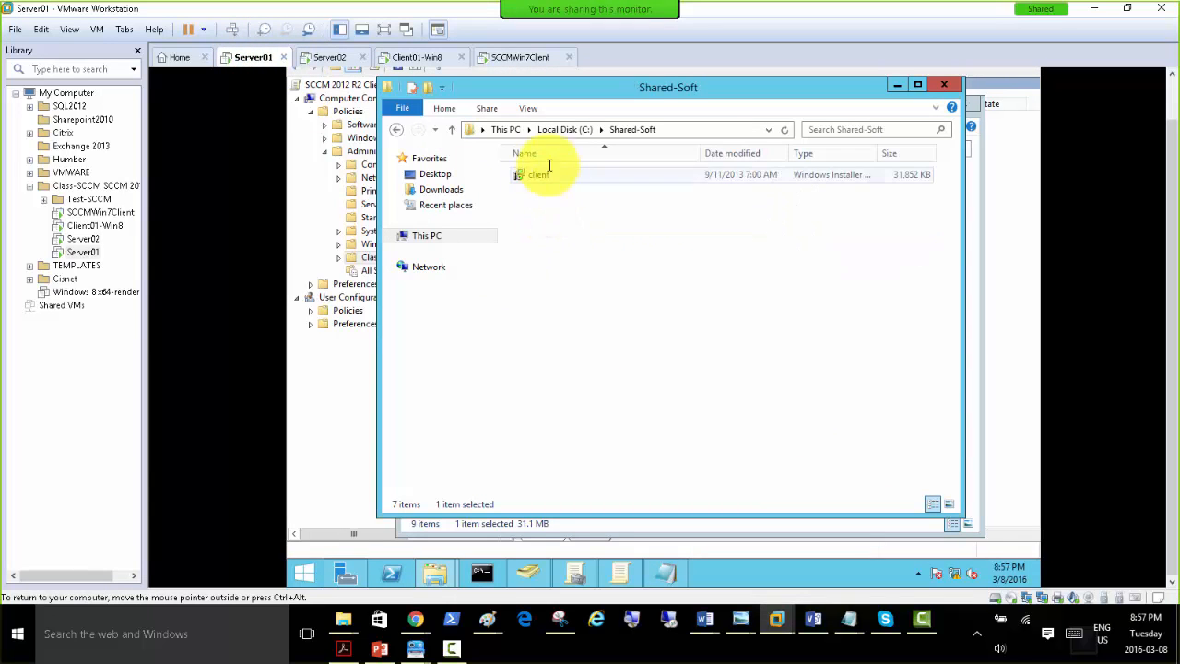
pyautogui.click(575, 130)
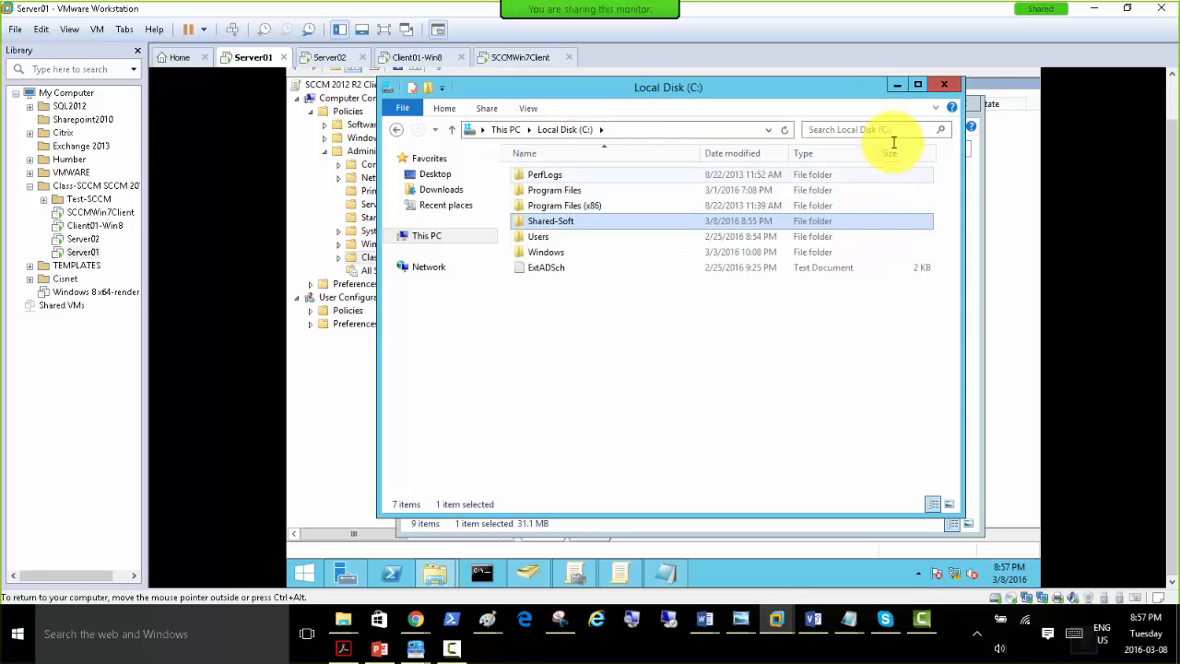
# Minimize the C: drive window and close the x64 folder window to bring back the Group Policy Management Editor.
pyautogui.click(898, 86)
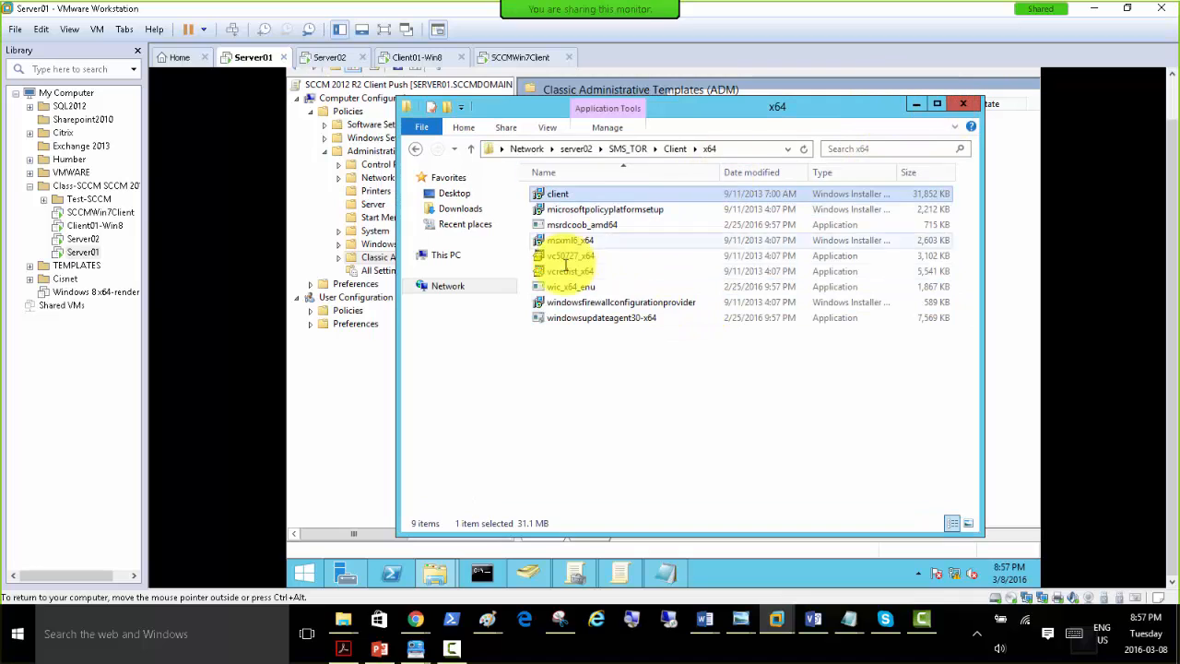
pyautogui.click(964, 103)
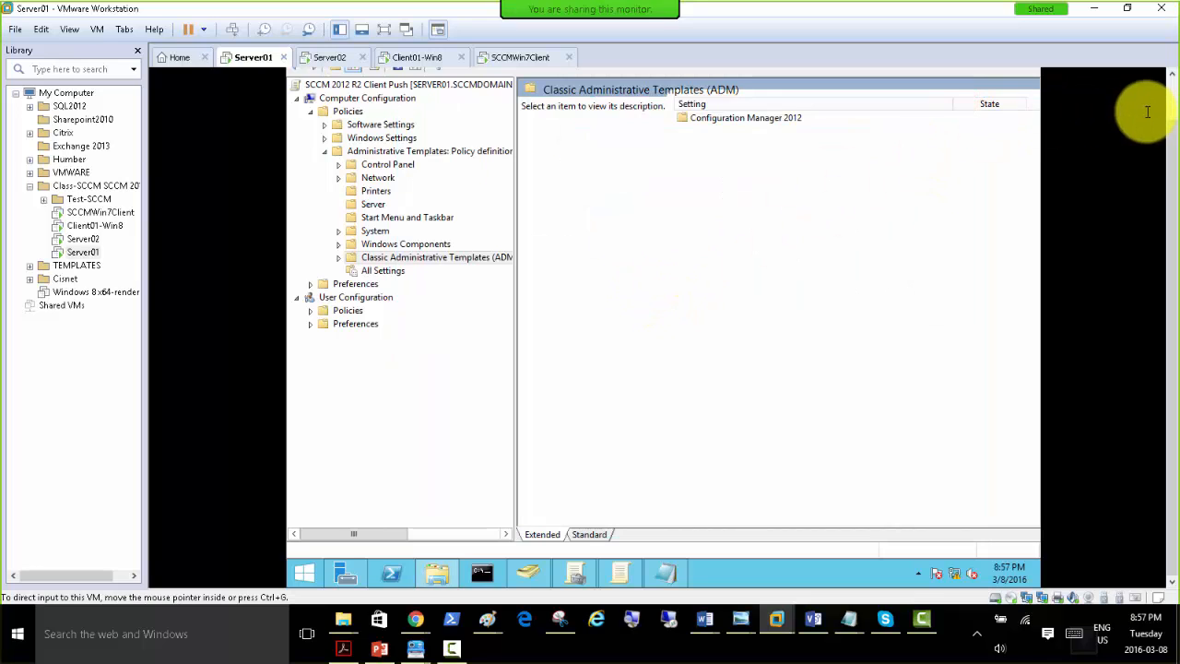
pyautogui.click(1170, 91)
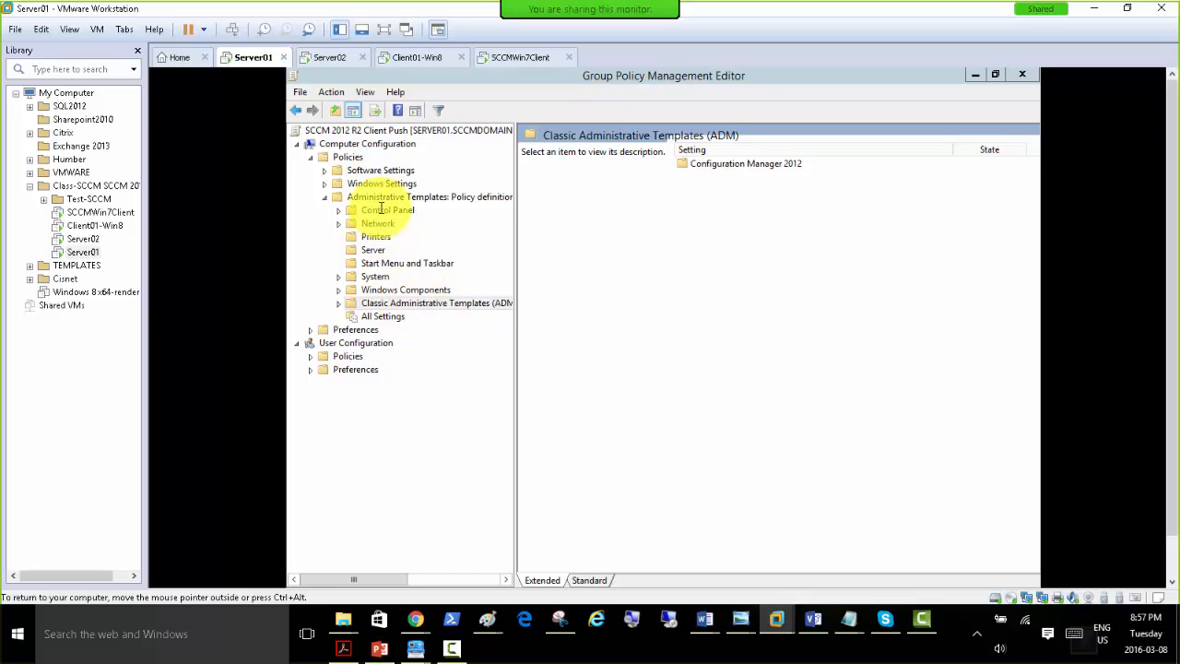
# Expand Software Settings under the Computer Configuration policies and select Software installation.
pyautogui.click(323, 170)
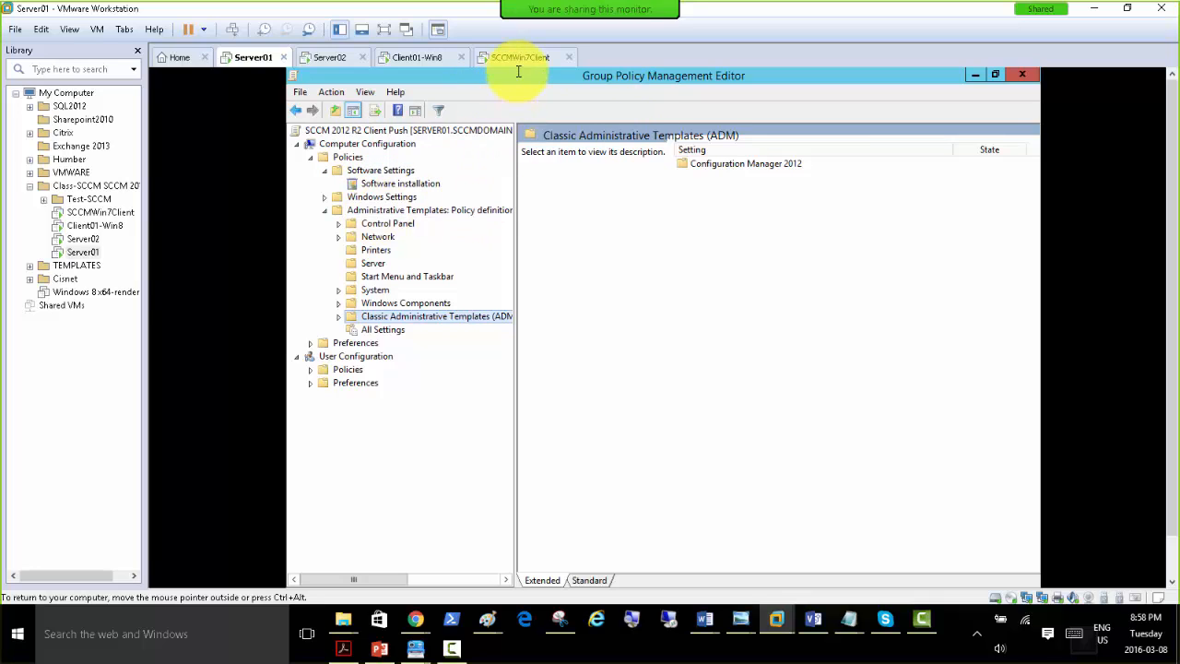
pyautogui.rightClick(400, 185)
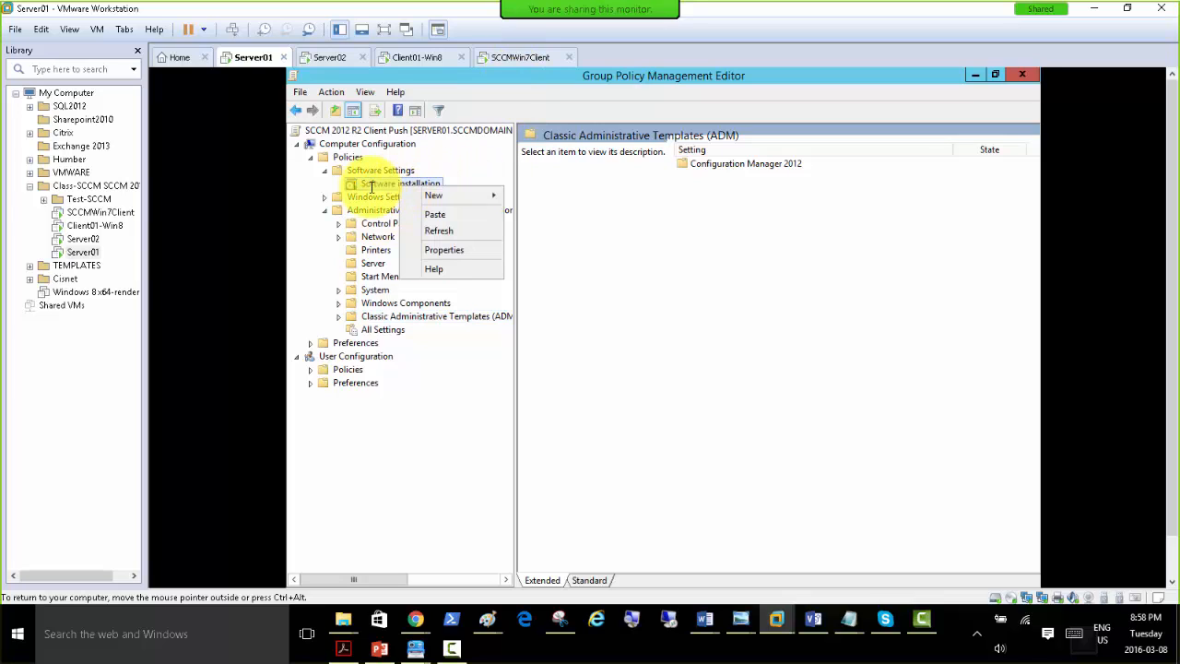
pyautogui.click(380, 169)
pyautogui.click(348, 157)
pyautogui.click(377, 170)
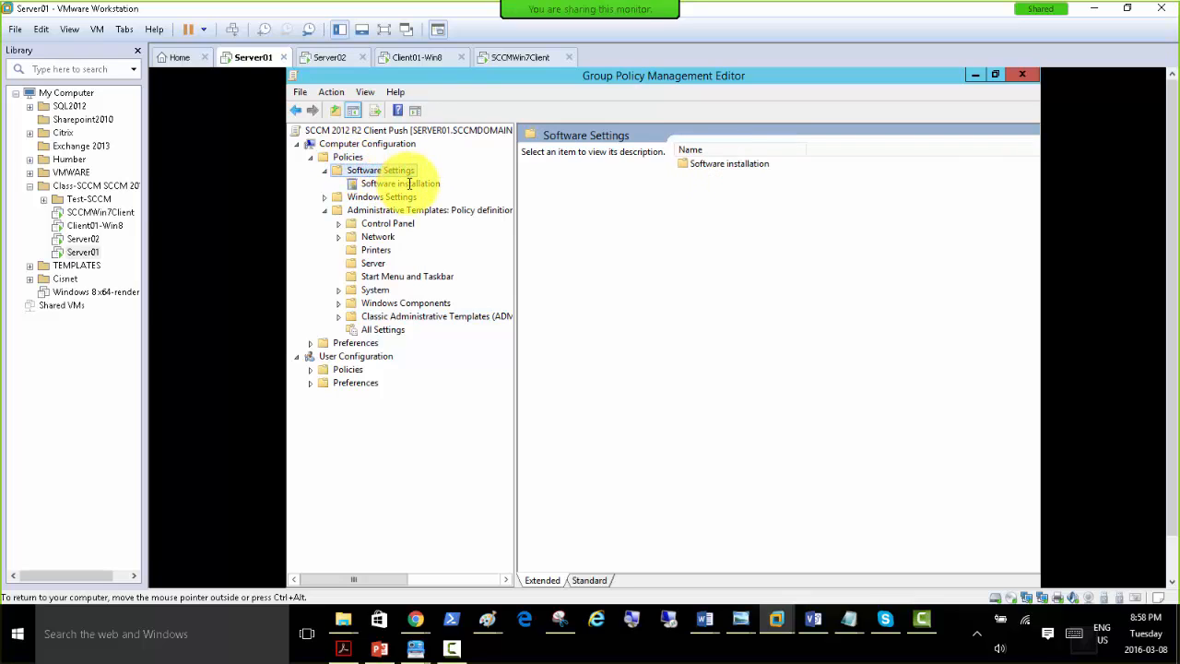
pyautogui.click(364, 145)
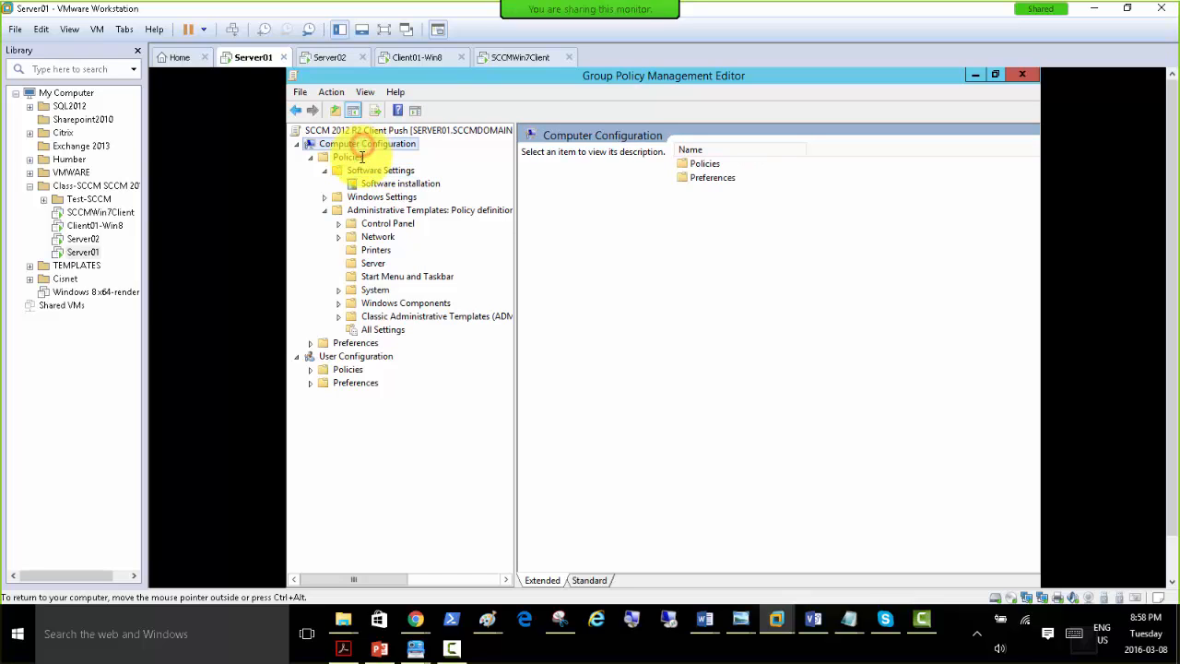
pyautogui.click(359, 158)
pyautogui.click(383, 171)
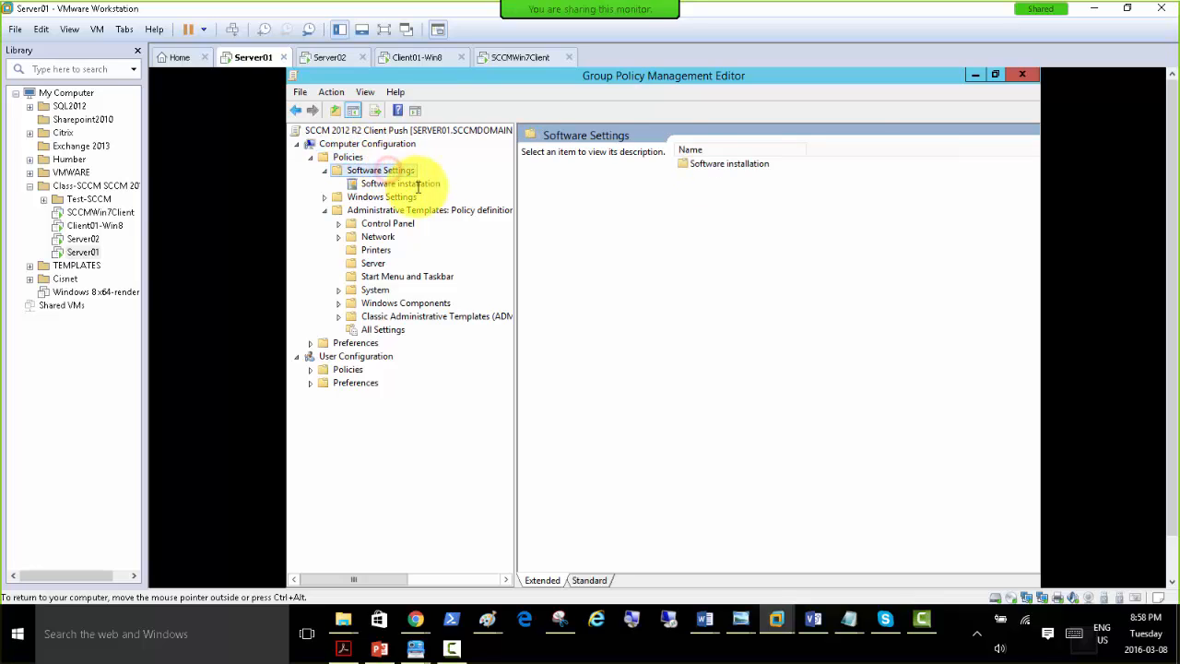
pyautogui.click(420, 183)
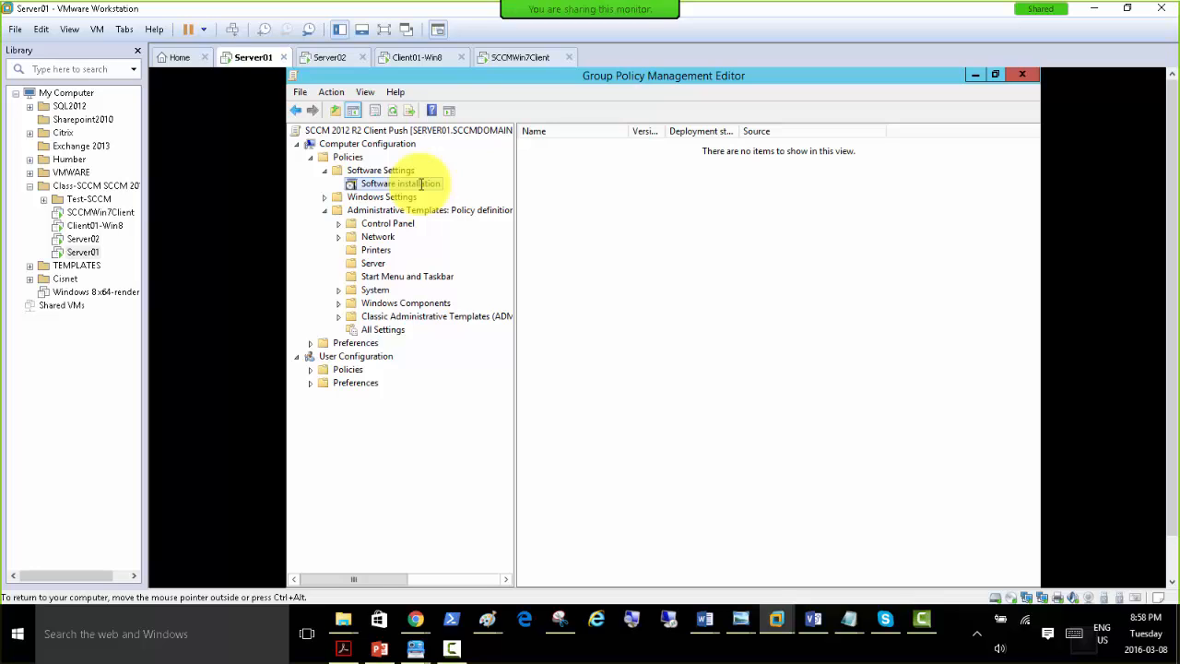
# Set the default package location in the Software installation properties to \\server01.
pyautogui.rightClick(420, 183)
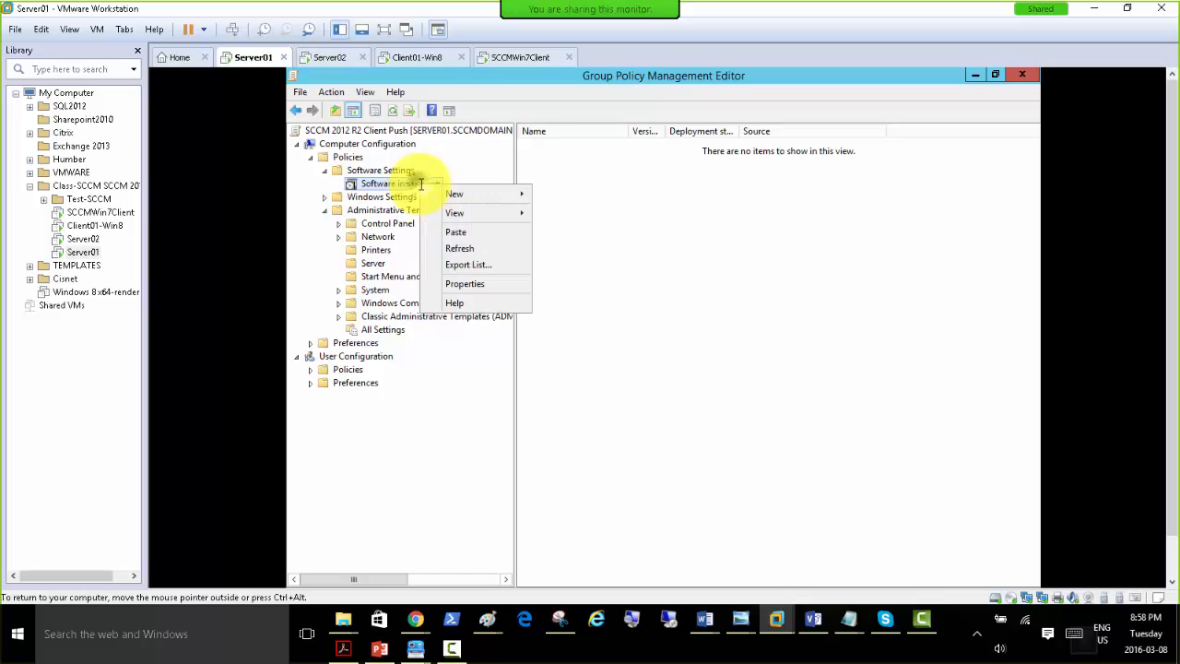
pyautogui.click(486, 283)
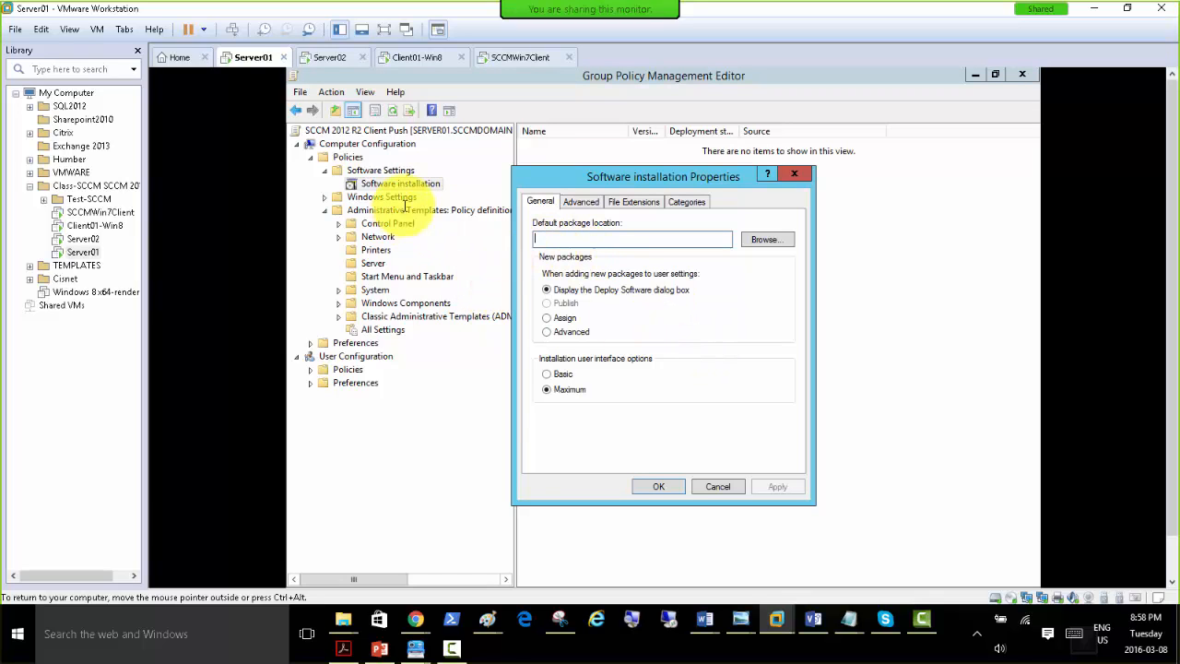
pyautogui.click(765, 240)
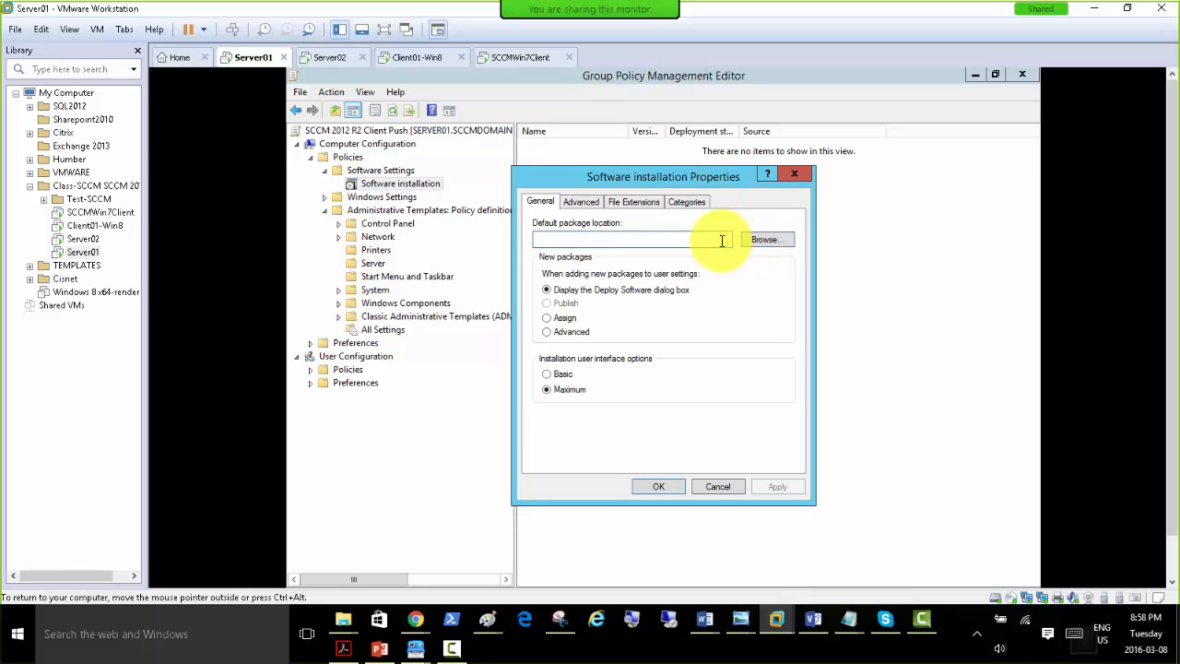
pyautogui.write('\\\\server01')
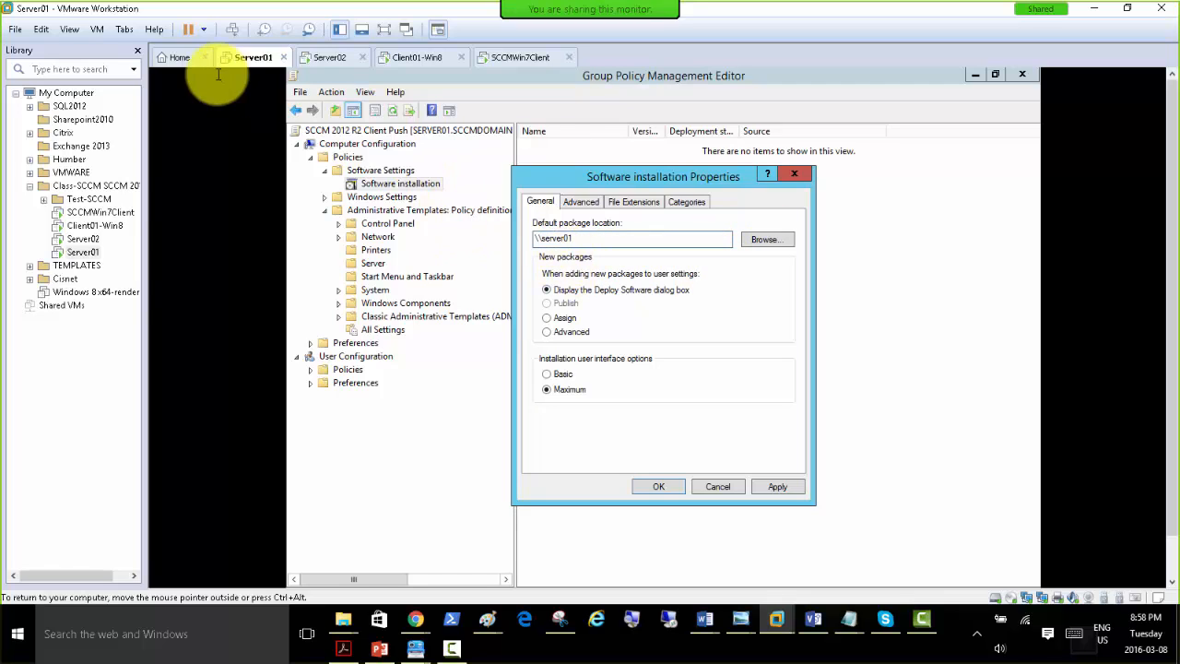
pyautogui.press('Escape')
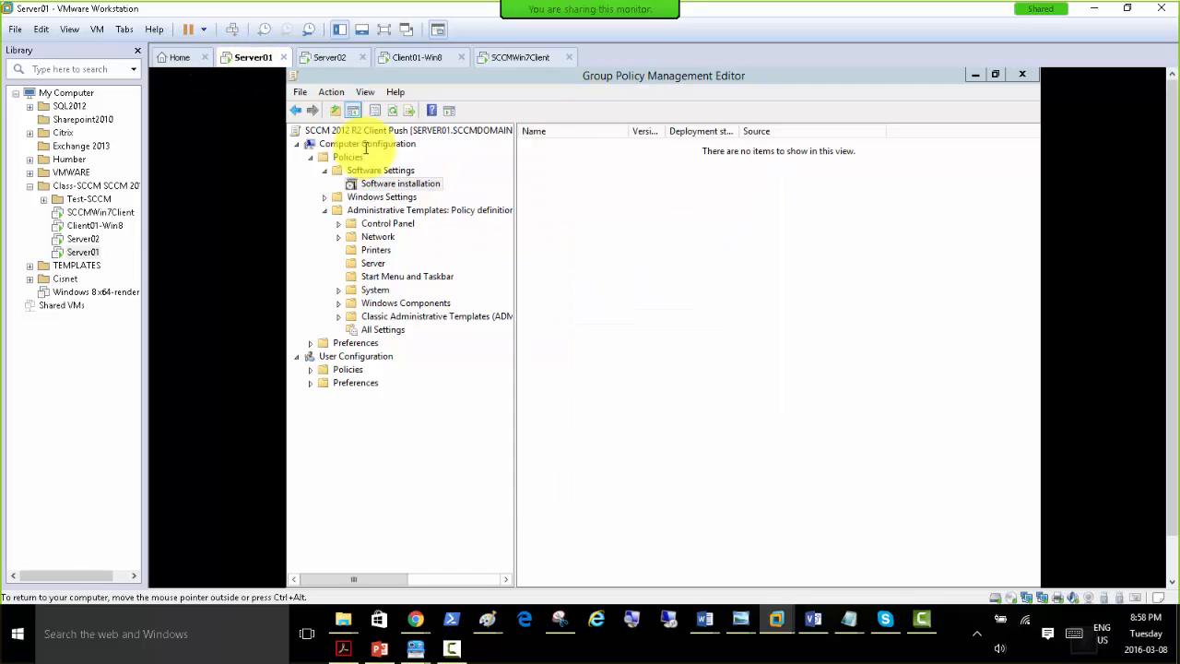
# Browse to the Shared-Soft share on SERVER01 as the default package location in the Software installation properties and apply it.
pyautogui.rightClick(397, 185)
pyautogui.click(445, 285)
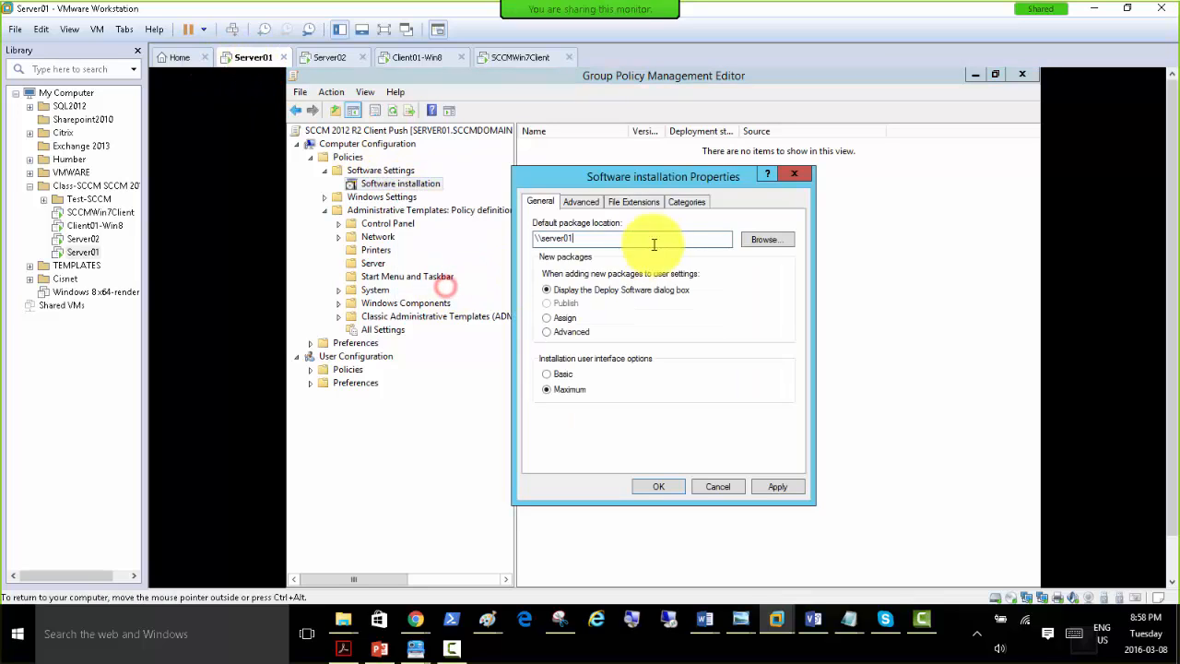
pyautogui.click(768, 240)
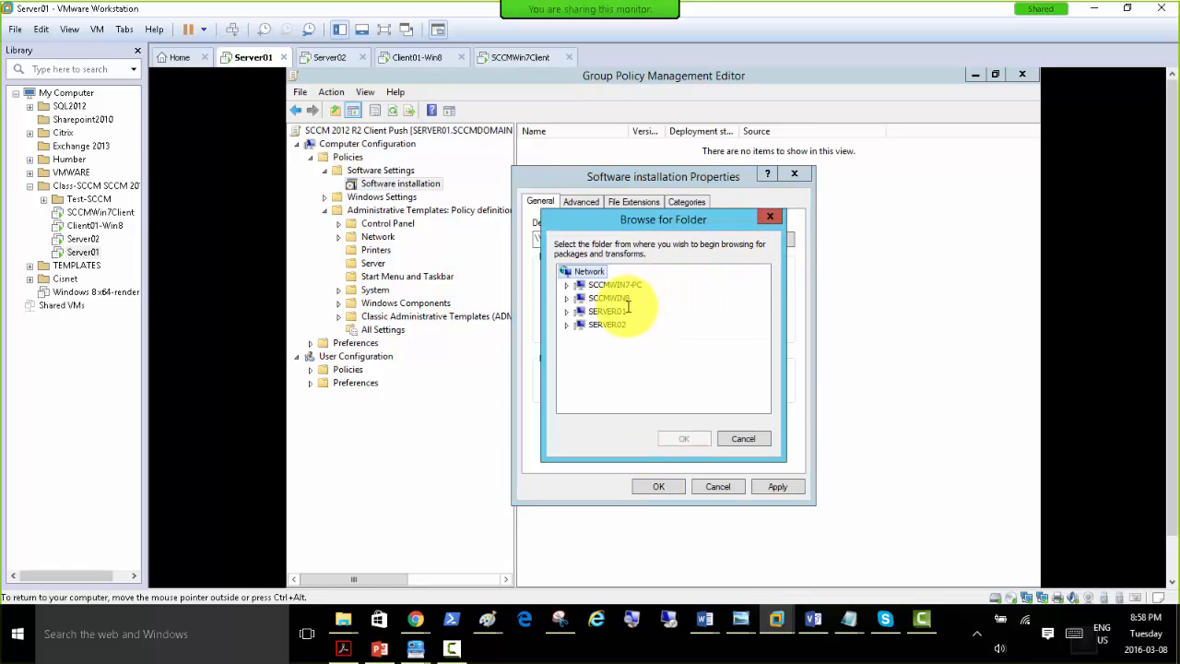
pyautogui.click(565, 310)
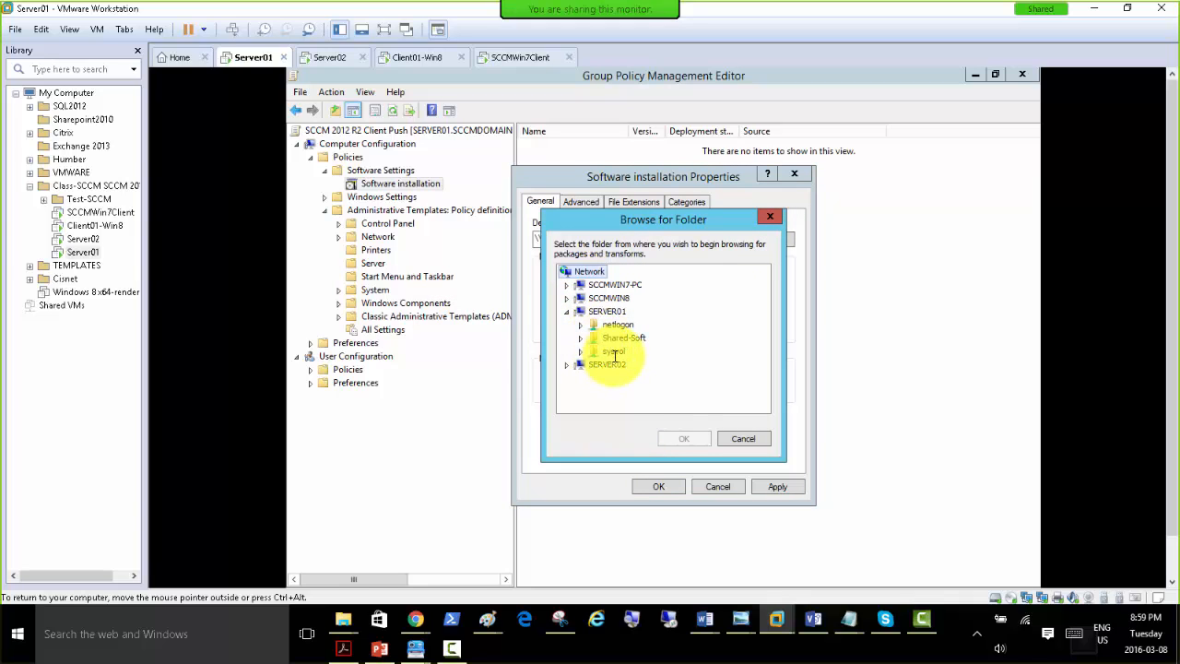
pyautogui.click(619, 339)
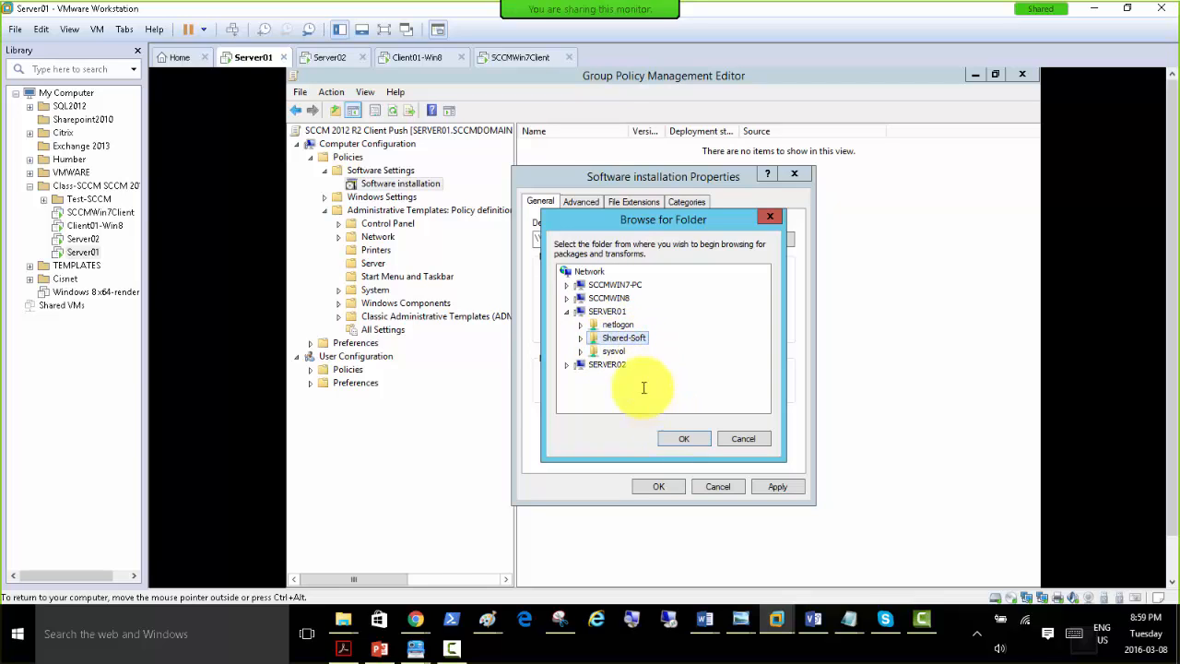
pyautogui.click(682, 438)
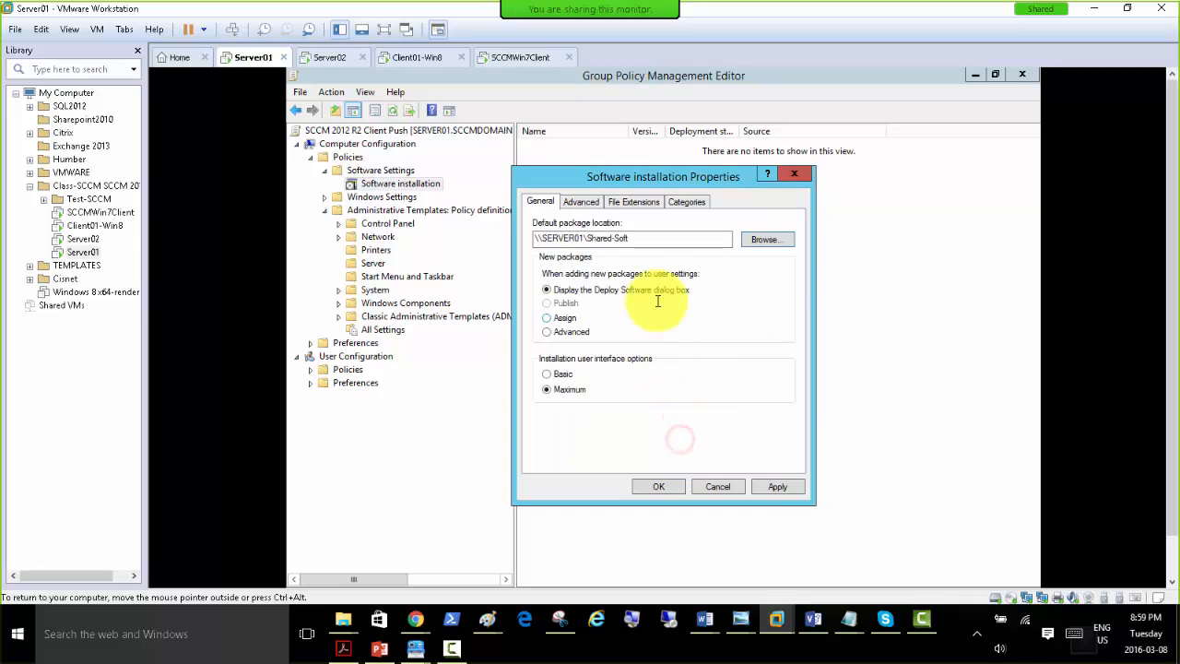
pyautogui.click(775, 486)
pyautogui.click(658, 487)
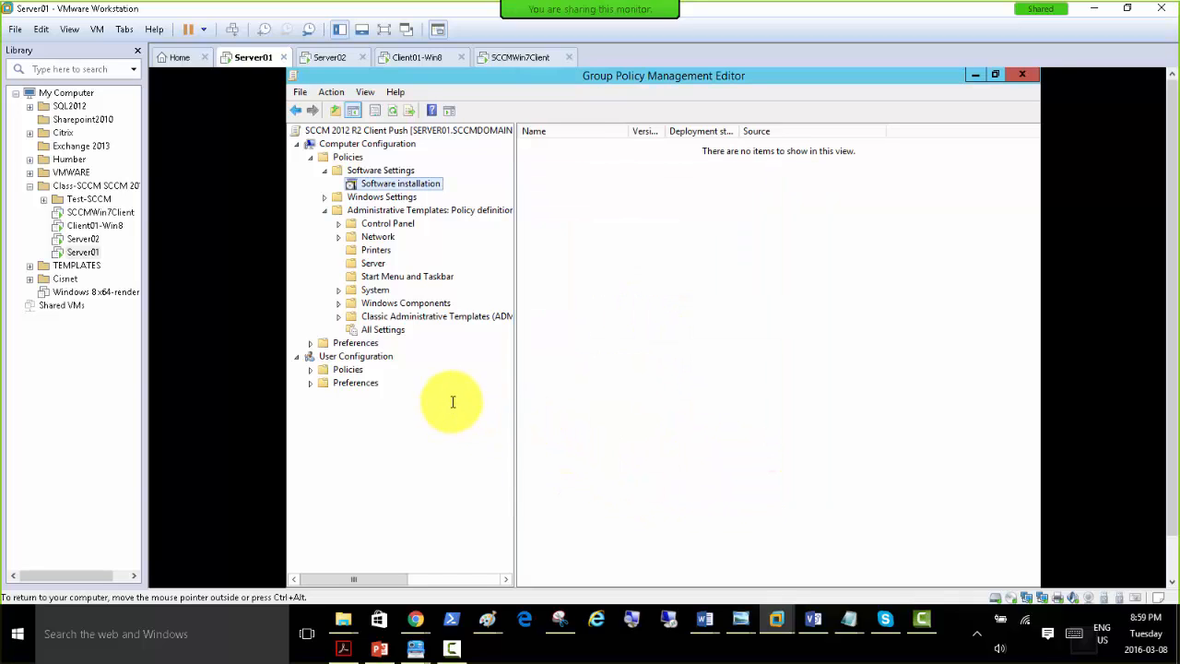
# Add a new Software installation package from the client MSI in Shared-Soft, using the Assigned deployment method.
pyautogui.rightClick(409, 183)
pyautogui.moveTo(440, 192)
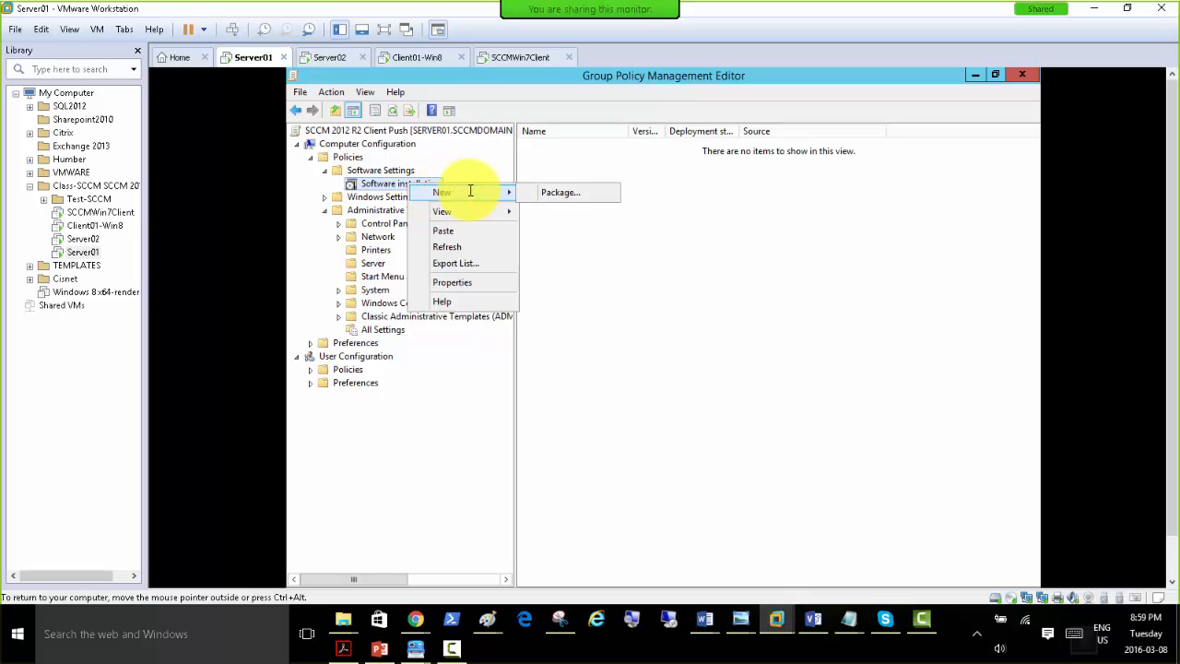
pyautogui.click(567, 193)
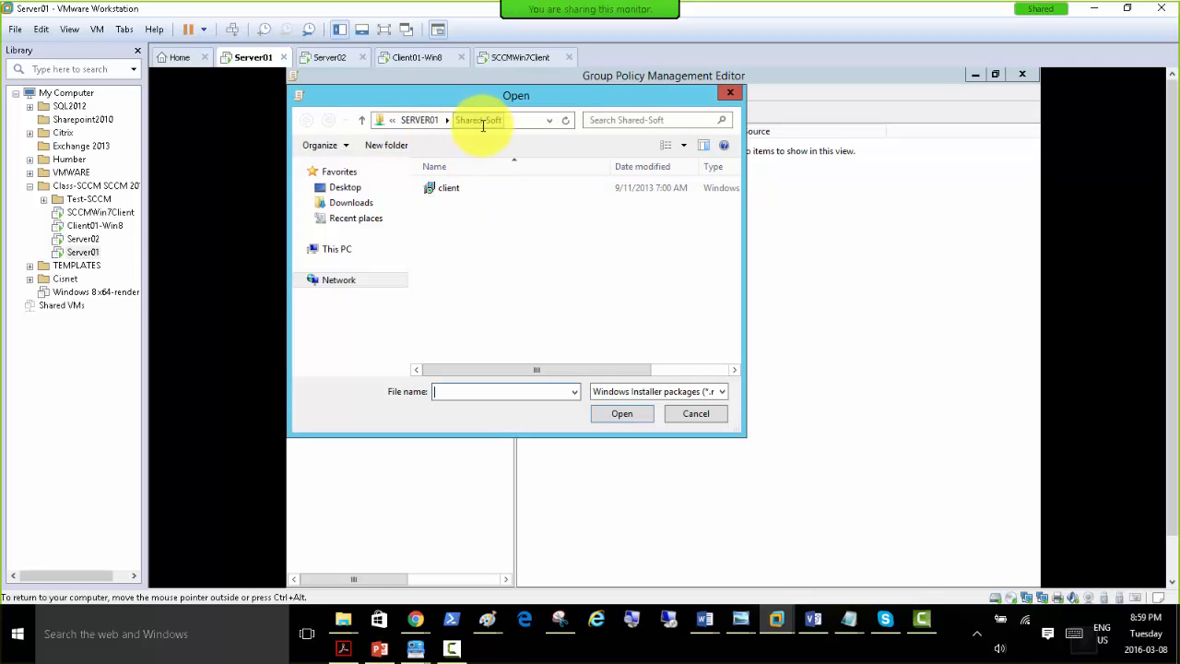
pyautogui.doubleClick(452, 187)
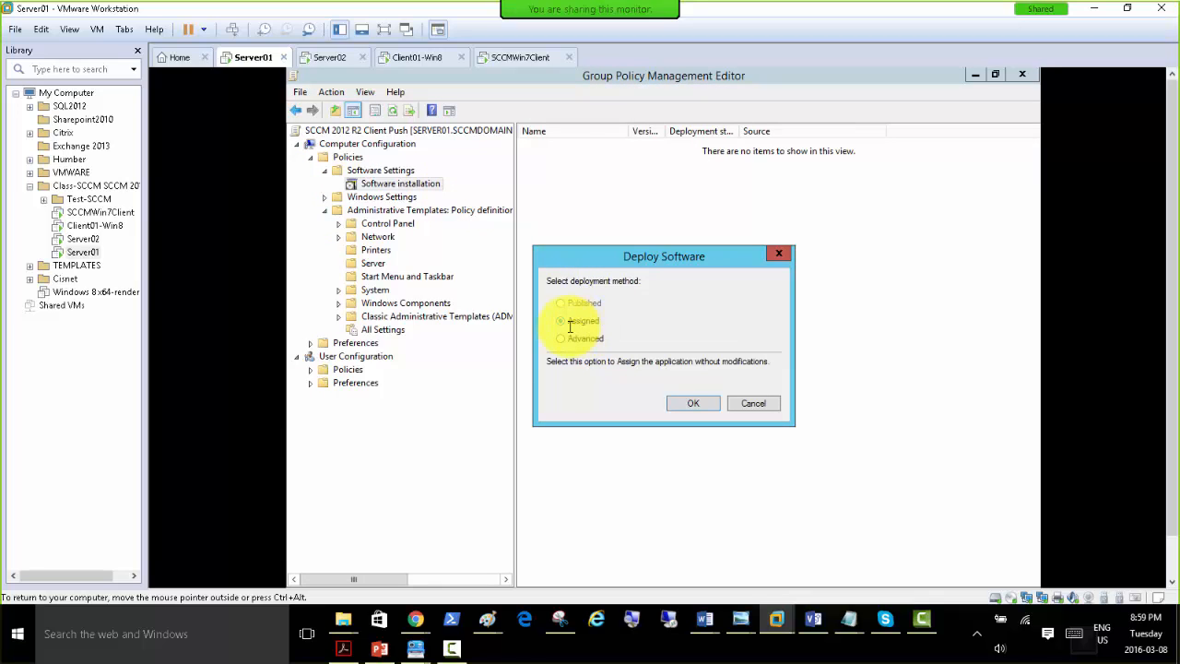
pyautogui.click(687, 402)
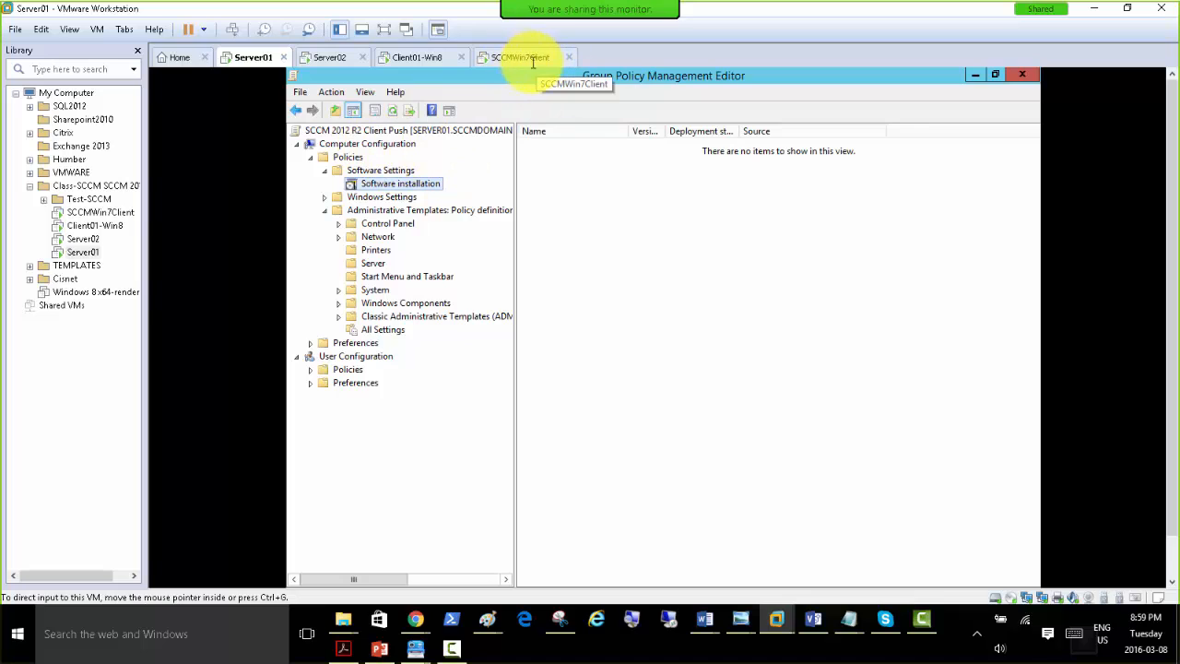
# Refresh the Software installation package list and widen its Name column to fit the full package name.
pyautogui.rightClick(622, 233)
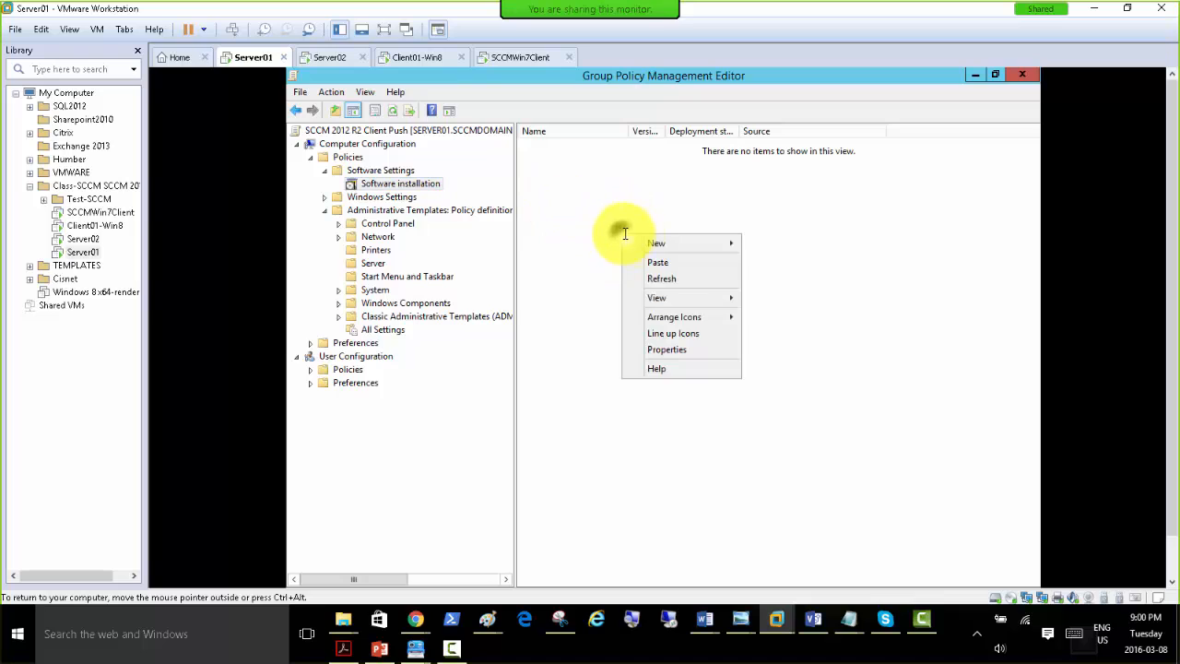
pyautogui.click(664, 279)
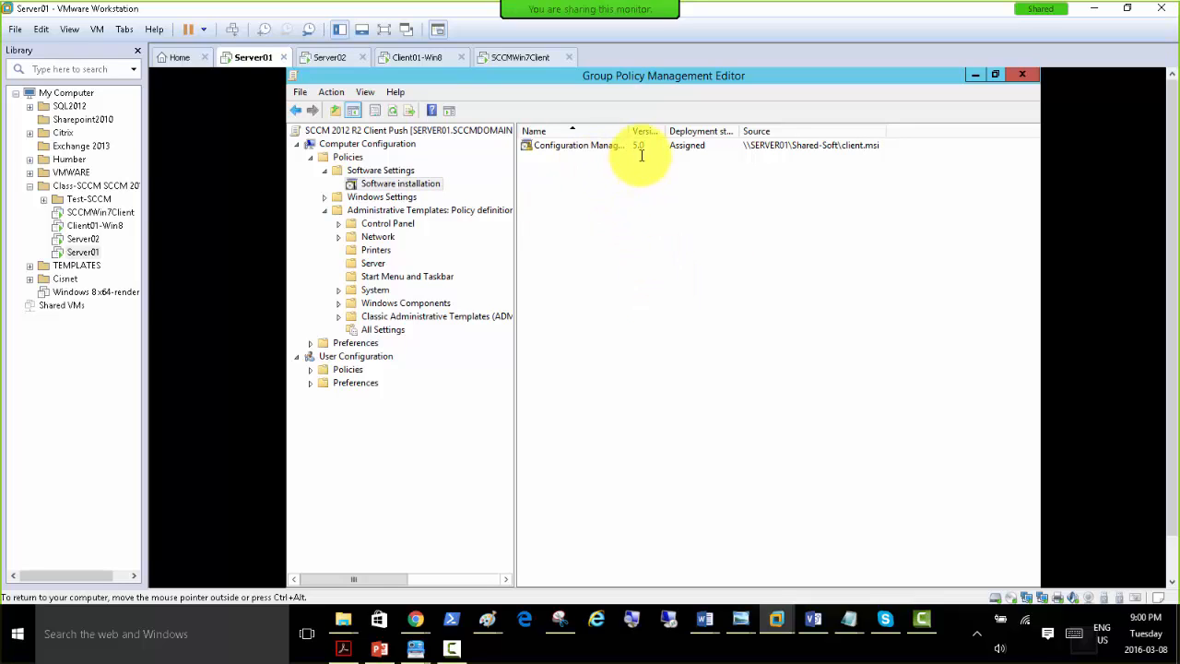
pyautogui.moveTo(630, 132); pyautogui.dragTo(666, 132)
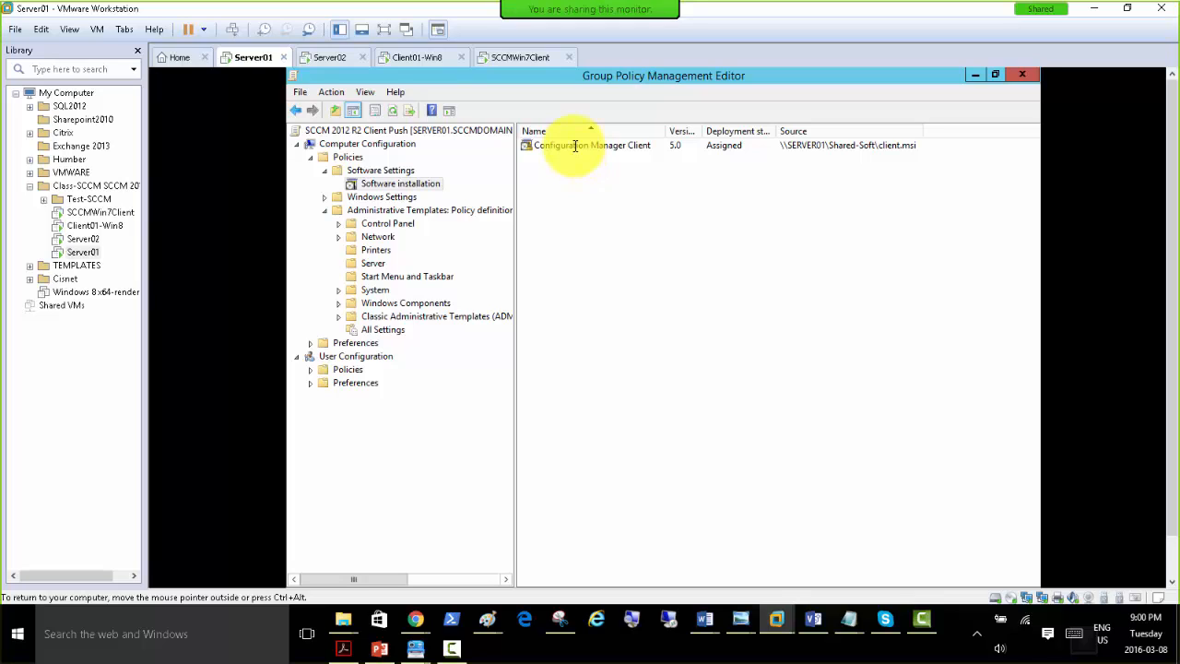
# Review the Configuration Manager Client package properties, including its general, deployment, upgrade and advanced deployment options, and close them.
pyautogui.rightClick(574, 146)
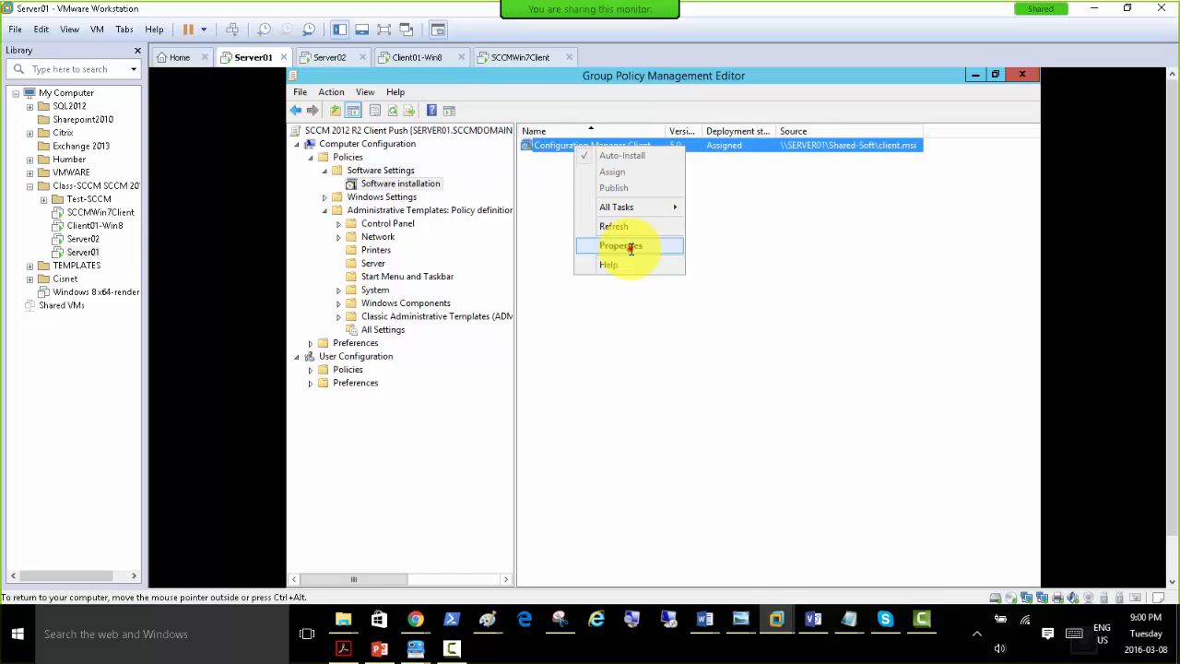
pyautogui.click(631, 246)
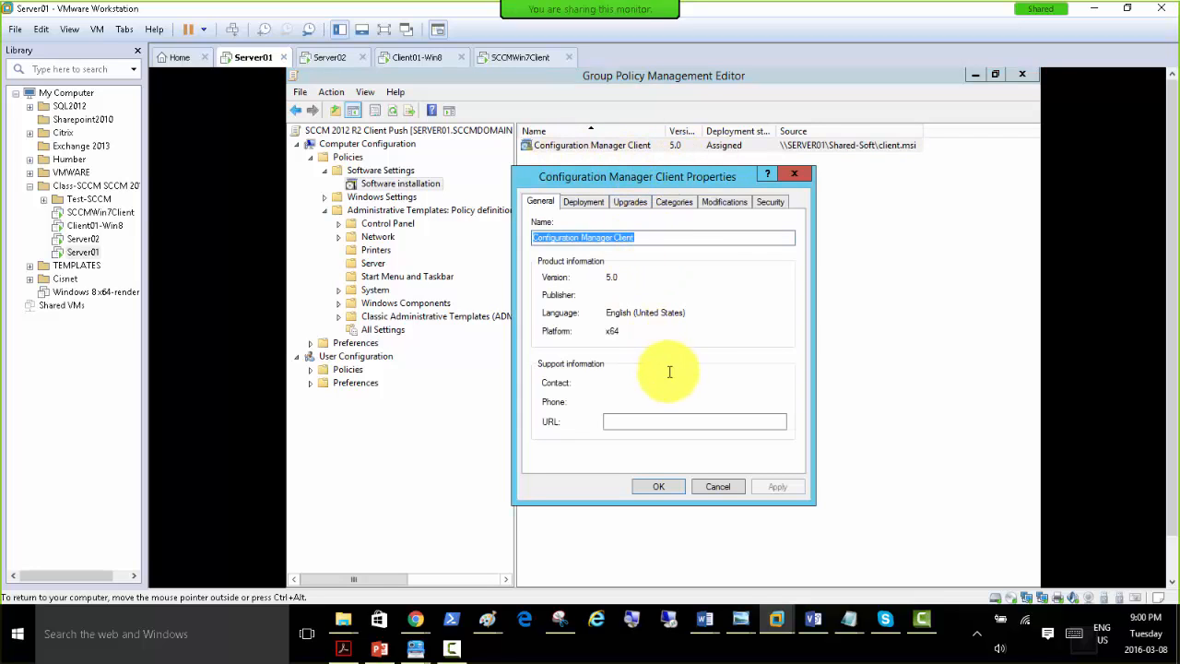
pyautogui.click(576, 202)
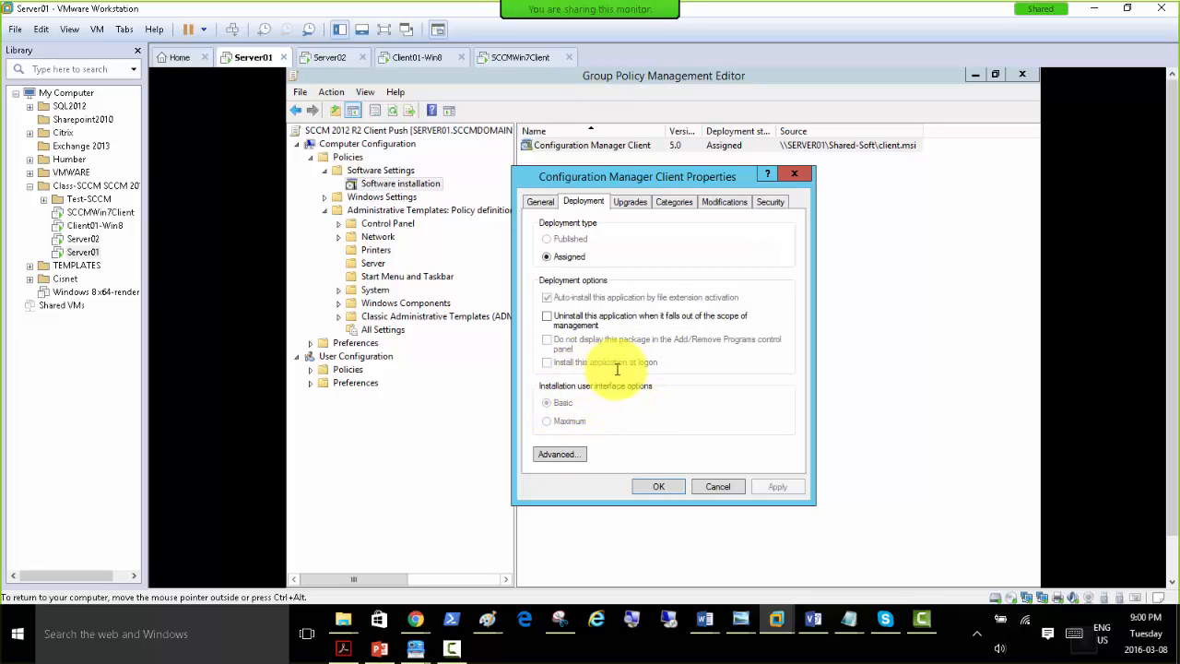
pyautogui.click(634, 203)
pyautogui.click(586, 201)
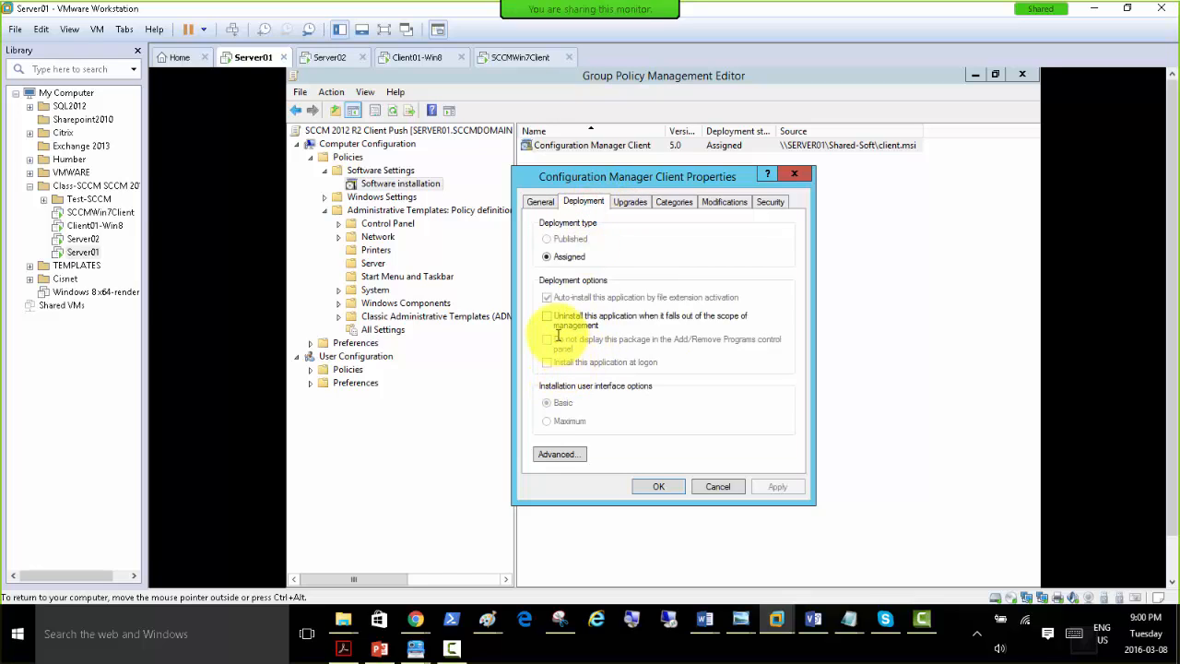
pyautogui.click(563, 453)
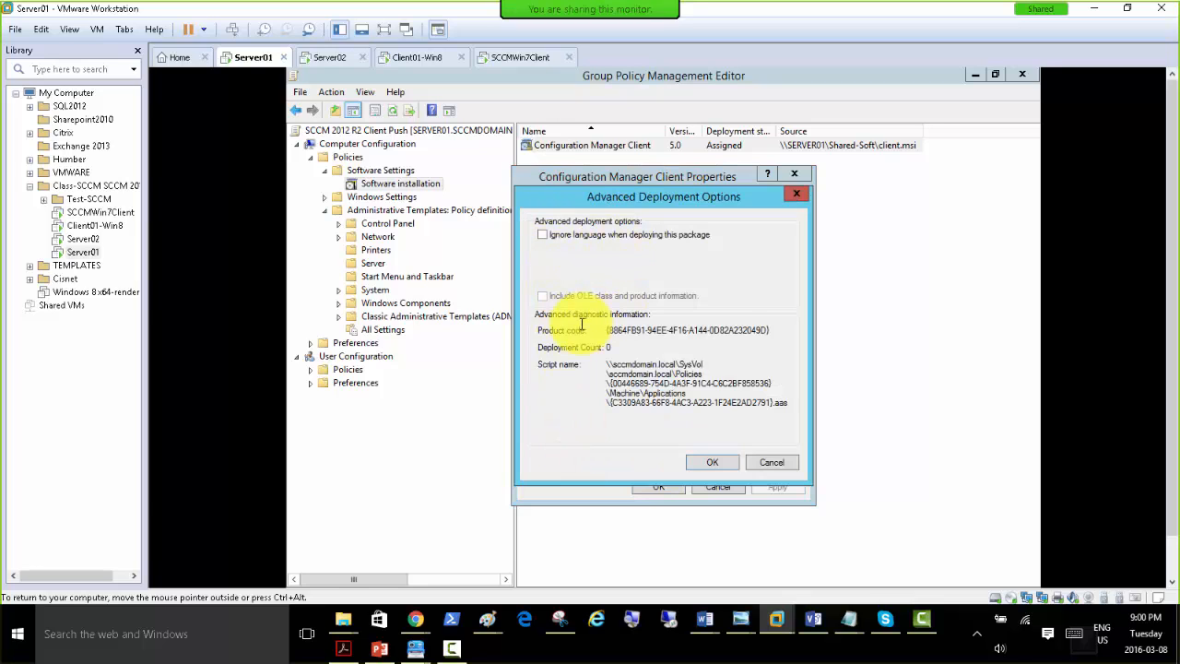
pyautogui.click(770, 462)
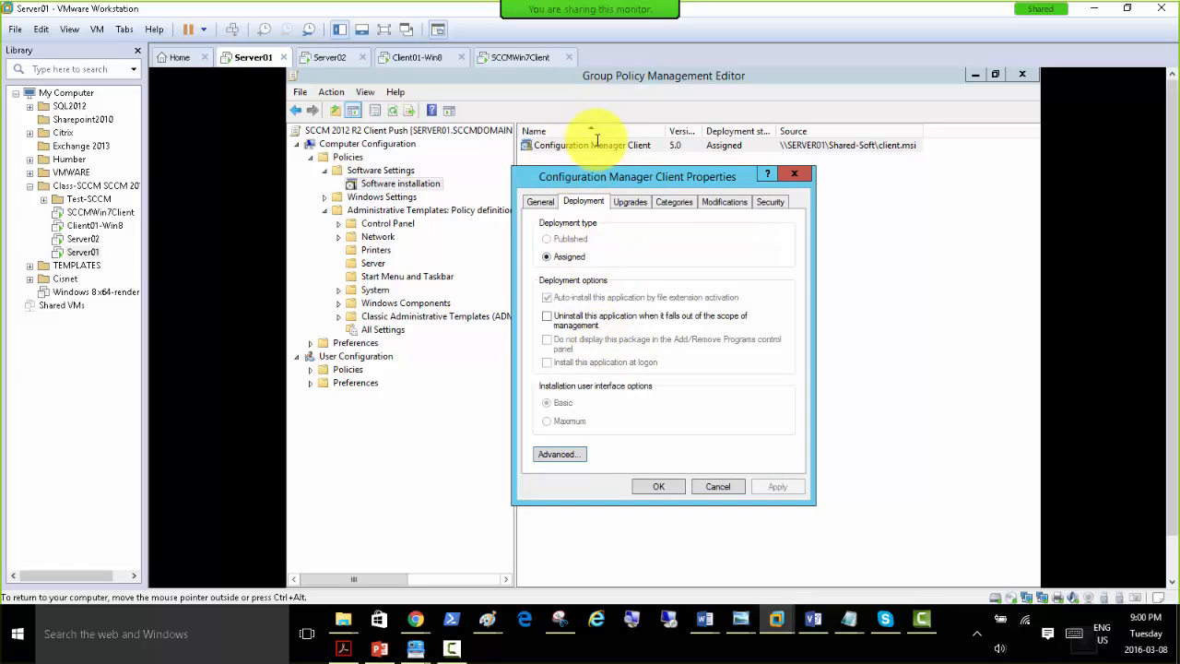
pyautogui.click(664, 491)
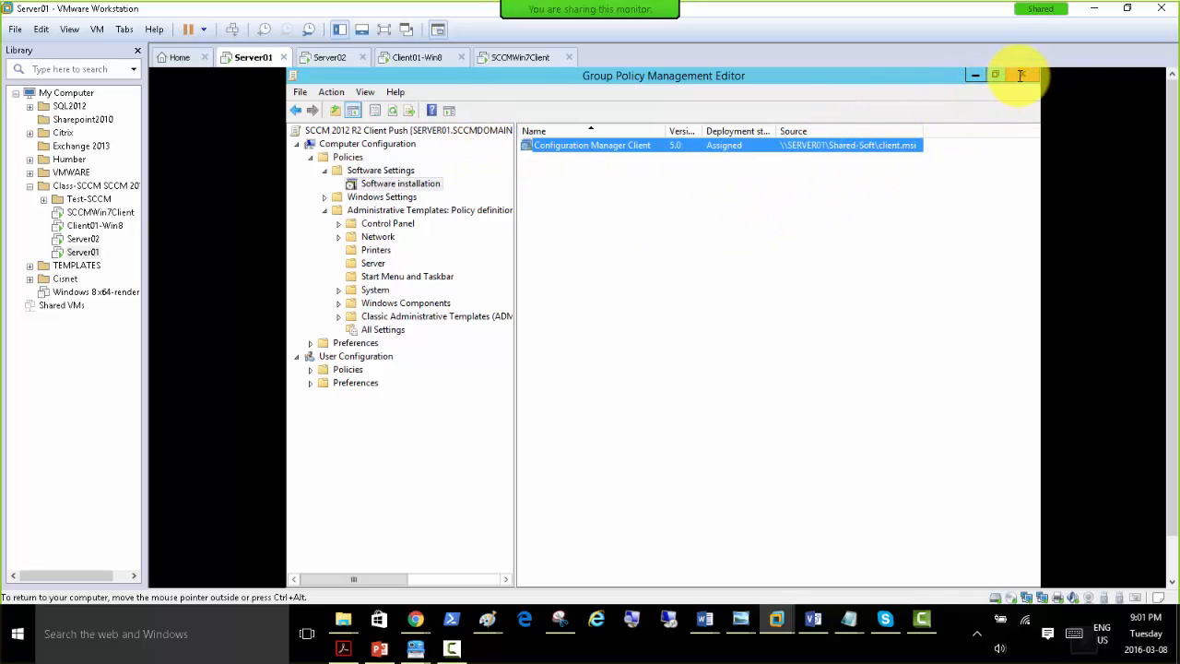
# Close the Group Policy Management Editor and refresh the sccmdomain.local domain in Group Policy Management.
pyautogui.click(352, 144)
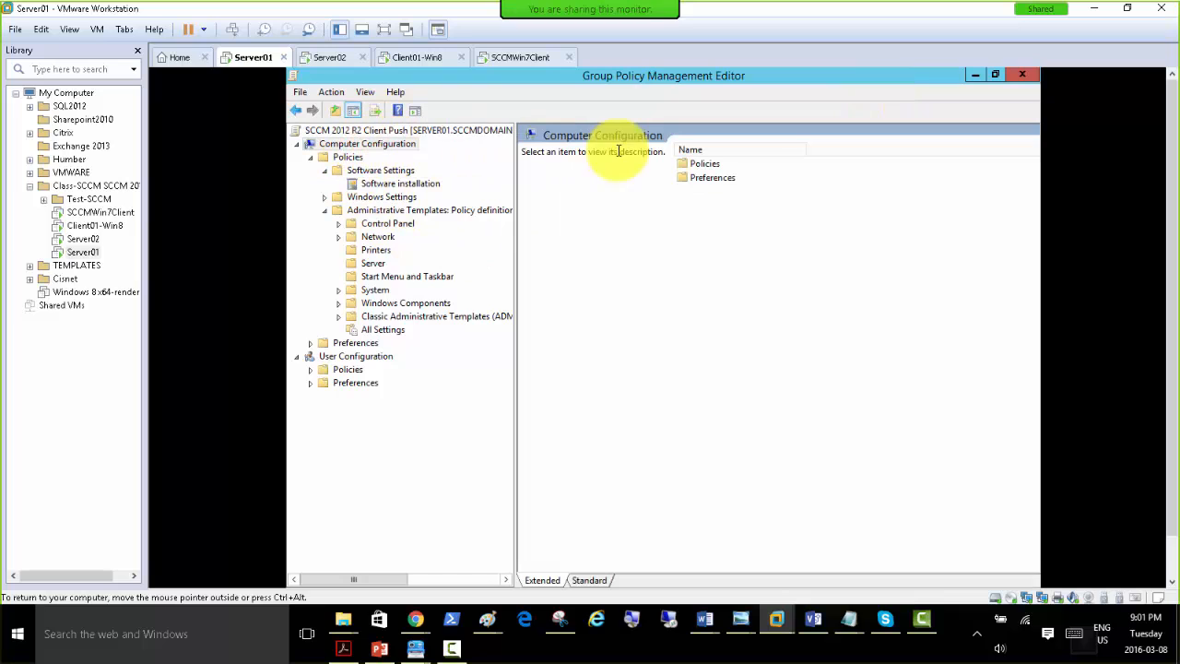
pyautogui.click(1021, 74)
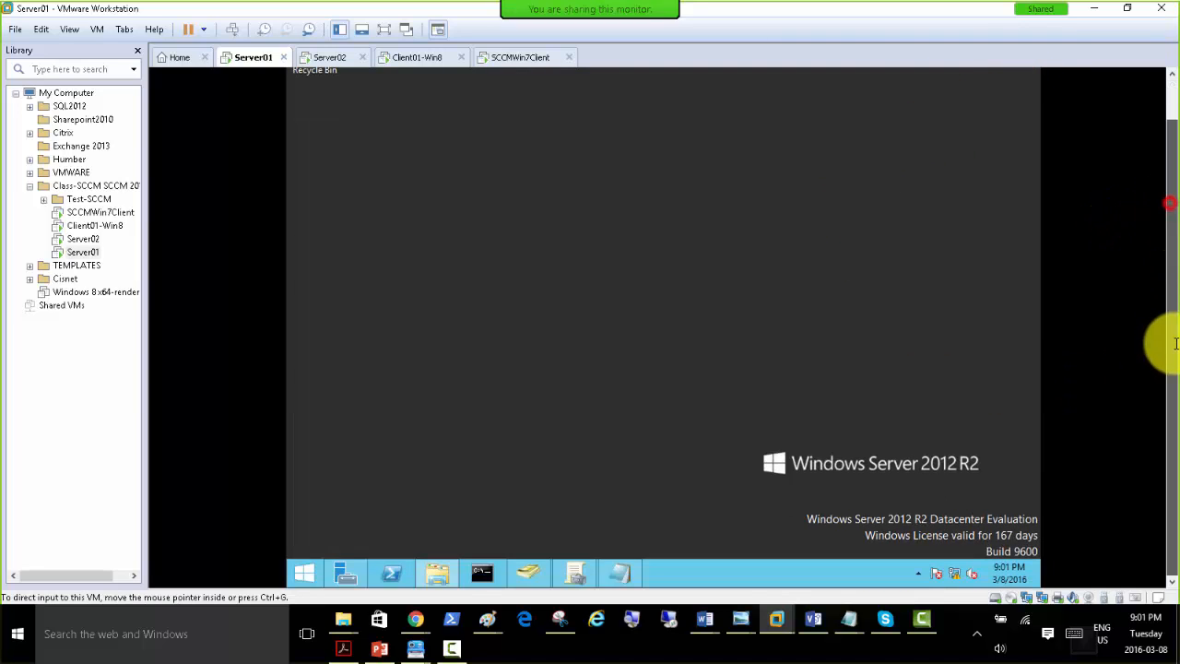
pyautogui.click(576, 571)
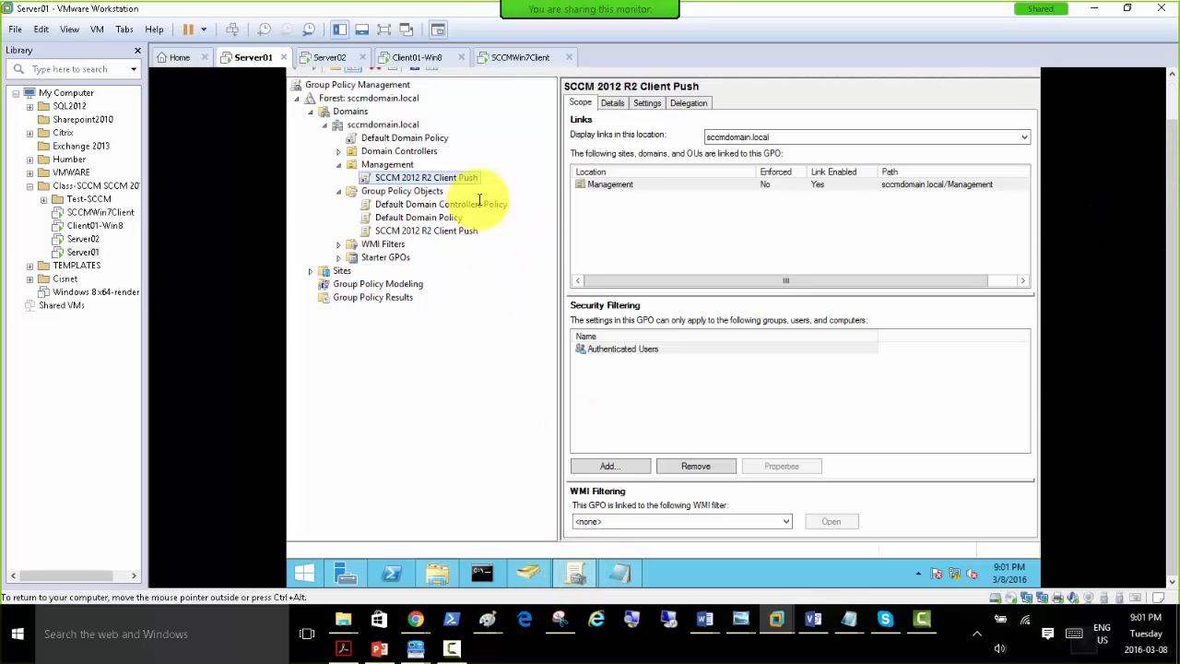
pyautogui.rightClick(373, 126)
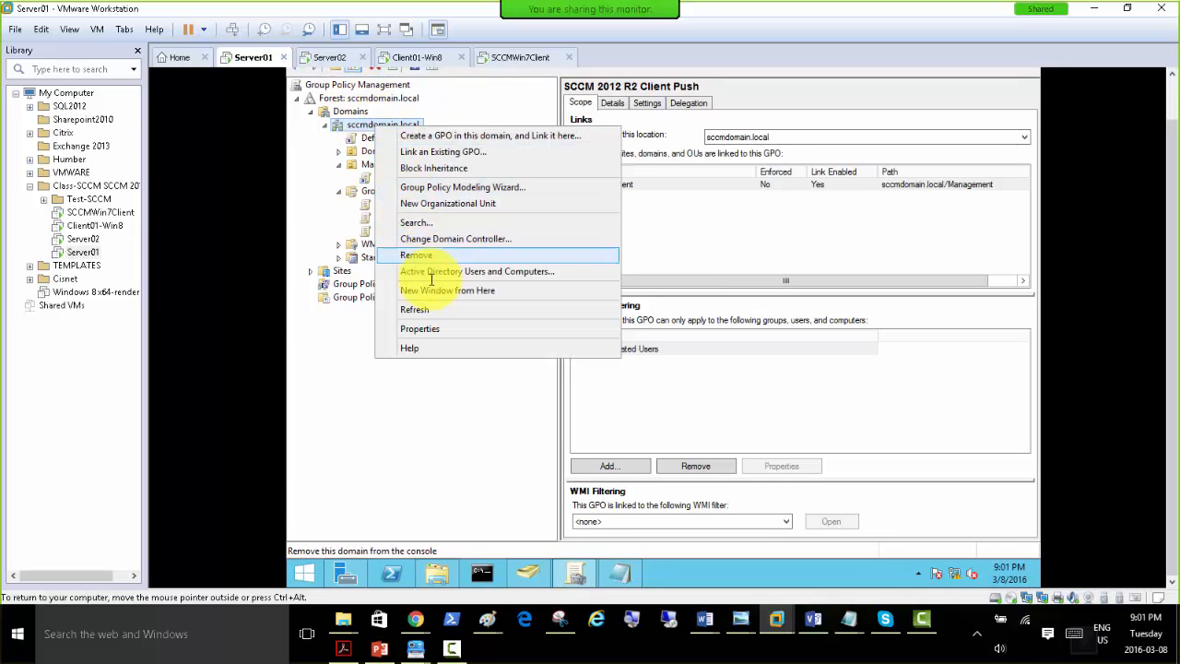
pyautogui.click(427, 313)
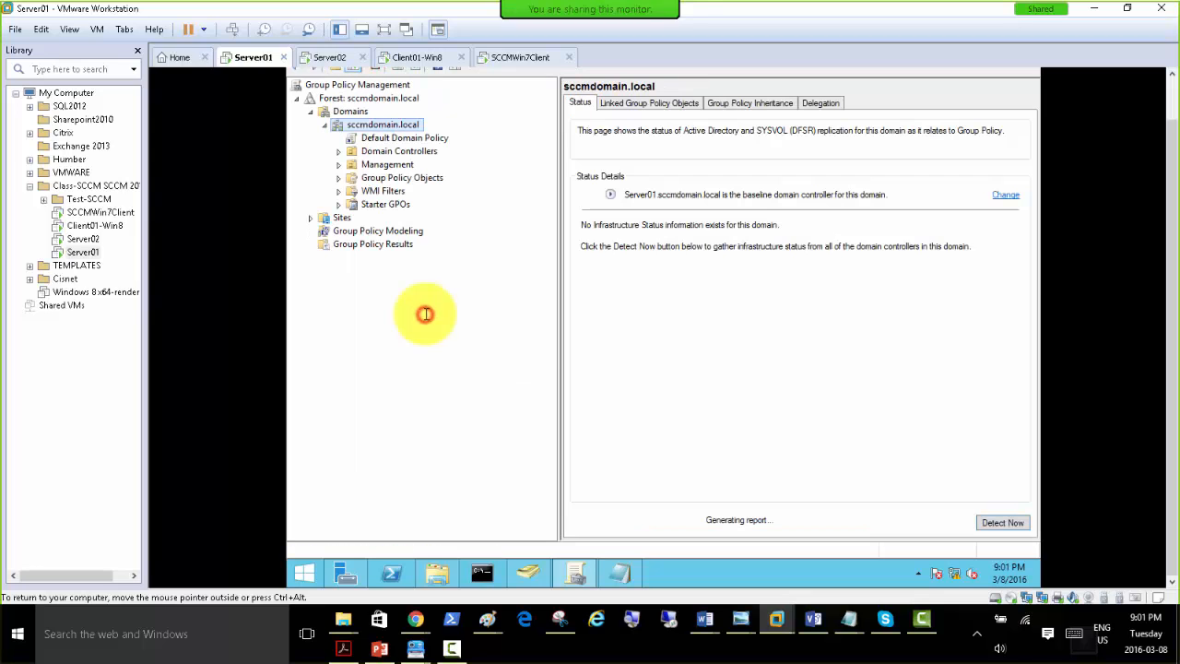
pyautogui.rightClick(384, 125)
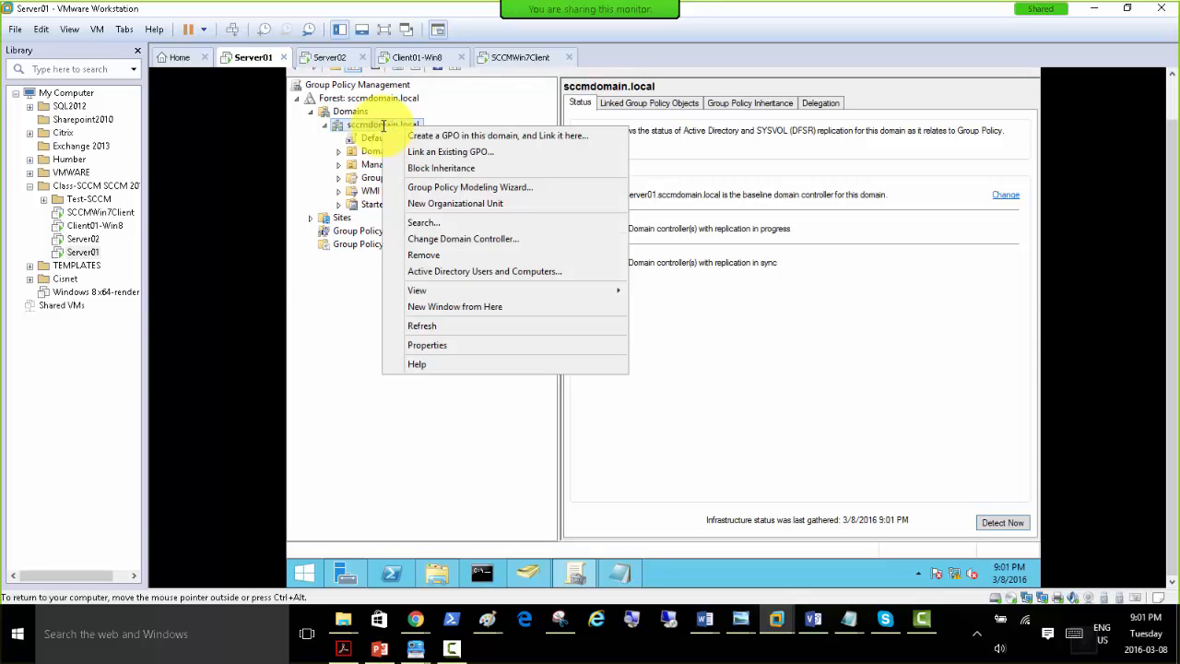
pyautogui.click(405, 420)
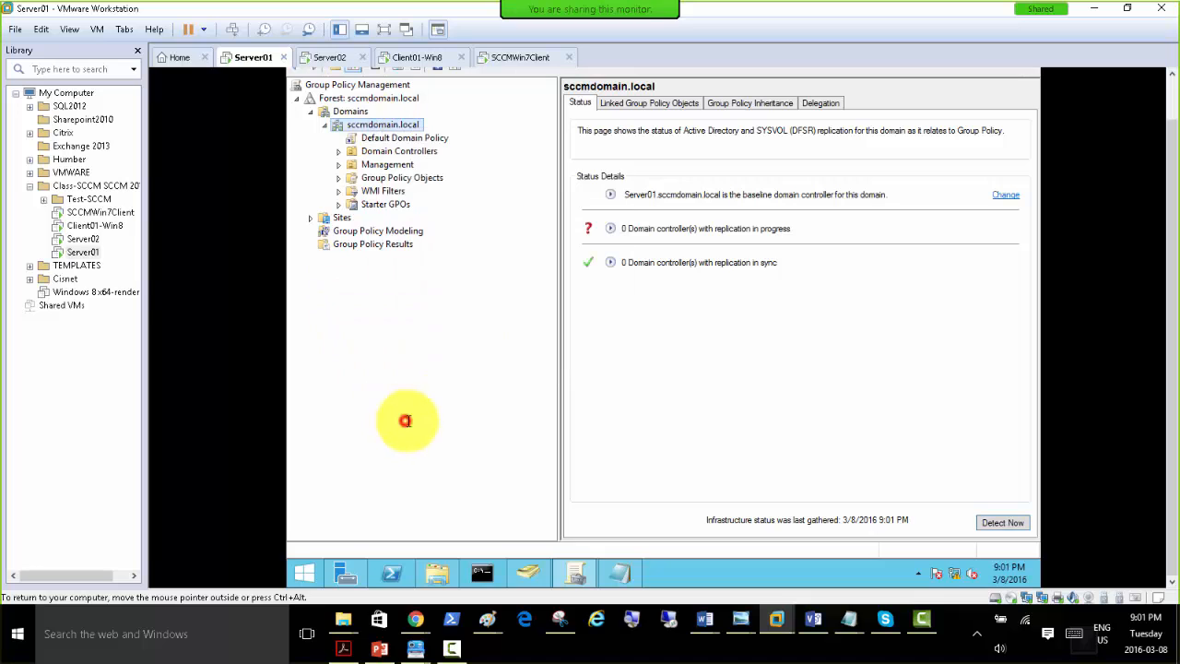
# Switch to the Command Prompt on Server01 and force a policy update with gpupdate /force.
pyautogui.click(482, 573)
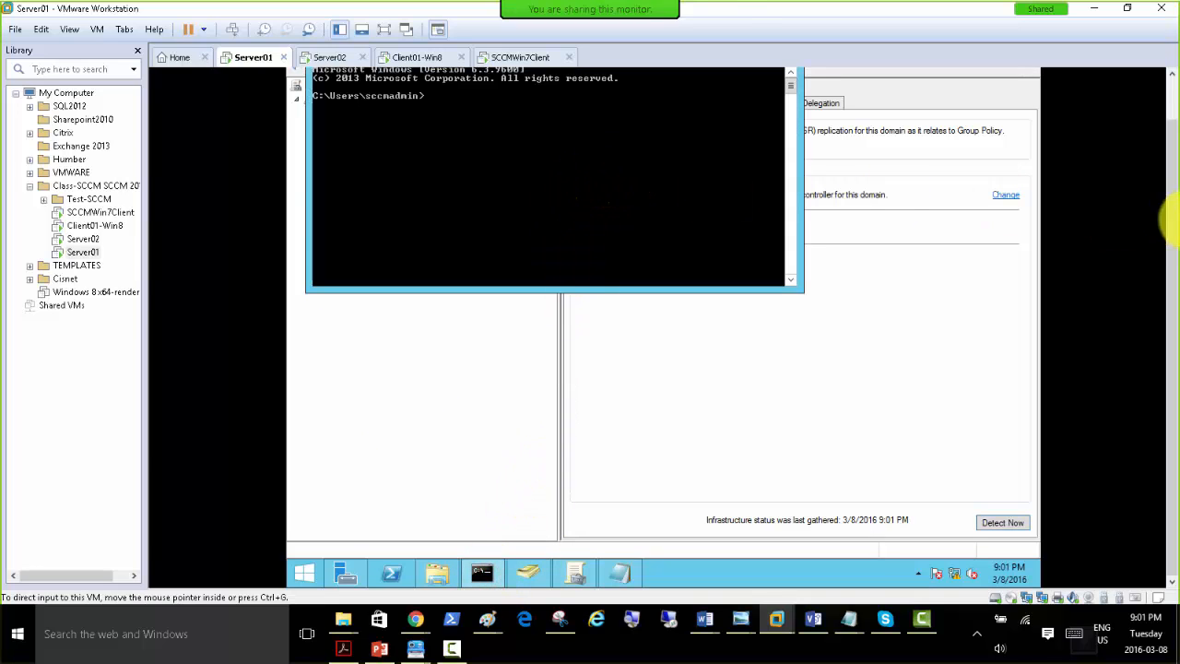
pyautogui.scroll(1, 1173, 198)
pyautogui.click(553, 191)
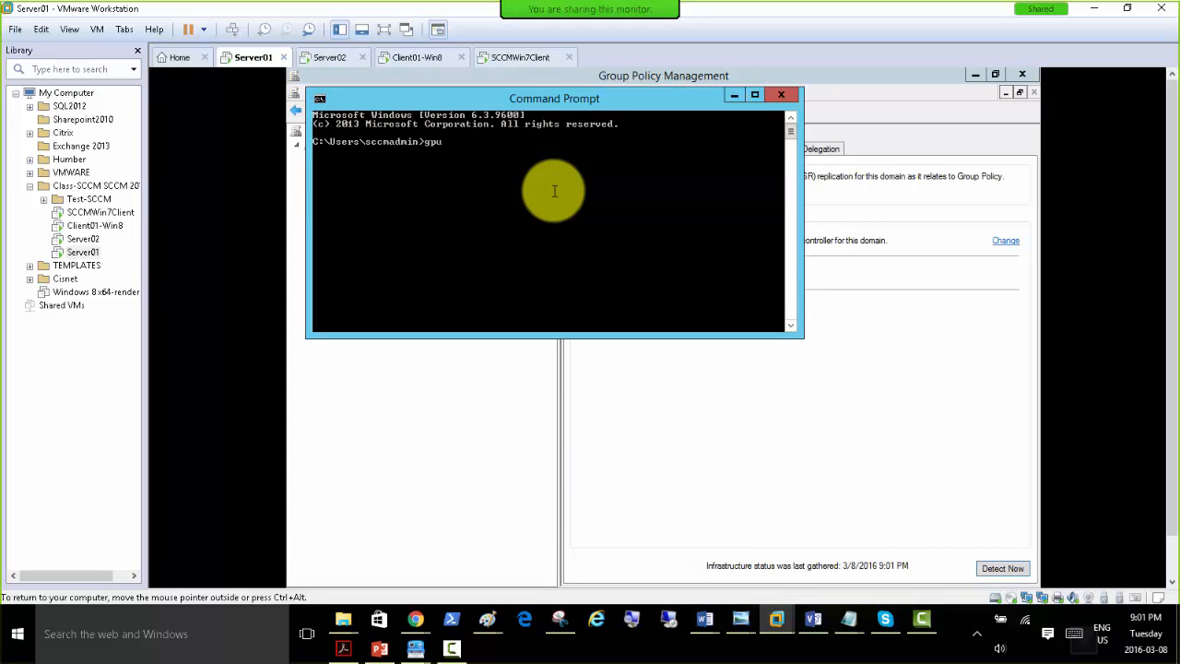
pyautogui.write('gpupdate /force')
pyautogui.press('Return')
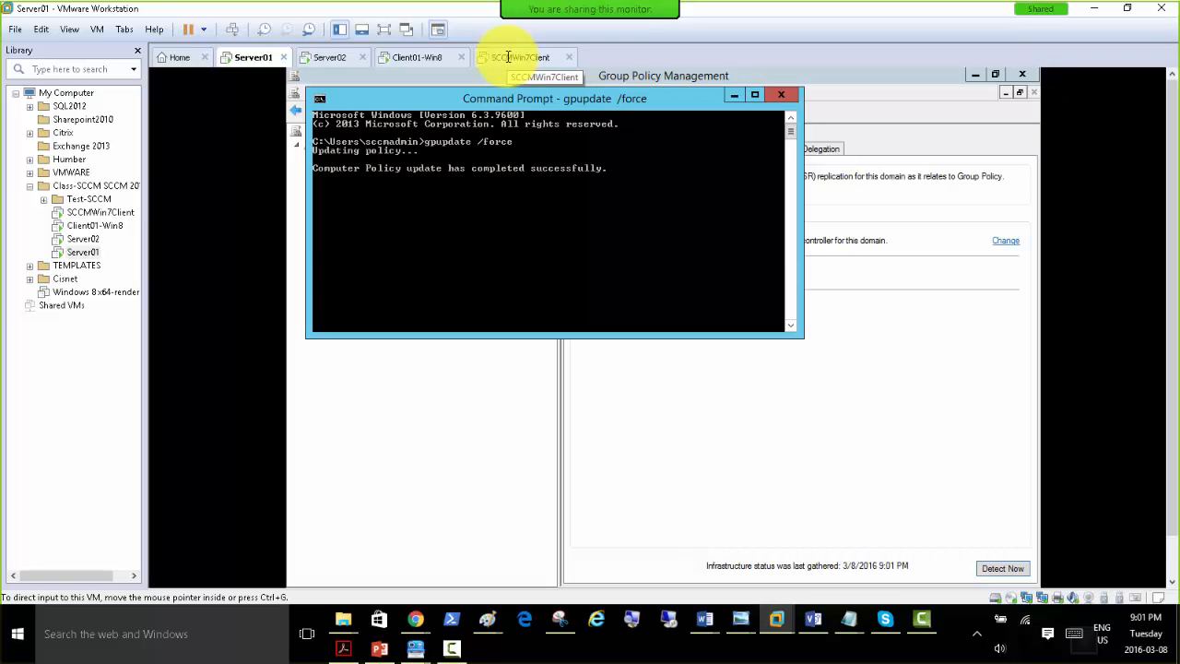
# Switch to the SCCMWin7Client virtual machine and check its running processes in Task Manager.
pyautogui.click(508, 57)
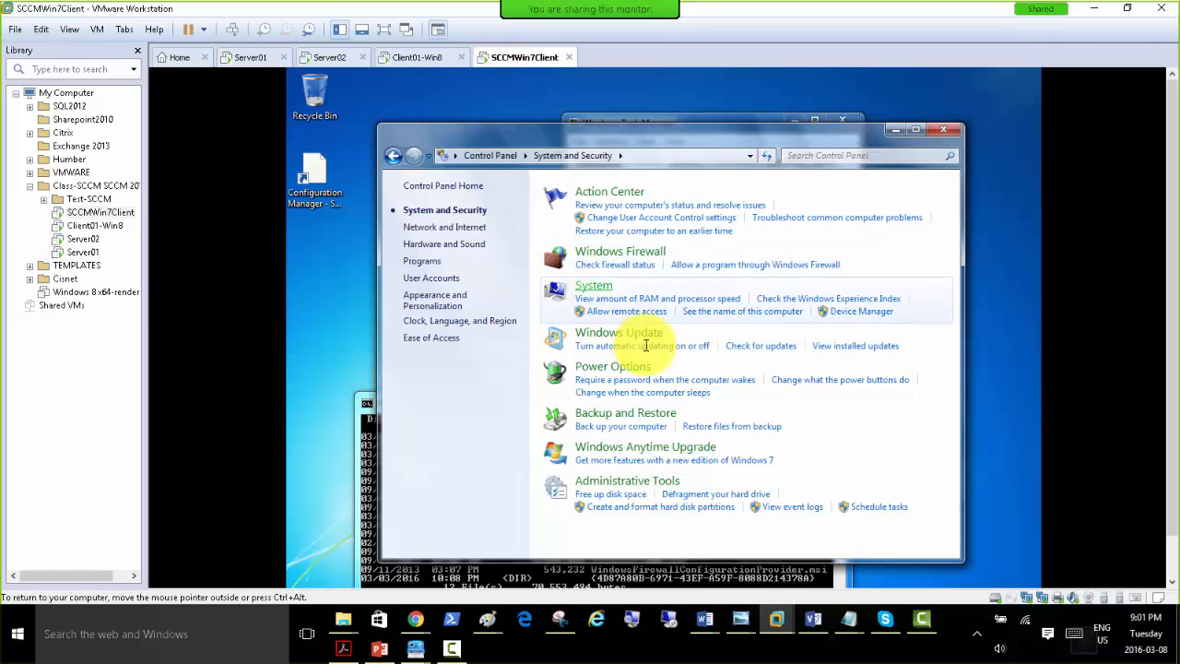
pyautogui.click(1171, 551)
pyautogui.click(578, 574)
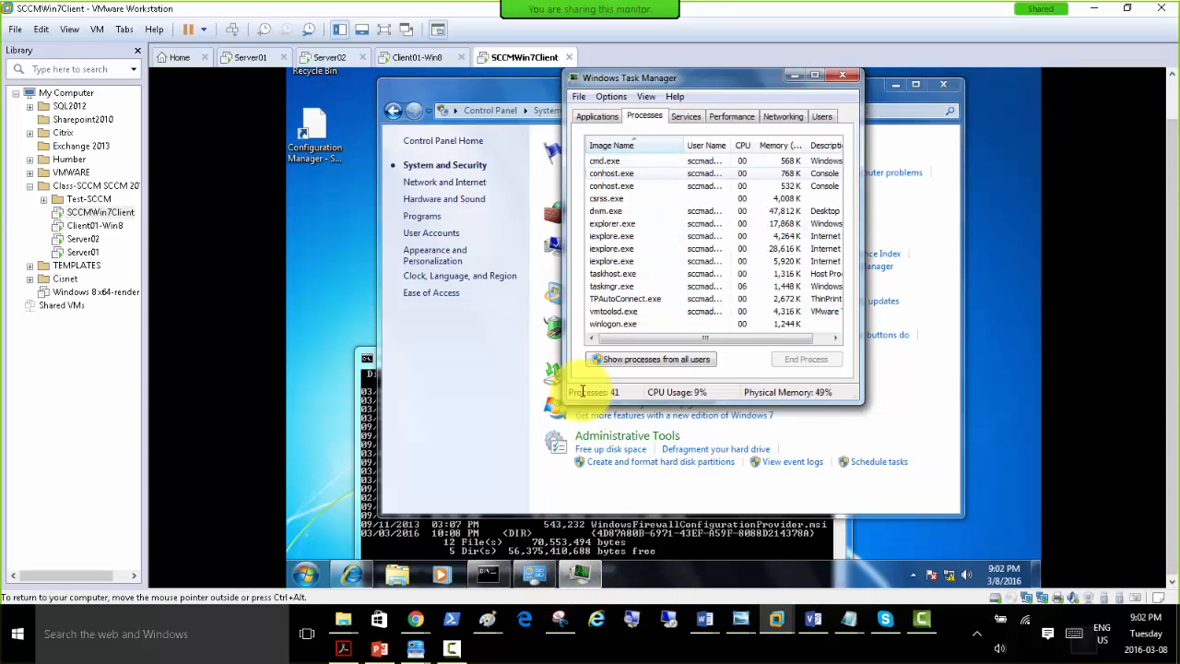
pyautogui.click(322, 502)
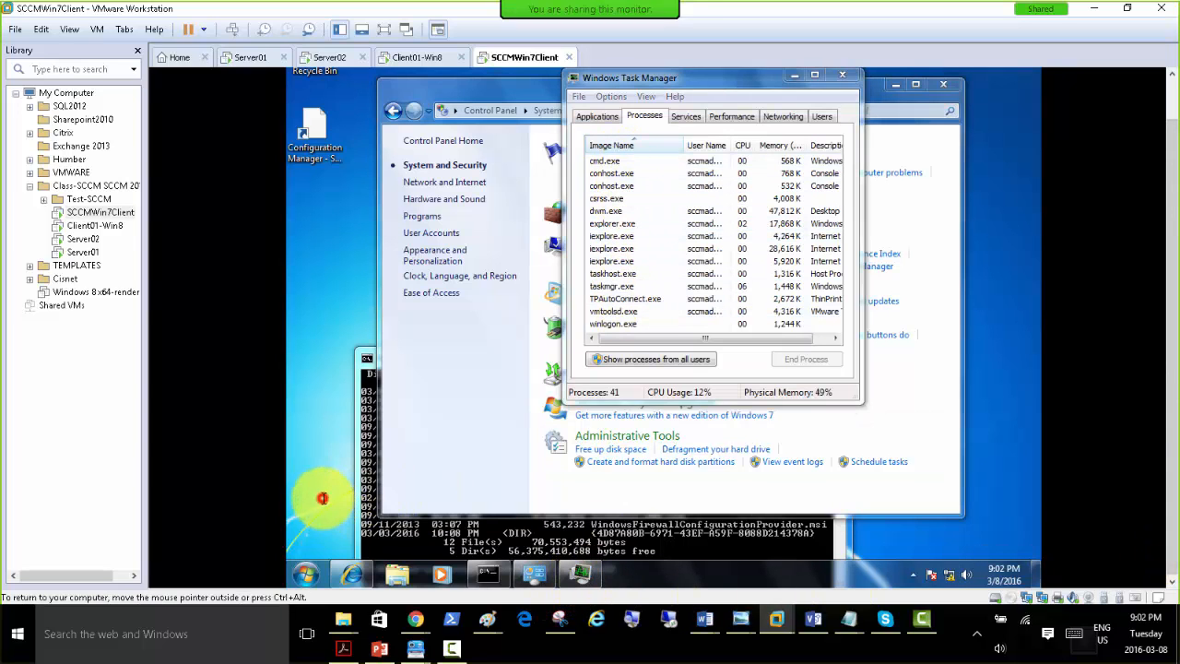
# Restart the Windows 7 client immediately from its Command Prompt with shutdown /r /t 0.
pyautogui.click(472, 550)
pyautogui.moveTo(452, 356); pyautogui.dragTo(495, 190)
pyautogui.click(429, 255)
pyautogui.click(368, 390)
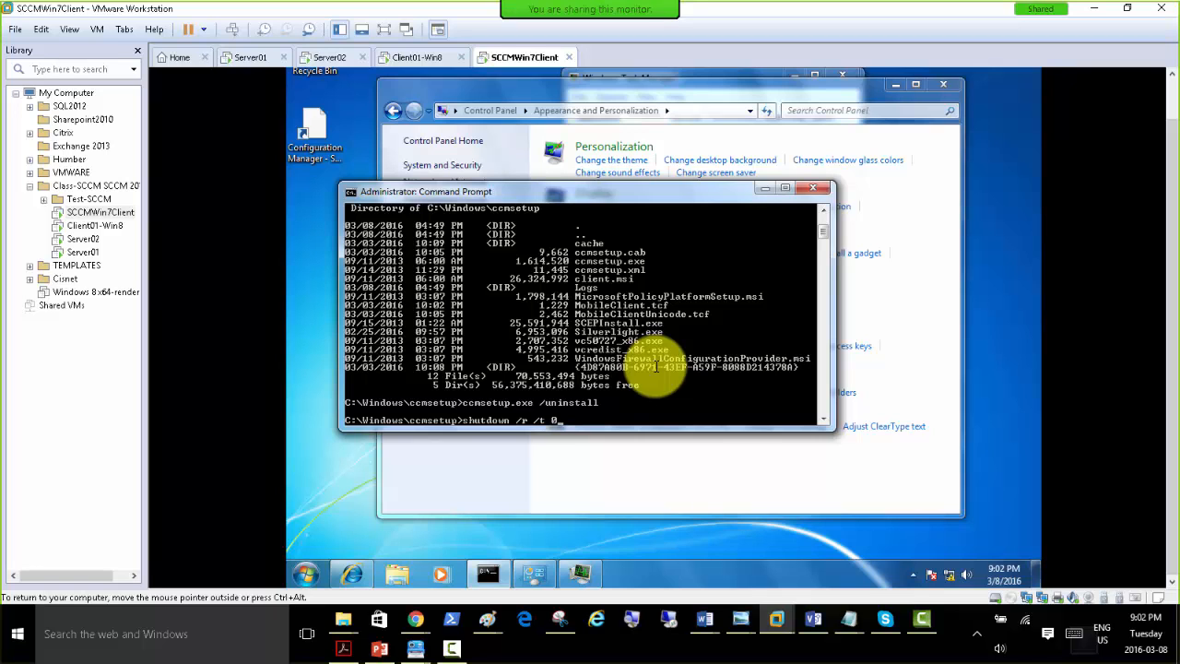
pyautogui.press('Return')
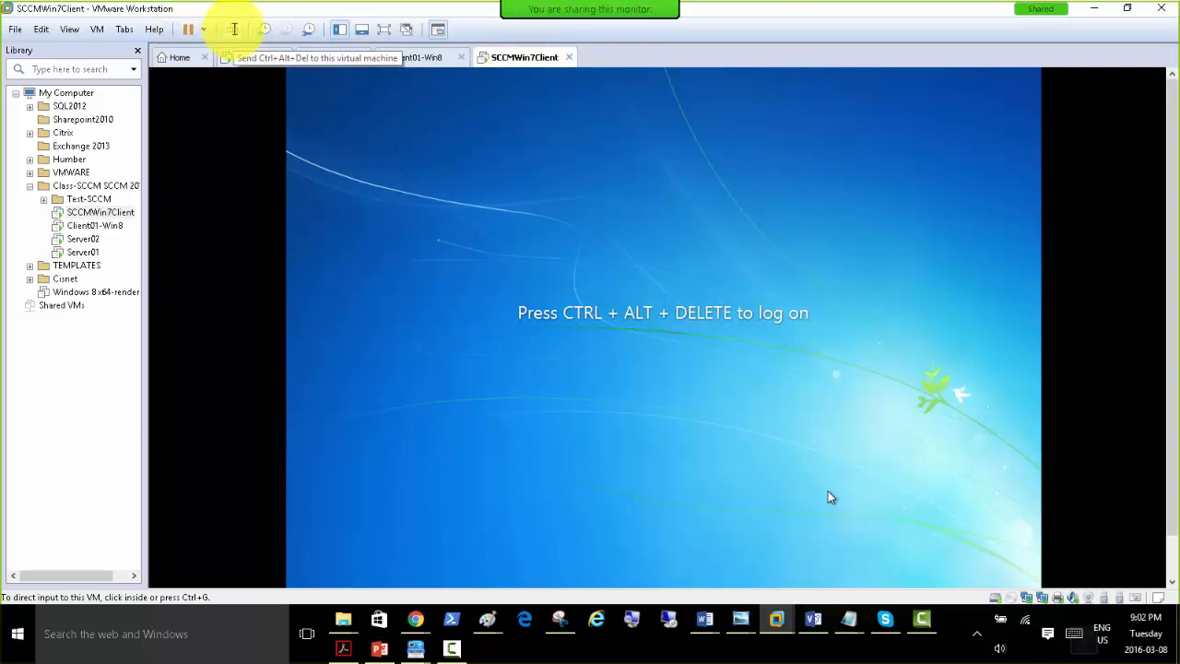
# Log on to the Windows 7 client as a different user, sccmuser01, entering the account password.
pyautogui.click(234, 30)
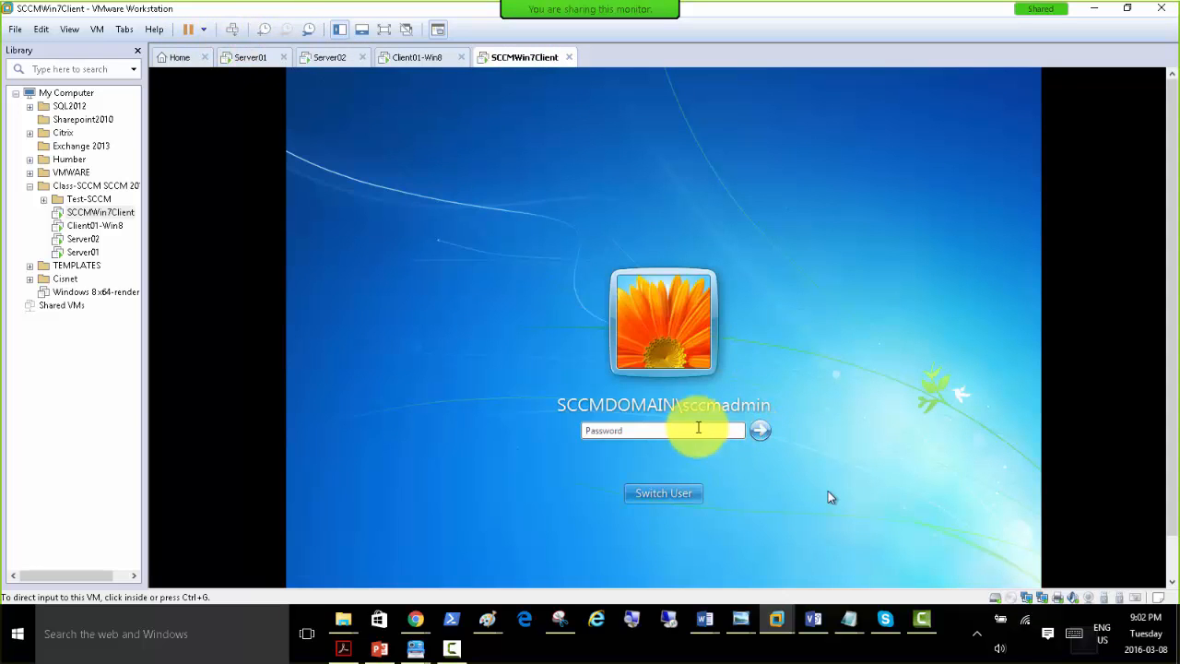
pyautogui.click(664, 493)
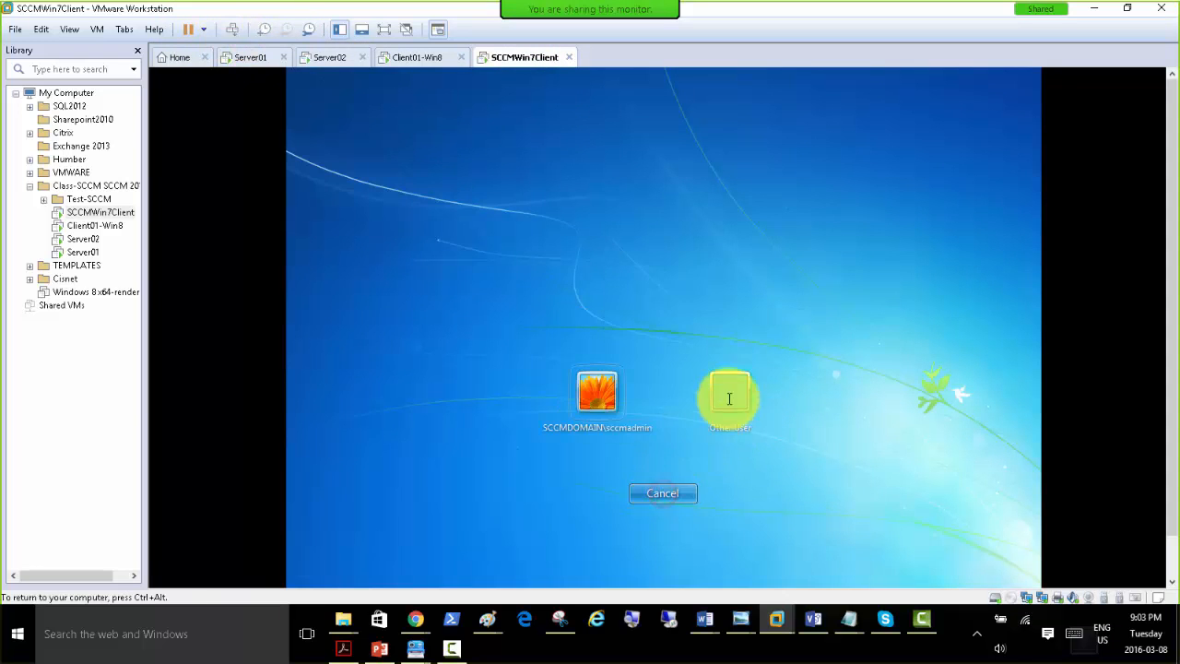
pyautogui.click(733, 395)
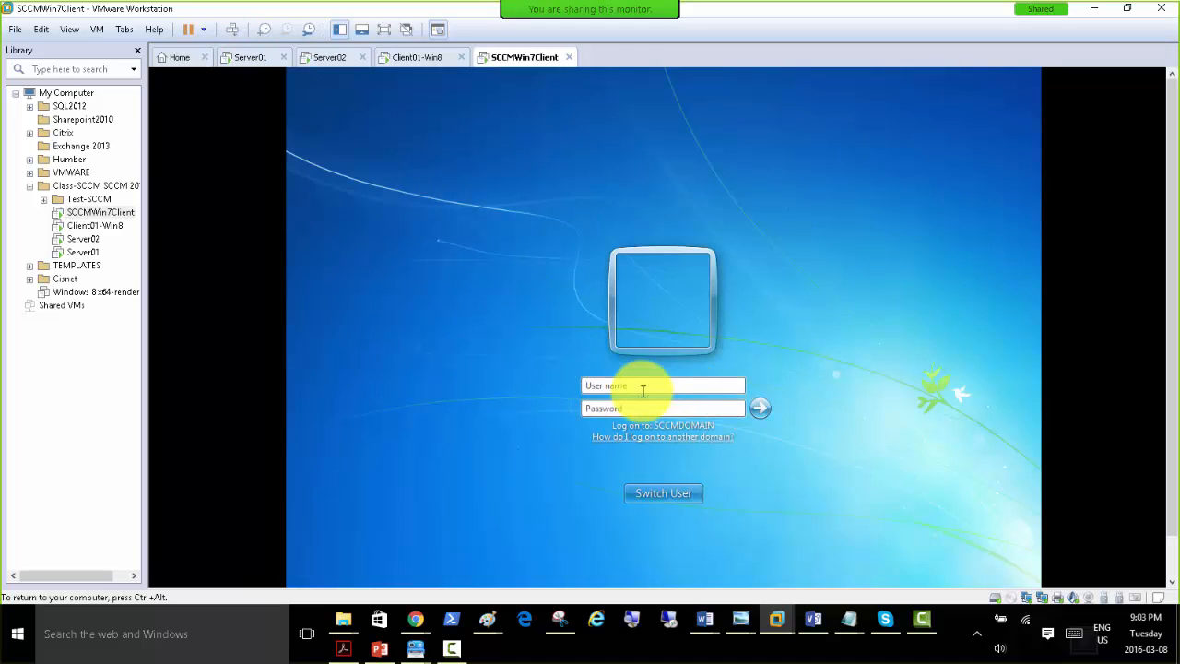
pyautogui.click(695, 390)
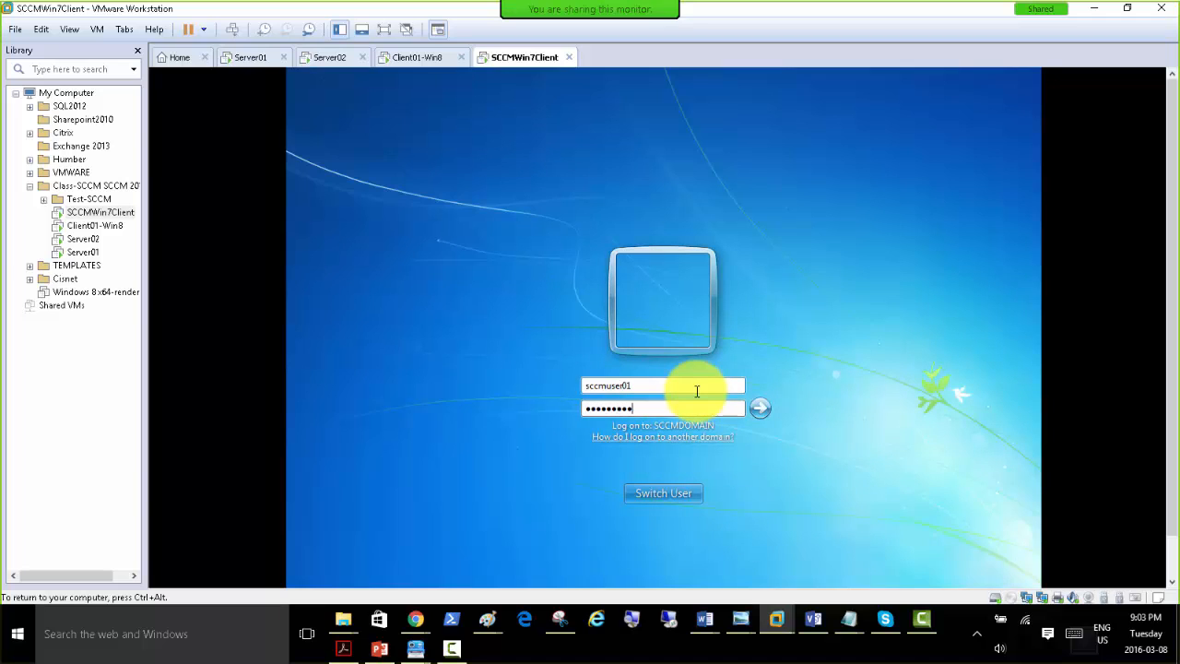
pyautogui.press('Return')
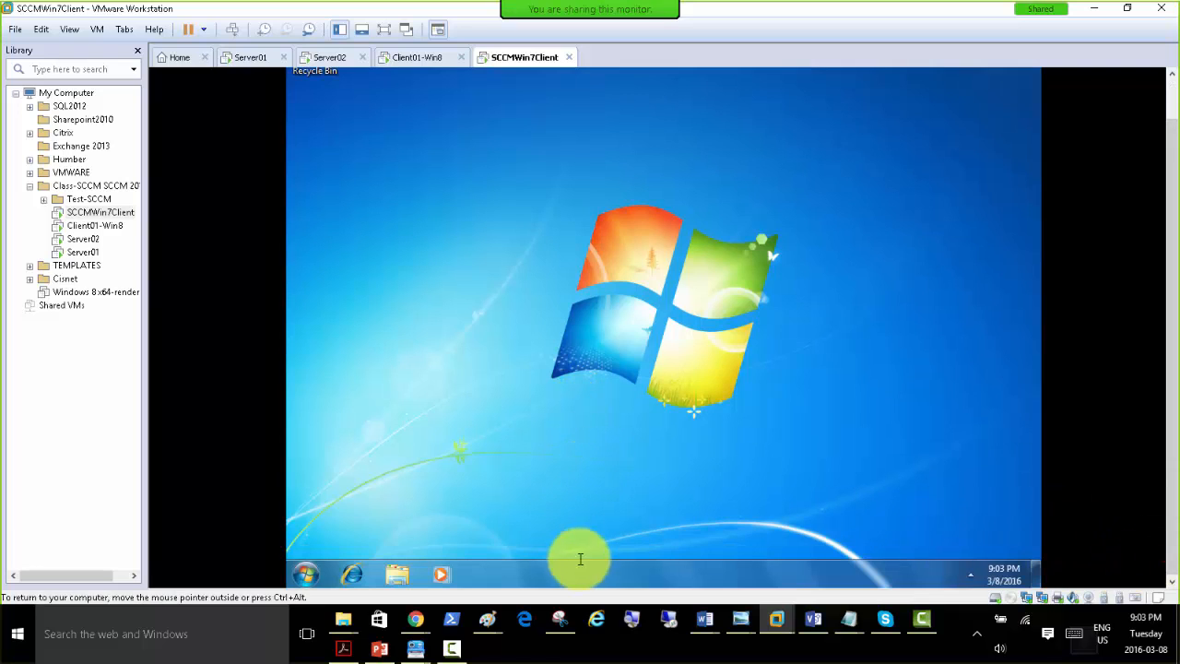
# Start Task Manager on the Windows 7 client and examine the list of running processes.
pyautogui.rightClick(649, 573)
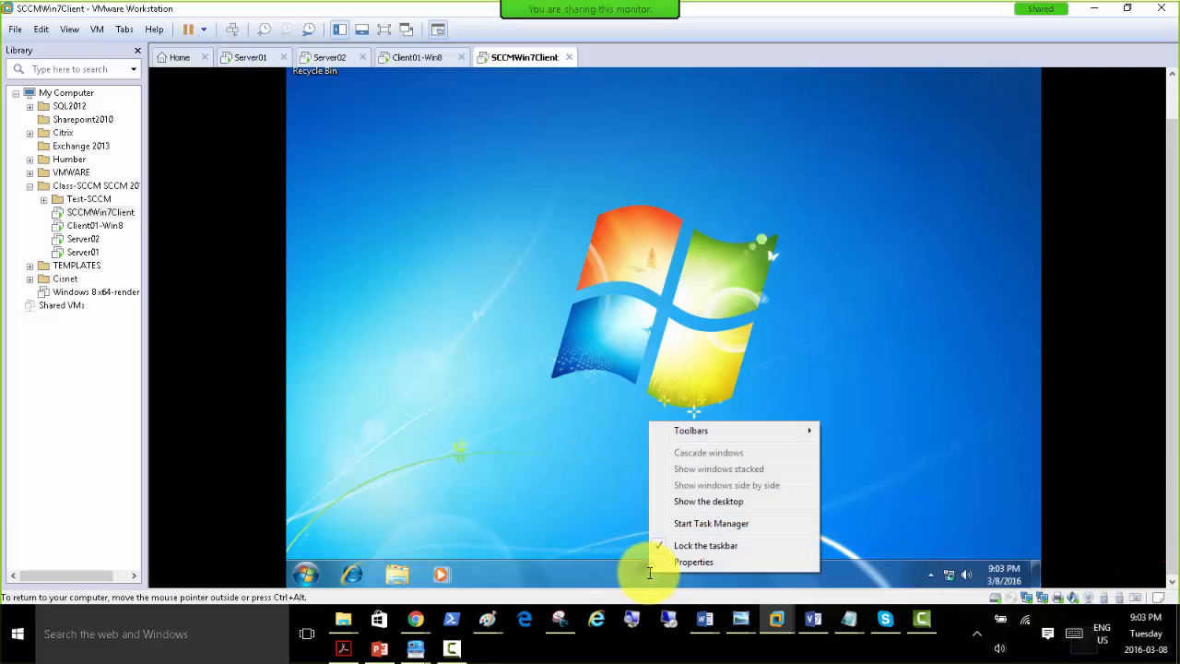
pyautogui.click(604, 572)
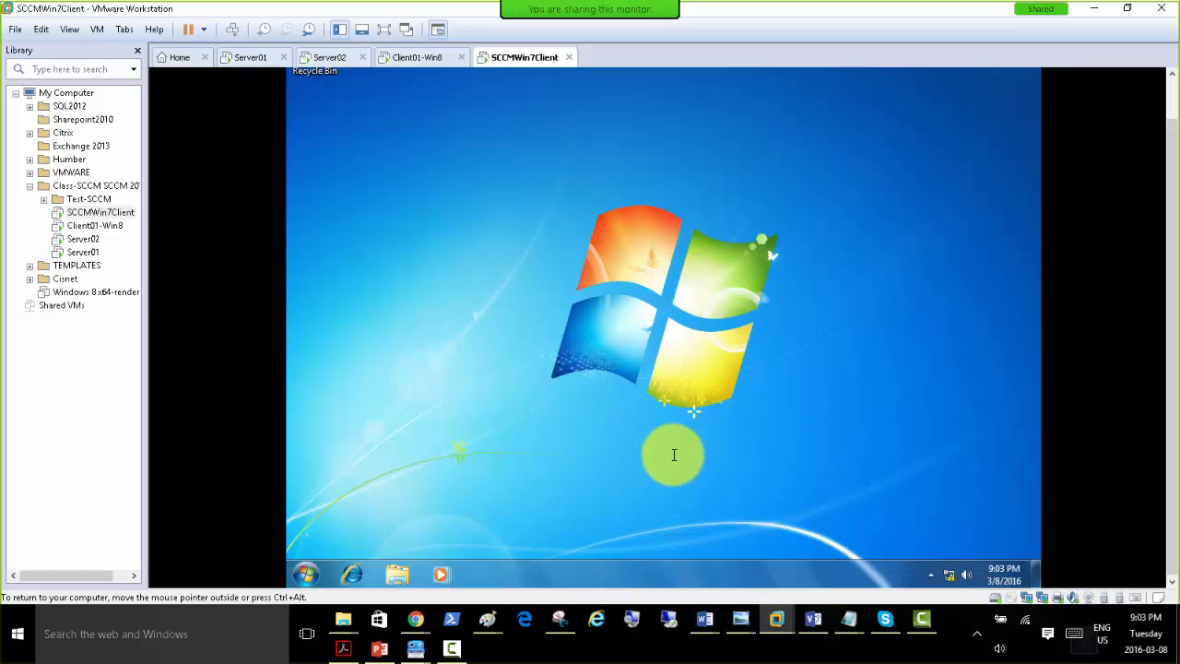
pyautogui.rightClick(676, 573)
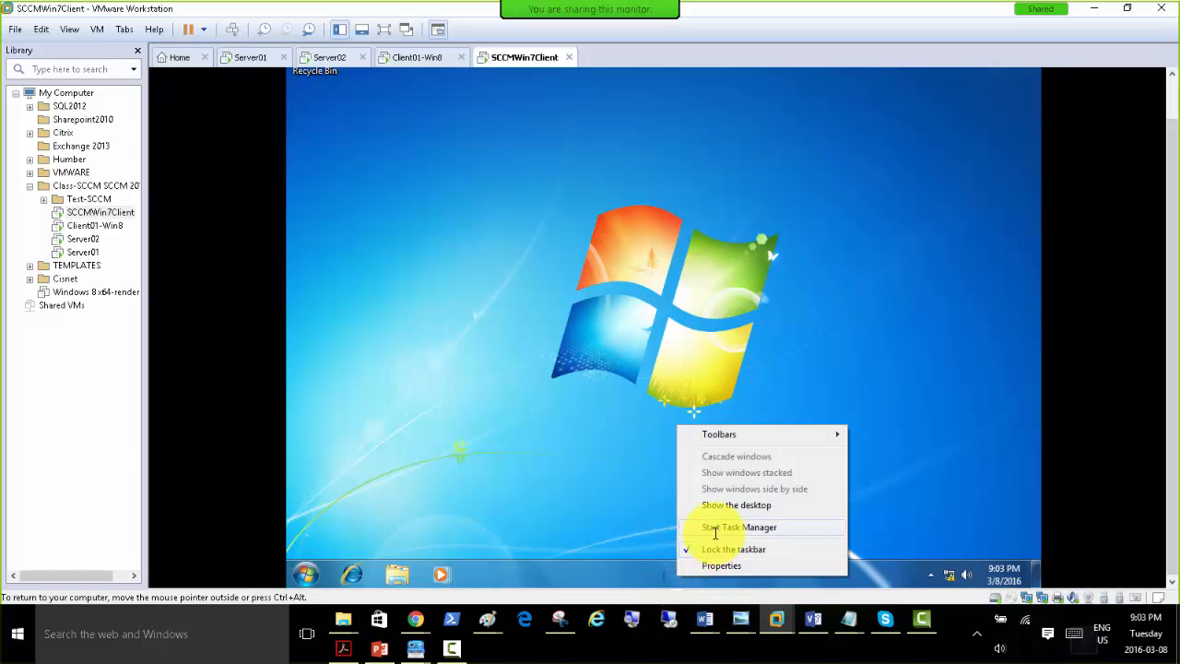
pyautogui.click(716, 529)
pyautogui.click(378, 79)
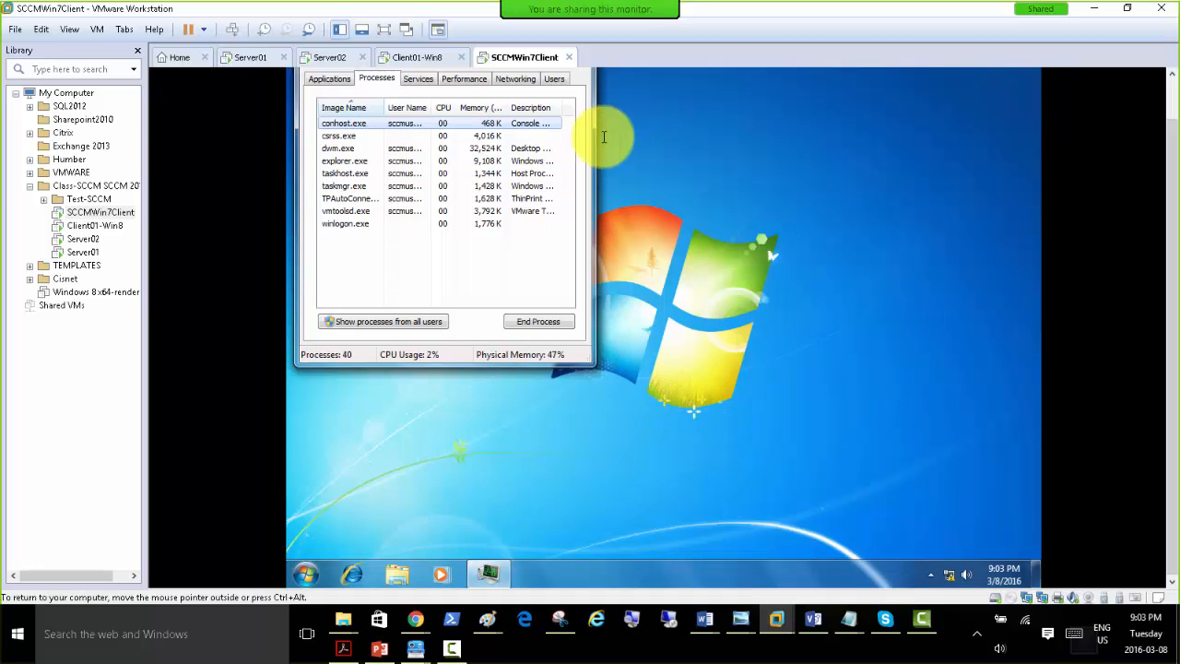
# Review the Windows Firewall status for all network types in Control Panel's System and Security settings, and close the window.
pyautogui.click(306, 572)
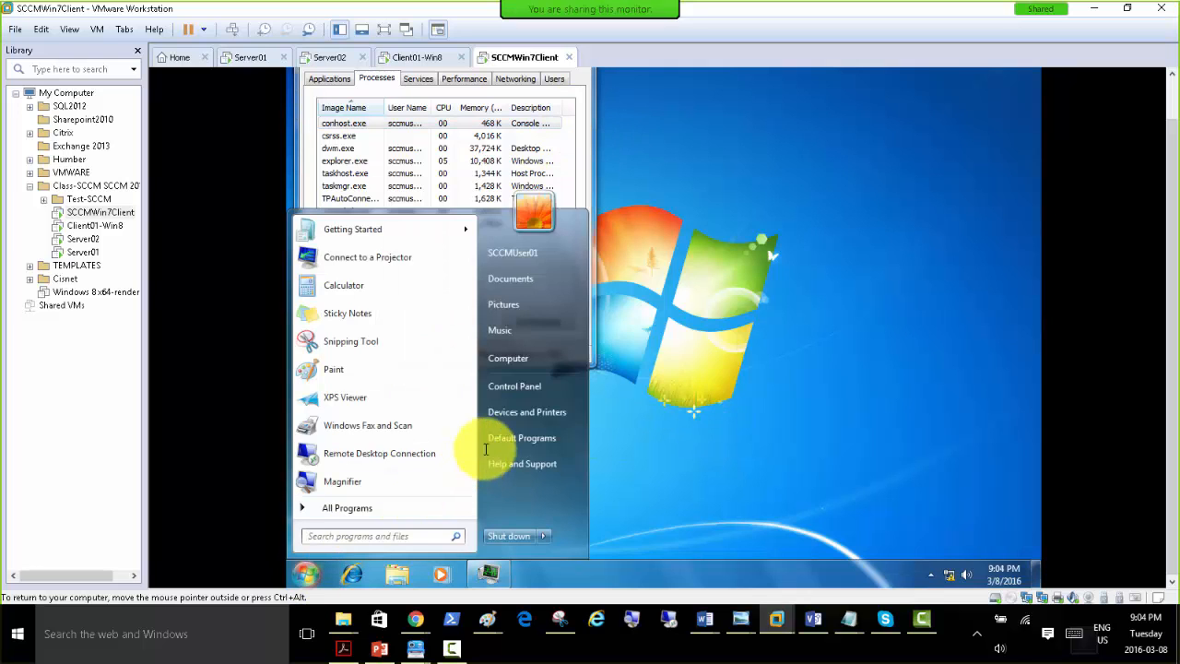
pyautogui.click(514, 387)
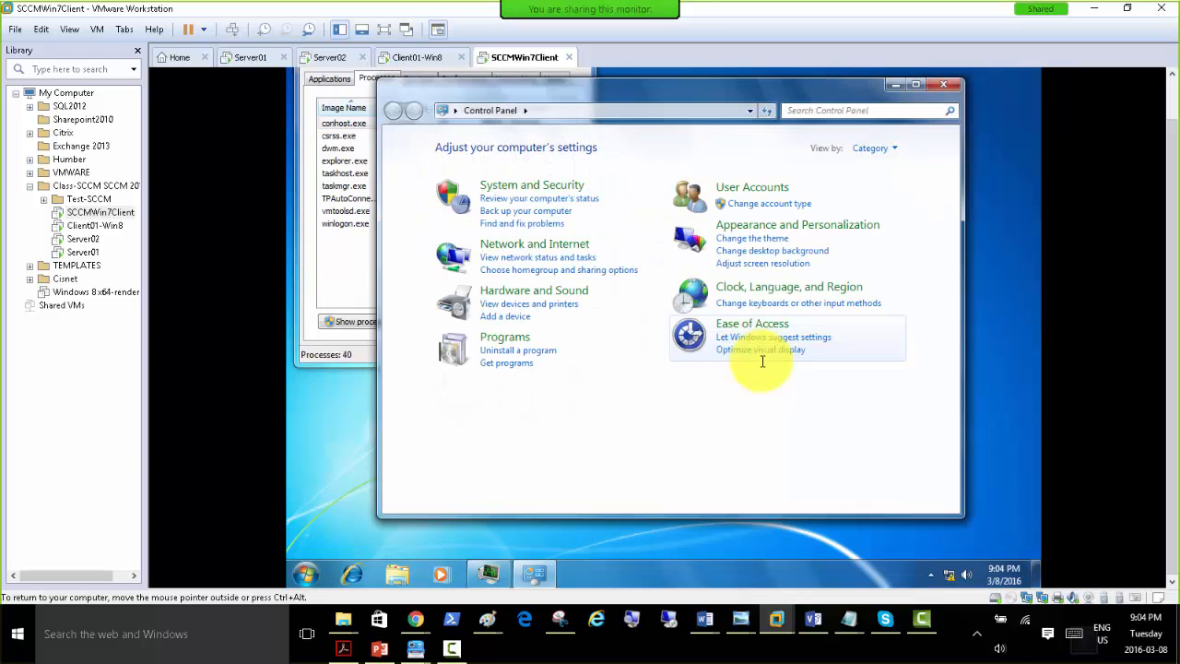
pyautogui.click(502, 185)
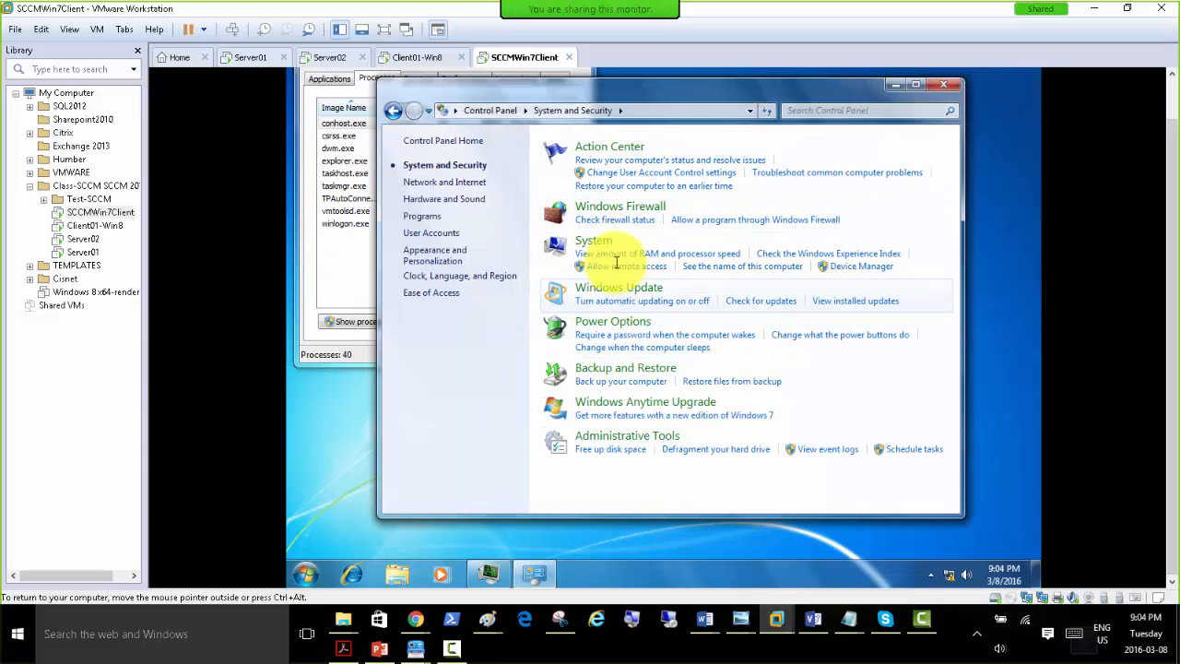
pyautogui.click(595, 206)
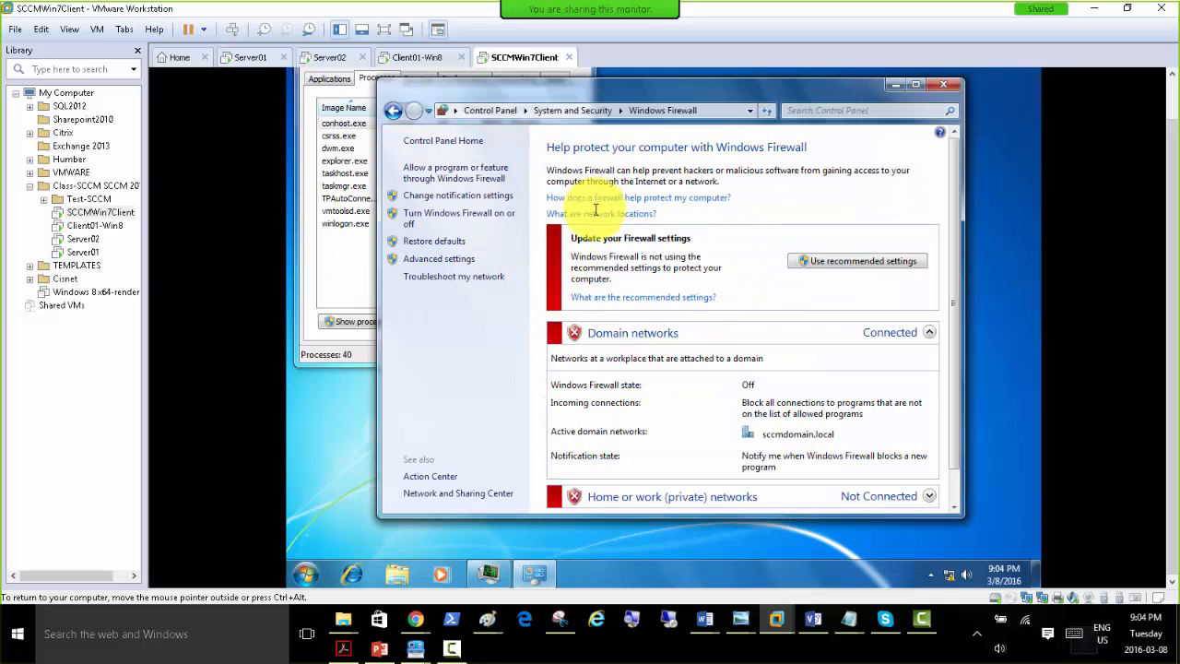
pyautogui.scroll(-1, 729, 353)
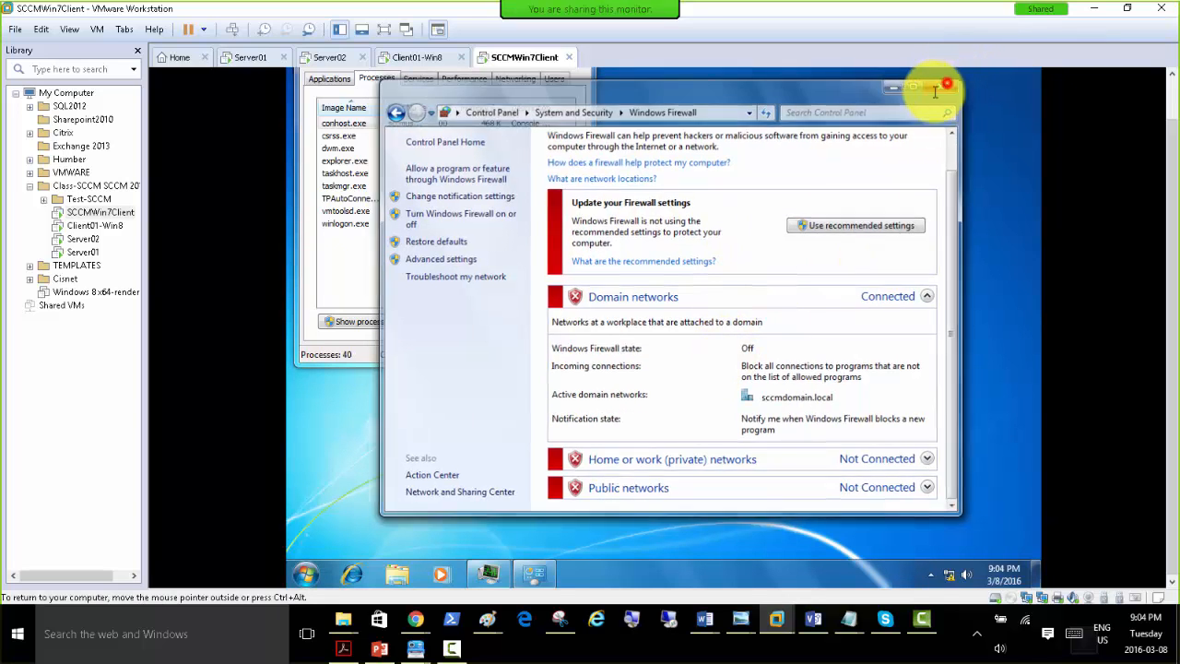
pyautogui.click(943, 84)
# Restart the Windows 7 client from the sccmuser01 session.
pyautogui.click(307, 572)
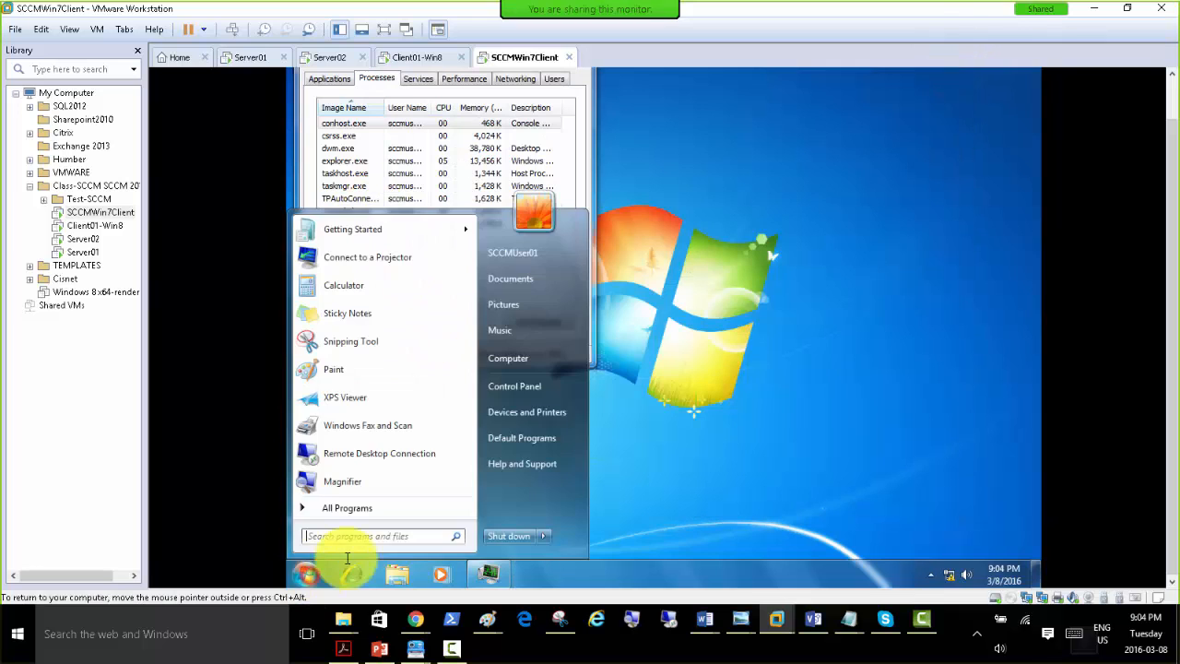
pyautogui.click(543, 535)
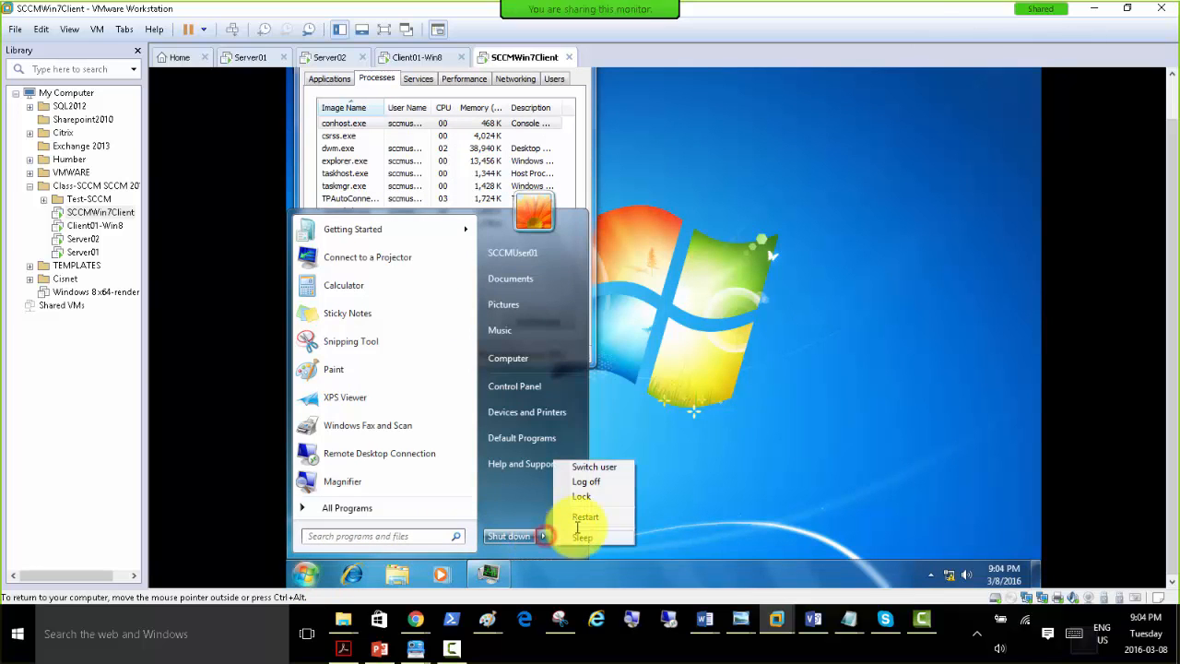
pyautogui.click(586, 519)
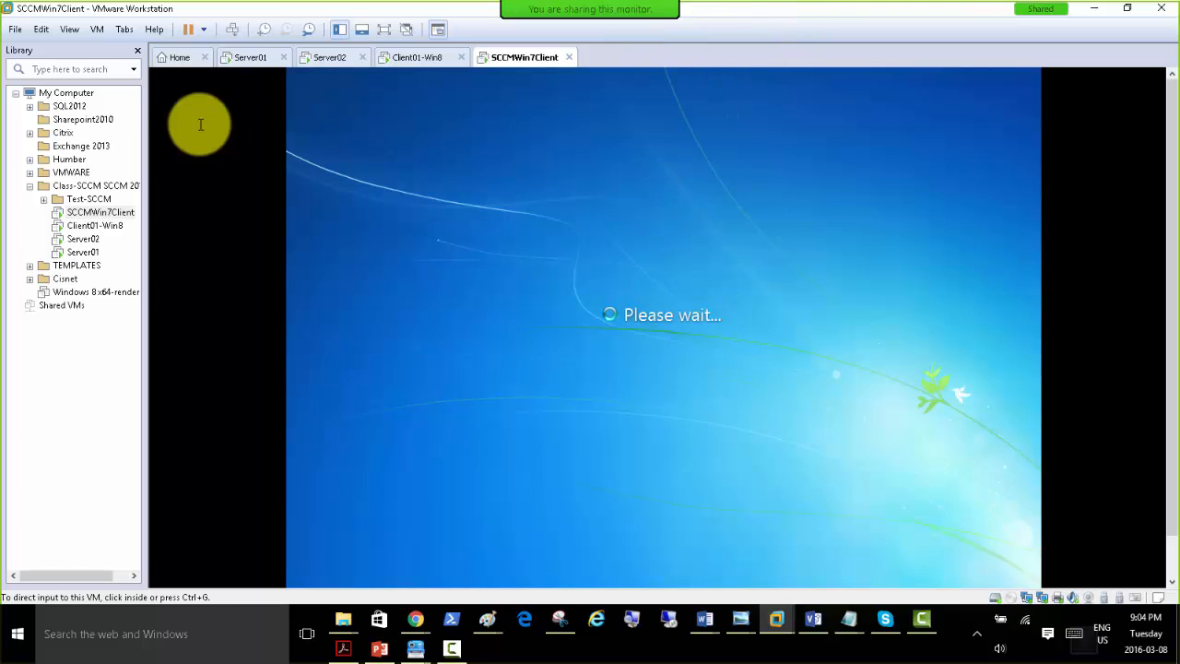
# Log on to the Windows 7 client as the other user sccmadmin, entering the account password.
pyautogui.click(233, 29)
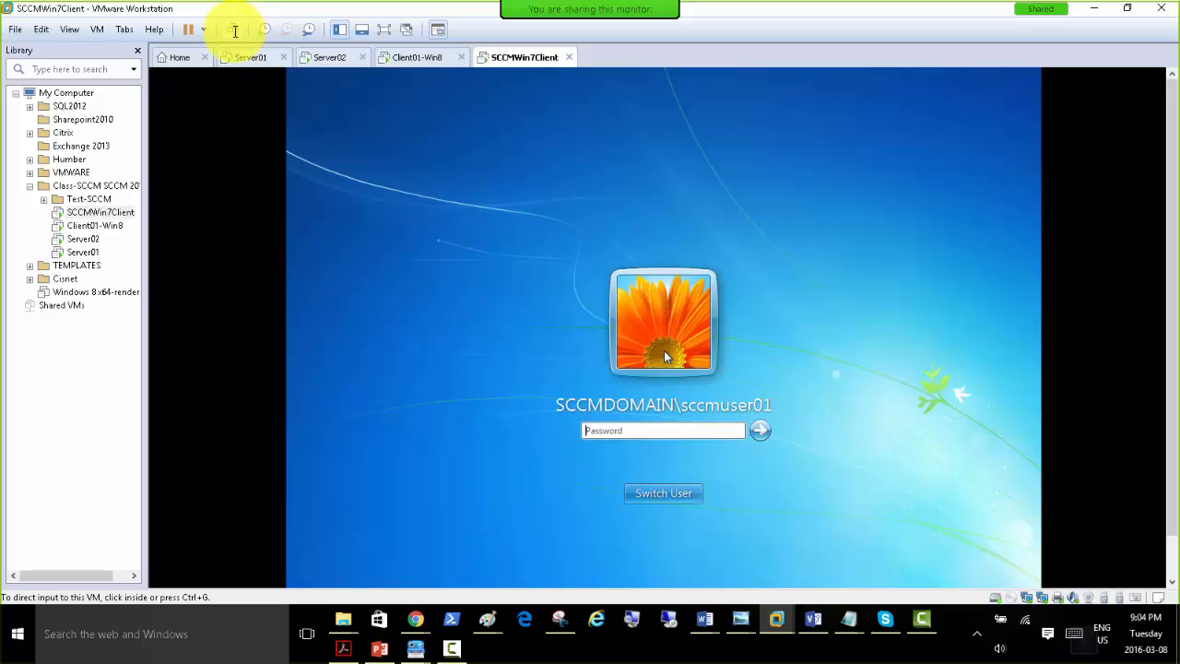
pyautogui.click(659, 495)
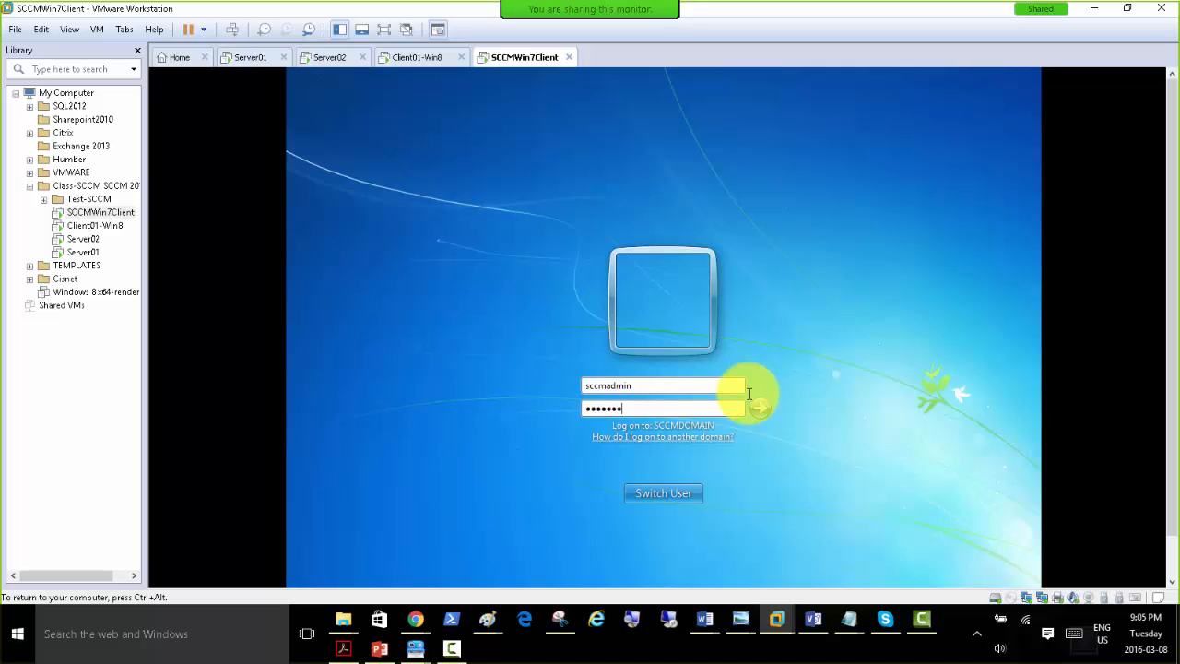
pyautogui.press('Return')
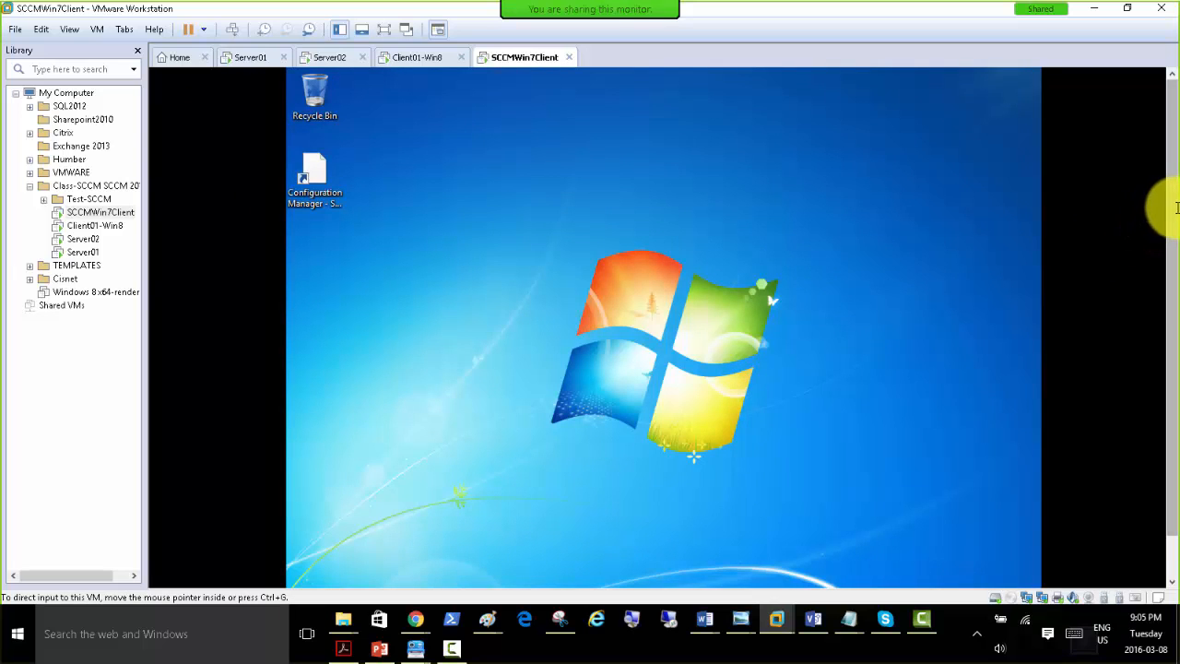
# Open the Command Prompt on the Windows 7 client and query its computer name with hostname.
pyautogui.moveTo(1173, 210); pyautogui.dragTo(1171, 251)
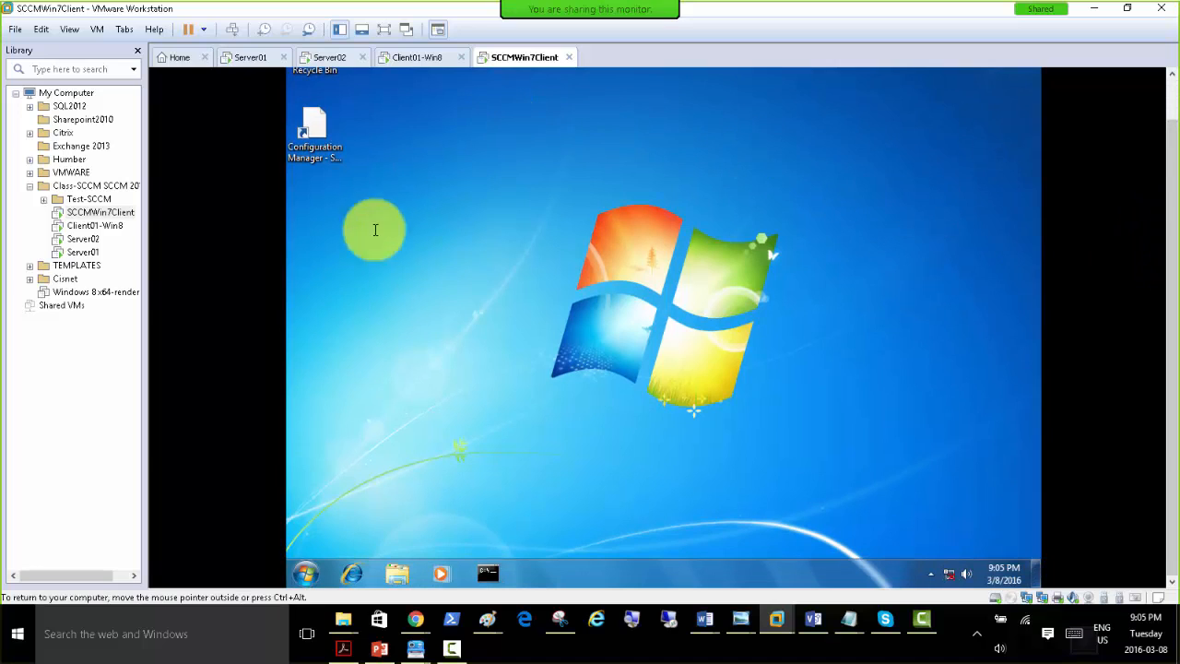
pyautogui.click(487, 573)
pyautogui.click(616, 199)
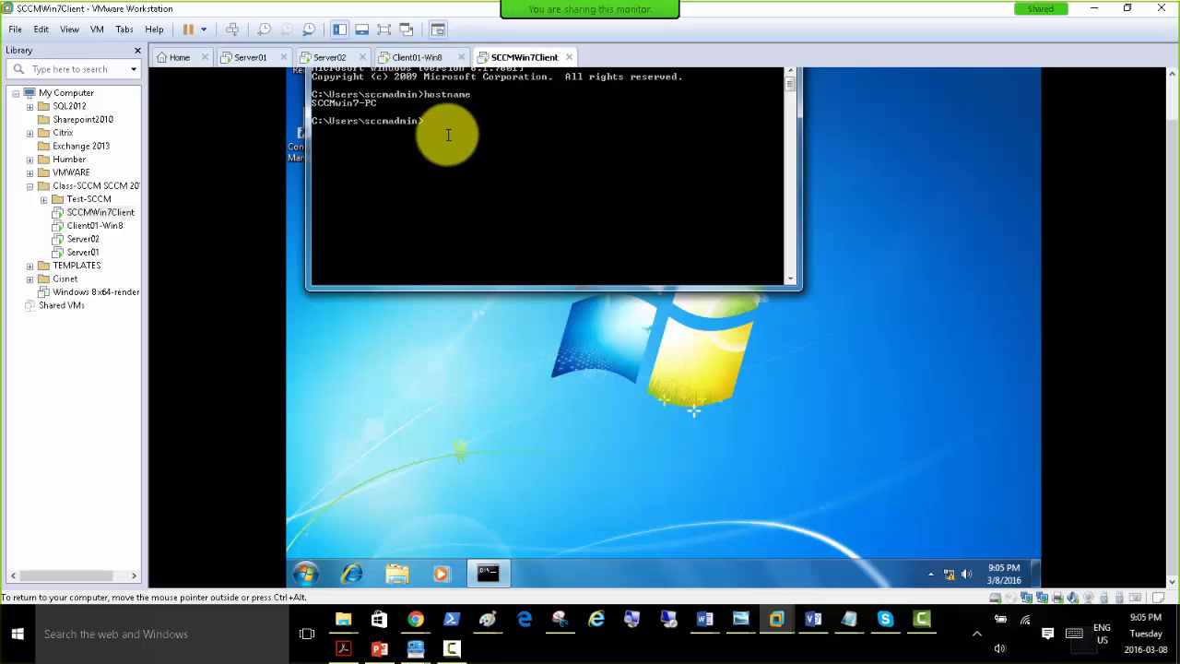
# Switch to Server01, check the Management OU's computer account in Active Directory Users and Computers, and refresh the sccmdomain.local domain.
pyautogui.click(256, 58)
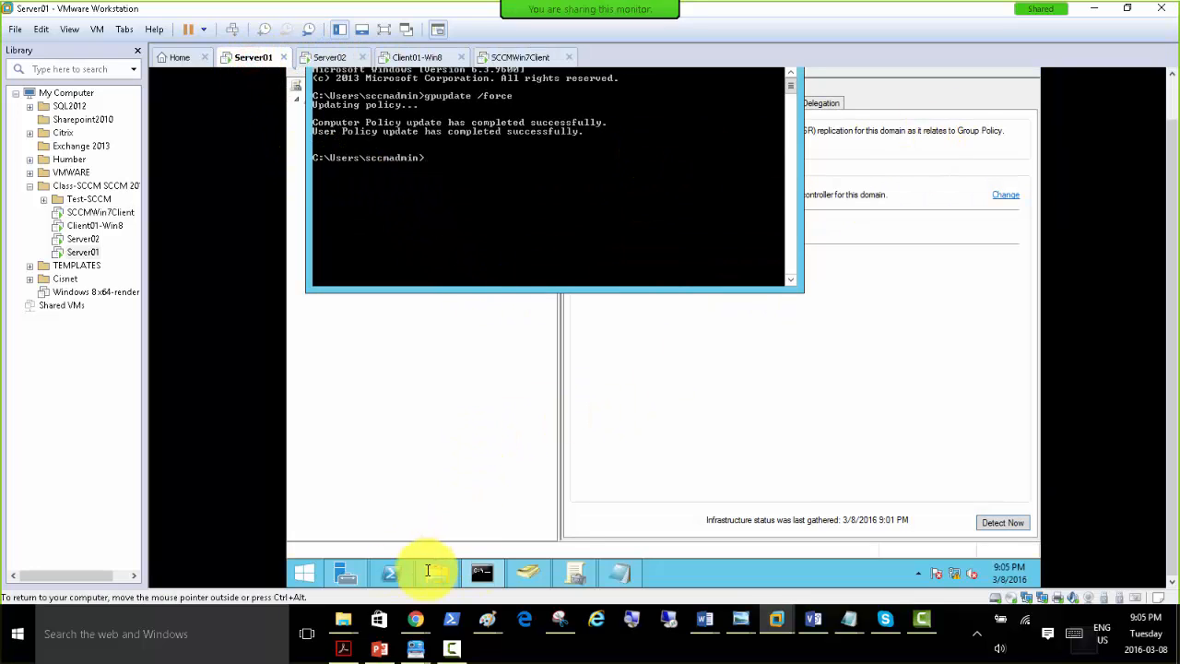
pyautogui.click(527, 573)
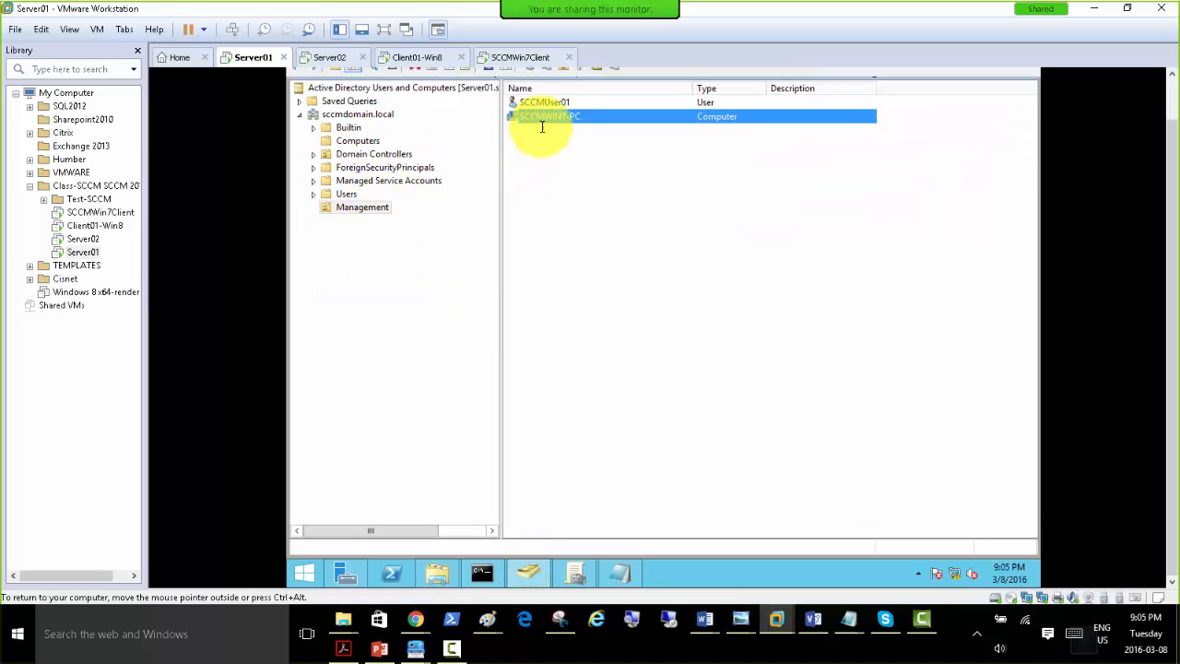
pyautogui.rightClick(356, 117)
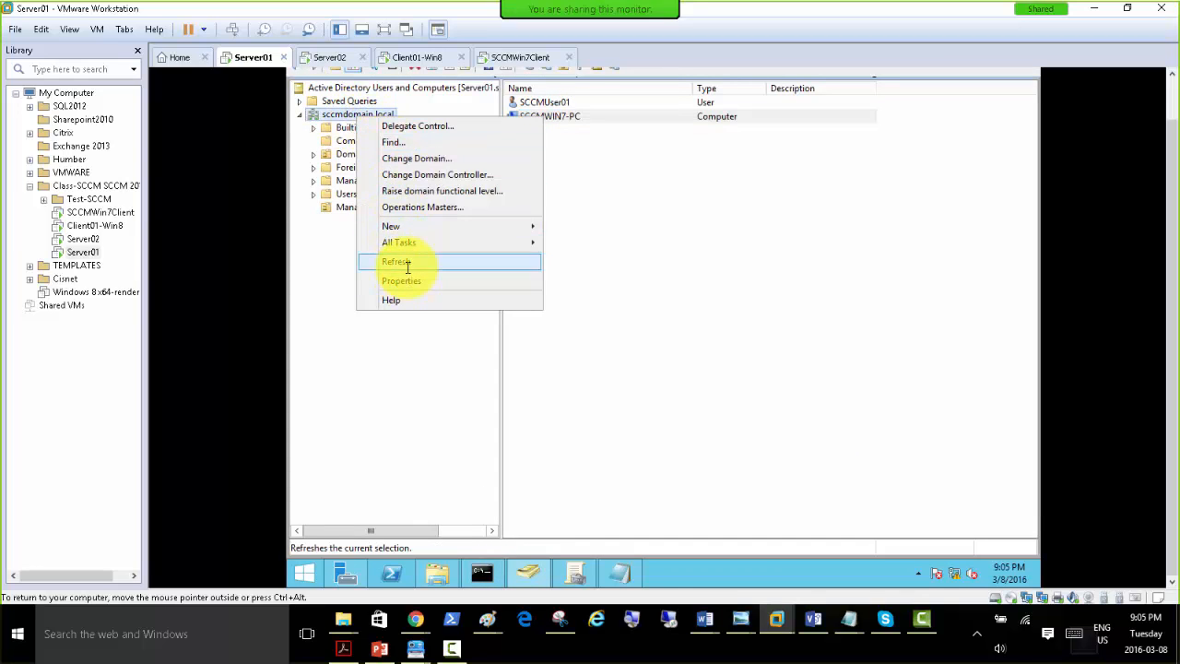
pyautogui.click(409, 262)
pyautogui.rightClick(367, 115)
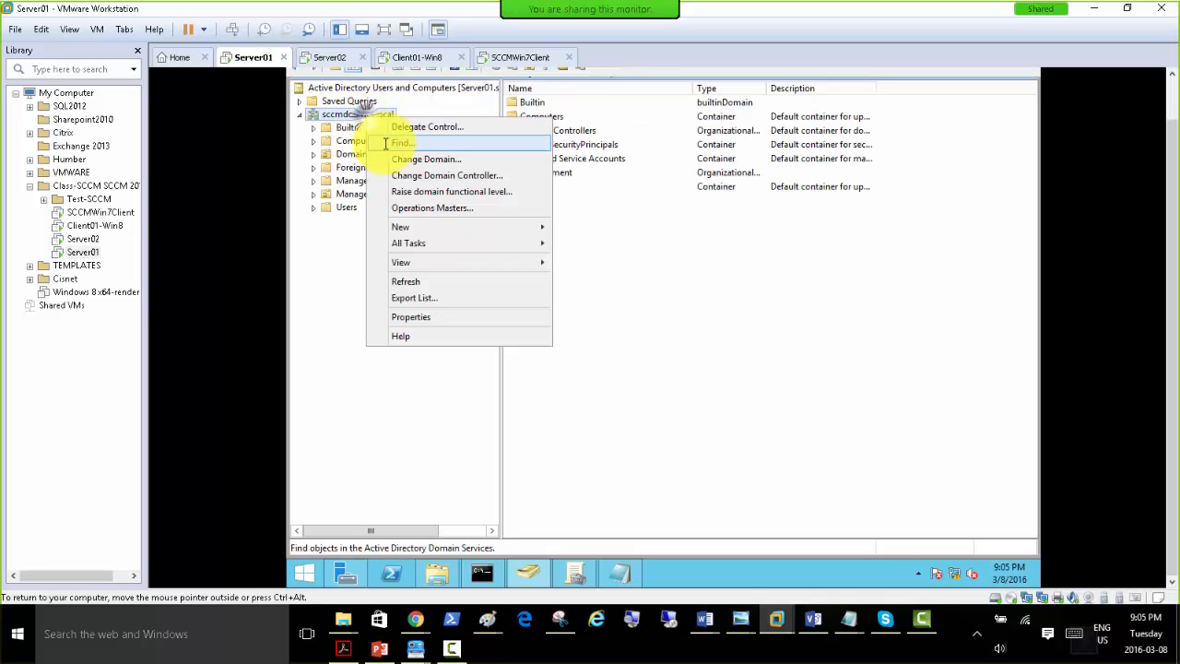
# Force another Group Policy update from Server01's Command Prompt with gpupdate /force.
pyautogui.click(482, 574)
pyautogui.click(516, 250)
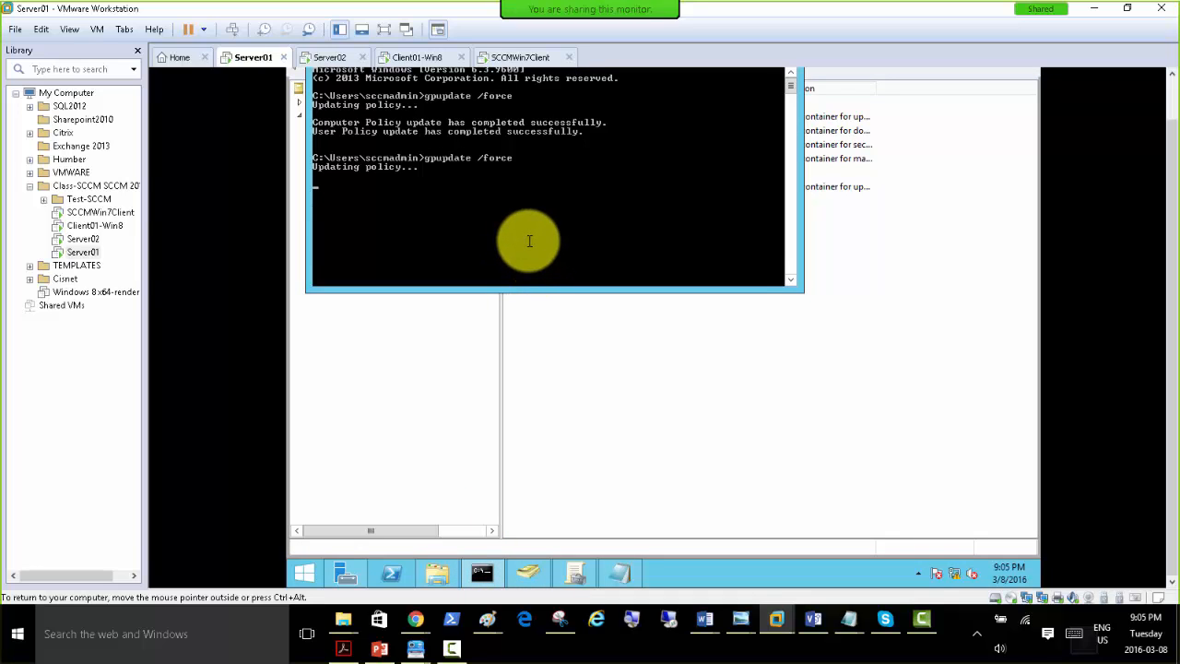
# Expand the Management OU in Group Policy Management and examine the scope of its linked SCCM 2012 R2 Client Push GPO.
pyautogui.click(573, 575)
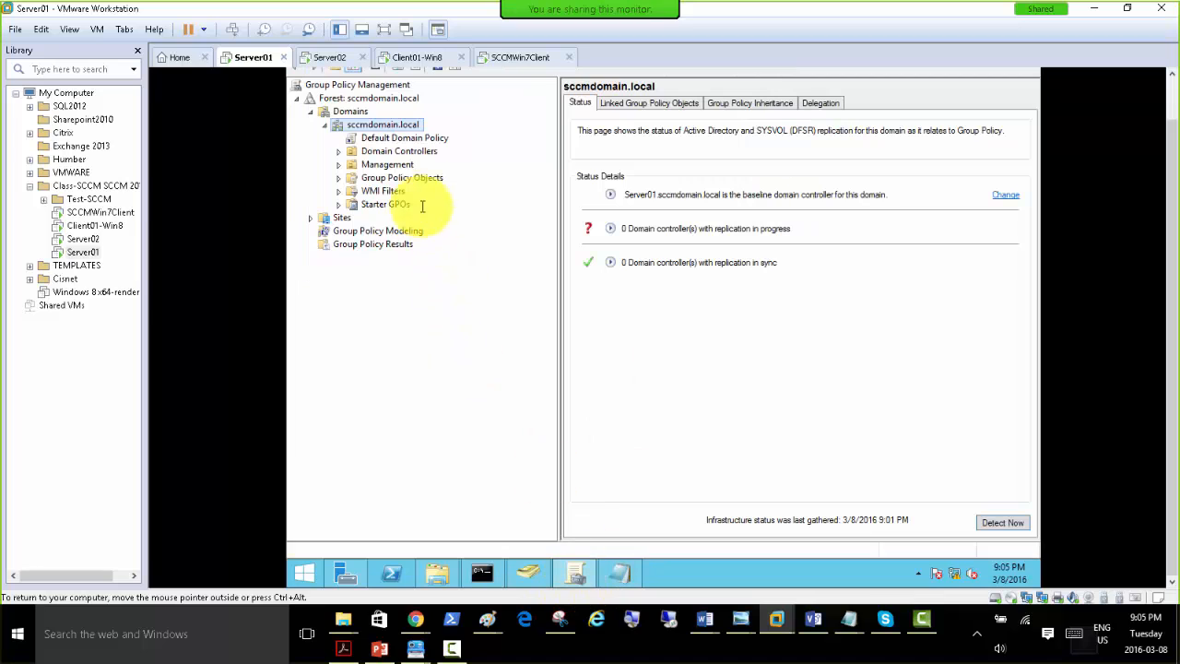
pyautogui.doubleClick(385, 164)
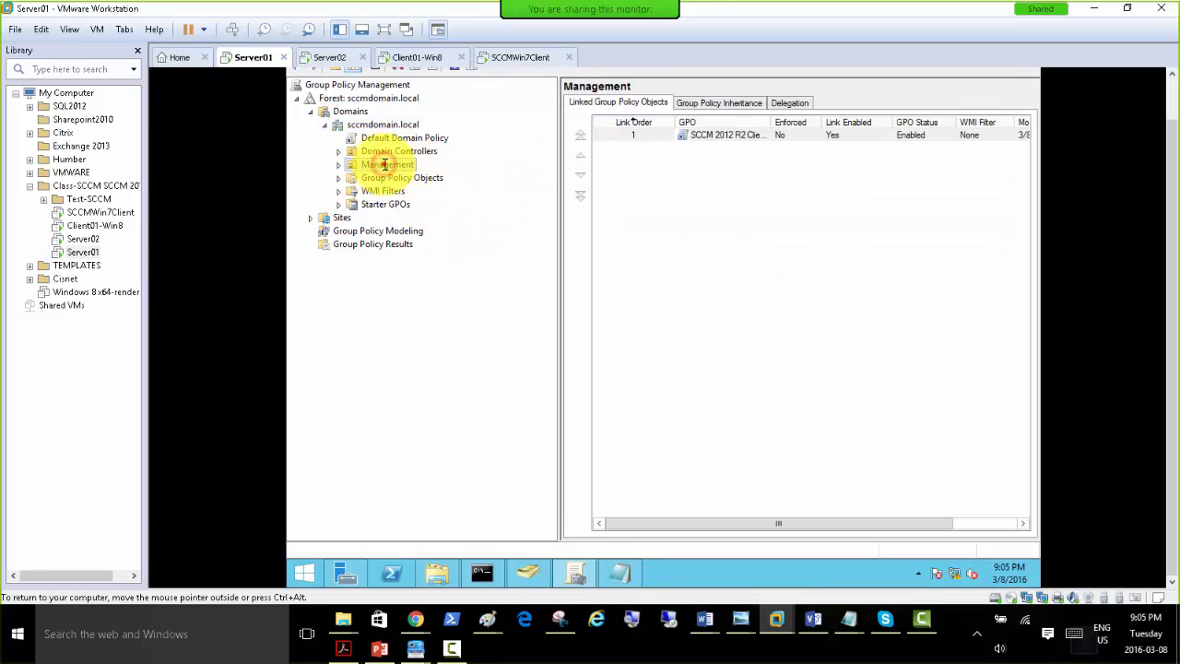
pyautogui.click(410, 177)
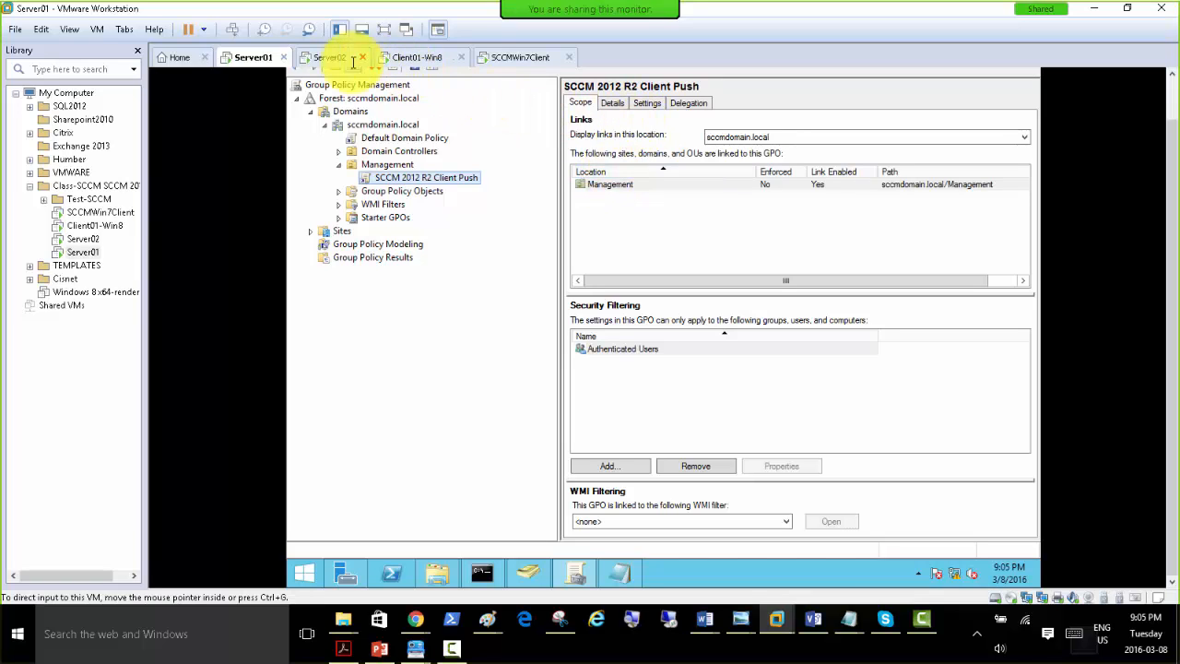
# Switch to the Windows 7 client and open Task Manager to check its running processes.
pyautogui.click(516, 57)
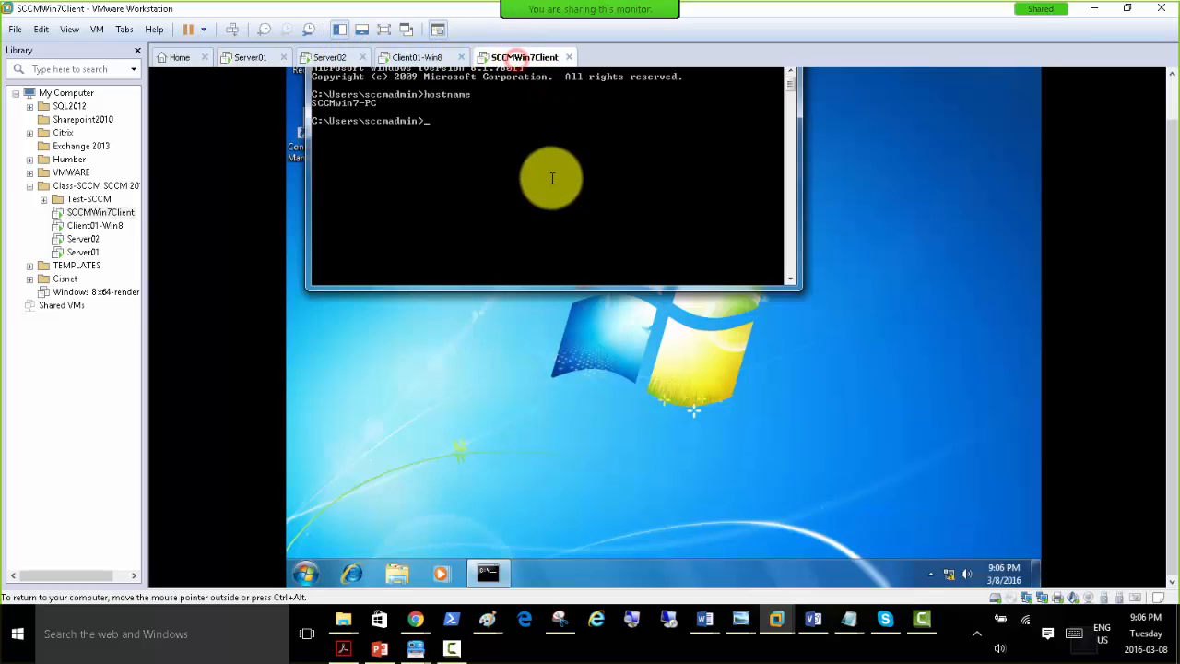
pyautogui.rightClick(605, 577)
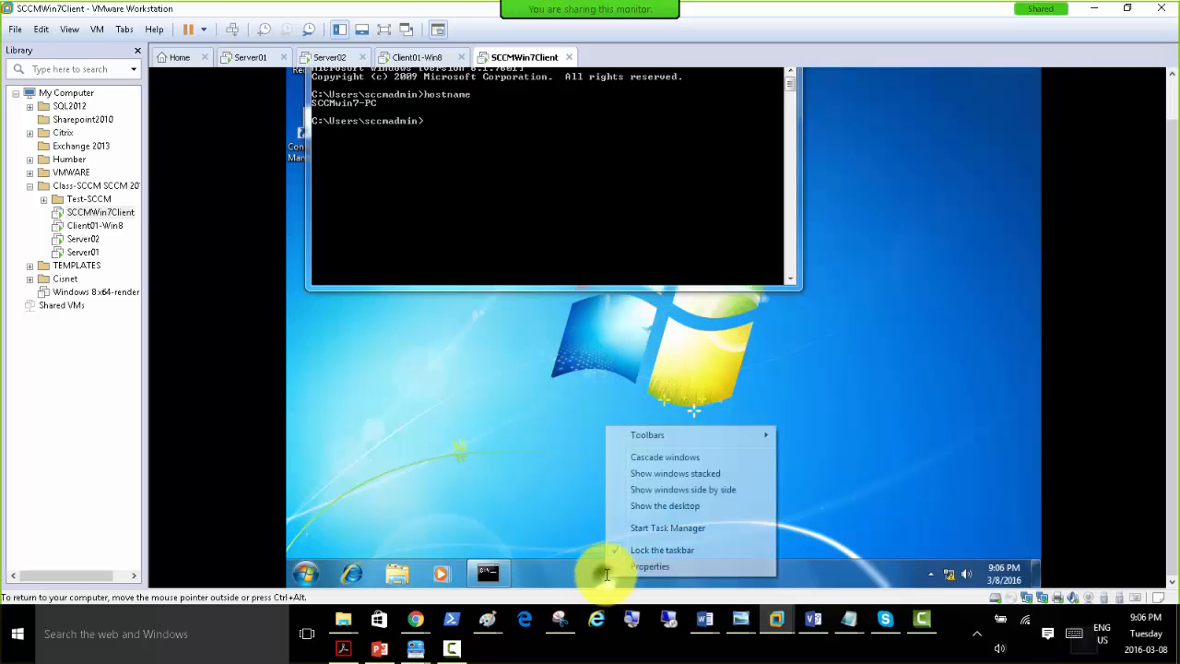
pyautogui.click(671, 531)
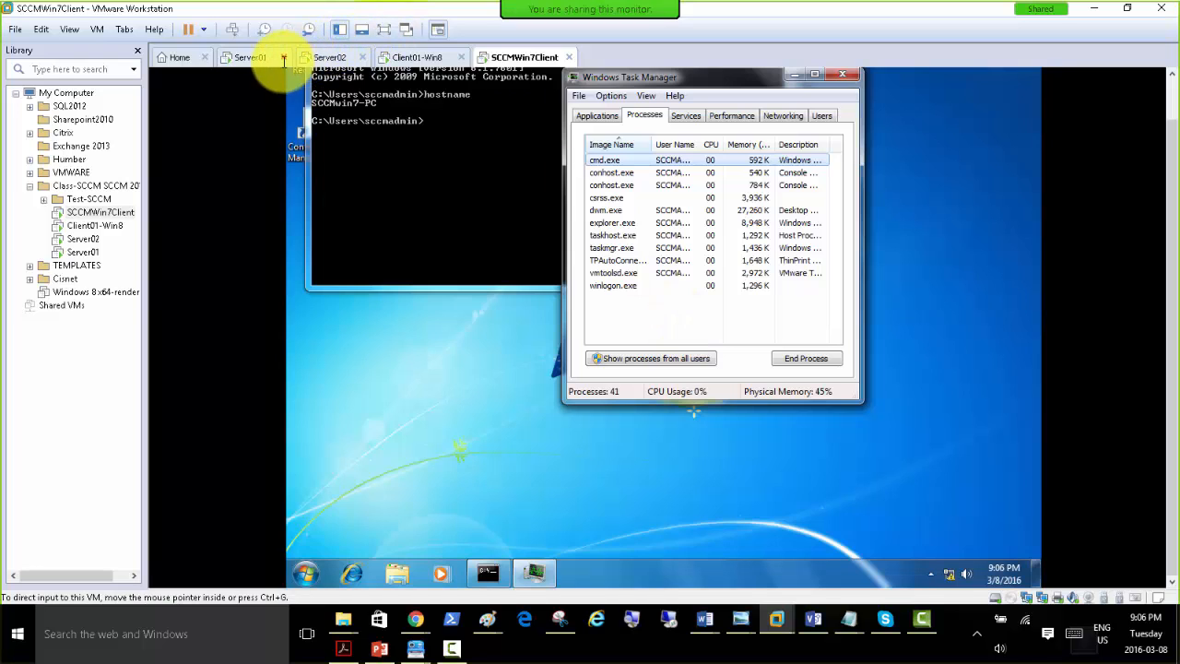
# Open the SCCM 2012 R2 Client Push GPO for editing on Server01 and refresh the client package under Computer Configuration's Software installation.
pyautogui.click(247, 57)
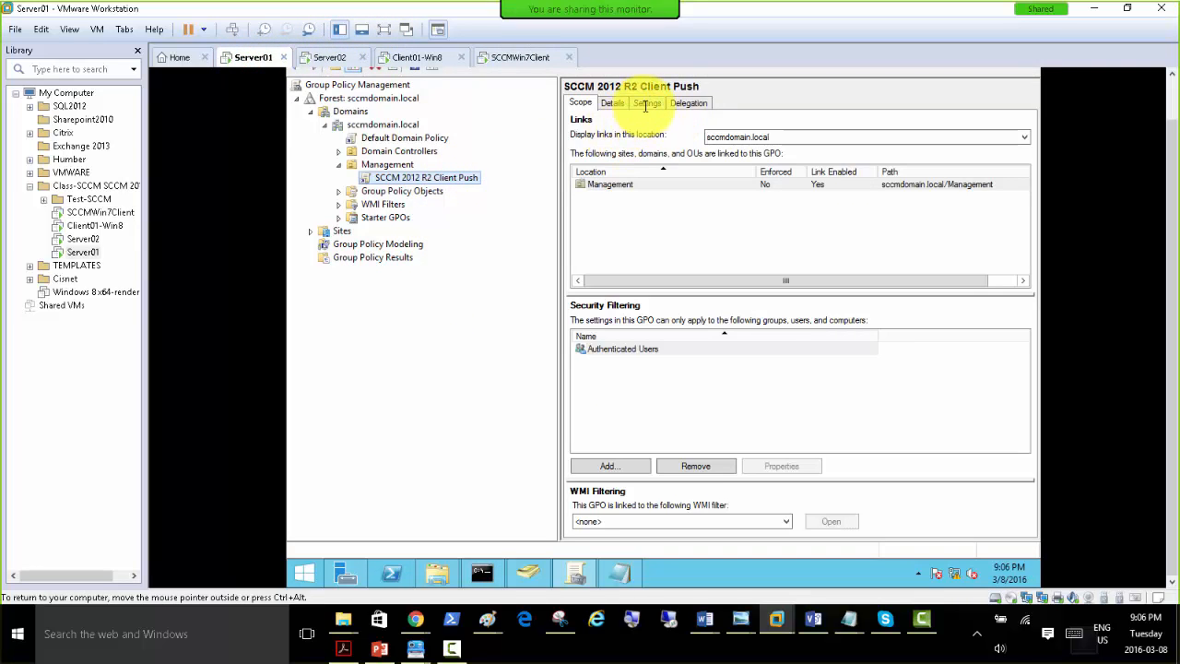
pyautogui.rightClick(429, 177)
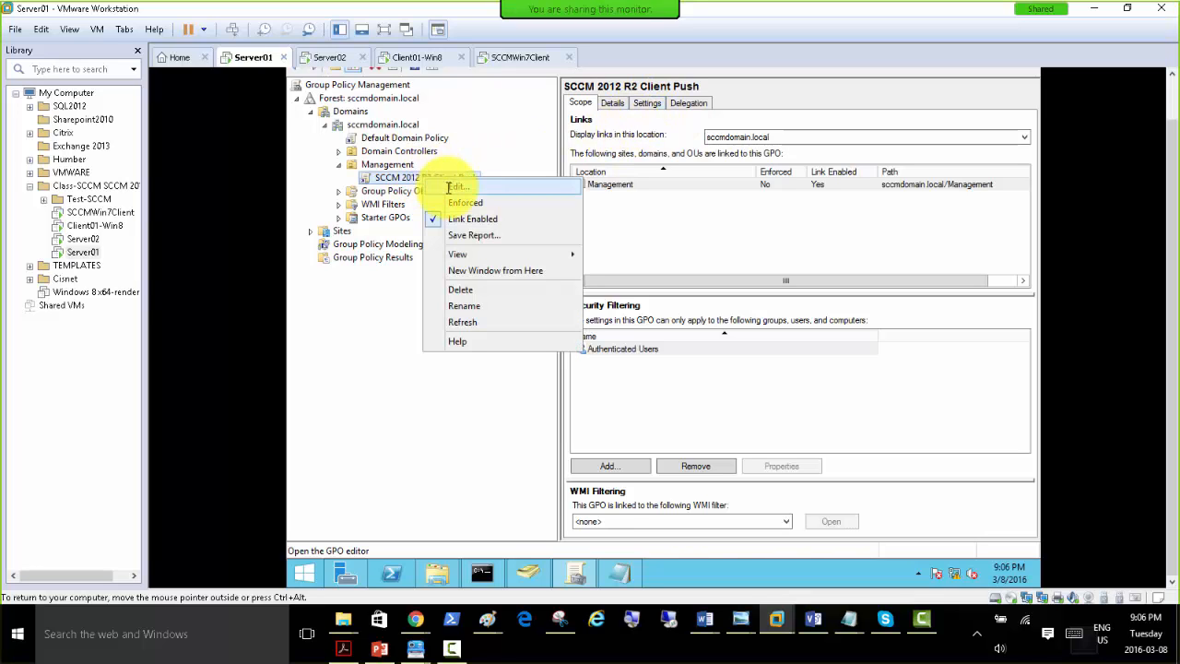
pyautogui.click(446, 187)
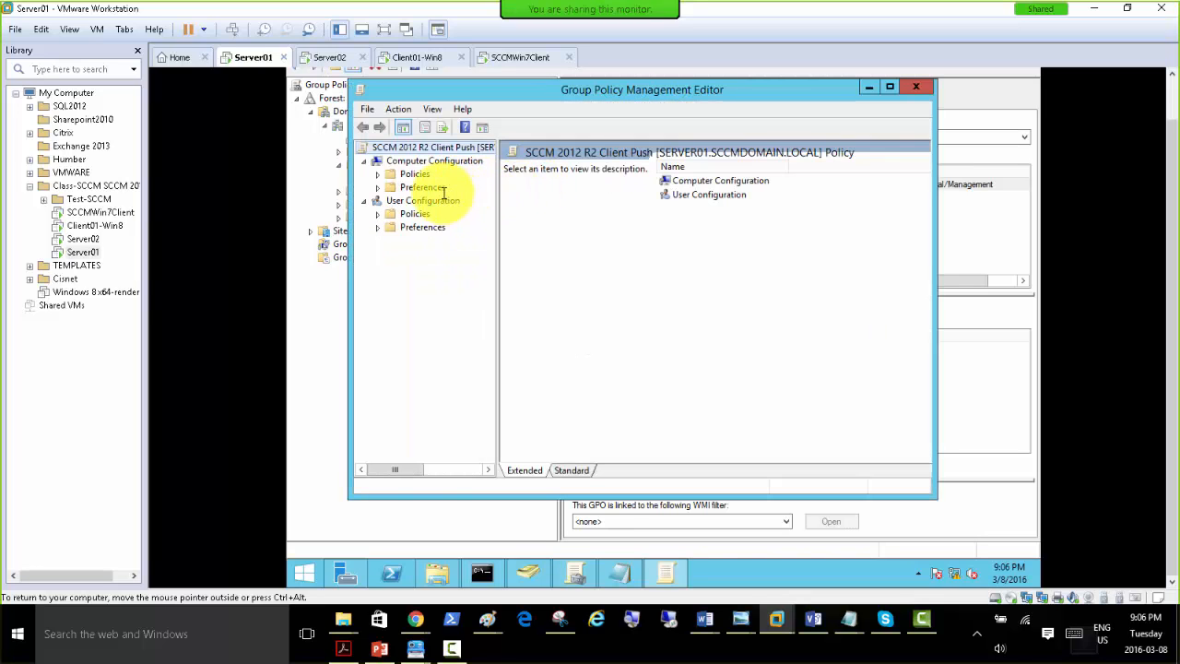
pyautogui.click(399, 161)
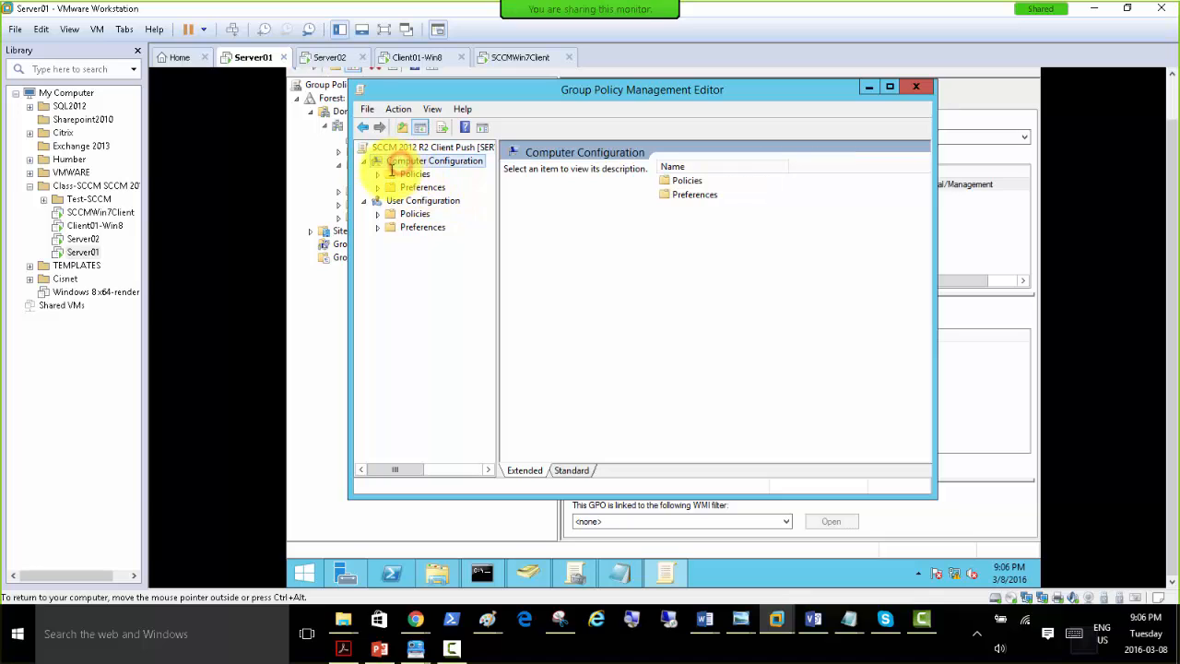
pyautogui.click(378, 174)
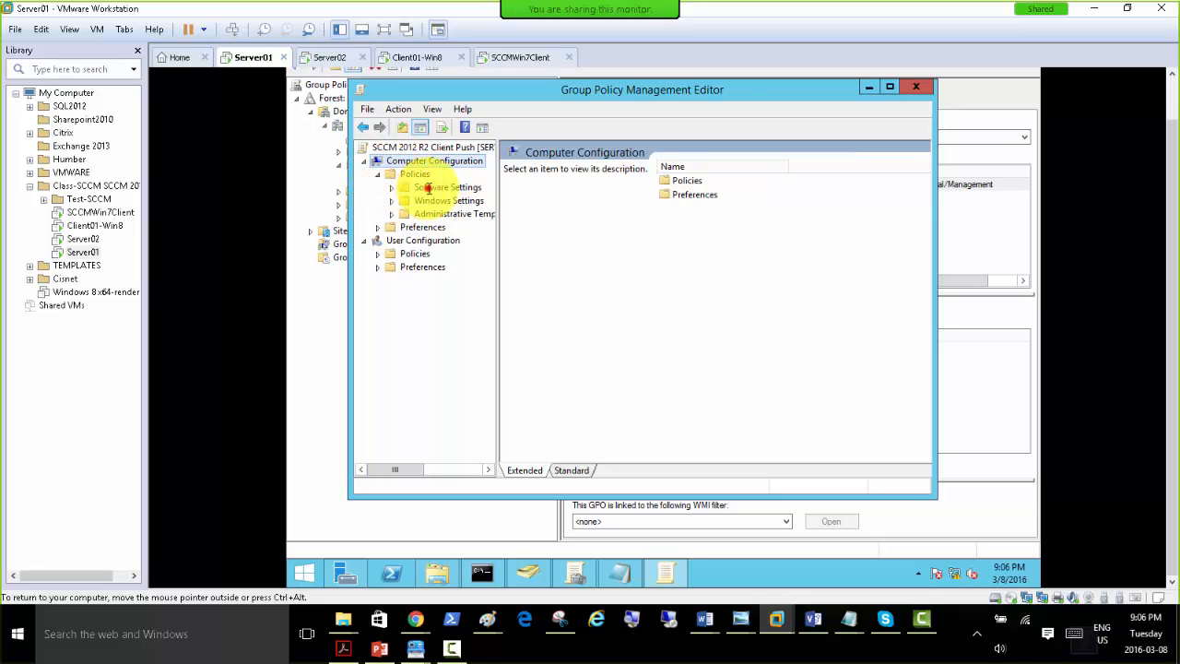
pyautogui.click(424, 188)
pyautogui.click(393, 188)
pyautogui.click(450, 199)
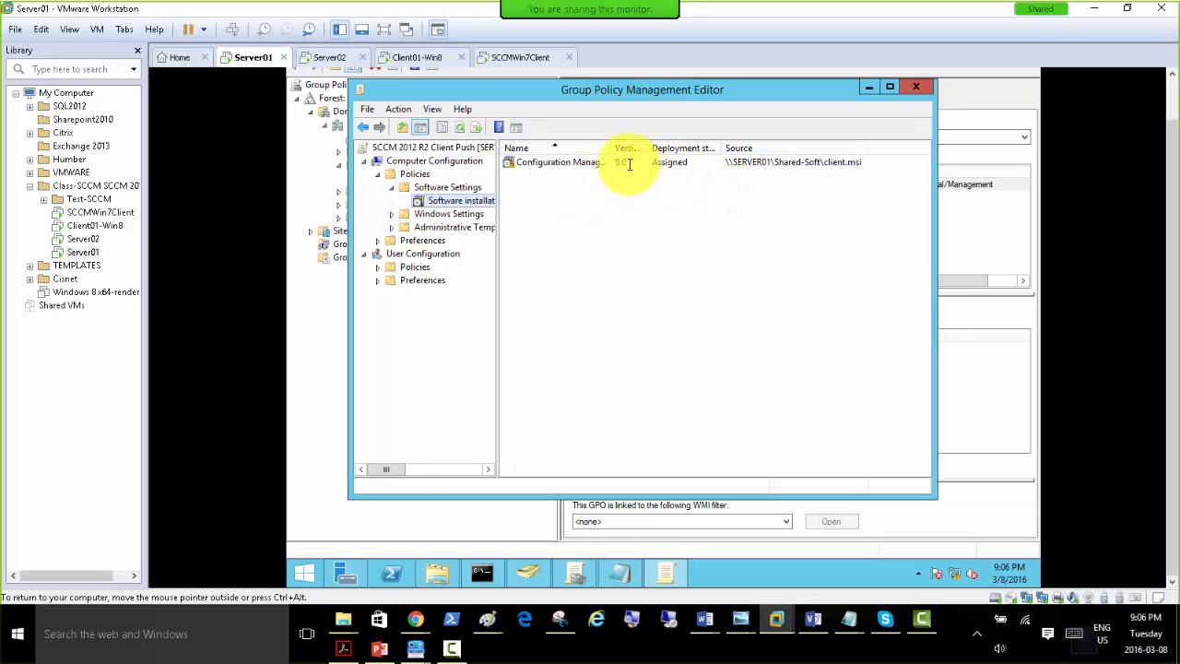
pyautogui.rightClick(590, 164)
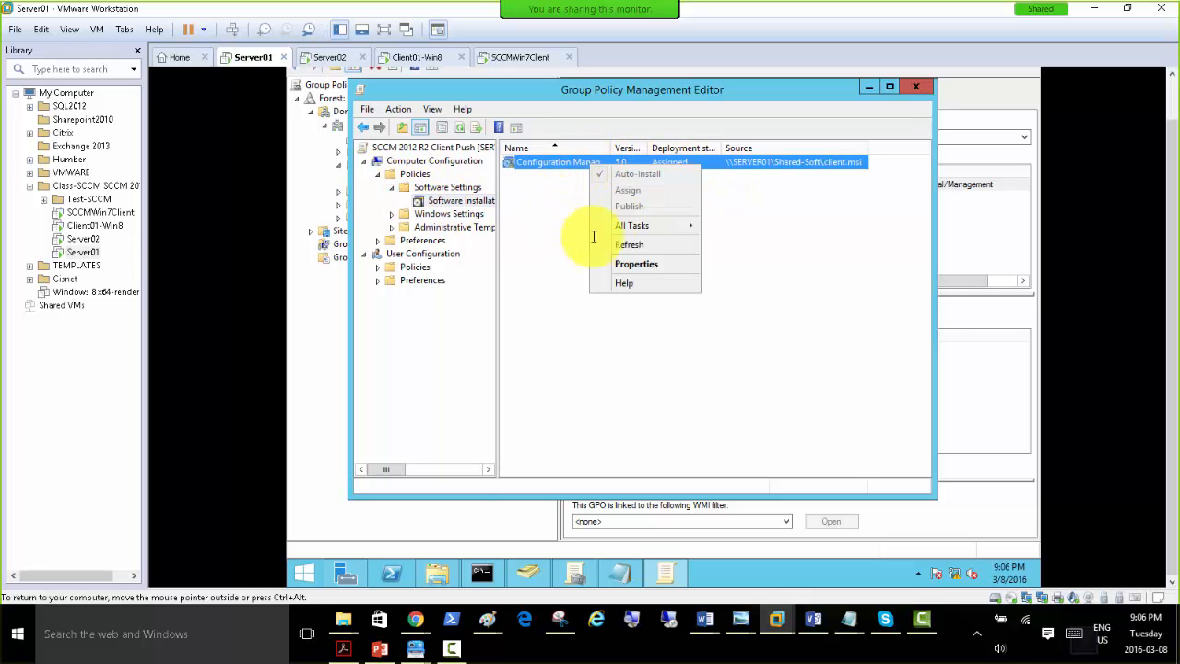
pyautogui.click(624, 243)
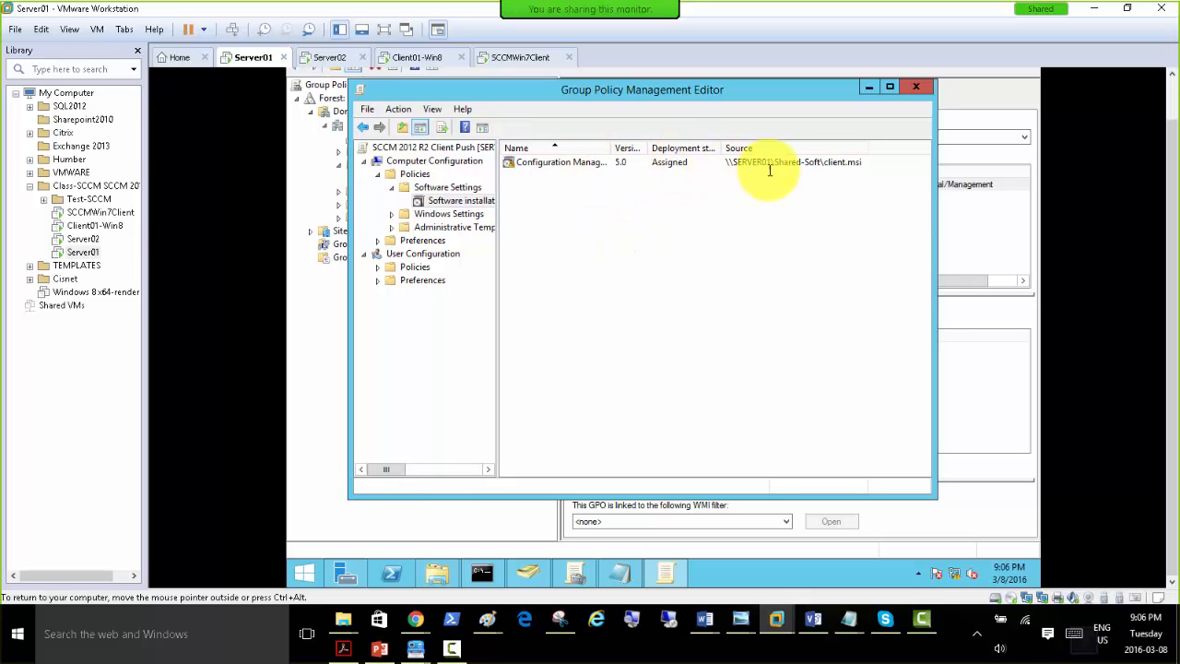
# Review the Configuration Manager Client package's properties, covering deployment, upgrades, categories, modifications and the Domain Admins' security permissions.
pyautogui.rightClick(550, 164)
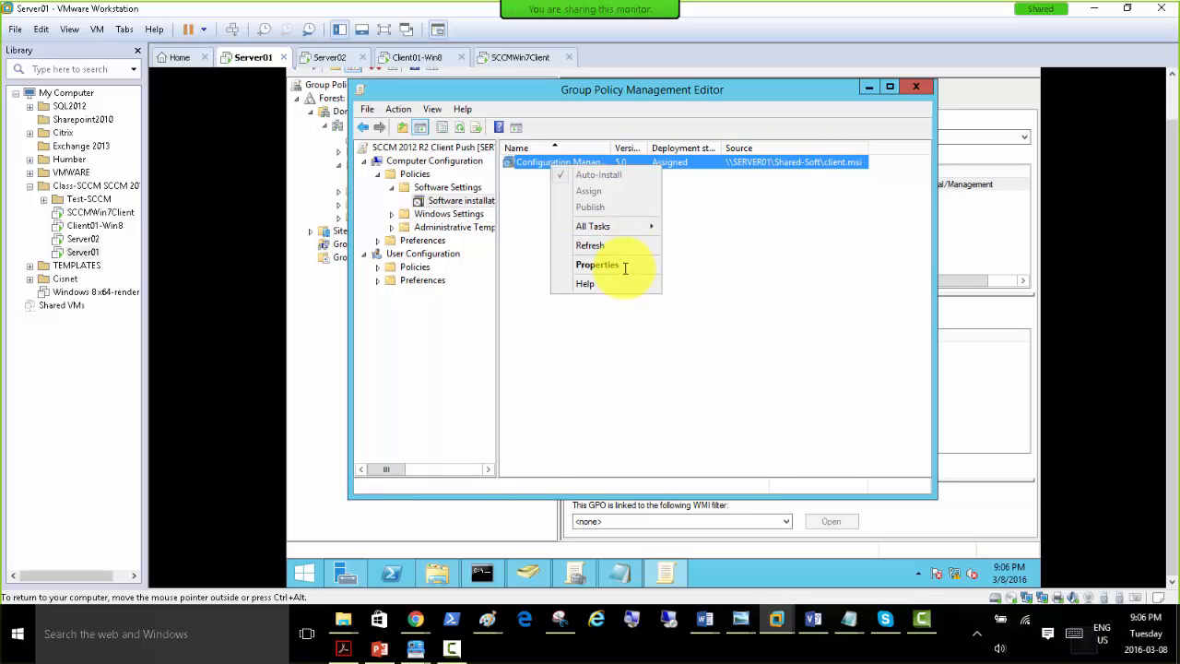
pyautogui.click(625, 264)
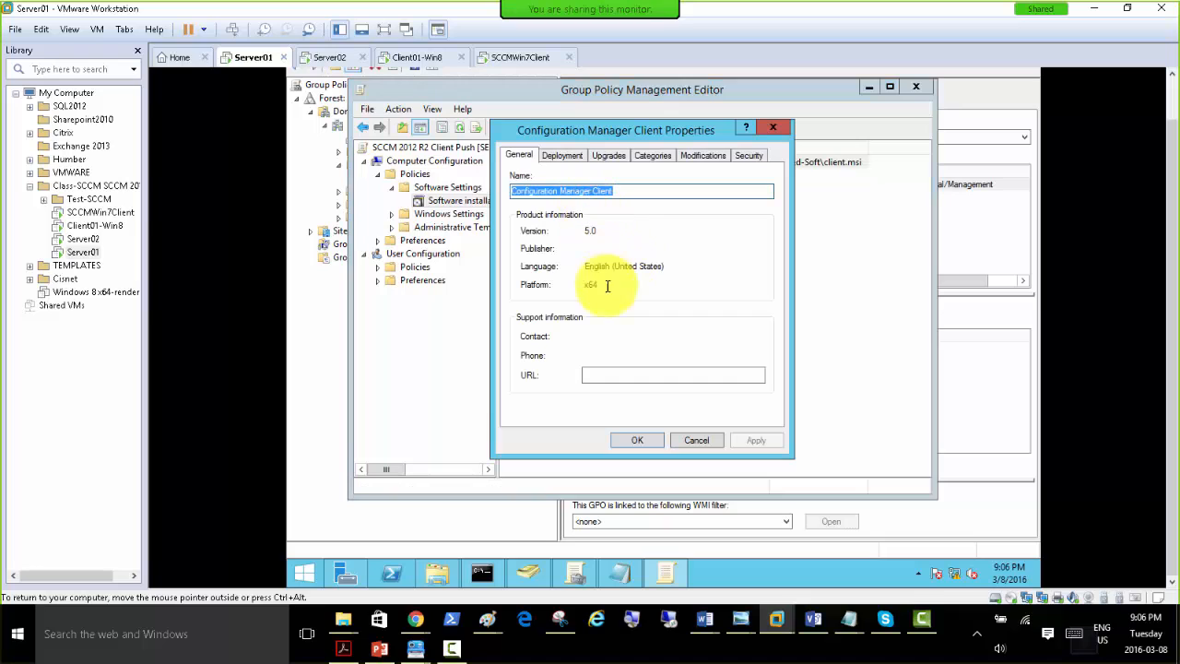
pyautogui.click(562, 154)
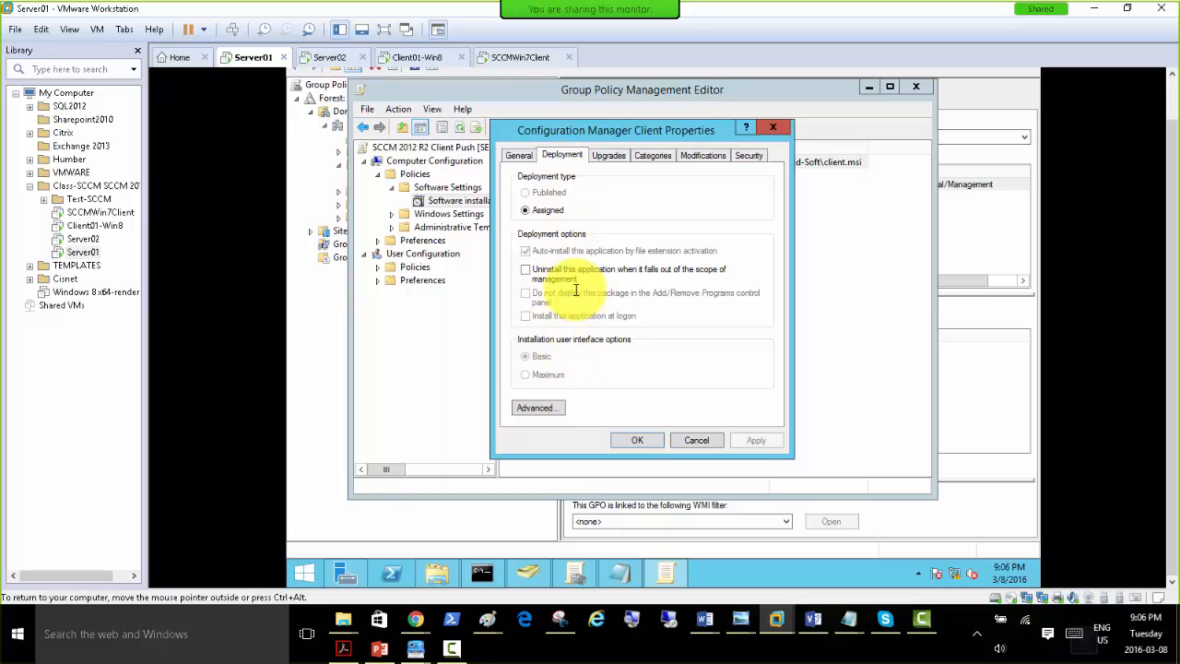
pyautogui.click(608, 155)
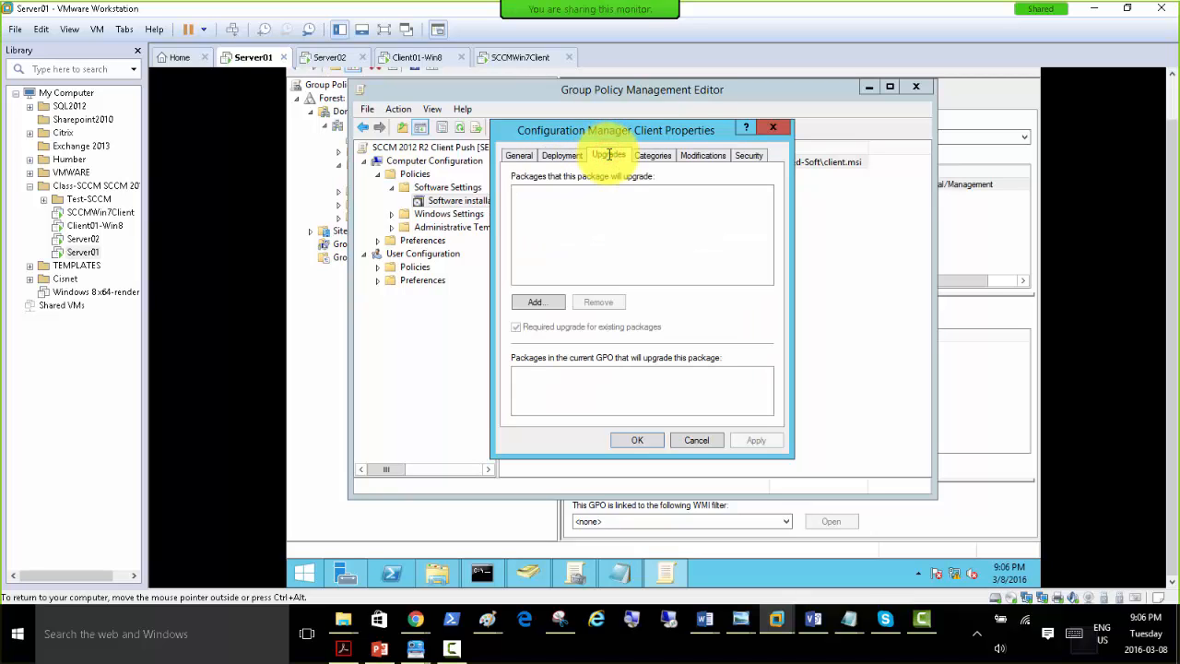
pyautogui.click(653, 155)
pyautogui.click(702, 155)
pyautogui.click(749, 156)
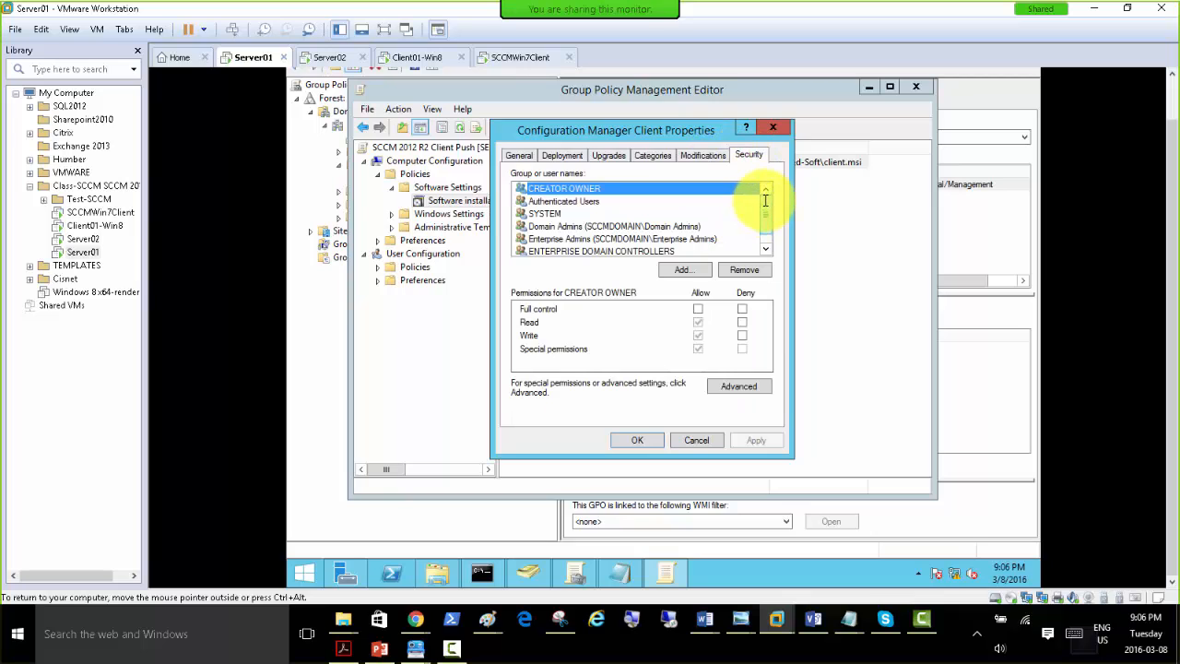
pyautogui.moveTo(765, 201); pyautogui.dragTo(766, 206)
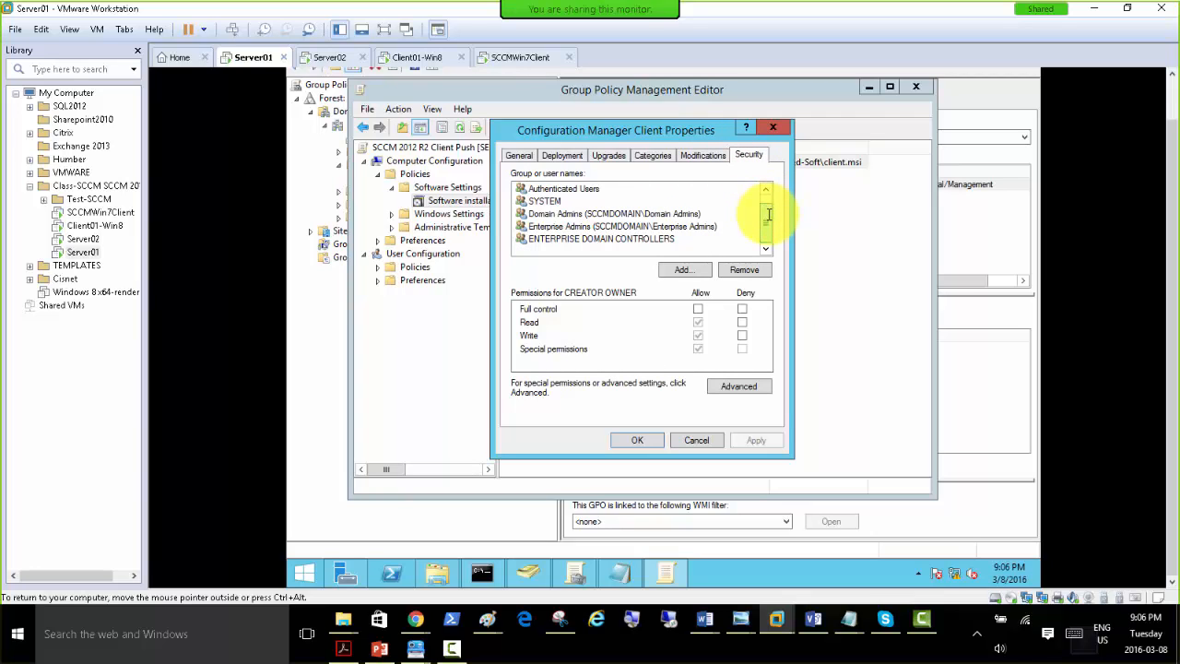
pyautogui.click(574, 214)
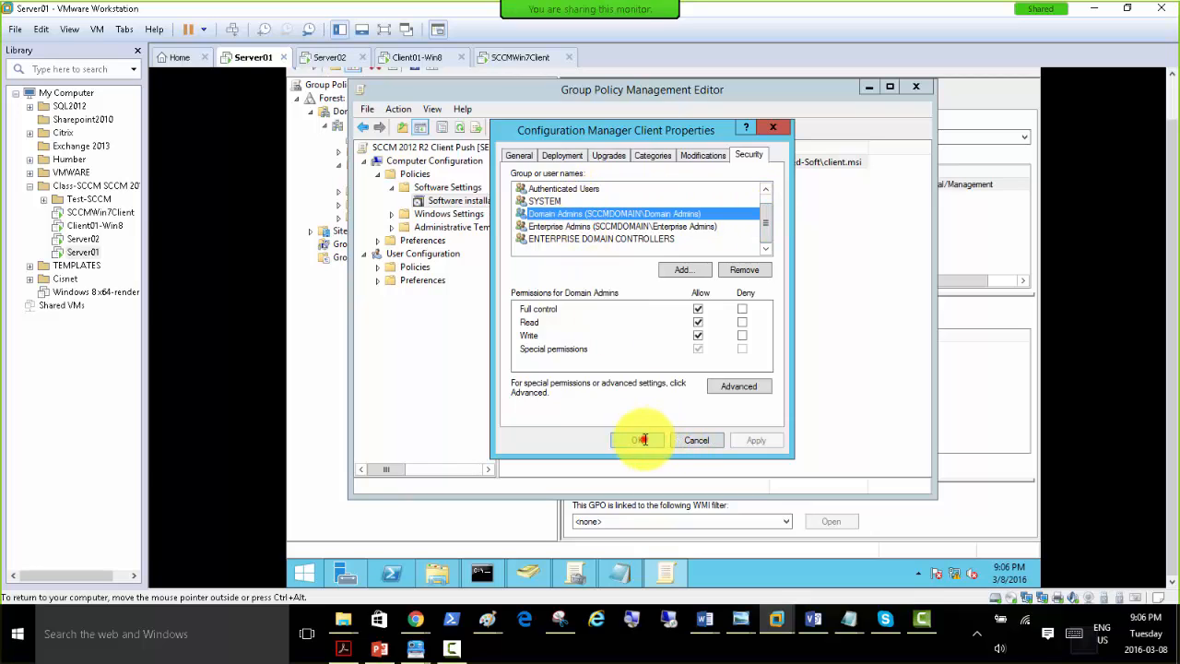
pyautogui.click(637, 440)
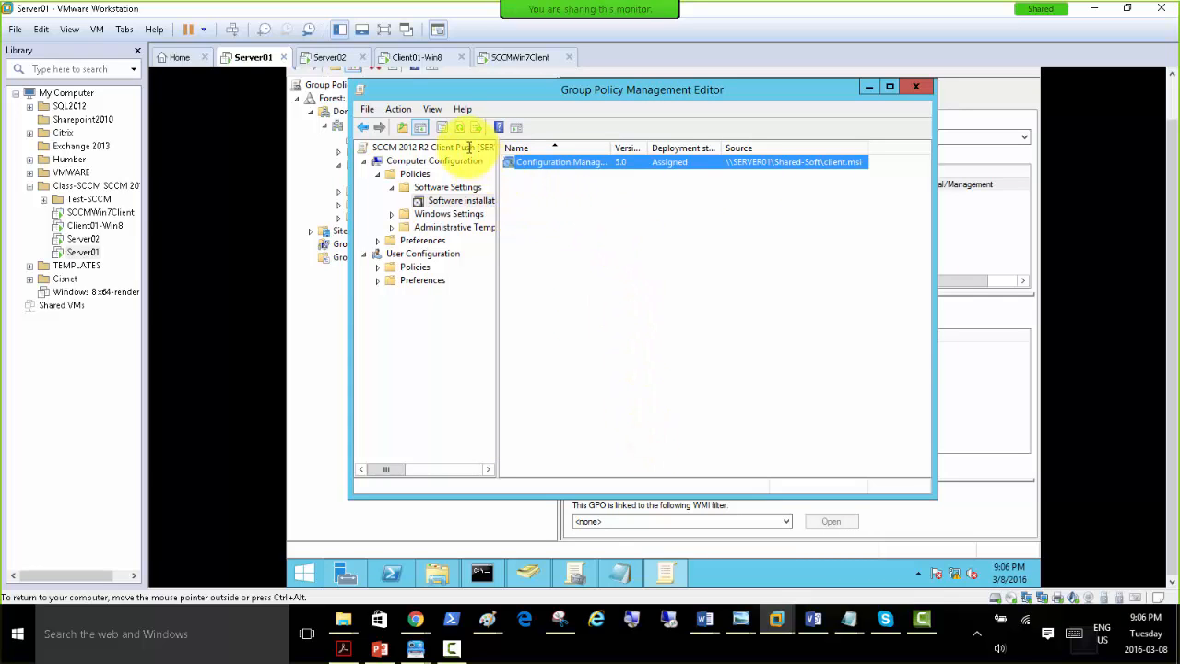
pyautogui.click(448, 161)
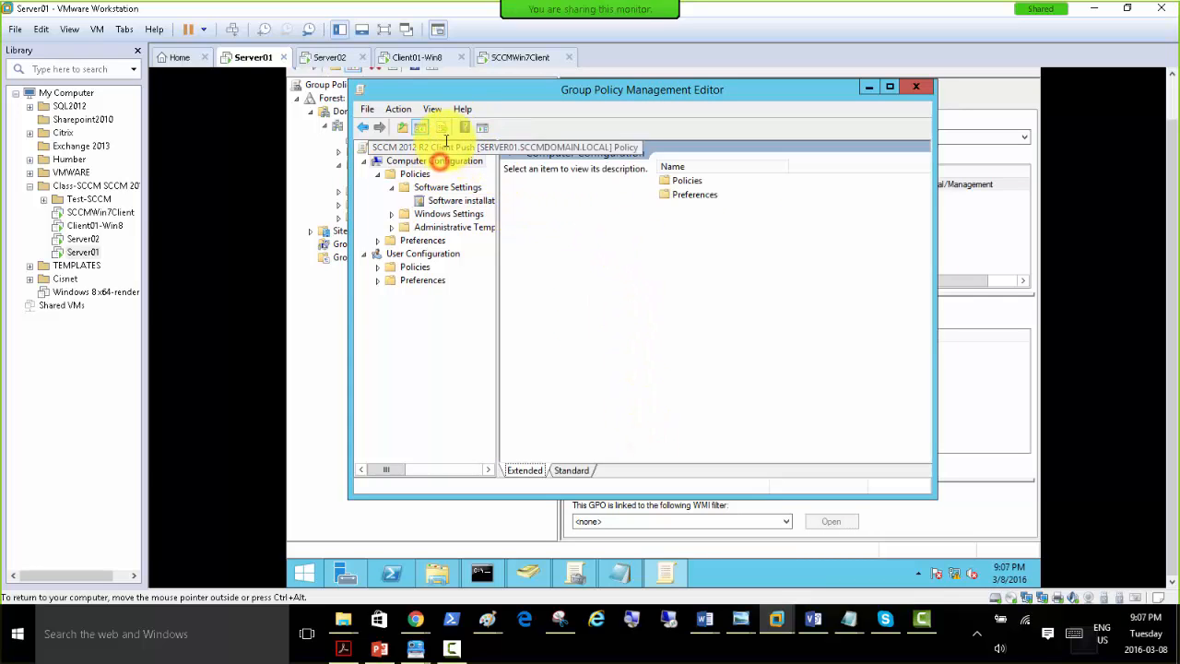
# Run gpupdate /force in the Windows 7 client's Command Prompt, and move Task Manager aside to watch both windows.
pyautogui.click(505, 58)
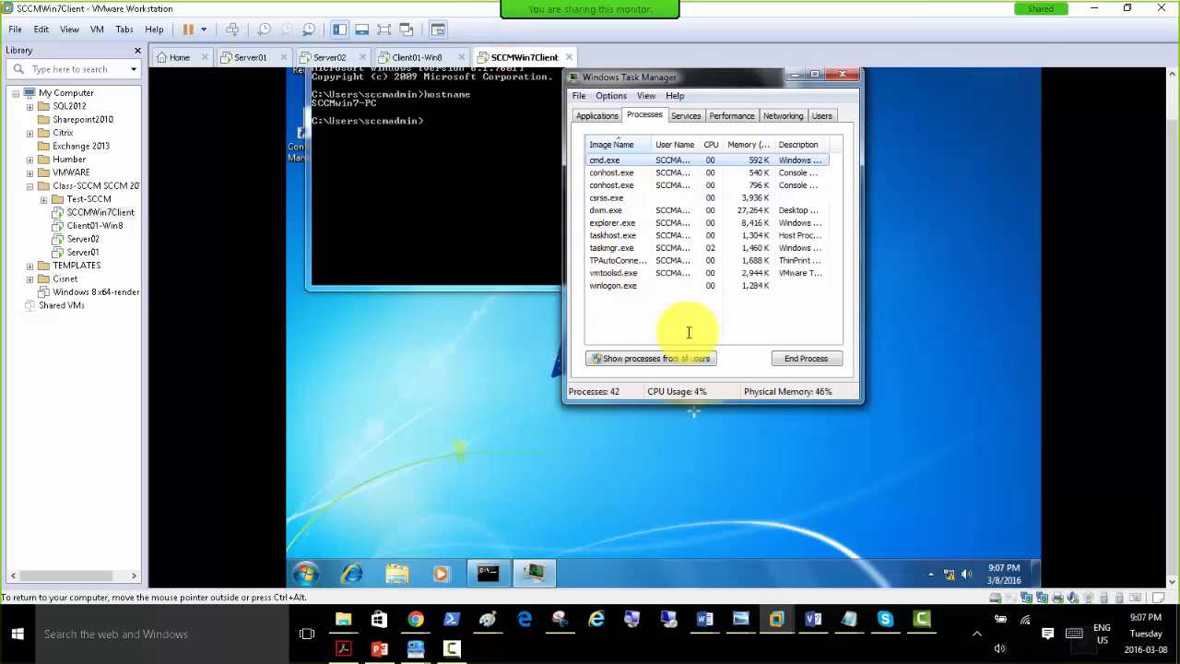
pyautogui.click(478, 427)
pyautogui.click(431, 199)
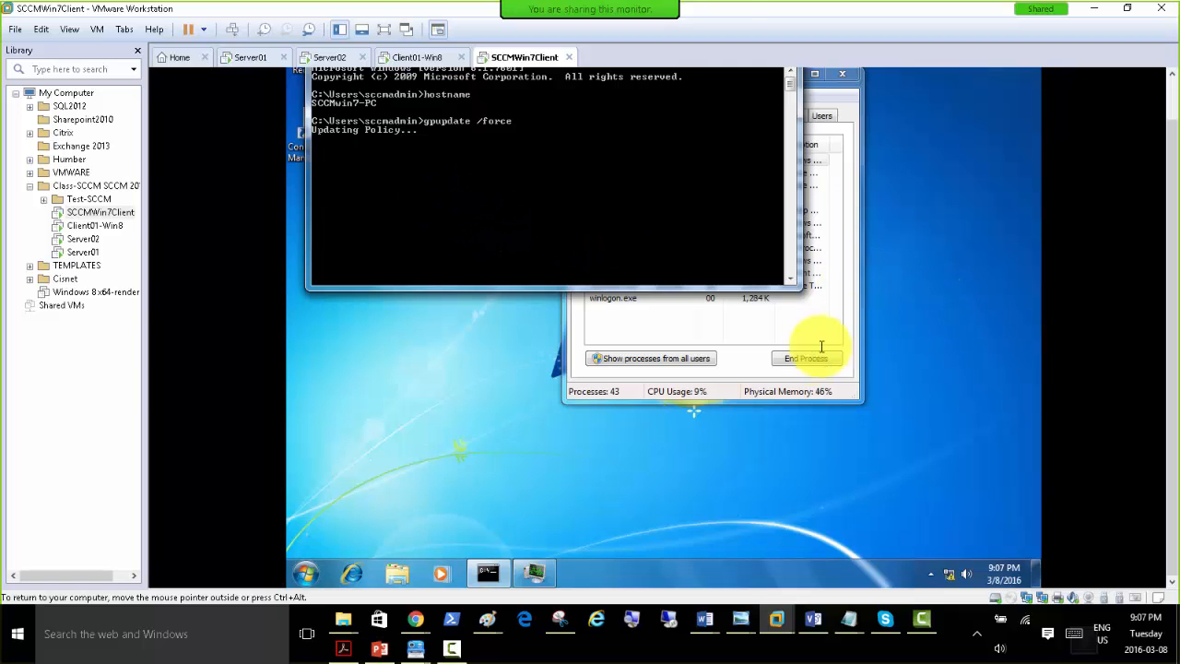
pyautogui.click(724, 387)
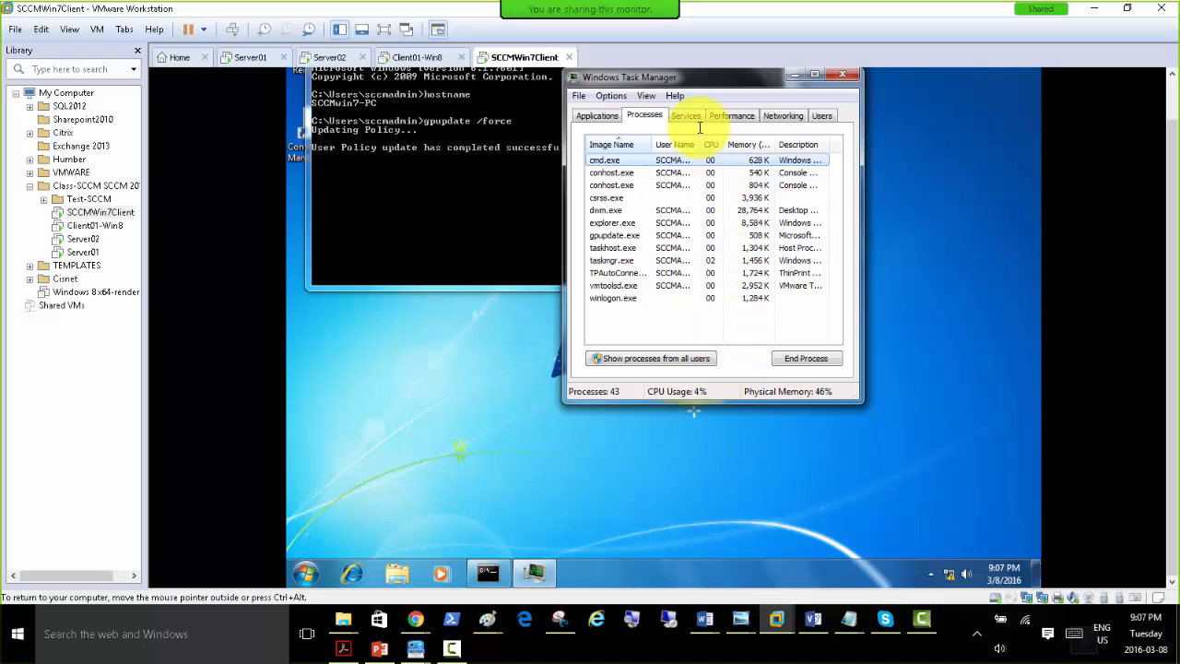
pyautogui.moveTo(661, 76); pyautogui.dragTo(779, 116)
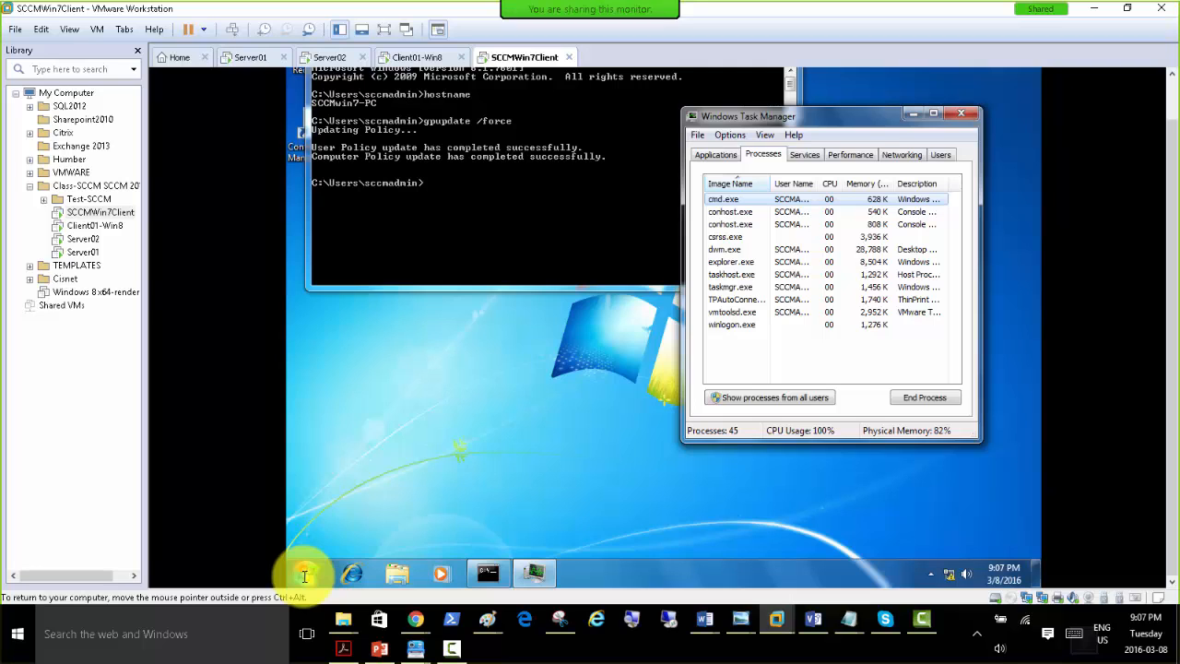
# Restart the Windows 7 client virtual machine from within Windows.
pyautogui.click(304, 575)
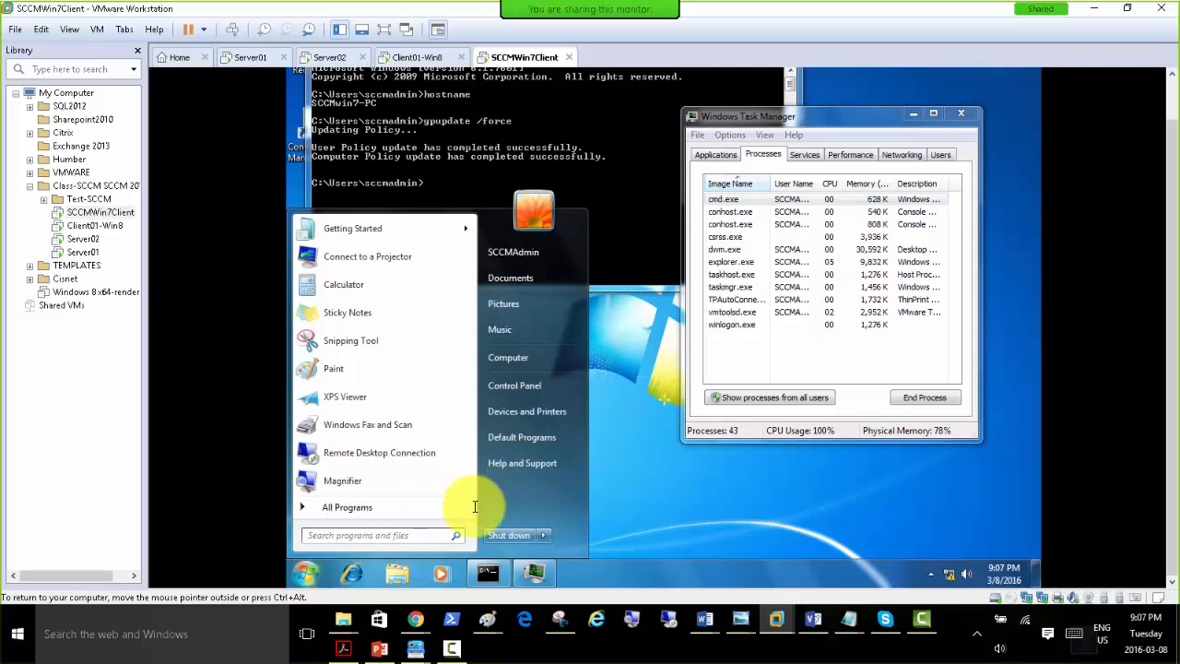
pyautogui.moveTo(544, 534)
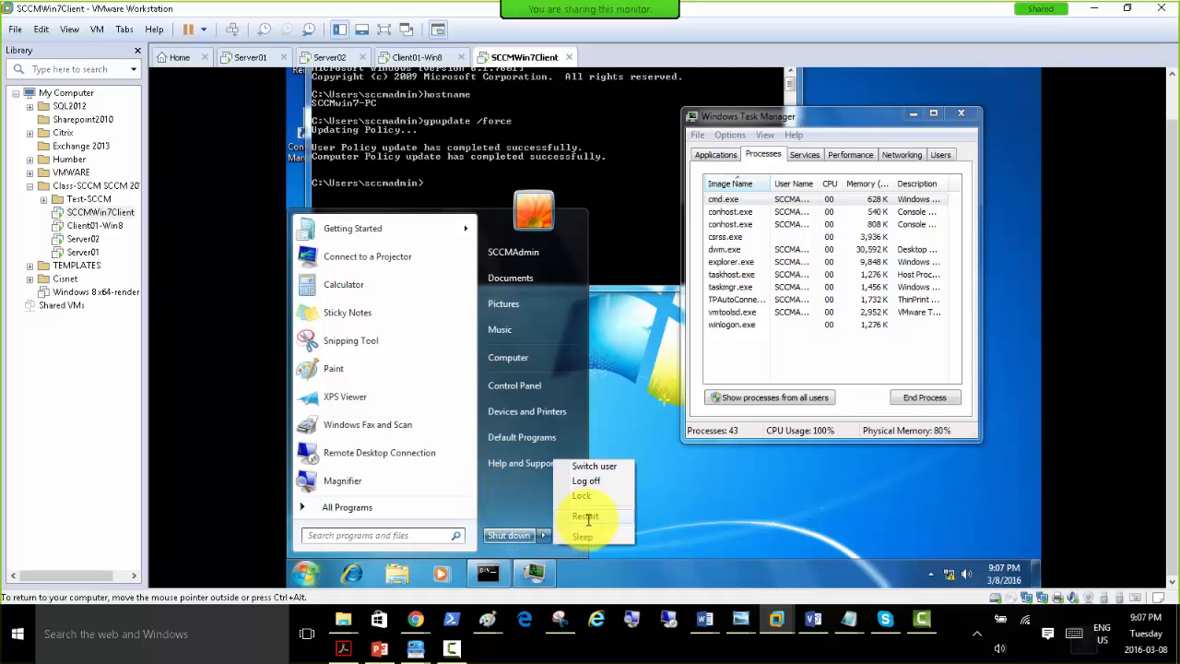
pyautogui.click(586, 517)
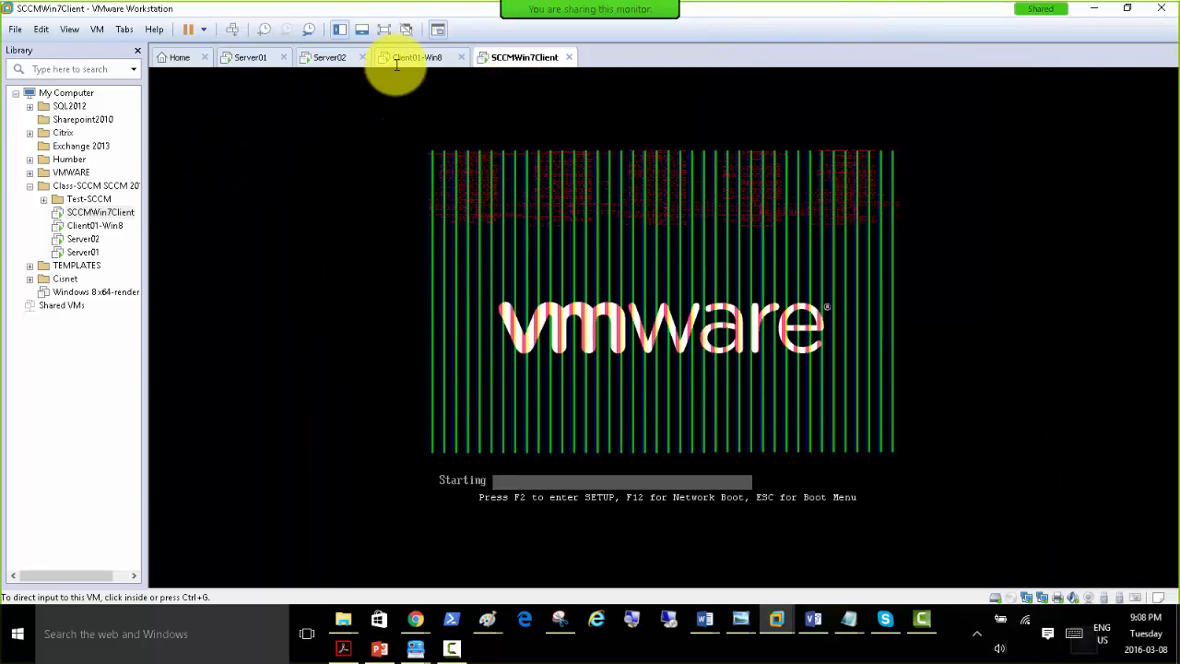
# On Client01-Win8, close the .msi search results, check the Configuration Manager client's components, and close its properties.
pyautogui.click(408, 58)
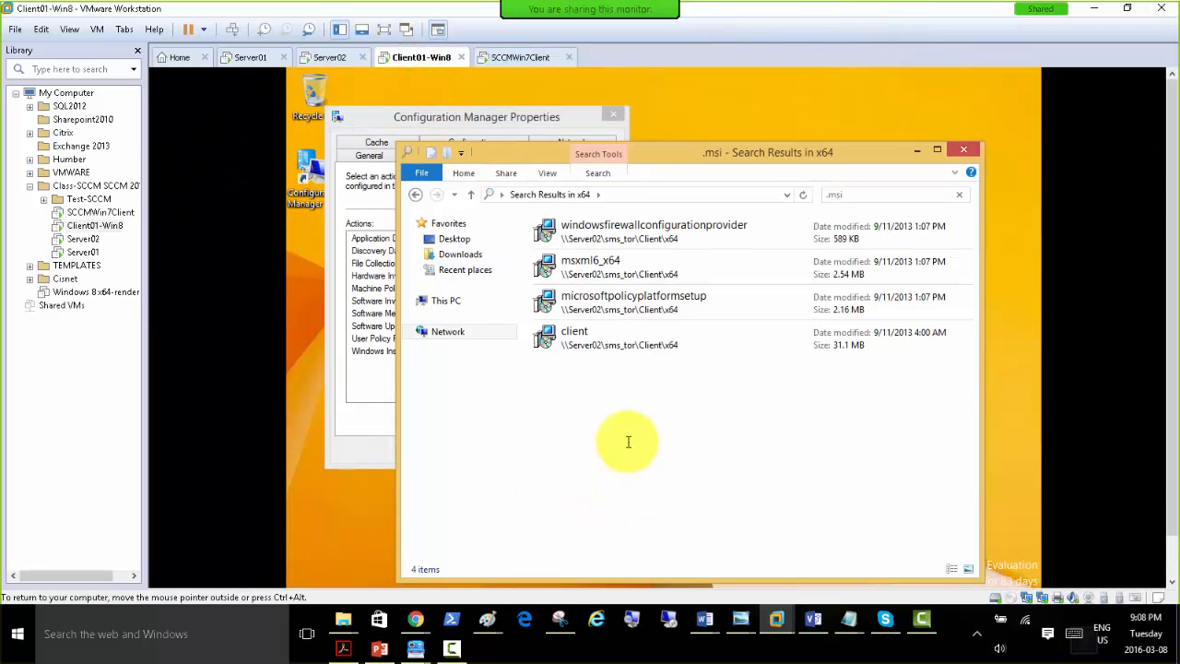
pyautogui.click(968, 149)
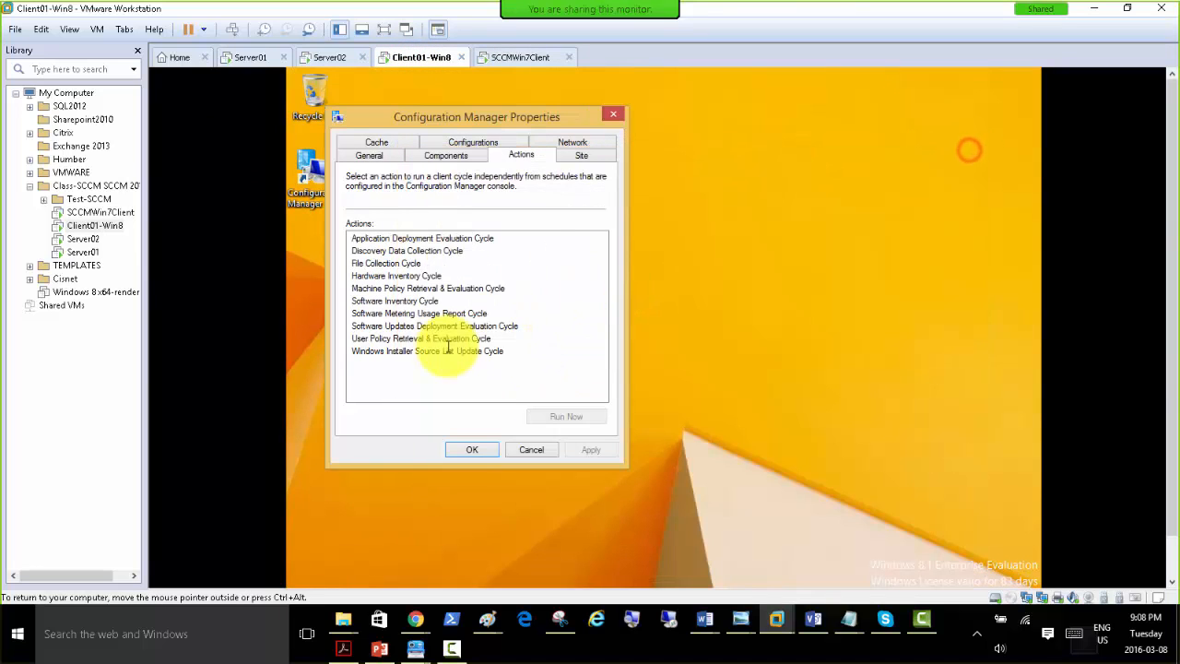
pyautogui.click(453, 157)
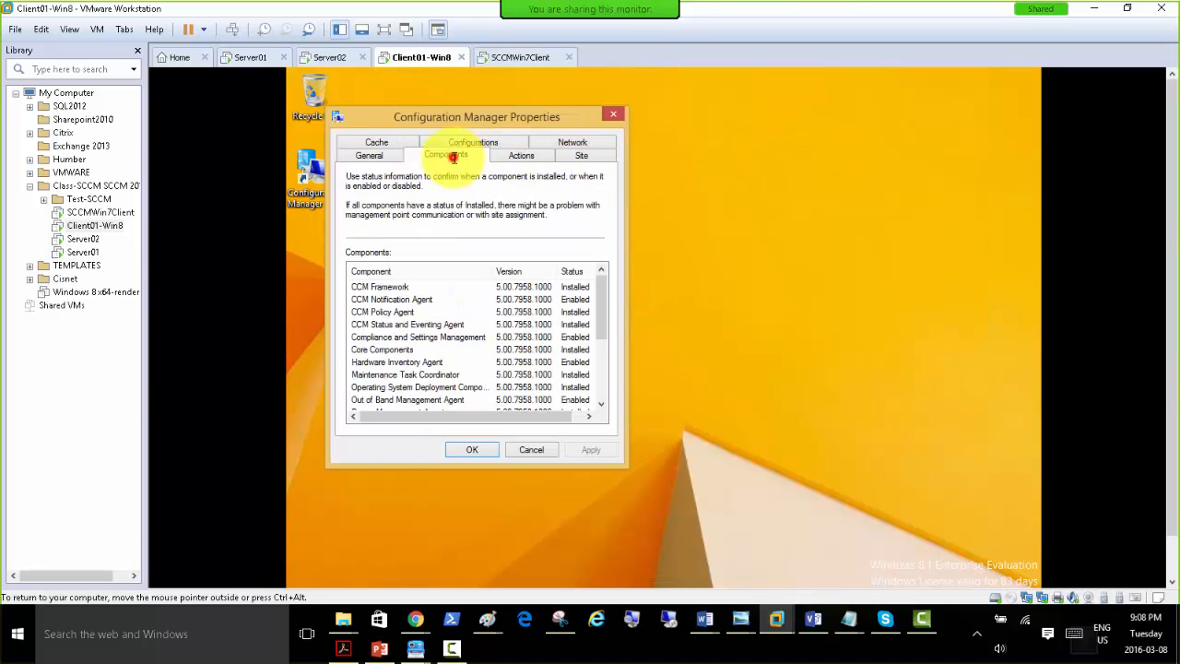
pyautogui.click(467, 450)
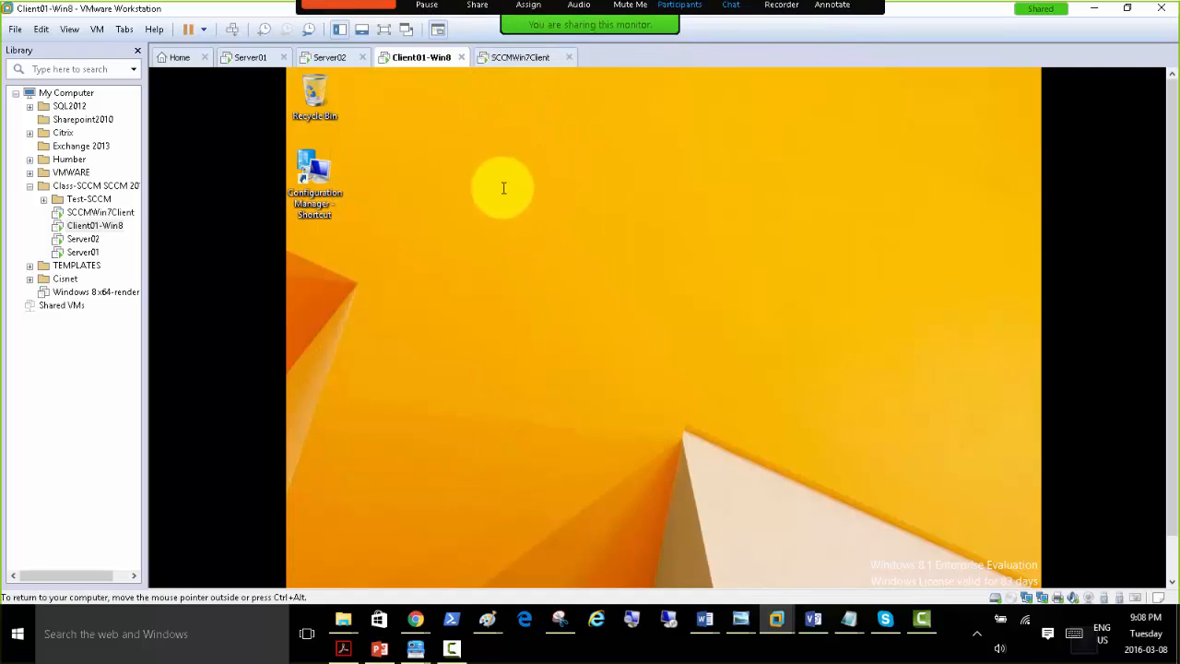
# Log on to the SCCMWin7Client virtual machine with the domain SCCM administrator account by entering its password.
pyautogui.click(516, 57)
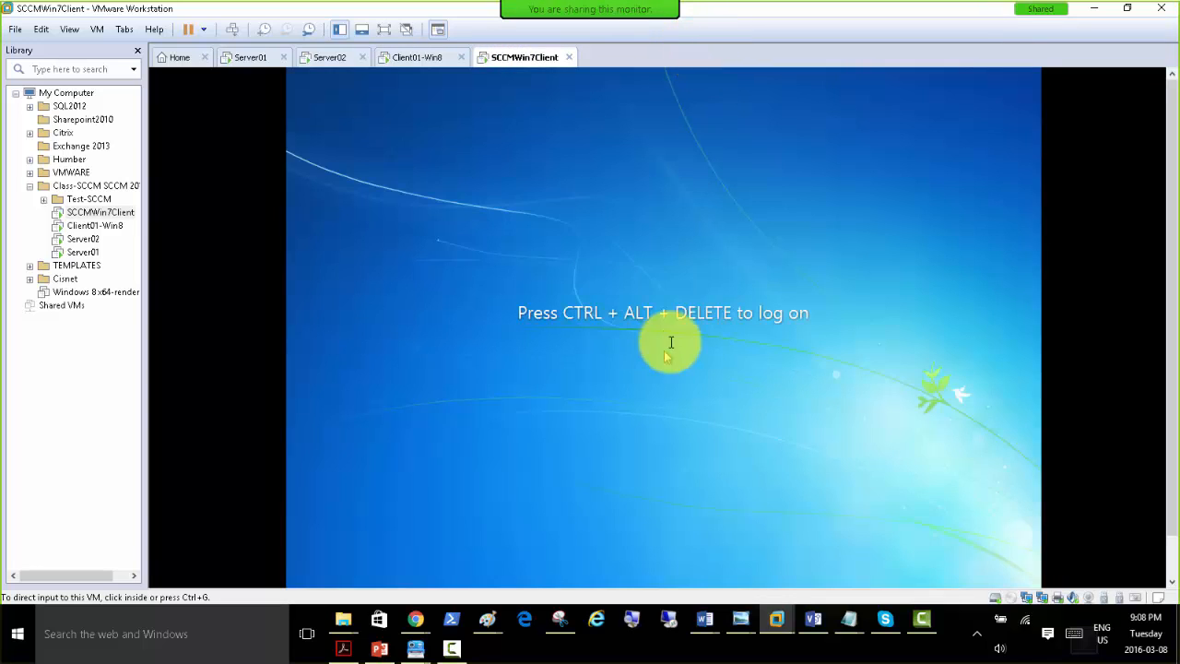
pyautogui.click(255, 58)
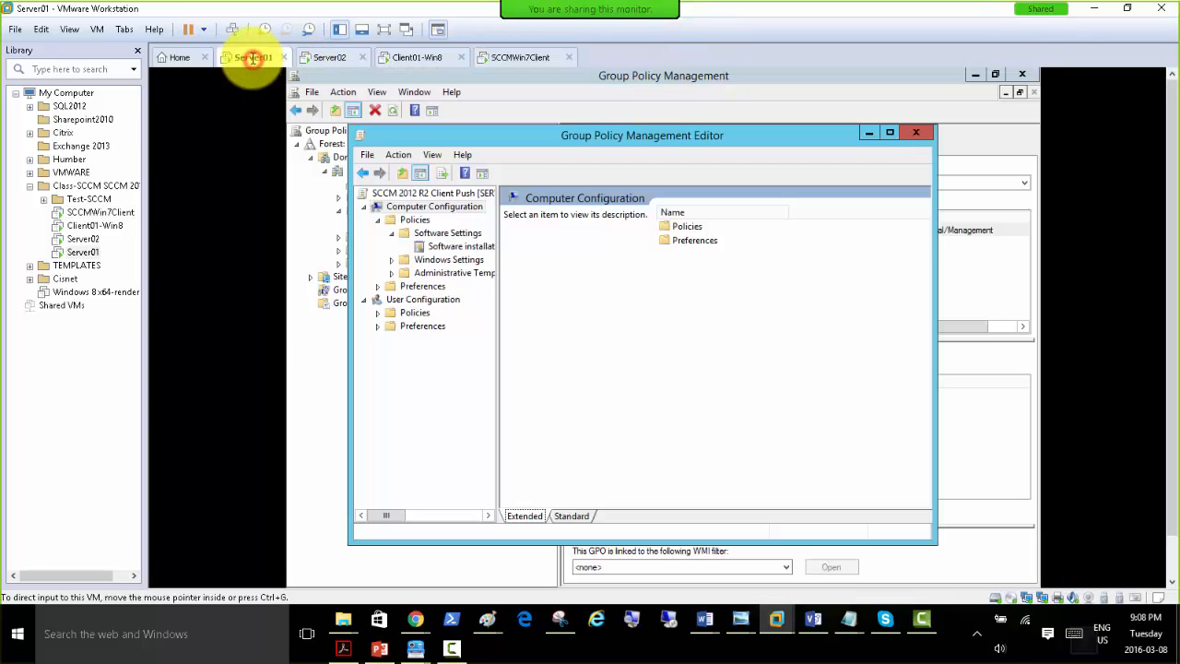
pyautogui.click(503, 57)
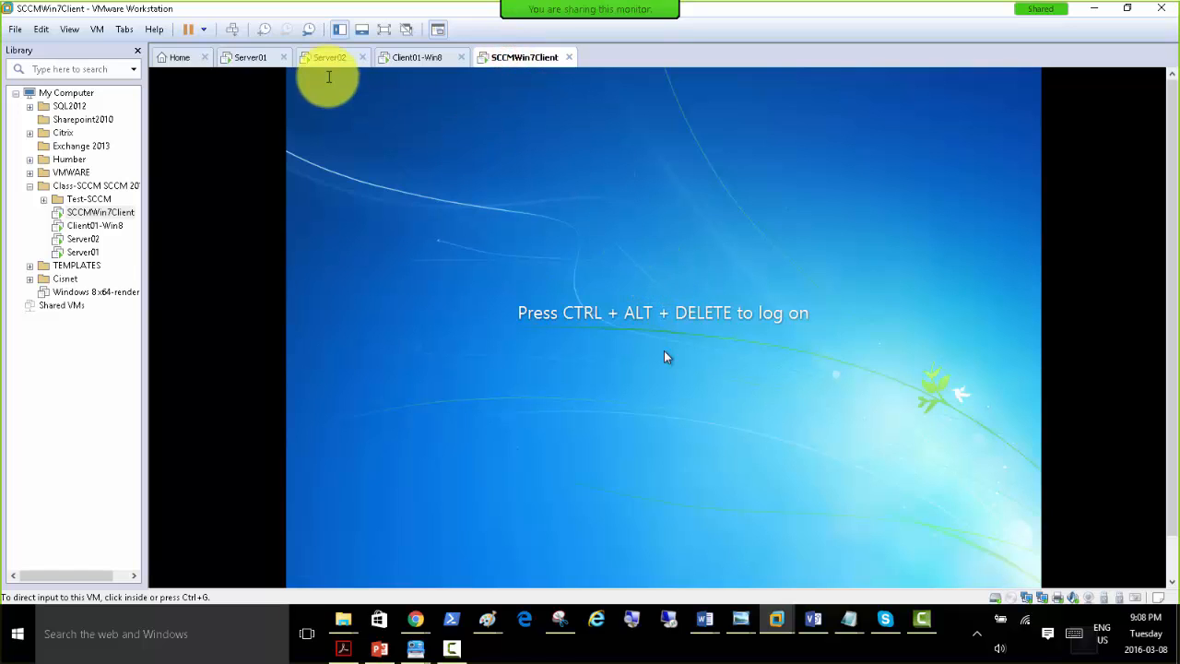
pyautogui.click(238, 31)
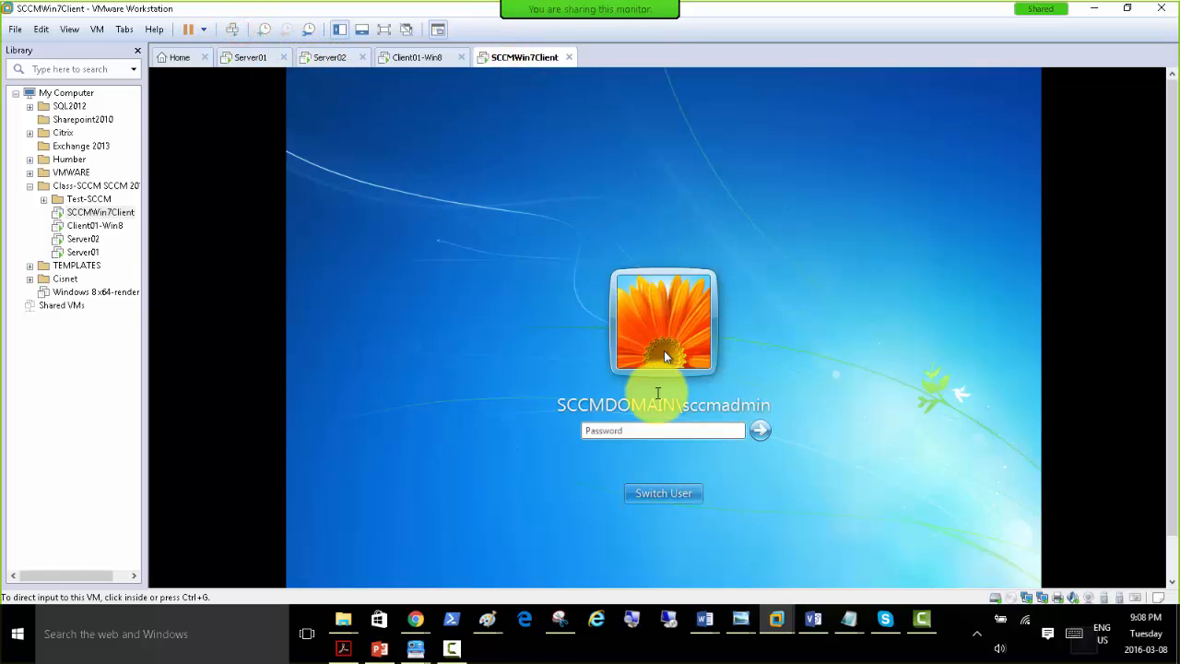
pyautogui.click(707, 429)
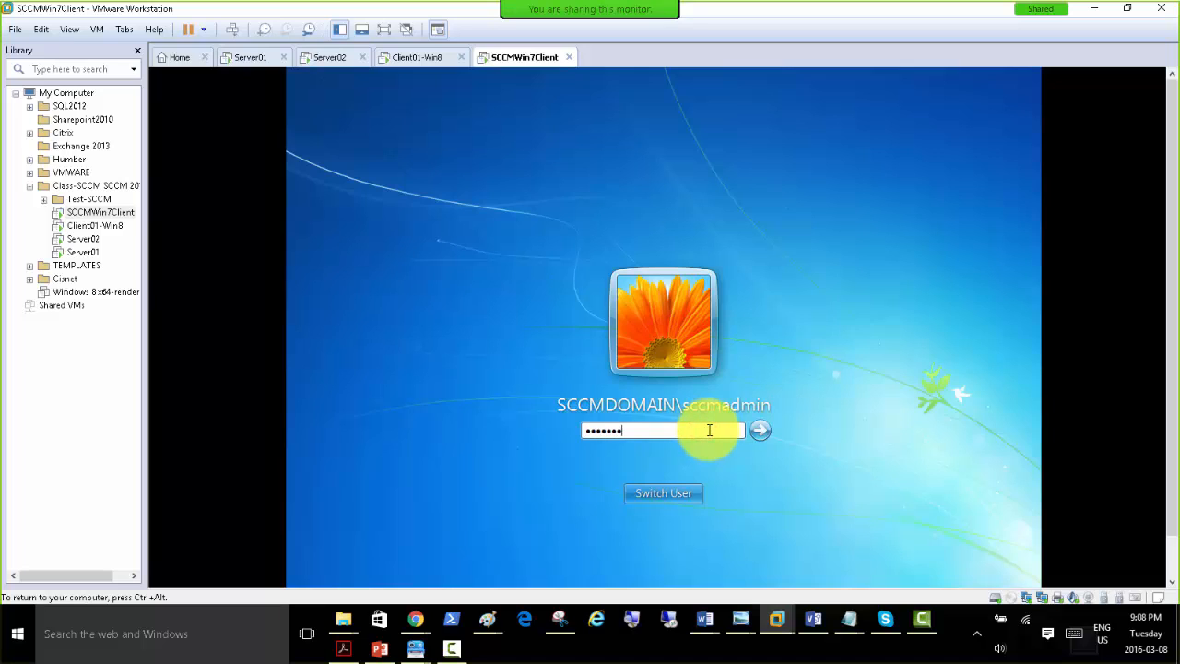
pyautogui.press('Return')
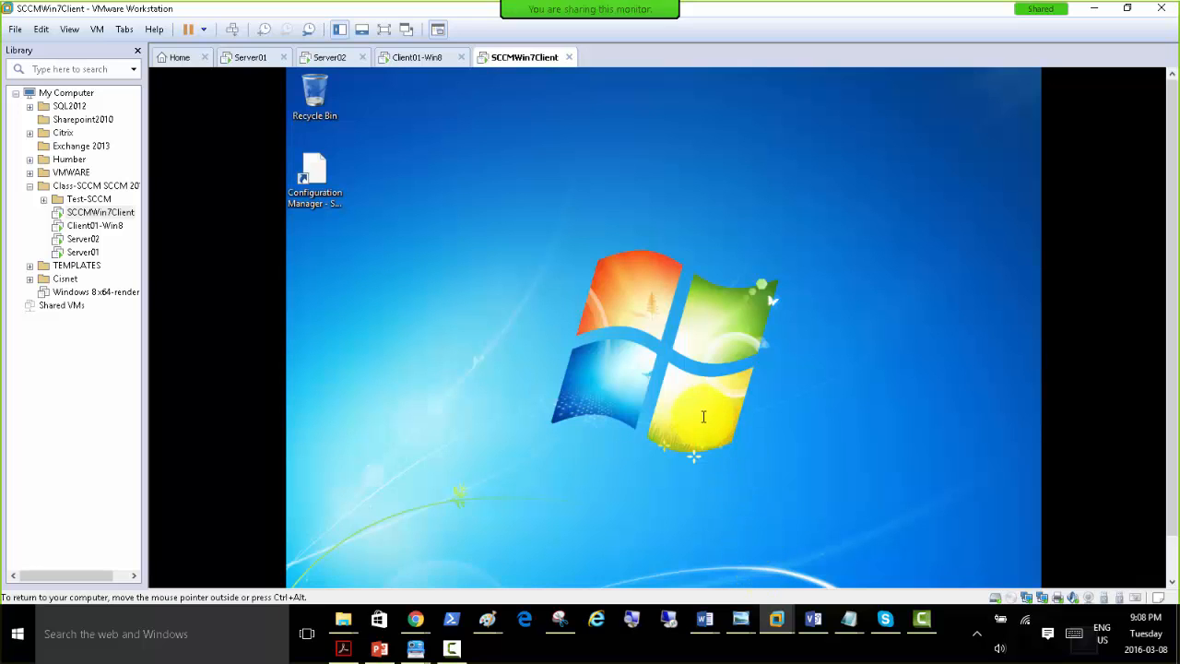
# Open Task Manager and a Command Prompt on the Windows 7 client, and arrange them so that both stay visible.
pyautogui.click(1172, 558)
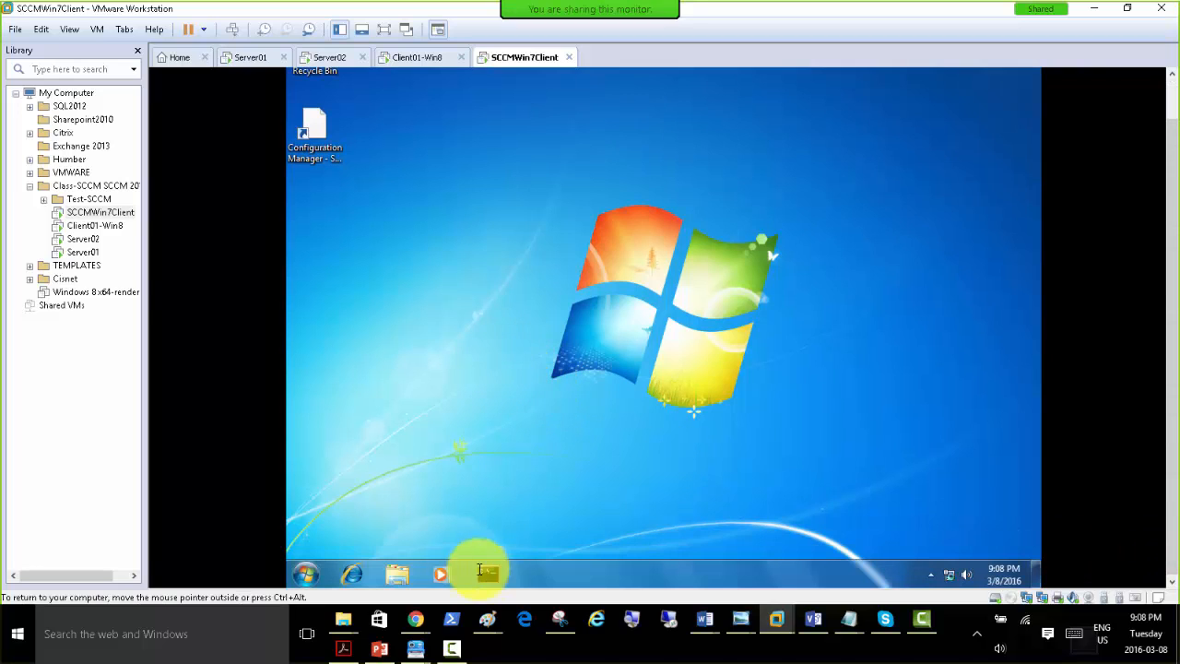
pyautogui.rightClick(617, 571)
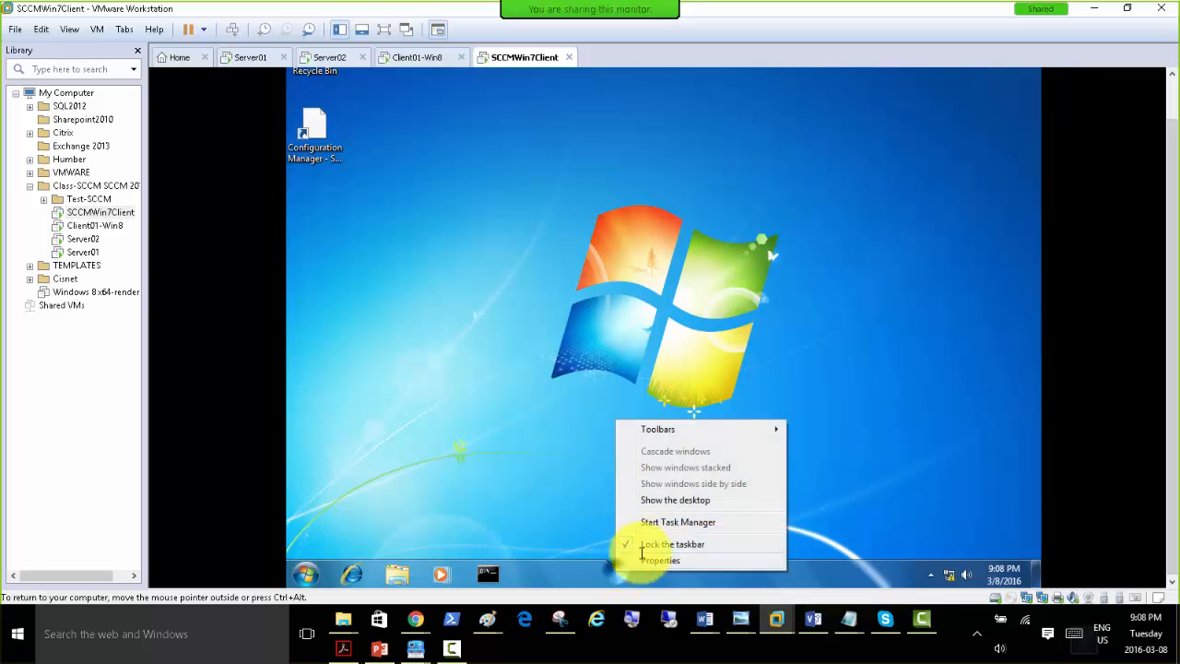
pyautogui.click(666, 523)
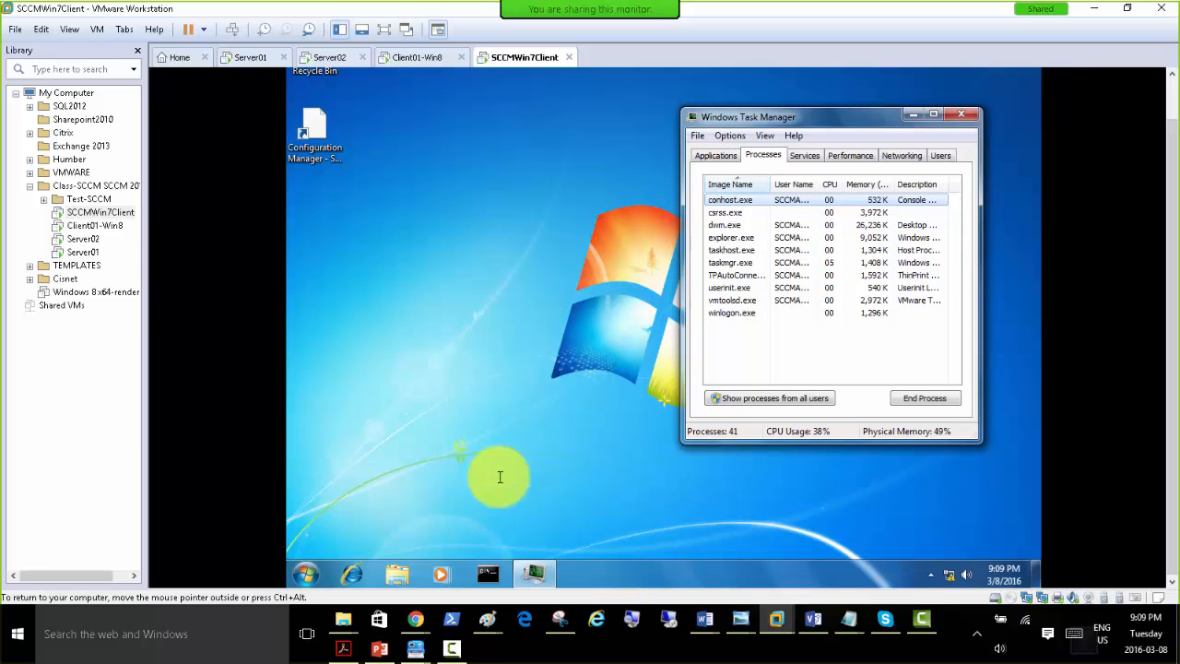
pyautogui.click(481, 572)
pyautogui.moveTo(570, 81); pyautogui.dragTo(787, 288)
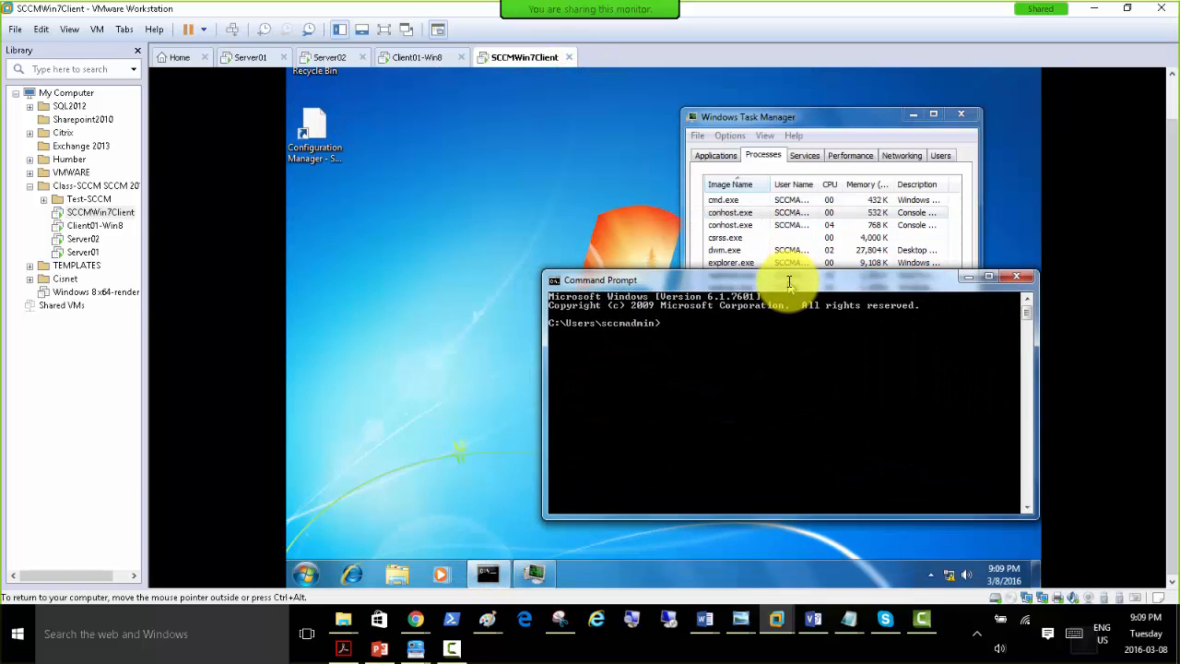
# Review the Windows 7 client's Windows Firewall status for each network type, close Control Panel, and reposition the Command Prompt.
pyautogui.click(305, 571)
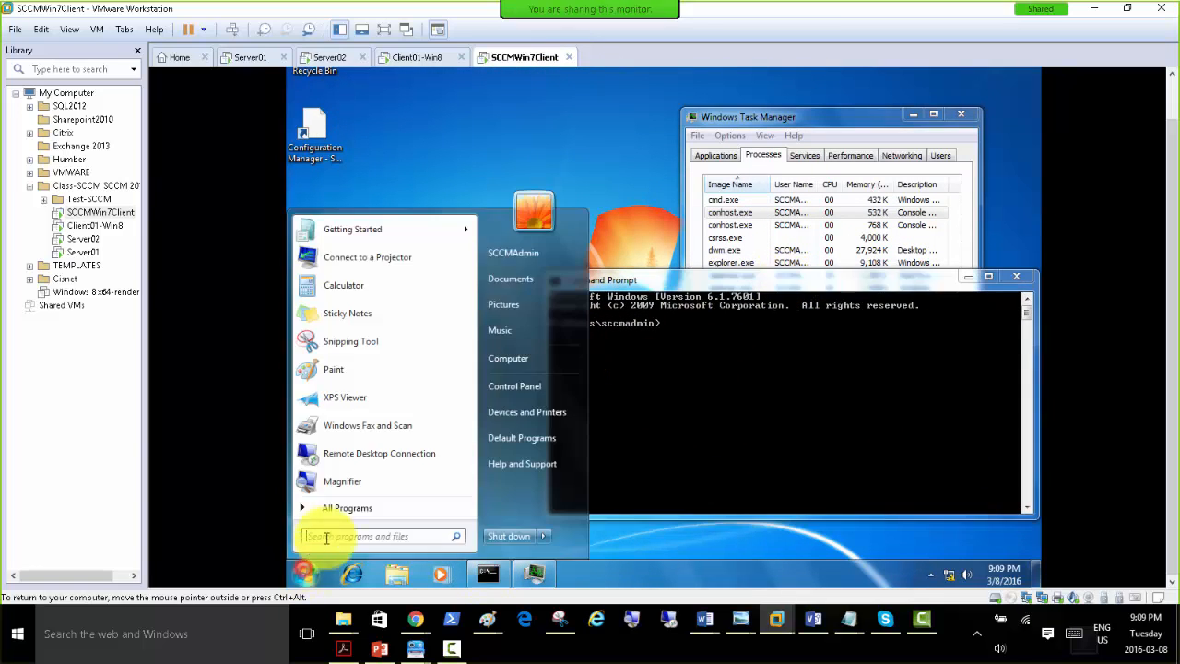
pyautogui.click(516, 389)
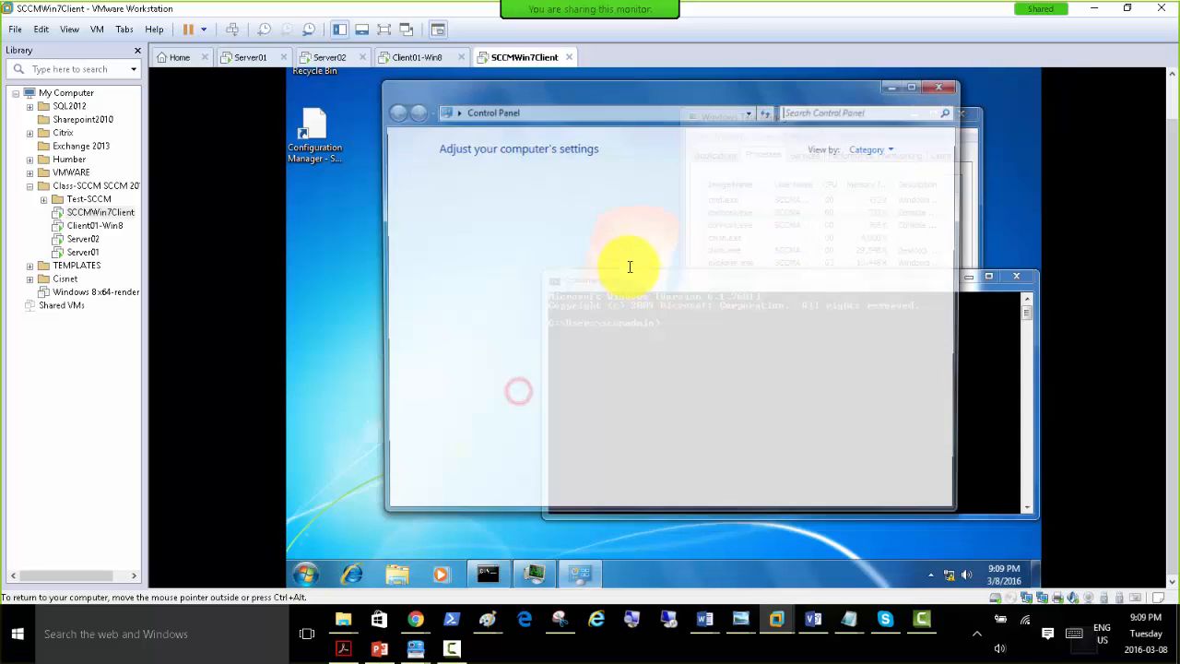
pyautogui.click(514, 185)
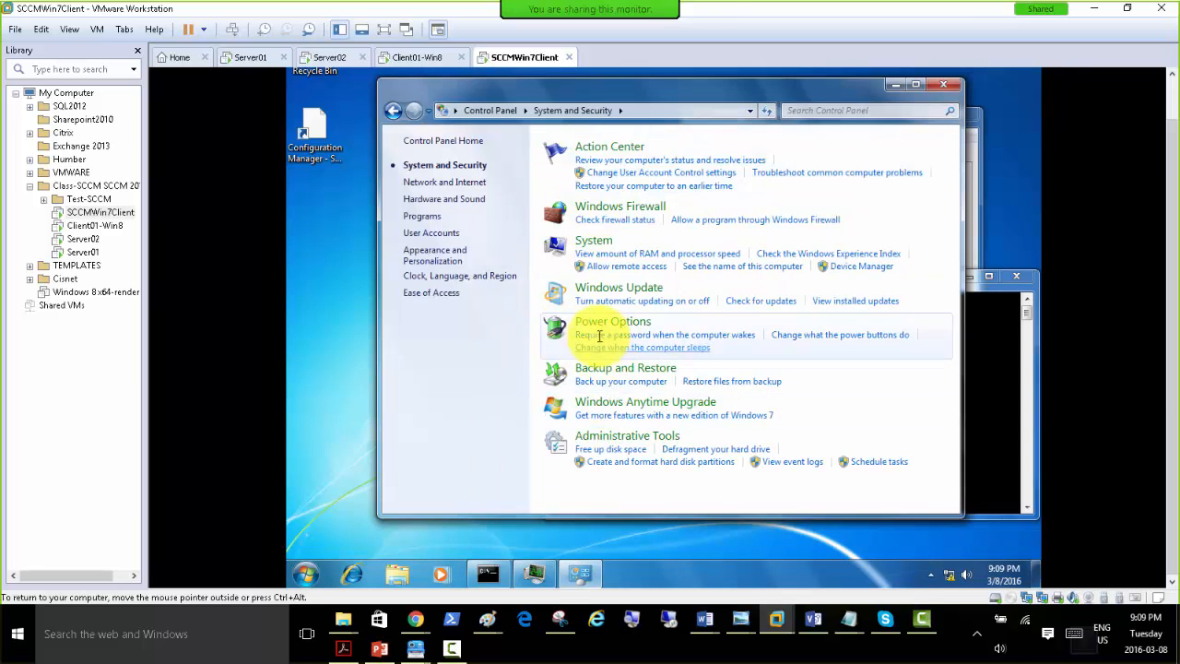
pyautogui.click(591, 204)
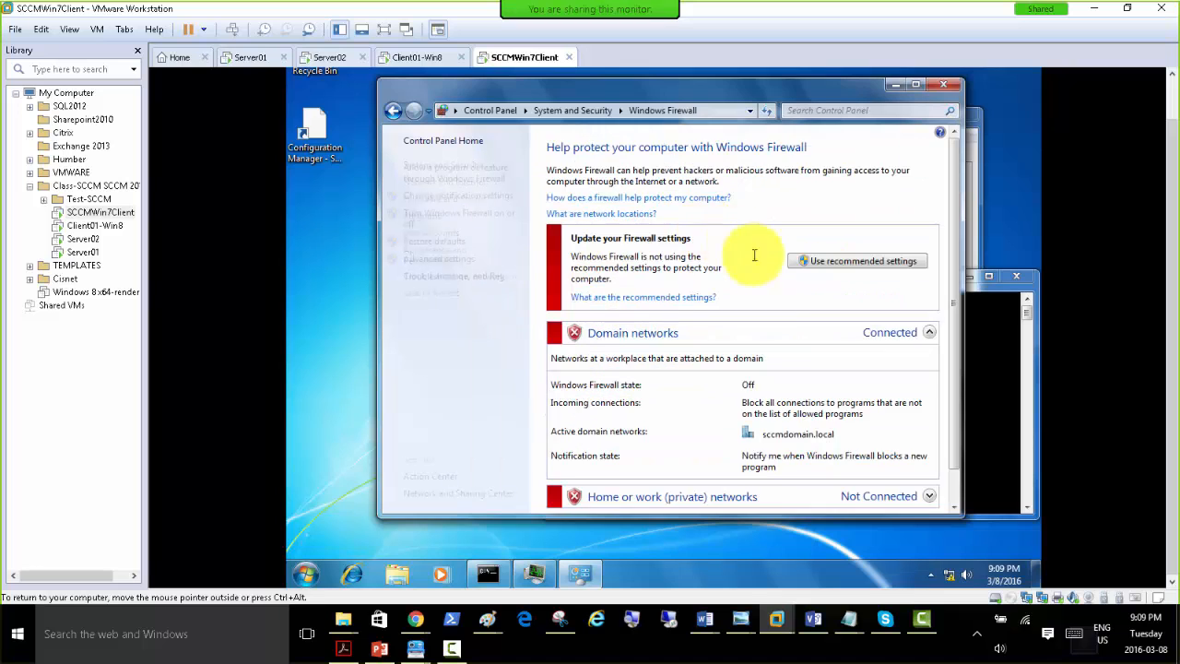
pyautogui.scroll(-1, 704, 326)
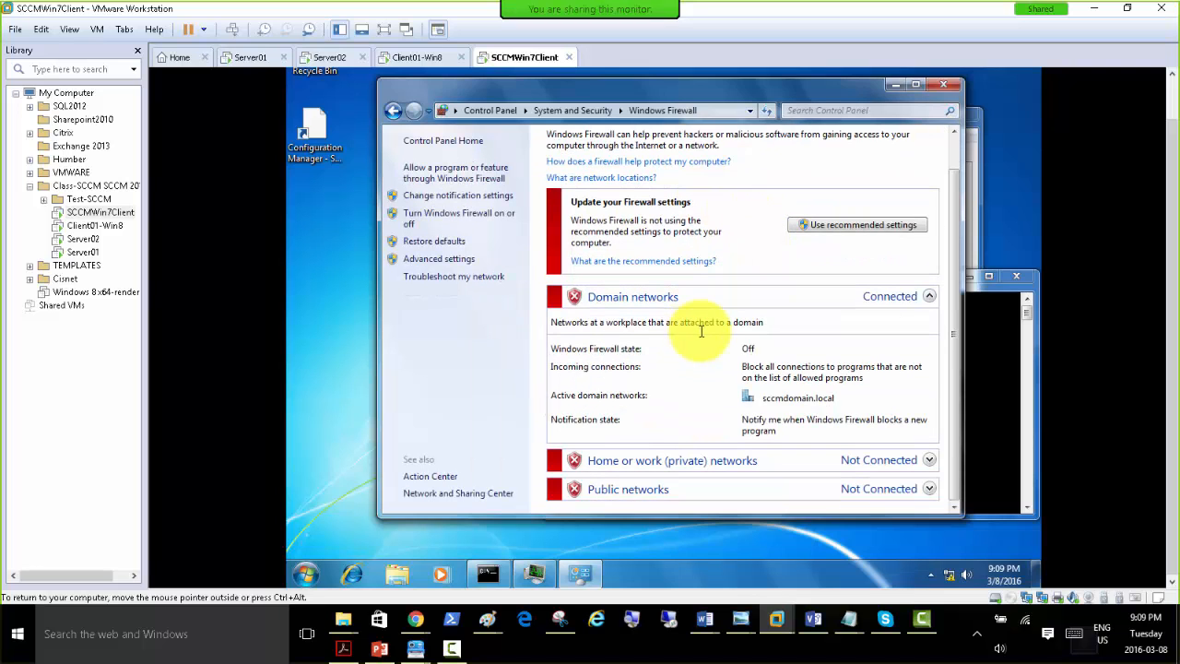
pyautogui.click(943, 84)
pyautogui.moveTo(764, 273); pyautogui.dragTo(697, 308)
# Check Windows Firewall status from Server02's local server properties, and return to the Windows 7 client to run gpupdate /force.
pyautogui.click(315, 58)
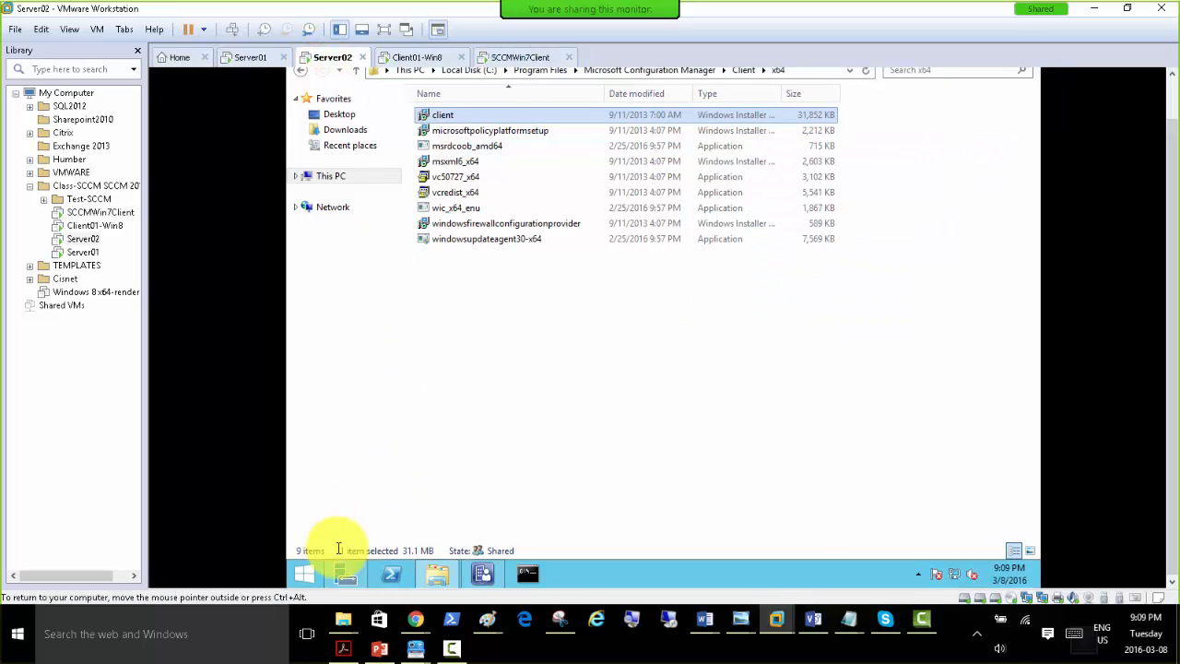
pyautogui.click(346, 573)
pyautogui.click(357, 132)
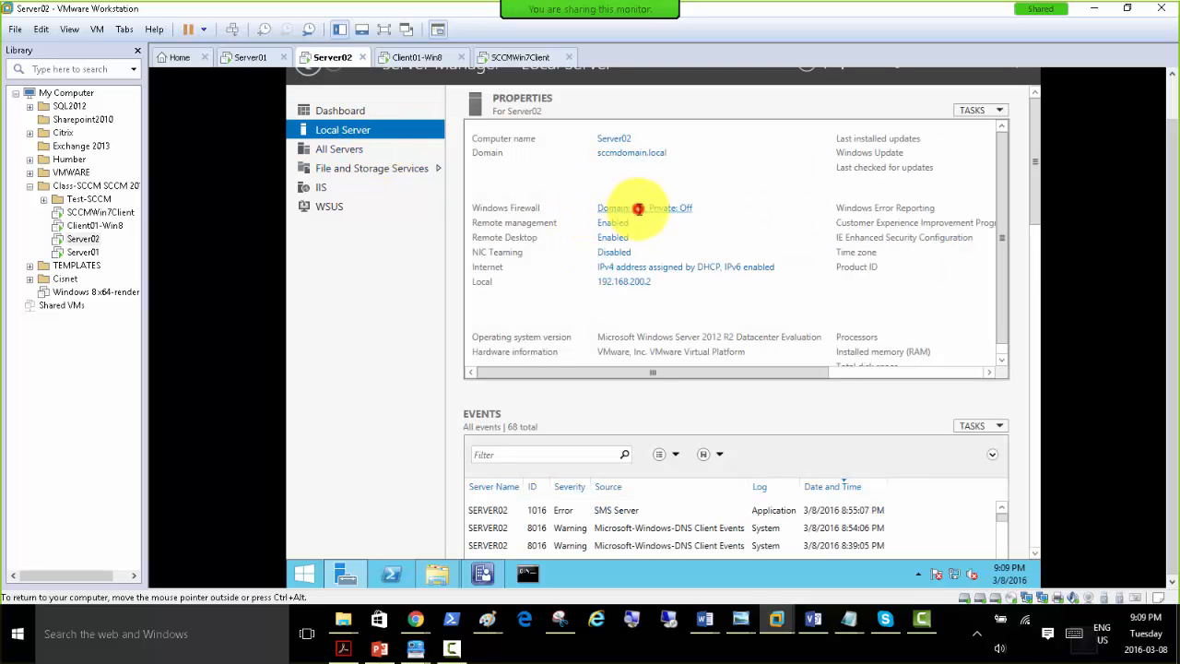
pyautogui.click(639, 210)
pyautogui.scroll(-2, 765, 277)
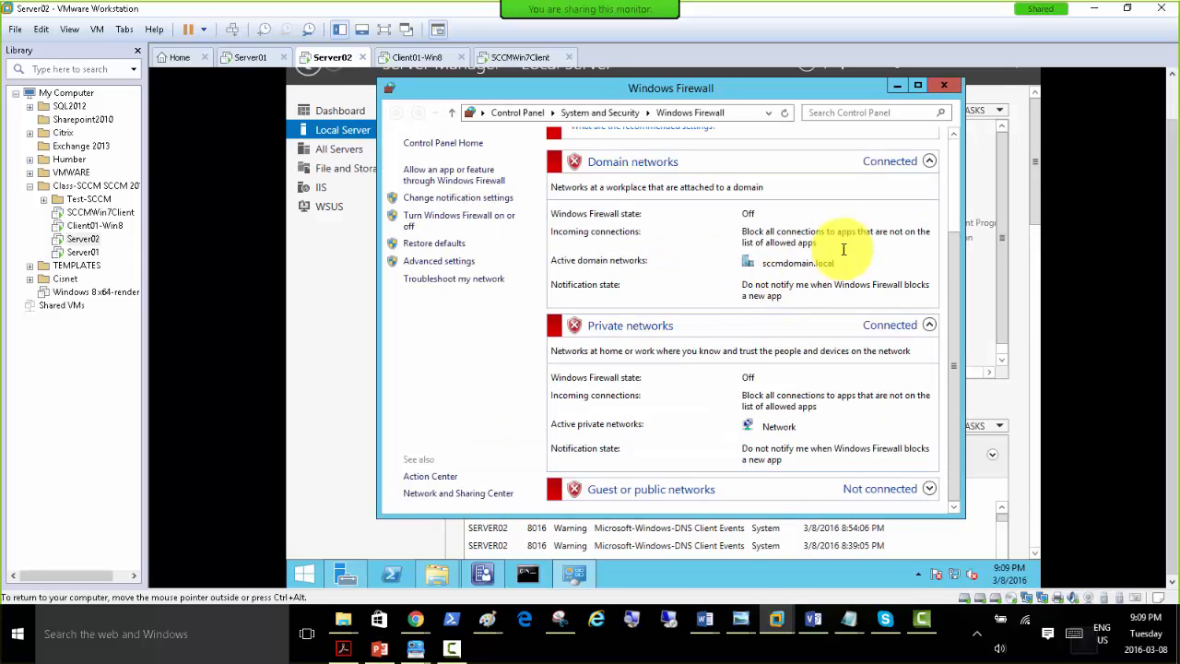
pyautogui.click(944, 86)
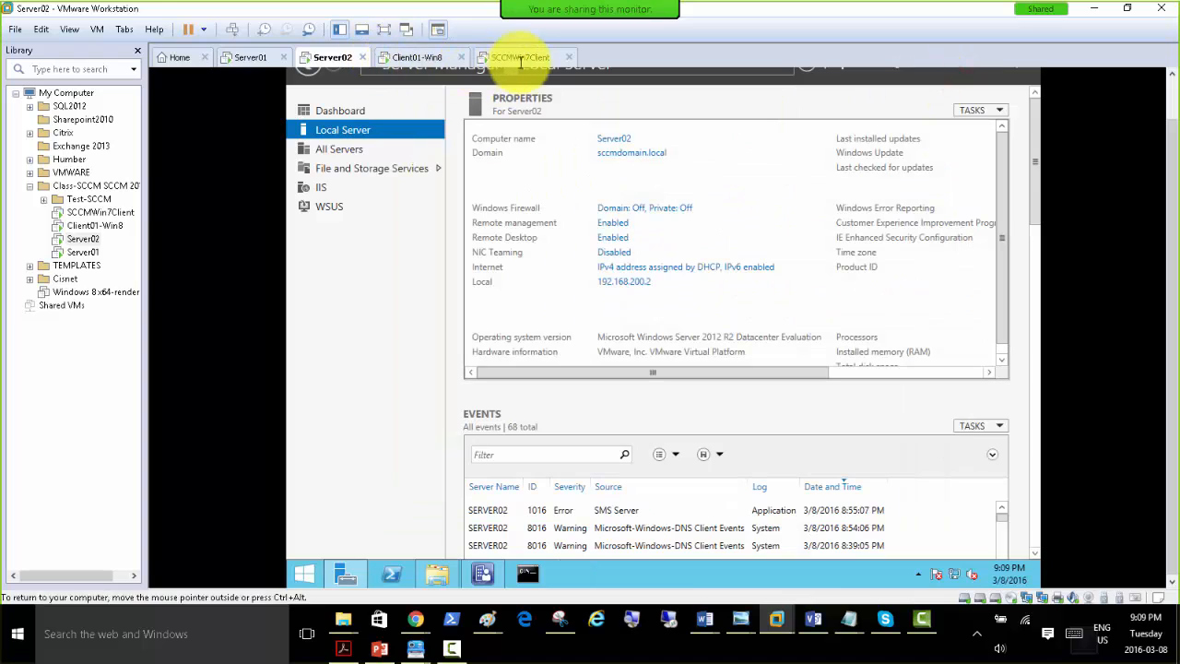
pyautogui.click(523, 57)
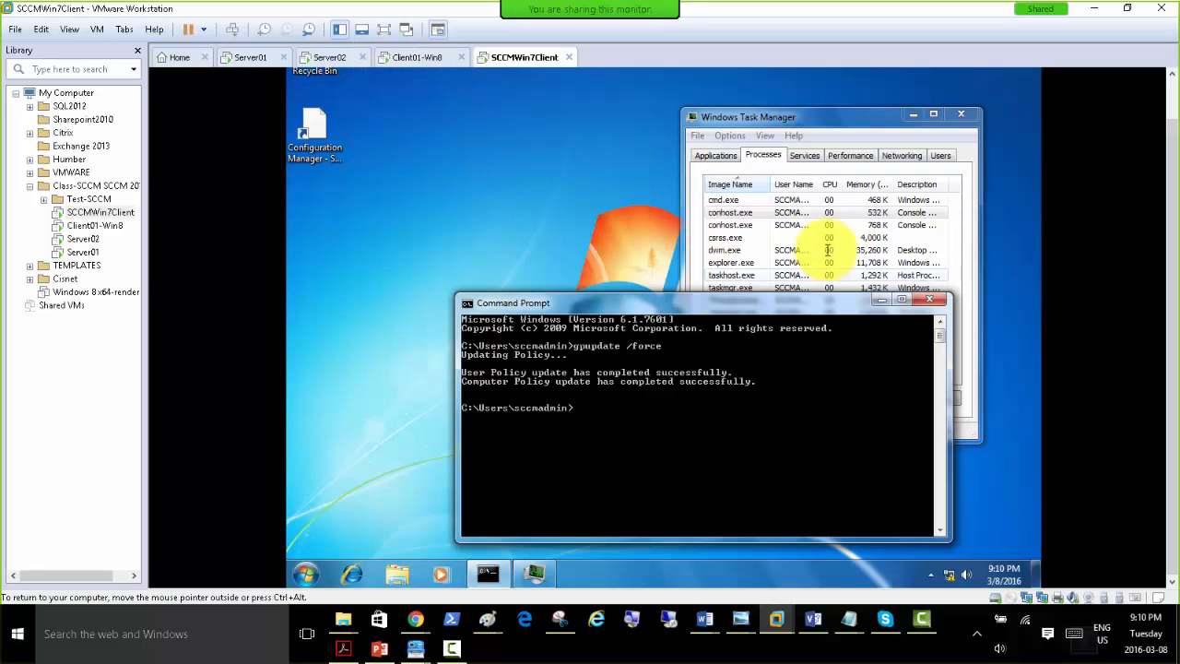
# Switch to the PowerPoint presentation, start the slide show from slide 28, and advance to the manual SCCM client deployment slide.
pyautogui.click(240, 57)
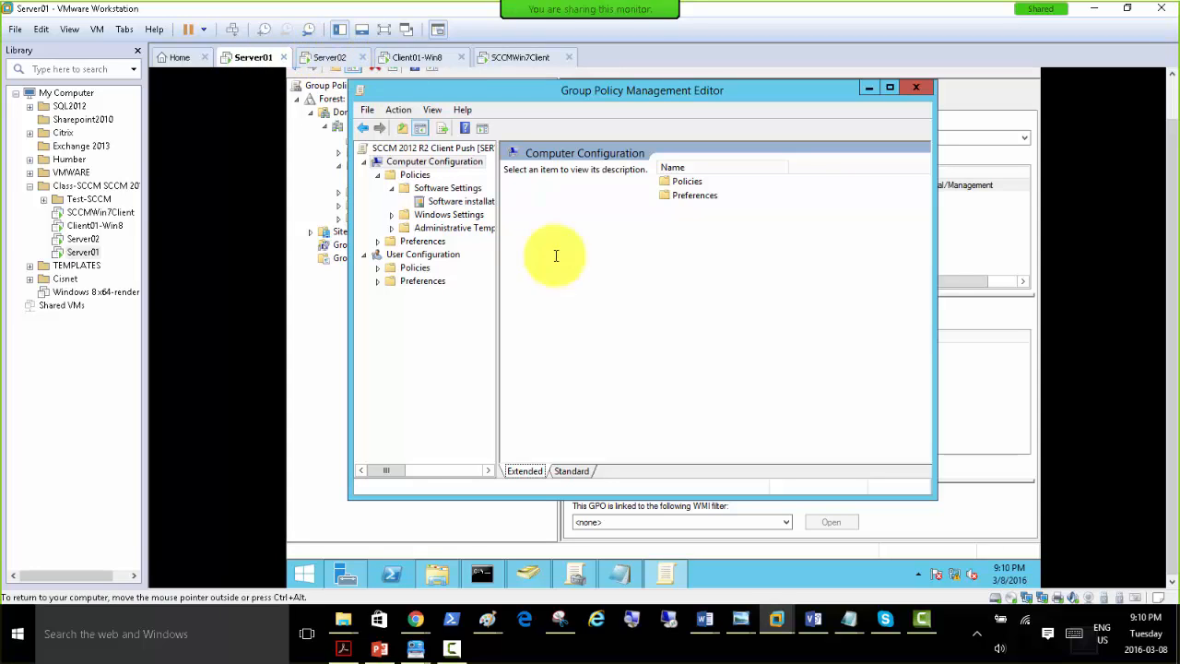
pyautogui.click(377, 648)
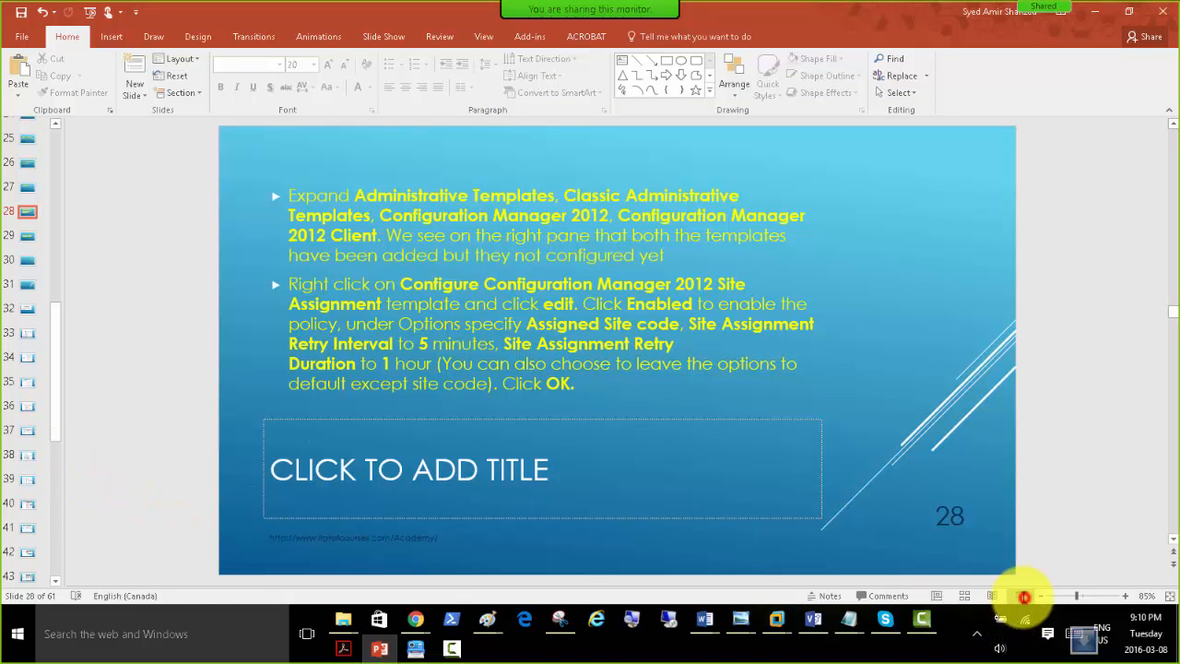
pyautogui.click(1020, 595)
pyautogui.click(408, 294)
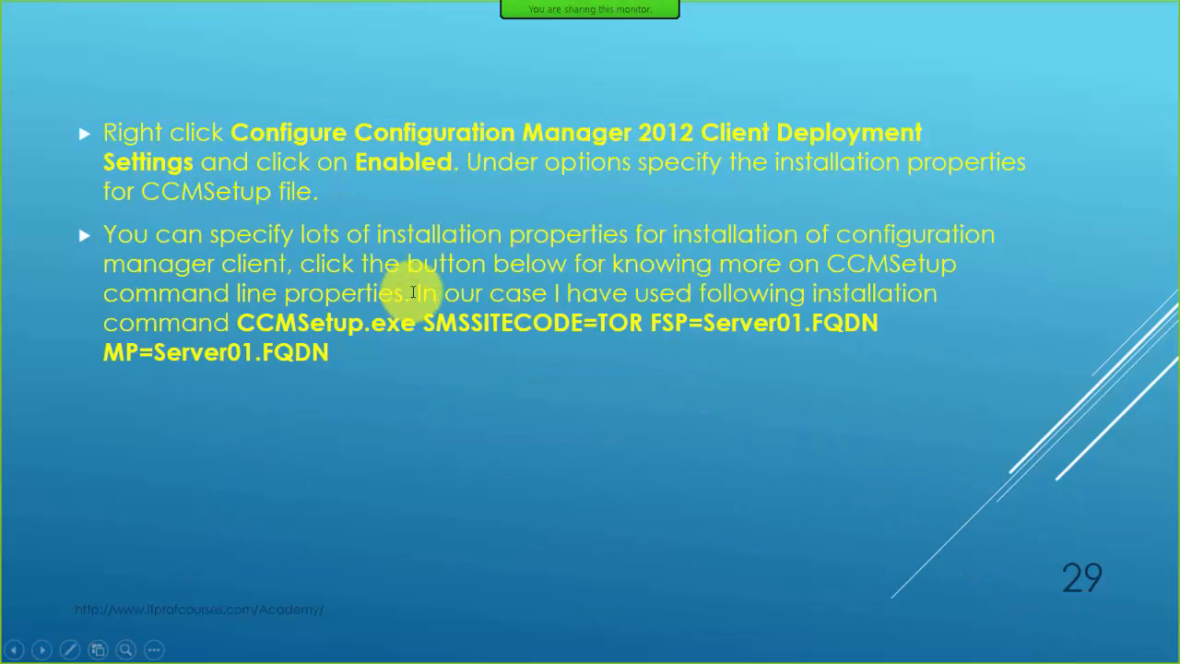
pyautogui.click(389, 289)
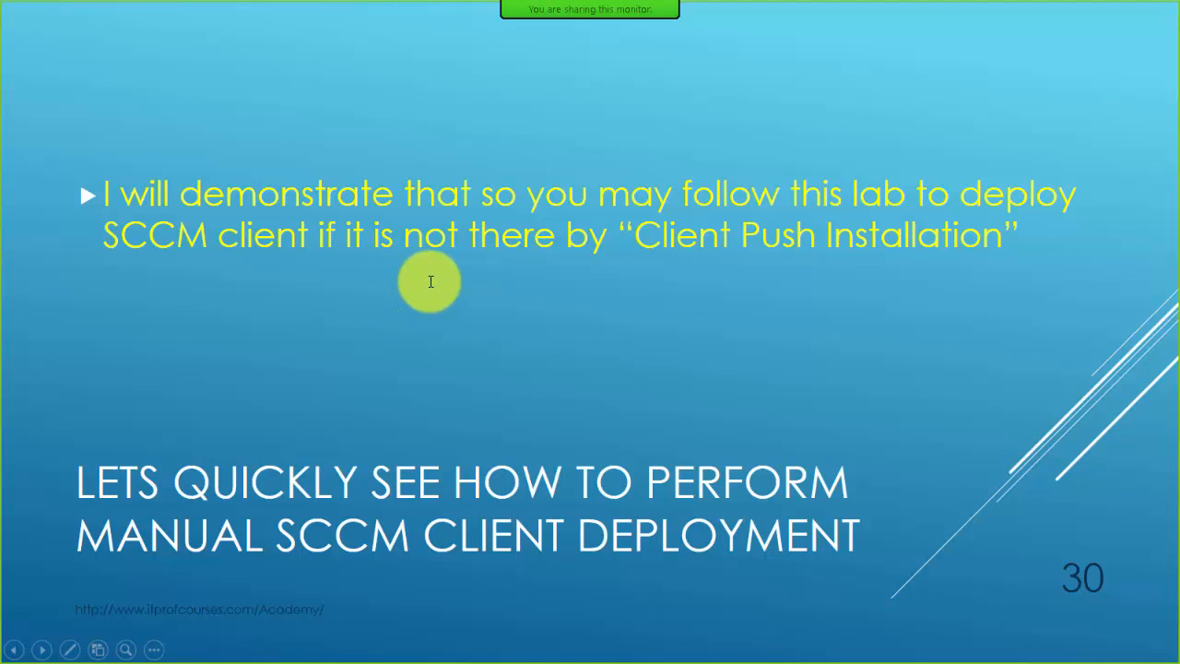
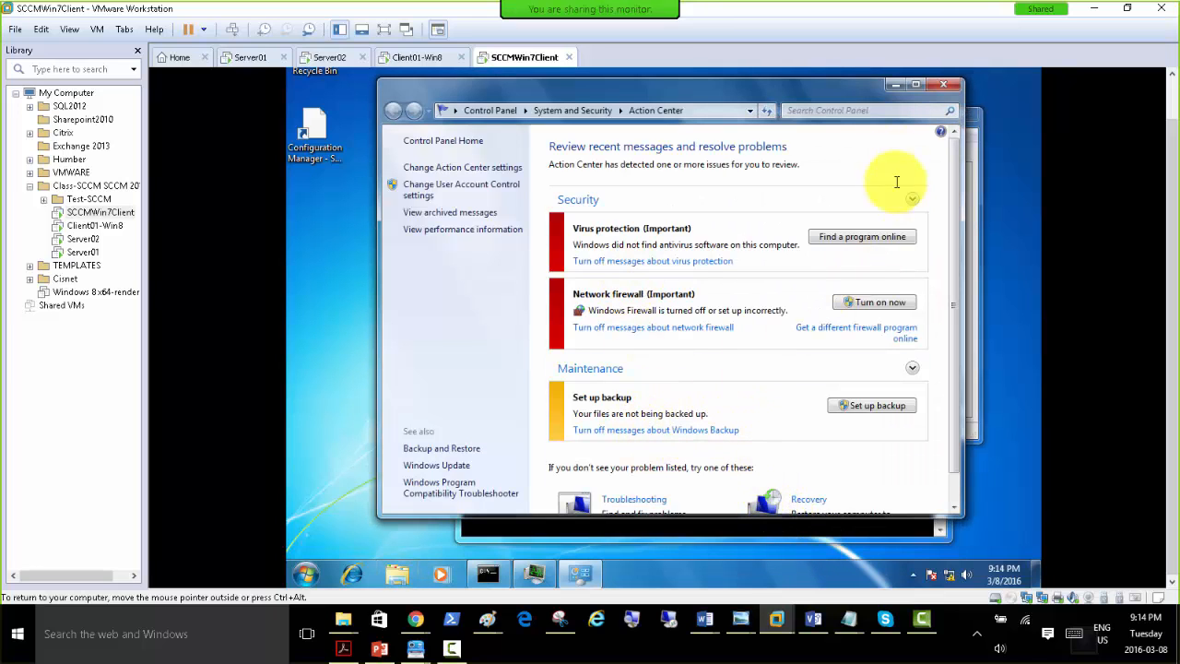
# Close the Action Center window and reposition the Command Prompt window on the Windows 7 client.
pyautogui.click(942, 86)
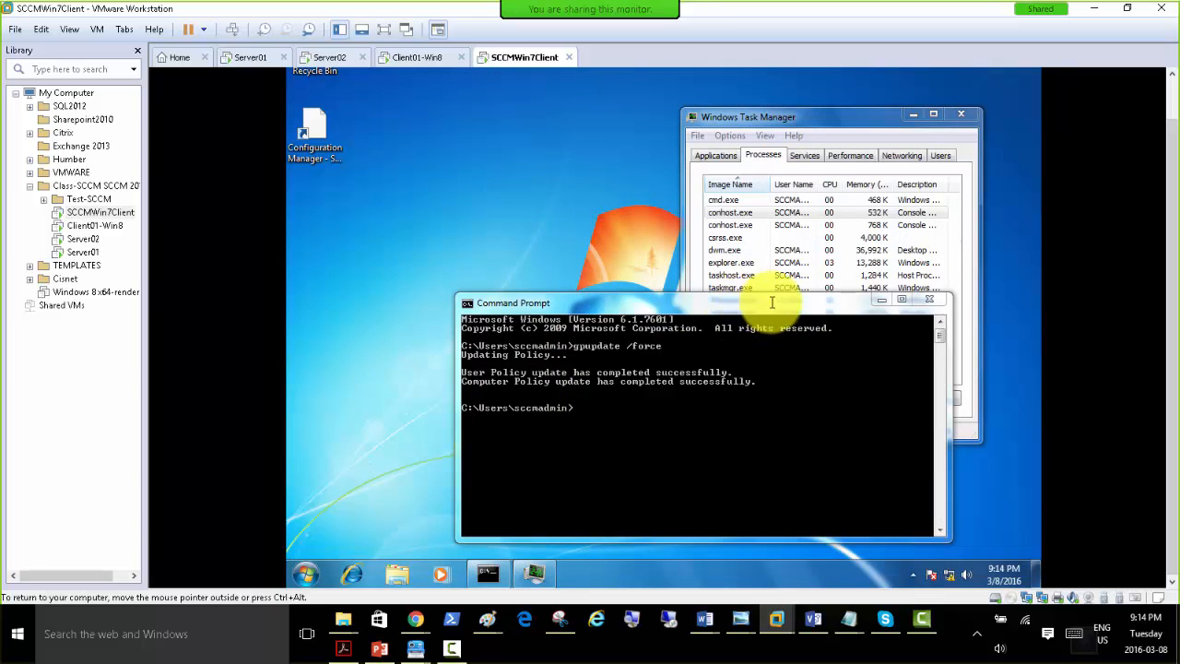
pyautogui.moveTo(753, 299); pyautogui.dragTo(724, 275)
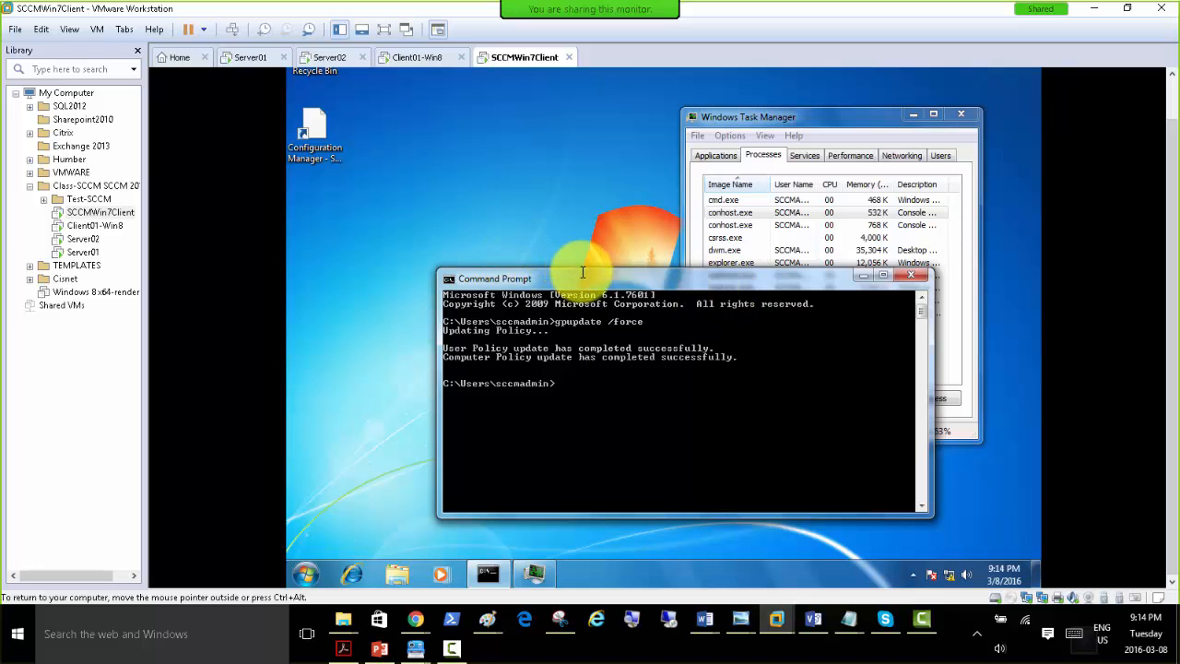
pyautogui.moveTo(583, 279); pyautogui.dragTo(557, 259)
pyautogui.click(652, 414)
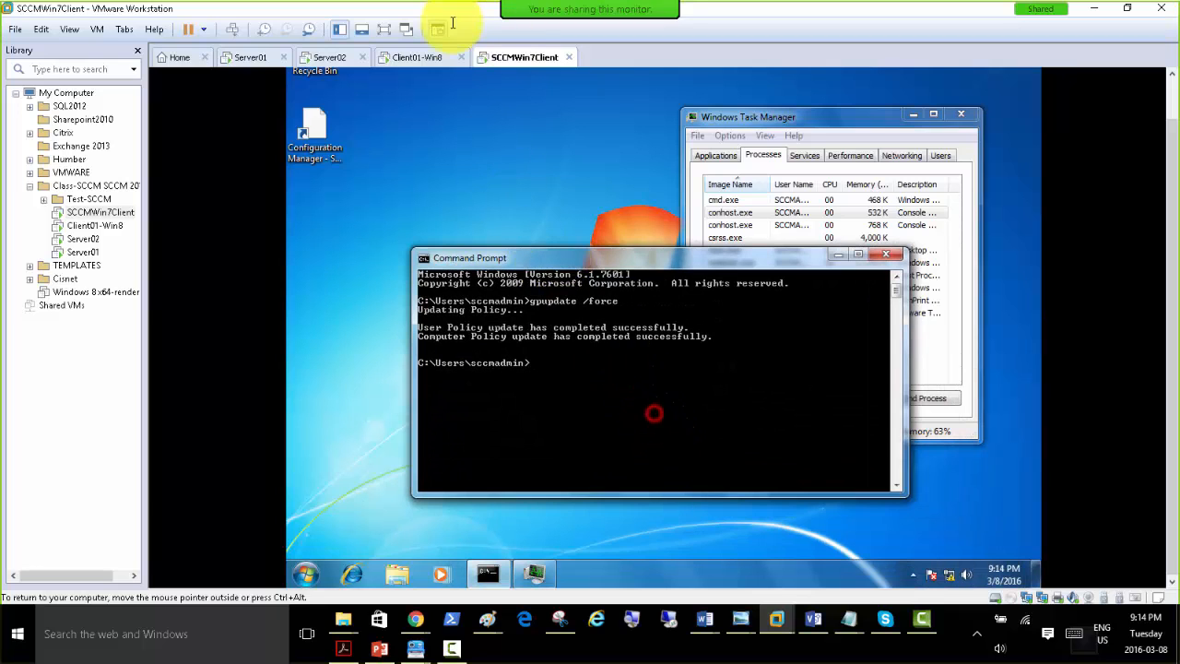
# On Server01, run gpupdate /force in the command prompt and return to the Group Policy Management Editor.
pyautogui.click(323, 58)
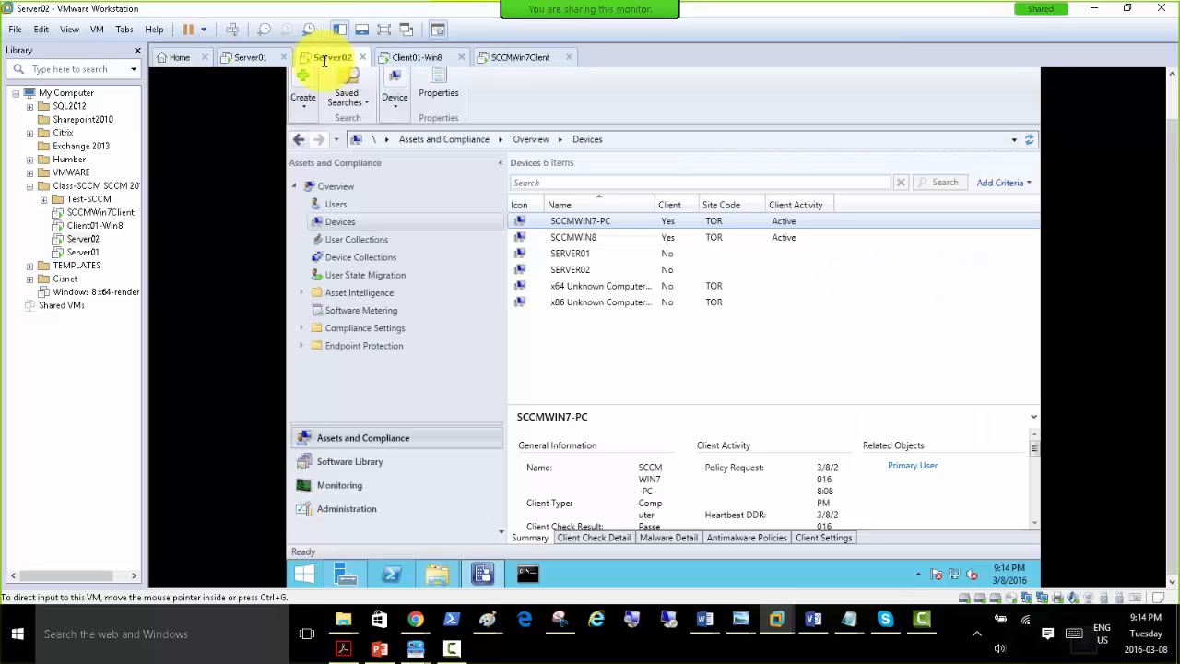
pyautogui.click(247, 57)
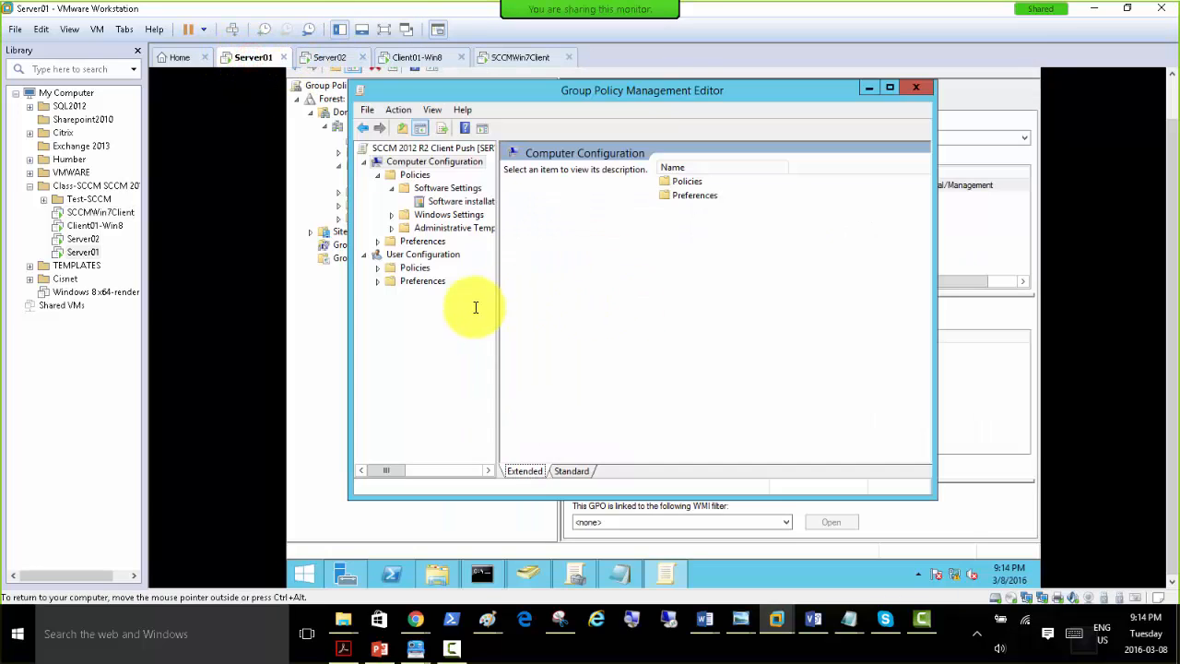
pyautogui.click(482, 574)
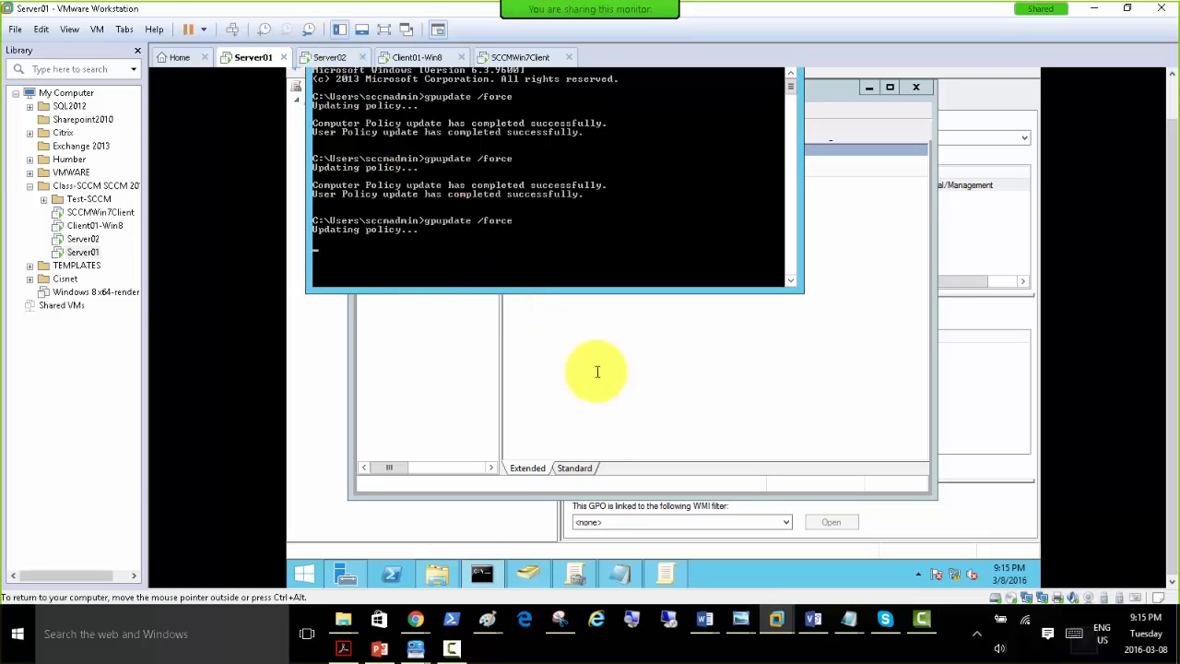
pyautogui.click(588, 426)
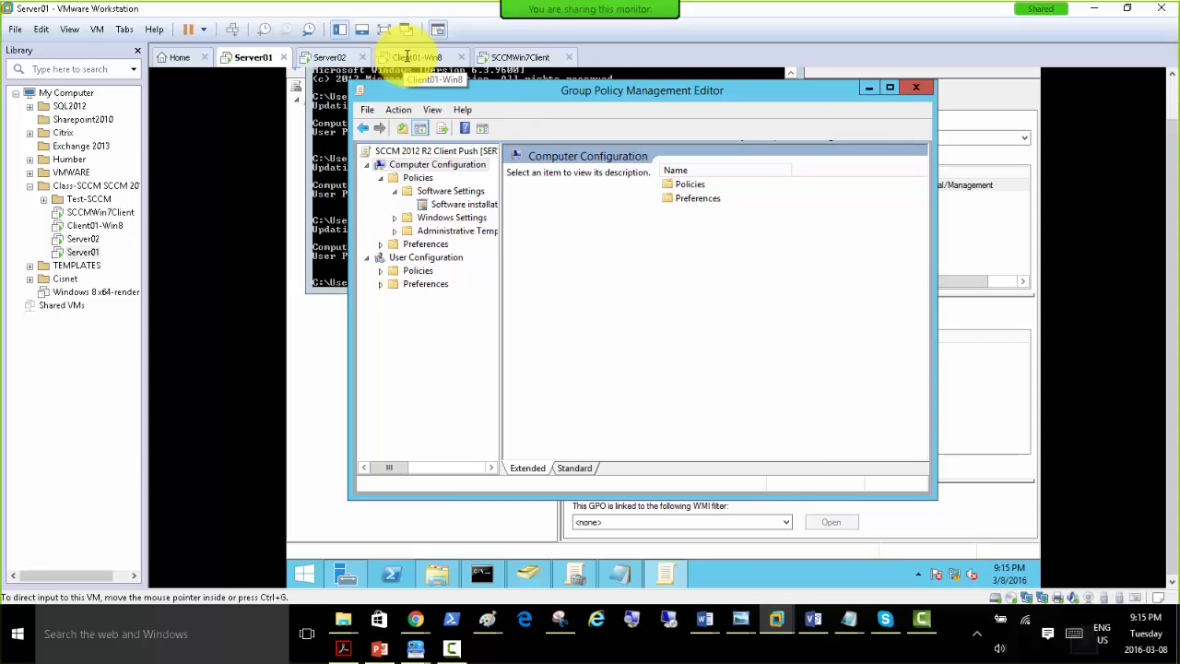
# On Client01-Win8, launch the client installer from \\SERVER01\Shared-Soft and allow it to install software.
pyautogui.click(407, 56)
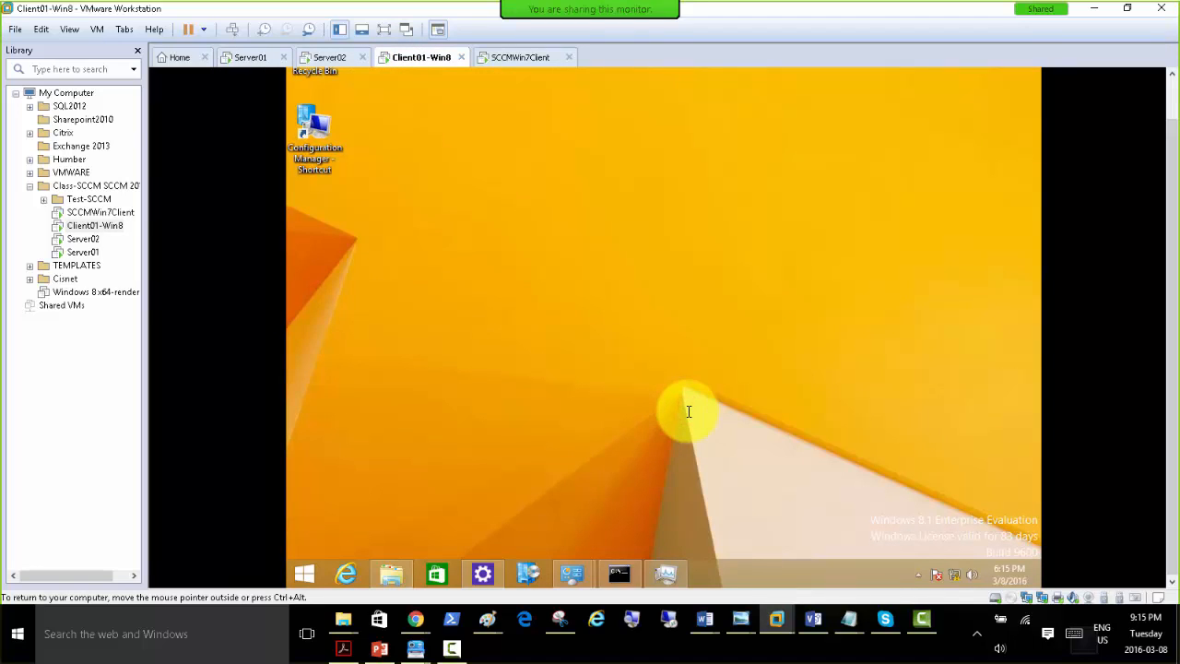
pyautogui.press('super+r')
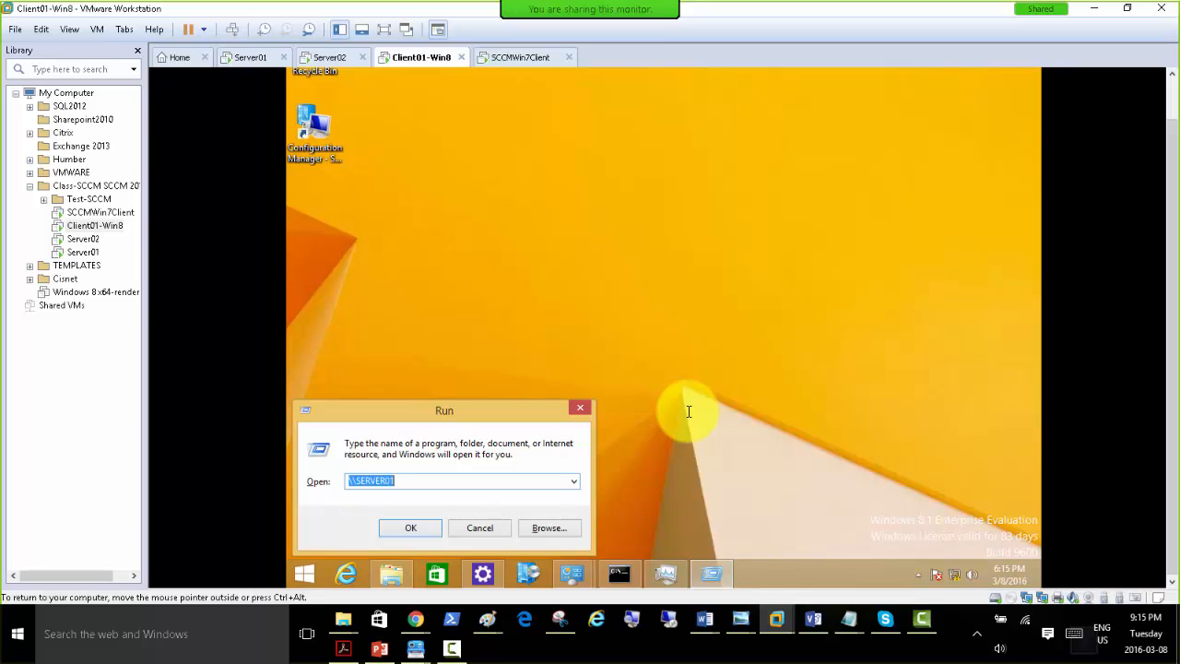
pyautogui.press('Return')
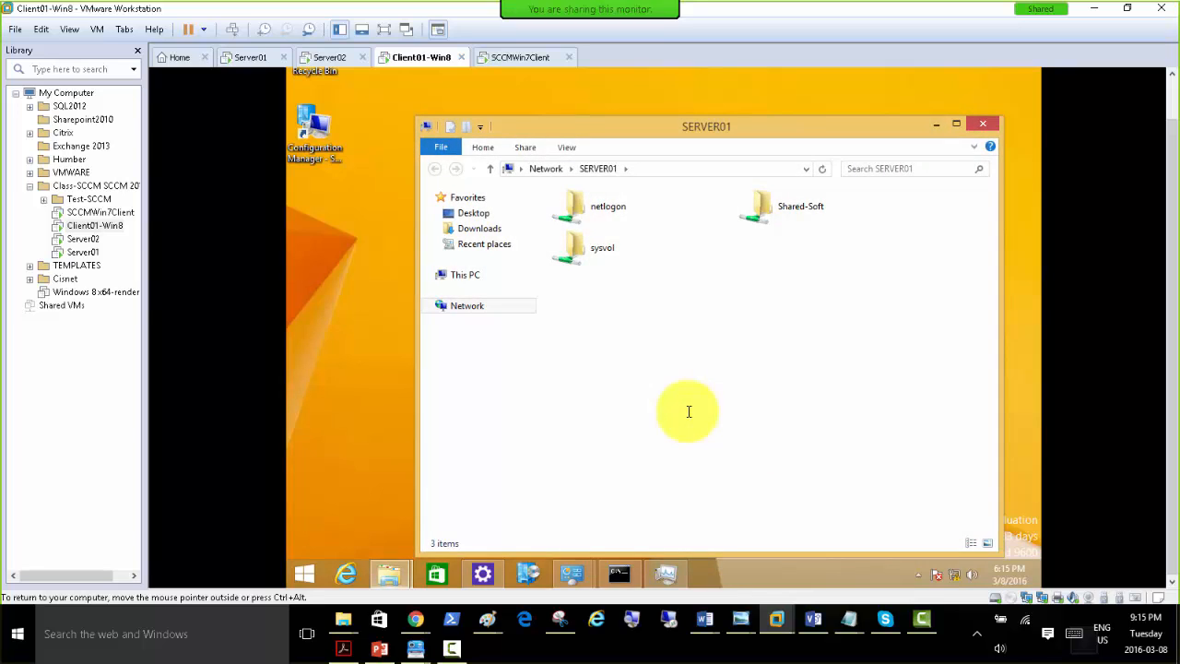
pyautogui.click(783, 205)
pyautogui.doubleClick(779, 208)
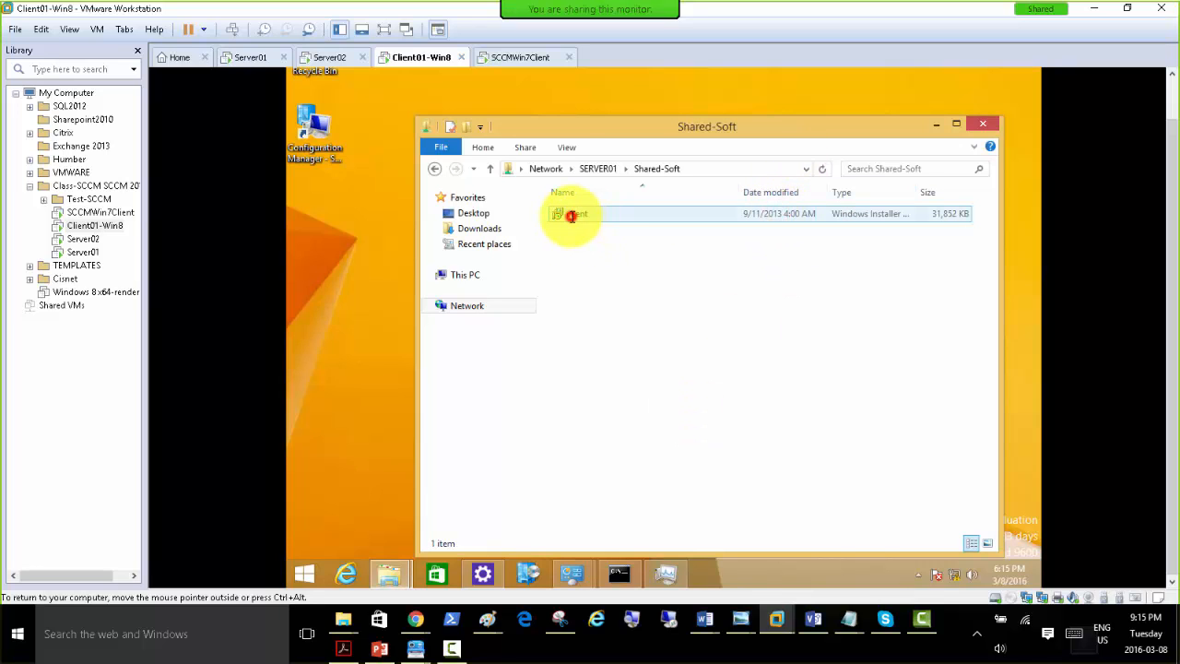
pyautogui.doubleClick(570, 216)
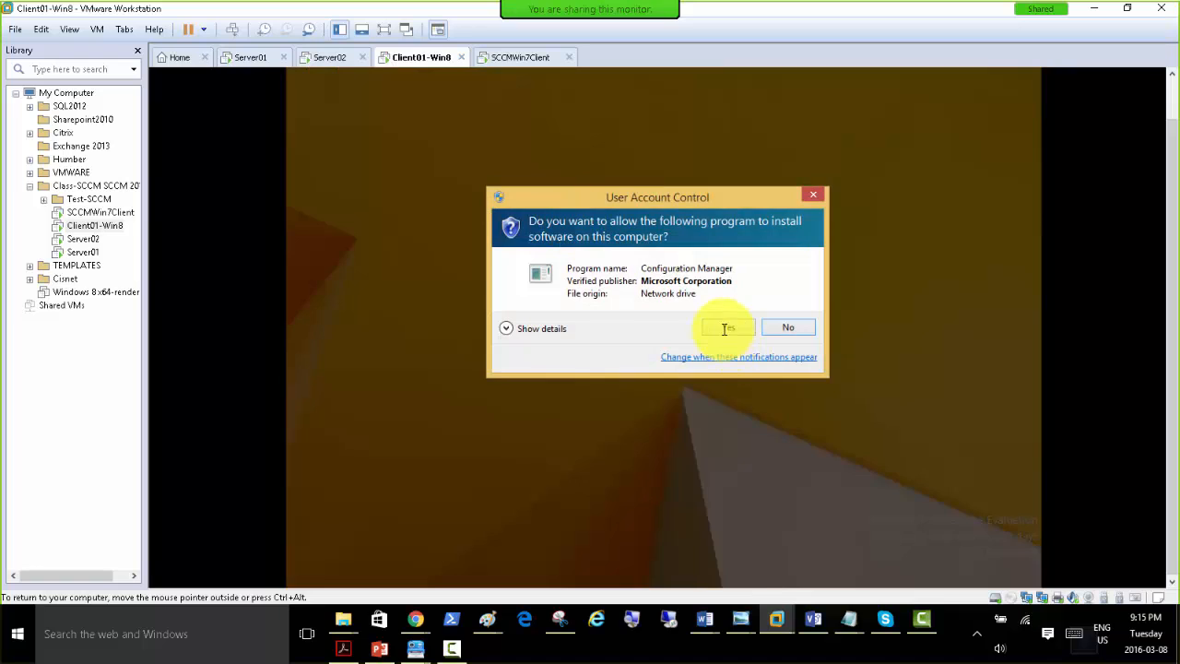
pyautogui.click(726, 328)
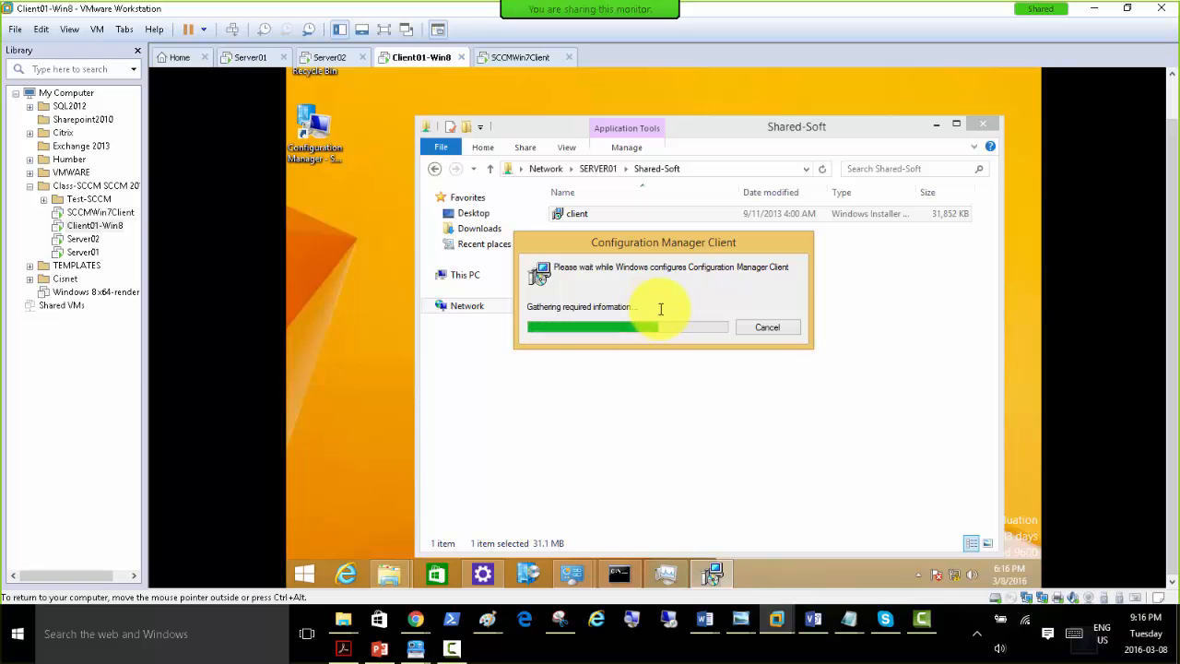
# On SCCMWin7Client, open System Information and check the system type.
pyautogui.click(530, 58)
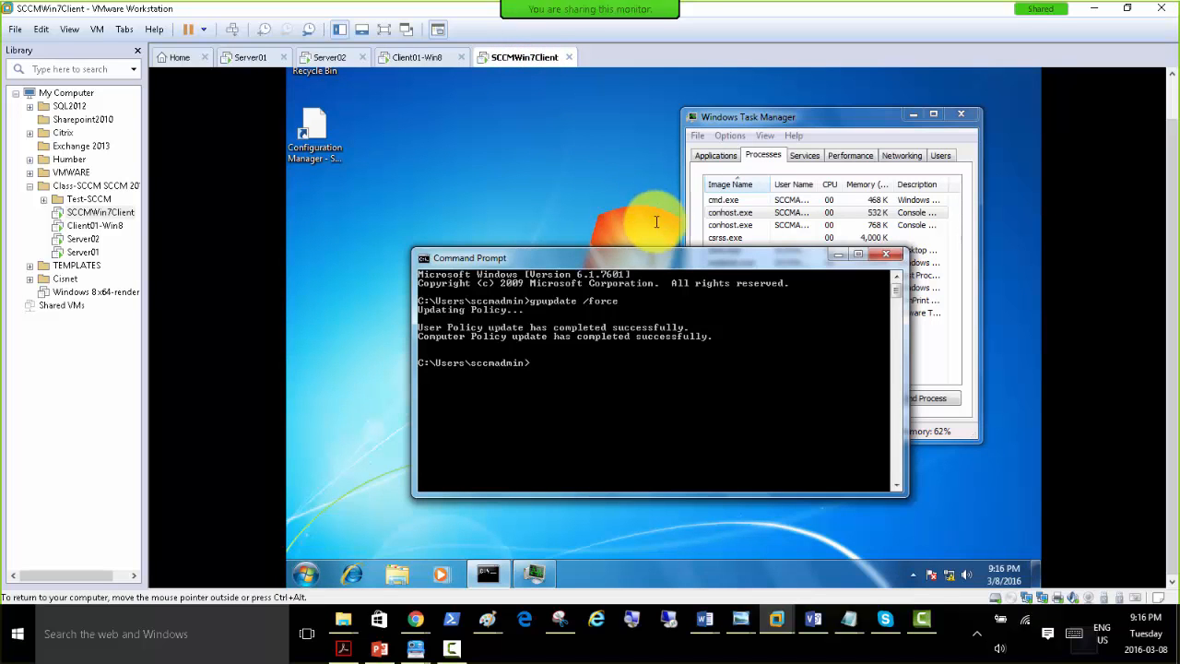
pyautogui.moveTo(575, 257); pyautogui.dragTo(625, 189)
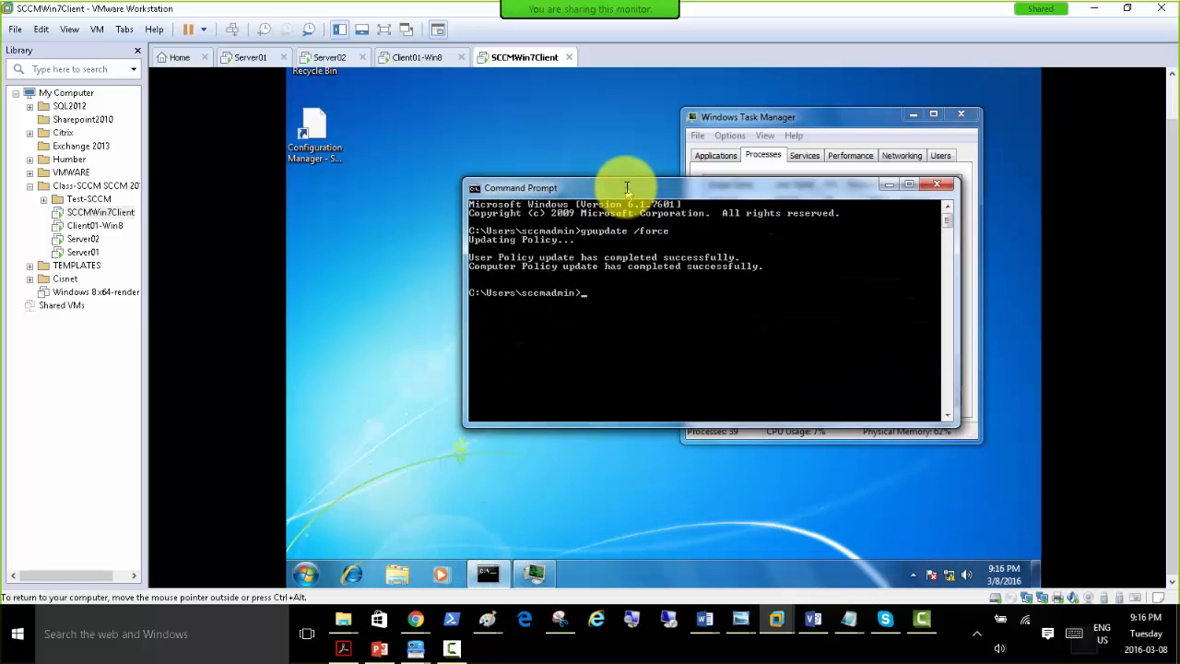
pyautogui.click(307, 573)
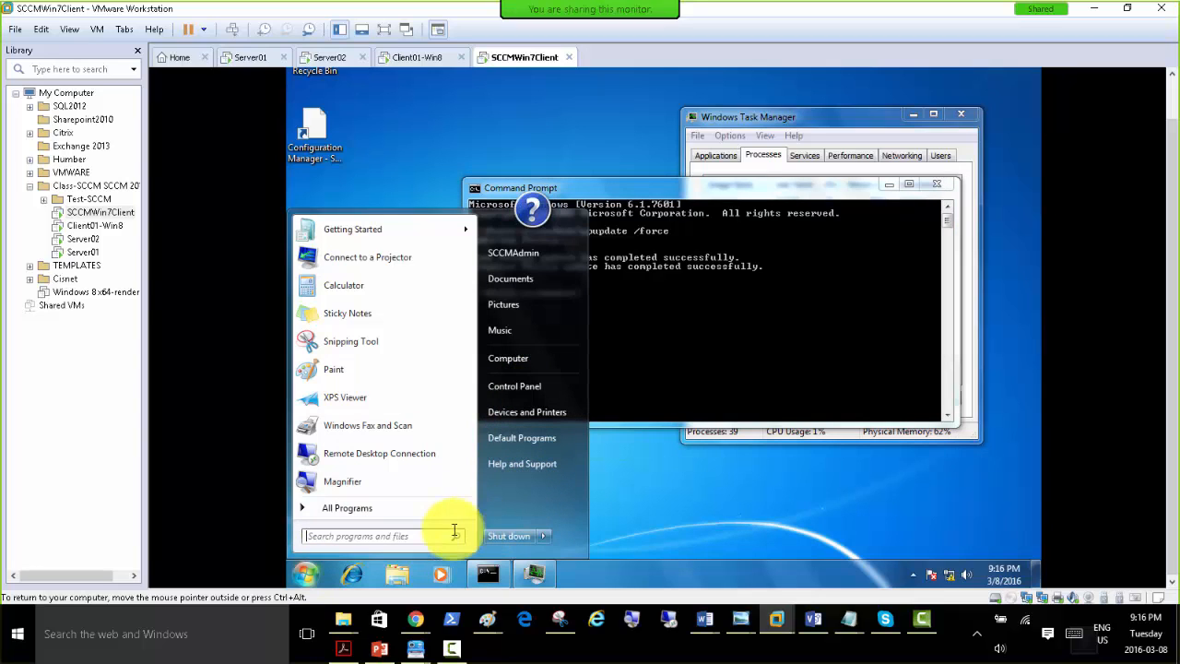
pyautogui.click(425, 539)
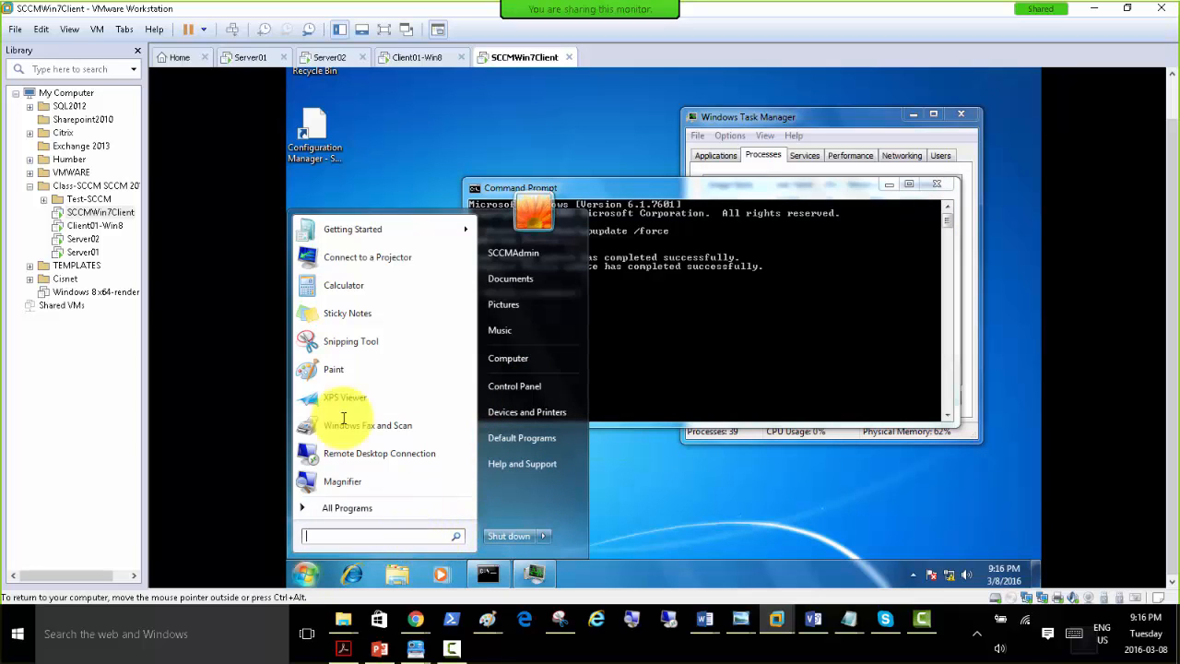
pyautogui.click(350, 509)
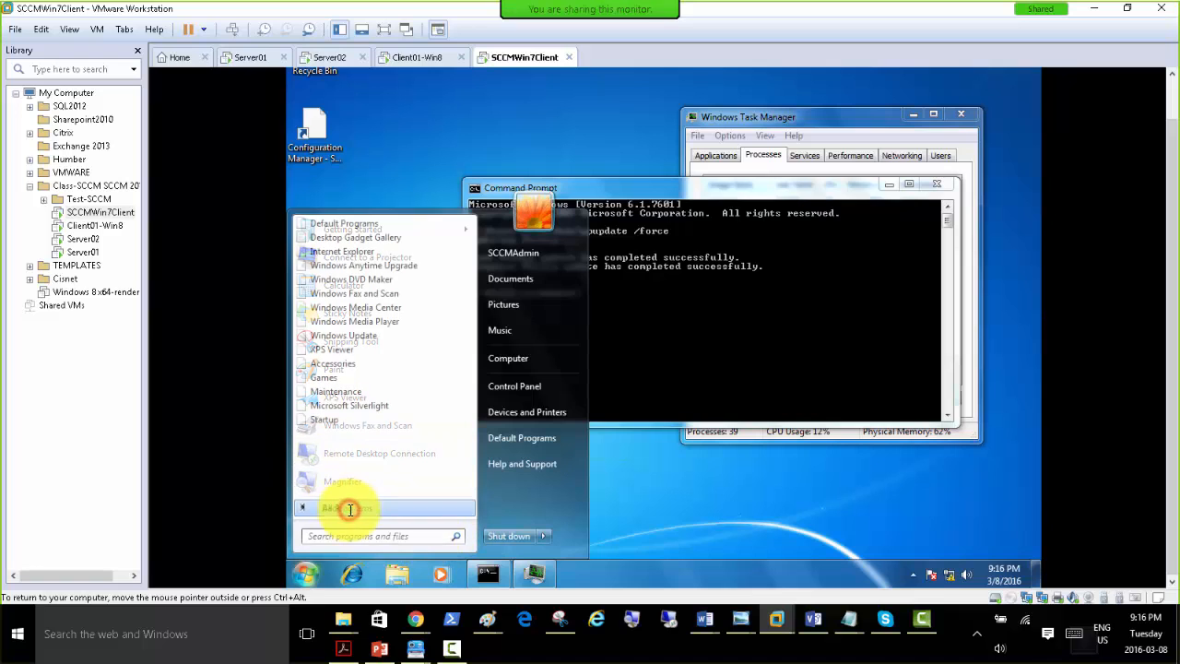
pyautogui.click(338, 362)
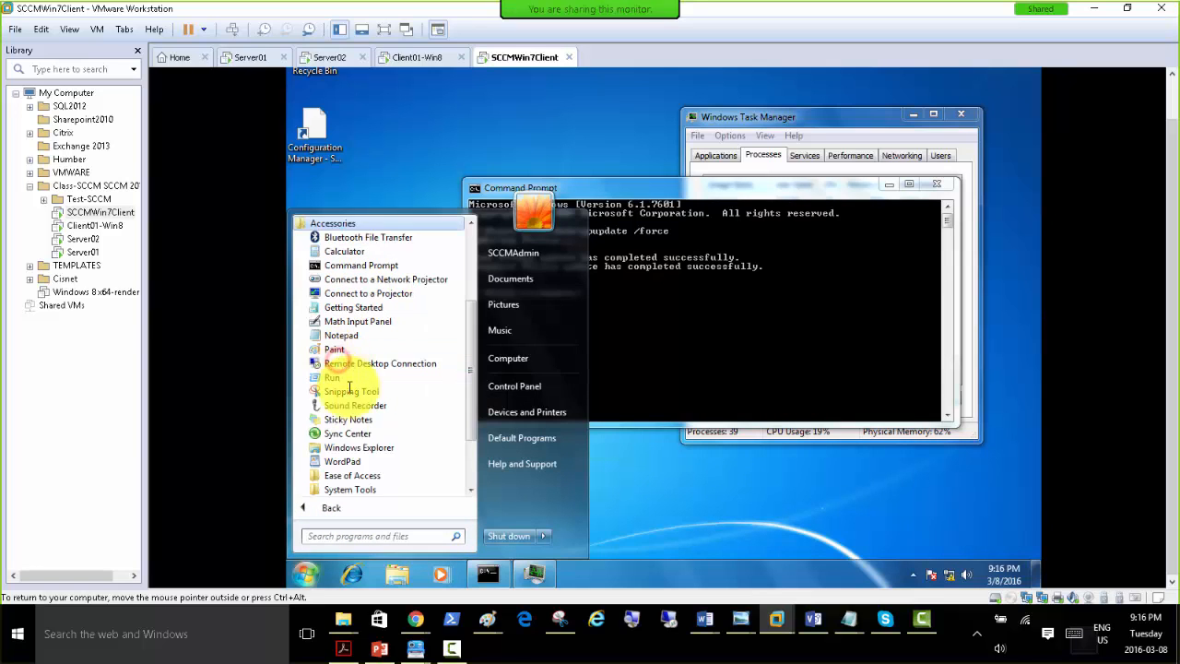
pyautogui.click(364, 486)
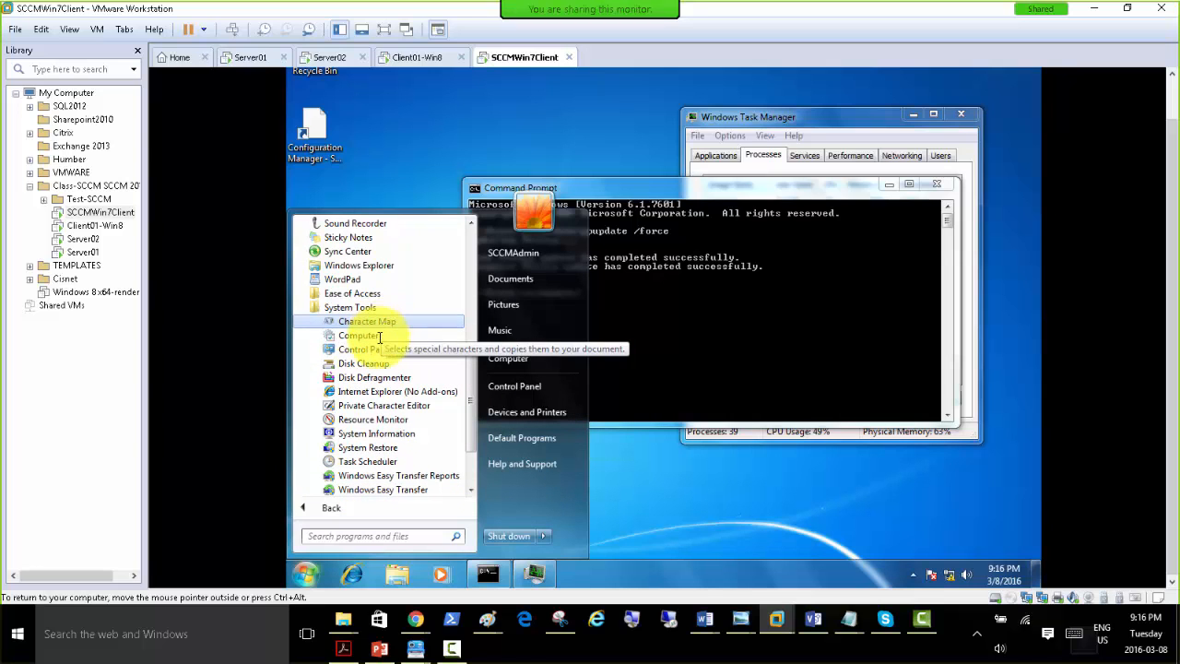
pyautogui.click(402, 435)
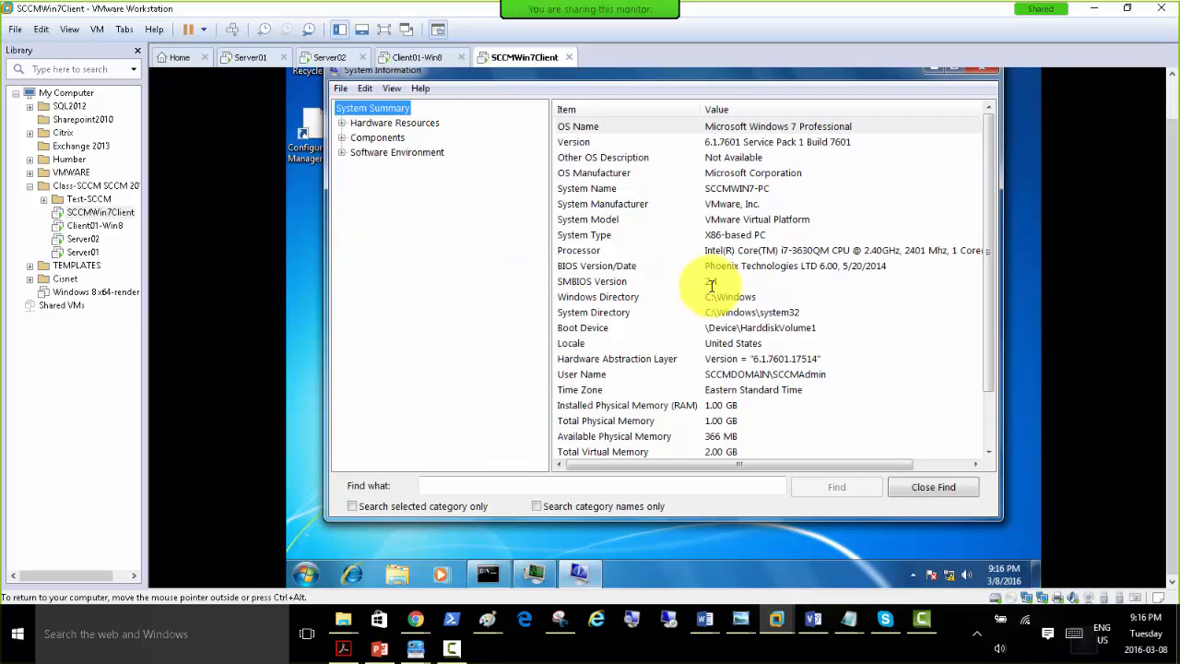
pyautogui.click(729, 235)
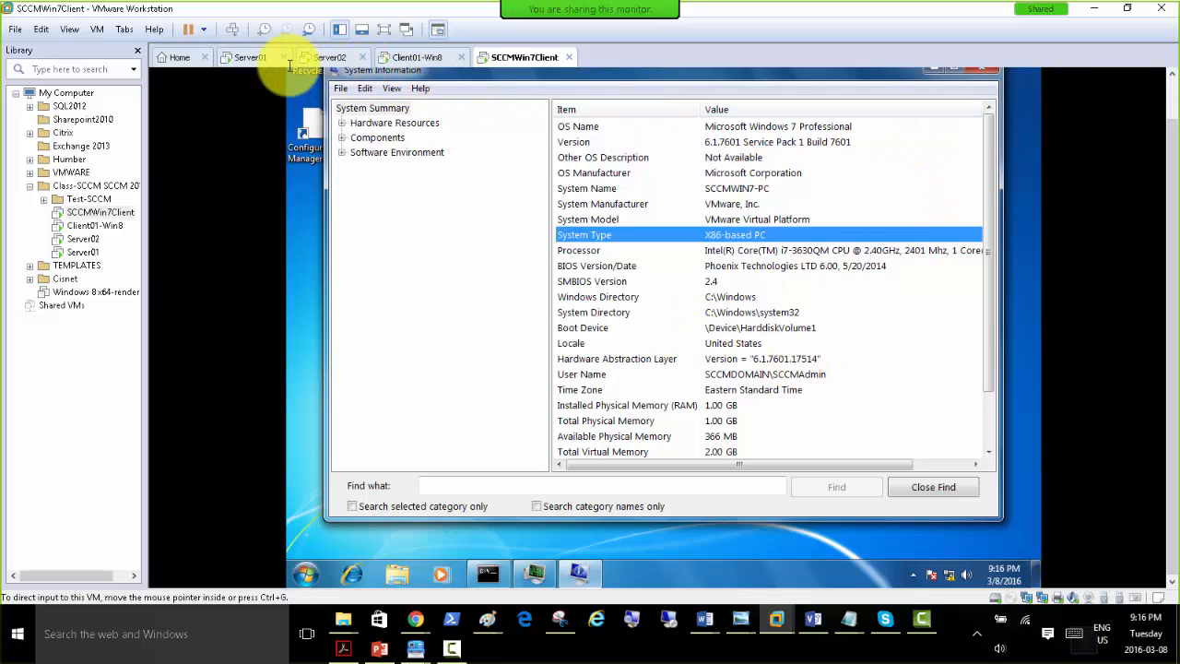
# On Server01, view the software installation packages under Computer Configuration in the SCCM 2012 R2 Client Push policy.
pyautogui.click(245, 56)
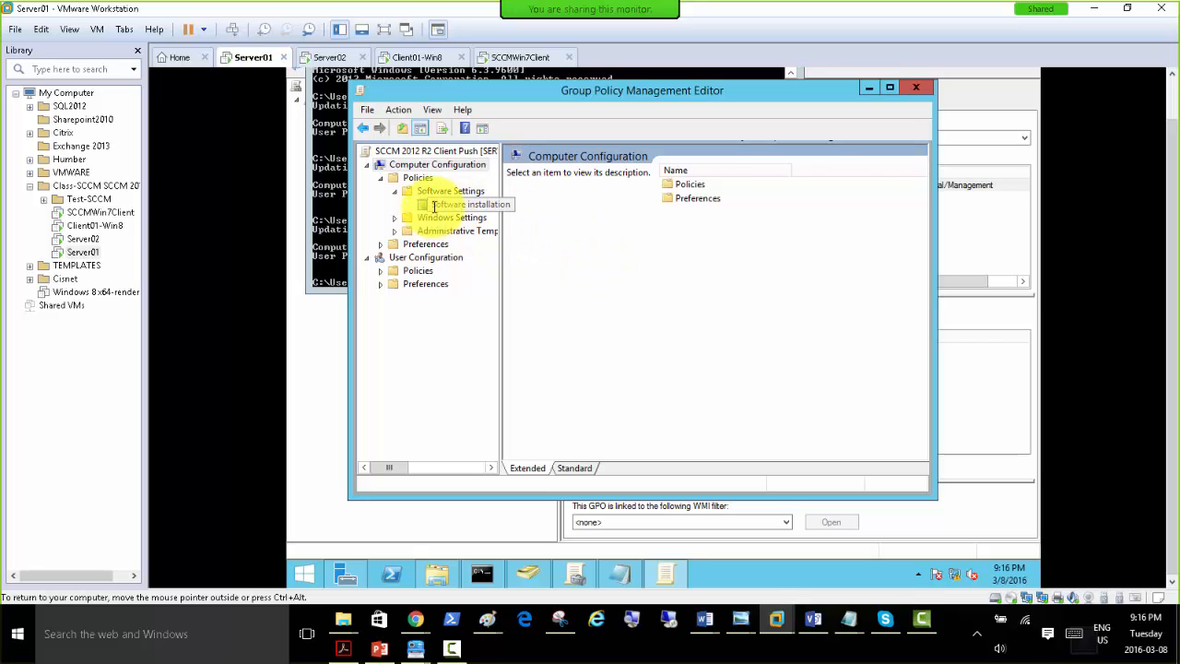
pyautogui.click(452, 202)
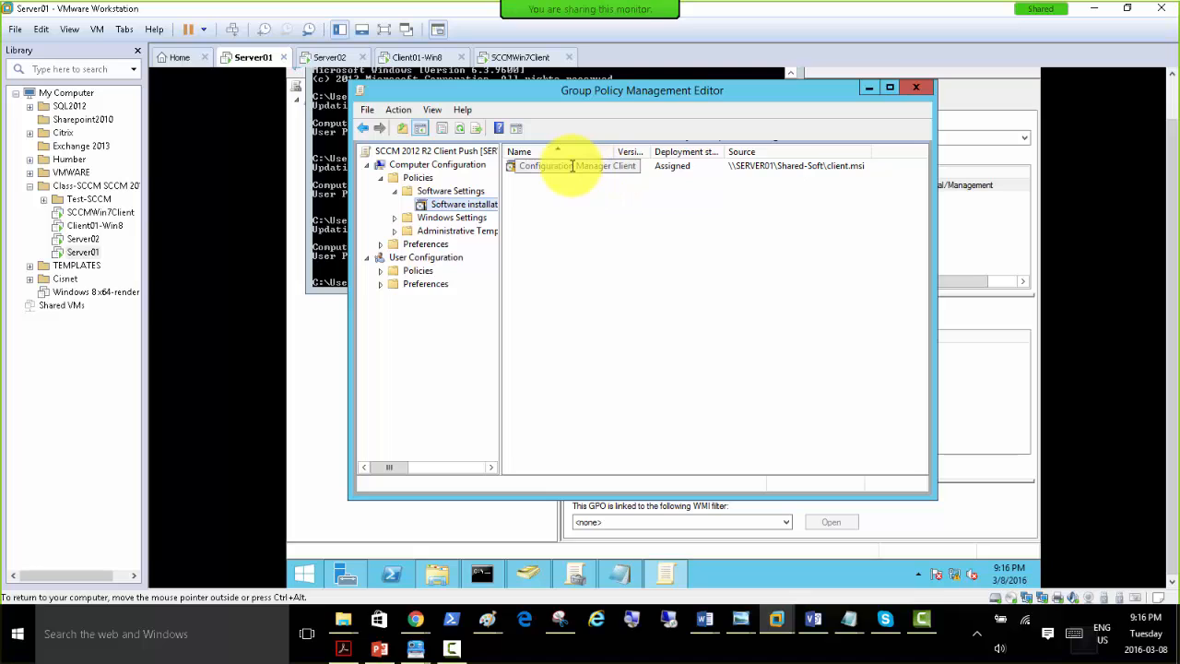
# Browse to the network shares on \\SERVER02 in File Explorer.
pyautogui.click(440, 574)
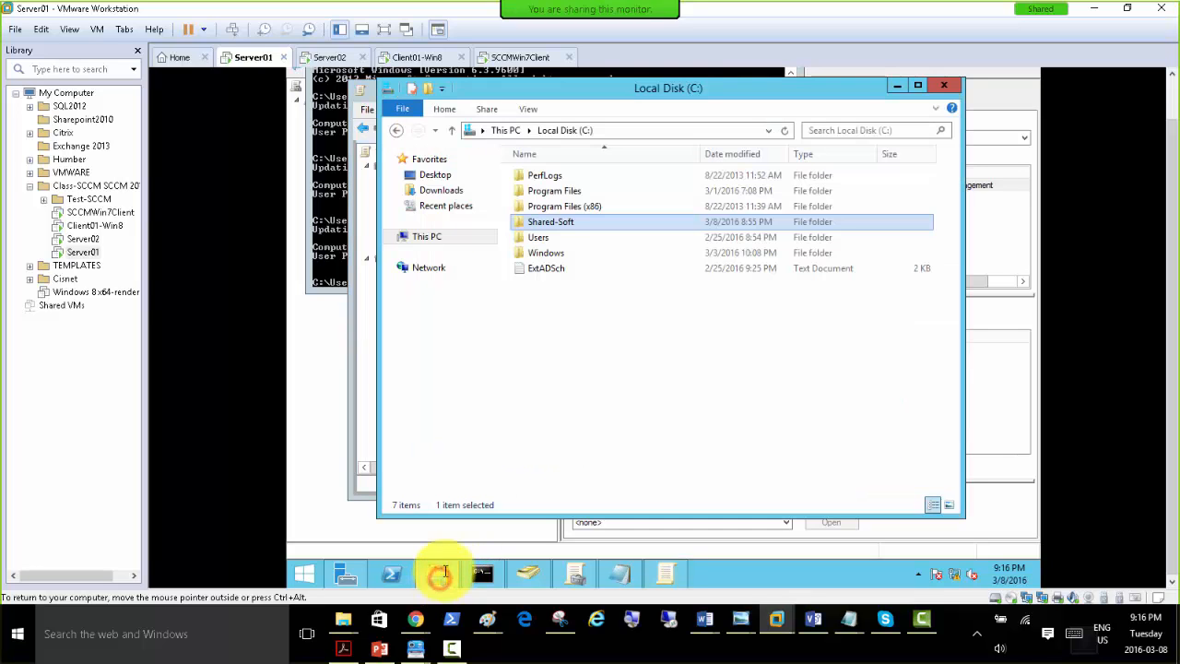
pyautogui.click(625, 130)
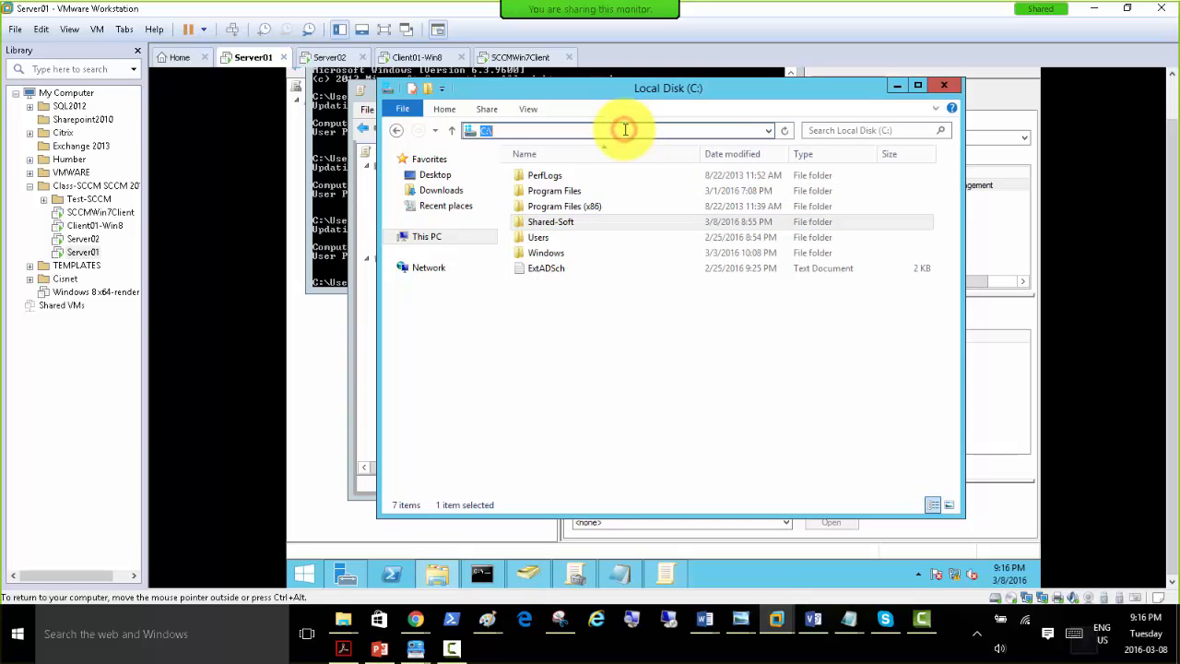
pyautogui.write('\\\\')
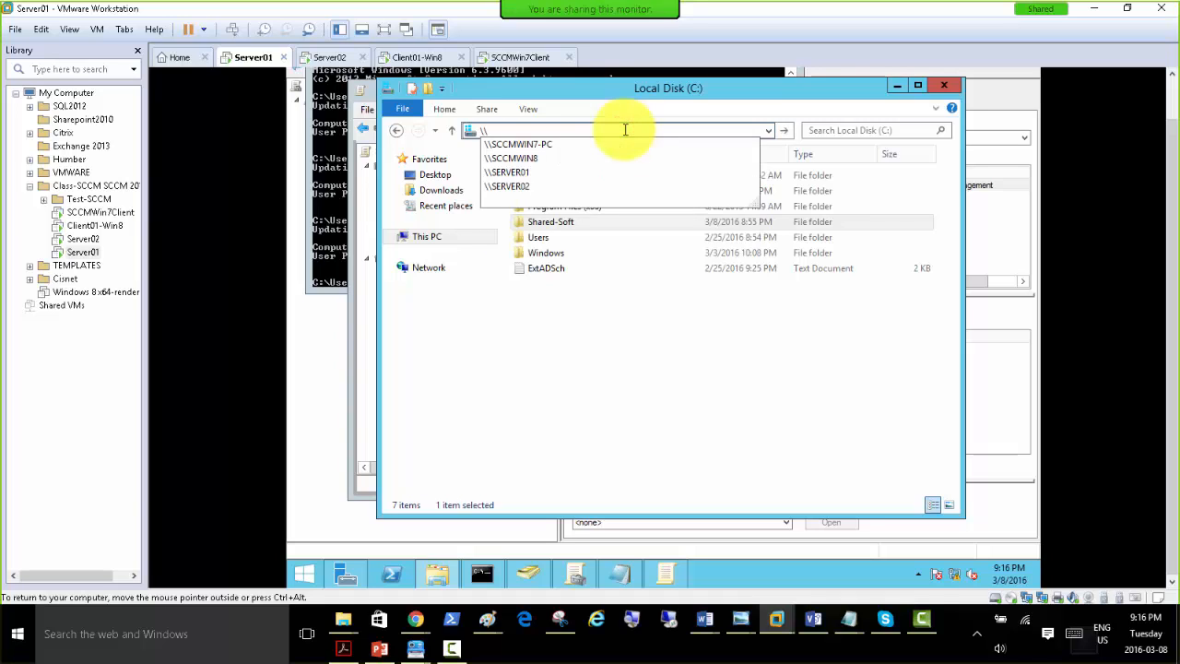
pyautogui.press('Down')
pyautogui.press('Down')
pyautogui.press('Down')
pyautogui.press('Down')
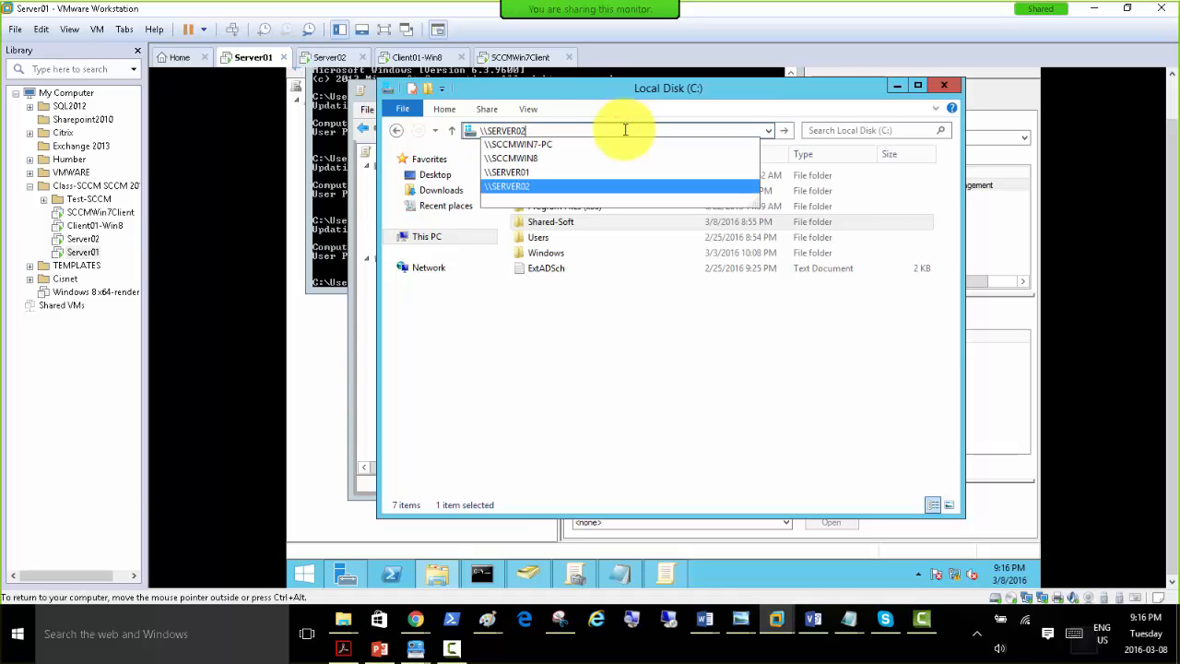
pyautogui.press('Return')
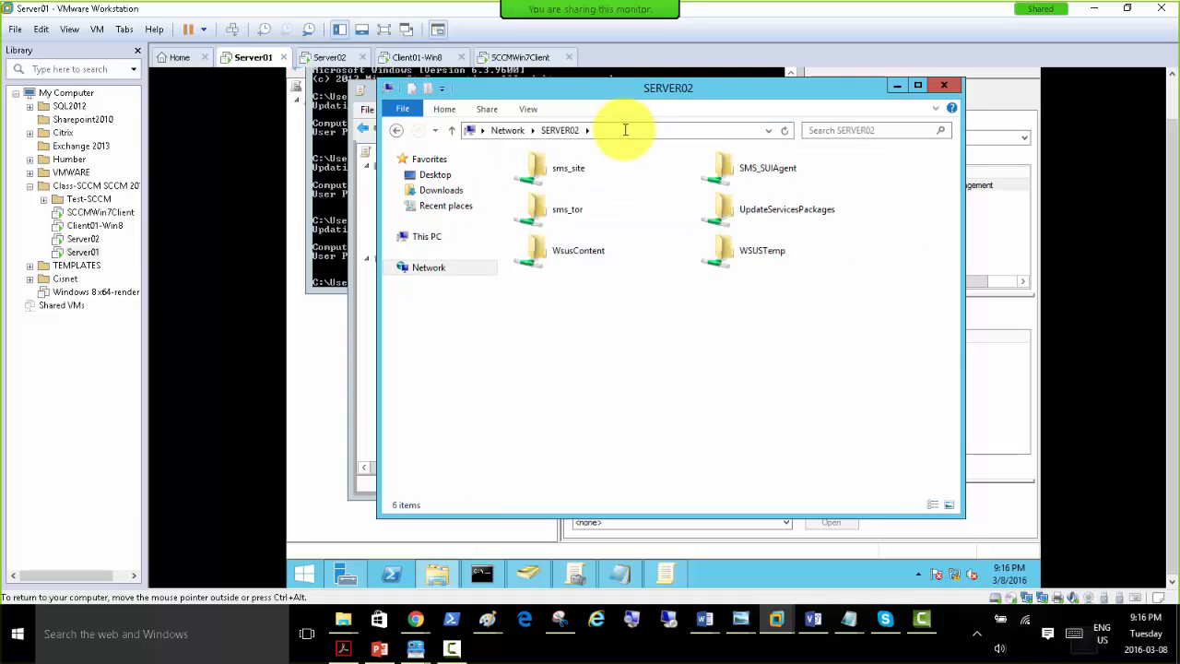
# Copy the 32-bit client installer from the sms_tor\Client\i386 folder.
pyautogui.doubleClick(573, 210)
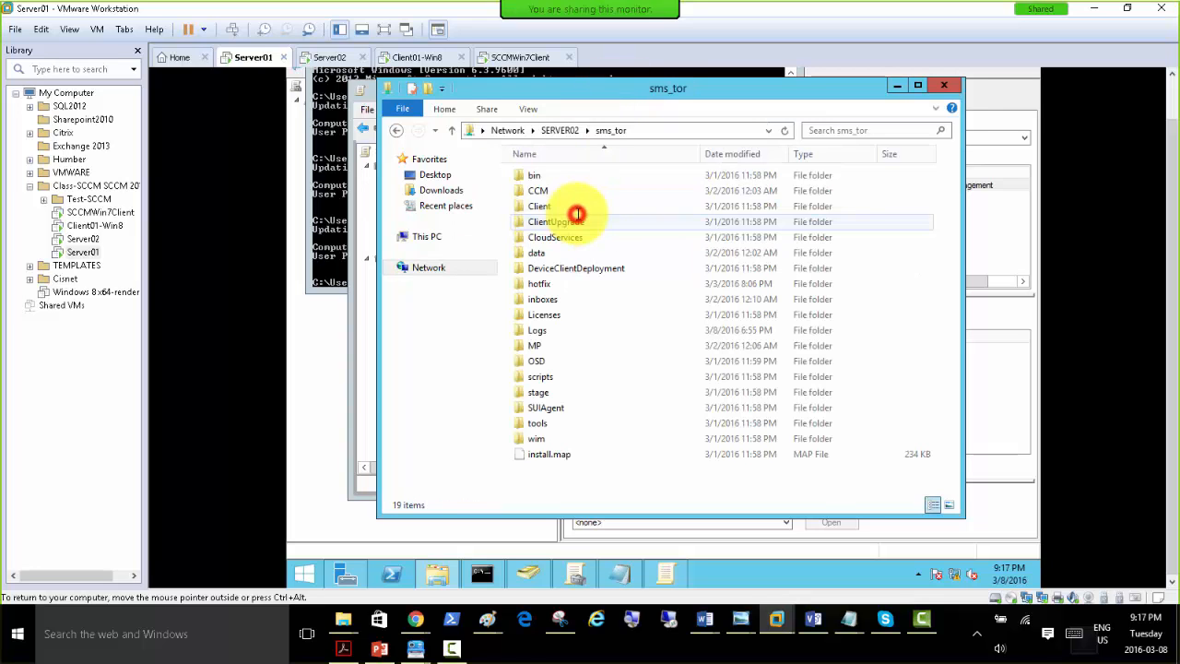
pyautogui.doubleClick(551, 206)
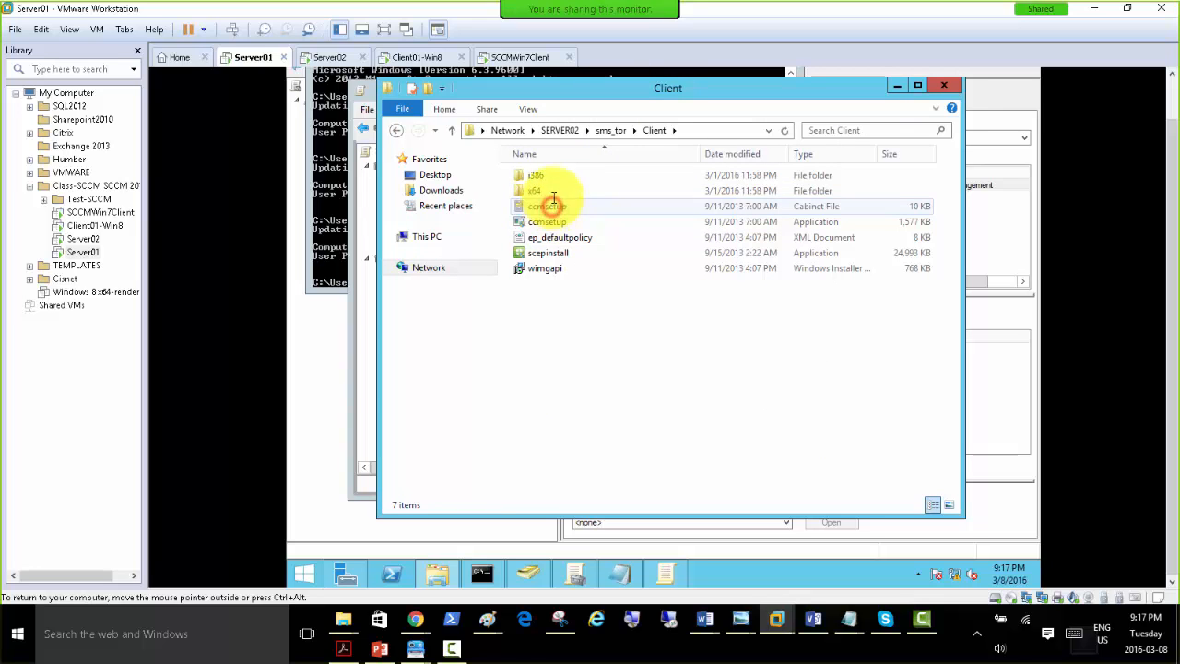
pyautogui.doubleClick(543, 177)
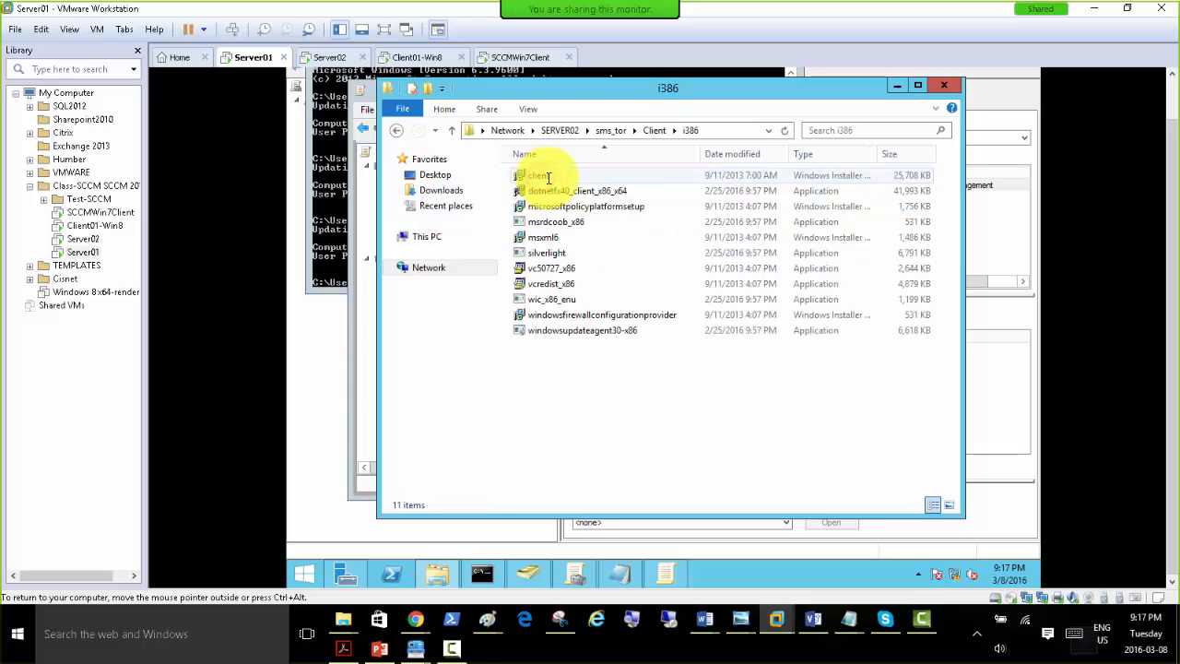
pyautogui.rightClick(539, 177)
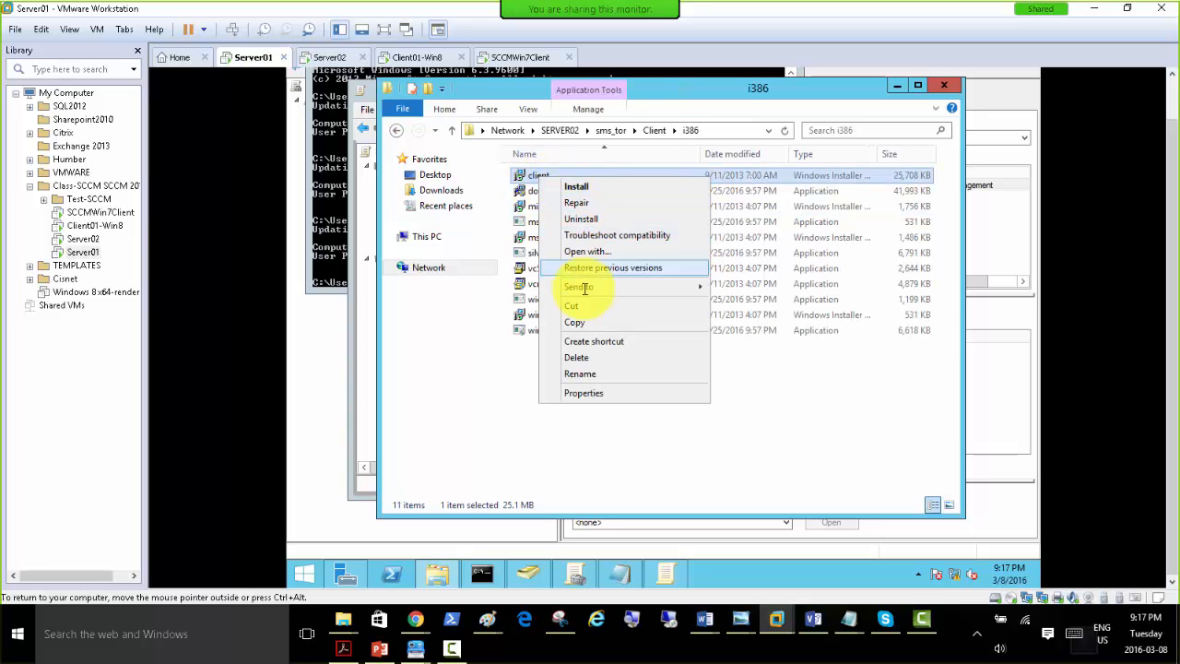
pyautogui.click(587, 323)
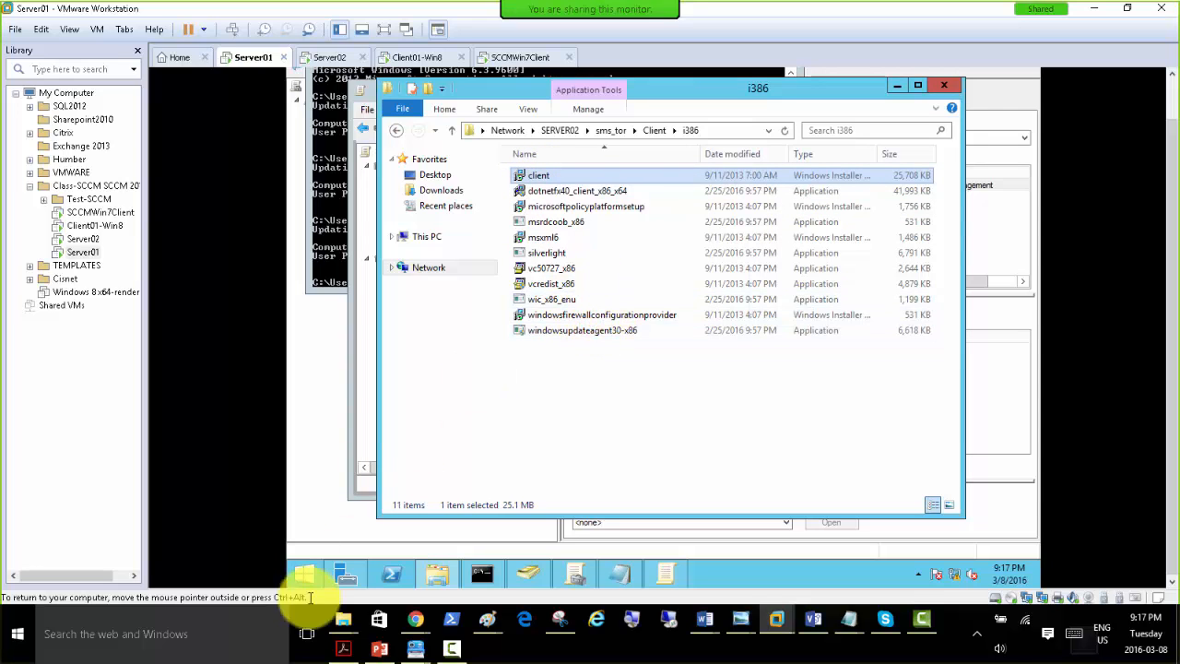
# Create a folder named i386 inside C:\Shared-Soft on Server01.
pyautogui.click(430, 235)
pyautogui.doubleClick(757, 345)
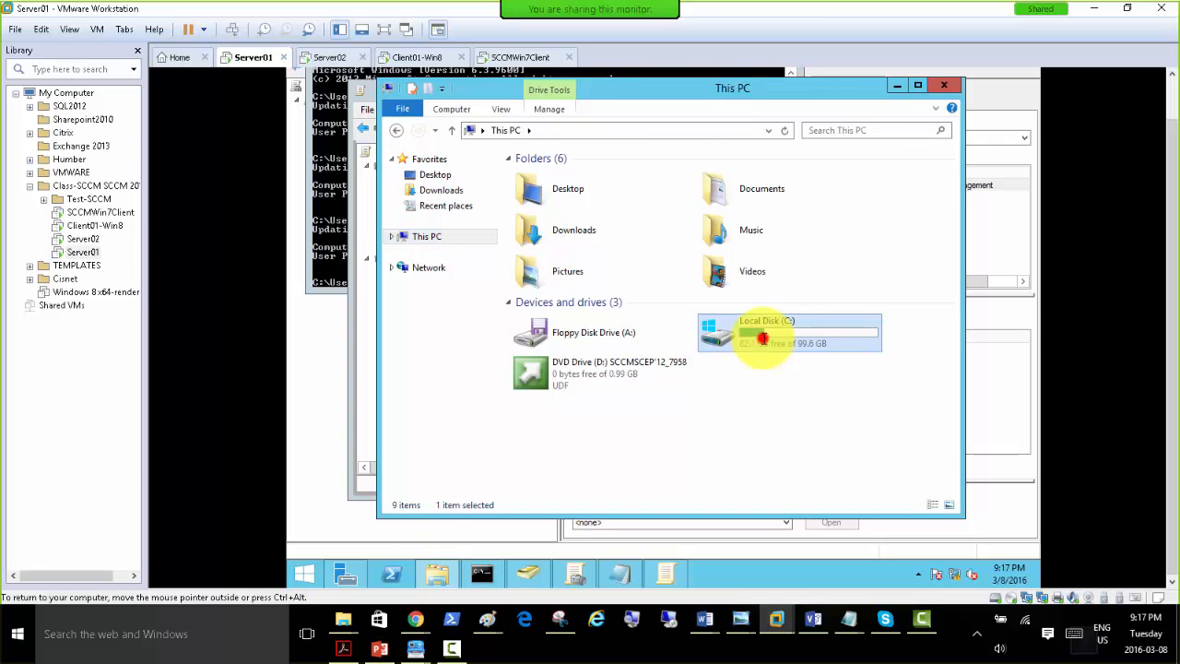
pyautogui.doubleClick(560, 223)
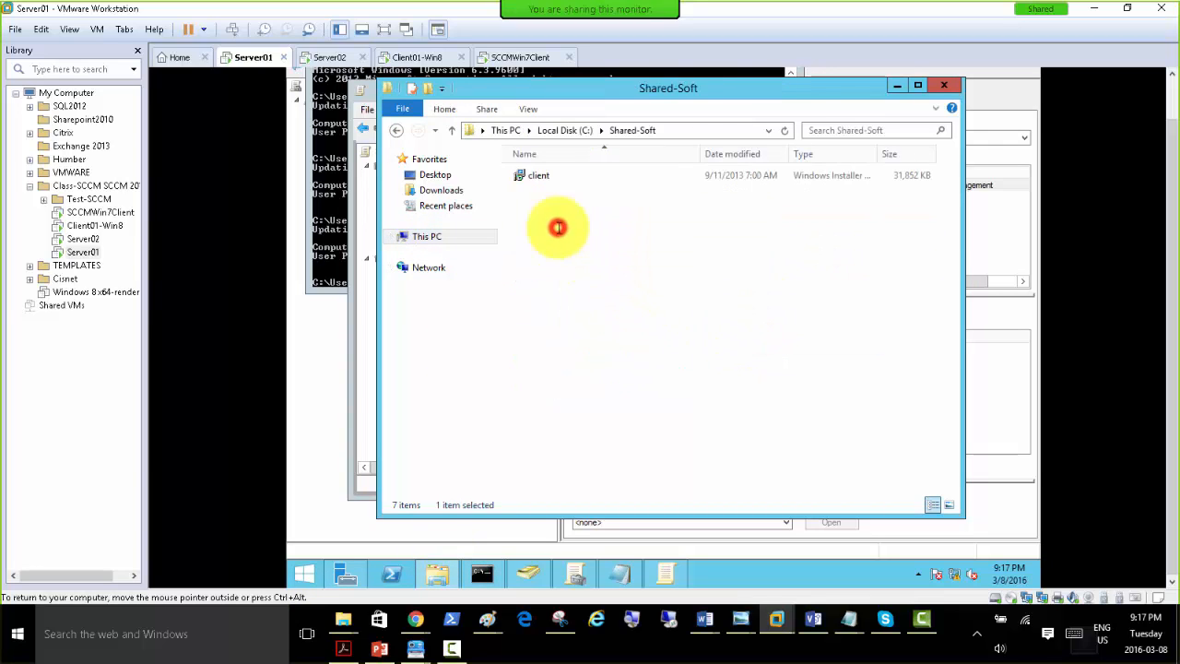
pyautogui.rightClick(543, 203)
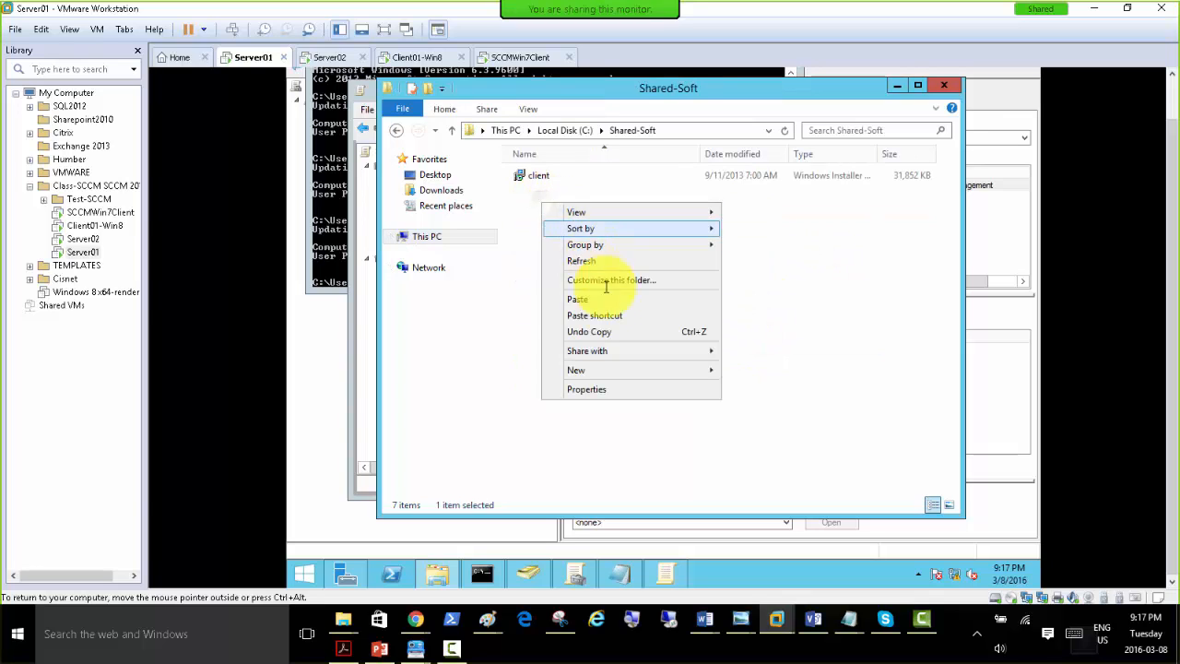
pyautogui.moveTo(629, 369)
pyautogui.click(735, 373)
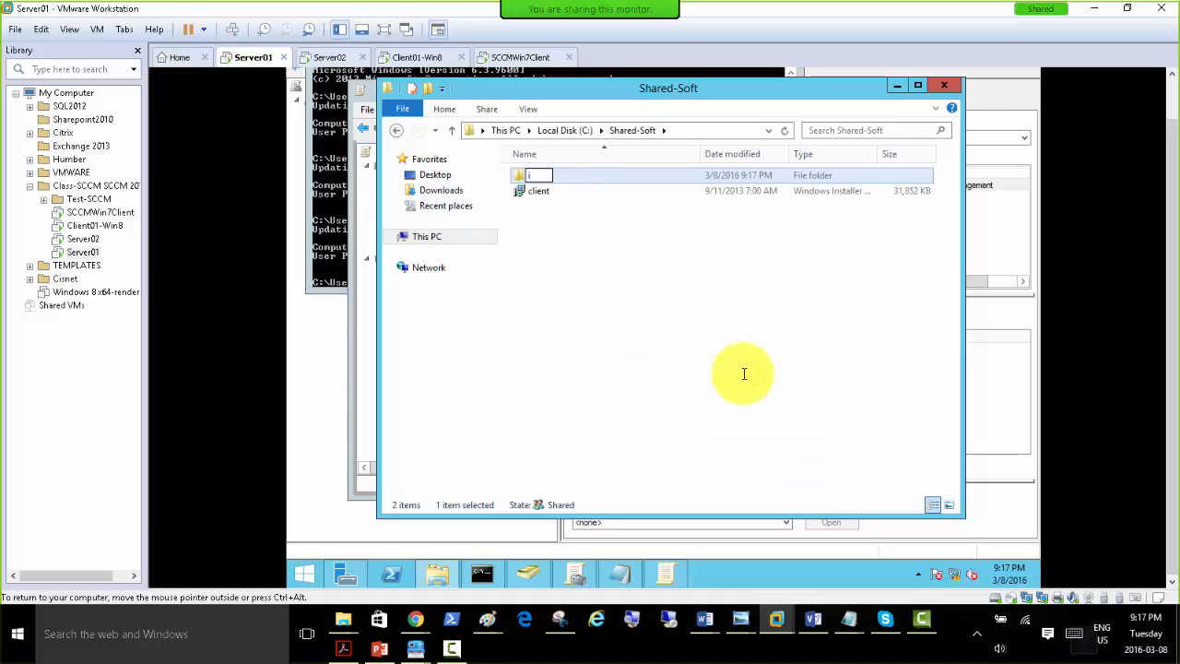
pyautogui.press('Return')
pyautogui.press('Return')
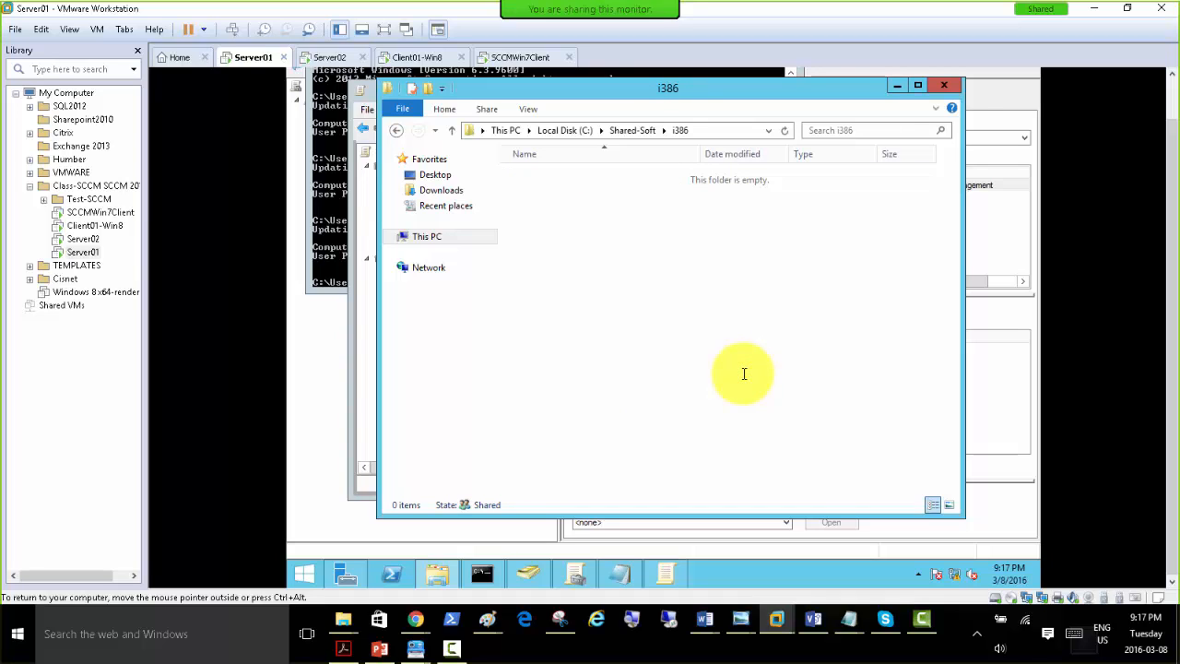
# Paste the copied 32-bit client installer into the C:\Shared-Soft\i386 folder.
pyautogui.rightClick(572, 261)
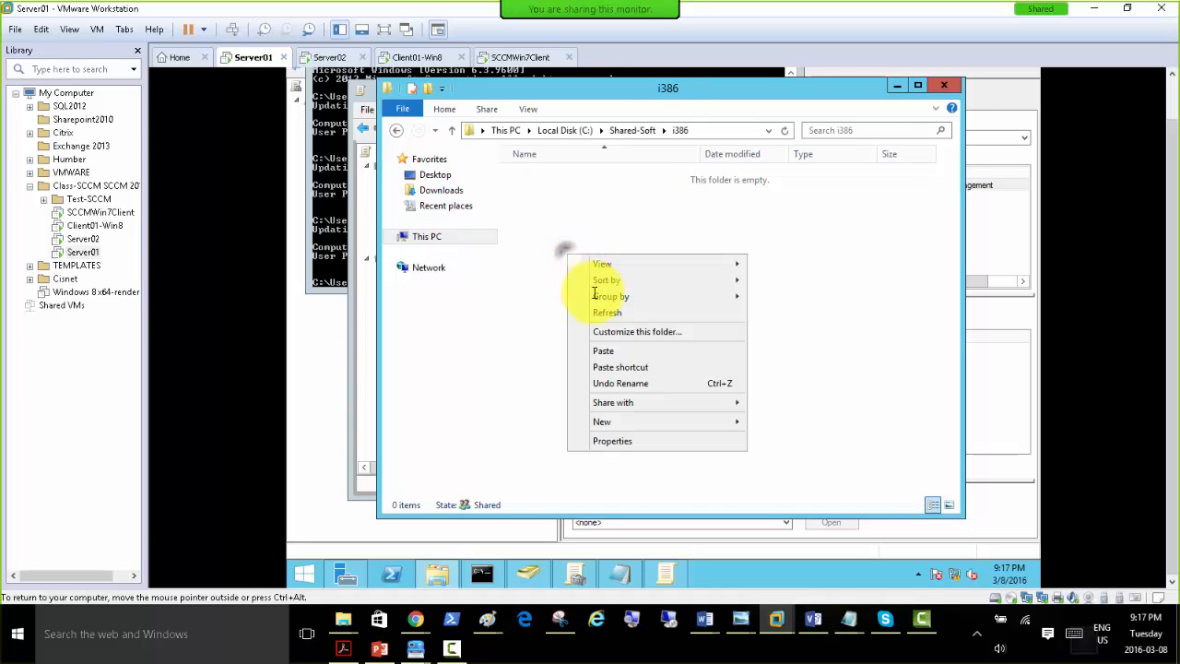
pyautogui.click(604, 353)
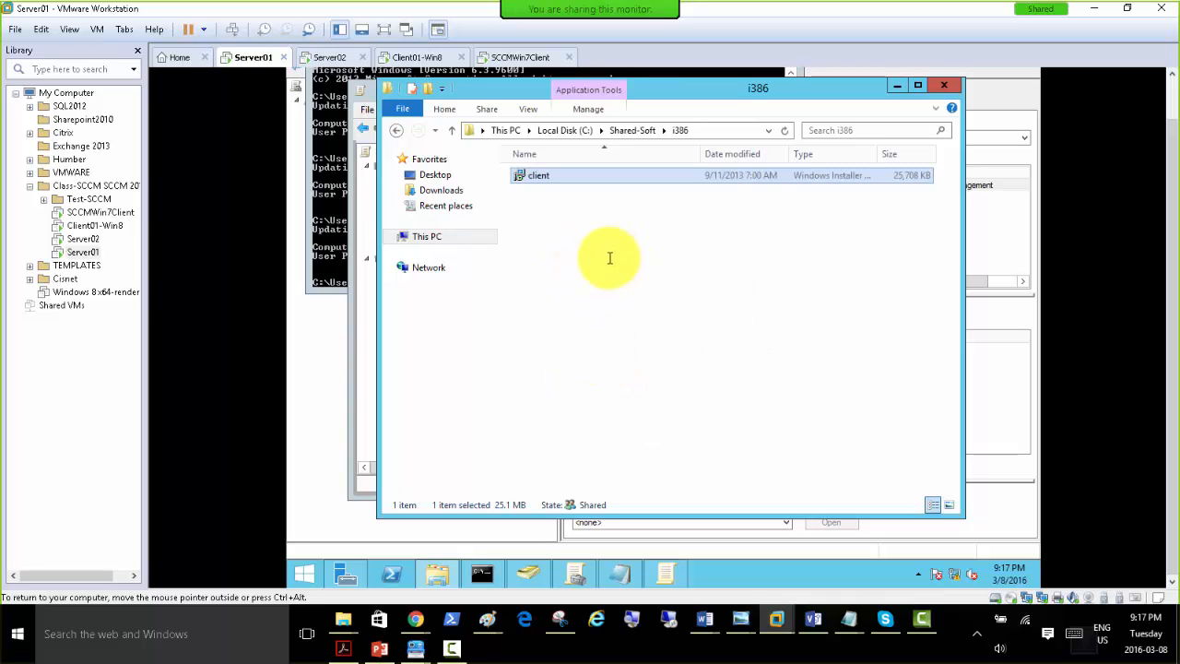
# Remove the existing Configuration Manager client package from the policy, choosing to immediately uninstall the software from users and computers.
pyautogui.click(362, 352)
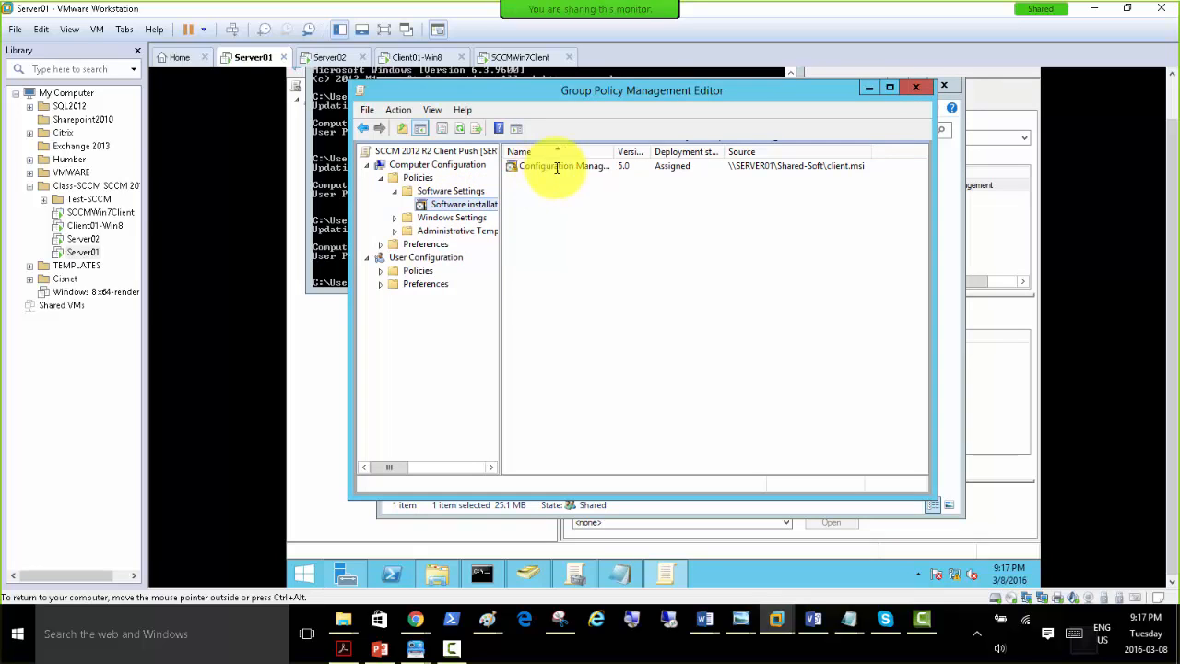
pyautogui.rightClick(554, 165)
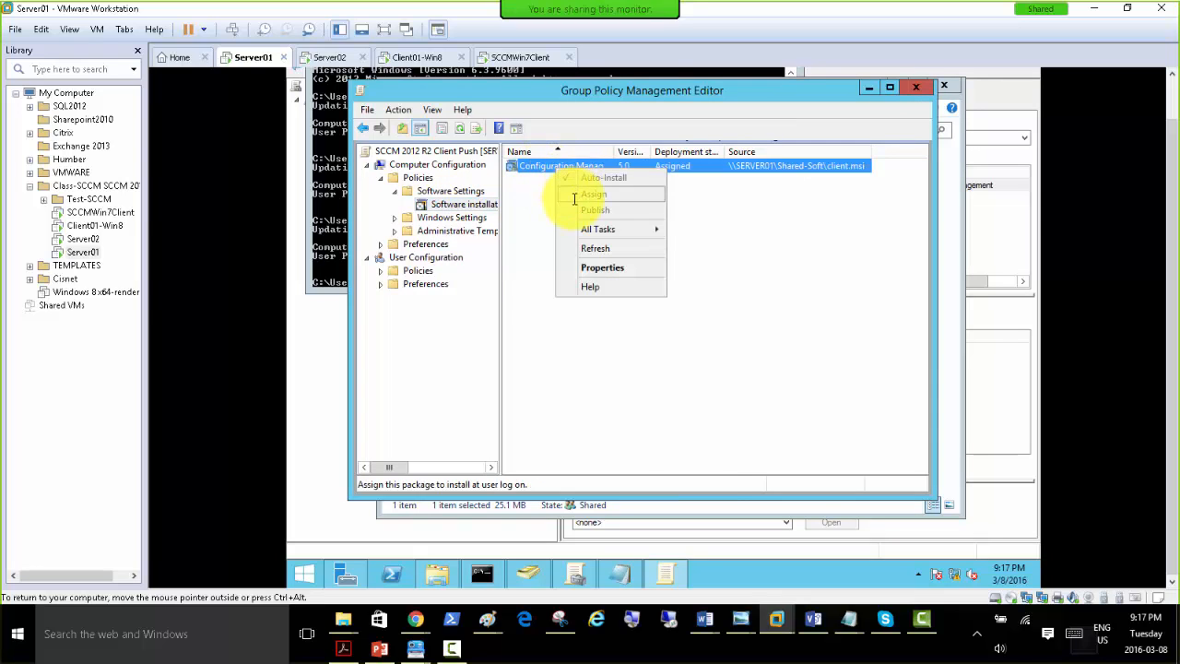
pyautogui.click(514, 232)
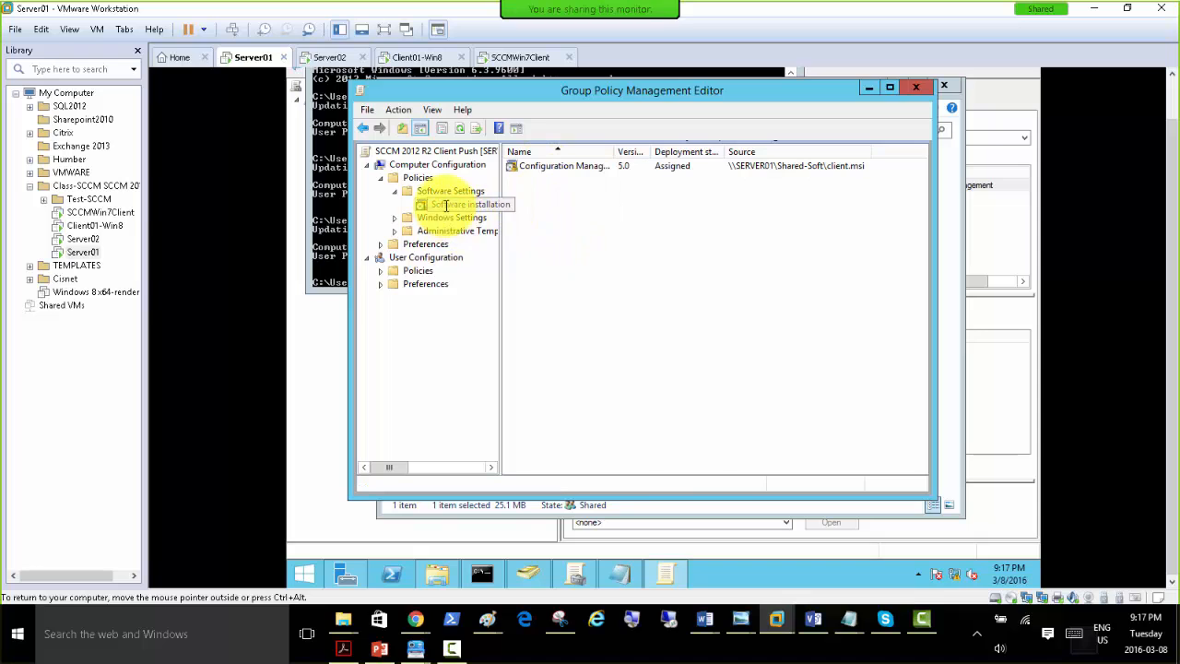
pyautogui.rightClick(542, 167)
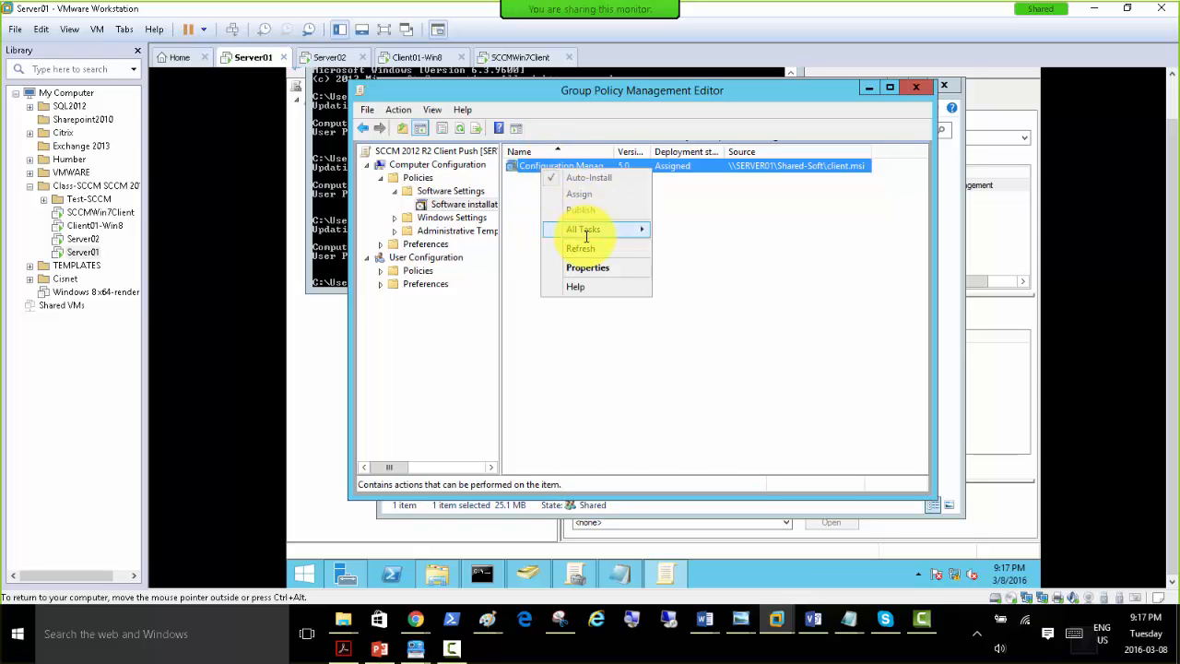
pyautogui.moveTo(586, 237)
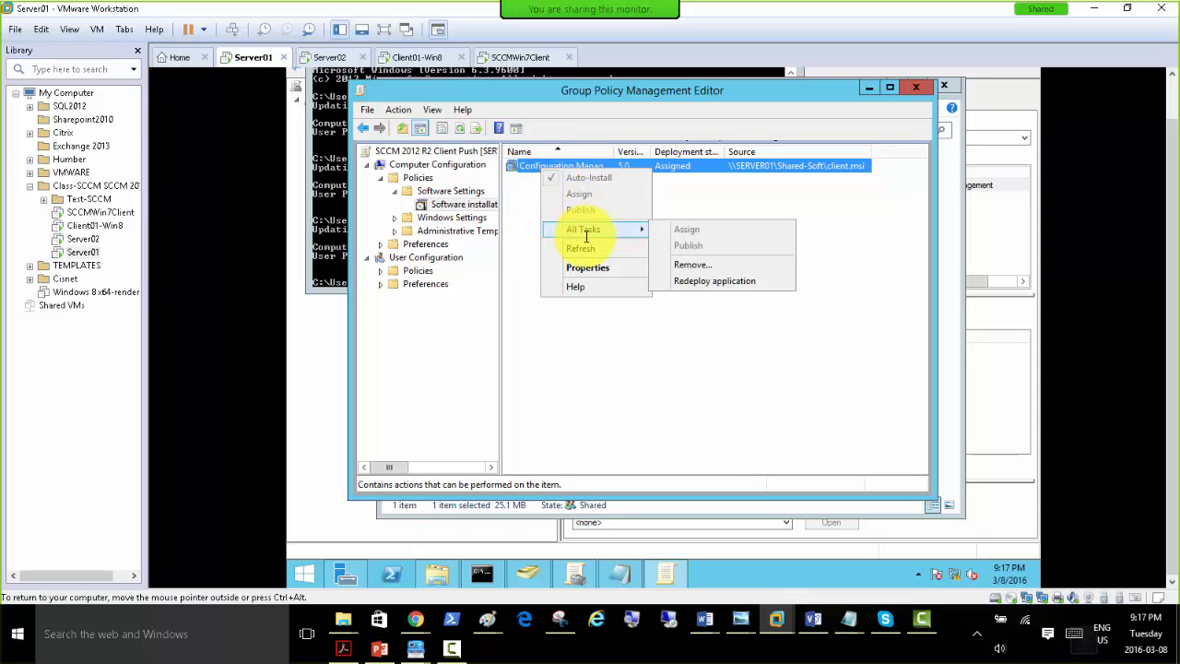
pyautogui.click(702, 265)
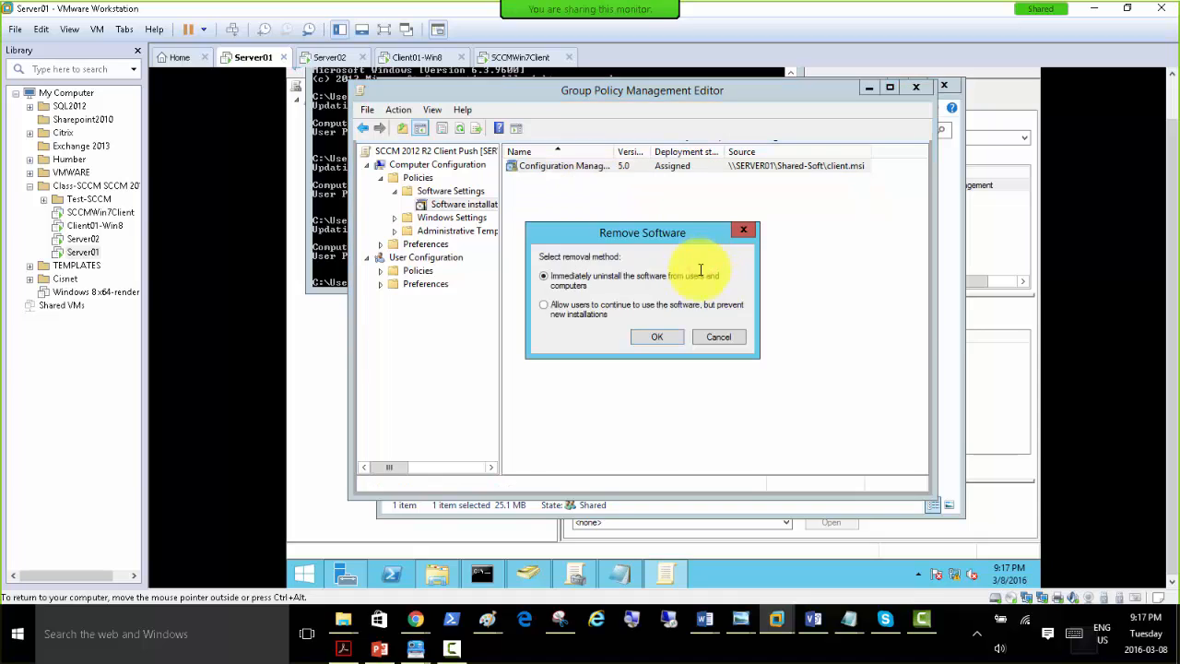
pyautogui.click(653, 337)
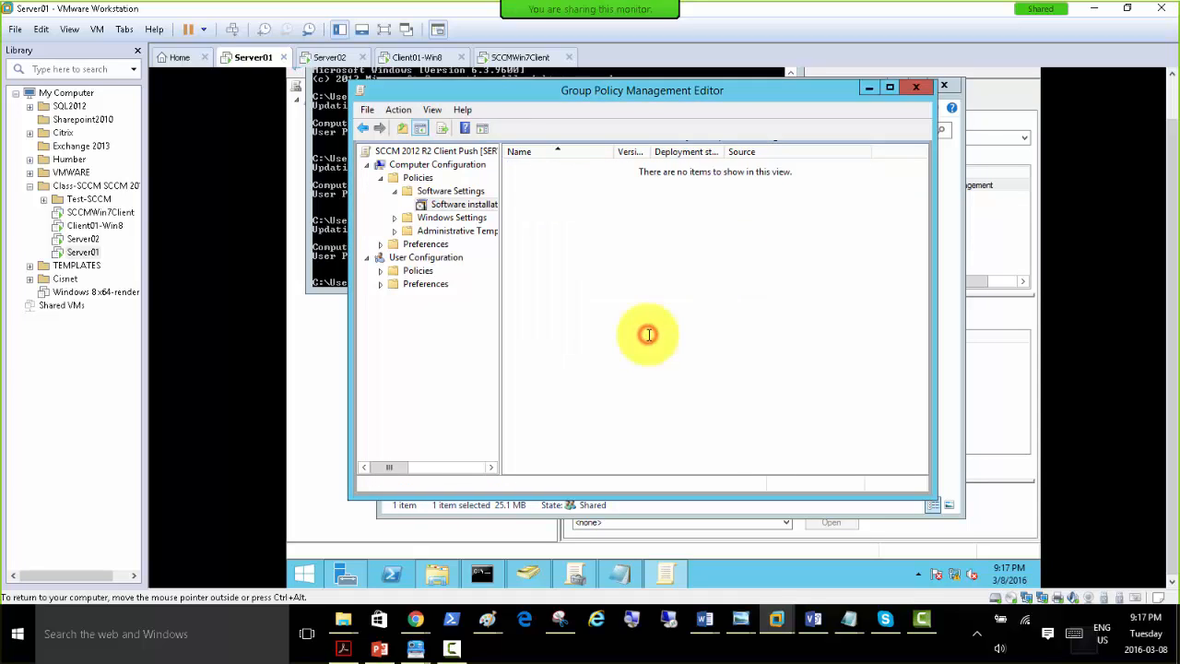
# Set the default package location in the Software installation properties to \\SERVER01\Shared-Soft\i386.
pyautogui.rightClick(442, 203)
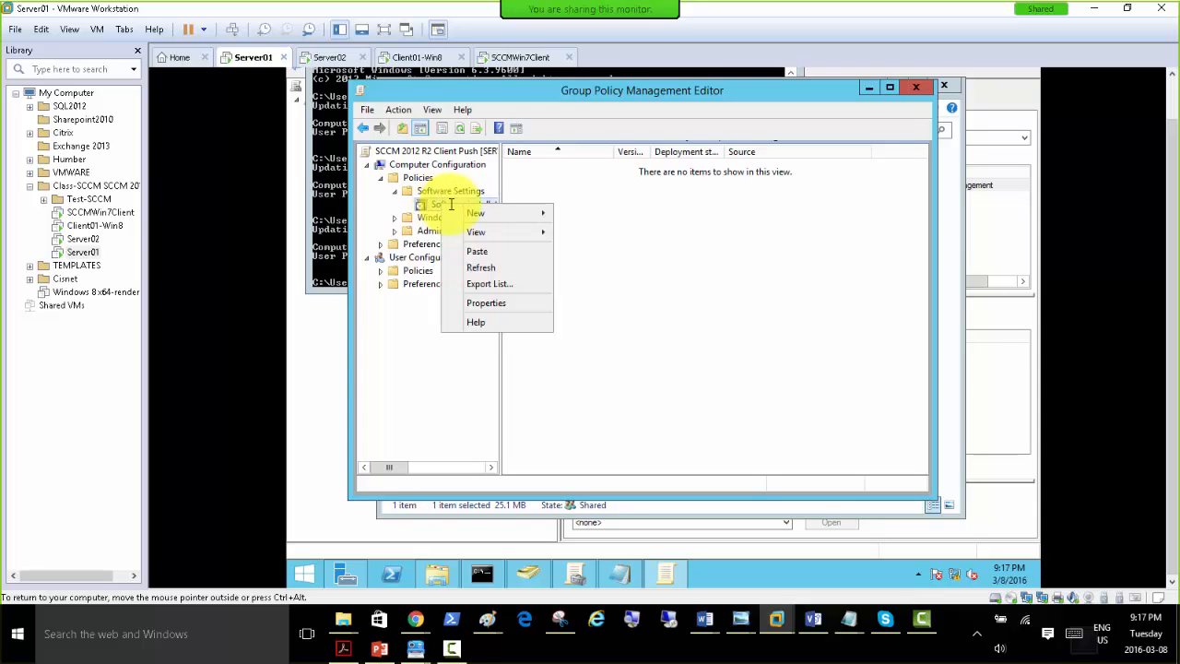
pyautogui.click(477, 303)
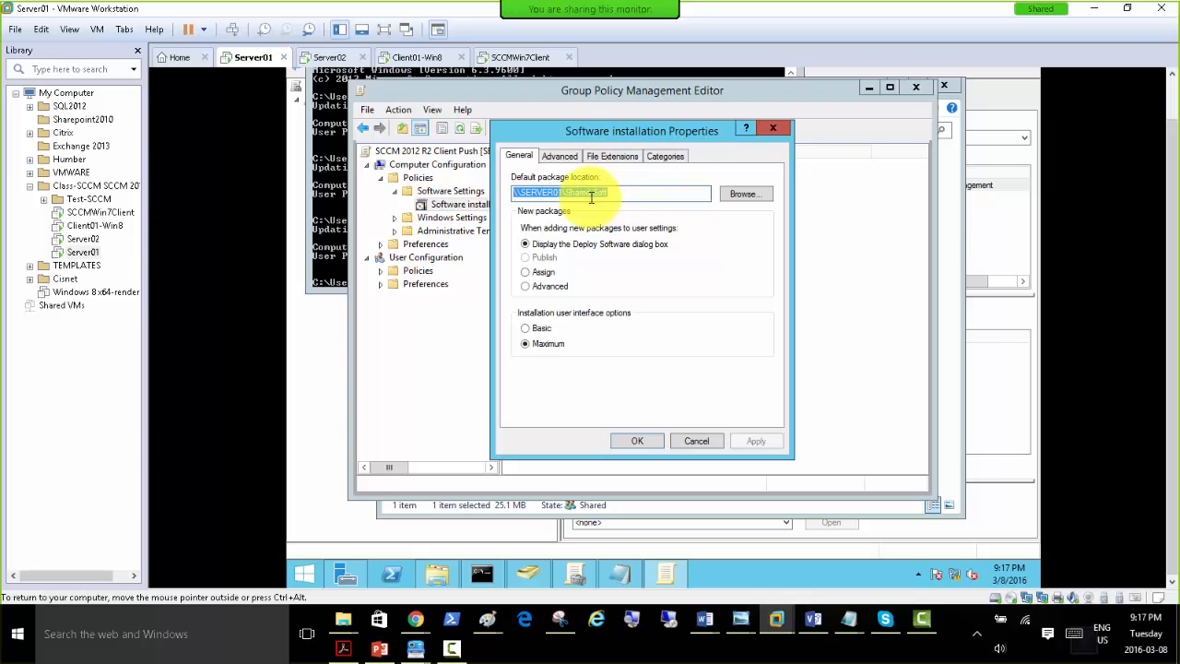
pyautogui.click(738, 193)
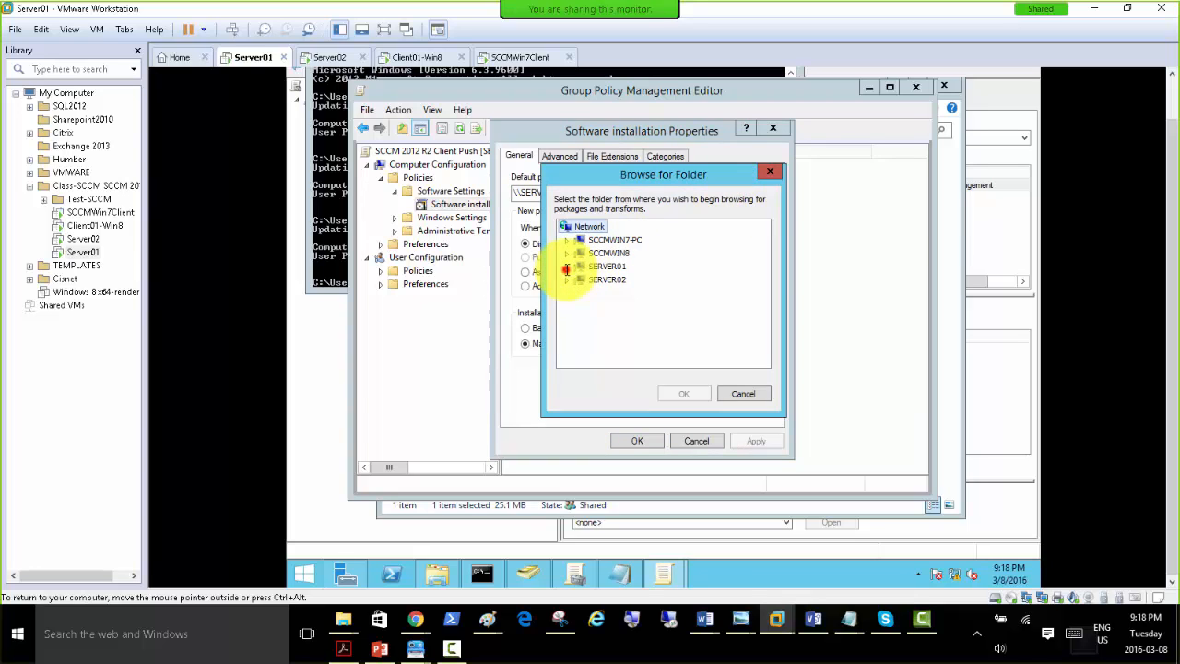
pyautogui.click(566, 266)
pyautogui.click(580, 292)
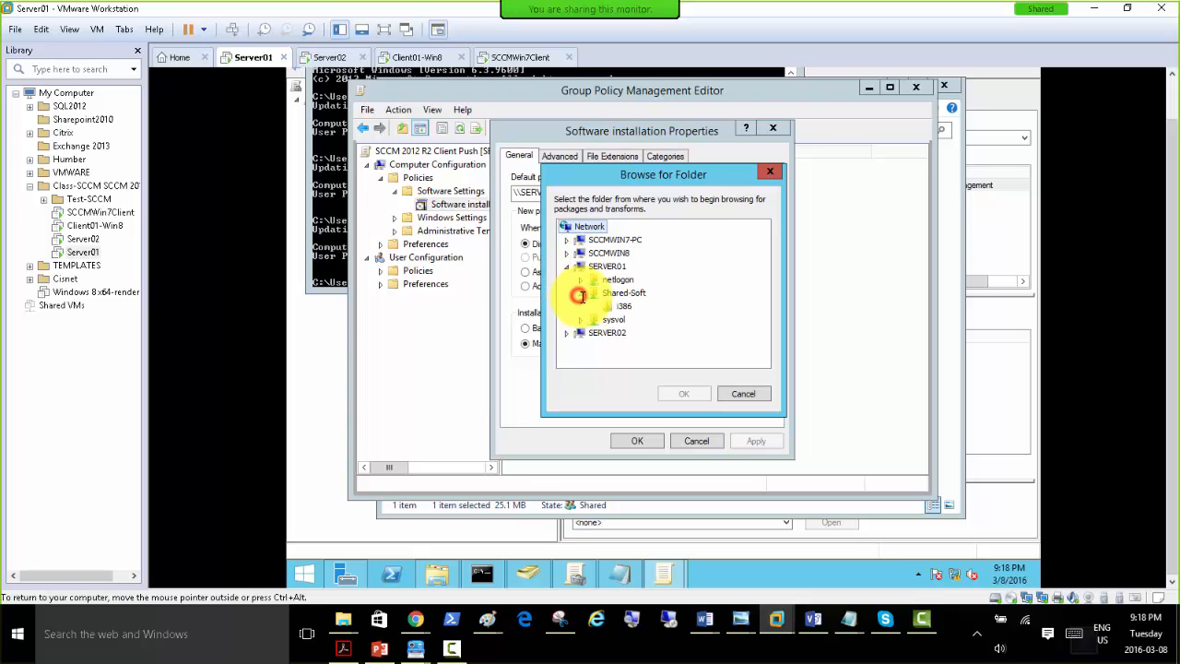
pyautogui.click(620, 306)
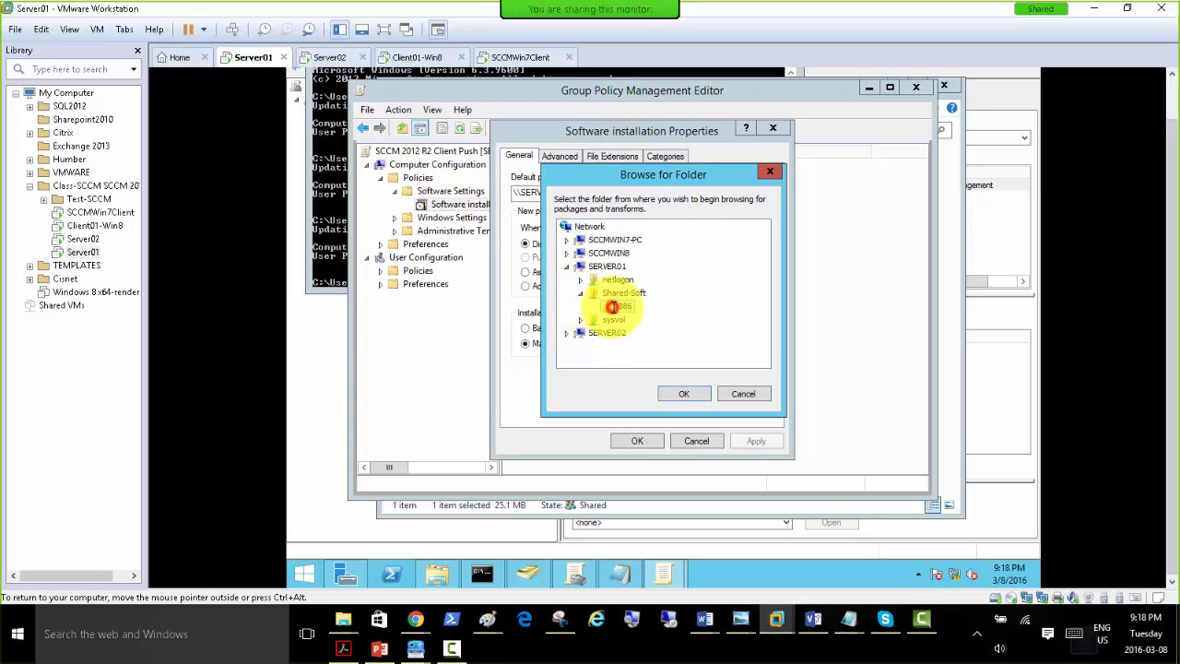
pyautogui.click(679, 393)
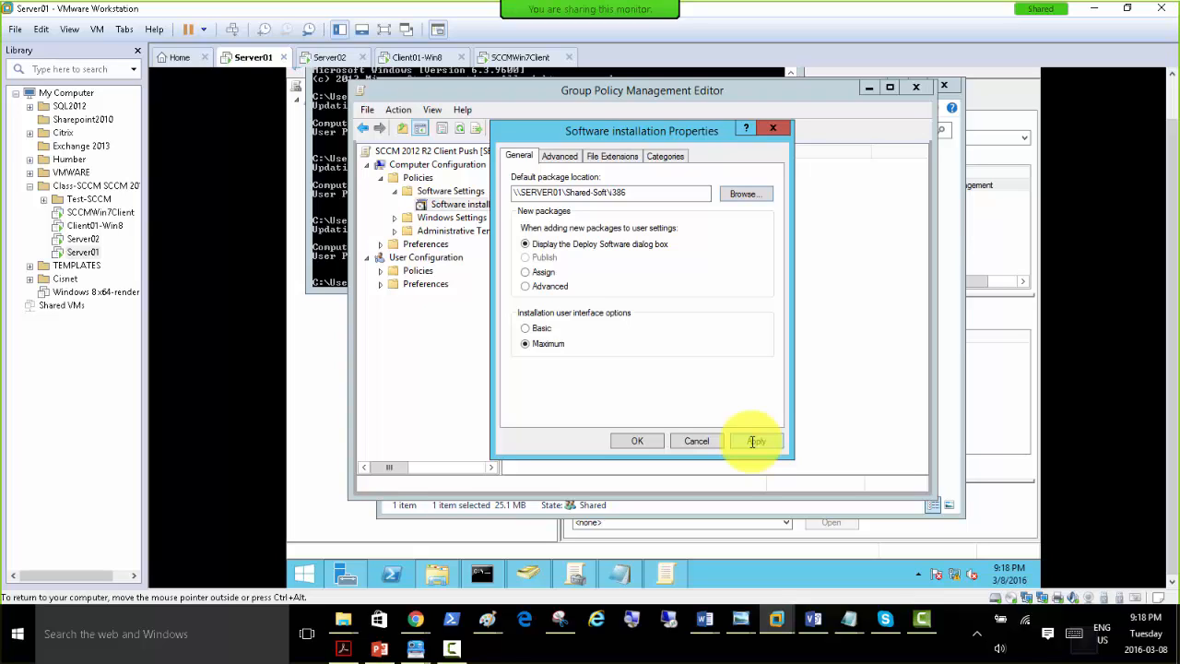
pyautogui.click(754, 440)
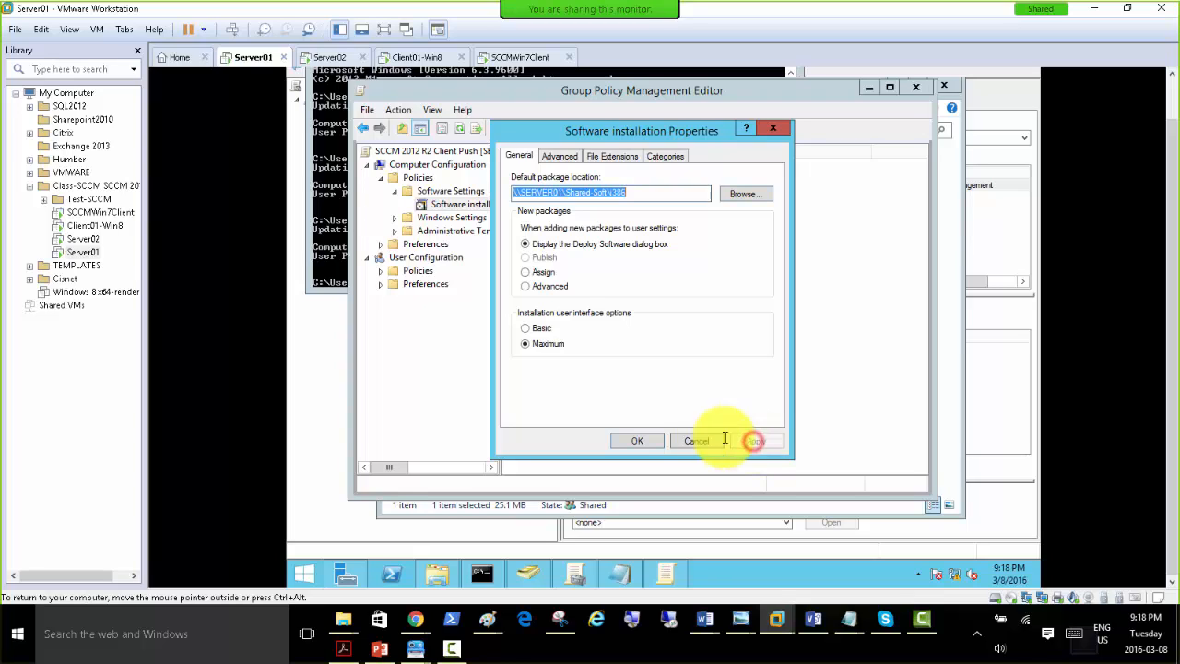
pyautogui.click(635, 440)
# Add the client installer from Shared-Soft\i386 as a new software installation package with the Assigned deployment method.
pyautogui.rightClick(437, 204)
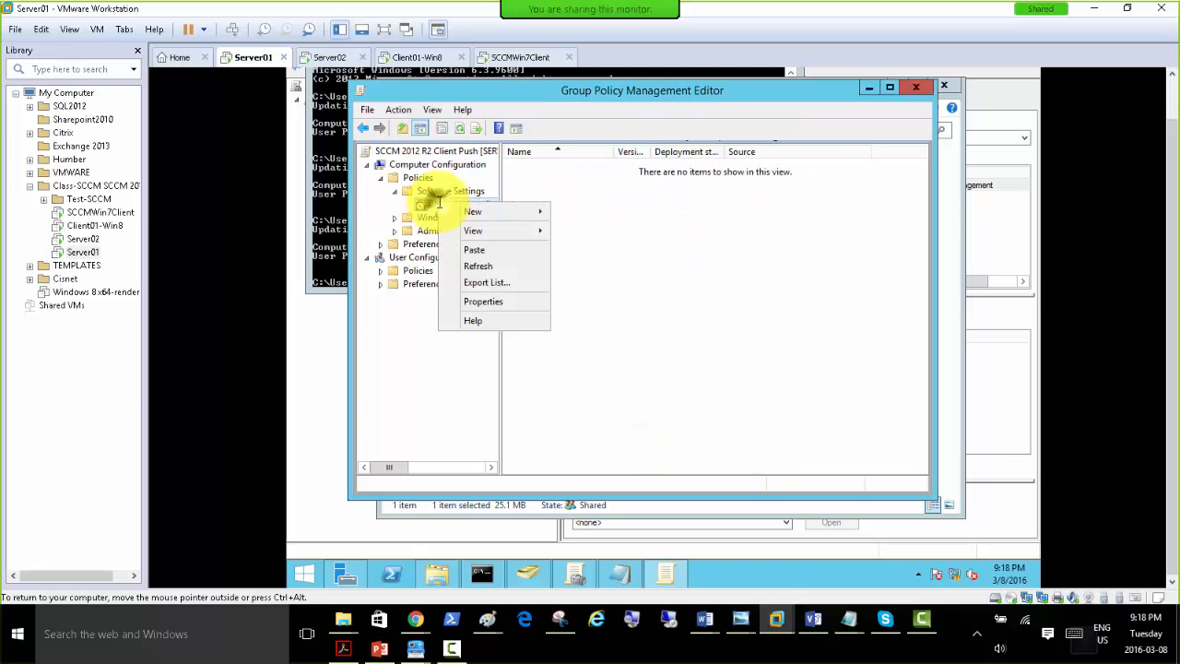
pyautogui.moveTo(498, 214)
pyautogui.click(576, 211)
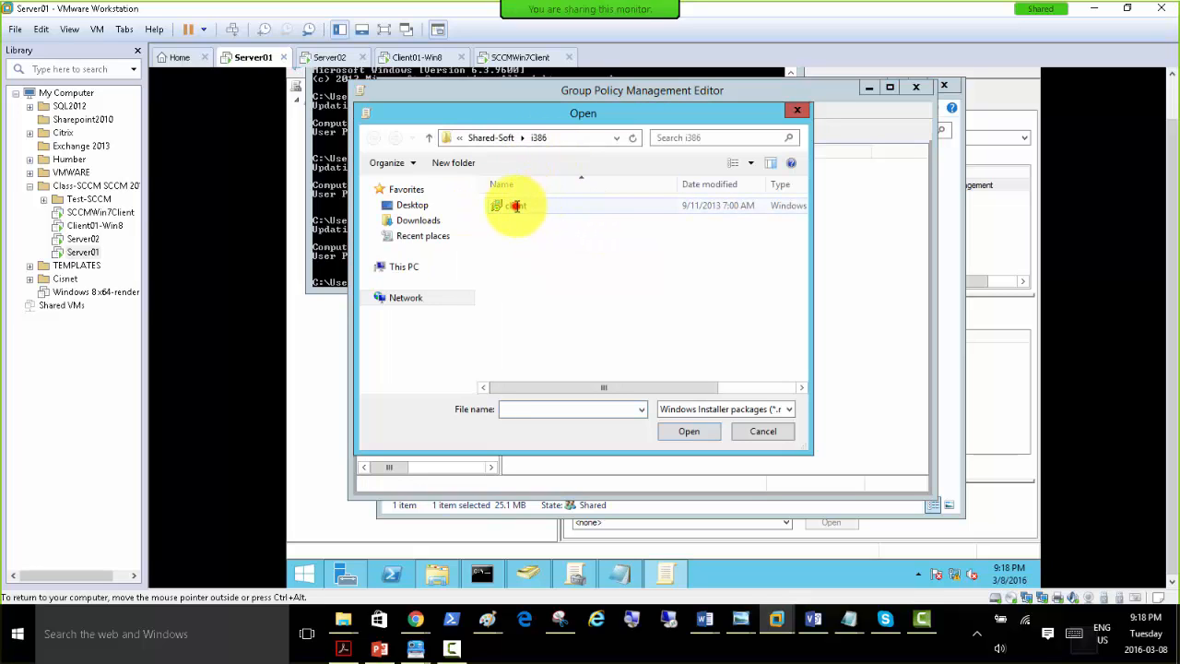
pyautogui.doubleClick(516, 206)
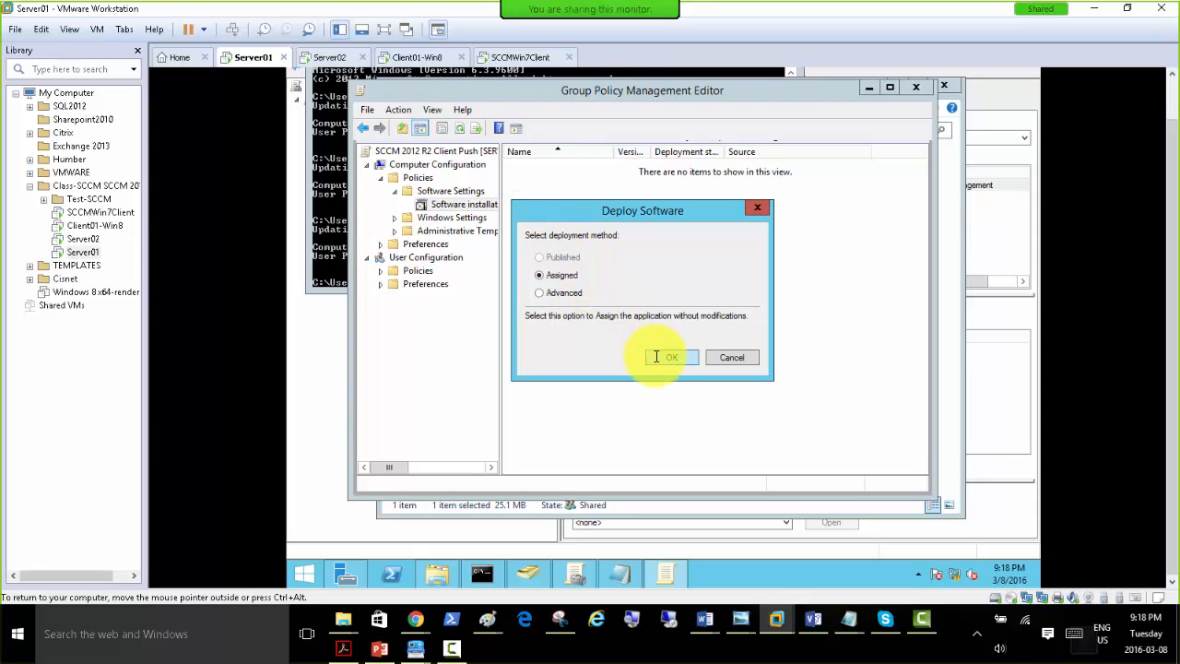
pyautogui.click(663, 357)
# Refresh the Software installation list under Computer Configuration to check for the new client package.
pyautogui.rightClick(593, 244)
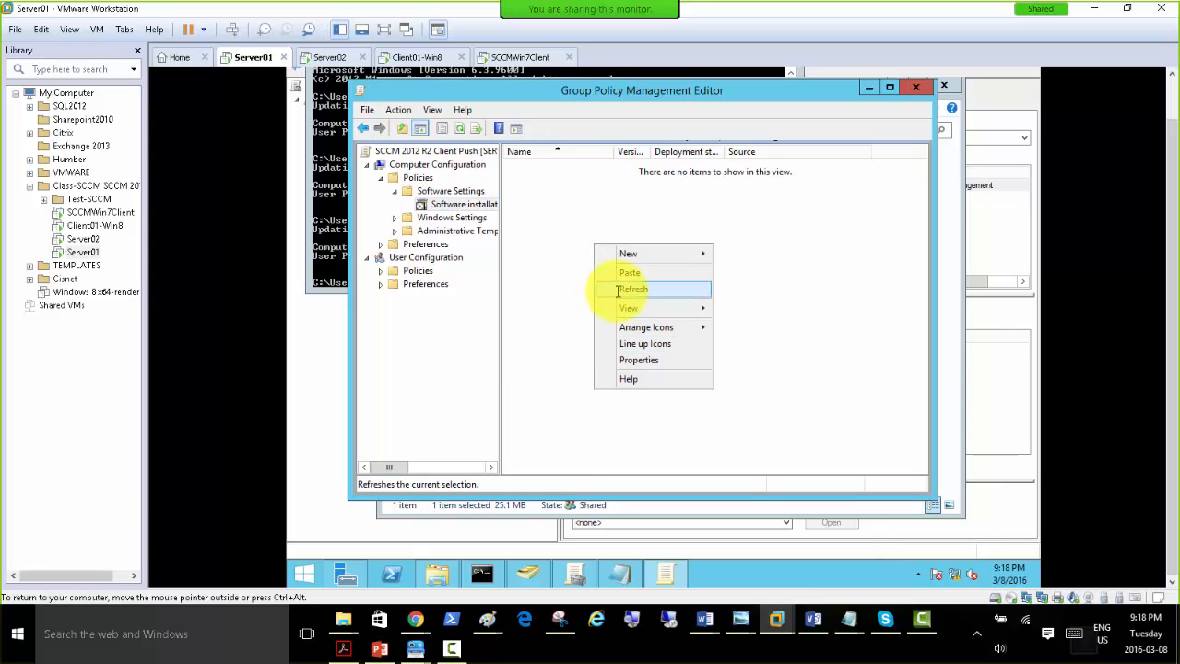
pyautogui.click(618, 289)
pyautogui.rightClick(573, 247)
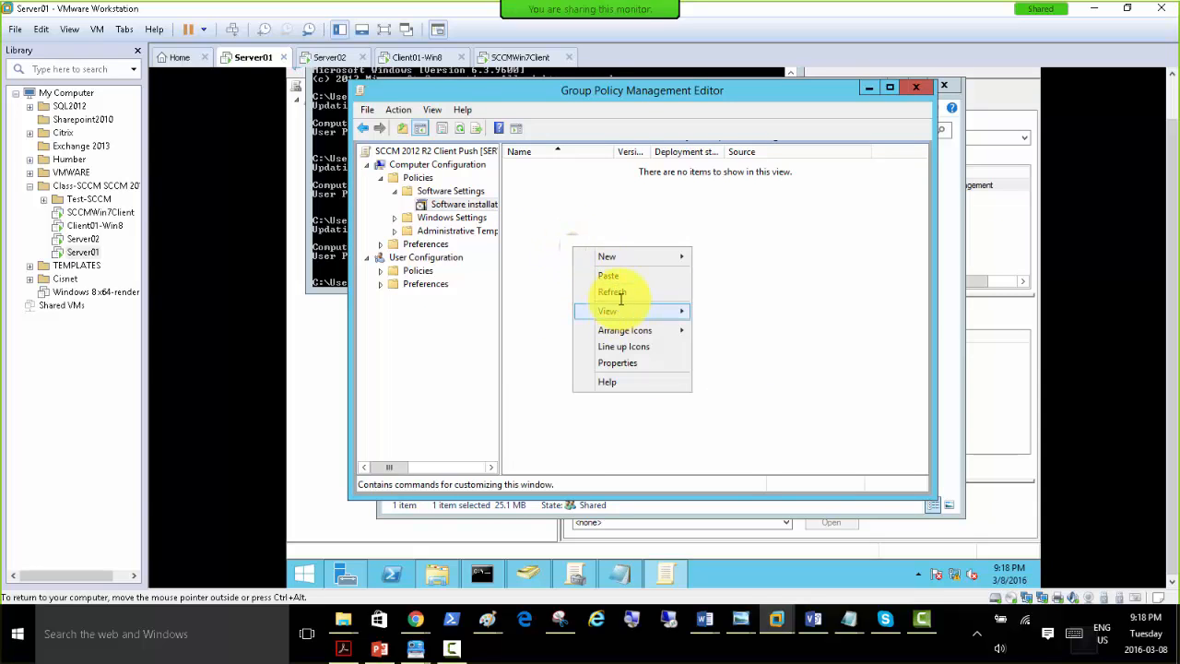
pyautogui.click(617, 291)
pyautogui.rightClick(577, 263)
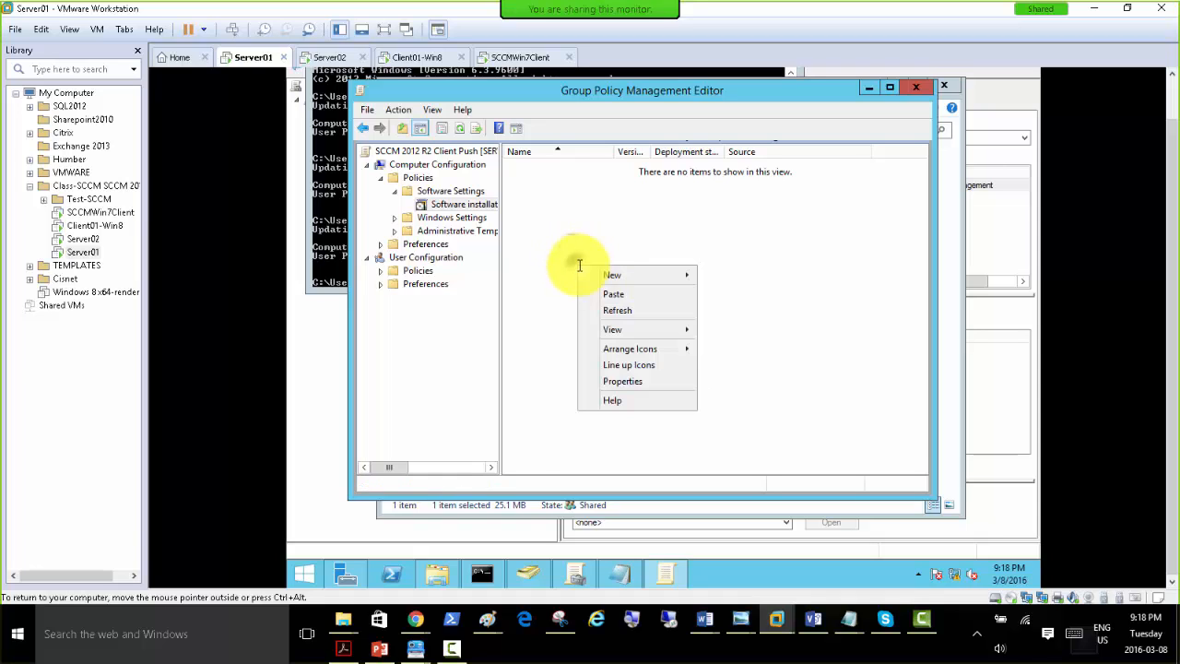
pyautogui.click(646, 318)
pyautogui.rightClick(613, 267)
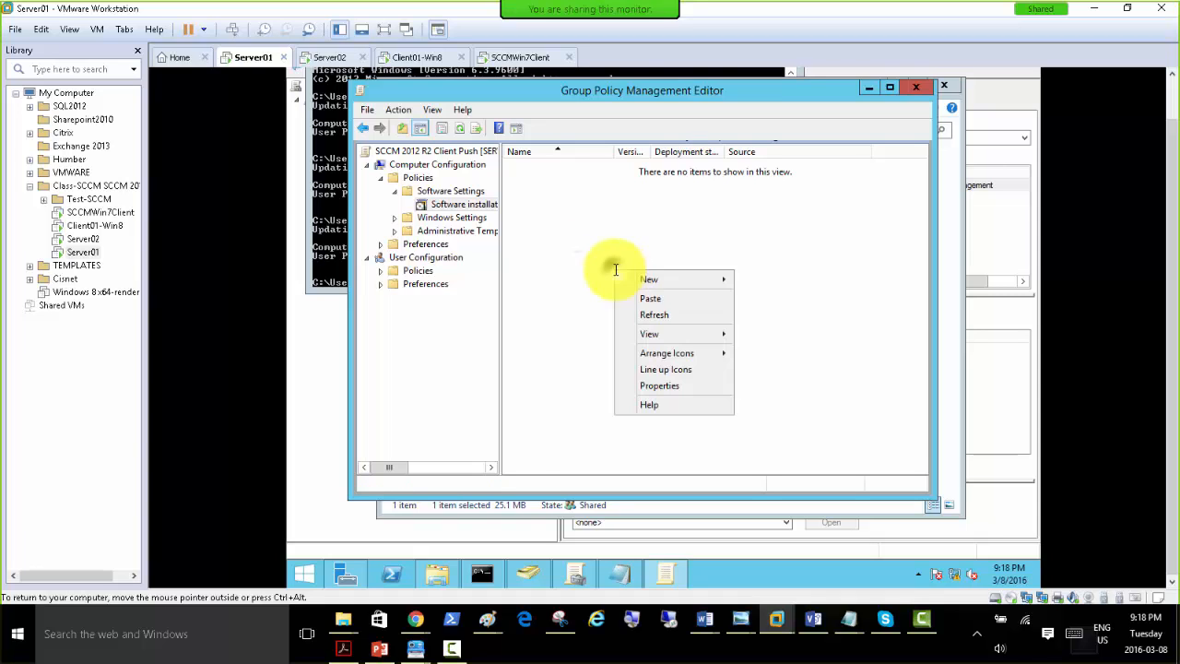
pyautogui.click(668, 315)
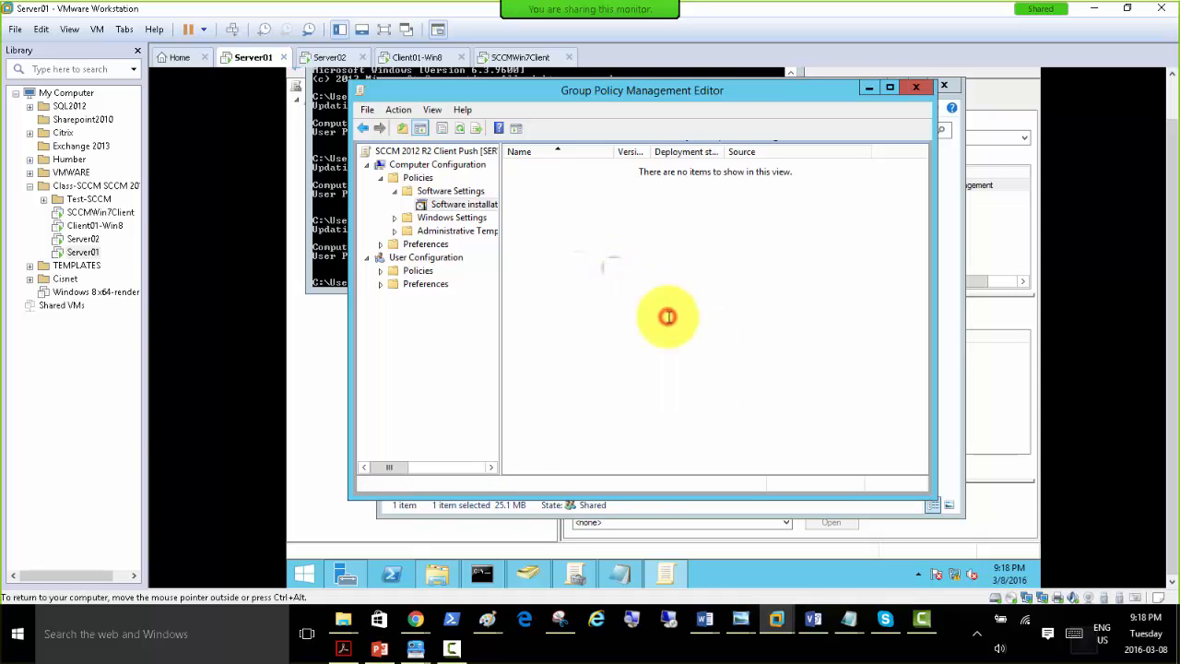
pyautogui.rightClick(466, 203)
pyautogui.click(510, 269)
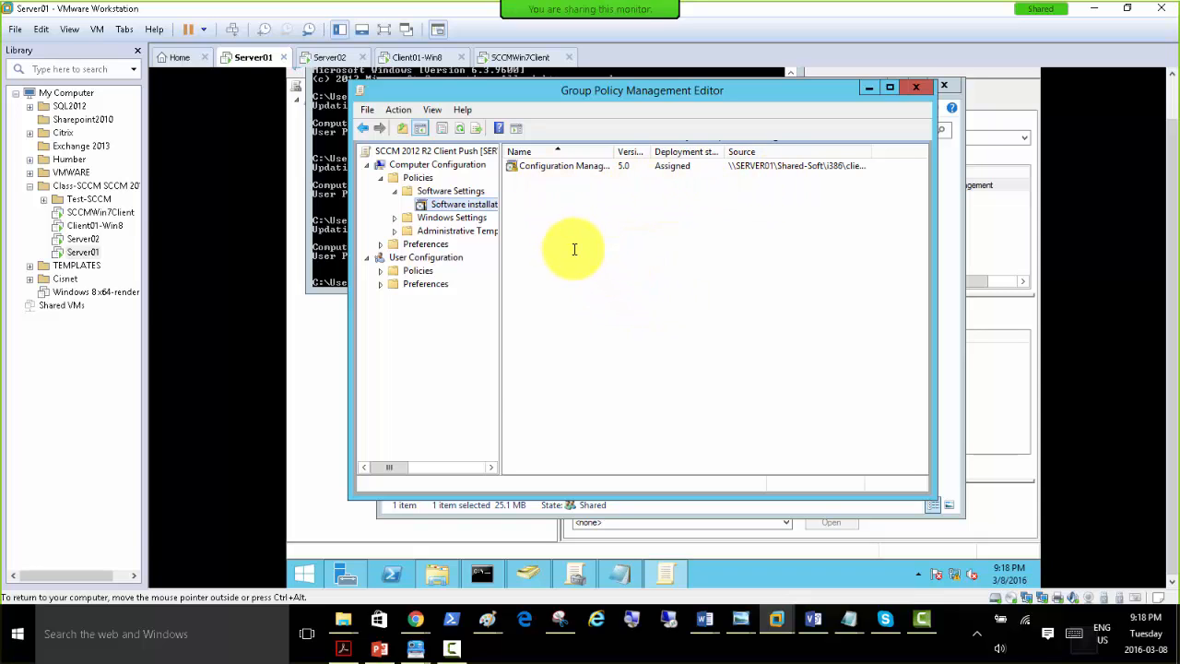
# Run gpupdate /force in the Command Prompt on Server01.
pyautogui.click(333, 229)
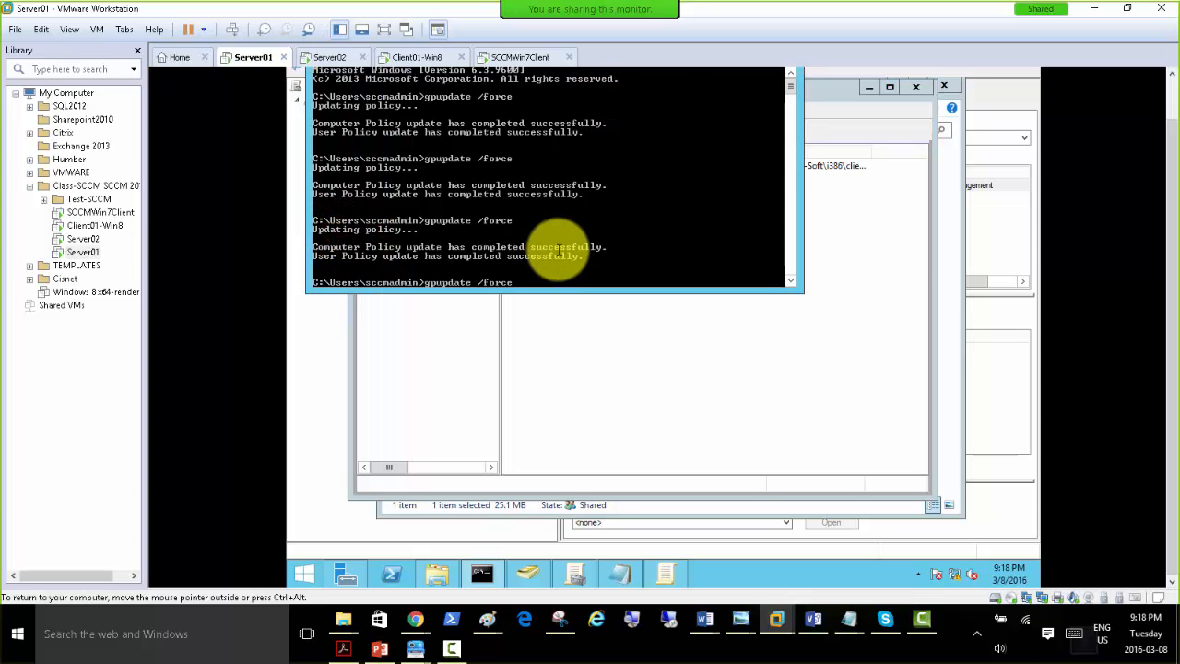
pyautogui.press('Return')
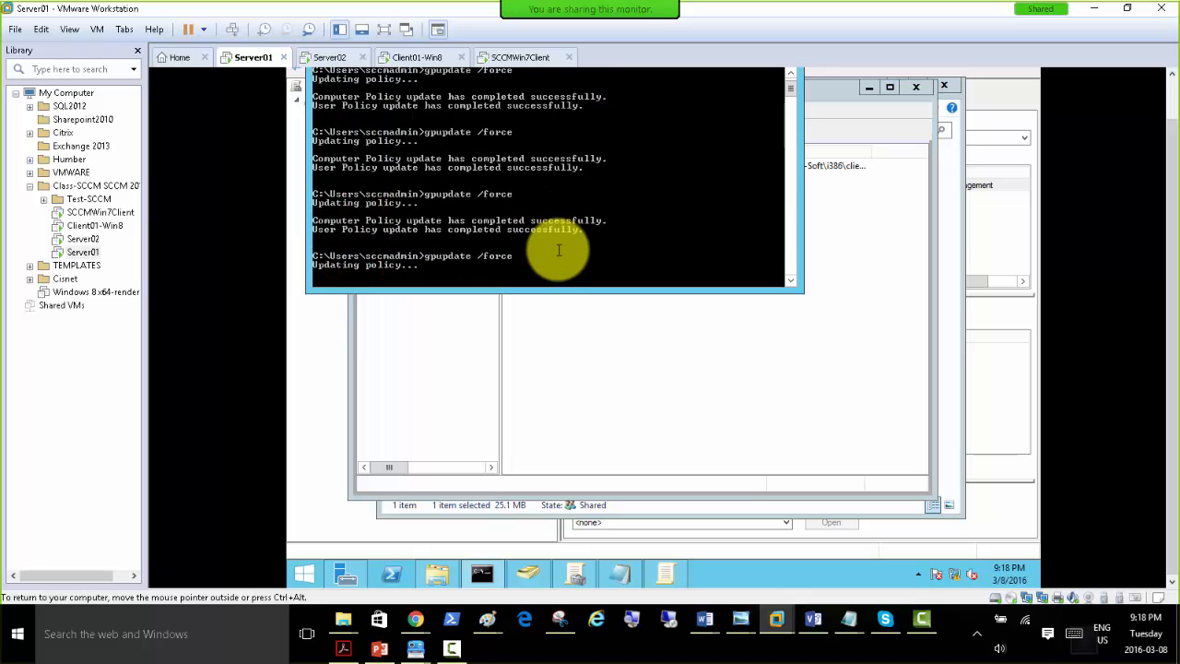
# Switch to SCCMWin7Client, close System Information, and move the Command Prompt window down to uncover Task Manager's process list.
pyautogui.click(514, 57)
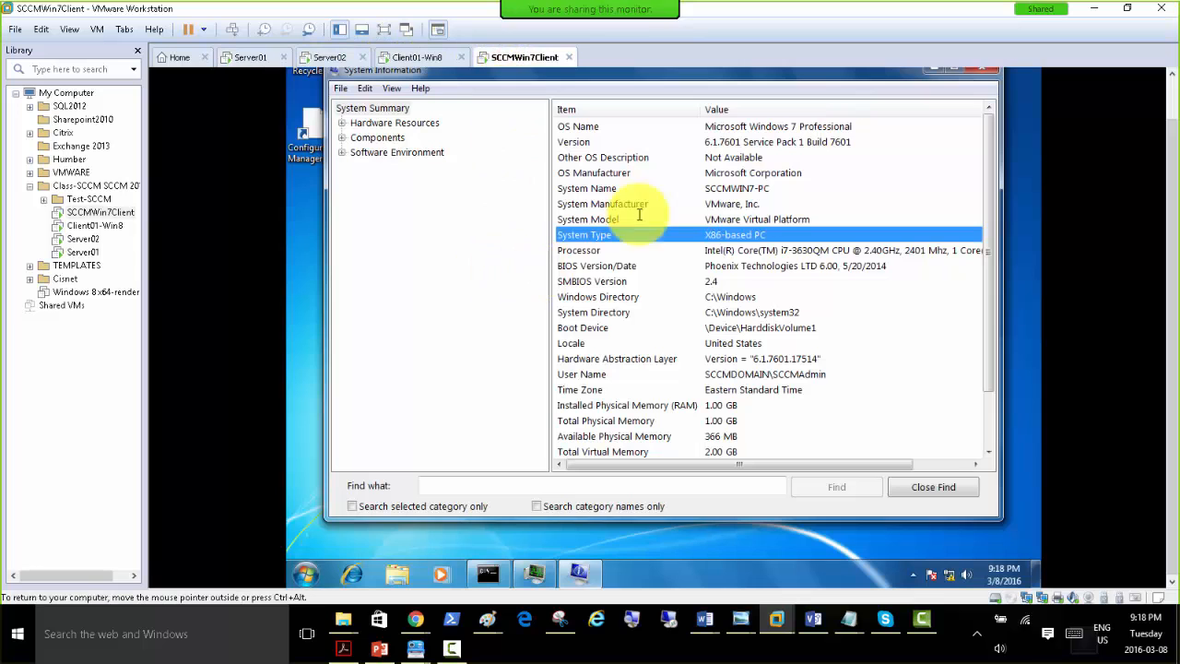
pyautogui.click(985, 69)
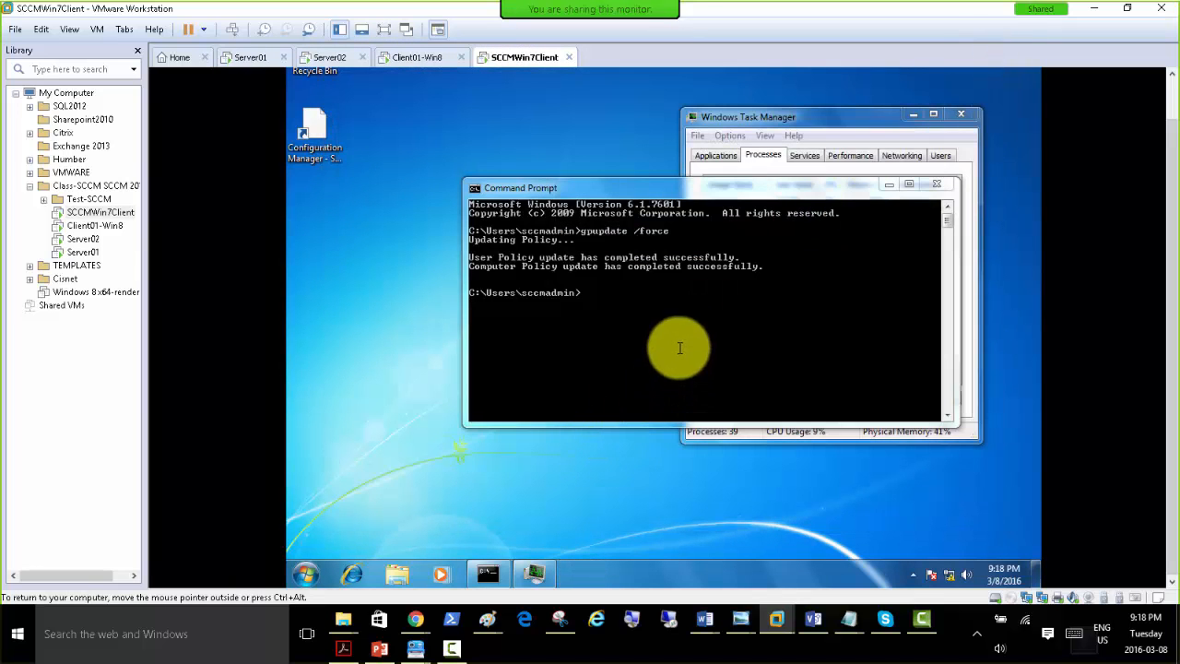
pyautogui.moveTo(743, 188); pyautogui.dragTo(757, 293)
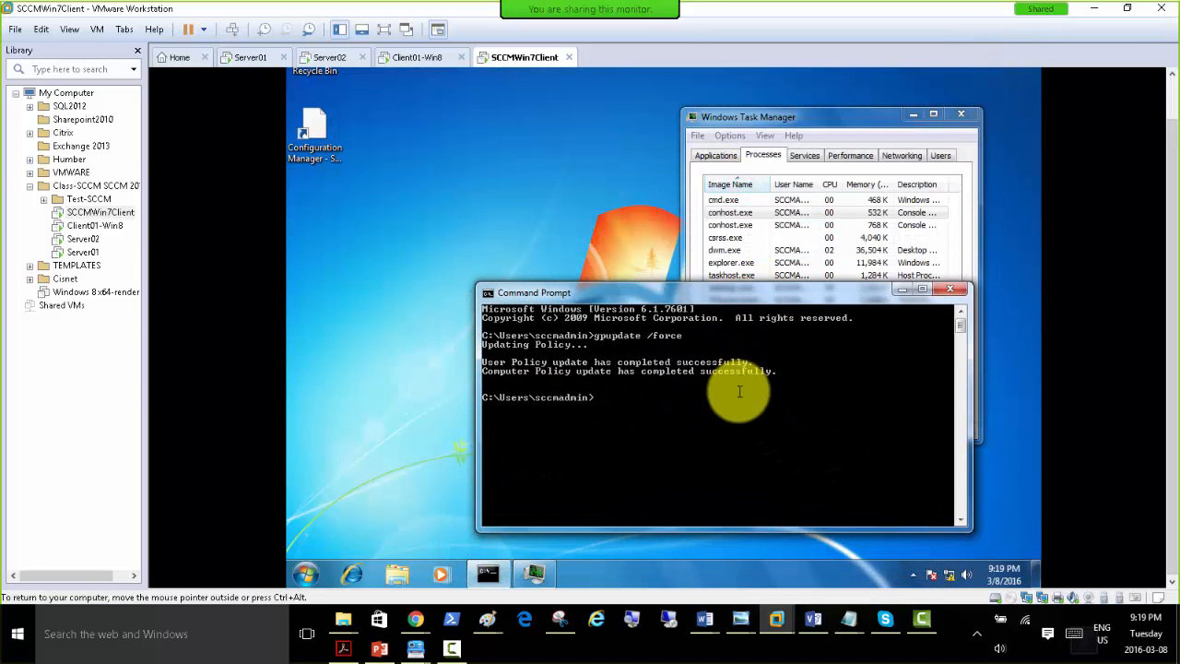
# Run gpupdate /force in the Windows 7 client's Command Prompt and agree to the computer restart.
pyautogui.click(737, 394)
pyautogui.press('Return')
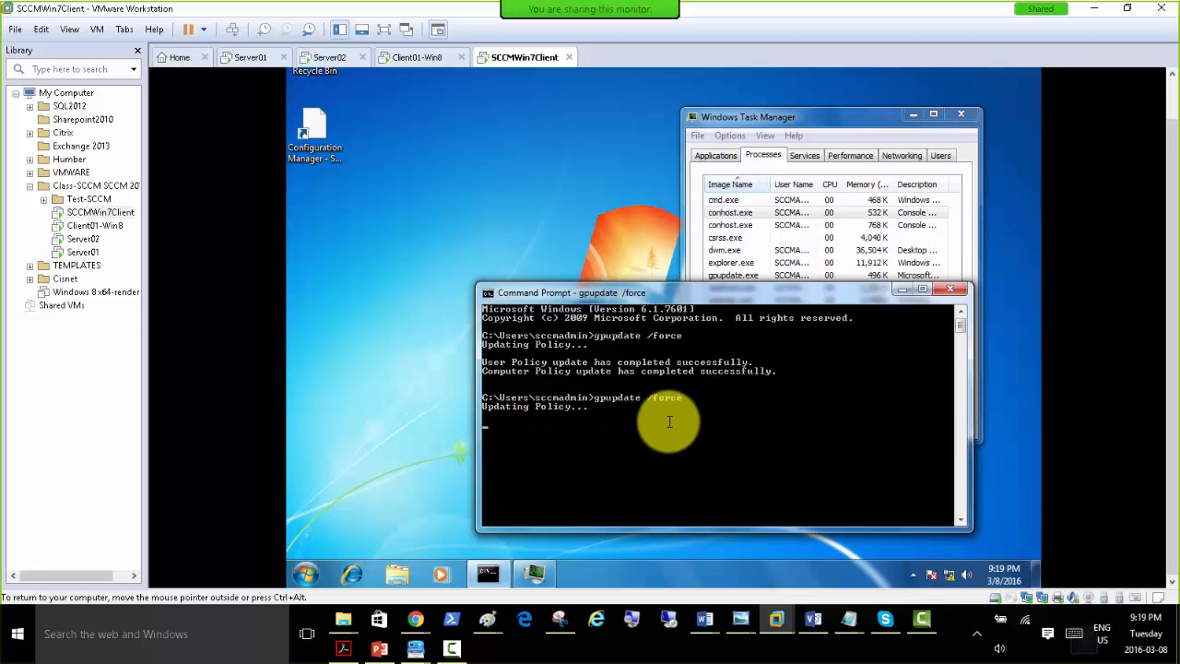
pyautogui.moveTo(710, 289); pyautogui.dragTo(647, 300)
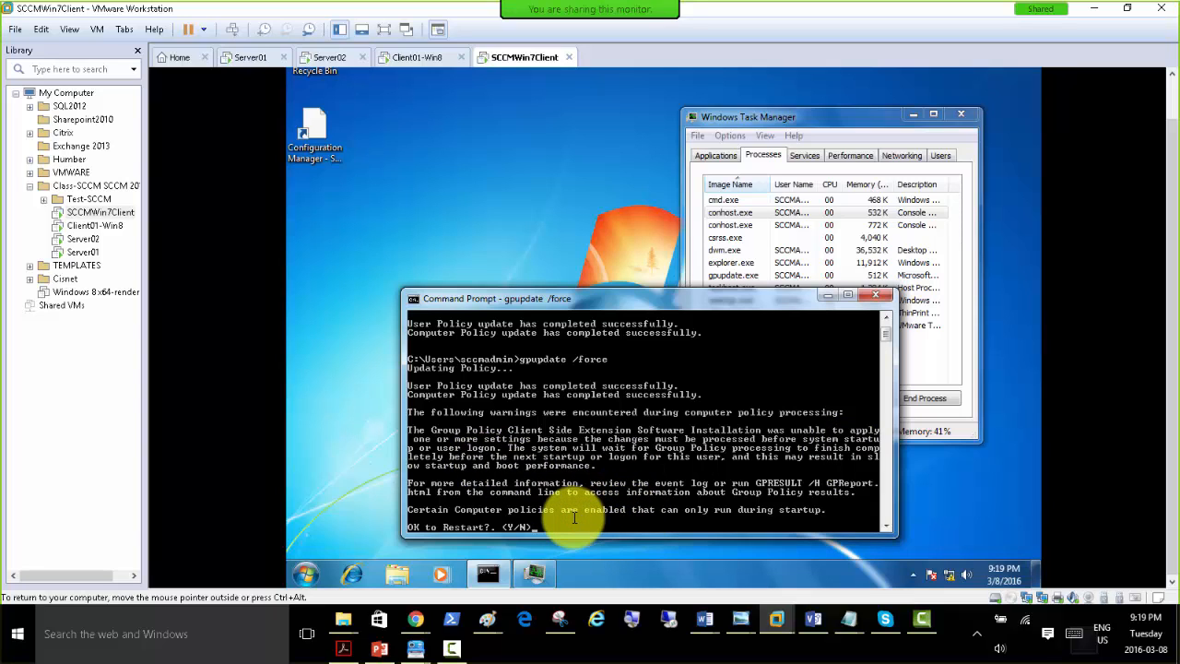
pyautogui.press('Return')
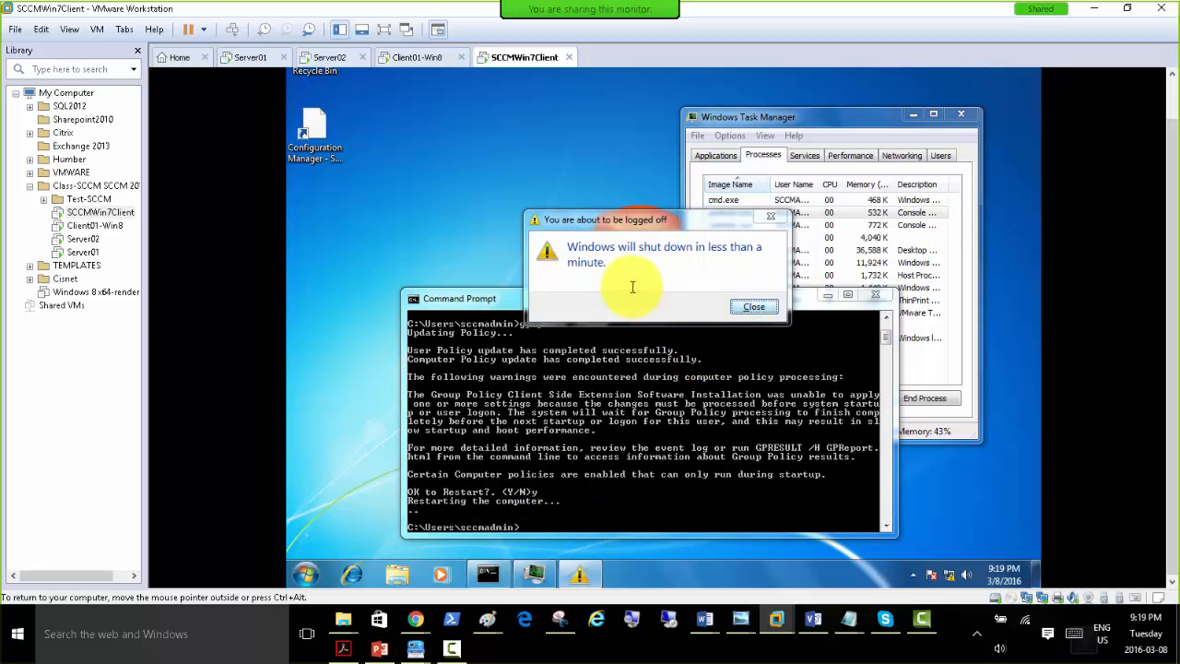
pyautogui.click(612, 517)
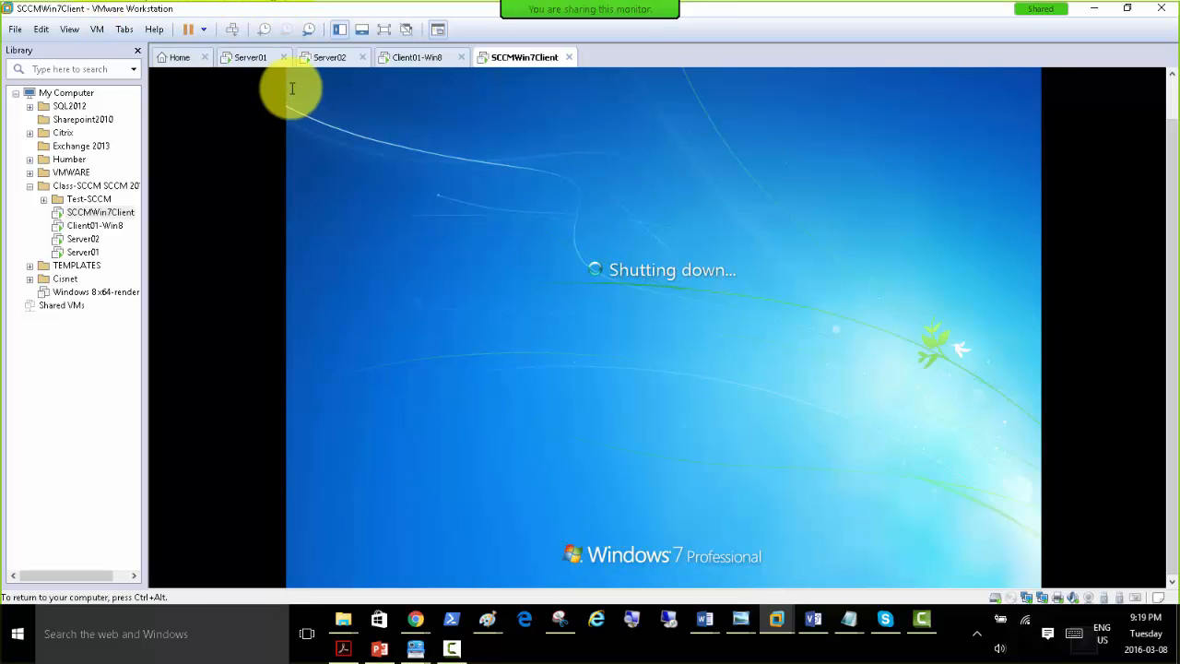
# Log on to the restarted Windows 7 client as the domain administrator by entering the account password.
pyautogui.hotkey('ctrl', 'alt')
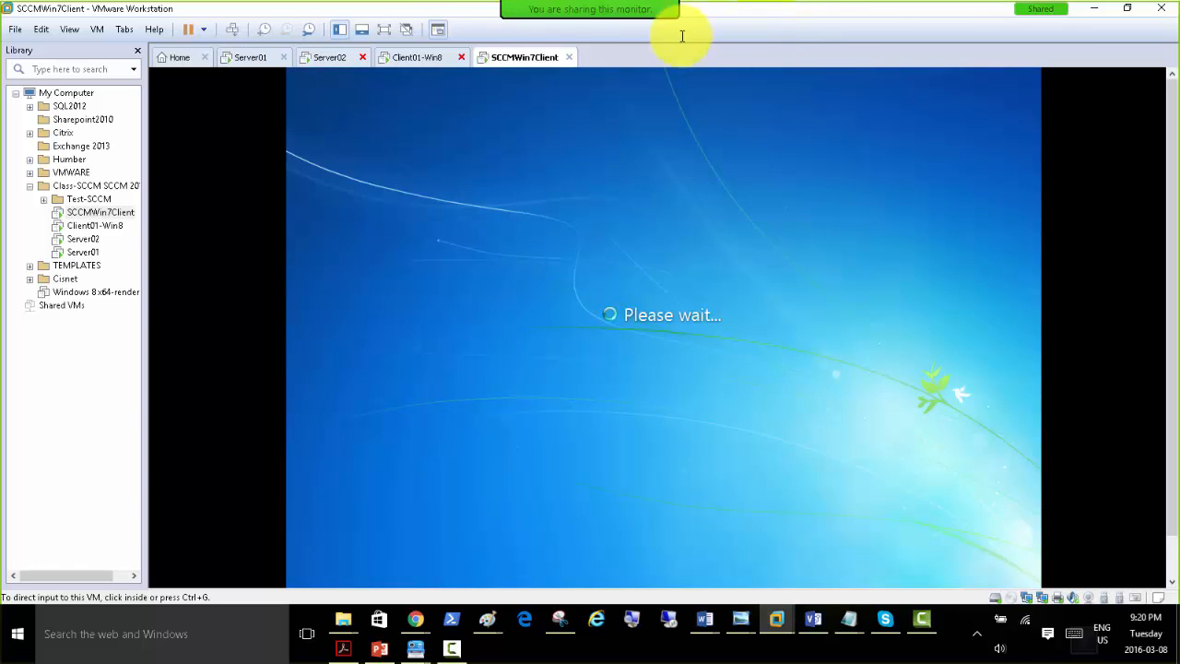
pyautogui.click(232, 28)
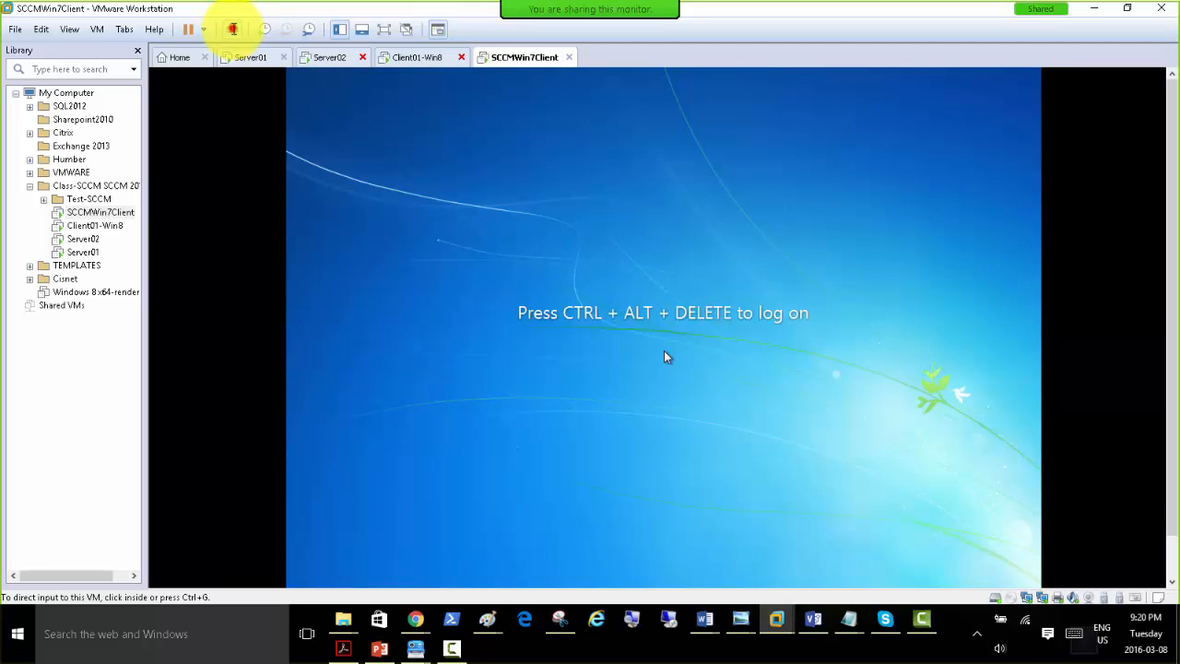
pyautogui.click(677, 429)
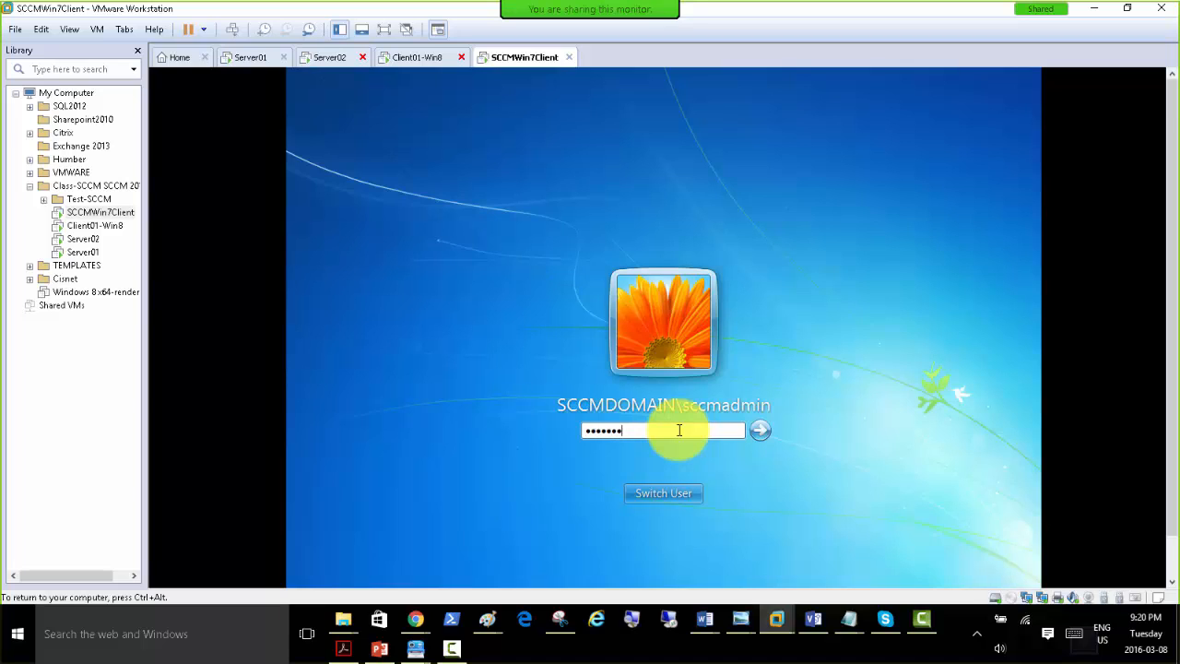
pyautogui.press('Return')
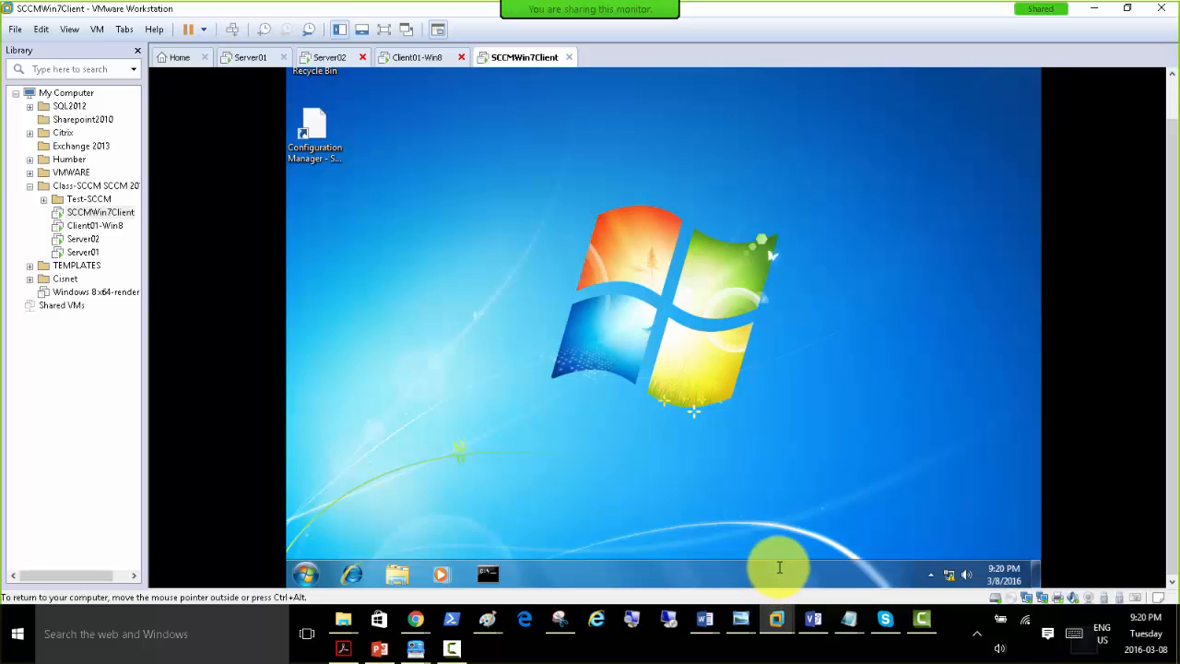
# Open Task Manager and a Command Prompt on the Windows 7 client, with the Command Prompt below the top of the process list.
pyautogui.rightClick(779, 567)
pyautogui.click(820, 517)
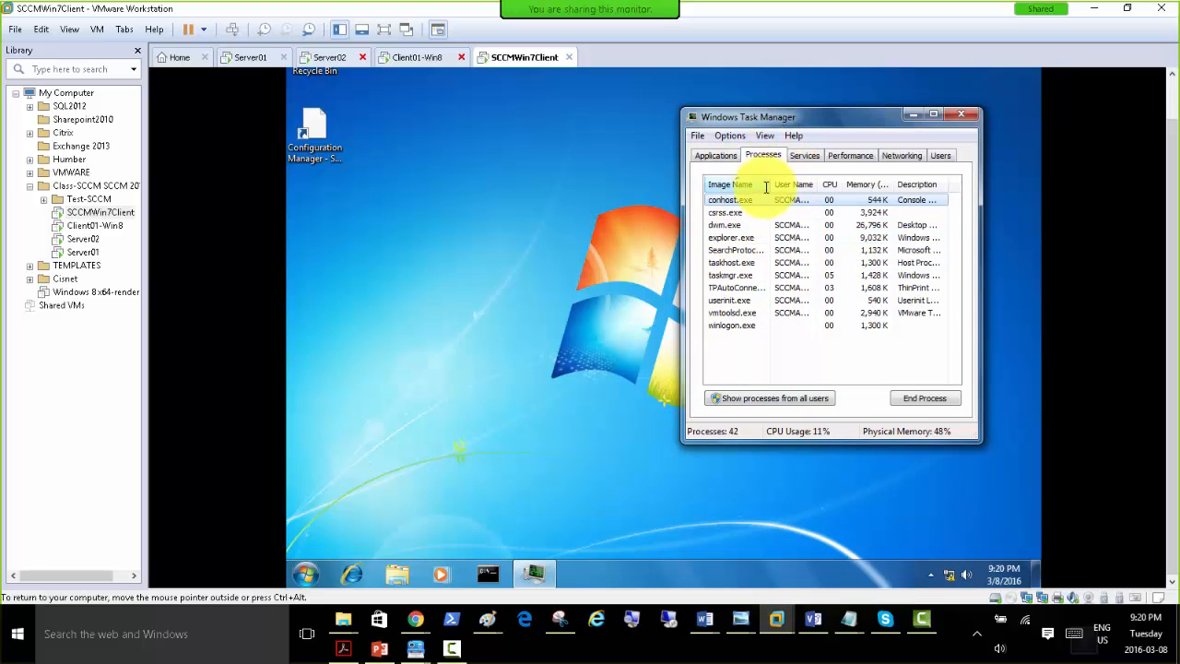
pyautogui.click(487, 573)
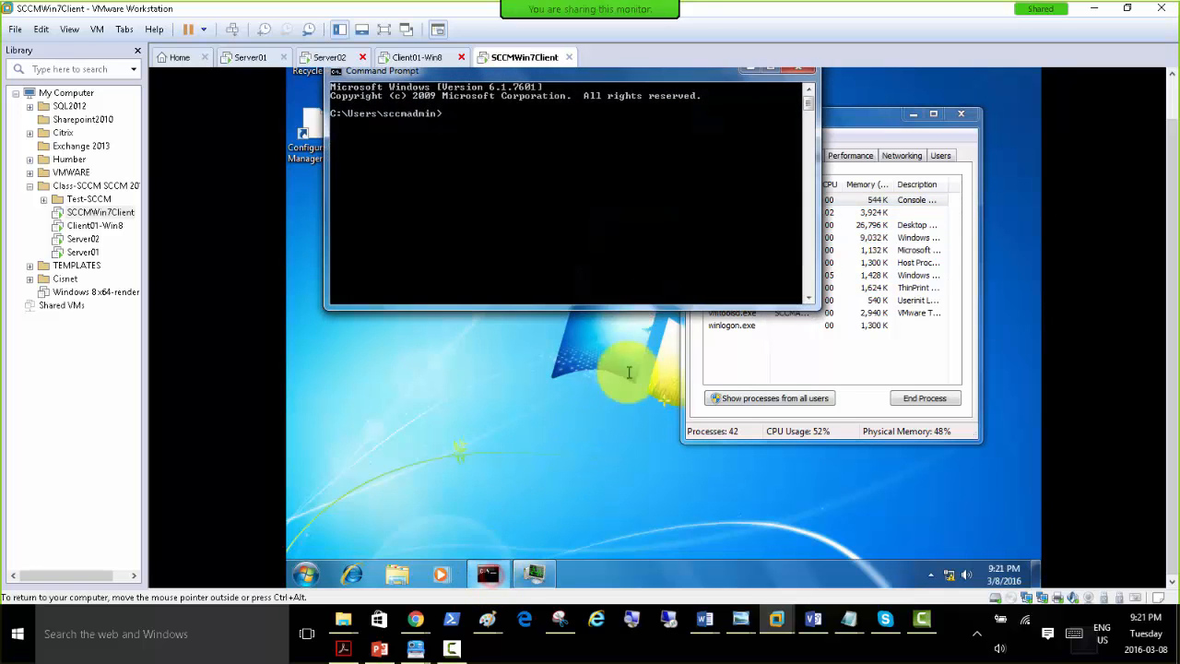
pyautogui.moveTo(550, 81); pyautogui.dragTo(668, 311)
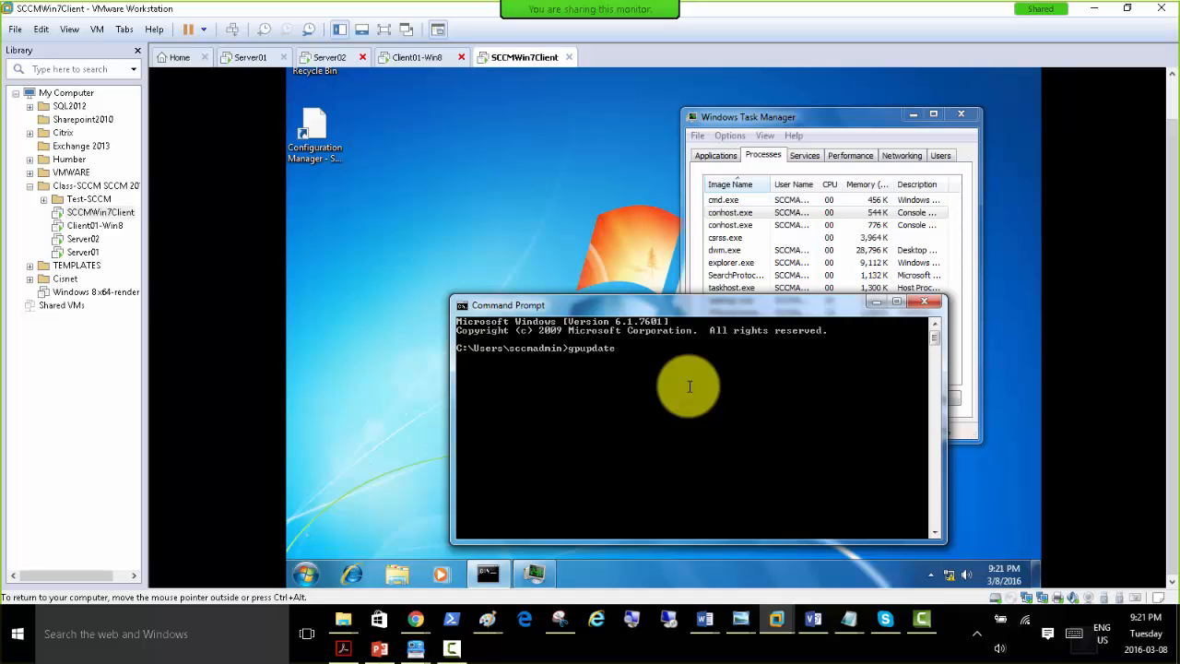
# Run gpupdate /force on the Windows 7 client, correcting the mistyped parameter.
pyautogui.press('Return')
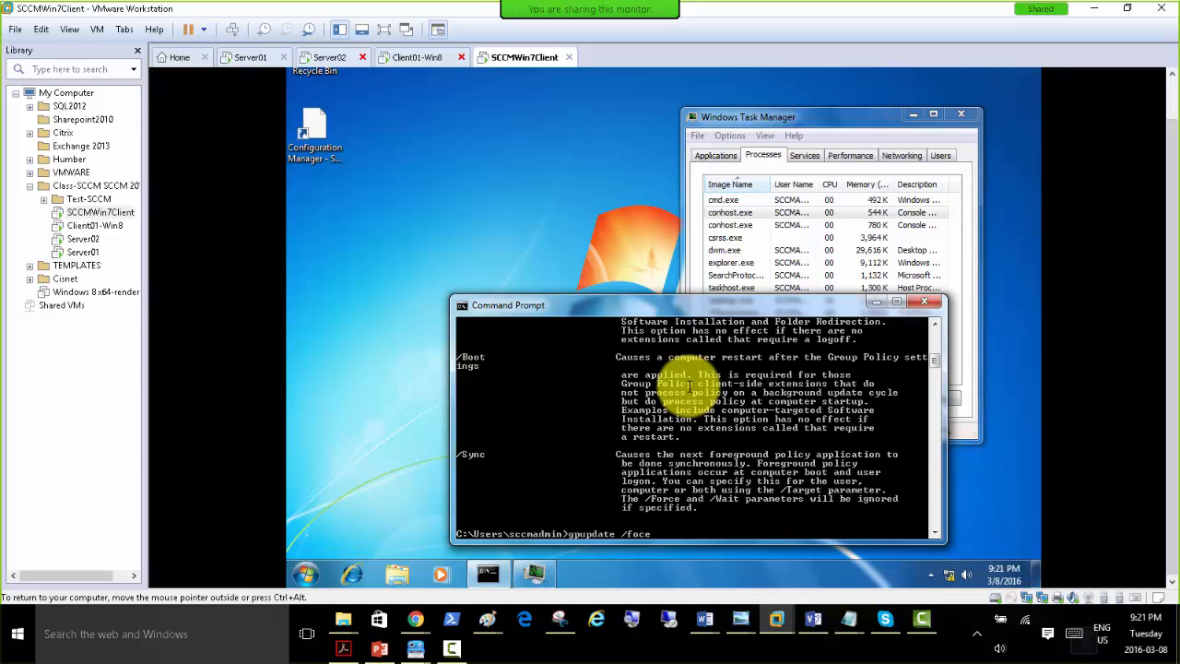
pyautogui.press('Return')
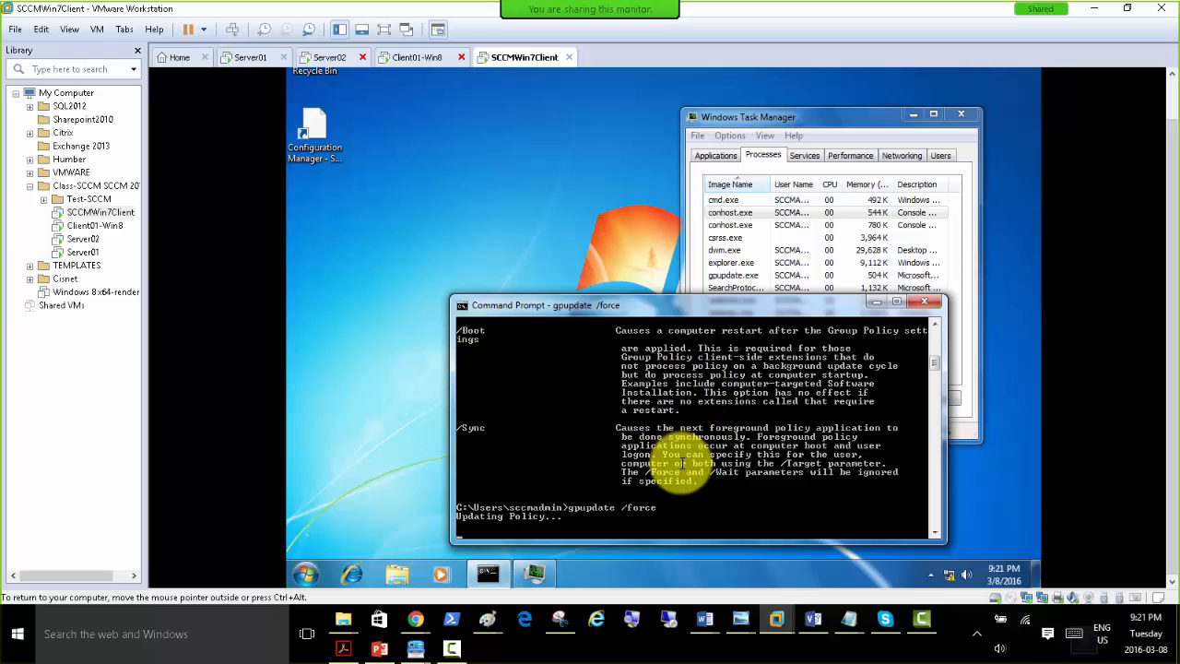
pyautogui.moveTo(685, 308)
pyautogui.mouseDown()
pyautogui.moveTo(651, 375)
pyautogui.moveTo(658, 406)
pyautogui.moveTo(658, 297)
pyautogui.moveTo(682, 285)
pyautogui.mouseUp()
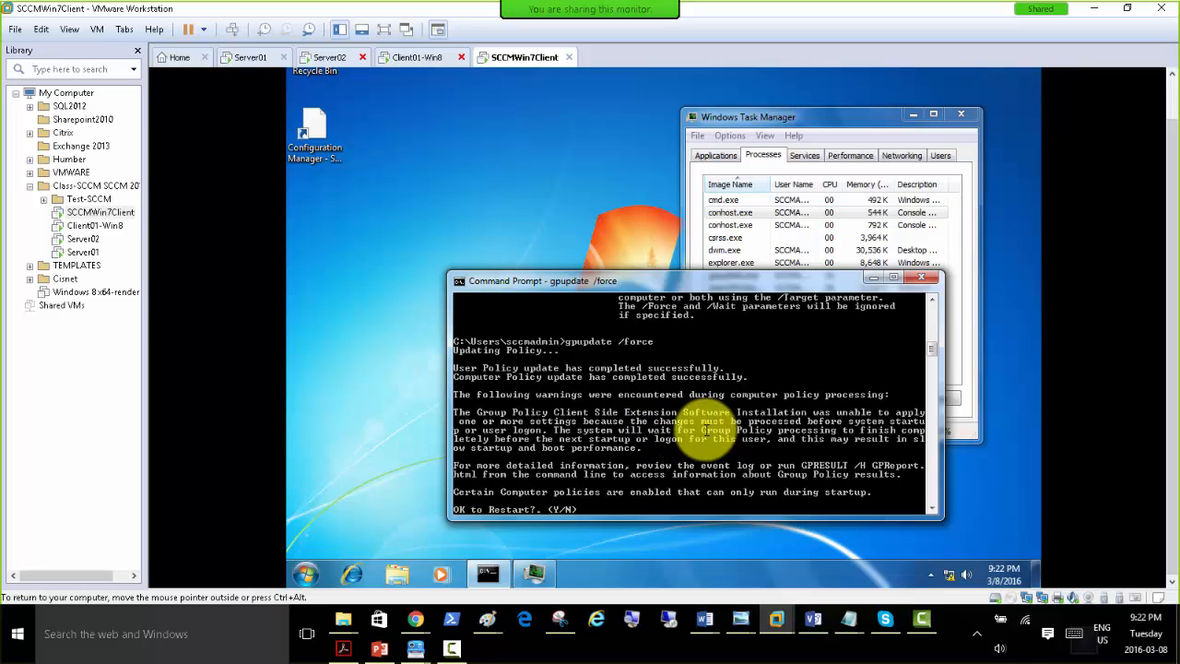
# Check the device list on Server02, and examine the client installer in the Shared-Soft folder on Client01-Win8.
pyautogui.click(332, 58)
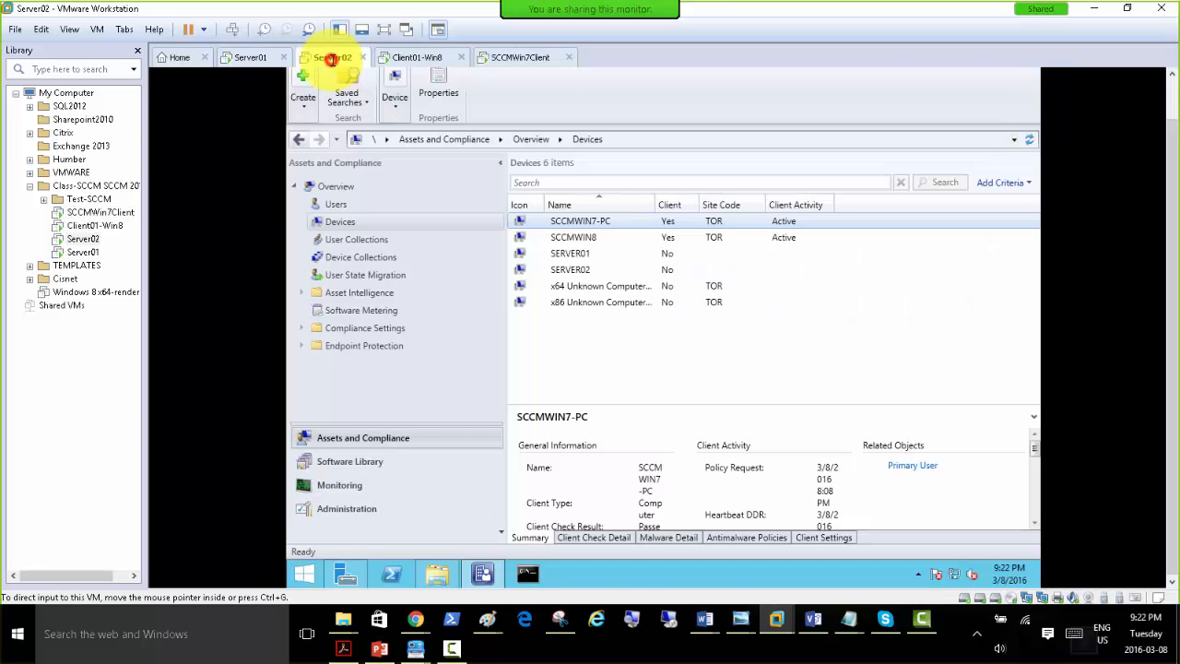
pyautogui.click(411, 58)
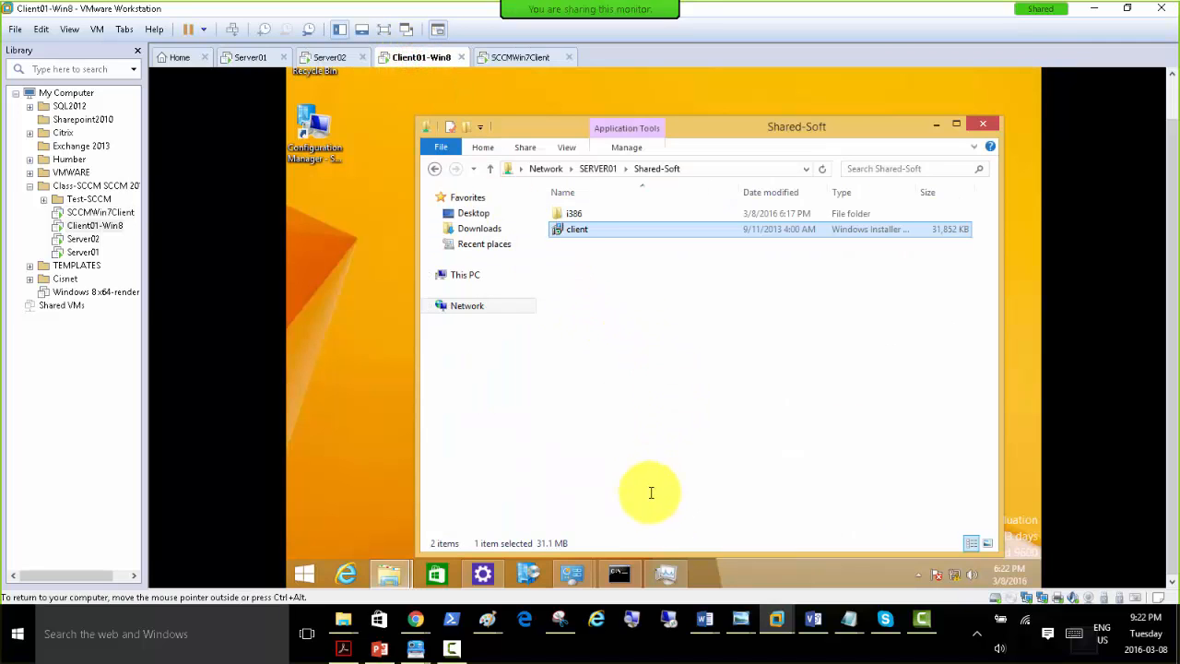
pyautogui.click(618, 316)
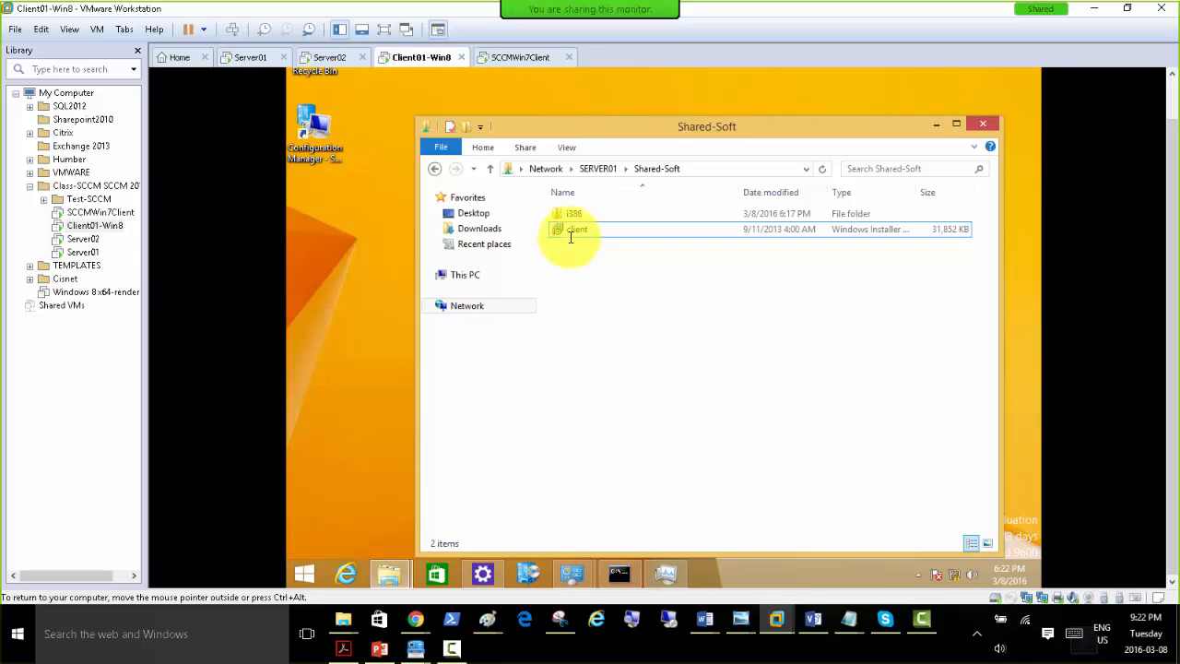
pyautogui.moveTo(600, 126); pyautogui.dragTo(595, 87)
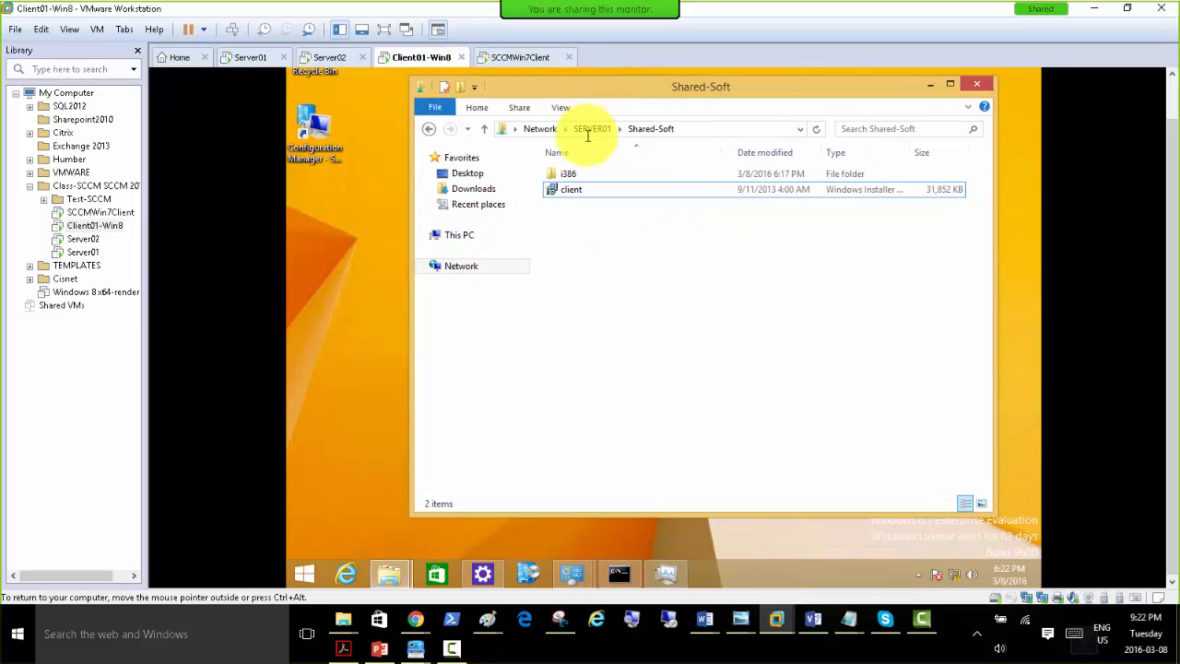
pyautogui.click(576, 188)
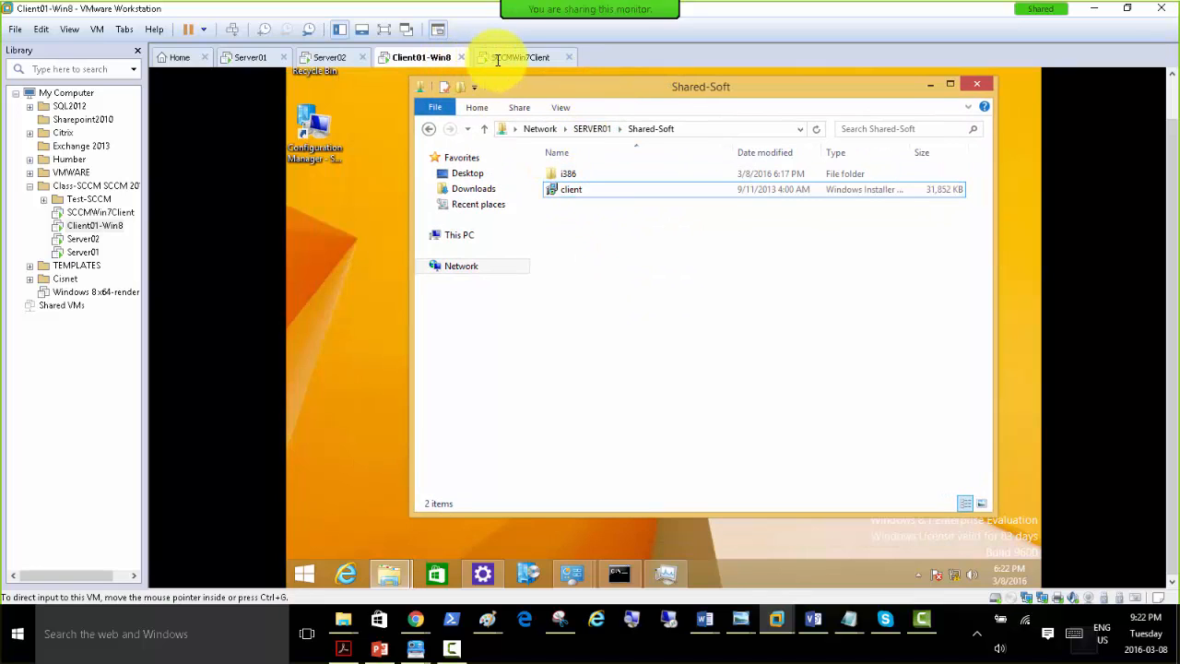
# Return to SCCMWin7Client, answer n to the restart question, and run gpupdate.
pyautogui.click(515, 57)
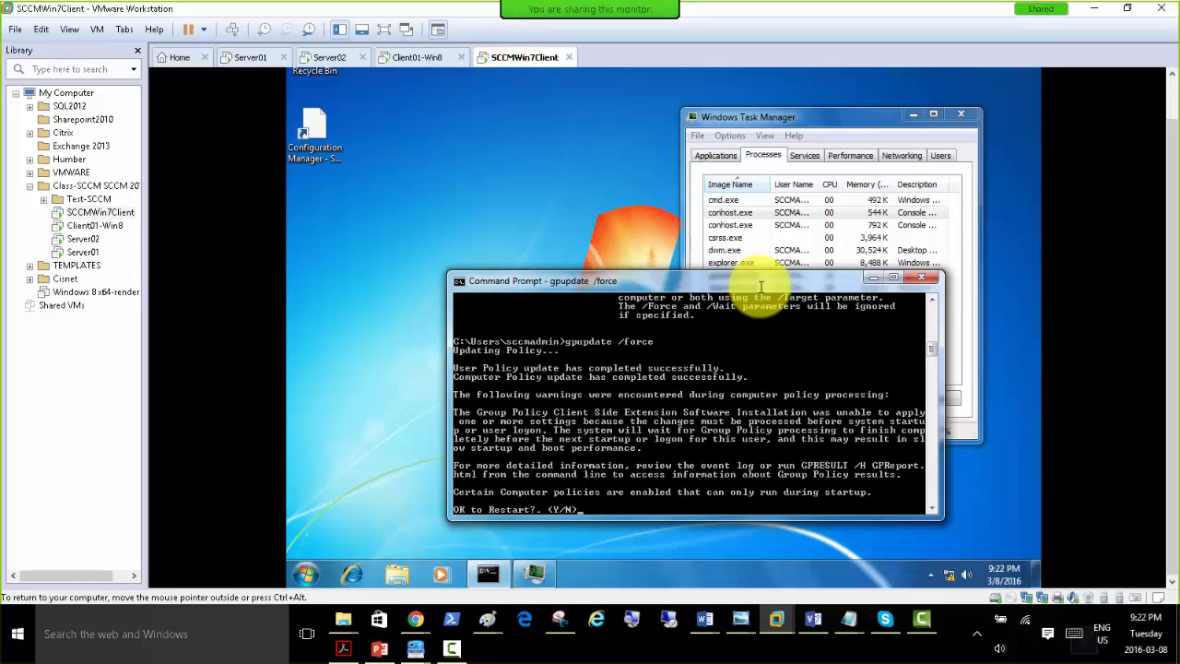
pyautogui.moveTo(701, 286); pyautogui.dragTo(690, 249)
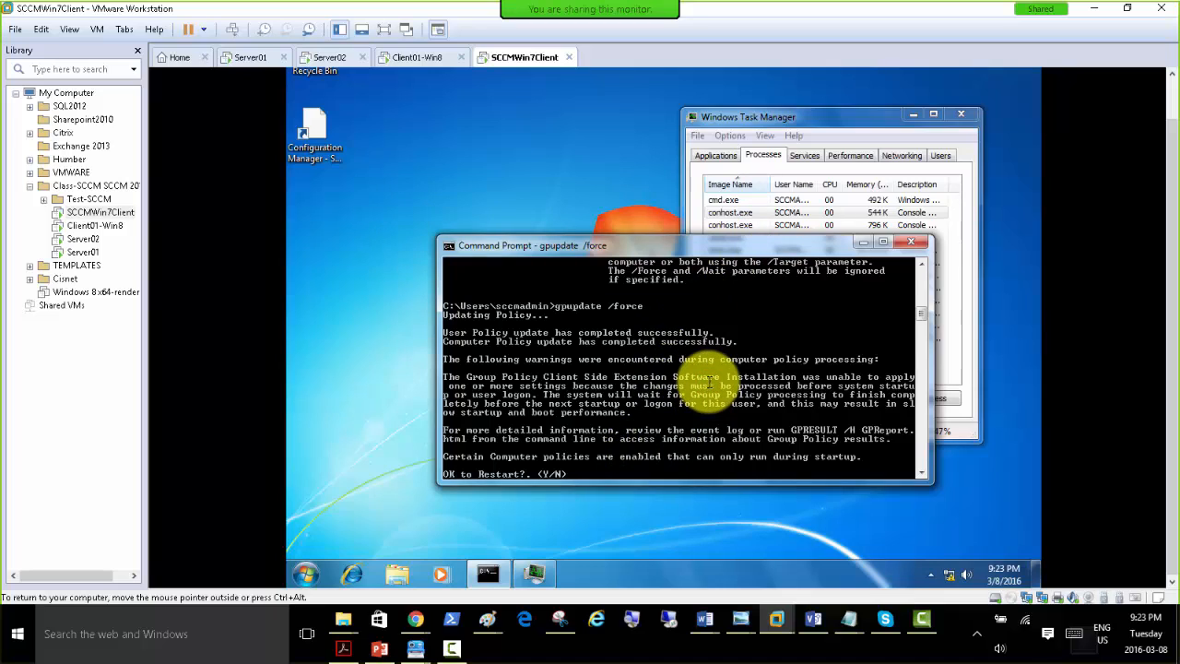
pyautogui.write('n')
pyautogui.press('Return')
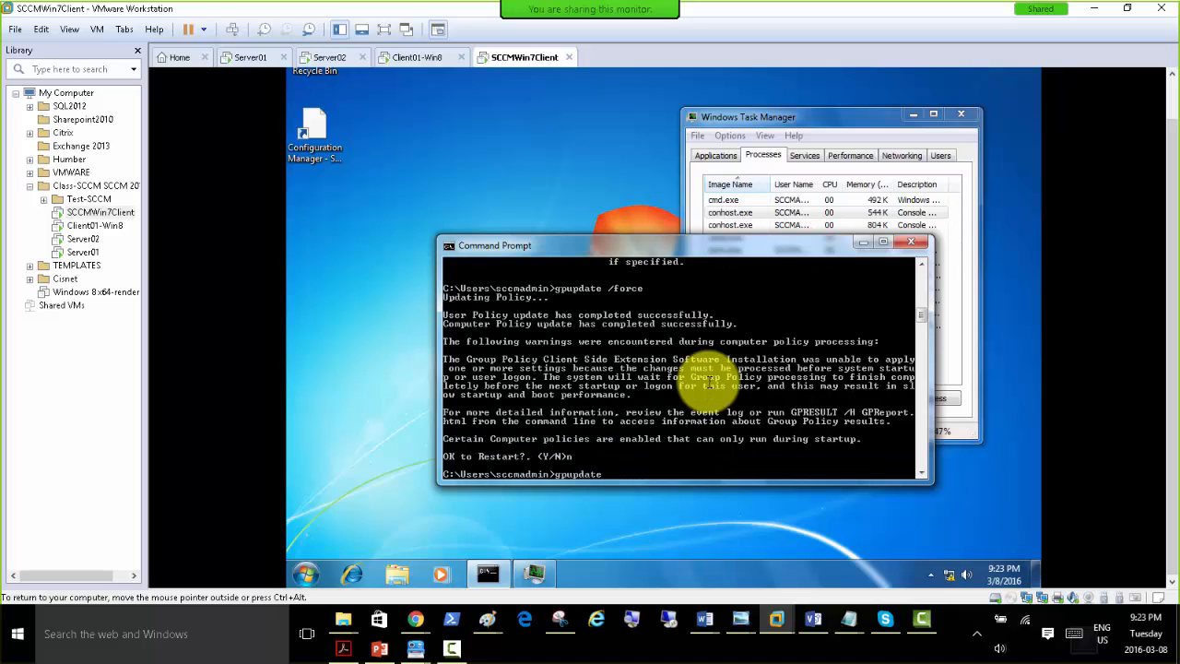
pyautogui.write('gpupdate')
pyautogui.press('Return')
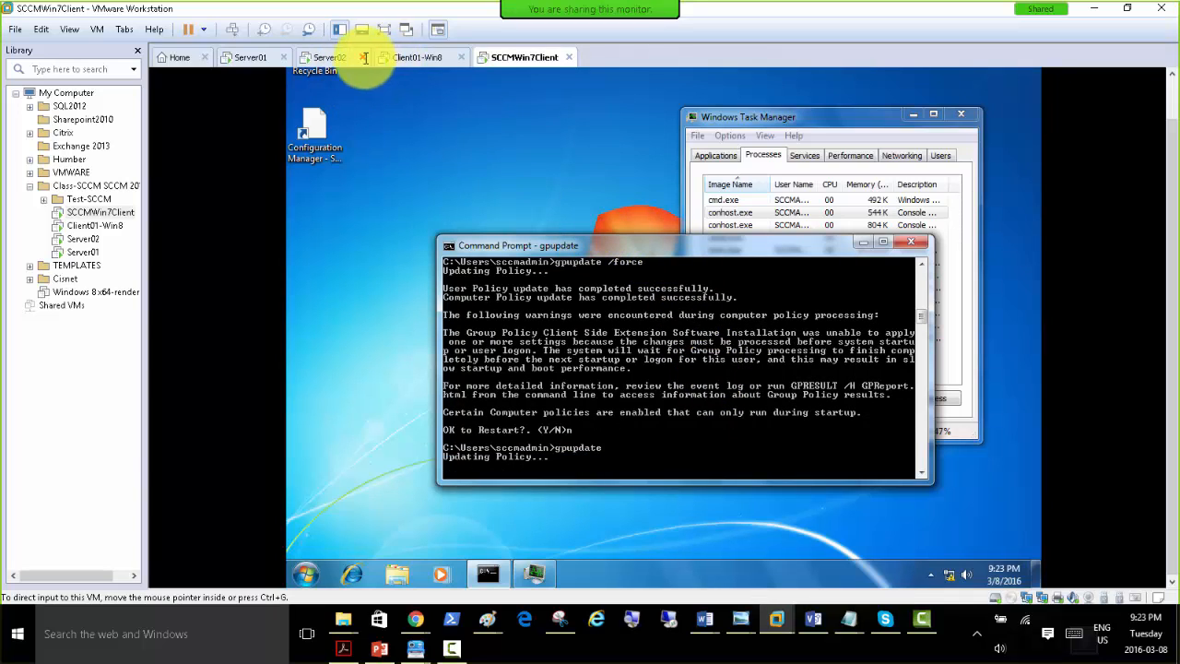
# Switch to Server02 and review the User Collections and Device Collections, including the actions available for All Unknown Computers.
pyautogui.click(329, 57)
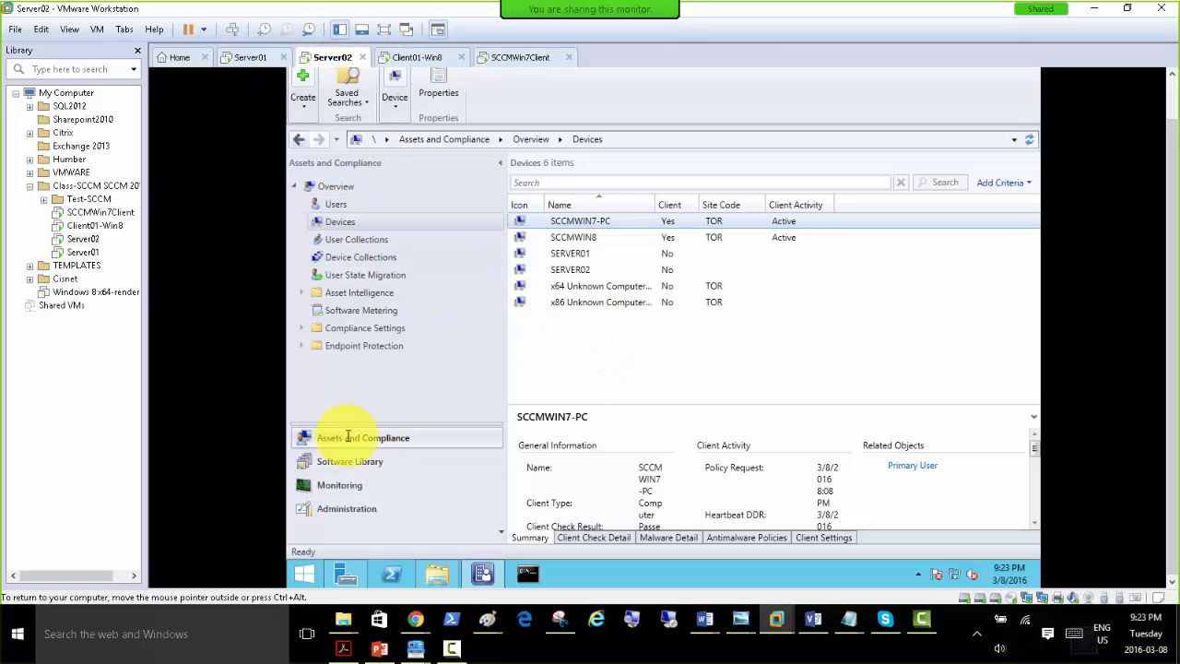
pyautogui.click(369, 237)
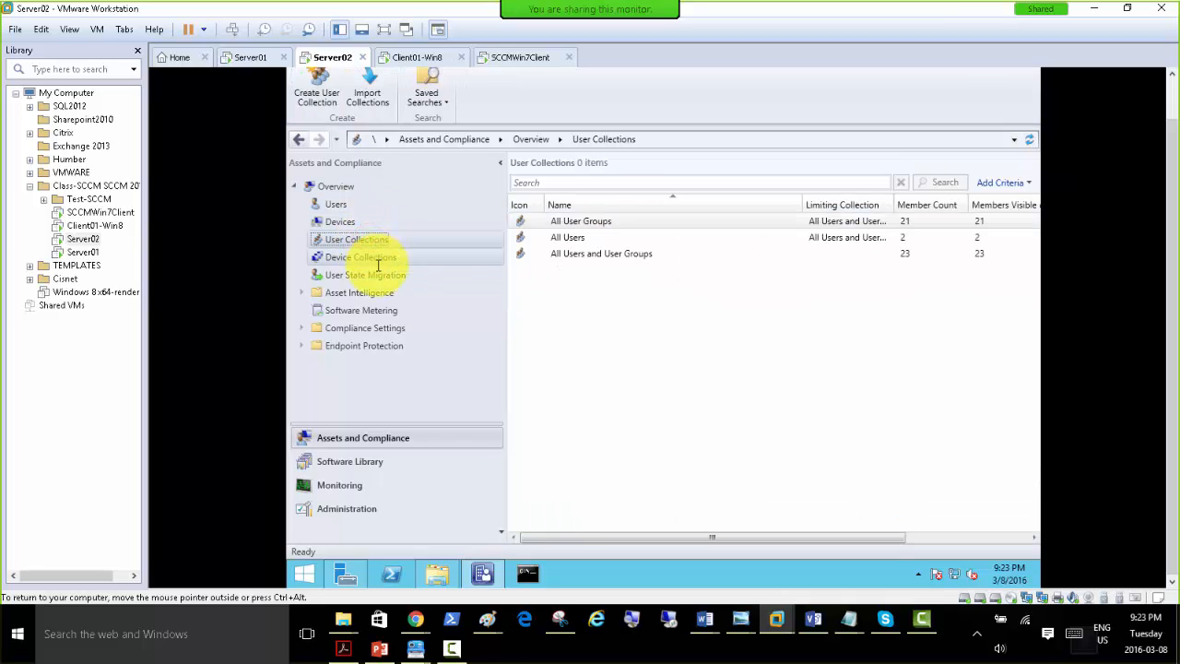
pyautogui.click(363, 257)
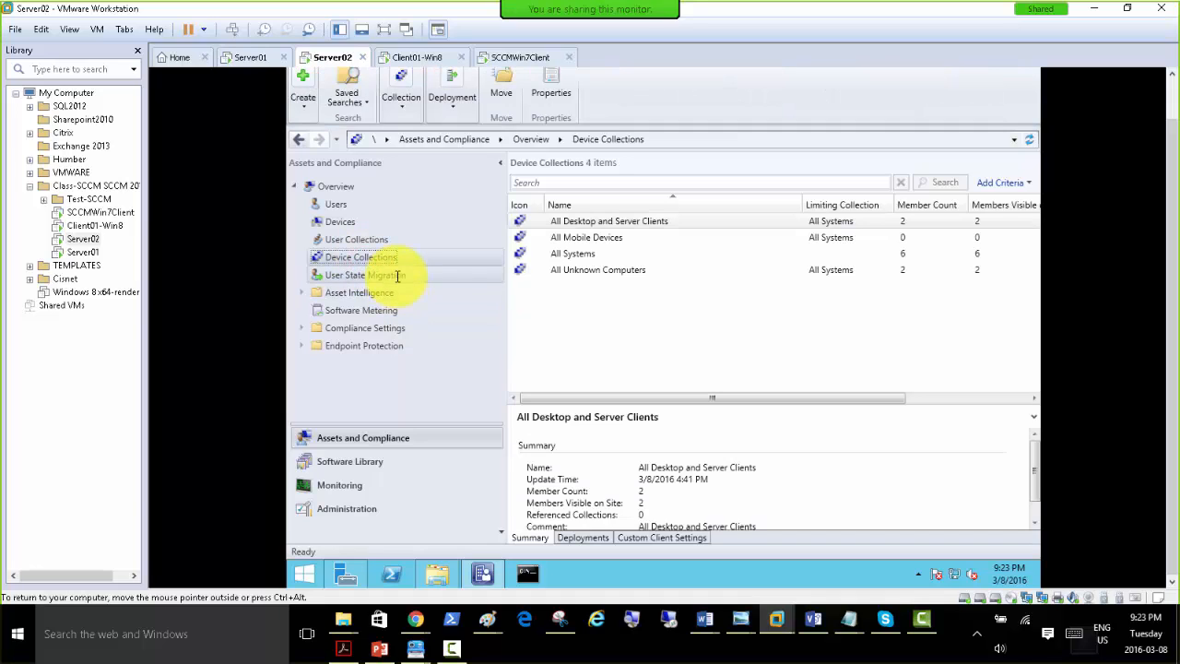
pyautogui.click(585, 272)
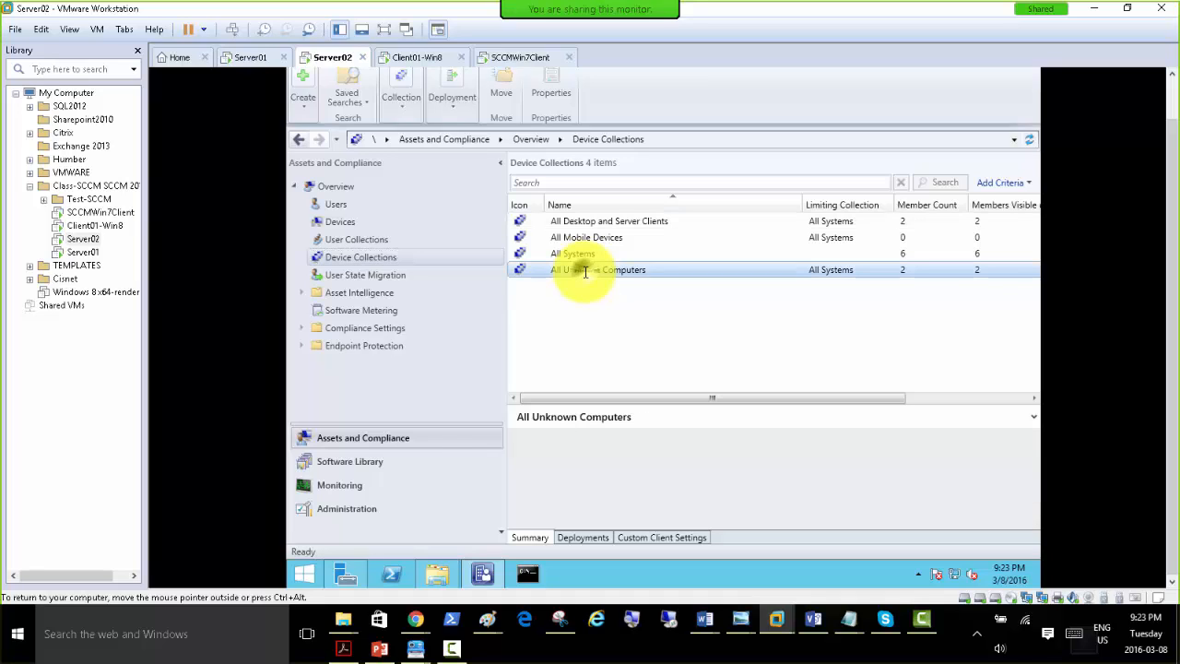
pyautogui.rightClick(585, 272)
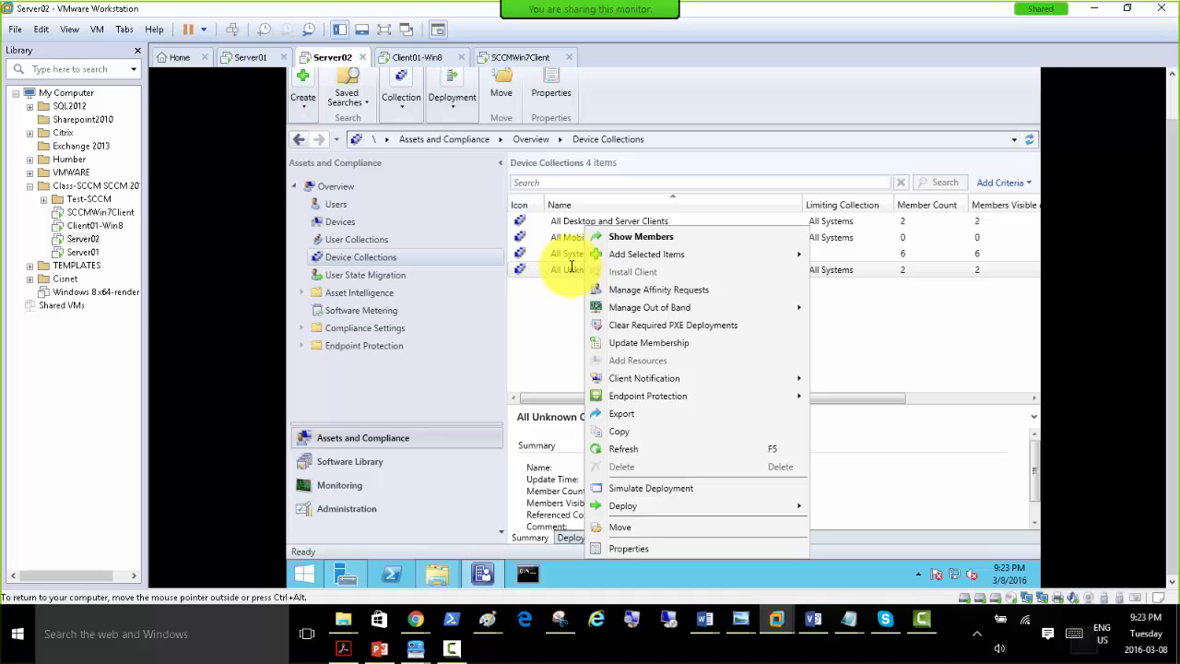
pyautogui.click(553, 284)
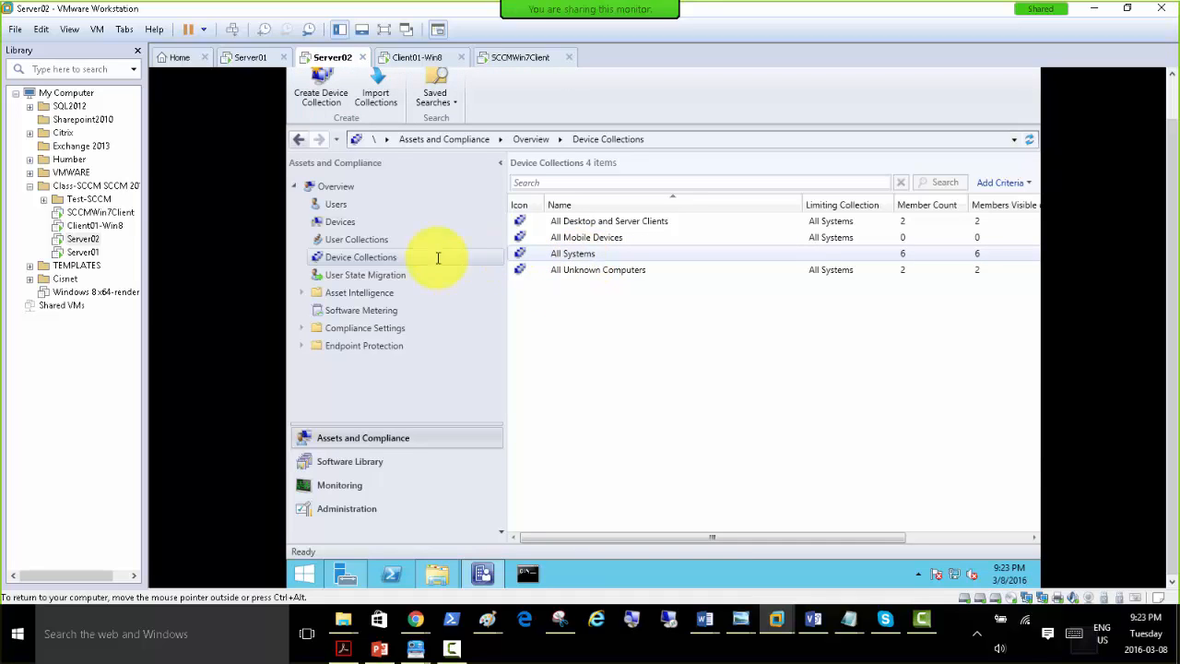
# Start a new device collection named Win7 Machines with All Systems as its limiting collection, and proceed to its membership rules.
pyautogui.rightClick(395, 257)
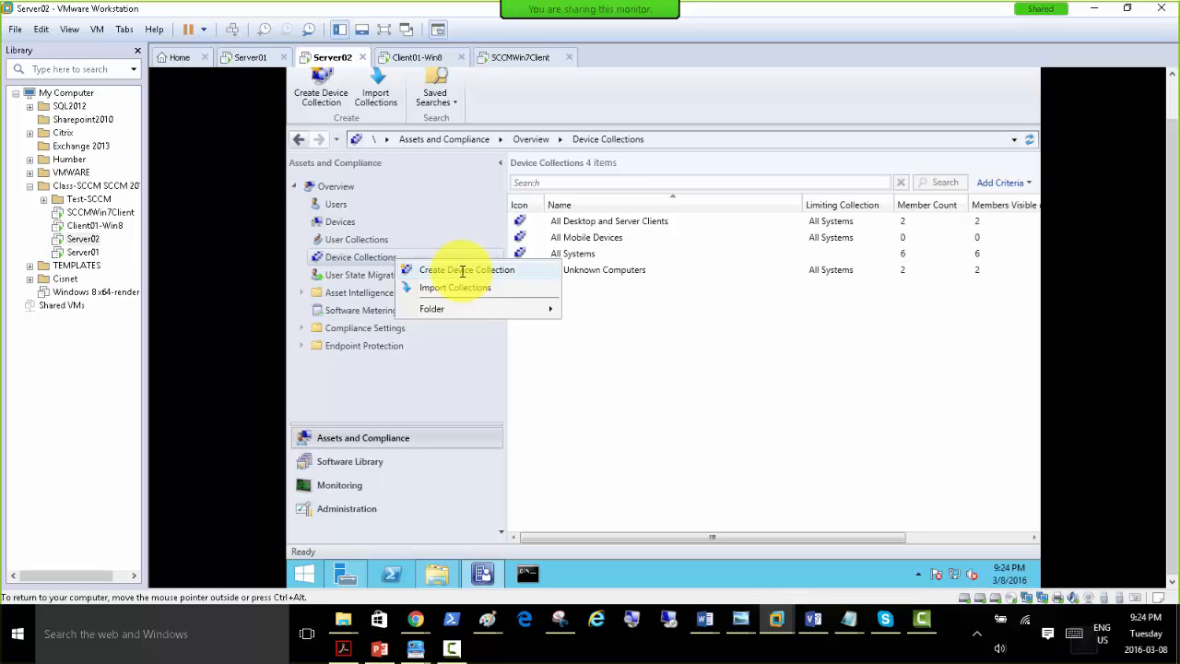
pyautogui.click(462, 270)
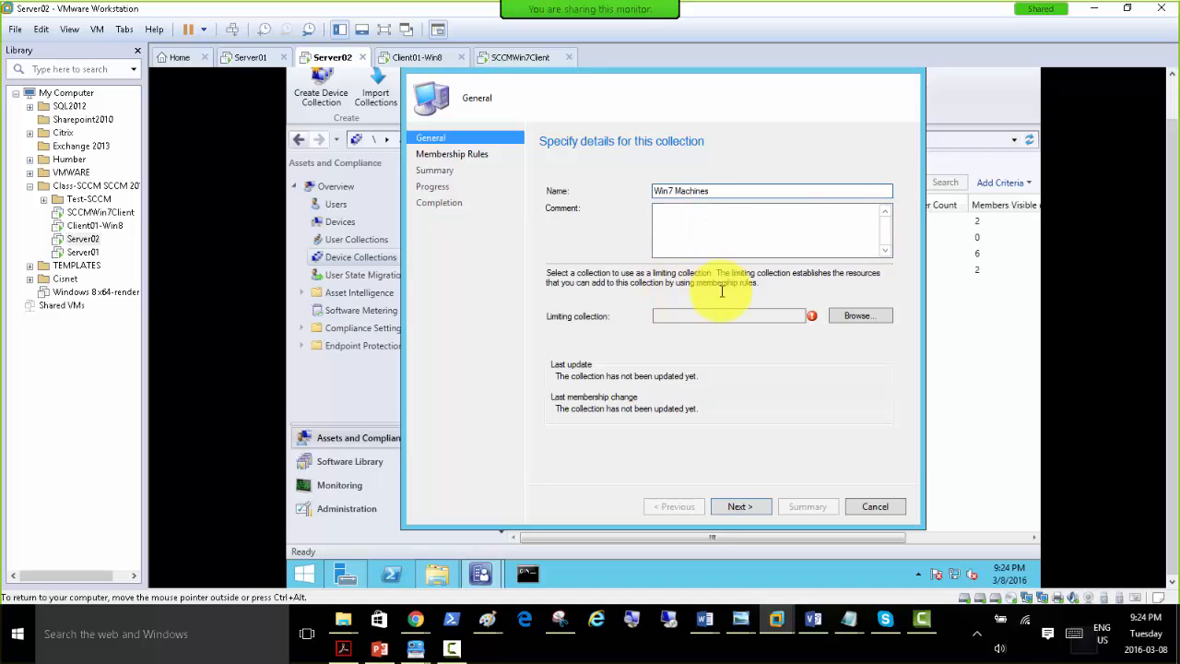
pyautogui.click(857, 315)
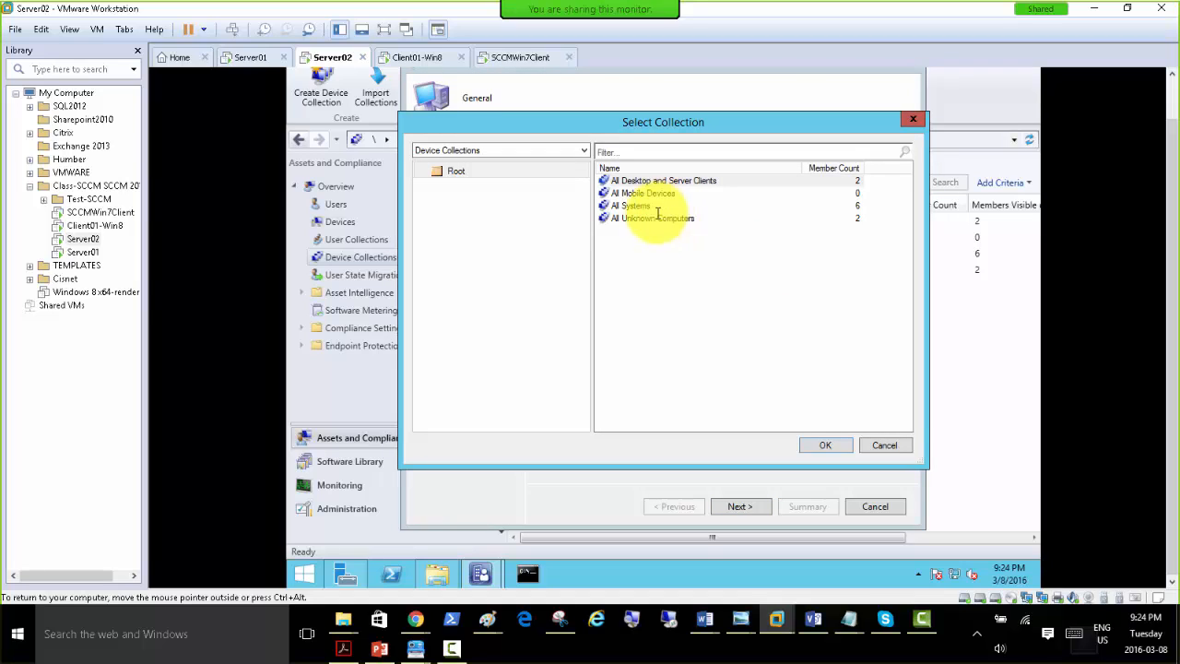
pyautogui.click(640, 205)
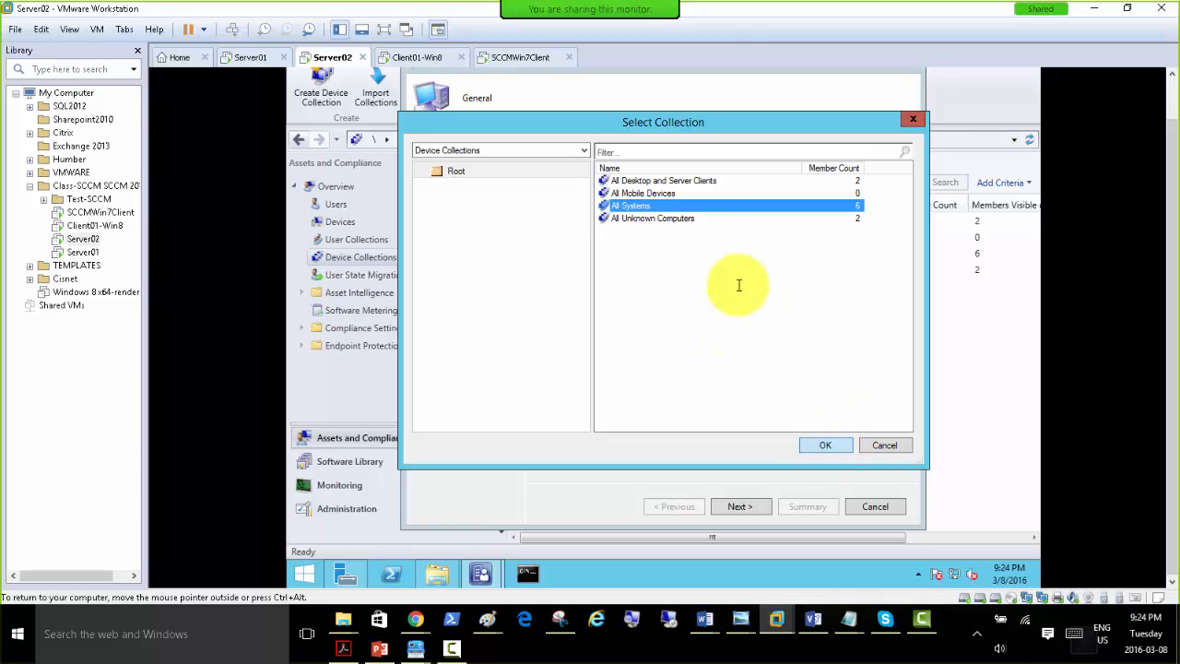
pyautogui.moveTo(607, 123); pyautogui.dragTo(631, 129)
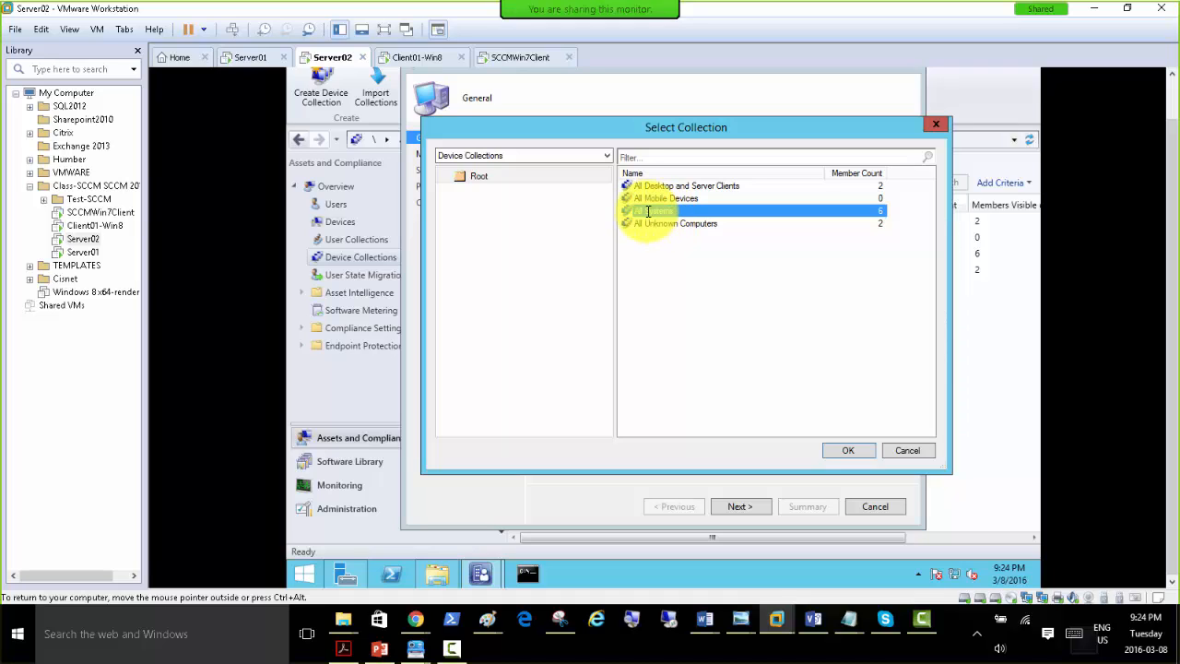
pyautogui.click(650, 223)
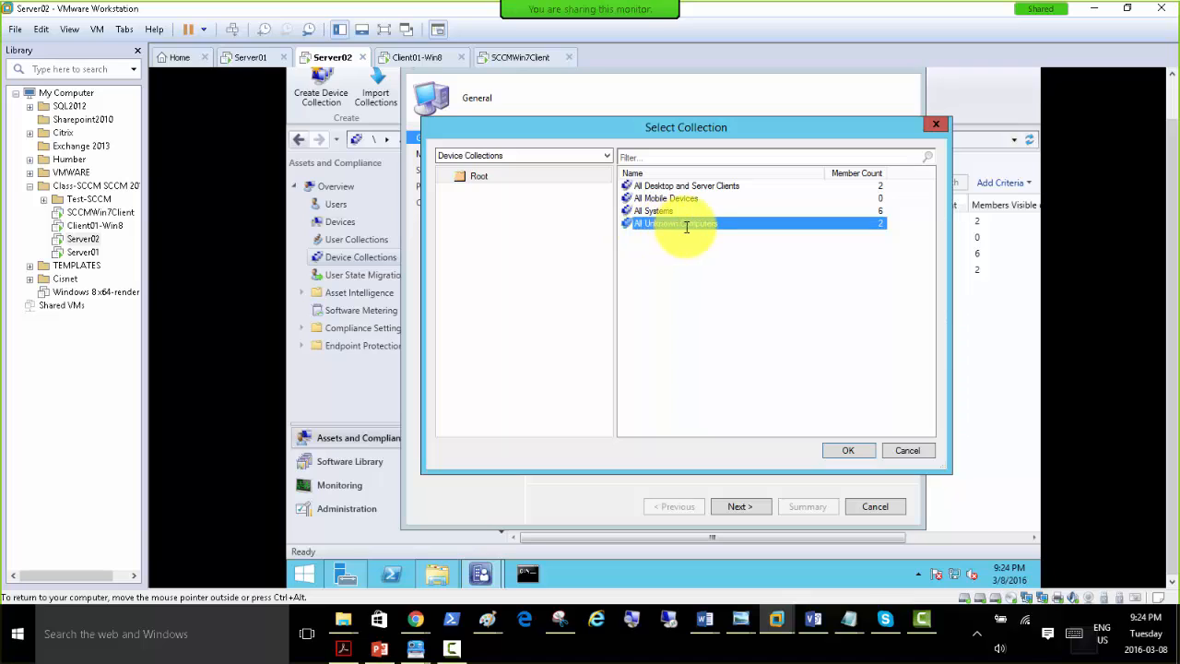
pyautogui.click(635, 212)
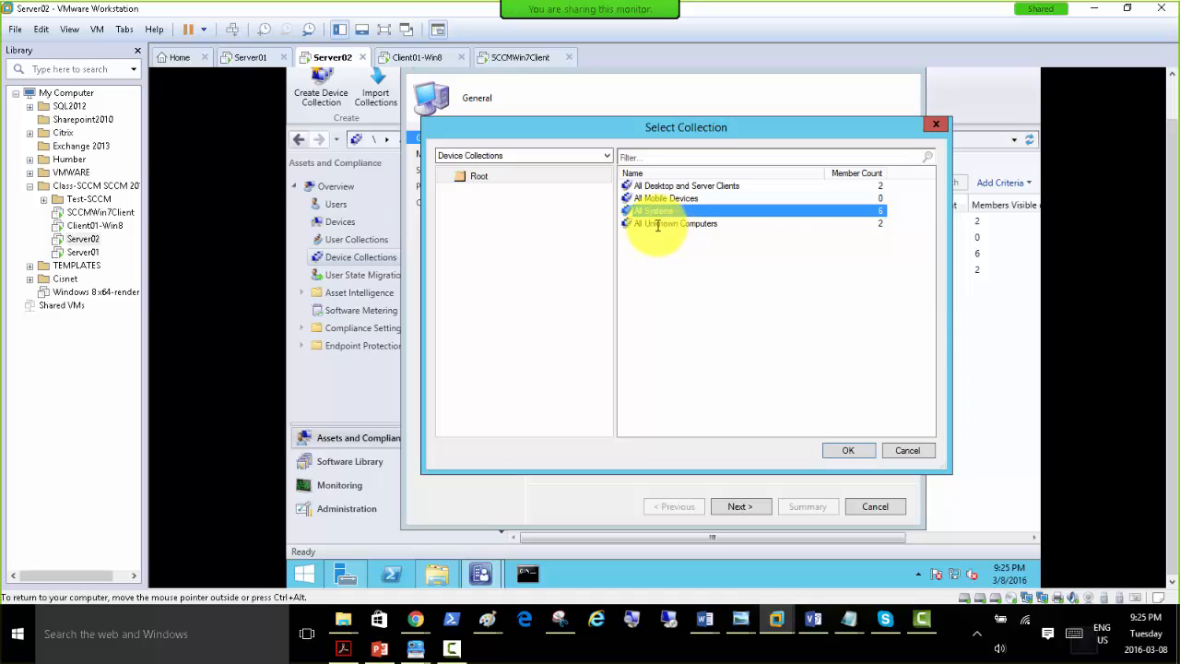
pyautogui.click(845, 449)
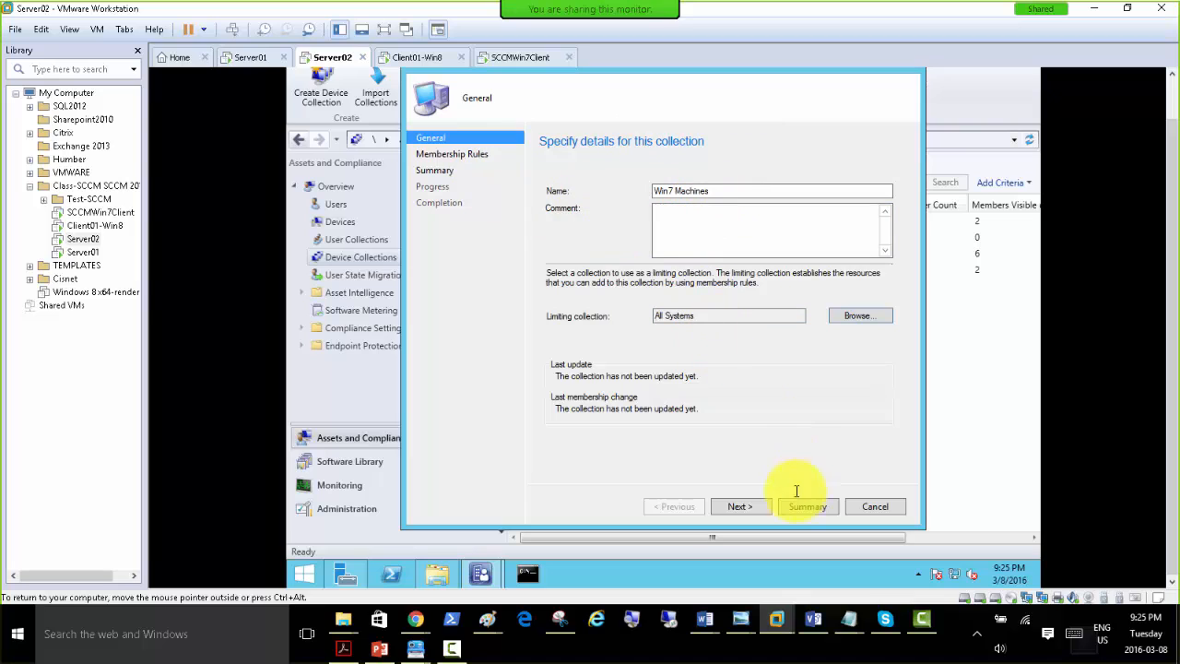
pyautogui.click(751, 509)
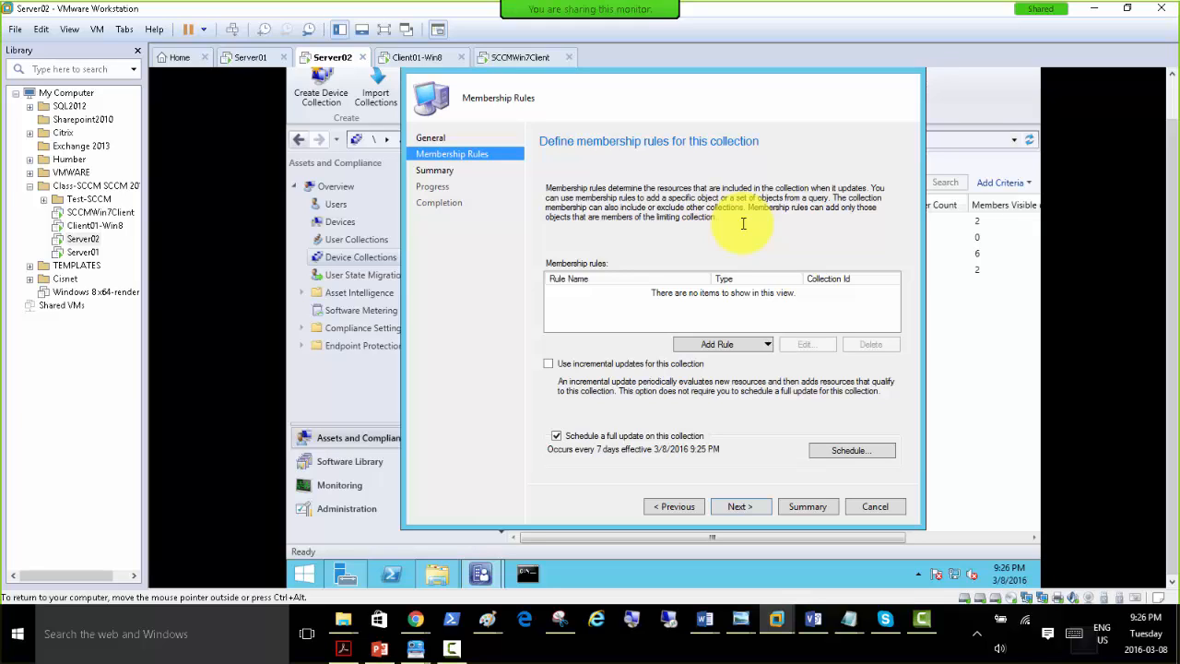
# Start a direct membership rule and search System Resource objects by Name with the wildcard value %.
pyautogui.click(766, 344)
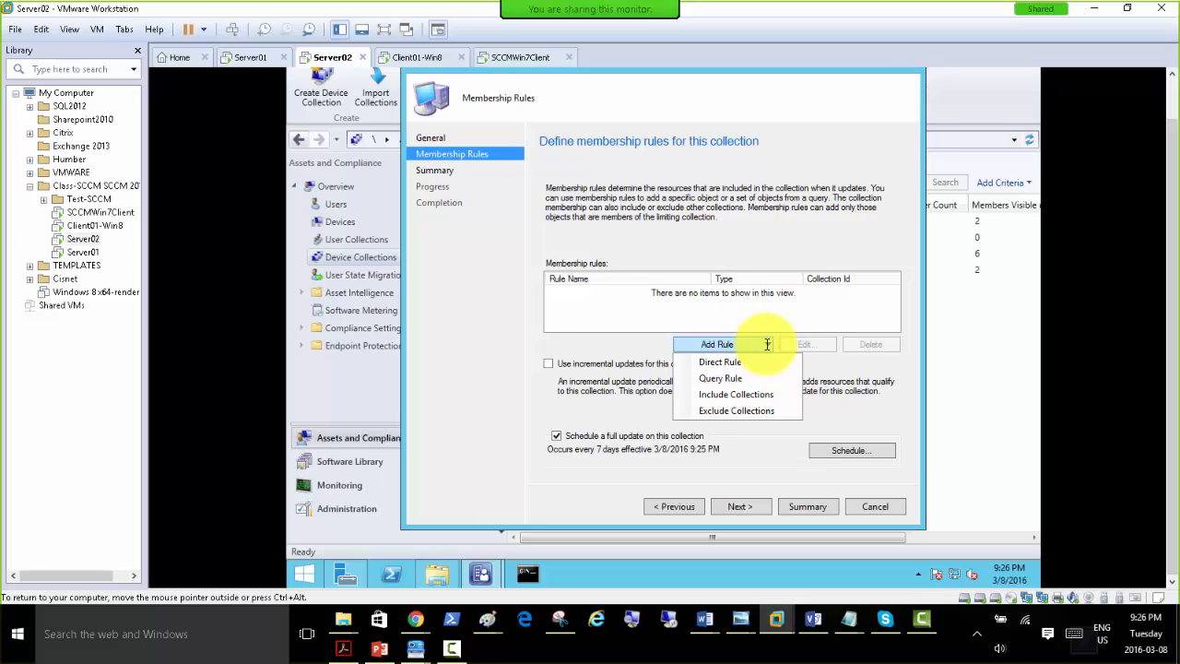
pyautogui.click(767, 344)
pyautogui.click(767, 344)
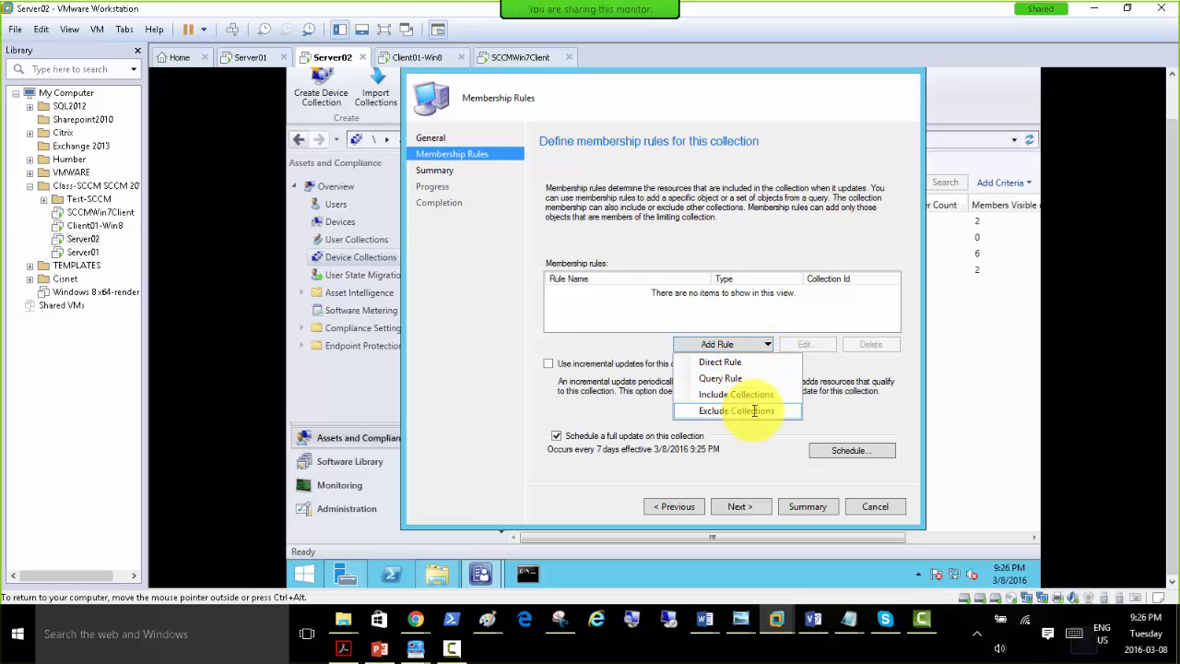
pyautogui.click(739, 363)
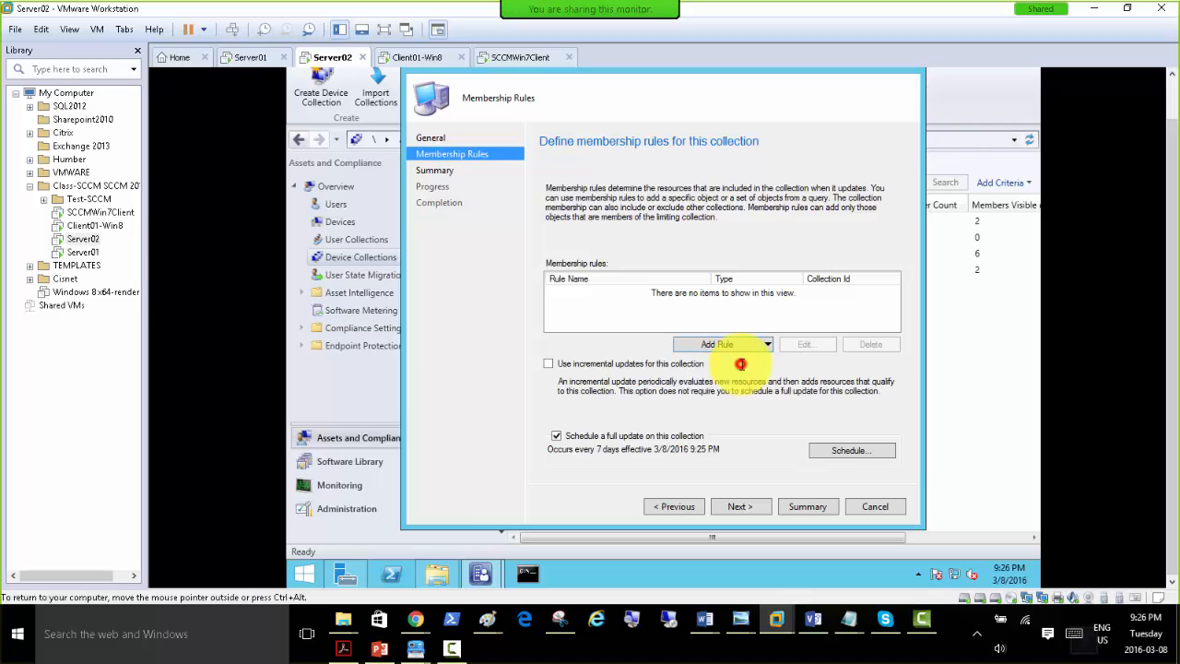
pyautogui.click(742, 505)
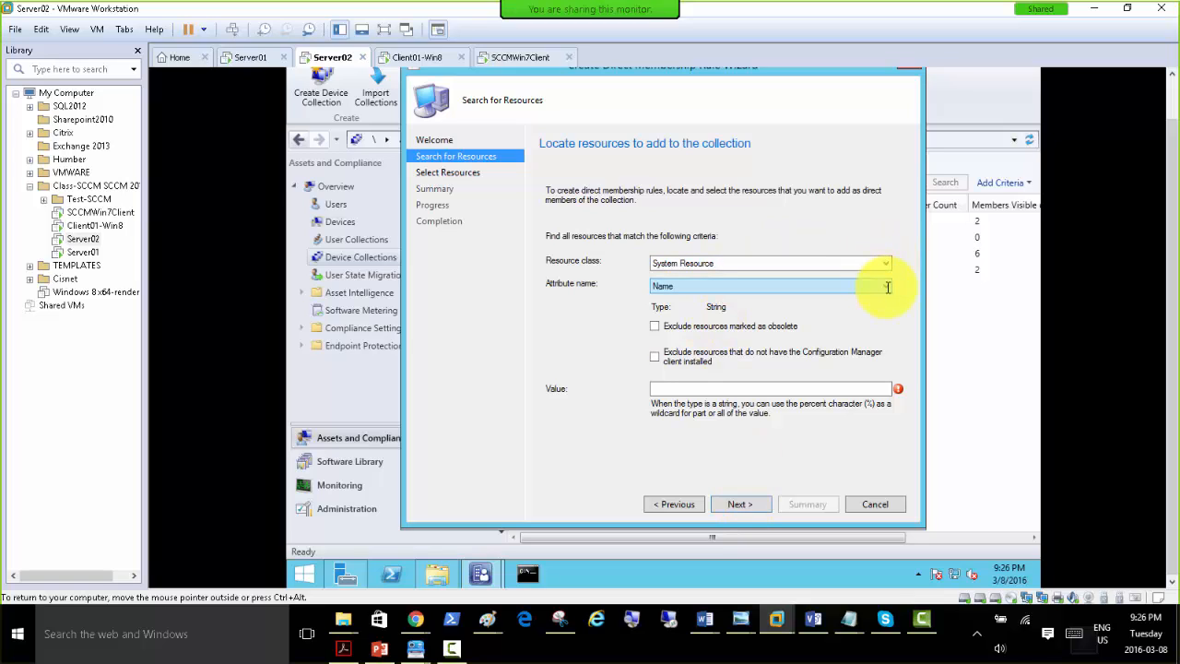
pyautogui.click(772, 390)
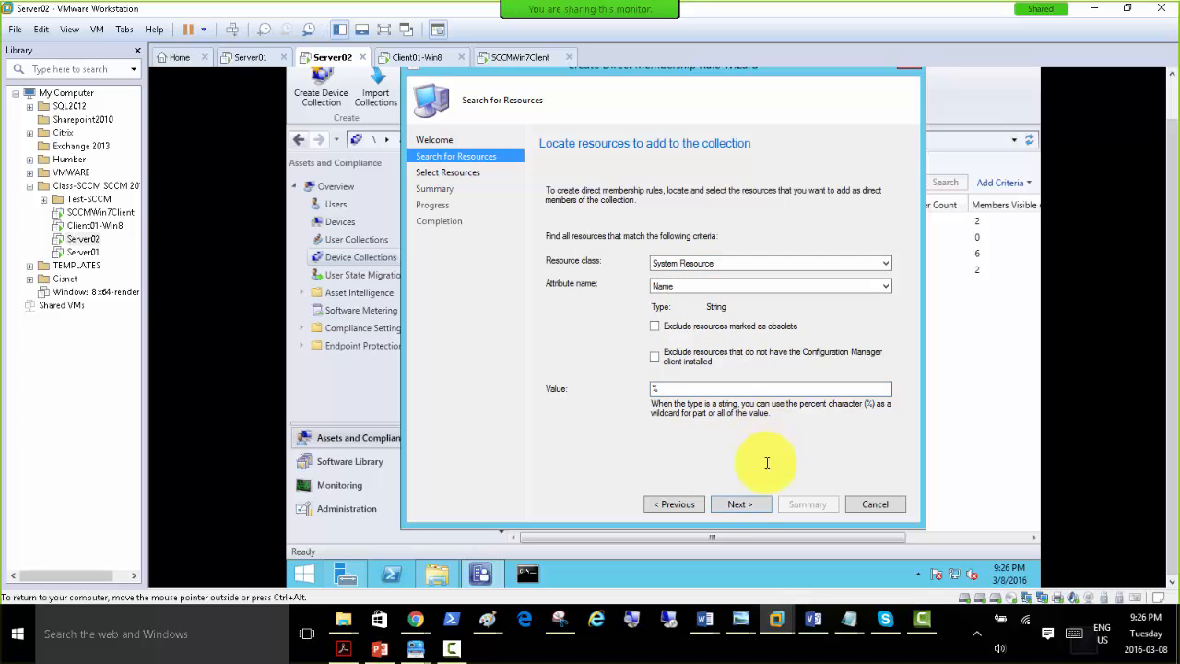
pyautogui.click(746, 504)
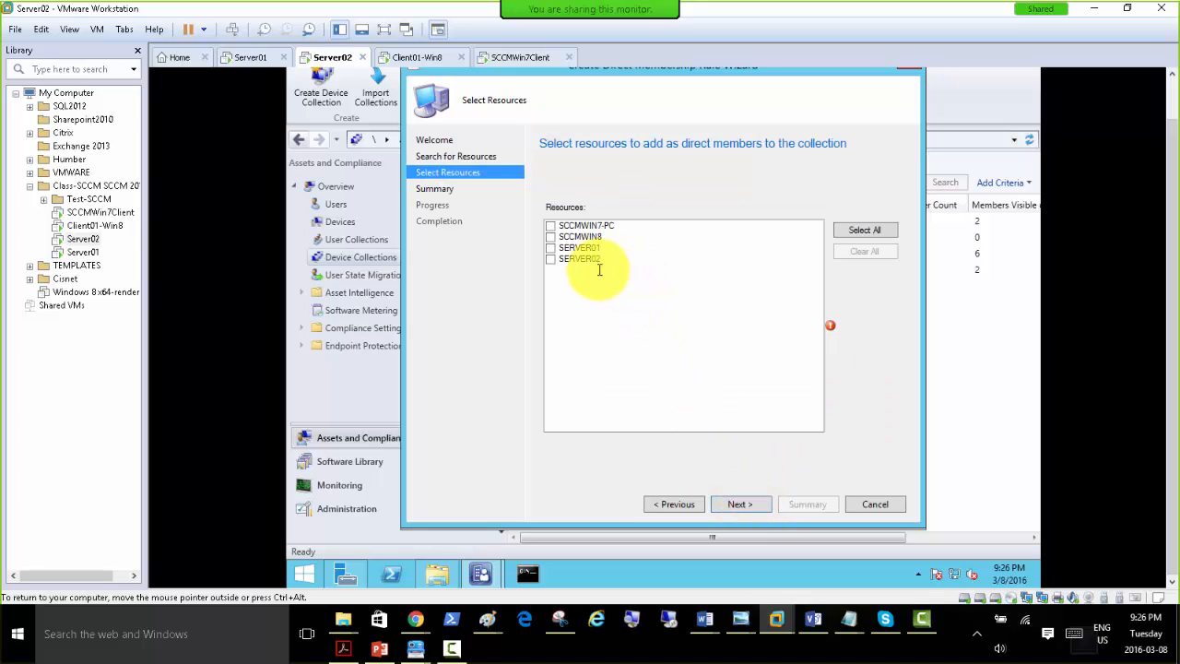
# Add SCCMWIN7-PC as a direct member and complete the membership rule wizard.
pyautogui.click(551, 226)
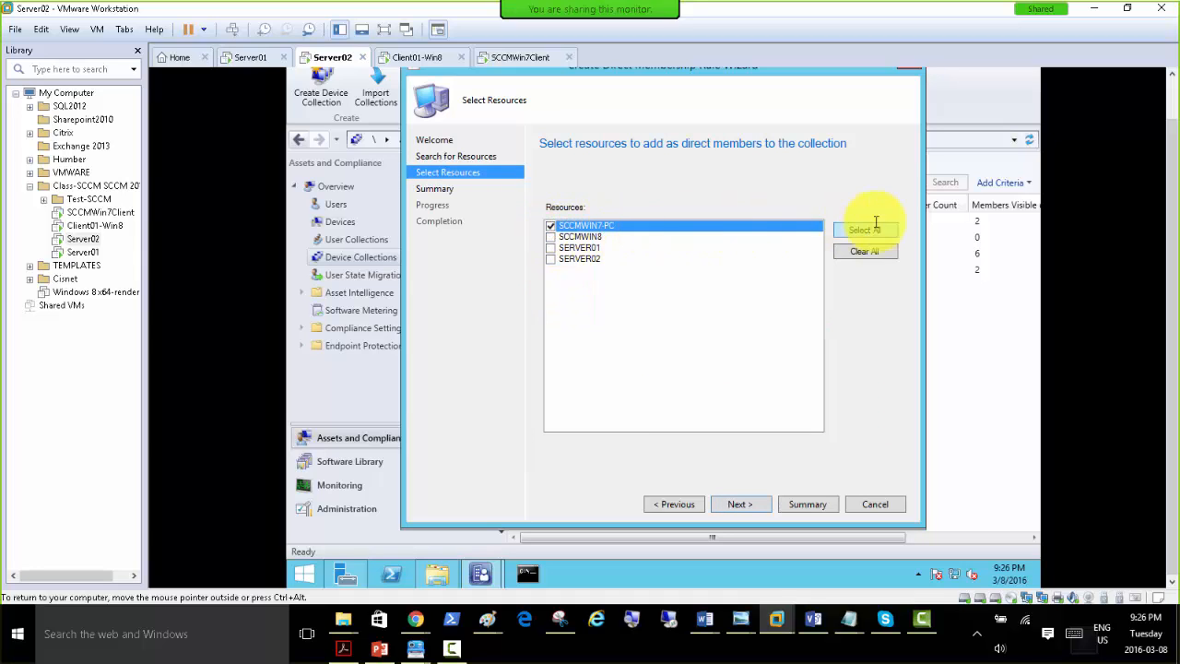
pyautogui.click(746, 504)
pyautogui.click(734, 503)
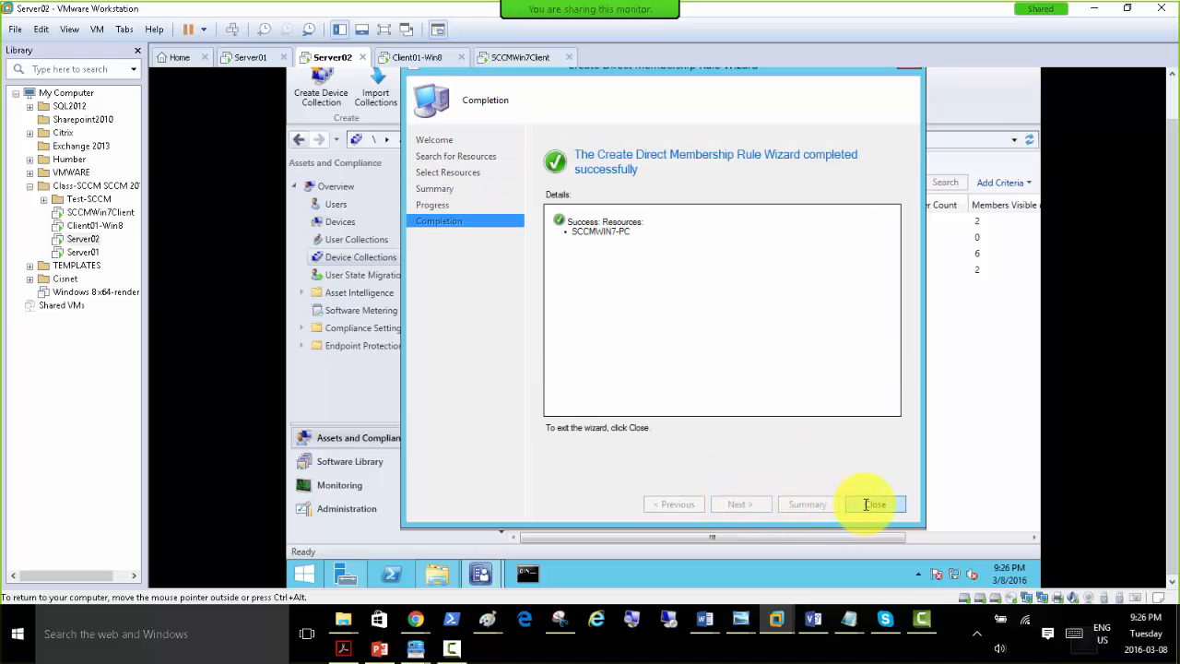
pyautogui.click(869, 504)
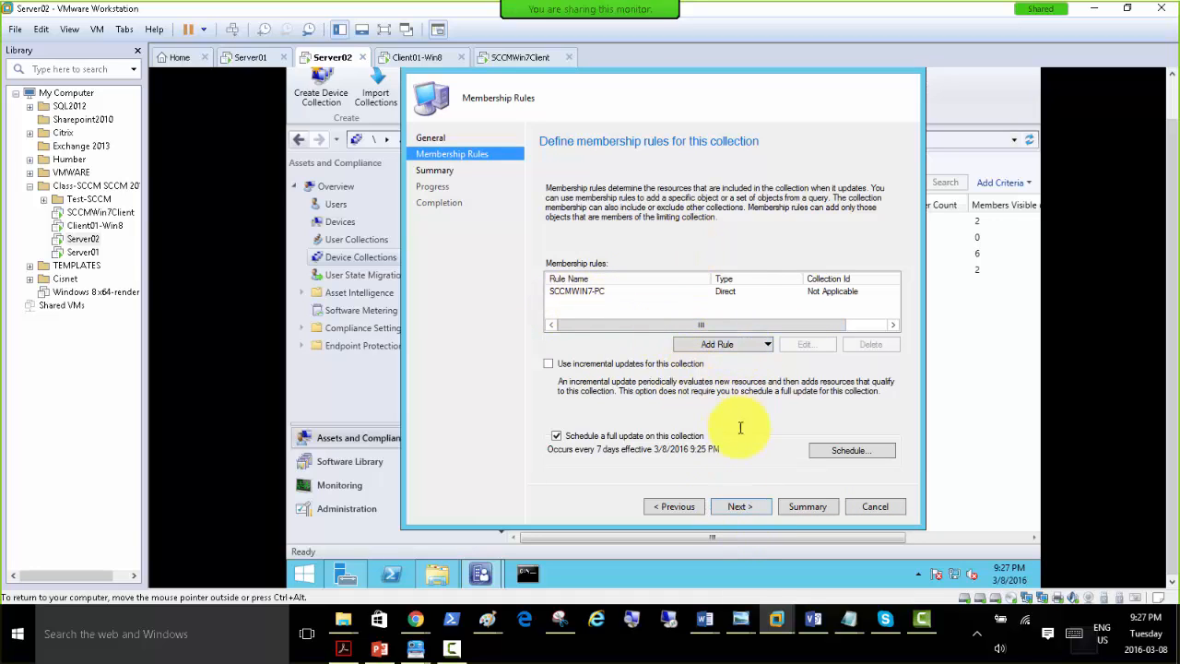
# Finish creating the Win7 Machines collection with its direct membership rule and close the wizard.
pyautogui.click(737, 506)
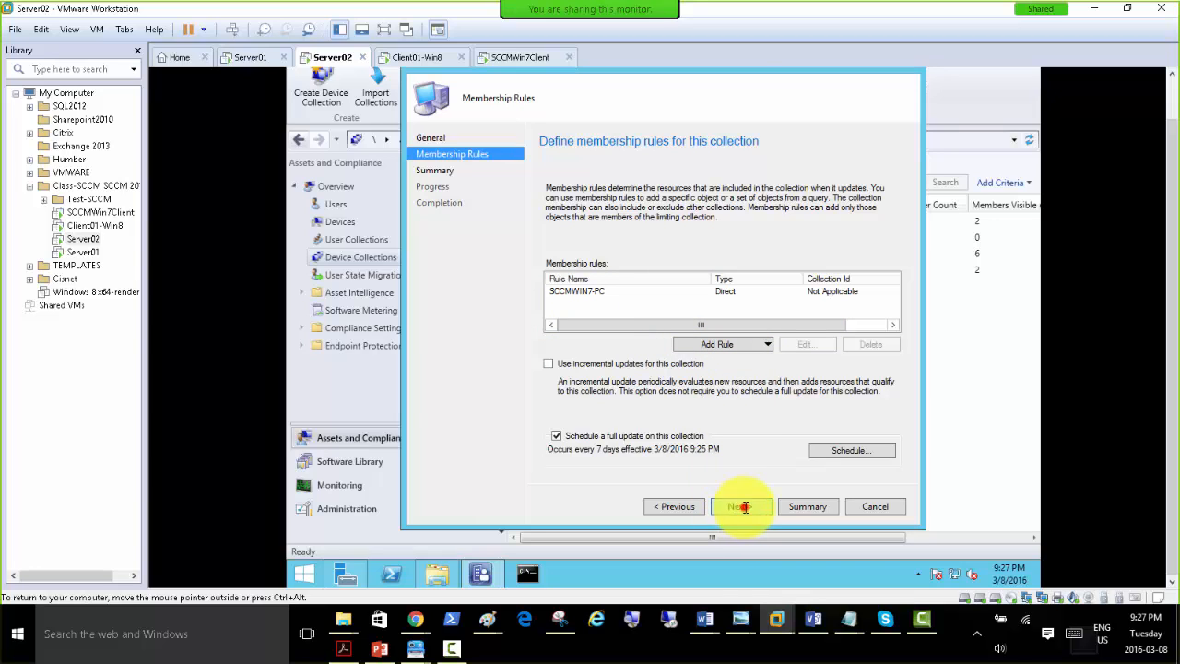
pyautogui.click(743, 506)
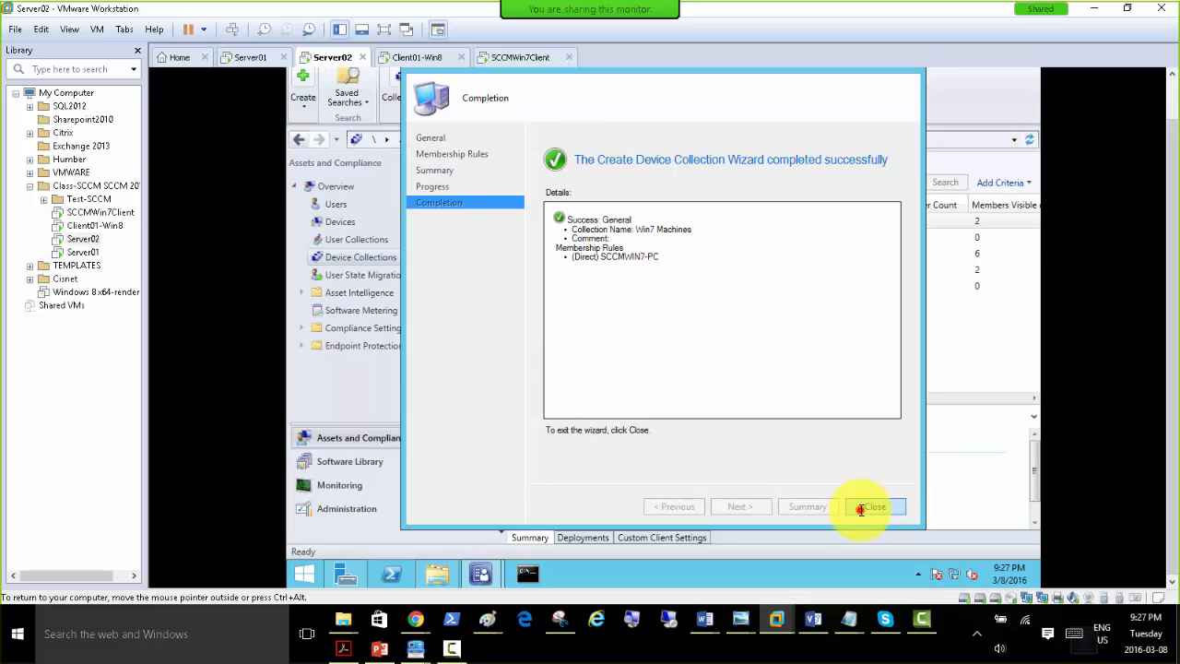
pyautogui.click(871, 506)
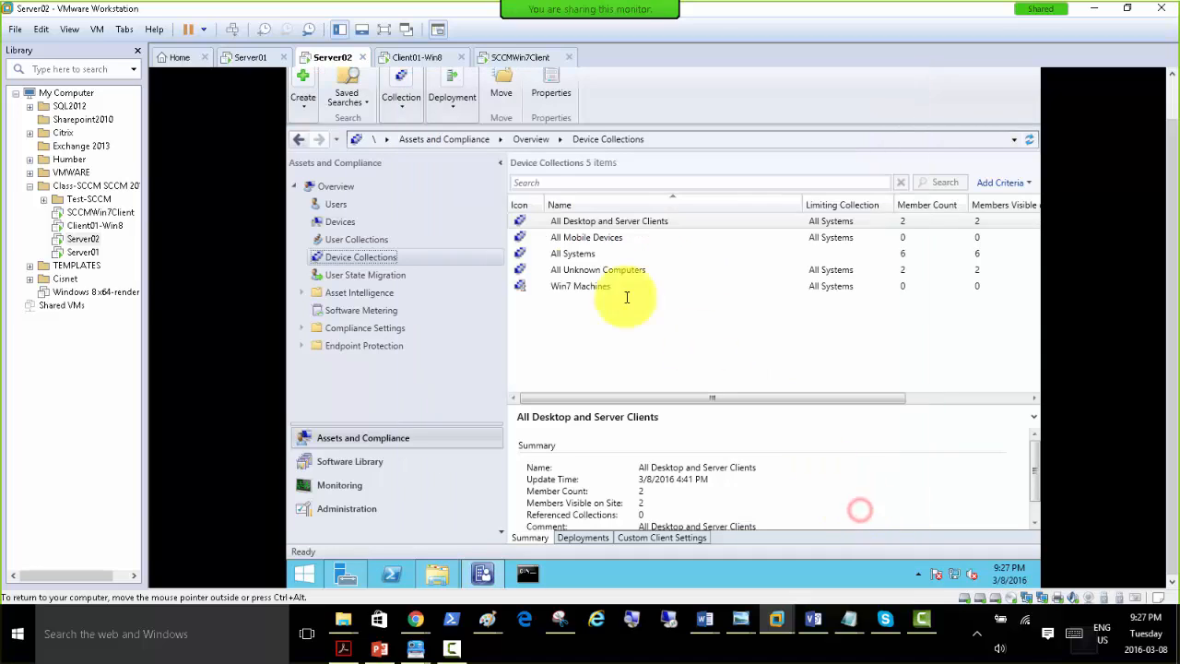
# Refresh the Win7 Machines collection and check its member count.
pyautogui.click(576, 288)
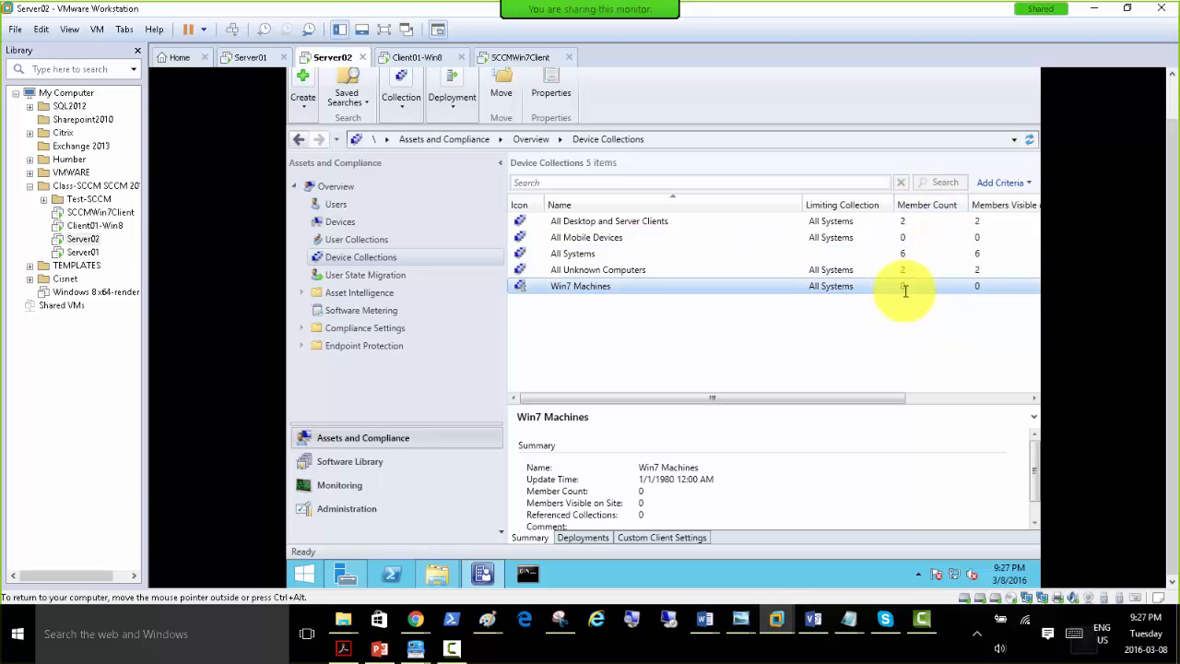
pyautogui.rightClick(573, 286)
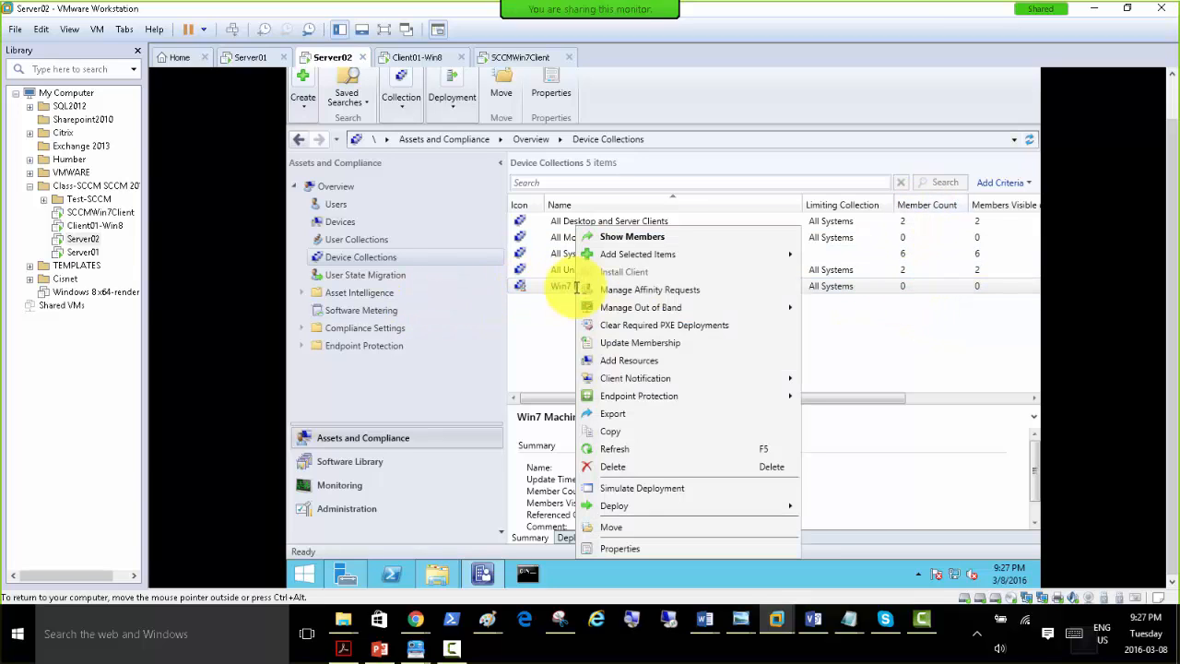
pyautogui.click(627, 449)
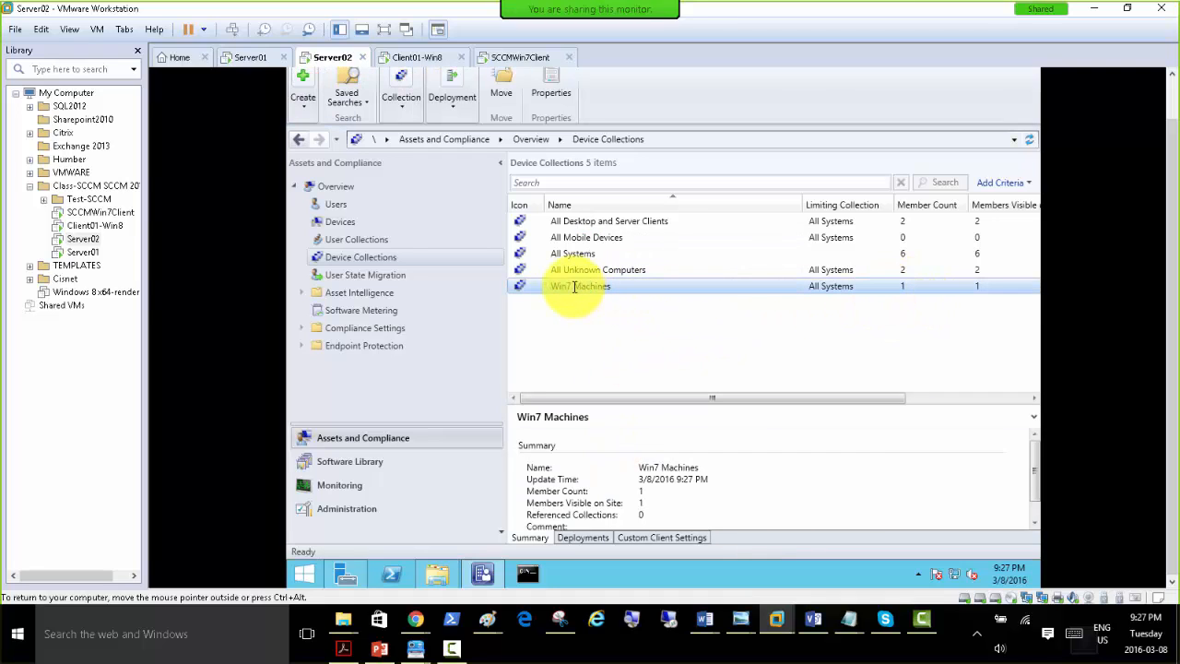
pyautogui.click(908, 284)
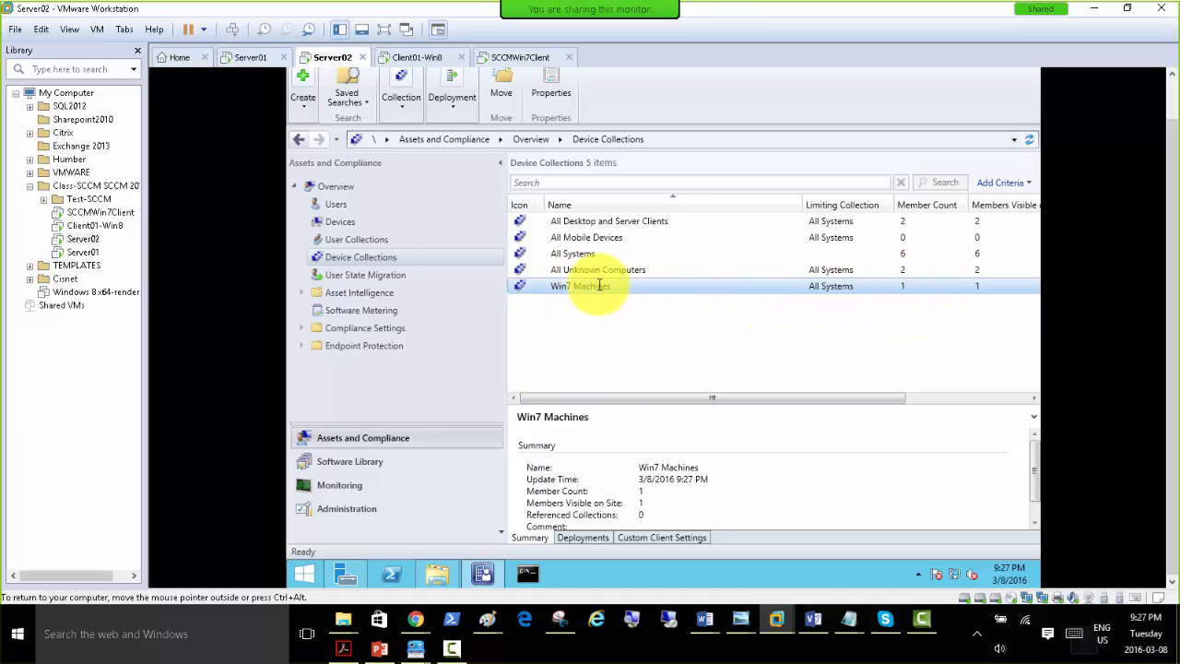
# Review the deployment, endpoint protection and client notification actions for Win7 Machines, and show the collection's members.
pyautogui.rightClick(571, 286)
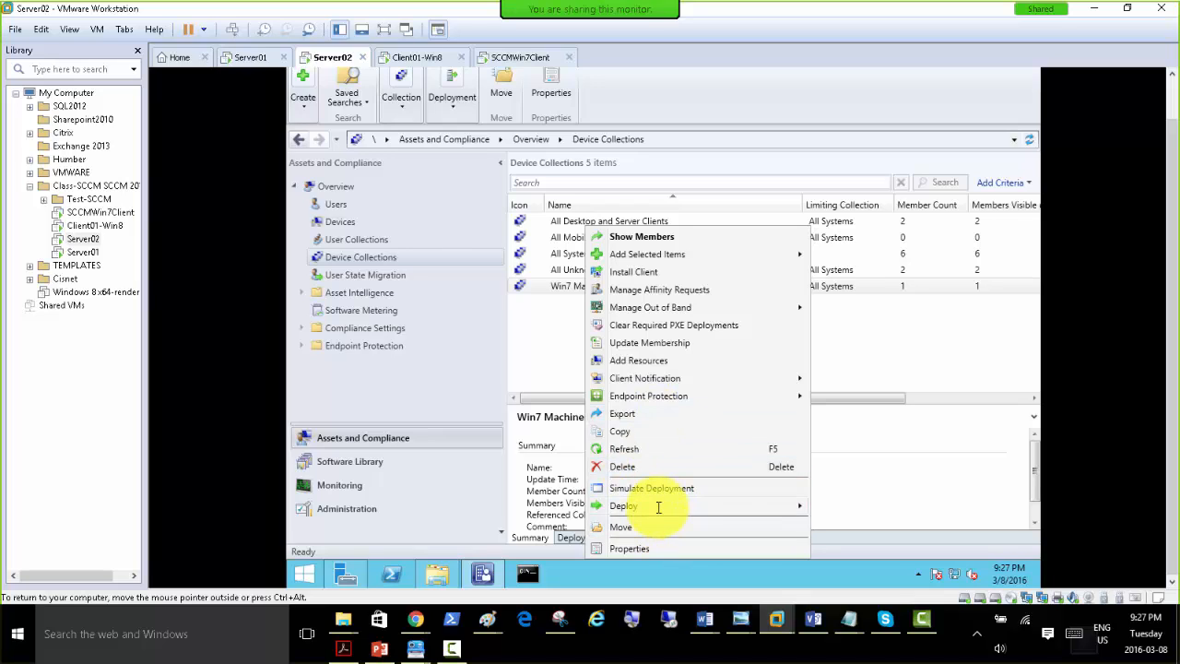
pyautogui.moveTo(707, 508)
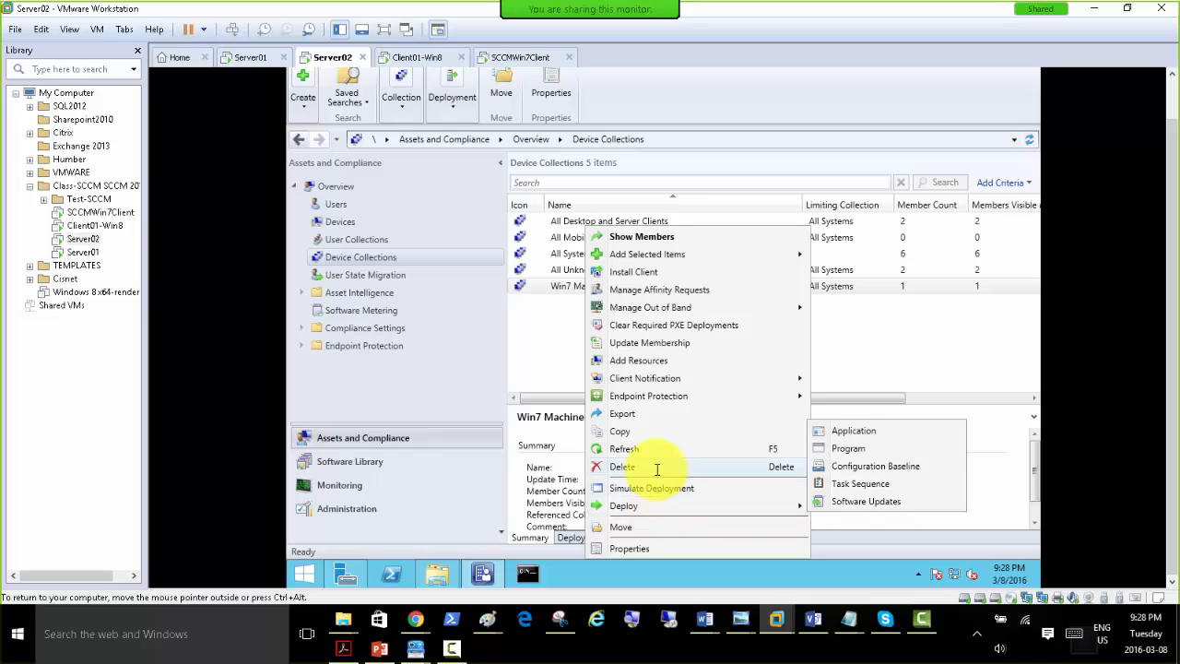
pyautogui.moveTo(664, 399)
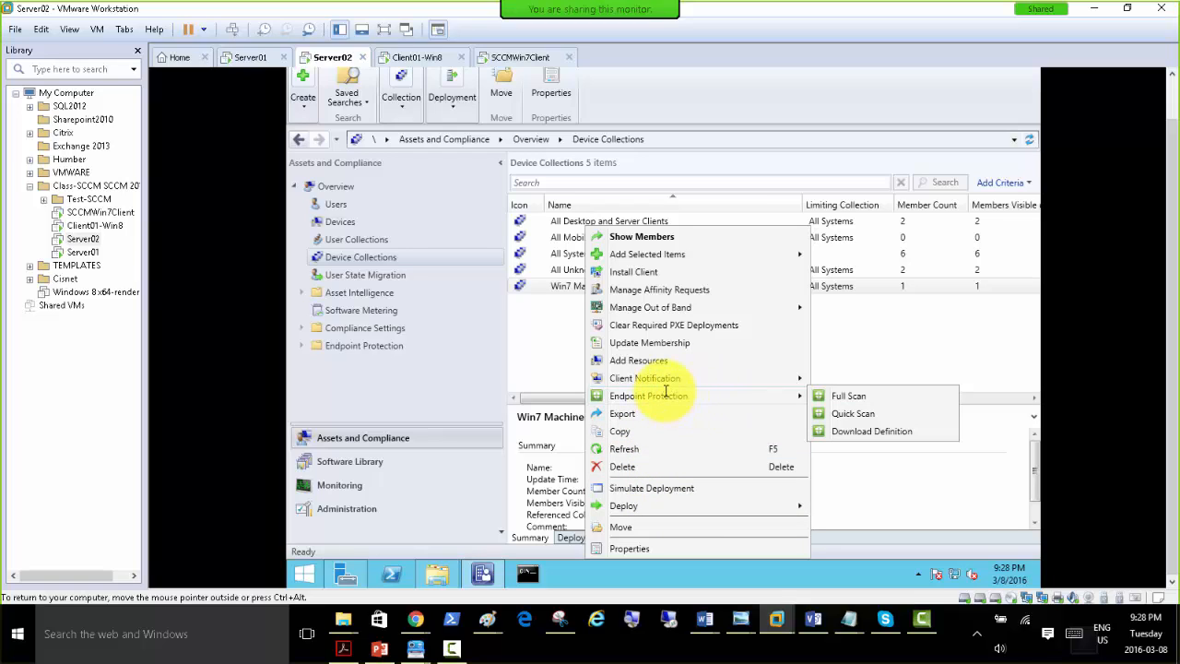
pyautogui.moveTo(664, 378)
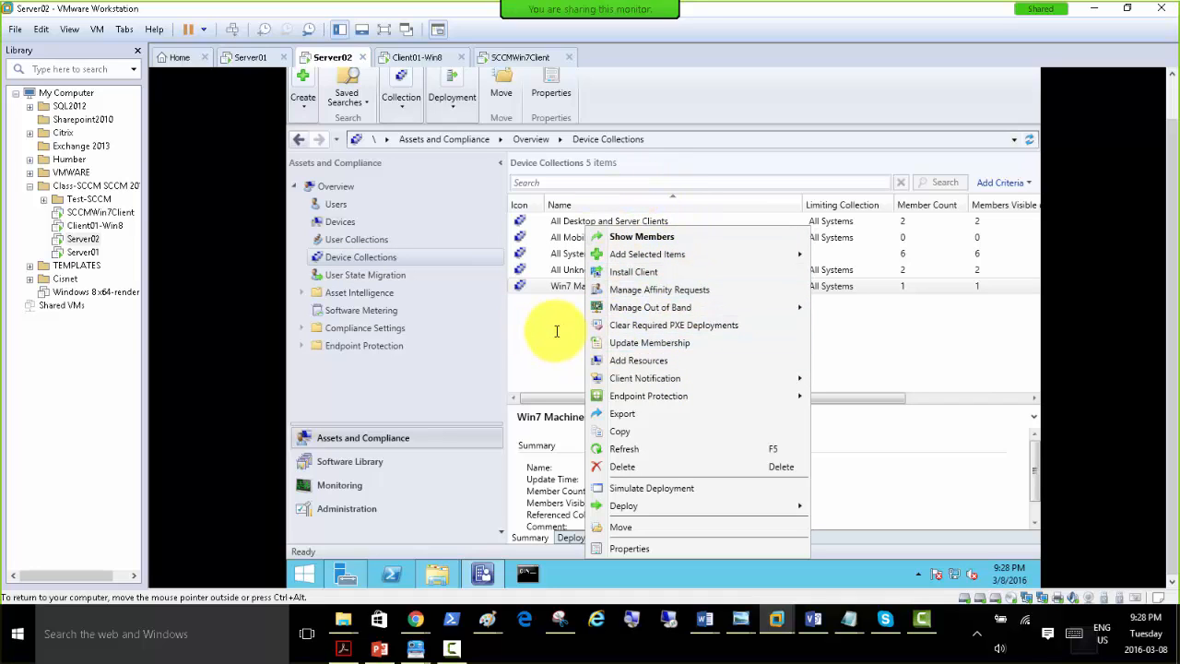
pyautogui.click(649, 236)
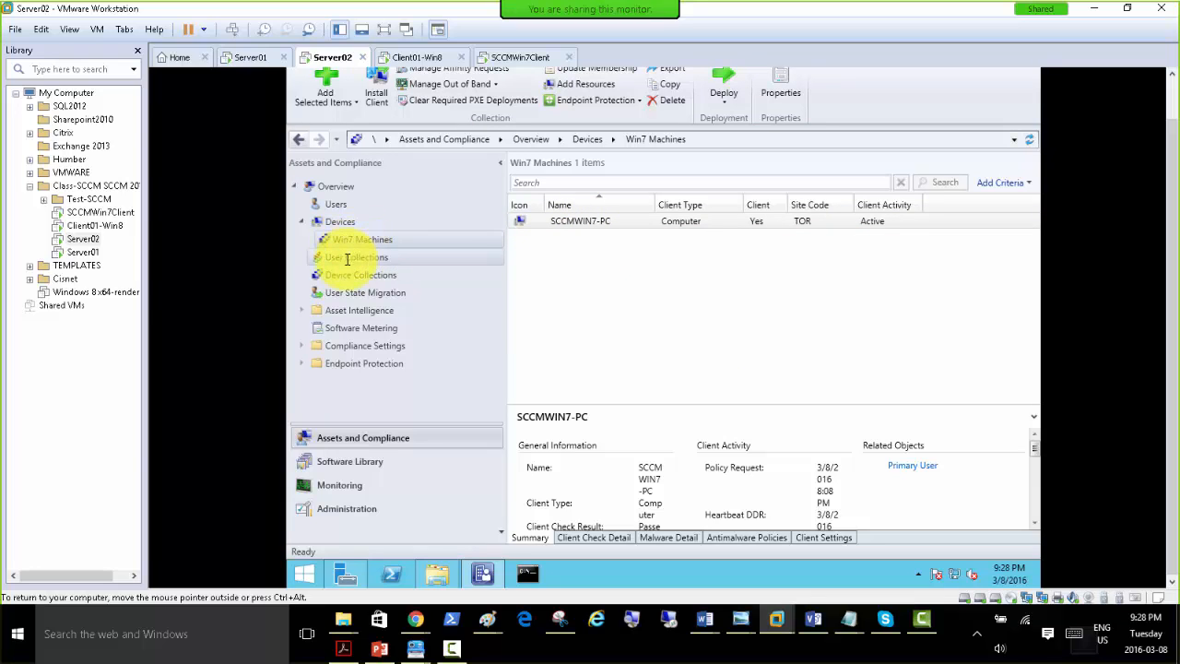
# Review the full Devices list and expand Asset Intelligence to see its nodes.
pyautogui.click(325, 222)
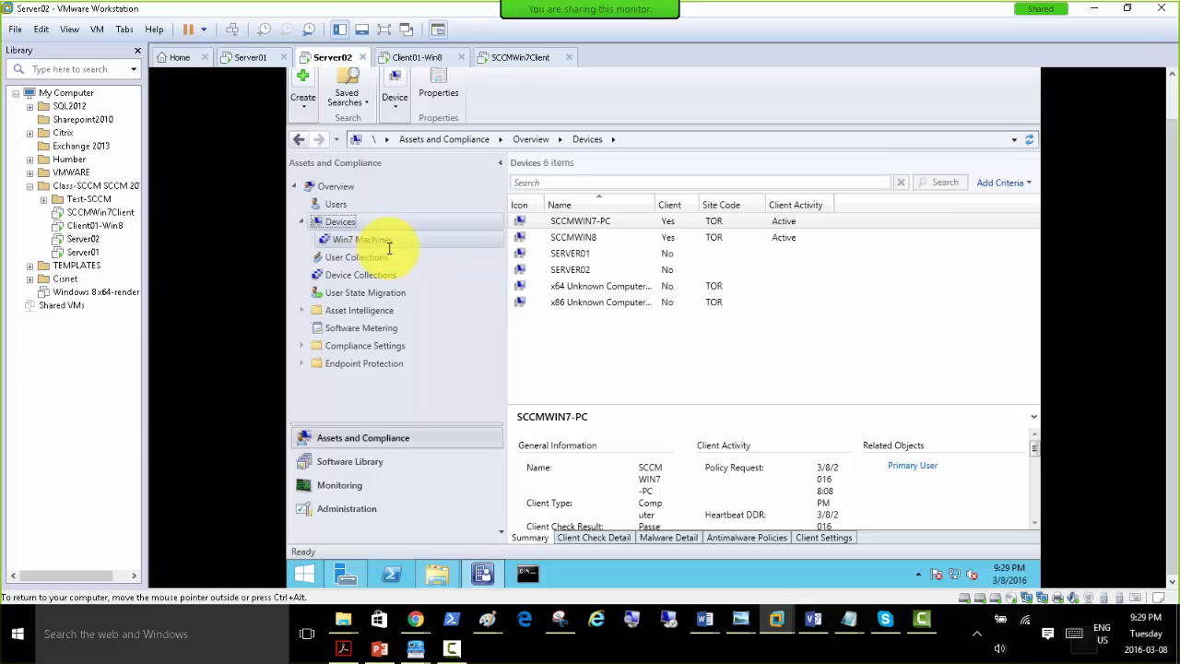
pyautogui.click(302, 222)
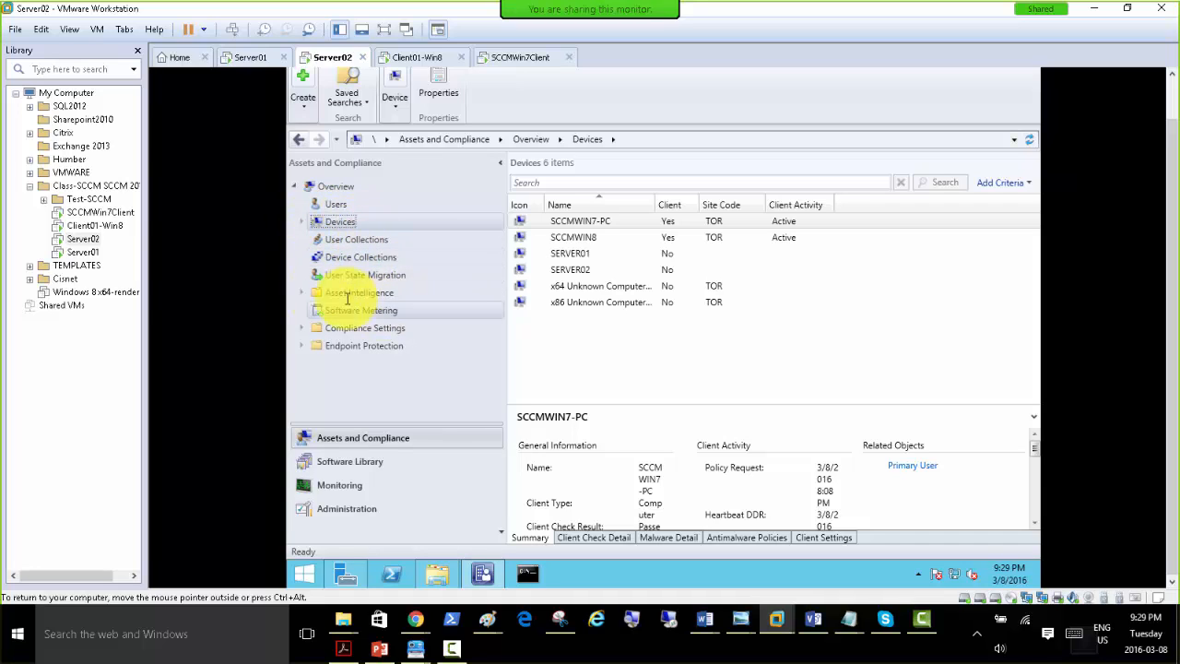
pyautogui.click(301, 293)
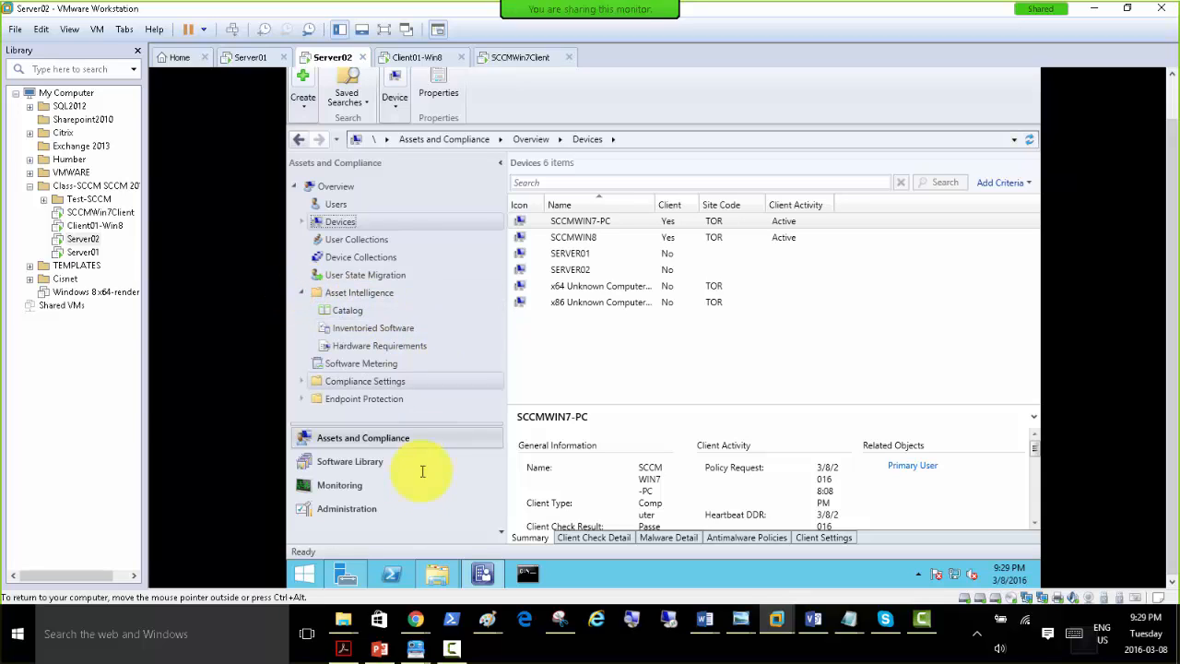
pyautogui.click(381, 439)
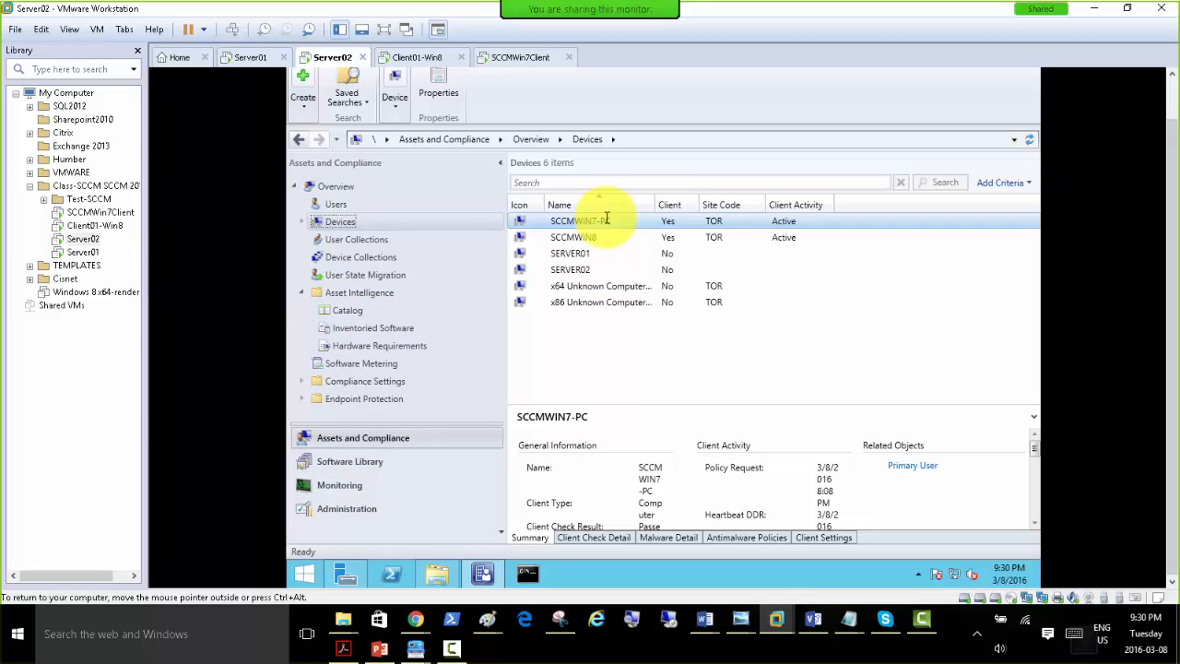
# Switch to the SCCMWin7Client machine, view Control Panel's System and Security page, and close it.
pyautogui.click(499, 57)
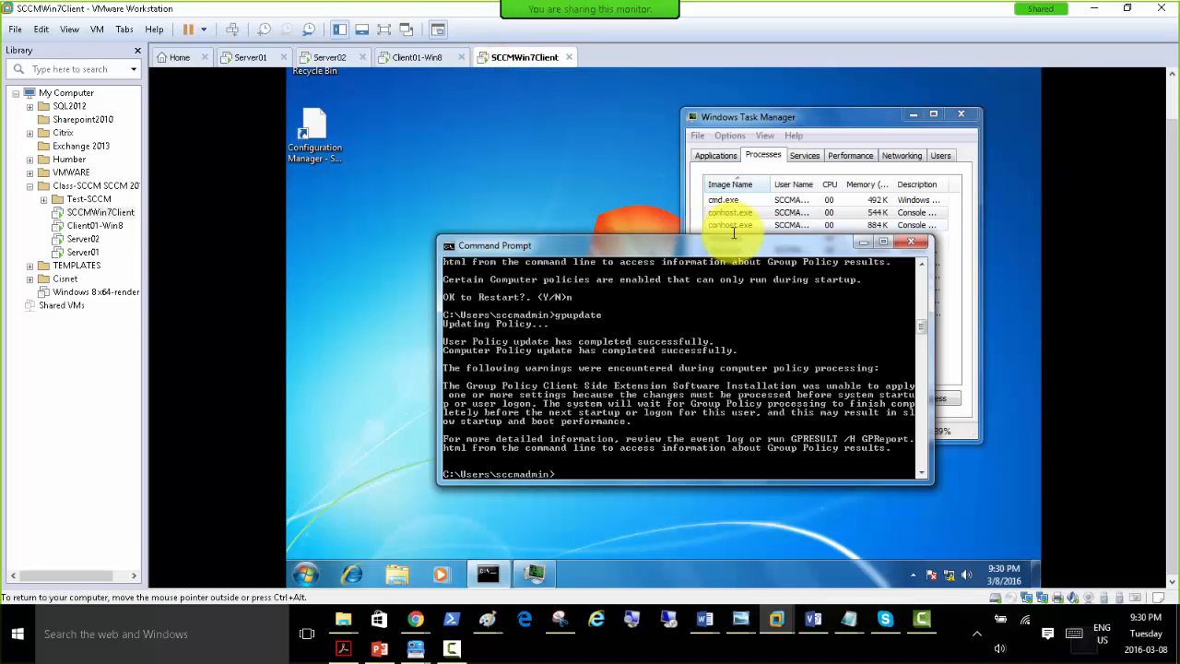
pyautogui.moveTo(693, 249); pyautogui.dragTo(691, 190)
pyautogui.click(307, 572)
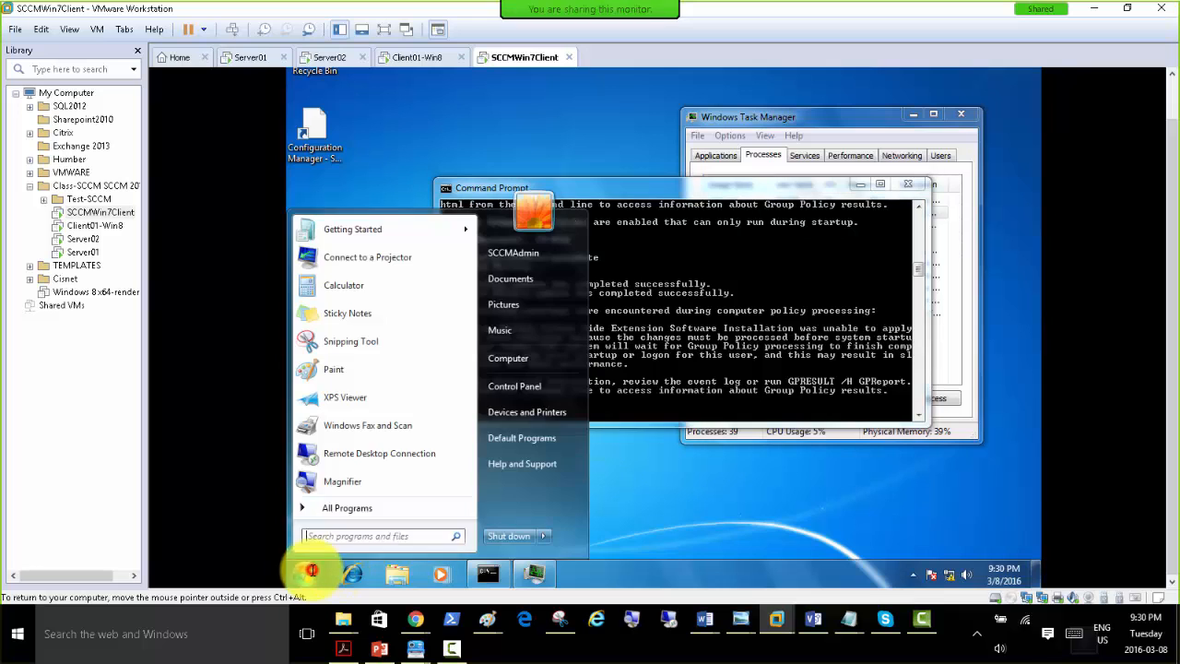
pyautogui.click(514, 386)
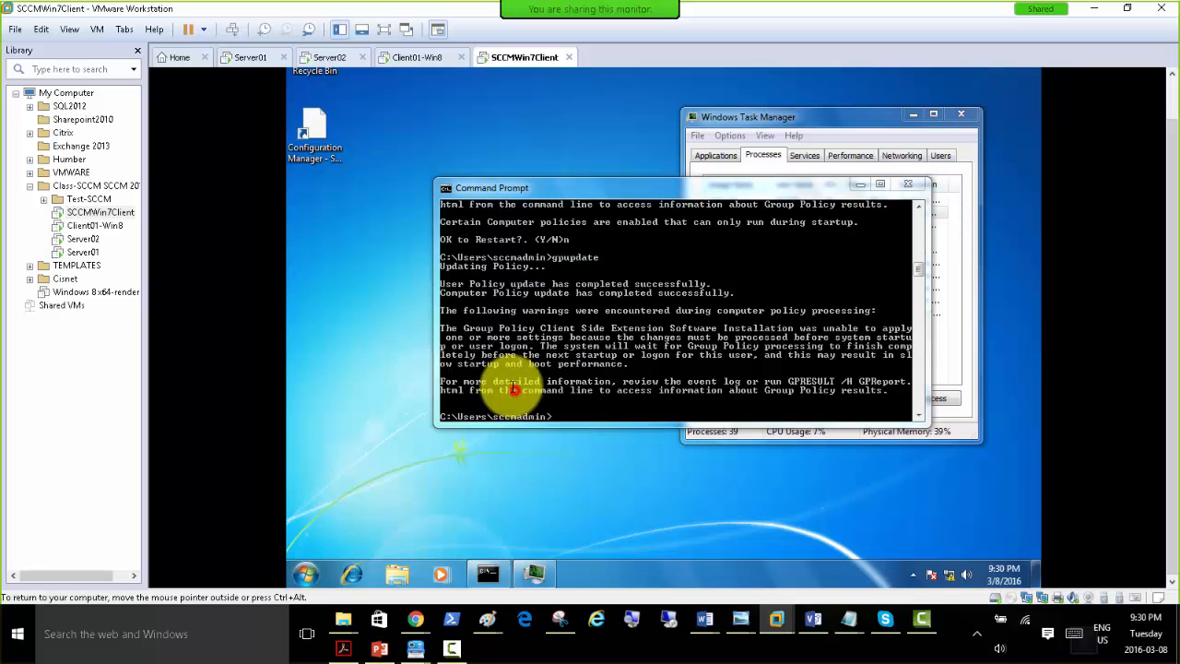
pyautogui.click(523, 185)
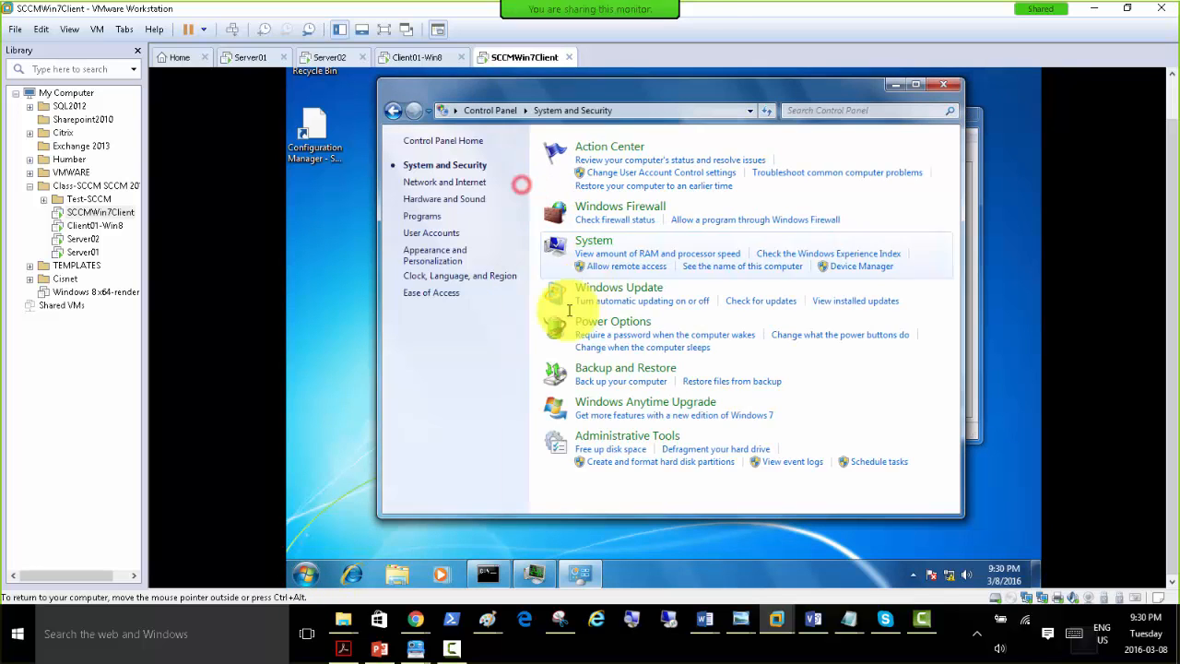
pyautogui.click(942, 84)
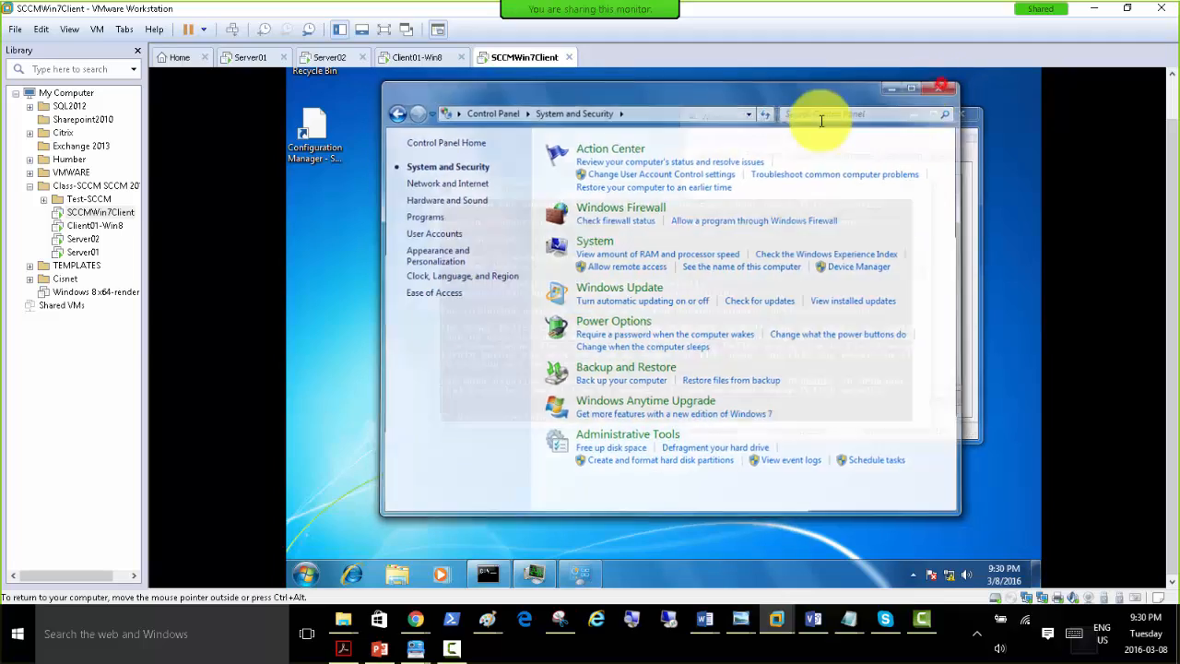
# Run rsop.msc from Command Prompt on SCCMWin7Client to generate the Resultant Set of Policy.
pyautogui.click(338, 315)
pyautogui.moveTo(697, 193); pyautogui.dragTo(797, 309)
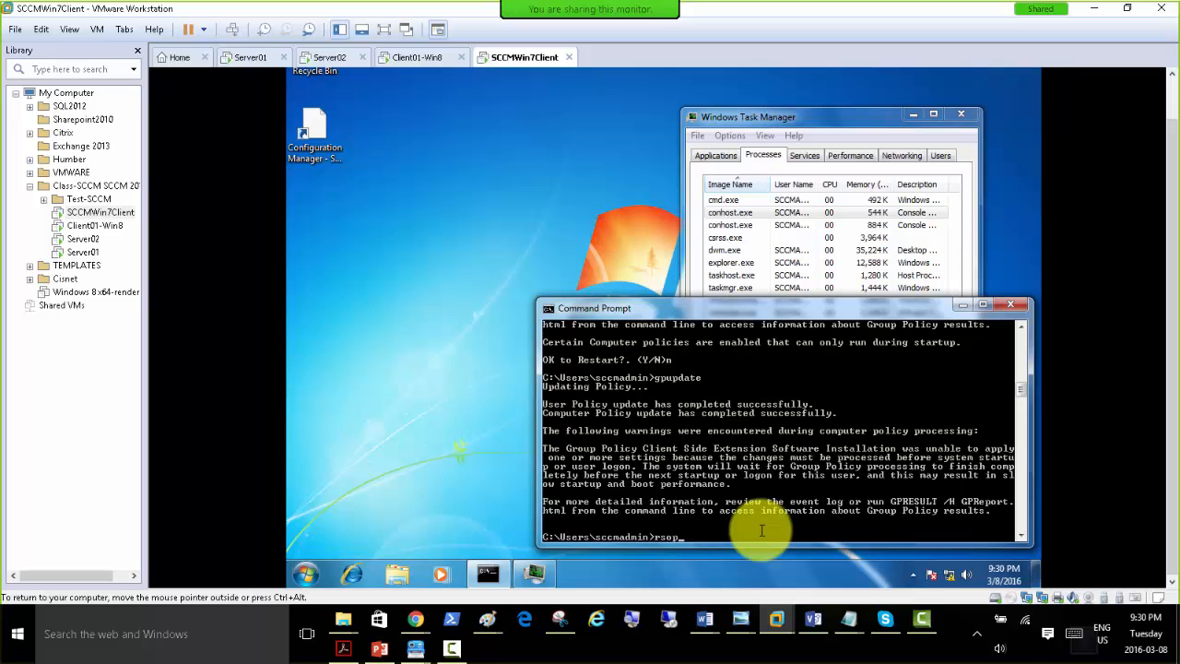
pyautogui.press('Return')
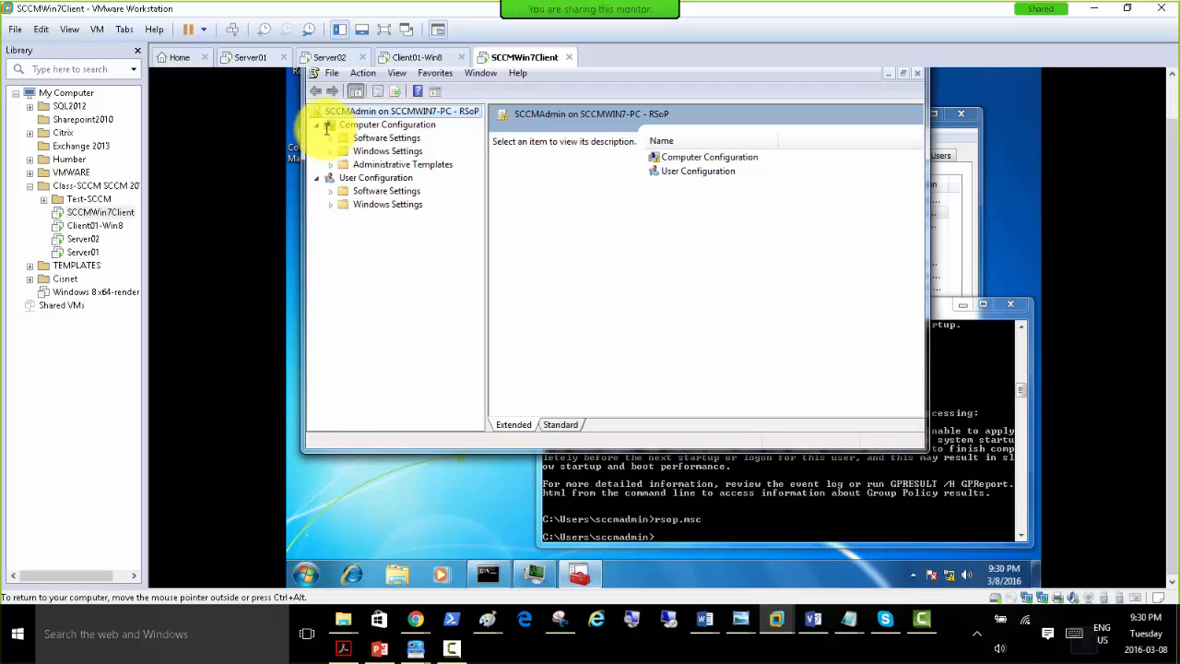
# Show the applications under Software installation in the Computer Configuration software settings of the policy results.
pyautogui.click(373, 125)
pyautogui.click(360, 139)
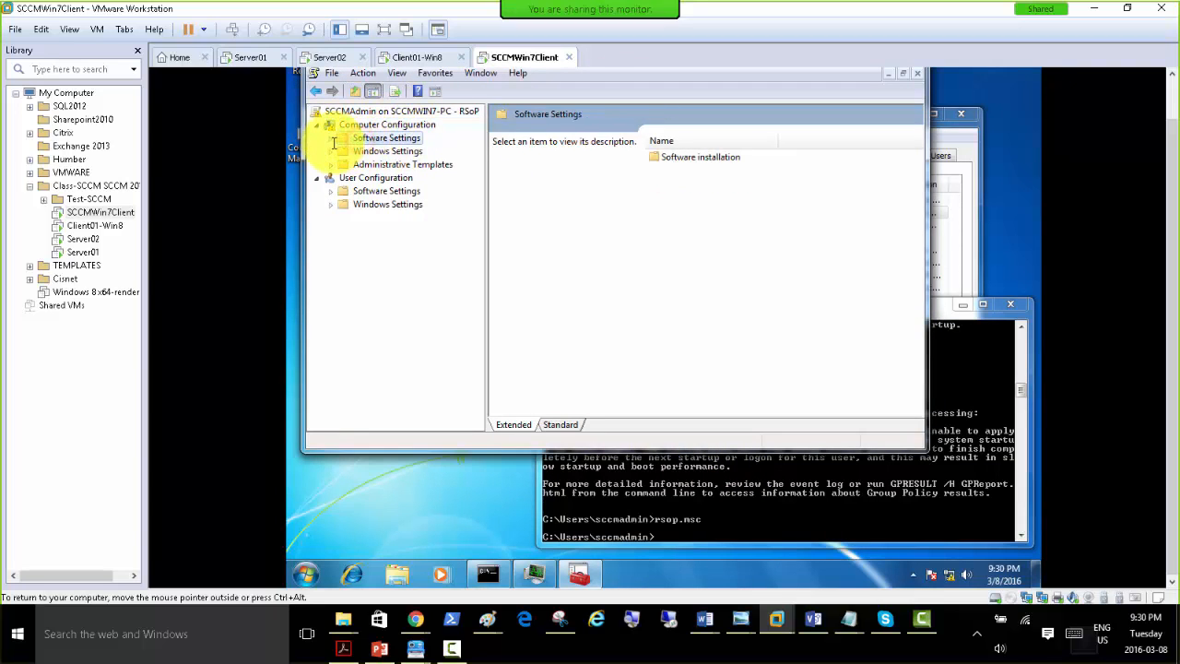
pyautogui.click(331, 137)
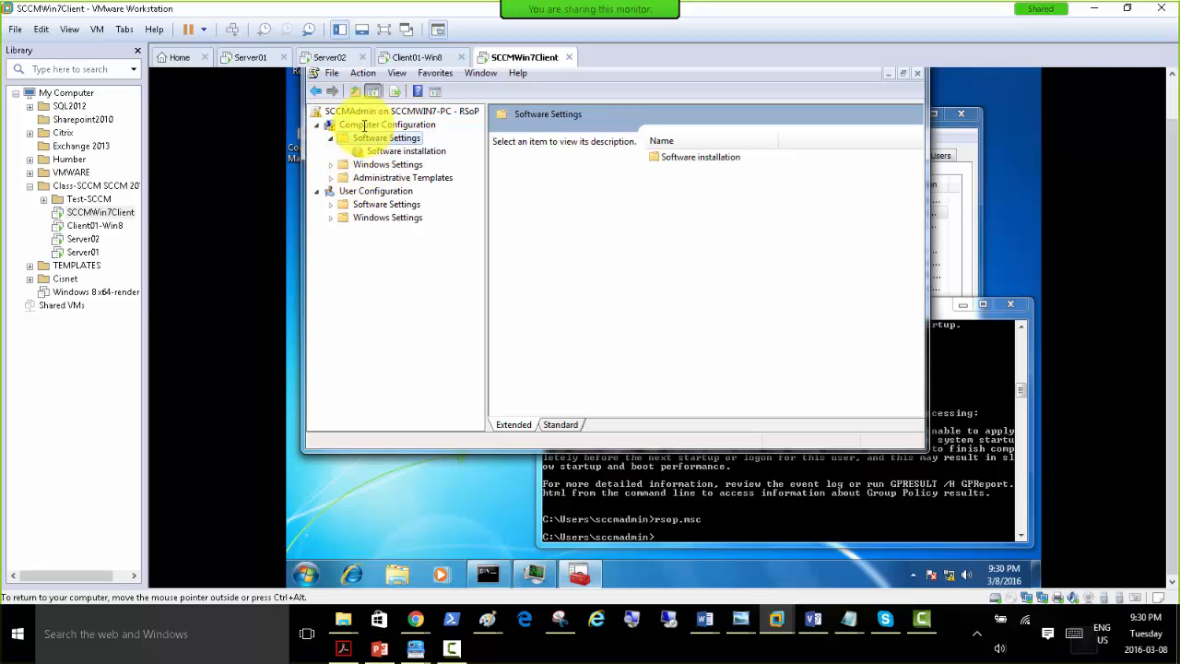
pyautogui.click(365, 125)
pyautogui.click(356, 112)
pyautogui.click(364, 137)
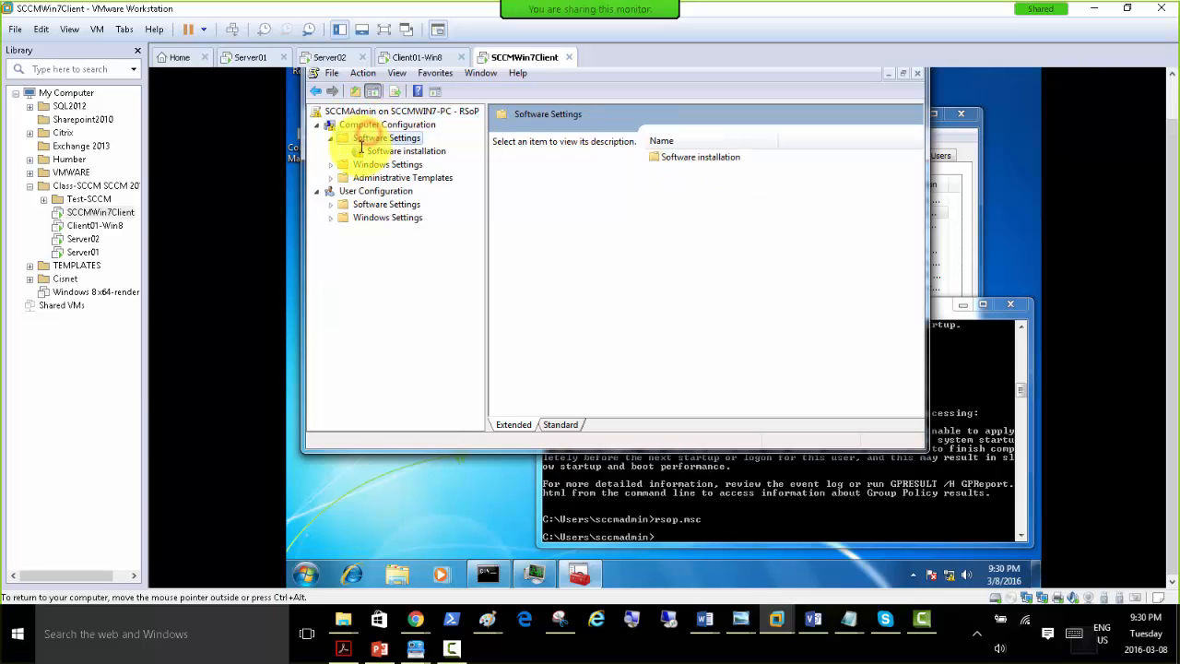
pyautogui.click(376, 153)
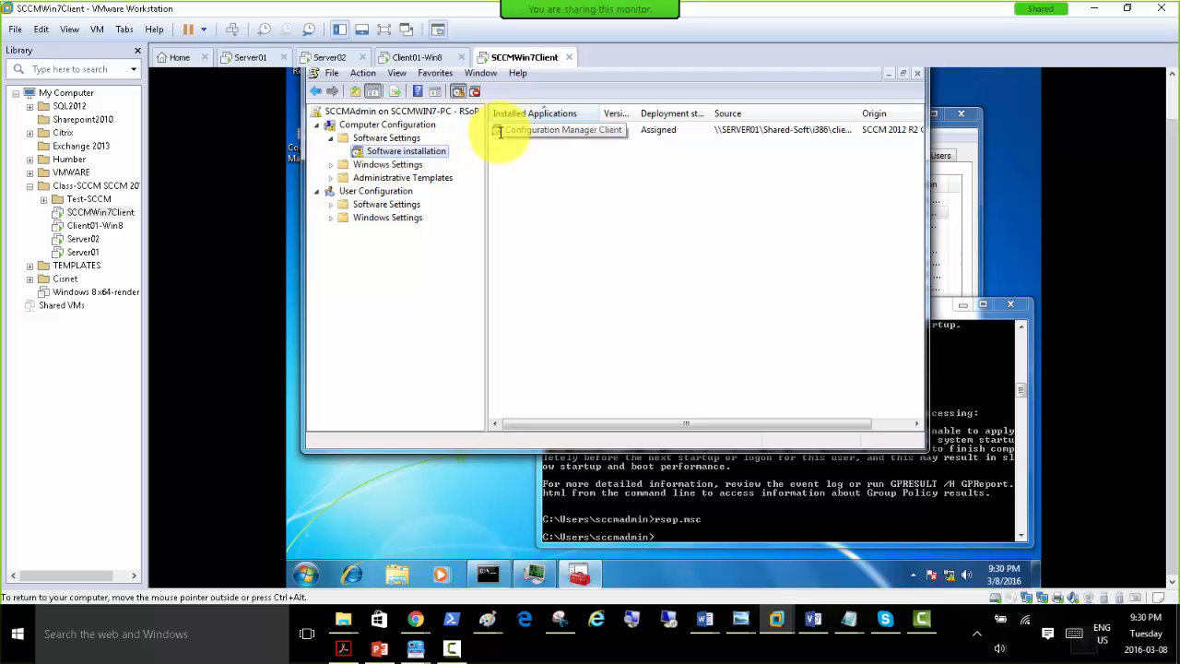
# Review the Configuration Manager Client package's General, Deployment, Upgrades and Modifications properties, and close them without changes.
pyautogui.rightClick(501, 132)
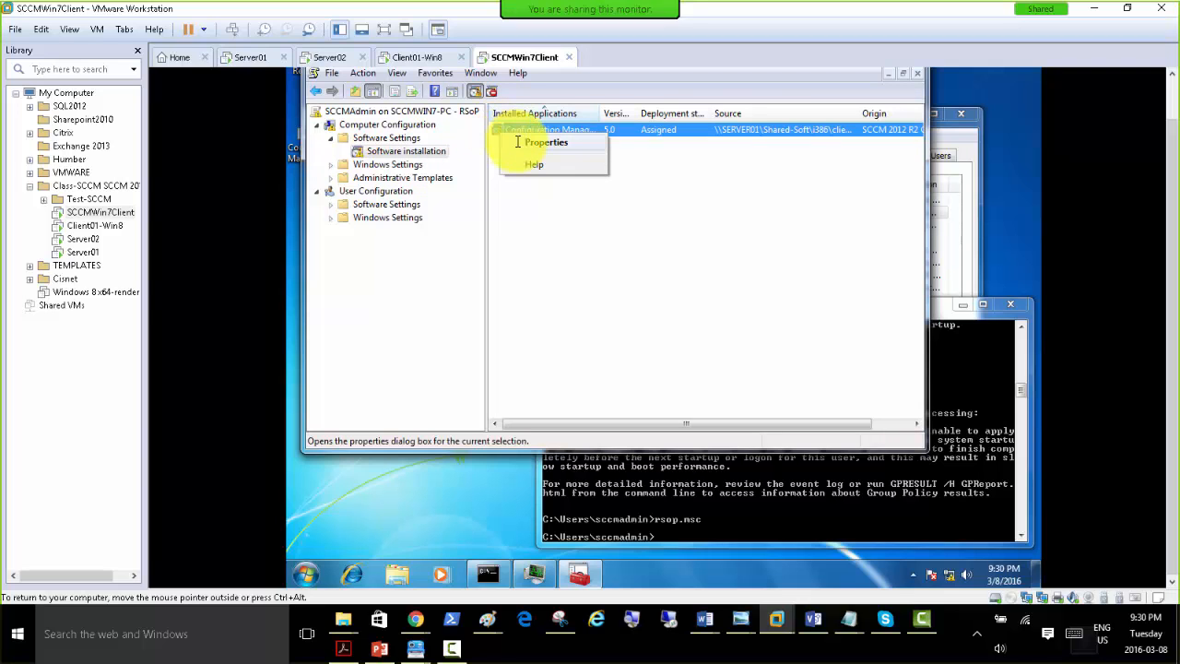
pyautogui.click(518, 142)
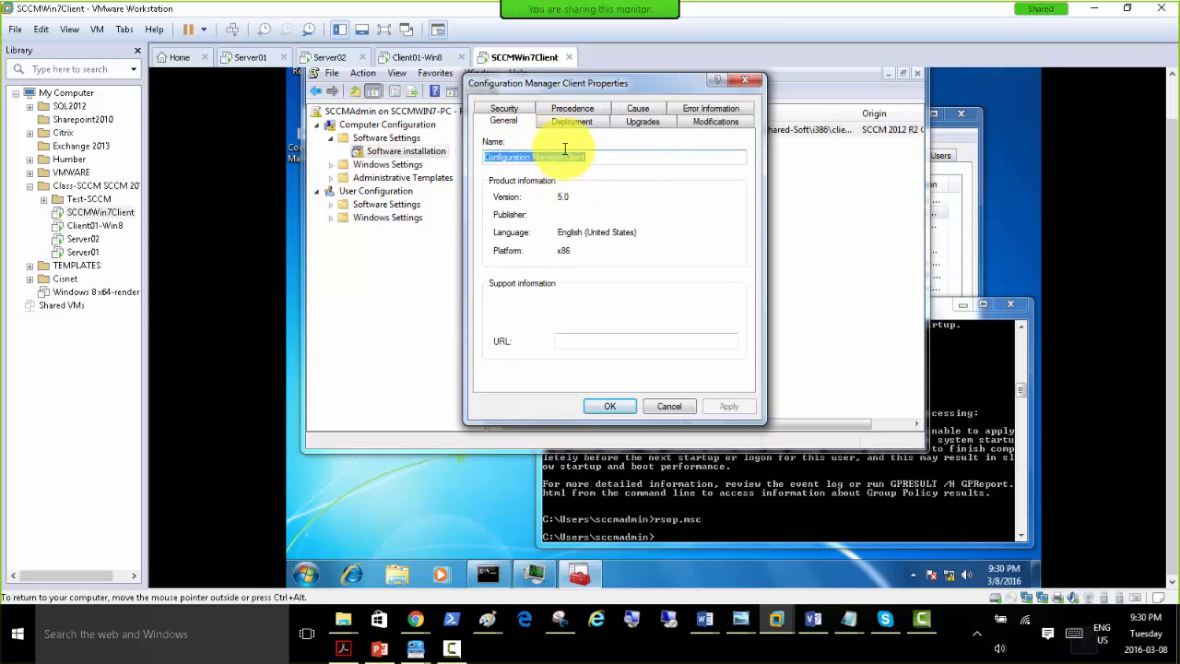
pyautogui.click(566, 121)
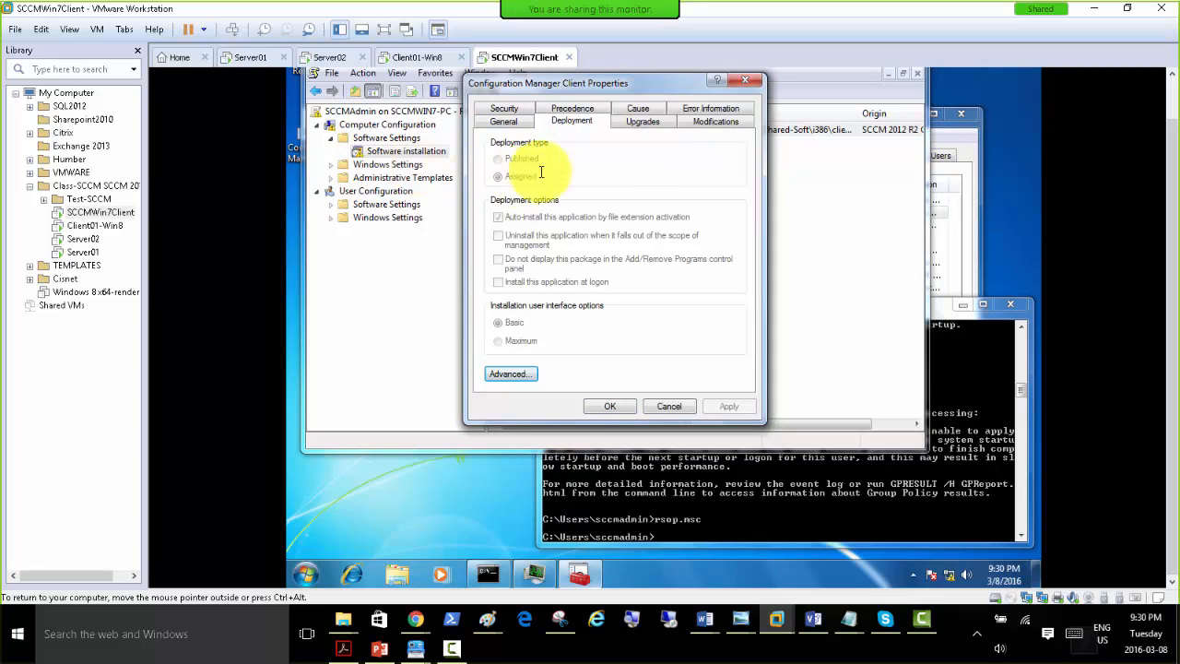
pyautogui.click(640, 121)
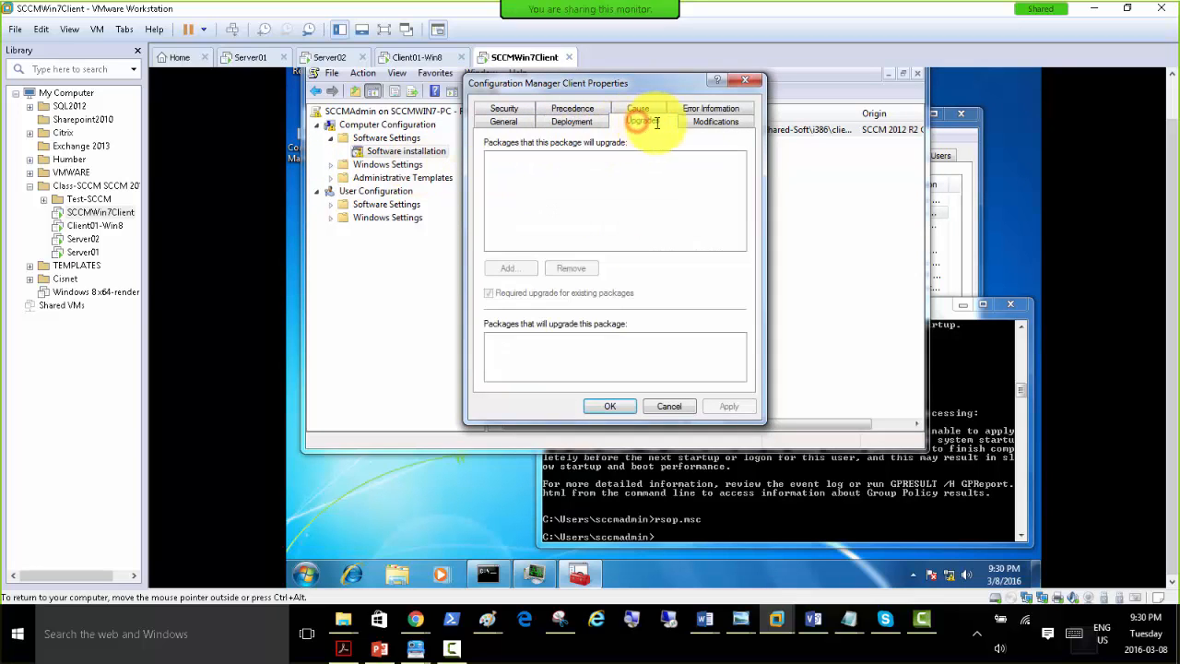
pyautogui.click(708, 121)
pyautogui.click(667, 404)
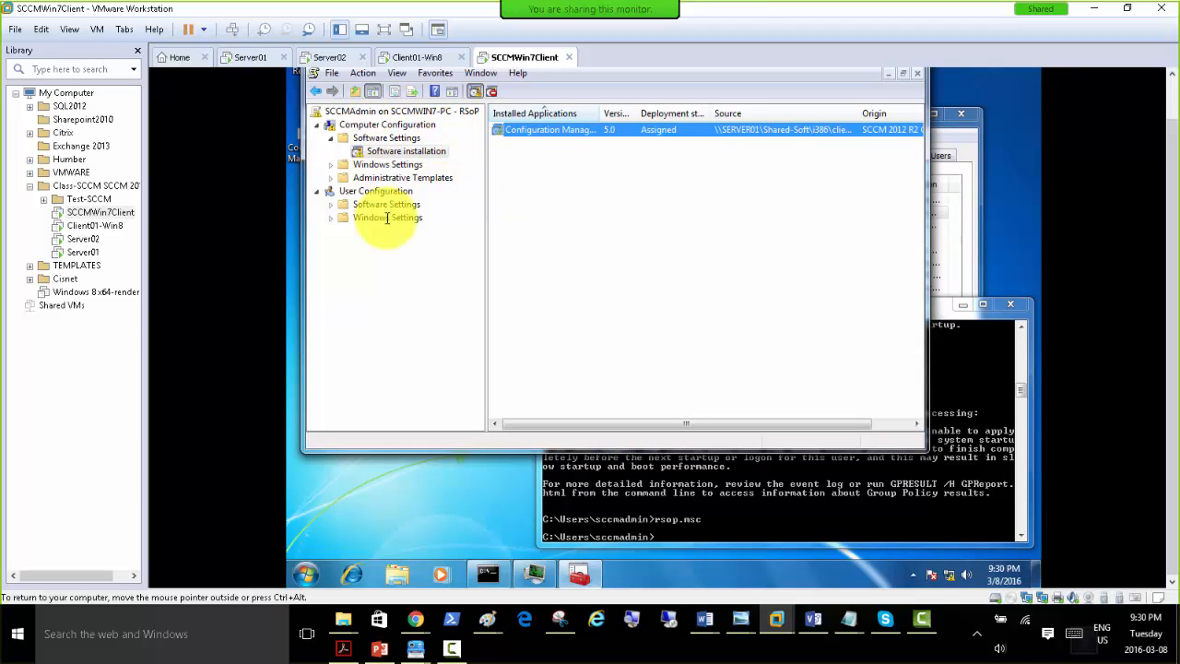
# Browse to the \\SERVER01 network shares from the Run dialog.
pyautogui.click(442, 481)
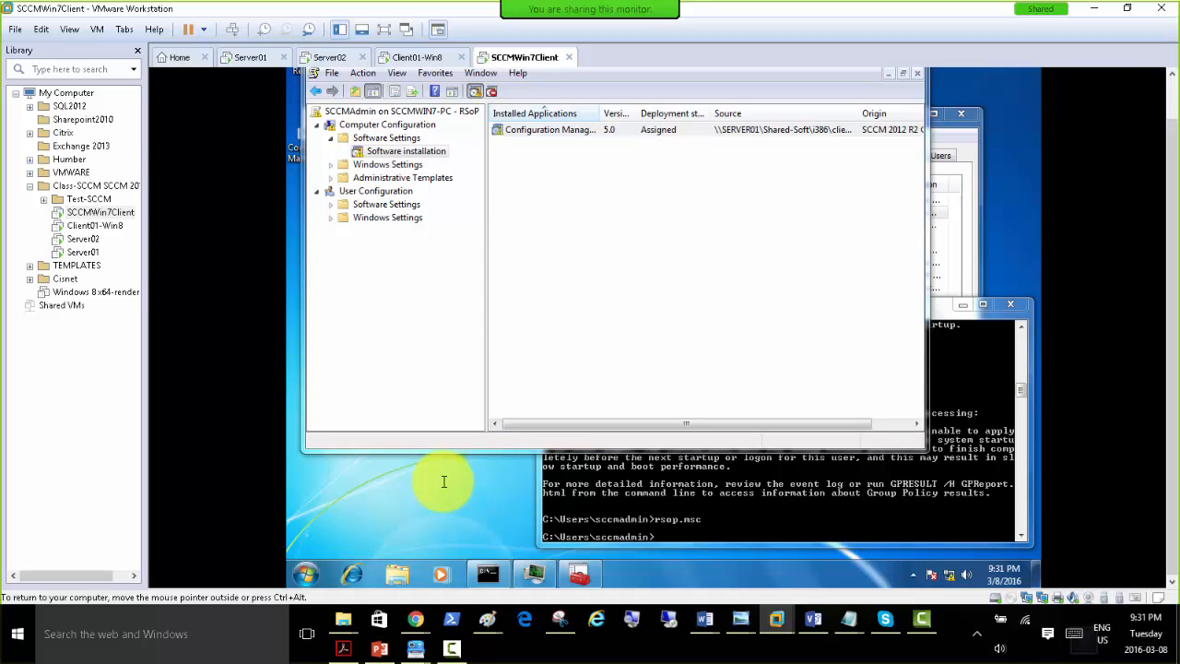
pyautogui.press('super+r')
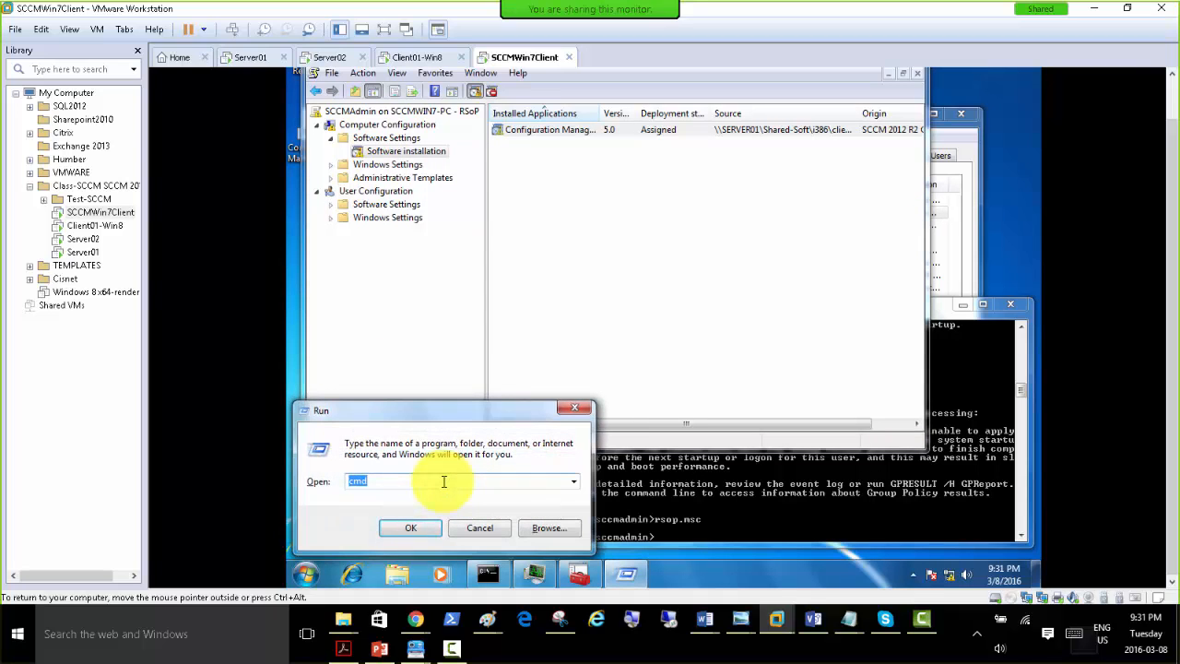
pyautogui.write('\\\\')
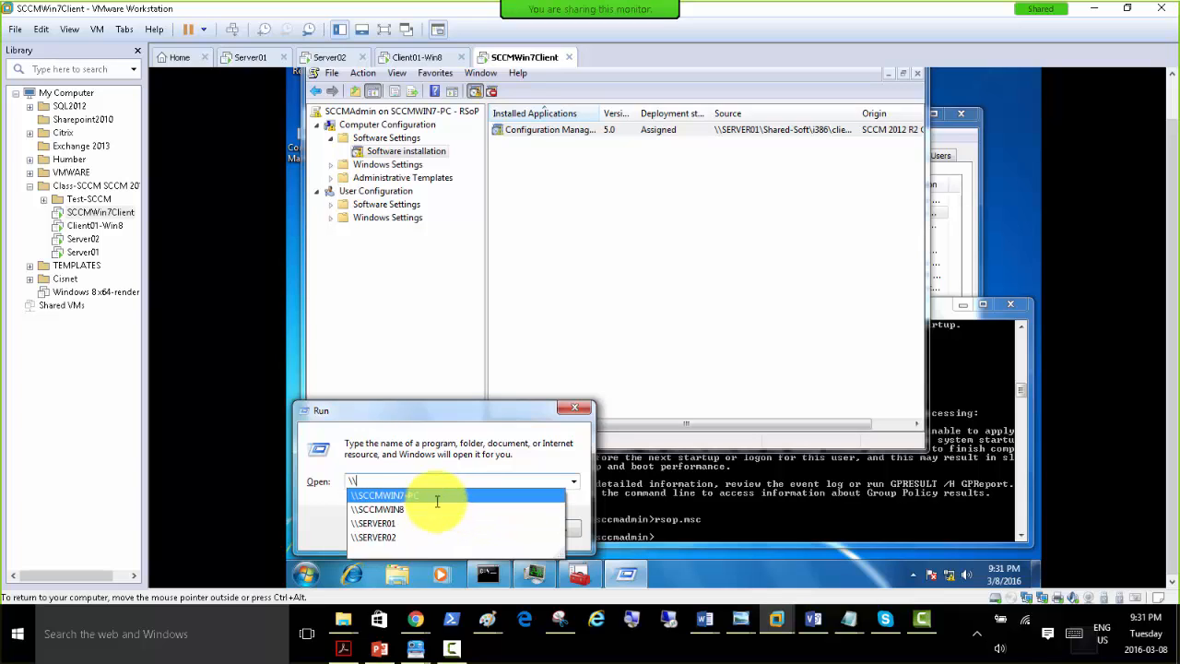
pyautogui.write('c')
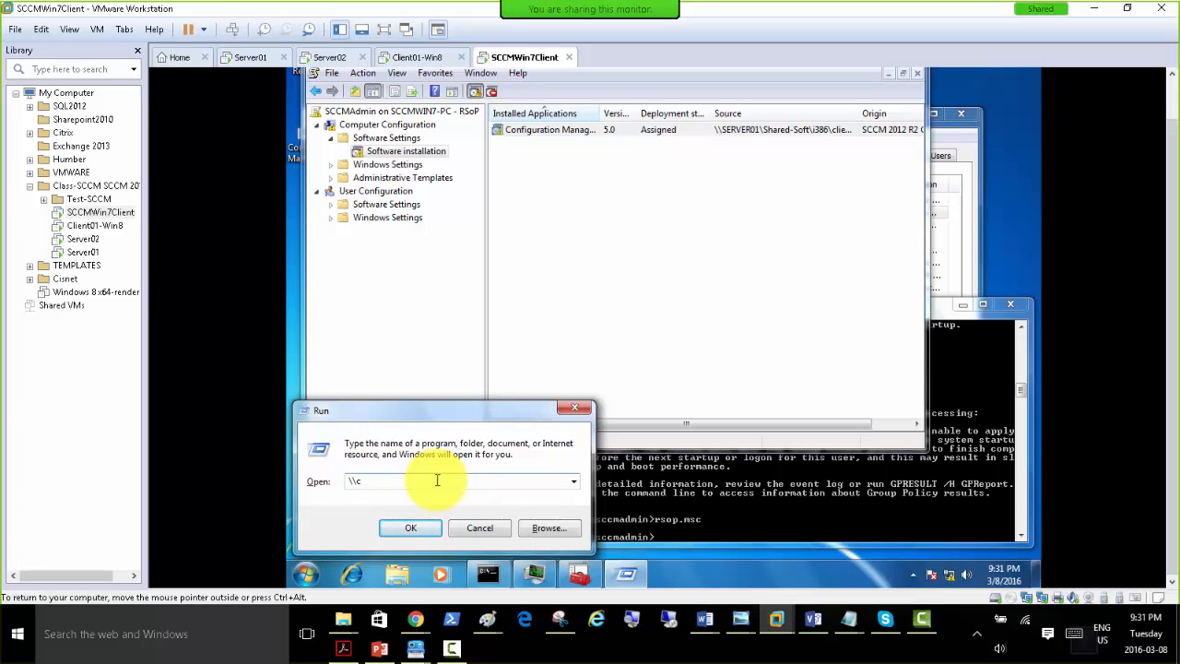
pyautogui.press('BackSpace')
pyautogui.press('Down')
pyautogui.press('Down')
pyautogui.press('Down')
pyautogui.press('Down')
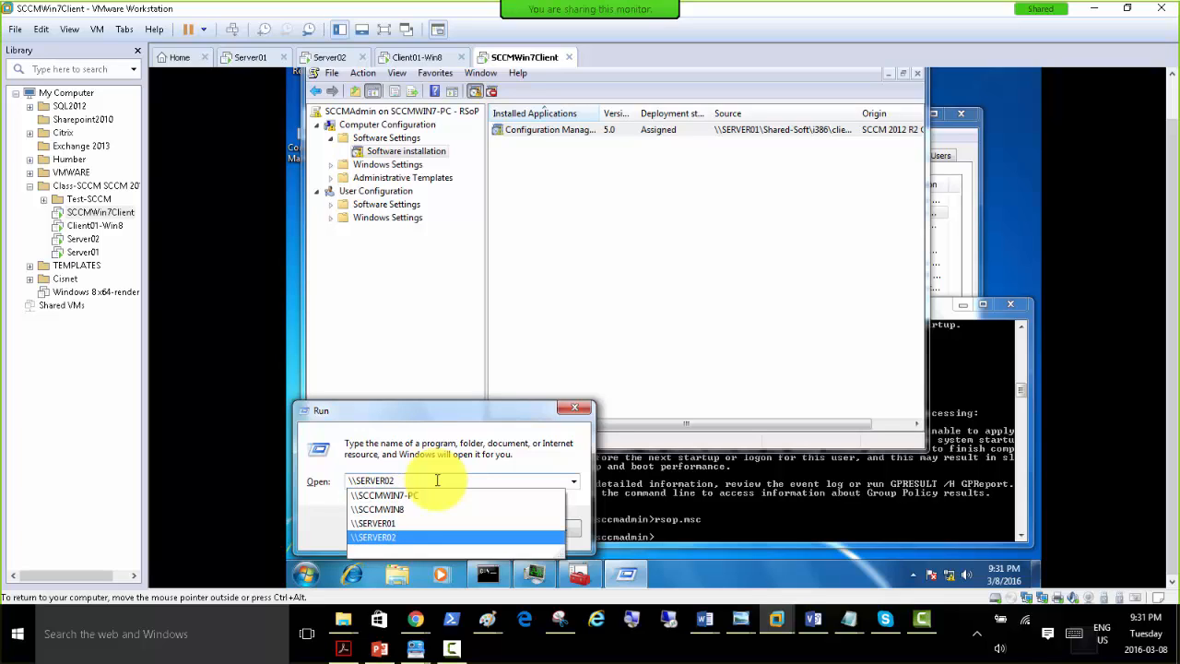
pyautogui.press('Up')
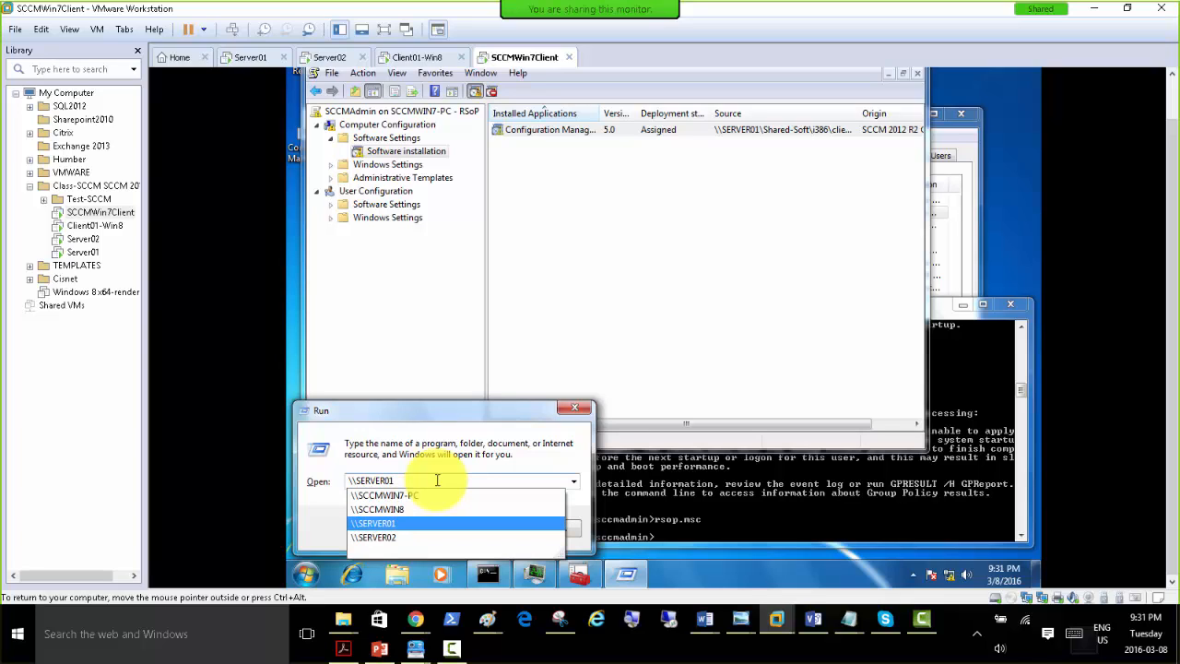
pyautogui.press('Return')
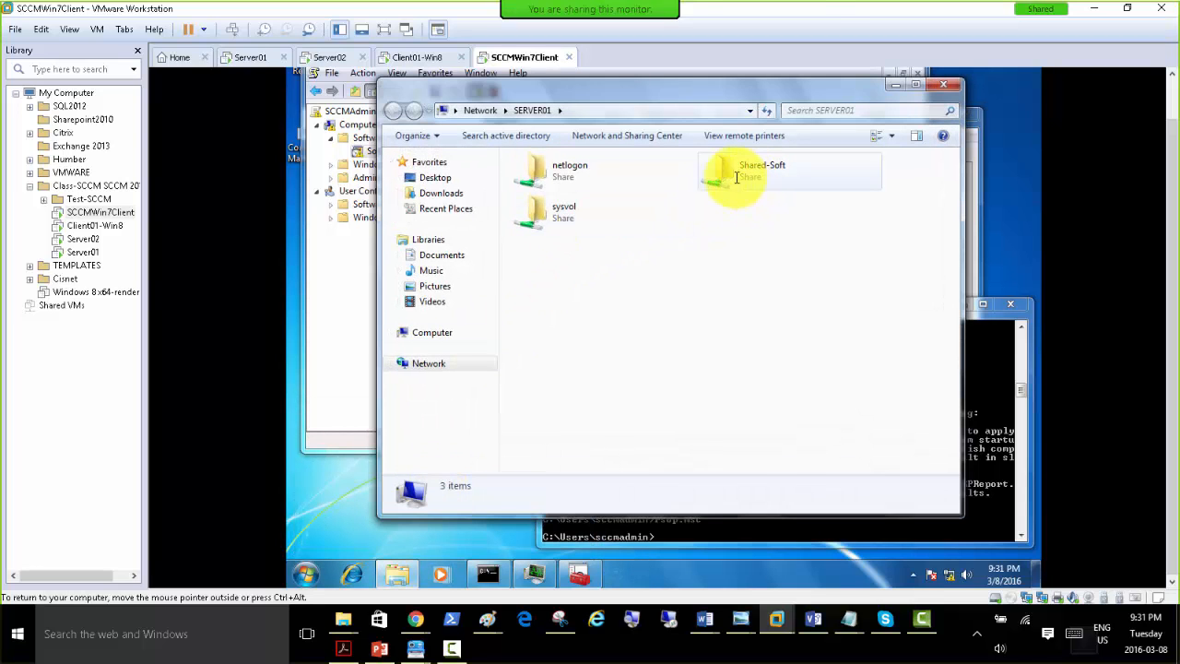
# Launch the client installer package from the i386 folder of the Shared-Soft share.
pyautogui.doubleClick(718, 171)
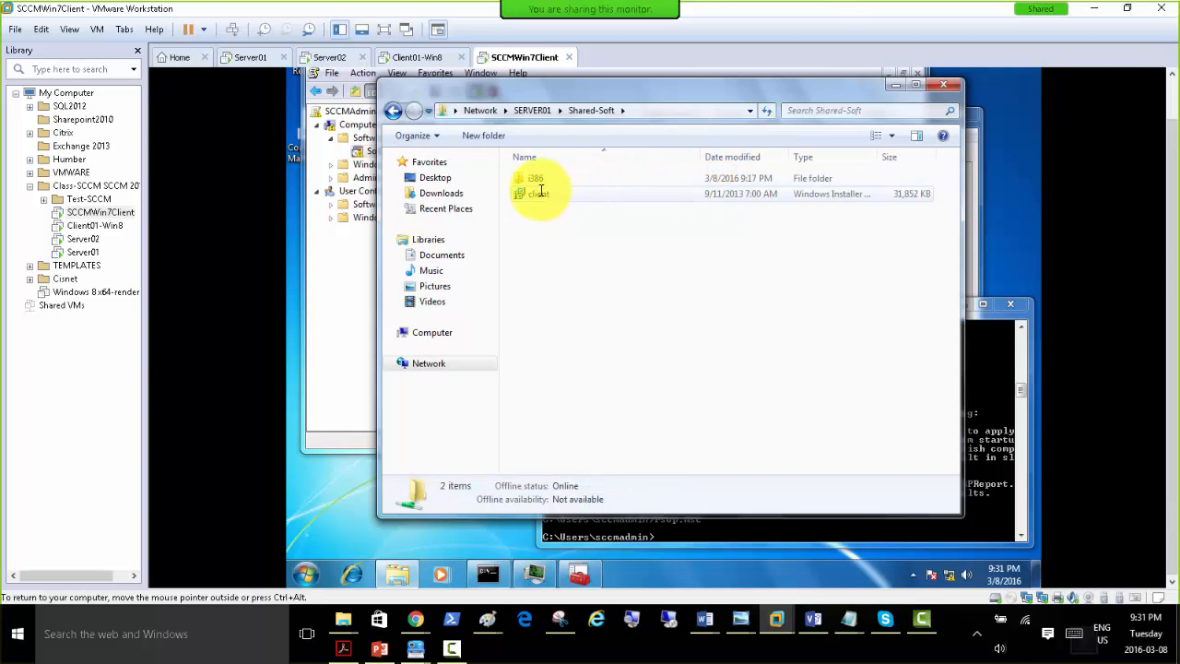
pyautogui.doubleClick(540, 179)
pyautogui.click(541, 179)
pyautogui.doubleClick(541, 179)
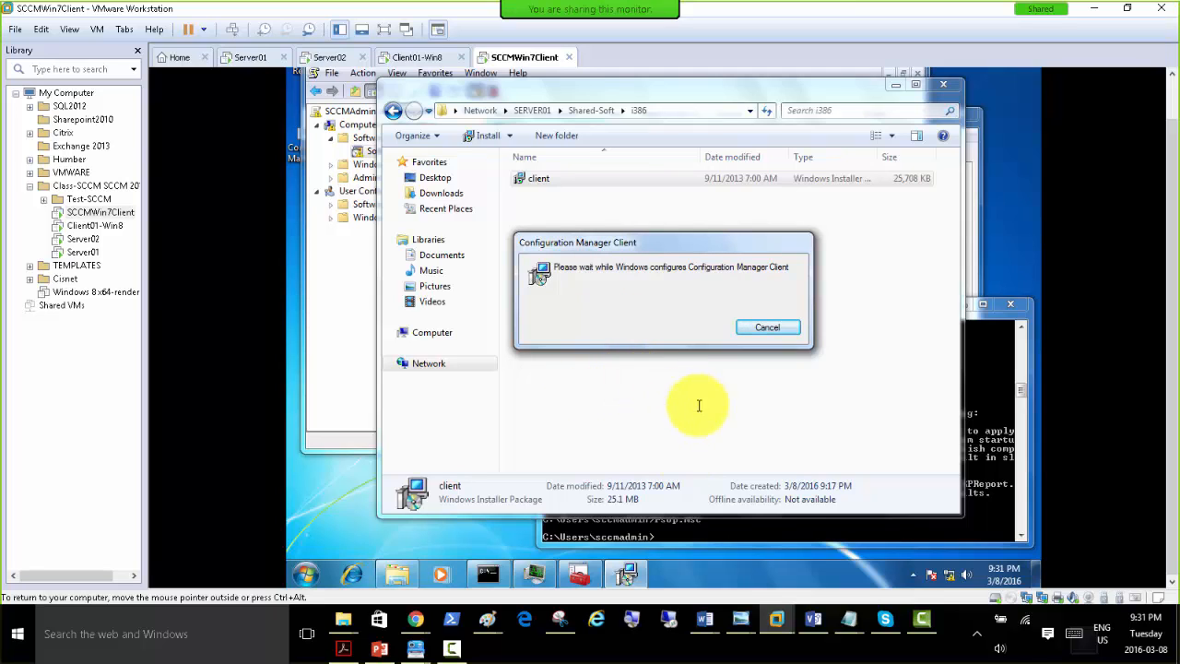
# Check the running processes in Task Manager and allow the Configuration Manager installation through User Account Control.
pyautogui.click(582, 574)
pyautogui.click(586, 575)
pyautogui.click(536, 574)
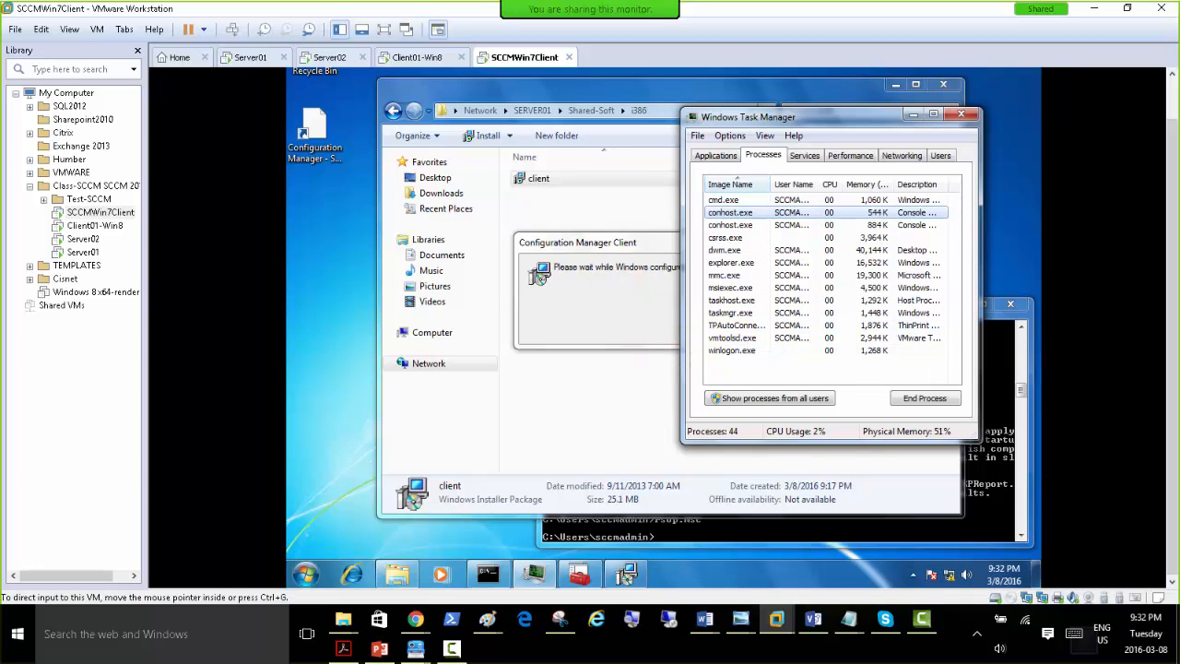
pyautogui.hotkey('alt', 'Tab')
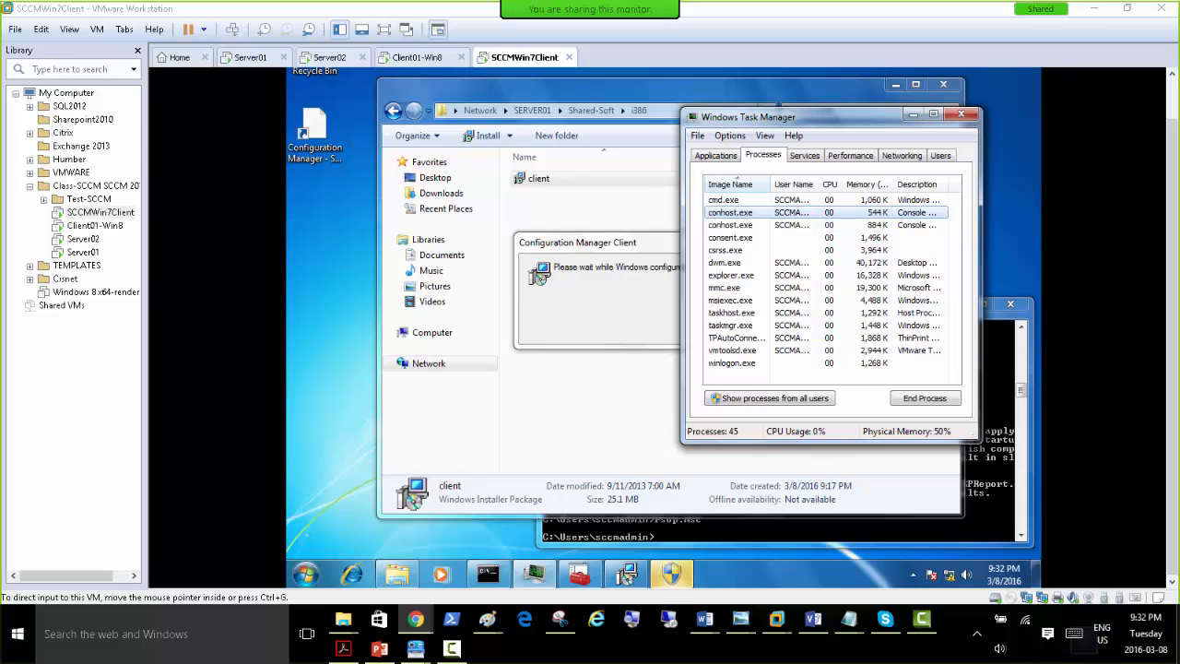
pyautogui.click(674, 573)
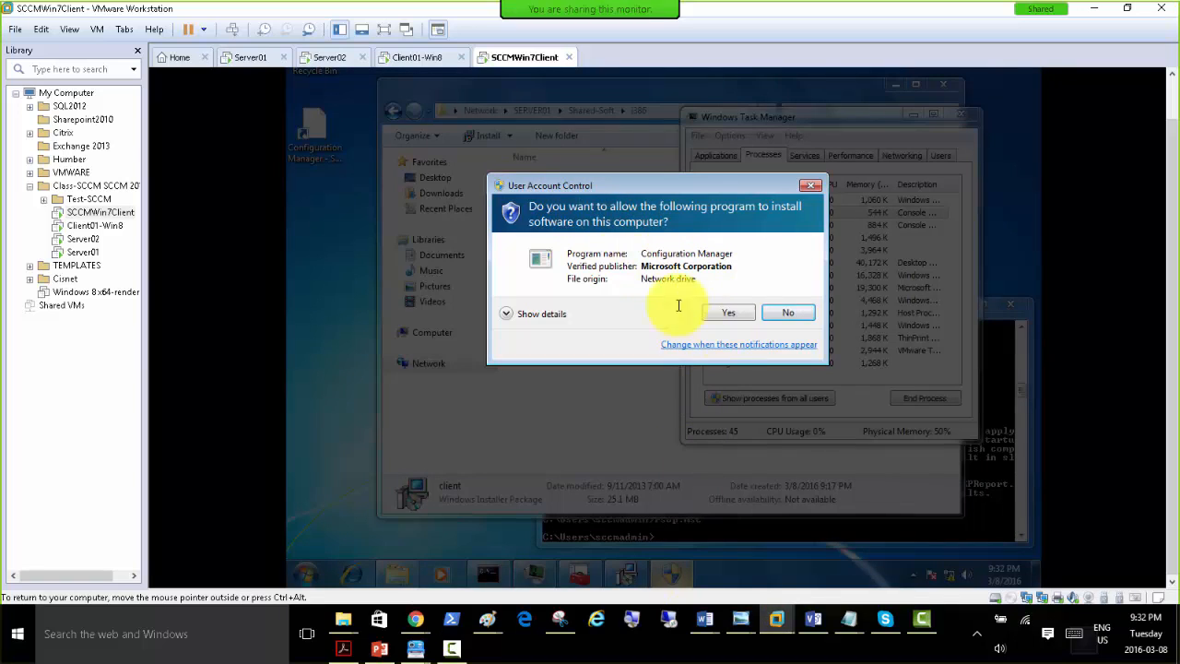
pyautogui.click(727, 313)
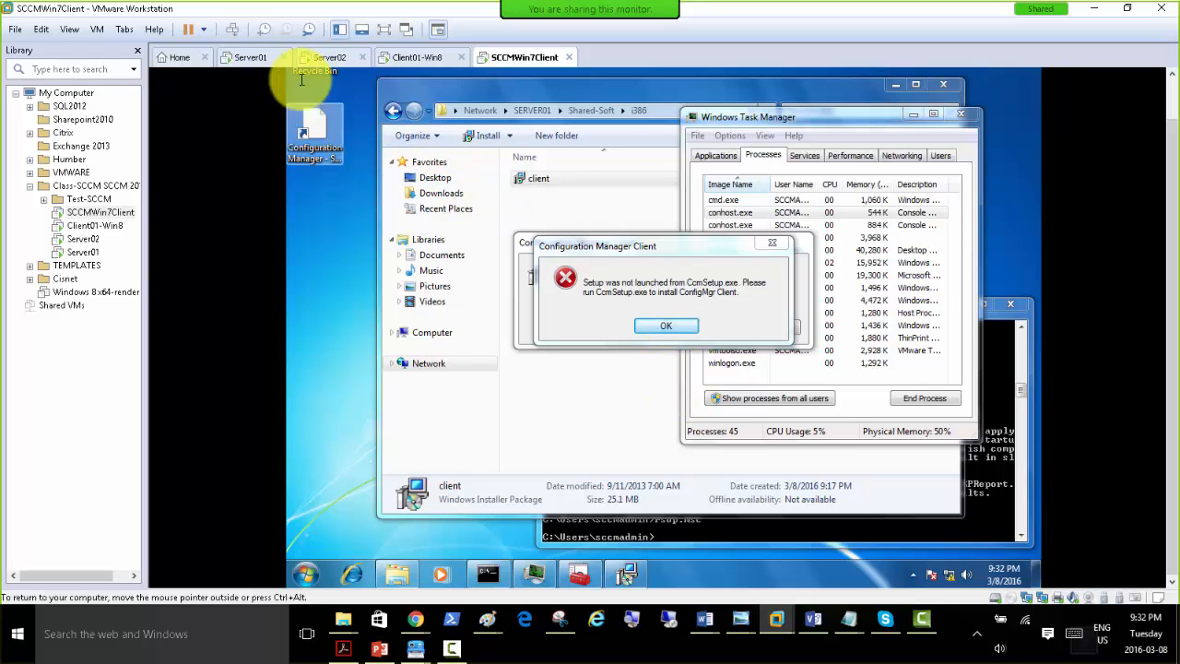
# Look over the current state of the Server01, Client01-Win8, SCCMWin7Client and Server02 machines.
pyautogui.click(261, 58)
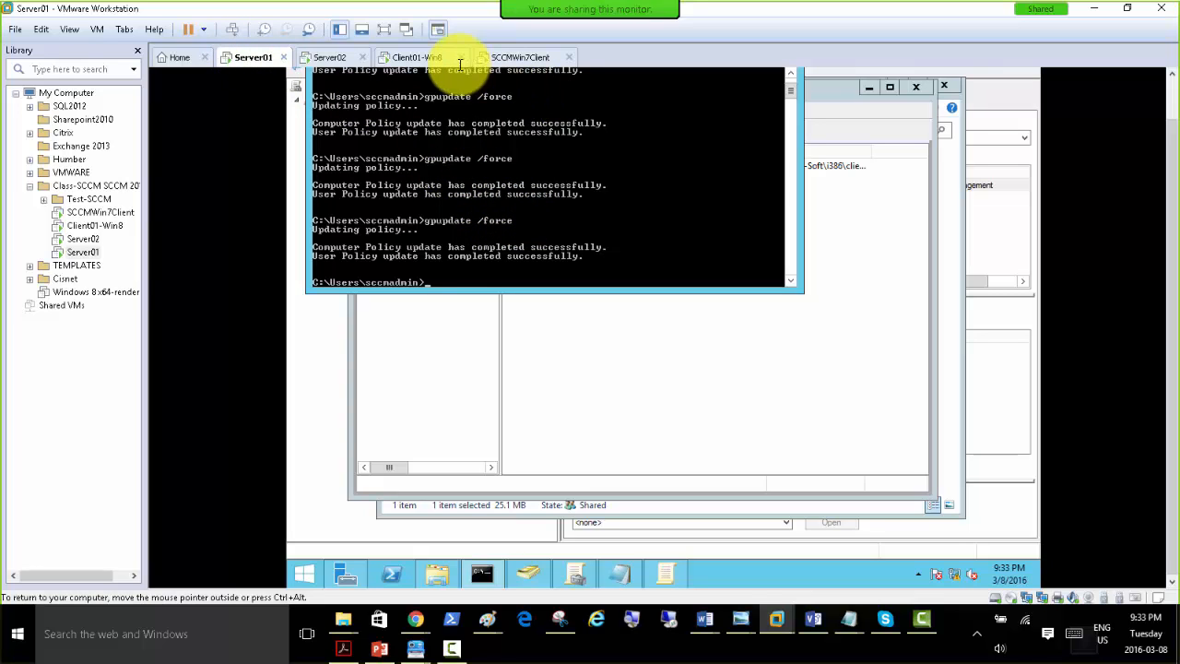
pyautogui.click(421, 57)
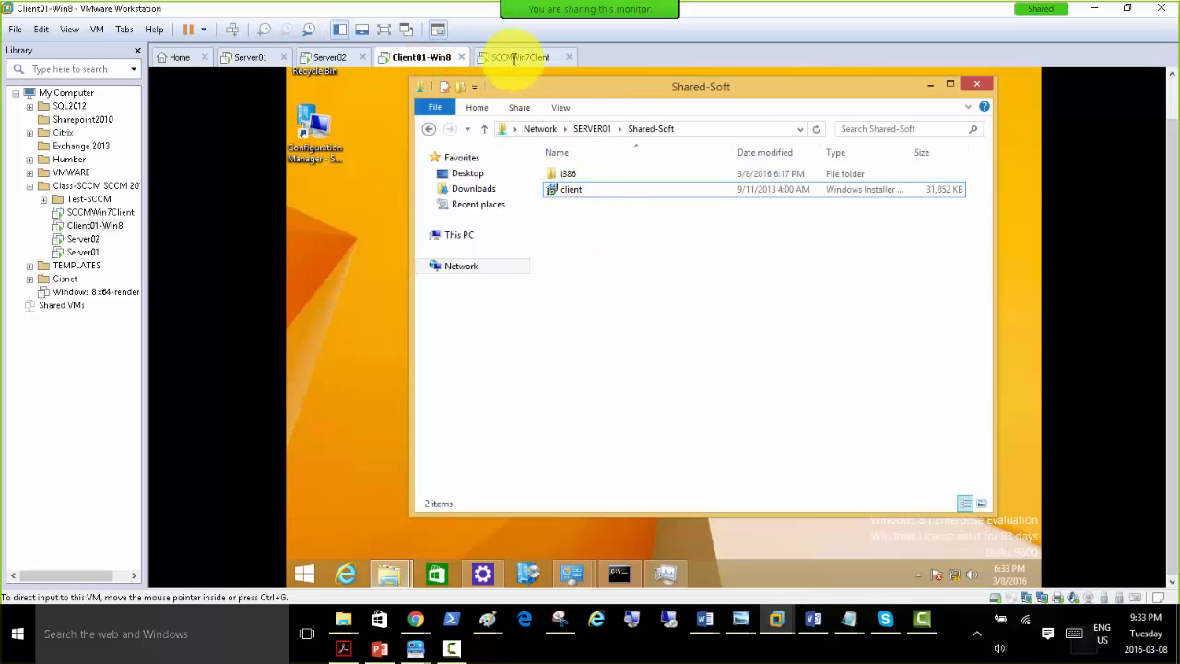
pyautogui.click(519, 58)
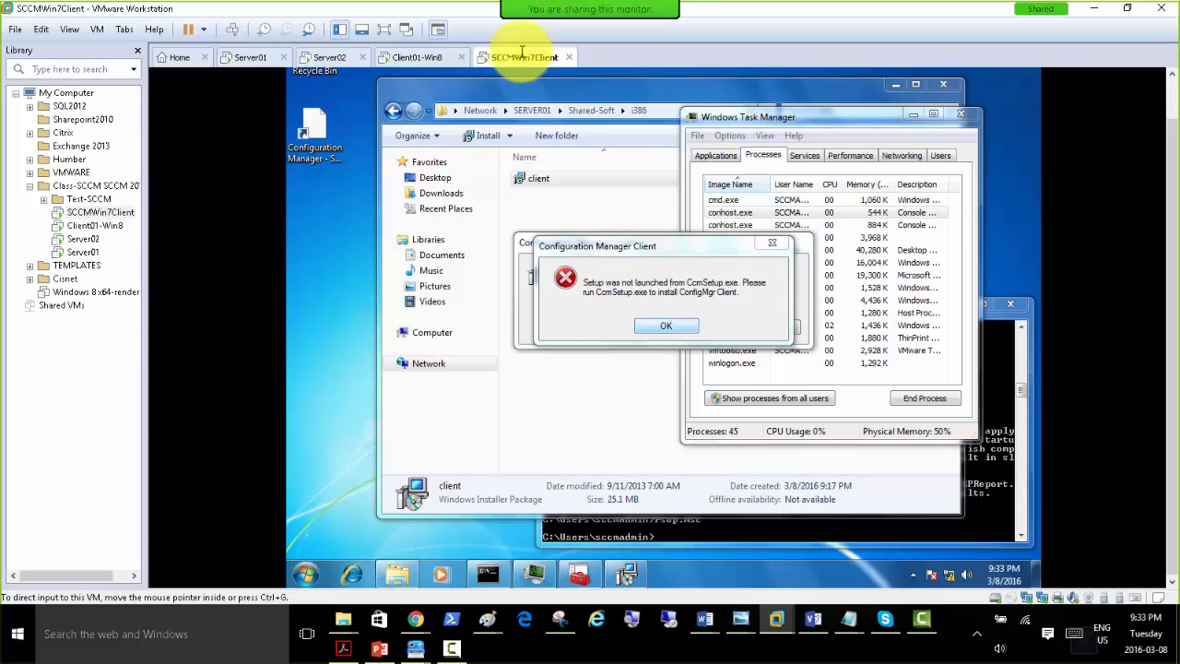
pyautogui.click(332, 57)
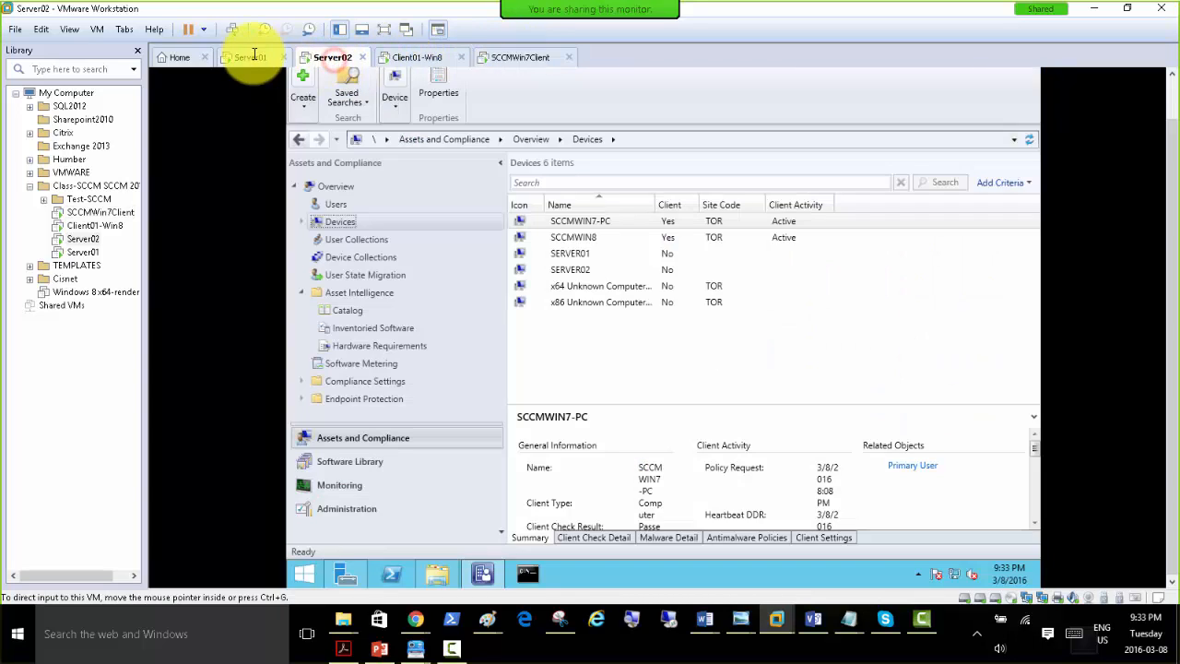
# On Server01, open the Shared-Soft network folder in File Explorer and change its address to the \\SERVER02 network shares.
pyautogui.click(250, 57)
pyautogui.click(441, 574)
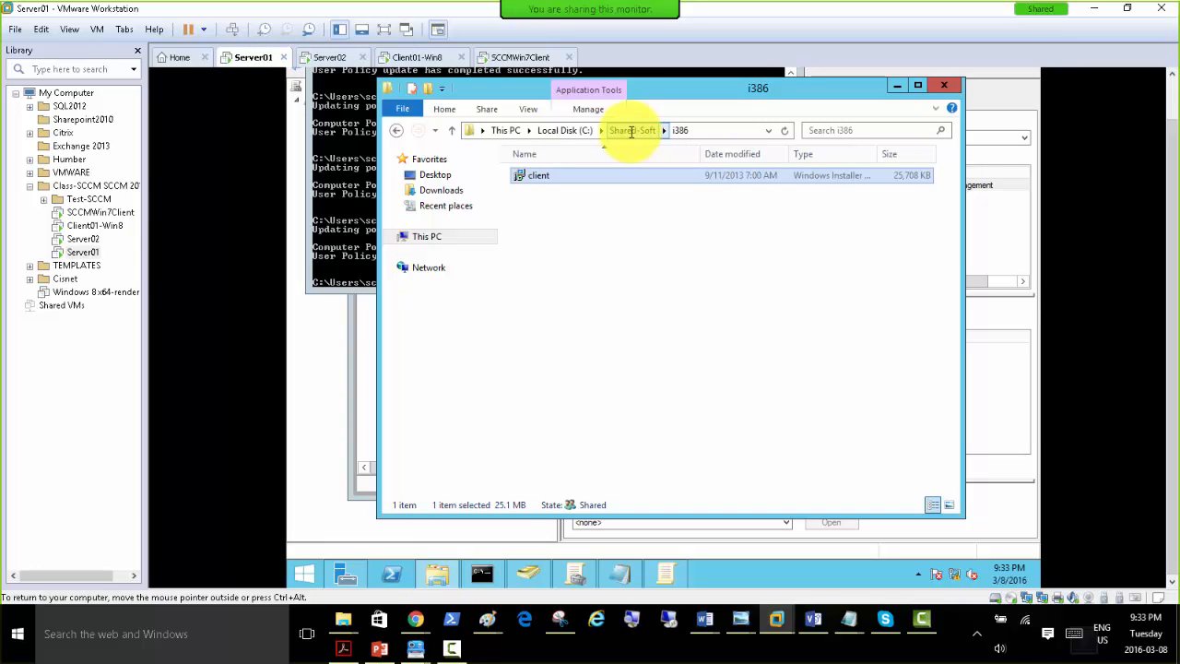
pyautogui.rightClick(441, 574)
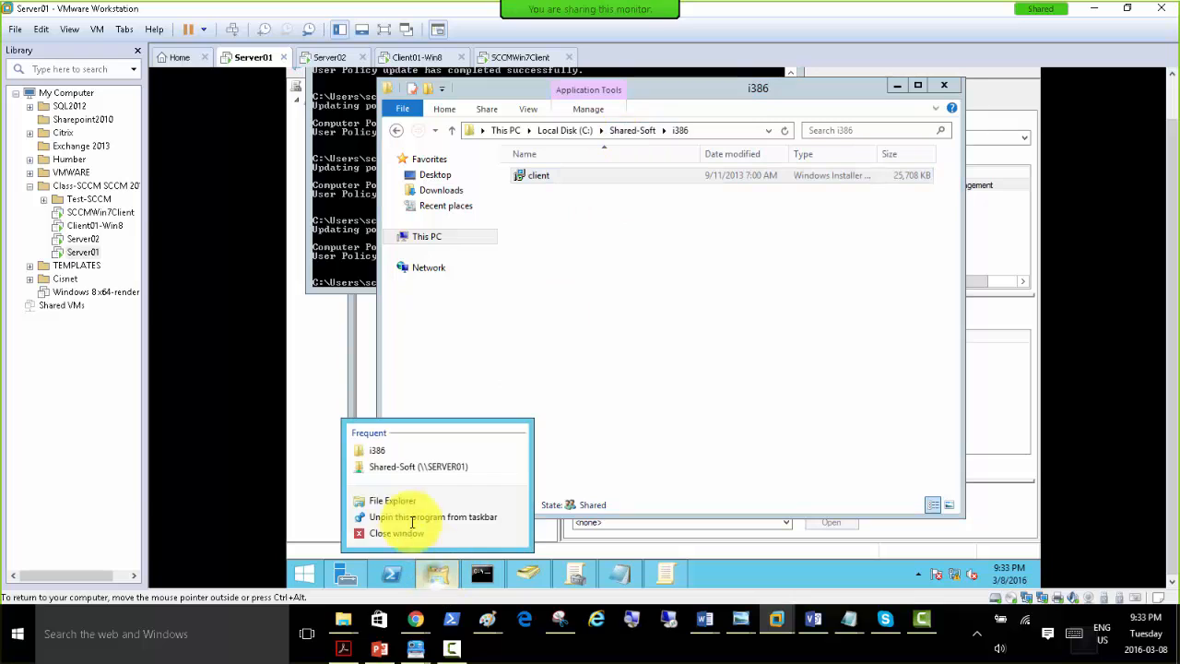
pyautogui.click(396, 467)
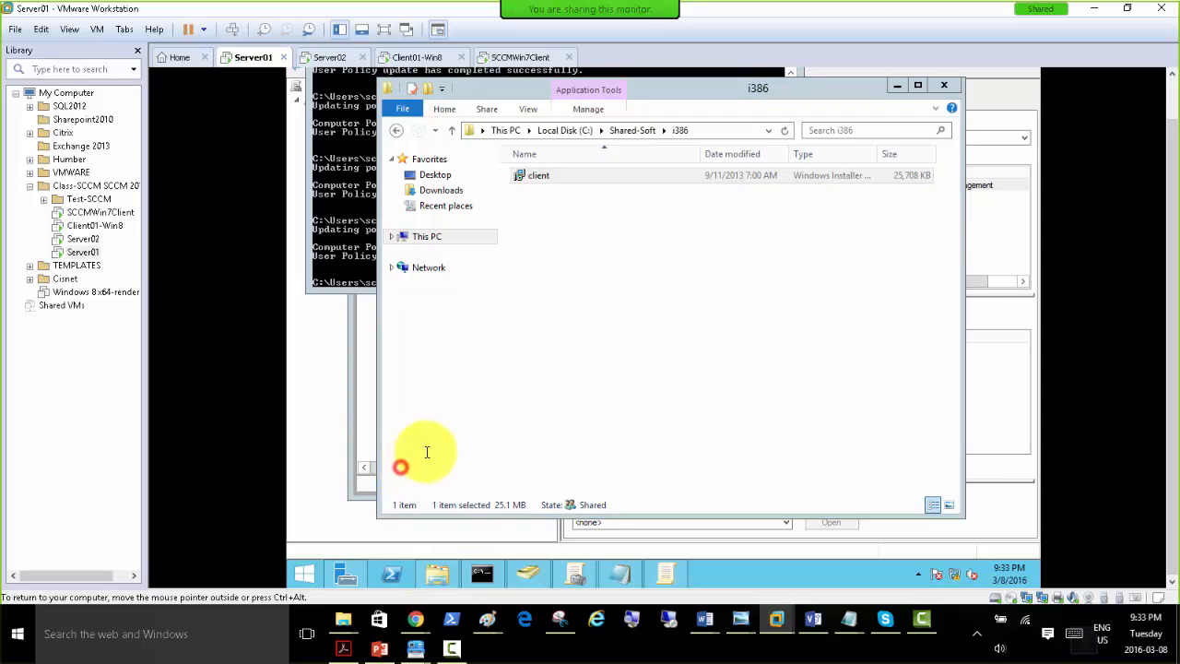
pyautogui.click(719, 168)
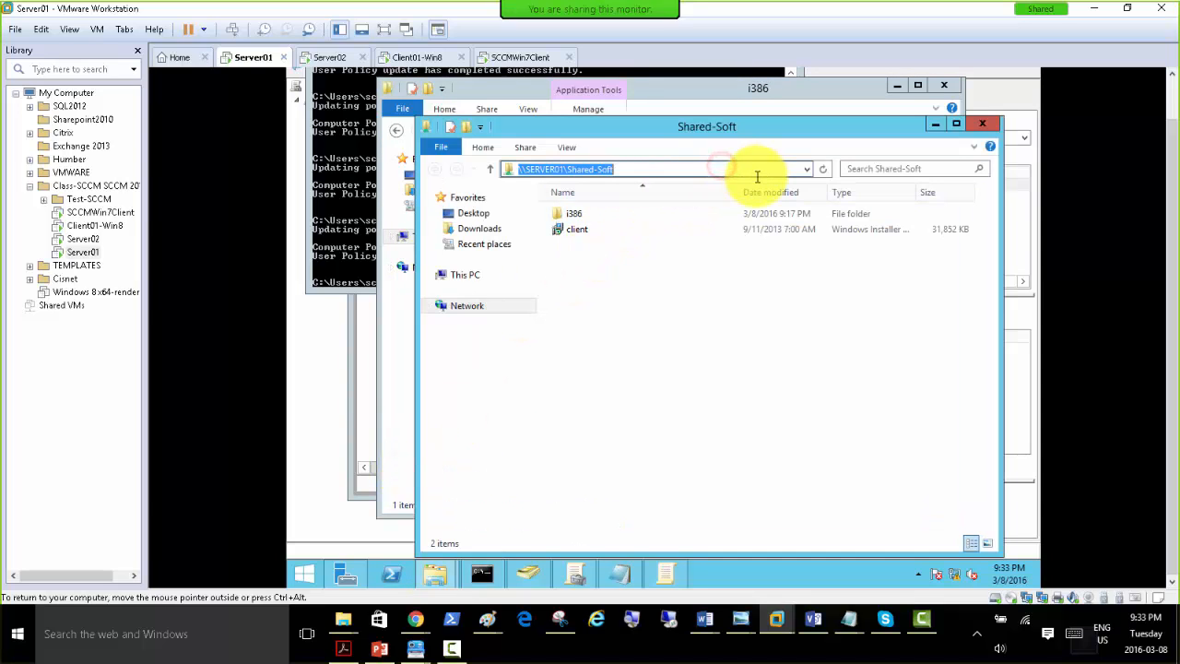
pyautogui.click(757, 176)
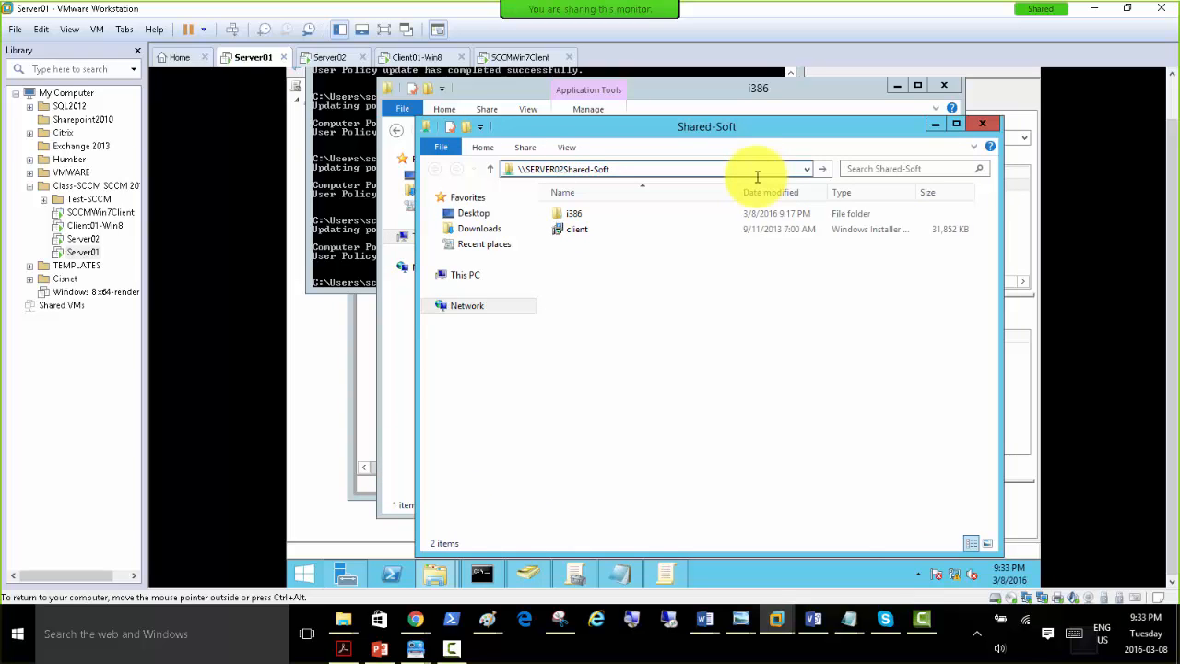
pyautogui.press('BackSpace')
pyautogui.press('BackSpace')
pyautogui.press('BackSpace')
pyautogui.press('BackSpace')
pyautogui.press('BackSpace')
pyautogui.press('BackSpace')
pyautogui.press('BackSpace')
pyautogui.press('BackSpace')
pyautogui.press('BackSpace')
pyautogui.press('BackSpace')
pyautogui.press('BackSpace')
pyautogui.press('Return')
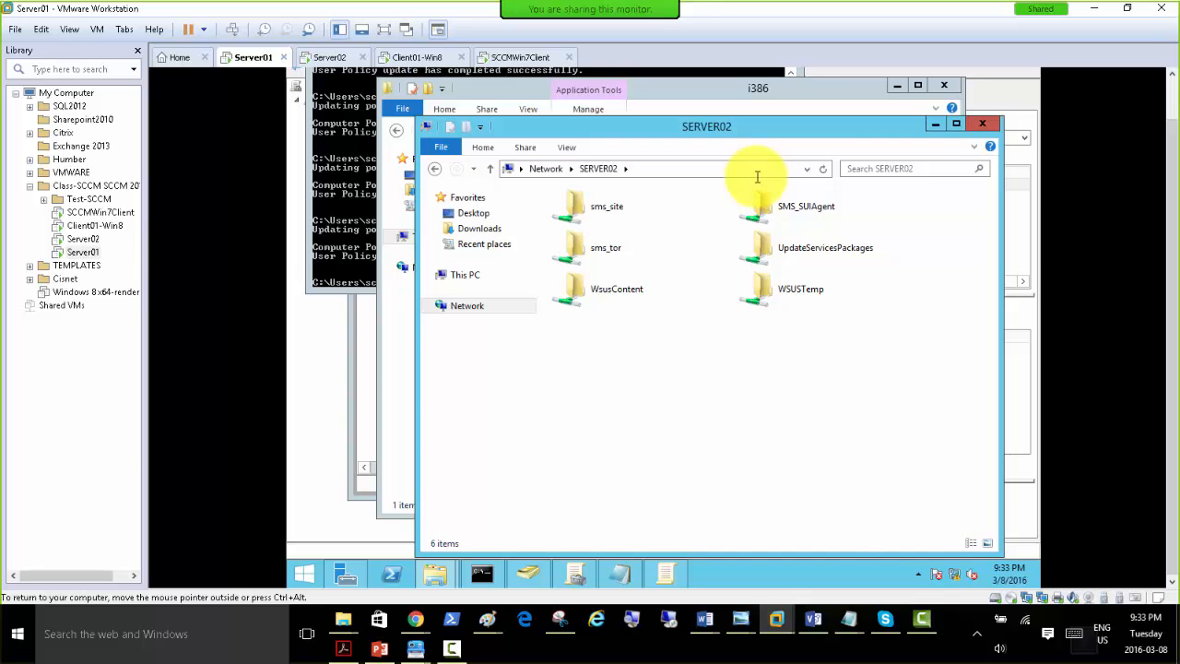
# Open the i386 folder under sms_tor\Client on SERVER02 and select all of its files.
pyautogui.doubleClick(604, 246)
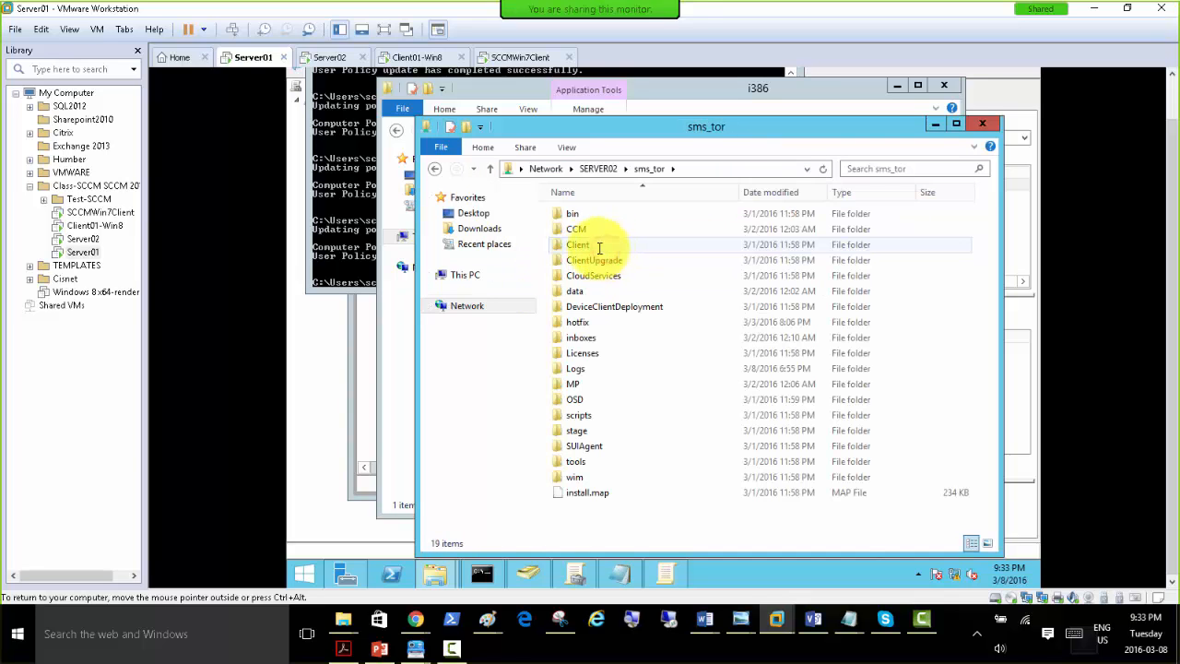
pyautogui.doubleClick(578, 244)
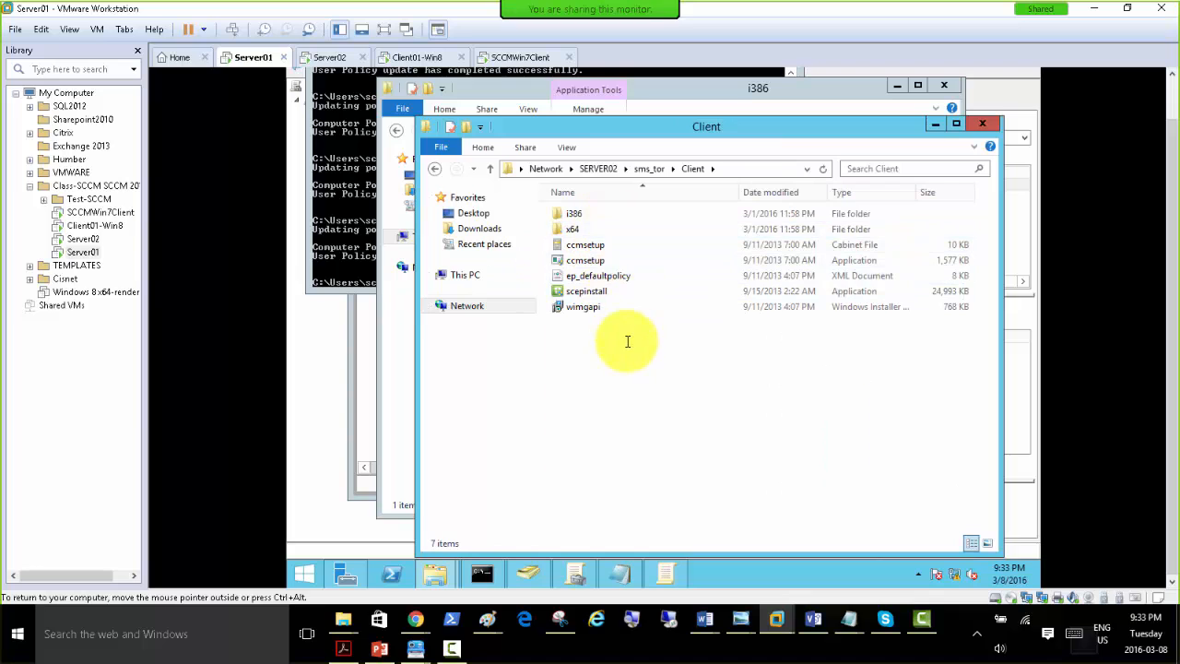
pyautogui.doubleClick(570, 216)
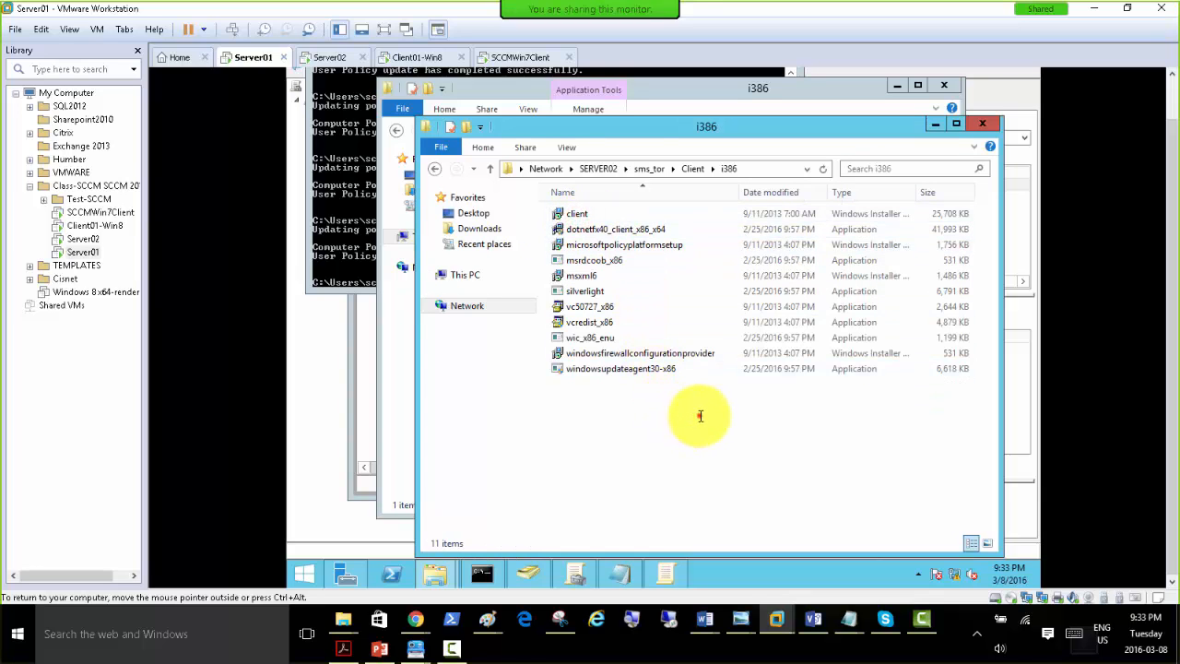
pyautogui.moveTo(700, 416); pyautogui.dragTo(544, 218)
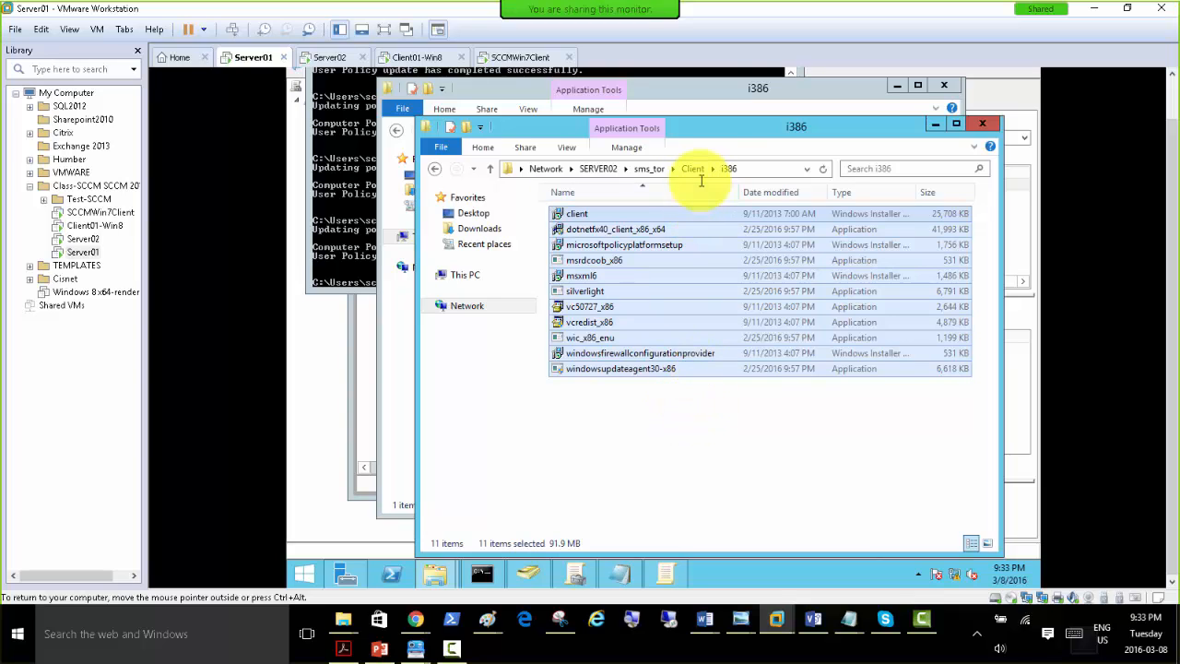
# On SCCMWin7Client, dismiss the Configuration Manager Client setup error and browse to the \\SERVER02 network shares.
pyautogui.click(509, 58)
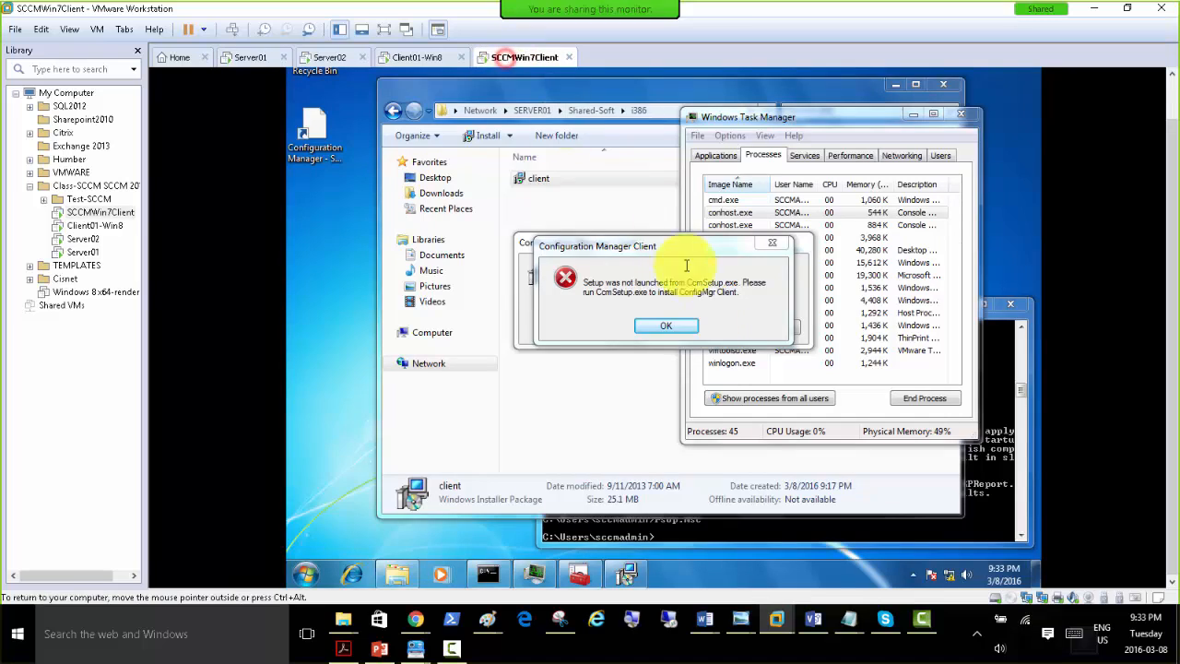
pyautogui.click(679, 326)
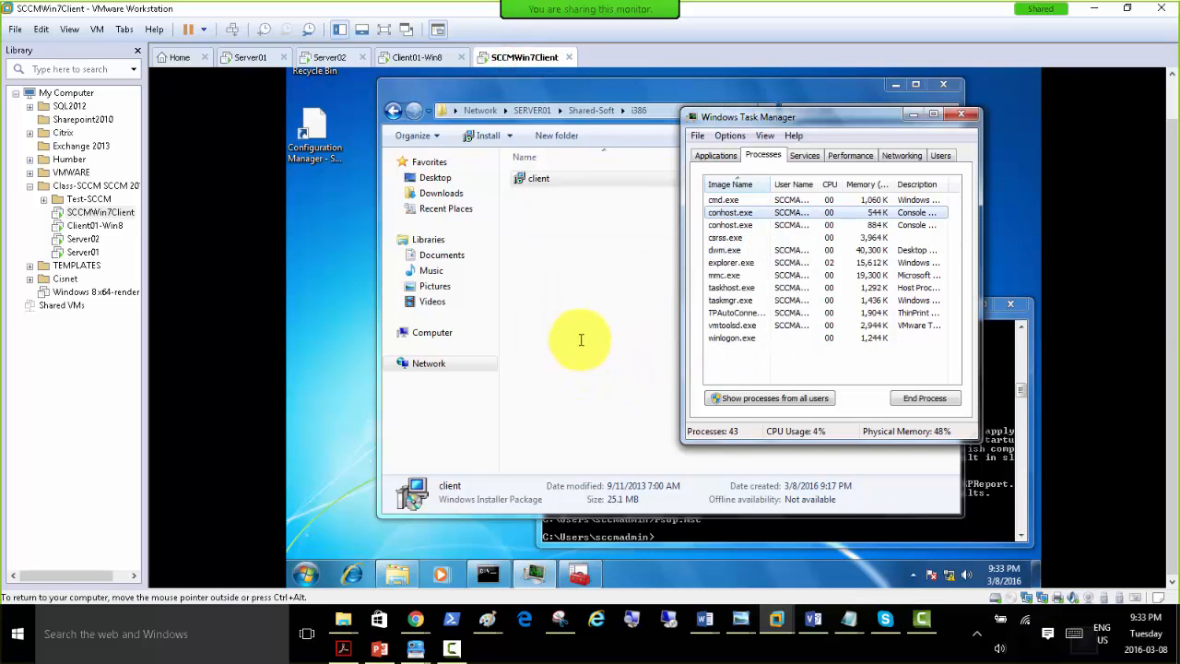
pyautogui.click(653, 105)
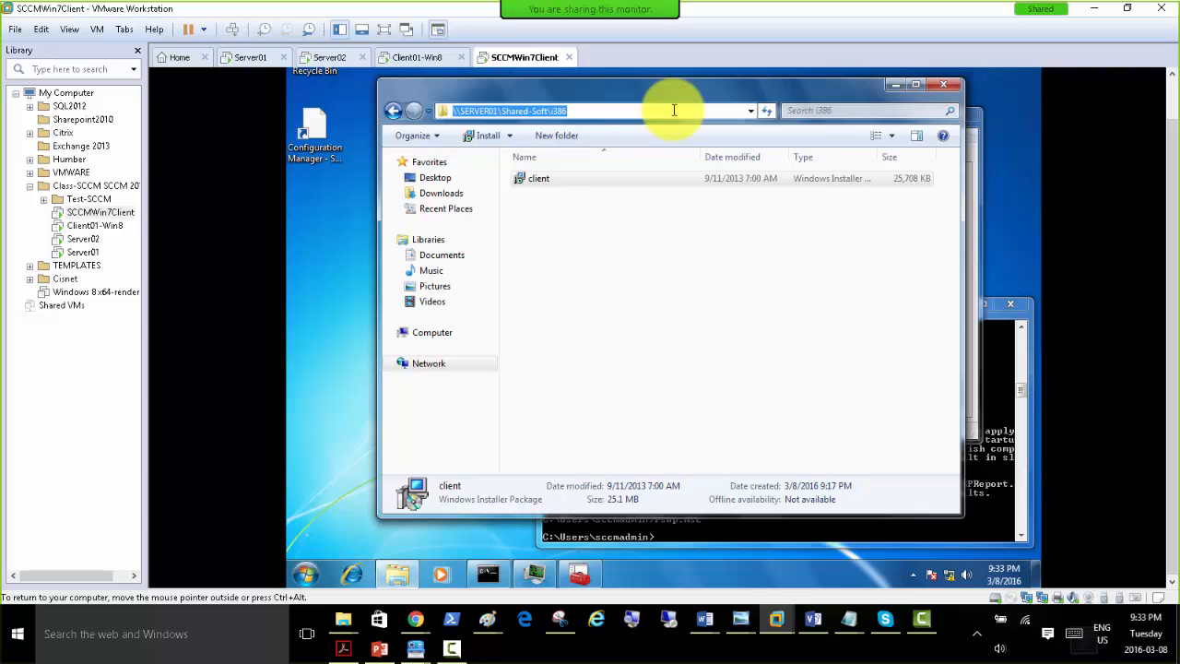
pyautogui.click(674, 110)
pyautogui.press('BackSpace')
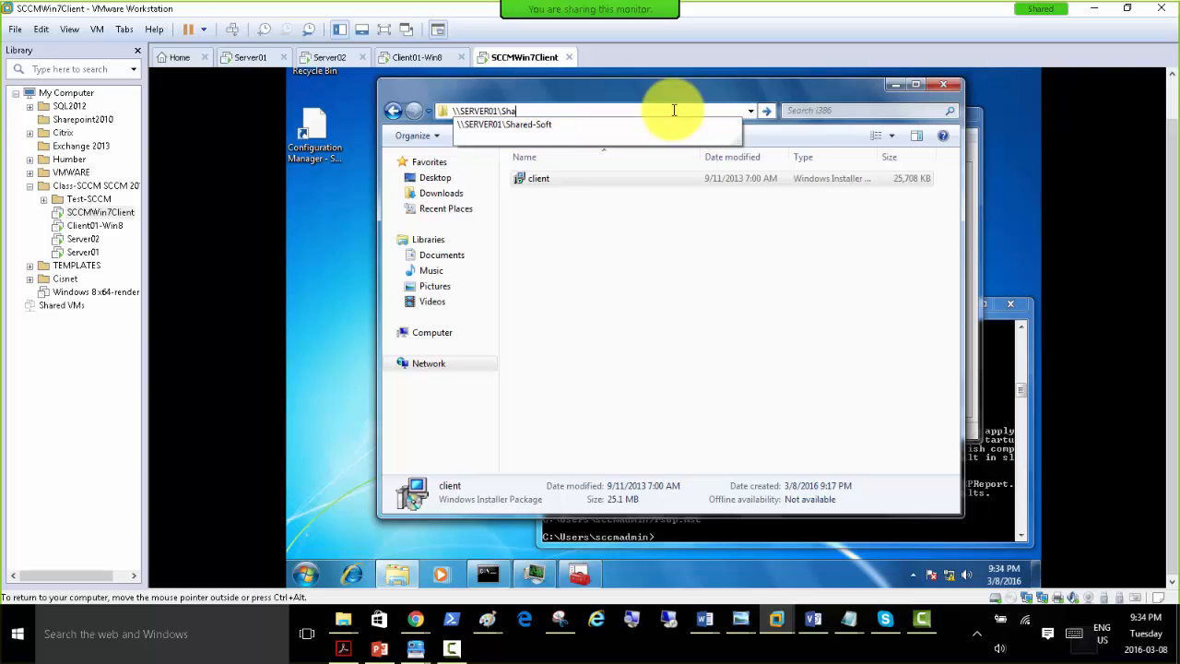
pyautogui.press('BackSpace')
pyautogui.press('BackSpace')
pyautogui.press('BackSpace')
pyautogui.press('BackSpace')
pyautogui.press('BackSpace')
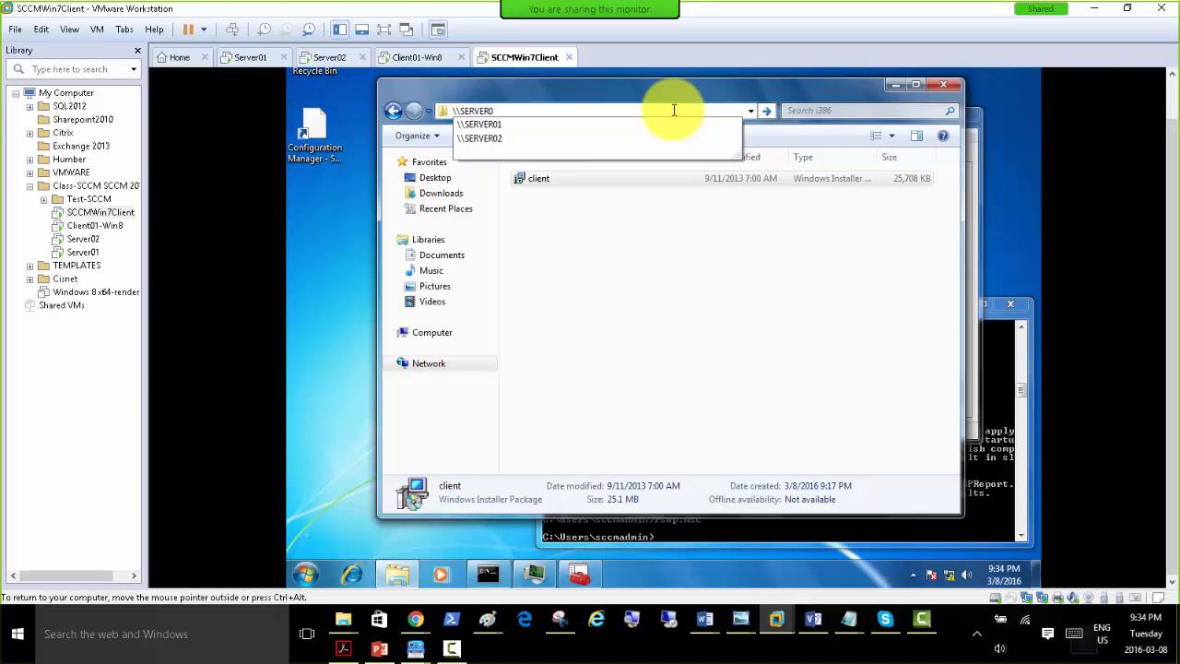
pyautogui.write('2')
pyautogui.press('Return')
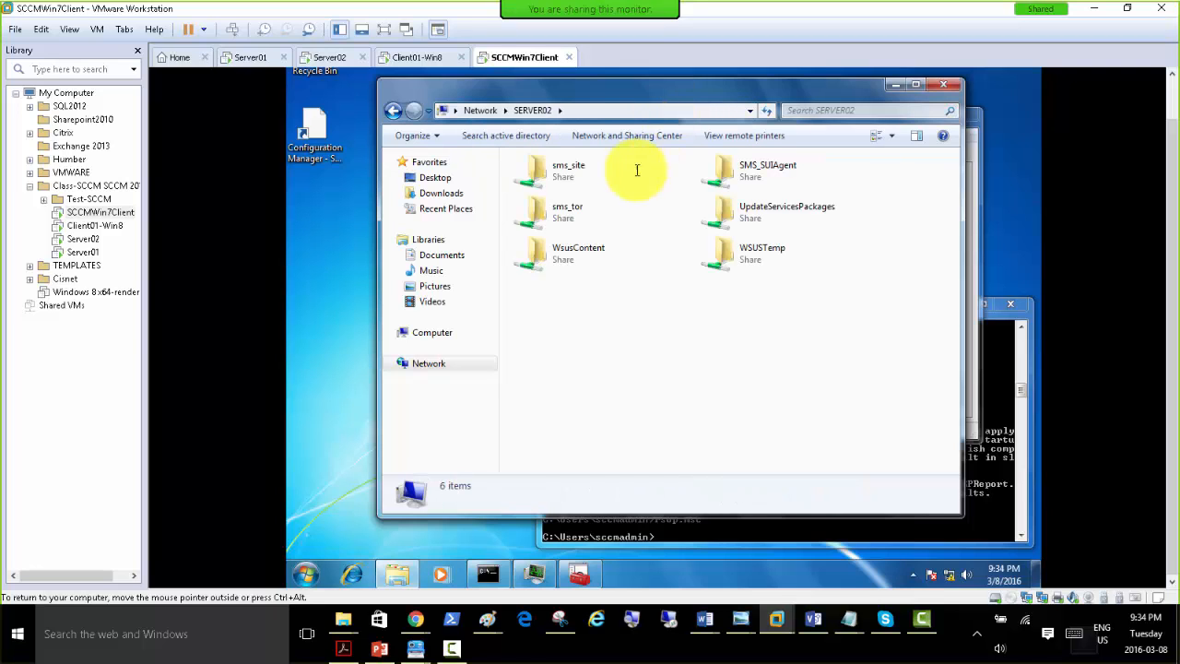
# Try to install the client package from sms_tor\Client\i386 on SERVER02, allowing it through User Account Control.
pyautogui.doubleClick(569, 206)
pyautogui.doubleClick(568, 208)
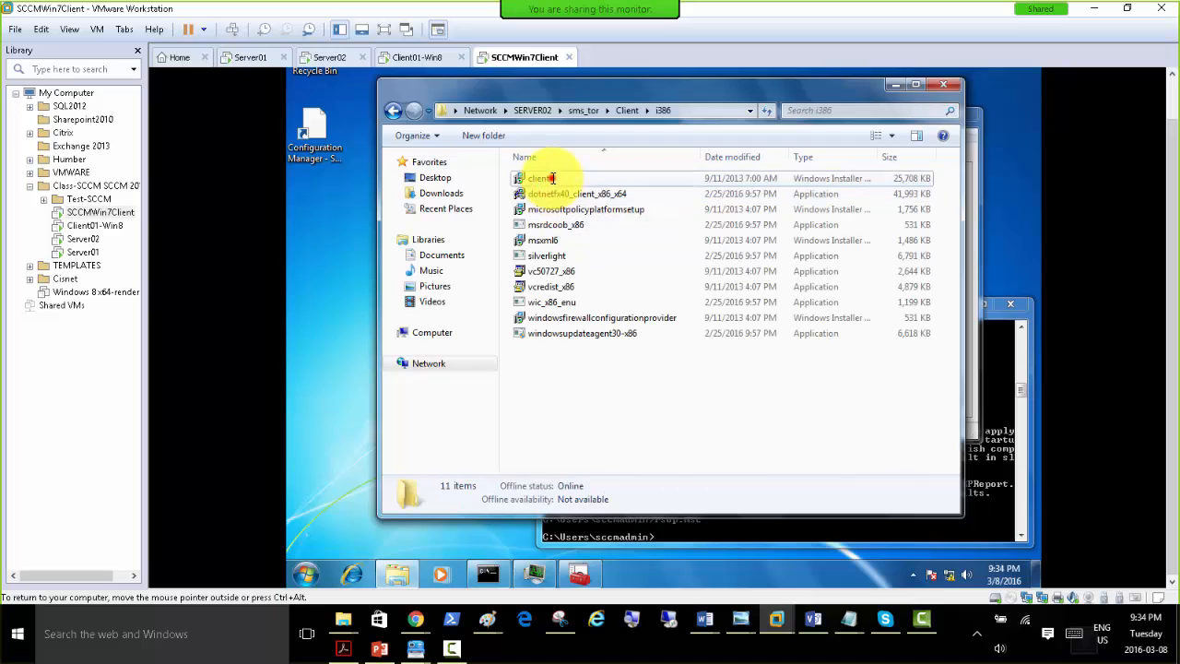
pyautogui.doubleClick(540, 178)
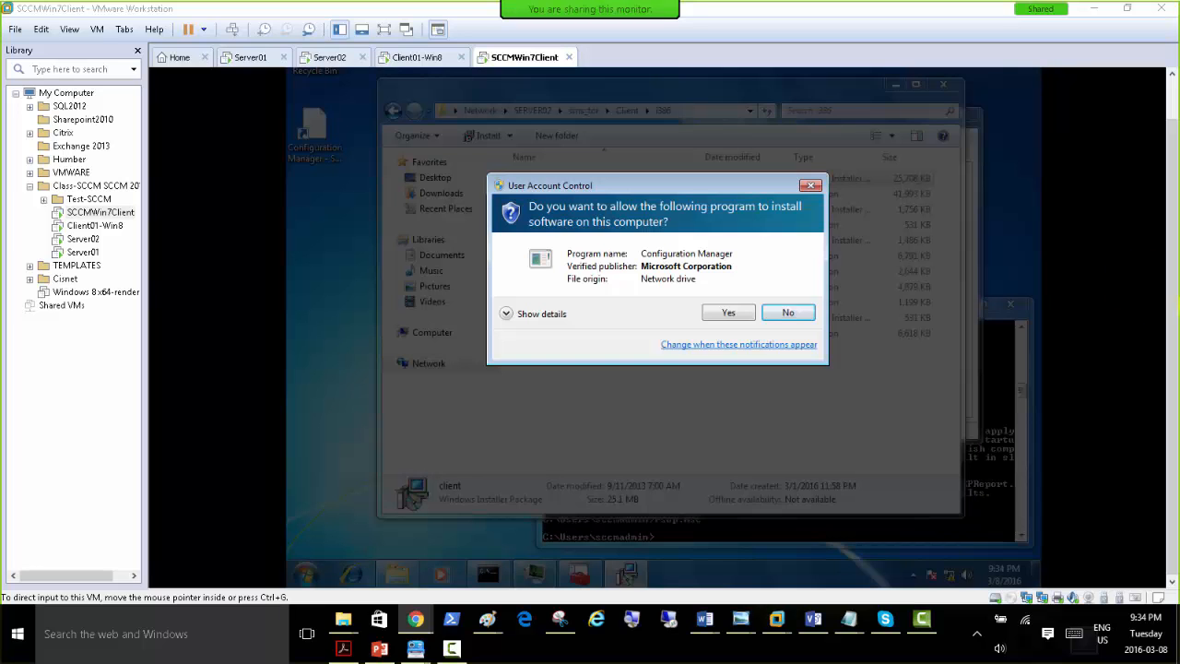
pyautogui.click(721, 314)
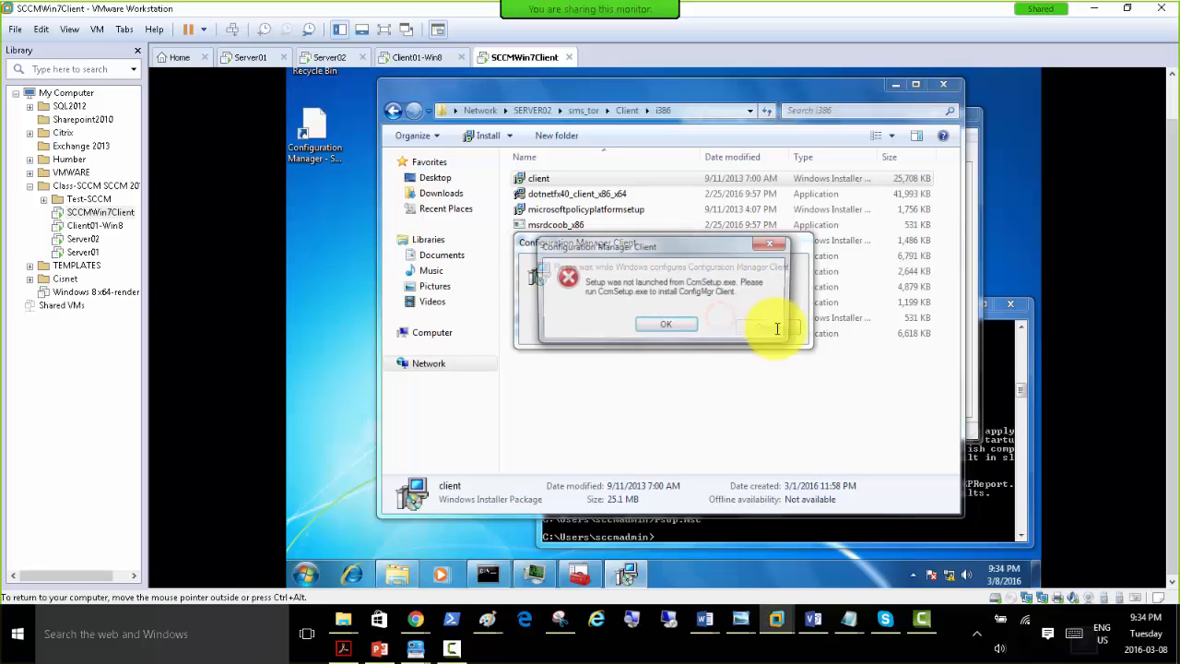
pyautogui.click(665, 325)
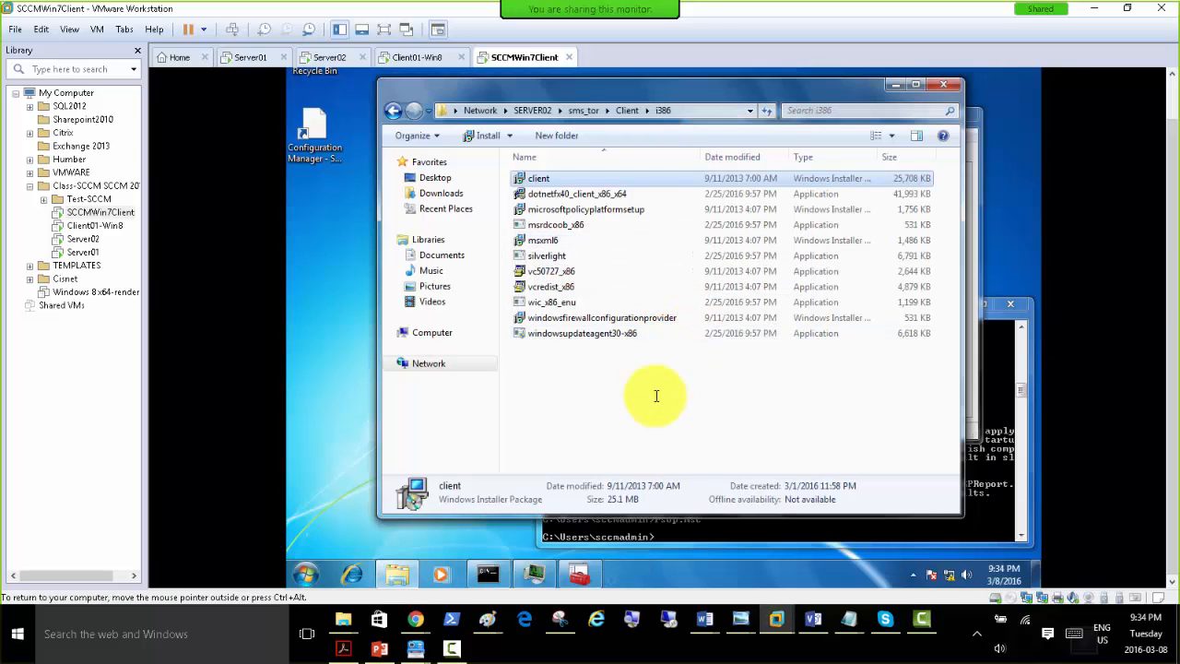
pyautogui.click(416, 619)
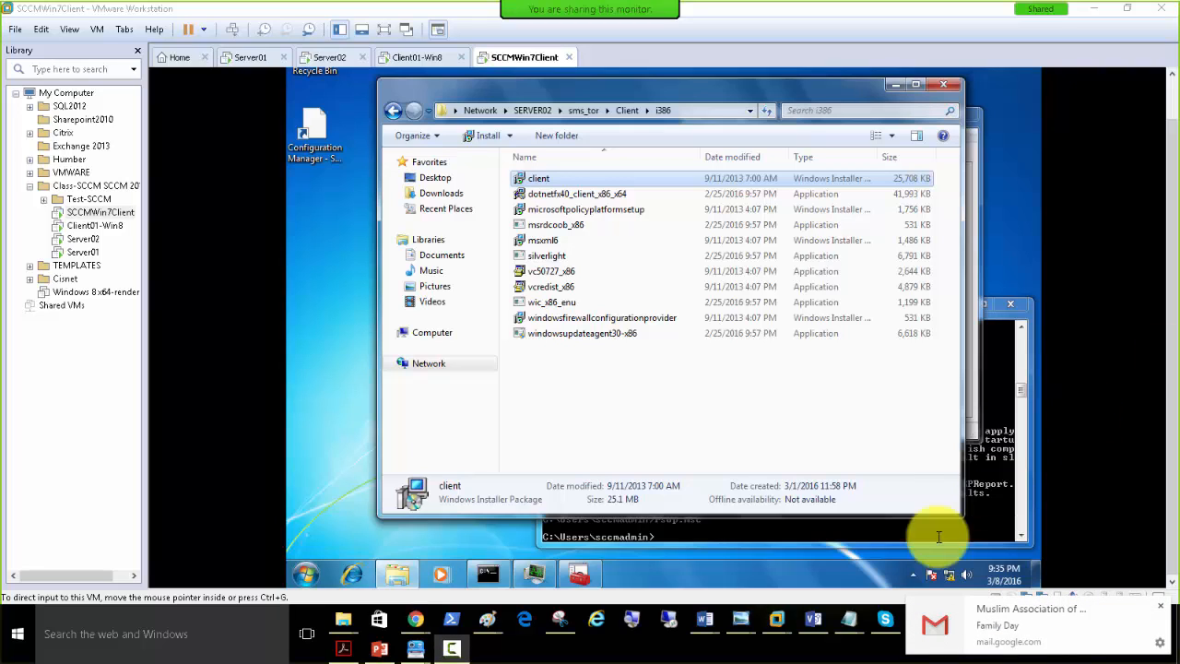
pyautogui.click(1161, 605)
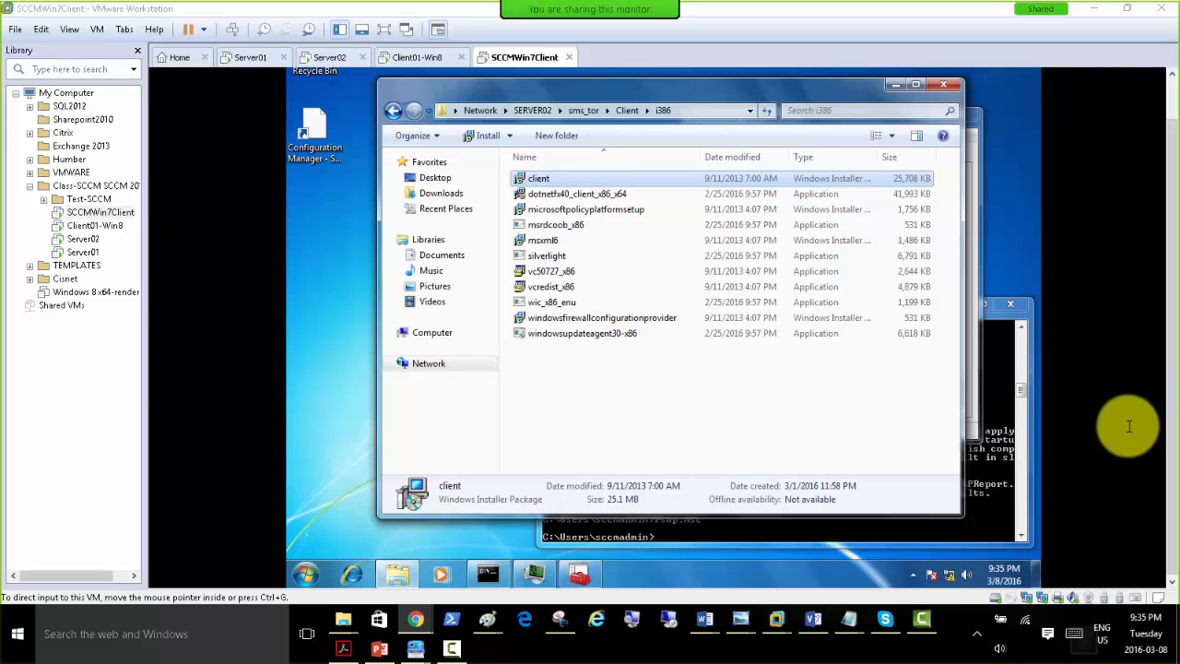
pyautogui.click(567, 385)
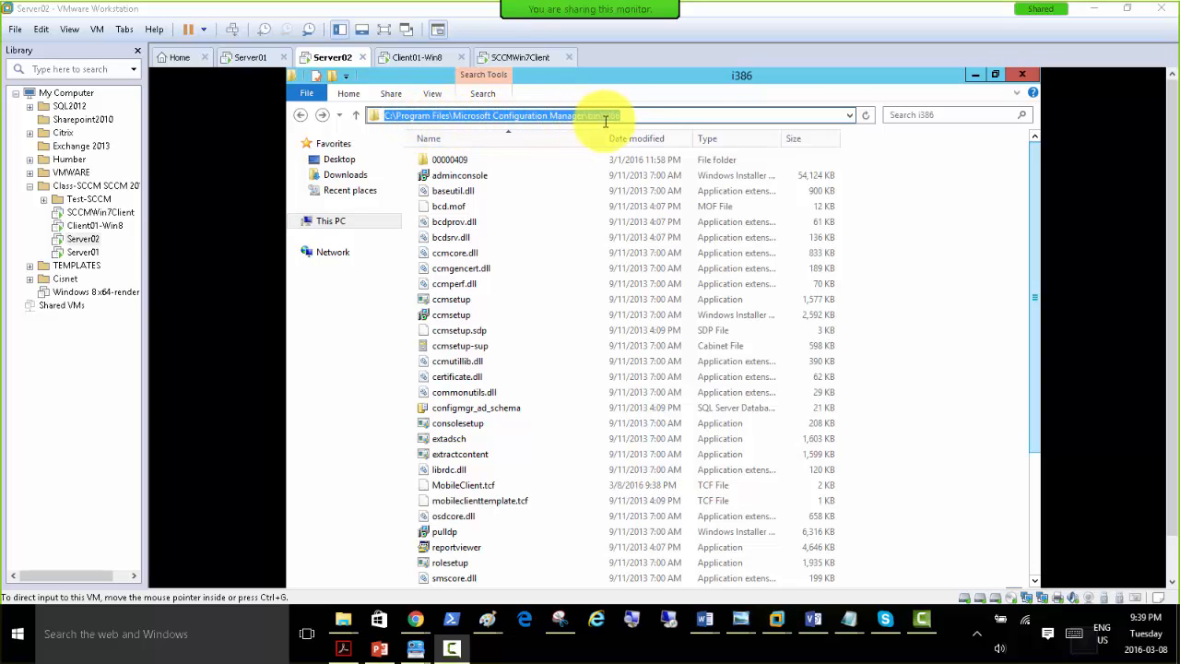
# Copy the ccmsetup Windows Installer package from the Microsoft Configuration Manager\bin\i386 folder on Server02.
pyautogui.click(455, 317)
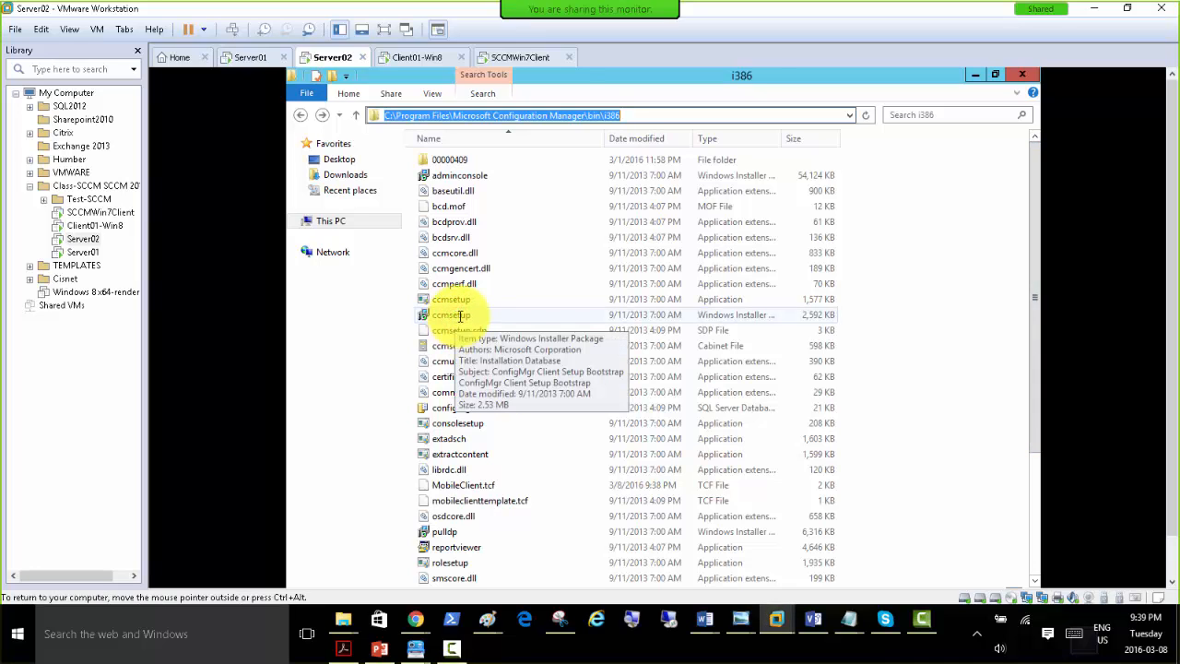
pyautogui.rightClick(461, 316)
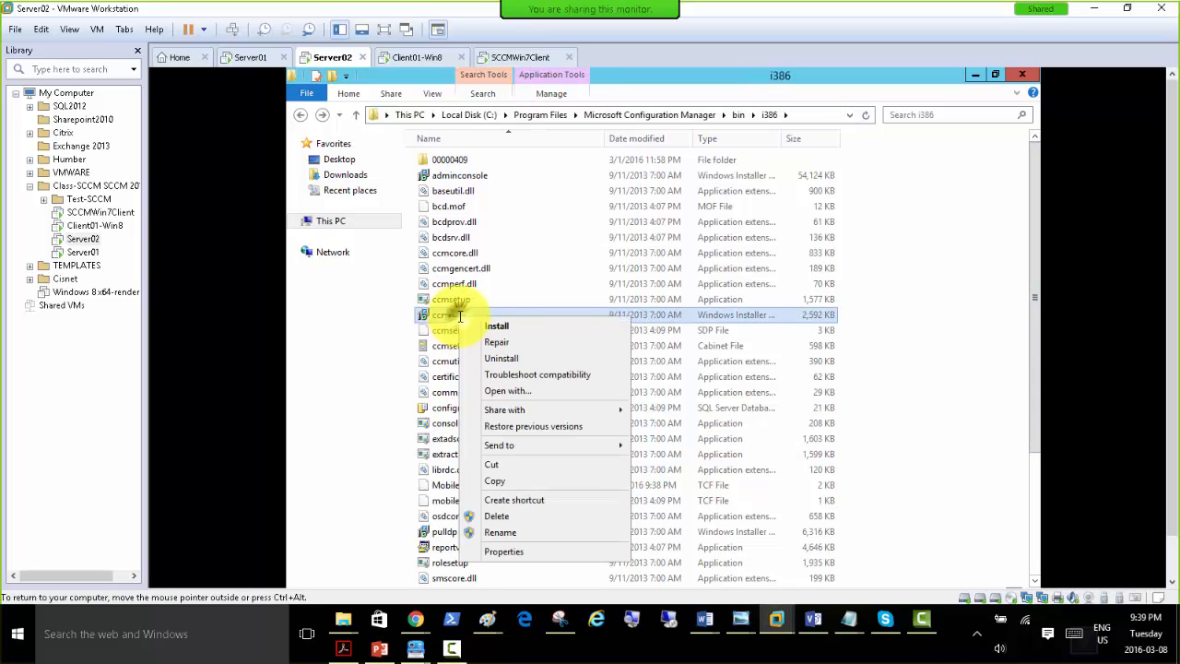
pyautogui.click(508, 480)
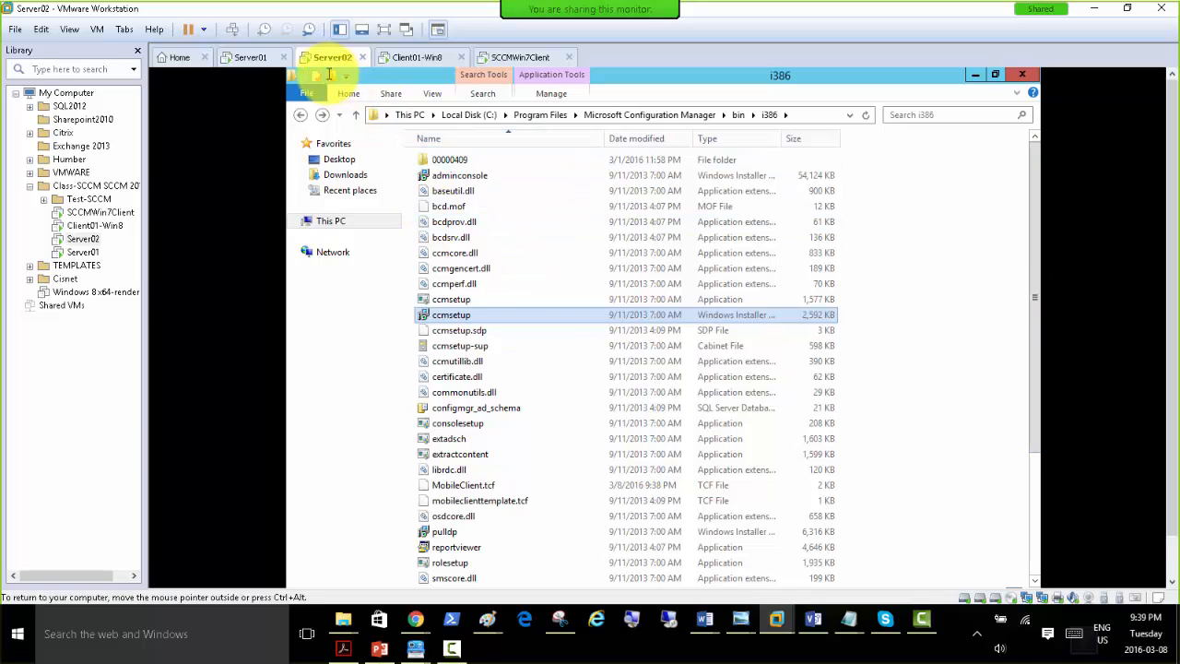
# Paste the copied ccmsetup package into the C:\Shared-Soft\i386 folder on Server01.
pyautogui.click(250, 57)
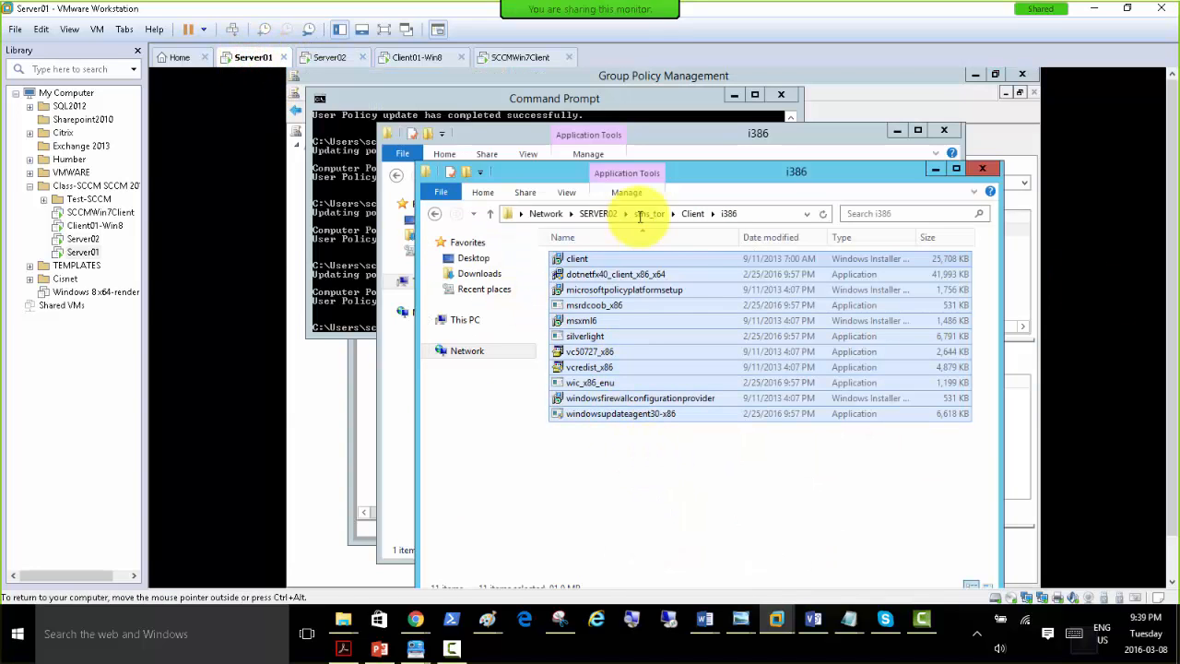
pyautogui.click(524, 134)
pyautogui.rightClick(553, 251)
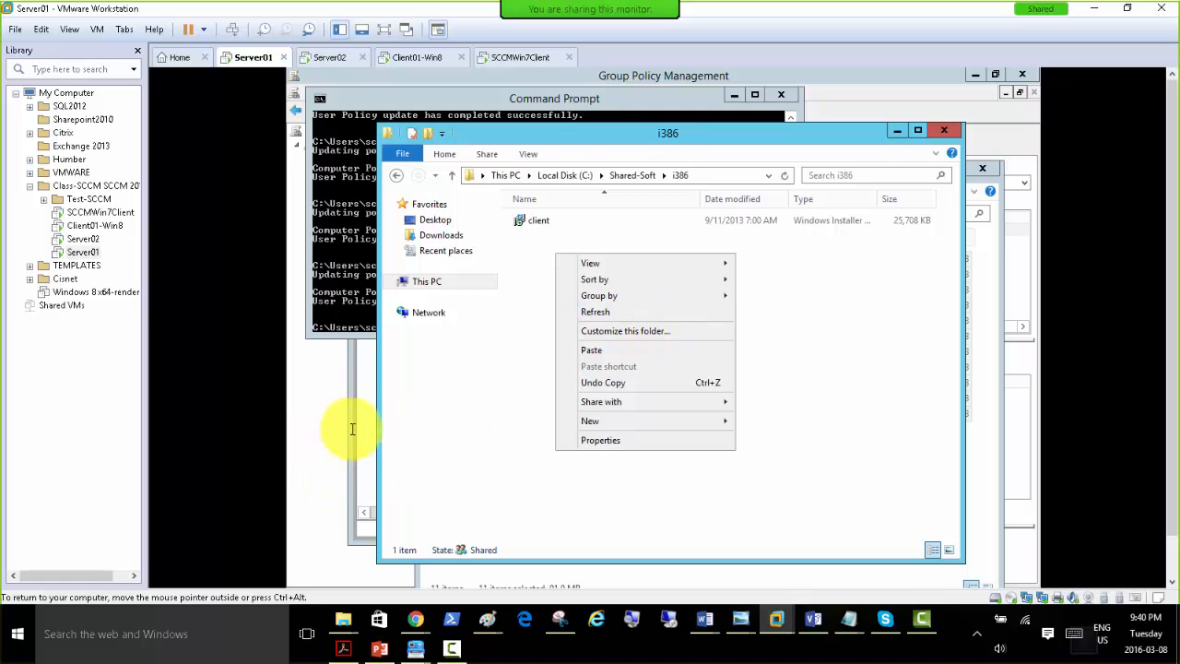
pyautogui.click(326, 451)
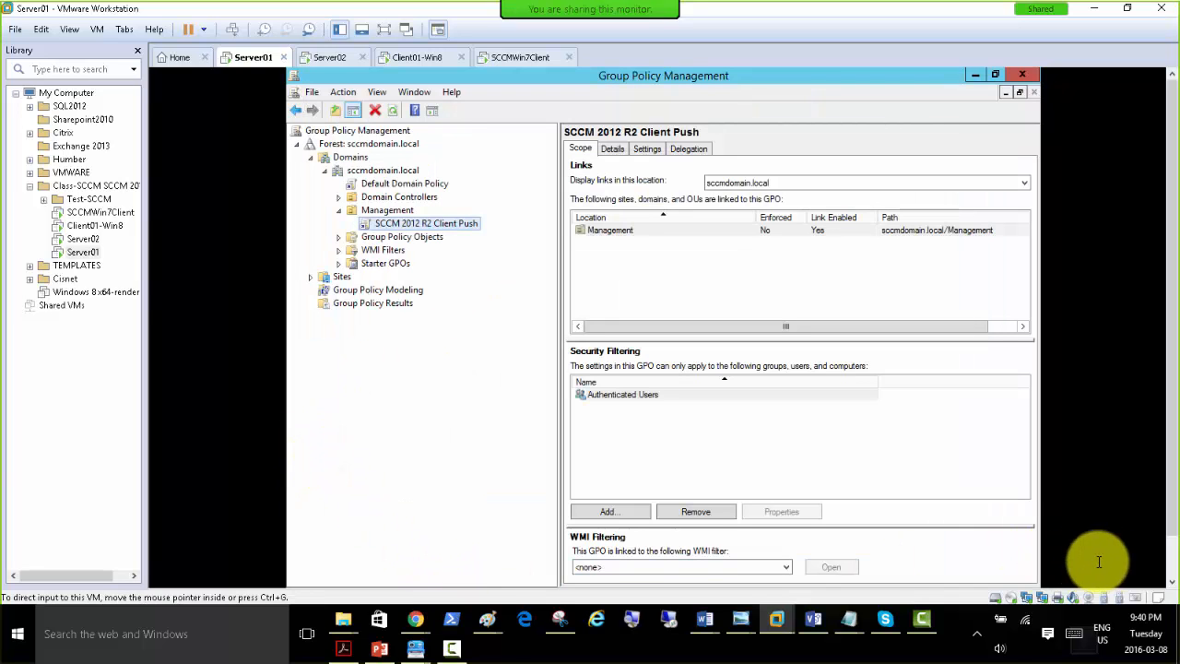
pyautogui.moveTo(434, 573)
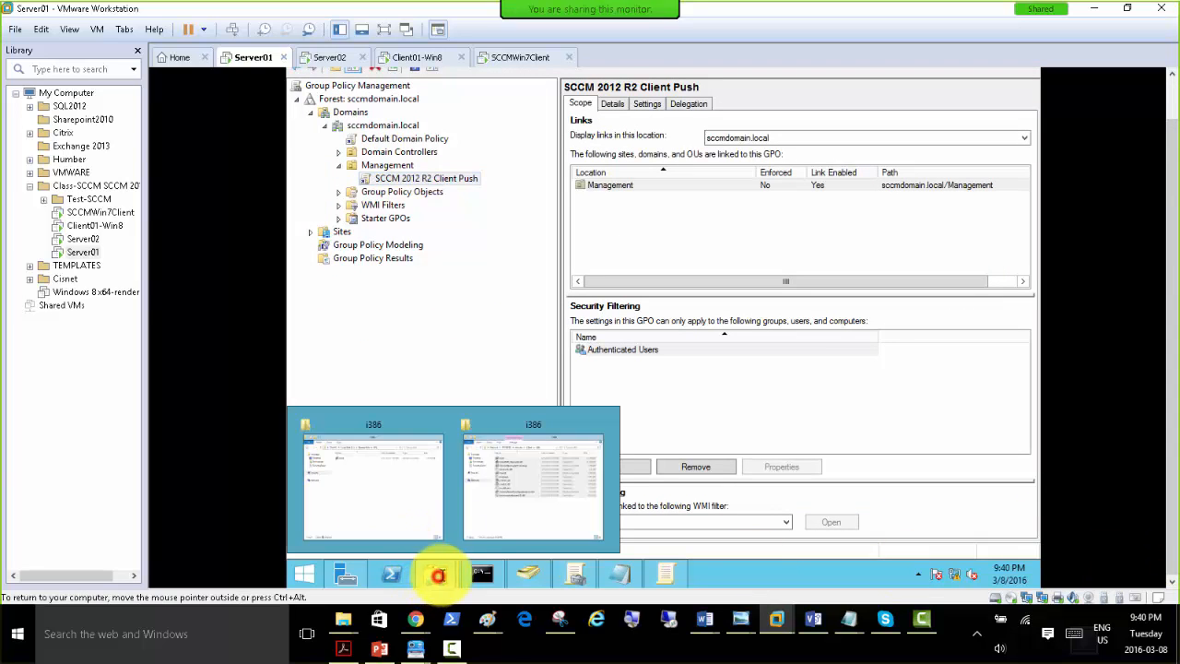
pyautogui.click(394, 498)
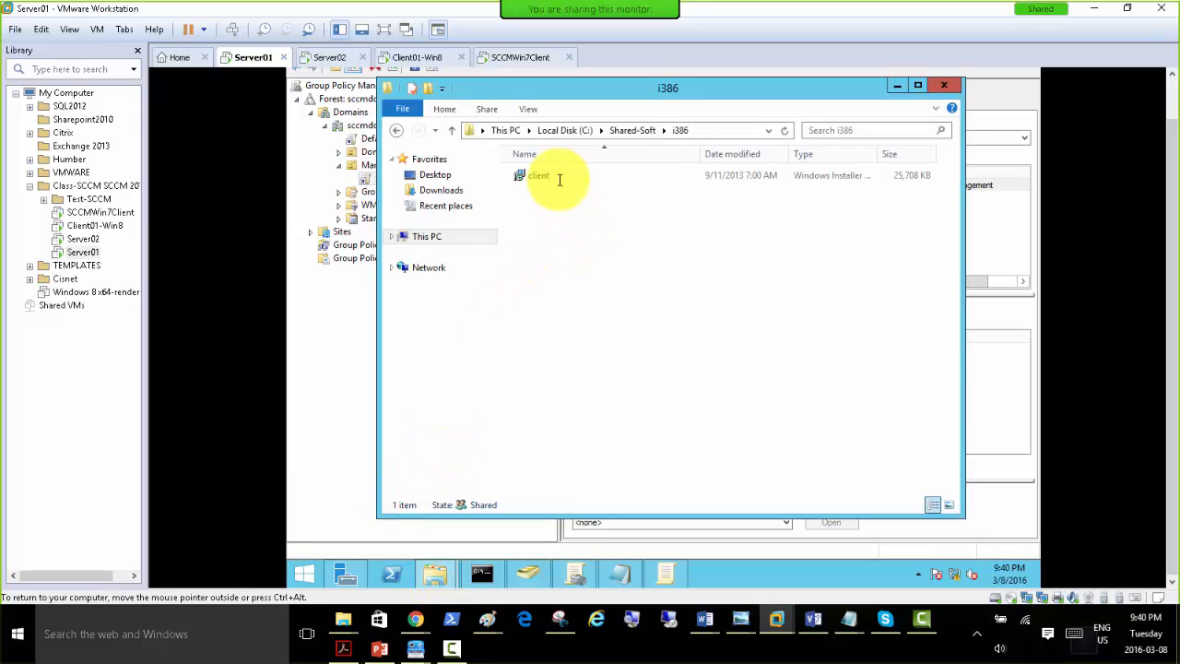
pyautogui.rightClick(575, 224)
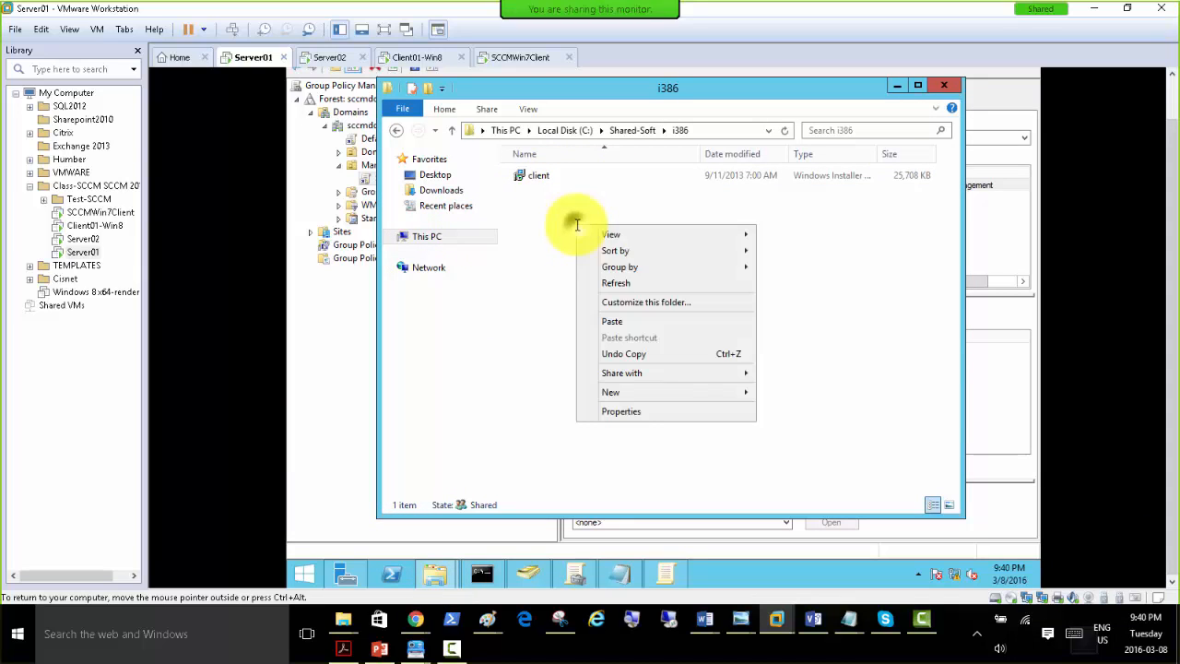
pyautogui.click(624, 321)
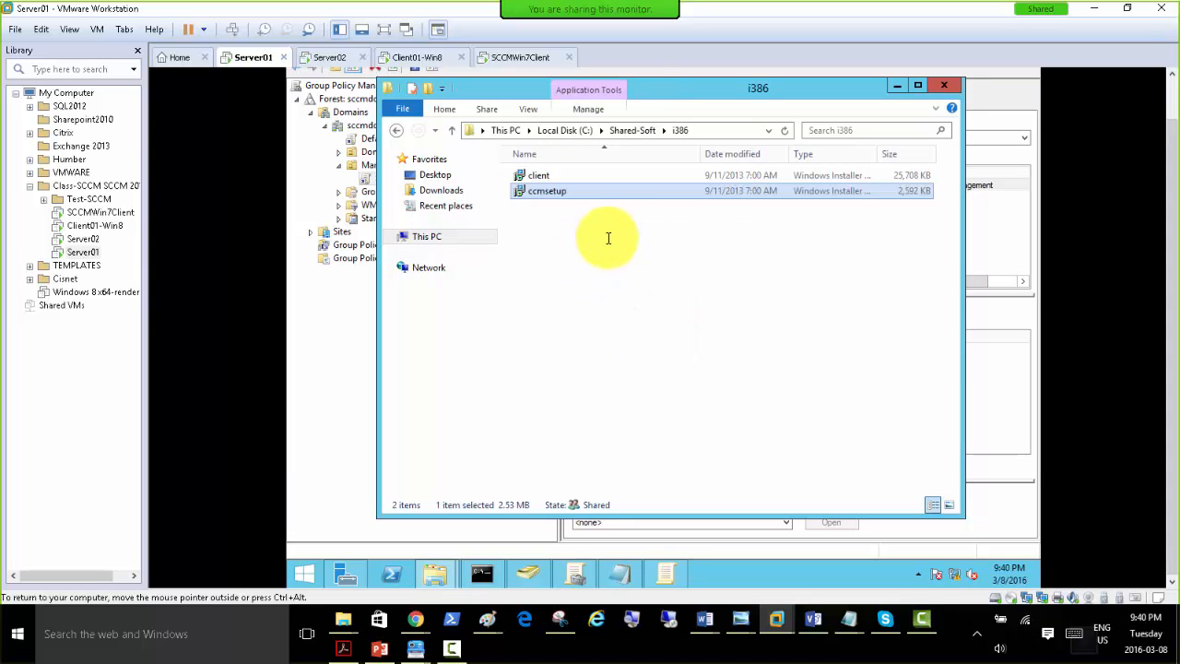
pyautogui.click(319, 350)
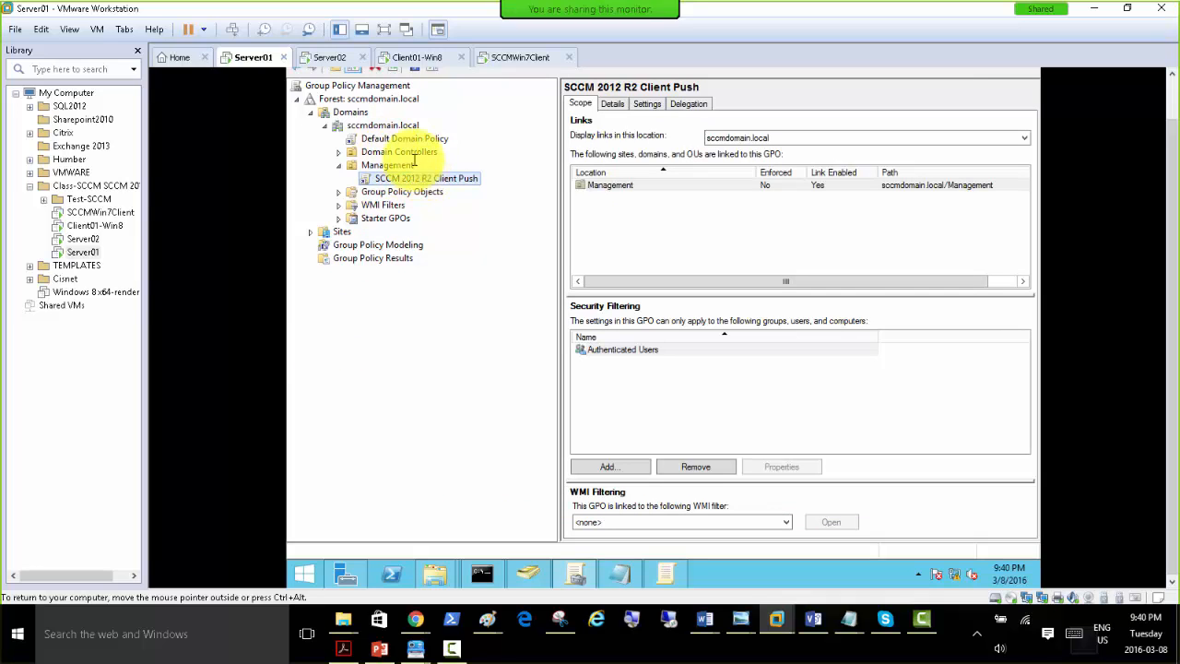
pyautogui.rightClick(428, 178)
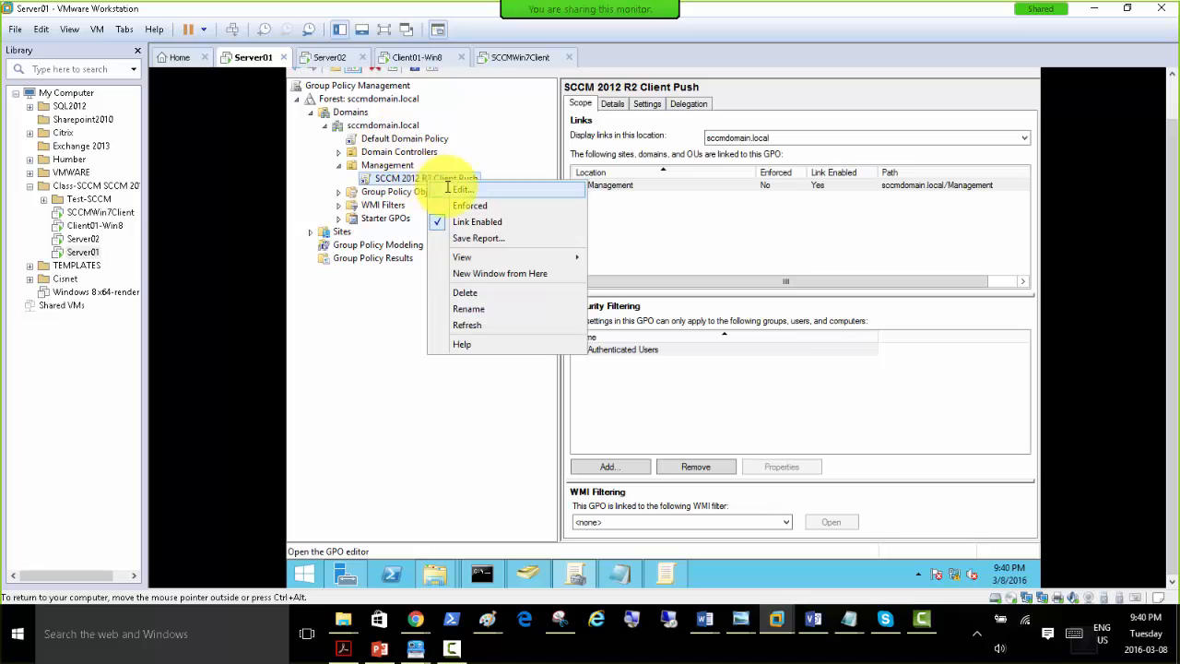
pyautogui.click(452, 190)
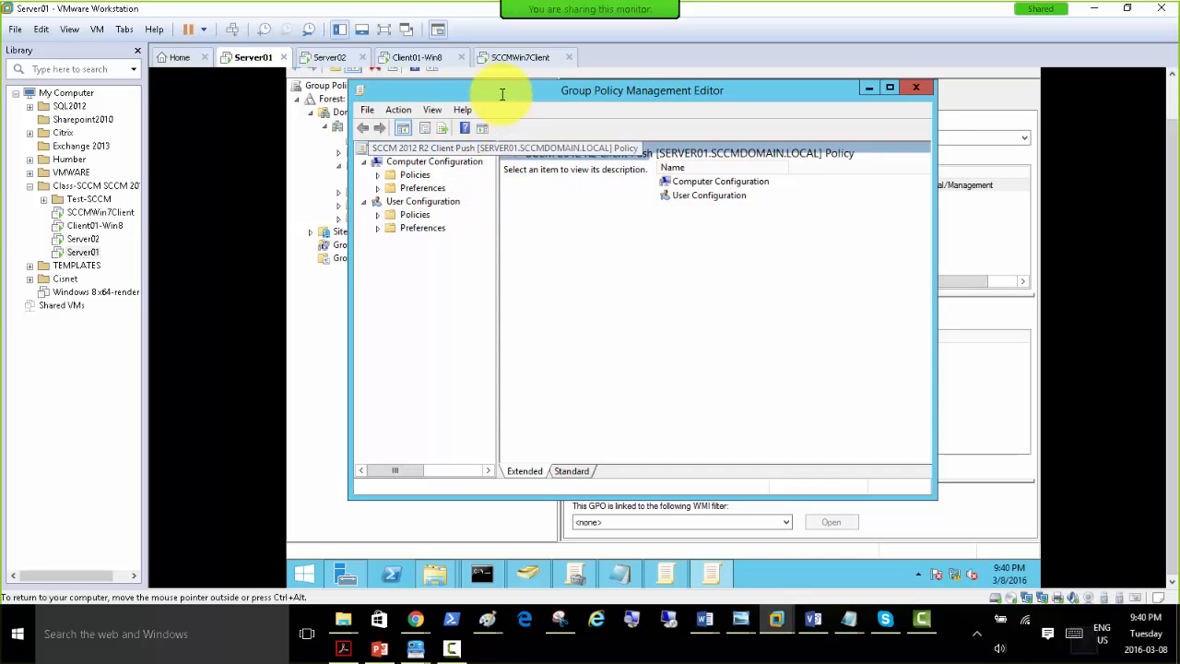
pyautogui.doubleClick(499, 90)
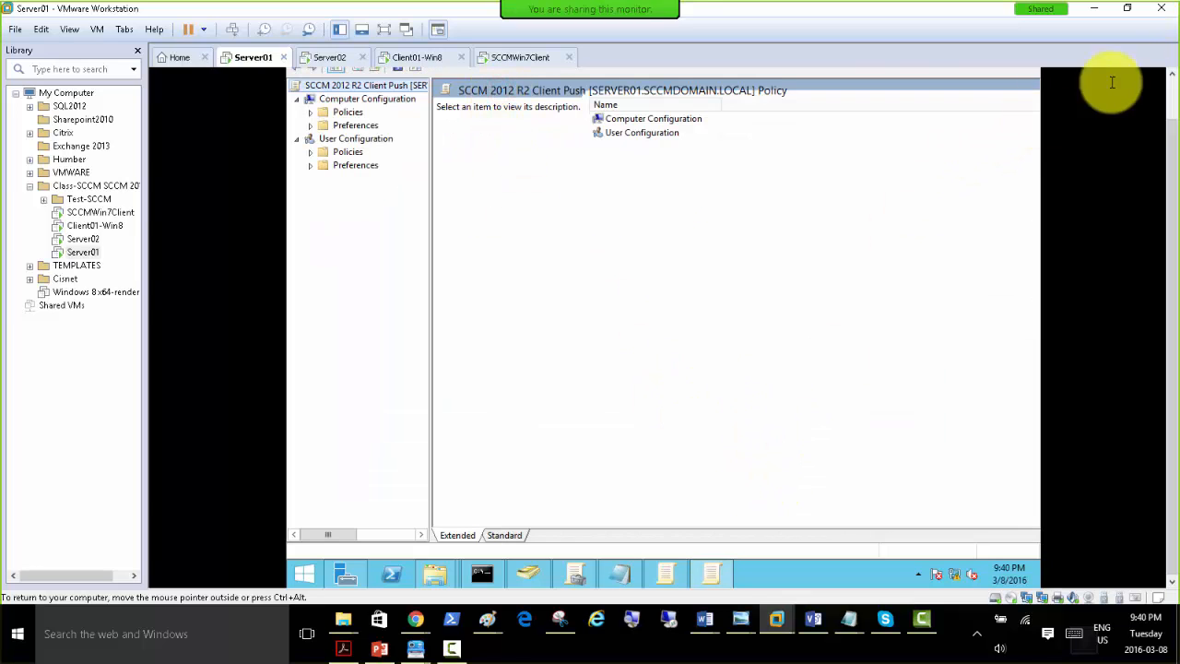
pyautogui.scroll(1, 1173, 97)
pyautogui.click(1025, 75)
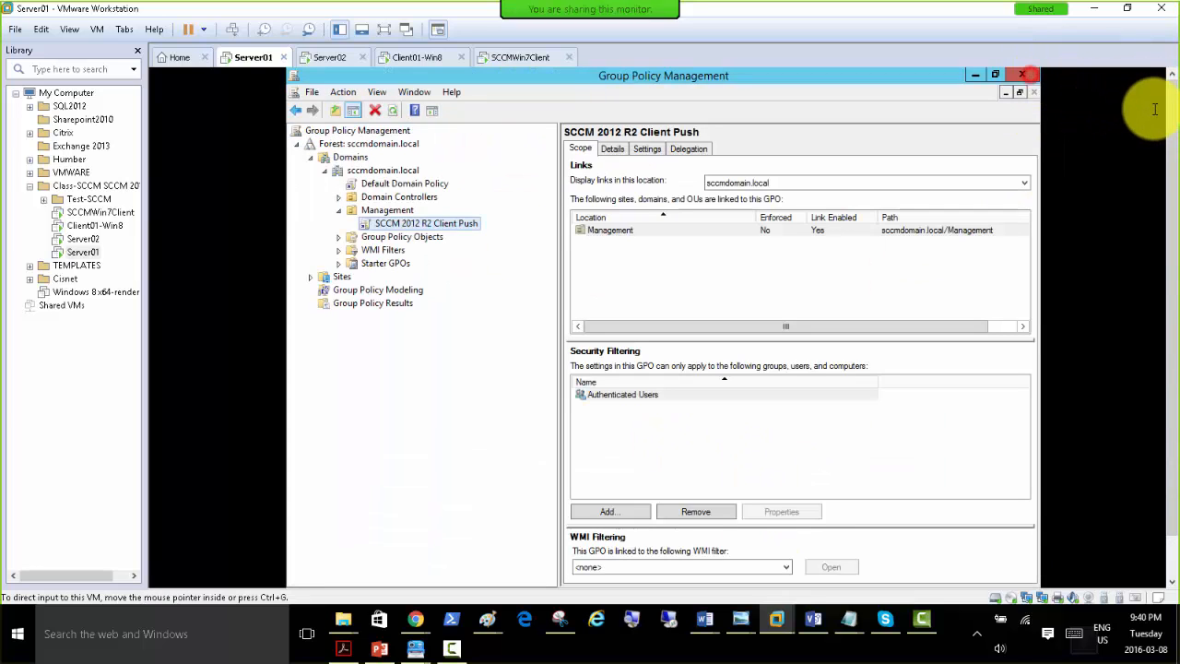
pyautogui.scroll(-1, 1173, 109)
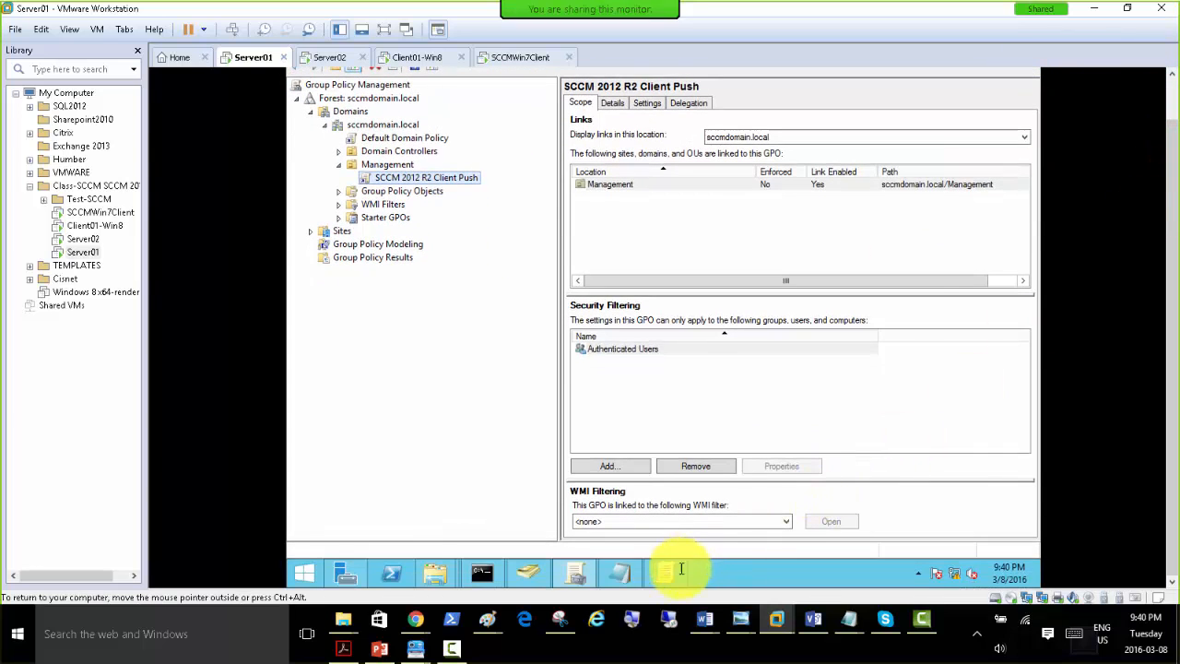
# Remove the Configuration Manager Client package from the SCCM 2012 R2 Client Push policy's computer Software installation, immediately uninstalling it from users and computers.
pyautogui.click(673, 572)
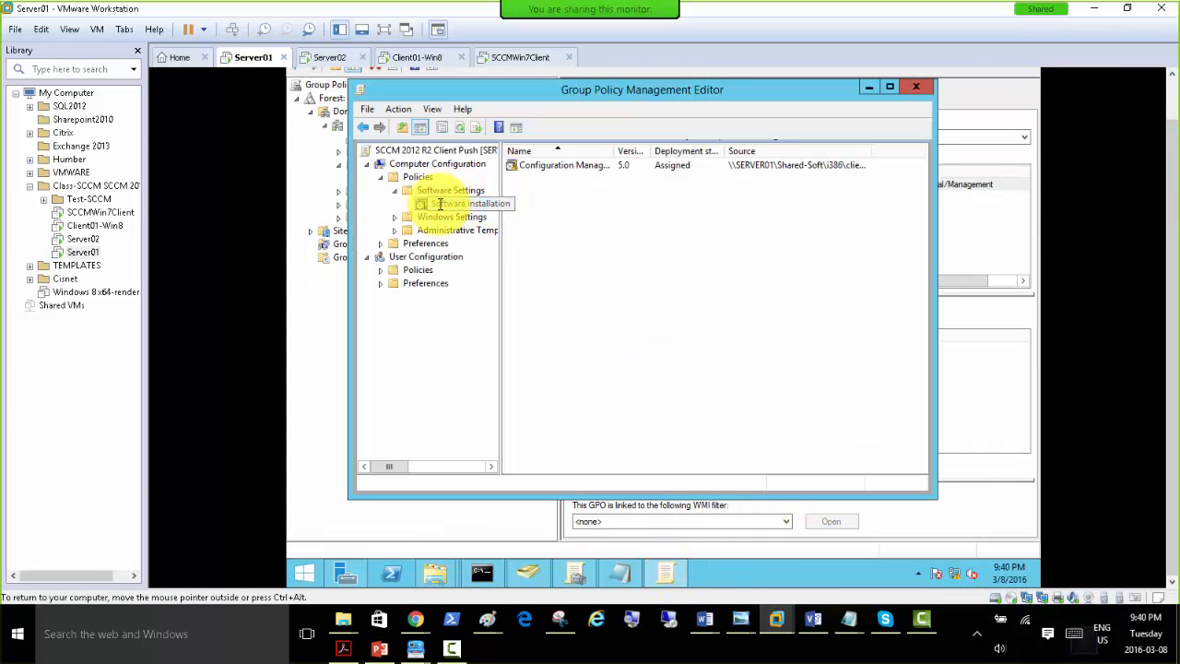
pyautogui.rightClick(439, 203)
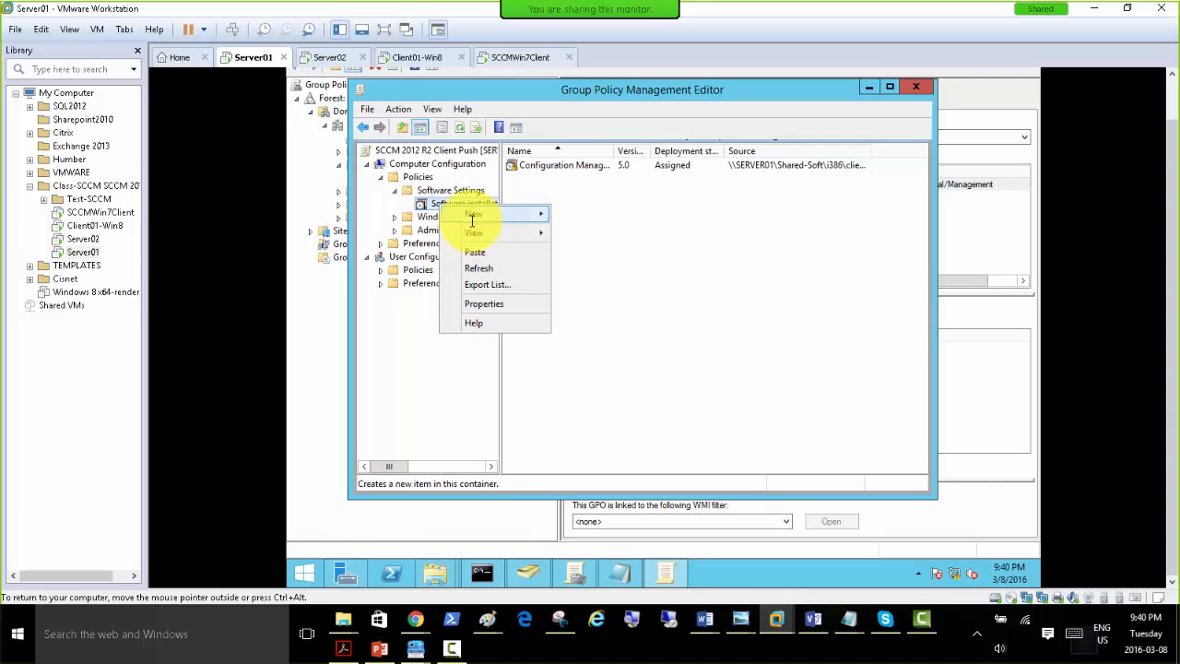
pyautogui.click(624, 275)
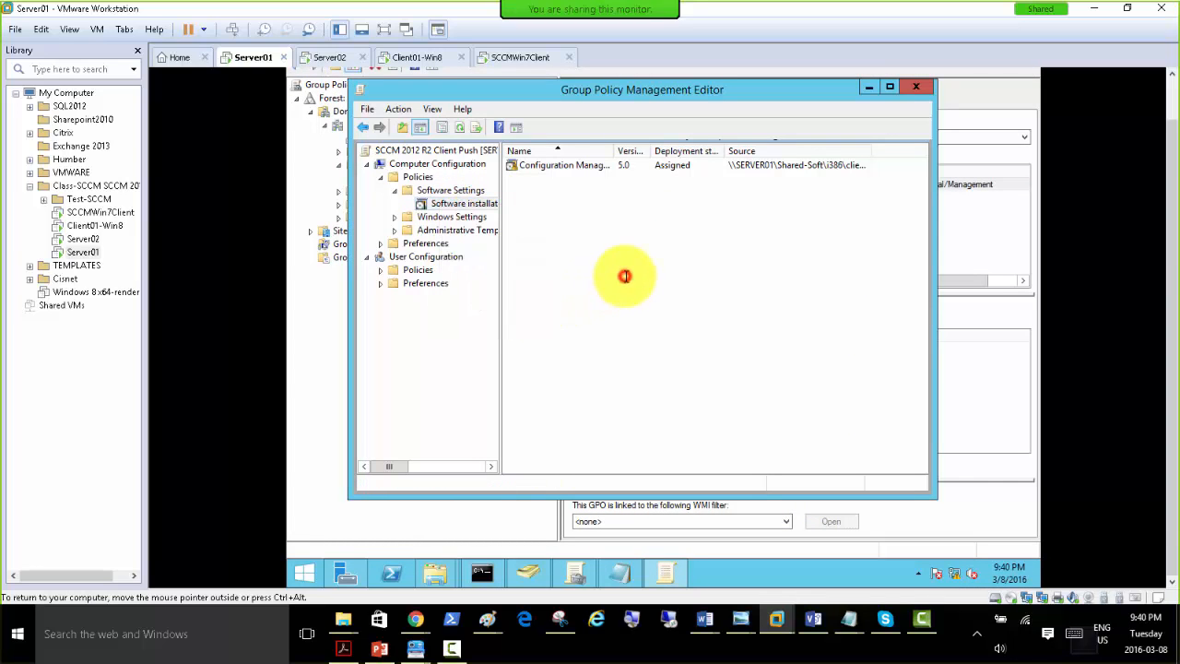
pyautogui.rightClick(544, 166)
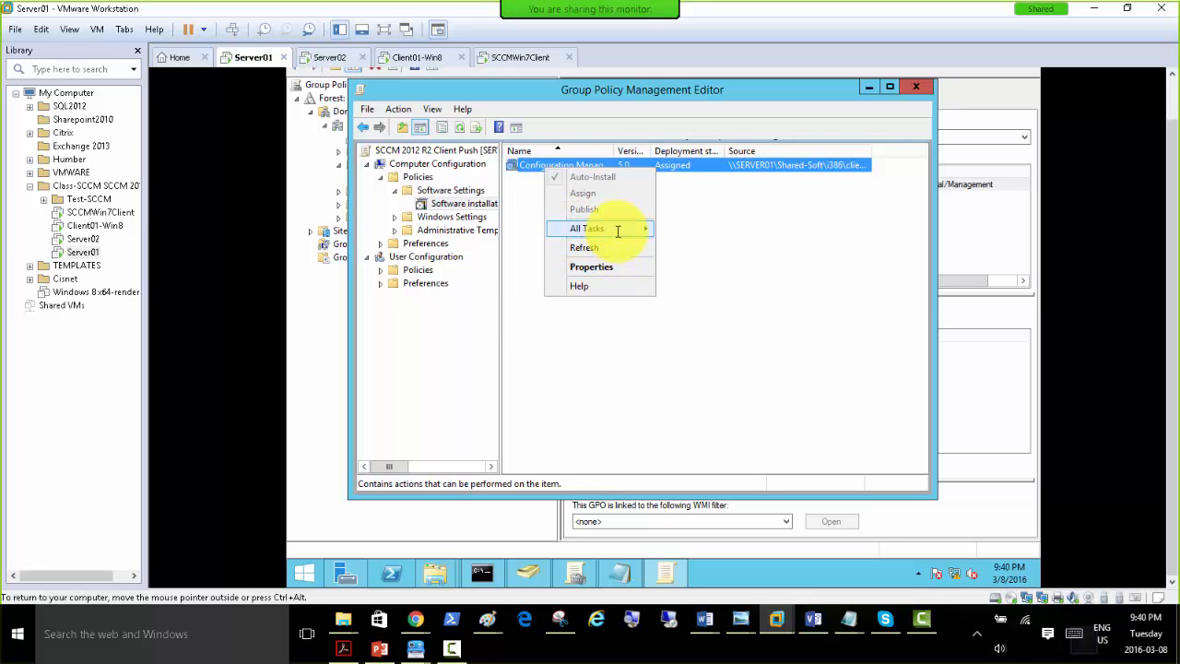
pyautogui.moveTo(614, 228)
pyautogui.click(707, 263)
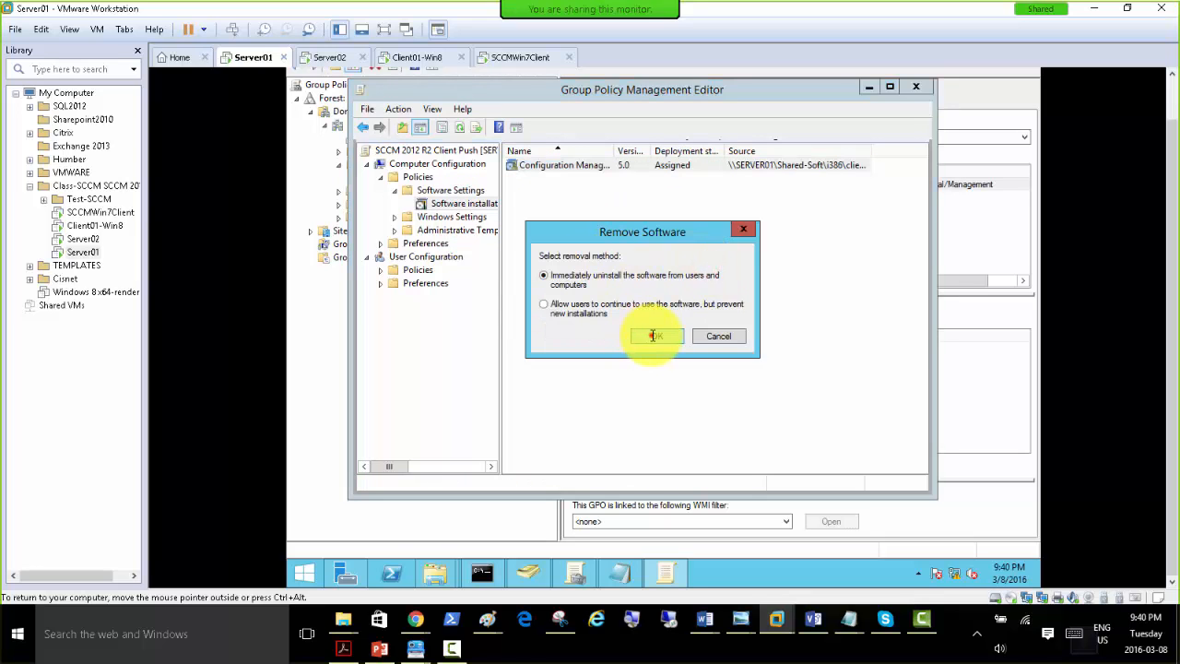
pyautogui.click(652, 335)
# Add the ccmsetup package from Shared-Soft\i386 to the computer Software installation policy as Assigned, and refresh the package list.
pyautogui.rightClick(444, 203)
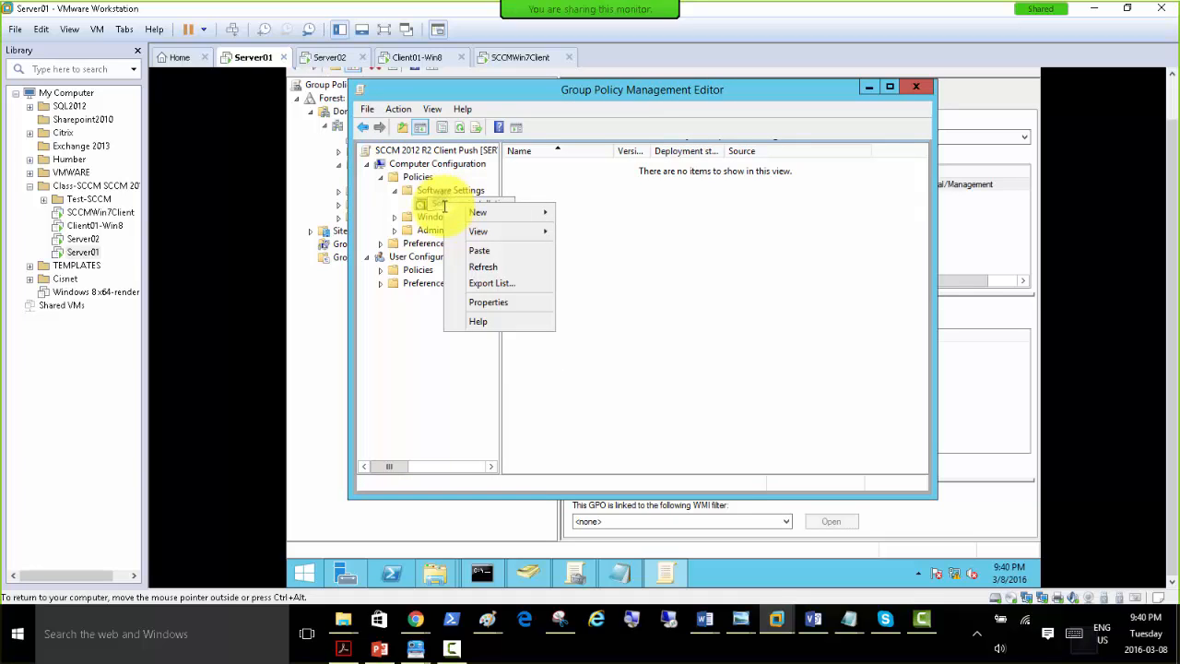
pyautogui.moveTo(463, 211)
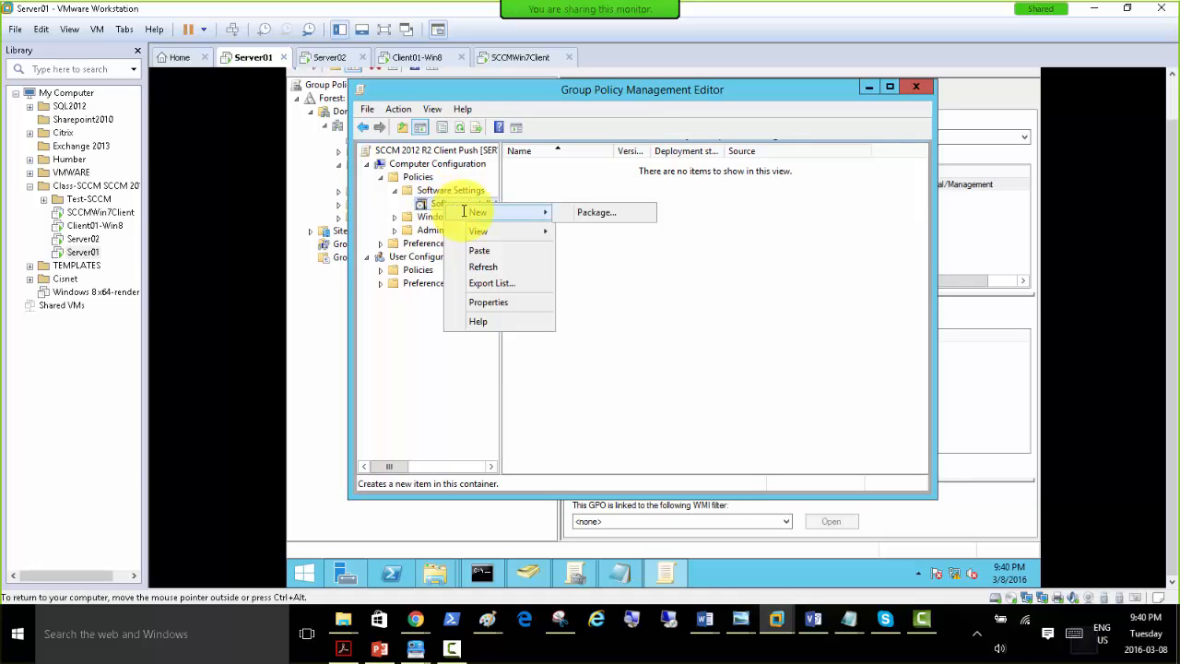
pyautogui.click(586, 213)
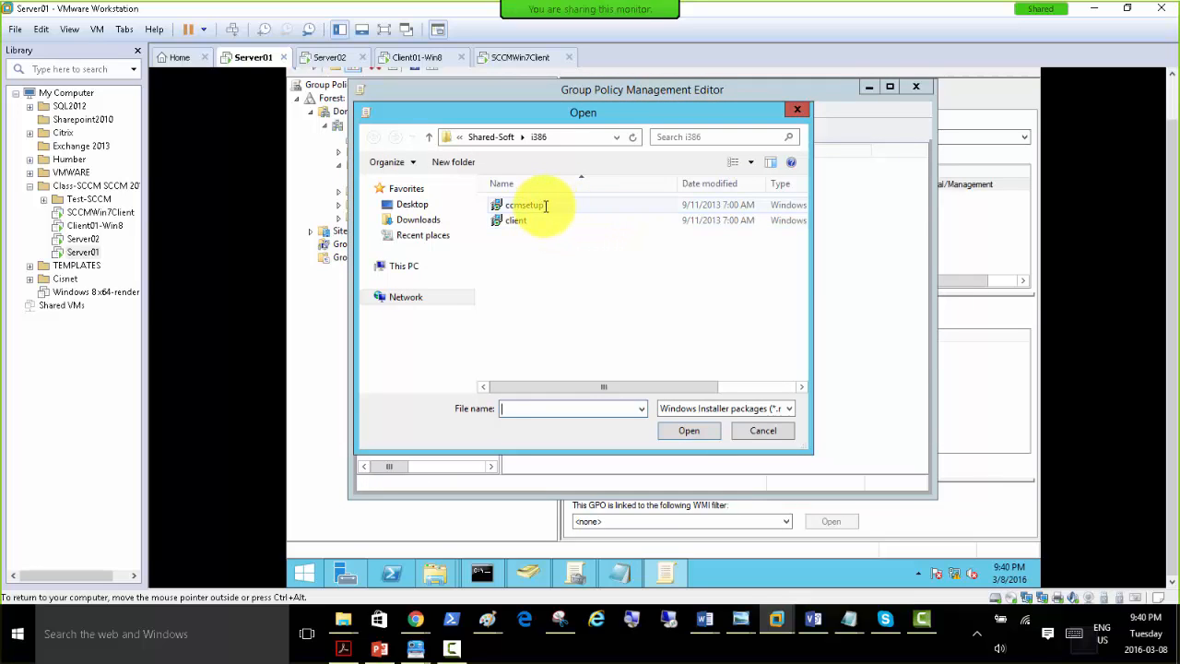
pyautogui.doubleClick(544, 206)
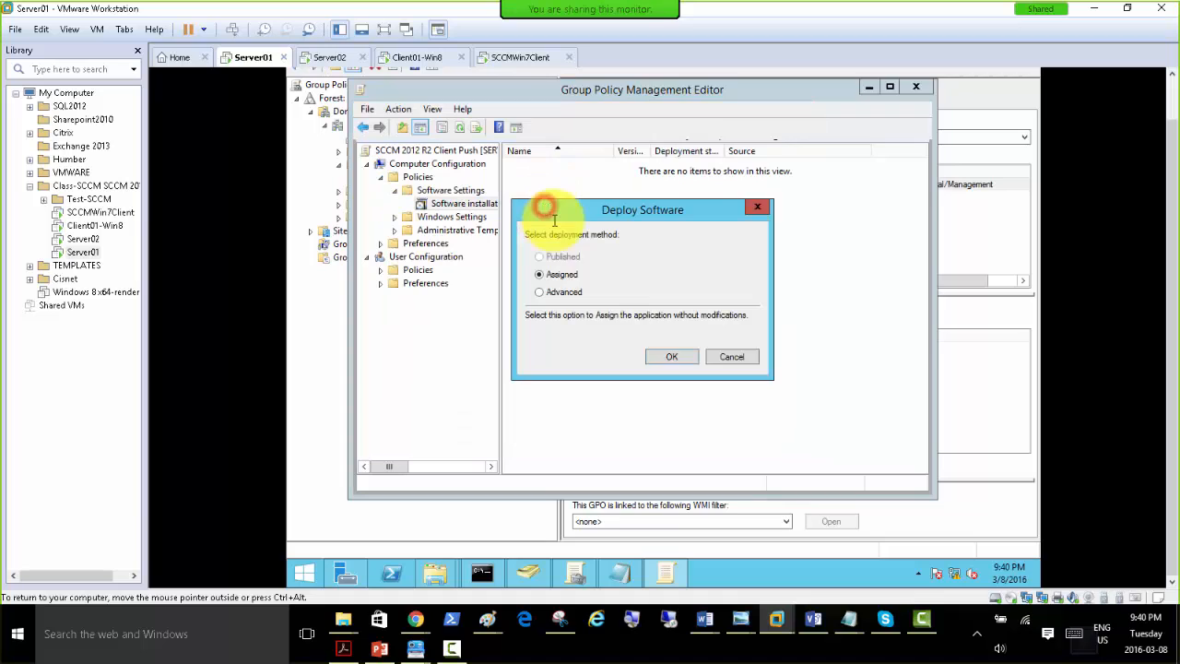
pyautogui.click(658, 356)
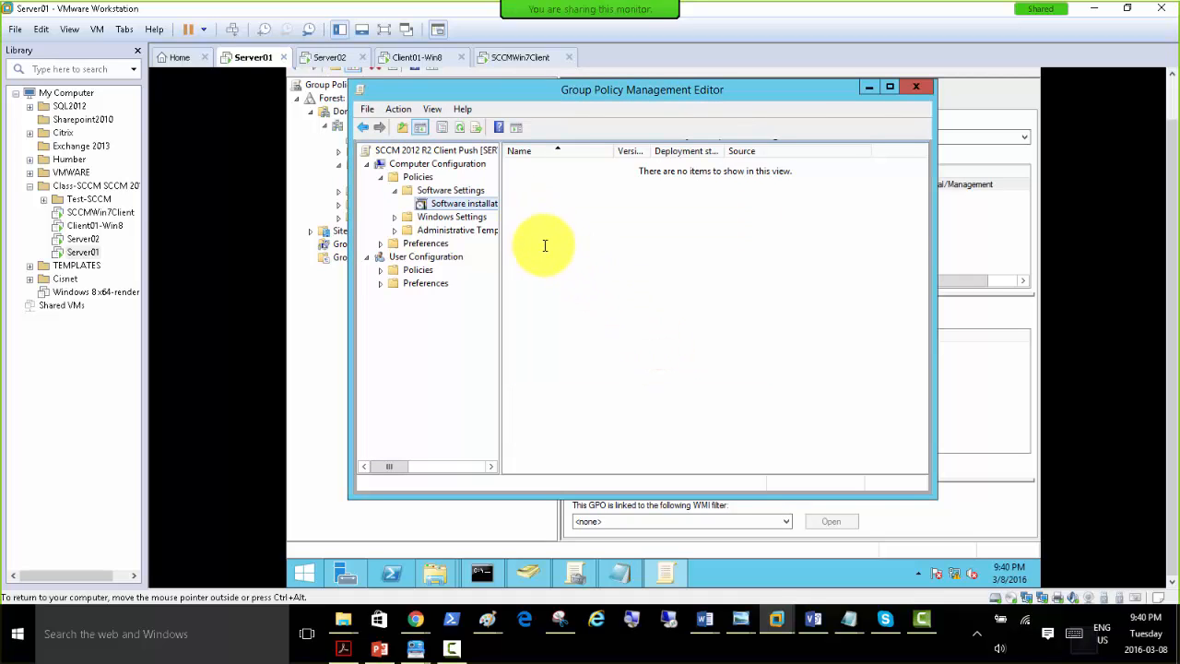
pyautogui.rightClick(572, 313)
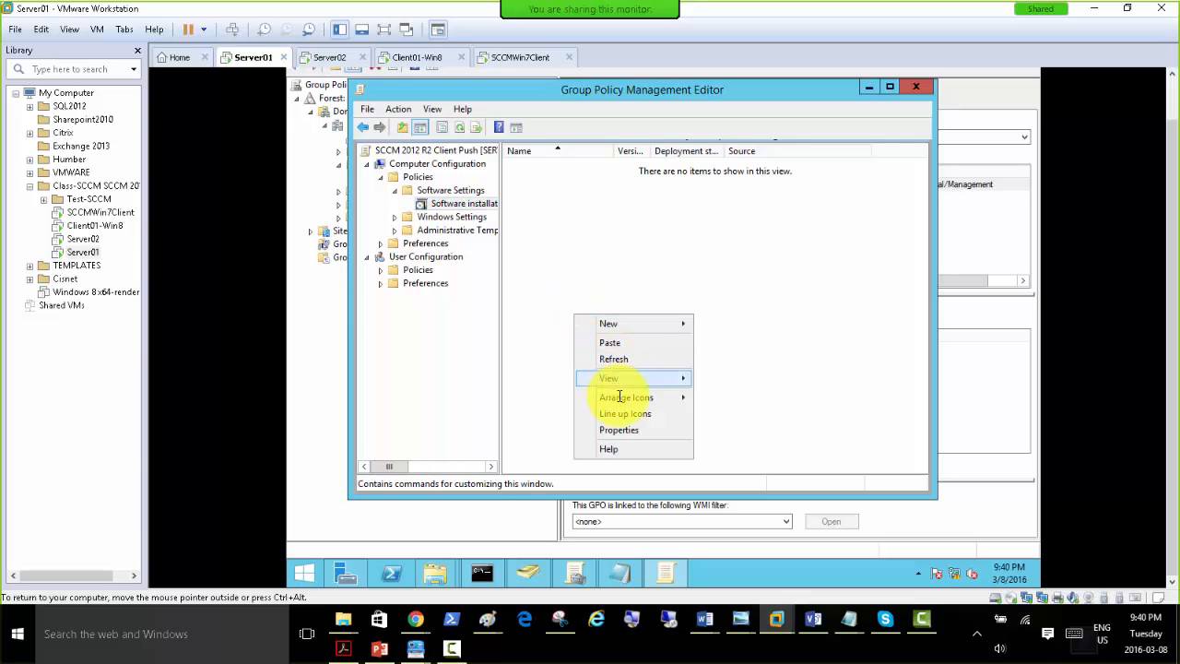
pyautogui.click(627, 362)
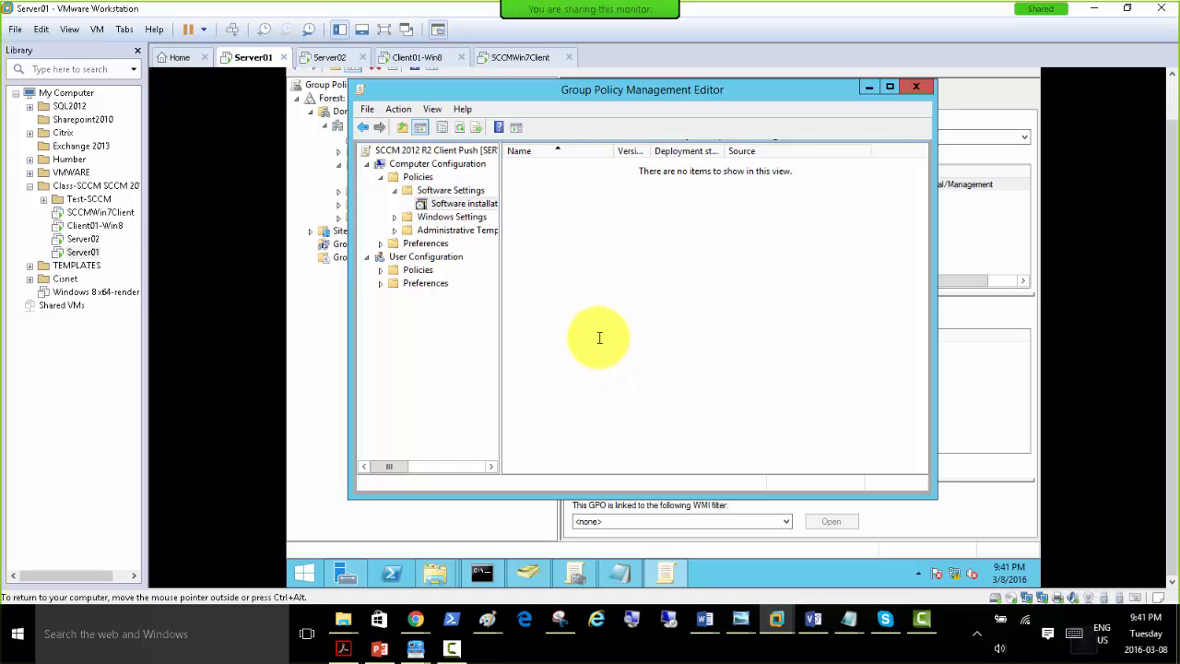
pyautogui.rightClick(537, 299)
pyautogui.click(552, 257)
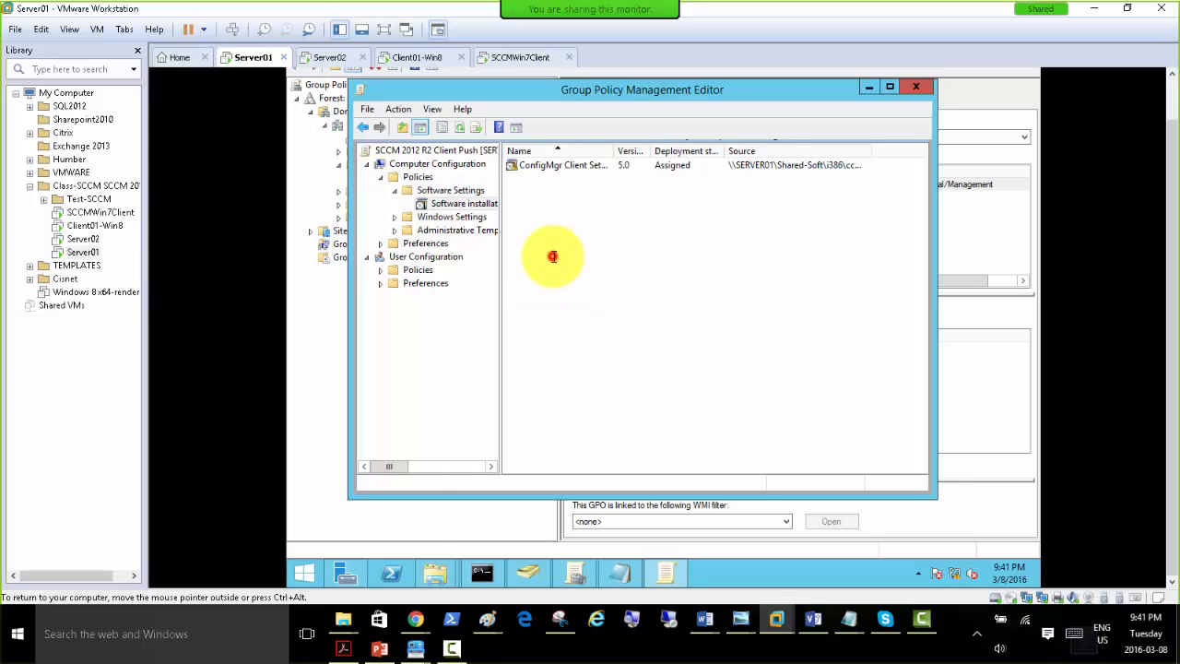
# Switch to the Command Prompt on Server01 and force a Group Policy update with gpupdate /force.
pyautogui.click(481, 572)
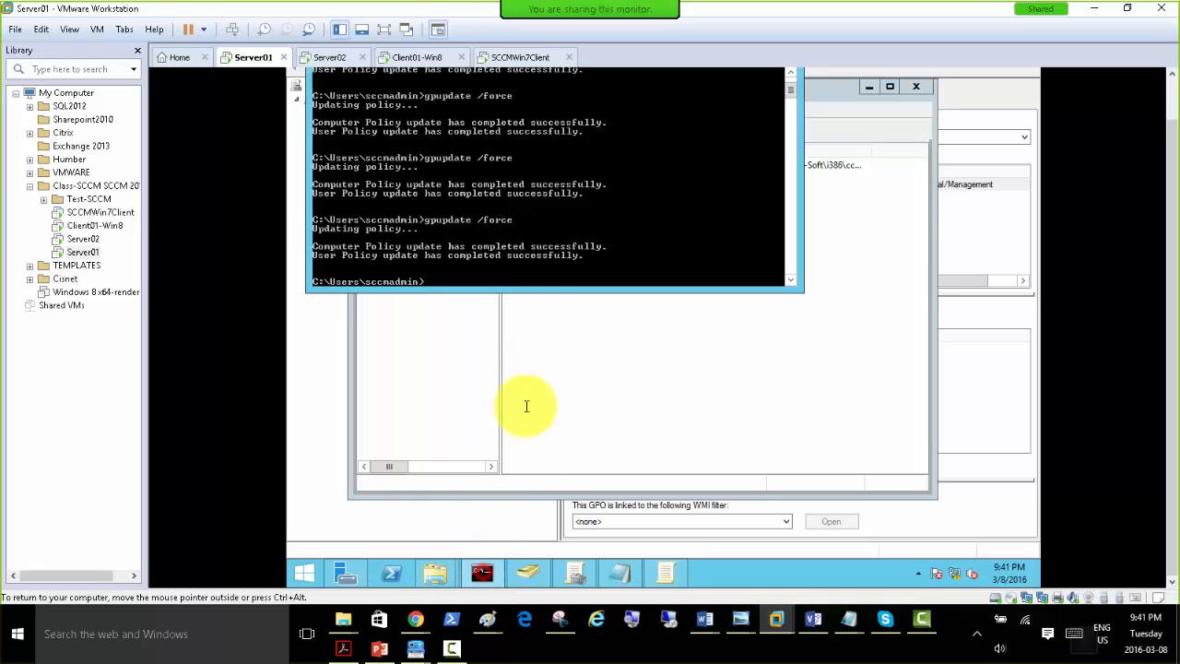
pyautogui.press('Return')
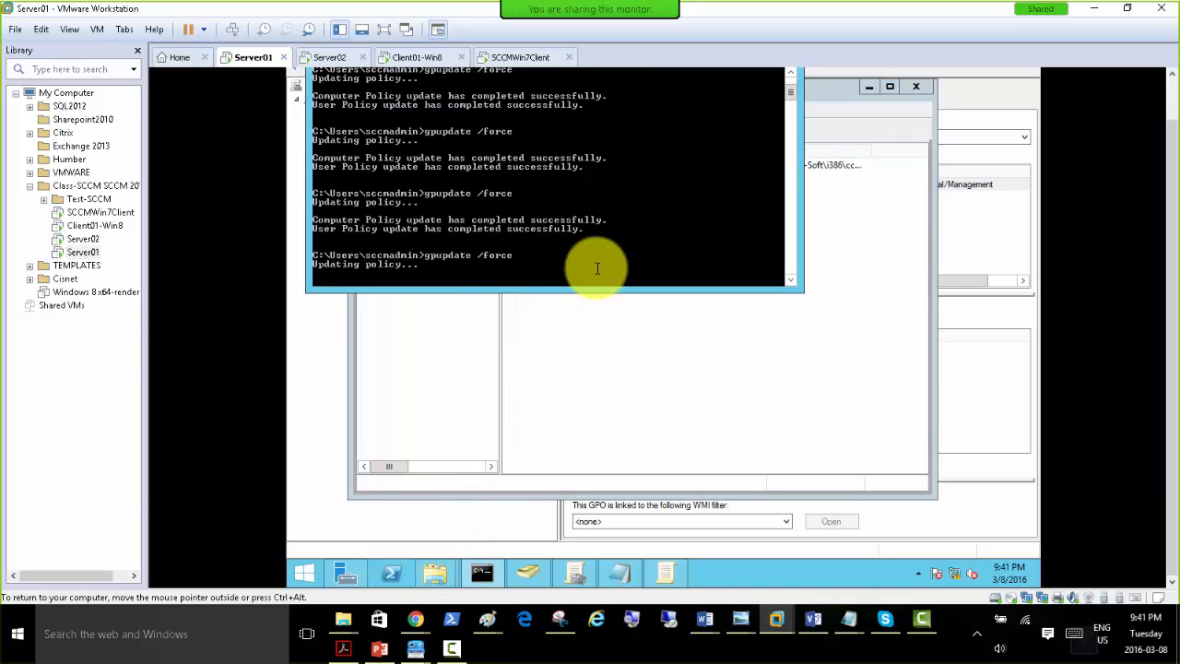
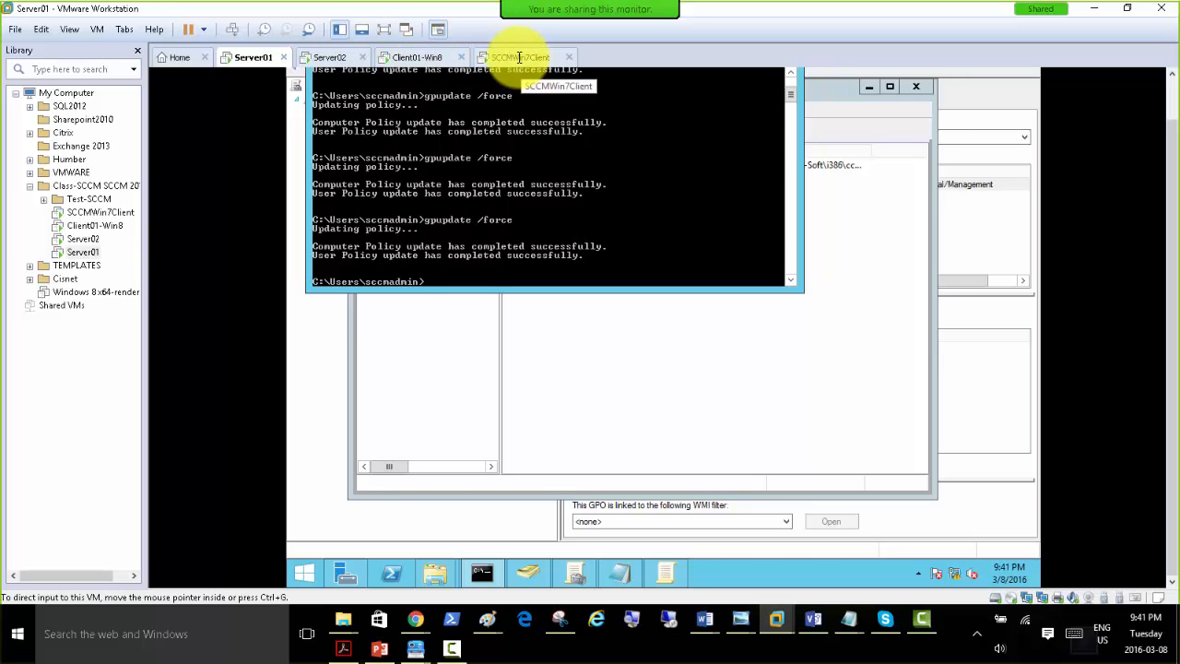
# Force a Group Policy update with gpupdate /force in the SCCMWin7Client Command Prompt, and move the windows to keep Task Manager in view.
pyautogui.click(518, 57)
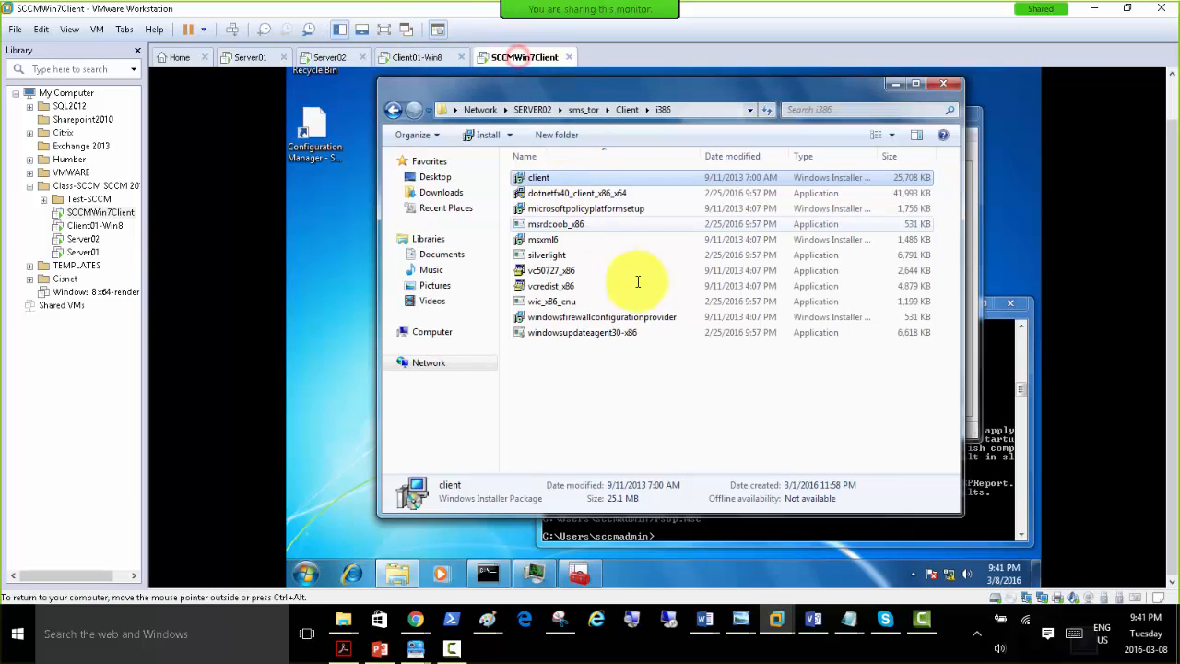
pyautogui.click(984, 475)
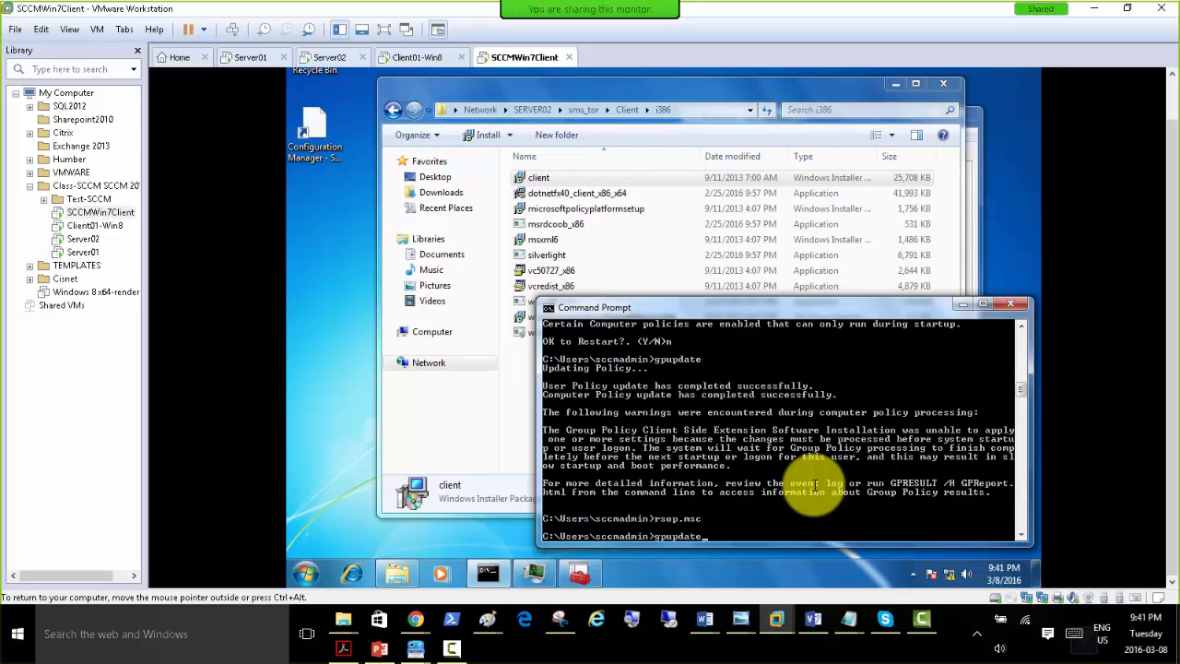
pyautogui.write('gpupdate /force')
pyautogui.press('Return')
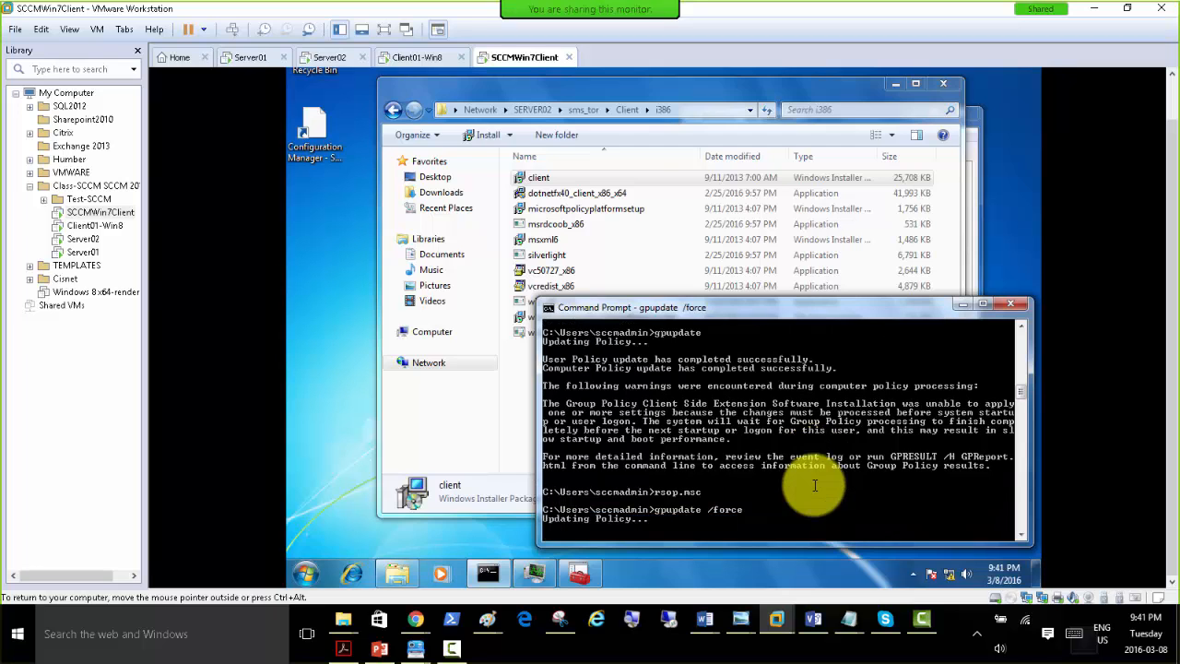
pyautogui.click(895, 85)
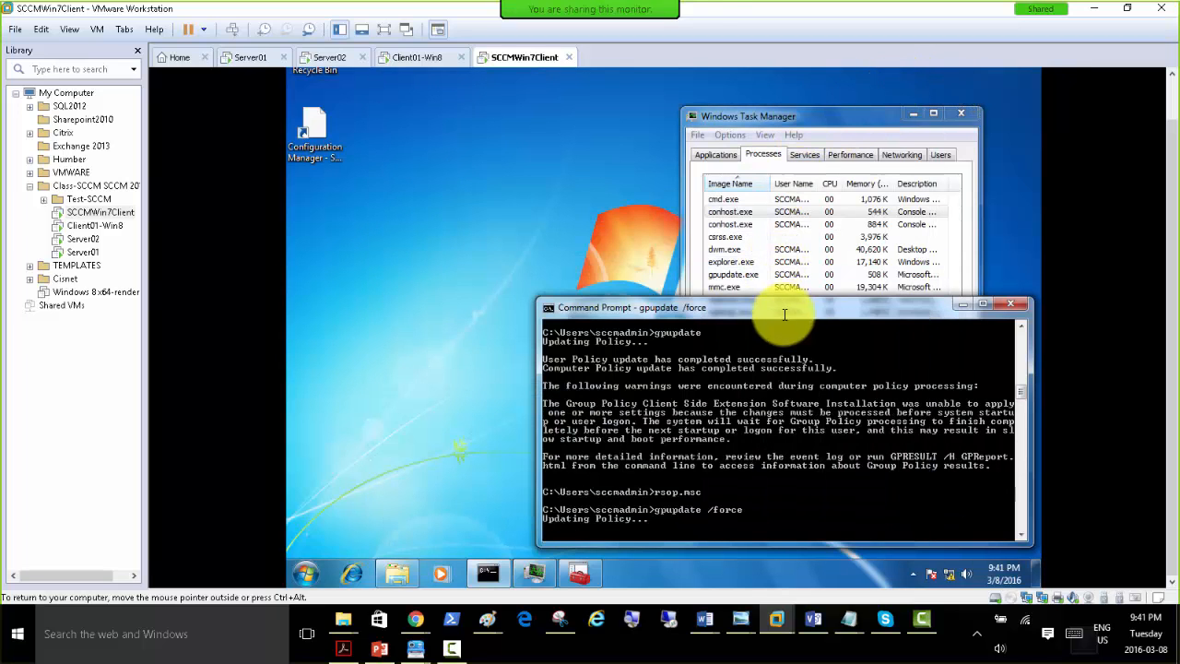
pyautogui.moveTo(771, 310); pyautogui.dragTo(594, 280)
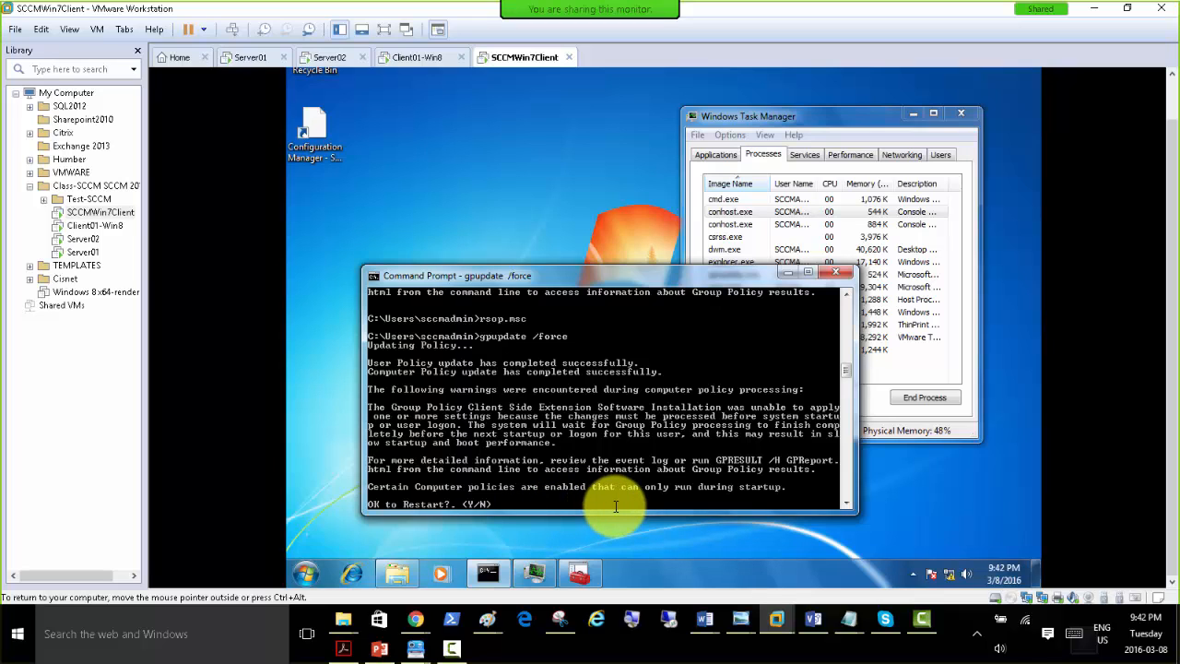
# Answer n to the restart question and restart the Windows 7 client immediately with shutdown /r /t 0.
pyautogui.press('Return')
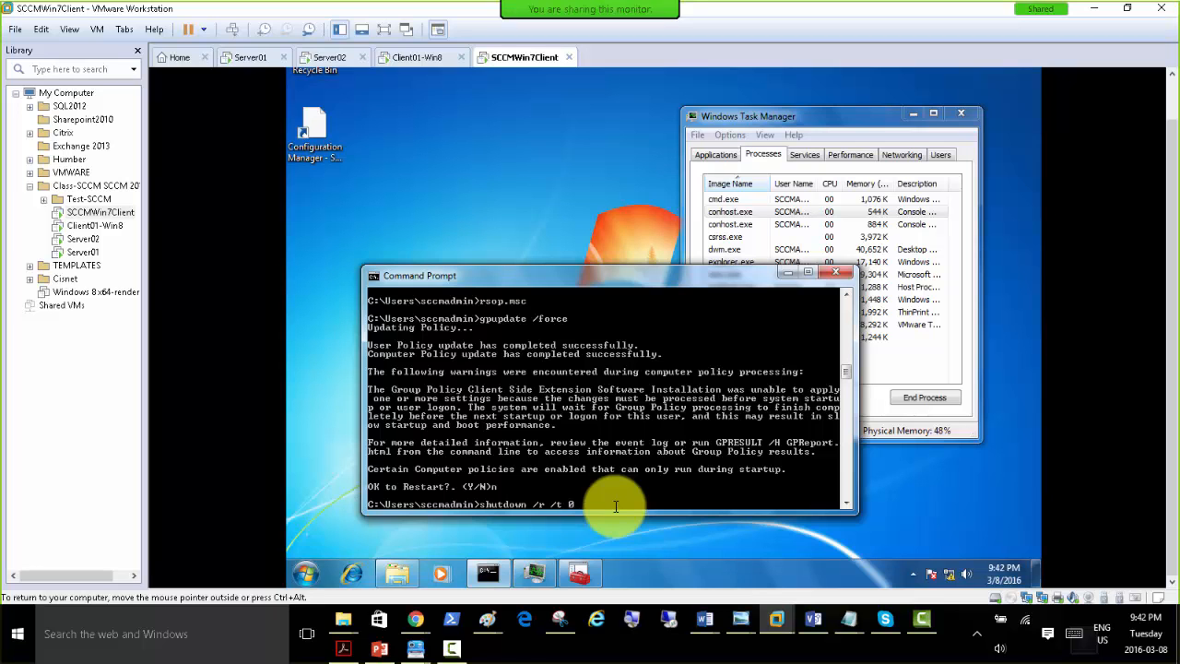
pyautogui.press('Return')
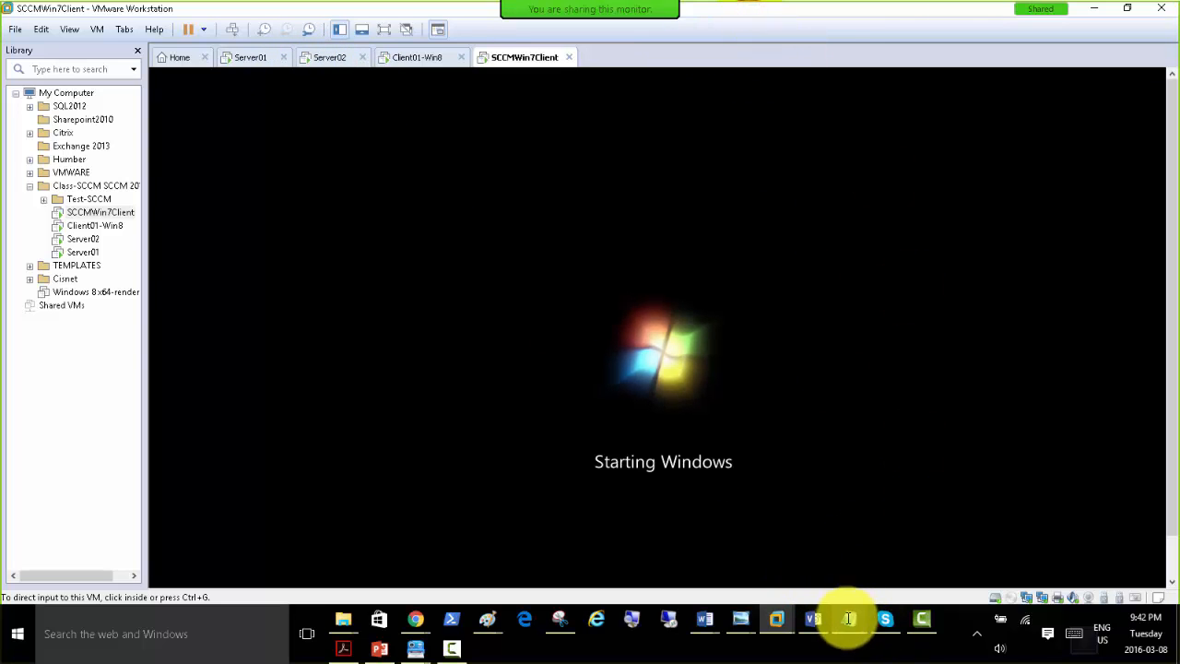
pyautogui.click(379, 649)
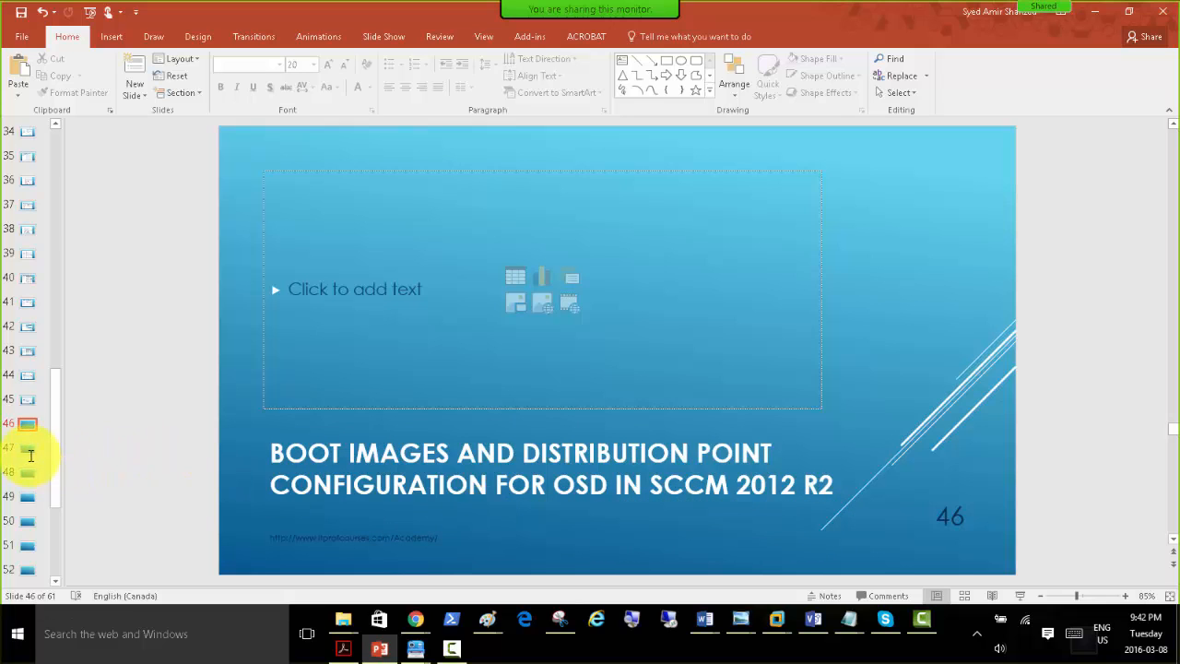
pyautogui.click(1091, 15)
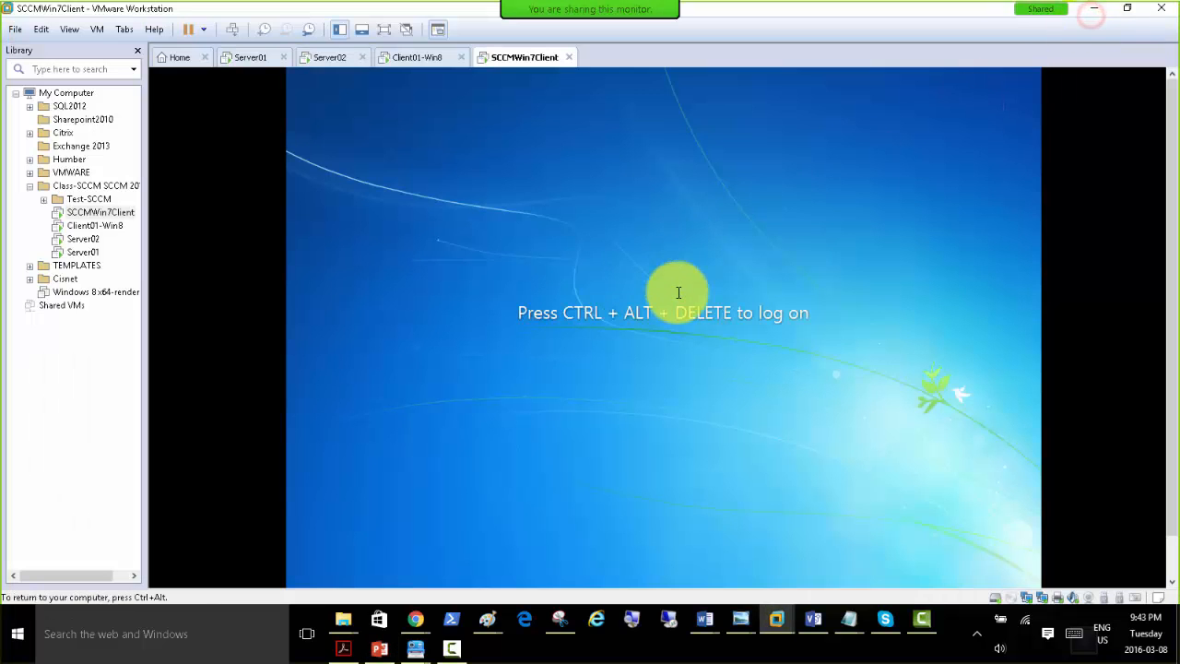
# Log on to the restarted SCCMWin7Client by entering the domain administrator account's password.
pyautogui.click(235, 28)
pyautogui.click(663, 431)
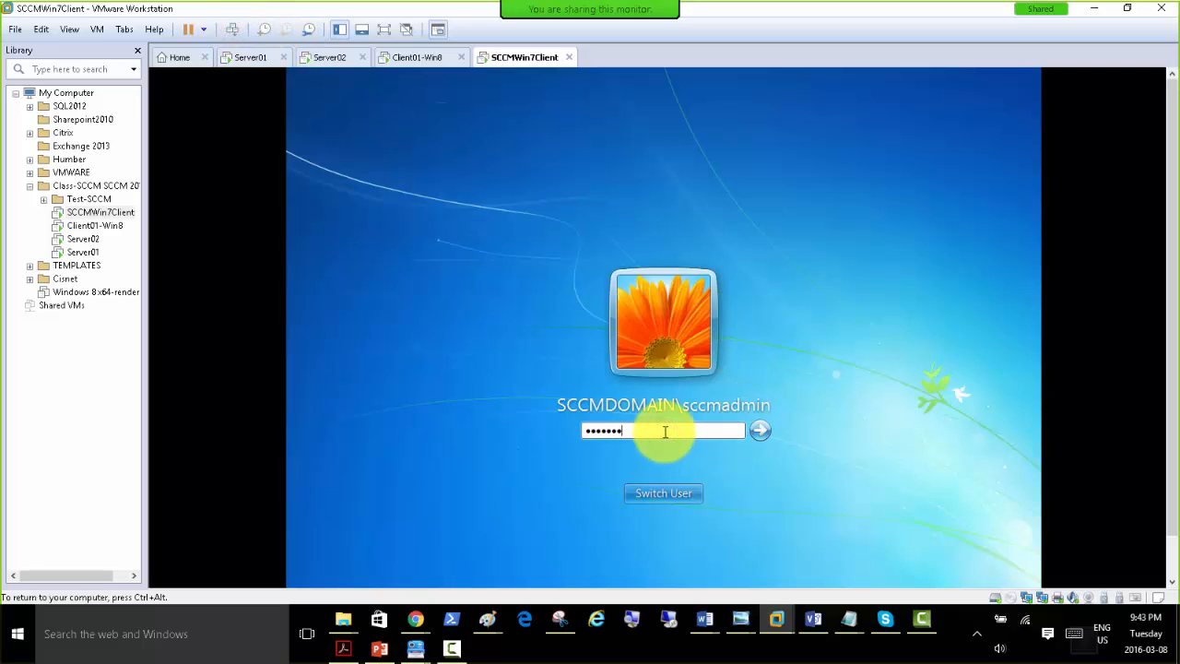
pyautogui.press('Return')
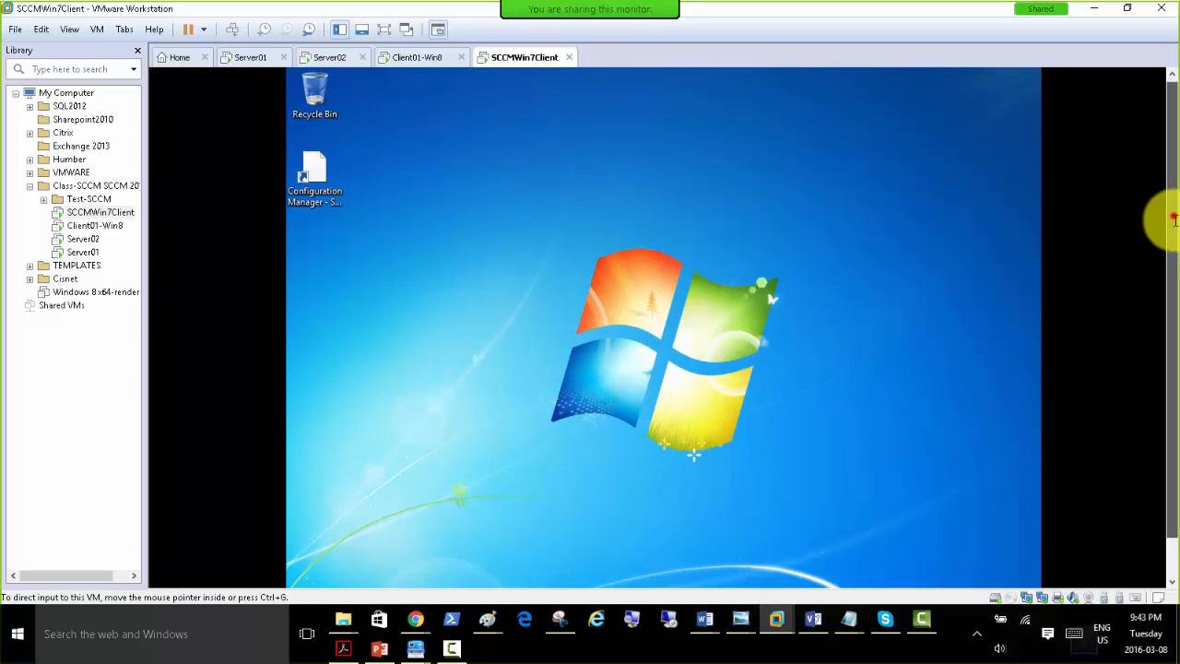
# Start Task Manager and a Command Prompt on SCCMWin7Client, and move the prompt clear of the process list.
pyautogui.moveTo(1171, 216); pyautogui.dragTo(1174, 270)
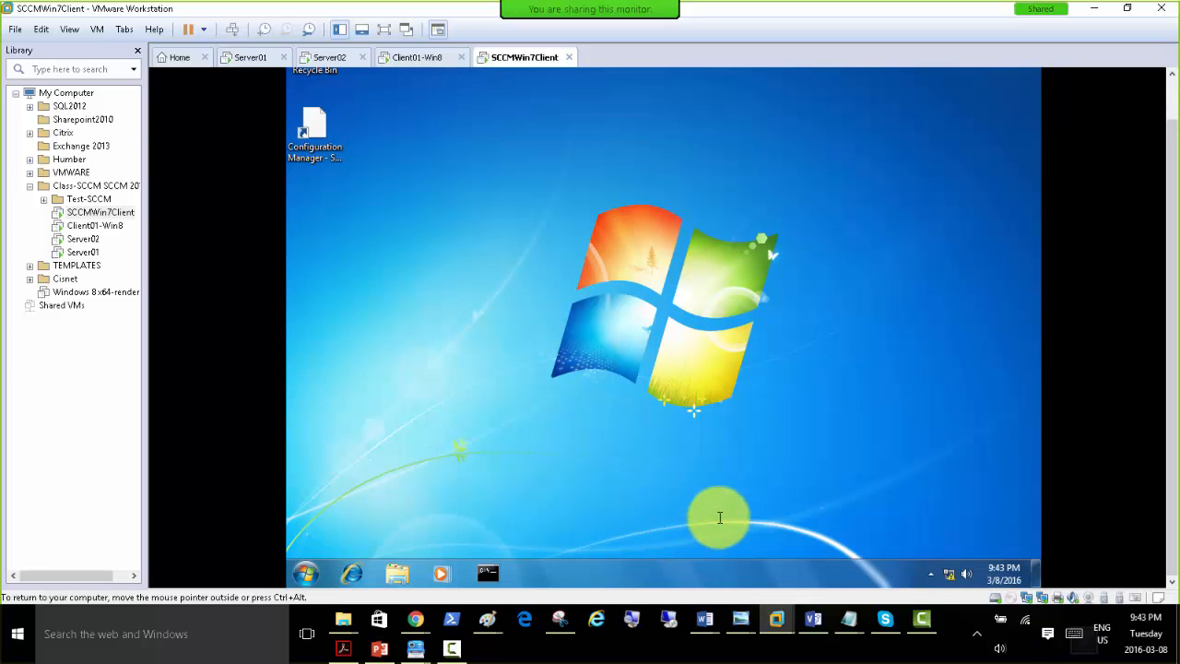
pyautogui.rightClick(685, 567)
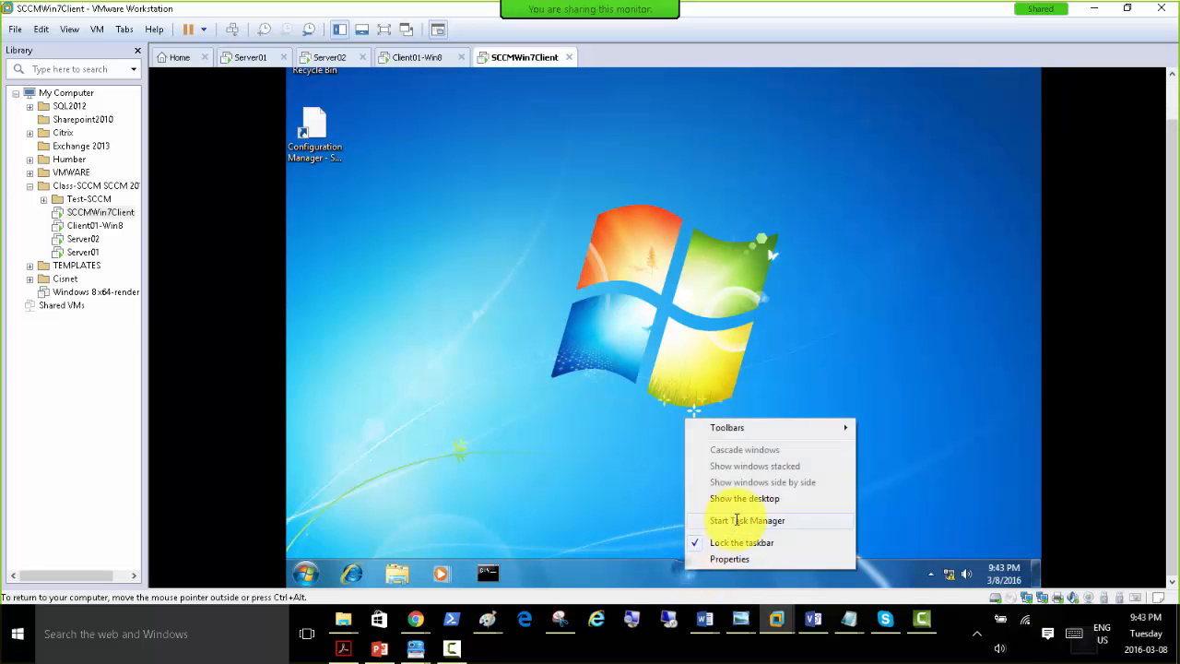
pyautogui.click(737, 520)
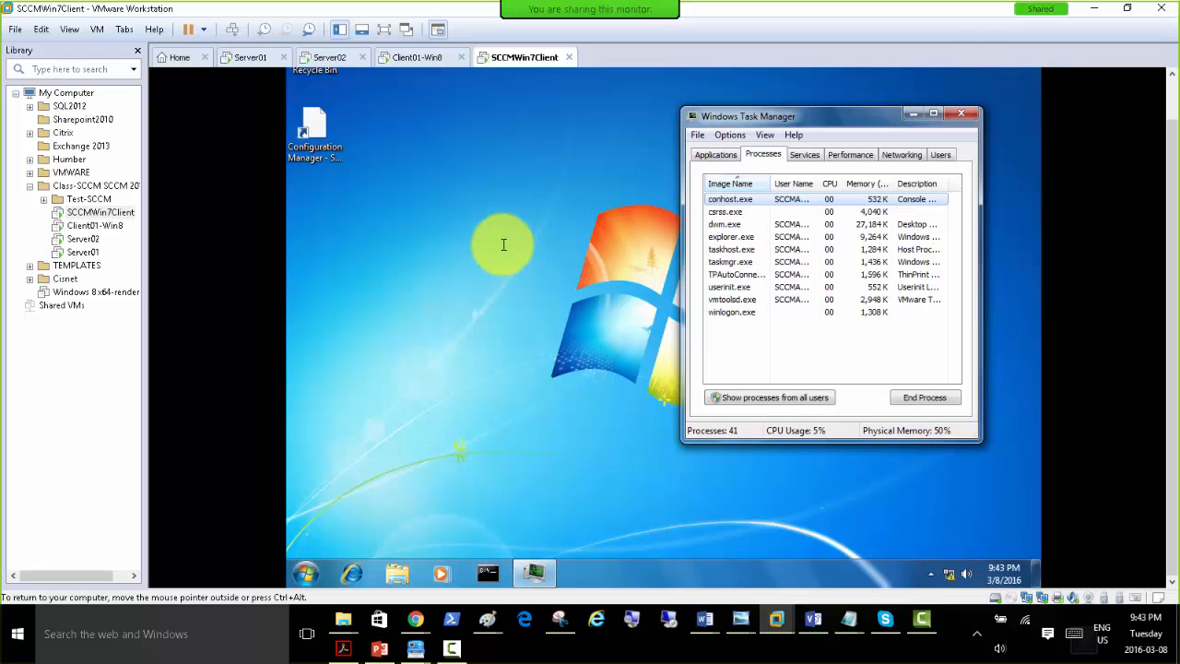
pyautogui.click(486, 571)
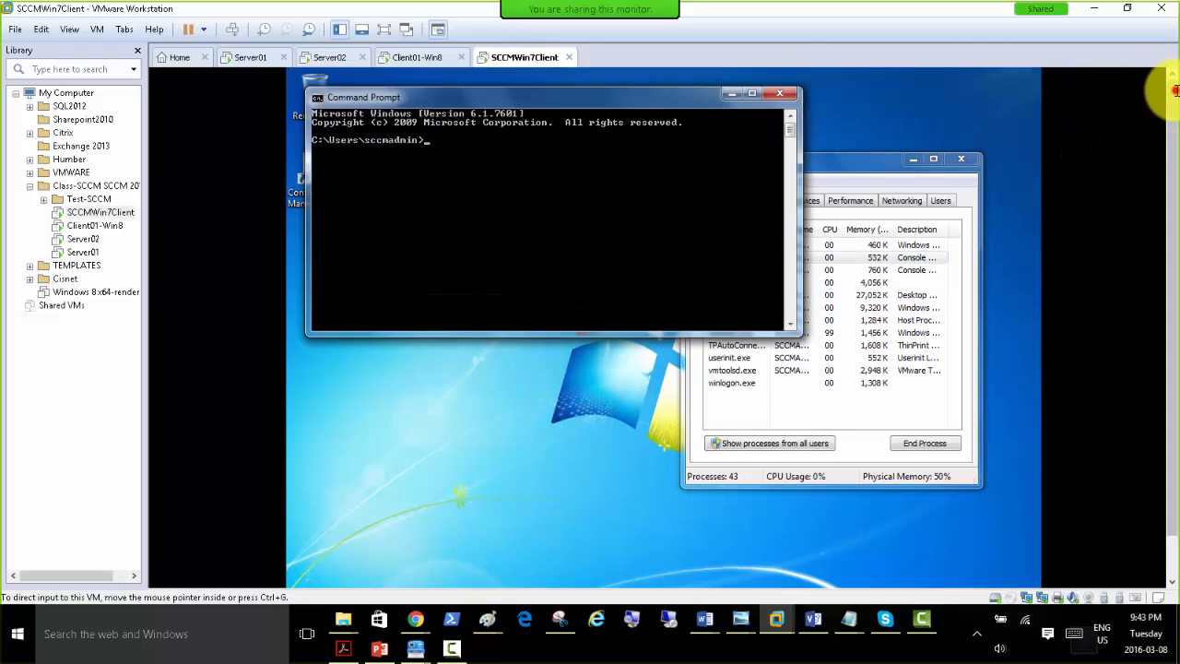
pyautogui.moveTo(562, 97); pyautogui.dragTo(635, 329)
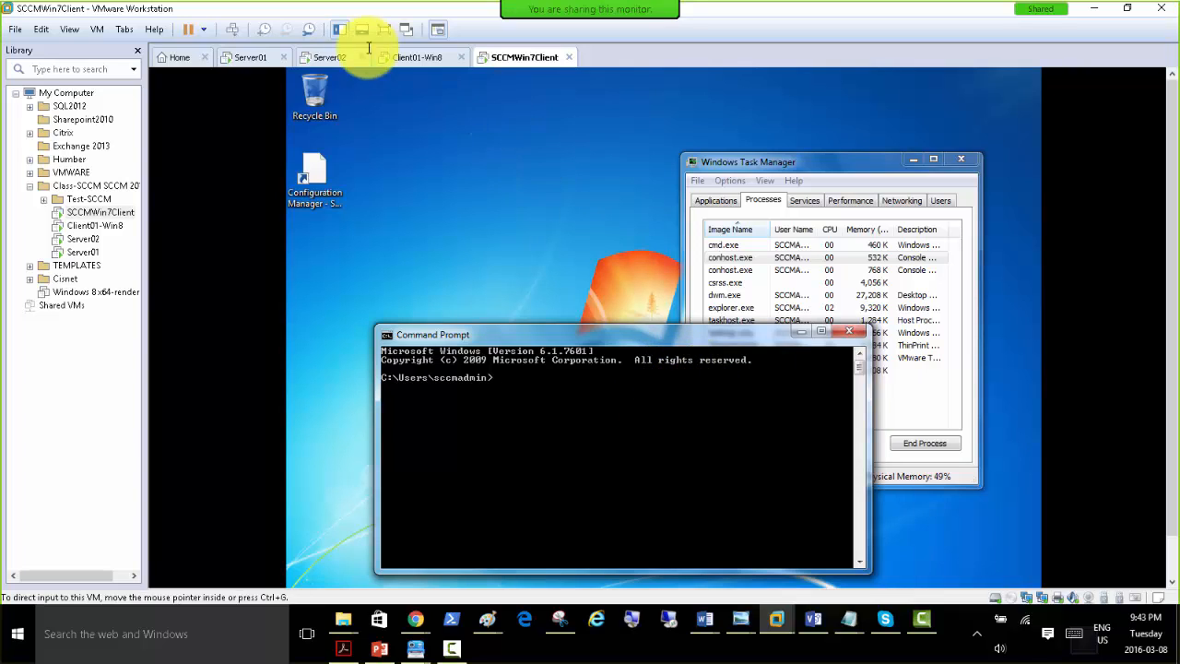
pyautogui.click(246, 58)
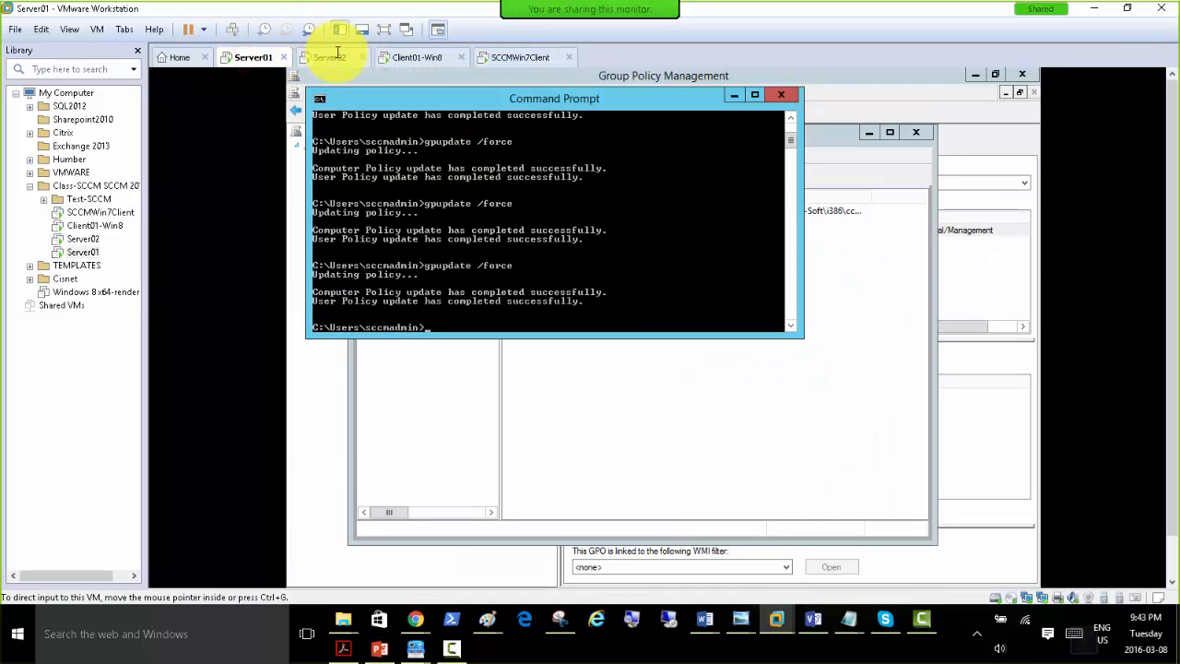
pyautogui.click(325, 55)
pyautogui.click(405, 57)
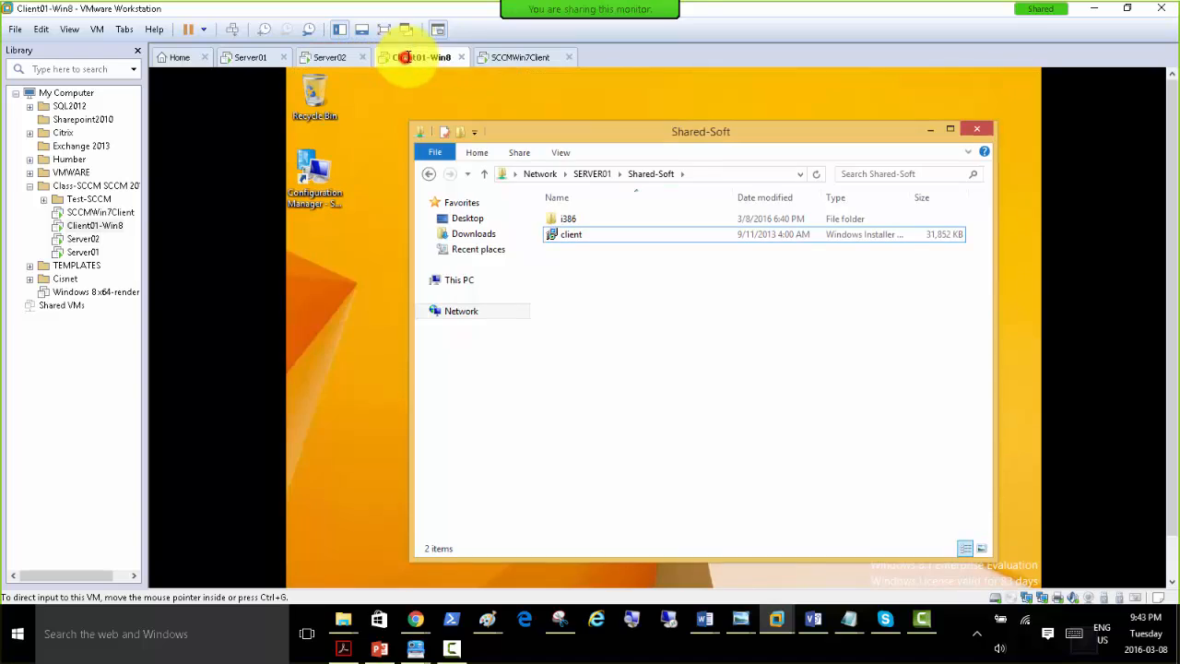
pyautogui.click(532, 58)
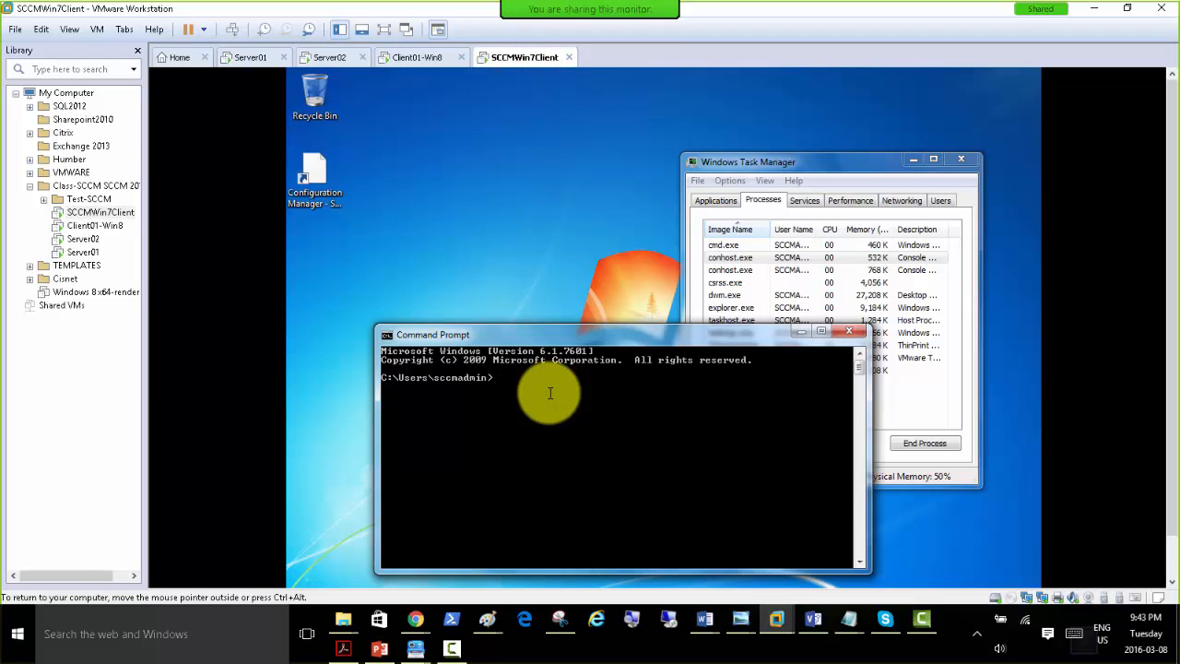
# Refresh the ConfigMgr Client Setup package in the SCCM 2012 R2 Client Push policy's computer Software installation on Server01.
pyautogui.click(241, 57)
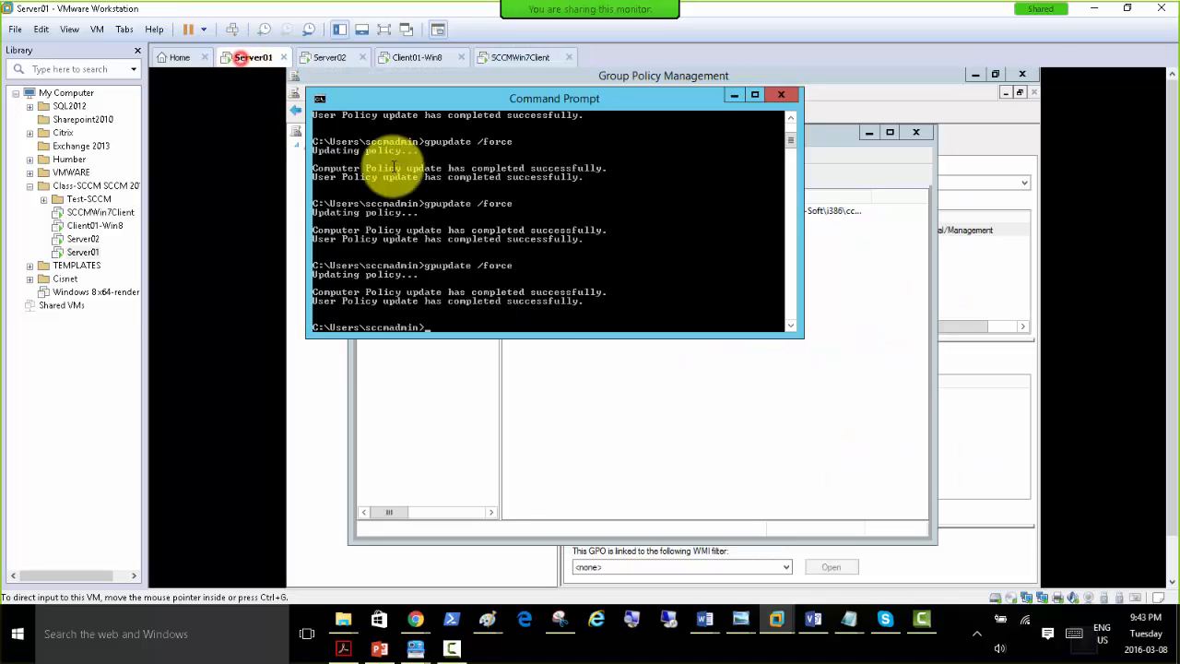
pyautogui.click(643, 401)
pyautogui.rightClick(545, 213)
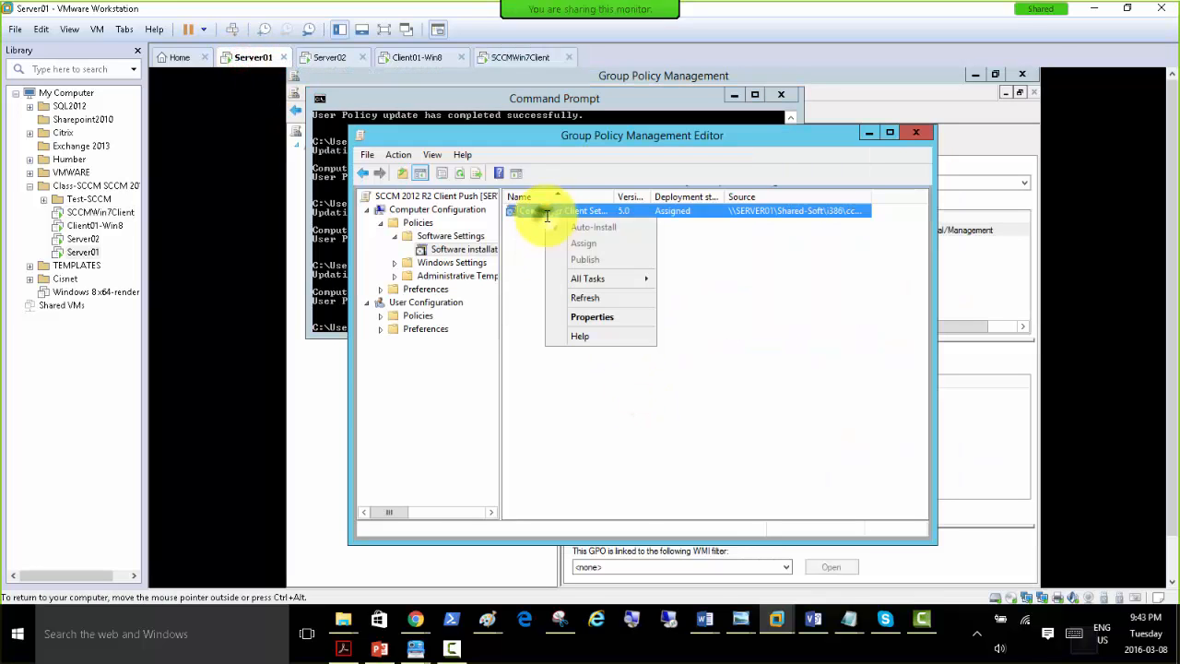
pyautogui.click(588, 300)
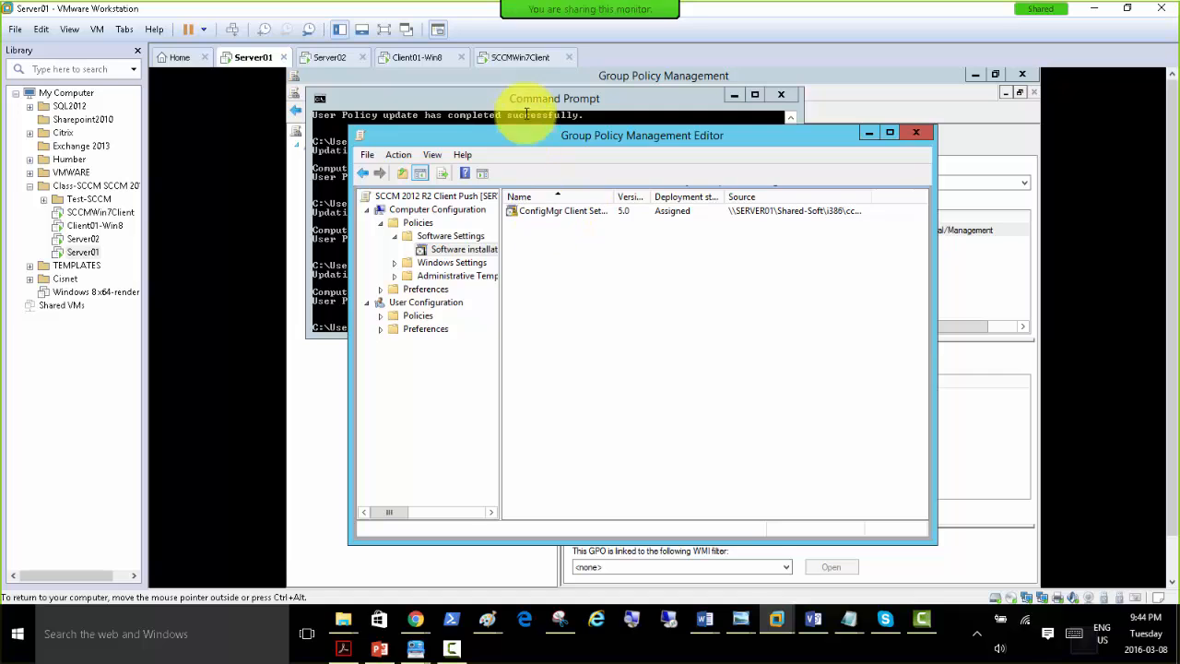
pyautogui.click(518, 57)
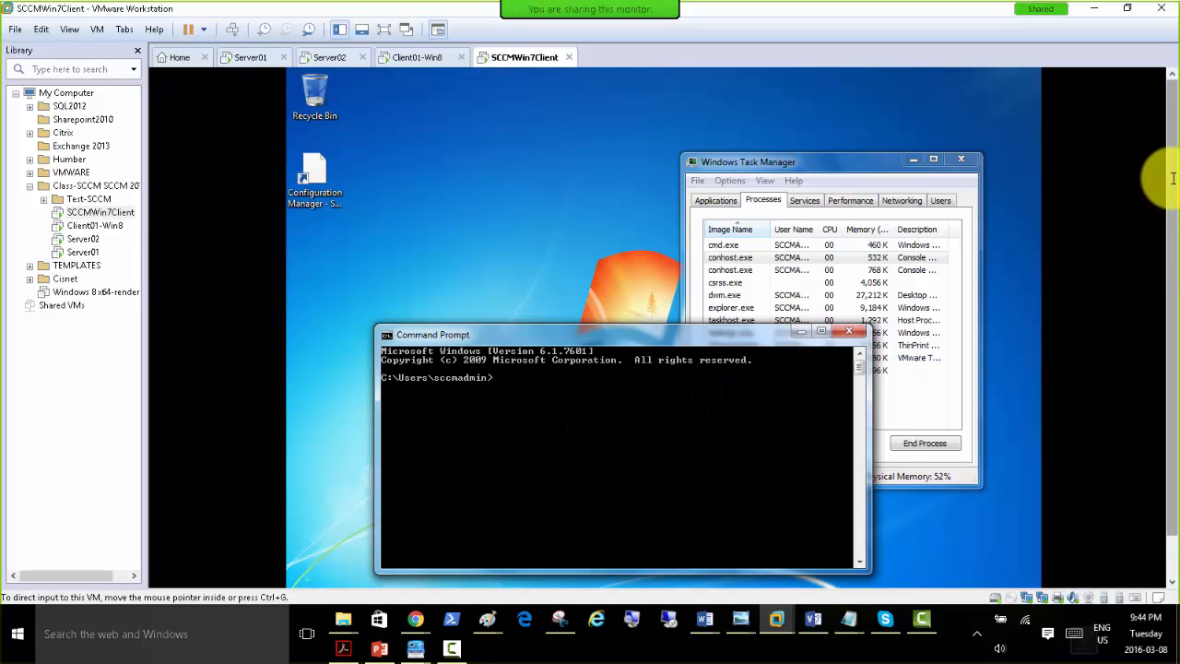
pyautogui.moveTo(1171, 178); pyautogui.dragTo(1172, 278)
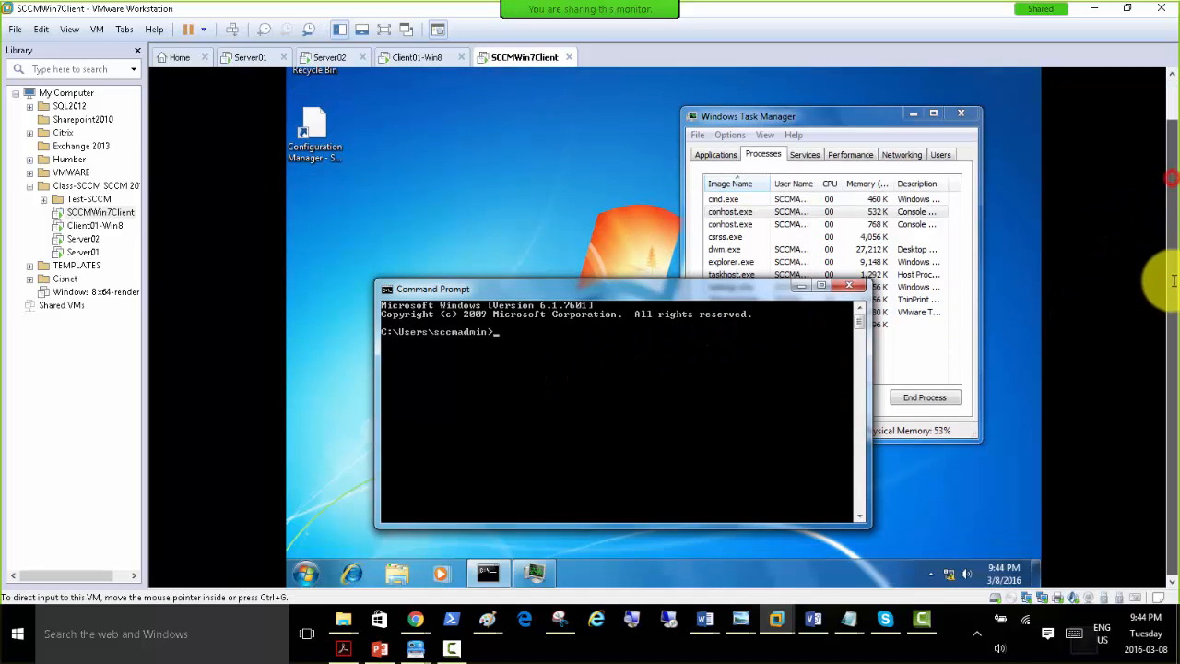
pyautogui.click(541, 440)
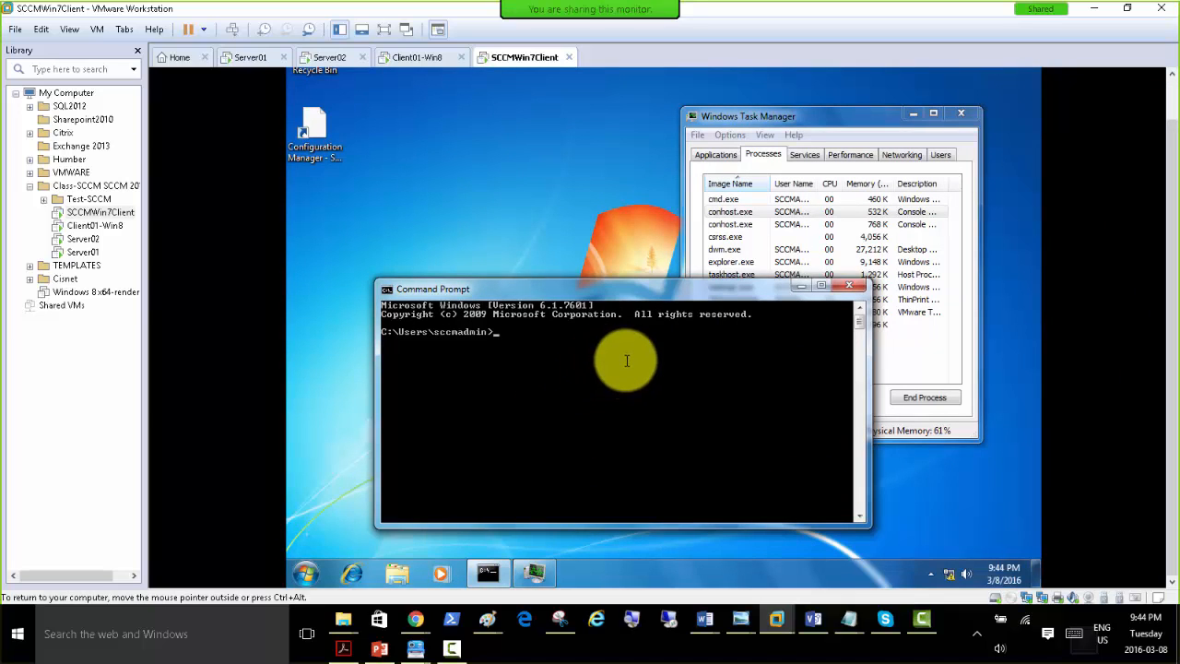
pyautogui.click(249, 57)
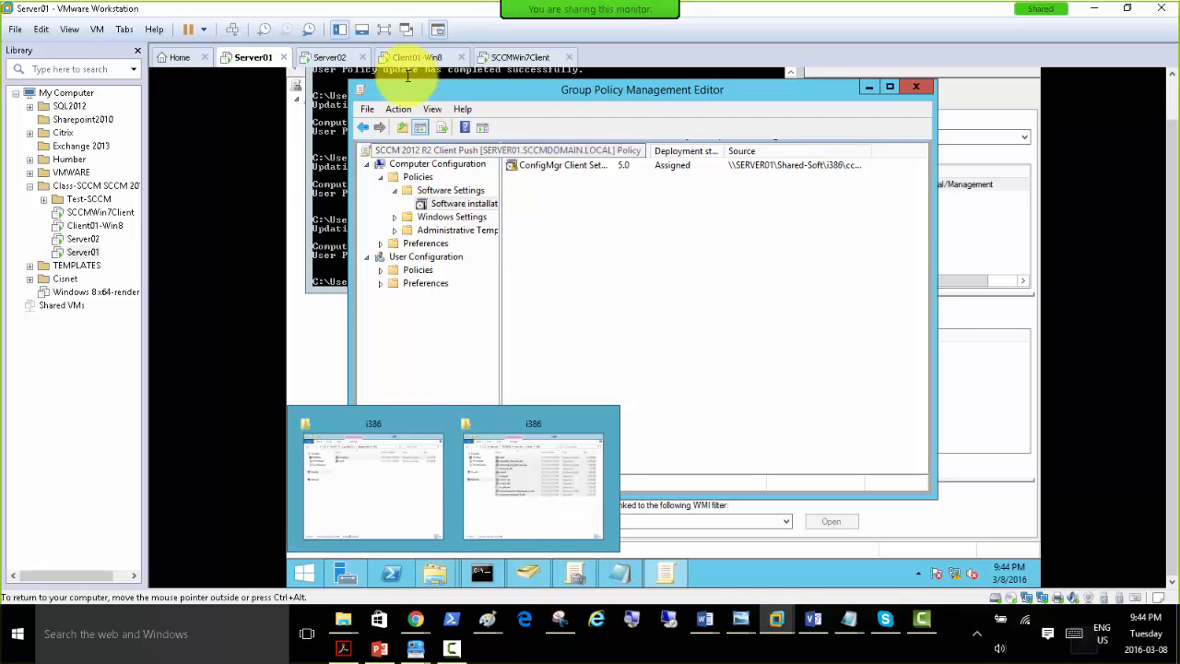
# Look for a ccmsetup installer in Server02's Microsoft Configuration Manager\bin\X64 folder, recheck the i386 folder, and return to SCCMWin7Client.
pyautogui.click(324, 58)
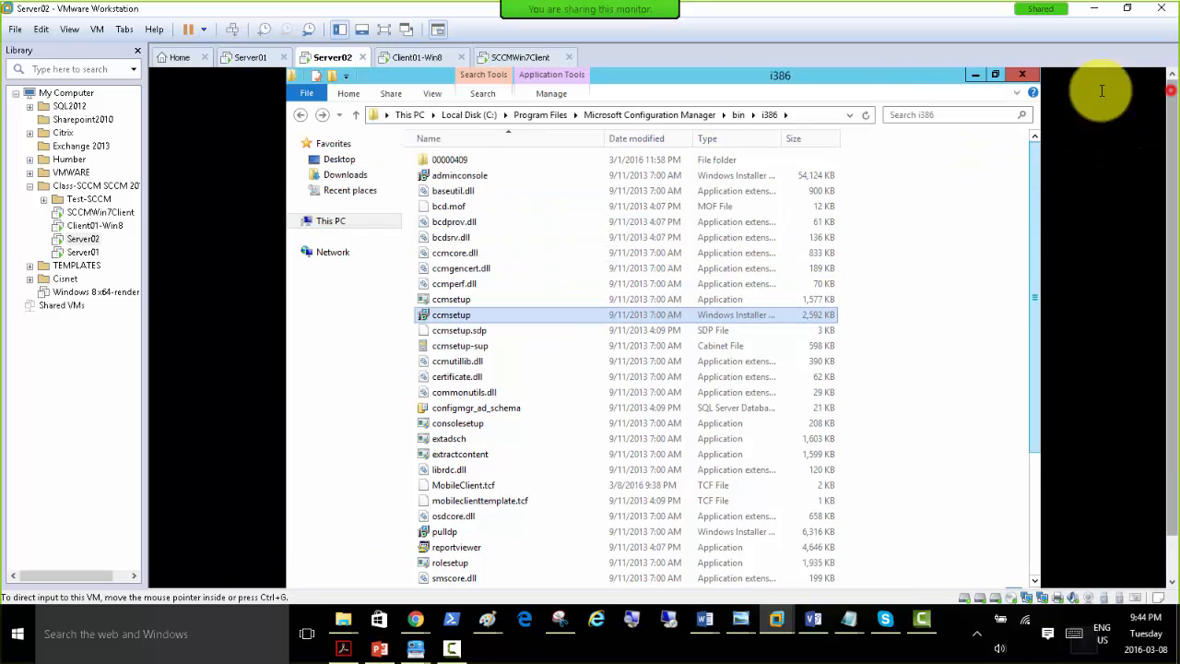
pyautogui.click(743, 115)
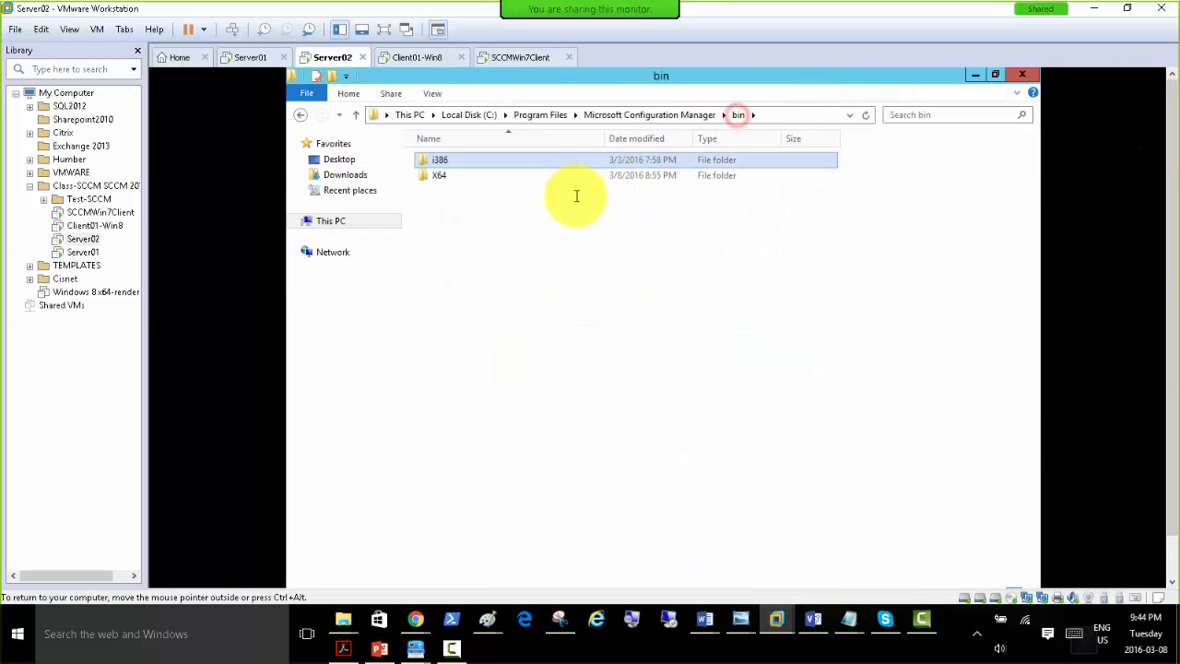
pyautogui.doubleClick(435, 175)
pyautogui.click(489, 344)
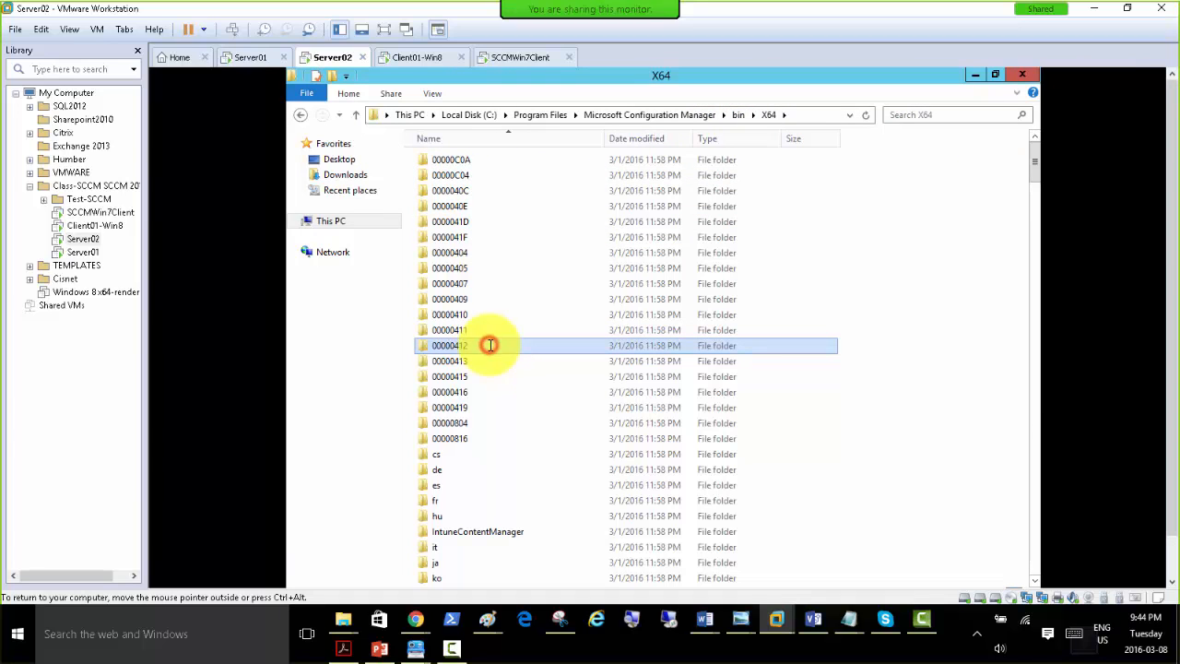
pyautogui.write('ccms')
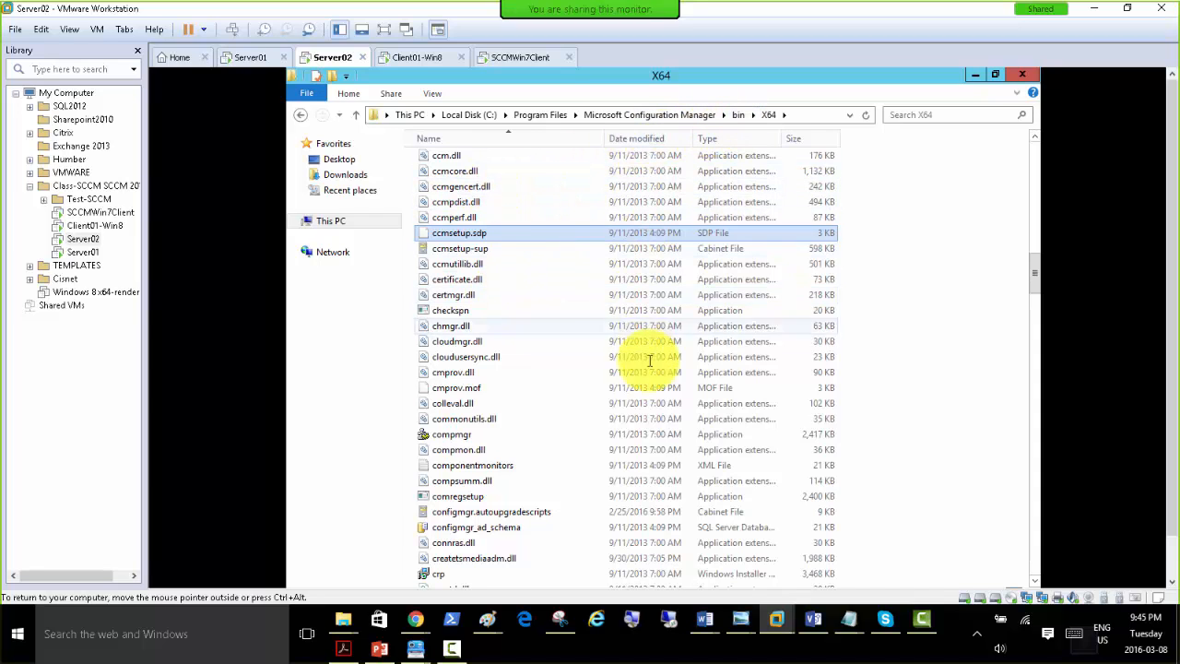
pyautogui.scroll(-5, 507, 427)
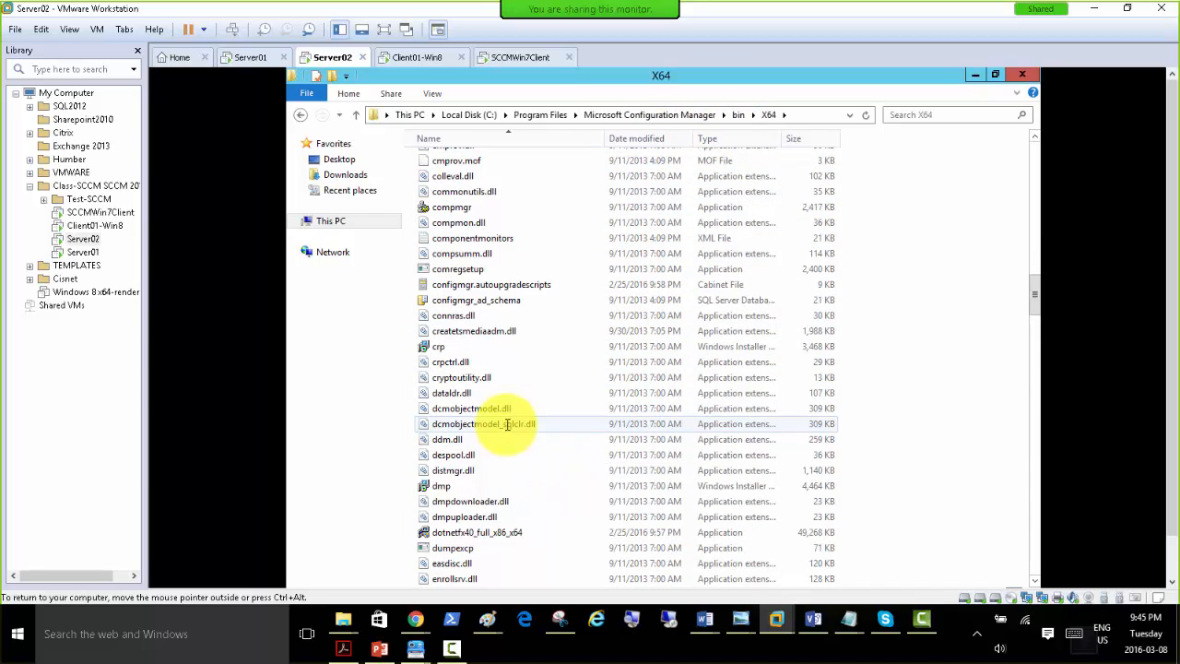
pyautogui.scroll(-7, 508, 423)
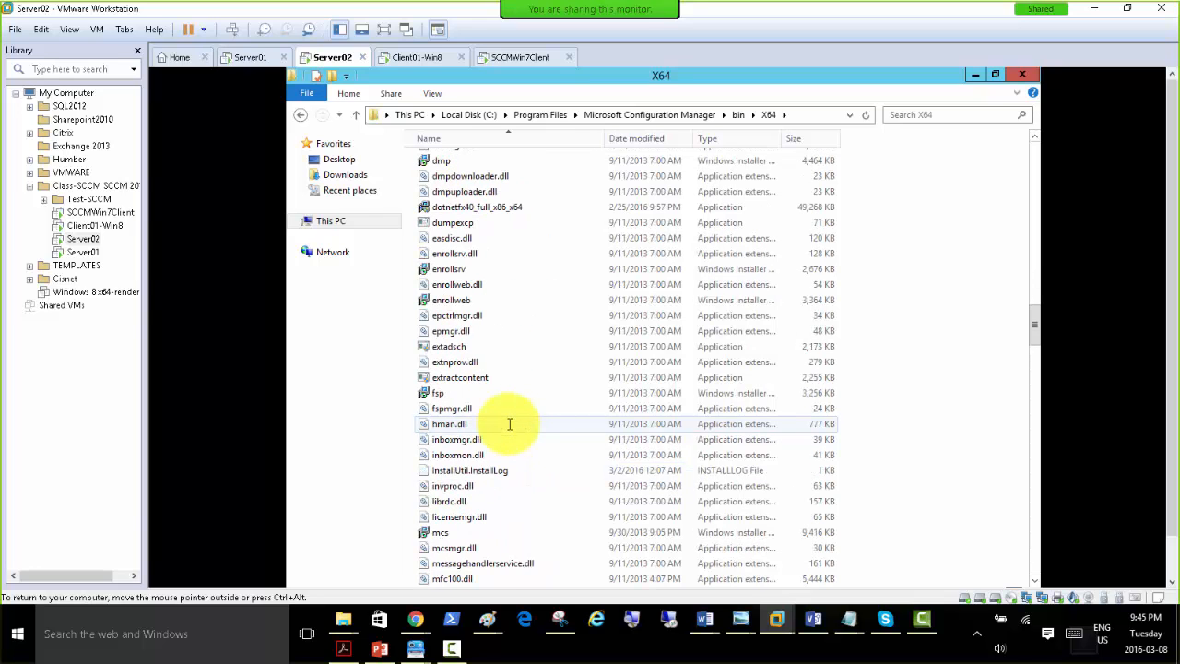
pyautogui.scroll(-4, 509, 423)
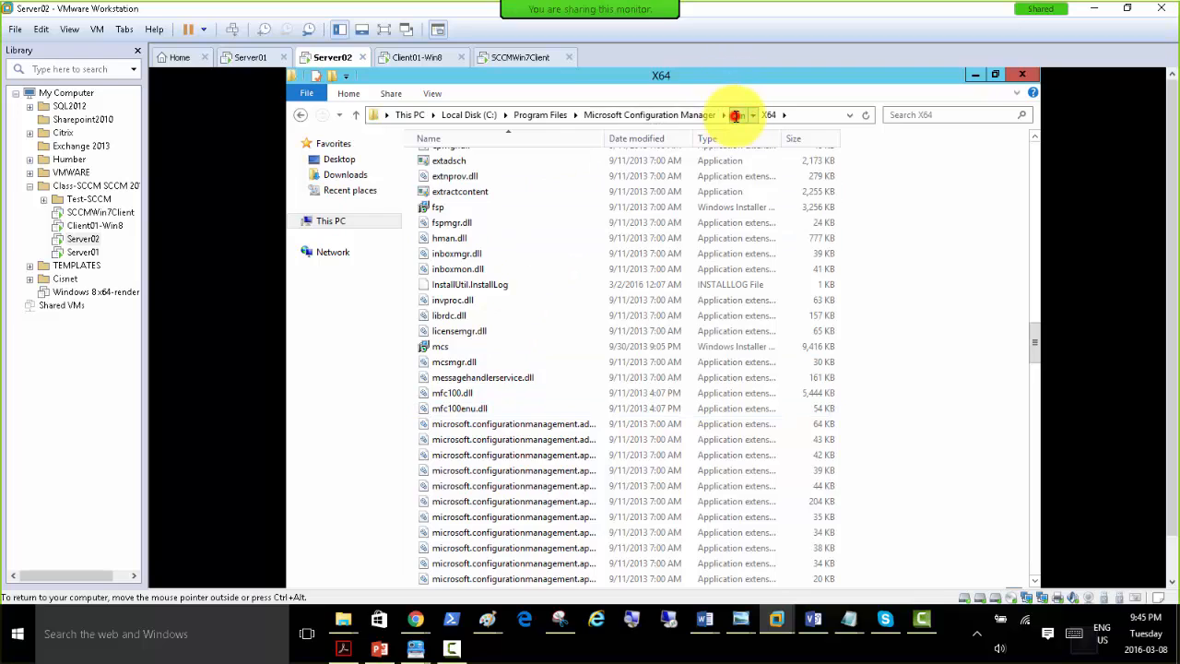
pyautogui.click(737, 114)
pyautogui.doubleClick(456, 158)
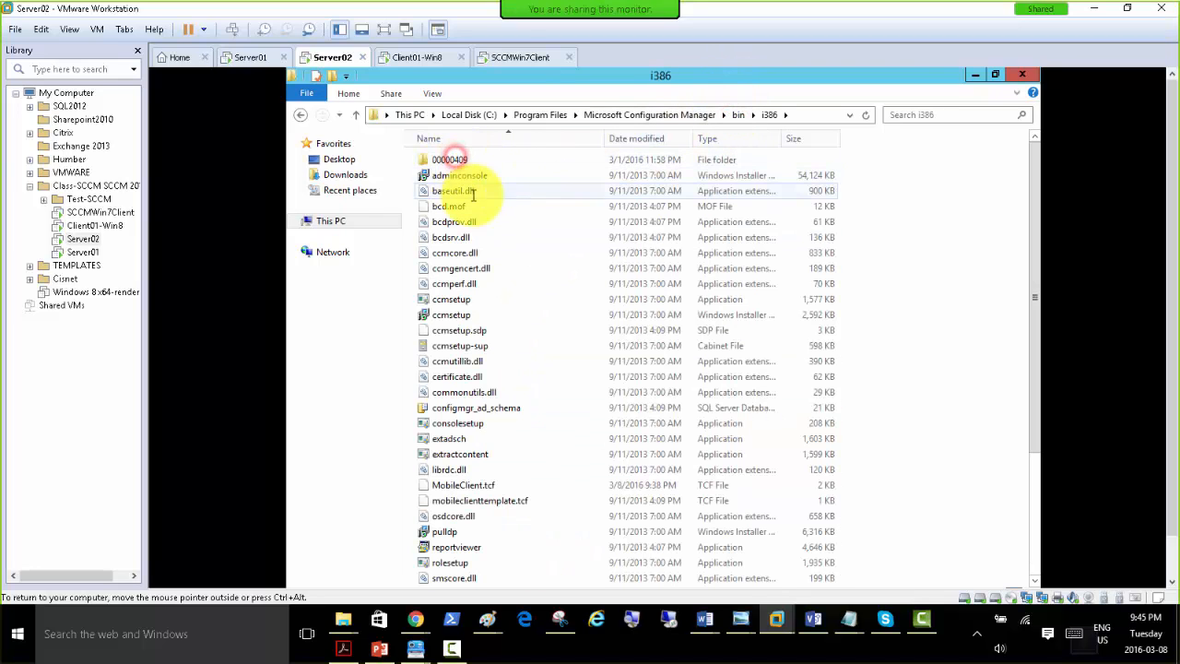
pyautogui.click(502, 58)
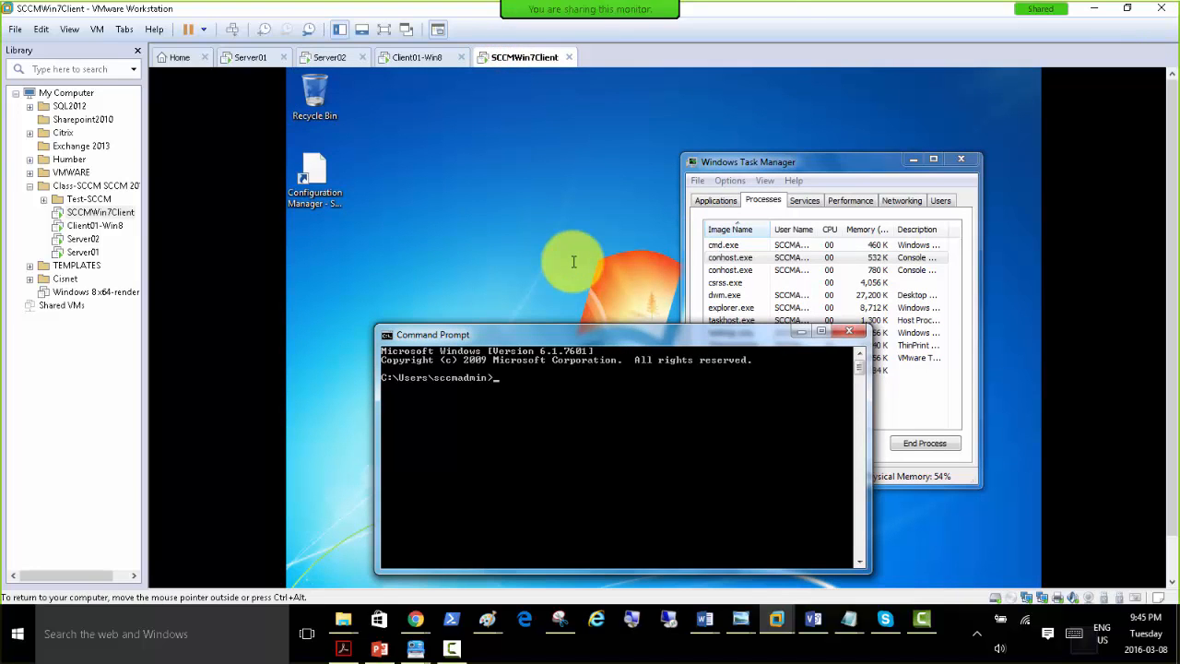
# Browse to the Shared-Soft\i386 folder on SERVER01 from SCCMWin7Client and run the ccmsetup installer.
pyautogui.click(467, 198)
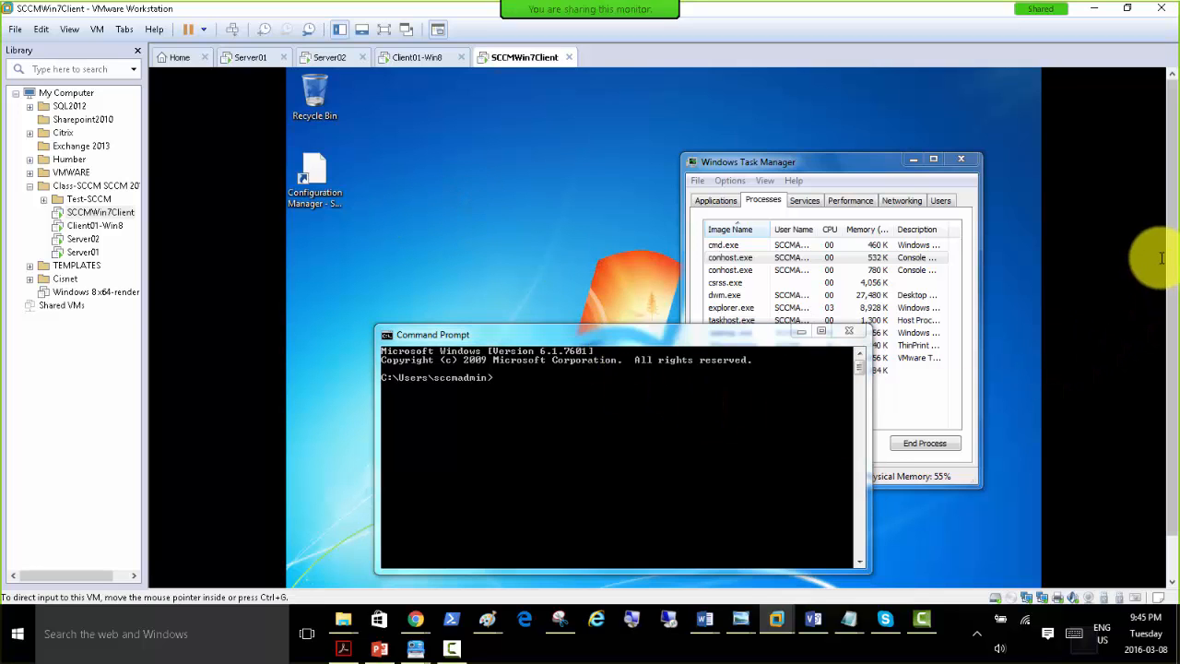
pyautogui.moveTo(1171, 245); pyautogui.dragTo(1171, 283)
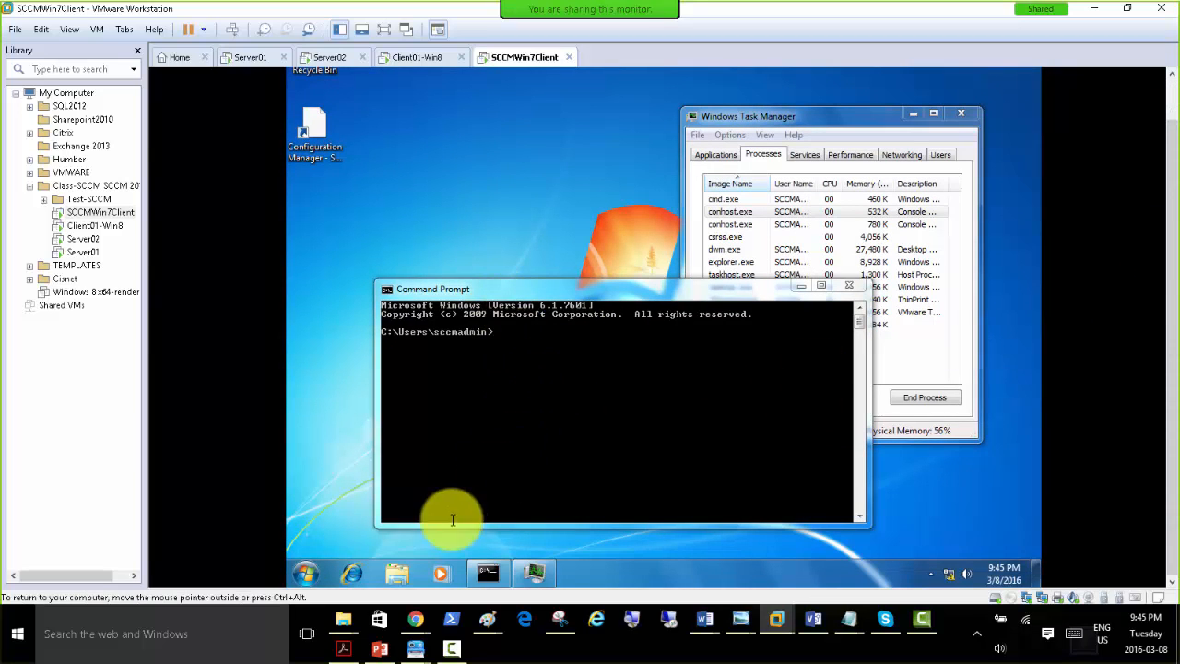
pyautogui.click(498, 224)
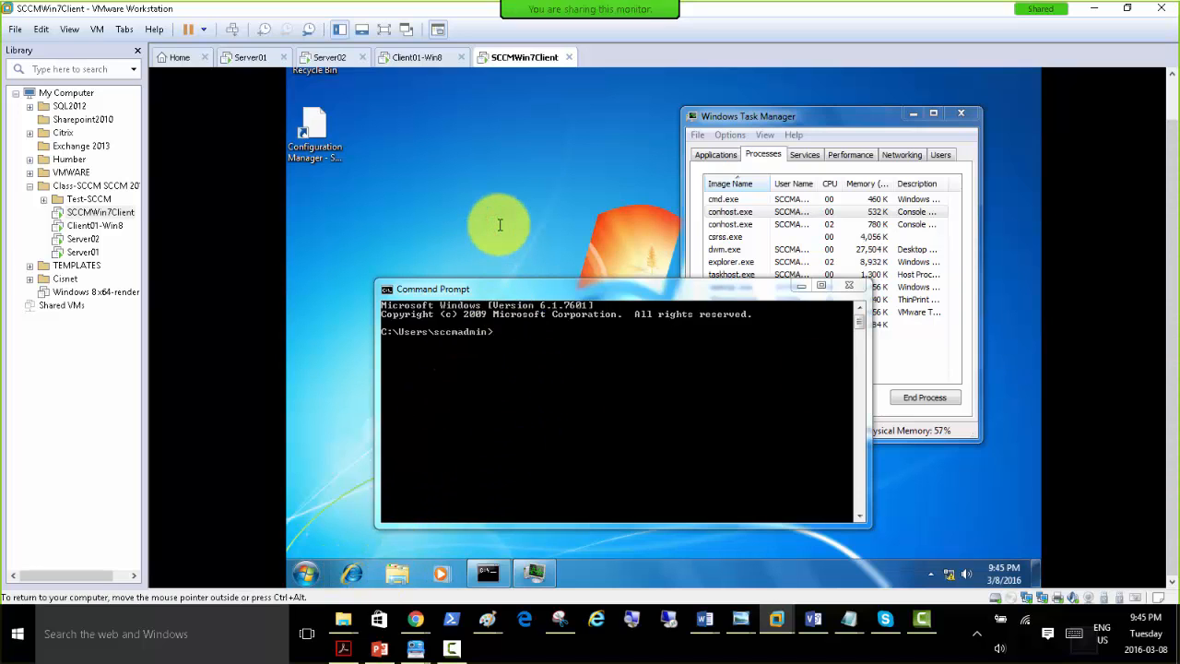
pyautogui.press('super+r')
pyautogui.press('Return')
pyautogui.doubleClick(734, 181)
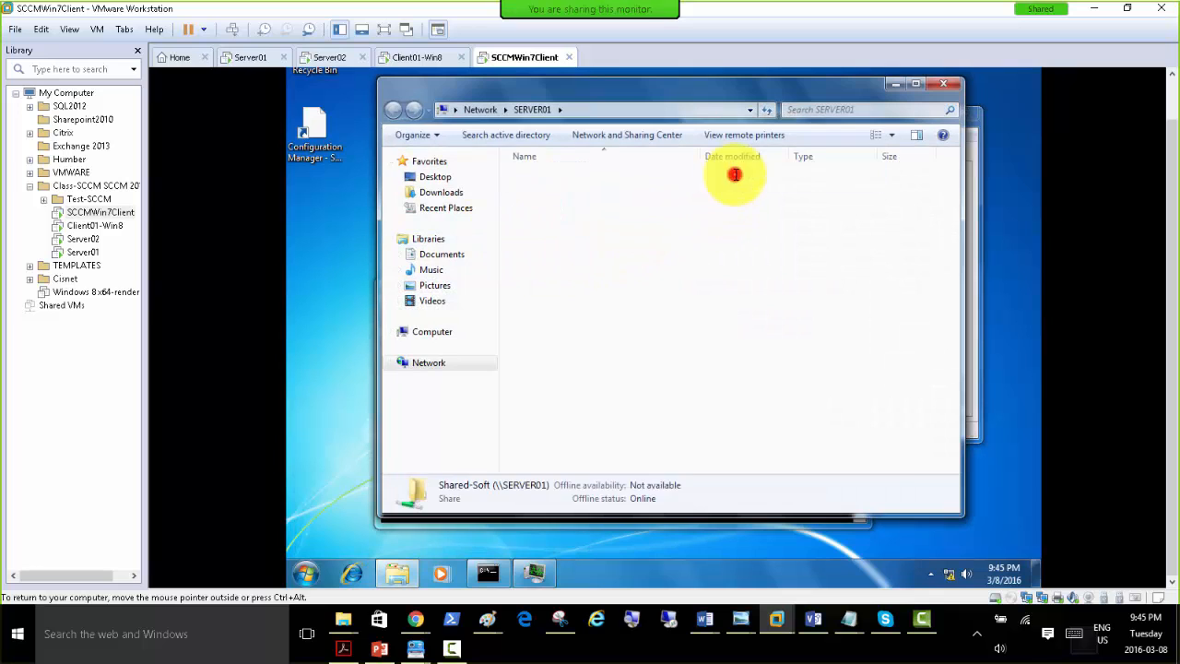
pyautogui.doubleClick(543, 177)
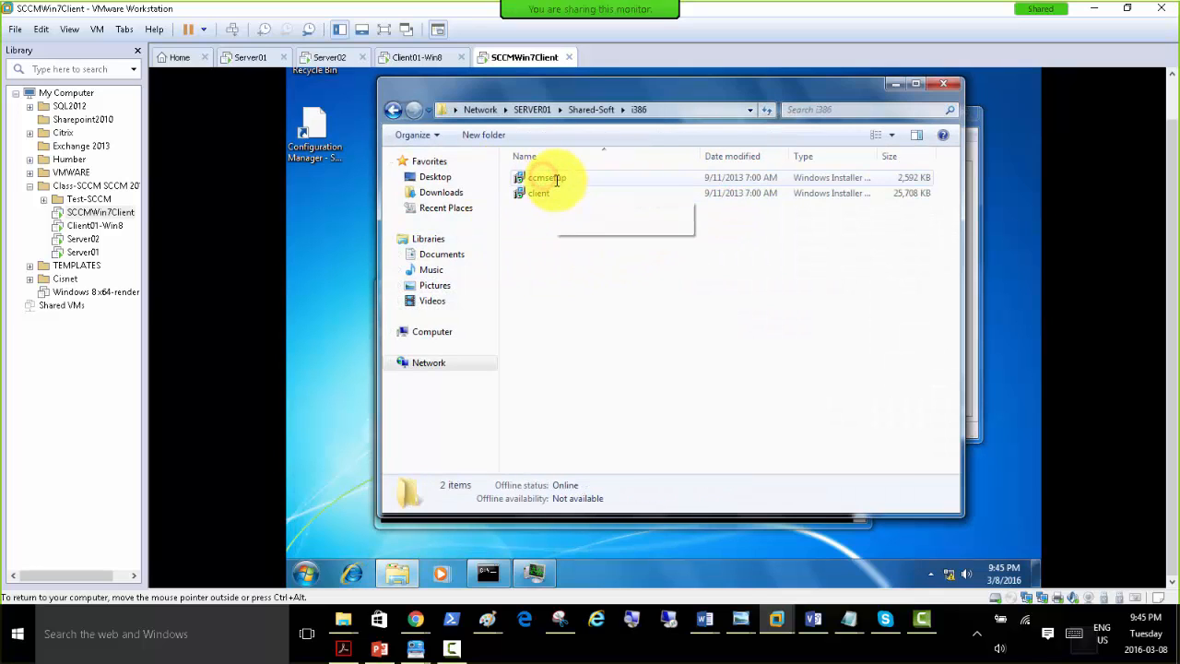
pyautogui.doubleClick(557, 179)
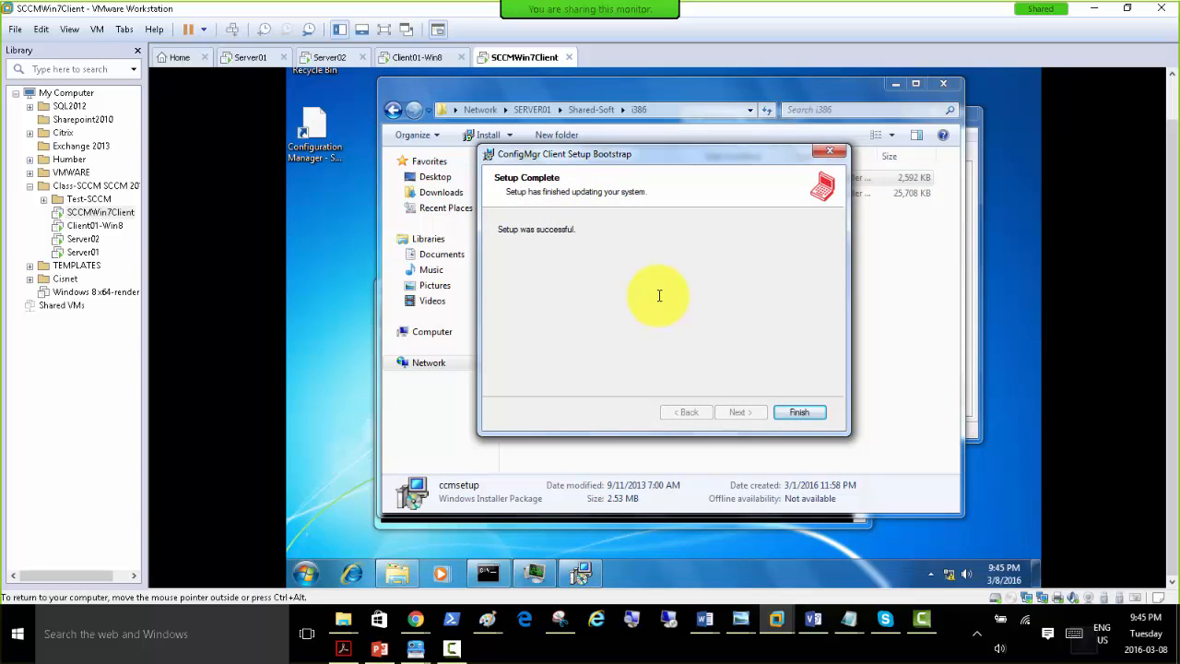
# Place Task Manager's process list beside the ConfigMgr Client Setup Bootstrap wizard and finish the wizard.
pyautogui.click(531, 573)
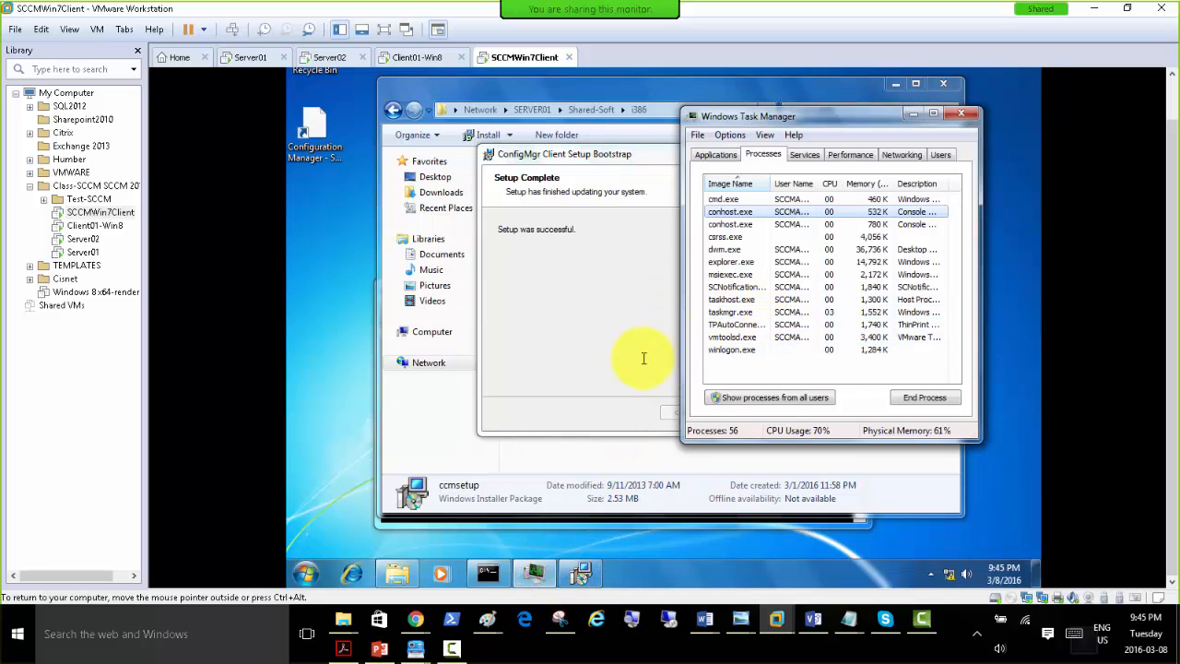
pyautogui.moveTo(739, 123); pyautogui.dragTo(825, 112)
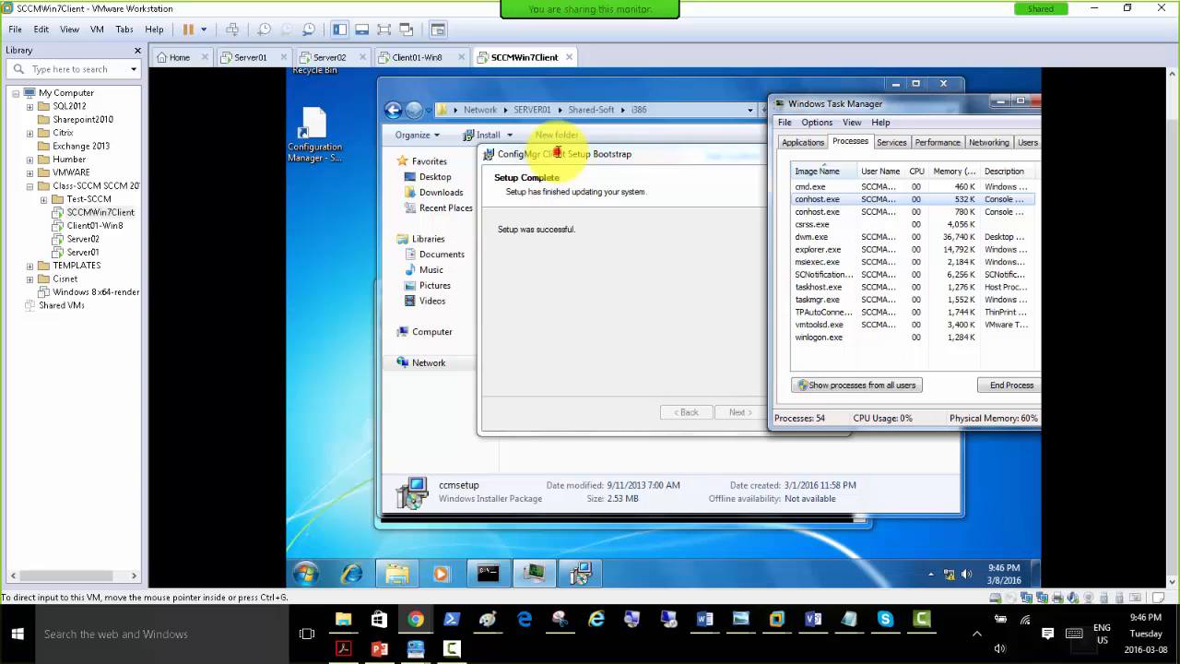
pyautogui.moveTo(554, 147); pyautogui.dragTo(416, 142)
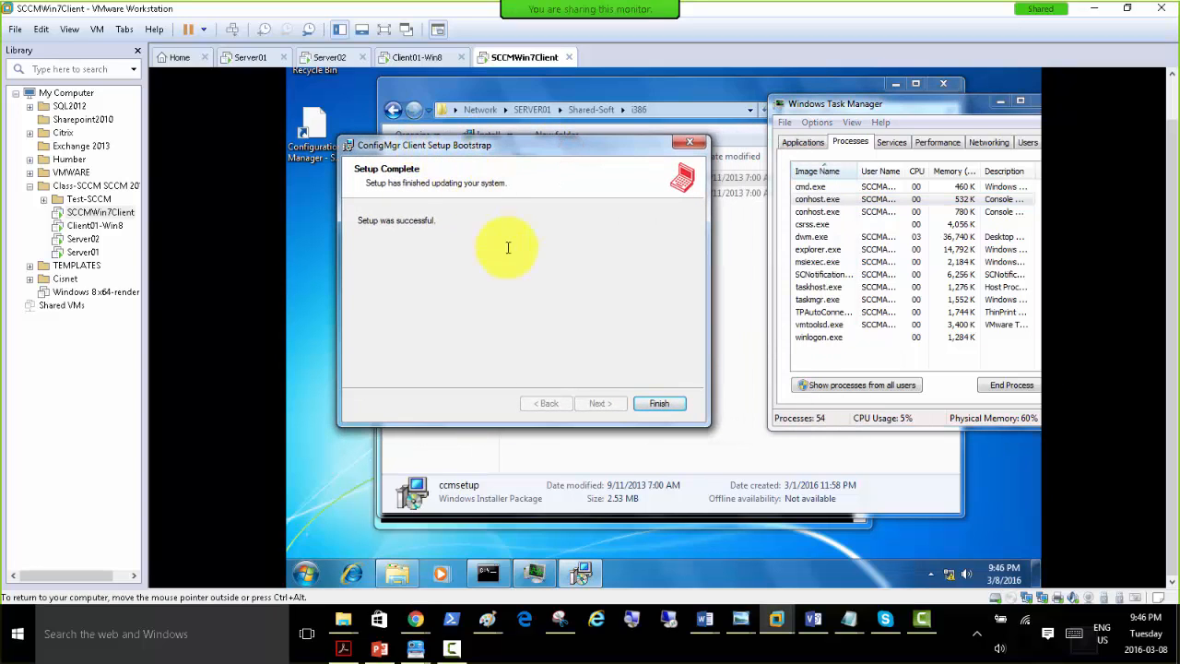
pyautogui.click(660, 404)
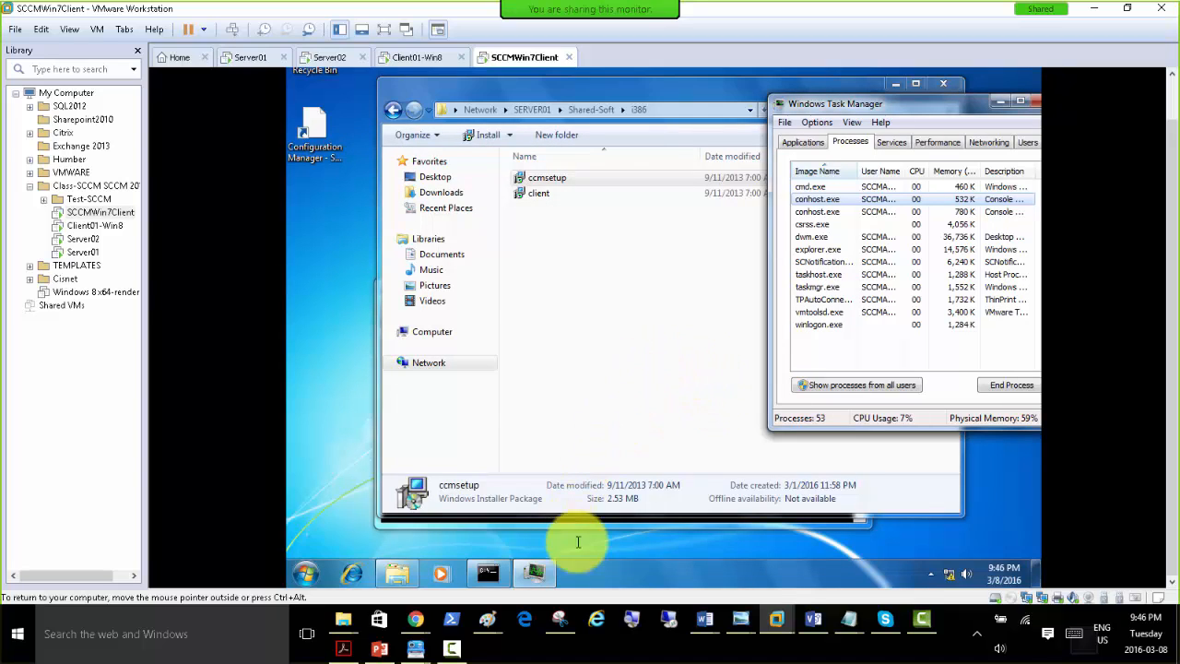
pyautogui.click(628, 300)
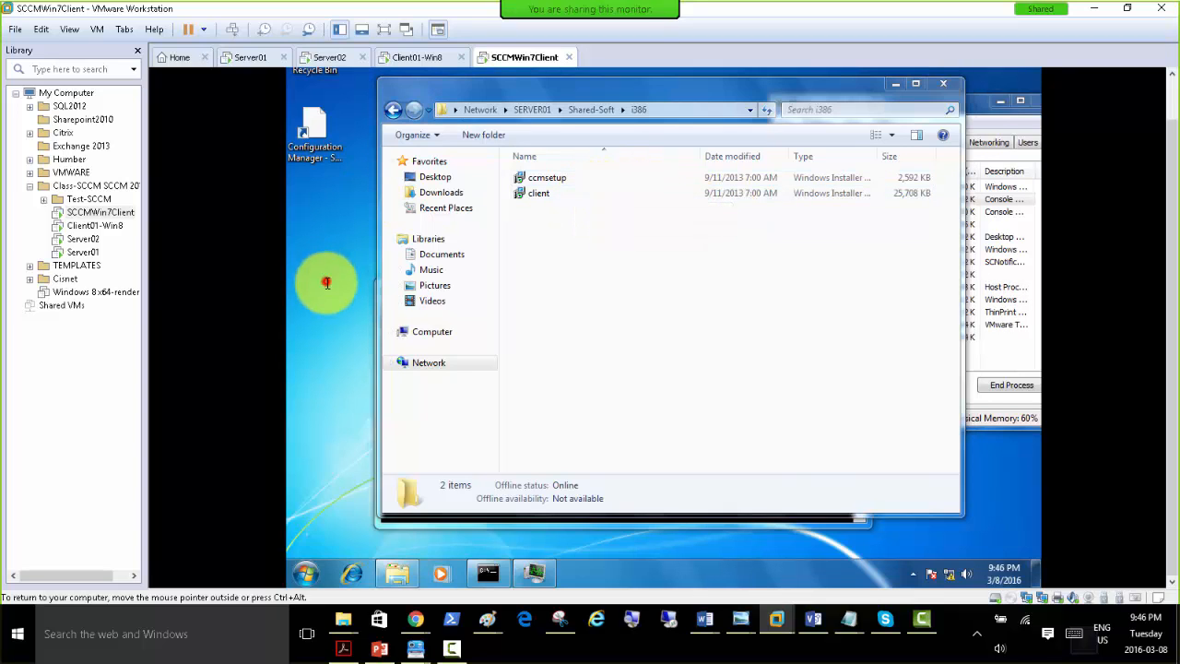
pyautogui.click(488, 574)
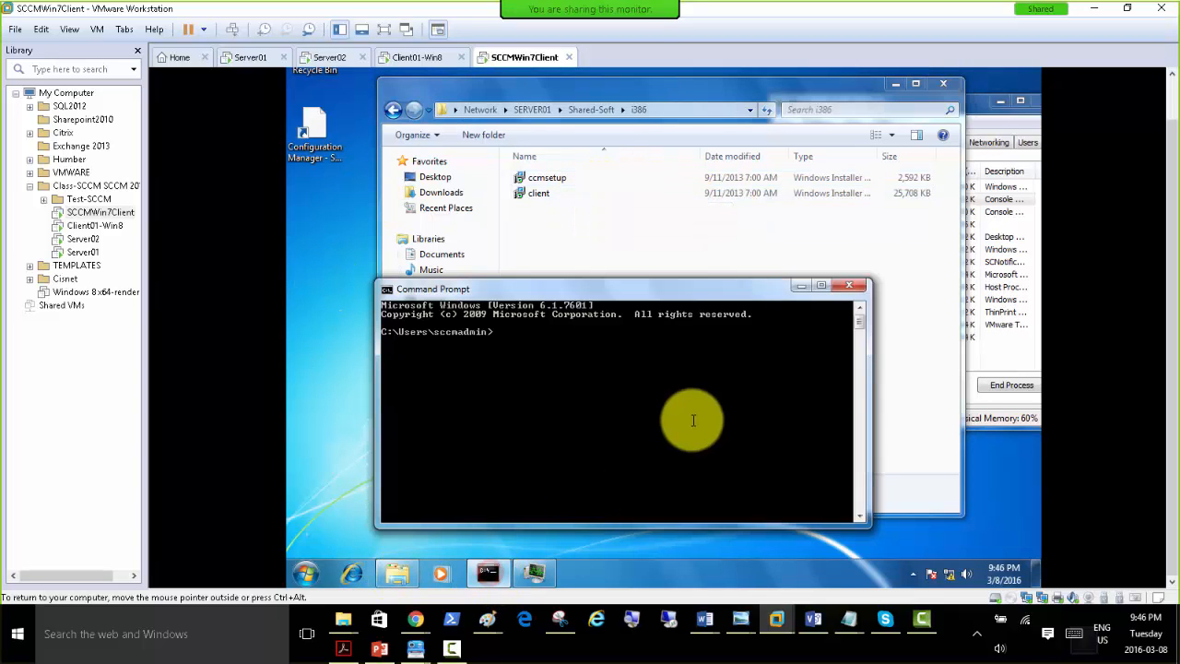
pyautogui.click(1000, 247)
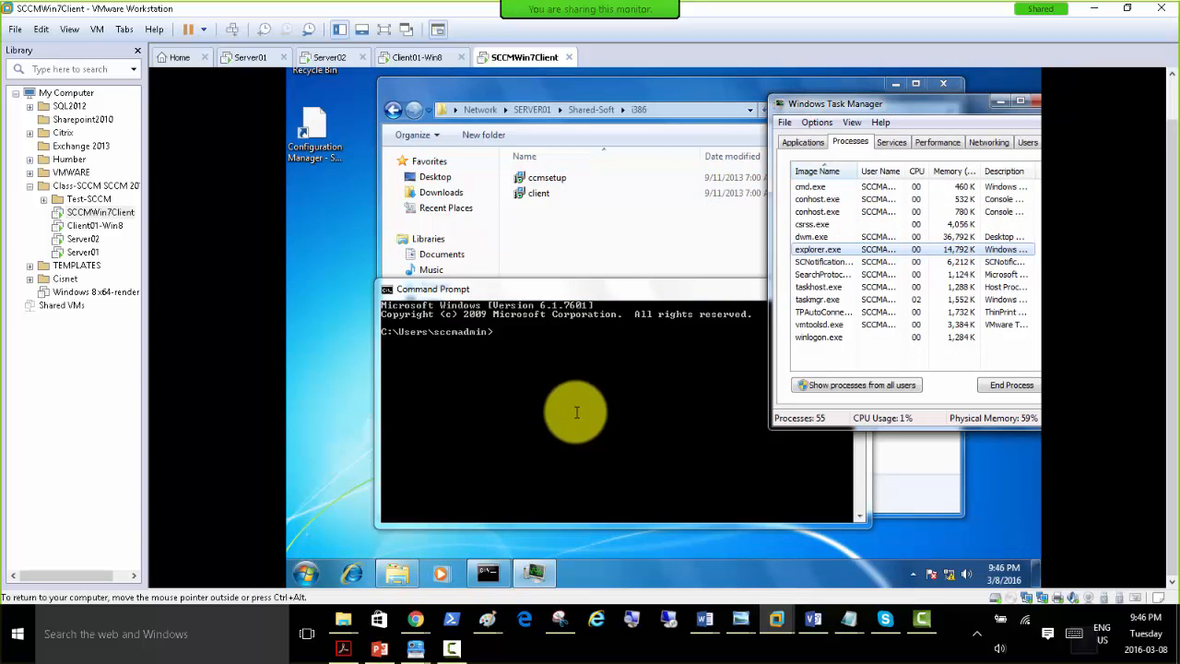
pyautogui.click(308, 573)
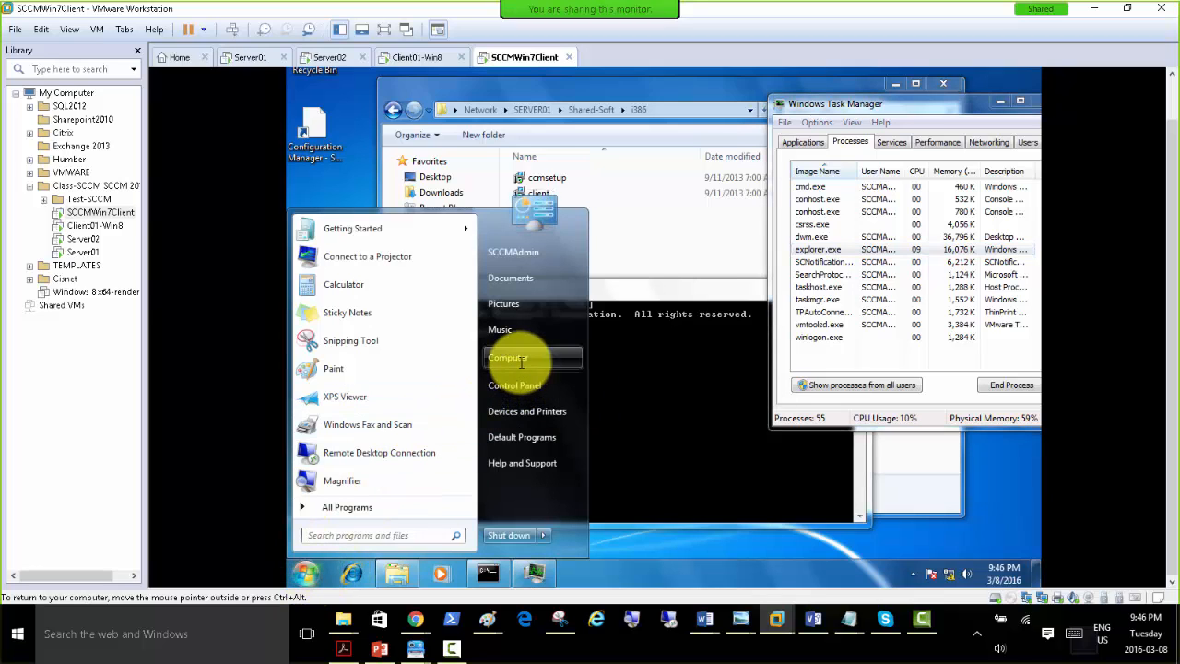
pyautogui.click(614, 239)
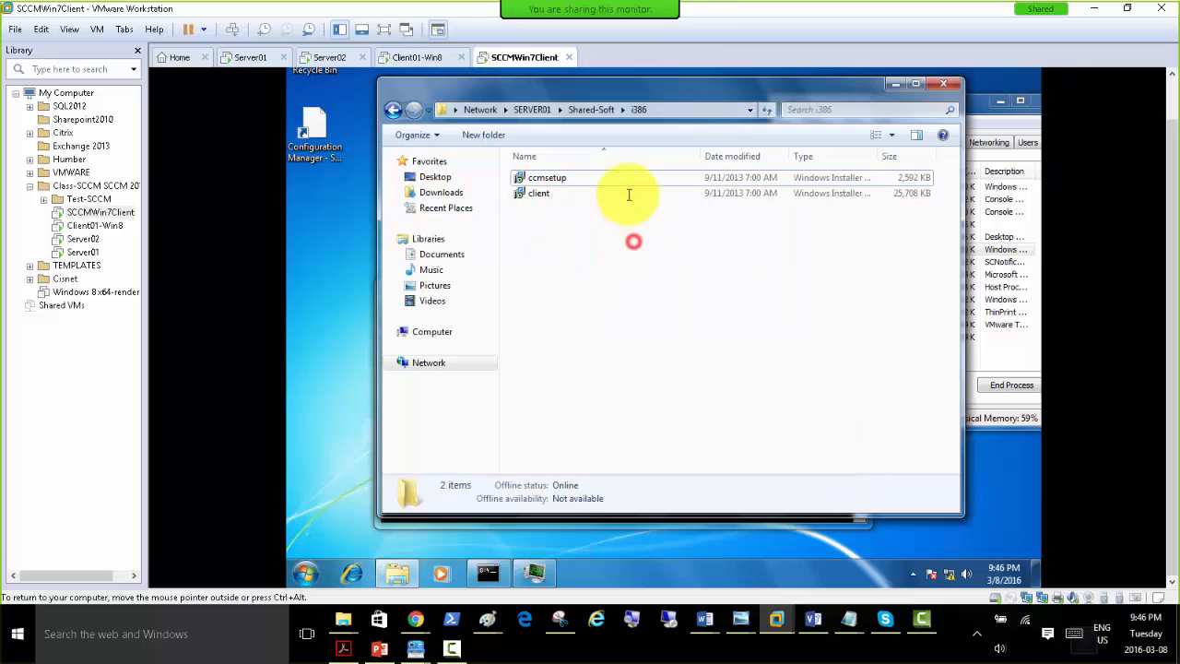
pyautogui.click(386, 576)
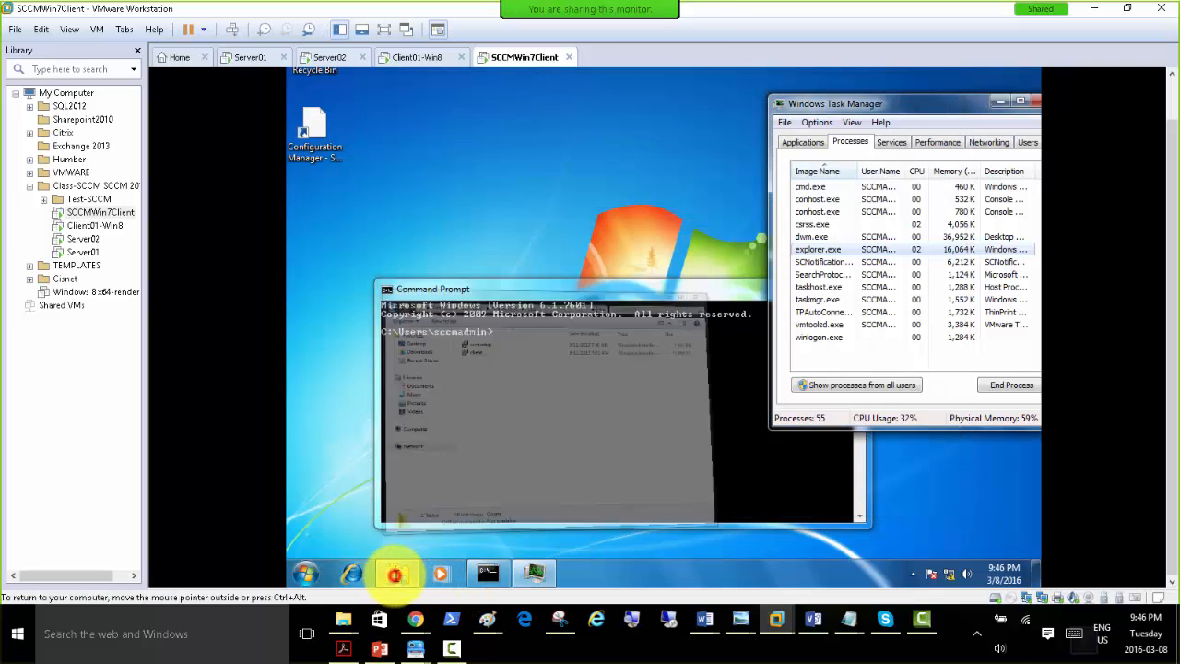
pyautogui.click(396, 572)
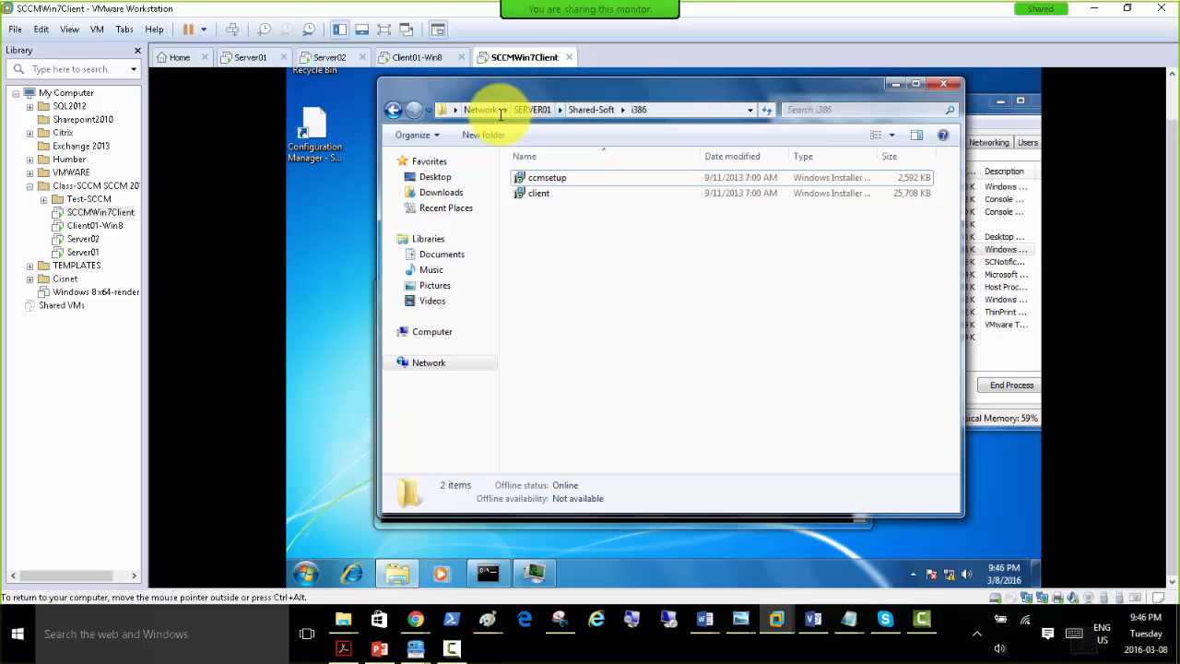
# Open the C:\Windows\ccmsetup\Logs folder on SCCMWin7Client and sort its files by date modified.
pyautogui.click(432, 332)
pyautogui.doubleClick(583, 179)
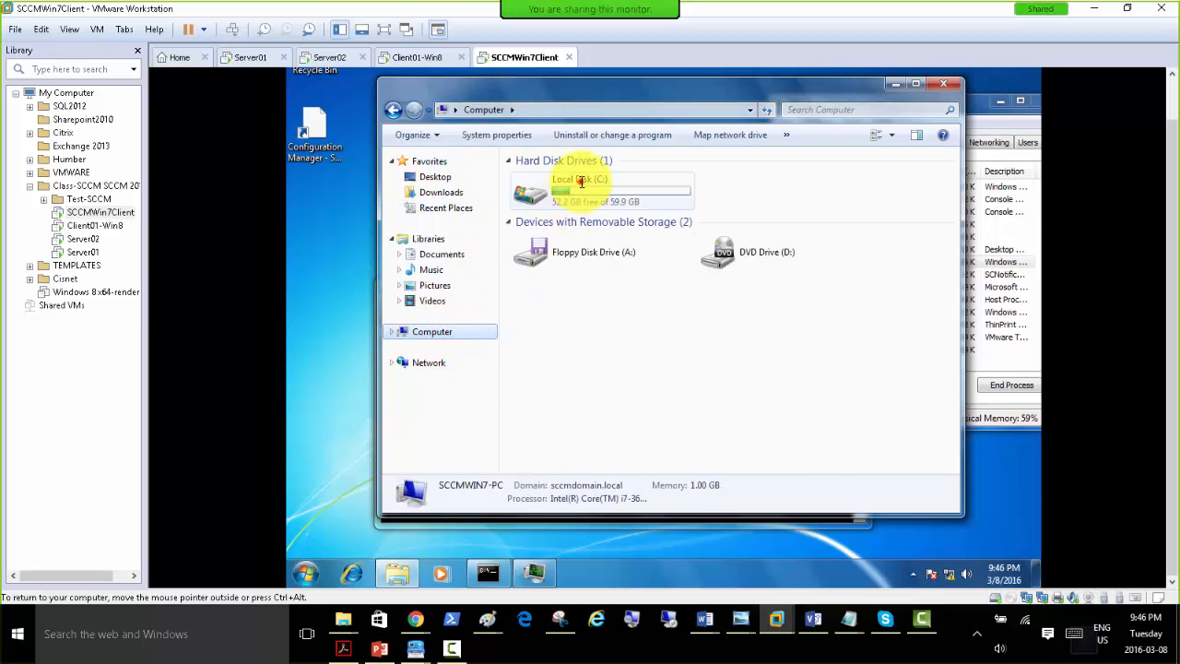
pyautogui.doubleClick(538, 225)
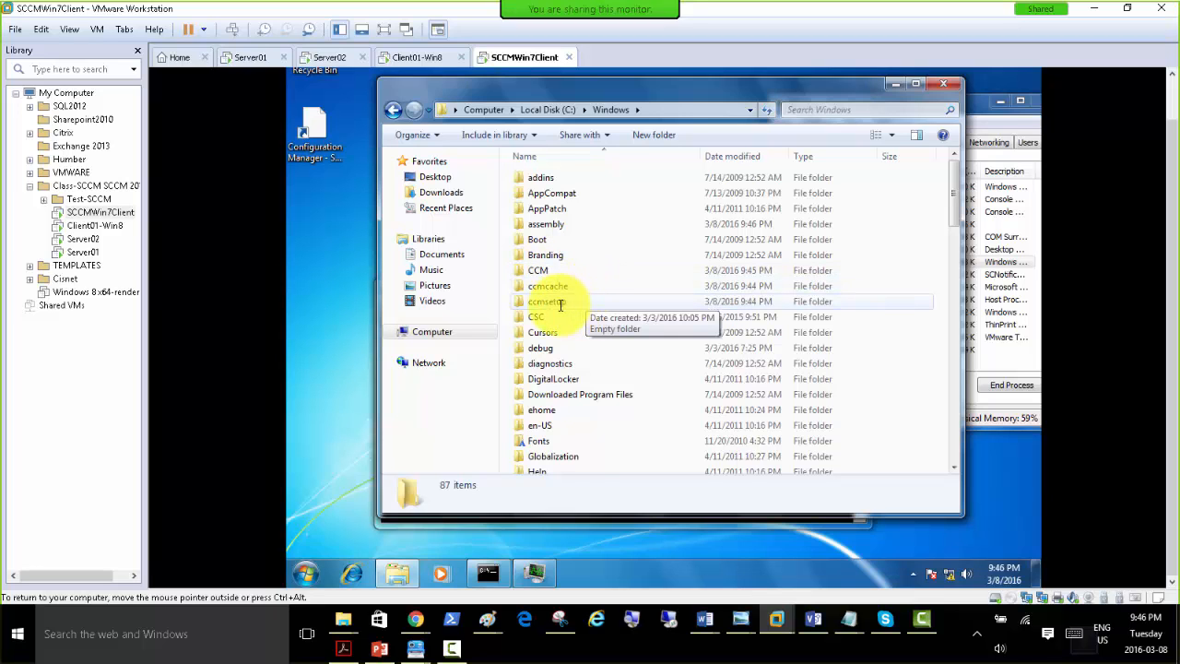
pyautogui.doubleClick(557, 303)
pyautogui.click(683, 316)
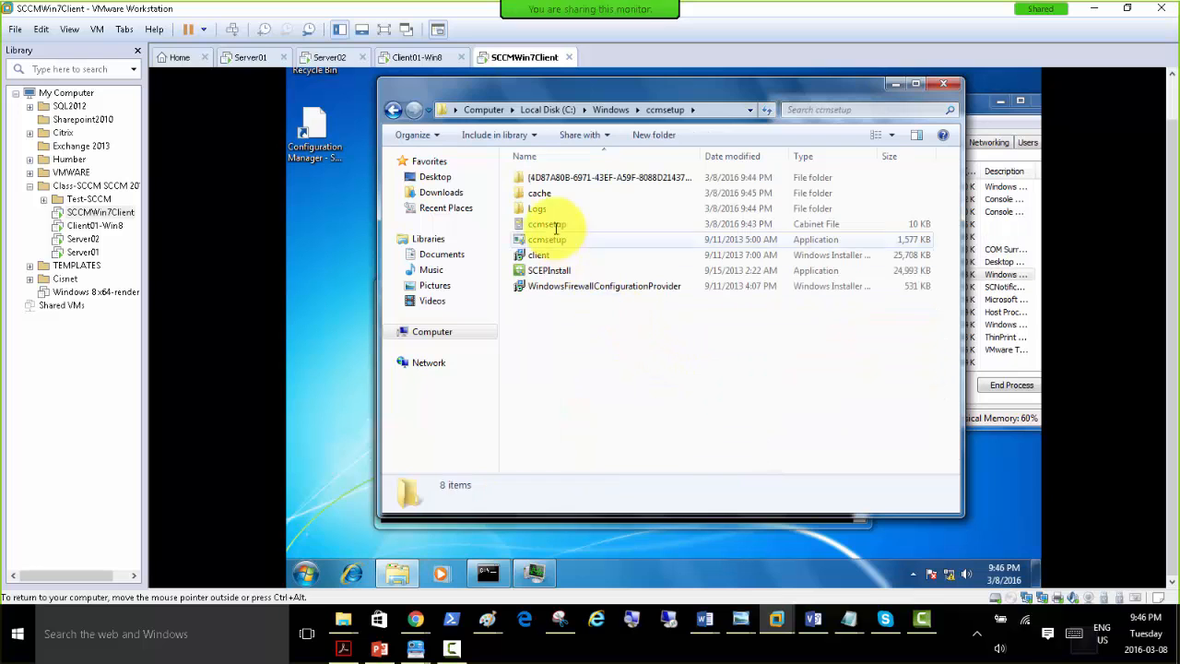
pyautogui.doubleClick(542, 209)
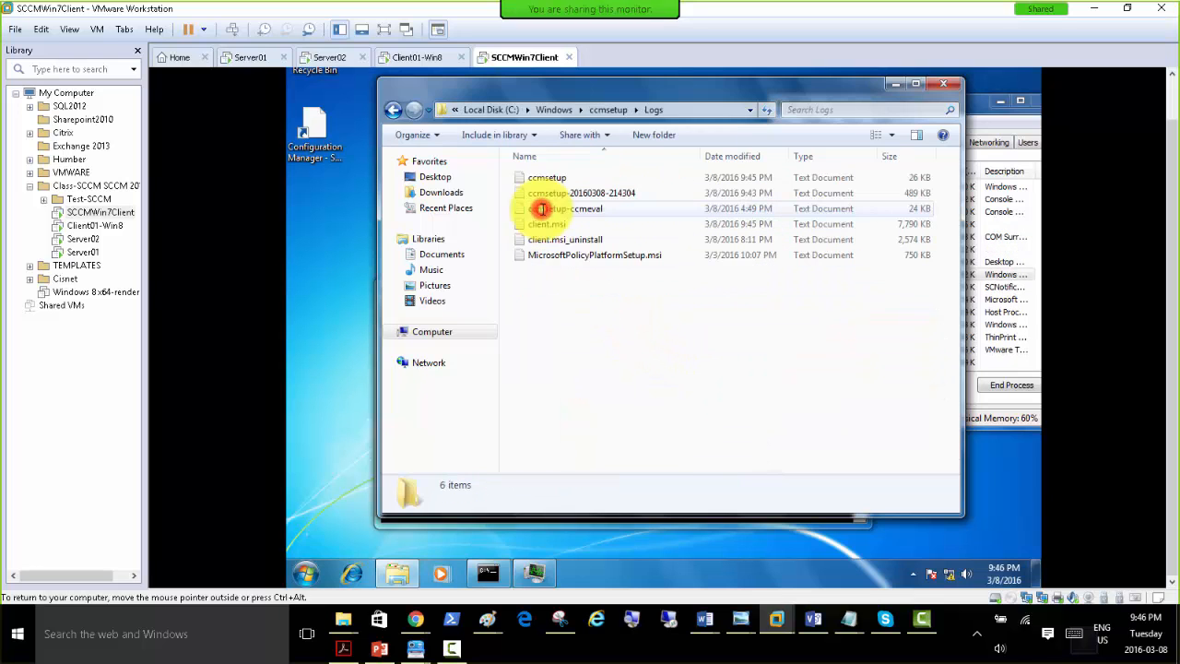
pyautogui.moveTo(738, 87); pyautogui.dragTo(752, 130)
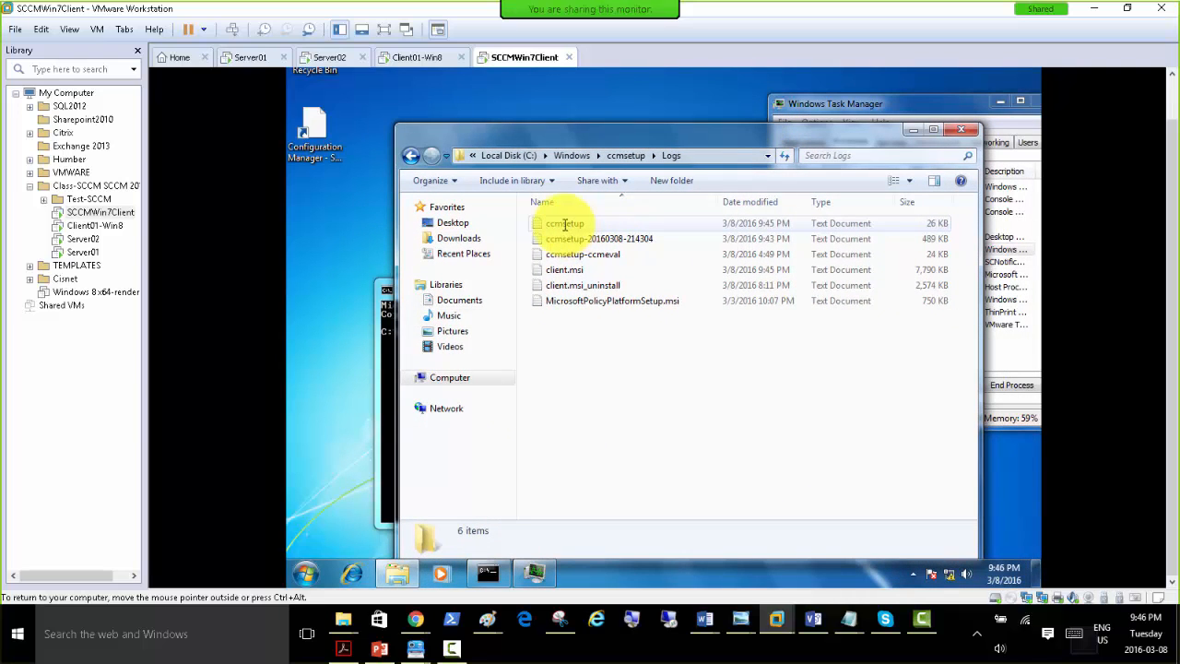
pyautogui.click(758, 201)
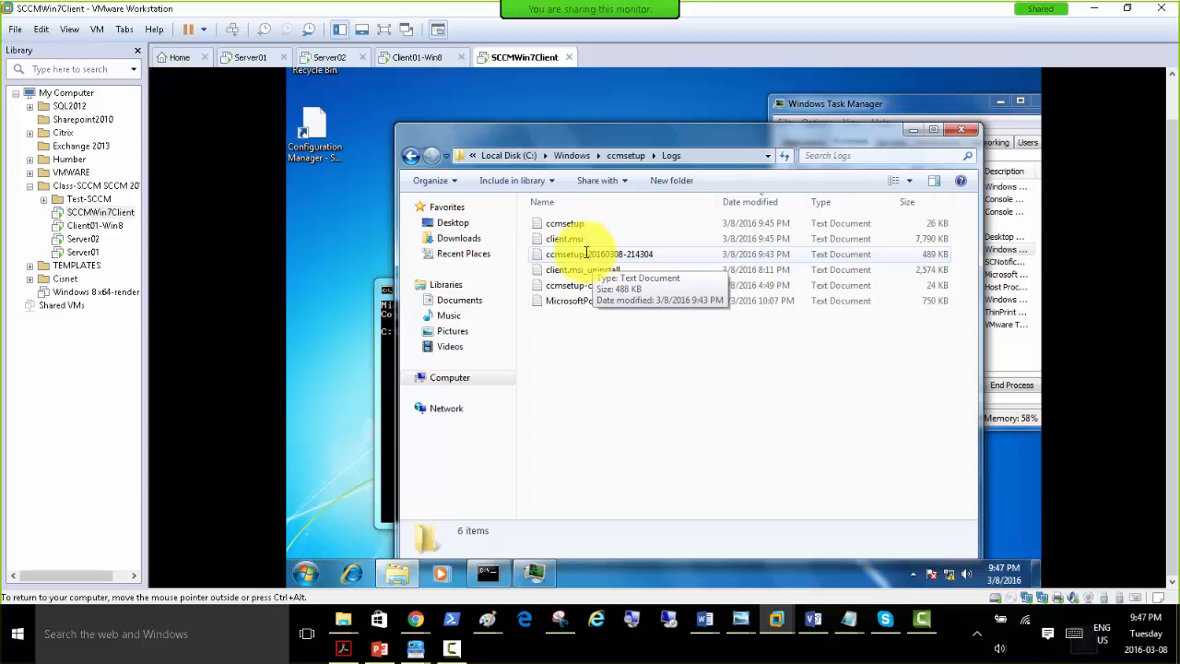
# Open the ccmsetup log in a maximized window and examine its last entries, including the setup return code.
pyautogui.doubleClick(568, 223)
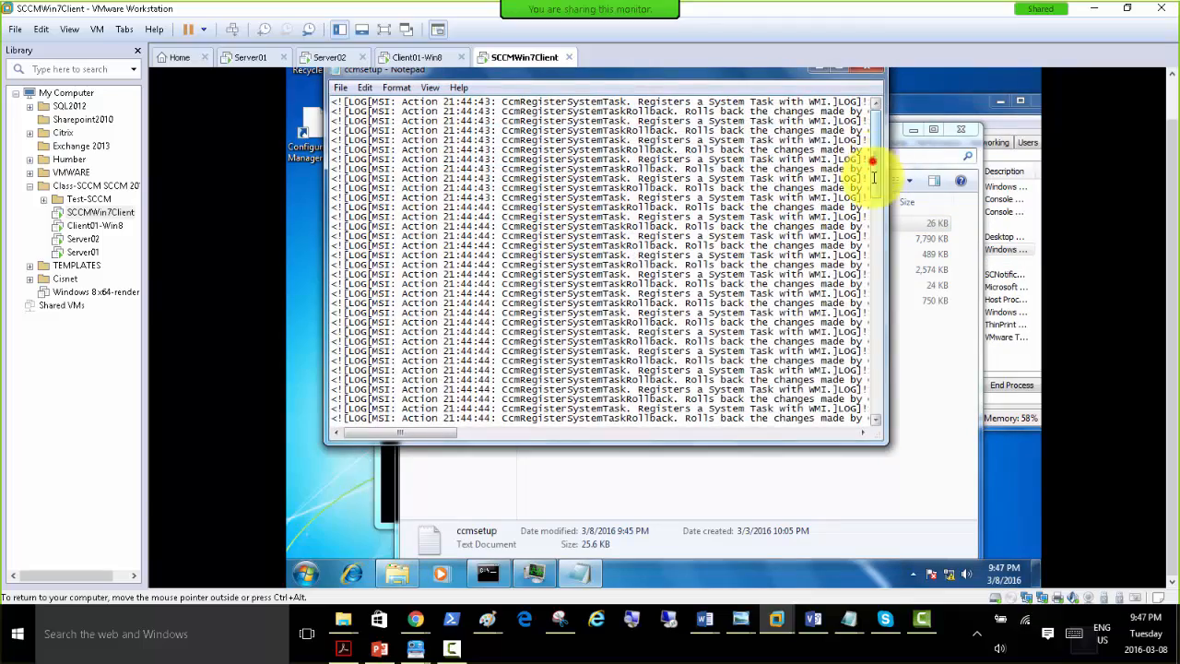
pyautogui.moveTo(872, 164); pyautogui.dragTo(846, 450)
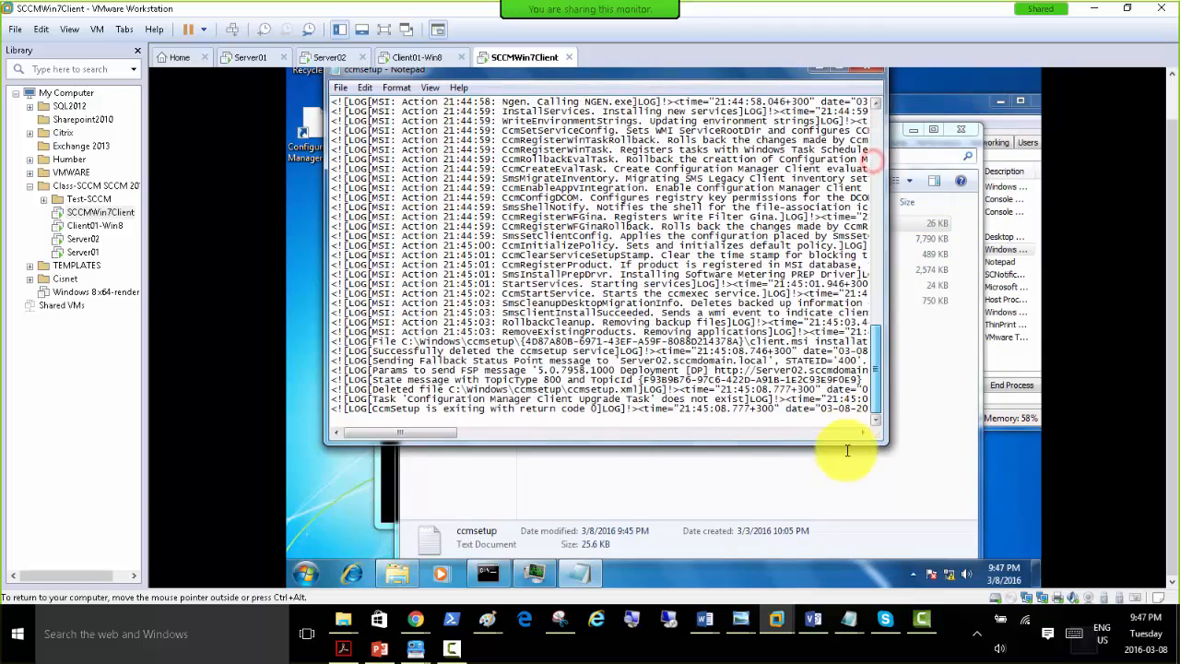
pyautogui.click(837, 72)
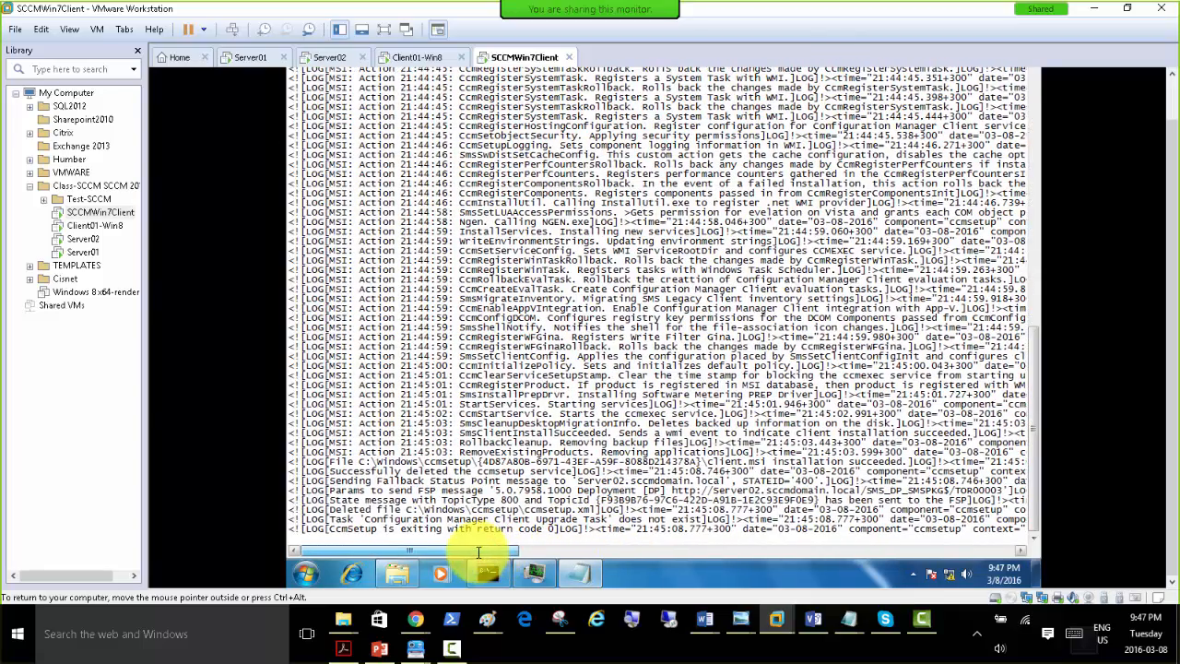
pyautogui.moveTo(478, 552)
pyautogui.mouseDown()
pyautogui.moveTo(513, 553)
pyautogui.moveTo(480, 542)
pyautogui.mouseUp()
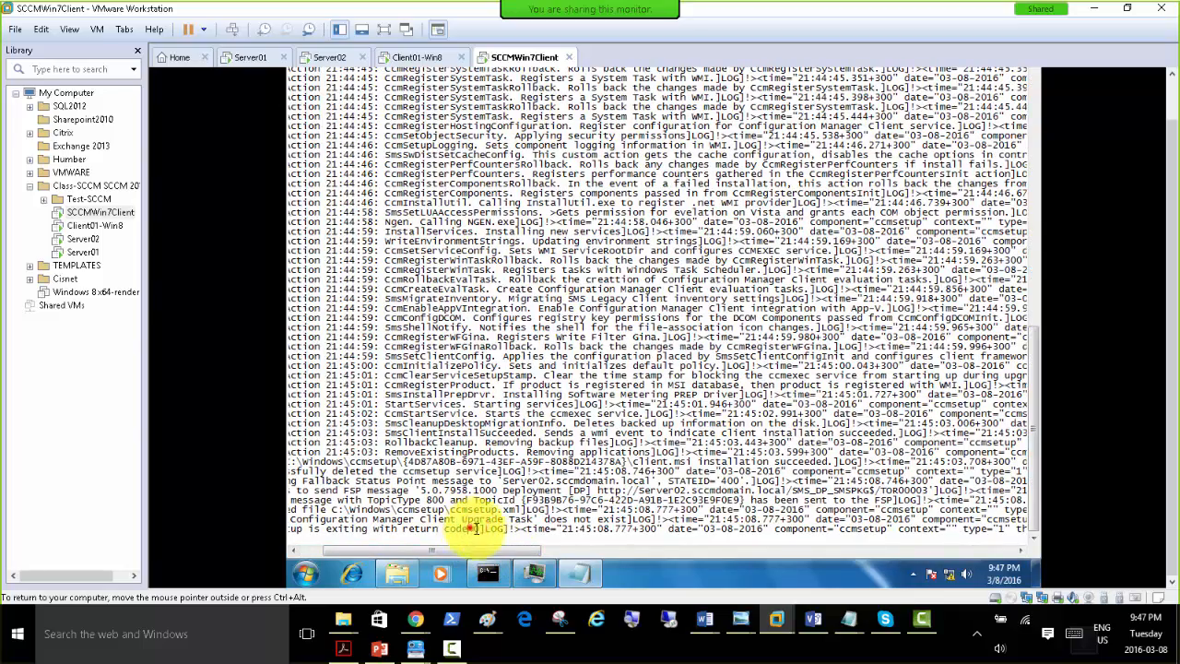
pyautogui.moveTo(470, 527); pyautogui.dragTo(987, 540)
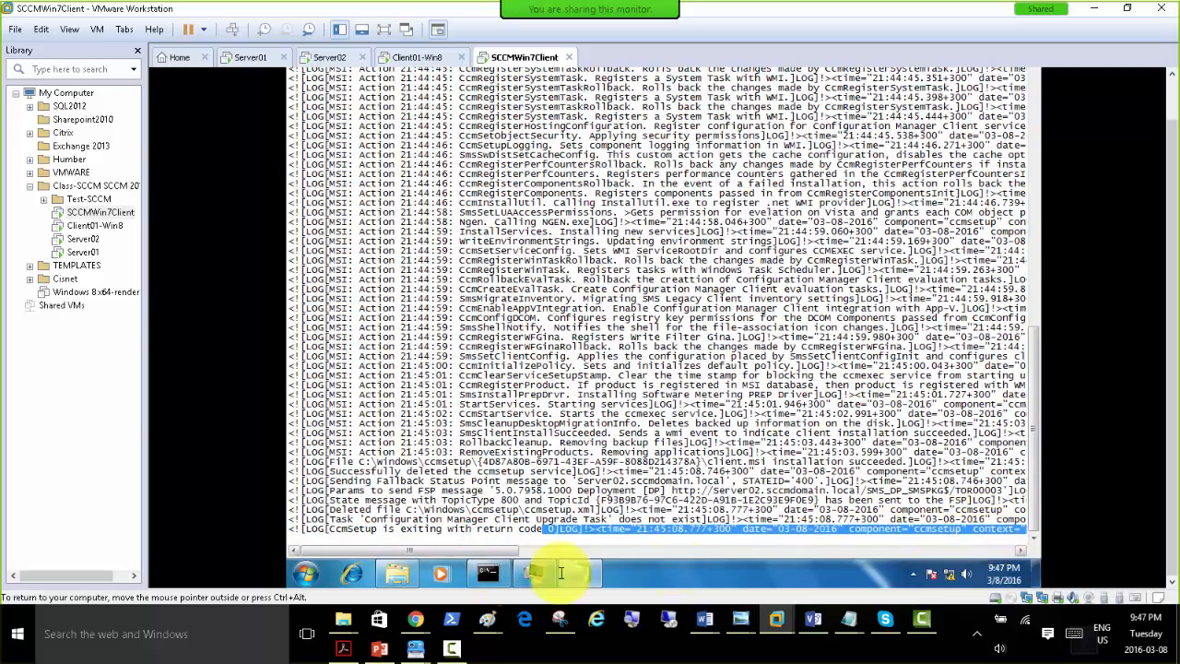
pyautogui.moveTo(461, 553)
pyautogui.mouseDown()
pyautogui.moveTo(679, 556)
pyautogui.moveTo(470, 558)
pyautogui.mouseUp()
pyautogui.click(502, 461)
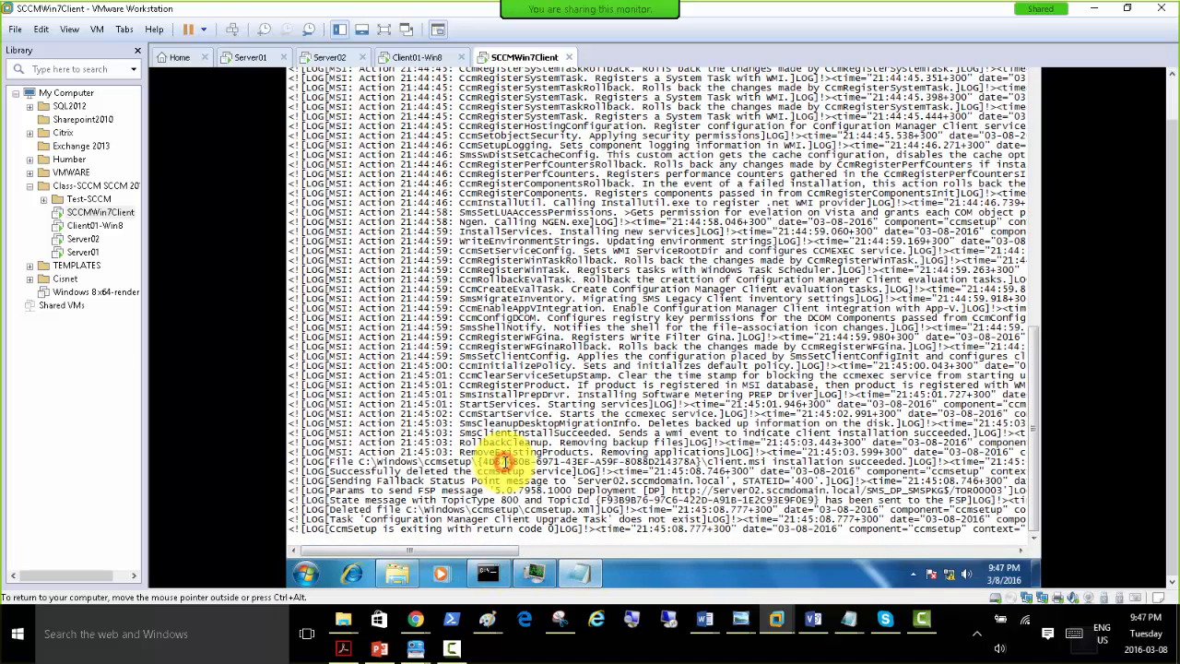
# Search the ccmsetup log for "fai" downward, and repeat the search upward through the earlier entries.
pyautogui.hotkey('ctrl', 'f')
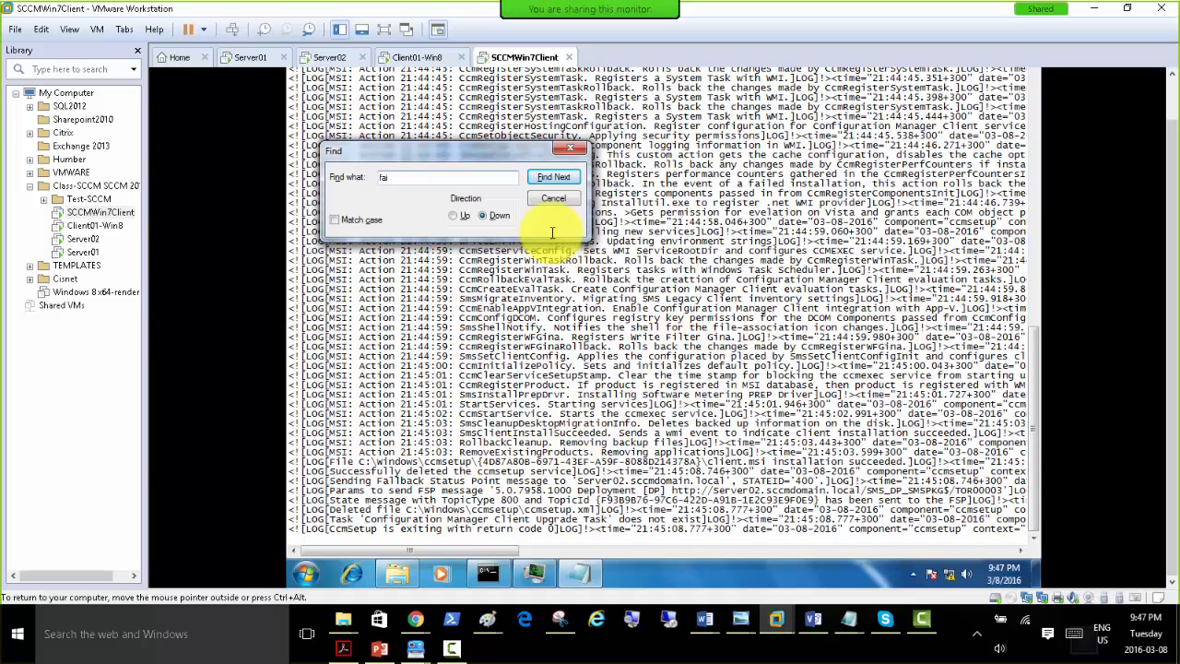
pyautogui.click(540, 177)
pyautogui.click(700, 350)
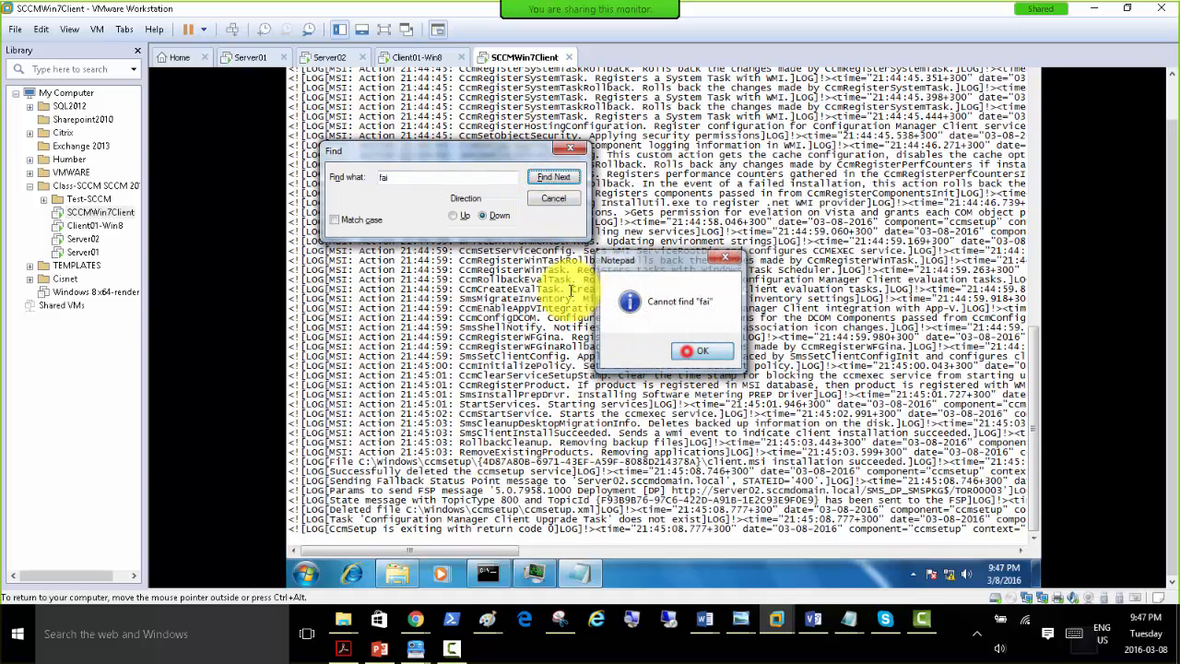
pyautogui.click(454, 216)
pyautogui.click(550, 177)
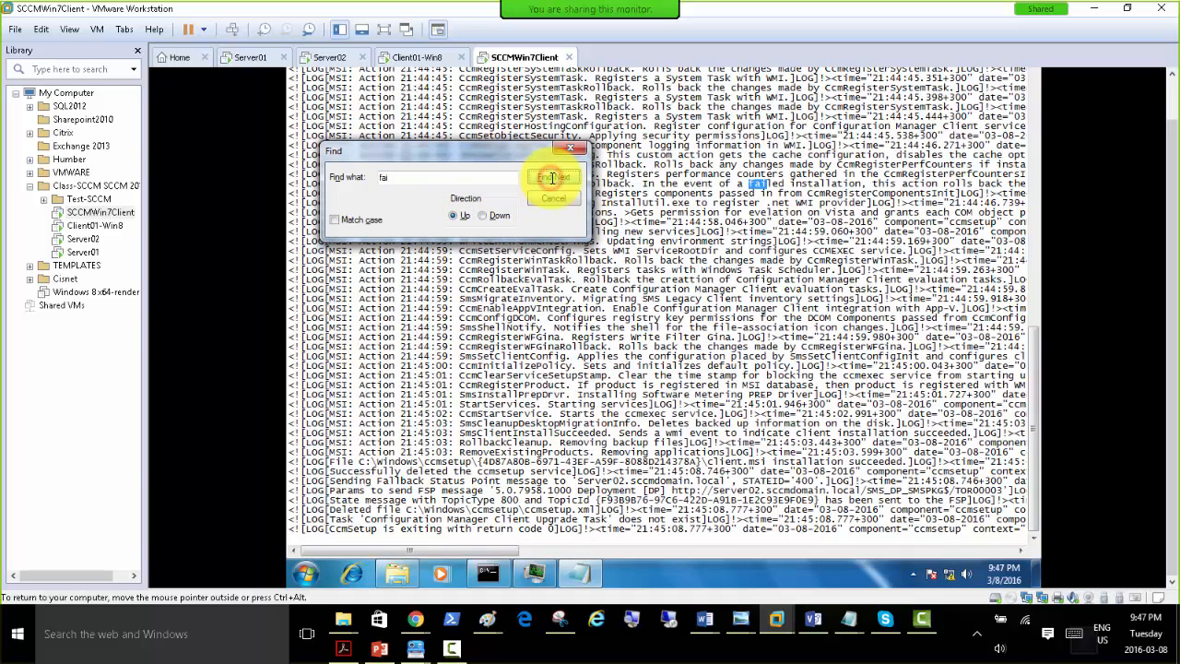
pyautogui.moveTo(540, 150); pyautogui.dragTo(636, 281)
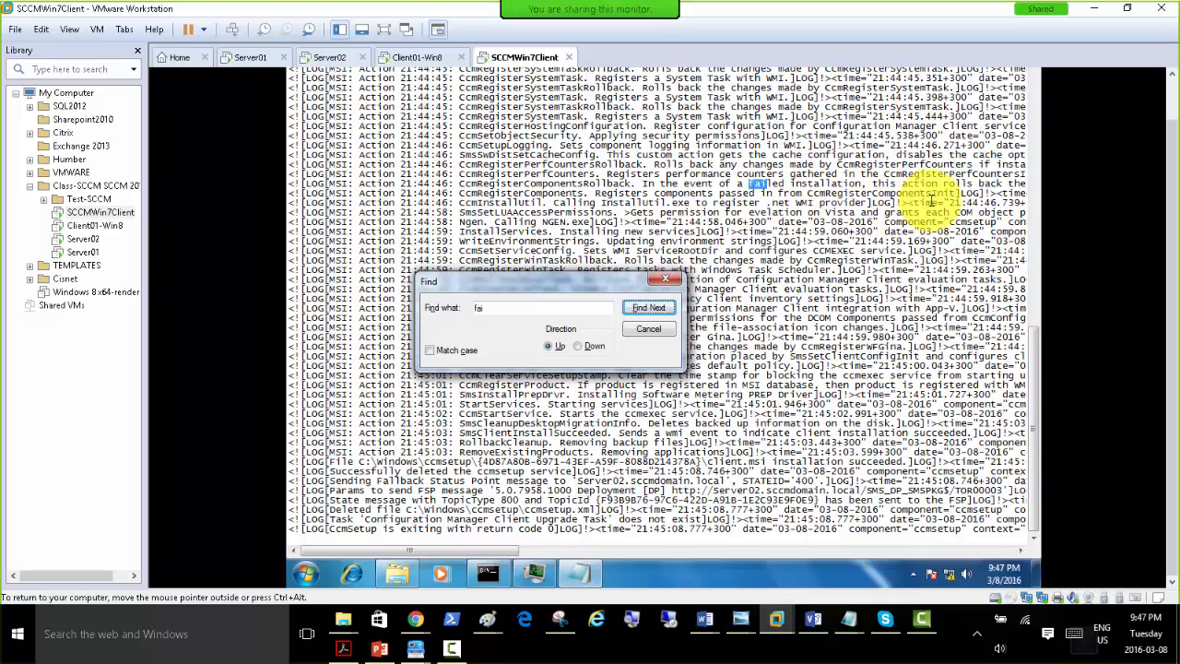
pyautogui.click(653, 308)
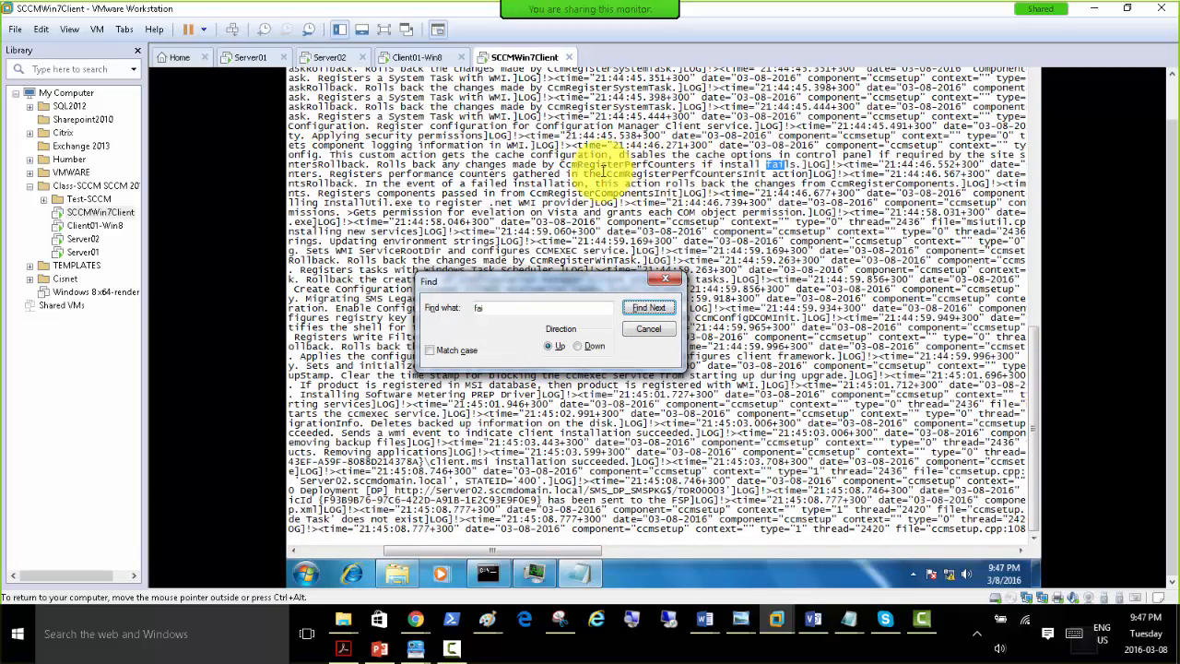
pyautogui.click(655, 308)
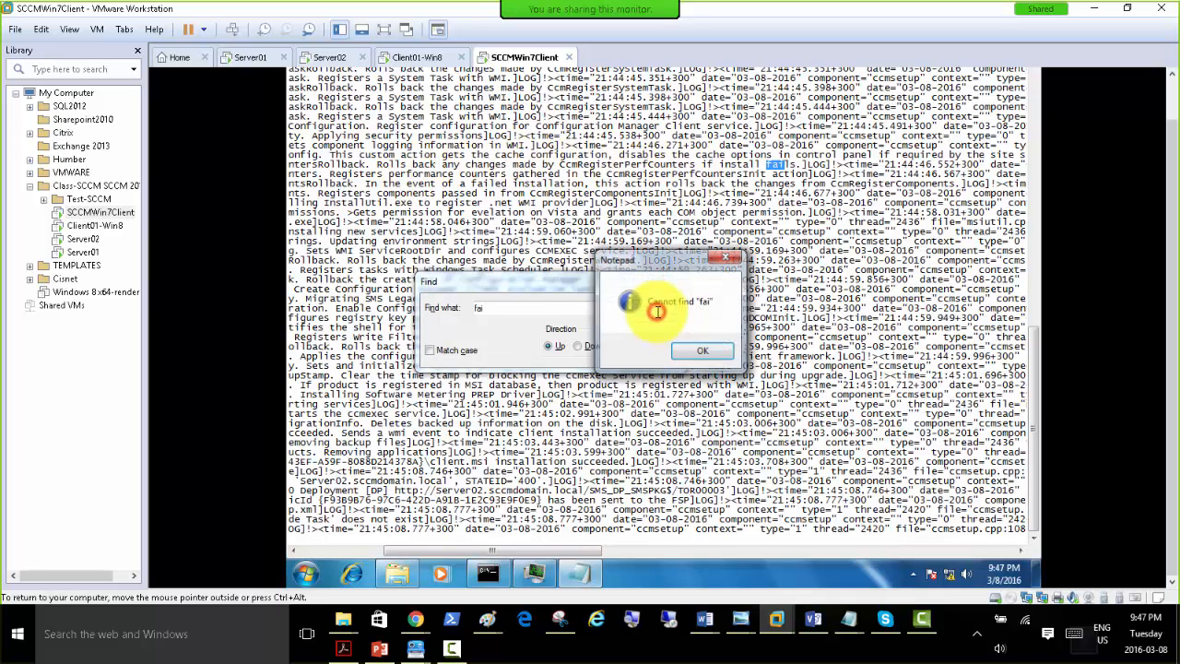
# End the text search and close the ccmsetup log to return to the Logs folder.
pyautogui.click(700, 349)
pyautogui.click(651, 280)
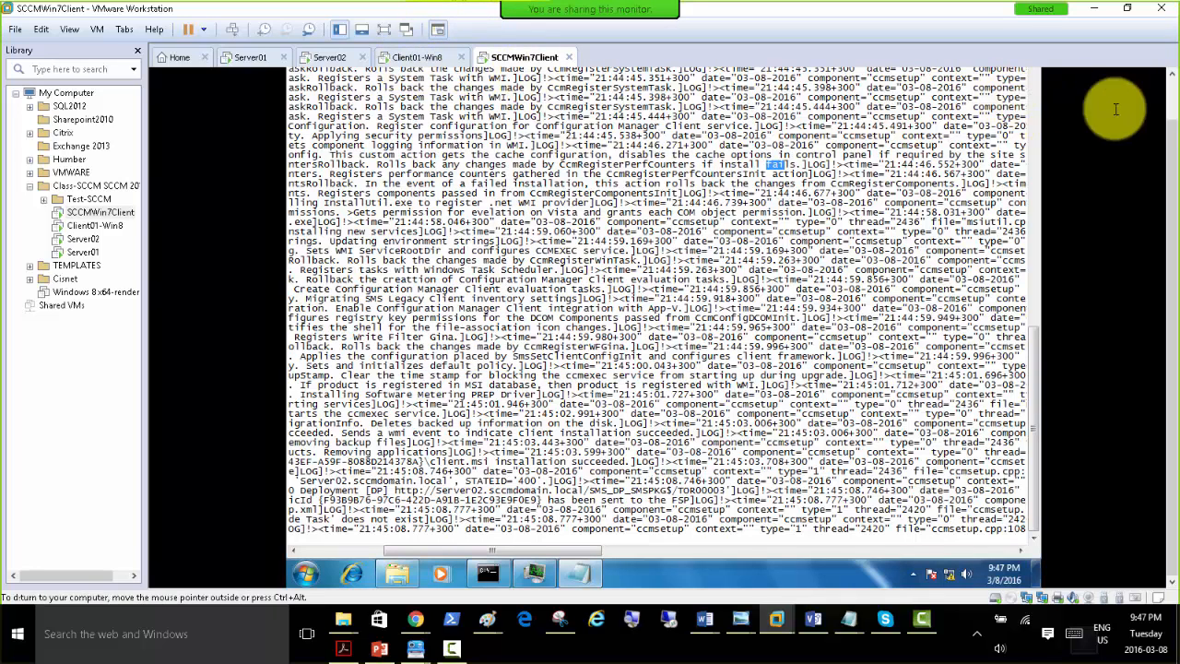
pyautogui.click(1171, 90)
pyautogui.click(1028, 75)
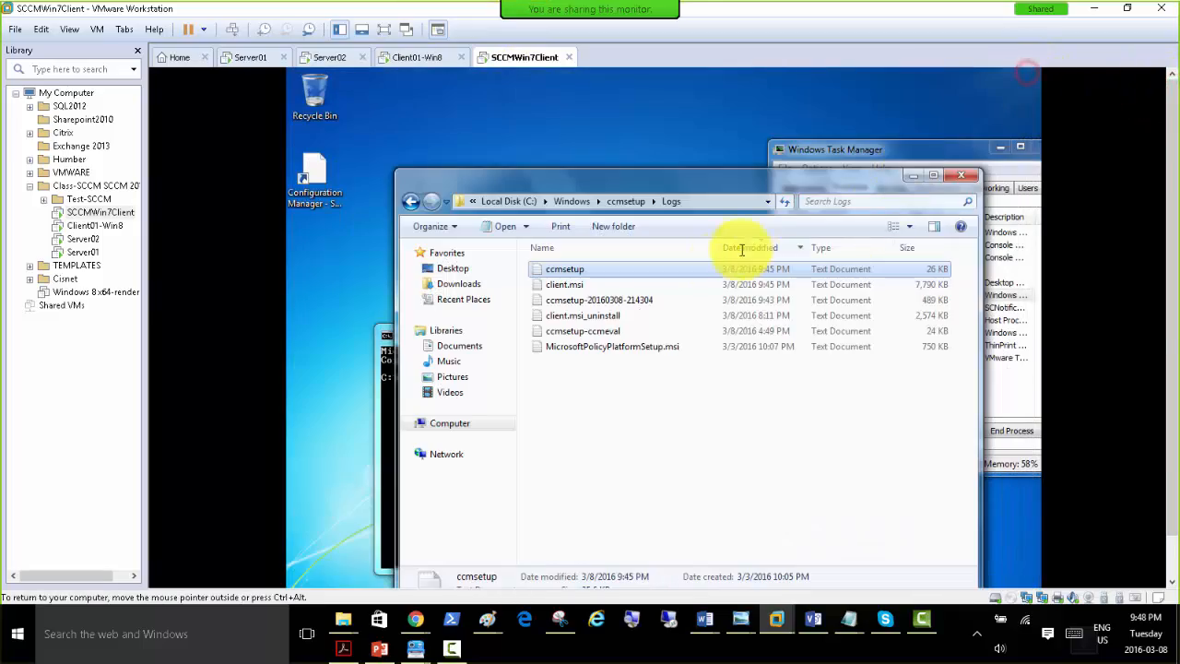
# Open the client.msi log in a maximized window, examine its closing entries for the installation result, and close it.
pyautogui.doubleClick(577, 284)
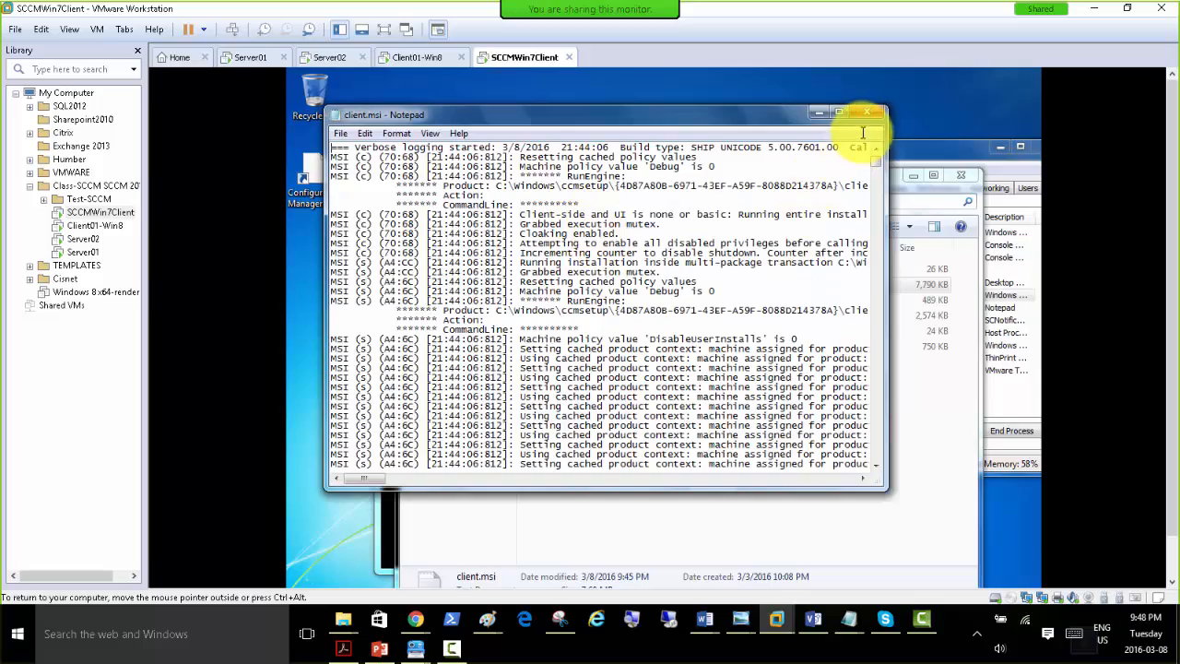
pyautogui.click(840, 115)
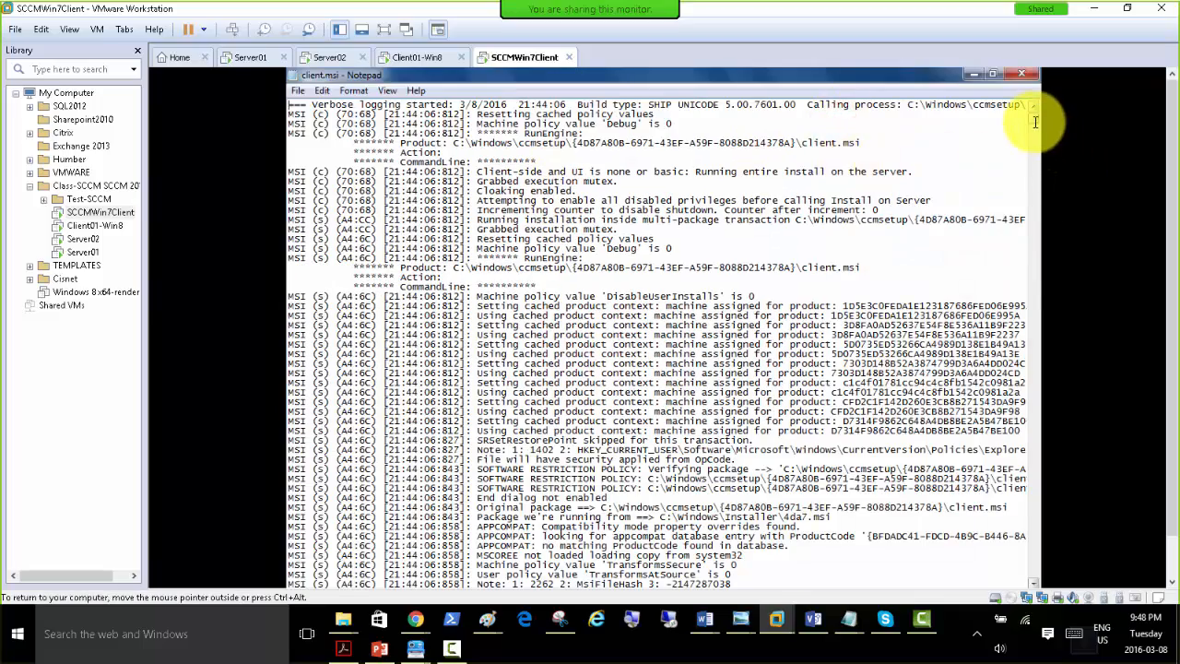
pyautogui.moveTo(1033, 107); pyautogui.dragTo(1054, 572)
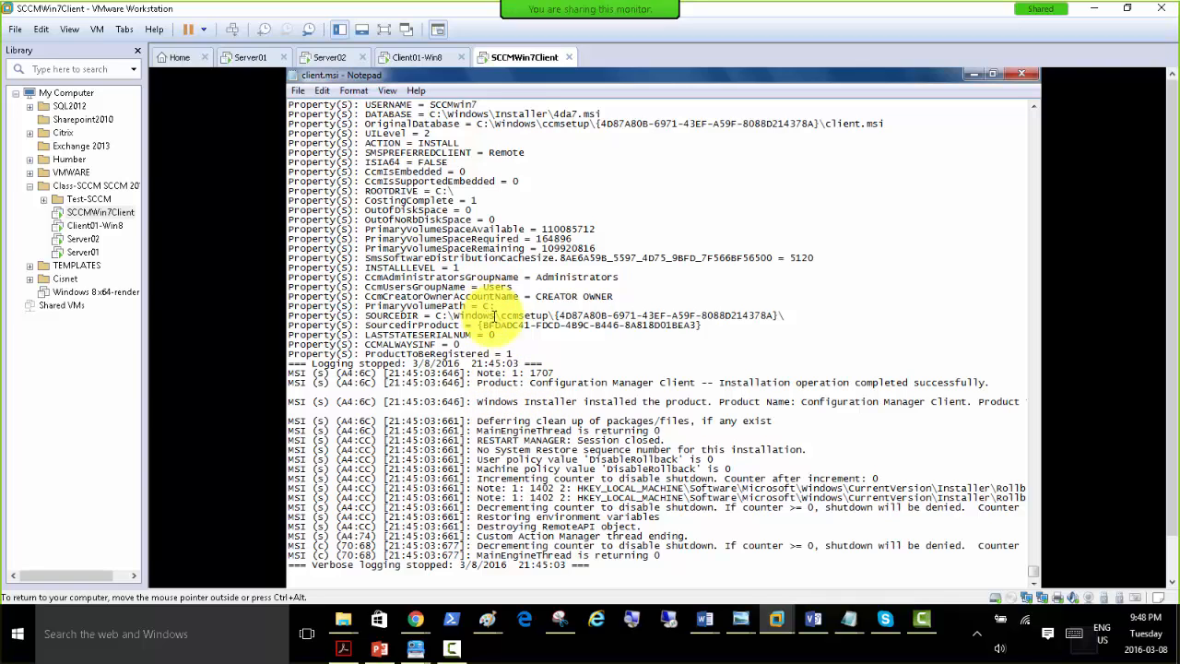
pyautogui.scroll(2, 503, 324)
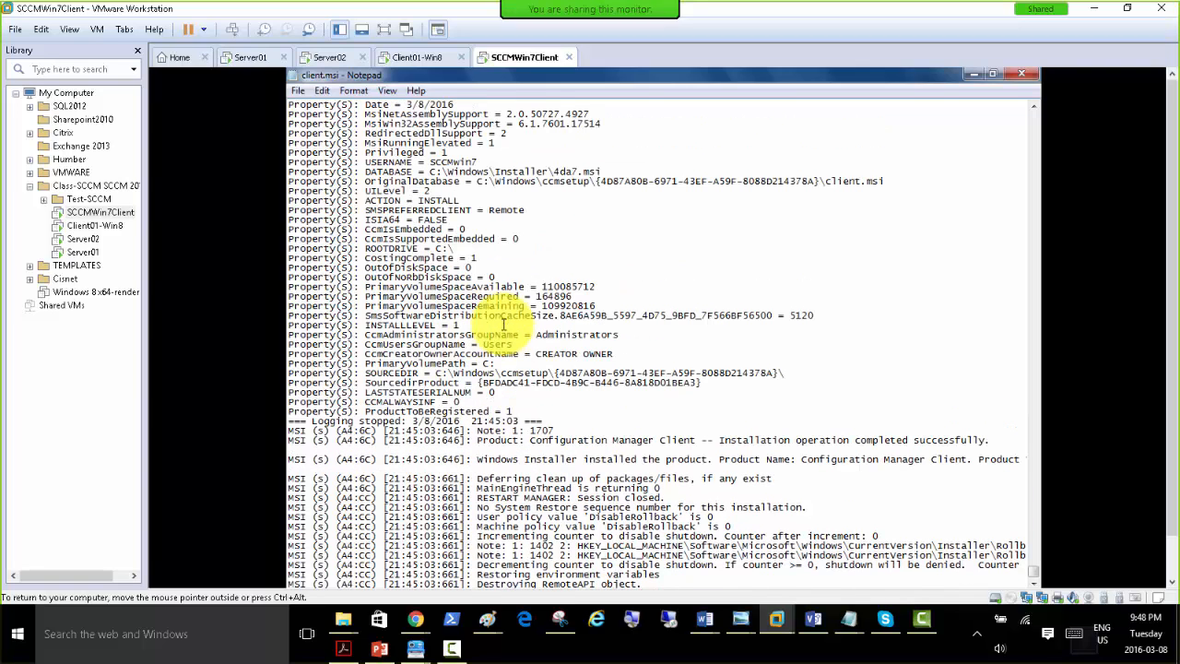
pyautogui.scroll(8, 503, 325)
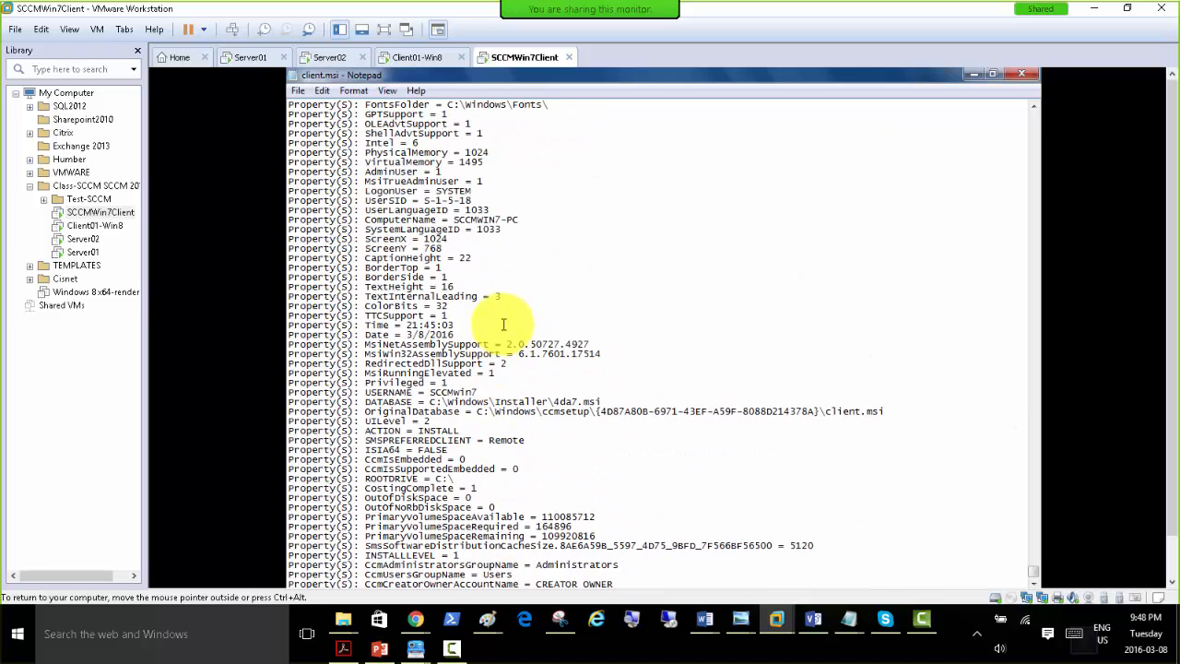
pyautogui.scroll(4, 503, 325)
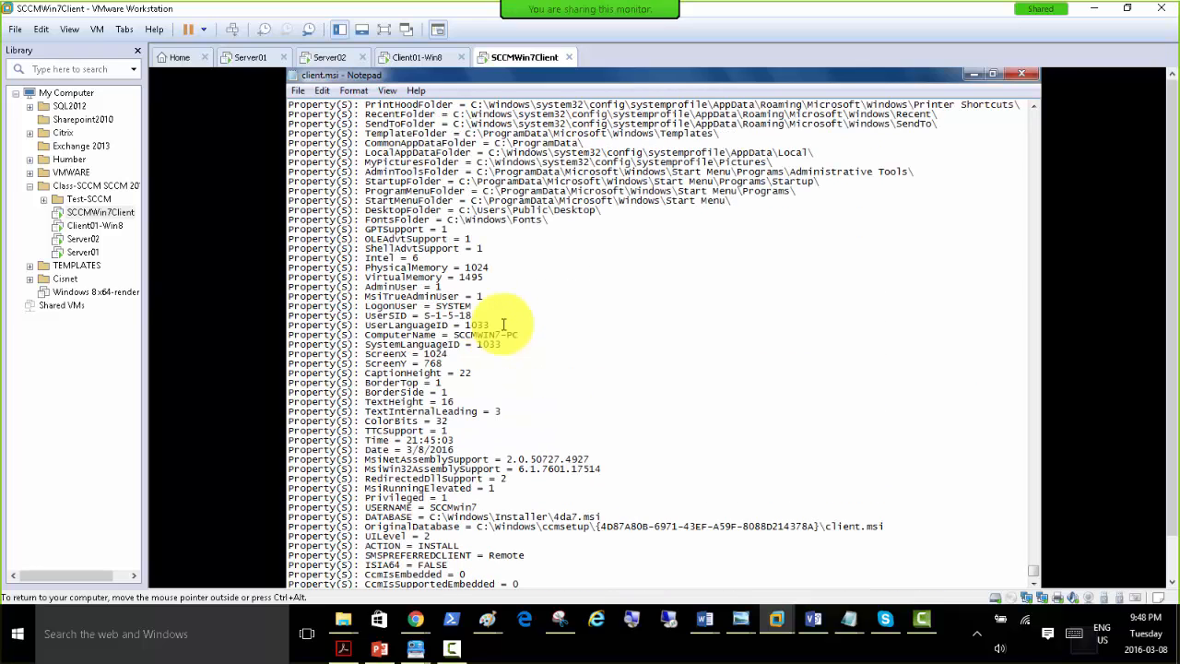
pyautogui.scroll(-14, 503, 329)
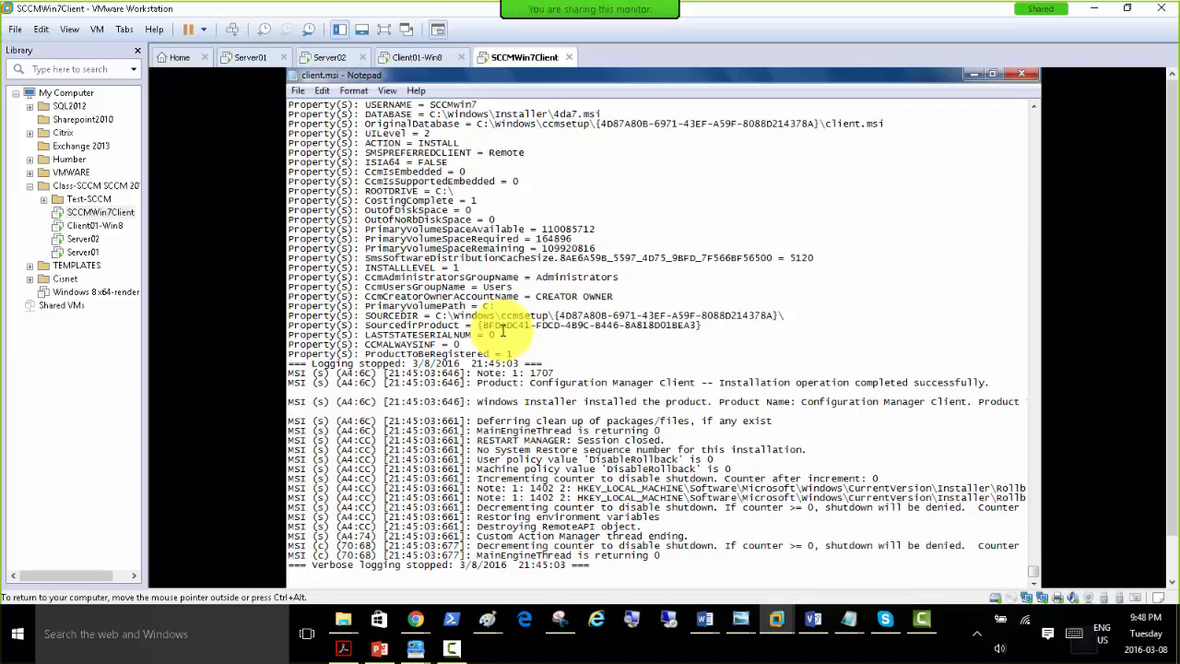
pyautogui.click(1022, 73)
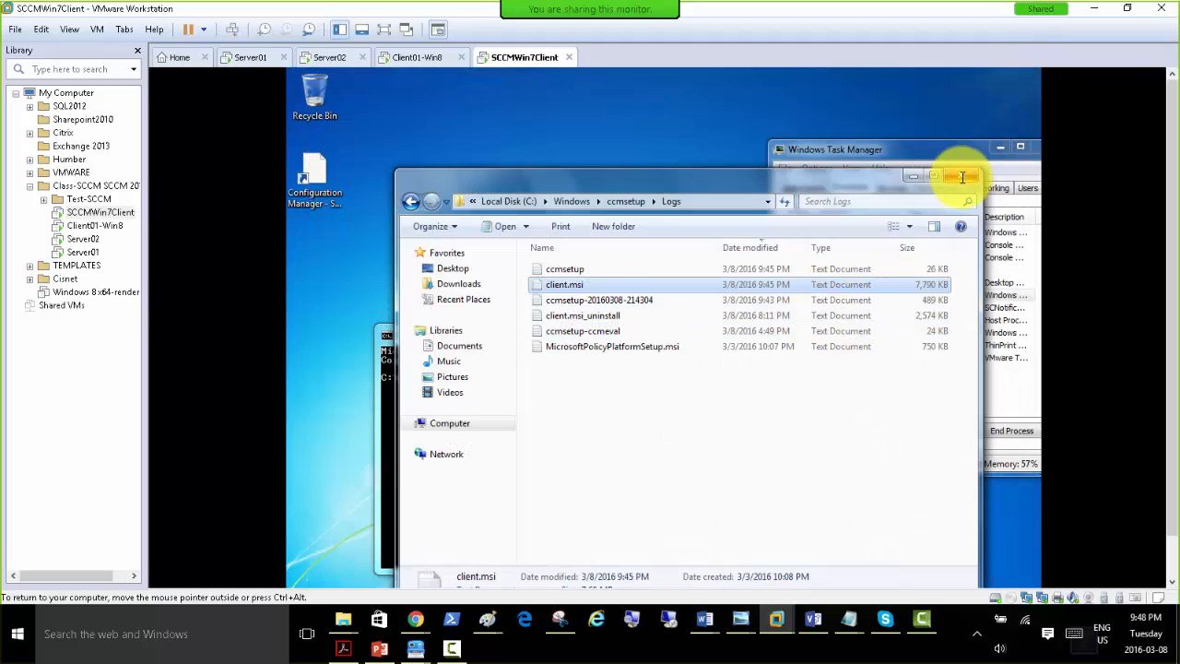
pyautogui.doubleClick(572, 300)
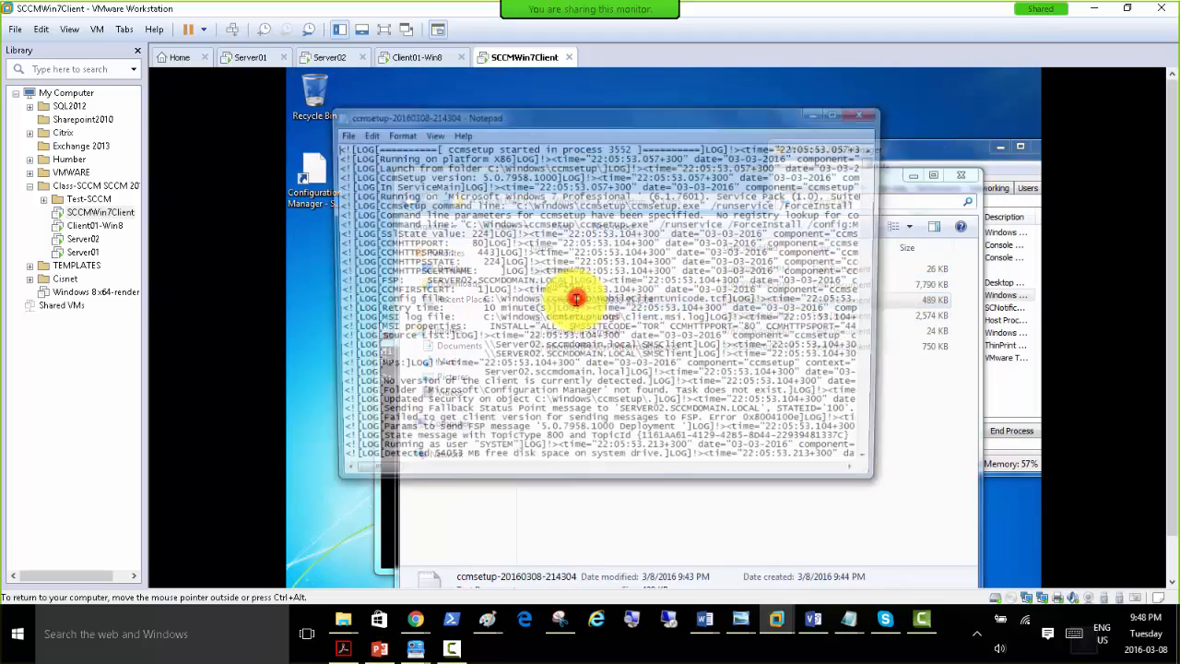
pyautogui.click(839, 113)
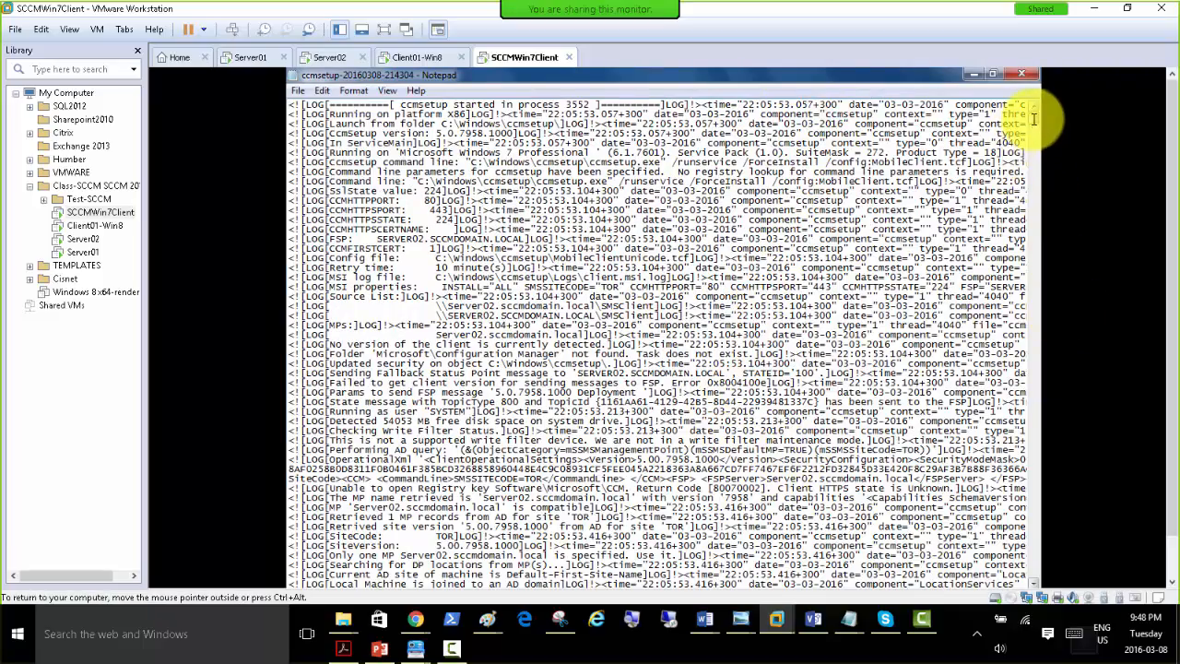
pyautogui.moveTo(1034, 118); pyautogui.dragTo(1035, 563)
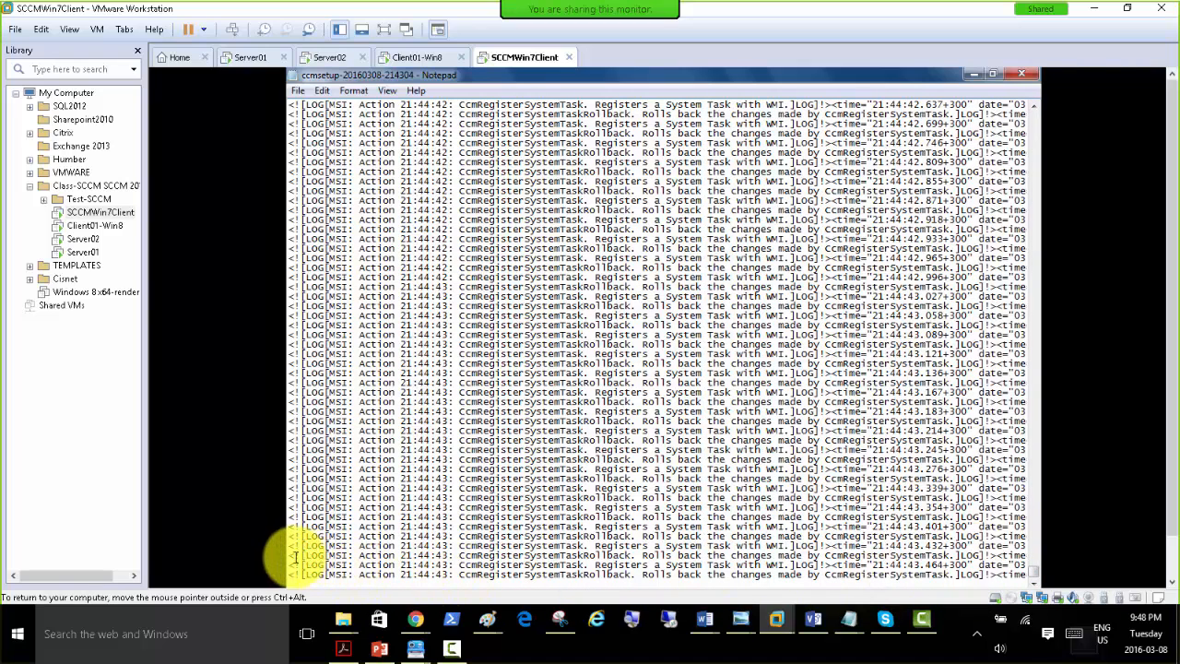
pyautogui.moveTo(286, 553); pyautogui.dragTo(716, 597)
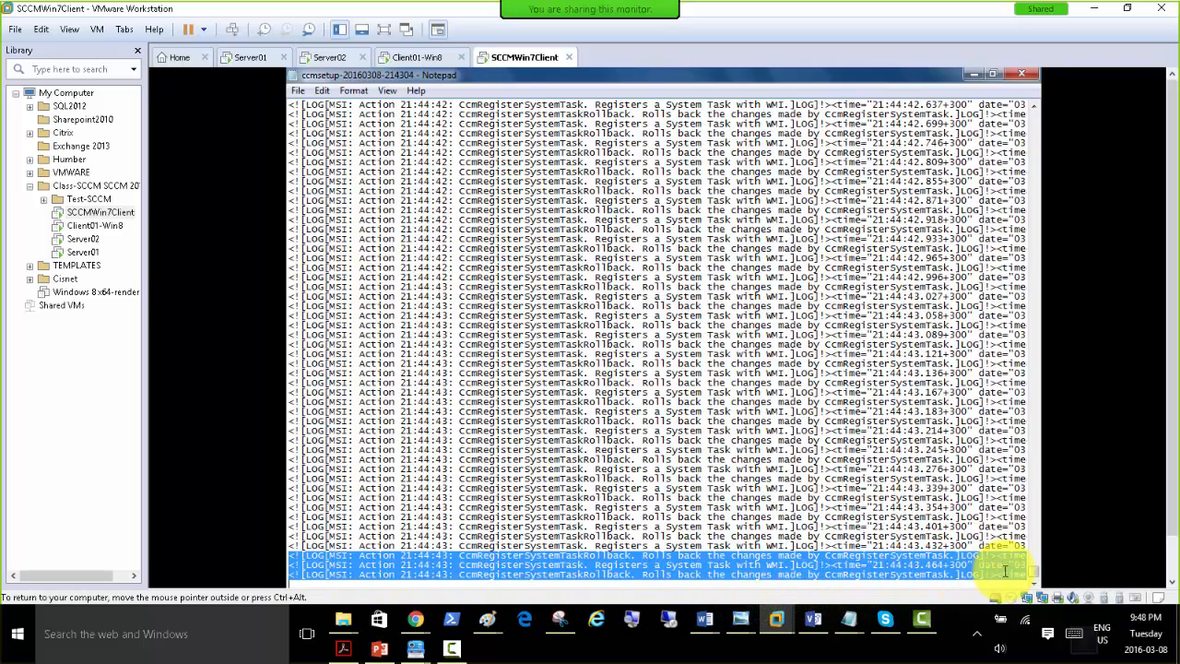
pyautogui.click(1021, 72)
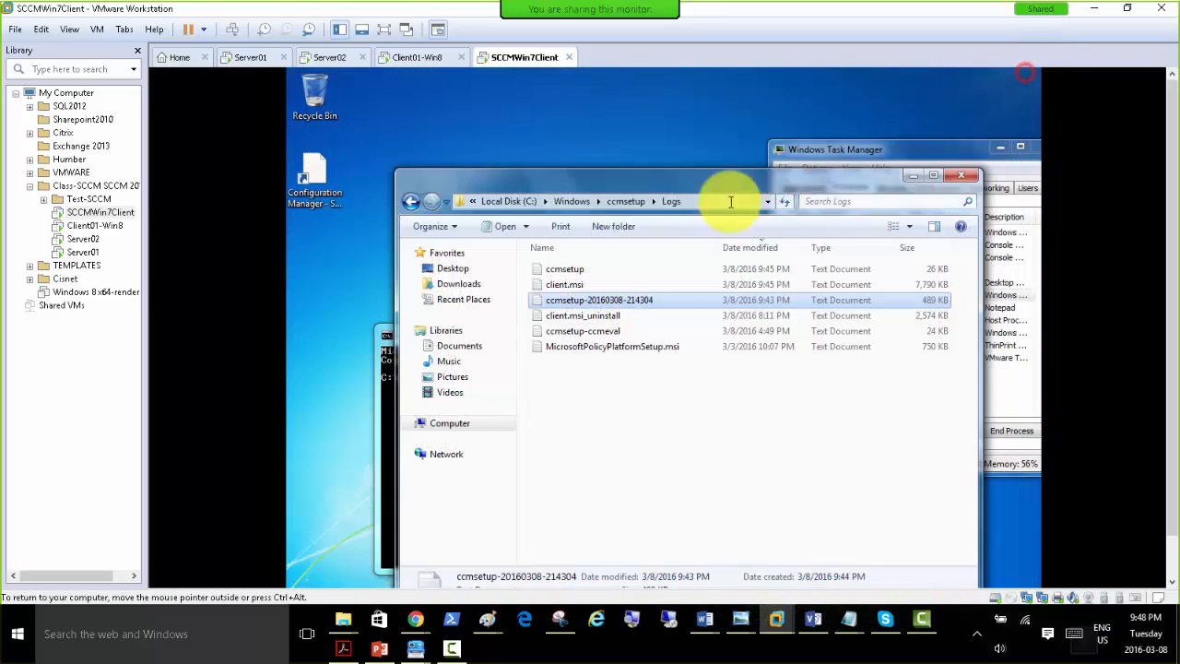
# Display the full path of the Logs folder and move its window higher on the Windows 7 desktop.
pyautogui.click(692, 201)
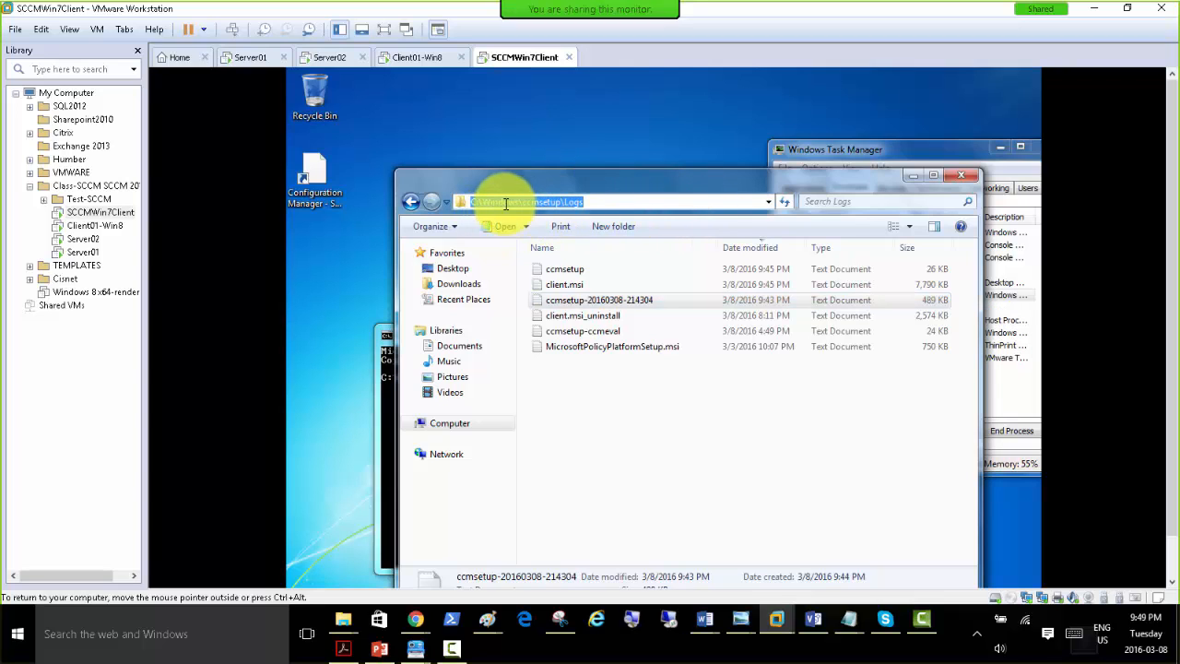
pyautogui.click(601, 203)
pyautogui.click(618, 387)
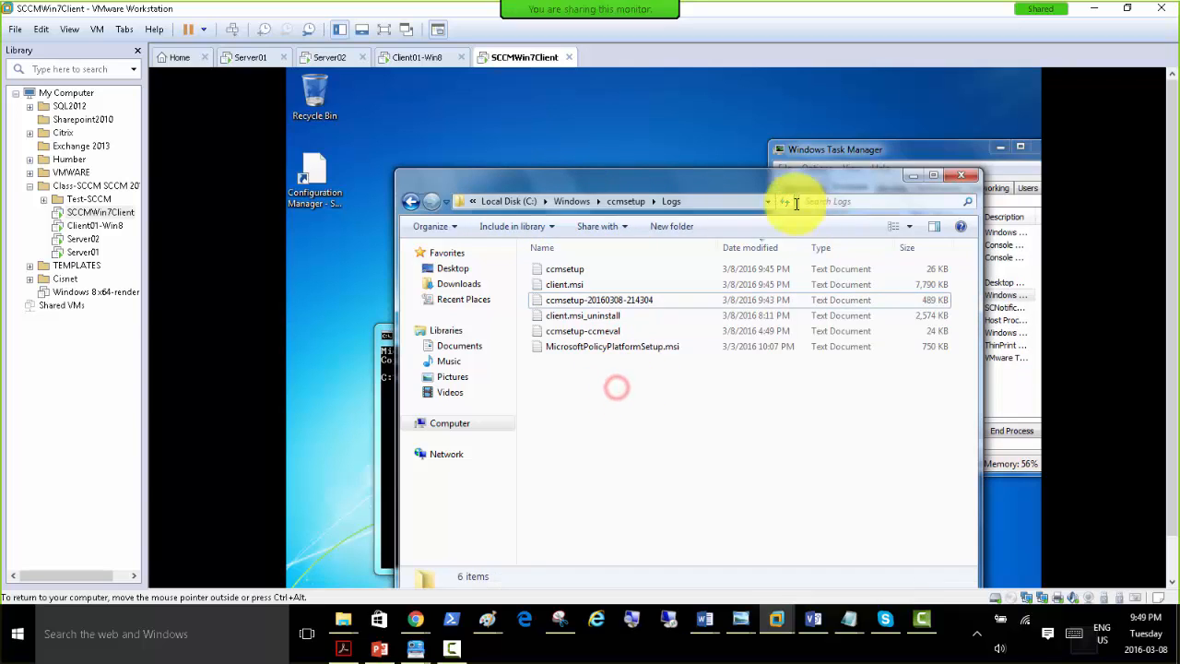
pyautogui.moveTo(790, 193); pyautogui.dragTo(778, 108)
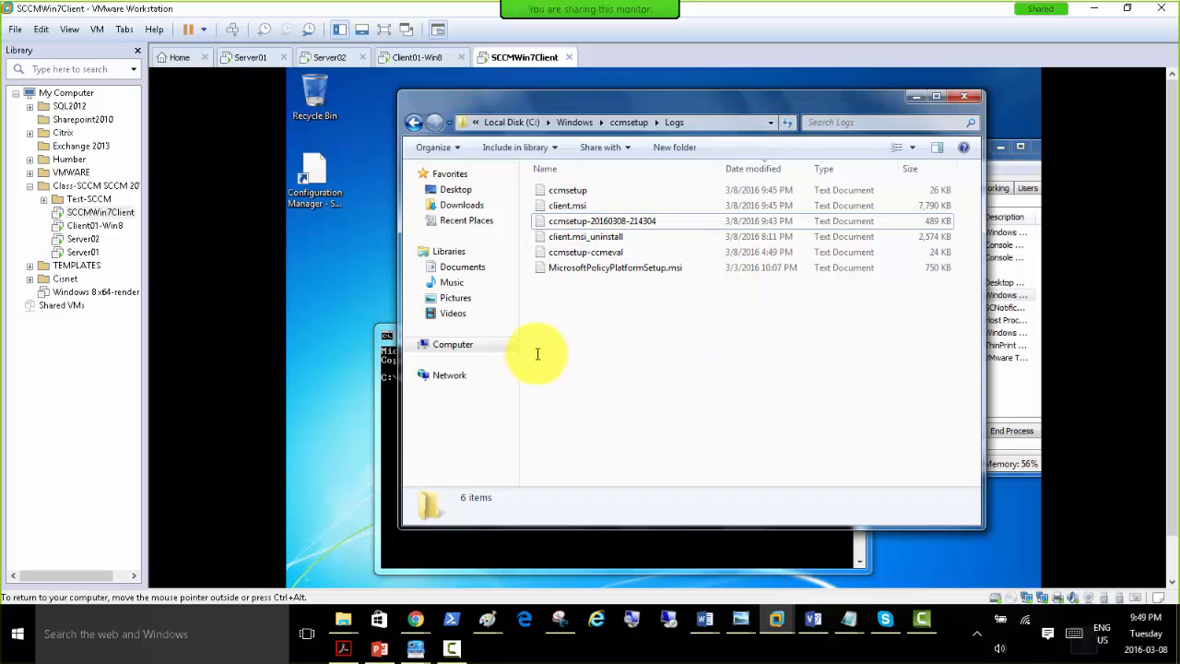
# View the general client properties through the Configuration Manager desktop shortcut, then cancel them and the compatibility prompt.
pyautogui.doubleClick(309, 184)
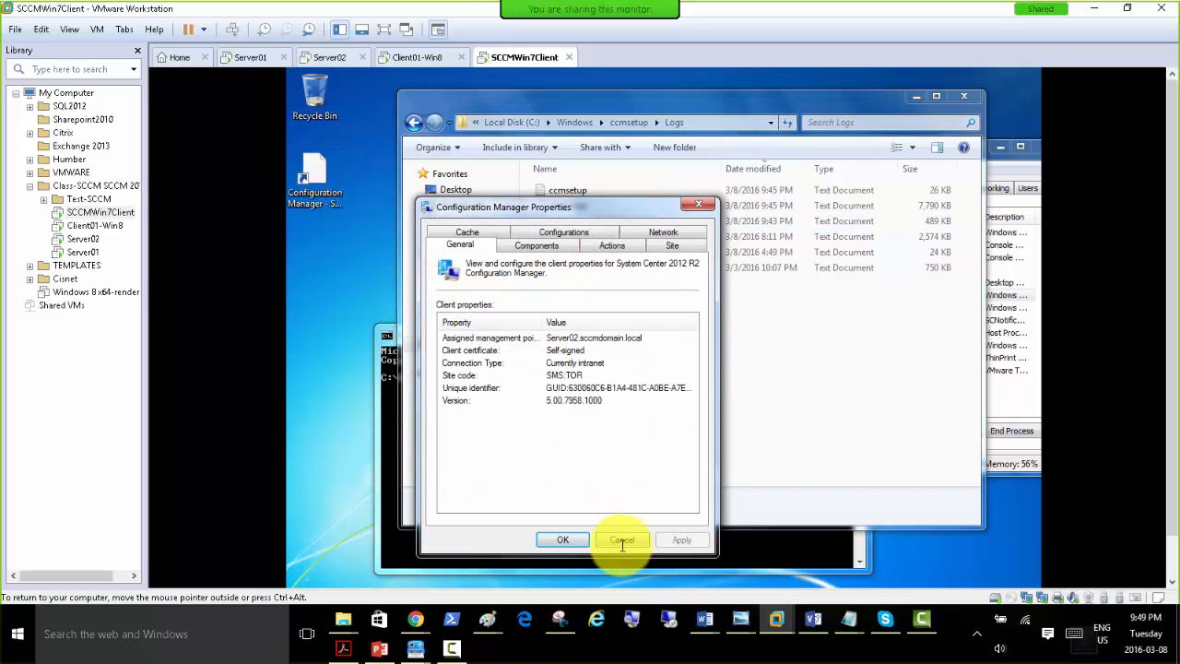
pyautogui.click(618, 540)
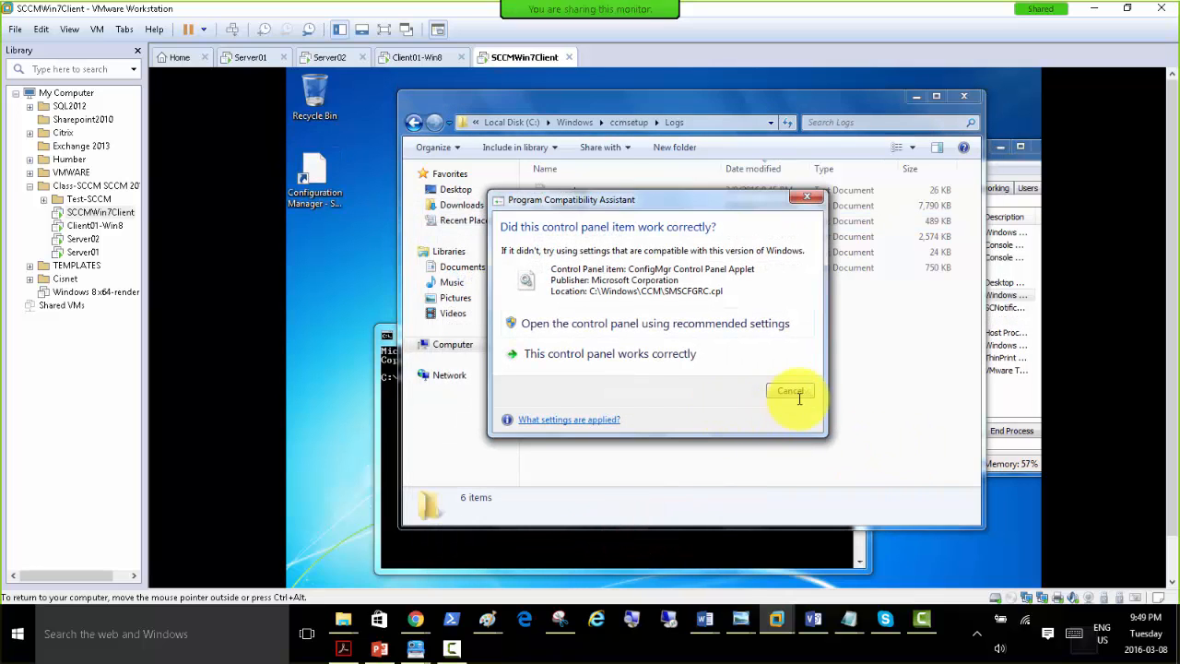
pyautogui.click(798, 388)
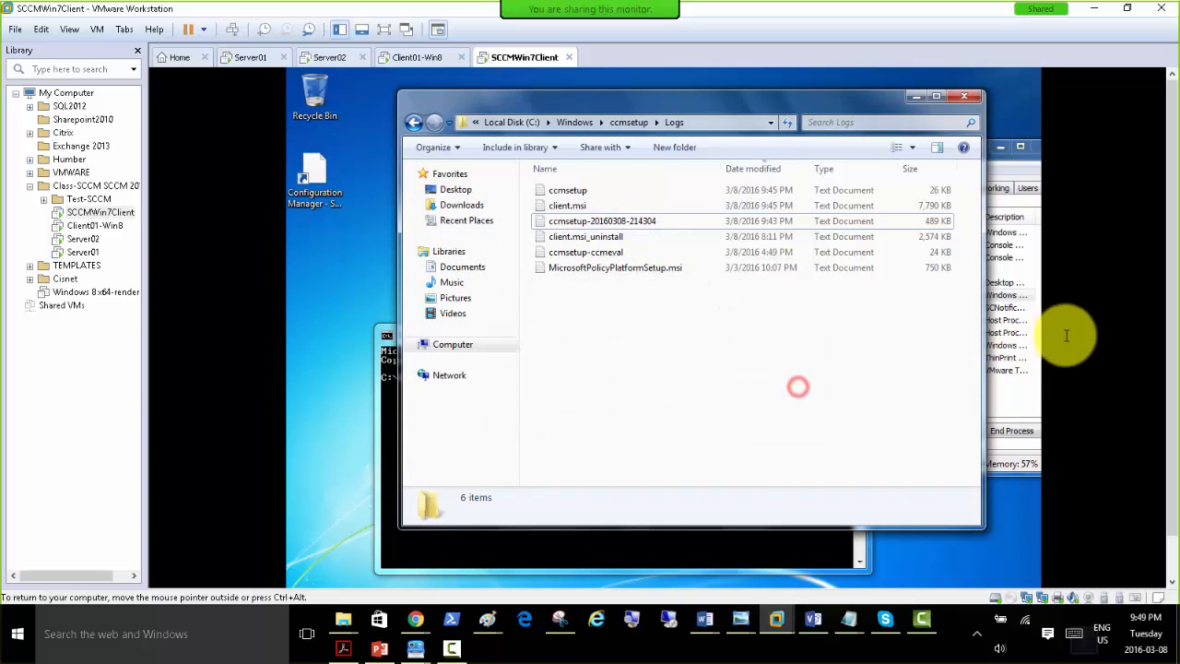
# Open Configuration Manager from the System and Security category of the Windows 7 client's Control Panel.
pyautogui.click(1171, 260)
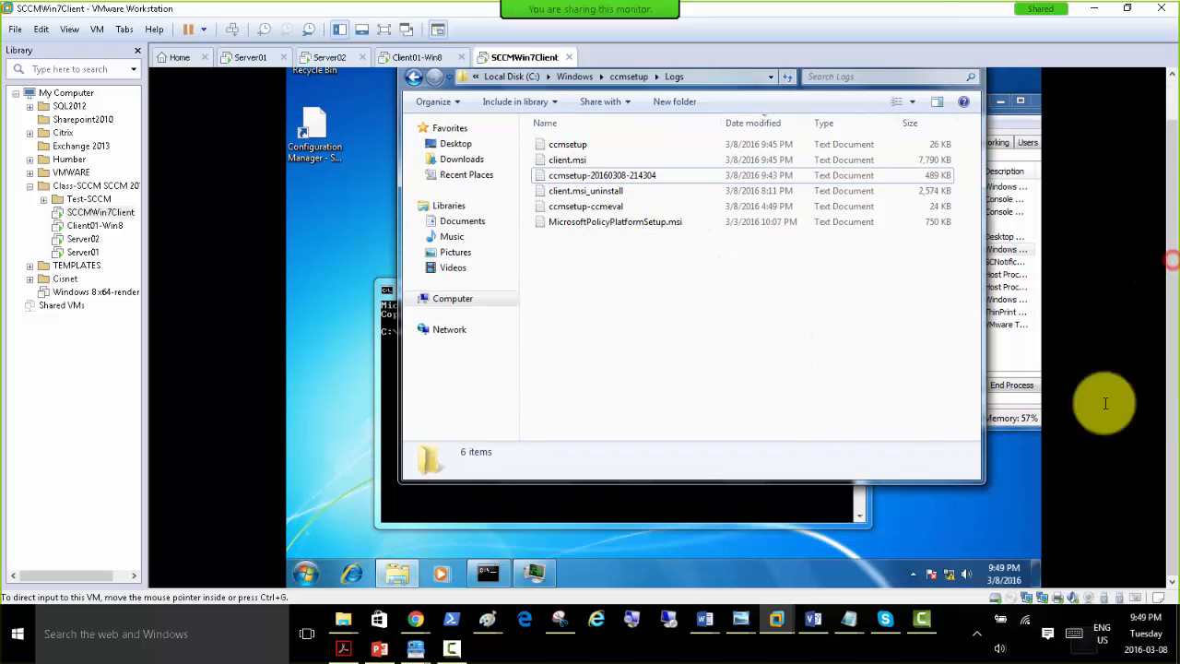
pyautogui.click(307, 573)
pyautogui.click(515, 385)
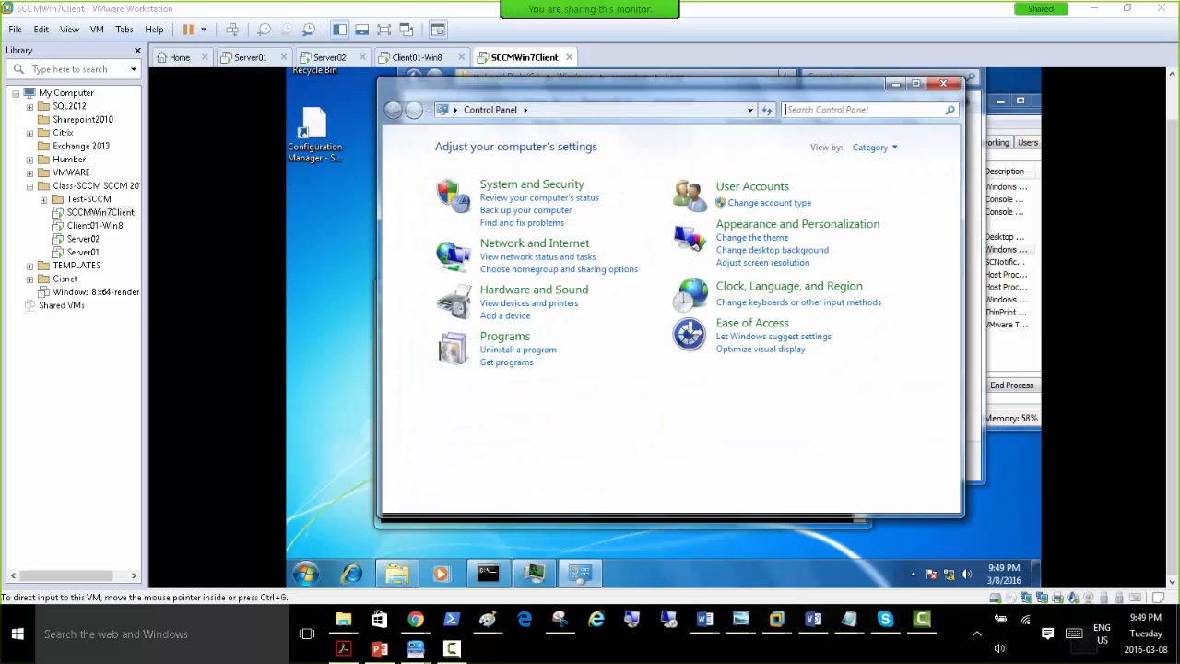
pyautogui.click(512, 185)
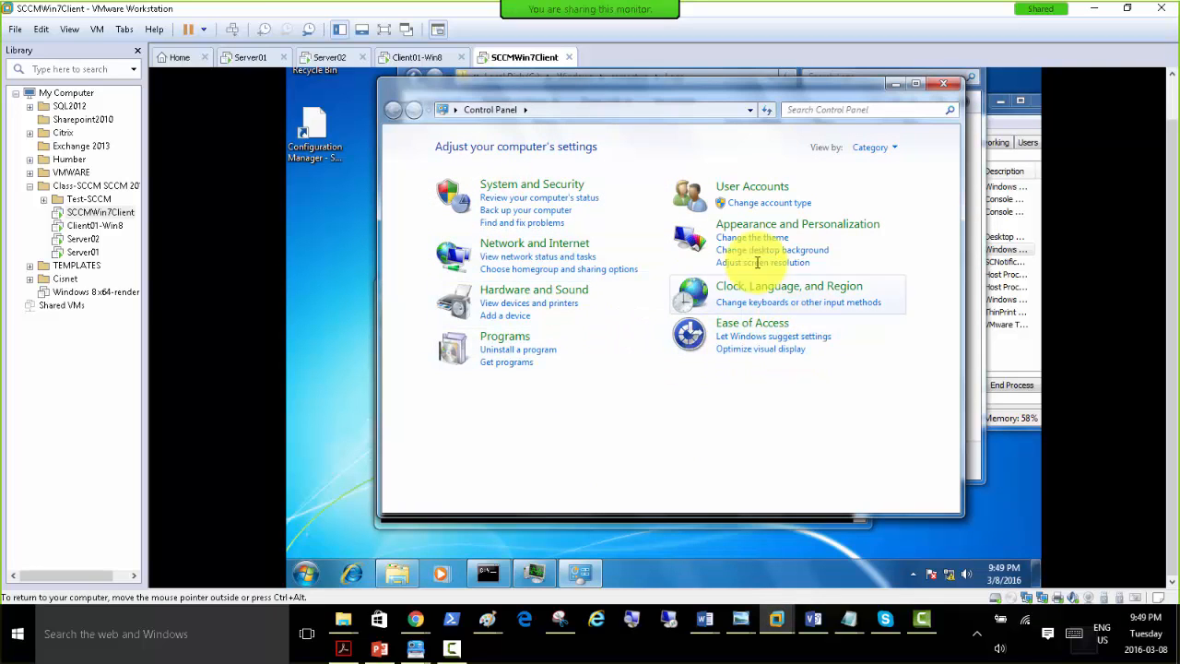
pyautogui.click(527, 180)
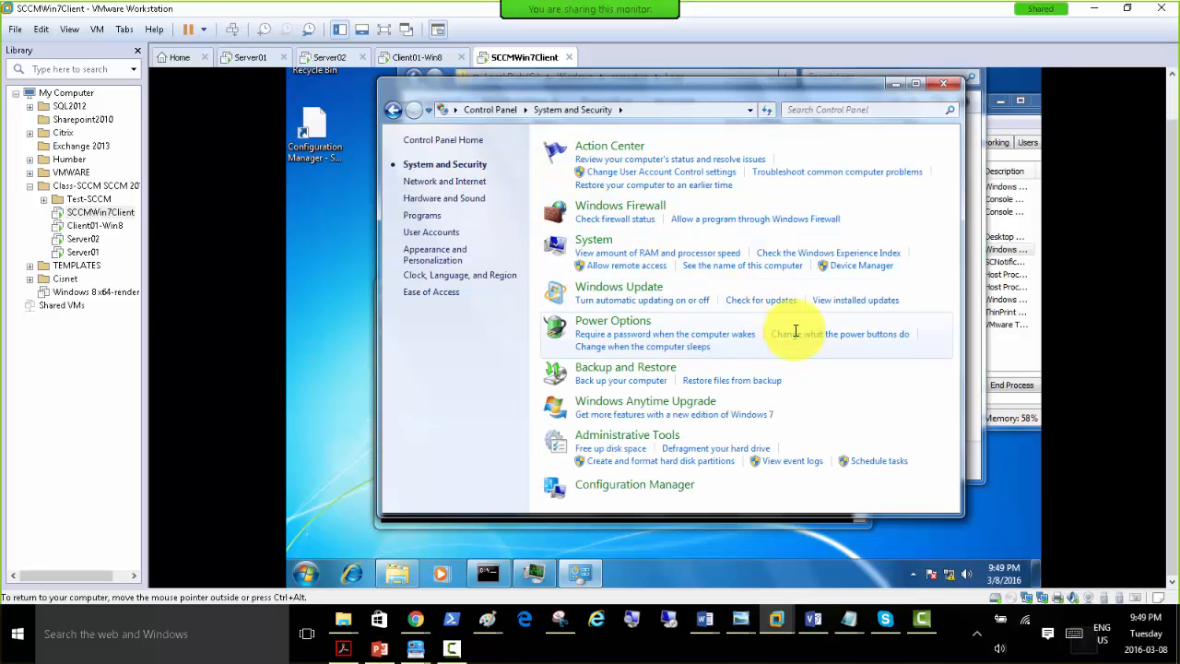
pyautogui.click(603, 483)
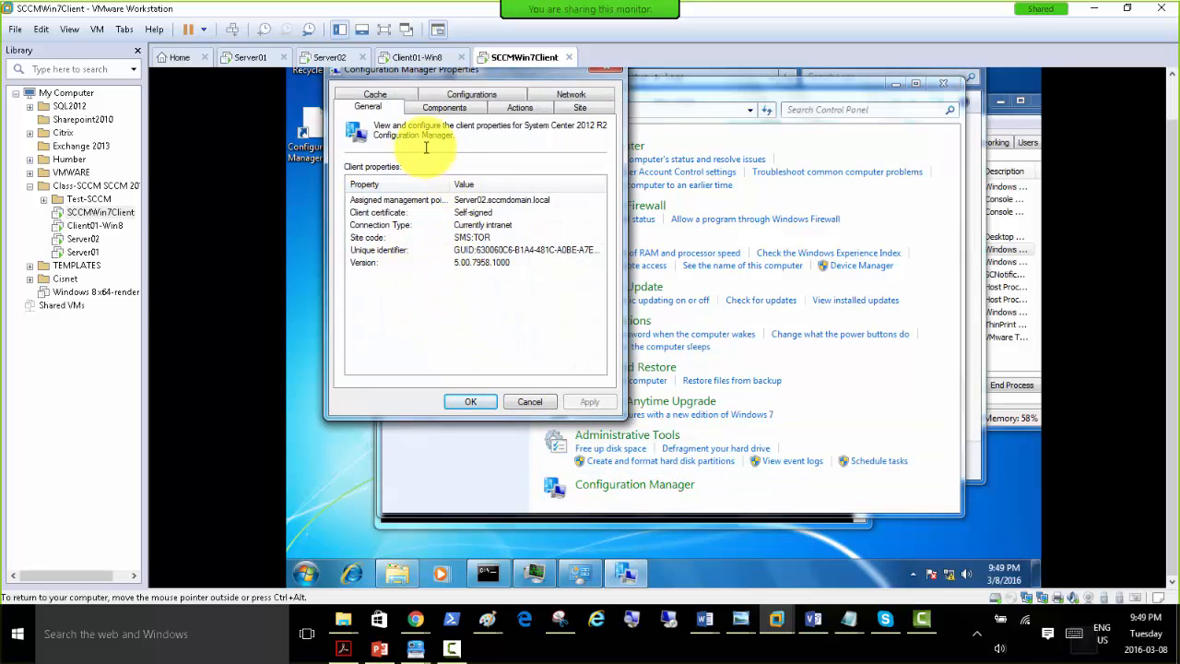
# Examine the client's component statuses, available action cycles and site assignment in Configuration Manager Properties, and close the dialog.
pyautogui.click(433, 104)
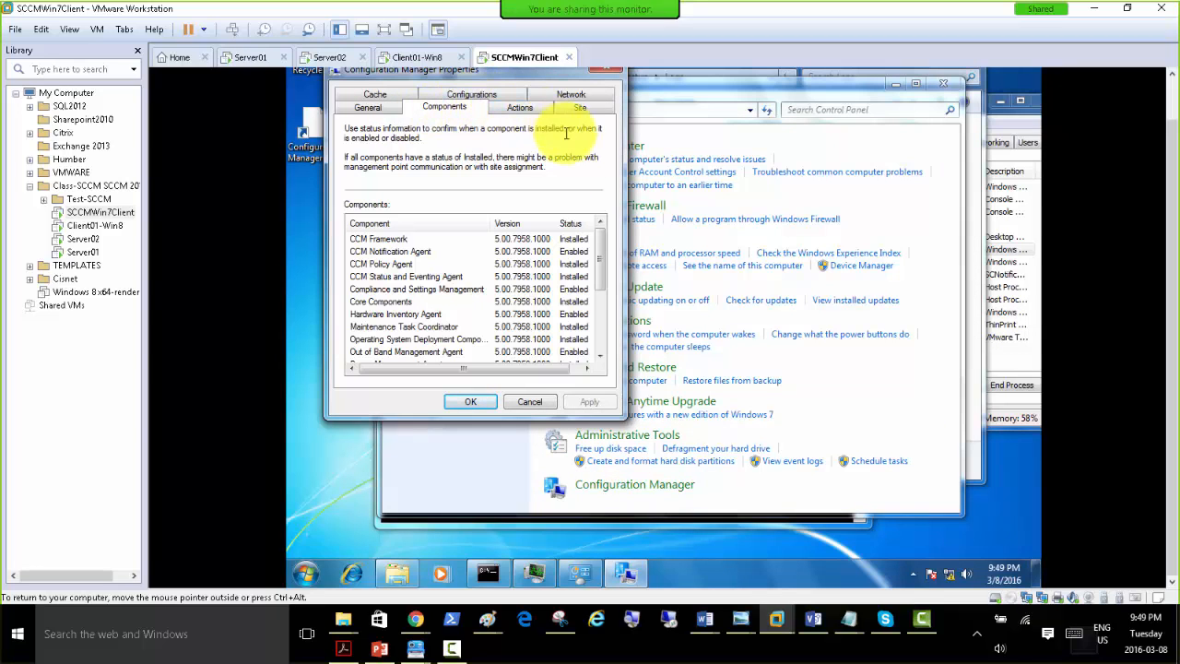
pyautogui.moveTo(600, 244); pyautogui.dragTo(601, 304)
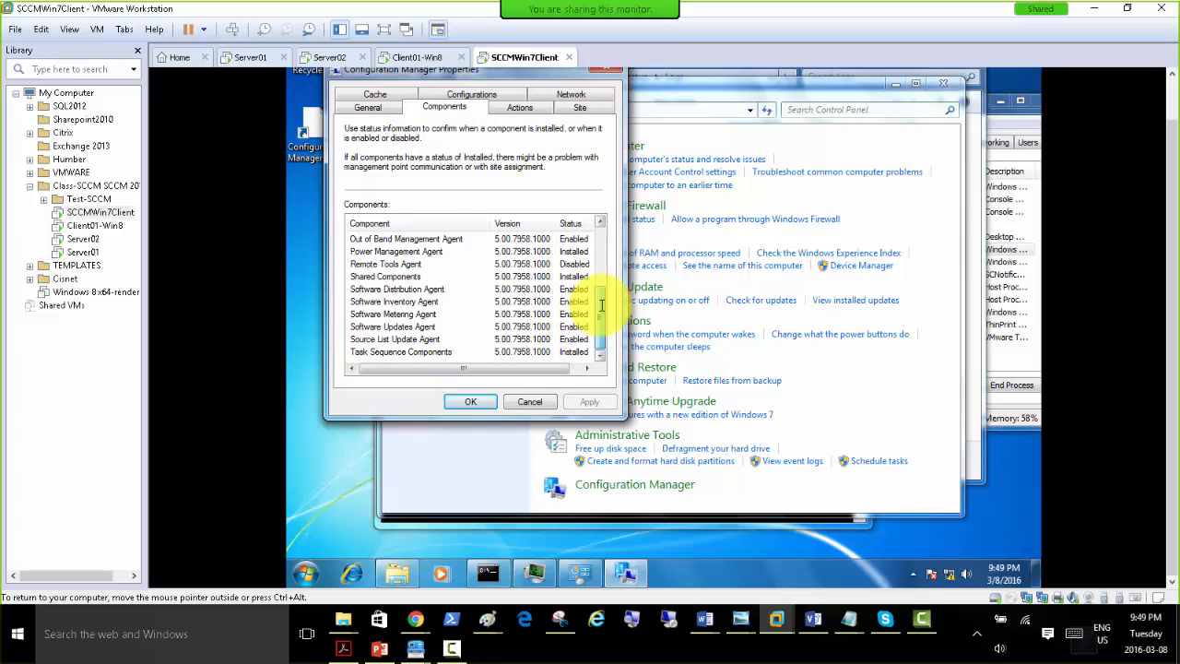
pyautogui.click(506, 109)
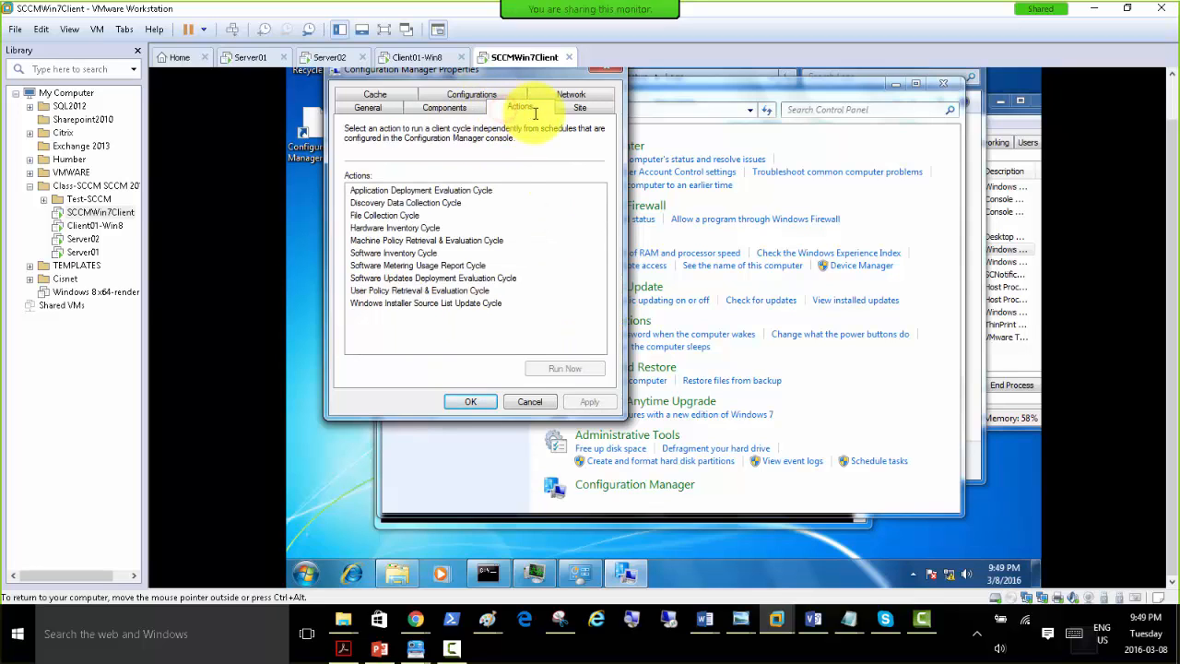
pyautogui.click(566, 109)
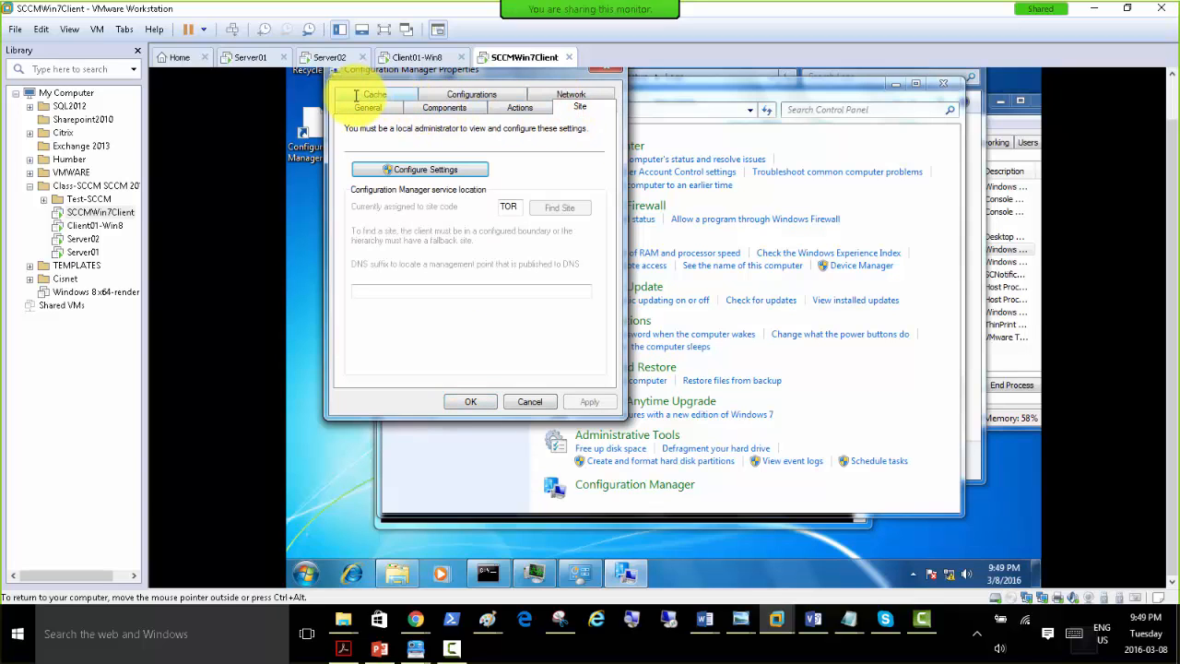
pyautogui.click(465, 400)
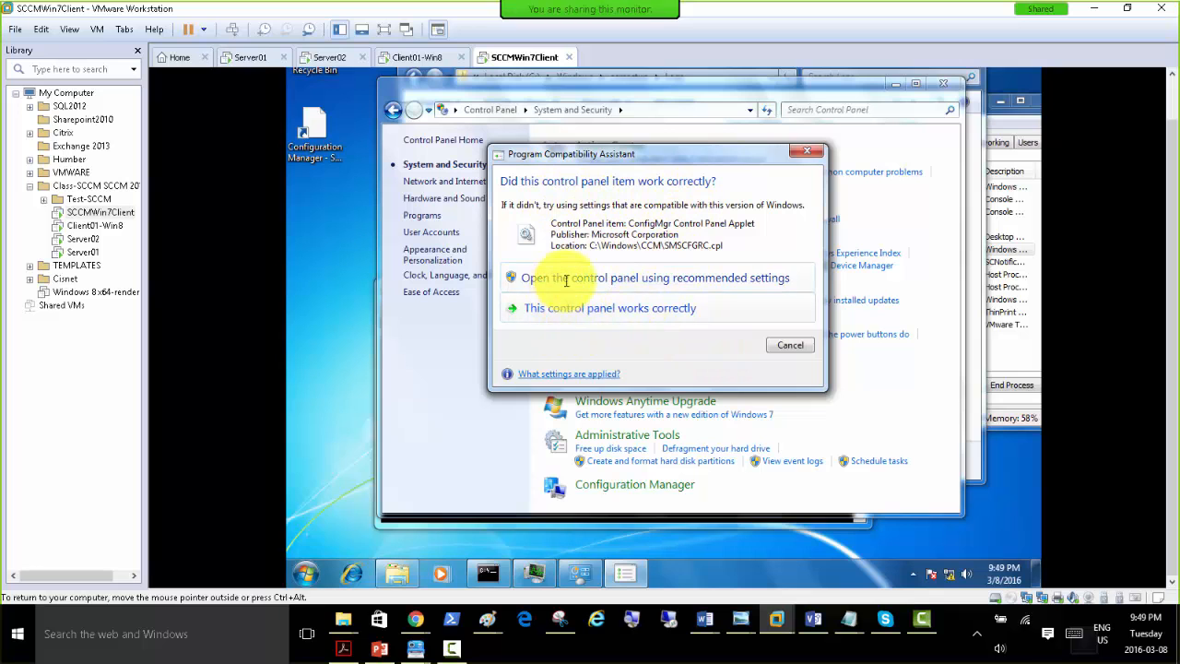
# Reopen and close Configuration Manager Properties using the recommended compatibility settings, and move the Control Panel window down to uncover the Logs folder.
pyautogui.click(622, 278)
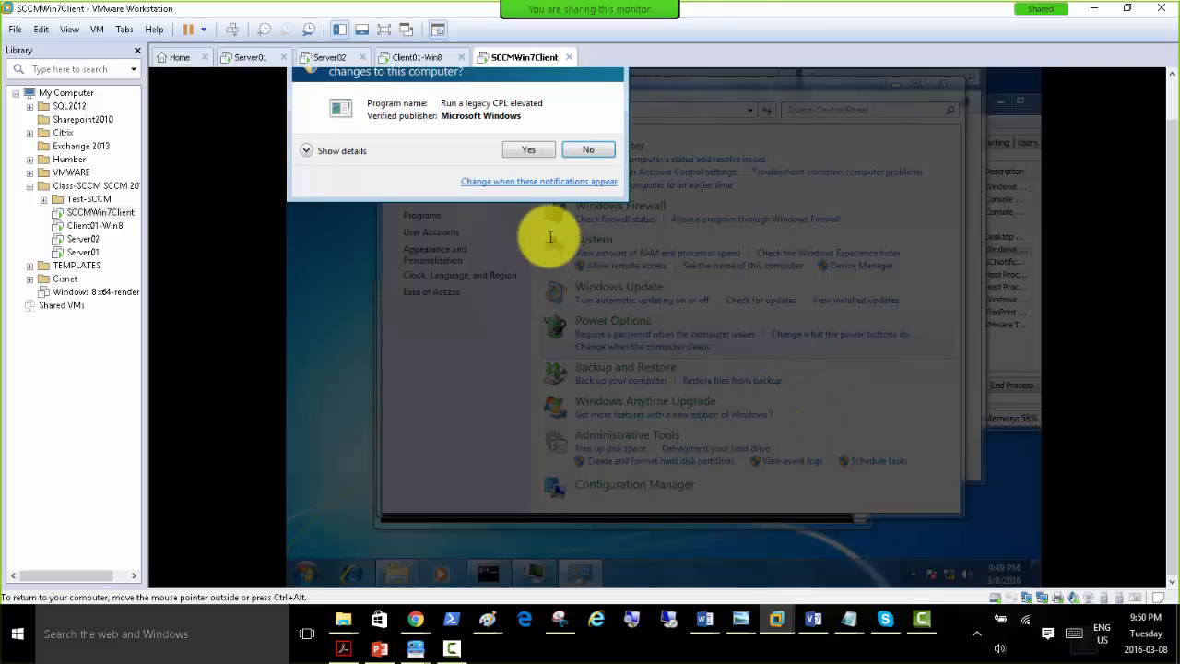
pyautogui.click(529, 150)
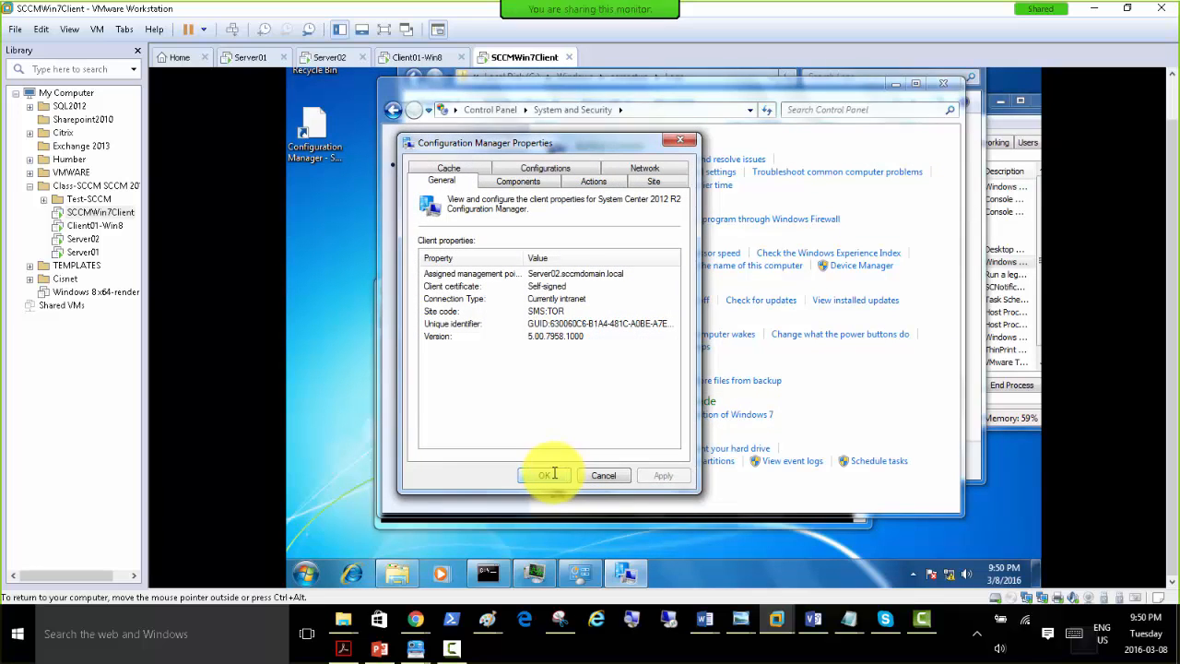
pyautogui.click(551, 474)
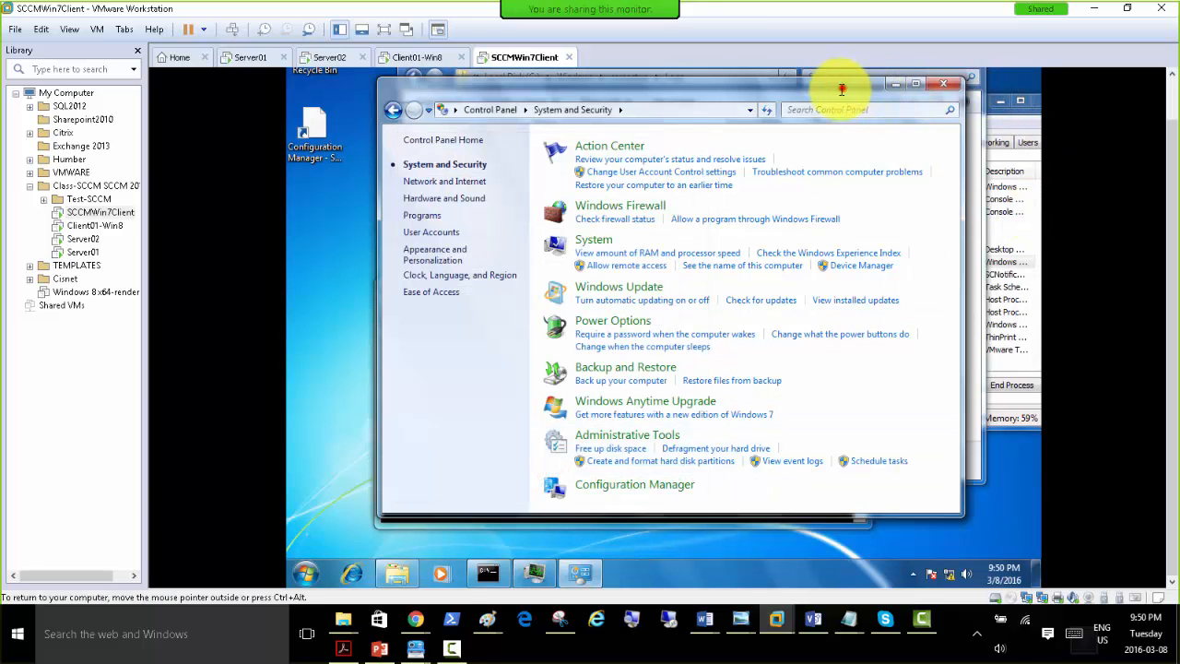
pyautogui.click(842, 88)
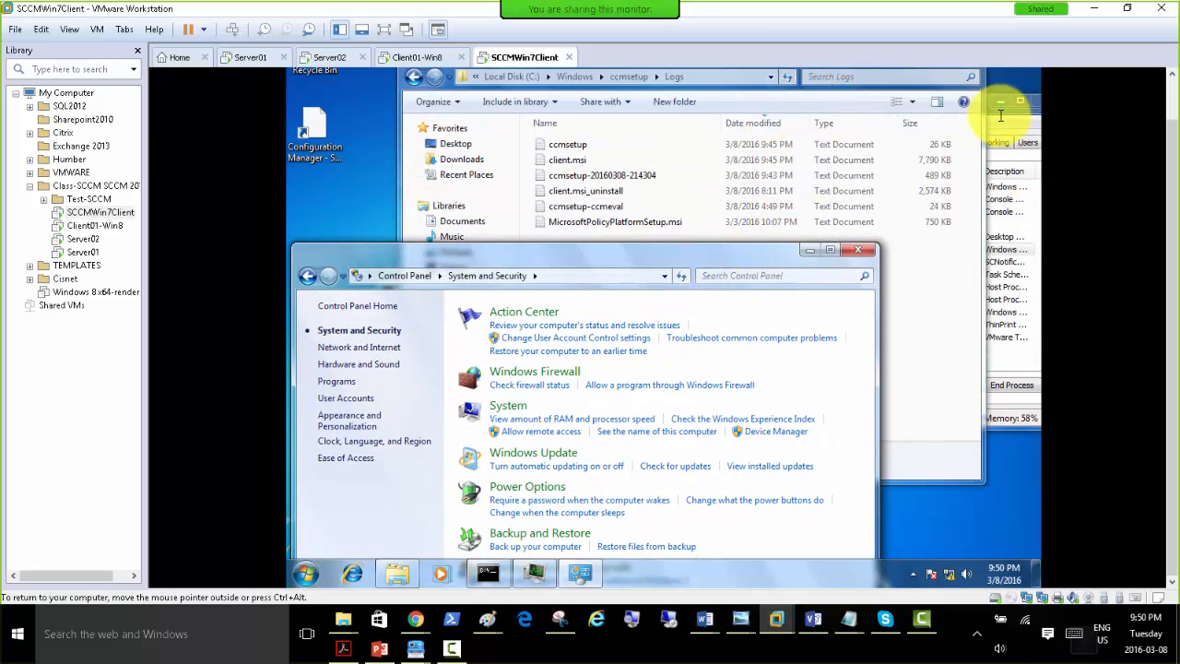
# Review the running processes in Task Manager and the files in the ccmsetup Logs folder, moving the Control Panel window as needed.
pyautogui.click(994, 116)
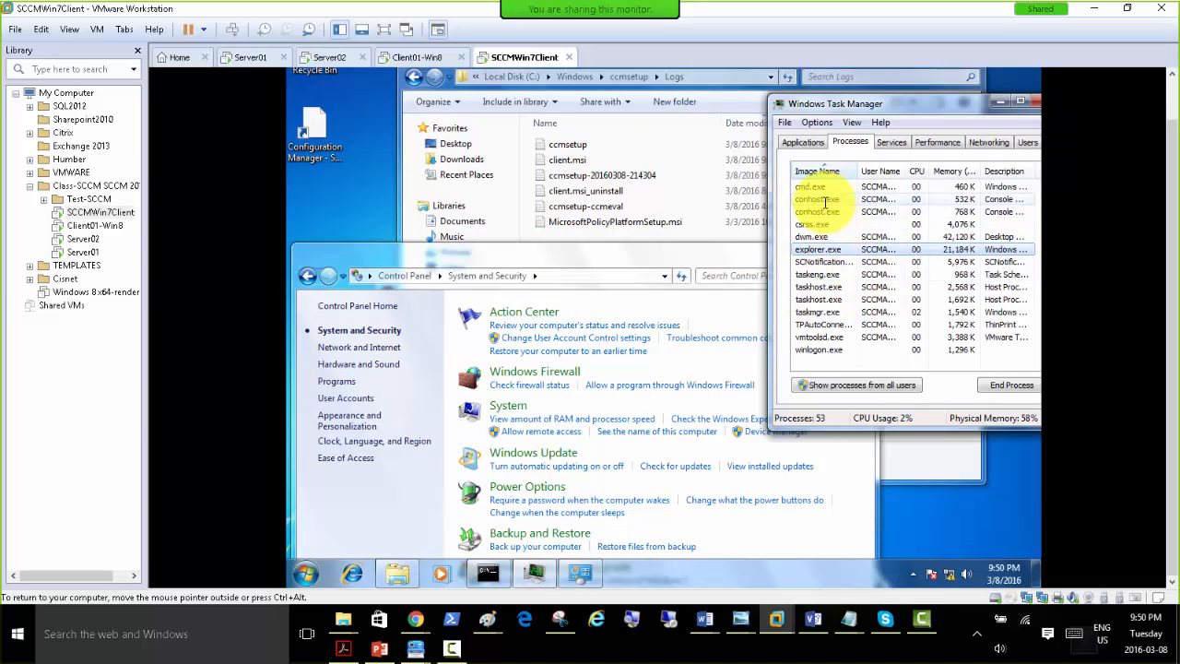
pyautogui.moveTo(636, 254); pyautogui.dragTo(732, 413)
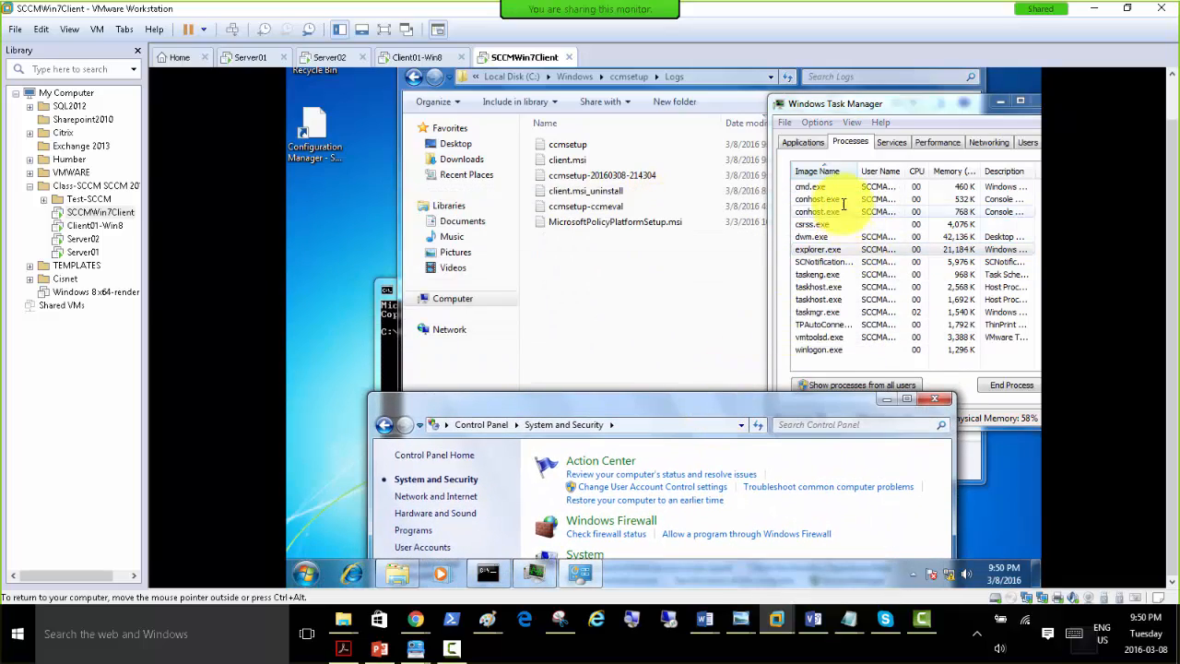
pyautogui.moveTo(639, 403); pyautogui.dragTo(604, 110)
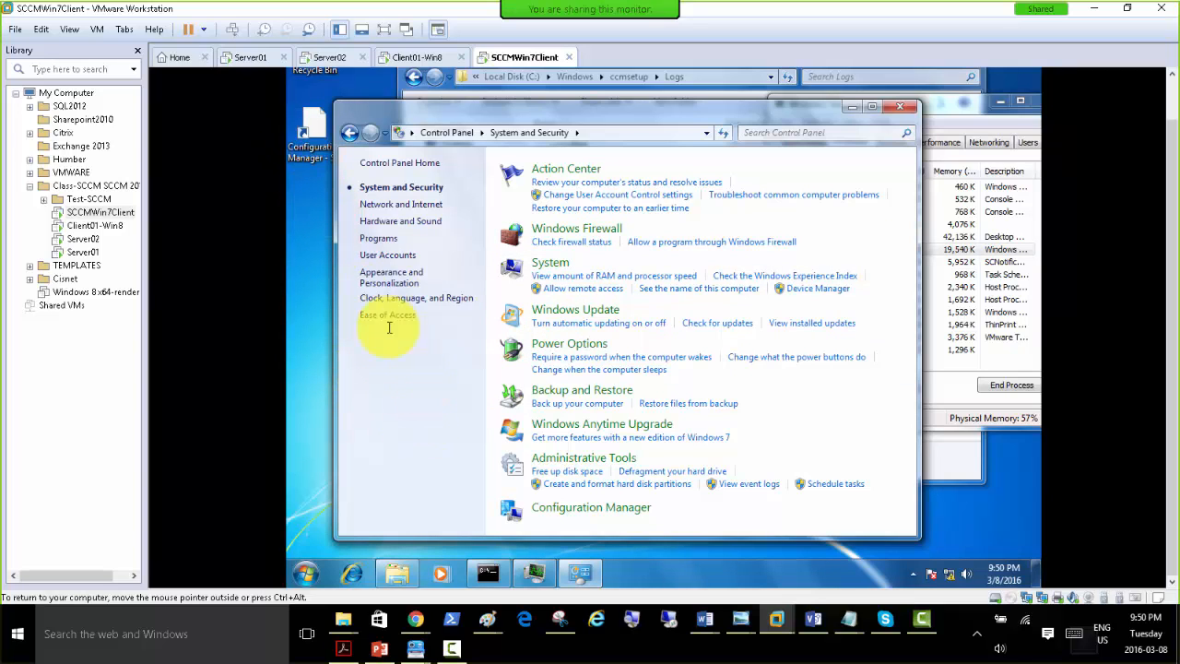
pyautogui.click(397, 573)
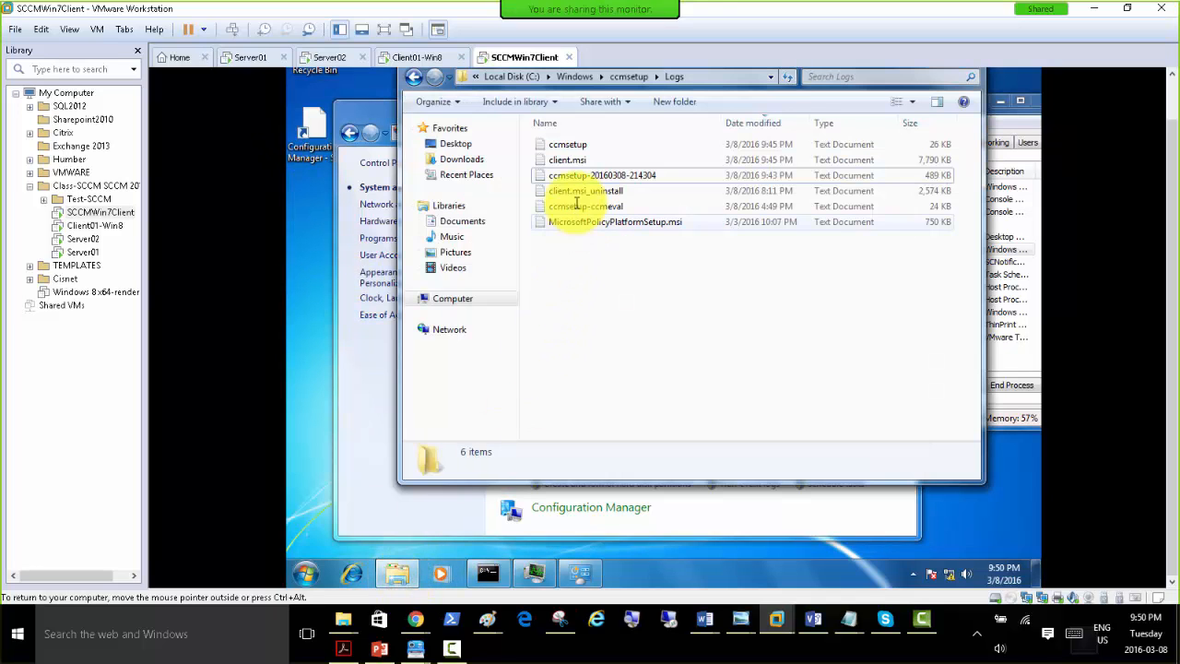
pyautogui.click(385, 379)
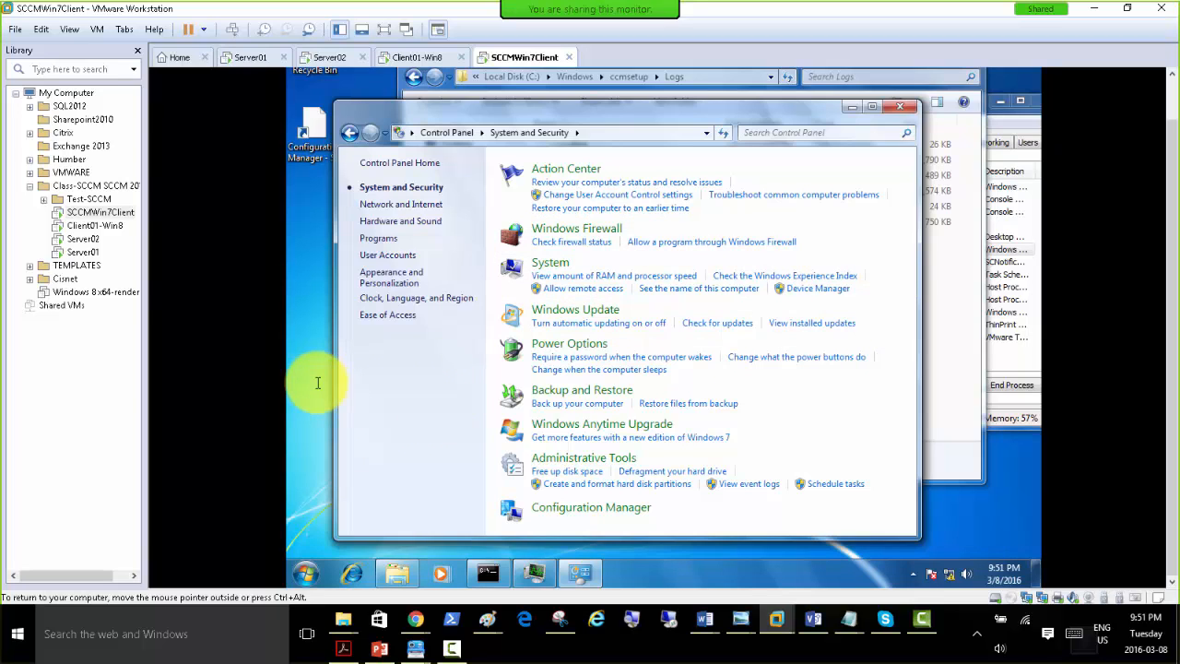
# View the client's installed programs in Programs and Features from a new Control Panel window.
pyautogui.click(306, 572)
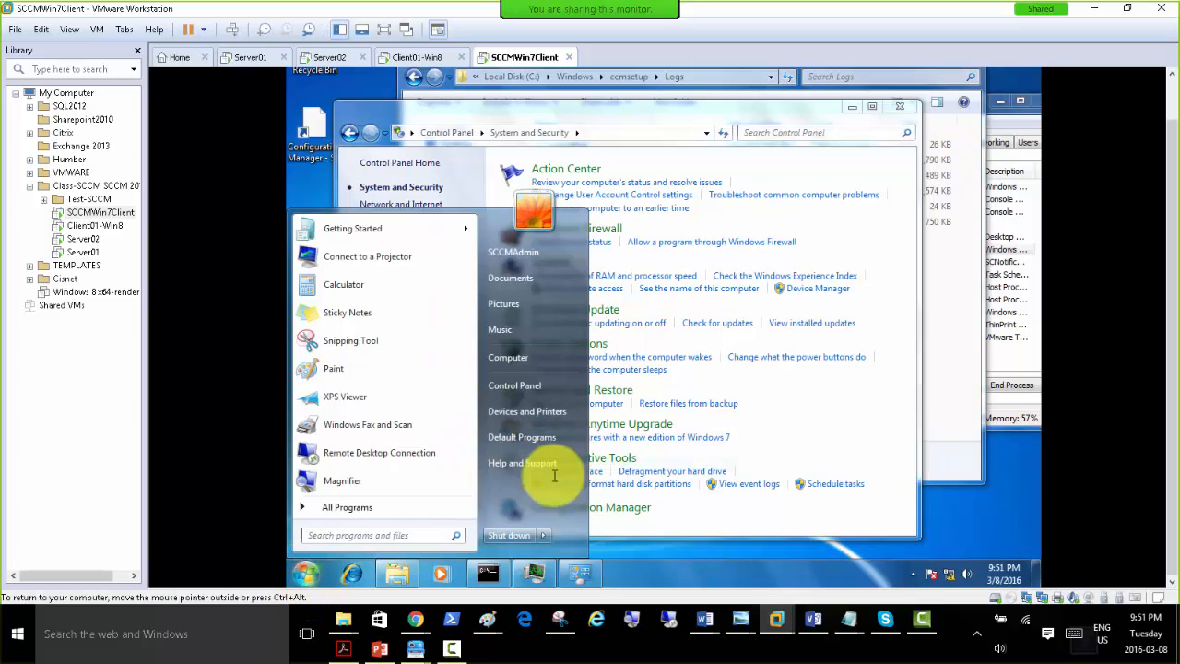
pyautogui.click(516, 392)
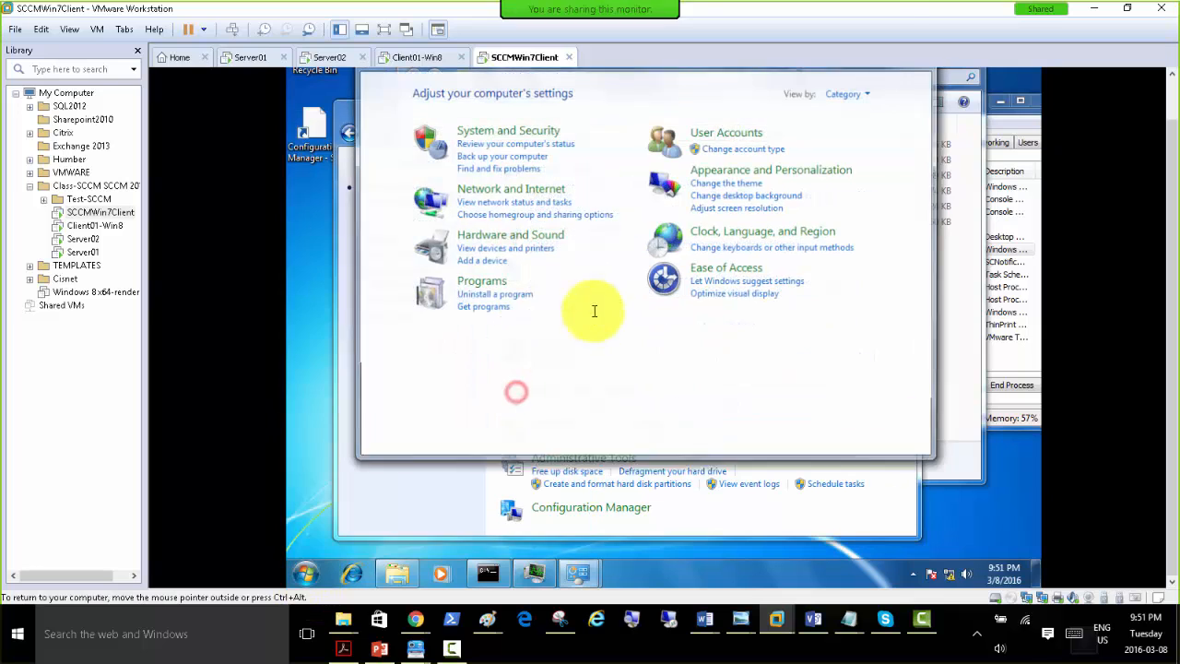
pyautogui.click(478, 278)
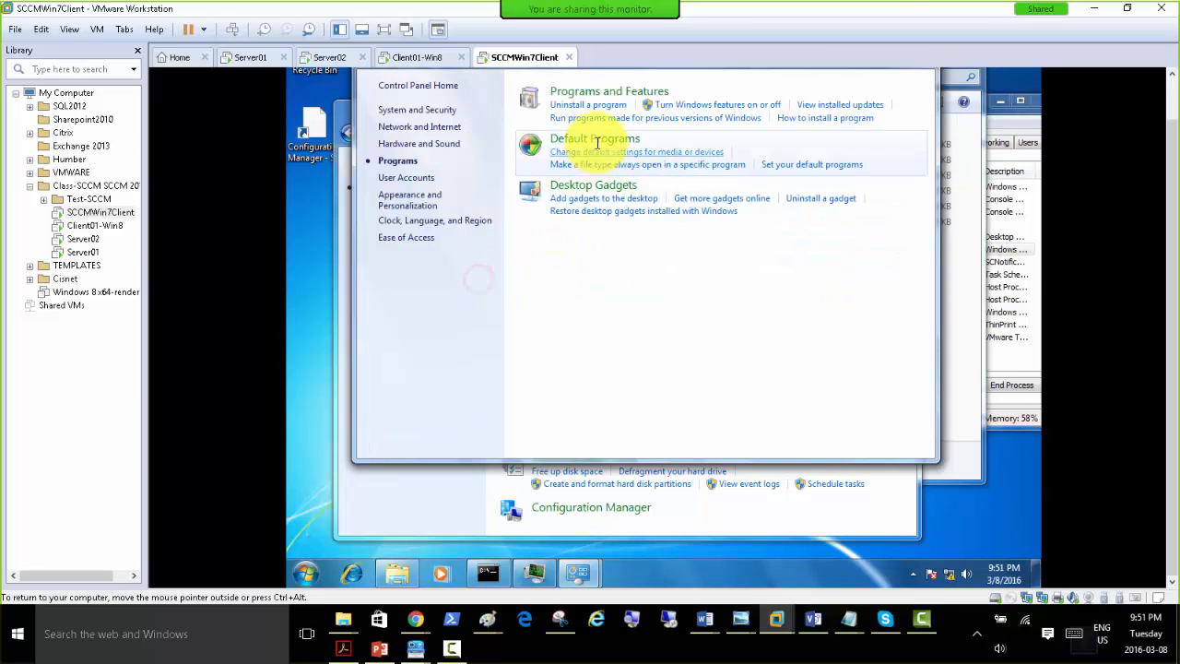
pyautogui.click(564, 90)
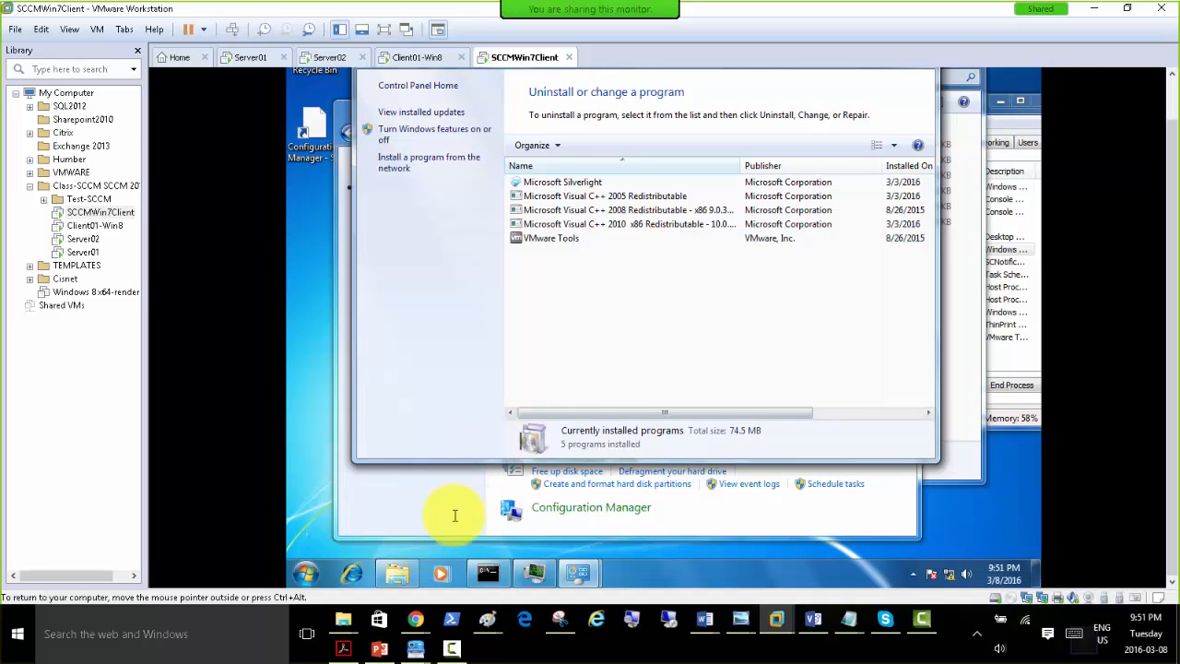
# Run ccmsetup.exe /uninstall from C:\Windows\ccmsetup at the command prompt, allow the elevation, and select the ccmsetup.exe process in Task Manager.
pyautogui.click(484, 573)
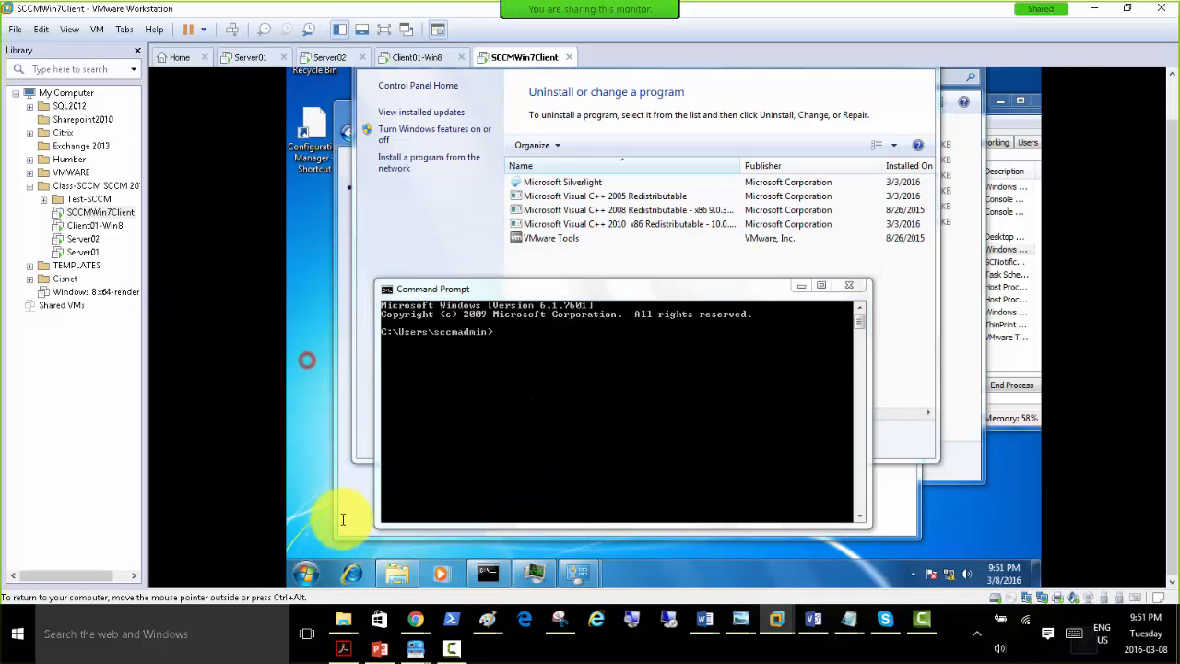
pyautogui.click(396, 572)
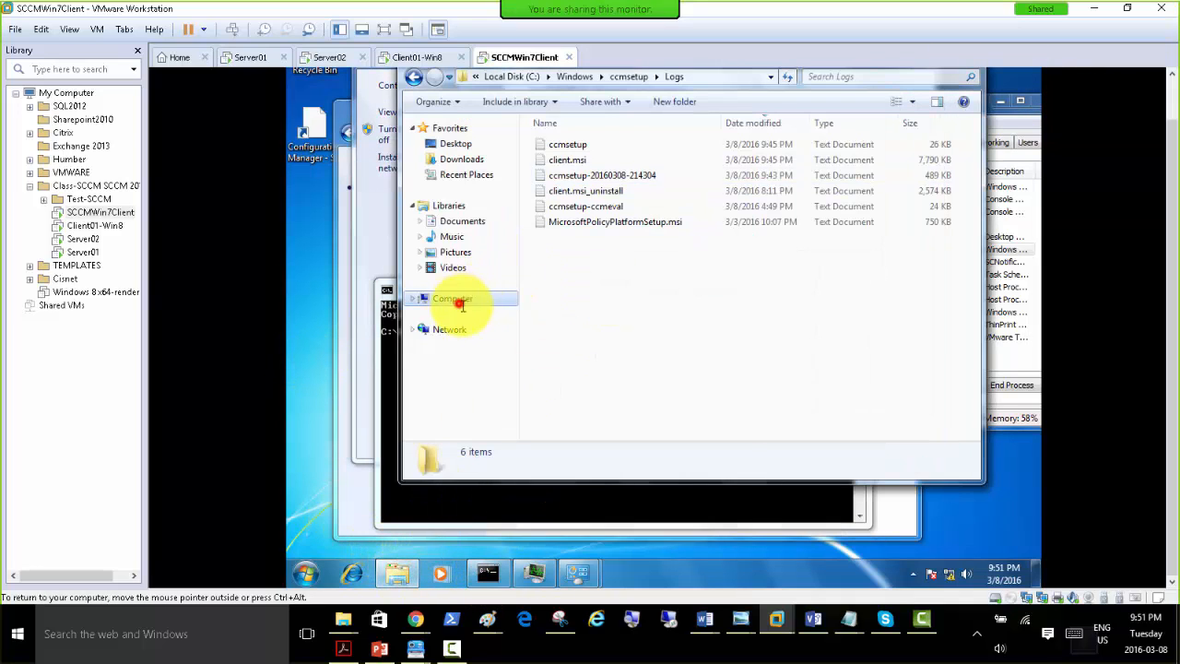
pyautogui.click(461, 300)
pyautogui.click(623, 499)
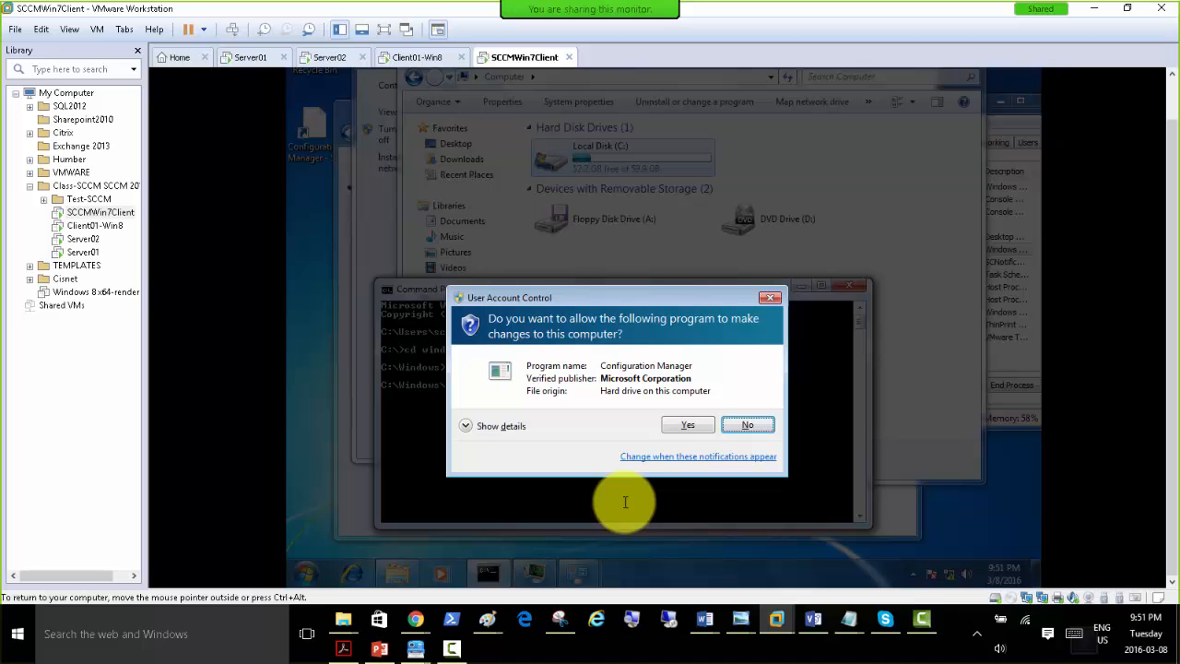
pyautogui.press('Return')
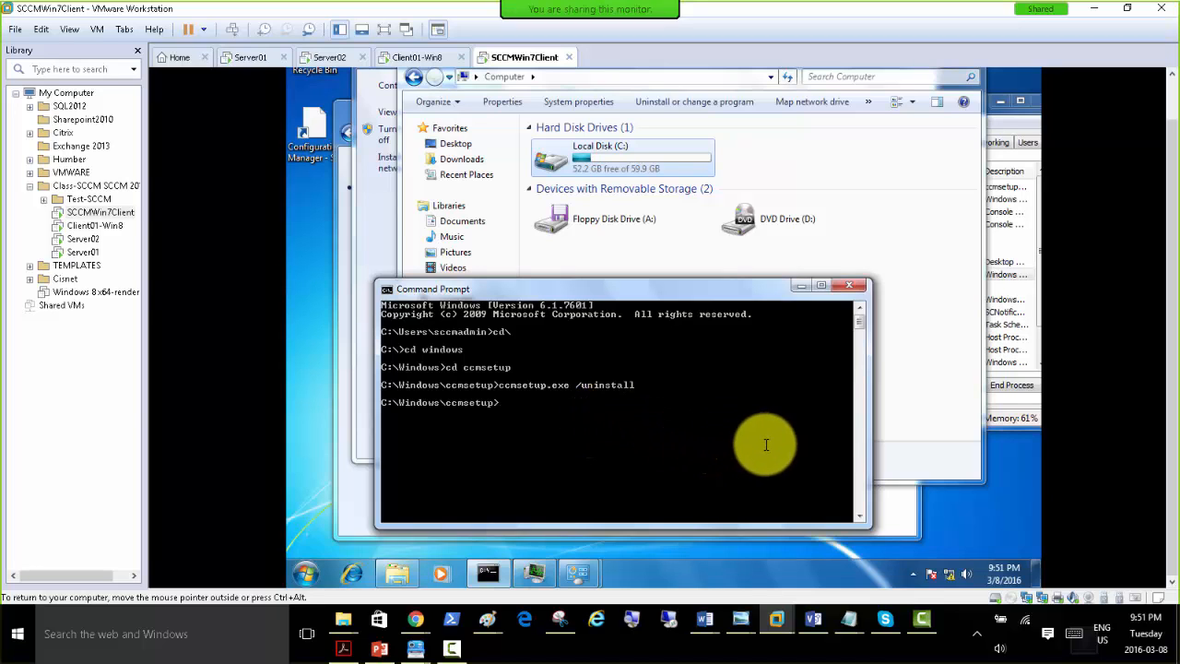
pyautogui.click(1020, 398)
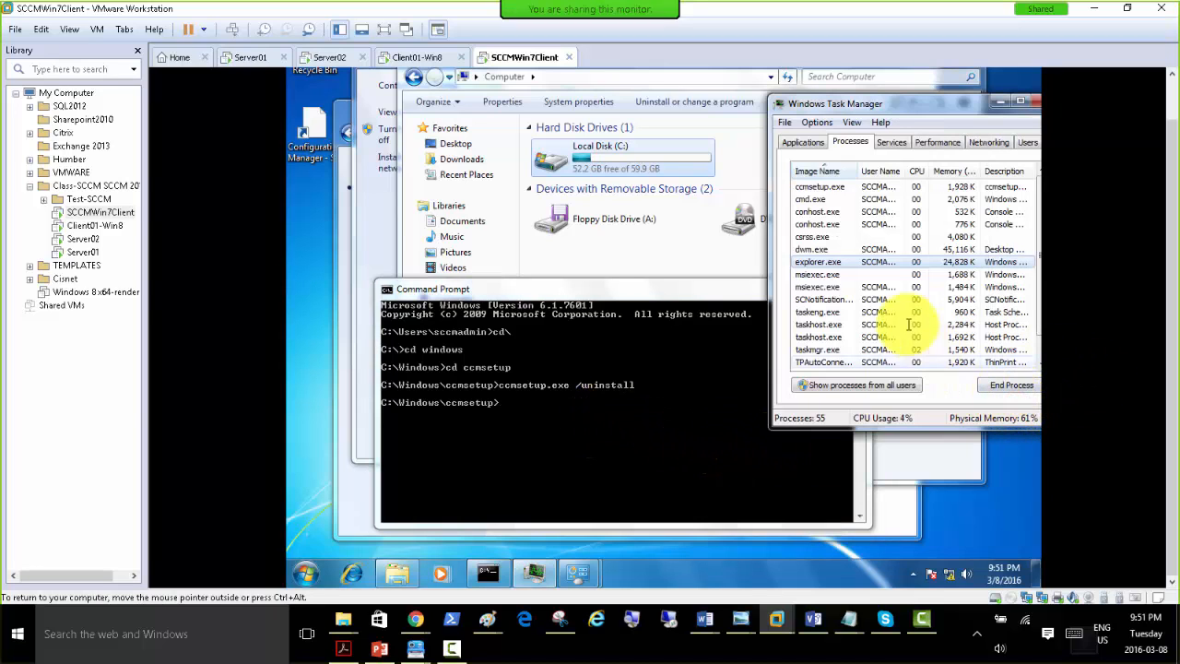
pyautogui.click(820, 187)
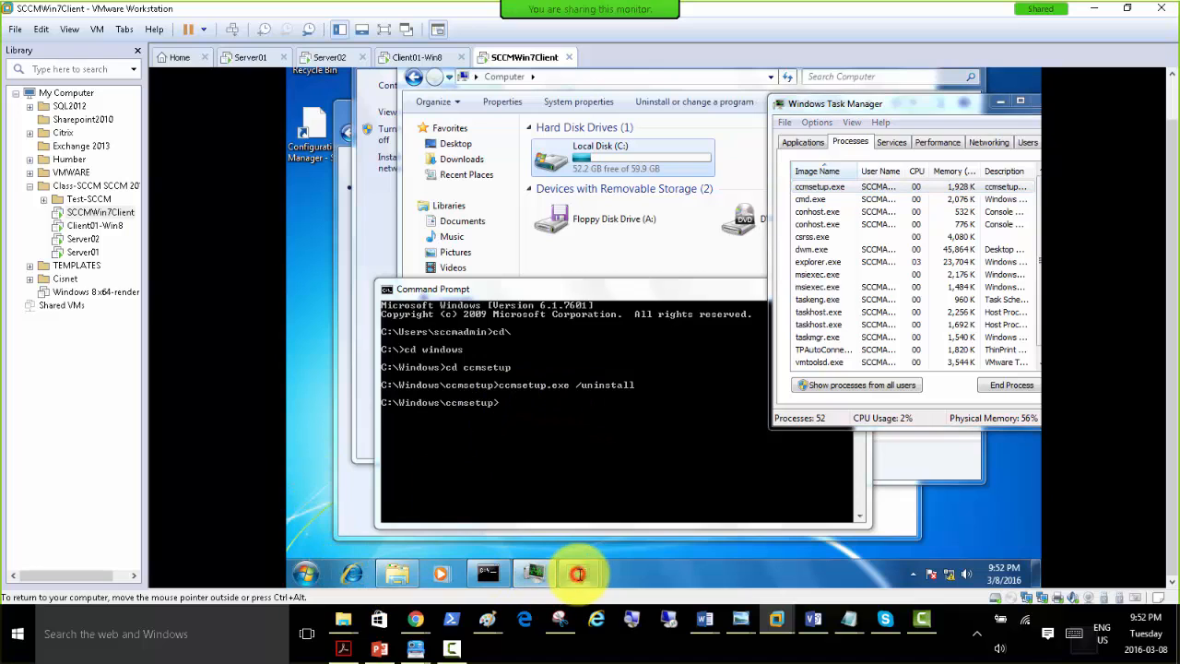
# Reload Control Panel's System and Security category and open Configuration Manager from it.
pyautogui.click(577, 573)
pyautogui.click(505, 509)
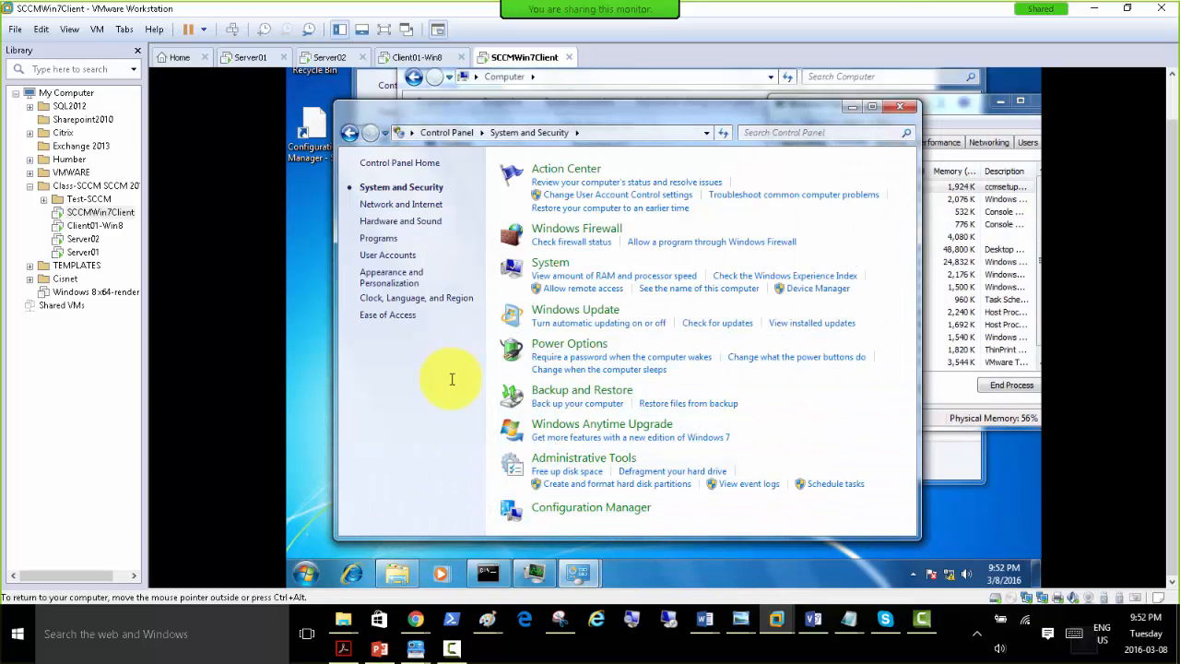
pyautogui.click(446, 132)
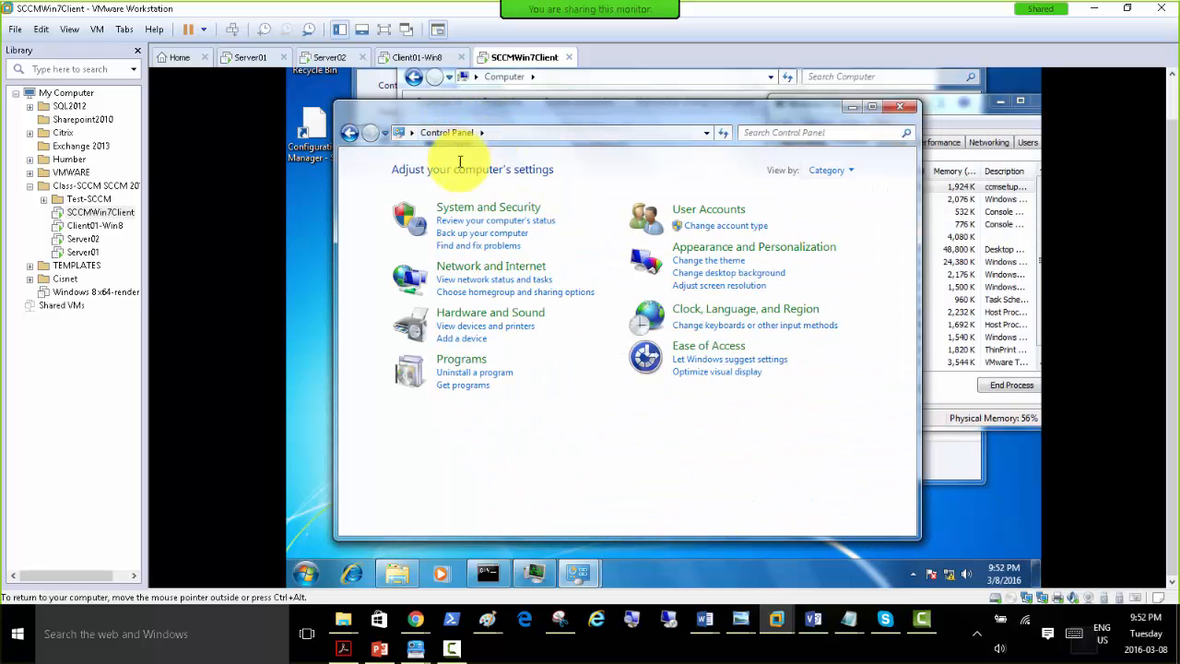
pyautogui.click(483, 209)
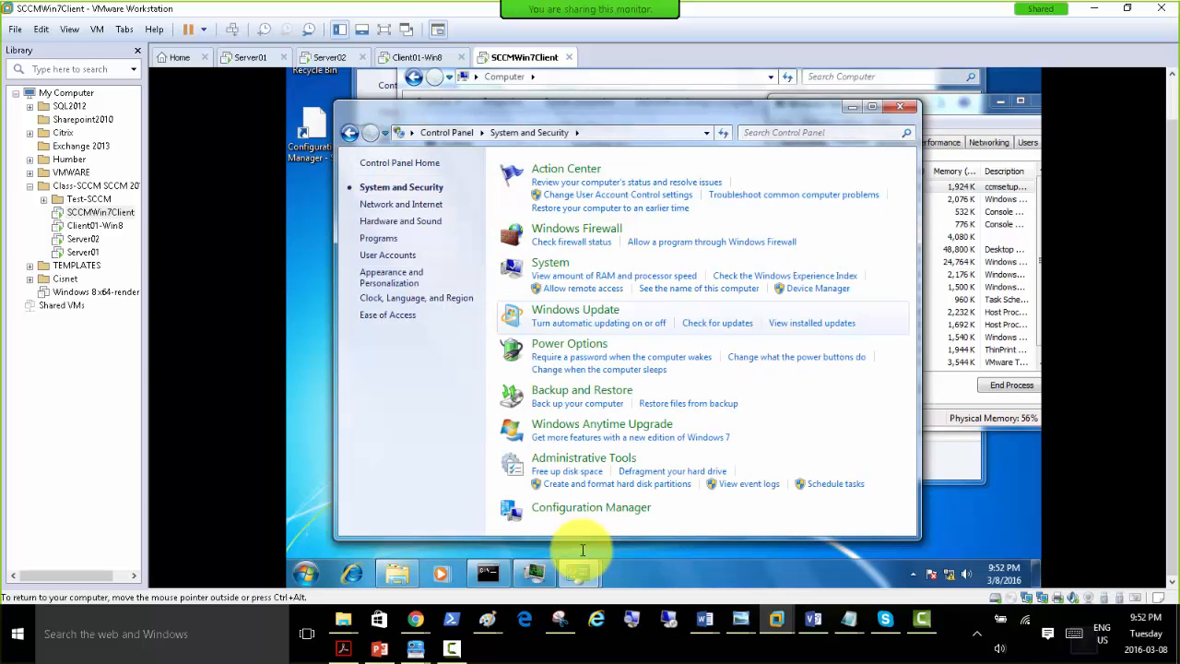
pyautogui.moveTo(636, 113); pyautogui.dragTo(599, 124)
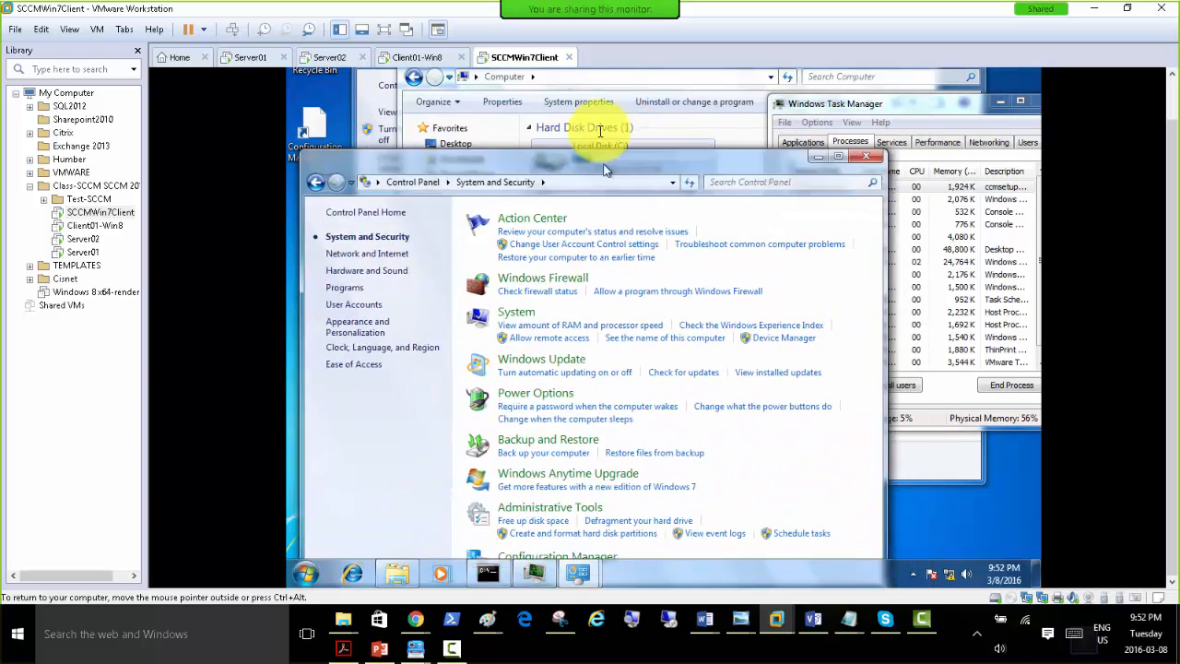
pyautogui.click(539, 487)
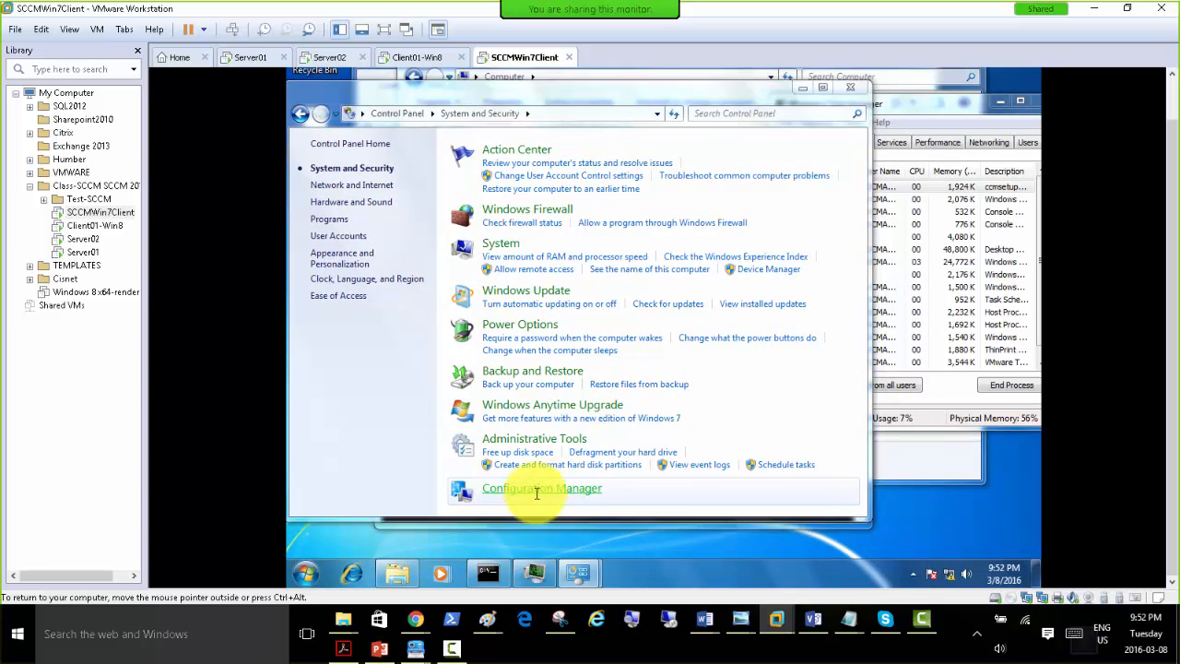
pyautogui.click(513, 175)
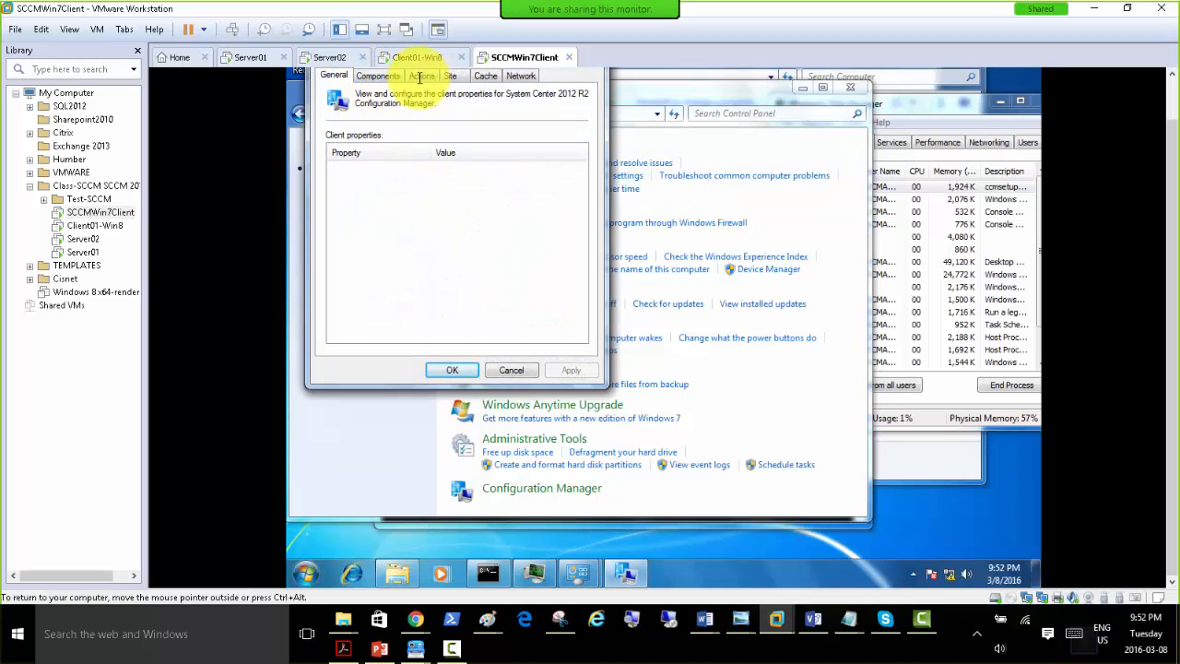
# Examine the General, Components, Actions and Cache pages of Configuration Manager Properties, and close the dialog.
pyautogui.click(1172, 93)
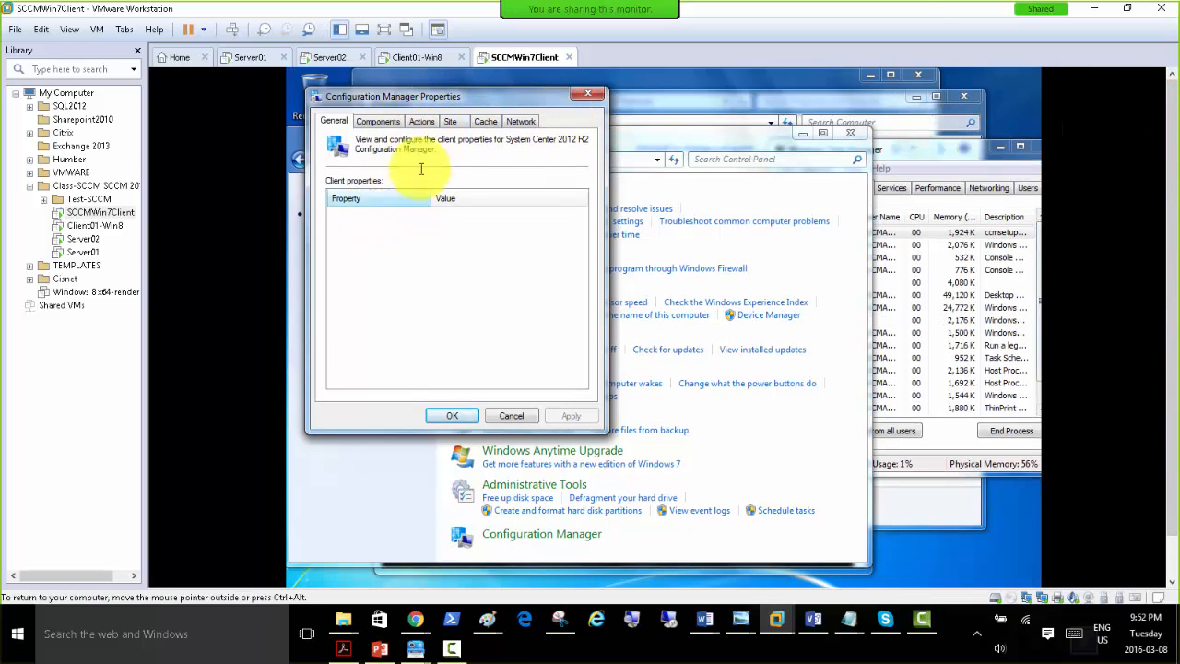
pyautogui.click(378, 120)
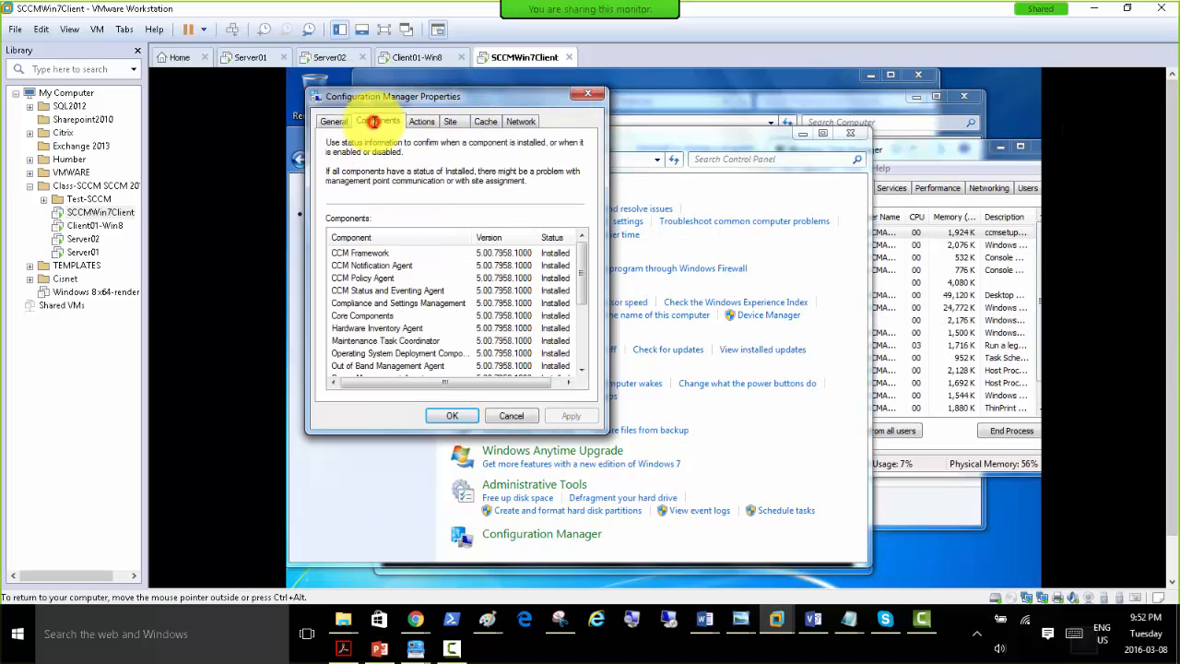
pyautogui.click(419, 124)
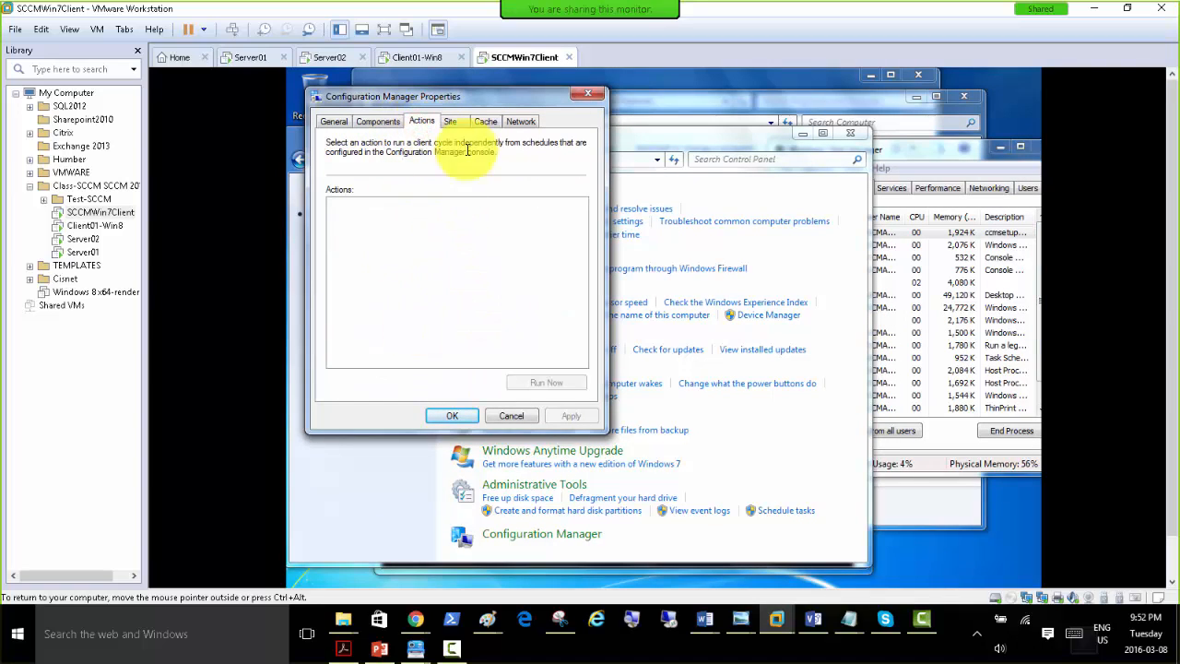
pyautogui.click(450, 121)
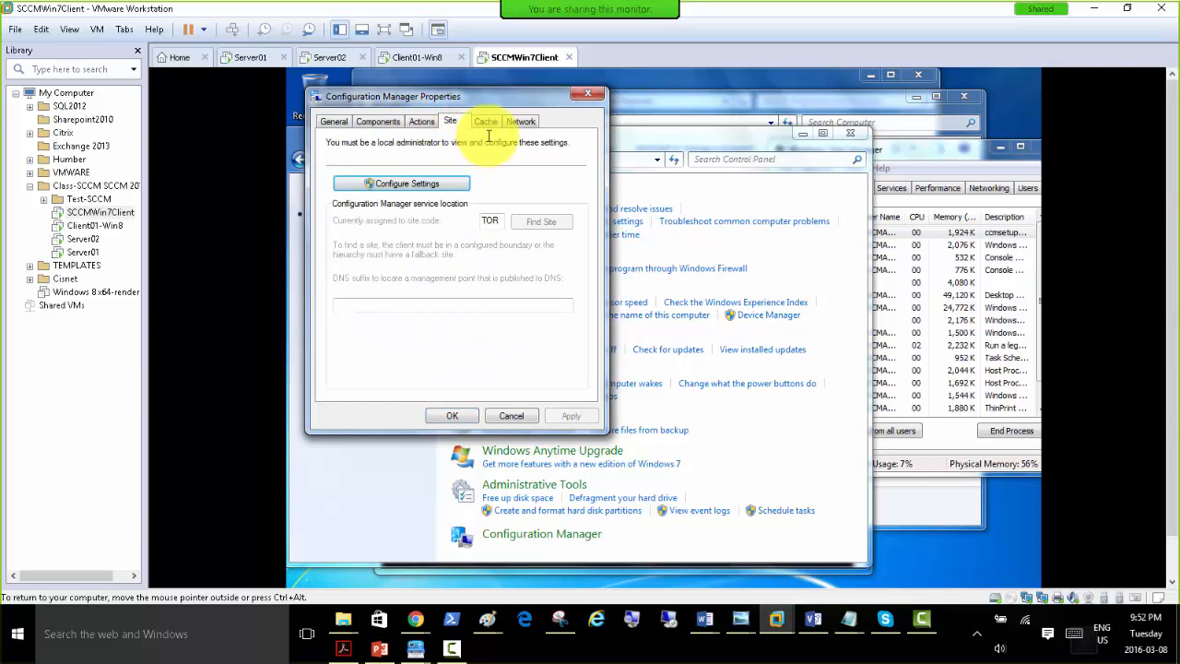
pyautogui.click(334, 121)
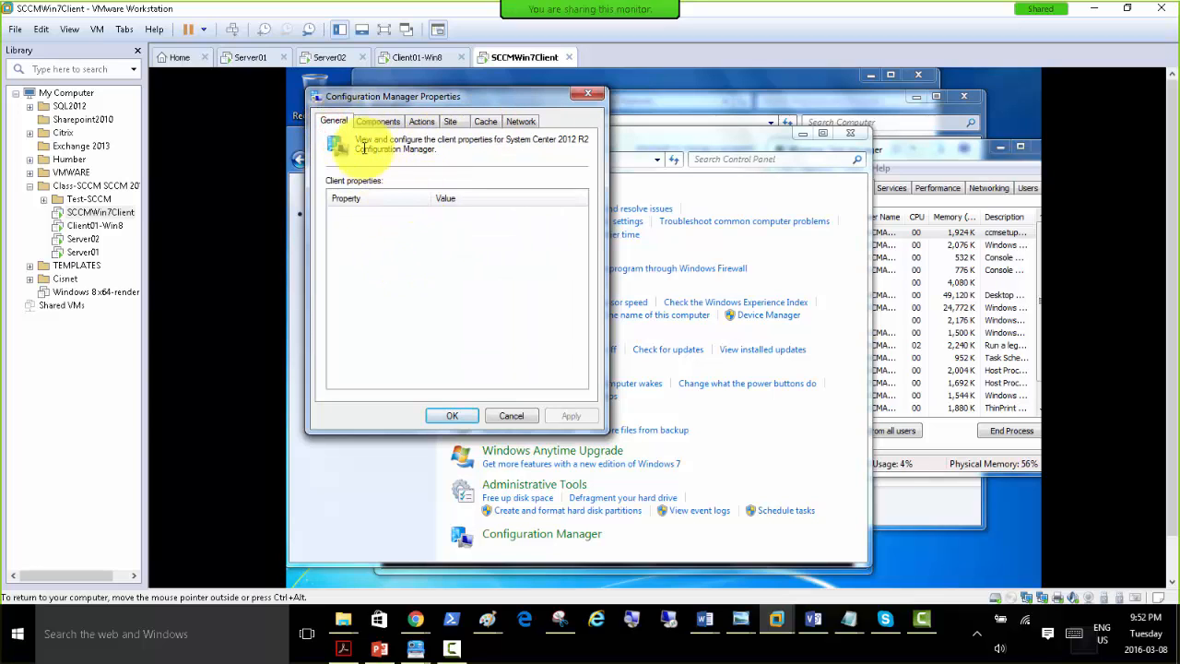
pyautogui.click(588, 94)
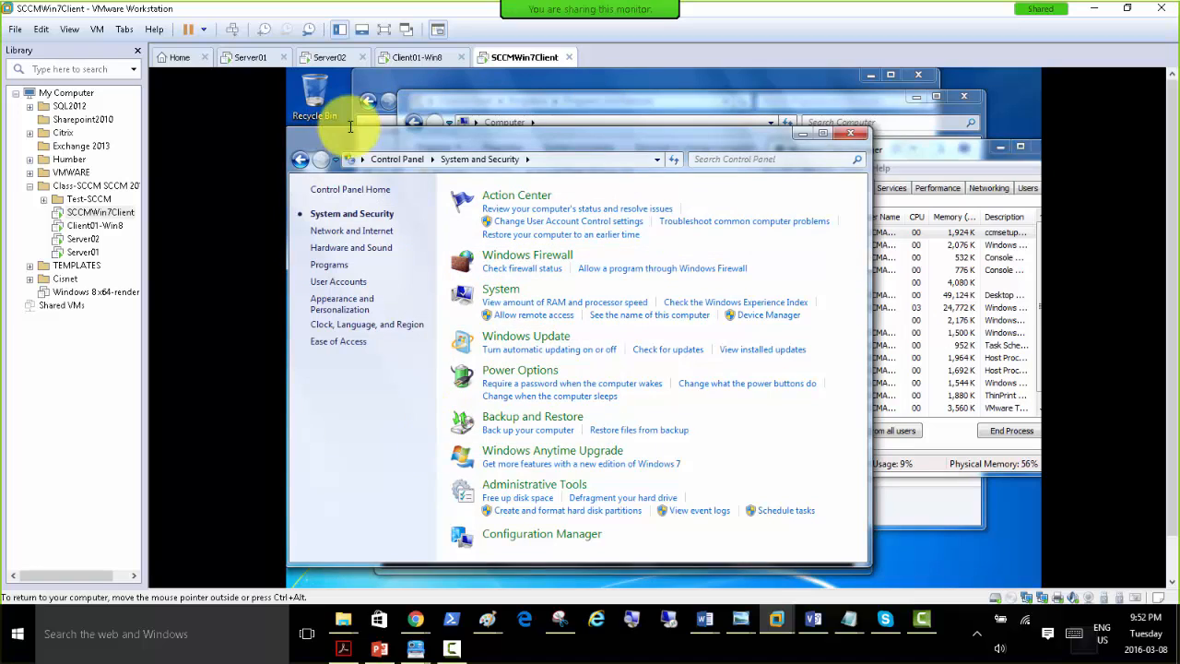
# Reload the System and Security category and try to open Configuration Manager, declining the elevation prompt.
pyautogui.click(392, 158)
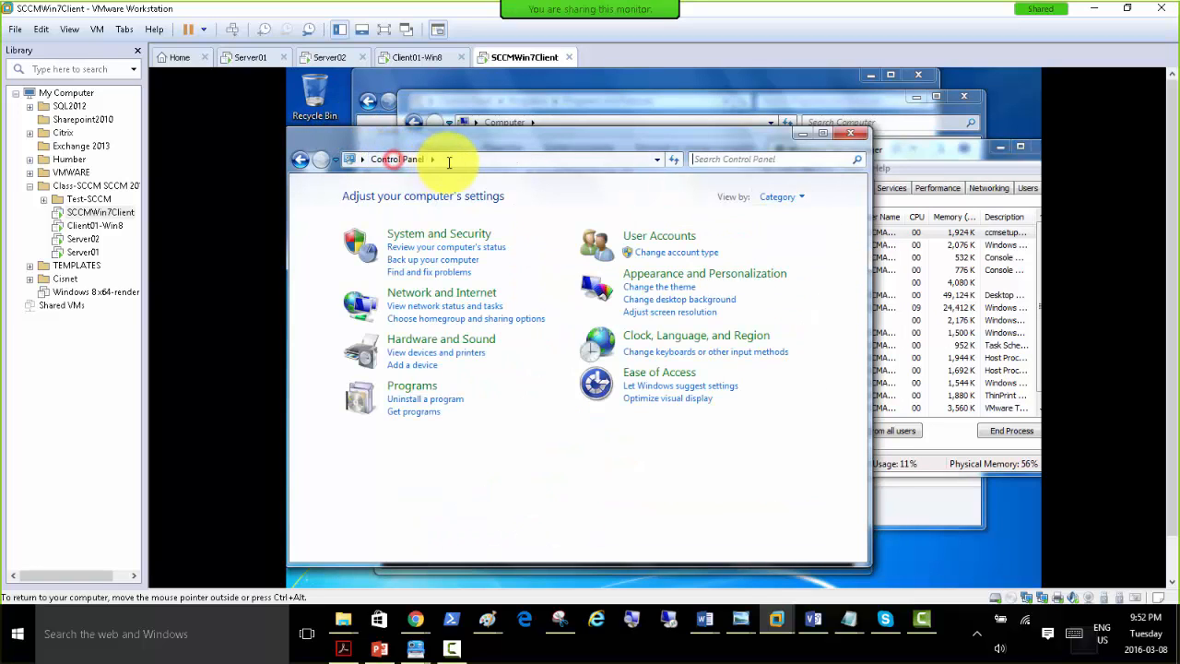
pyautogui.click(431, 235)
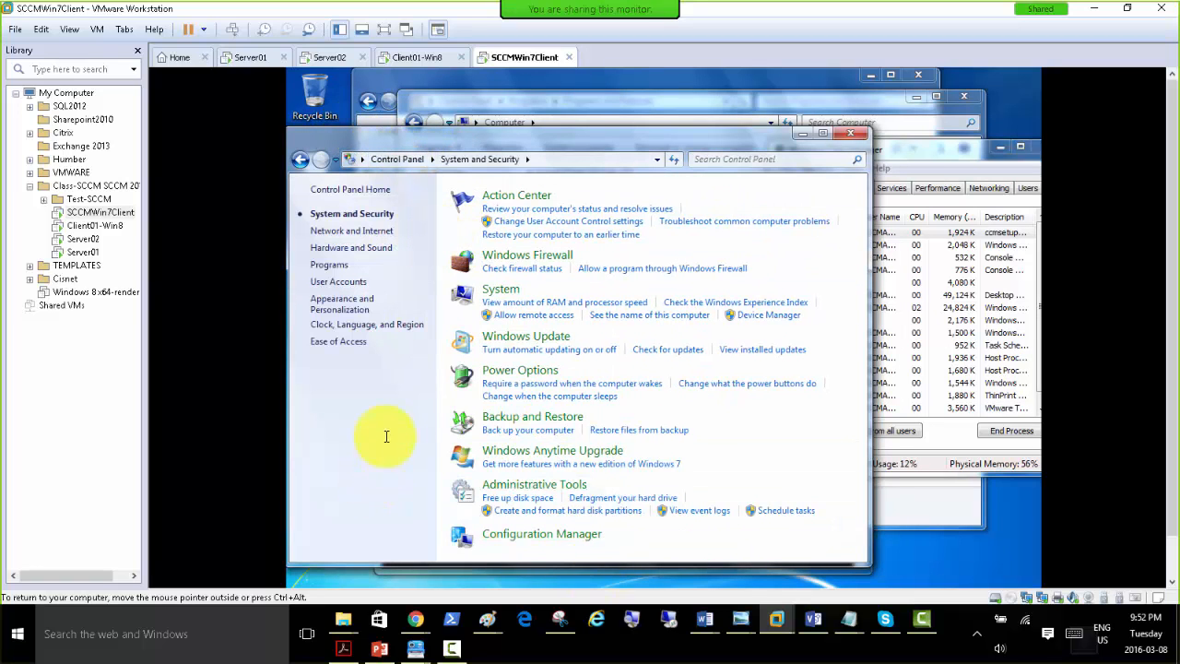
pyautogui.click(530, 535)
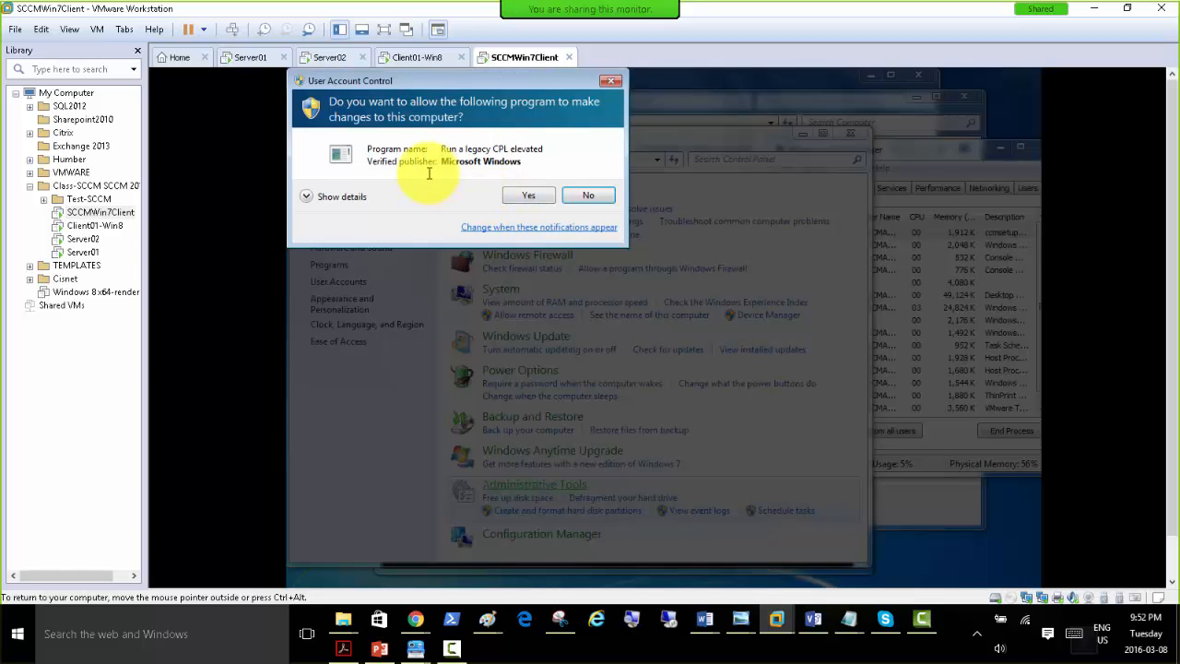
pyautogui.click(587, 196)
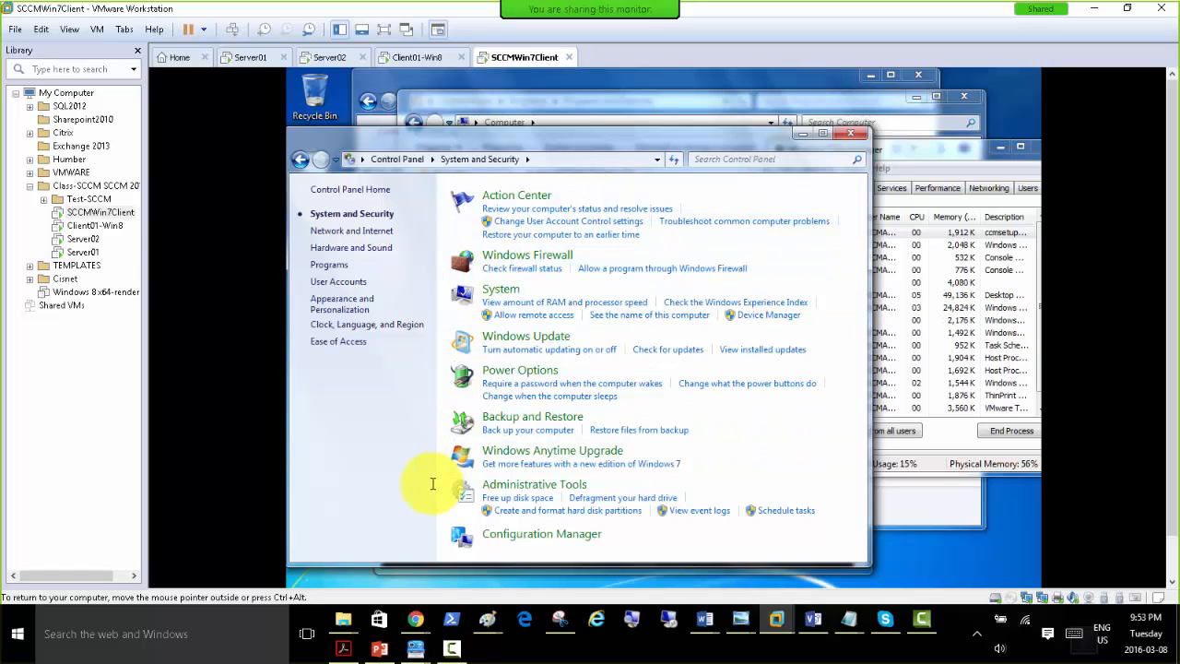
# Return to the Control Panel home and reopen System and Security to check for the Configuration Manager entry.
pyautogui.press('F4')
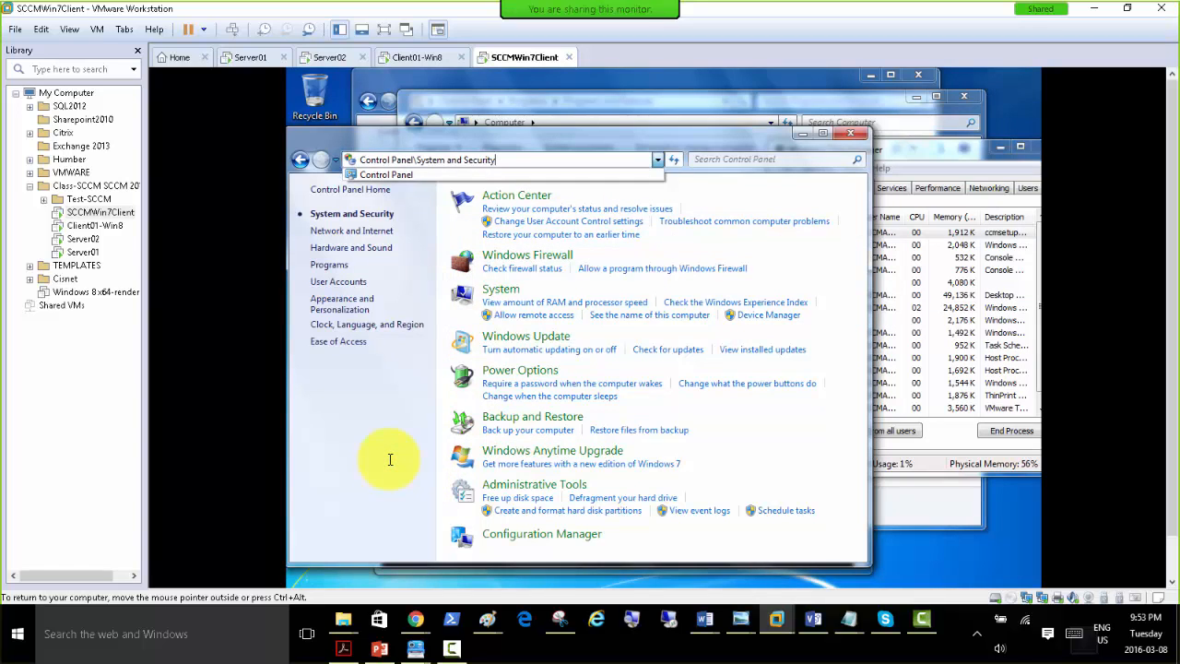
pyautogui.click(337, 425)
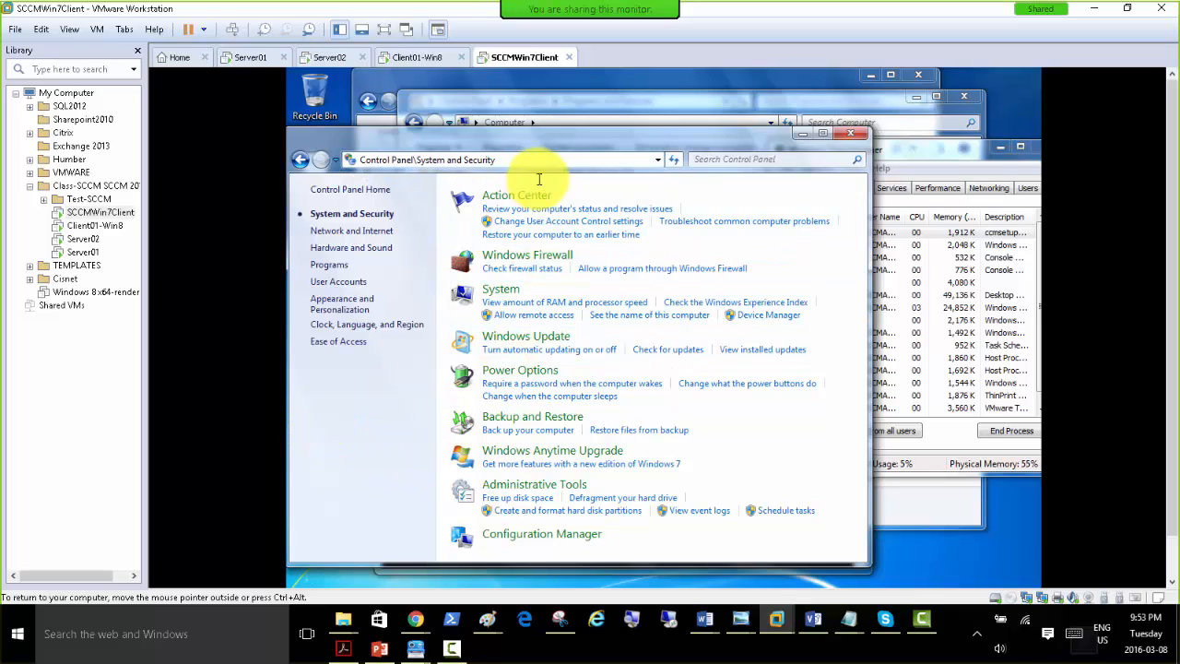
pyautogui.click(760, 178)
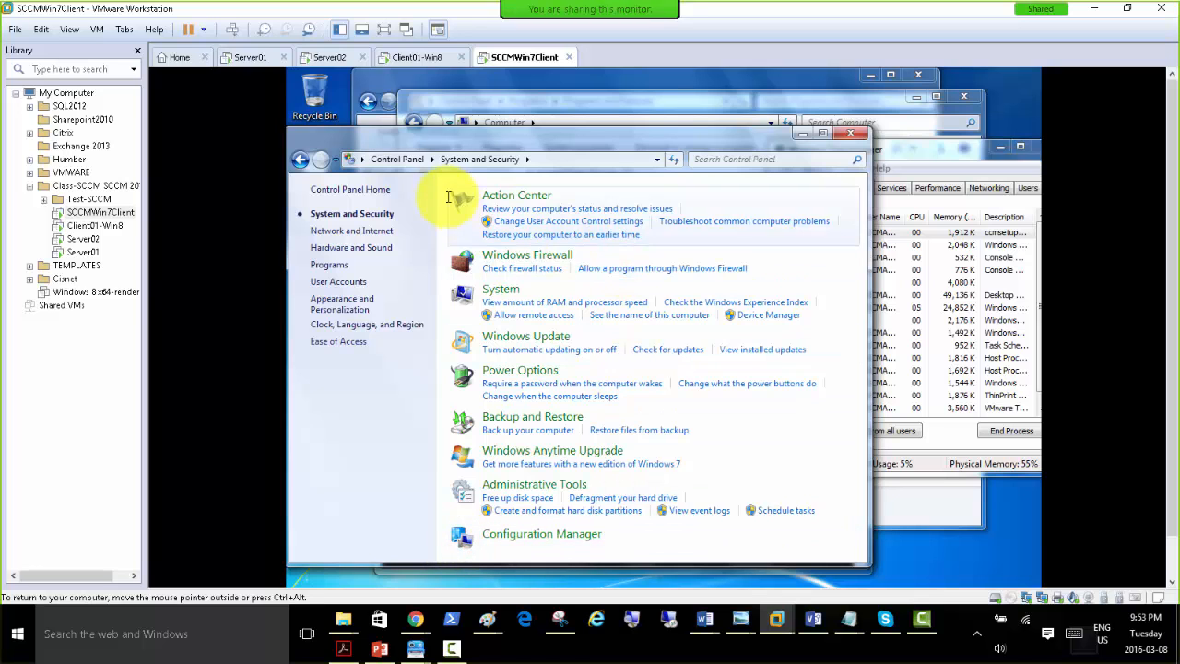
pyautogui.click(384, 160)
pyautogui.click(450, 234)
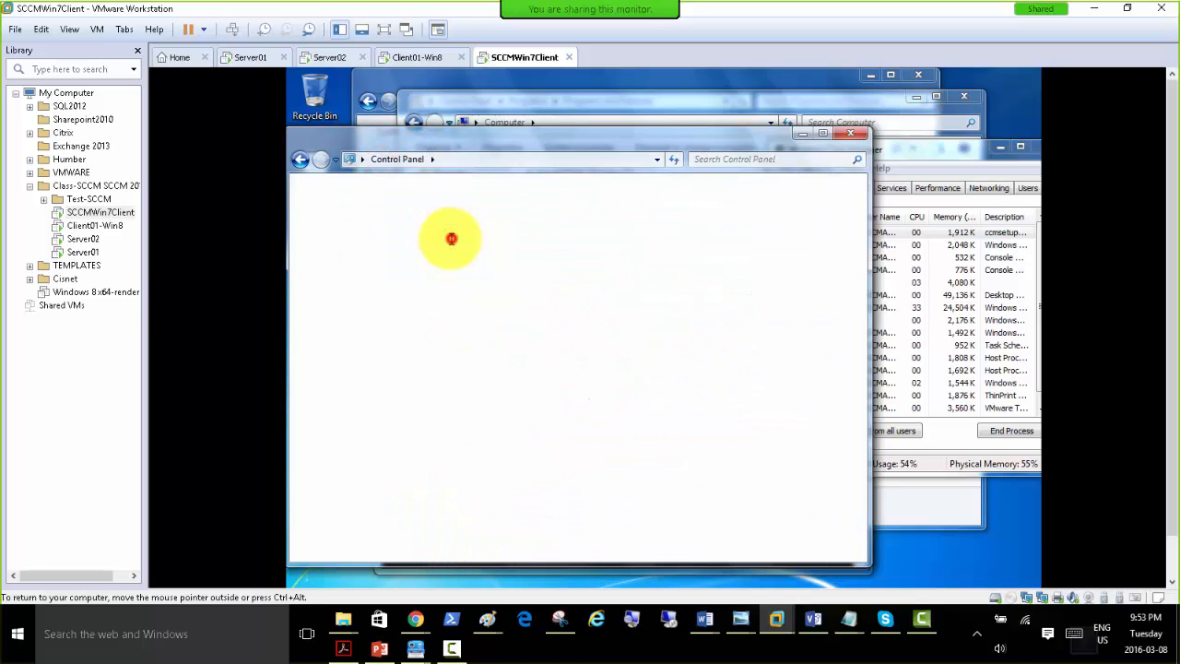
# Close the extra Control Panel window and open Configuration Manager from System and Security in the Programs and Features window.
pyautogui.click(848, 134)
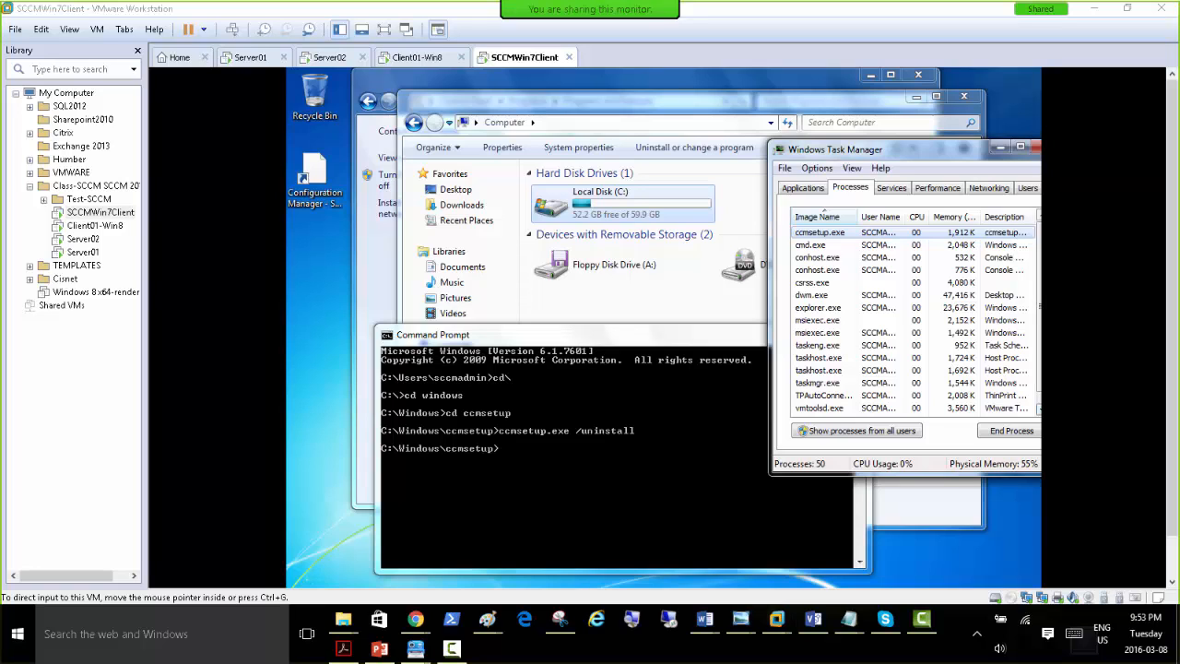
pyautogui.click(544, 466)
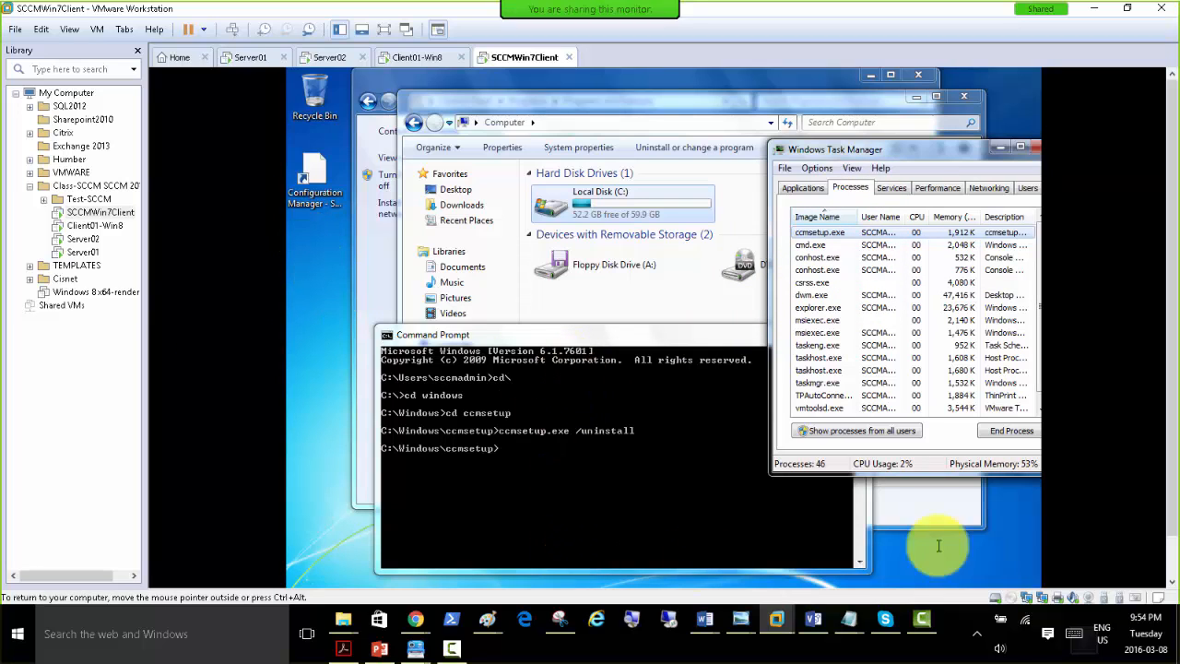
pyautogui.click(433, 80)
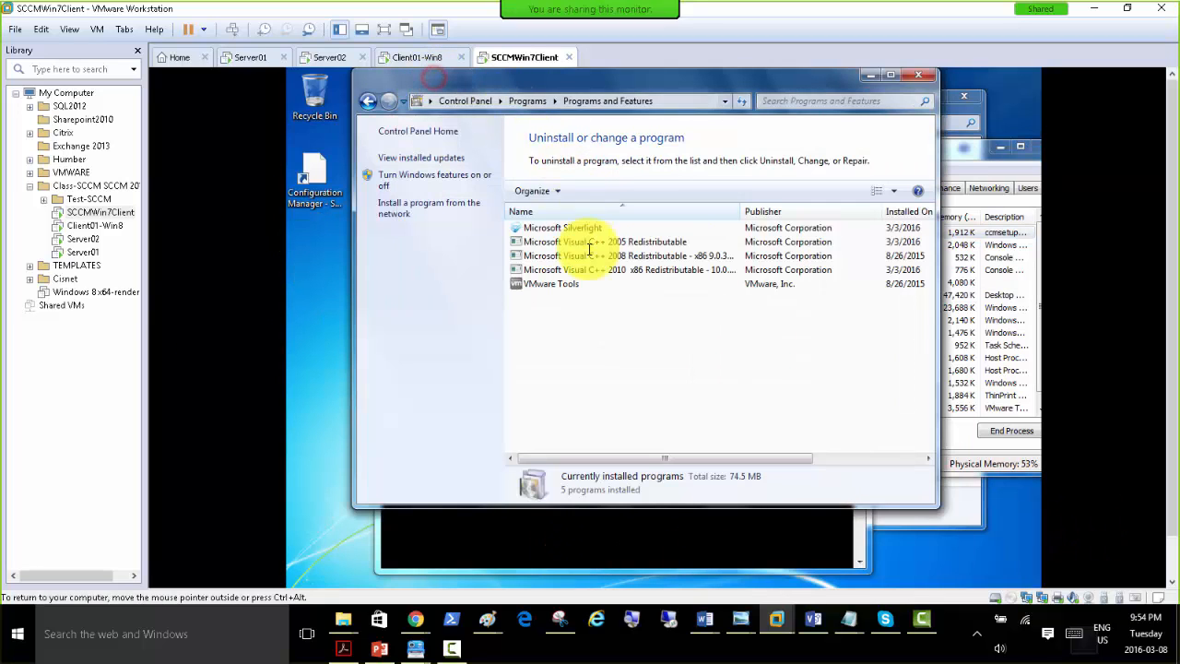
pyautogui.click(477, 101)
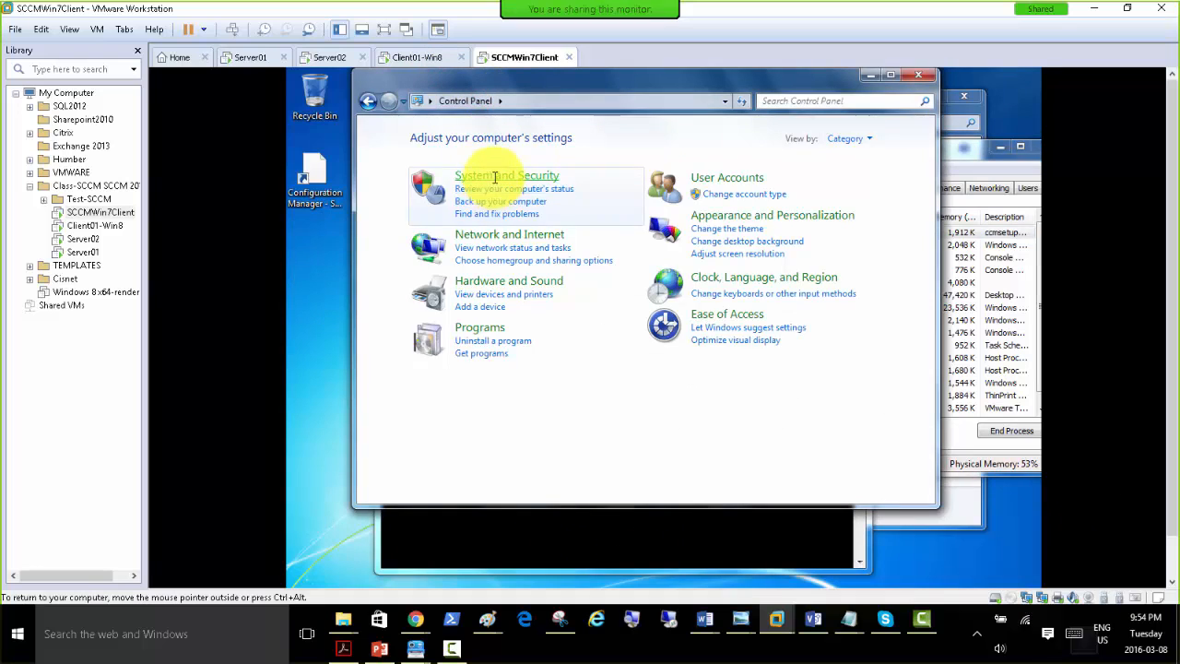
pyautogui.click(495, 178)
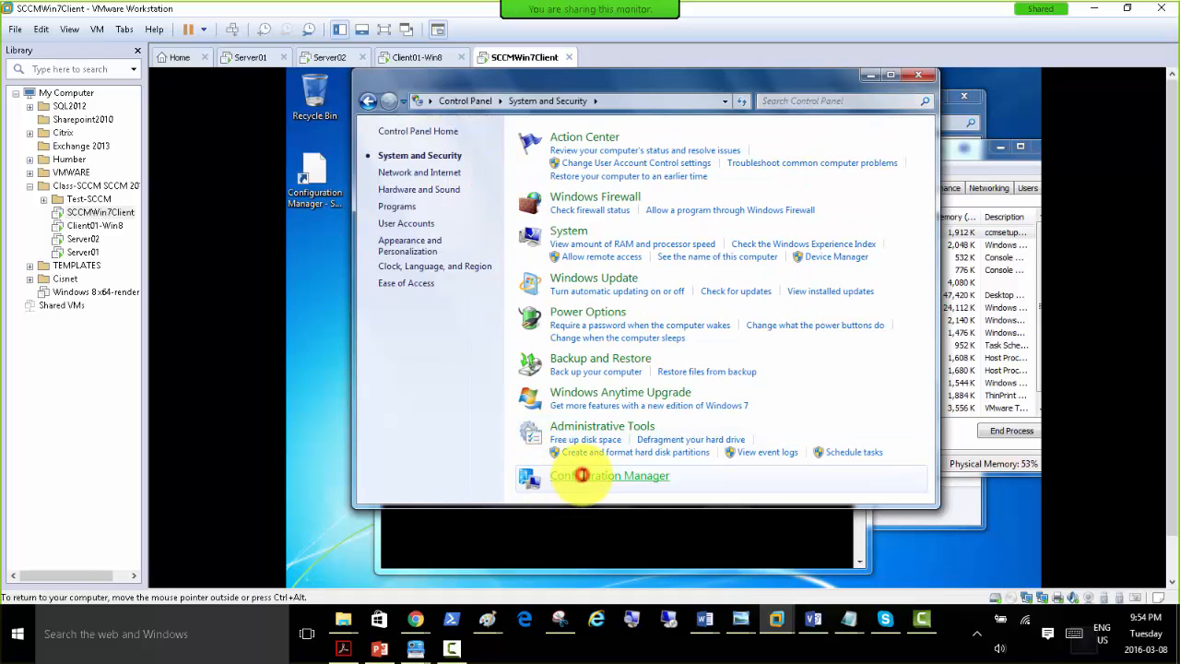
pyautogui.click(580, 474)
# Check the Components, Actions and General pages of Configuration Manager Properties again, and close the dialog.
pyautogui.click(519, 194)
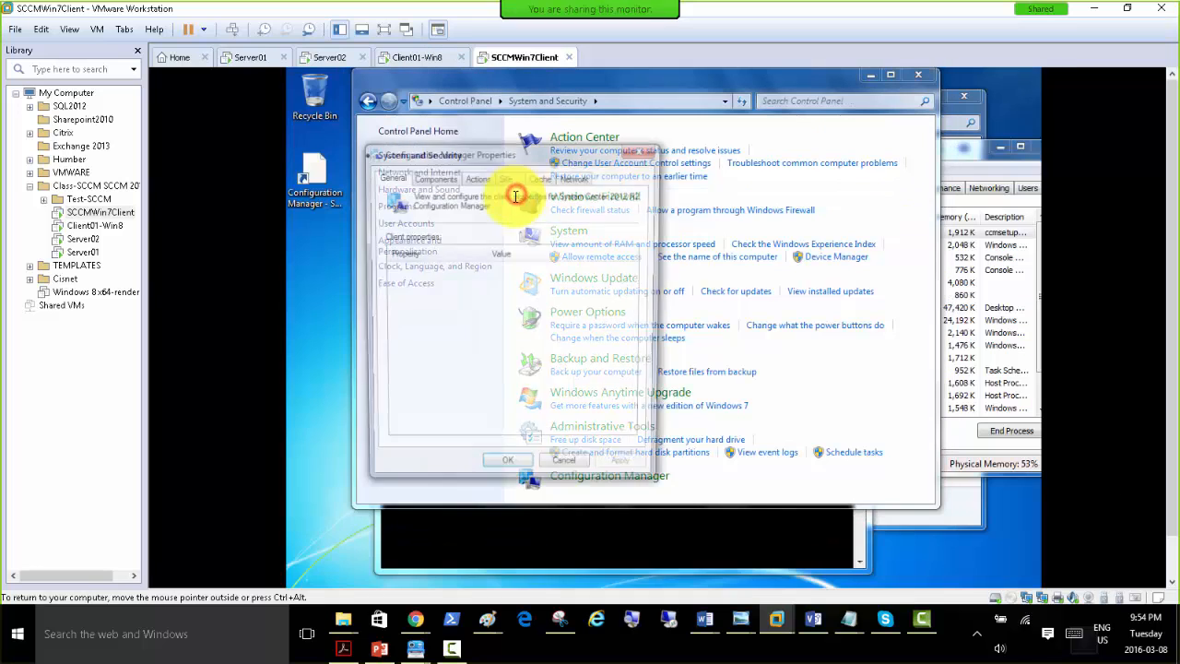
pyautogui.click(431, 177)
pyautogui.click(480, 177)
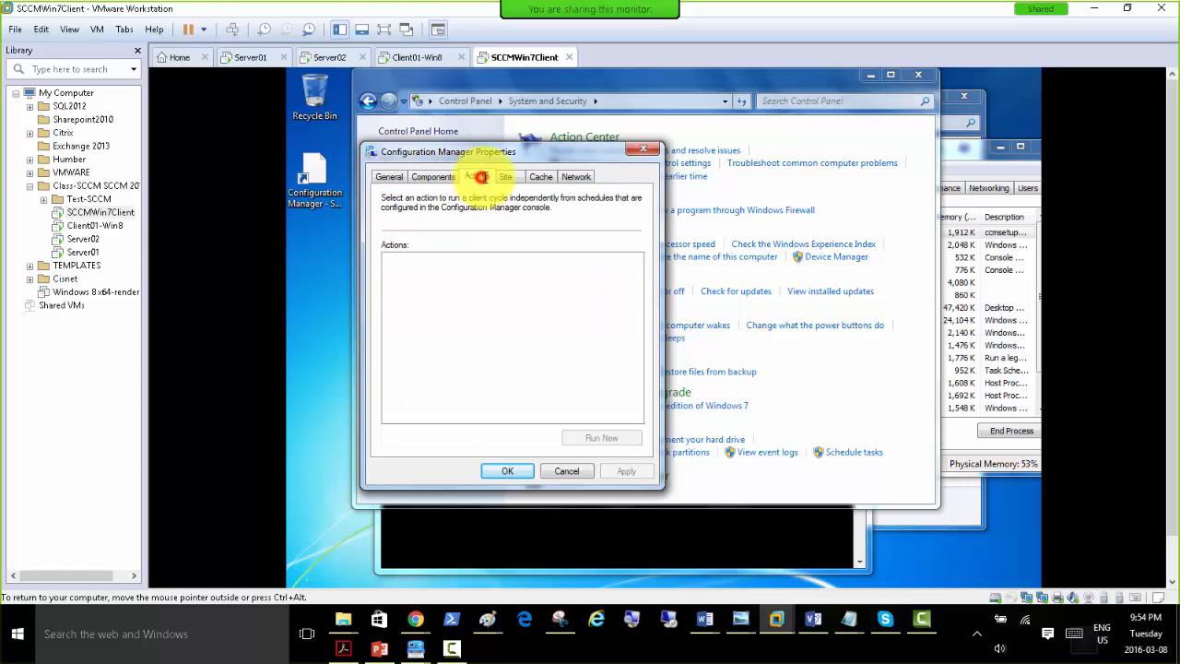
pyautogui.click(506, 176)
pyautogui.click(389, 176)
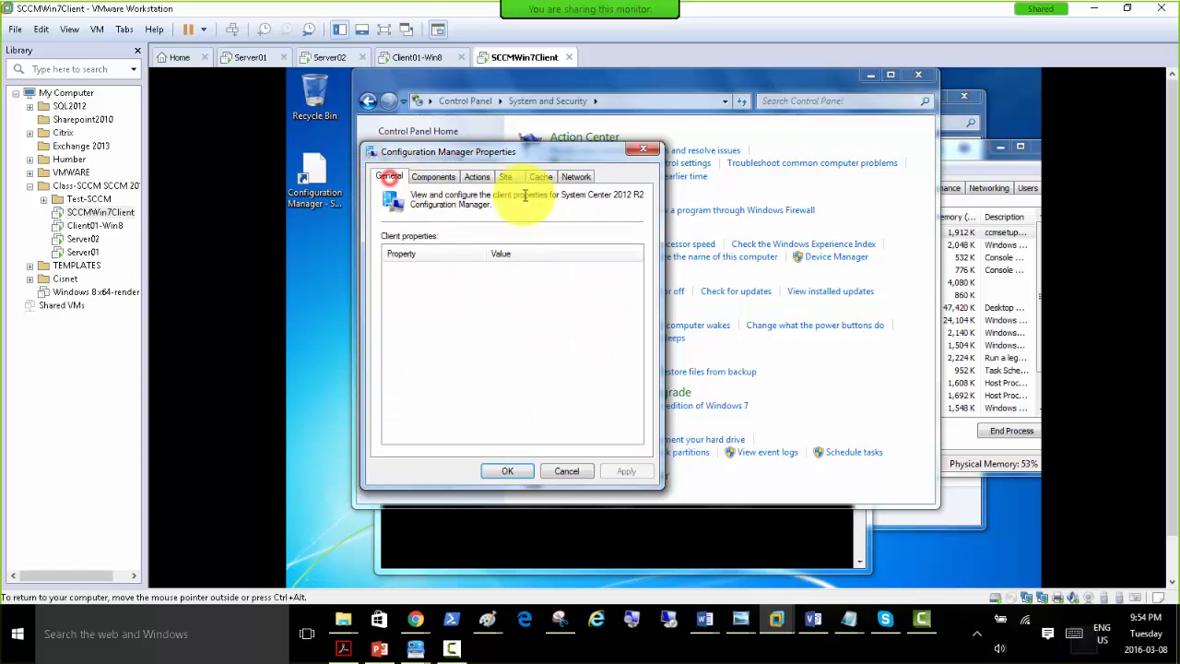
pyautogui.click(642, 149)
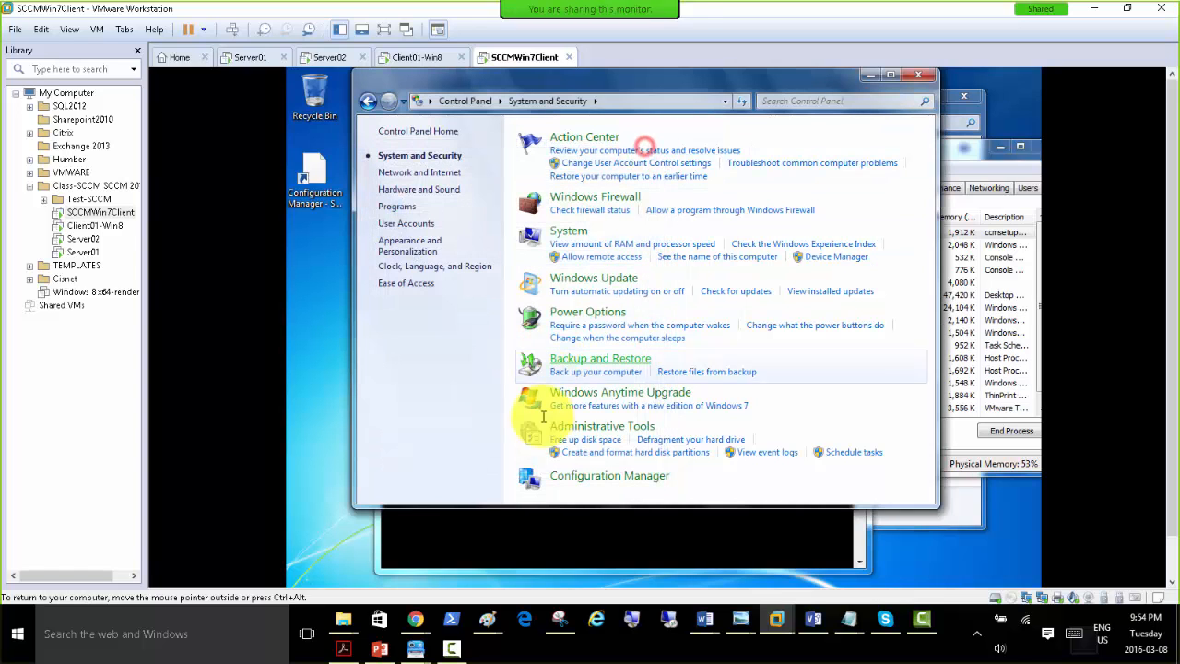
# Bring Command Prompt and Task Manager forward to check the ccmsetup.exe process in the process list.
pyautogui.click(459, 535)
pyautogui.click(967, 146)
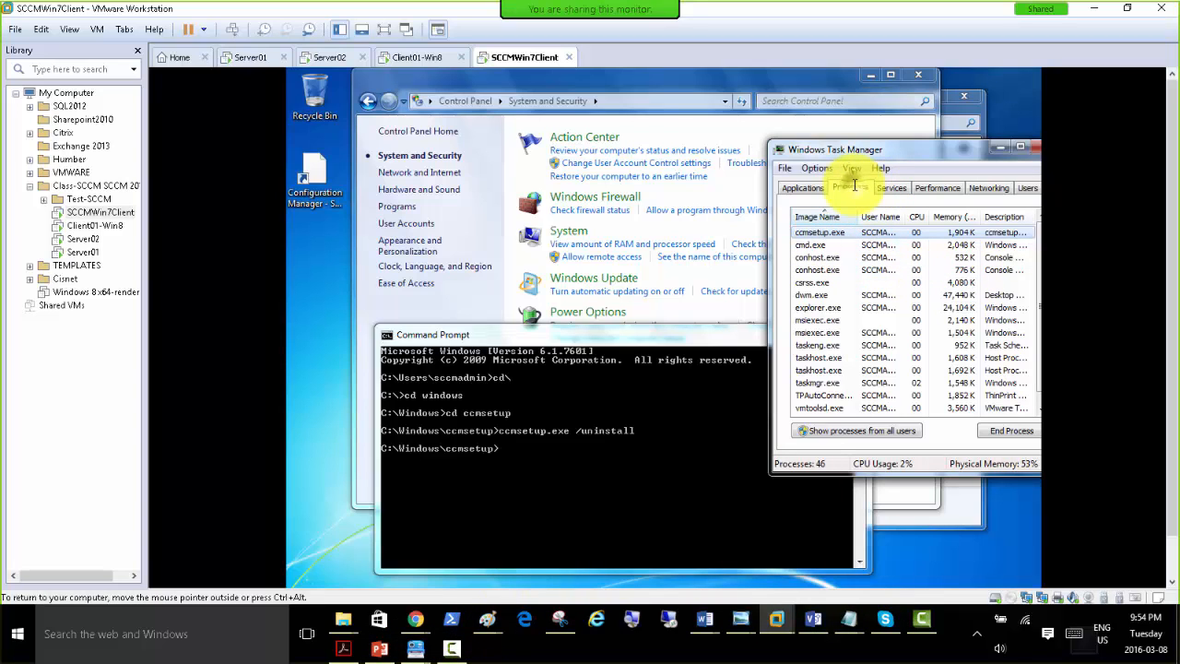
pyautogui.click(801, 187)
pyautogui.click(852, 188)
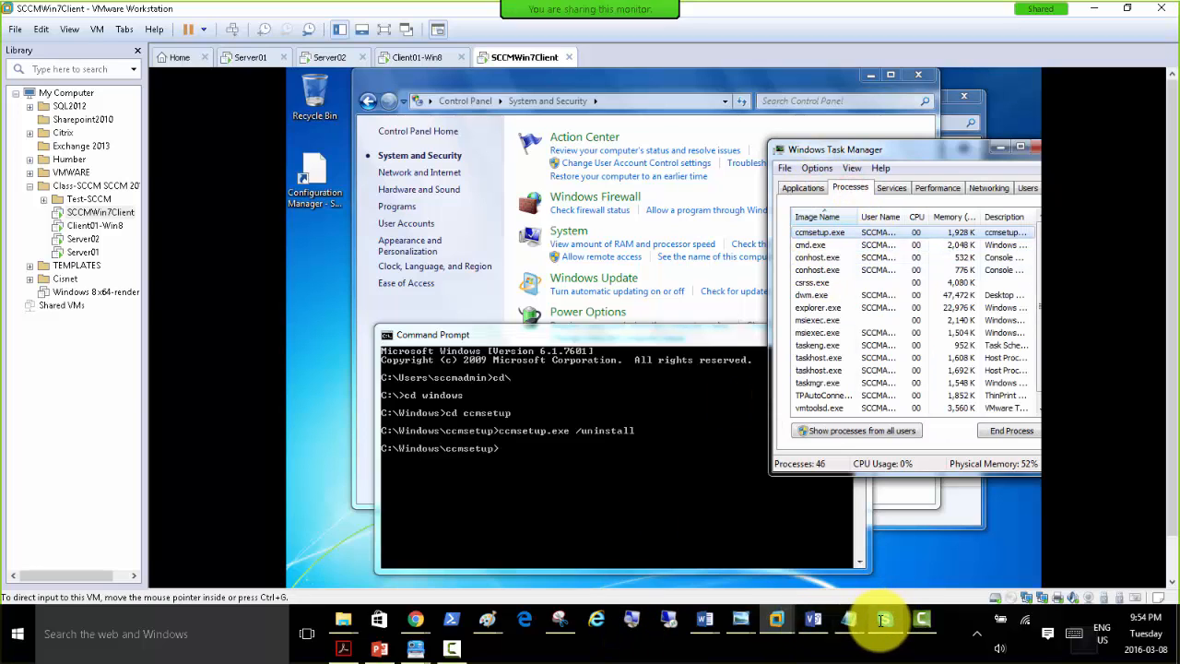
# View the boot images slide in PowerPoint, and bring up the Configuration Manager console on the Server02 virtual machine.
pyautogui.click(380, 648)
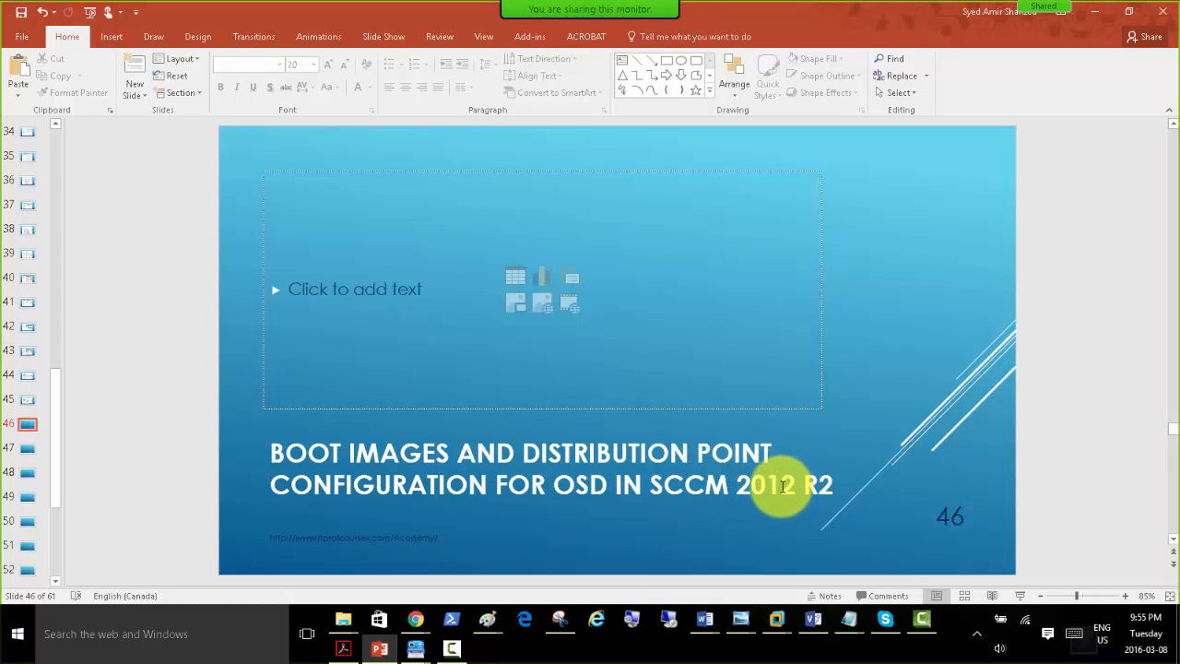
pyautogui.click(1093, 13)
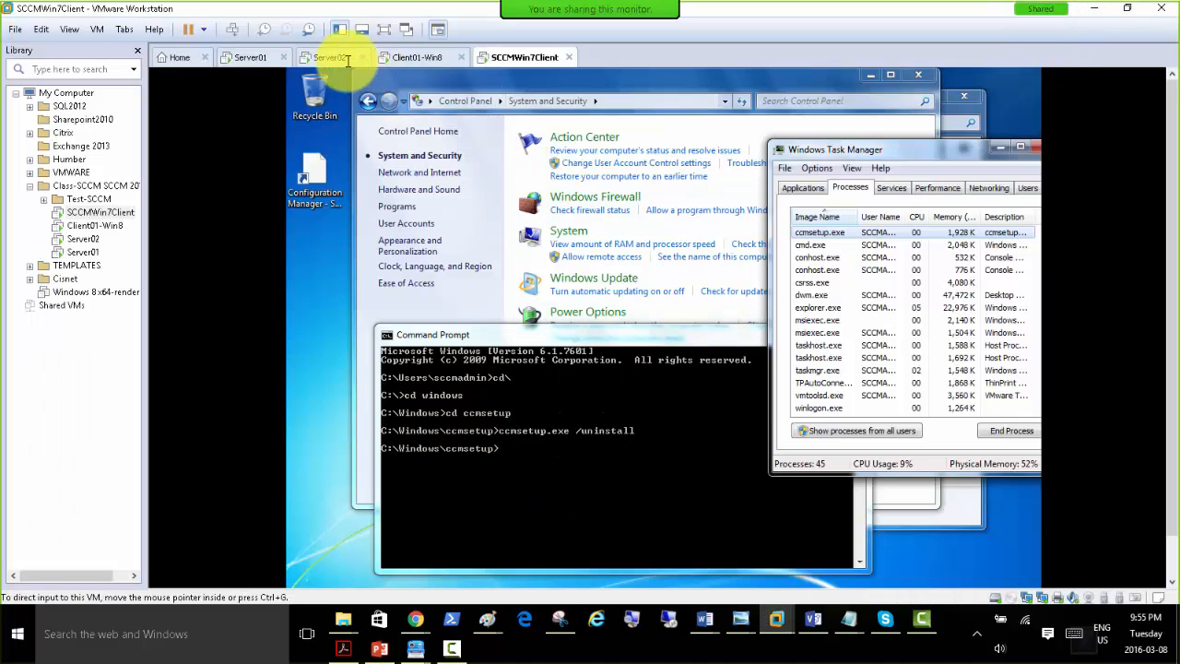
pyautogui.click(313, 57)
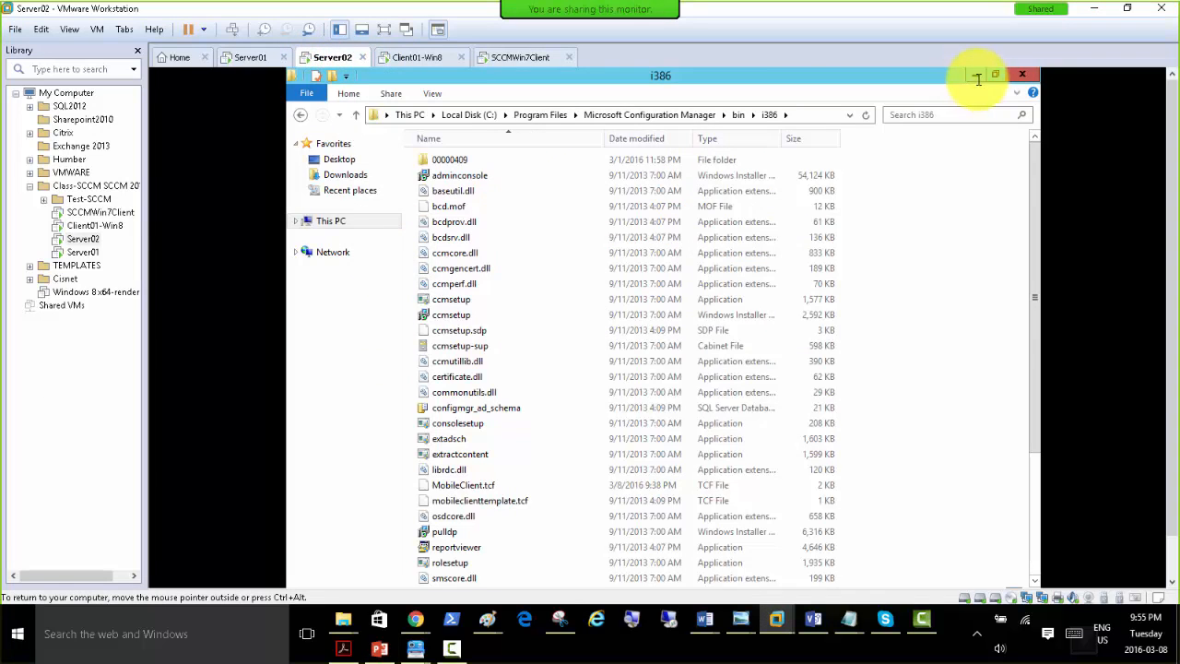
pyautogui.click(977, 74)
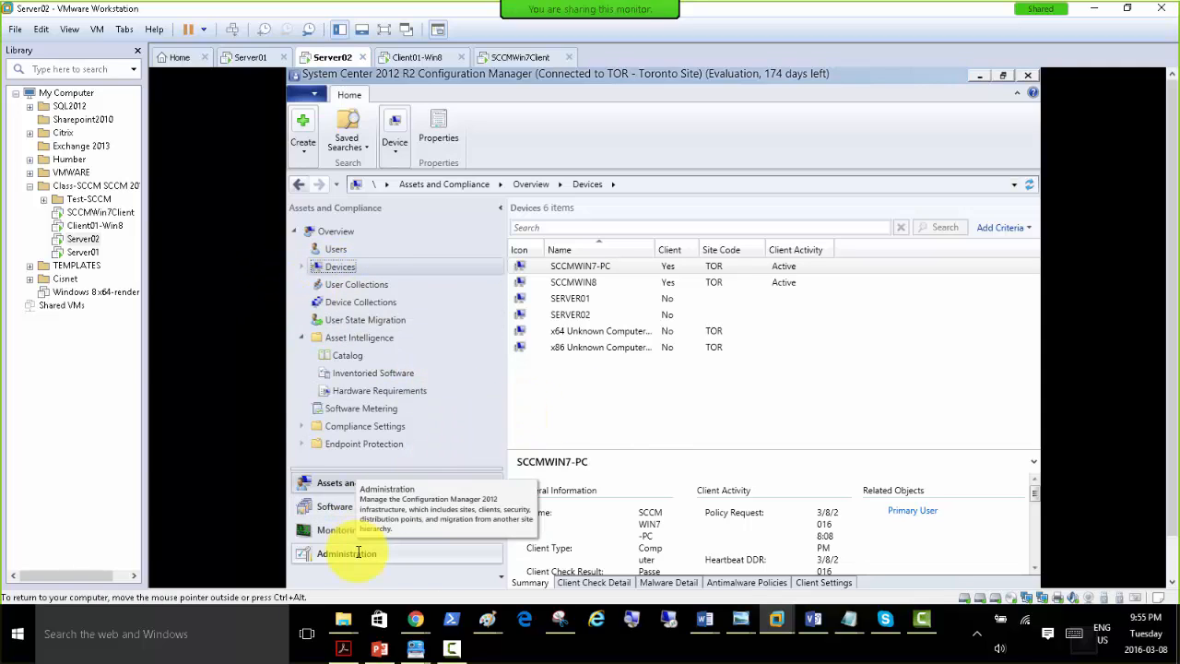
# Examine Boot Images, Operating System Installers and Operating System Images under Operating Systems in the Software Library.
pyautogui.click(353, 505)
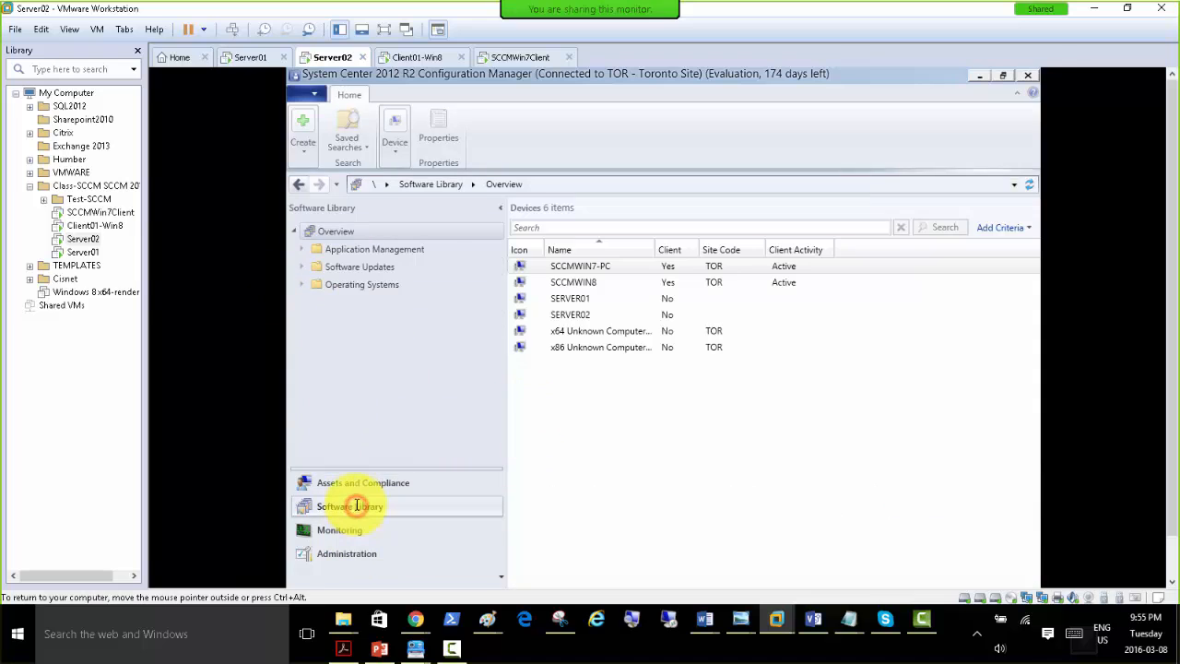
pyautogui.click(302, 284)
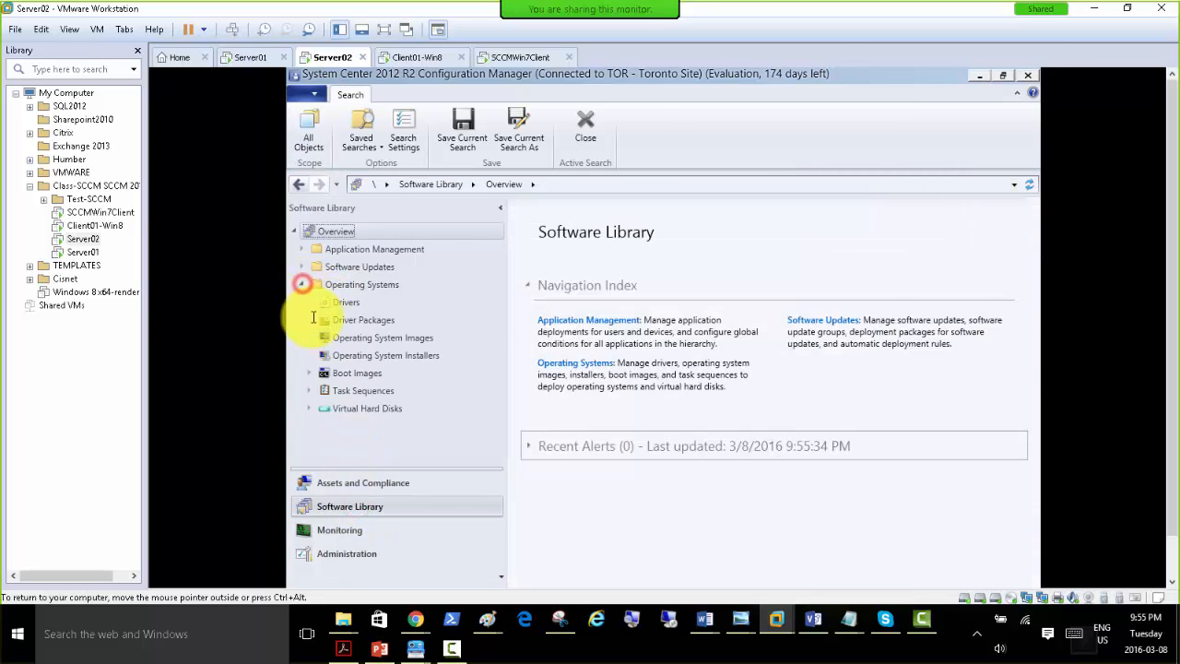
pyautogui.click(367, 372)
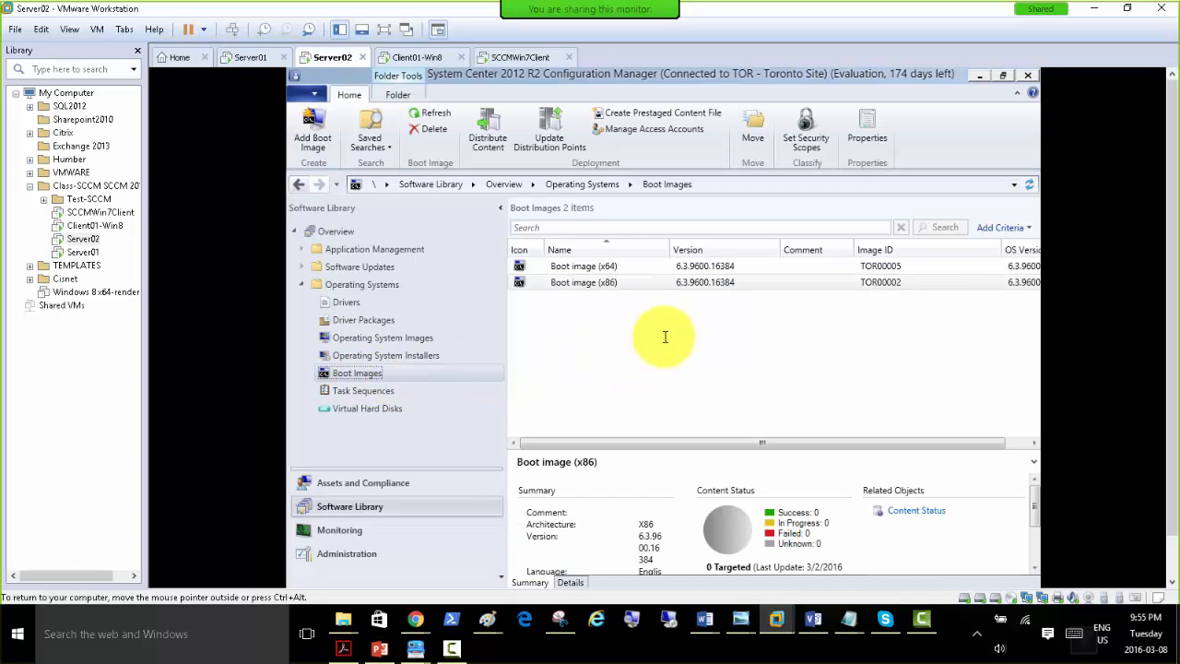
pyautogui.click(567, 282)
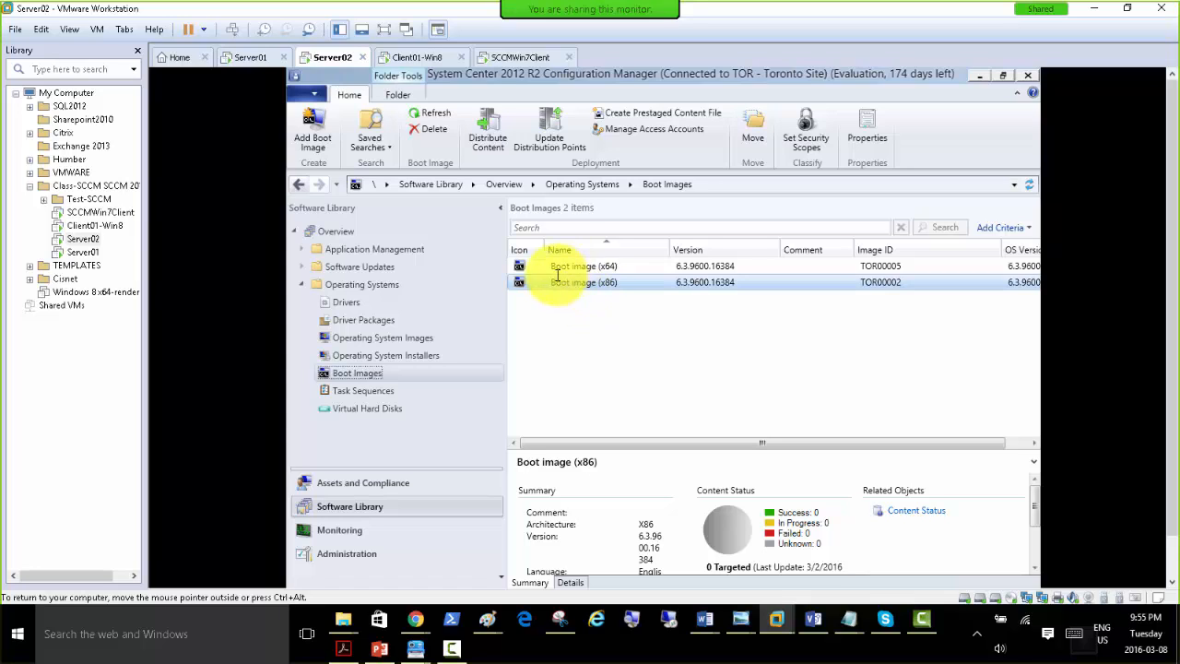
pyautogui.click(577, 266)
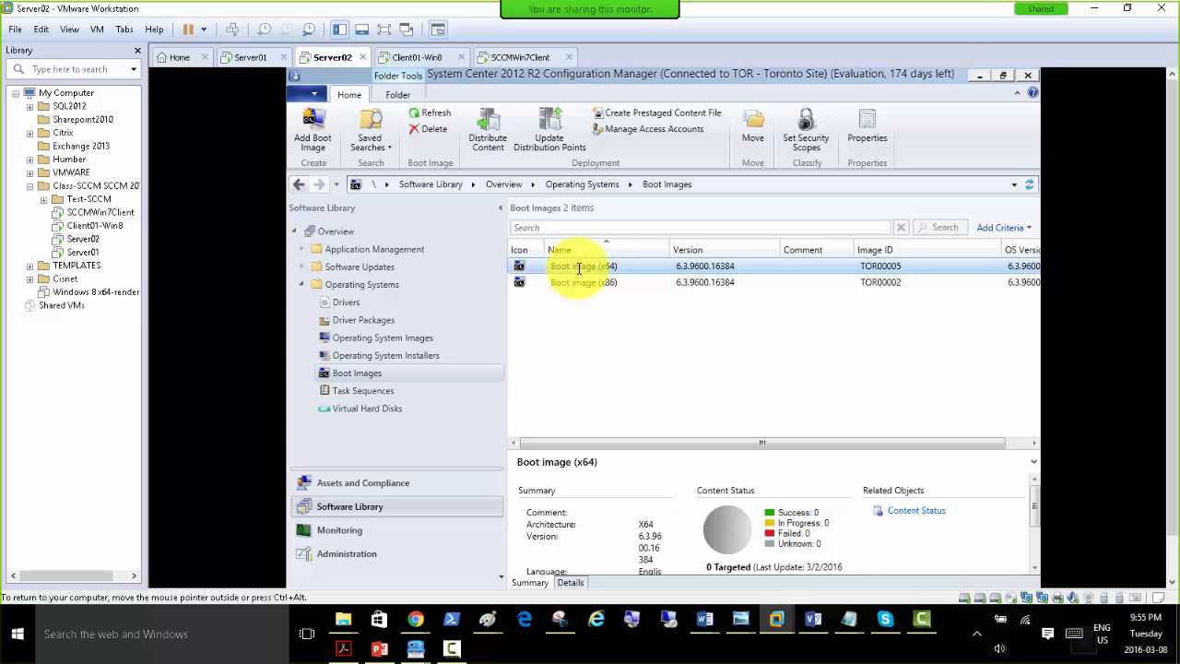
pyautogui.click(391, 358)
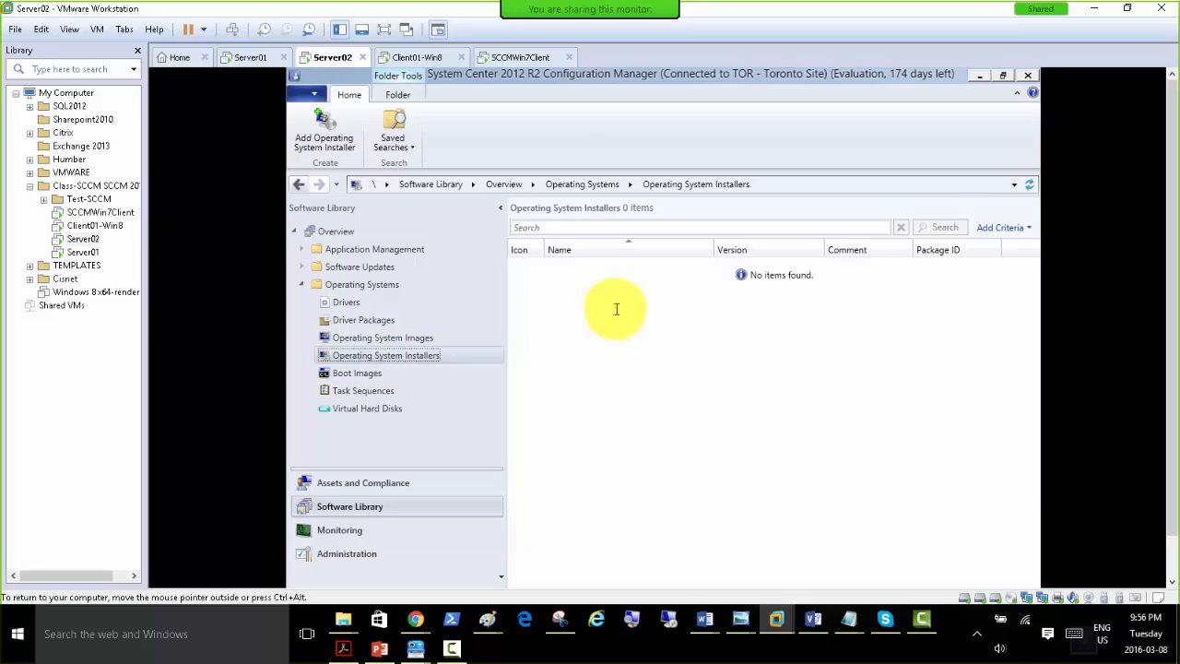
pyautogui.click(390, 338)
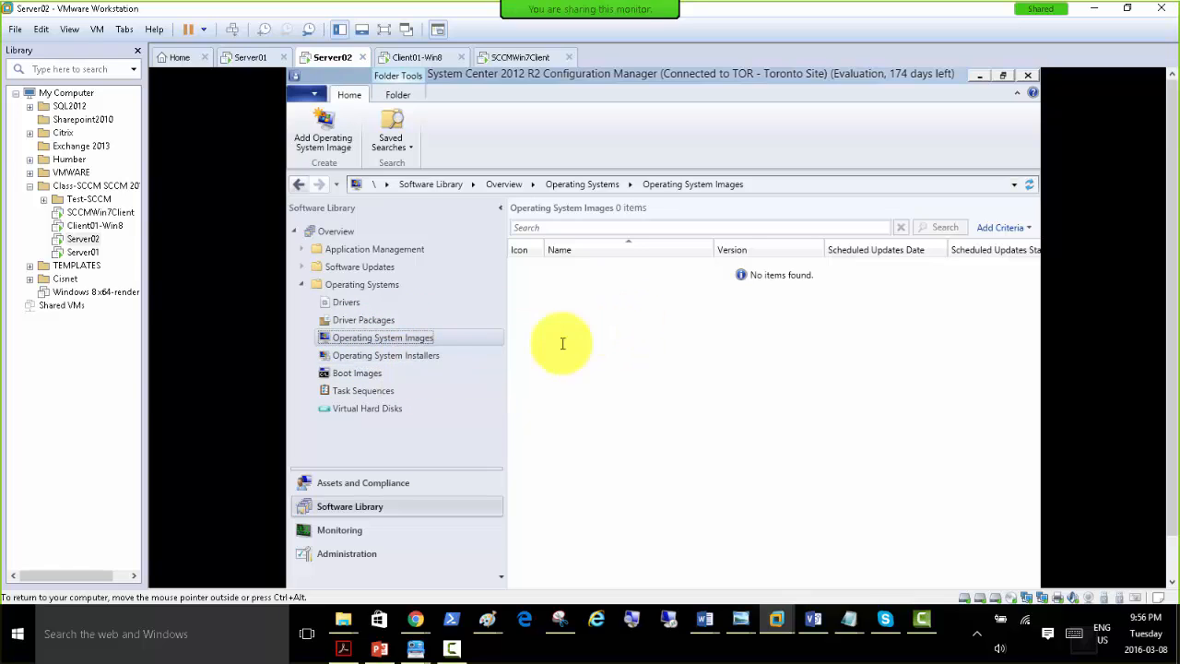
# Return to Boot Images and review the actions available for Boot image (x64), including Distribute Content.
pyautogui.click(358, 372)
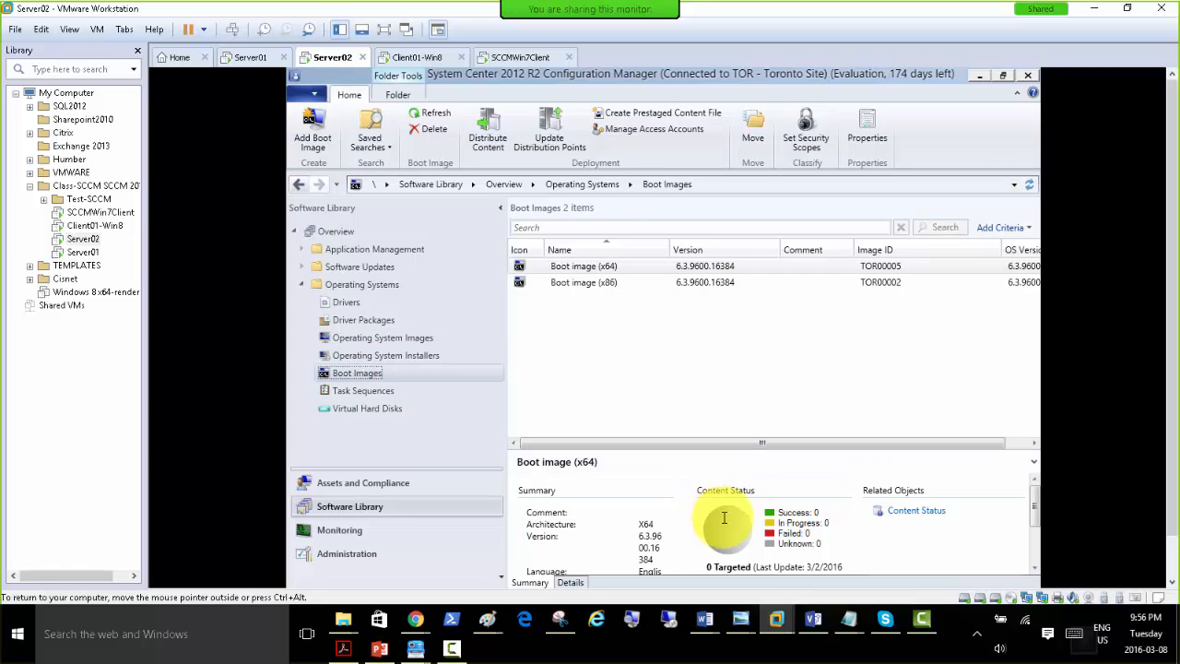
pyautogui.click(598, 266)
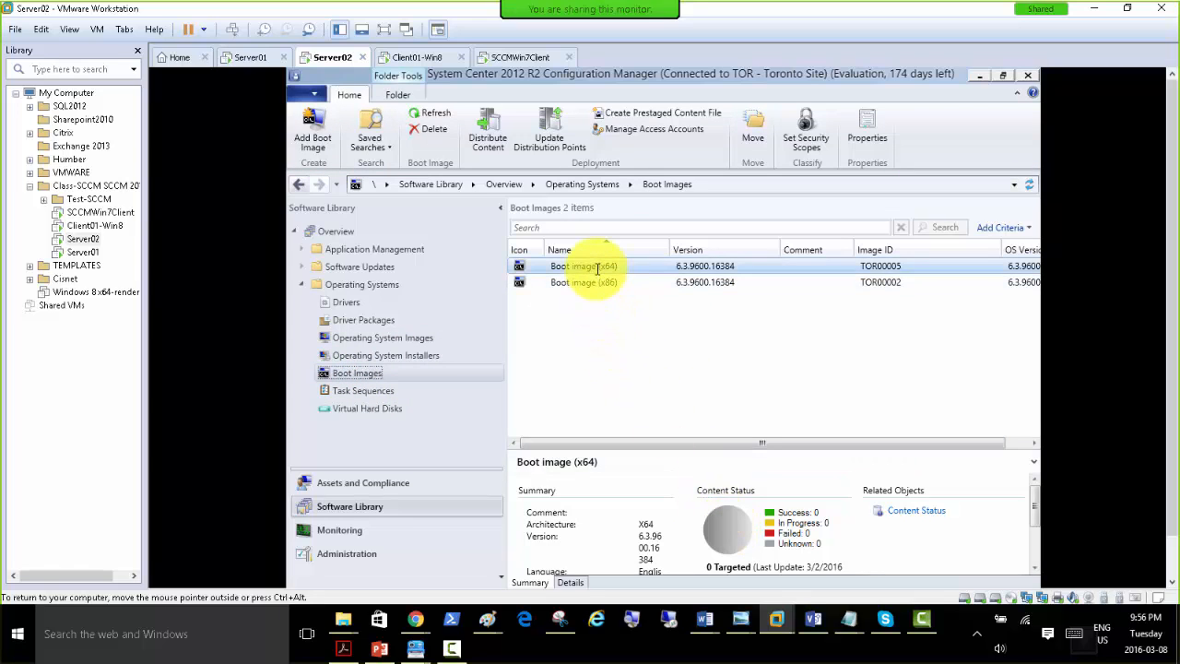
pyautogui.click(665, 348)
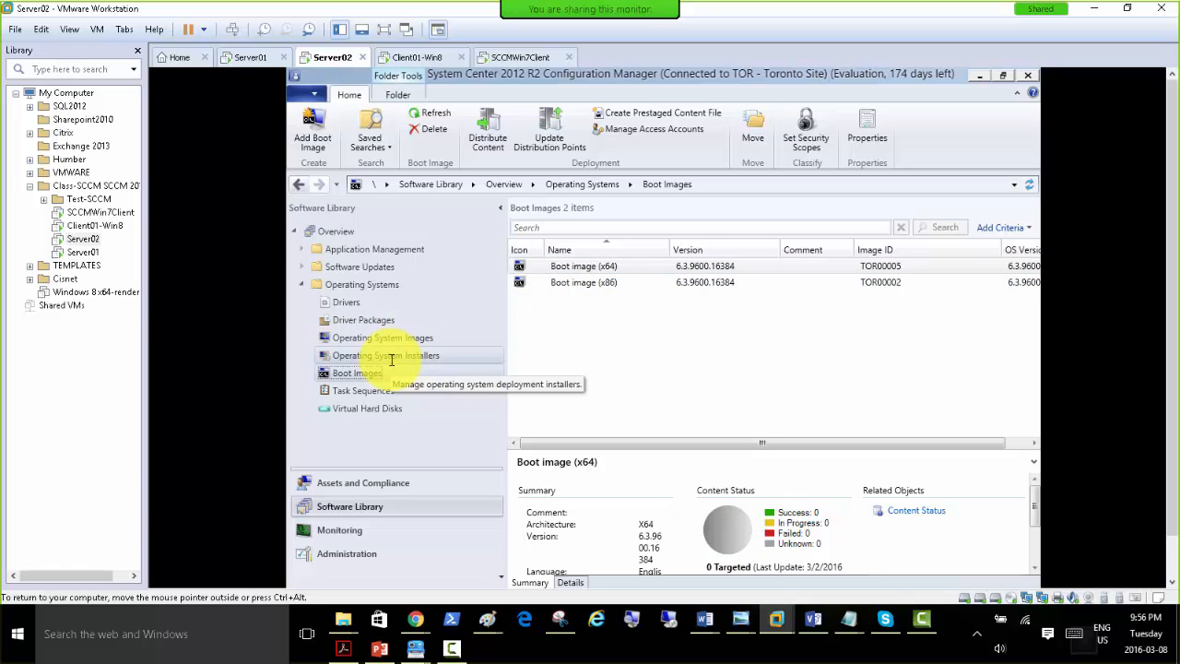
pyautogui.click(597, 265)
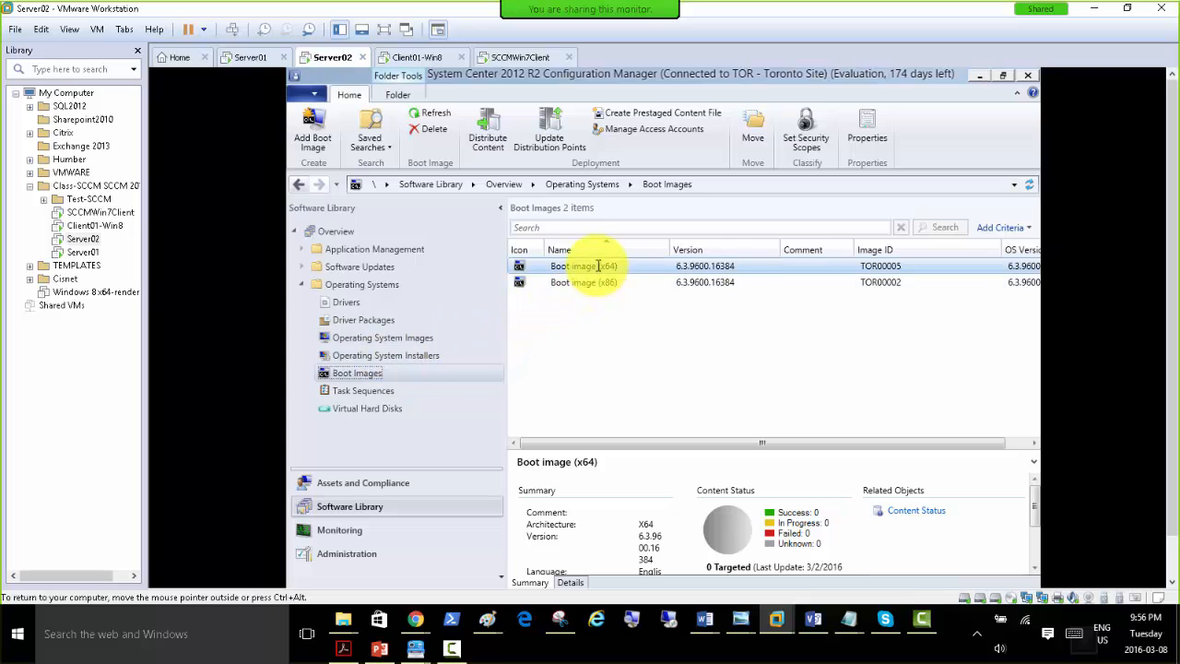
pyautogui.rightClick(597, 265)
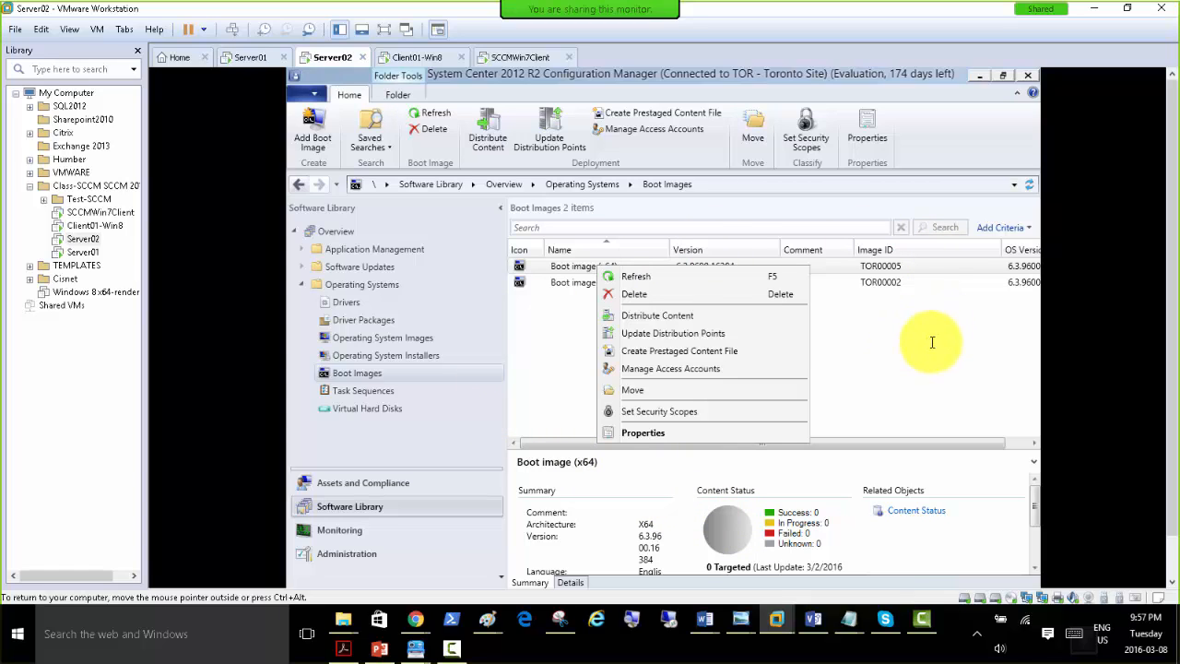
pyautogui.click(547, 376)
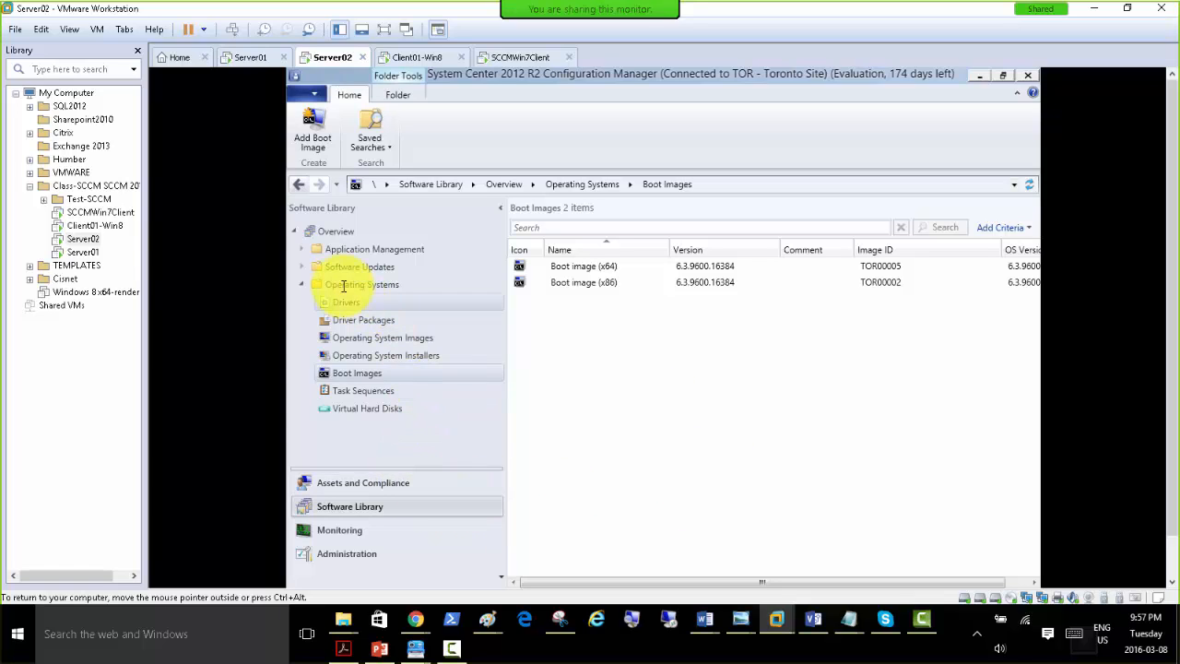
# Open the Distribution point role's properties from Administration's Servers and Site System Roles and view the PXE settings.
pyautogui.click(349, 556)
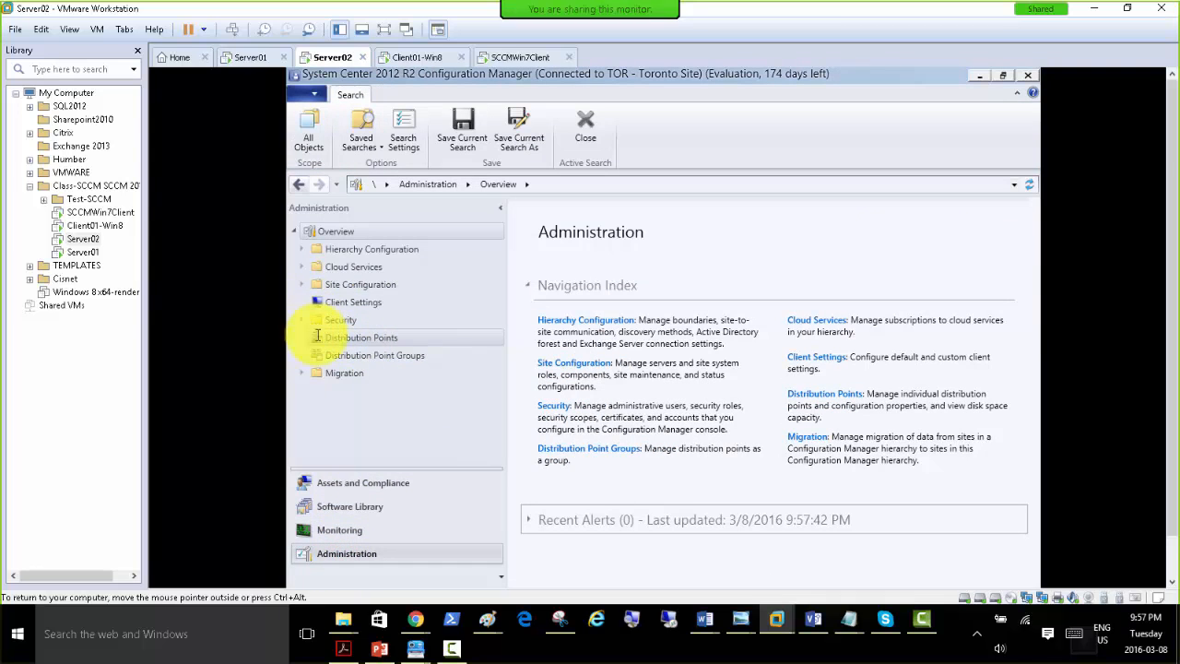
pyautogui.click(302, 285)
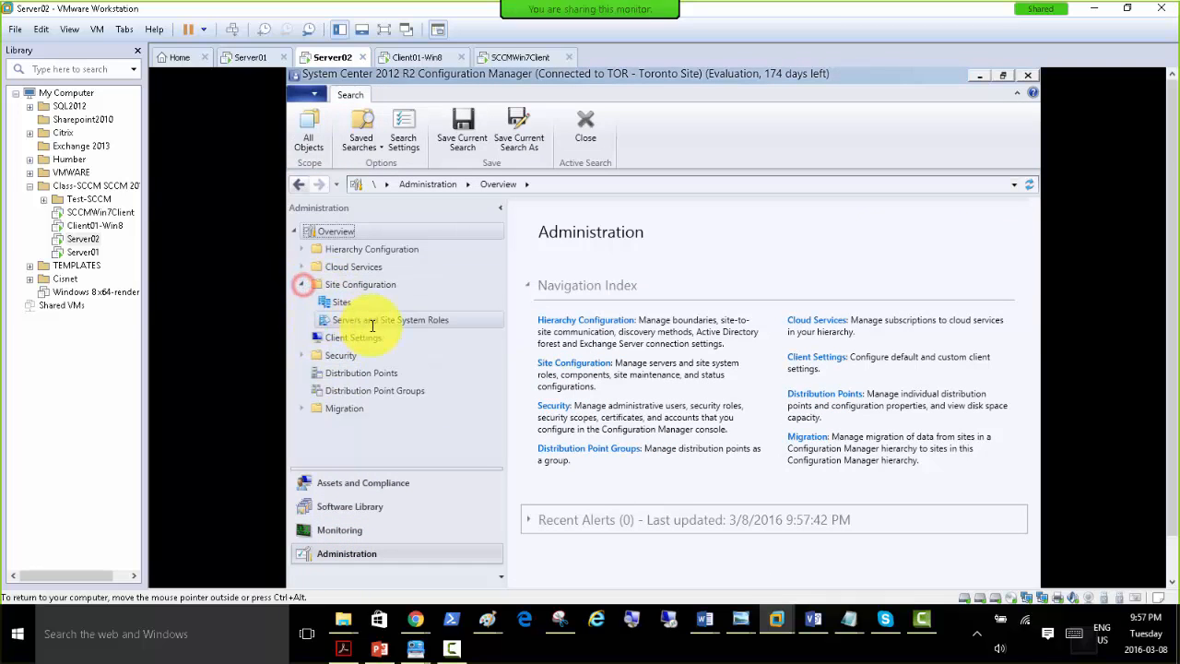
pyautogui.click(365, 321)
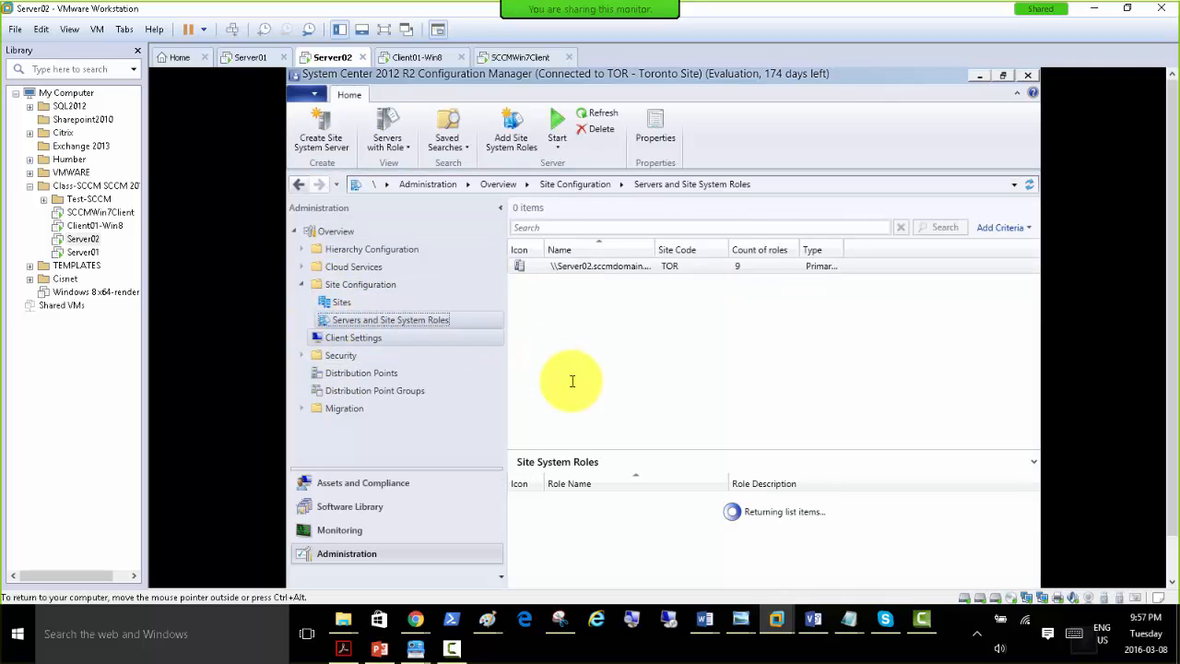
pyautogui.click(605, 549)
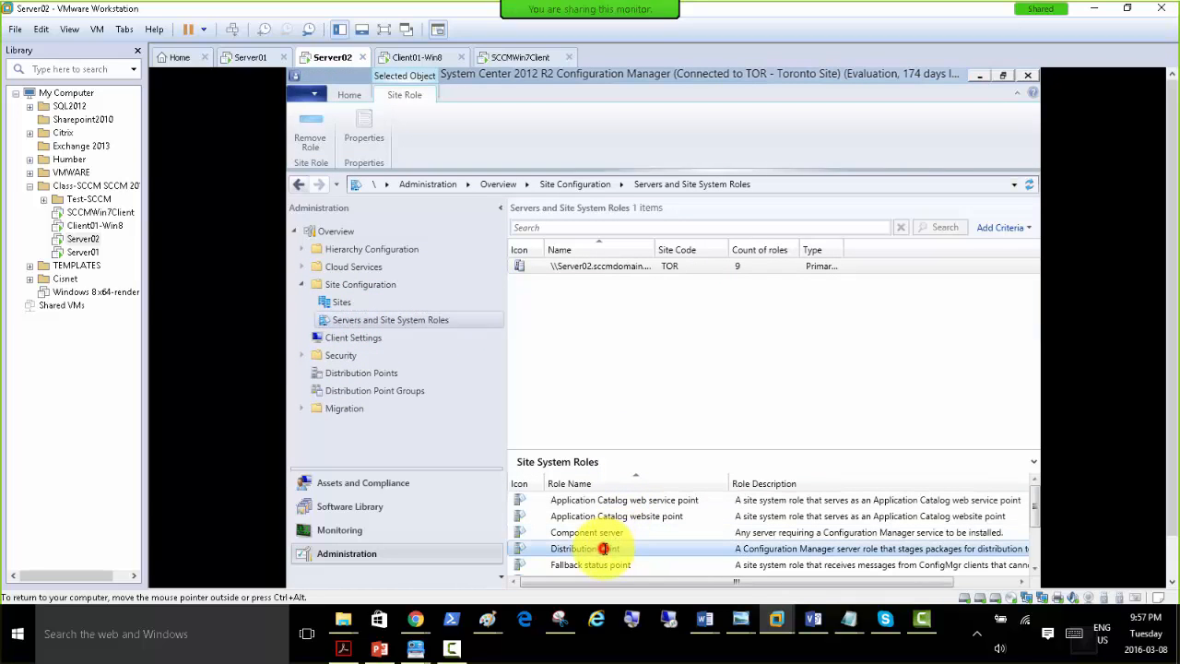
pyautogui.rightClick(605, 549)
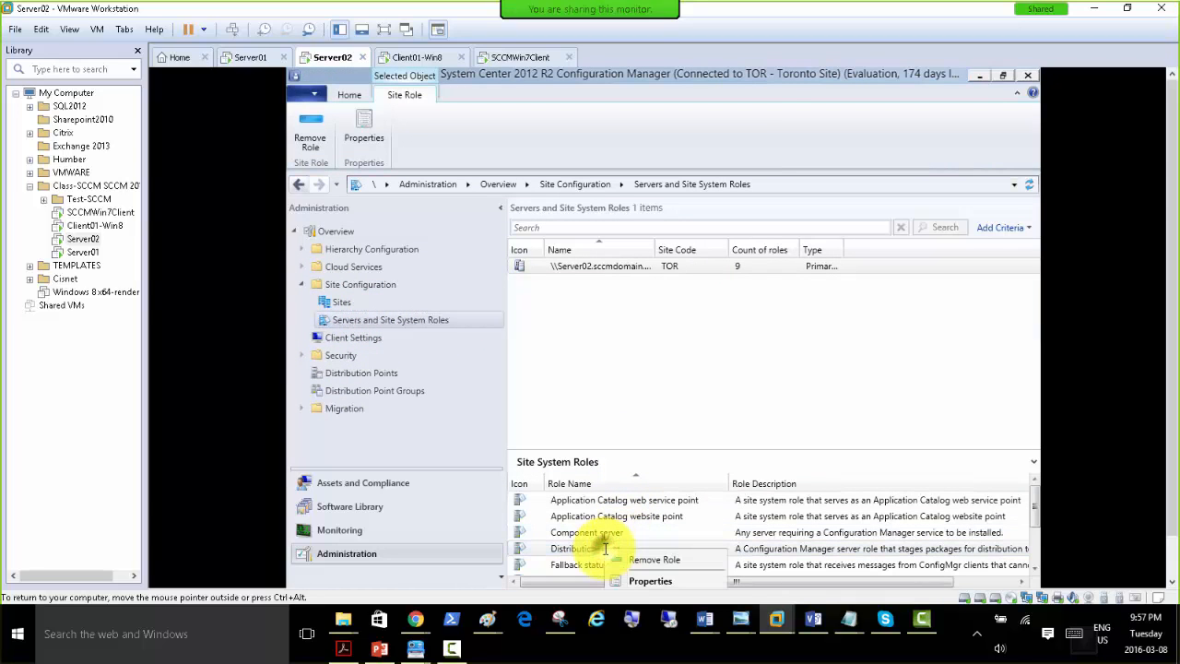
pyautogui.click(644, 582)
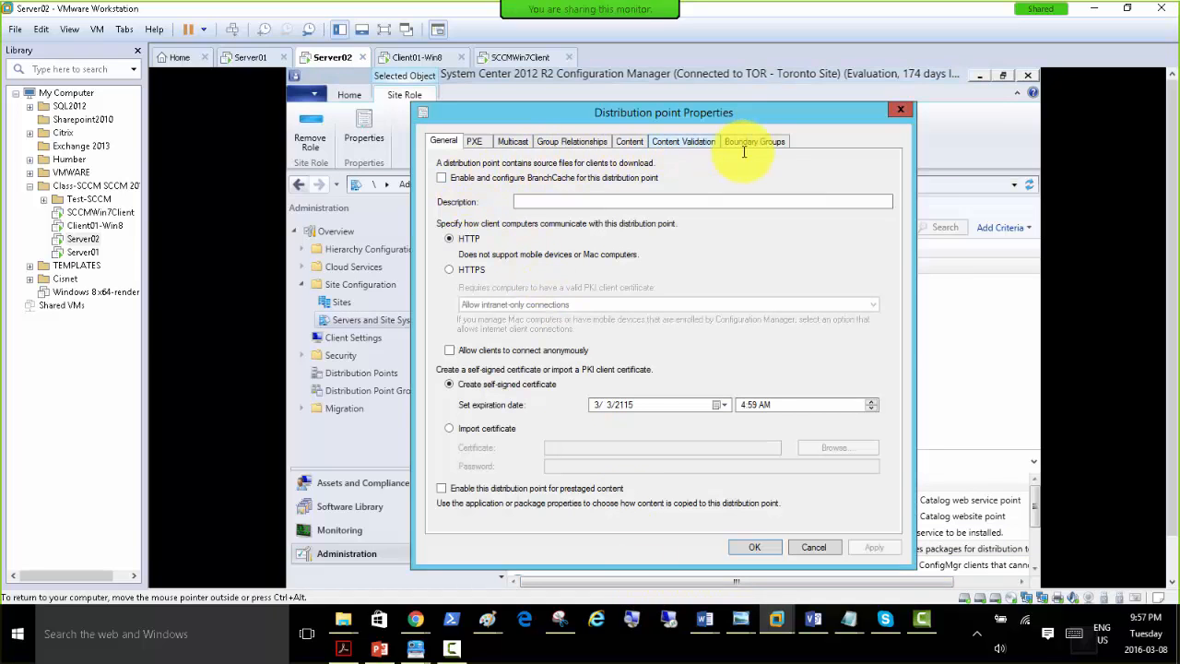
pyautogui.click(474, 141)
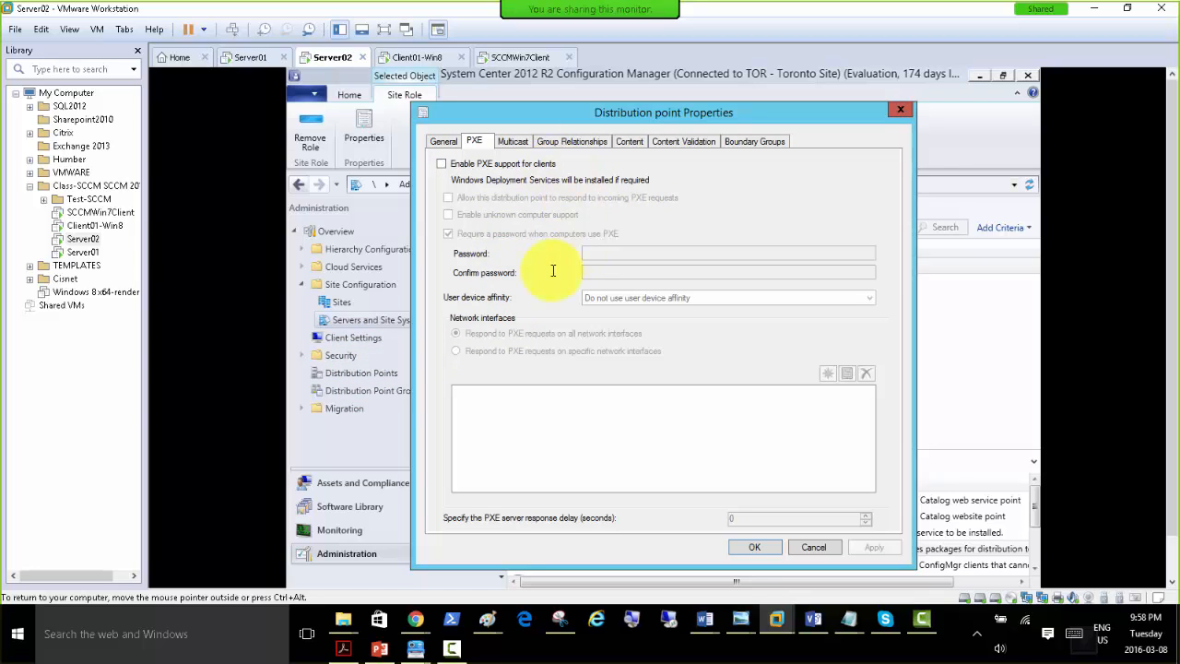
# Close the Distribution point properties and recheck System and Security in Control Panel on the SCCMWin7Client virtual machine.
pyautogui.click(897, 110)
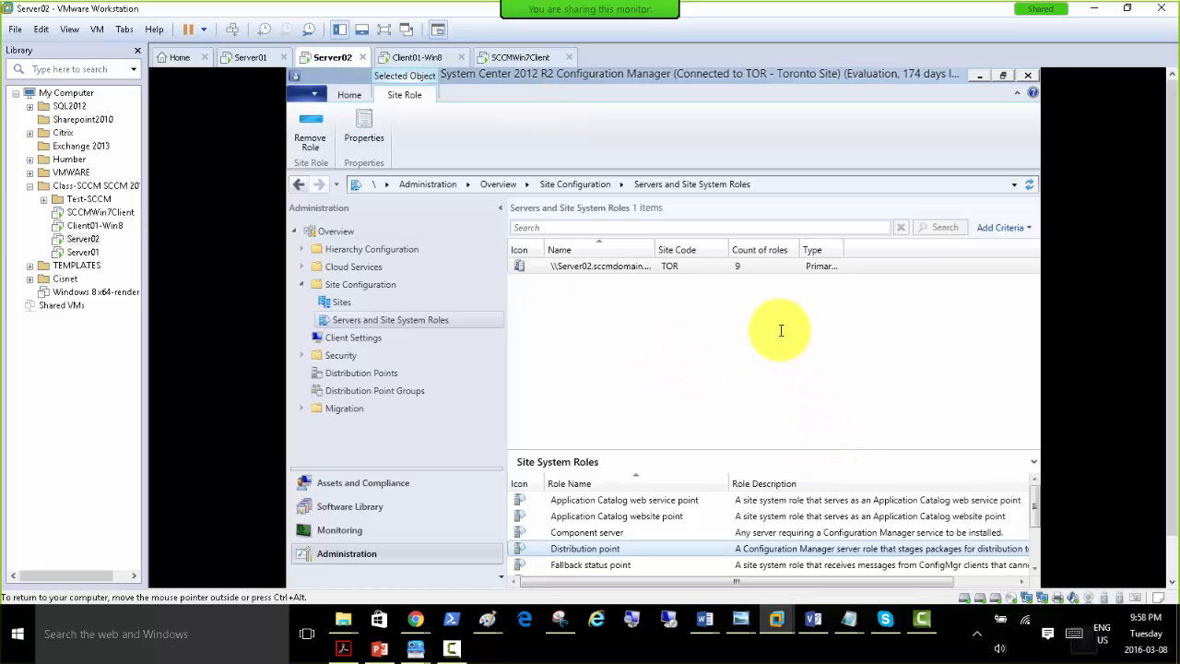
pyautogui.click(512, 55)
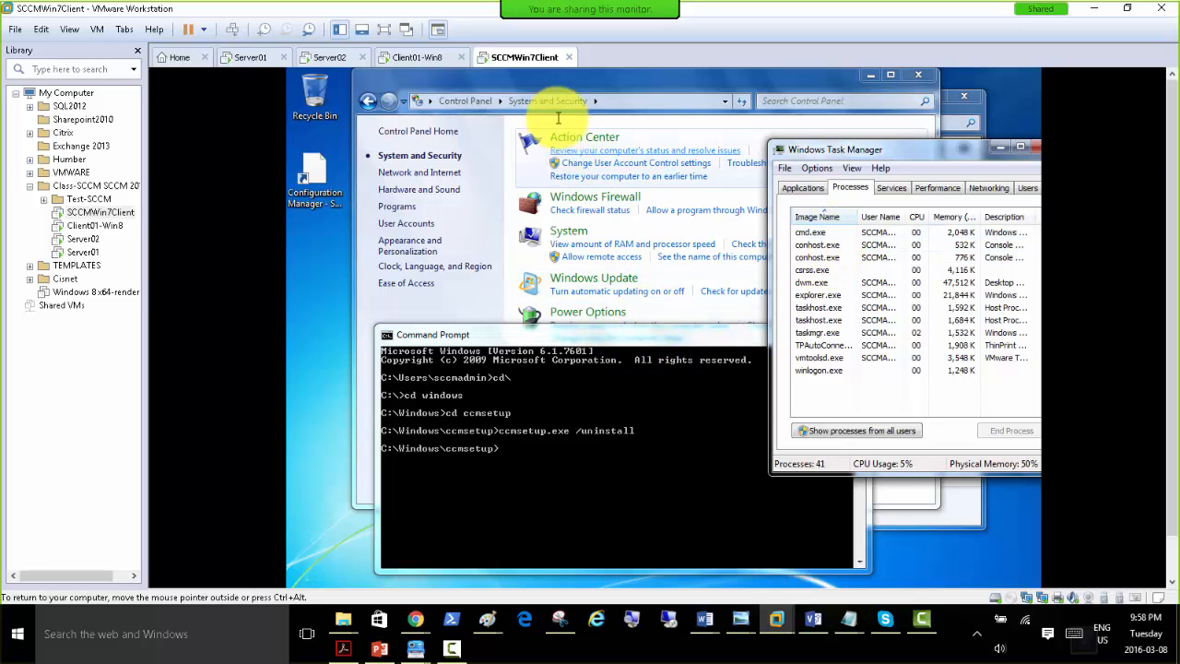
pyautogui.click(530, 92)
pyautogui.click(468, 102)
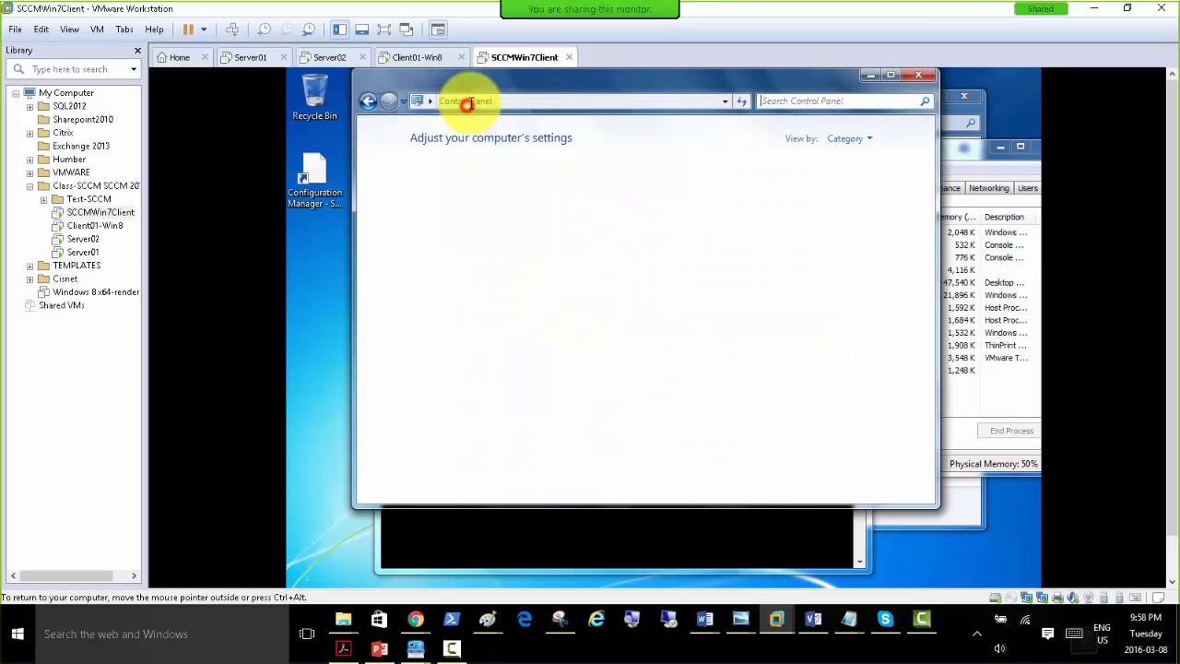
pyautogui.click(488, 176)
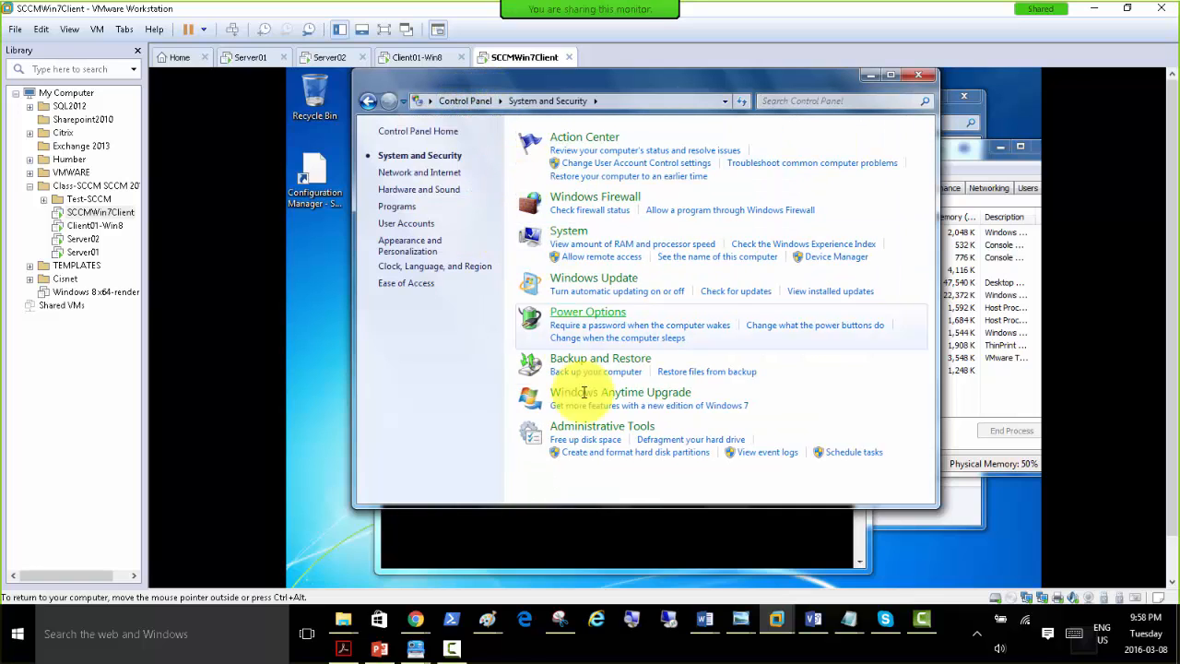
# Restart the Windows 7 client virtual machine.
pyautogui.click(318, 430)
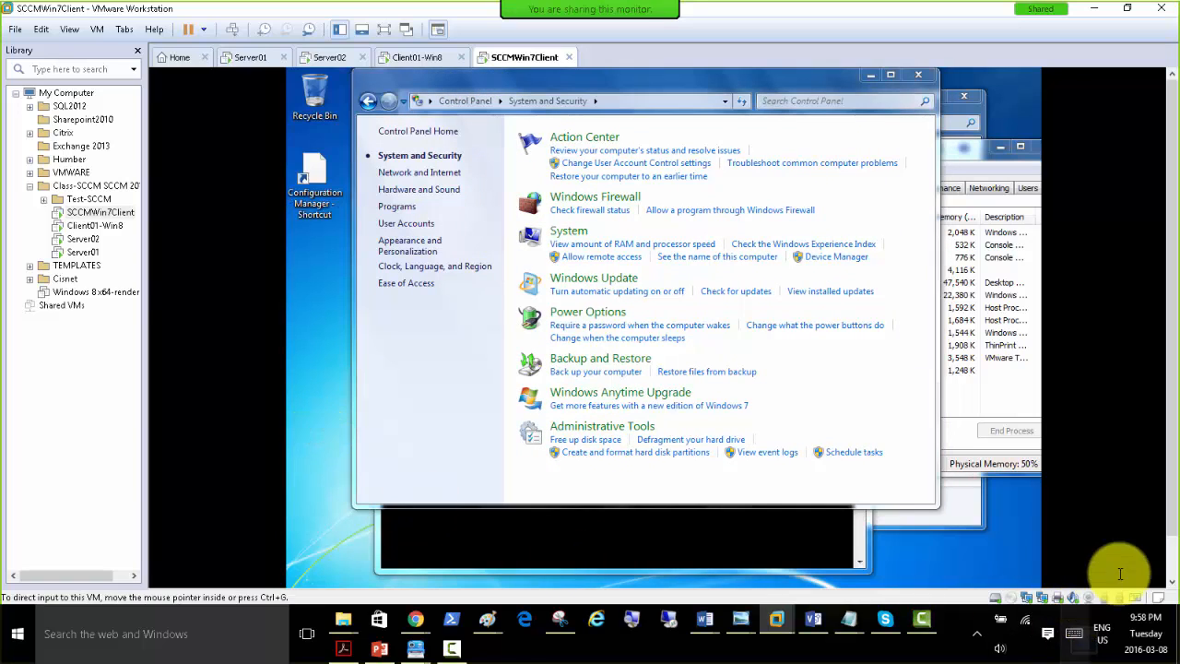
pyautogui.click(307, 573)
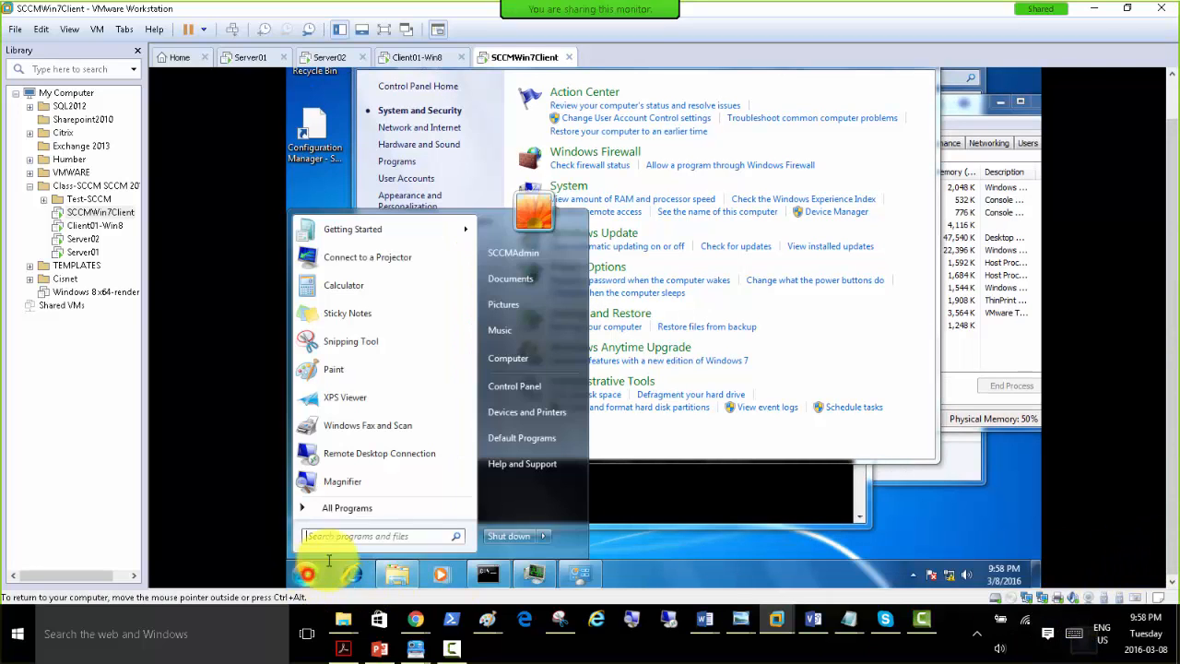
pyautogui.click(542, 536)
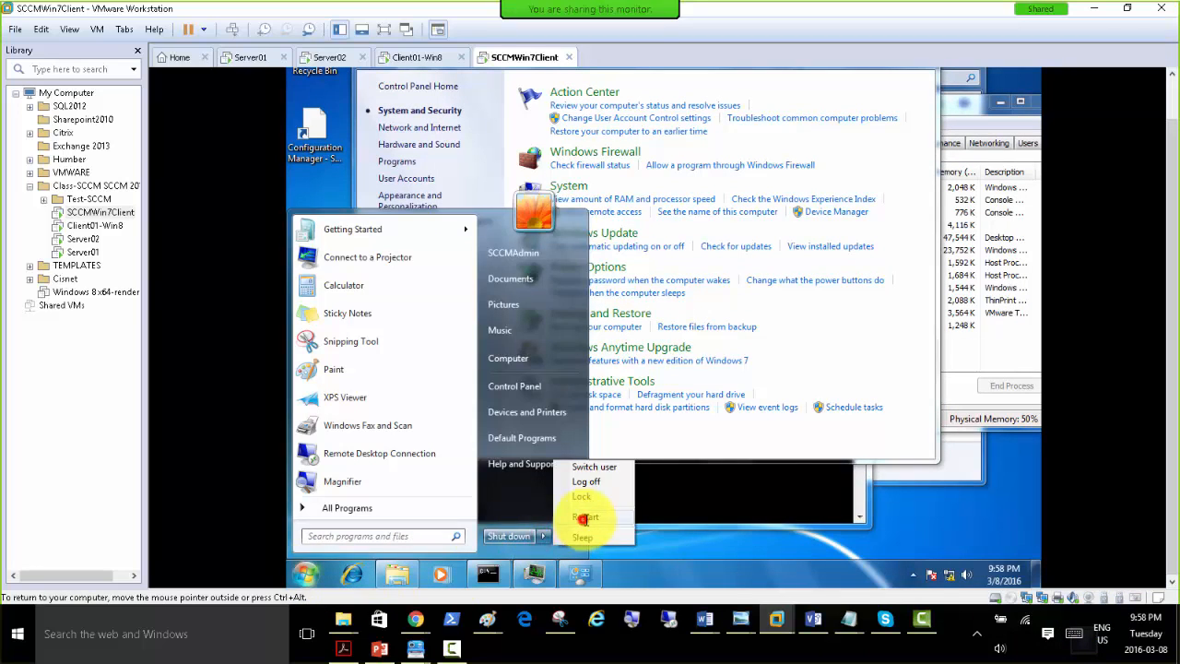
pyautogui.click(585, 518)
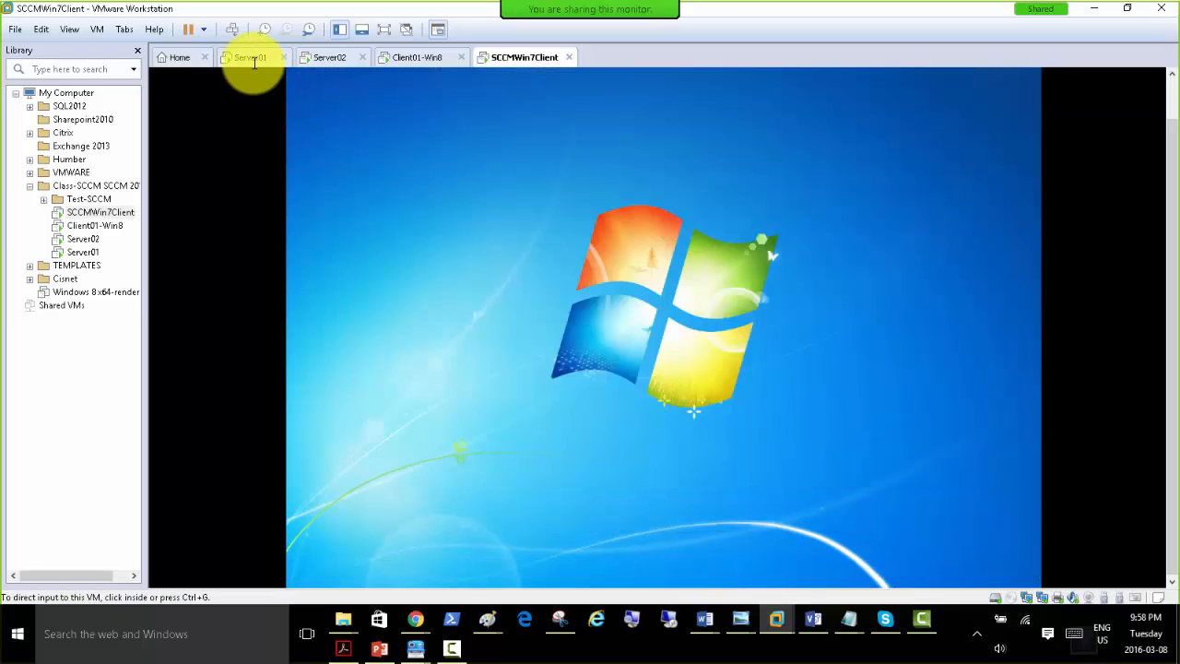
# Force a Group Policy update on Server01 by running gpupdate /force in its command prompt.
pyautogui.click(252, 57)
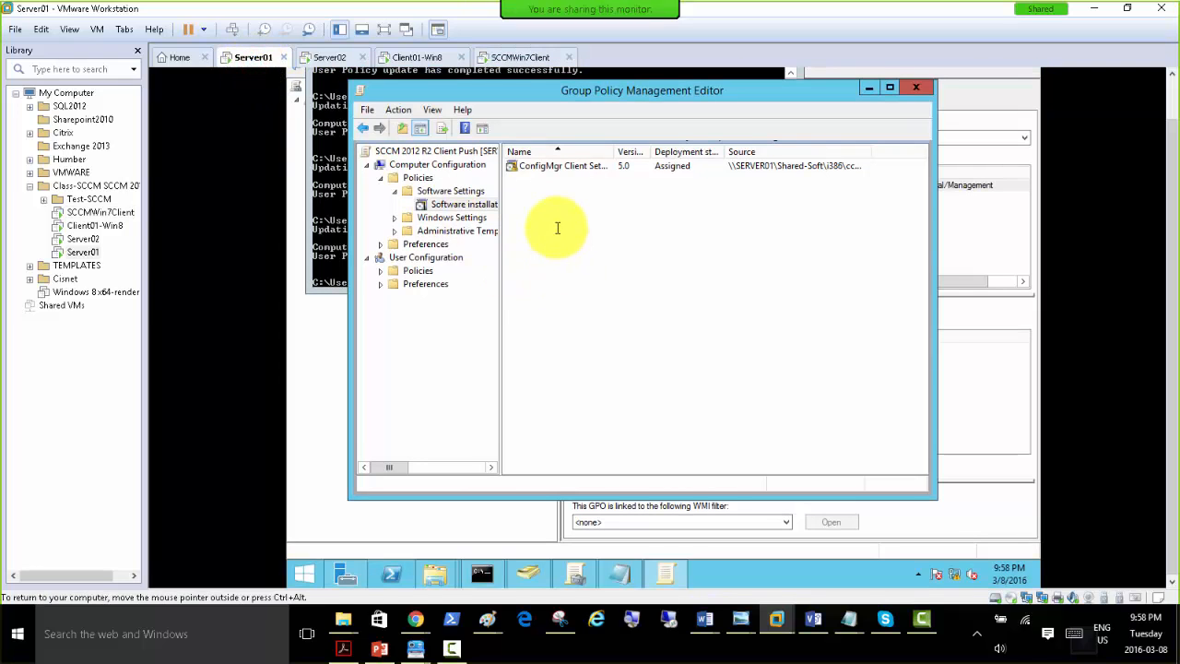
pyautogui.click(329, 232)
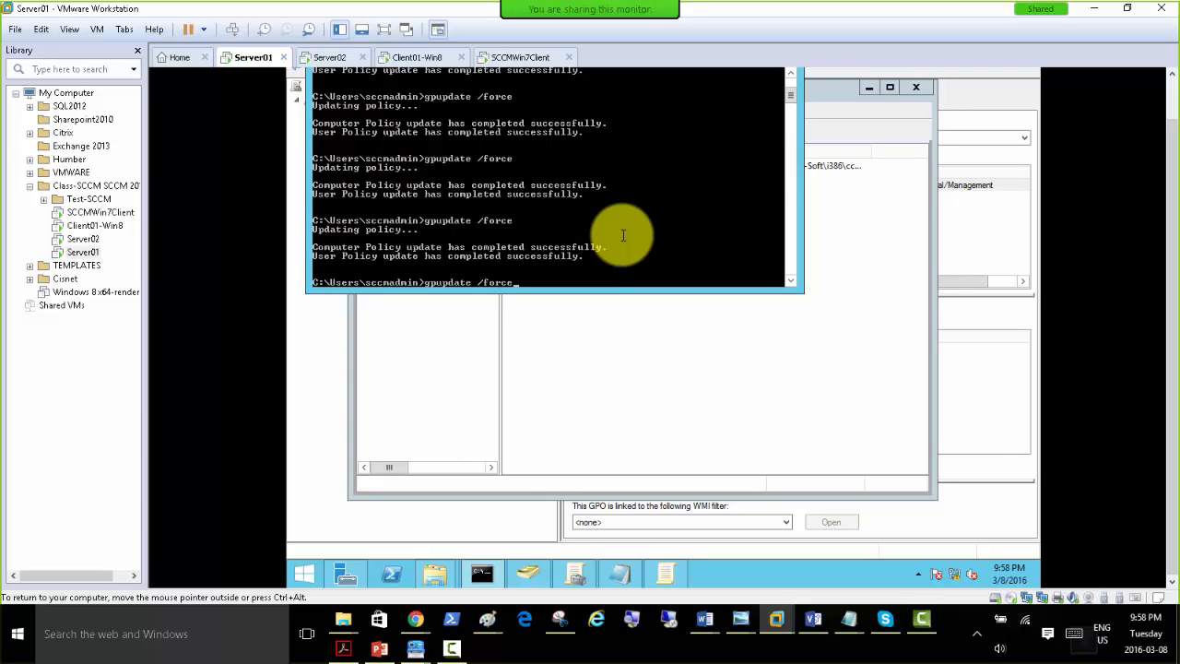
pyautogui.press('Return')
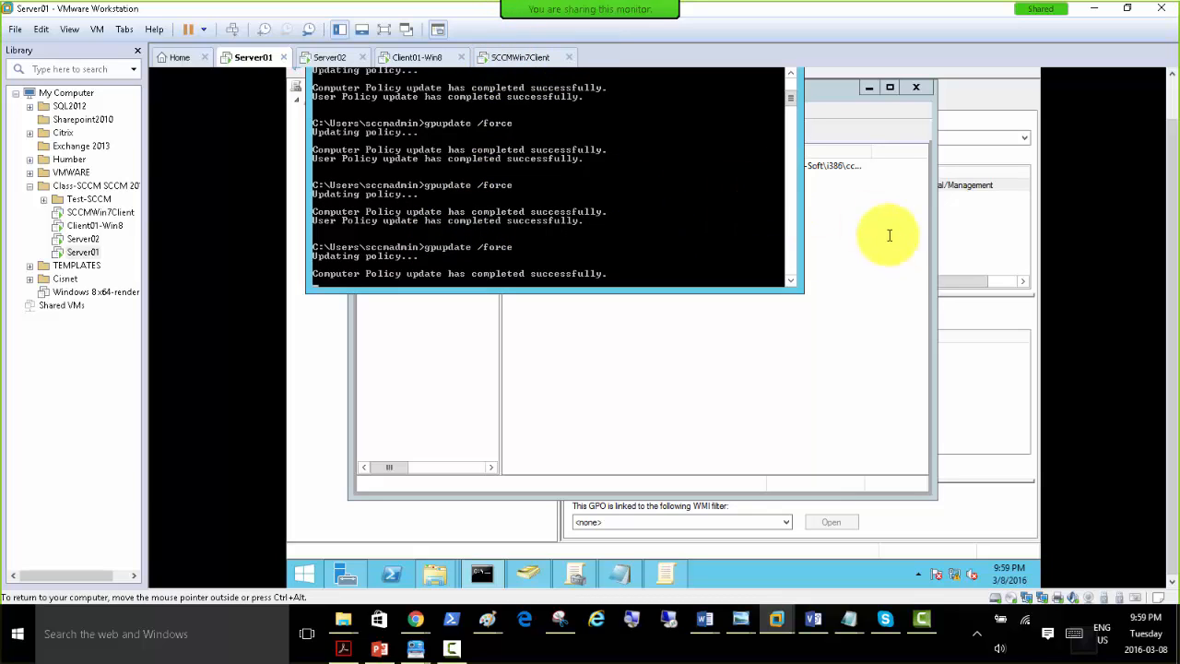
# Log on to the SCCMWin7Client virtual machine with the displayed domain account, entering the account password.
pyautogui.click(521, 58)
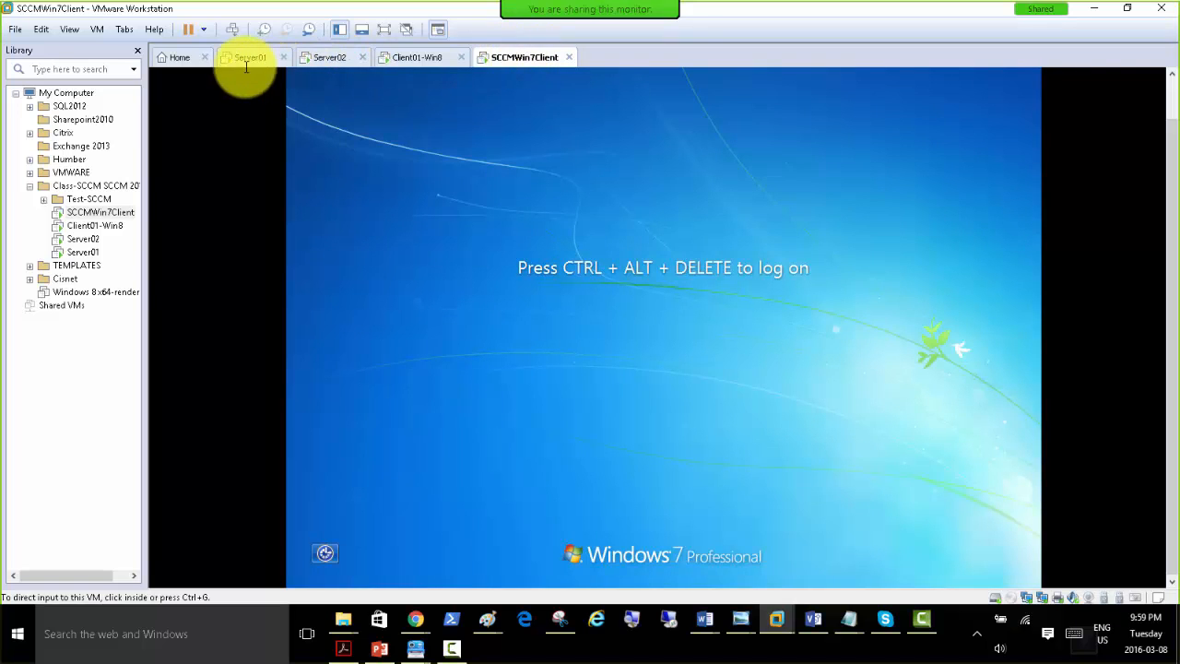
pyautogui.click(499, 82)
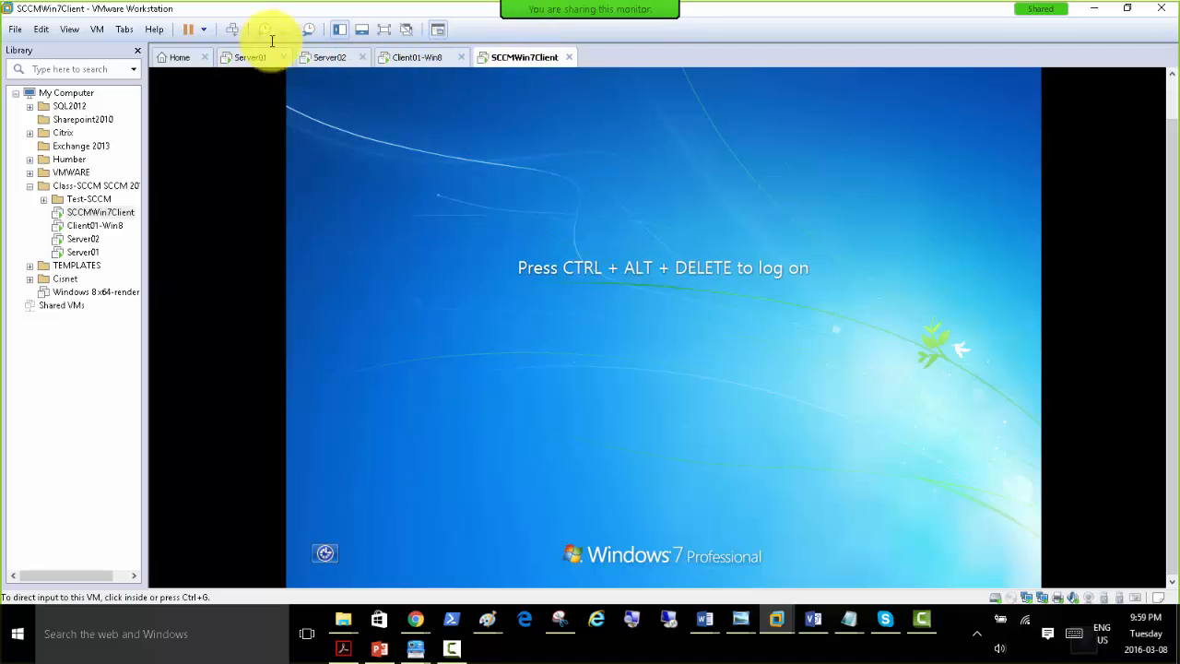
pyautogui.click(236, 28)
pyautogui.click(705, 384)
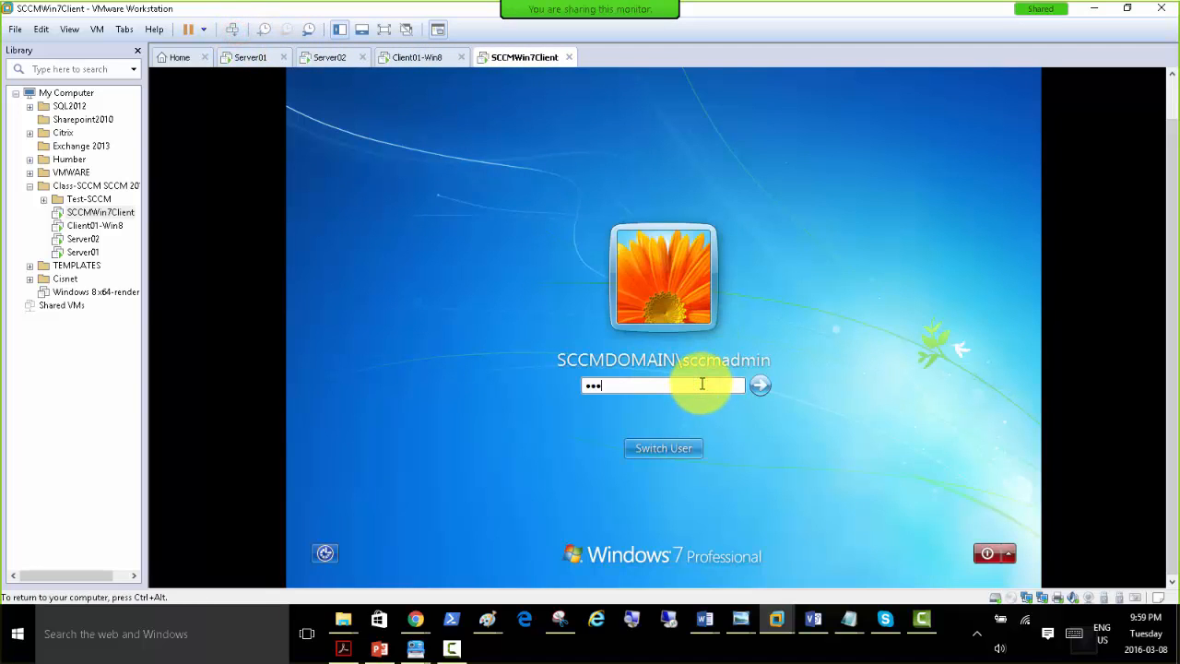
pyautogui.press('Return')
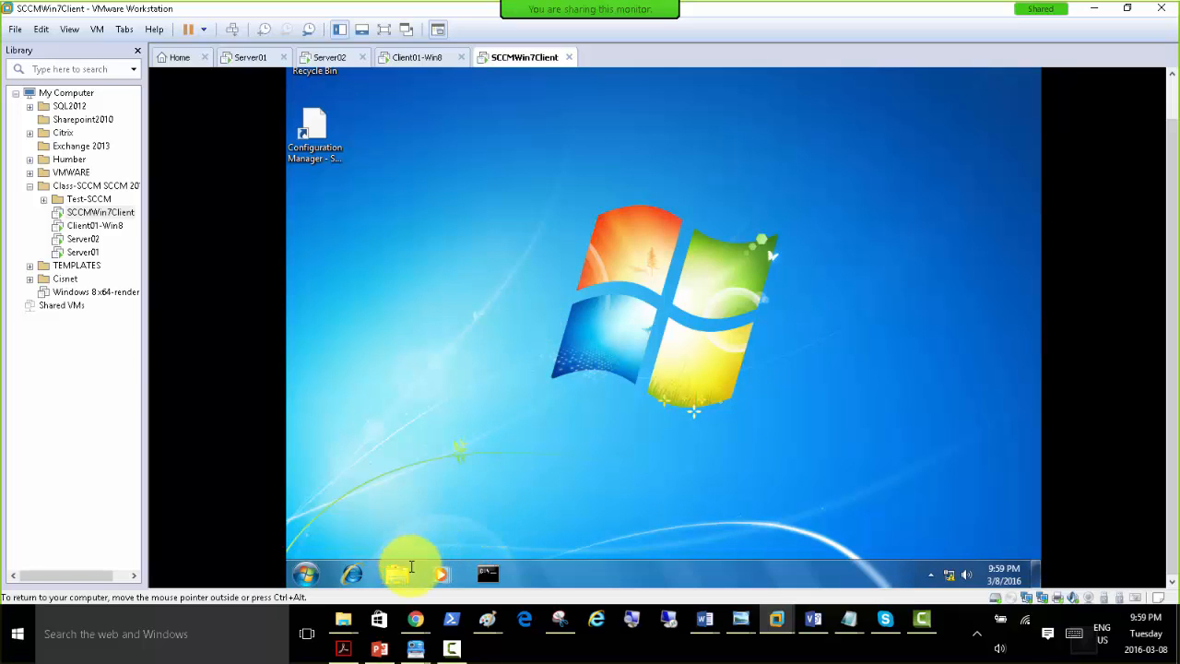
# Run rsop.msc from a command prompt, inspect Software installation under Computer Configuration's Software Settings, and minimize the policy window.
pyautogui.click(484, 569)
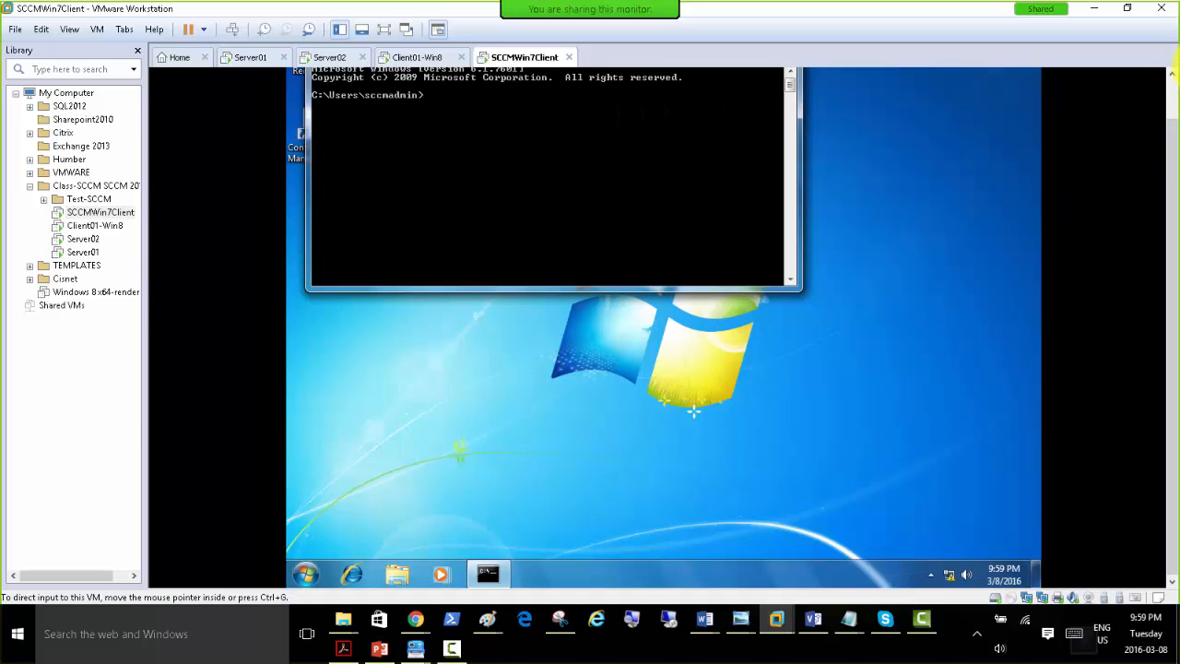
pyautogui.scroll(1, 1172, 96)
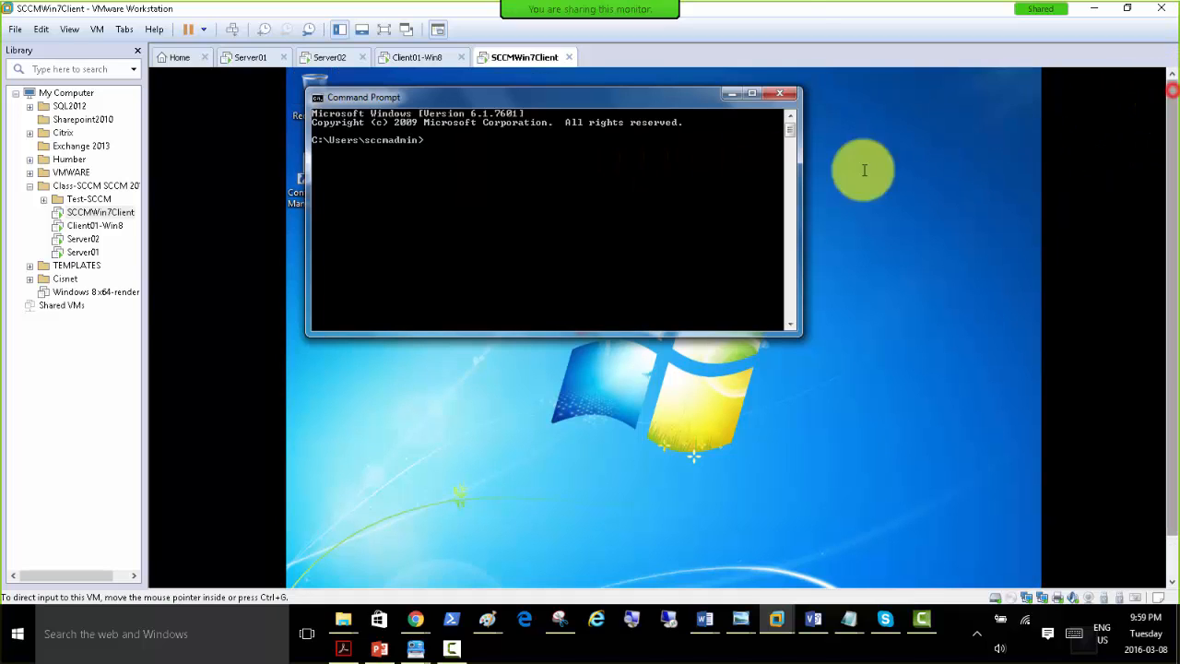
pyautogui.click(489, 190)
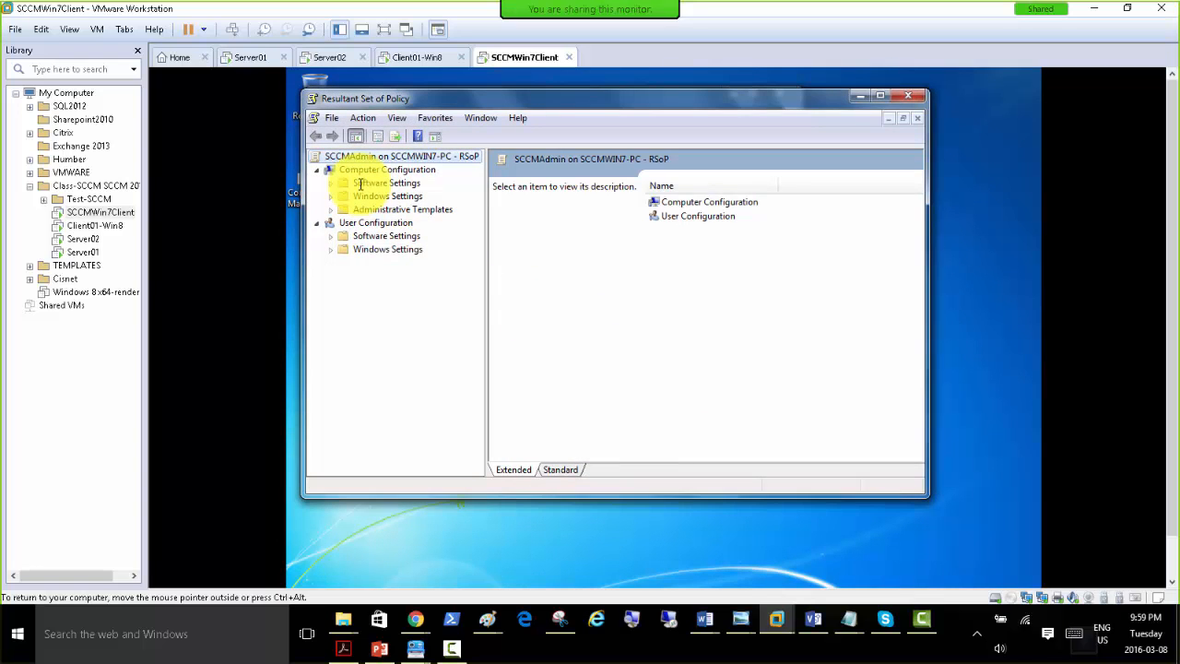
pyautogui.click(360, 183)
pyautogui.doubleClick(362, 183)
pyautogui.click(395, 196)
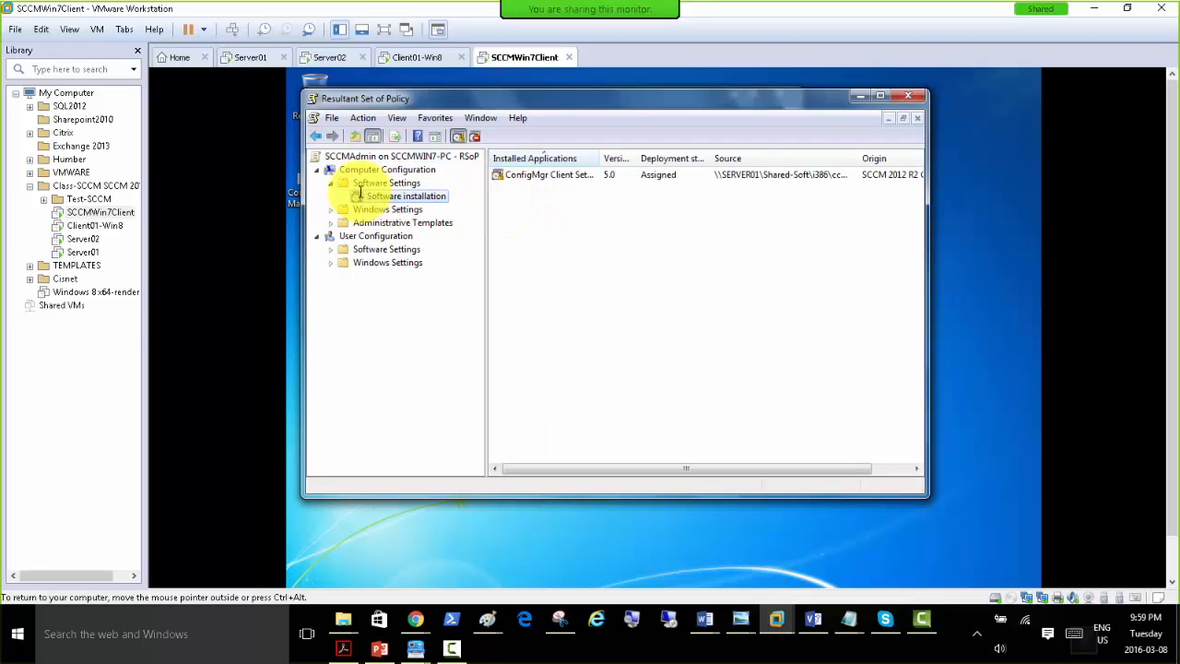
pyautogui.click(860, 95)
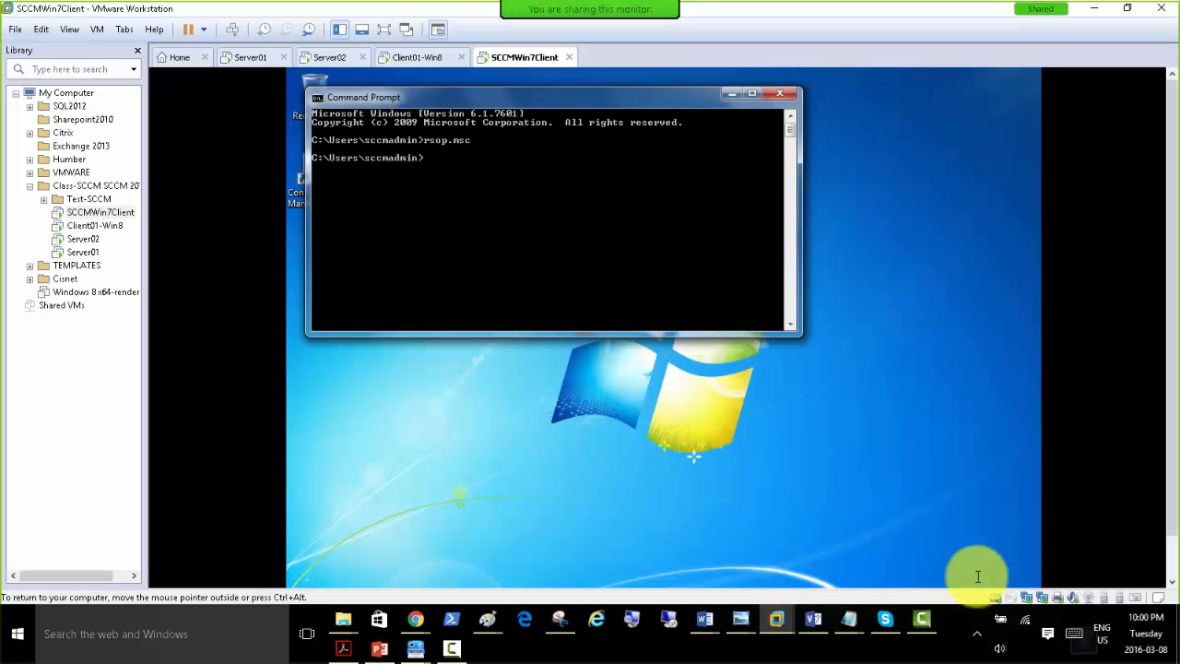
# Start Task Manager on the Windows 7 client and place it beside the command prompt to view the running processes.
pyautogui.click(1172, 553)
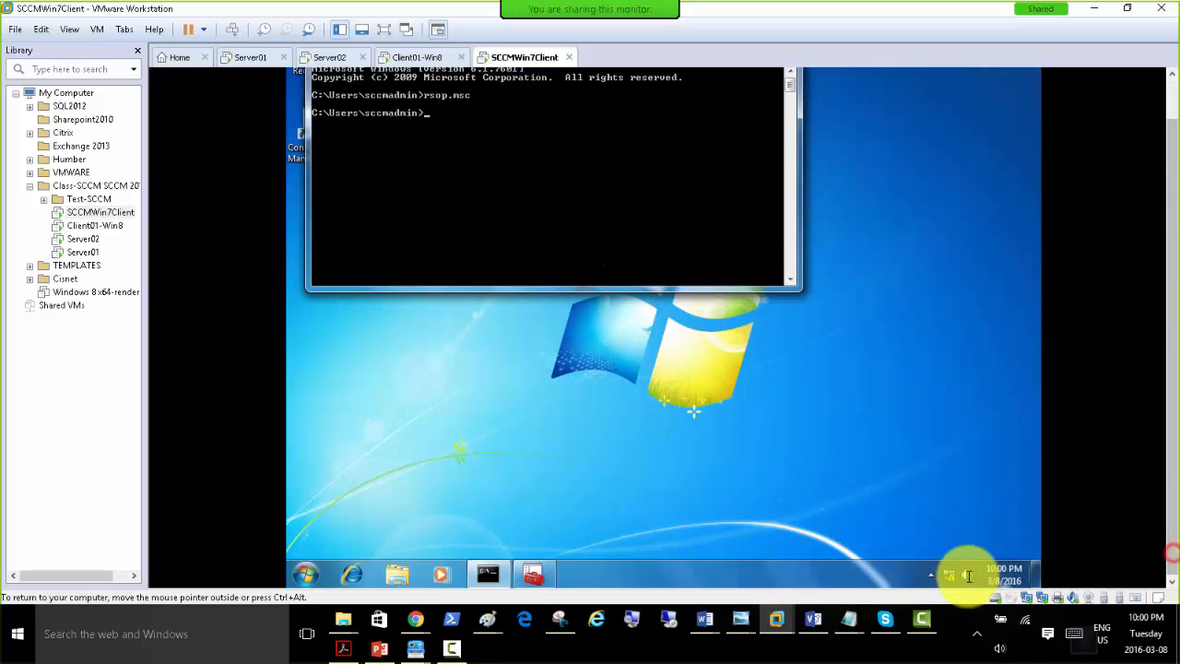
pyautogui.rightClick(830, 575)
pyautogui.click(873, 532)
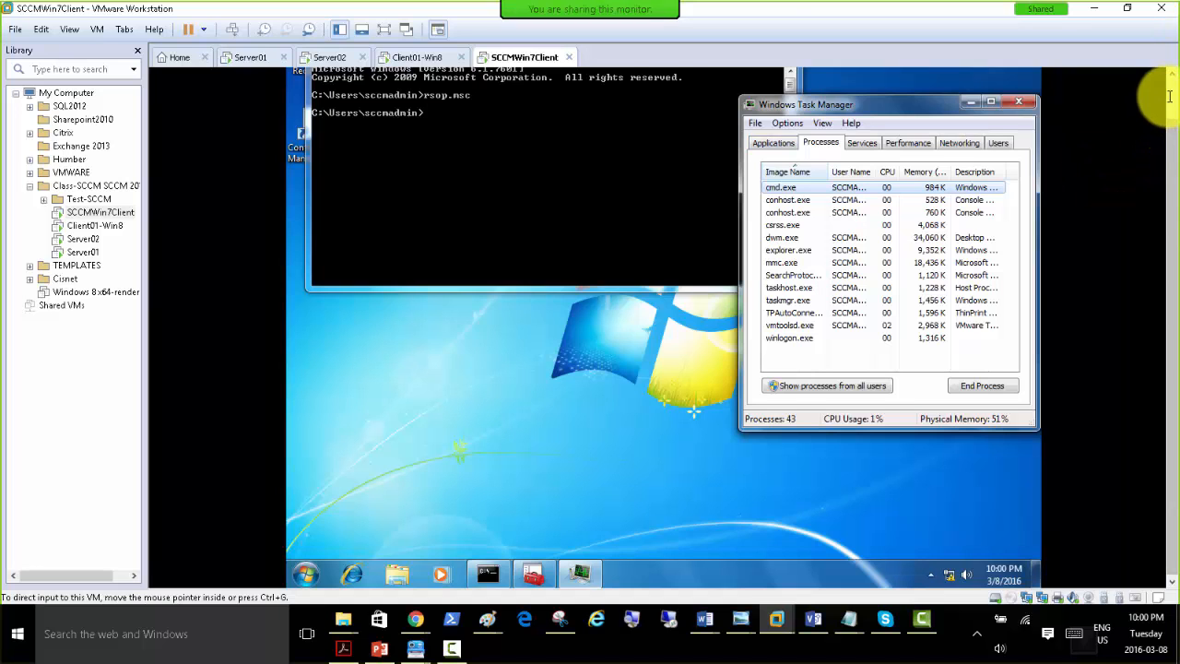
pyautogui.click(1170, 96)
pyautogui.moveTo(825, 148); pyautogui.dragTo(807, 111)
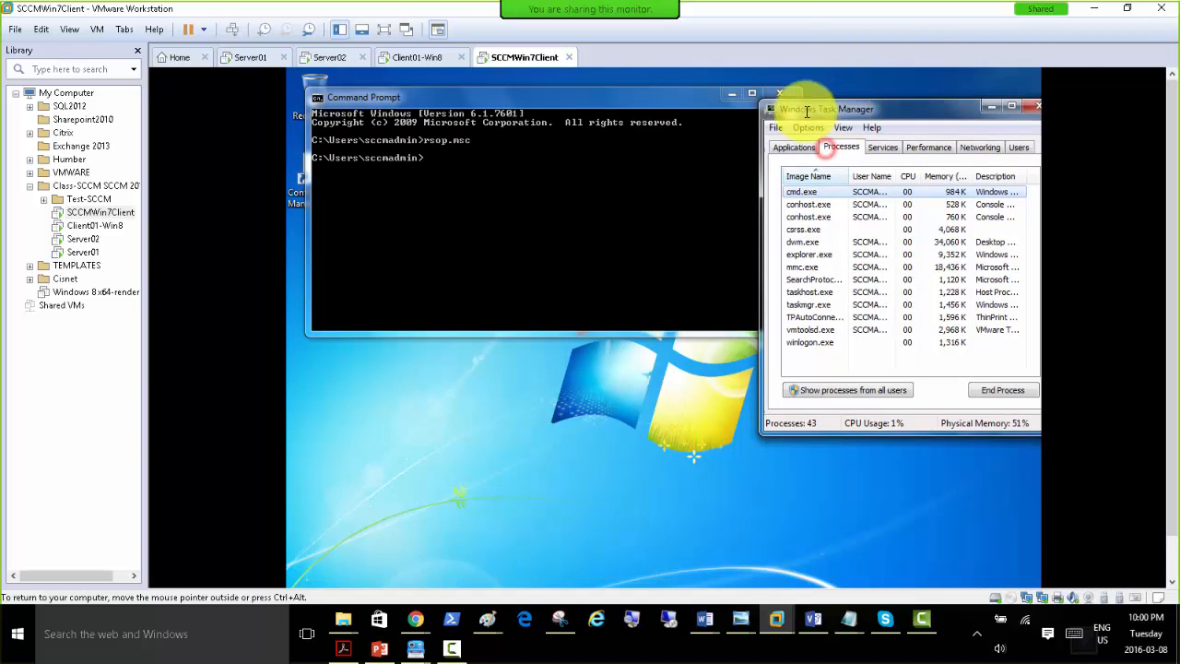
pyautogui.moveTo(580, 101); pyautogui.dragTo(742, 226)
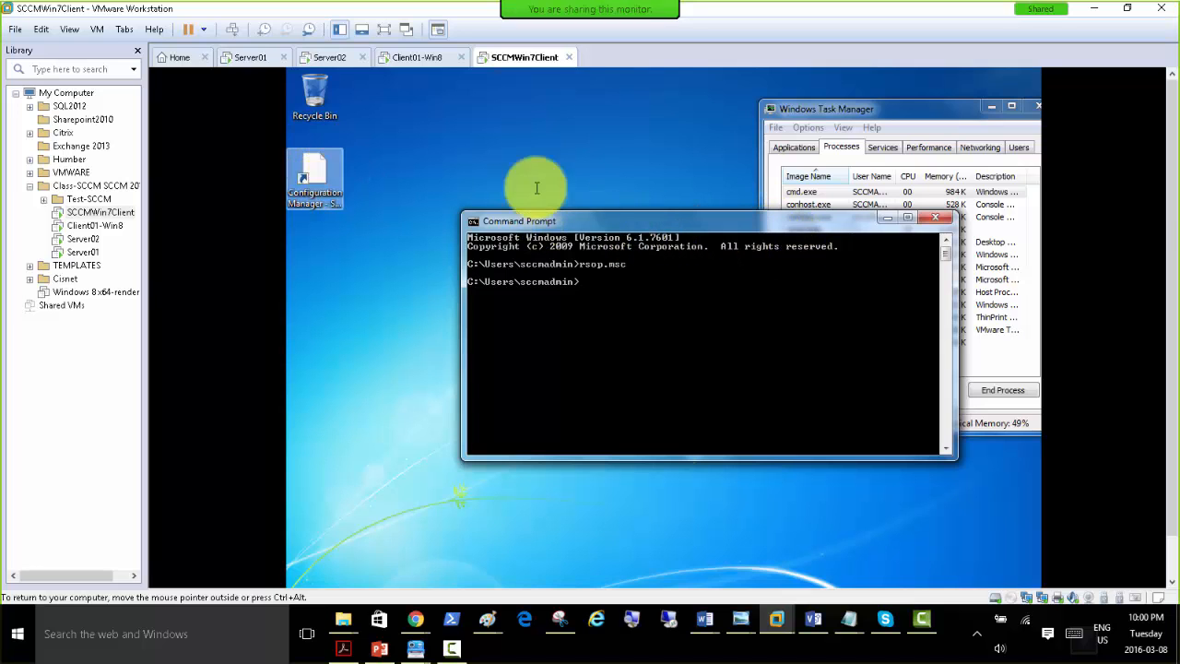
pyautogui.scroll(-2, 1170, 162)
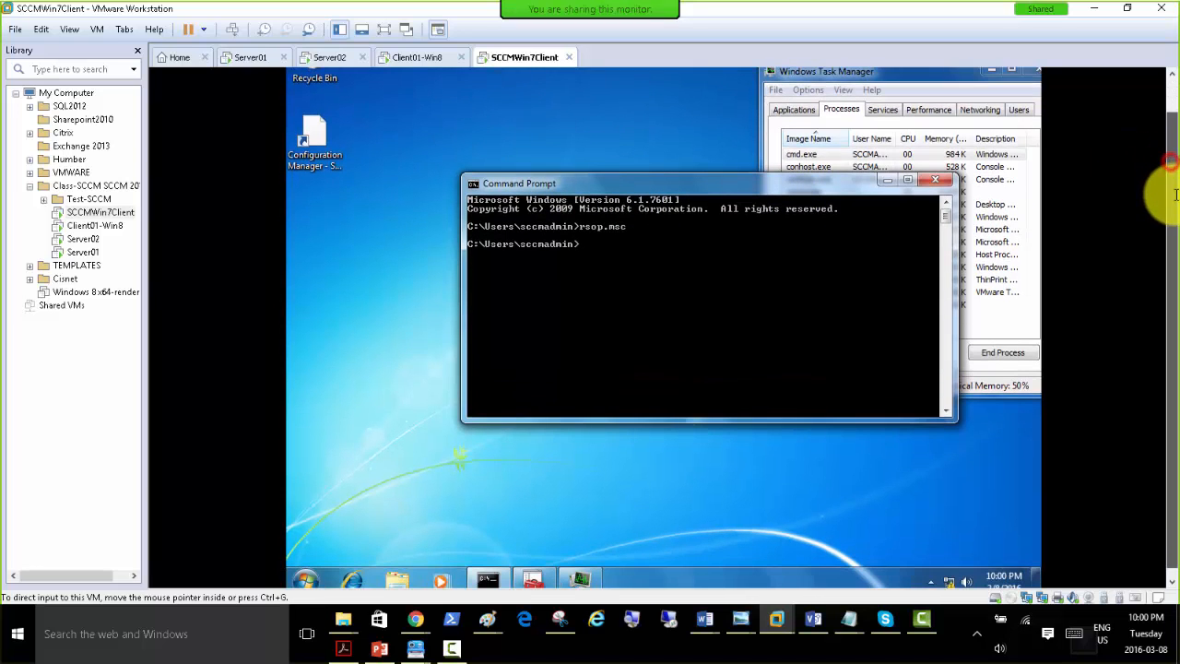
pyautogui.moveTo(827, 182); pyautogui.dragTo(858, 219)
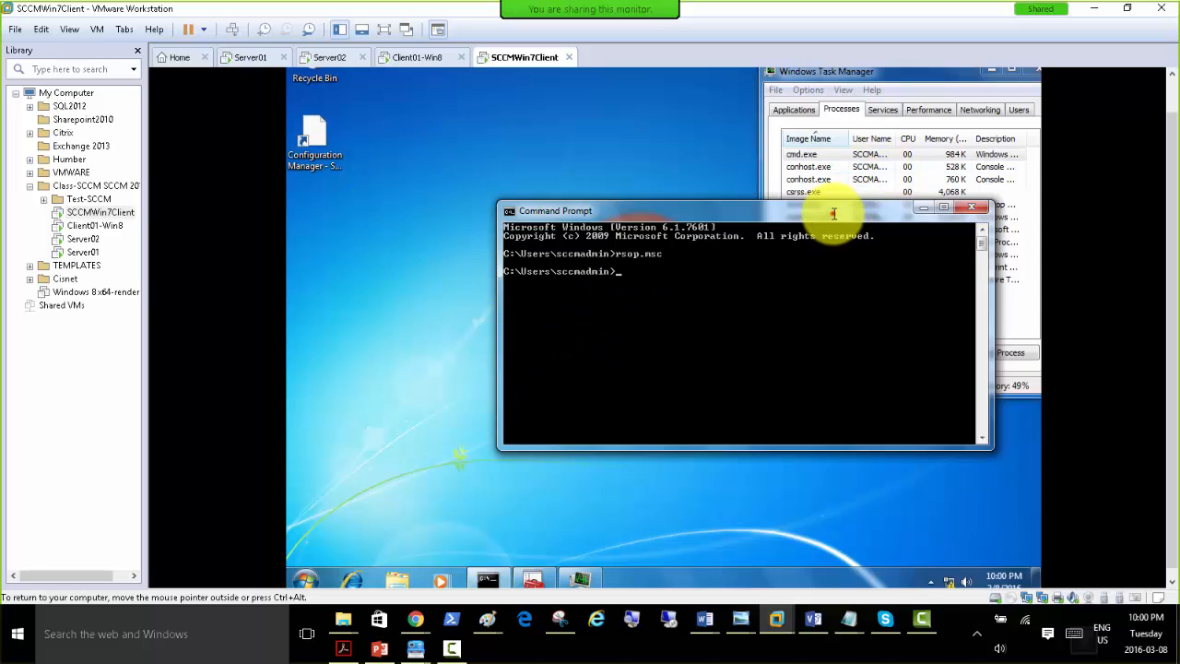
pyautogui.moveTo(834, 210); pyautogui.dragTo(722, 269)
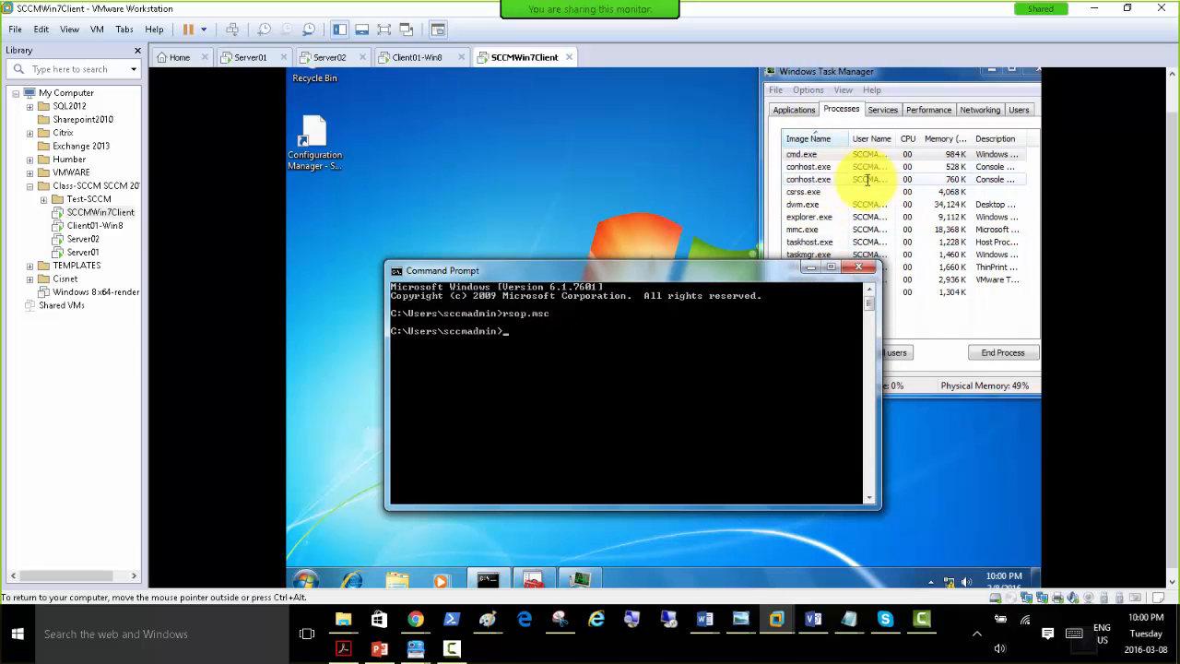
pyautogui.moveTo(716, 273); pyautogui.dragTo(754, 149)
pyautogui.moveTo(1175, 158); pyautogui.dragTo(1172, 281)
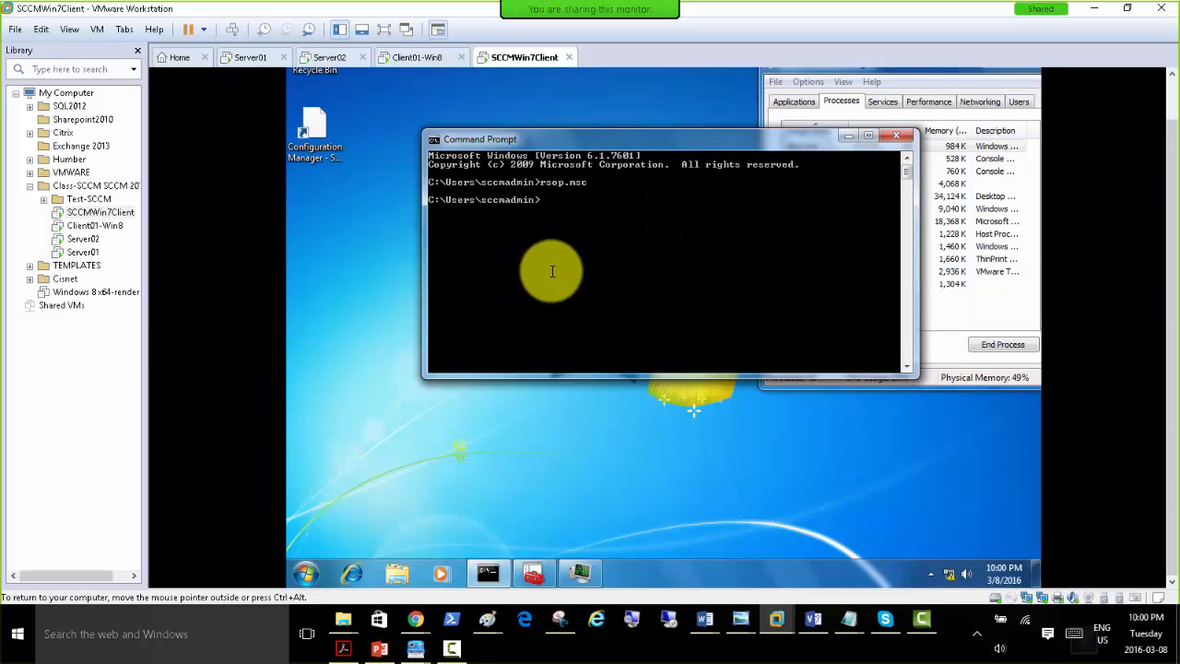
# Open Control Panel on the Windows 7 client and check System and Security for the Configuration Manager item, reloading the category once.
pyautogui.click(301, 570)
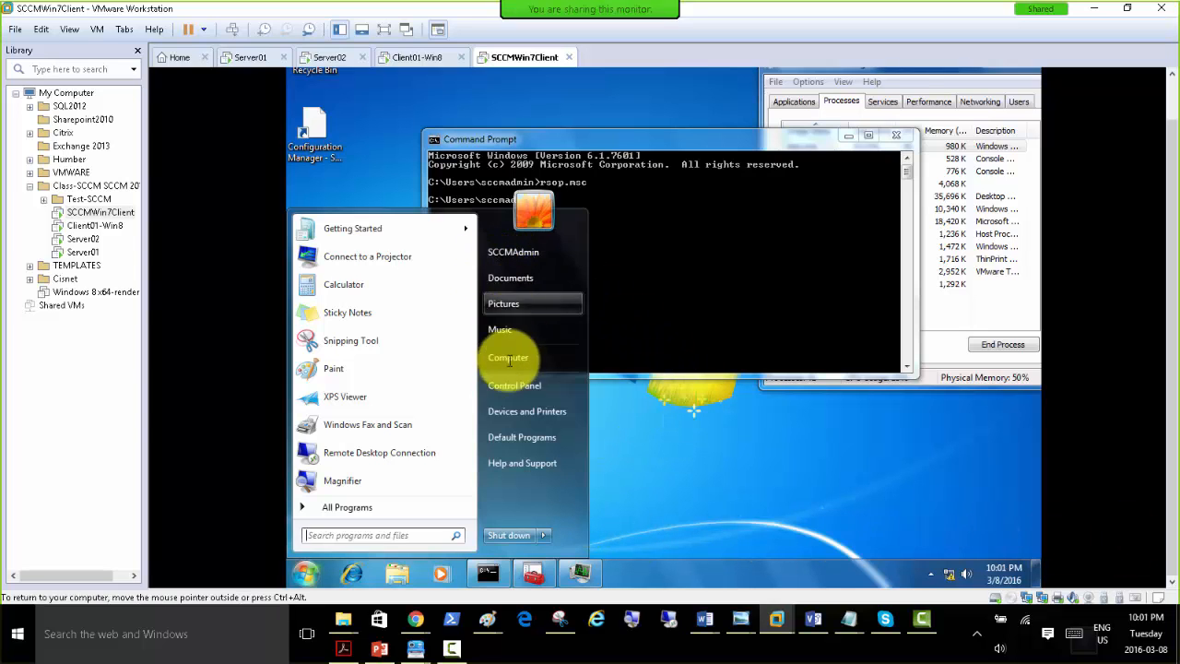
pyautogui.click(516, 385)
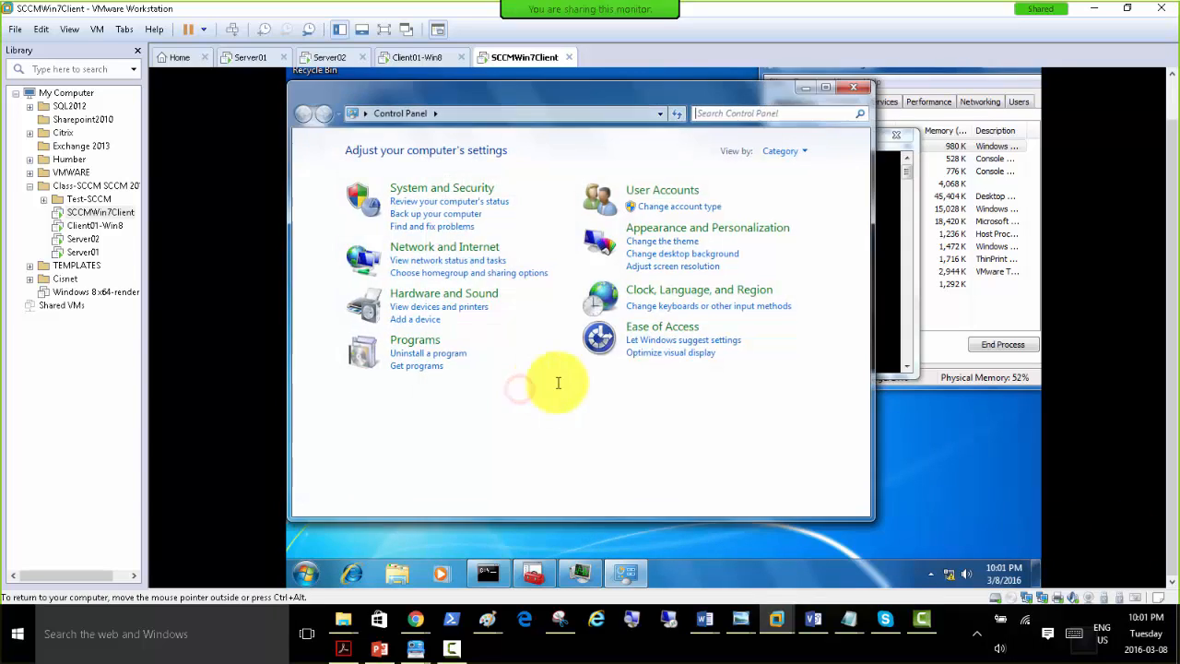
pyautogui.click(428, 188)
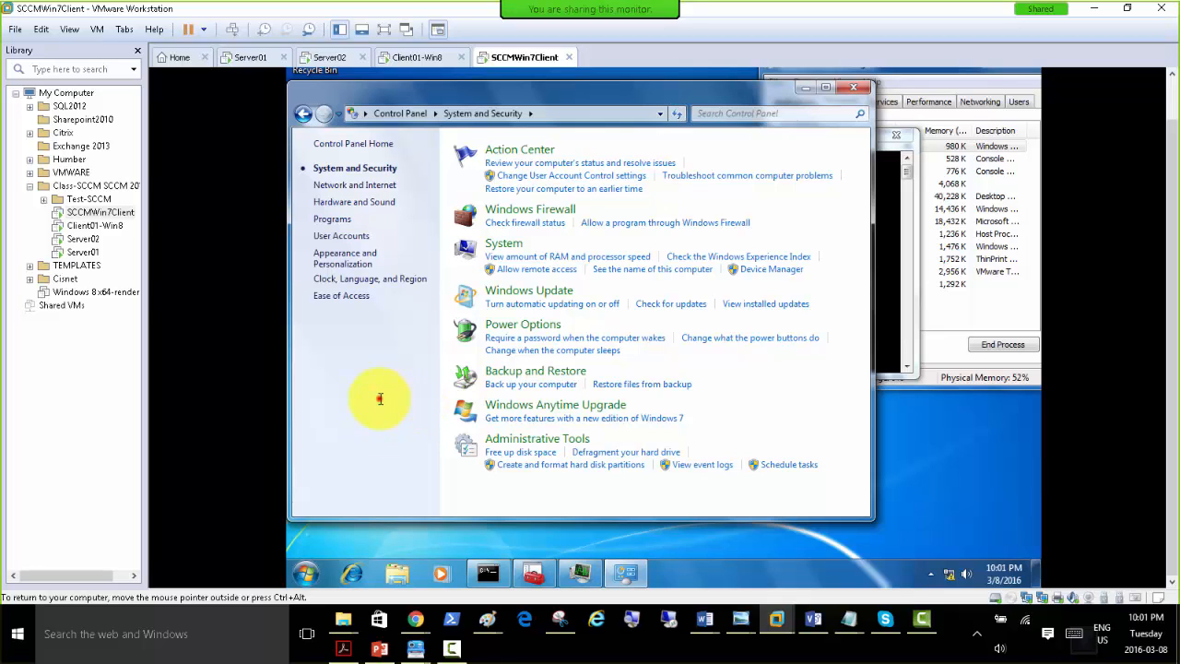
pyautogui.click(366, 113)
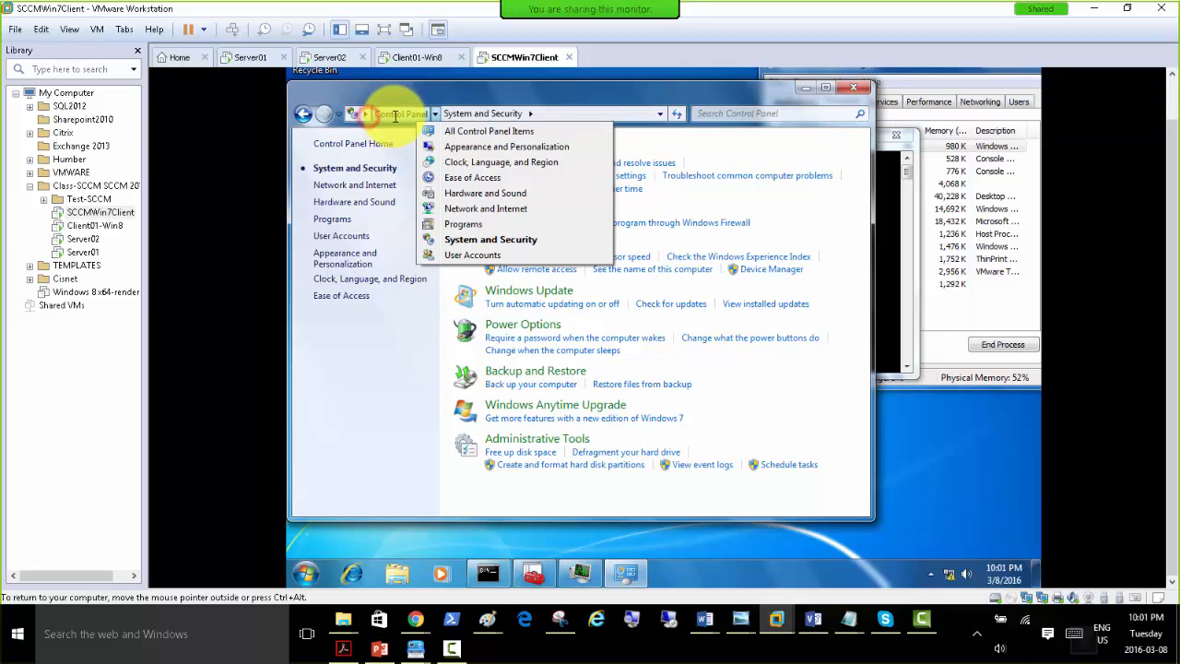
pyautogui.click(394, 115)
pyautogui.click(433, 188)
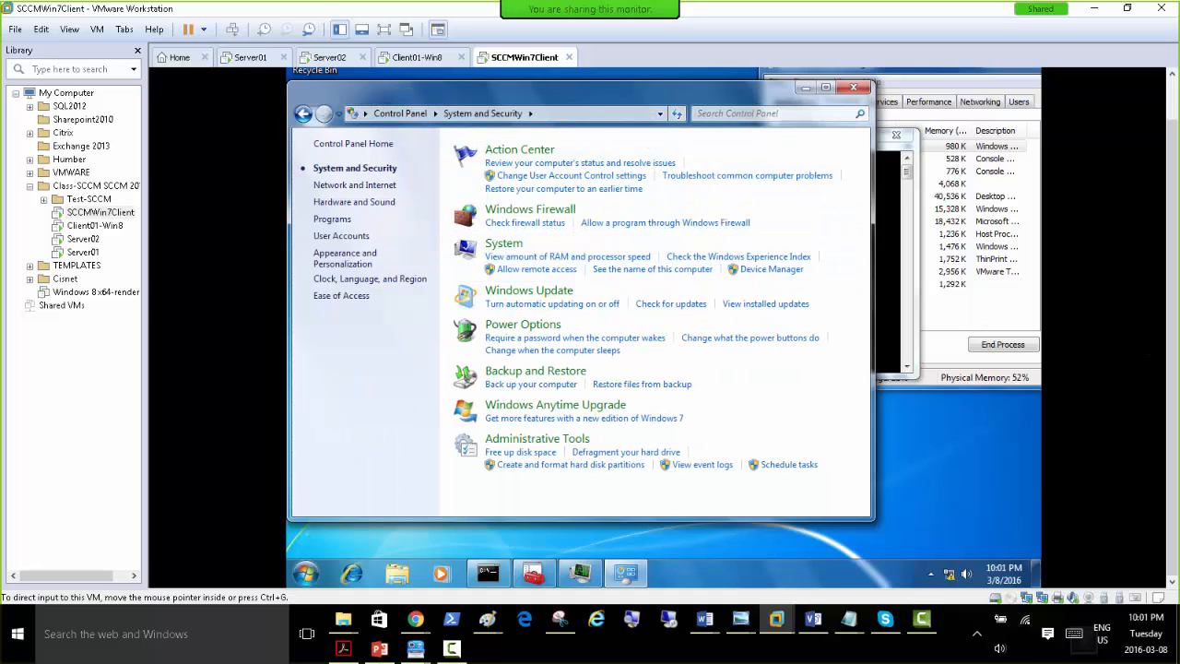
pyautogui.press('F10')
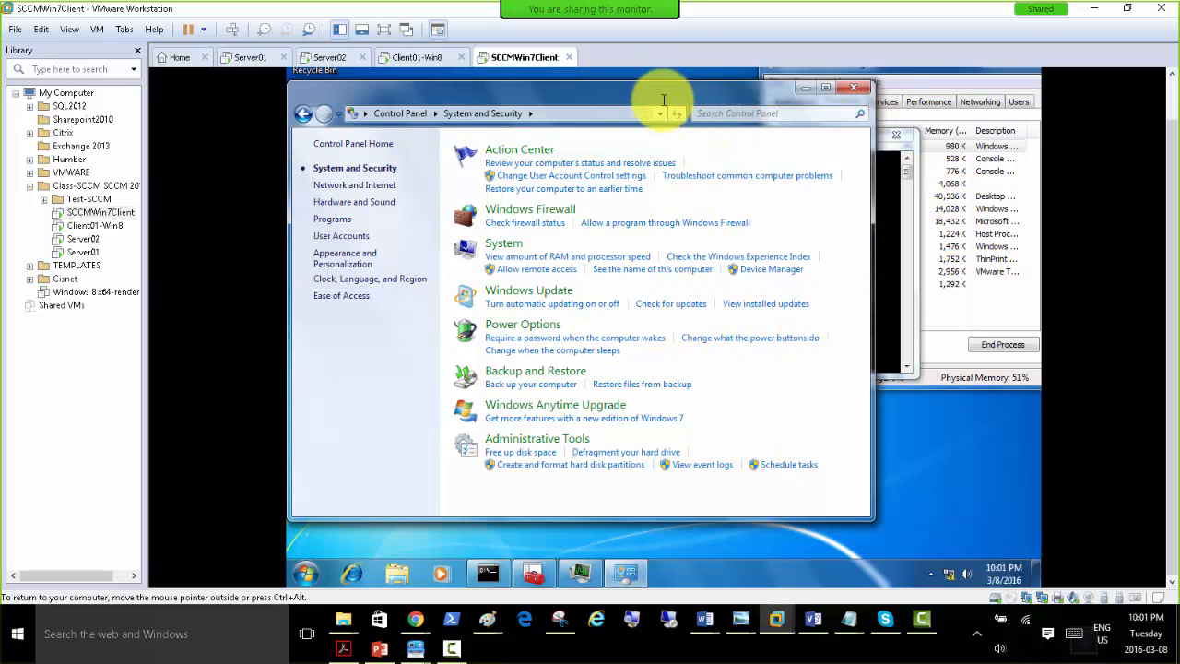
# Move the Control Panel and Command Prompt windows lower on the desktop to uncover Task Manager's process list.
pyautogui.moveTo(654, 95); pyautogui.dragTo(680, 229)
pyautogui.moveTo(648, 138); pyautogui.dragTo(712, 364)
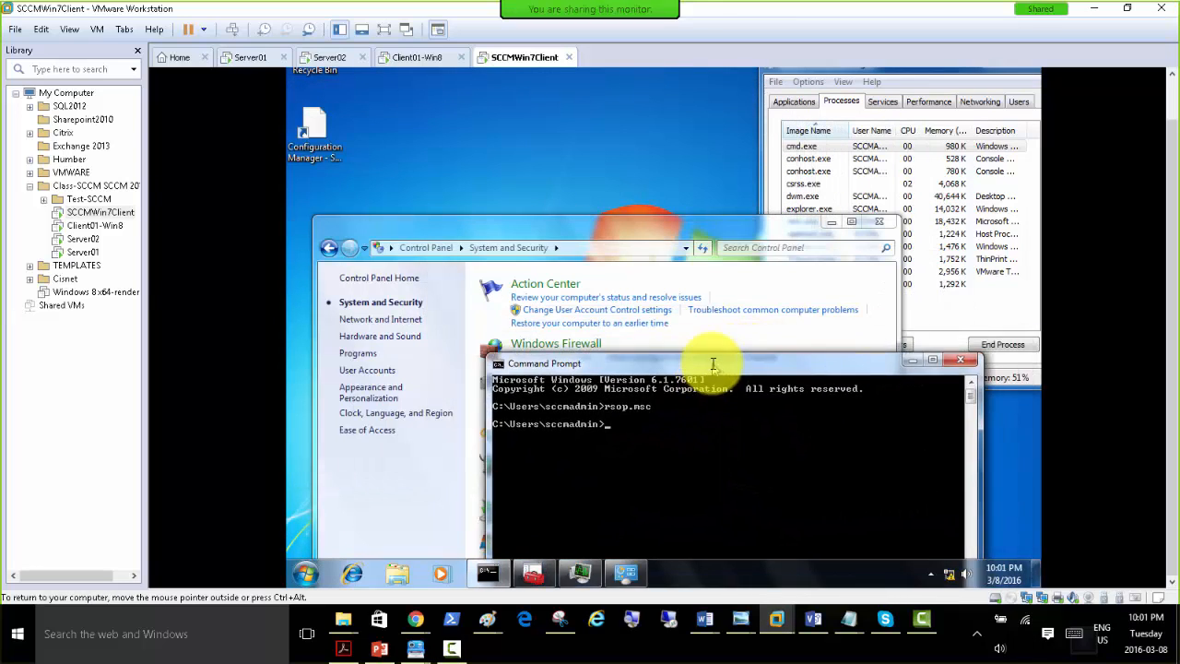
# Minimize the command prompt and move the Control Panel window higher on the Windows 7 desktop.
pyautogui.click(912, 360)
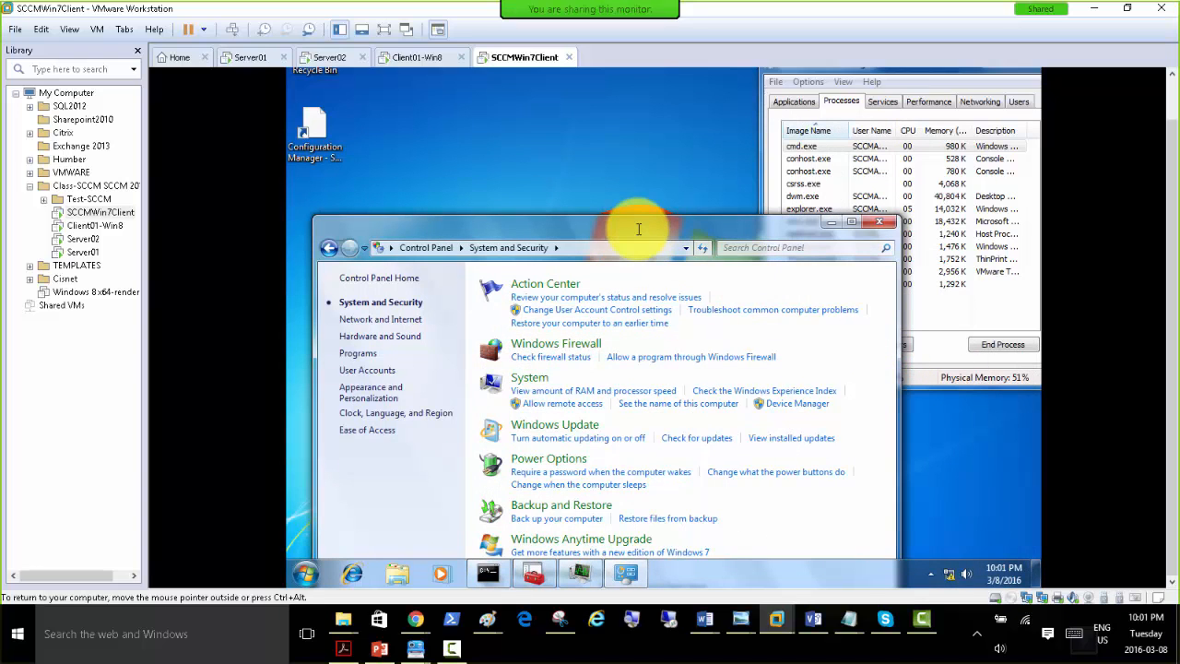
pyautogui.moveTo(638, 229); pyautogui.dragTo(651, 115)
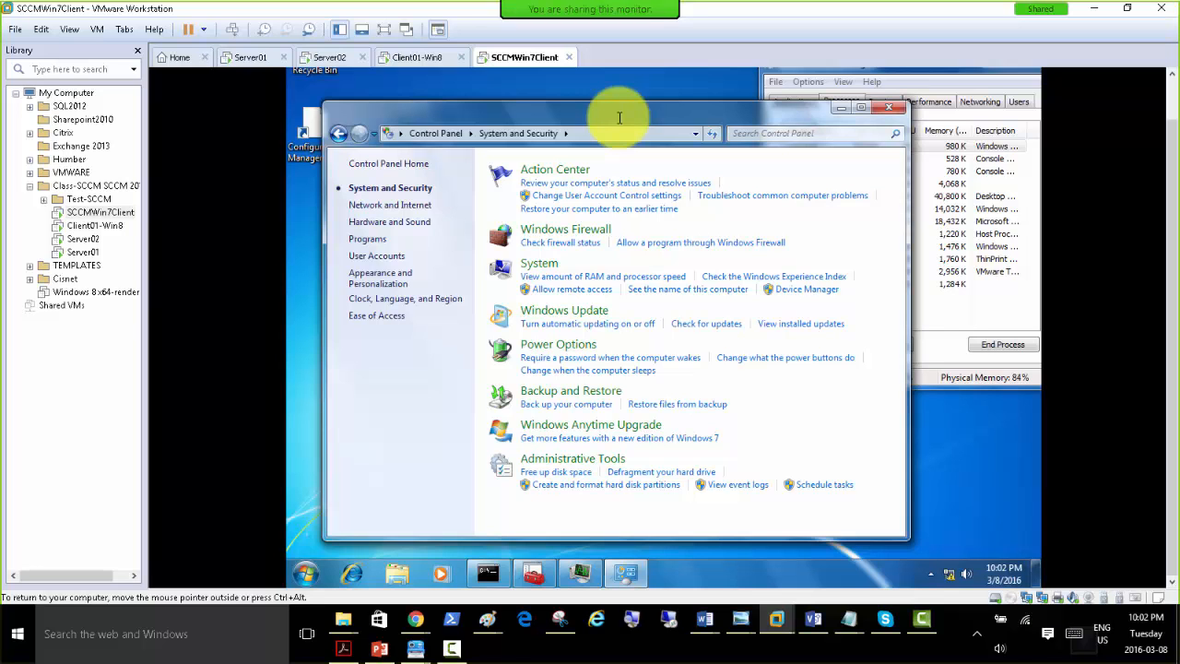
pyautogui.moveTo(620, 118)
pyautogui.mouseDown()
pyautogui.moveTo(606, 145)
pyautogui.moveTo(612, 318)
pyautogui.moveTo(653, 171)
pyautogui.moveTo(636, 108)
pyautogui.mouseUp()
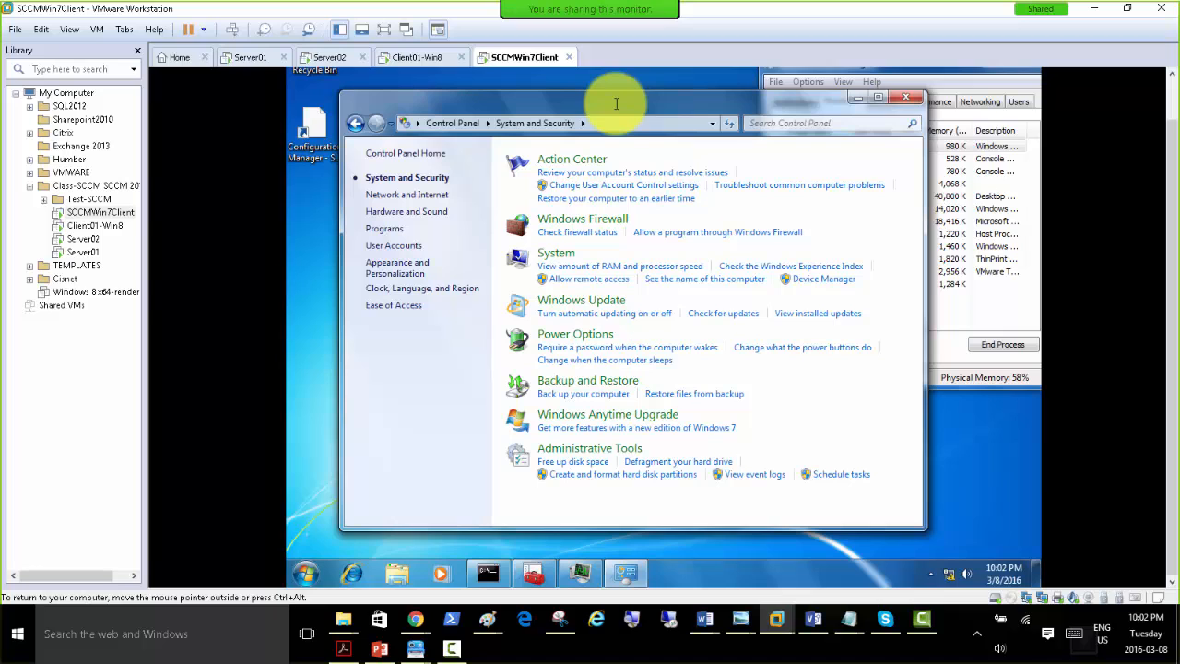
pyautogui.moveTo(617, 103); pyautogui.dragTo(634, 212)
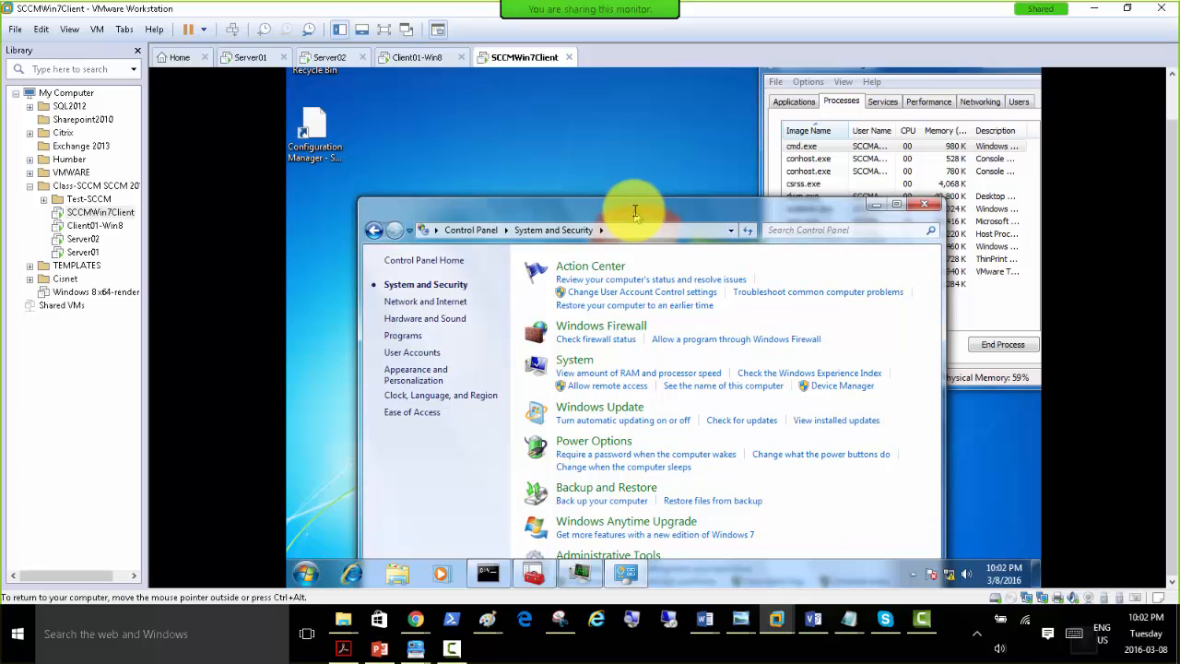
pyautogui.moveTo(635, 212); pyautogui.dragTo(614, 113)
# Reload Control Panel's System and Security category twice to check for the Configuration Manager item.
pyautogui.click(458, 134)
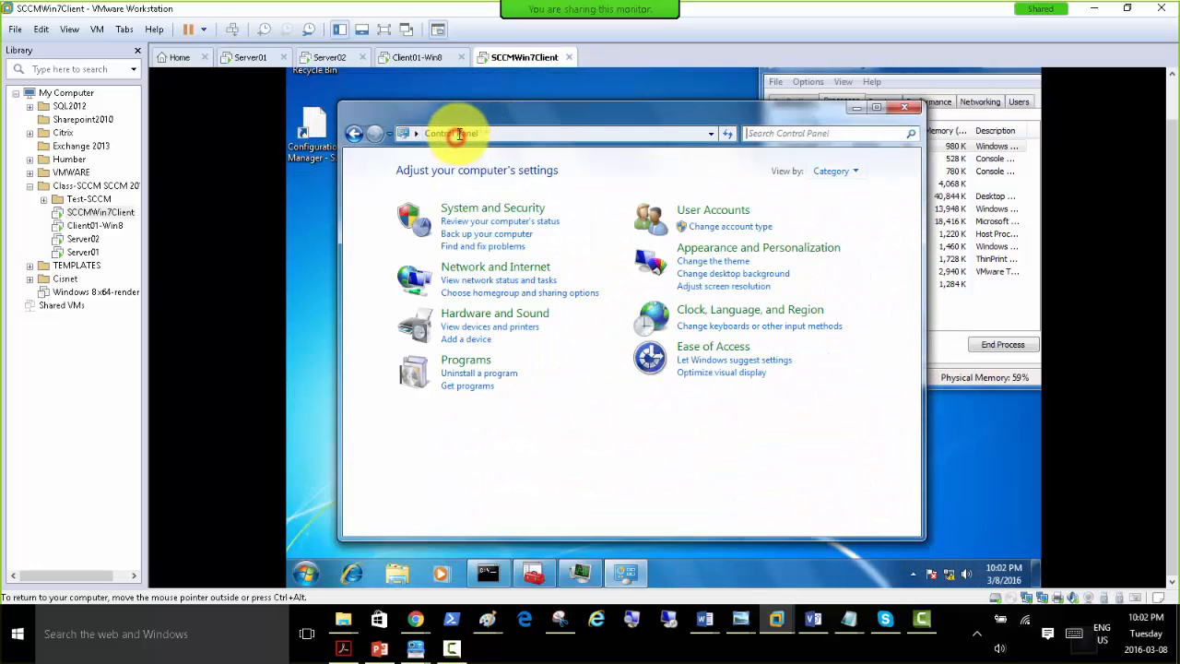
pyautogui.click(492, 208)
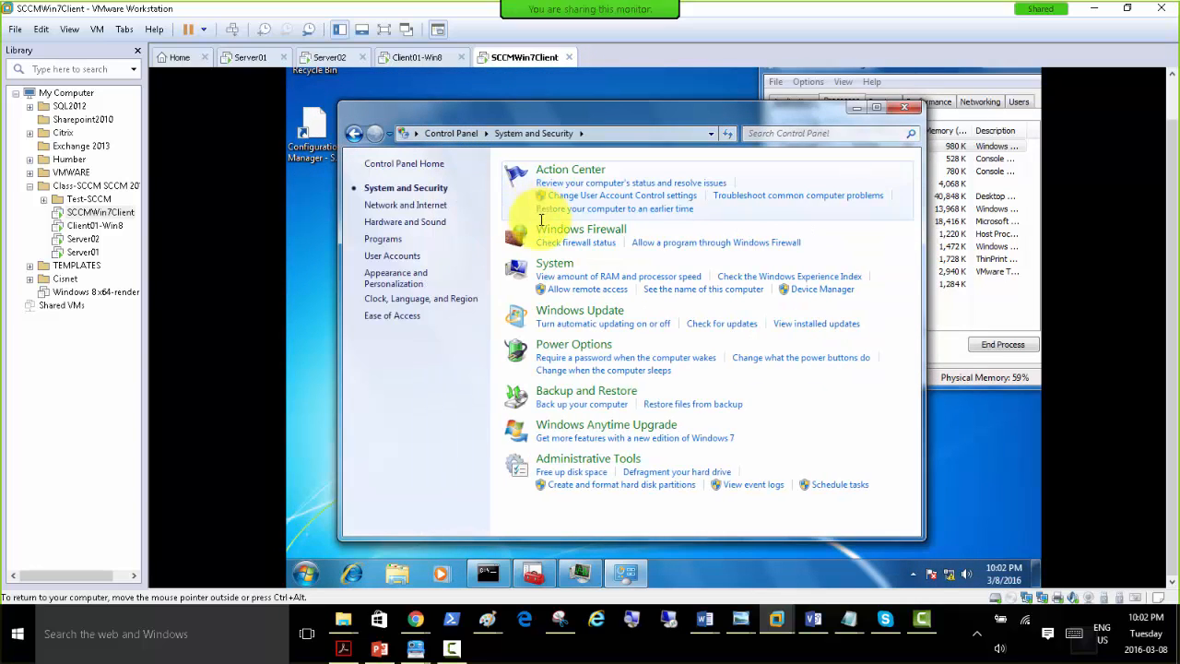
pyautogui.click(449, 134)
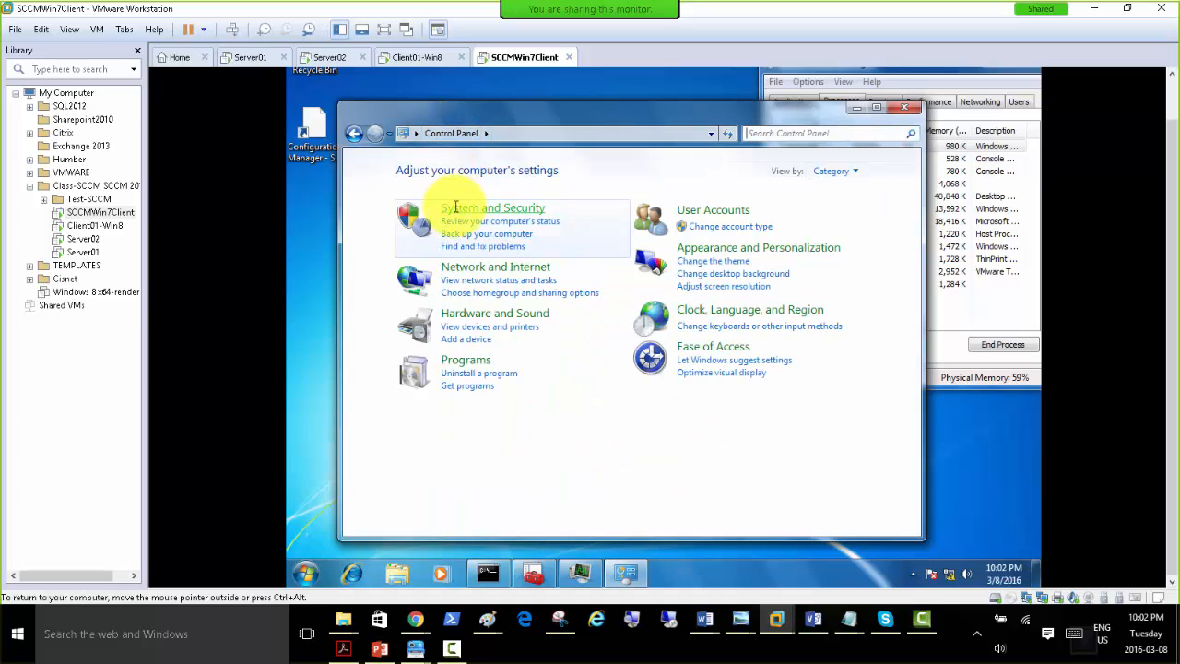
pyautogui.click(454, 207)
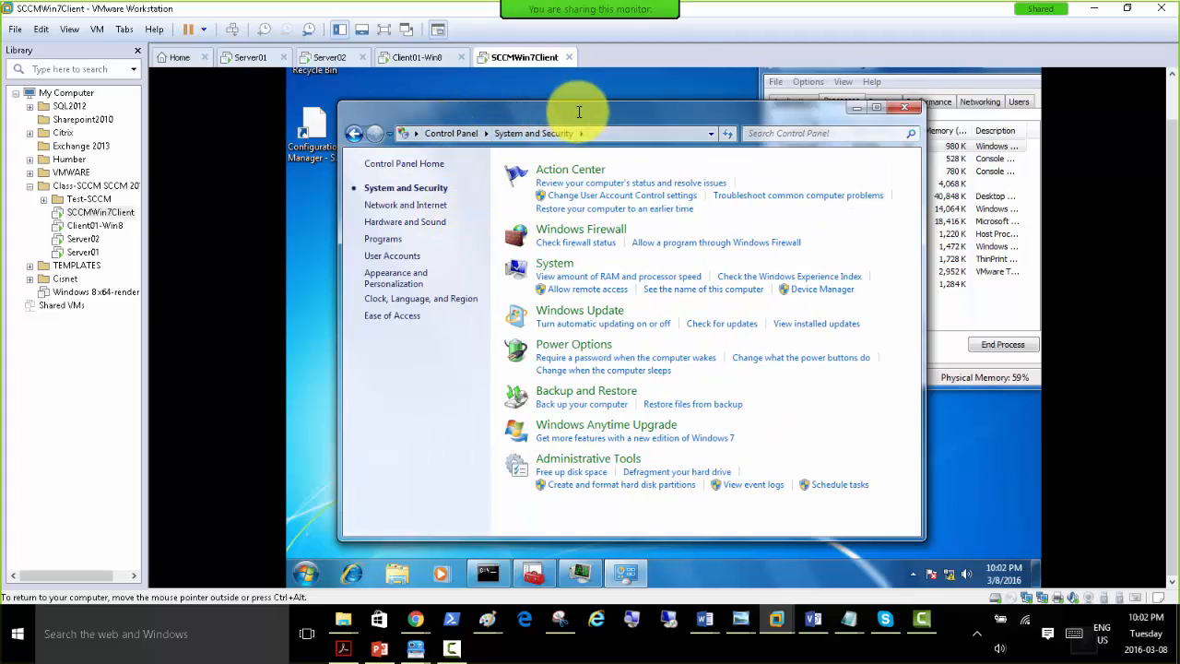
pyautogui.moveTo(579, 112)
pyautogui.mouseDown()
pyautogui.moveTo(488, 232)
pyautogui.moveTo(562, 341)
pyautogui.moveTo(580, 226)
pyautogui.moveTo(567, 139)
pyautogui.moveTo(572, 116)
pyautogui.moveTo(582, 122)
pyautogui.mouseUp()
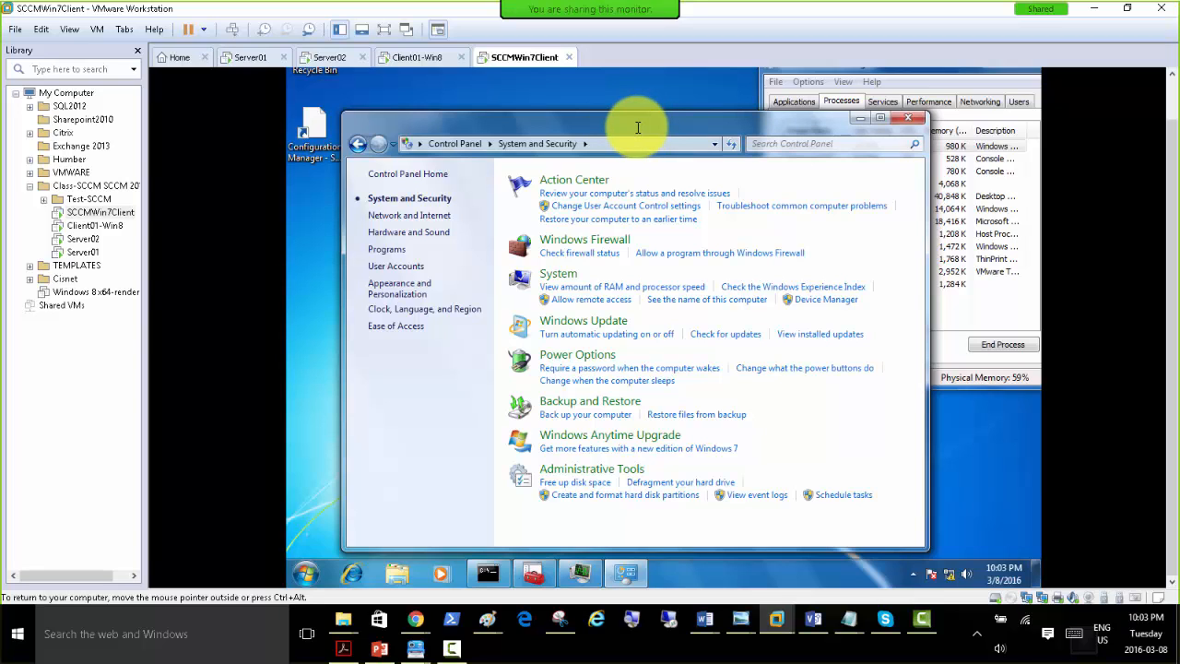
pyautogui.moveTo(629, 126); pyautogui.dragTo(613, 107)
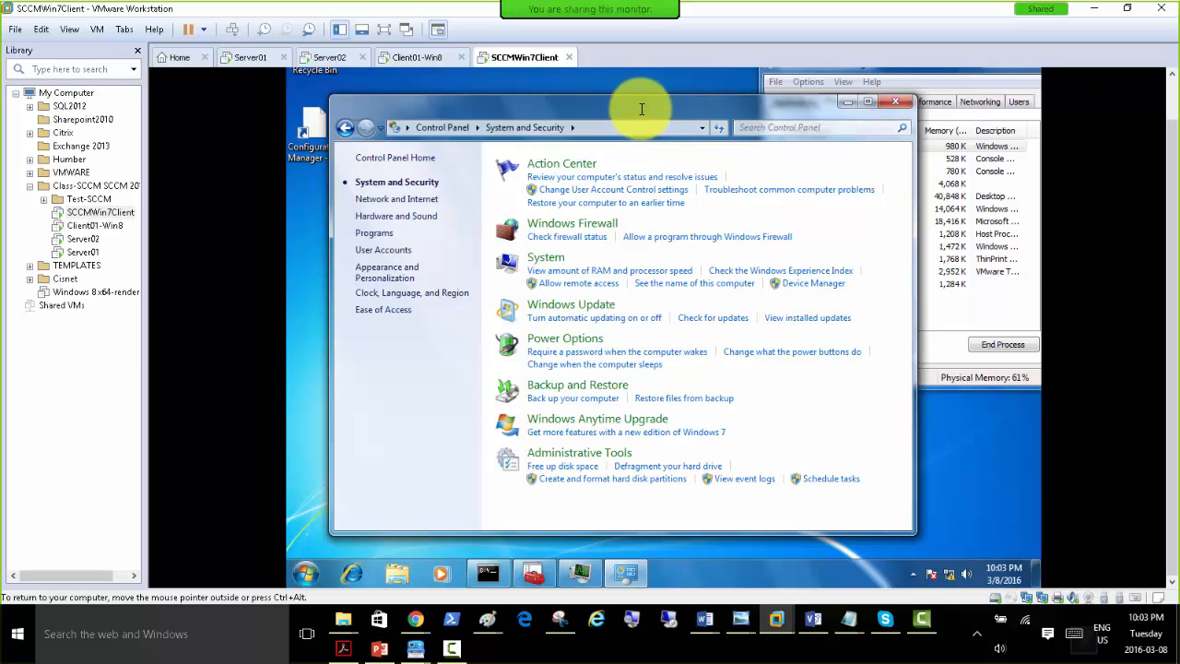
pyautogui.moveTo(641, 109); pyautogui.dragTo(675, 134)
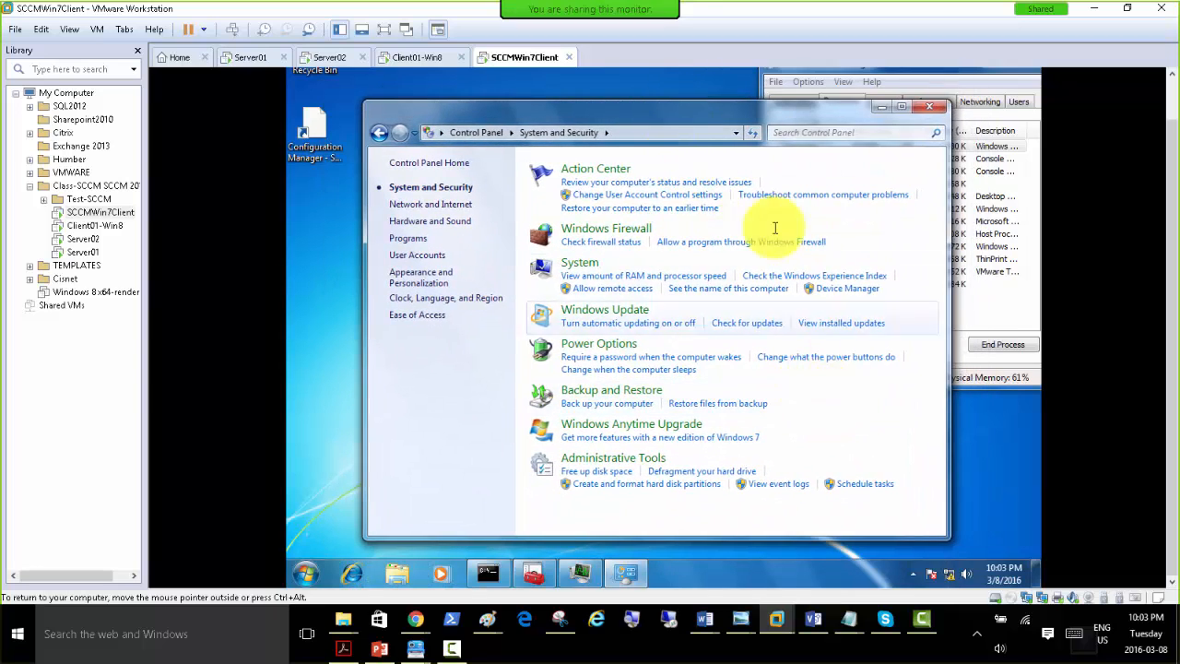
pyautogui.moveTo(588, 110); pyautogui.dragTo(575, 105)
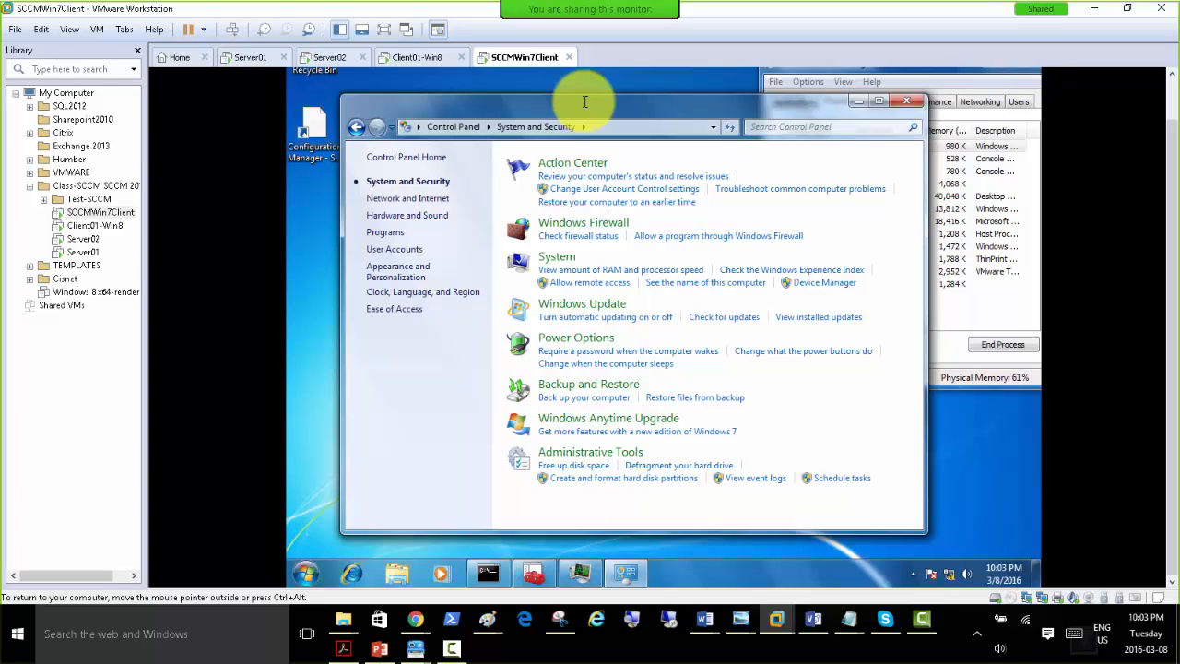
pyautogui.moveTo(584, 101)
pyautogui.mouseDown()
pyautogui.moveTo(559, 206)
pyautogui.moveTo(633, 384)
pyautogui.moveTo(578, 120)
pyautogui.moveTo(561, 105)
pyautogui.moveTo(588, 100)
pyautogui.mouseUp()
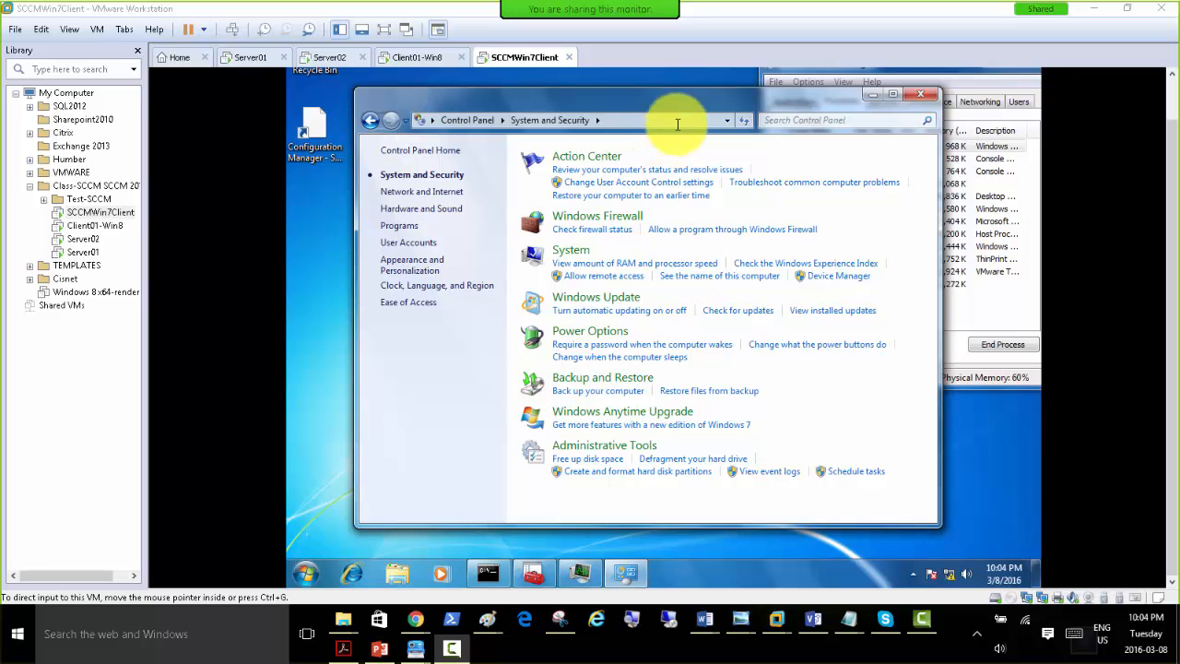
pyautogui.moveTo(642, 100)
pyautogui.mouseDown()
pyautogui.moveTo(582, 172)
pyautogui.moveTo(603, 195)
pyautogui.moveTo(606, 101)
pyautogui.moveTo(620, 111)
pyautogui.mouseUp()
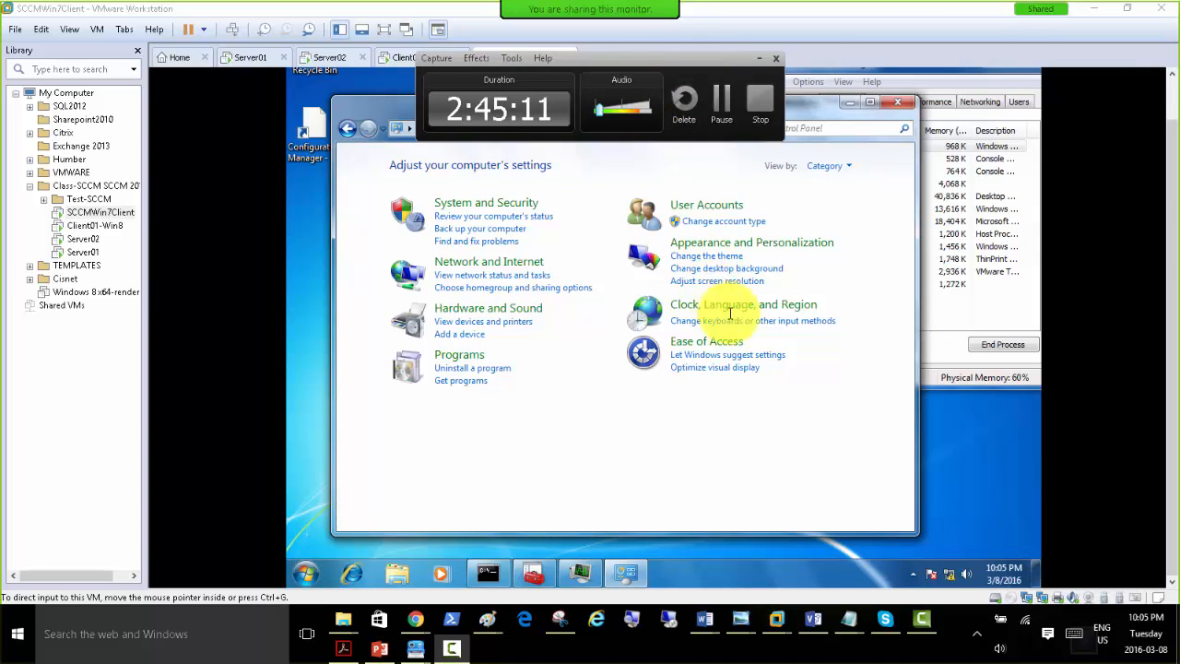
pyautogui.moveTo(530, 9)
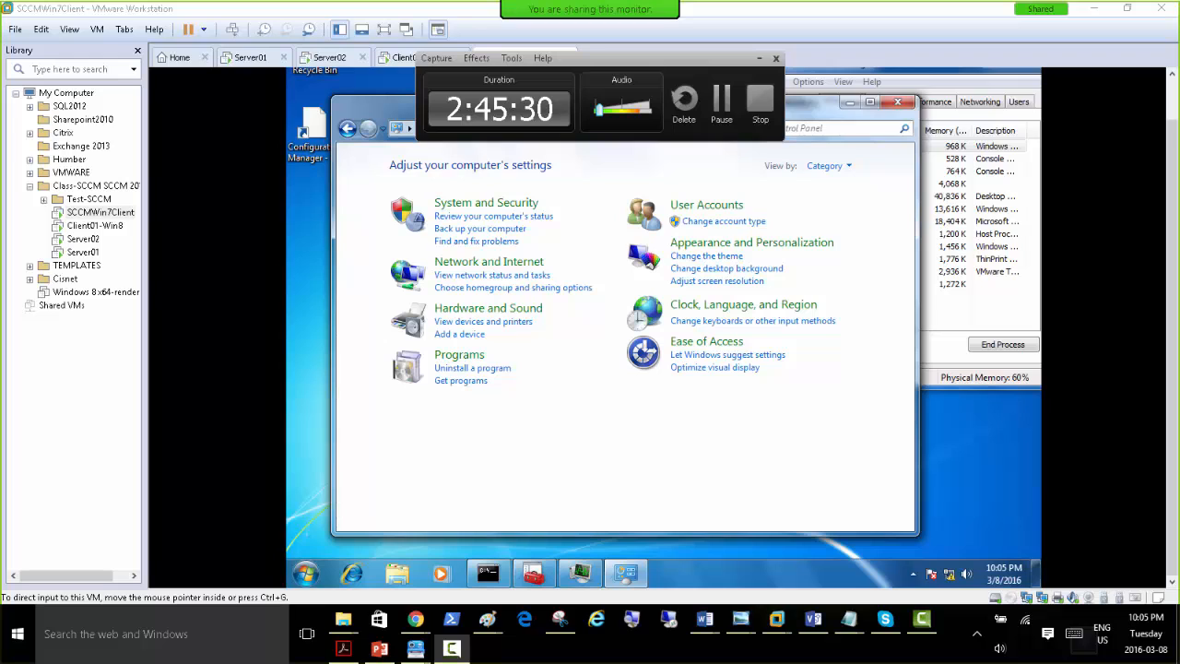
pyautogui.click(691, 445)
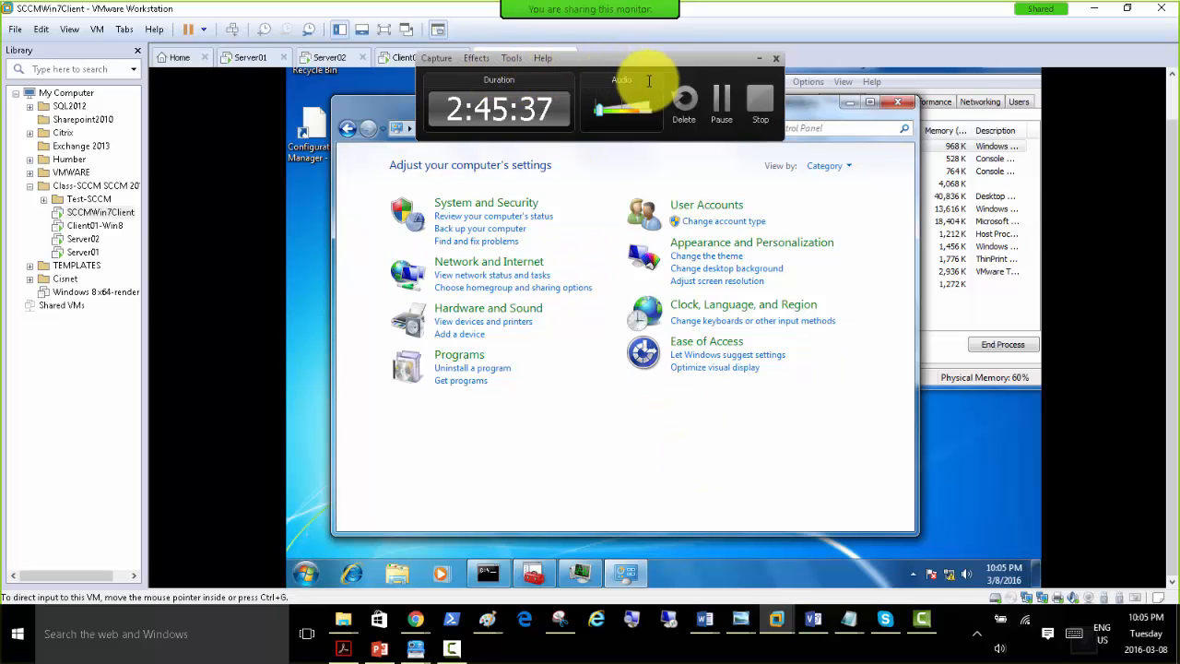
pyautogui.click(721, 99)
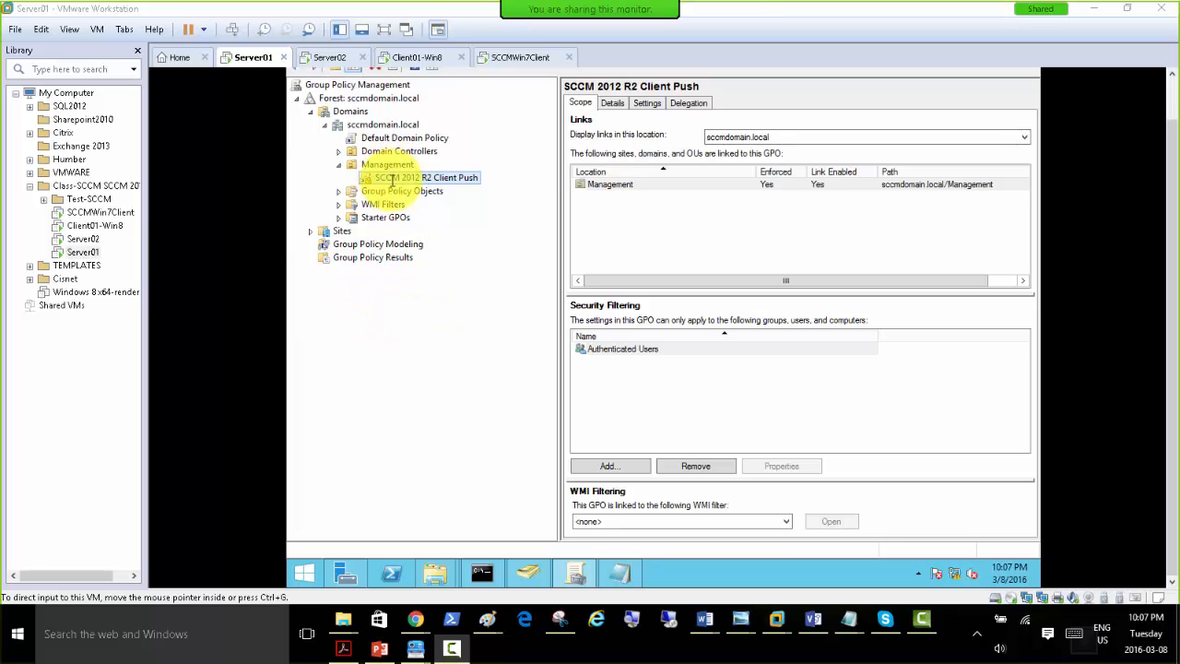
# View the link options of the SCCM 2012 R2 Client Push policy on Server01 and run gpupdate /force in the command prompt.
pyautogui.rightClick(395, 177)
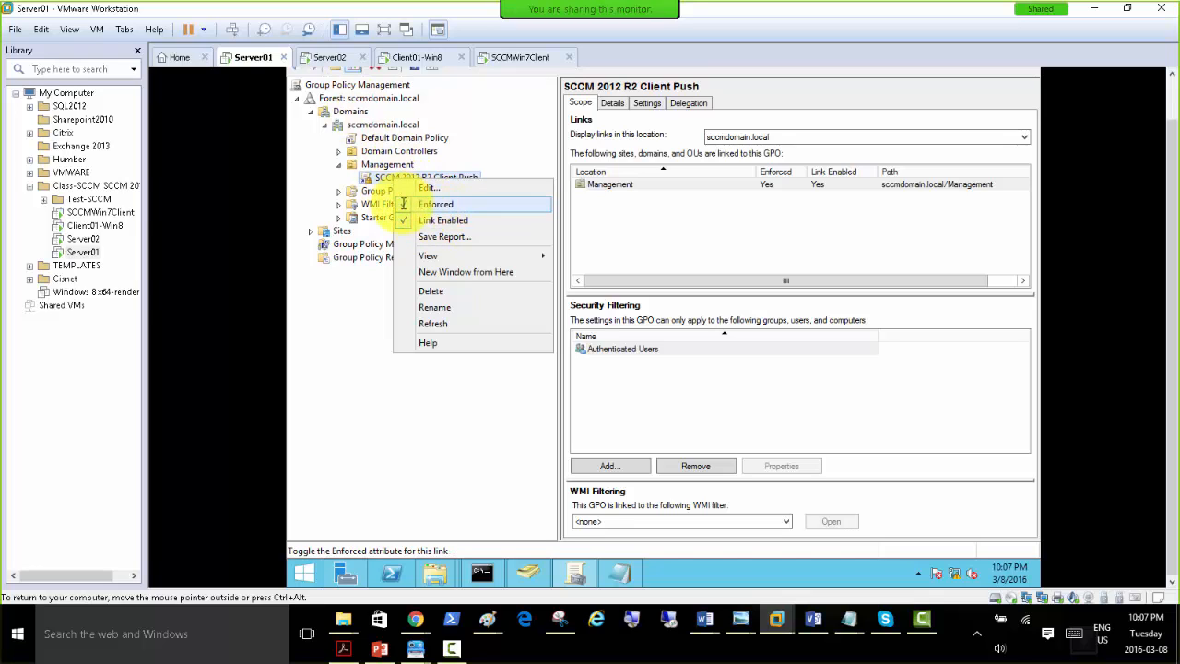
pyautogui.click(394, 414)
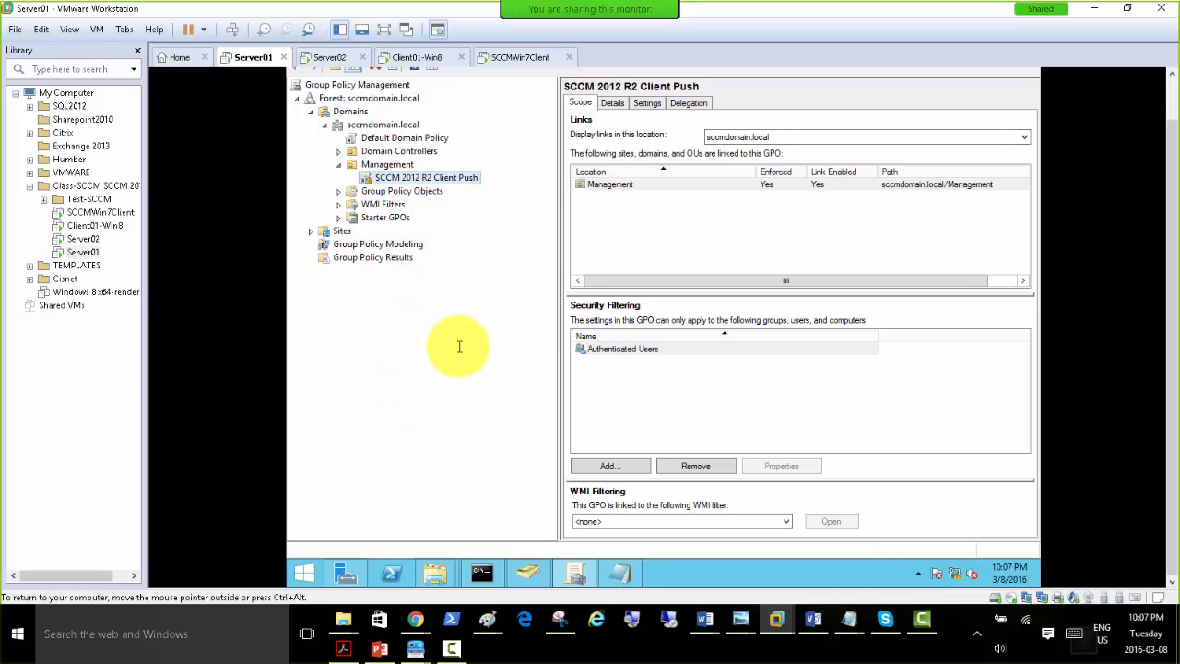
pyautogui.click(477, 567)
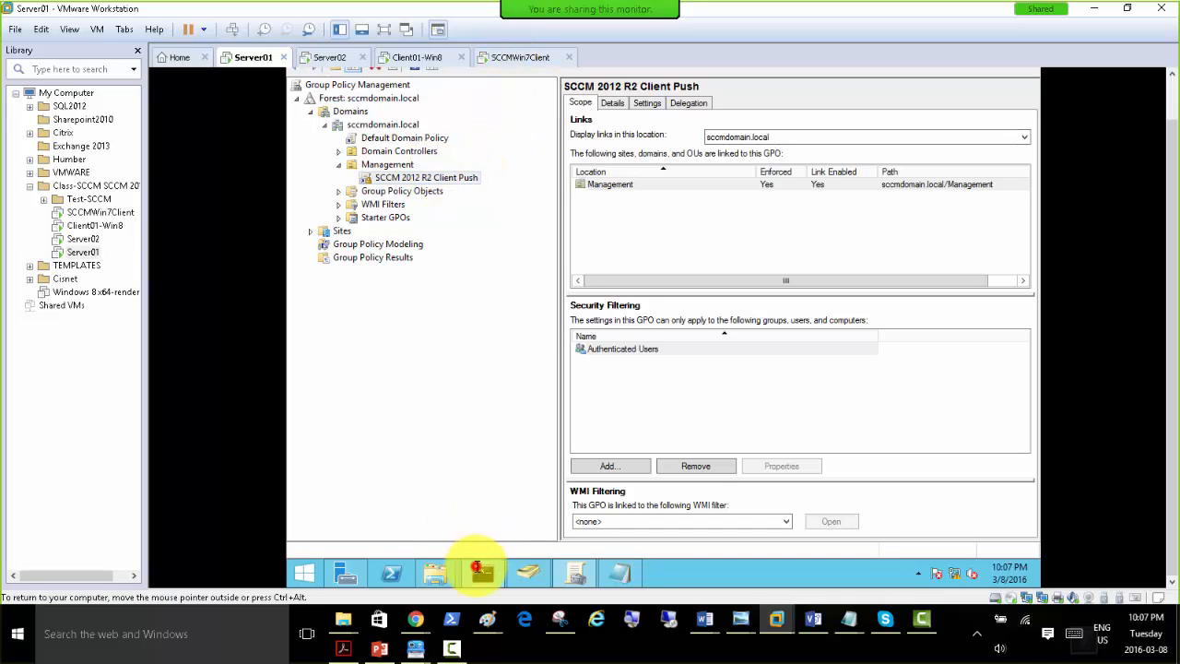
pyautogui.press('Up')
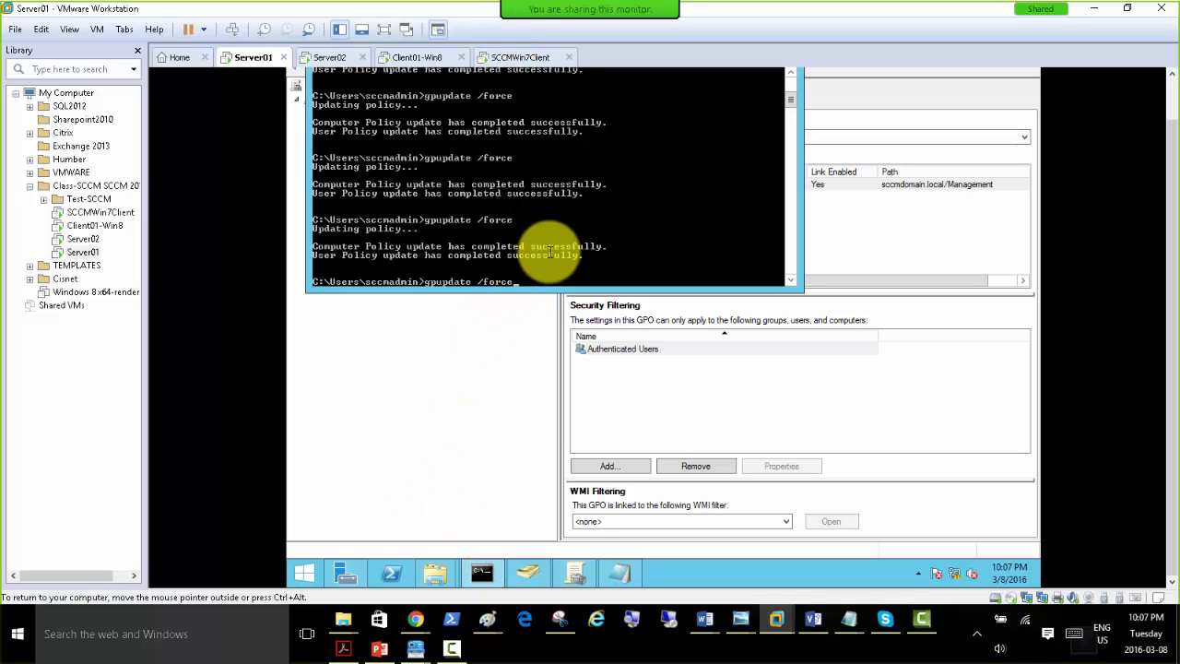
pyautogui.press('Return')
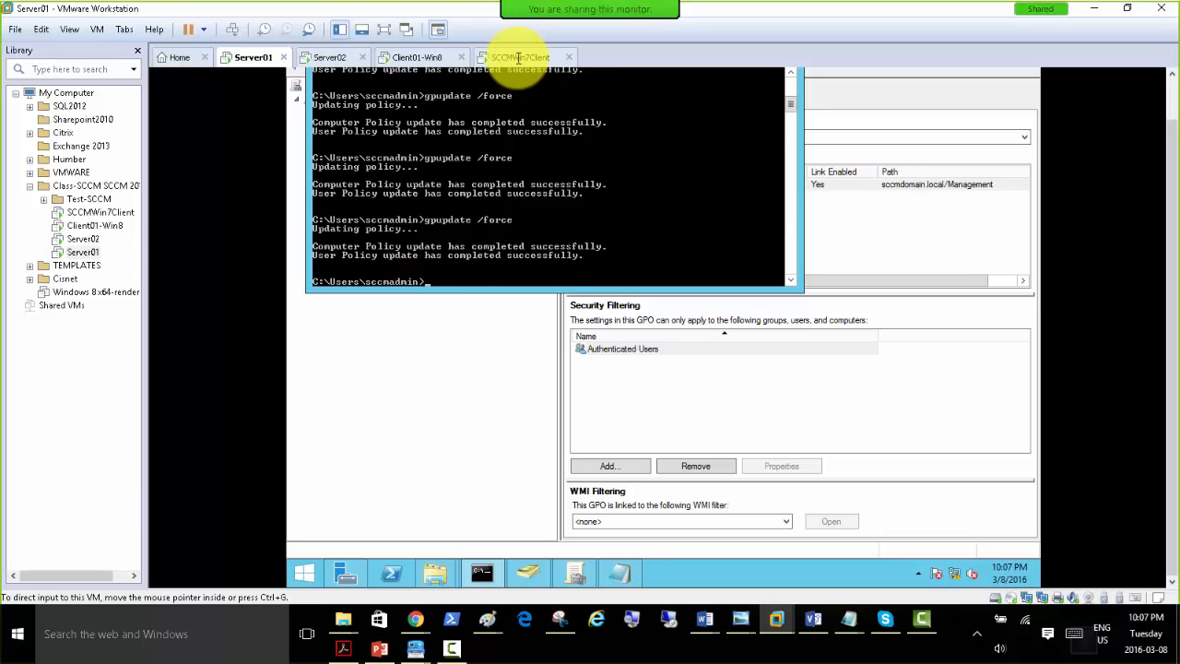
# Switch to the SCCMWin7Client machine and check Control Panel's System and Security category for the Configuration Manager item.
pyautogui.click(519, 58)
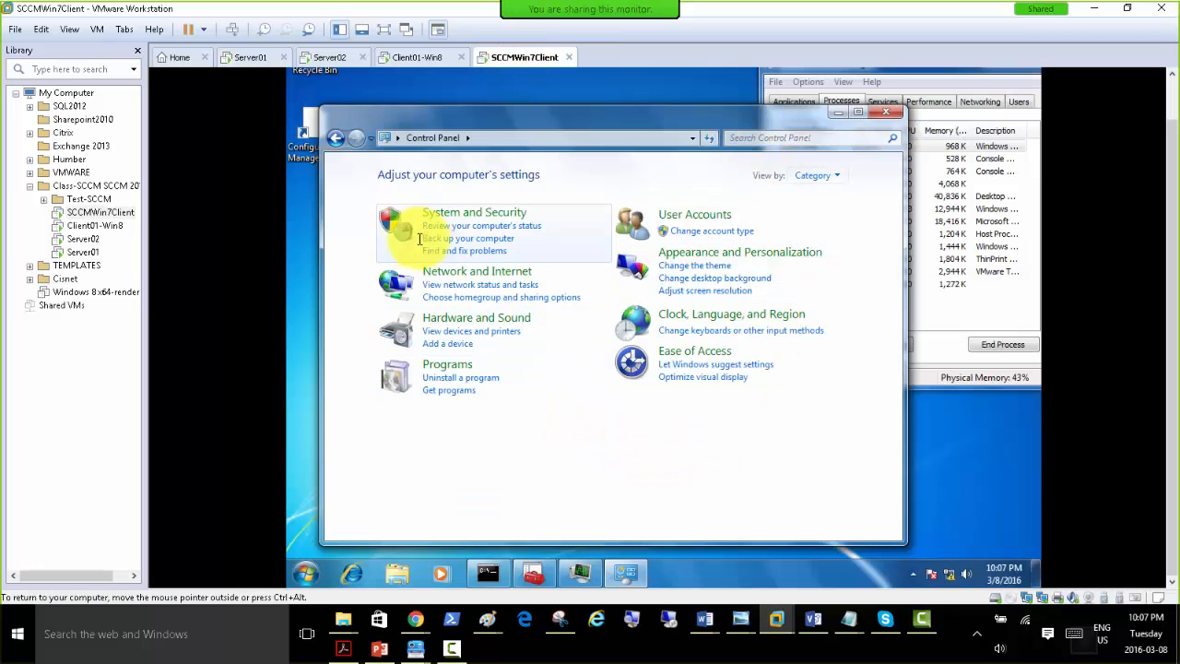
pyautogui.click(489, 573)
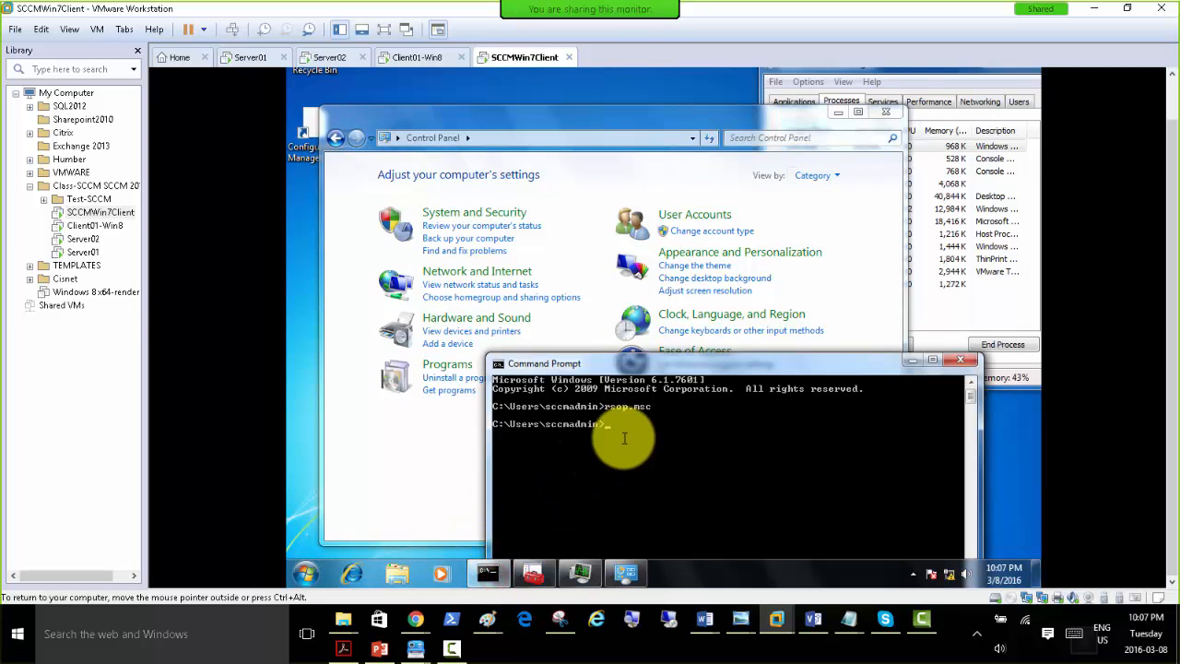
pyautogui.click(650, 121)
pyautogui.moveTo(649, 134); pyautogui.dragTo(708, 142)
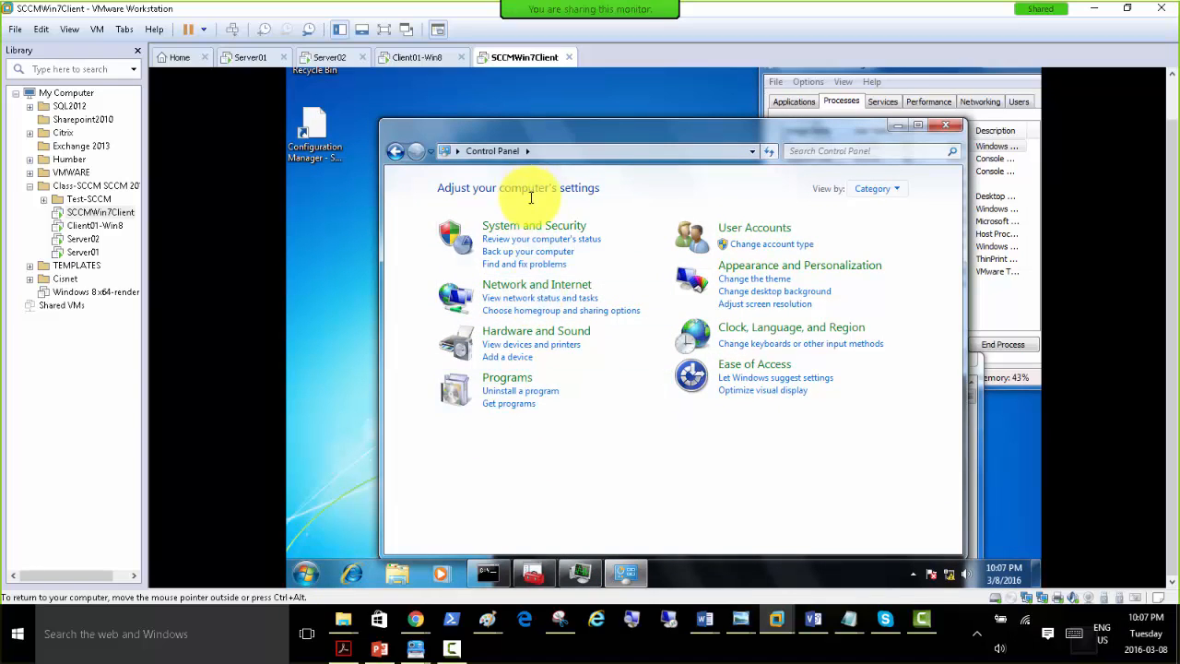
pyautogui.click(533, 226)
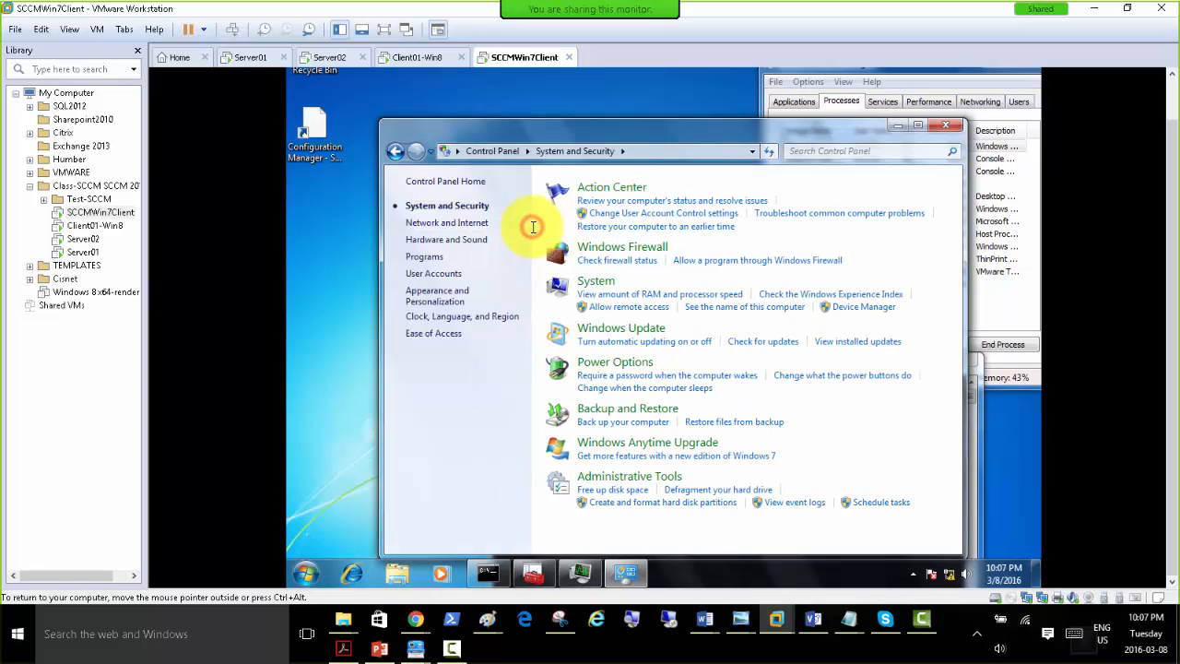
# Restart the Windows 7 client machine.
pyautogui.click(305, 573)
pyautogui.click(545, 536)
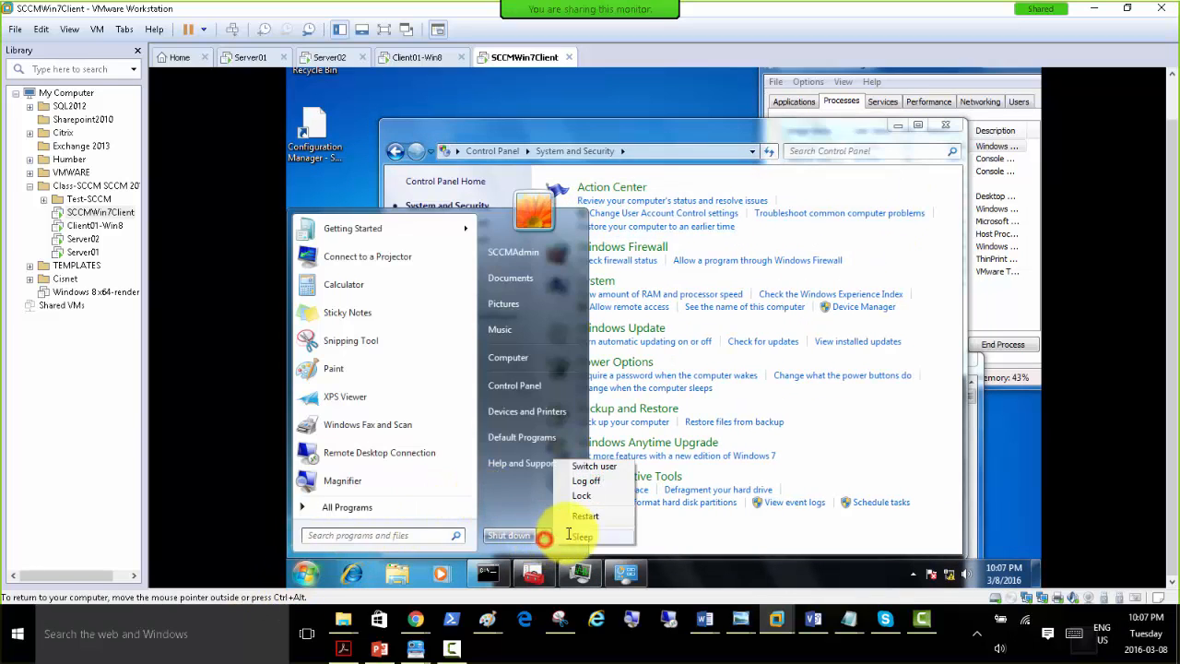
pyautogui.click(581, 517)
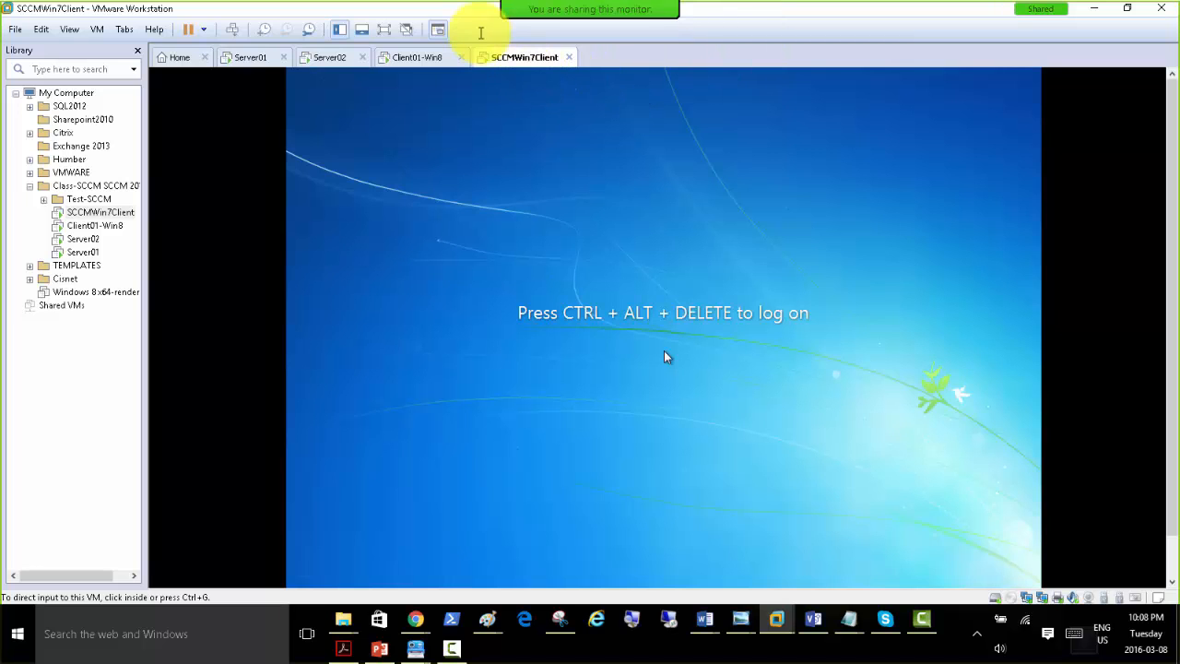
# Glance at Server01's command prompt, return to SCCMWin7Client, and log on to the domain admin account with its password.
pyautogui.click(250, 59)
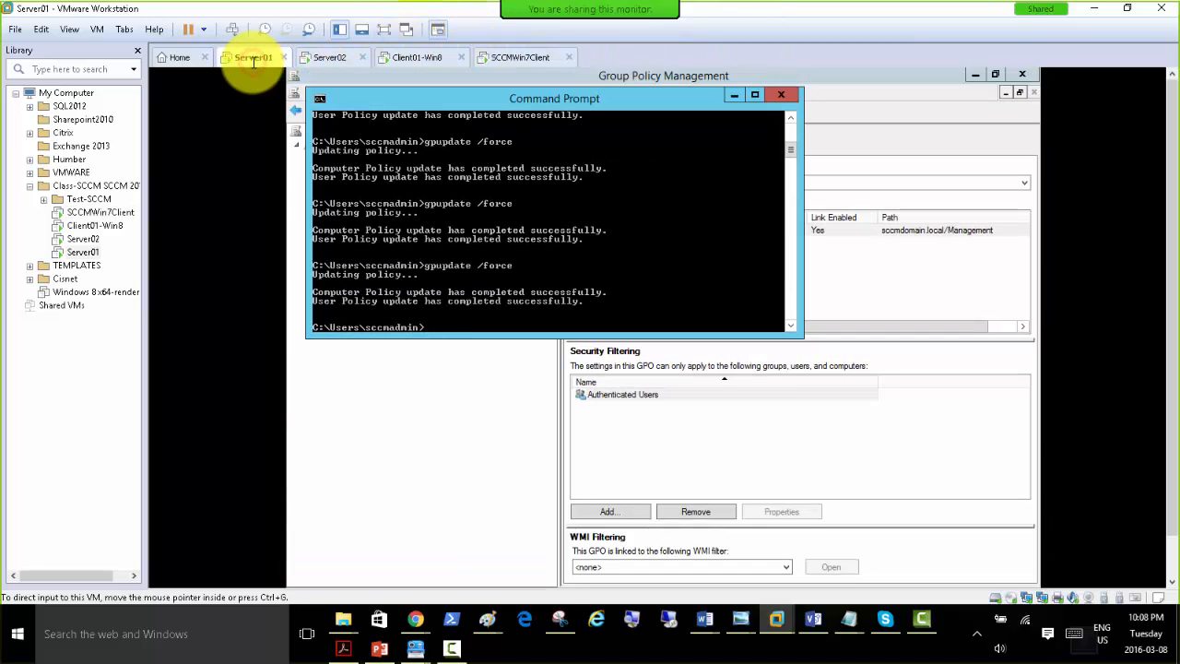
pyautogui.click(504, 55)
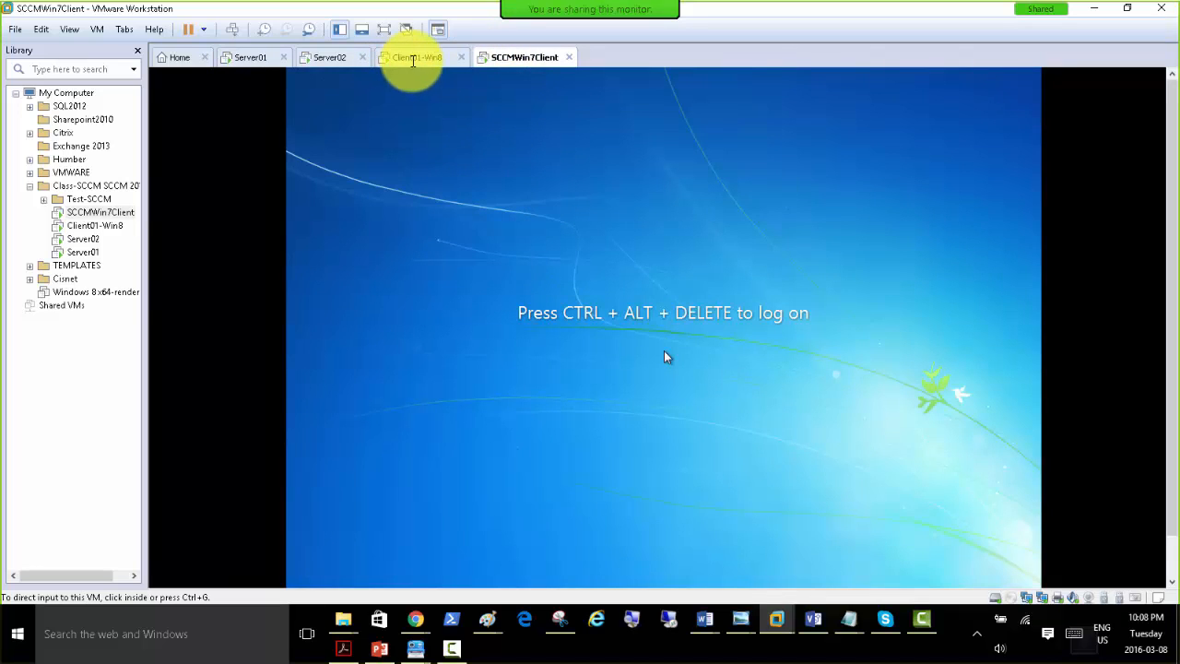
pyautogui.click(233, 30)
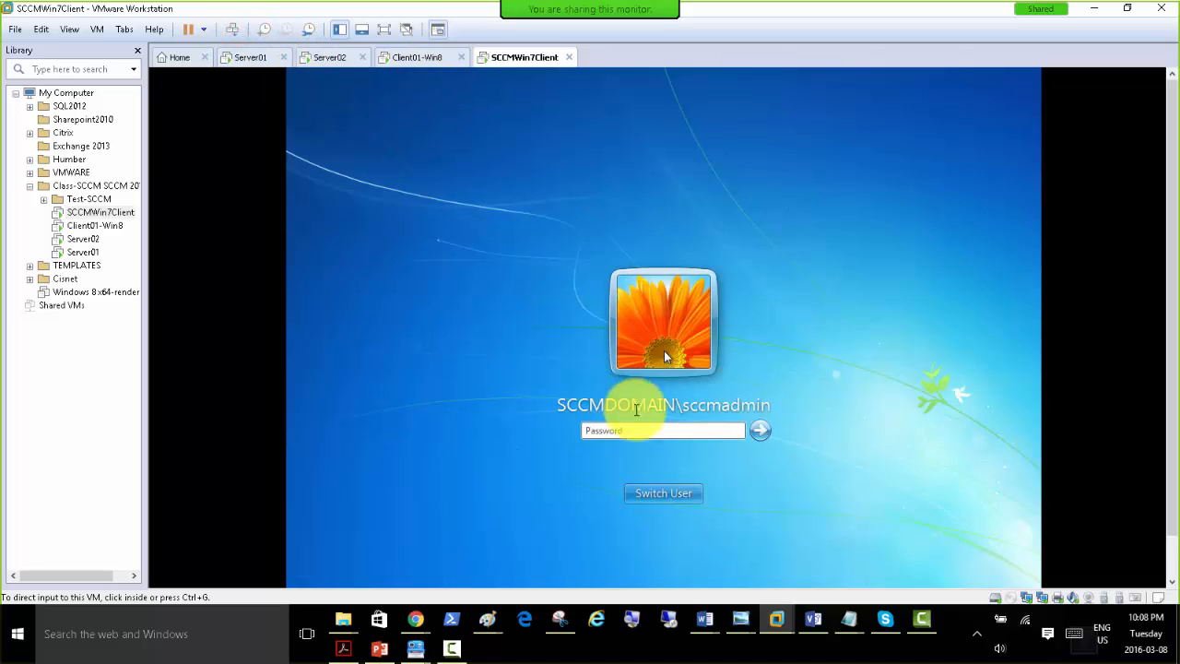
pyautogui.click(675, 431)
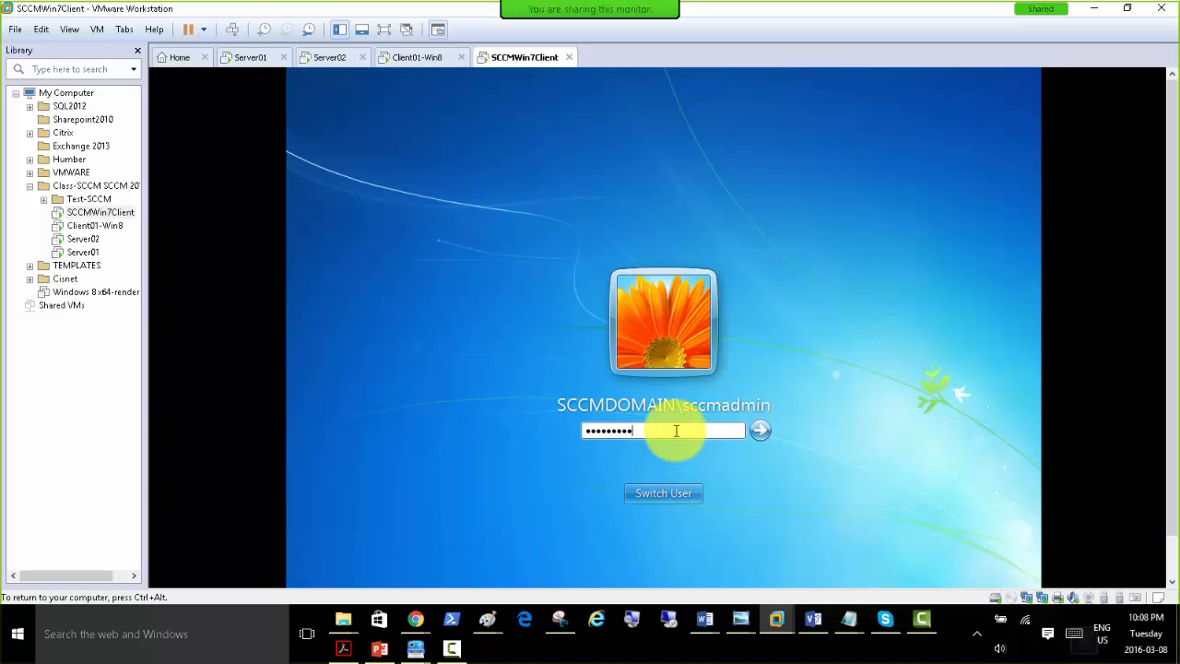
pyautogui.press('Return')
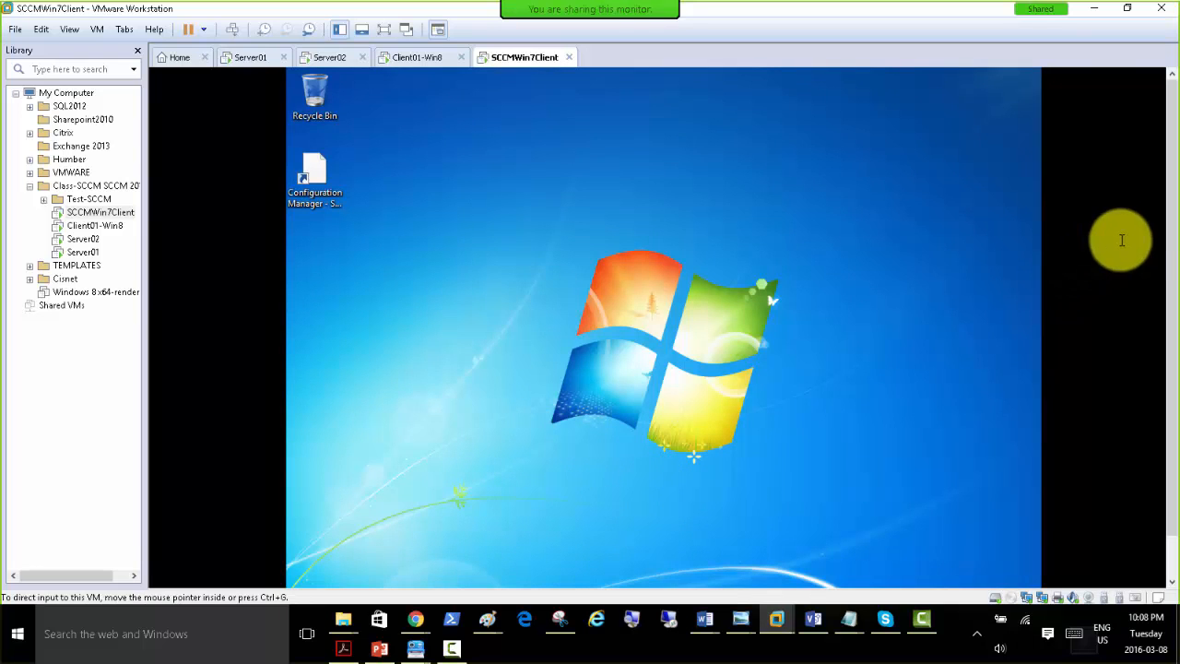
pyautogui.click(1167, 189)
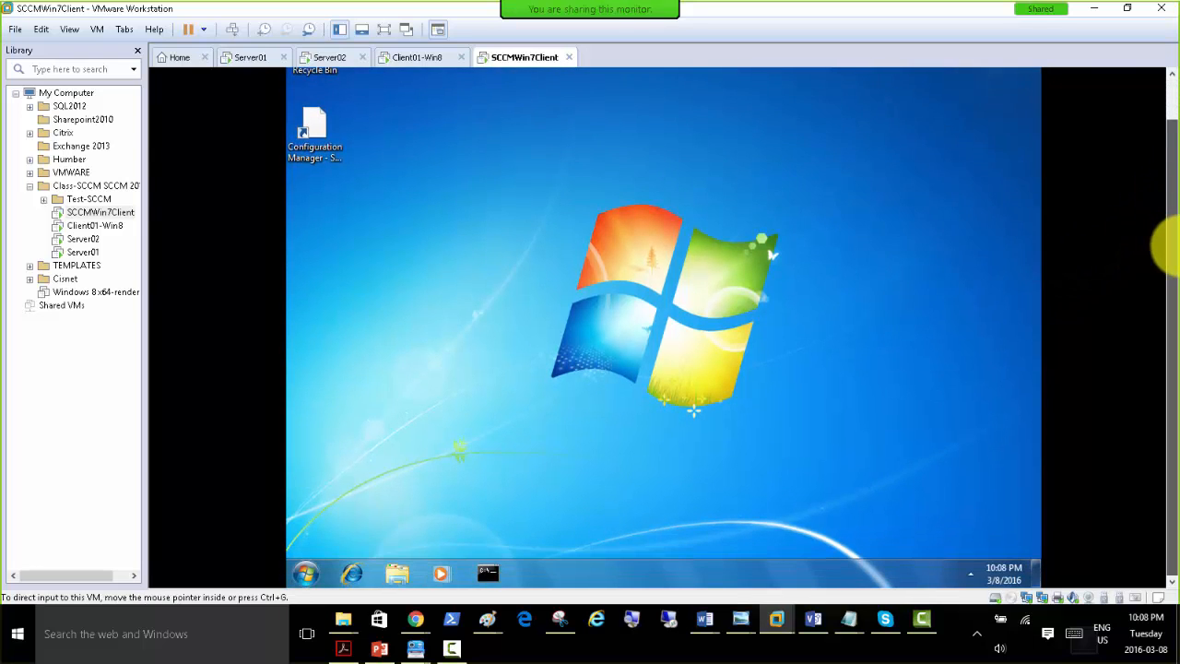
pyautogui.moveTo(1173, 233); pyautogui.dragTo(1165, 255)
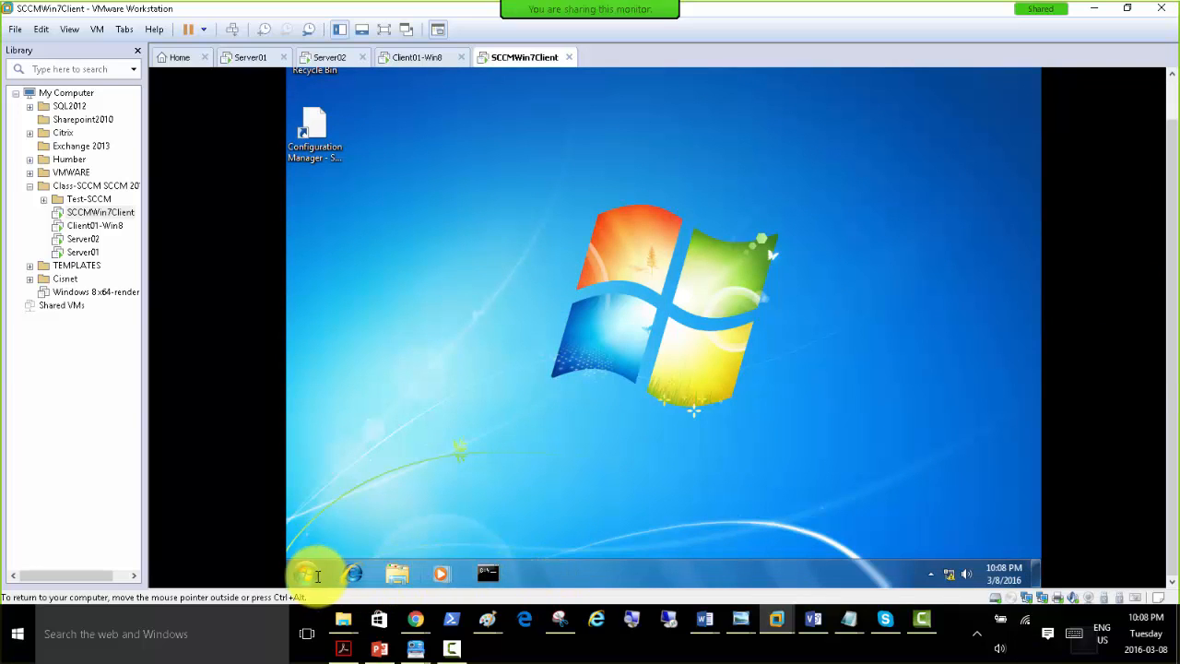
# Open Control Panel on the Windows 7 client, look into System and Security, and return to the category overview.
pyautogui.click(306, 573)
pyautogui.click(539, 387)
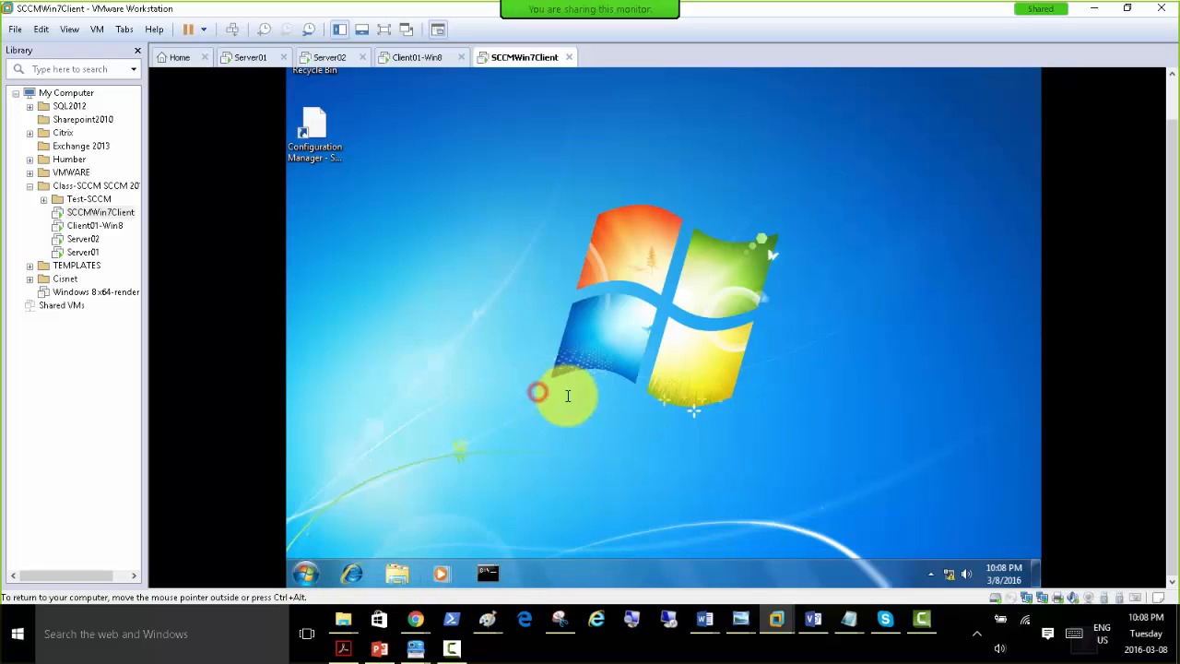
pyautogui.click(542, 223)
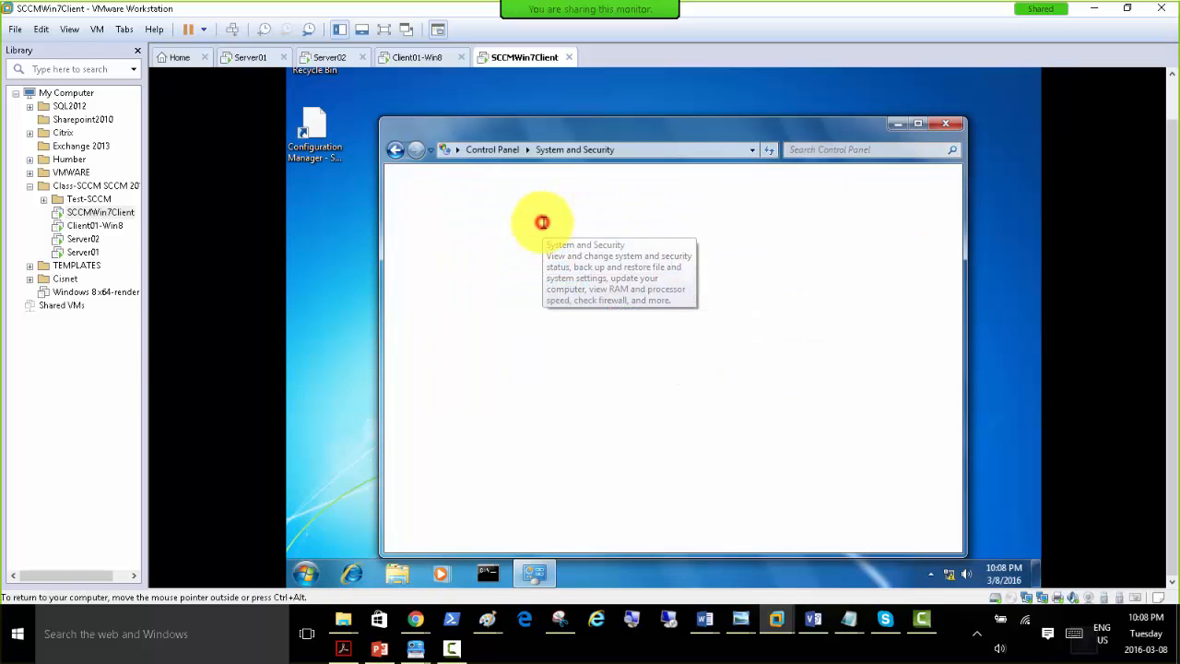
pyautogui.click(490, 149)
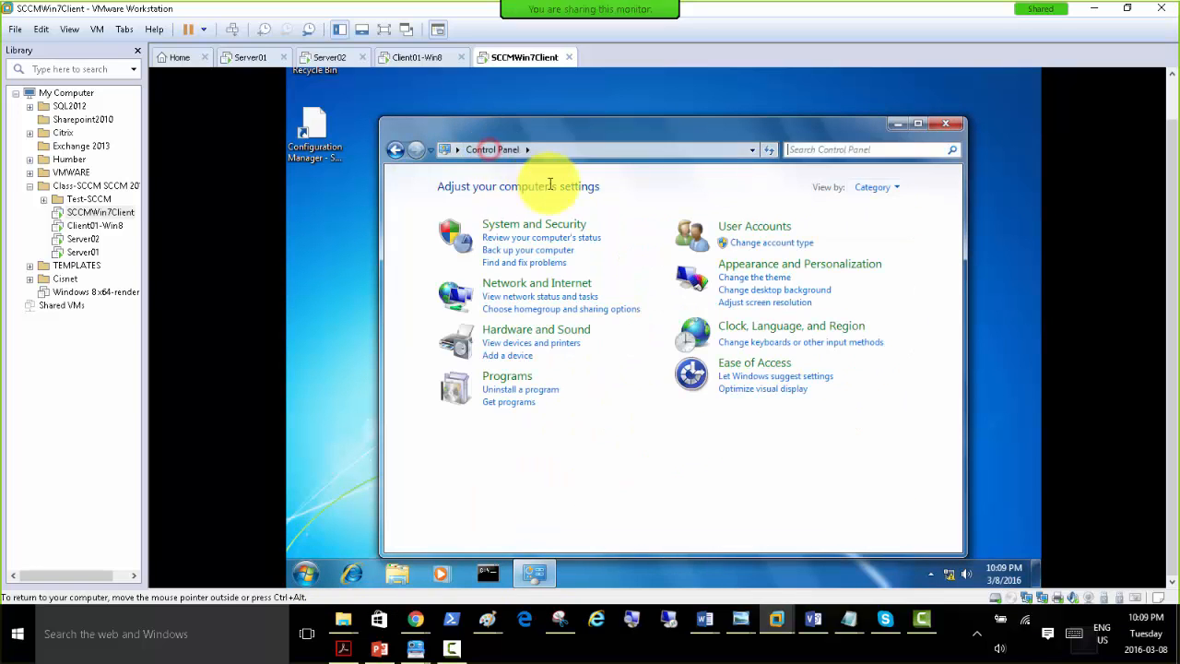
pyautogui.moveTo(781, 123); pyautogui.dragTo(674, 96)
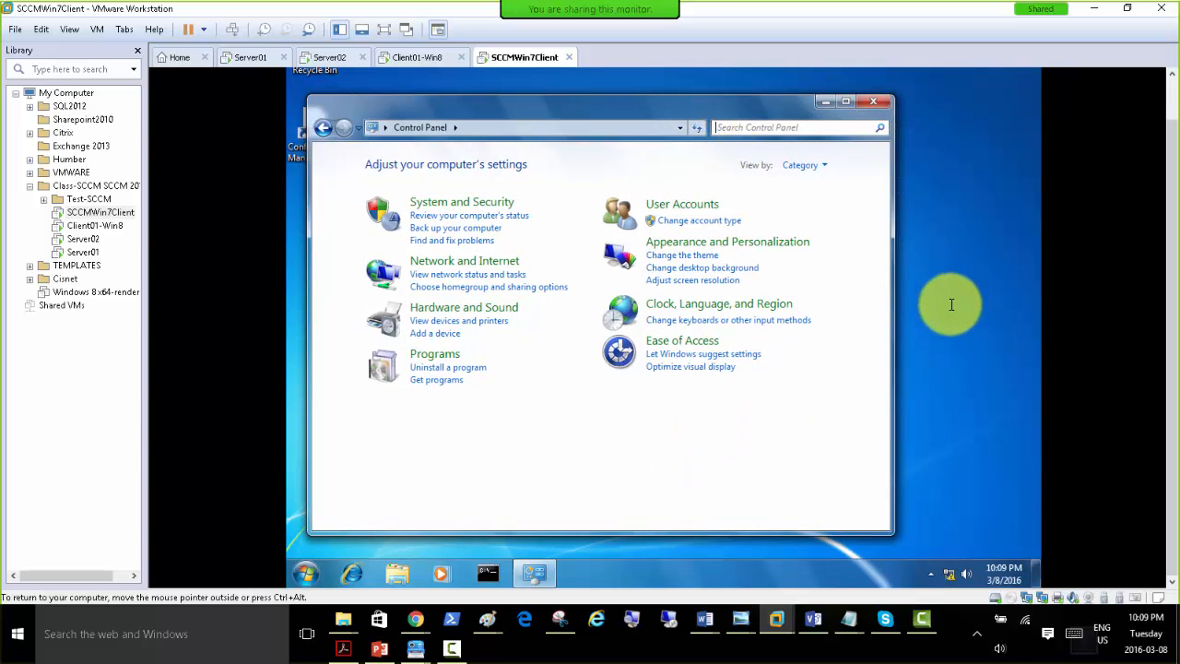
# Start Task Manager on the Windows 7 client and examine its running applications, processes and services.
pyautogui.rightClick(921, 215)
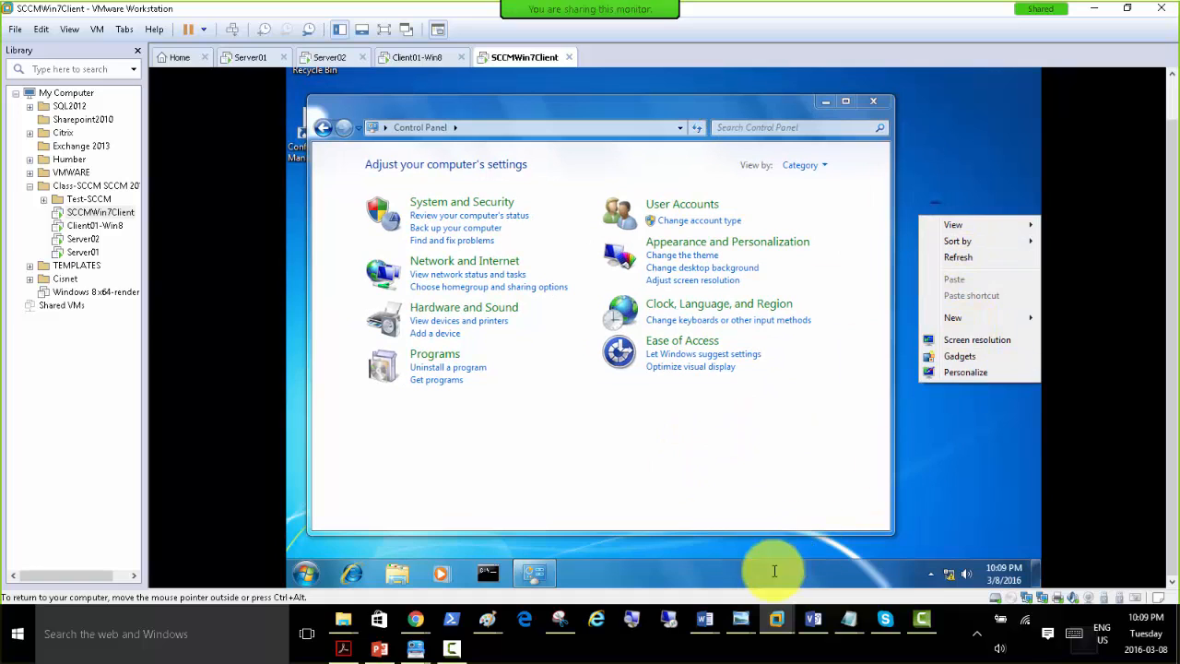
pyautogui.rightClick(692, 561)
pyautogui.click(739, 519)
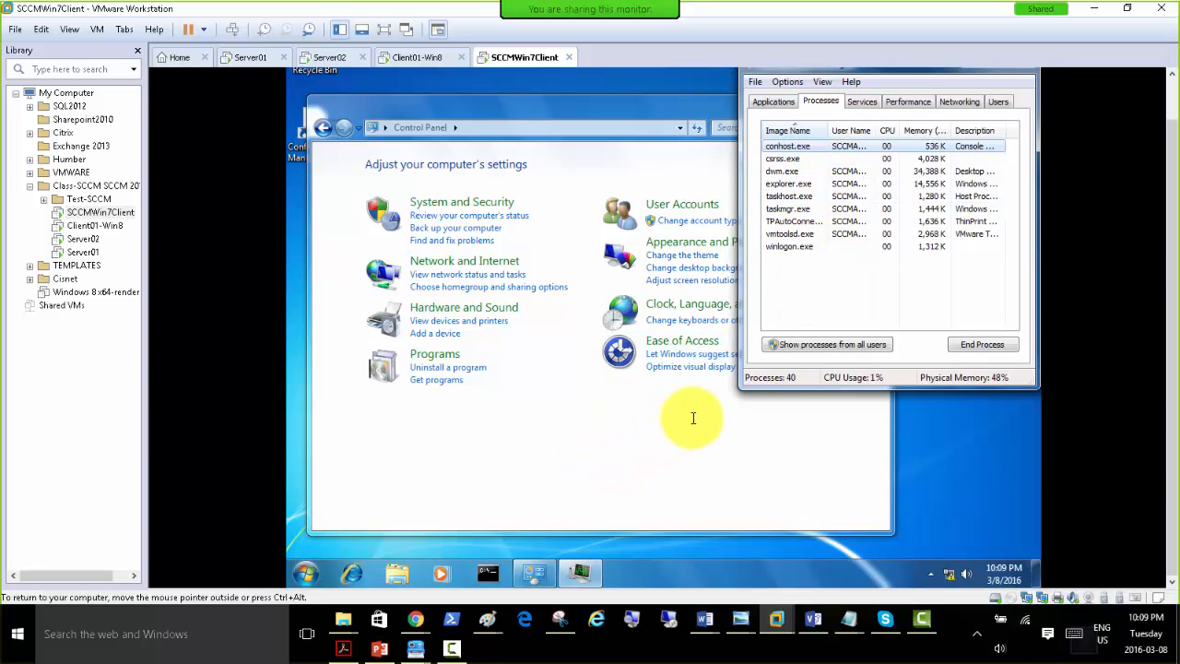
pyautogui.click(775, 101)
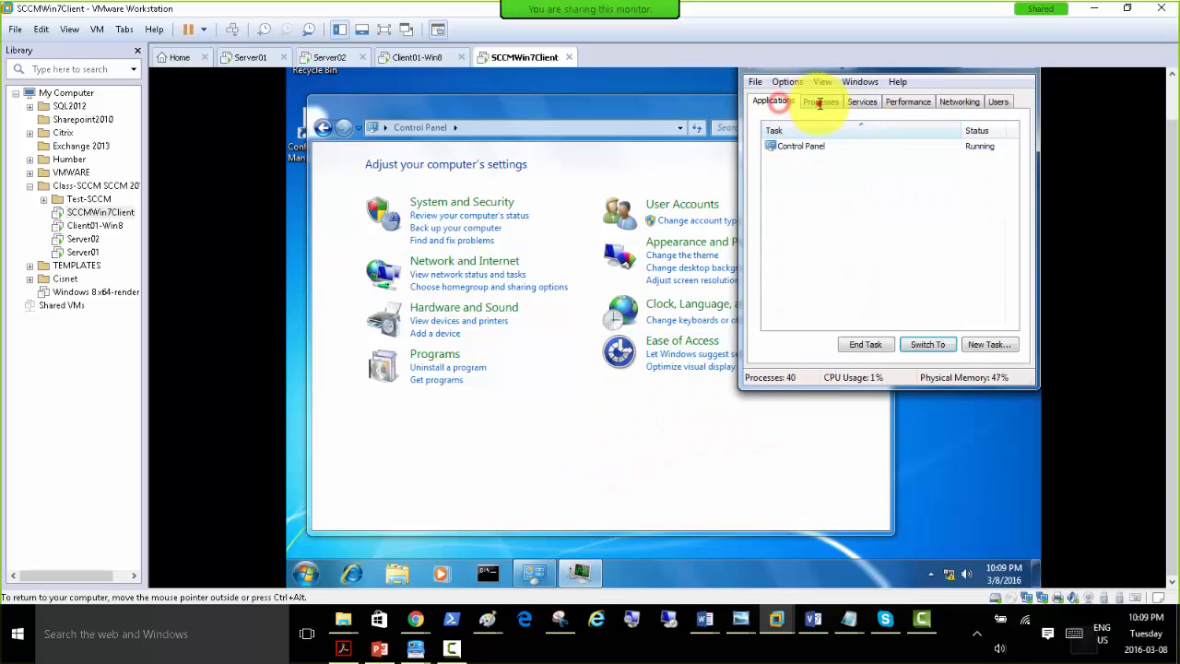
pyautogui.click(818, 103)
pyautogui.click(862, 102)
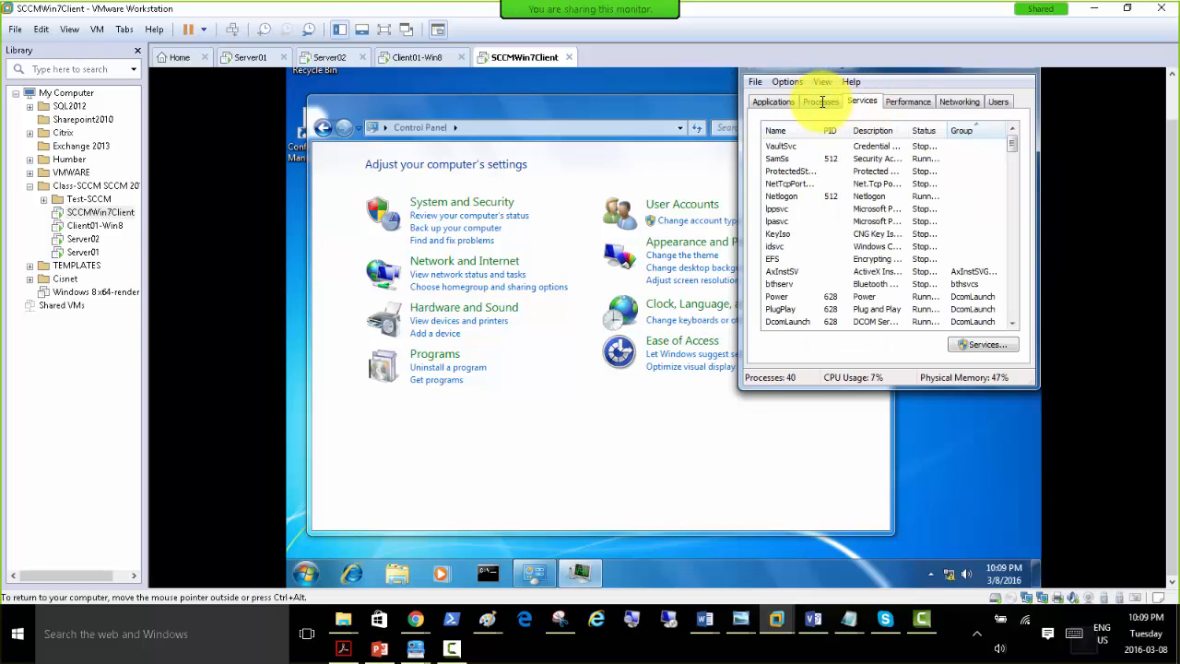
pyautogui.click(821, 101)
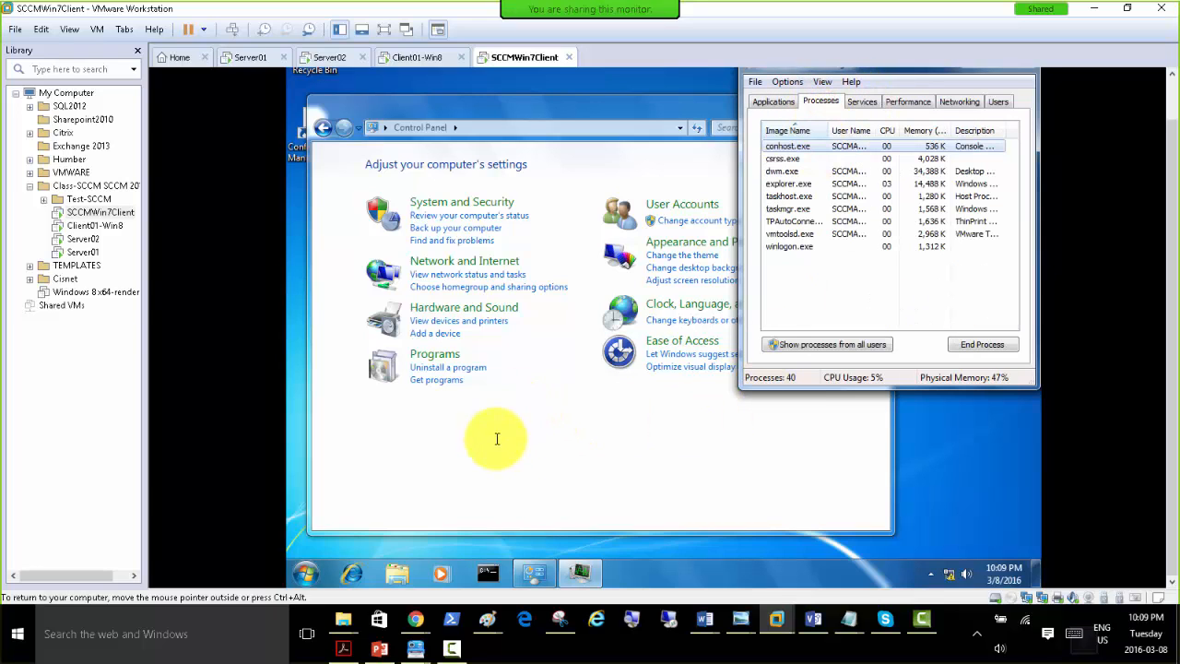
# Recheck Control Panel's System and Security category repeatedly for the Configuration Manager item, ending at the category overview.
pyautogui.click(451, 201)
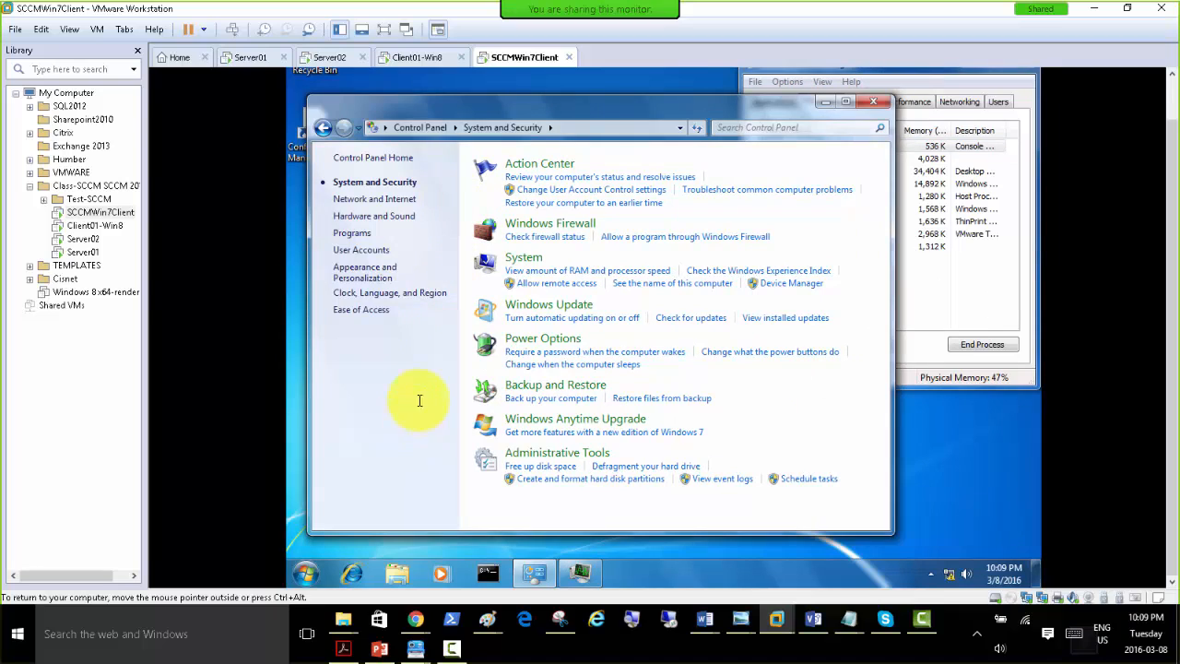
pyautogui.click(416, 127)
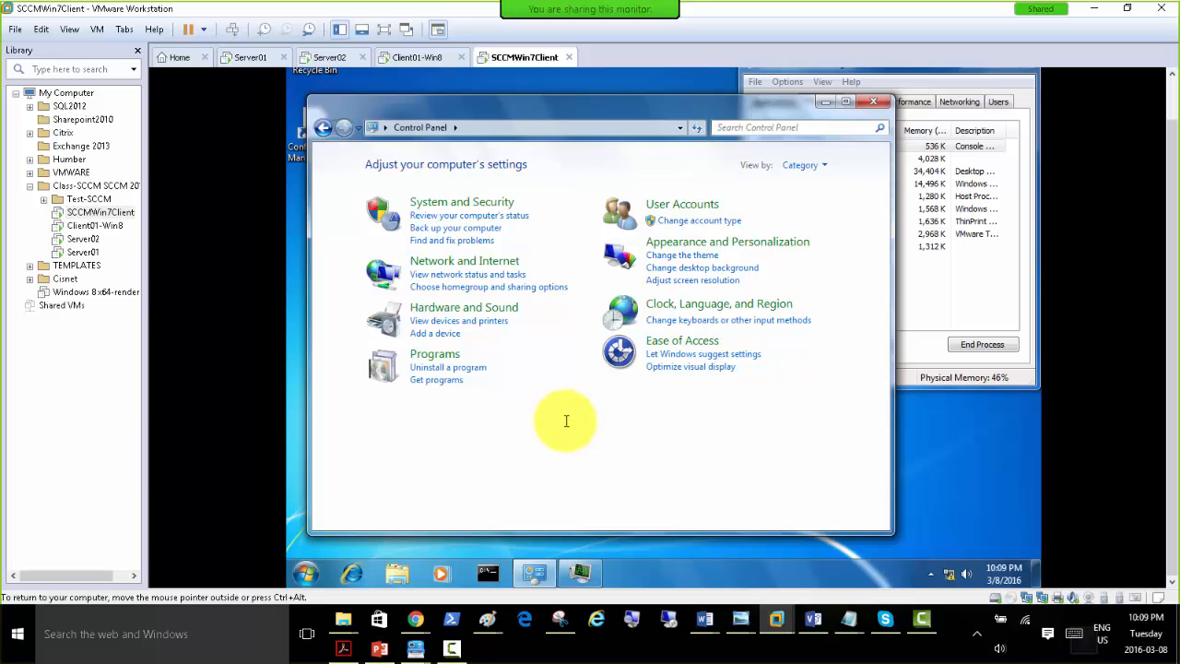
pyautogui.click(428, 201)
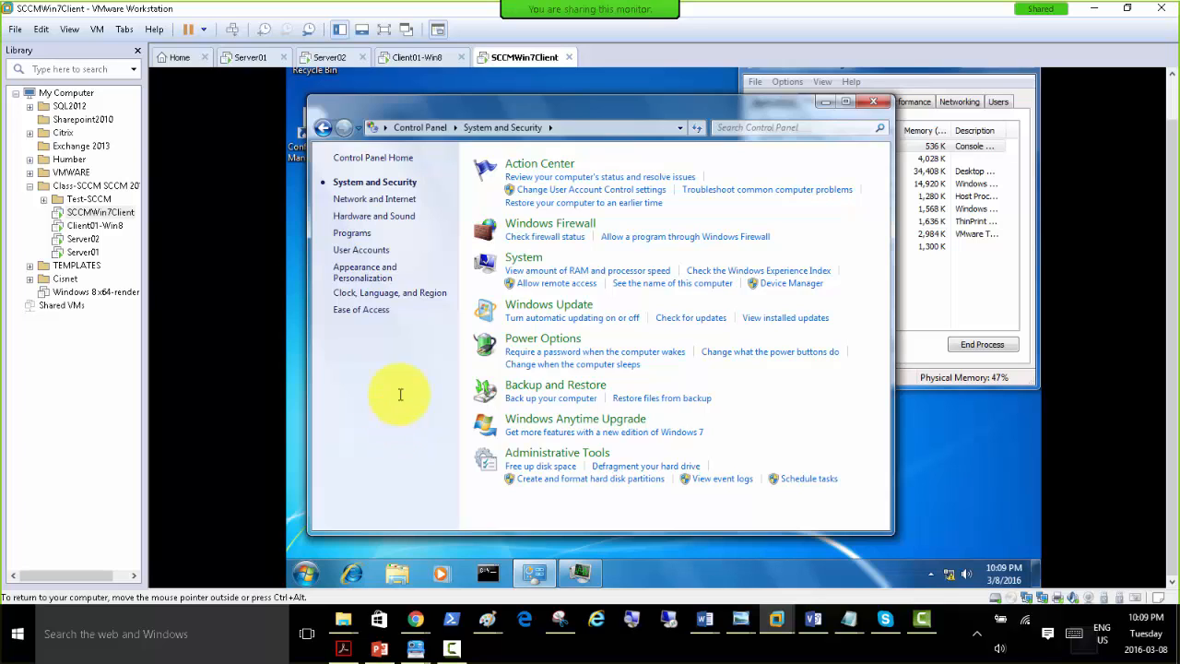
pyautogui.click(405, 128)
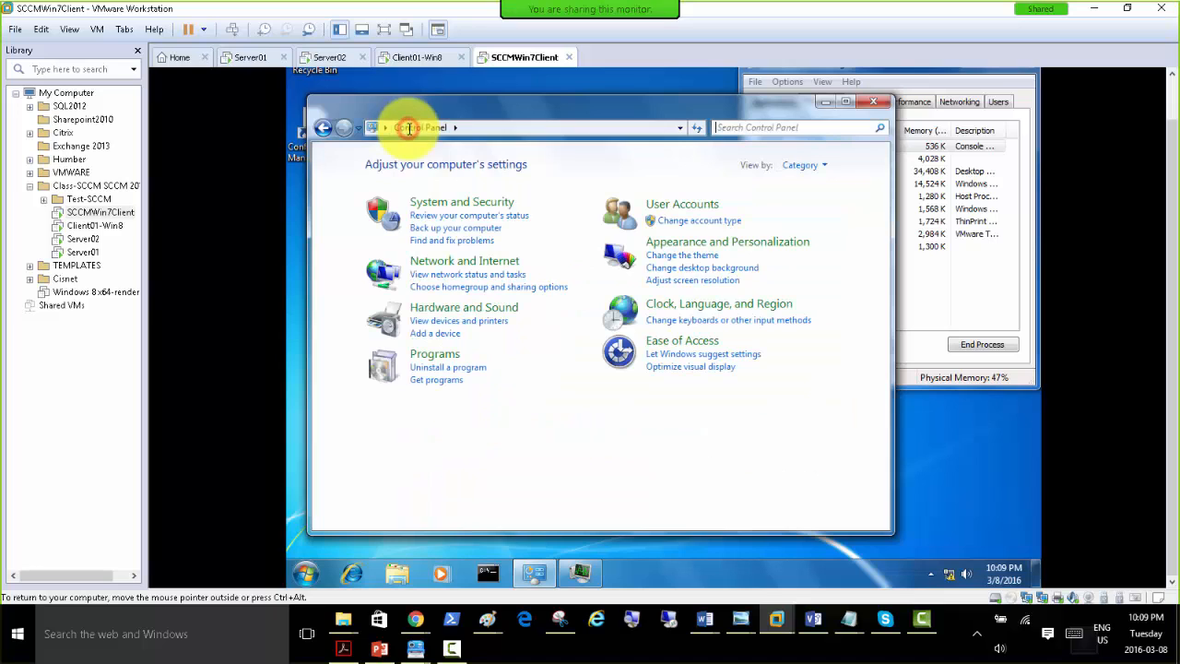
pyautogui.click(465, 202)
pyautogui.click(405, 127)
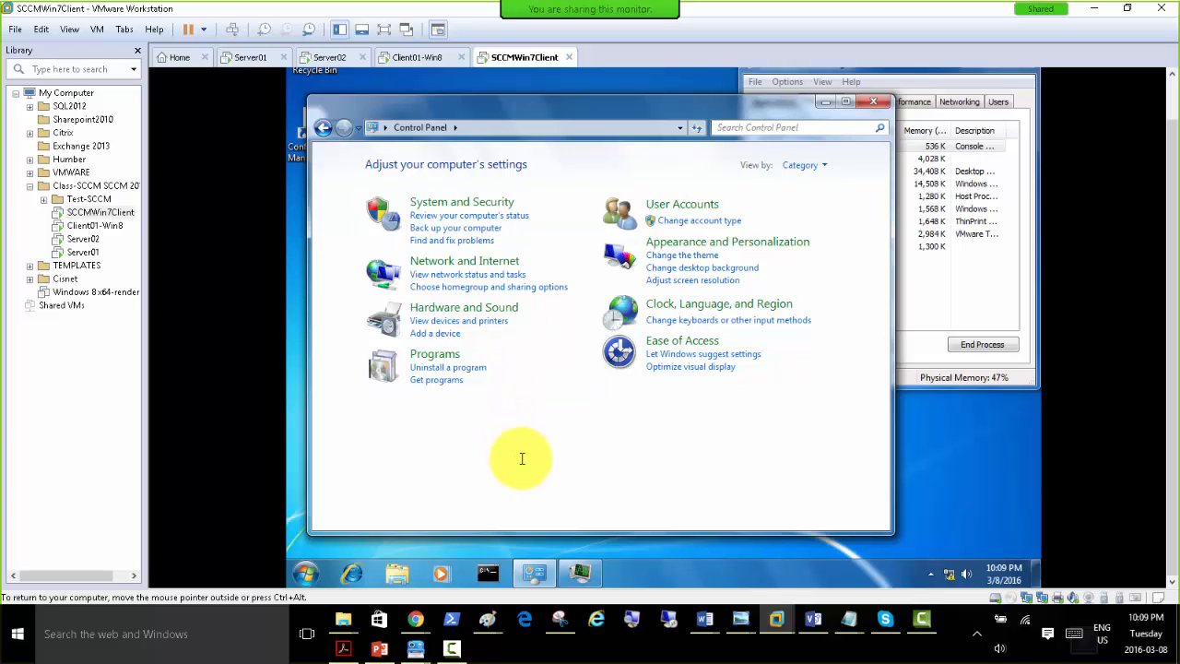
pyautogui.click(522, 454)
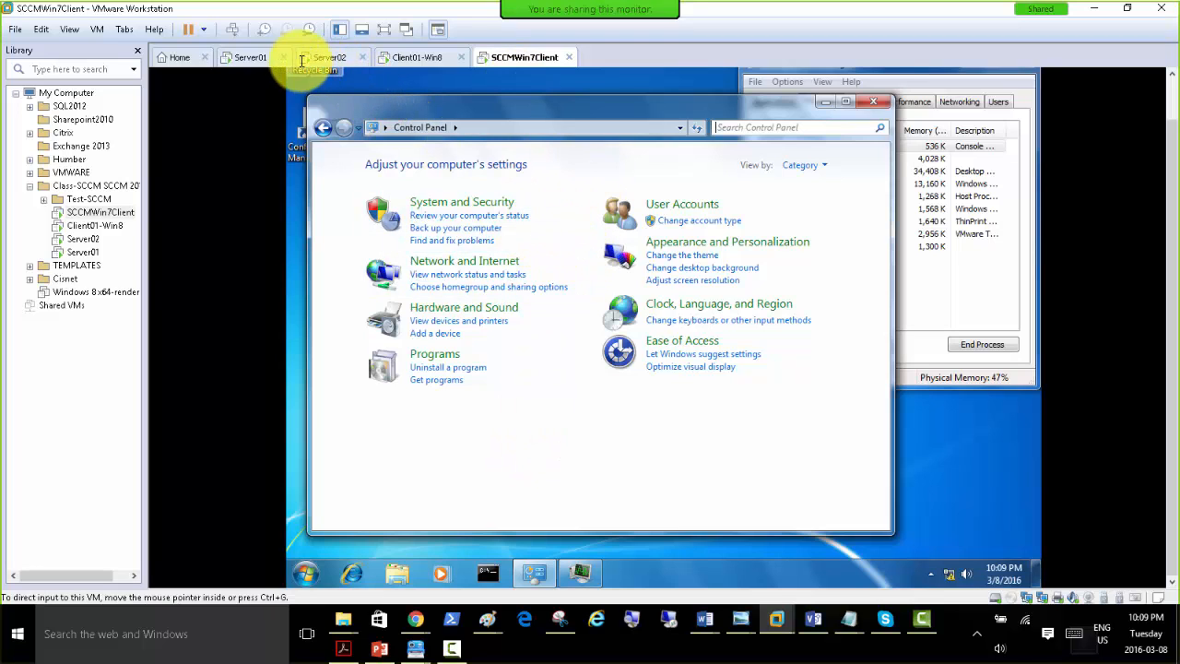
# Review the gpupdate /force output on Server01 and check System and Security on SCCMWin7Client again for Configuration Manager.
pyautogui.click(250, 58)
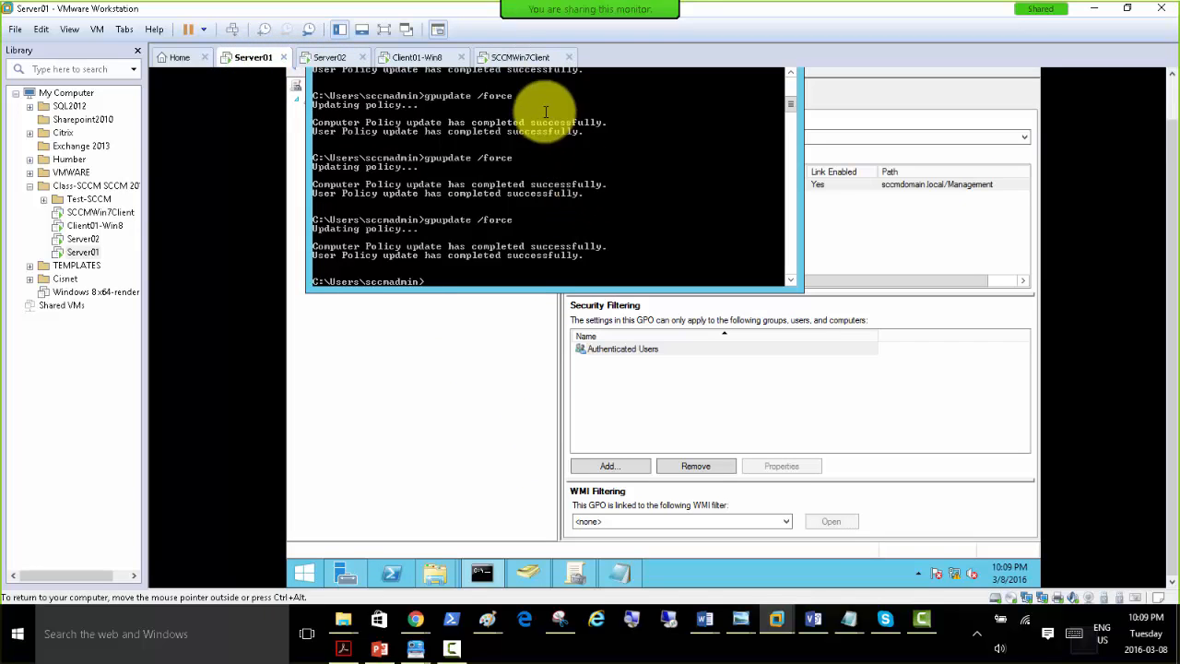
pyautogui.click(506, 57)
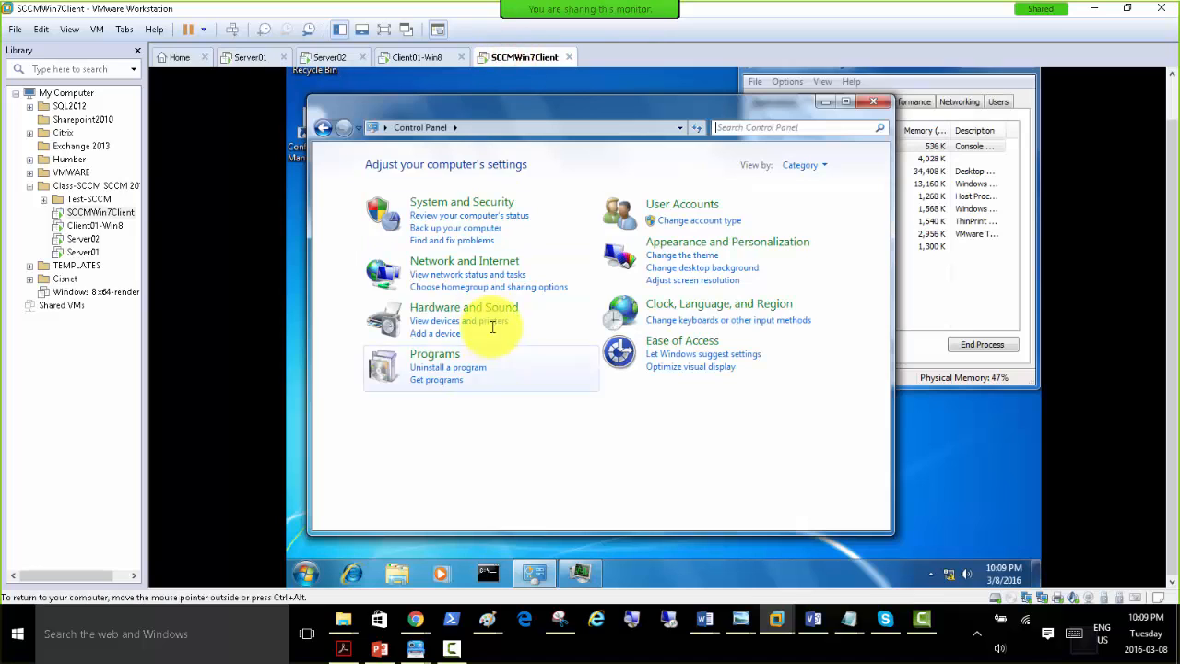
pyautogui.click(437, 199)
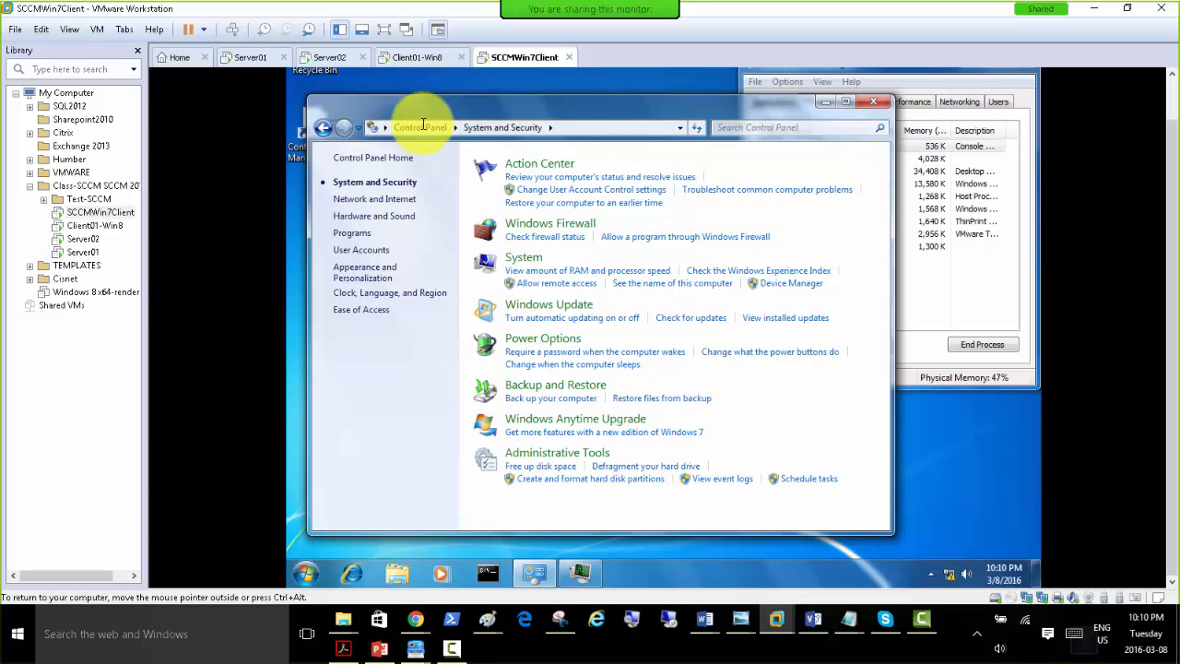
pyautogui.click(239, 57)
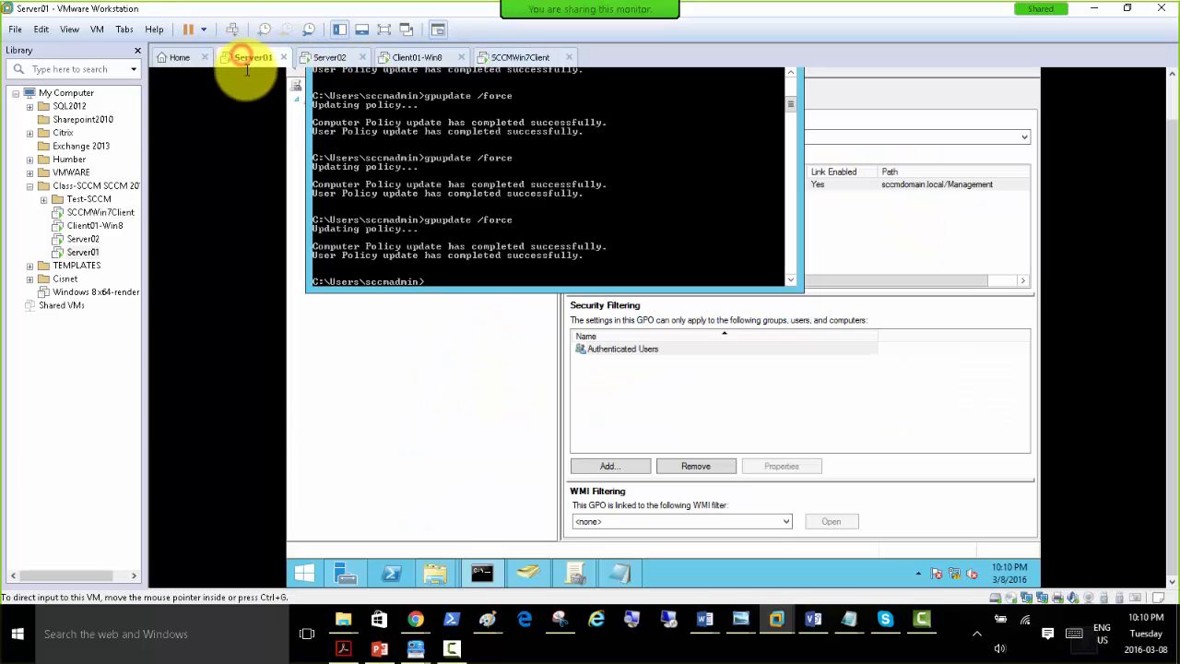
pyautogui.click(518, 57)
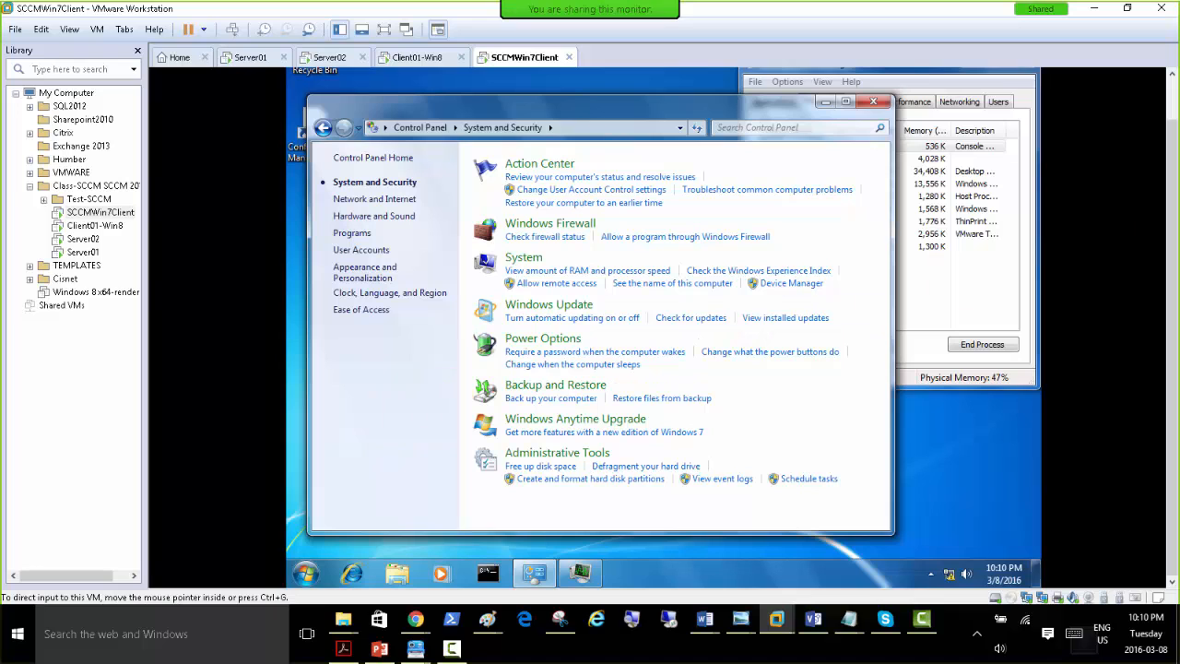
pyautogui.moveTo(1179, 120); pyautogui.dragTo(834, 32)
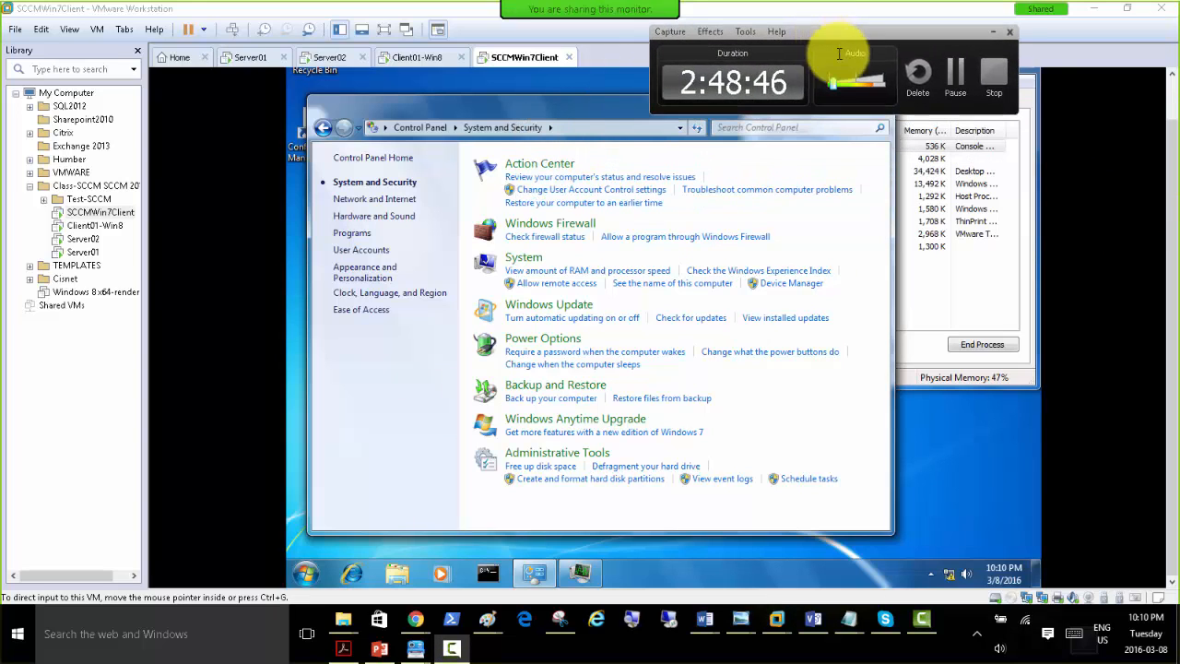